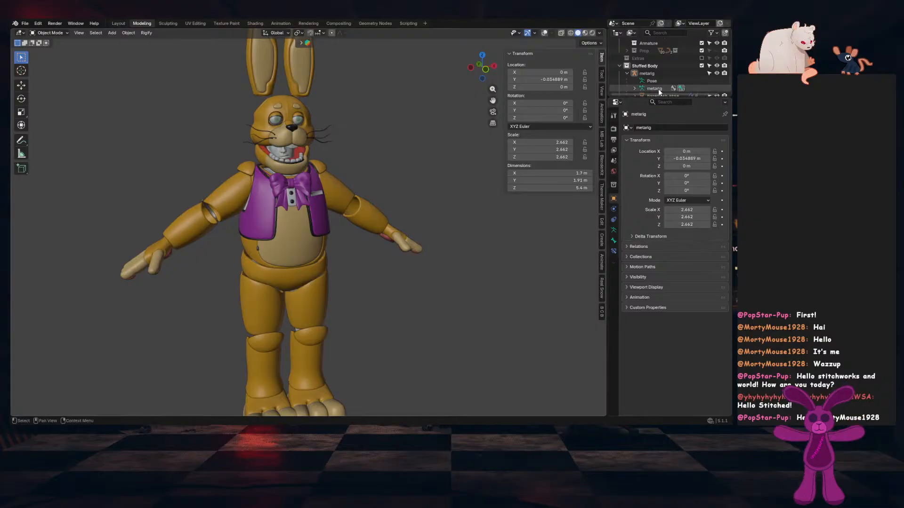
Hide the Character collection to inspect the human body inside the suit, and show the collection again
scroll(659, 86, "up", 3)
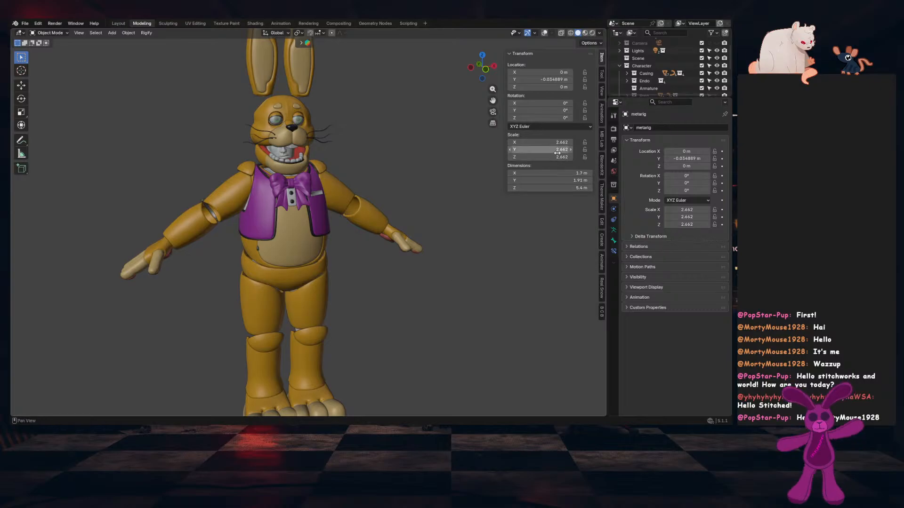
left_click(716, 65)
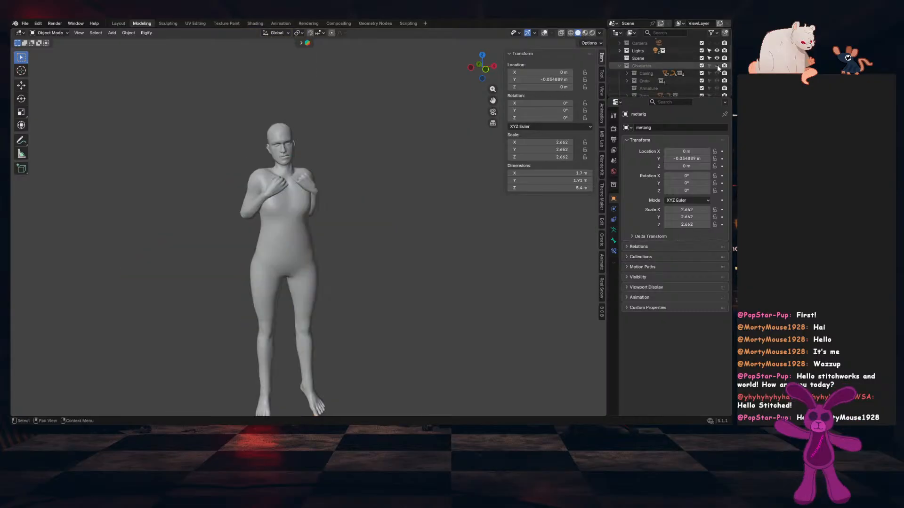
middle_click_drag(384, 166, 376, 217)
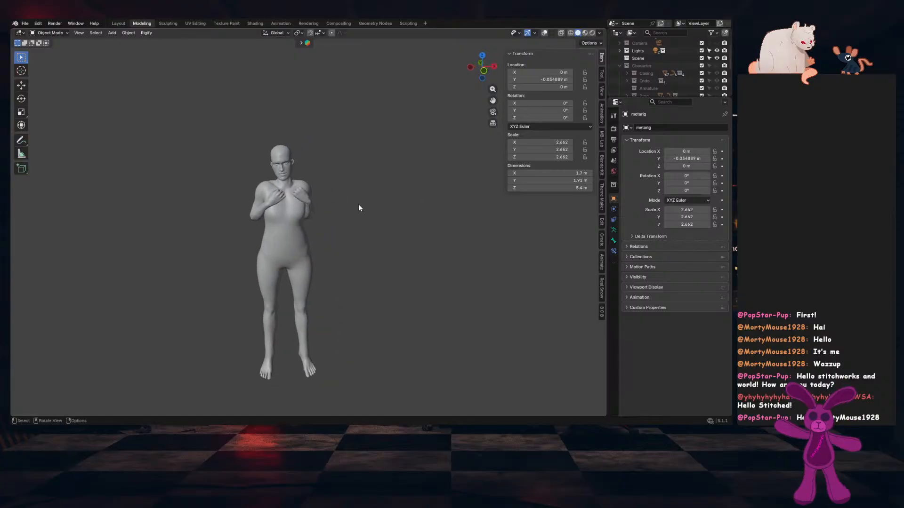
left_click(716, 65)
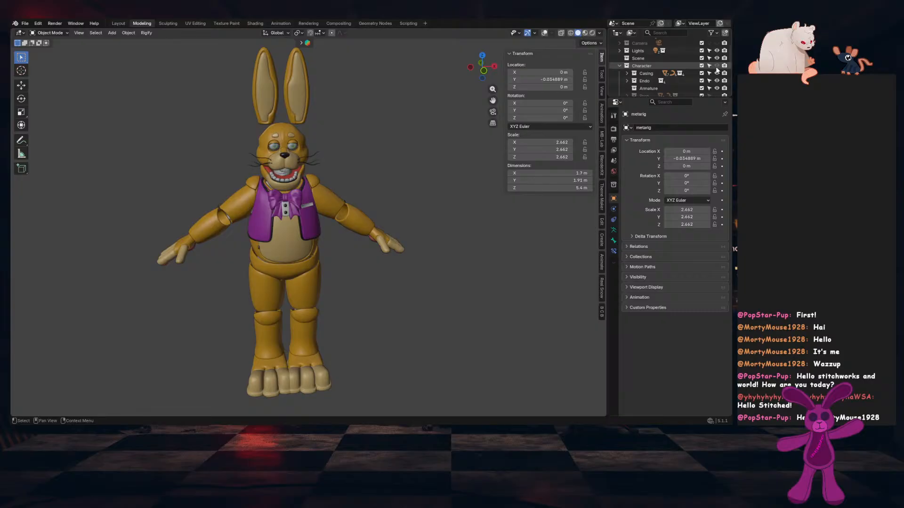
Hide the suit's belly piece to inspect the body behind it, and reveal the hidden piece again
mouse_move(351, 203)
middle_mouse_down()
mouse_move(312, 207)
mouse_move(342, 210)
middle_mouse_up()
scroll(329, 235, "up", 3)
middle_click_drag(326, 256, 356, 210)
left_click(357, 210)
key("h")
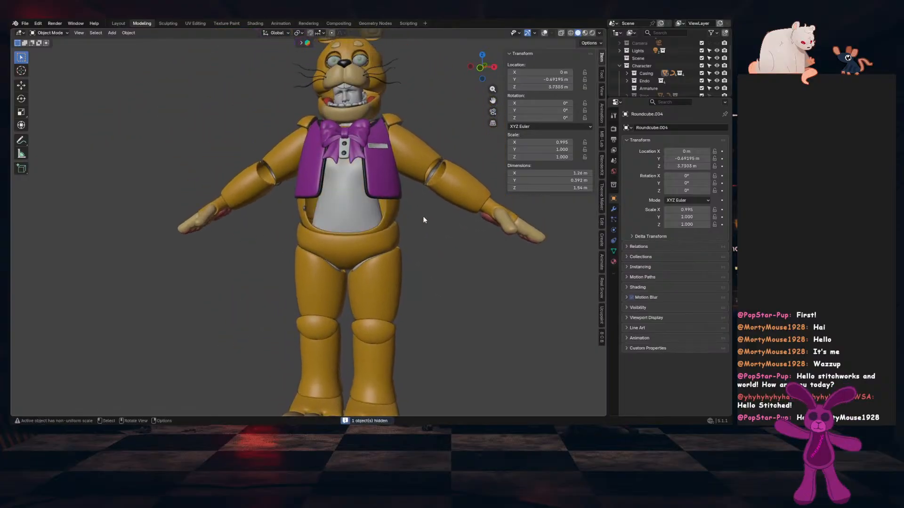
scroll(359, 161, "up", 3)
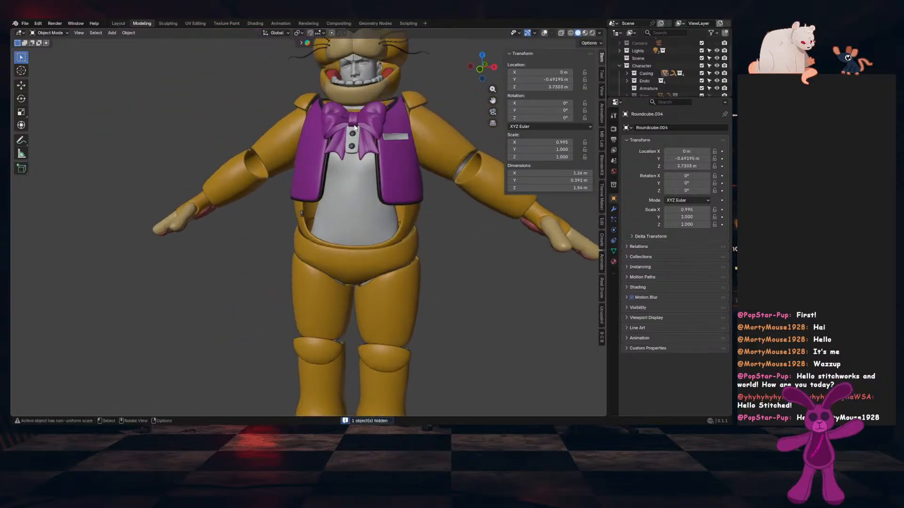
middle_click_drag(382, 207, 403, 199)
key("alt+h")
scroll(406, 202, "up", 8)
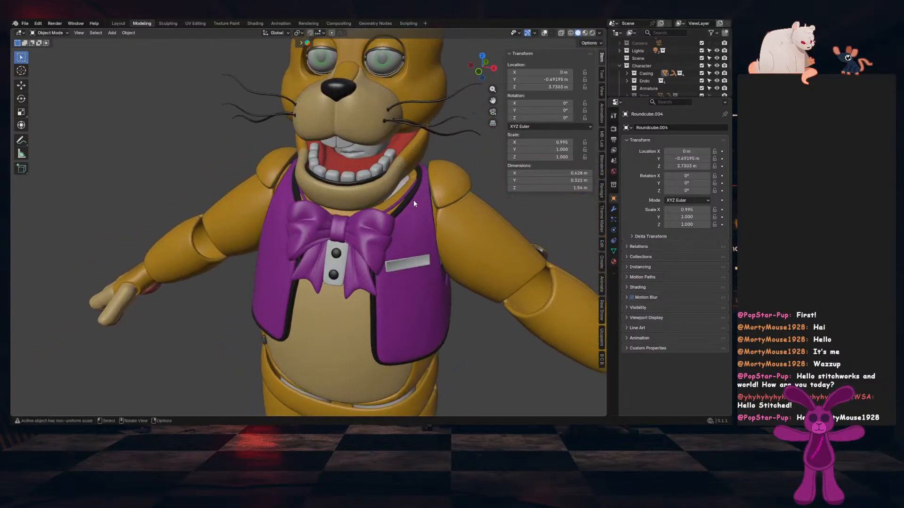
middle_click_drag(405, 151, 384, 213)
scroll(388, 214, "down", 5)
scroll(376, 226, "down", 4)
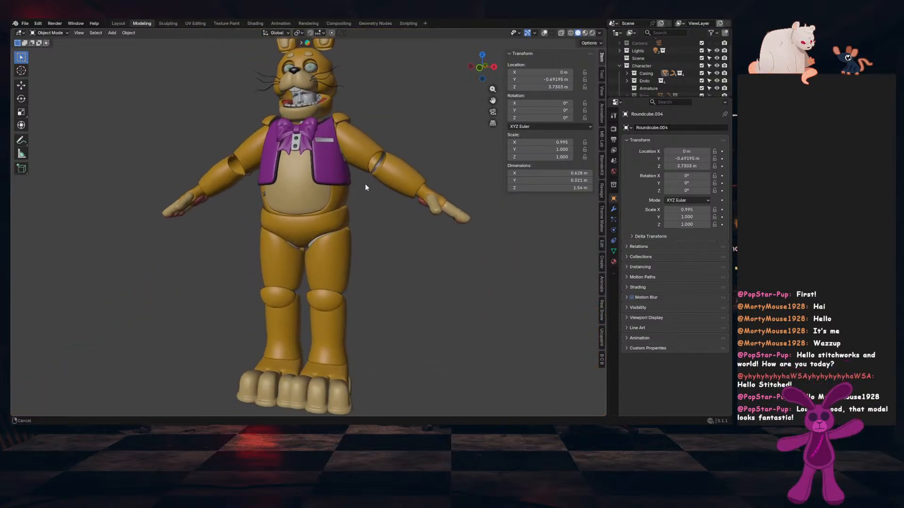
middle_click_drag(365, 183, 408, 208)
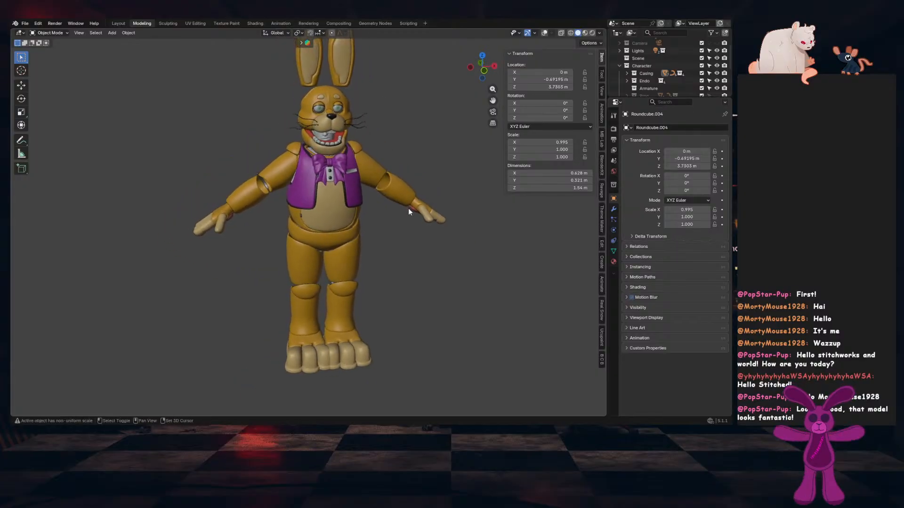
scroll(390, 213, "up", 3)
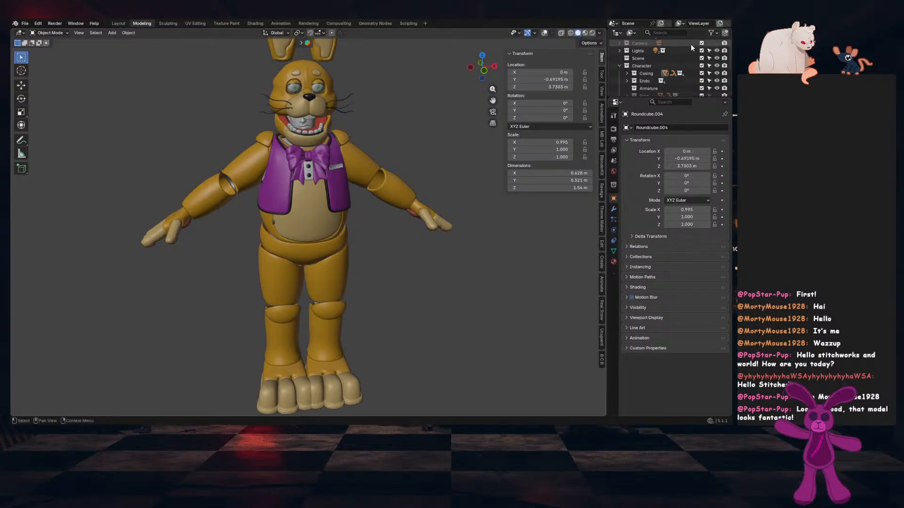
Select the objects in the Stuffed Body collection and turn on the viewport overlays
scroll(682, 61, "down", 2)
scroll(683, 61, "down", 3)
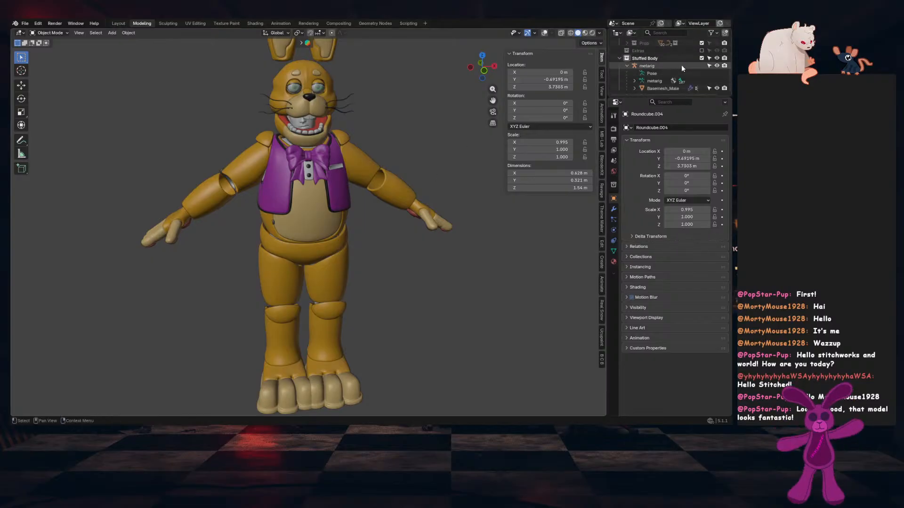
left_click(627, 66)
left_click(655, 82)
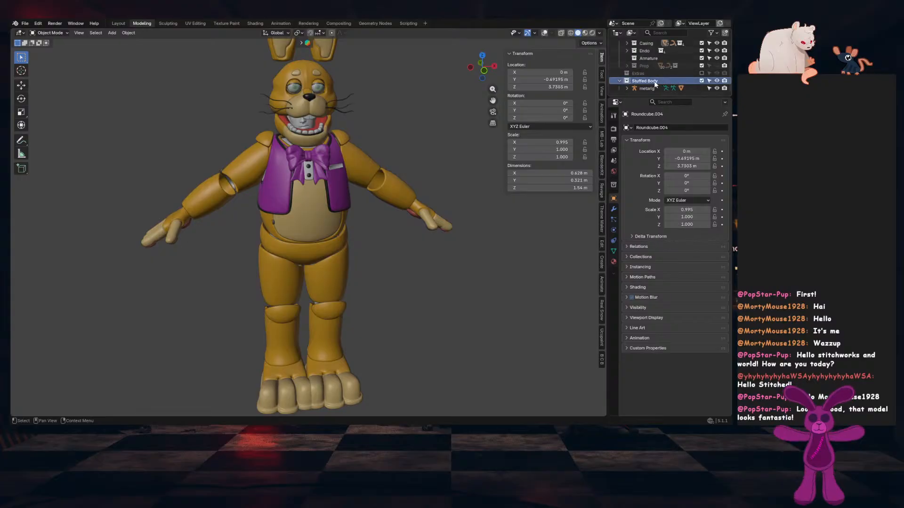
scroll(672, 73, "up", 1)
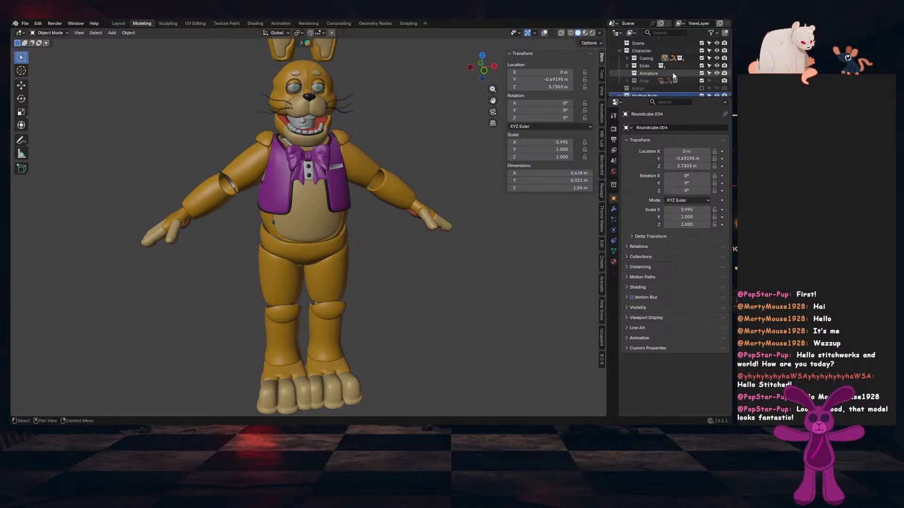
scroll(372, 188, "down", 3)
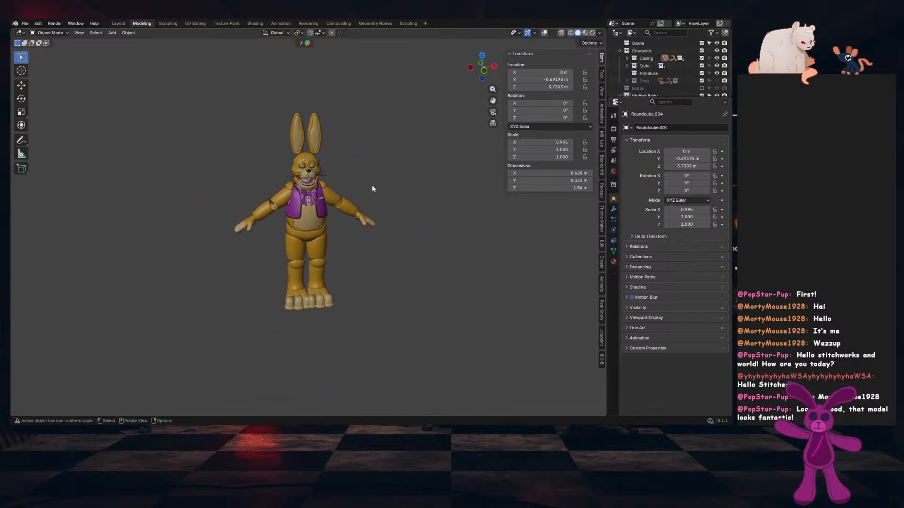
left_click(544, 33)
scroll(353, 174, "down", 2)
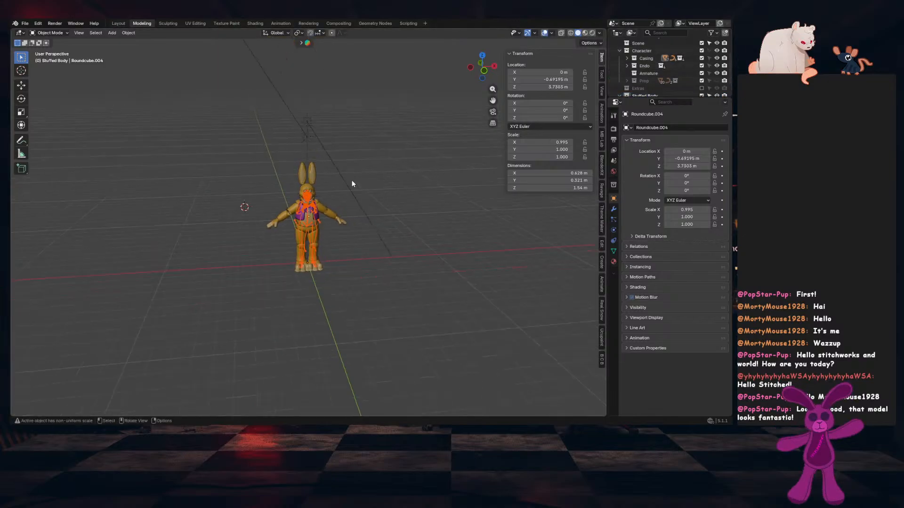
Duplicate the selected body and its metarig, placing the copy about 5.75 m along negative Y in front of the suit
scroll(351, 180, "up", 3)
middle_click_drag(364, 189, 291, 184)
key("g")
key("y")
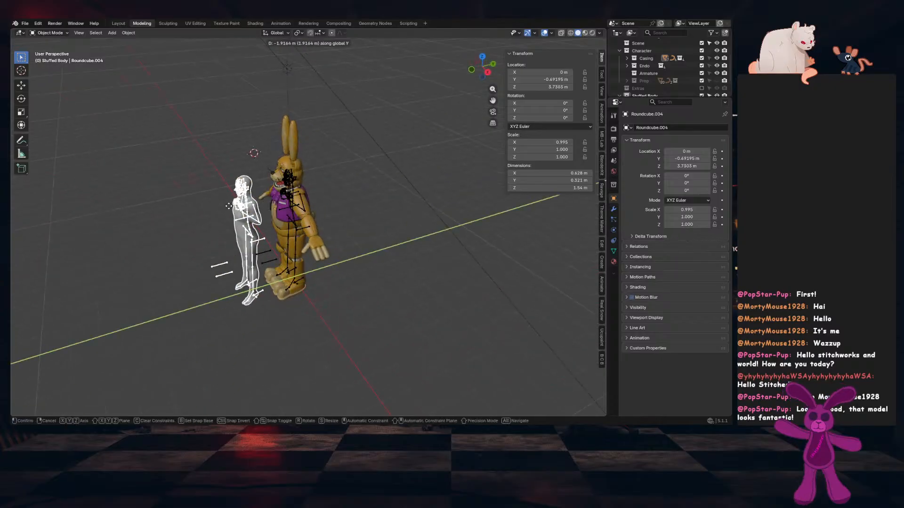
left_click(169, 258)
middle_click_drag(169, 259, 272, 201)
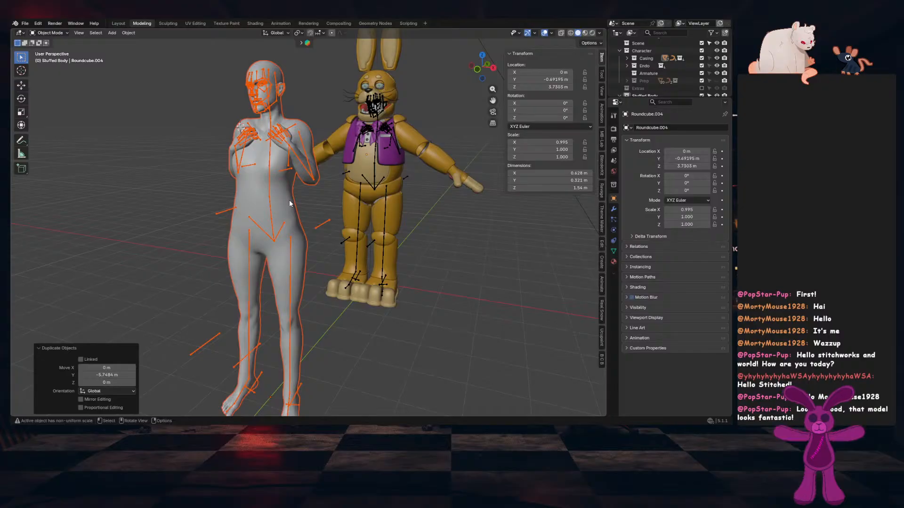
In Pose Mode, copy the duplicated metarig's pose and clear the user transforms on all its bones
left_click(305, 149)
middle_click_drag(307, 144, 321, 166, "shift")
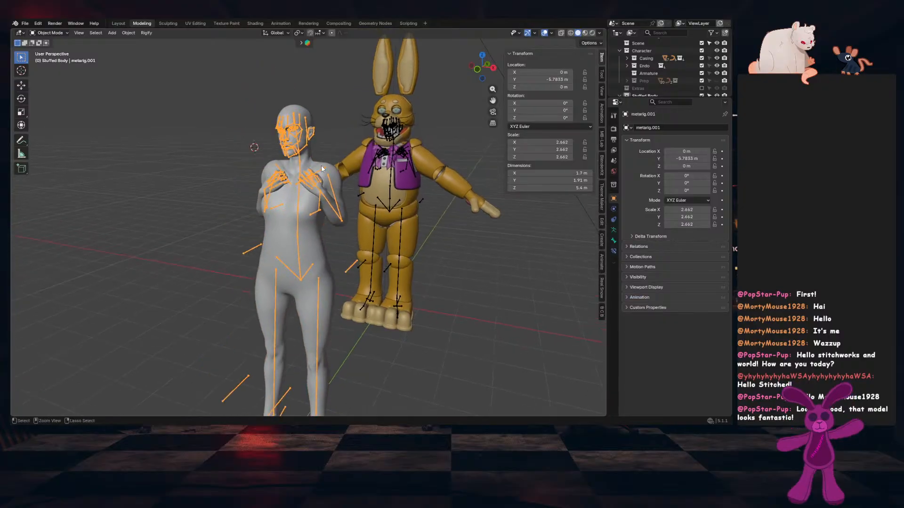
key("ctrl+Tab")
right_click(321, 165)
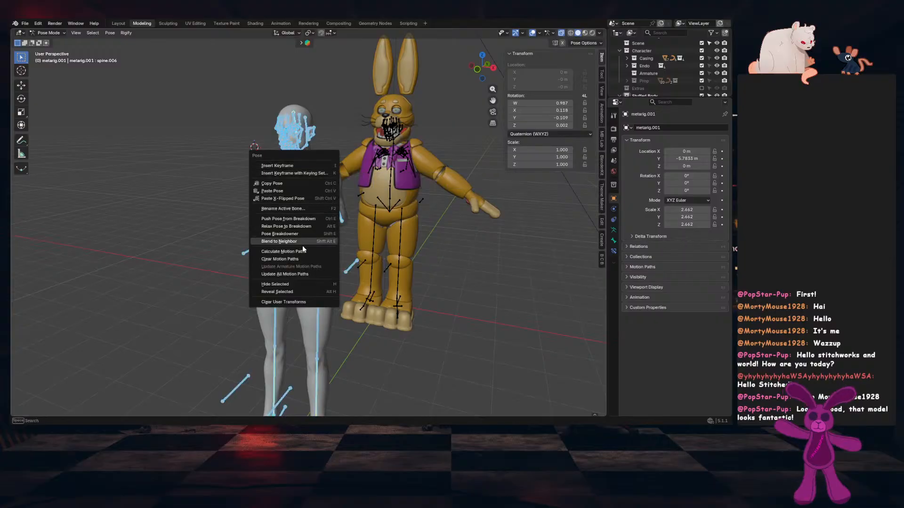
left_click(292, 184)
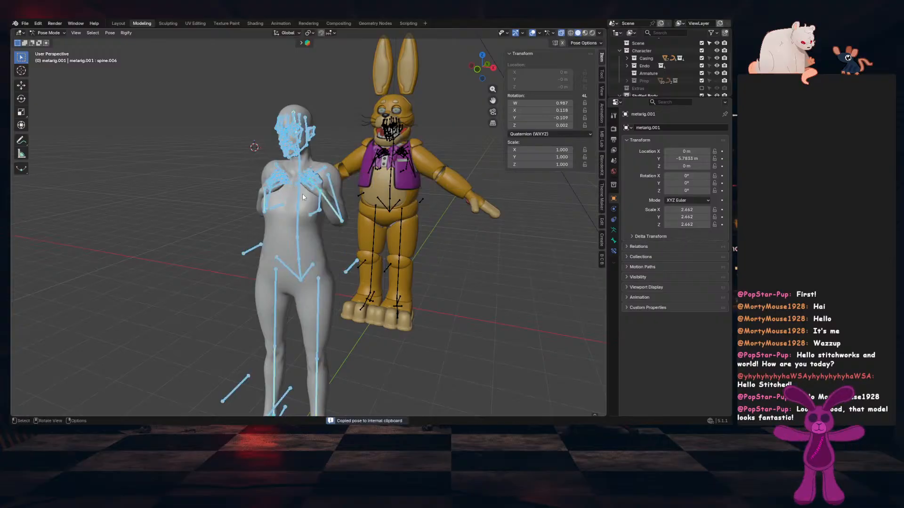
right_click(301, 197)
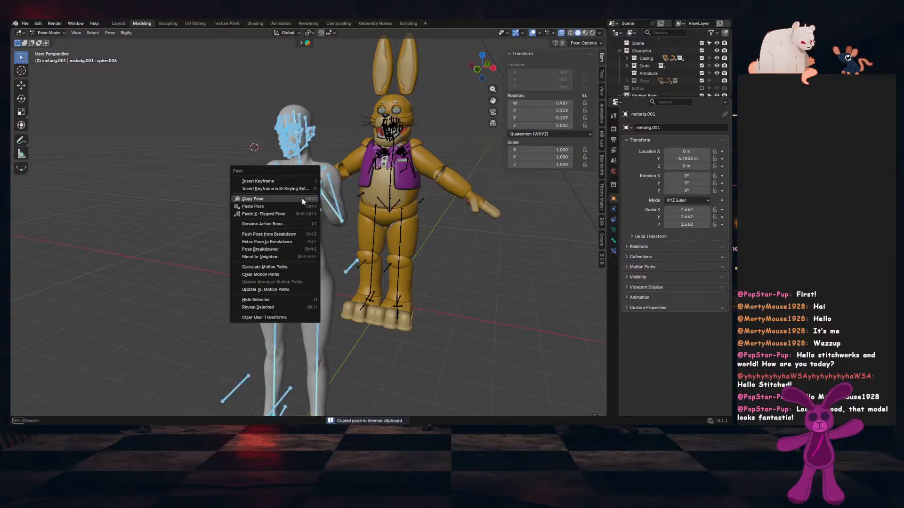
left_click(281, 318)
Return the duplicated metarig to Object Mode, deselect it, and save the file
key("ctrl+Tab")
left_click(236, 171)
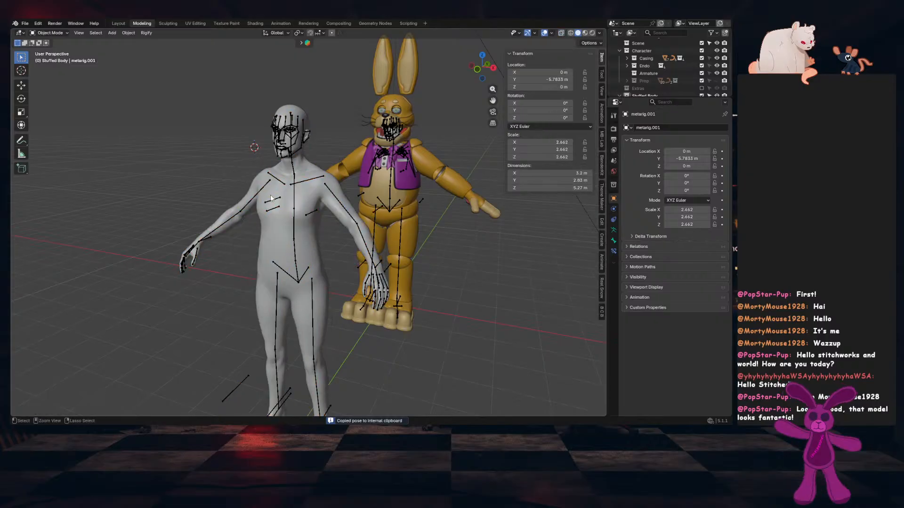
key("ctrl+s")
middle_click_drag(309, 181, 396, 188)
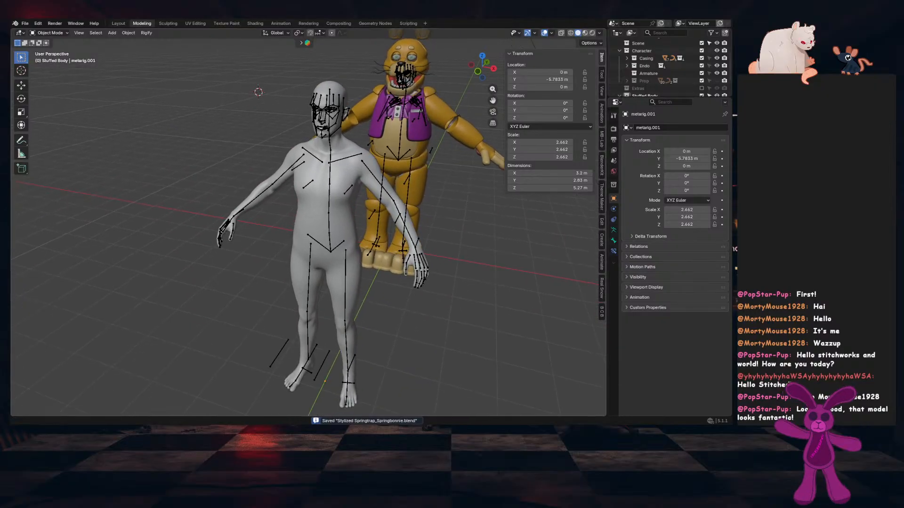
Hide the original metarig in the Stuffed Body collection and save the file
scroll(683, 75, "down", 2)
scroll(668, 78, "down", 1)
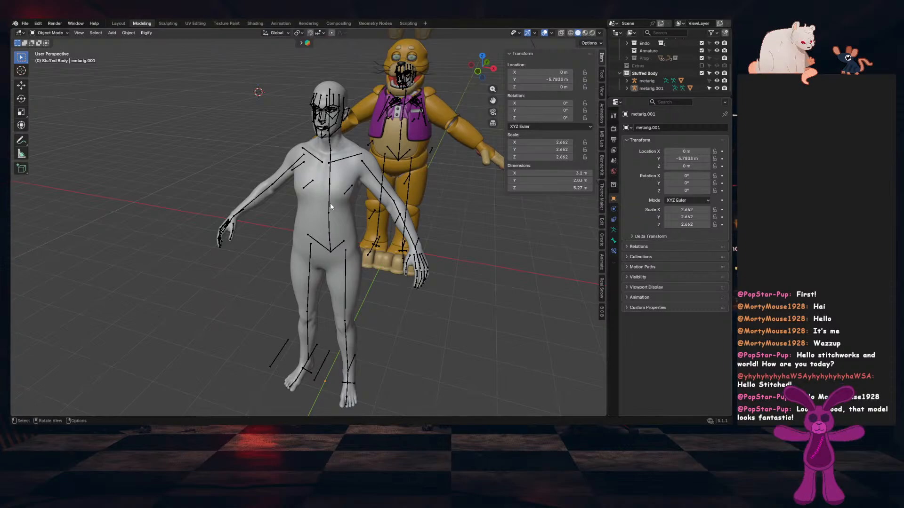
left_click(641, 89)
left_click(626, 82)
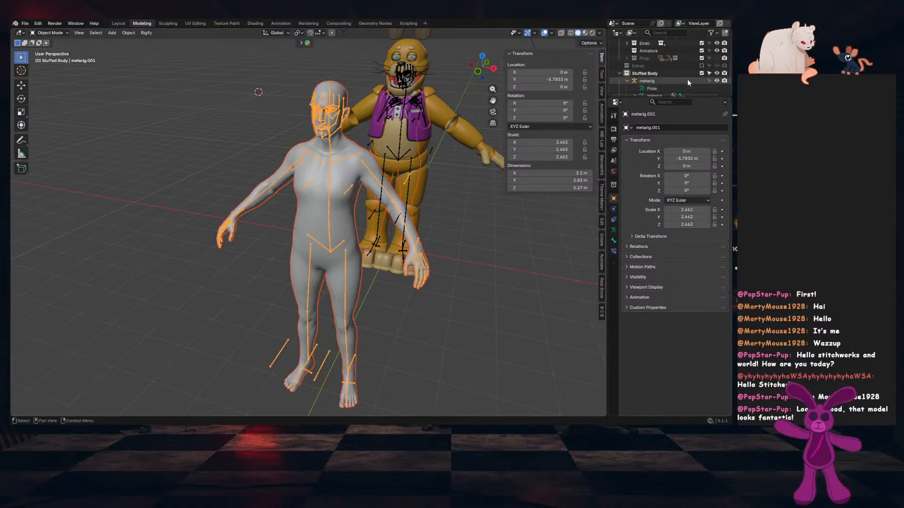
scroll(700, 82, "down", 2)
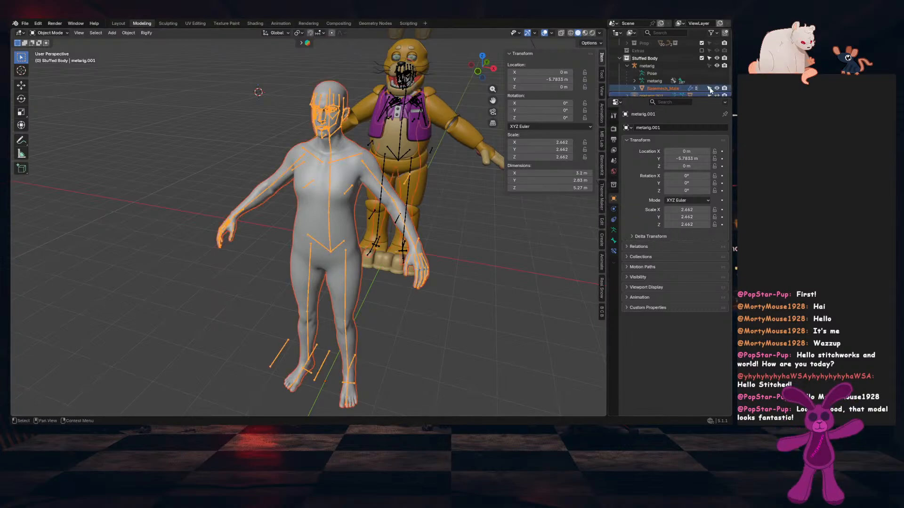
left_click(627, 66)
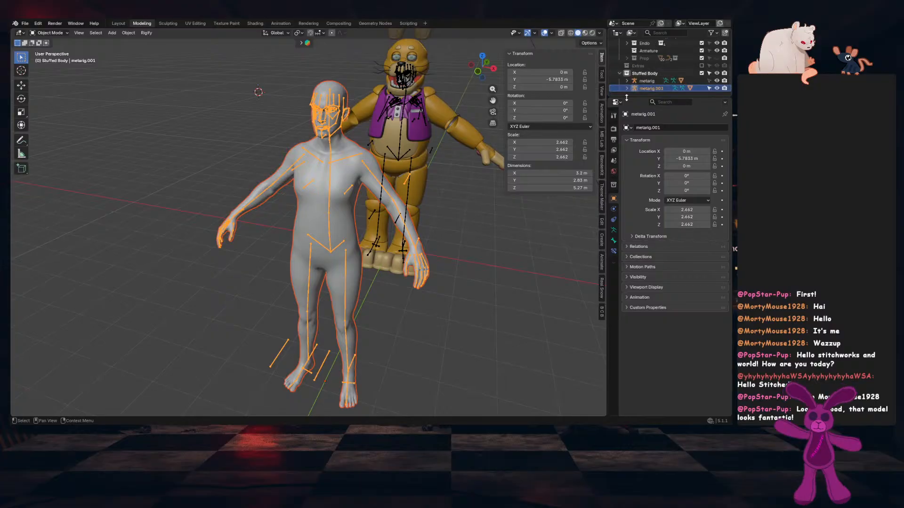
left_click(716, 81)
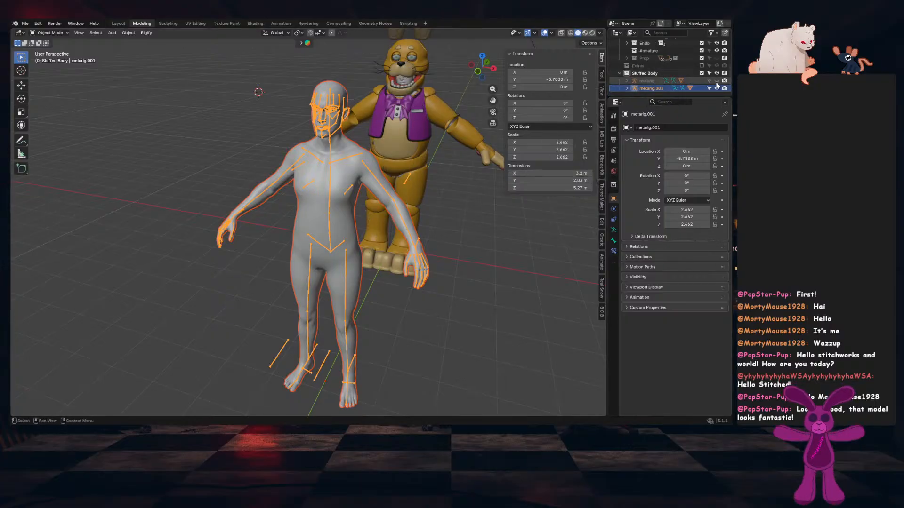
left_click(439, 244)
key("ctrl+s")
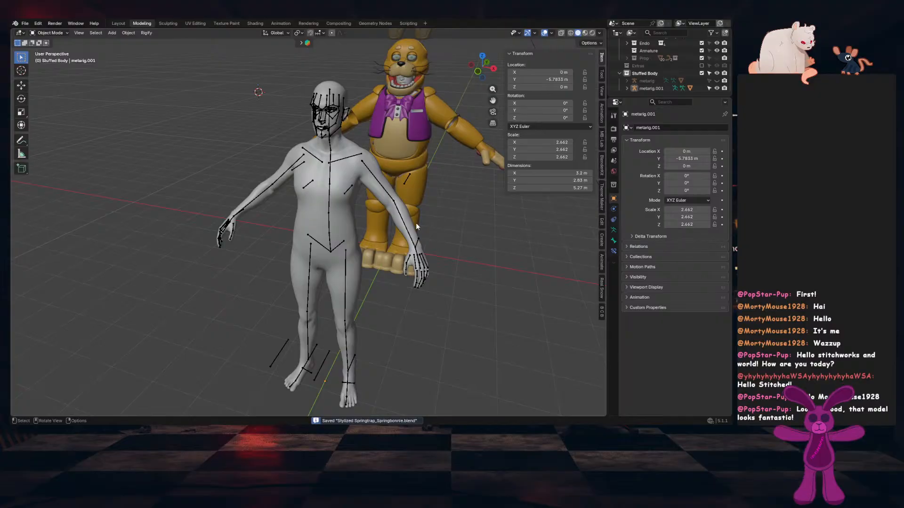
Add collision to the duplicated body mesh using Bystedts Cloth Builder
mouse_move(416, 222)
middle_mouse_down()
mouse_move(399, 213)
mouse_move(417, 208)
middle_mouse_up()
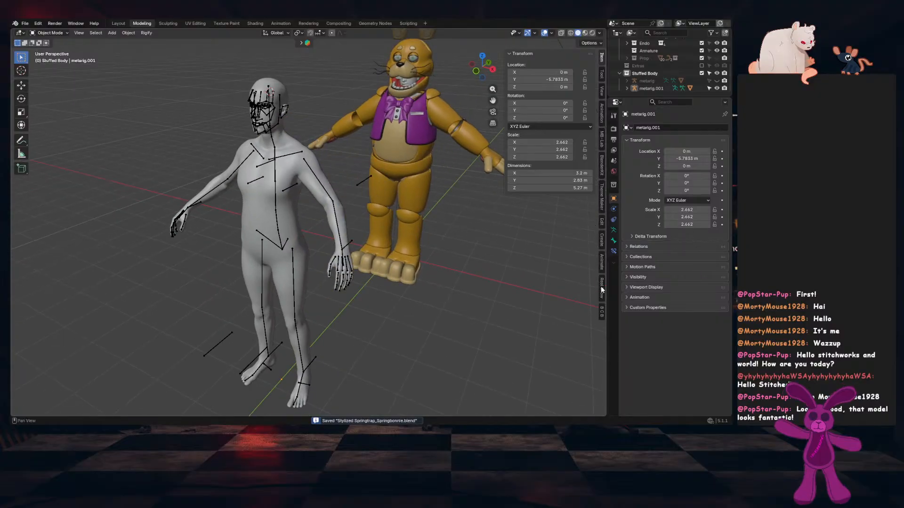
left_click(600, 311)
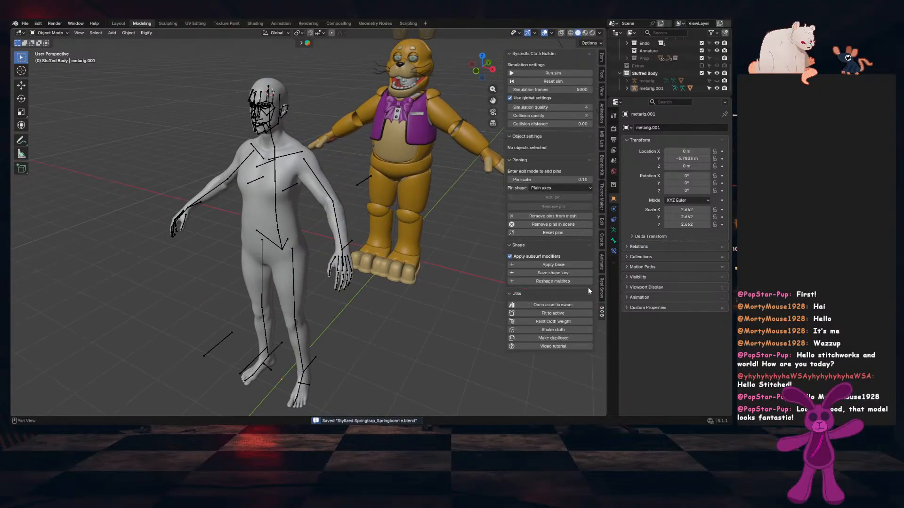
left_click(295, 214)
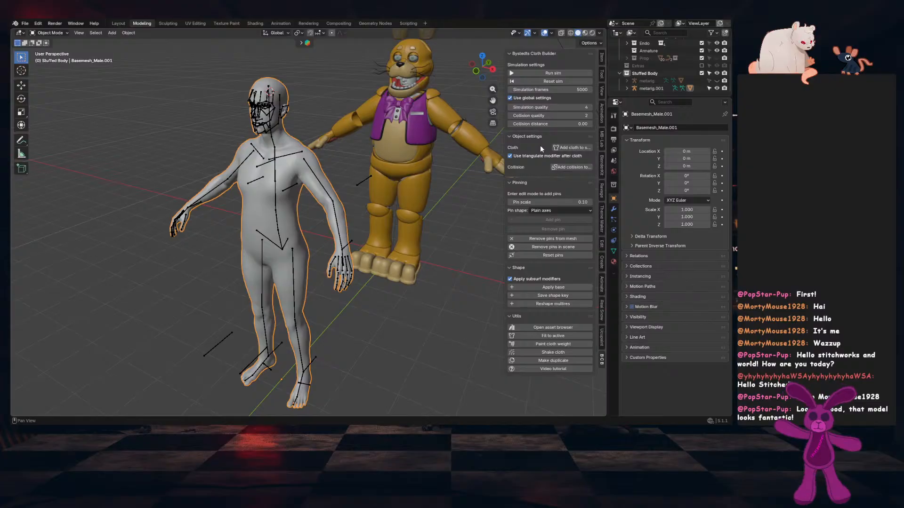
left_click(568, 167)
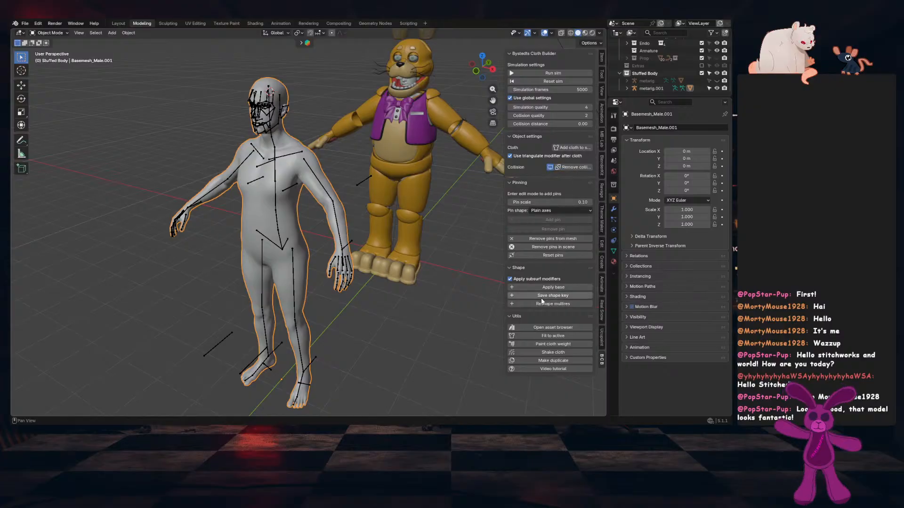
Open the cloth builder's asset browser and display the Garments catalog
left_click(549, 327)
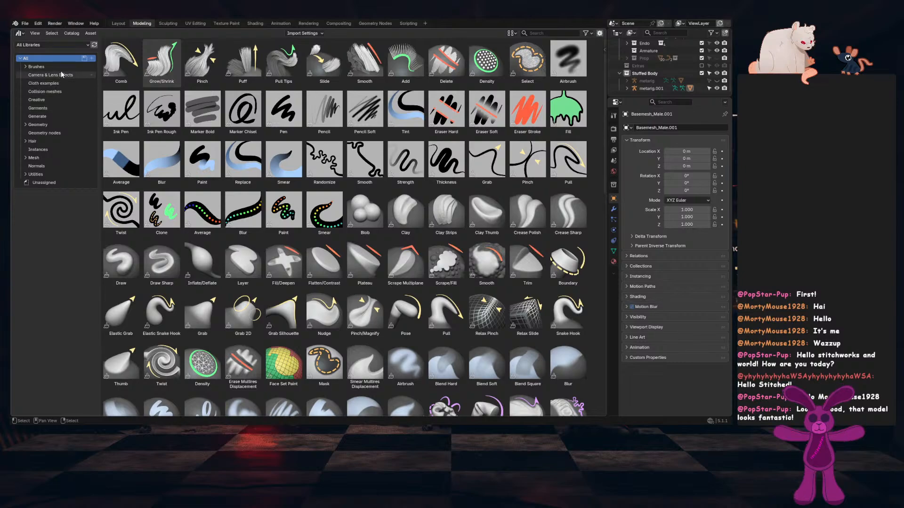
left_click(60, 85)
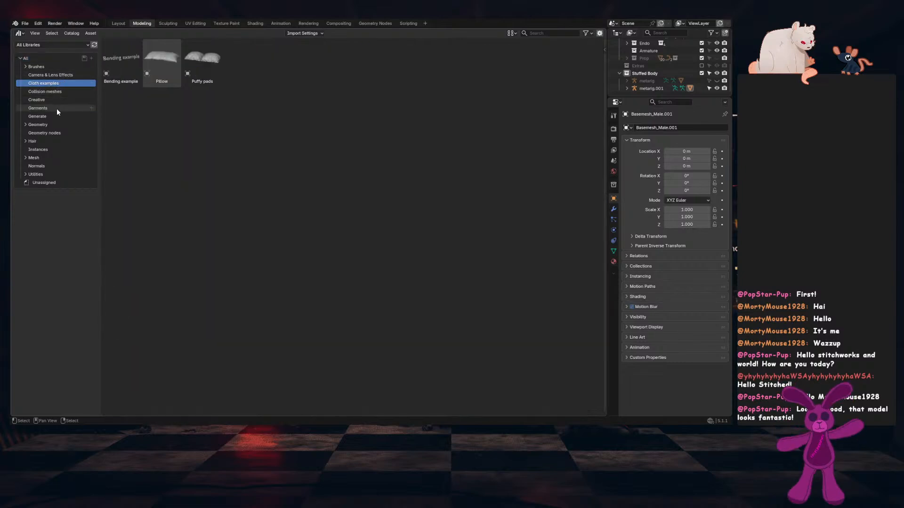
left_click(34, 158)
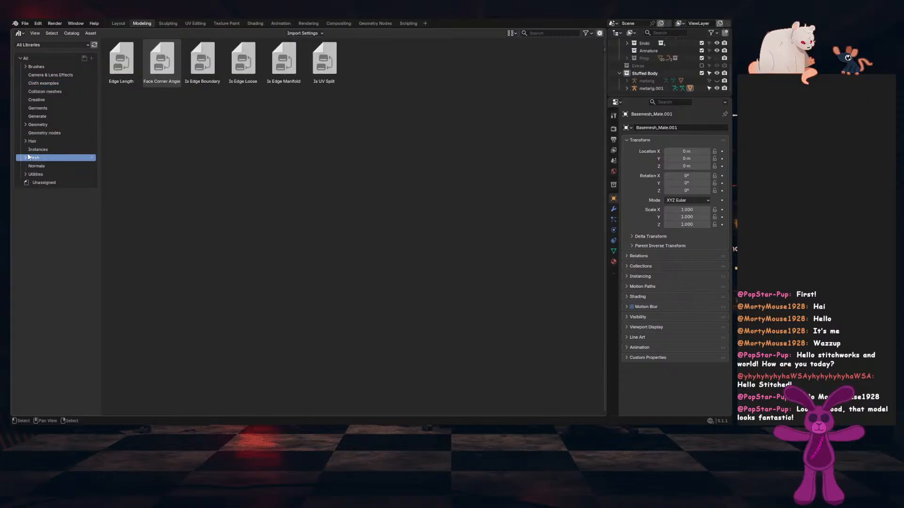
left_click(44, 108)
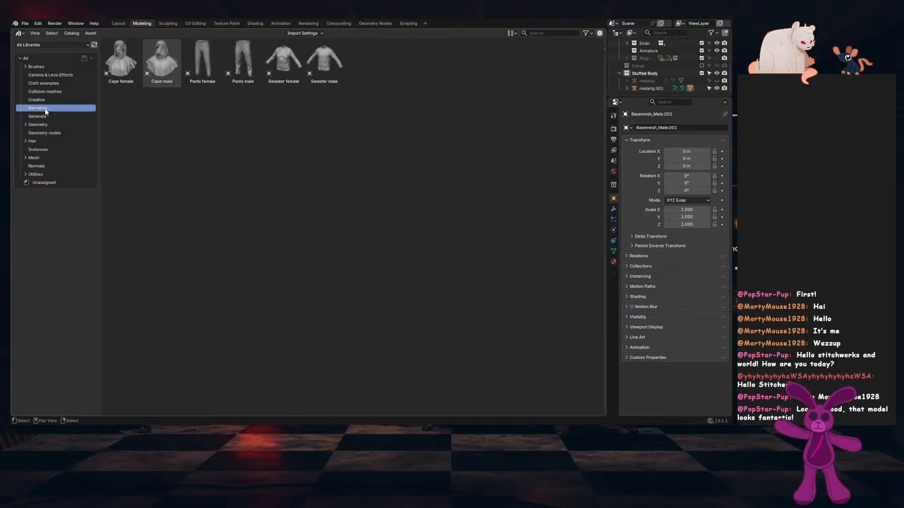
left_click(47, 115)
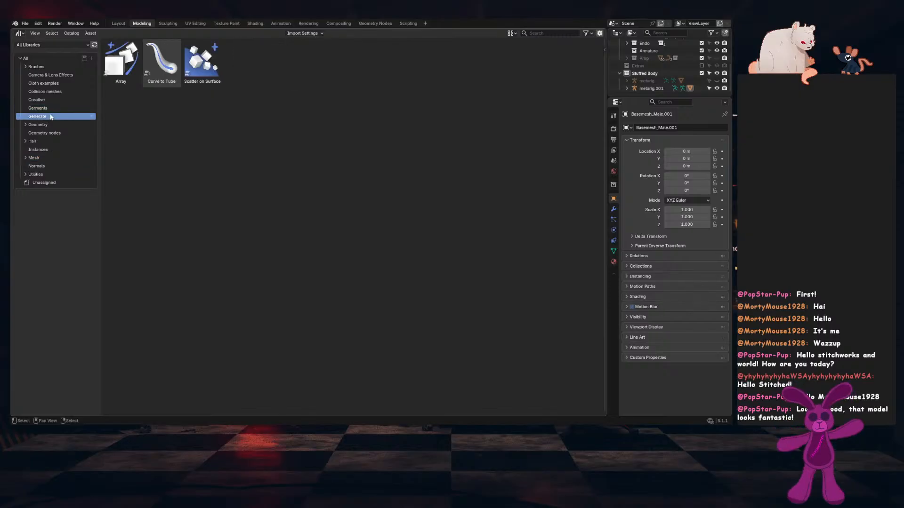
left_click(53, 109)
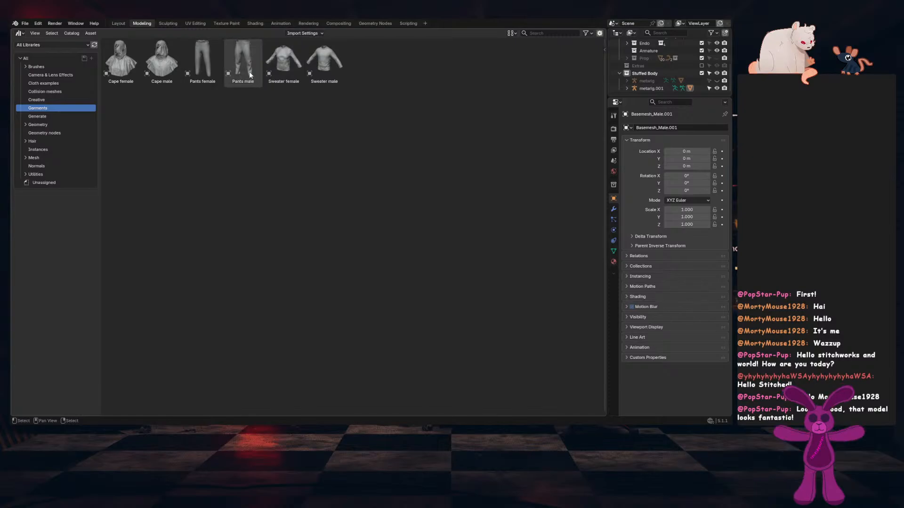
left_click(304, 33)
left_click(304, 35)
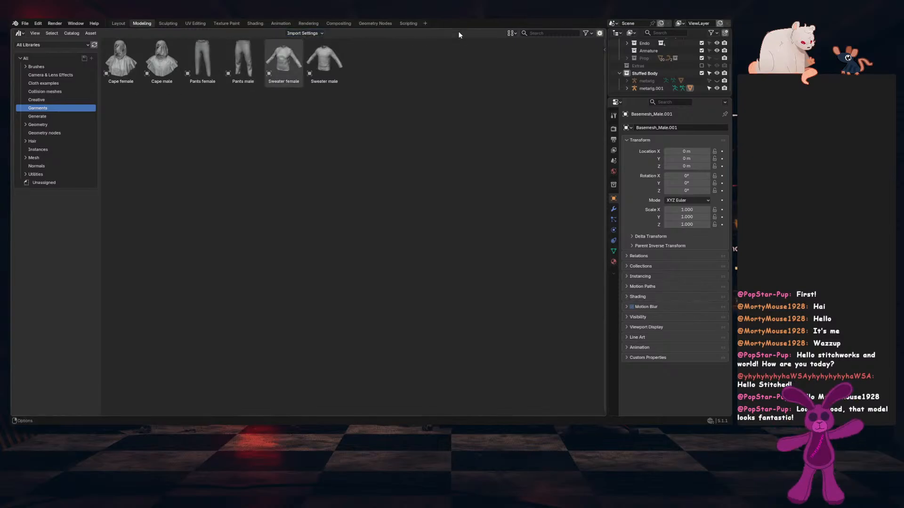
right_click(405, 32)
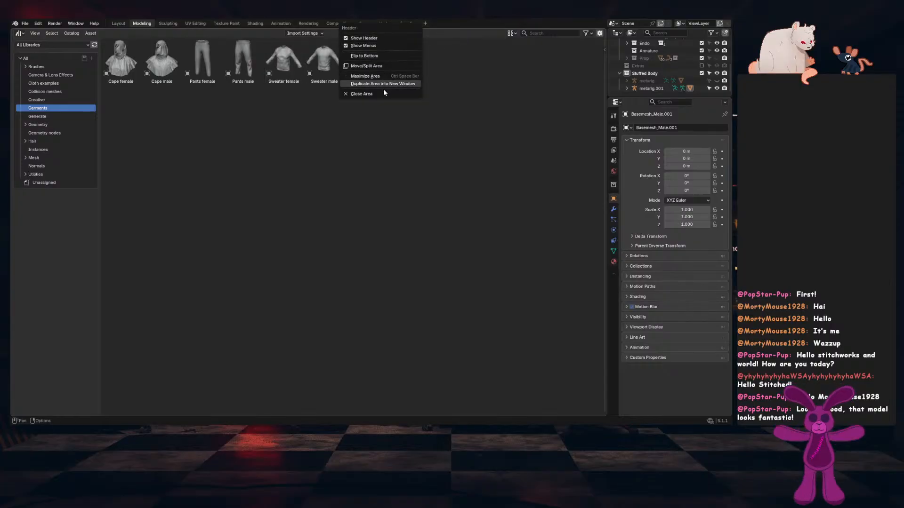
left_click(432, 35)
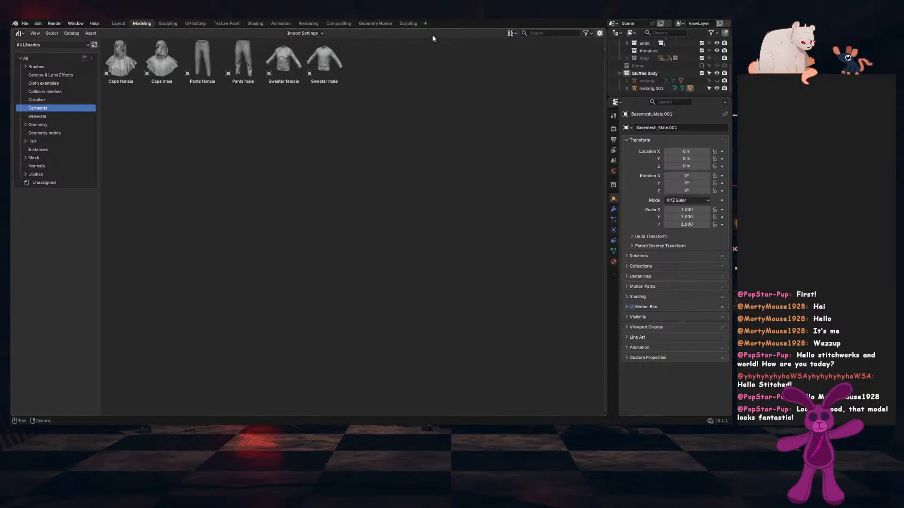
left_click(68, 35)
left_click(69, 35)
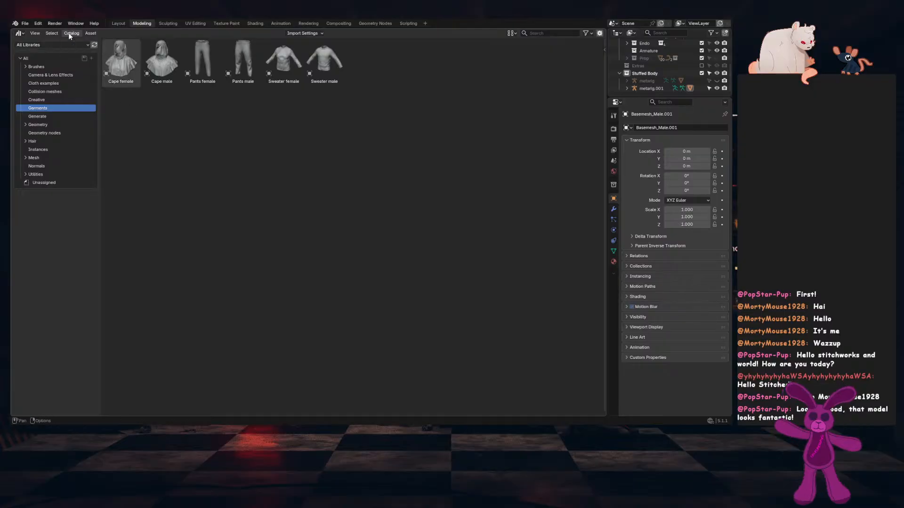
Limit the asset browser to the BCB cloth assets library
left_click(39, 46)
left_click(39, 46)
left_click(39, 46)
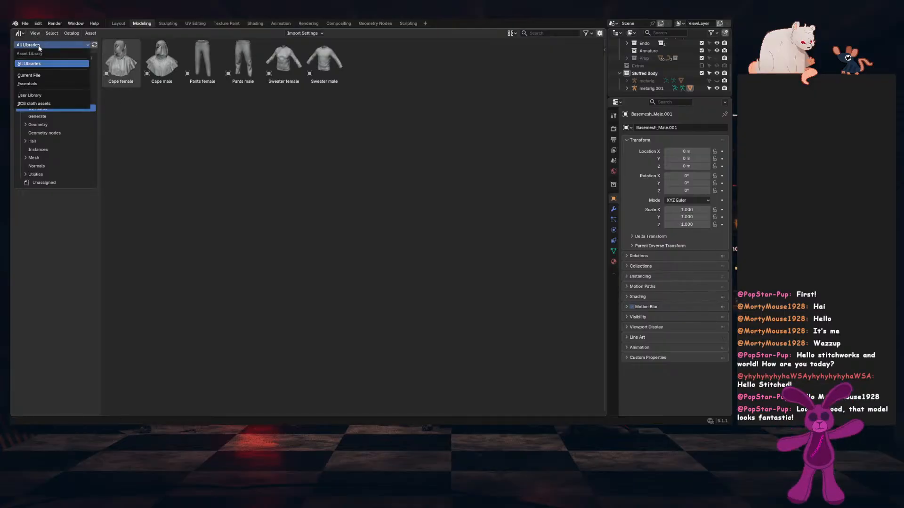
left_click(41, 103)
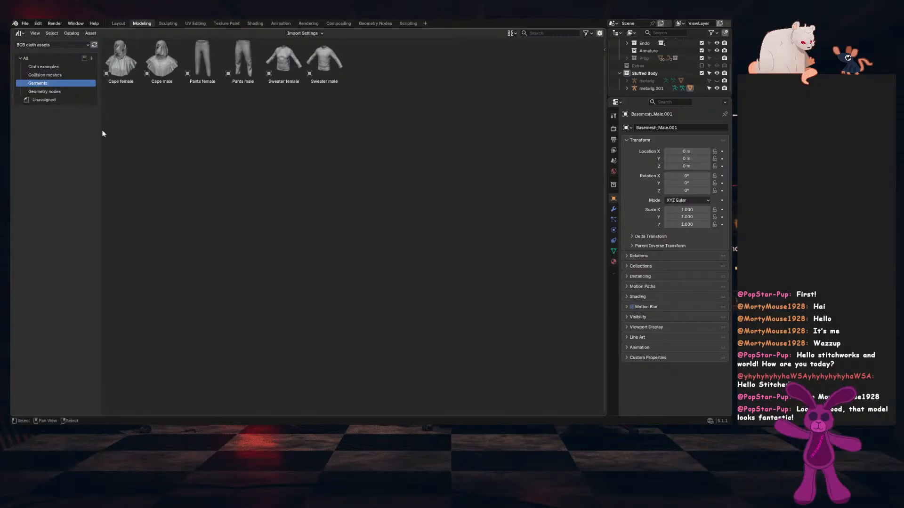
Look through the BCB cloth asset catalogs and select the Pants male asset in Garments
left_click(82, 99)
left_click(72, 91)
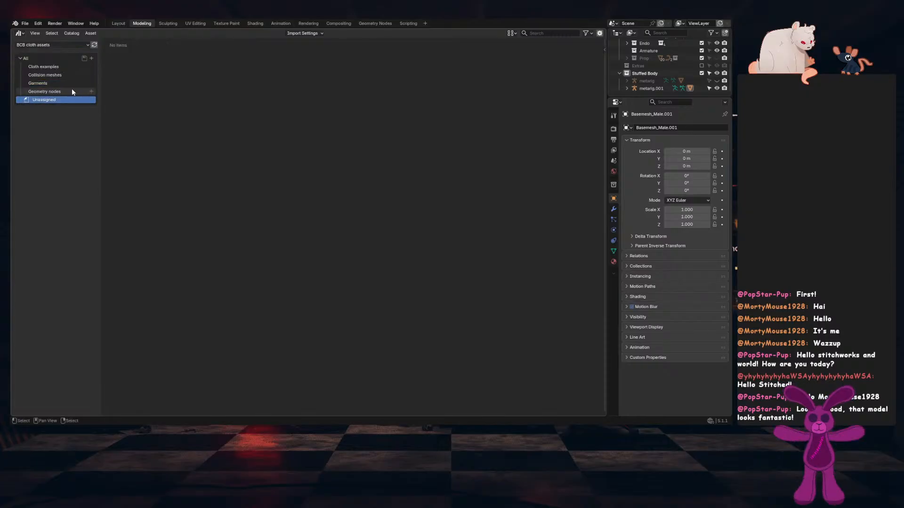
left_click(67, 83)
left_click(67, 68)
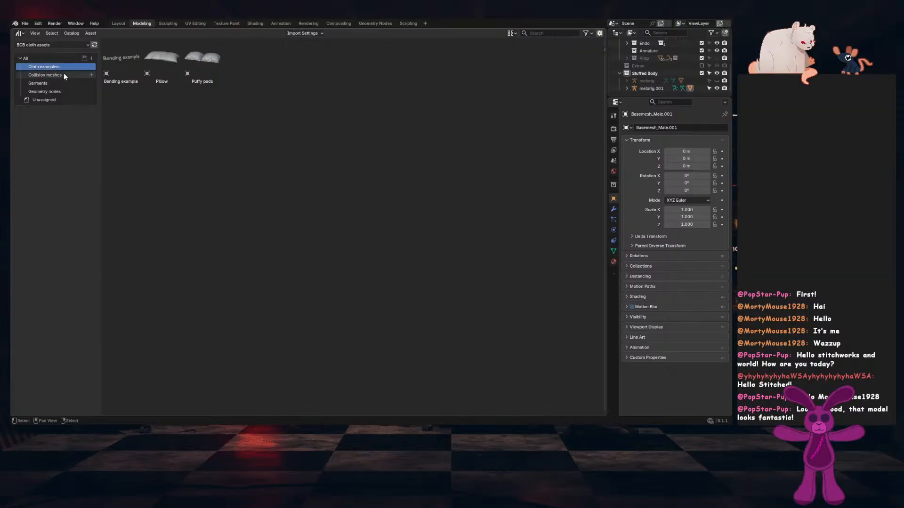
left_click(63, 75)
left_click(64, 83)
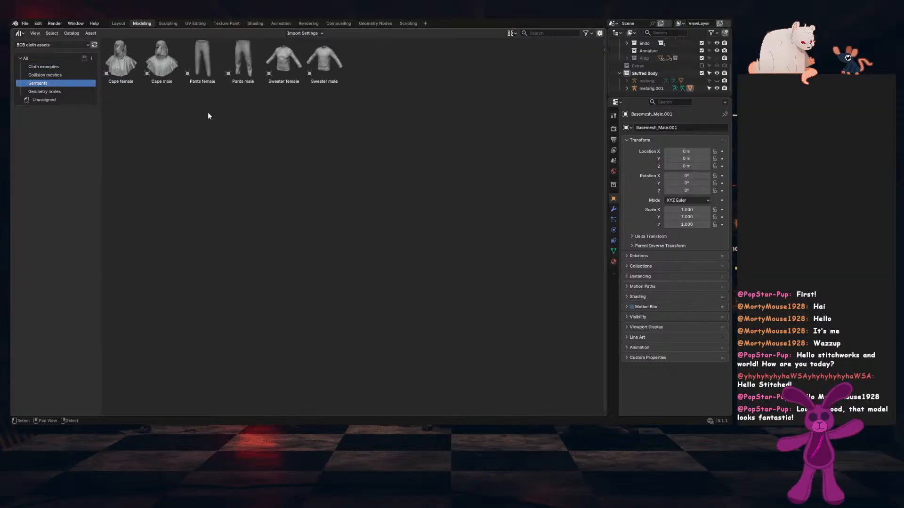
left_click(240, 64)
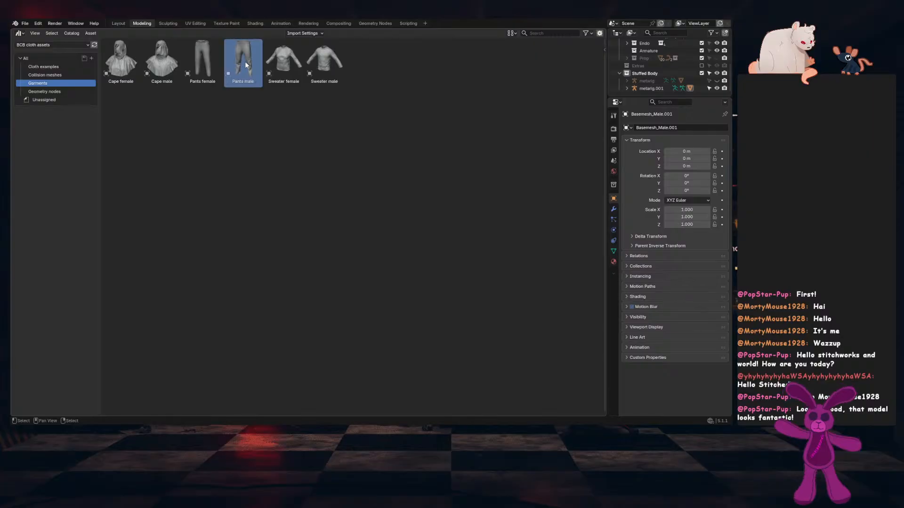
left_click_drag(249, 71, 289, 148)
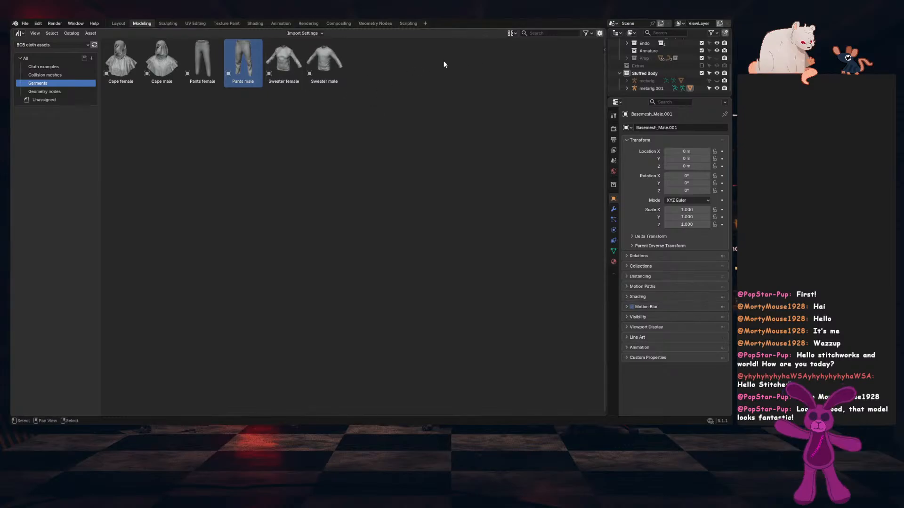
Split the asset browser area horizontally, keeping the assets in a shorter lower part, and turn the upper part into a 3D Viewport
right_click(386, 35)
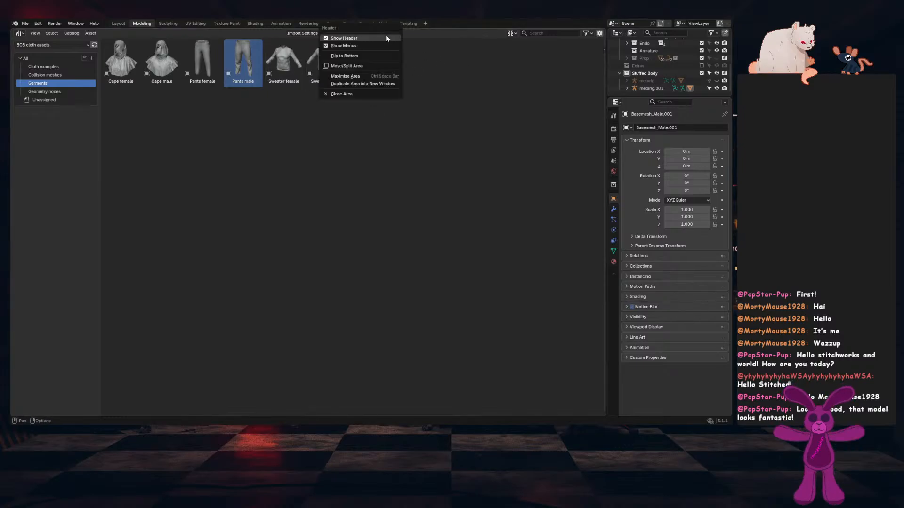
left_click(370, 66)
right_click(349, 29)
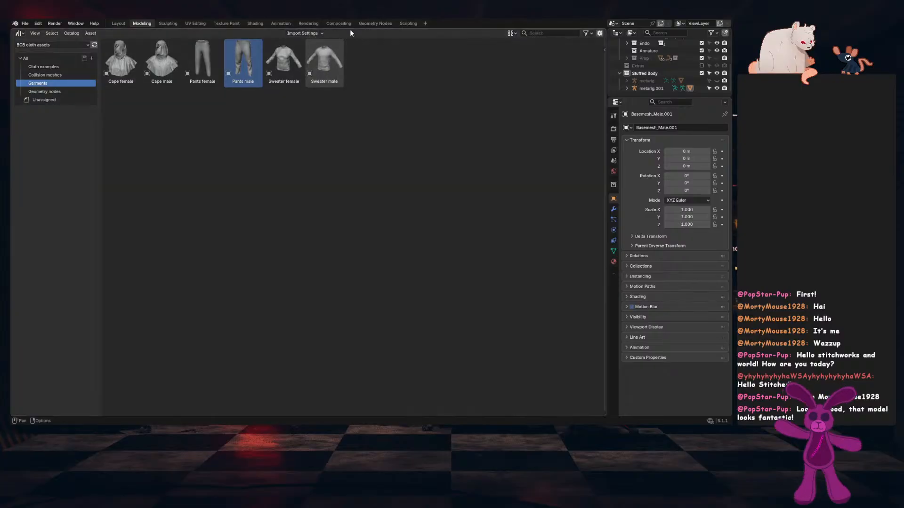
right_click(353, 28)
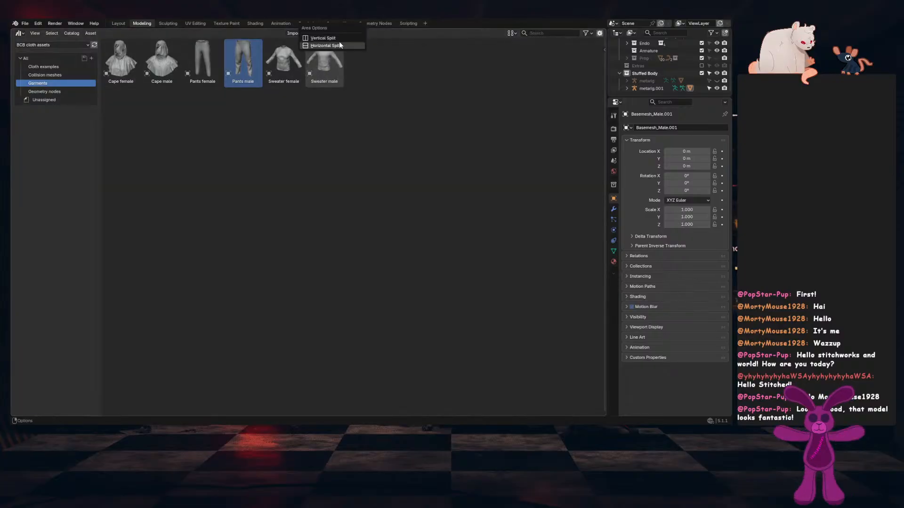
left_click(338, 42)
left_click(375, 160)
left_click(398, 324)
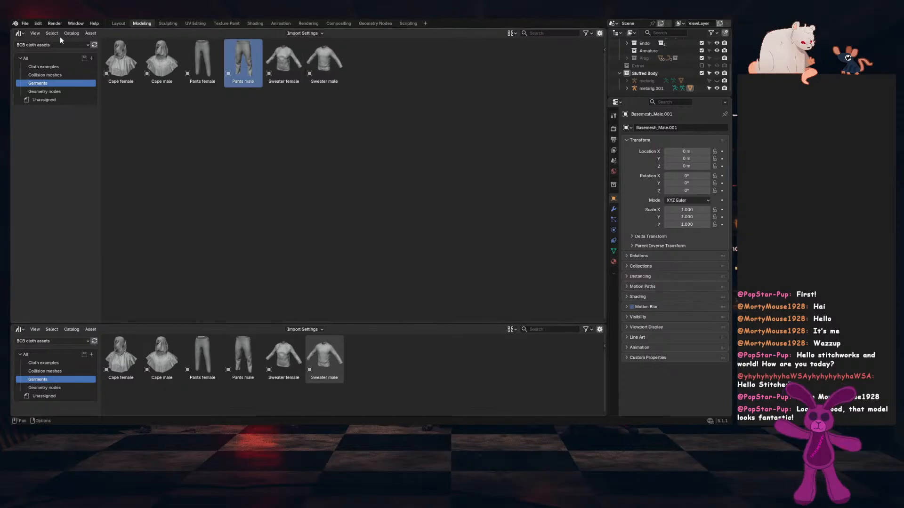
left_click(20, 34)
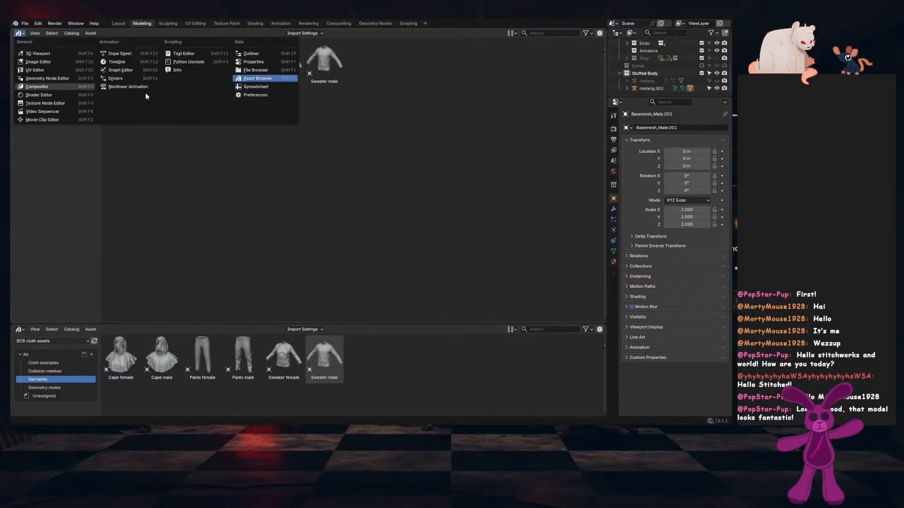
left_click(52, 54)
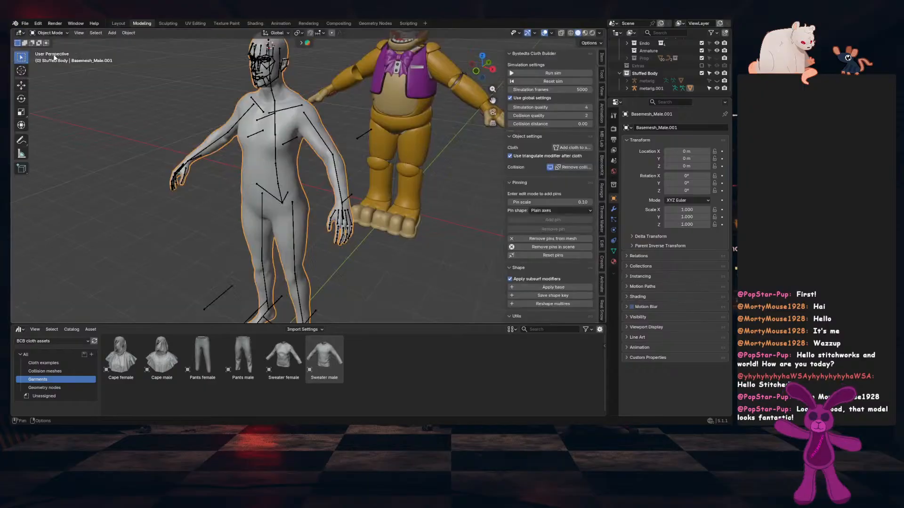
Place the Pants male garment from the asset browser onto the duplicated body in the 3D Viewport
left_click_drag(243, 357, 278, 250)
left_click_drag(283, 292, 315, 271)
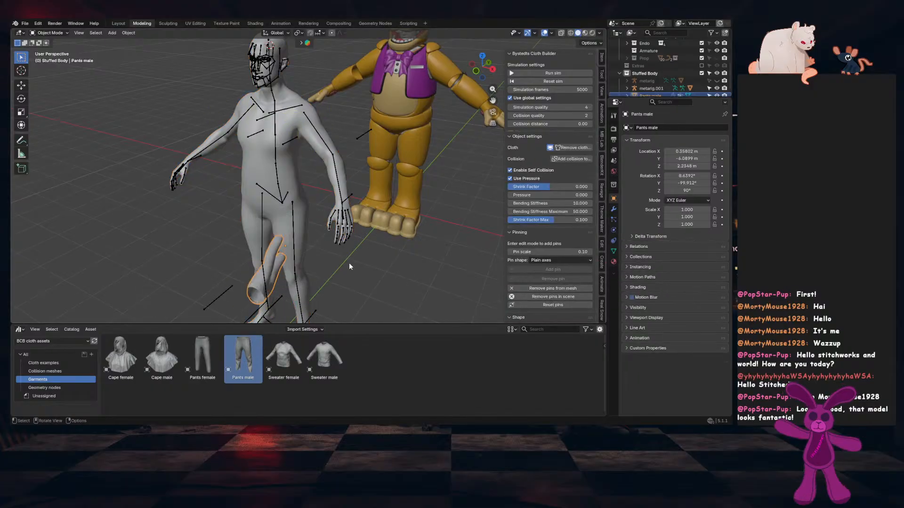
middle_click_drag(348, 263, 309, 247)
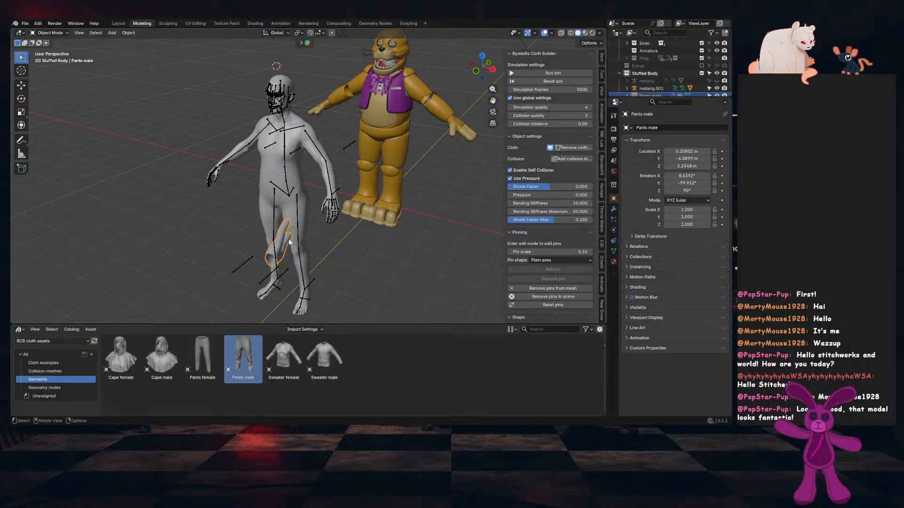
Clear the pants' location and move them about -5.35 m along the global Y axis to the duplicated body's feet
key("alt+g")
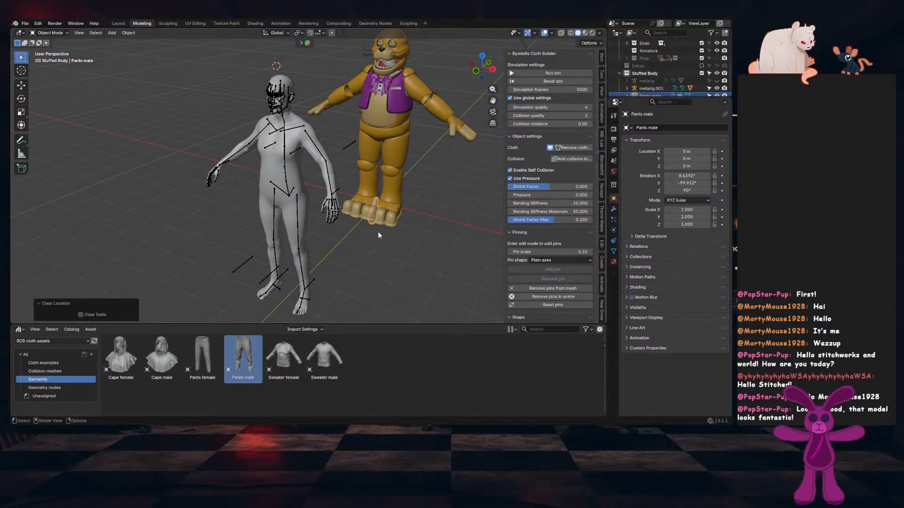
key("g")
key("y")
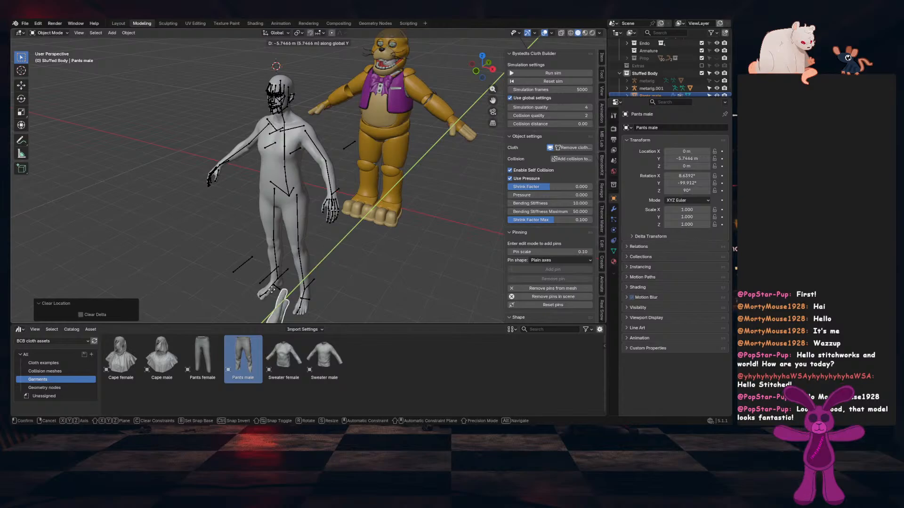
left_click(314, 287)
key("KP_Decimal")
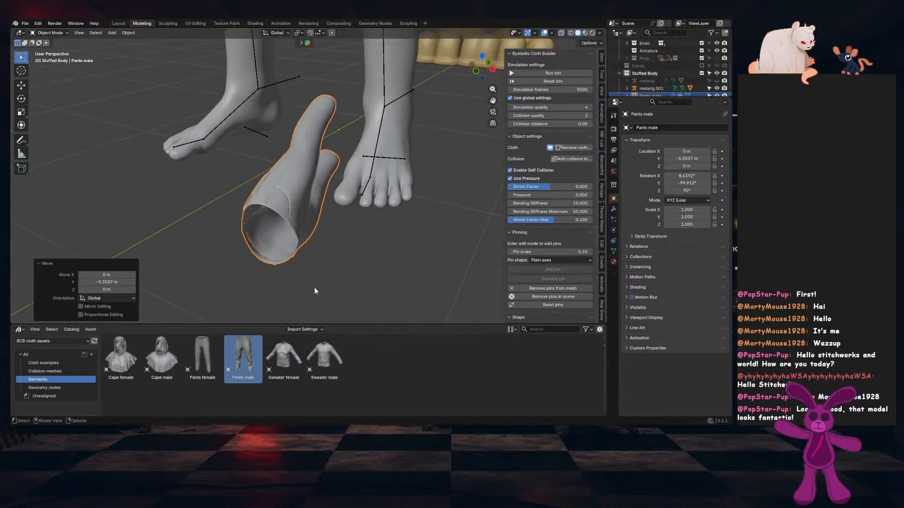
scroll(347, 268, "down", 4)
middle_click_drag(355, 204, 313, 216)
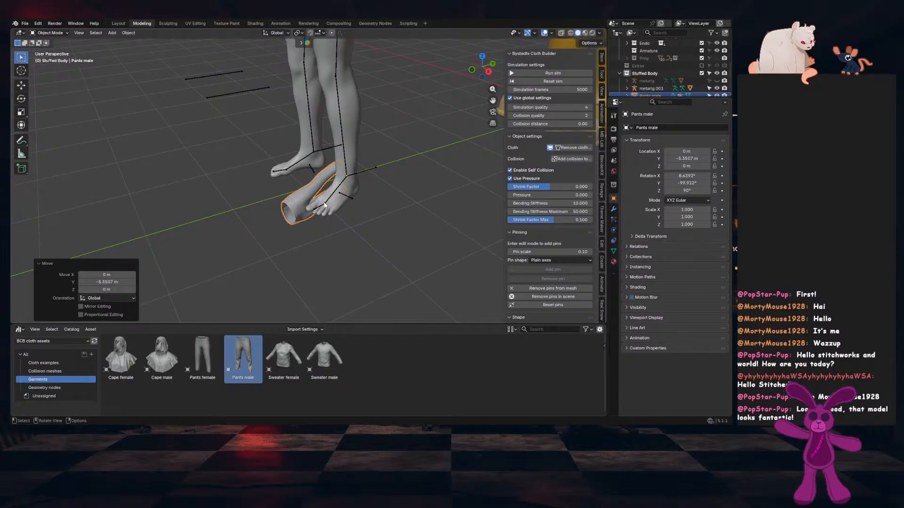
Set the pants' X, Y and Z rotation to 0° so they stand upright
left_click(602, 60)
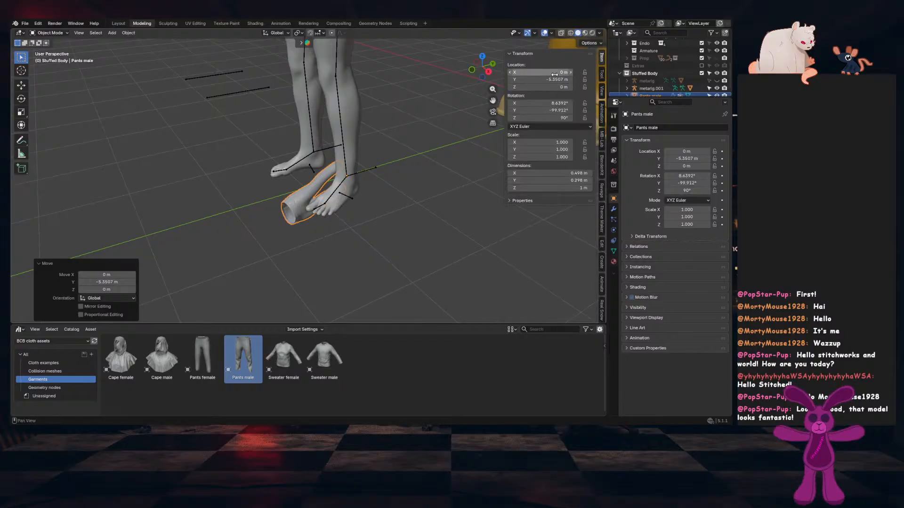
left_click_drag(544, 105, 544, 111)
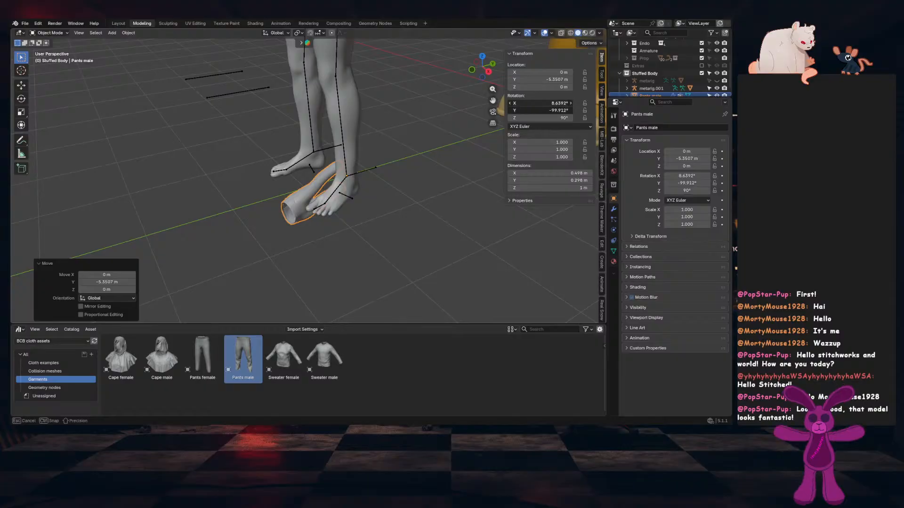
type("0")
key("Return")
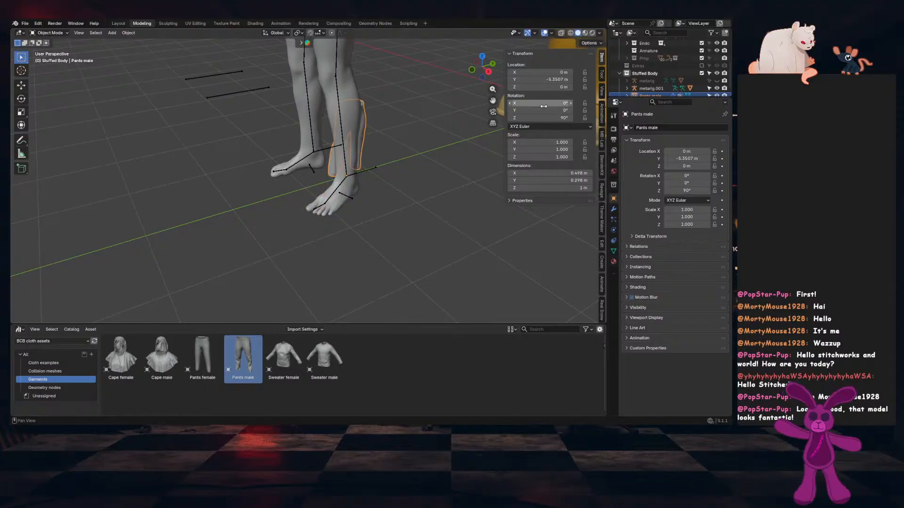
left_click(549, 117)
type("0")
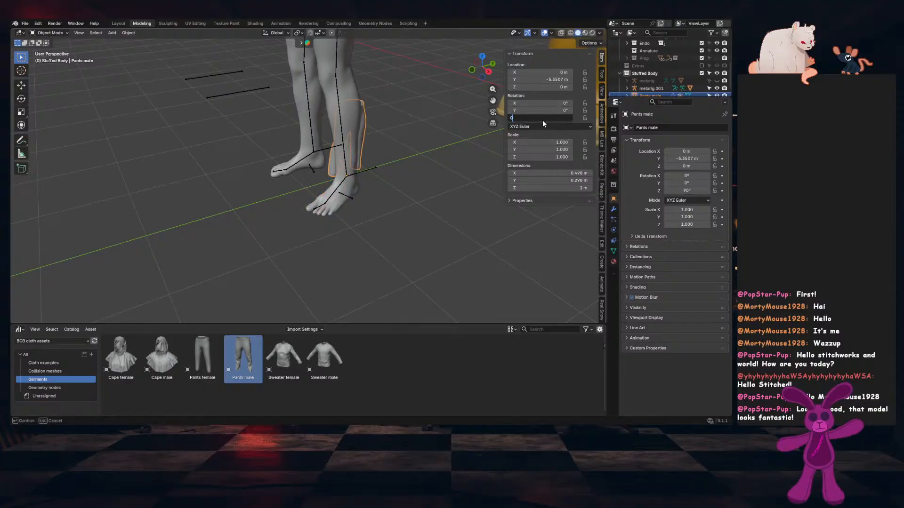
key("Return")
Scale the pants up uniformly by about 2.94 to match the size of the body's legs
middle_click_drag(301, 166, 414, 146)
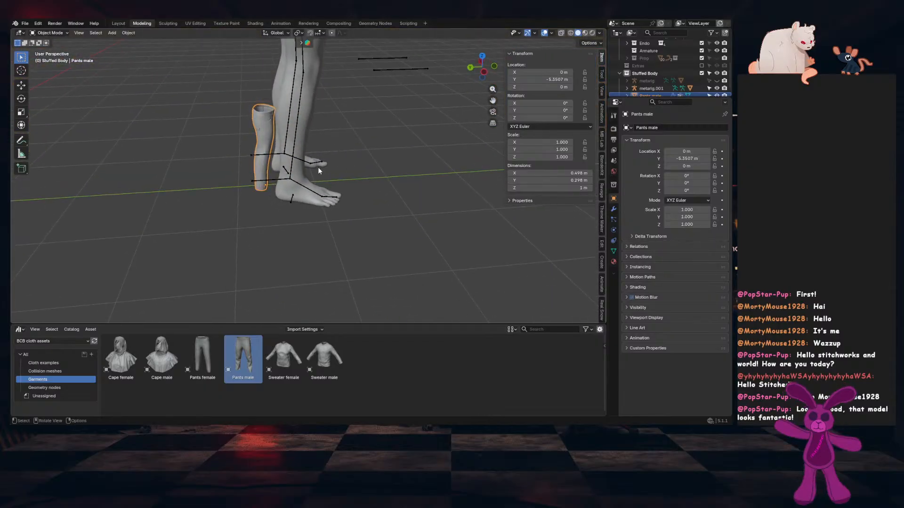
key("s")
left_click(384, 157)
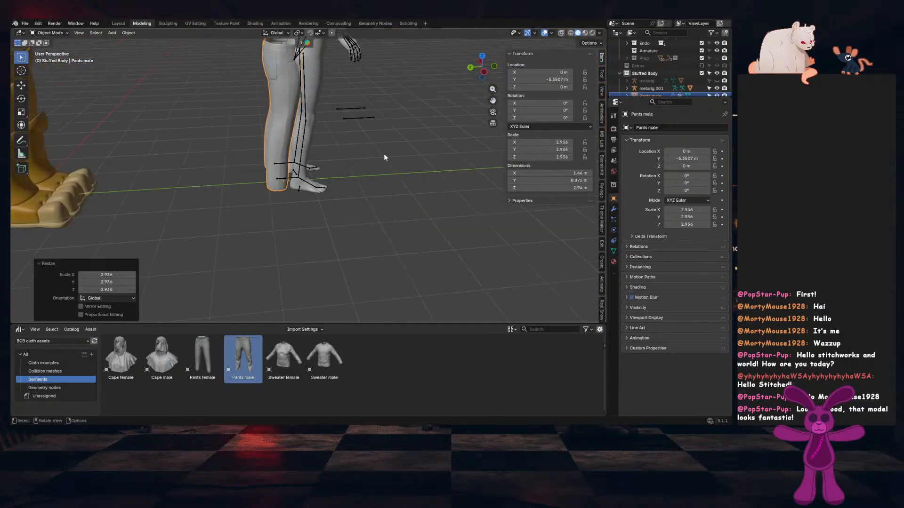
Scale the pants up slightly by a factor of about 1.005 to match the body's legs from the front
scroll(384, 154, "down", 1)
key("KP_1")
middle_click_drag(353, 96, 347, 186, "shift")
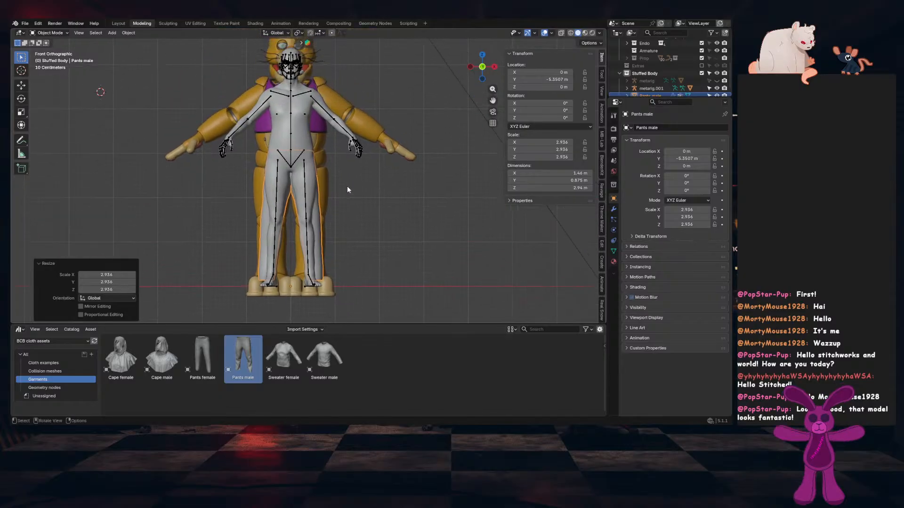
scroll(347, 190, "up", 3)
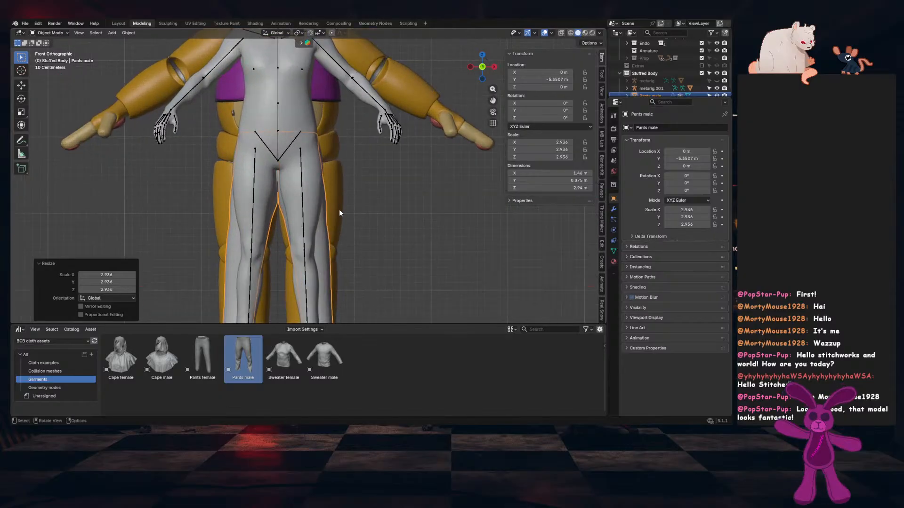
key("s")
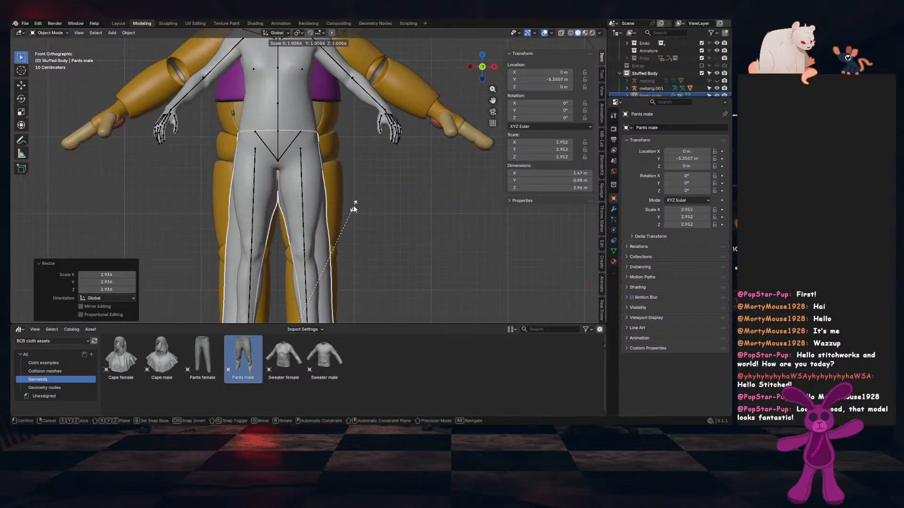
left_click(353, 208)
Move the pants about -0.5 m along the global Y axis so they sit over the body's legs
middle_click_drag(353, 208, 309, 197)
key("g")
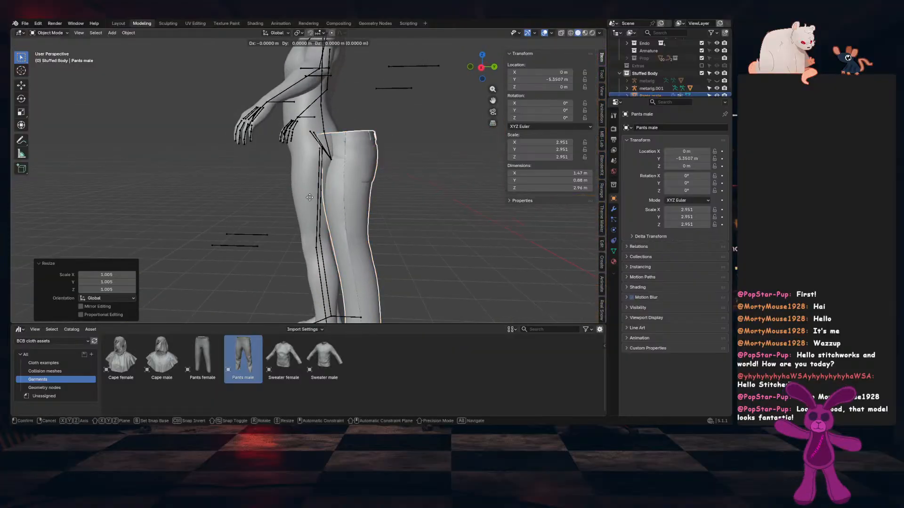
key("y")
left_click(298, 201)
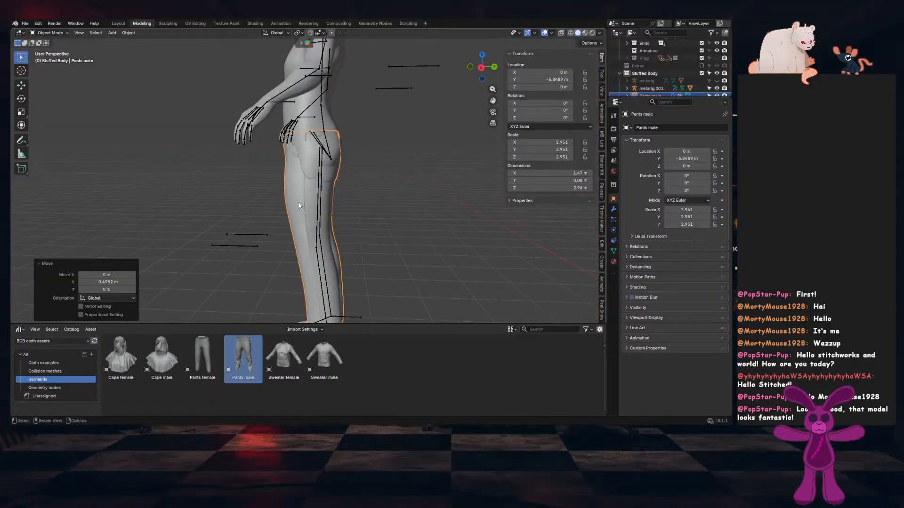
Delete the enlarged pants from the scene
middle_click_drag(298, 205, 377, 203)
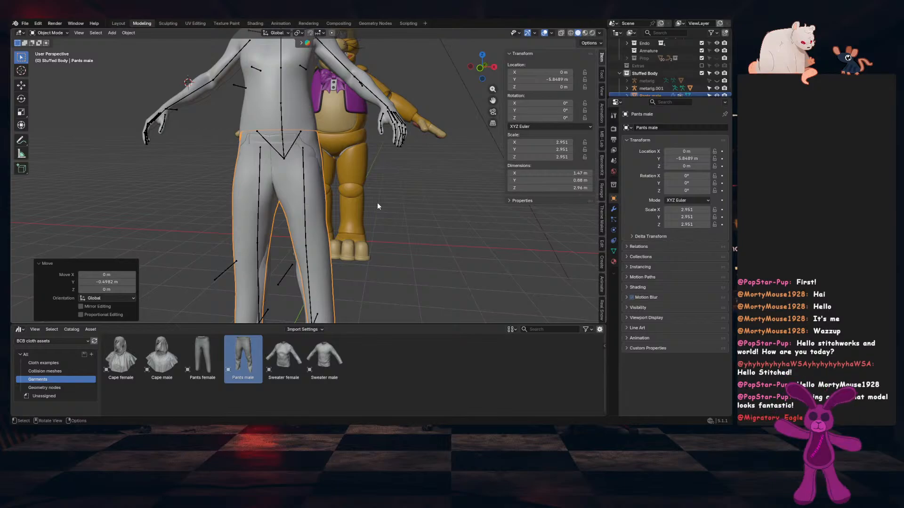
middle_click_drag(374, 204, 321, 280)
key("Delete")
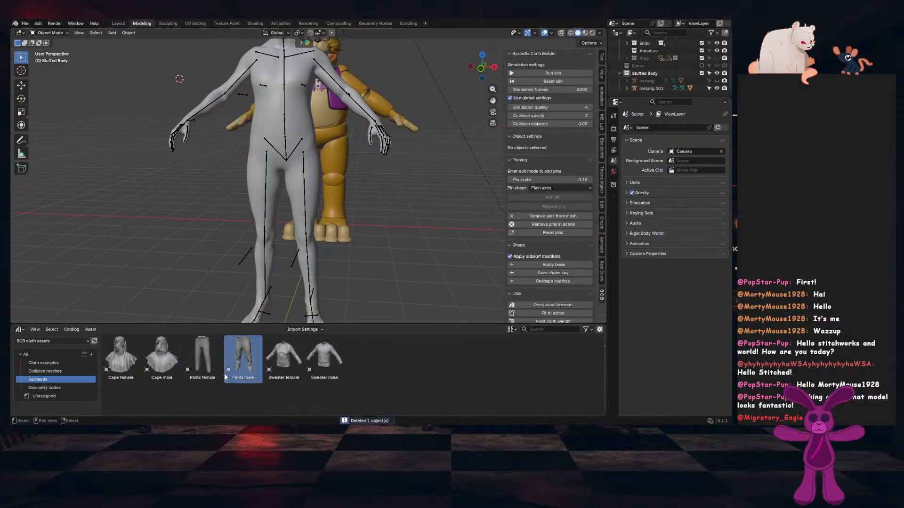
right_click(237, 362)
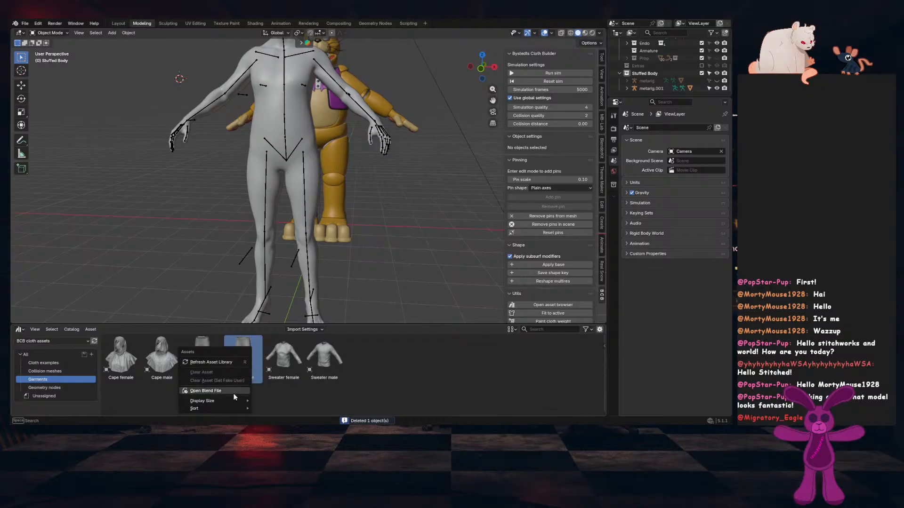
mouse_move(229, 410)
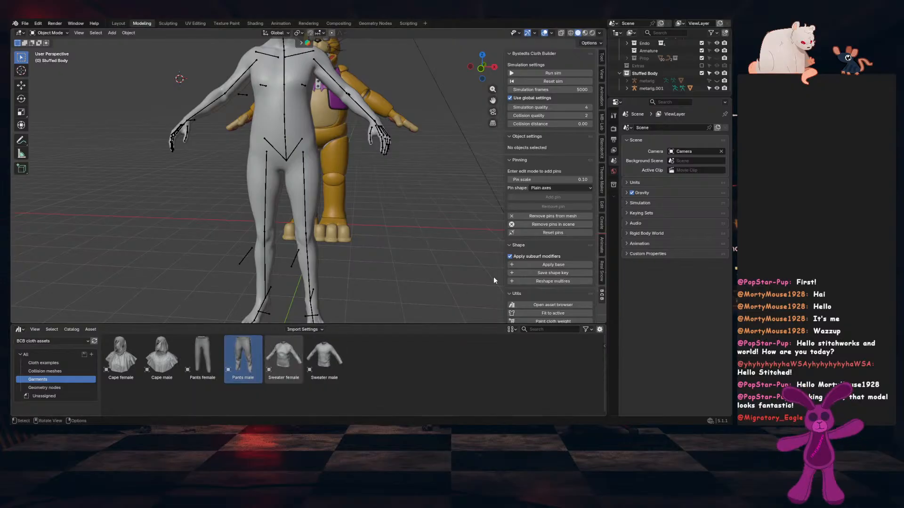
Select the body mesh and place a fresh Pants male garment beside its feet
scroll(549, 259, "down", 2)
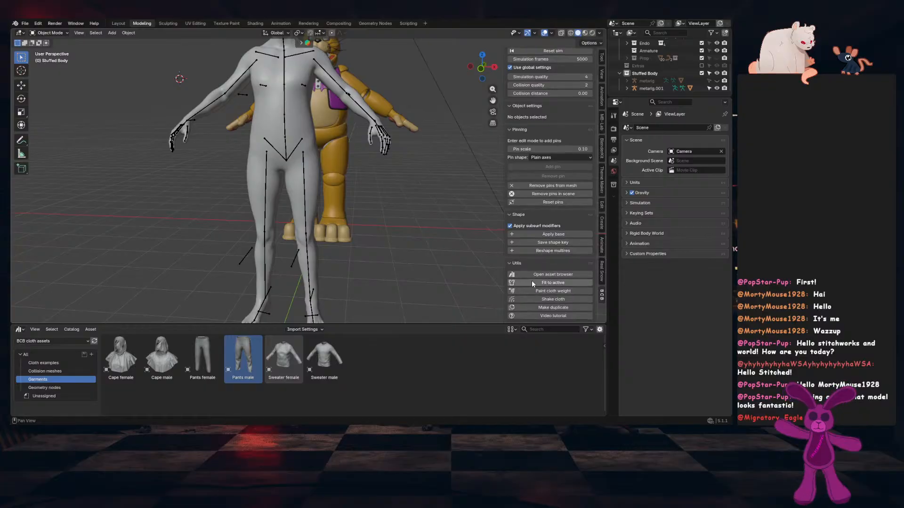
left_click(315, 196)
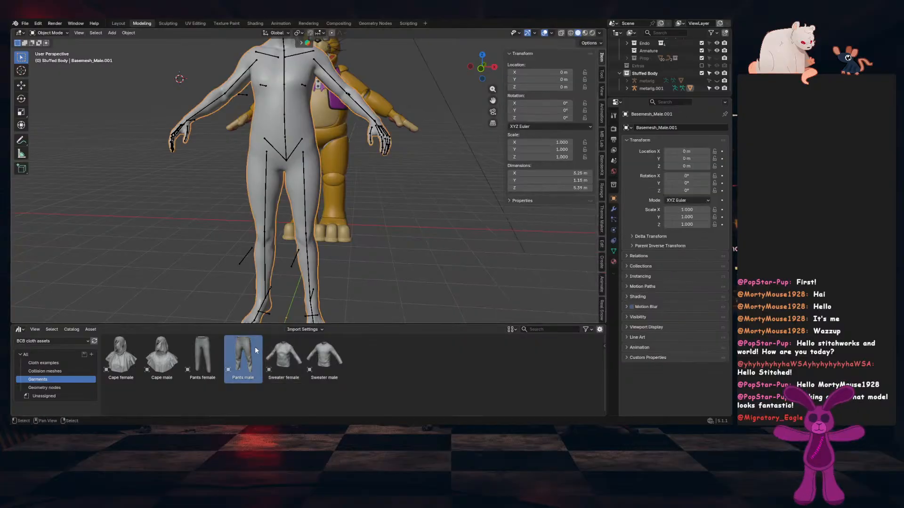
left_click_drag(256, 348, 356, 304)
Try Fit to active from the cloth builder utilities, first on the body mesh and again on the small pants
left_click(310, 214)
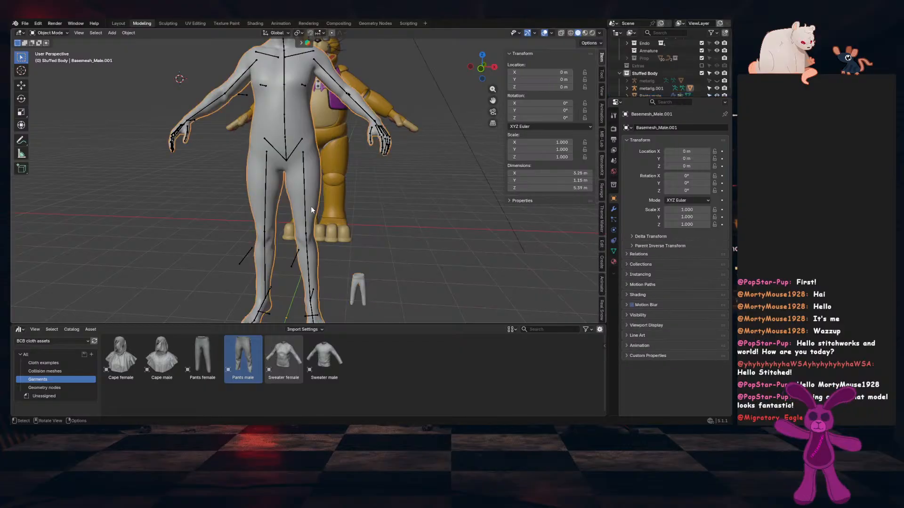
scroll(602, 270, "down", 4)
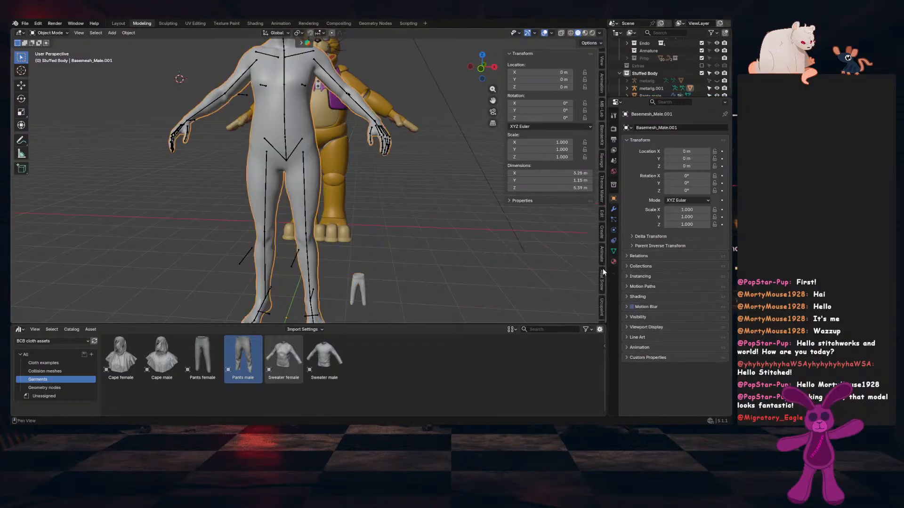
left_click(601, 312)
scroll(563, 276, "down", 3)
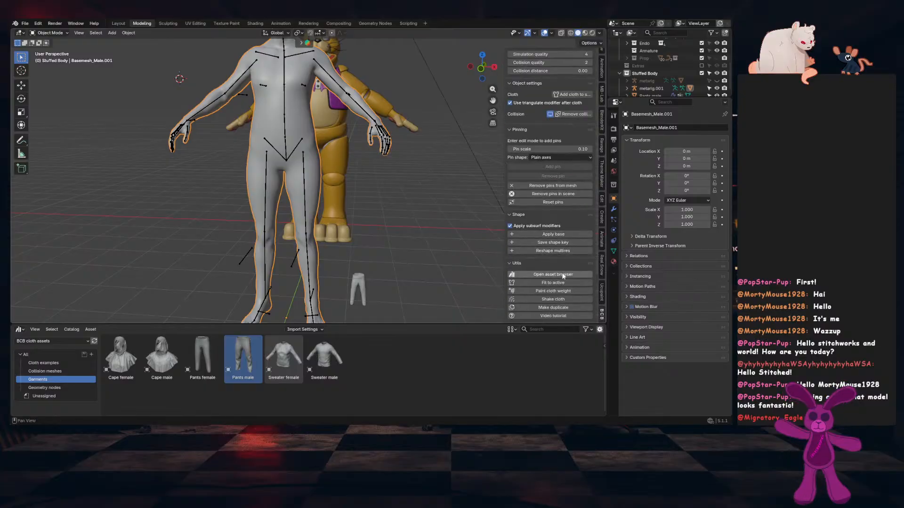
left_click(555, 282)
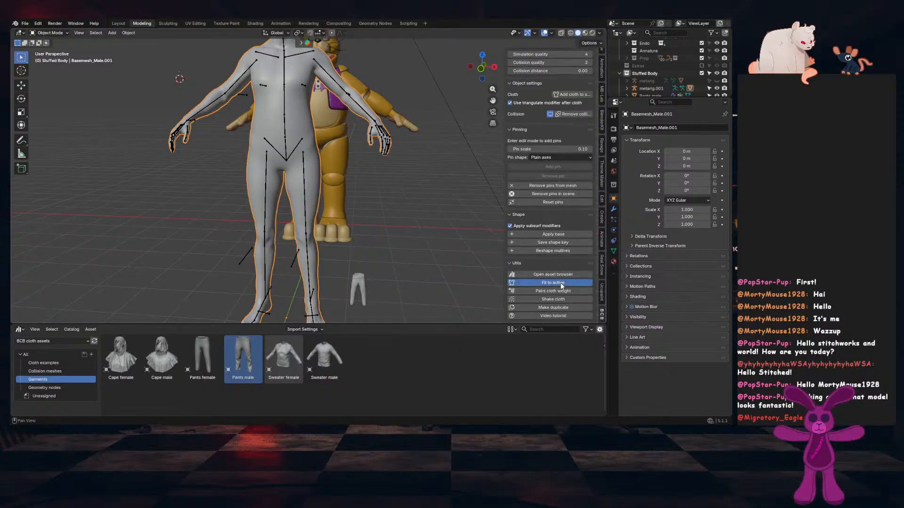
left_click(361, 285)
scroll(543, 275, "down", 3)
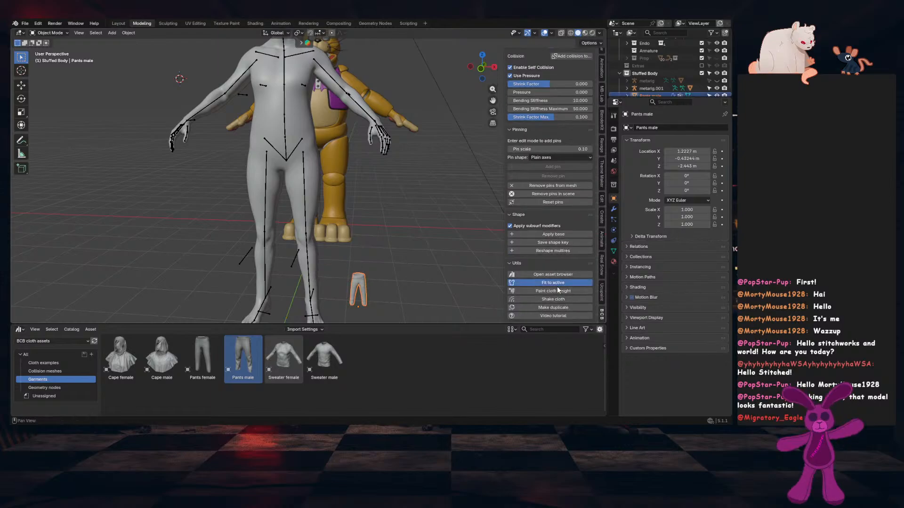
left_click(555, 283)
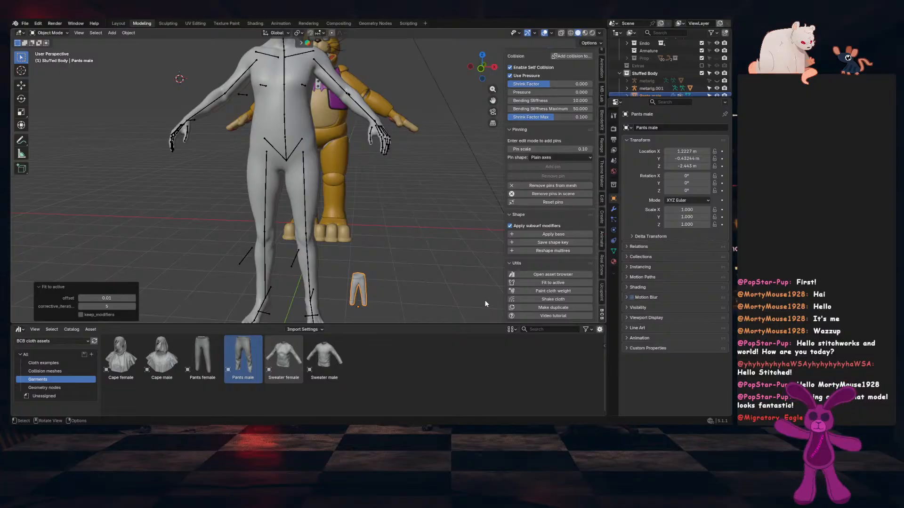
Delete the small pants beside the body's feet
left_click(310, 210)
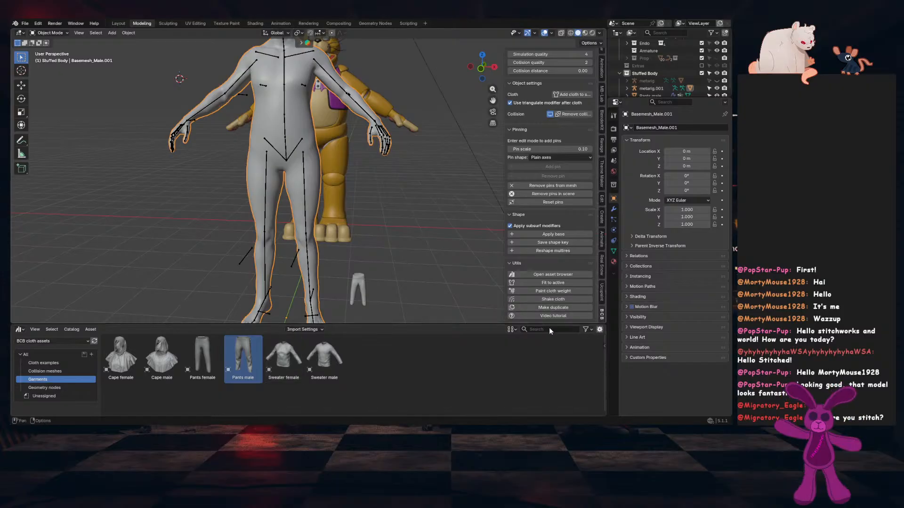
left_click(368, 282)
key("Delete")
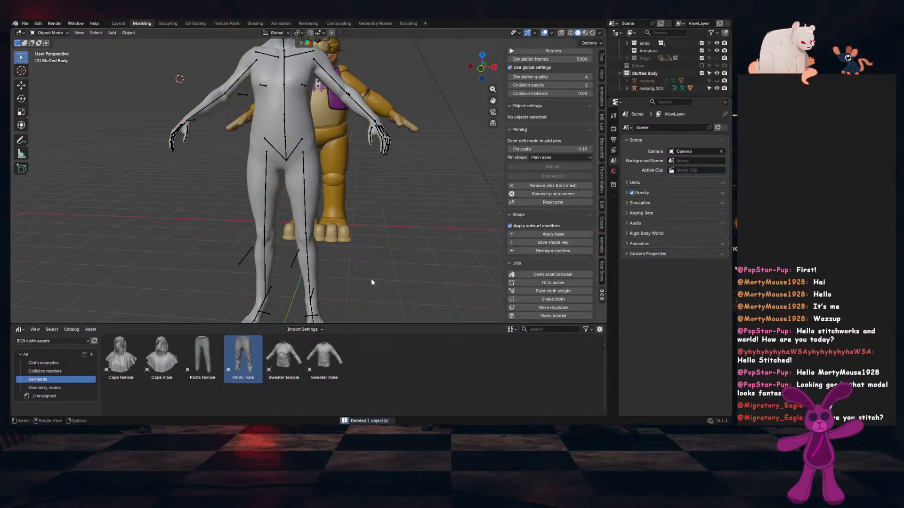
Remove the cloth builder collision from the body mesh and return to its transform properties
left_click(311, 146)
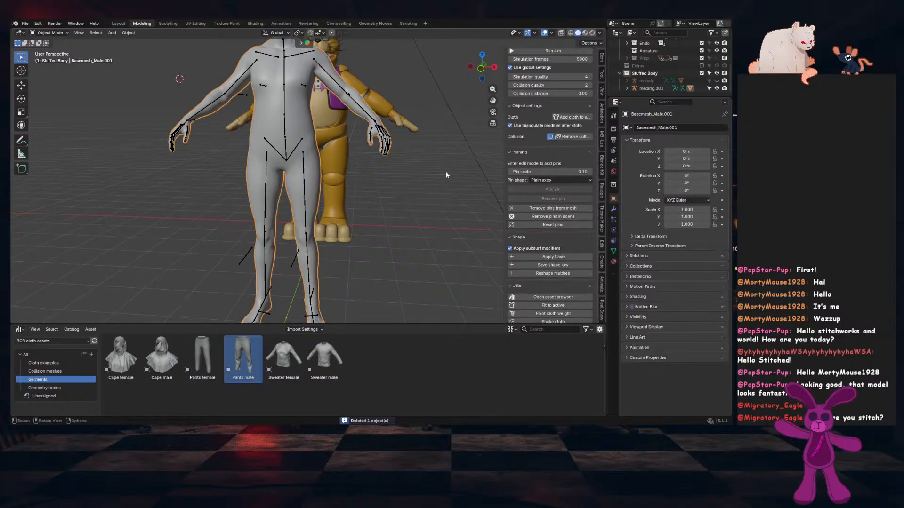
scroll(568, 197, "up", 2)
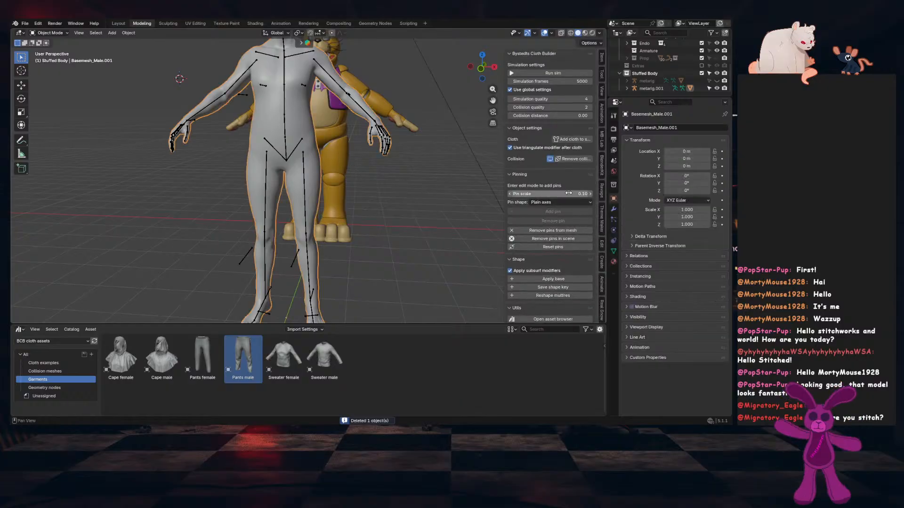
left_click(564, 160)
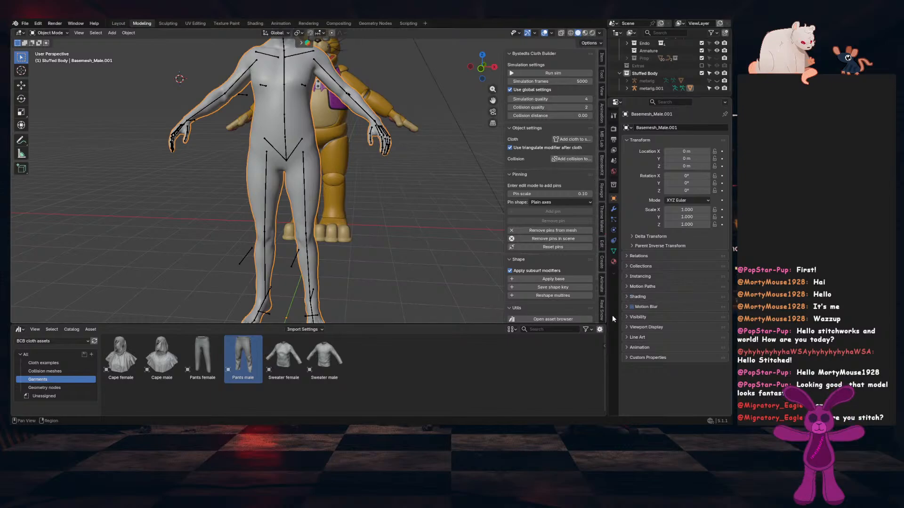
left_click(601, 57)
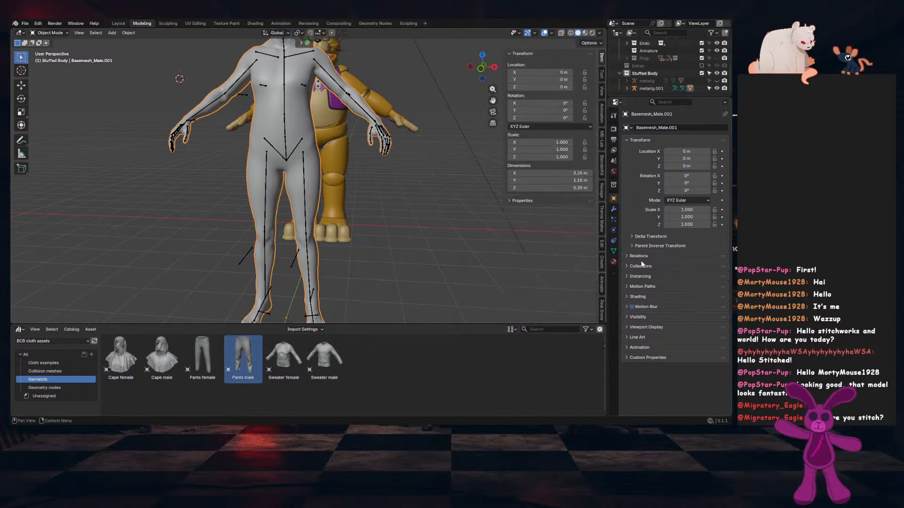
Close the asset browser area below the 3D Viewport so the viewport fills the full height
left_click_drag(501, 326, 490, 342)
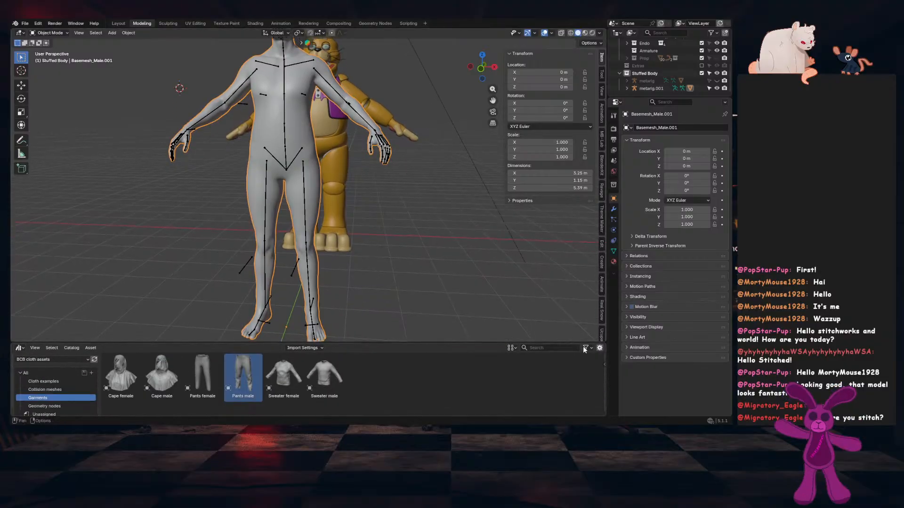
left_click_drag(608, 345, 607, 390)
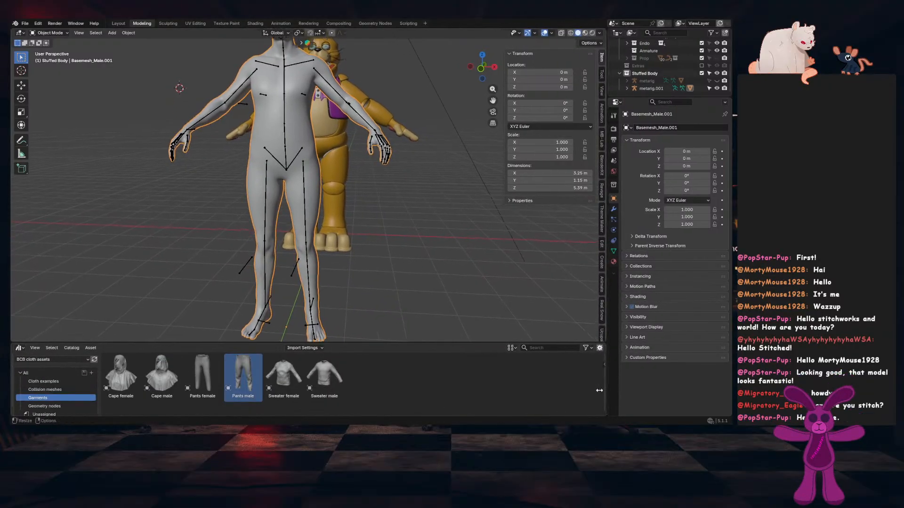
left_click_drag(606, 346, 601, 361)
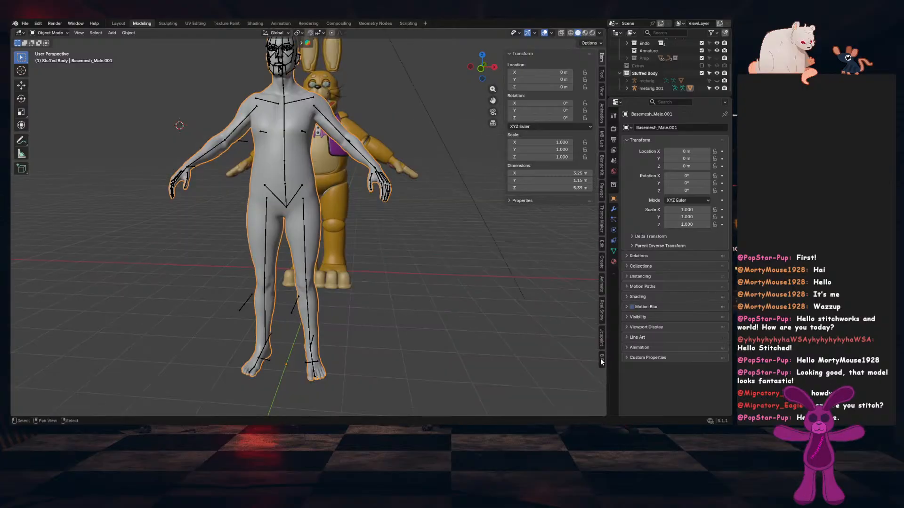
Reselect the body mesh and try the cloth builder's Fit to active on it without any garment
left_click(382, 297)
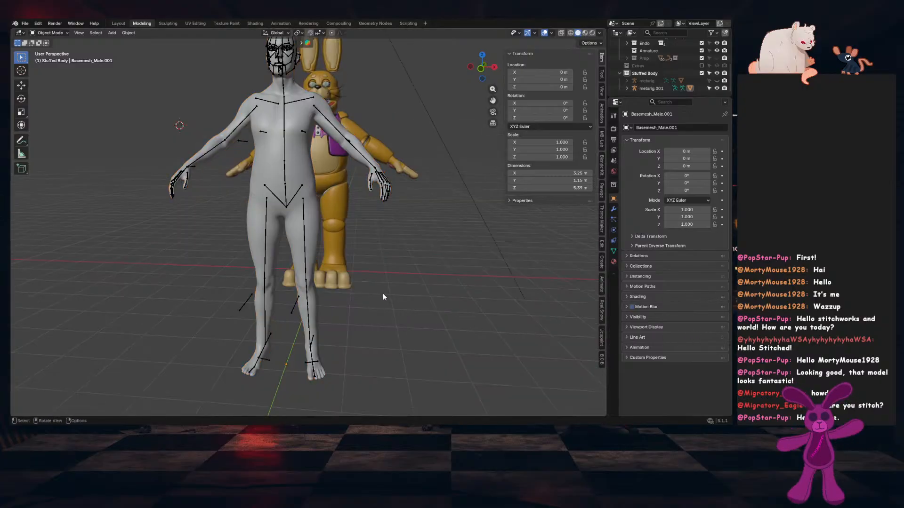
left_click(313, 190)
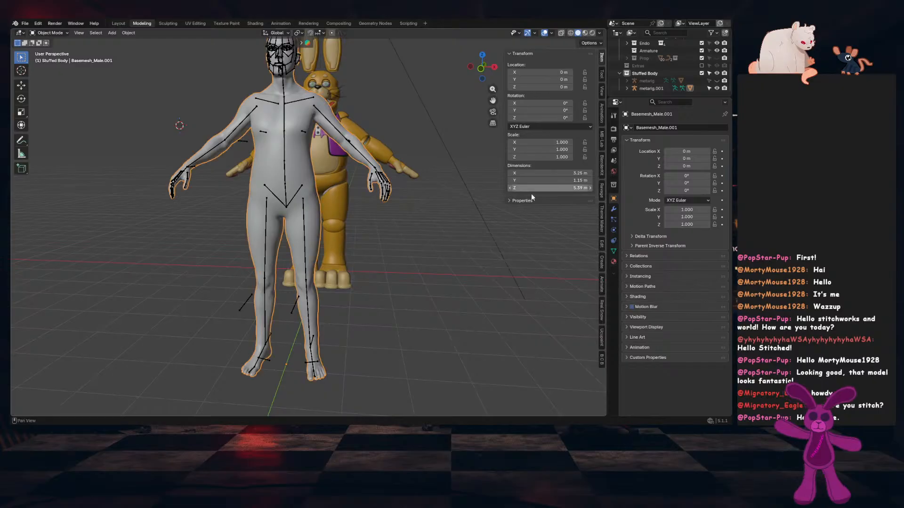
left_click(602, 361)
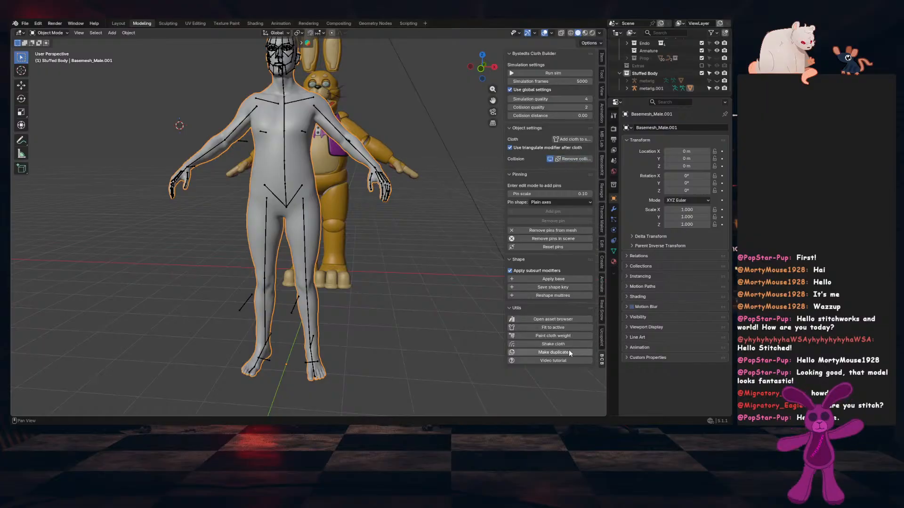
left_click(569, 329)
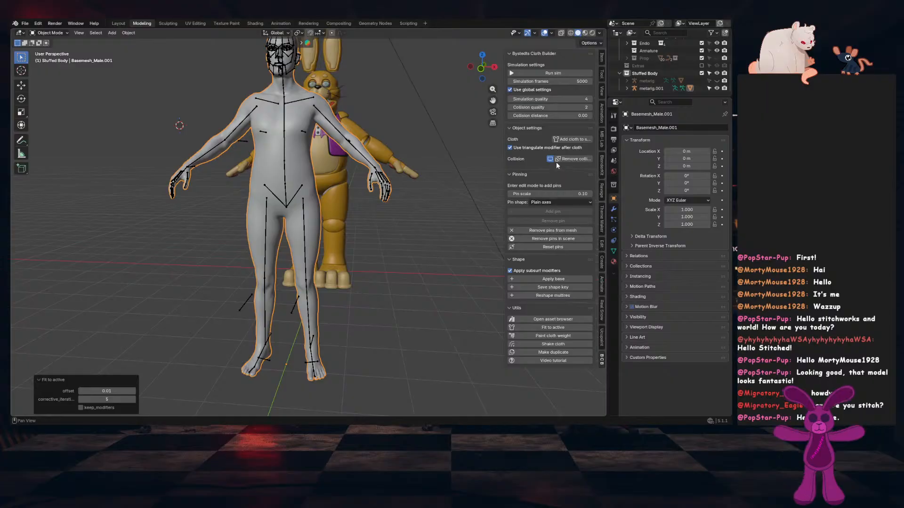
Open the cloth builder's asset browser on the garments and examine its filter, display and view options
left_click(553, 320)
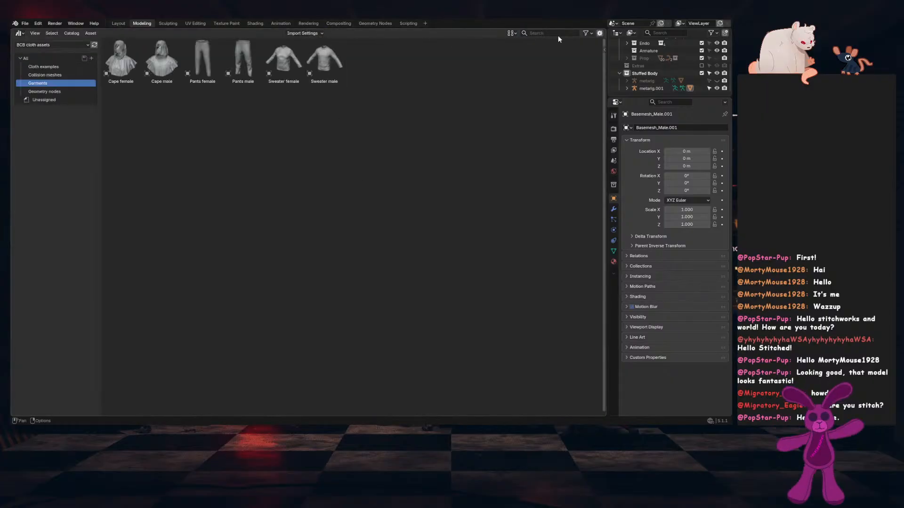
left_click(599, 34)
left_click(599, 33)
left_click(589, 34)
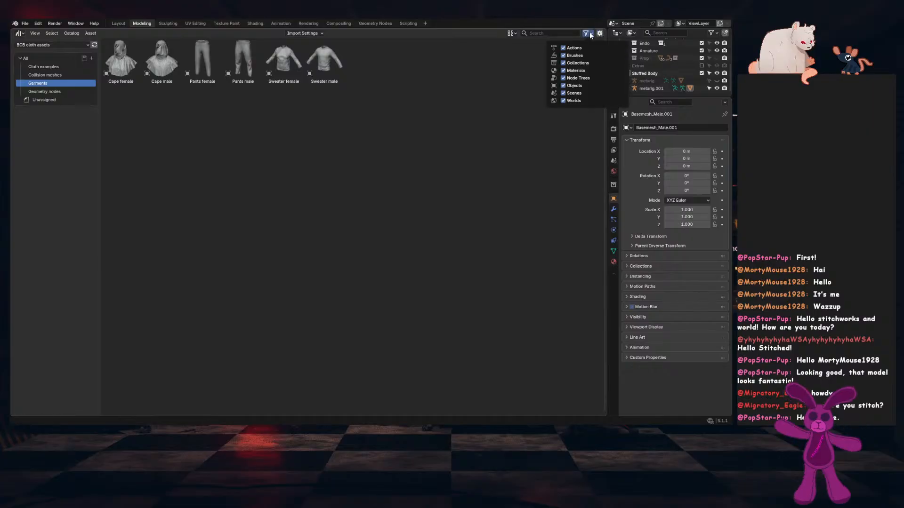
left_click(514, 33)
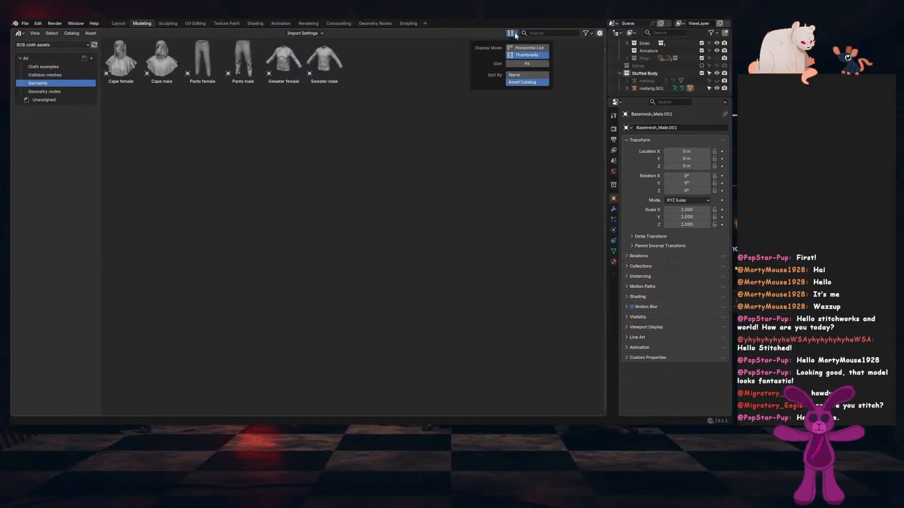
left_click(86, 33)
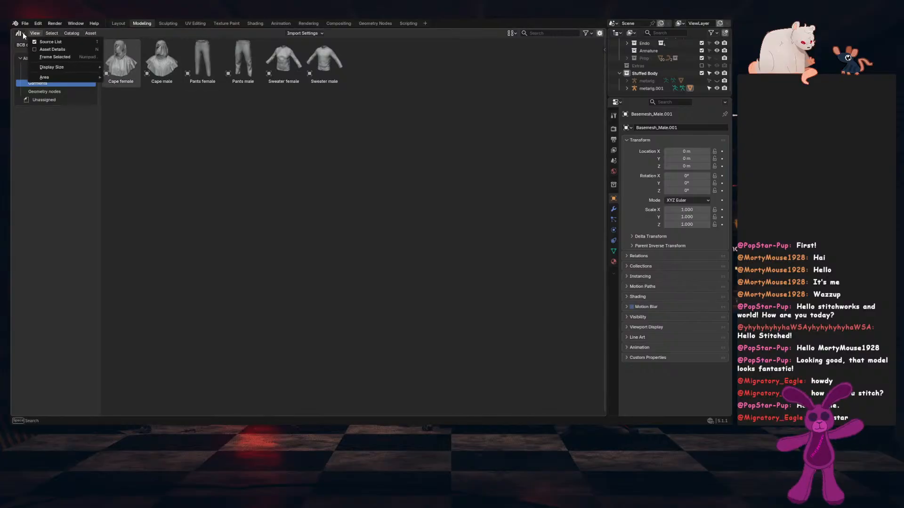
left_click(21, 33)
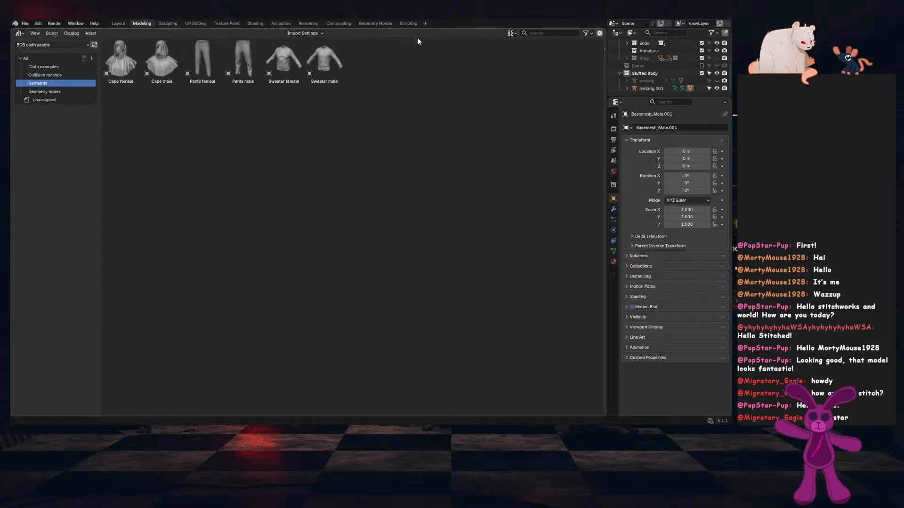
Split the asset browser area horizontally and change the upper part back to a 3D Viewport
left_click_drag(604, 31, 559, 322)
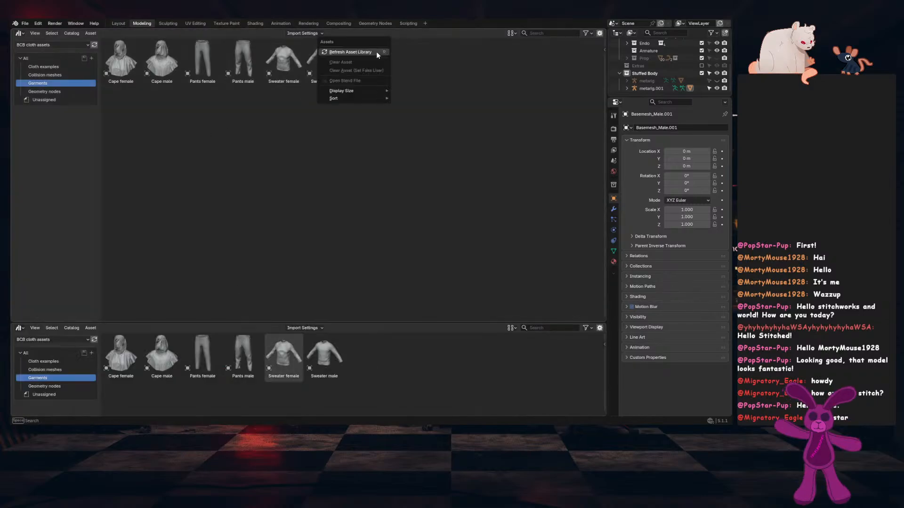
right_click(353, 51)
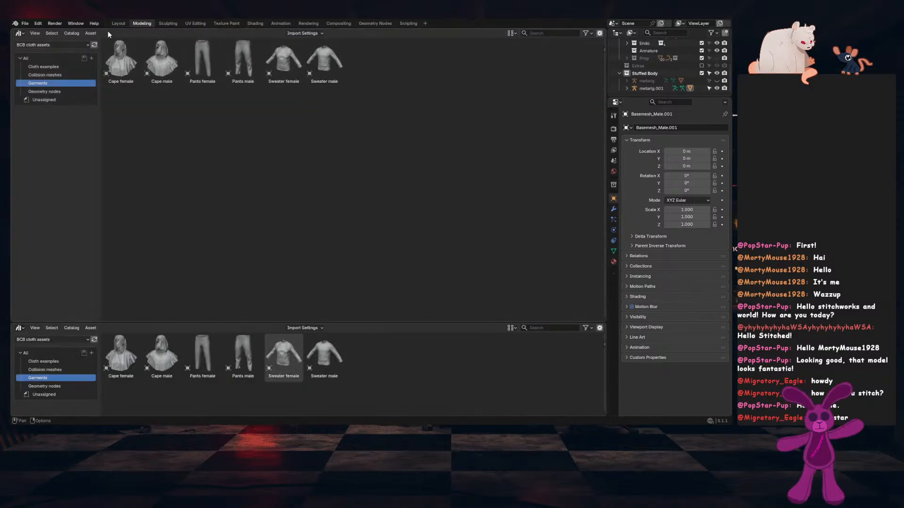
left_click(18, 33)
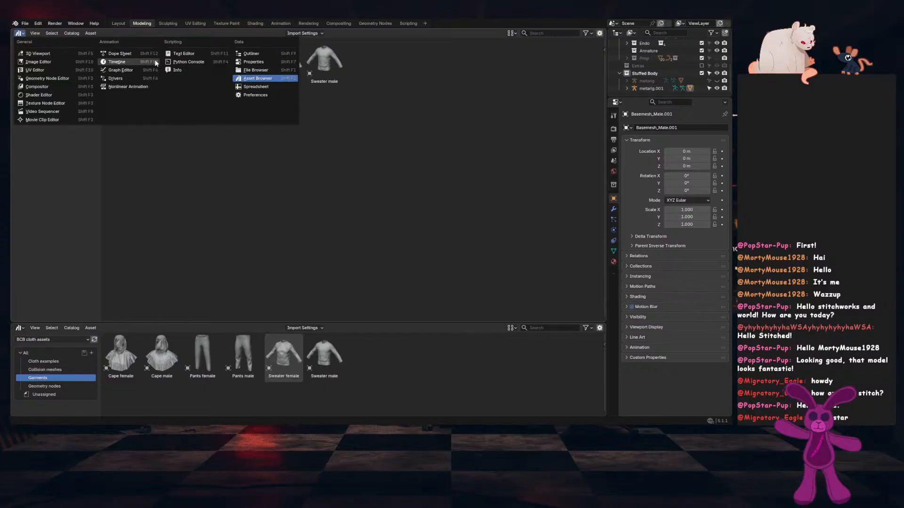
left_click(38, 53)
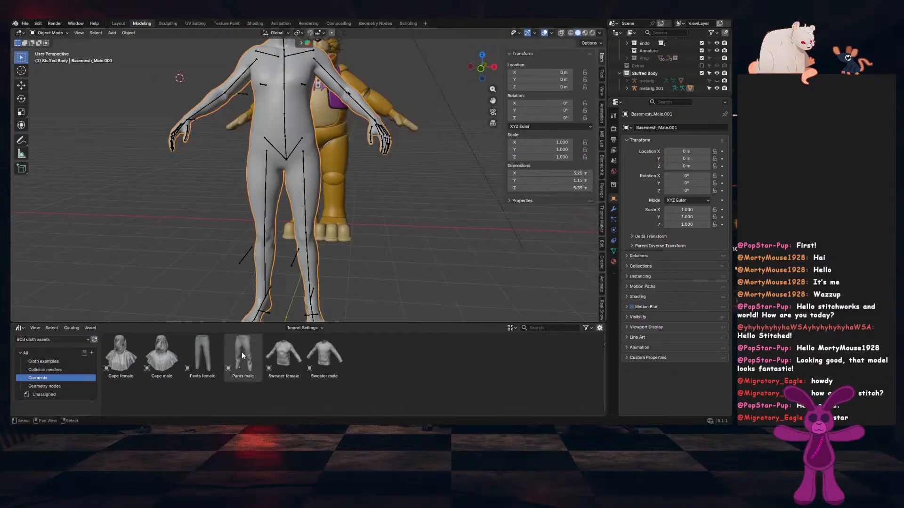
Try placing the Pants male garment asset beside the body's legs, and delete it
left_click_drag(242, 355, 263, 167)
left_click_drag(255, 348, 318, 271)
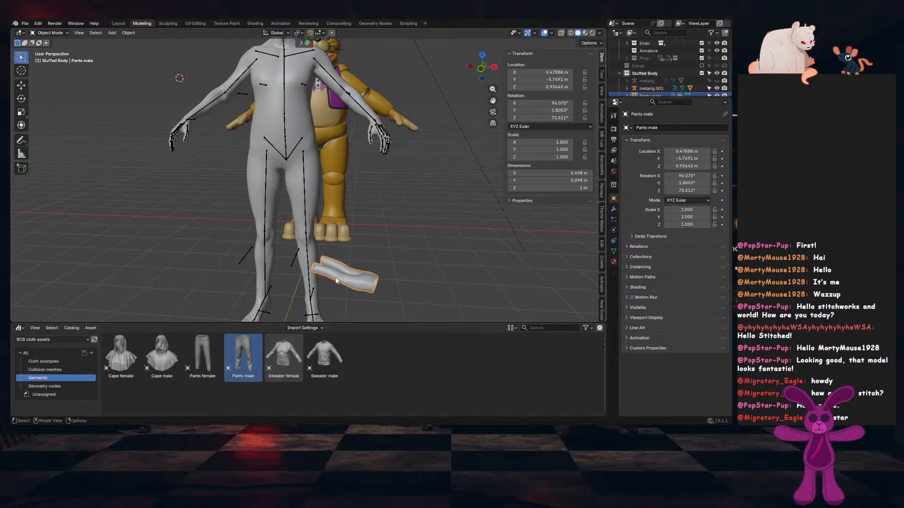
mouse_move(360, 269)
middle_mouse_down()
mouse_move(302, 275)
mouse_move(360, 275)
middle_mouse_up()
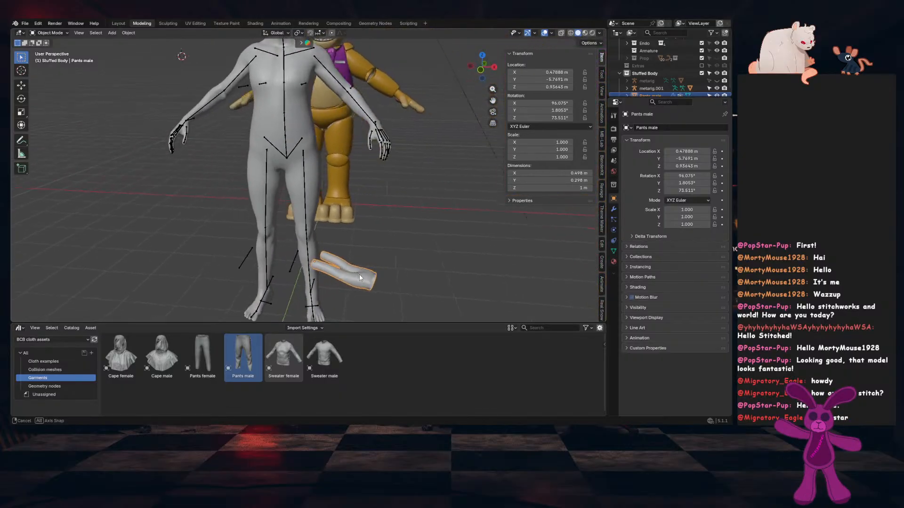
key("Delete")
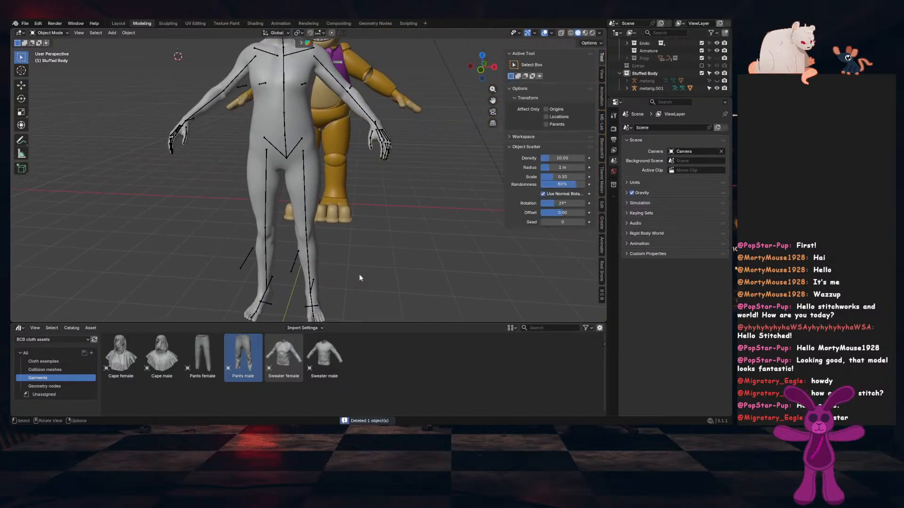
Close the asset browser area below the 3D Viewport
right_click(432, 330)
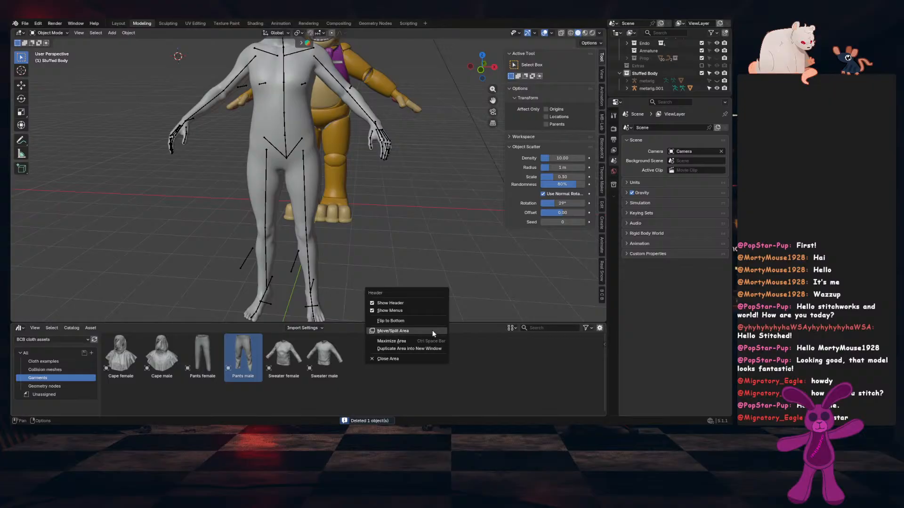
left_click(418, 358)
middle_click_drag(396, 281, 379, 290)
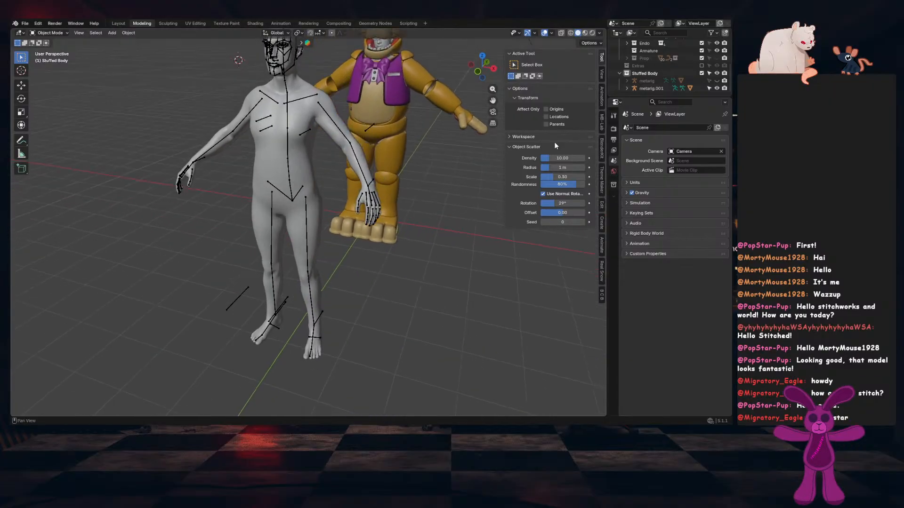
Check the body mesh's Bystedts Cloth Builder settings, return to its transform properties and deselect it
left_click(602, 295)
left_click(311, 196)
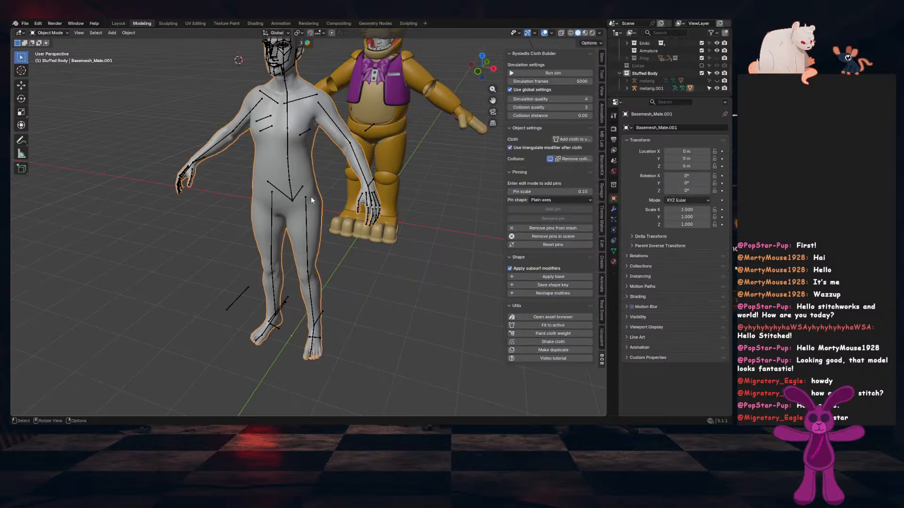
left_click(602, 58)
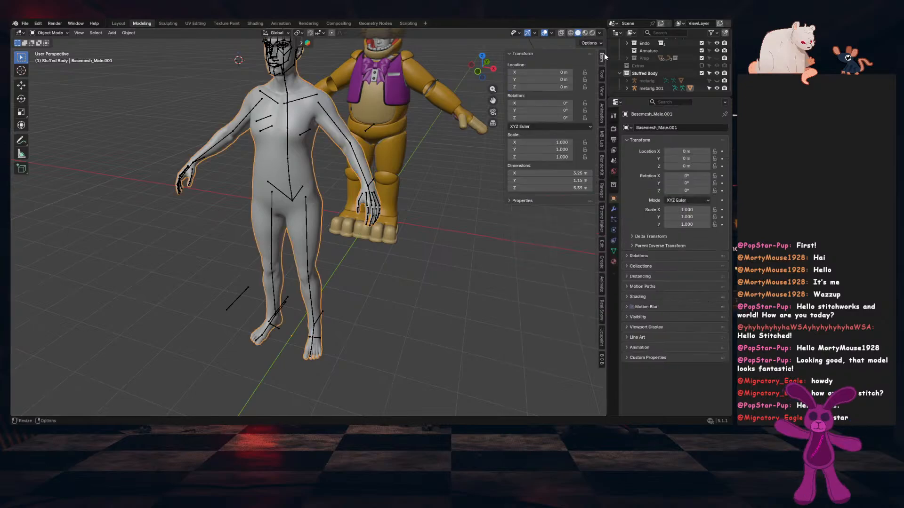
left_click(414, 268)
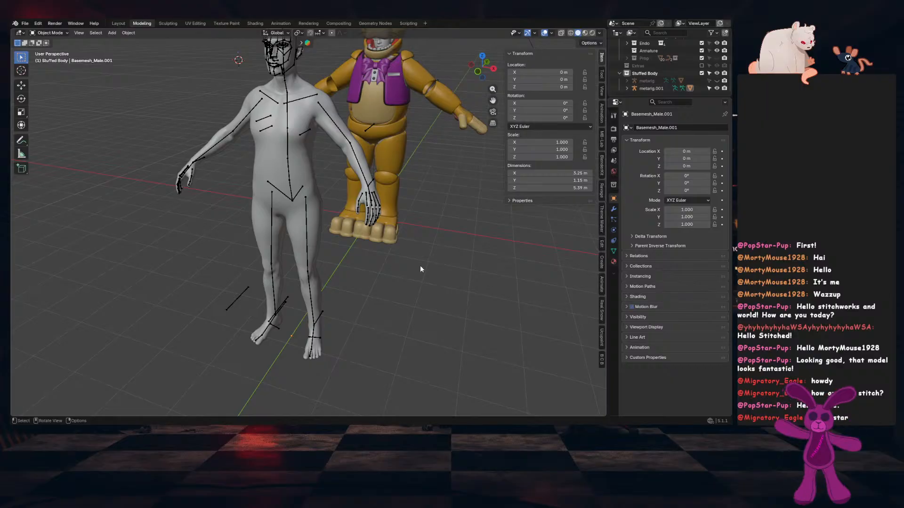
Enter Edit Mode on the body mesh and select a face loop around each leg just above the ankle
left_click(286, 213)
key("Tab")
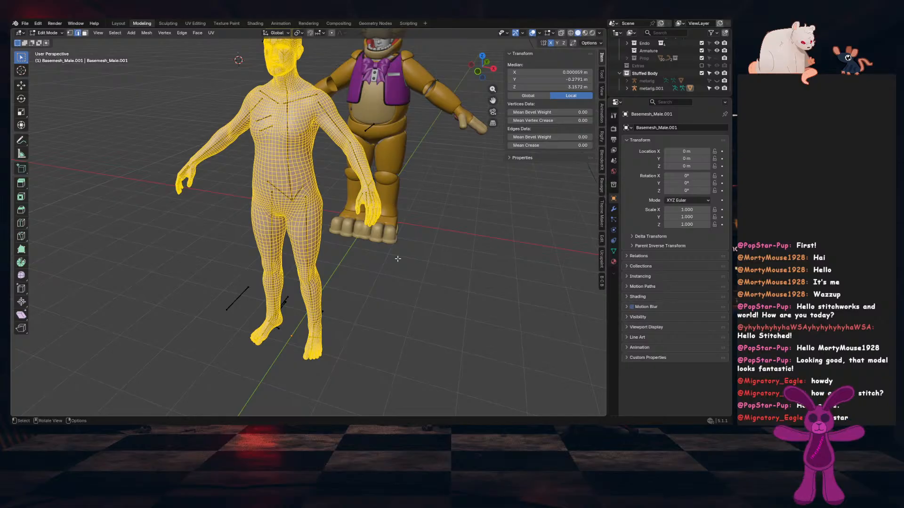
middle_click_drag(397, 258, 357, 271)
key("KP_1")
scroll(362, 283, "up", 5)
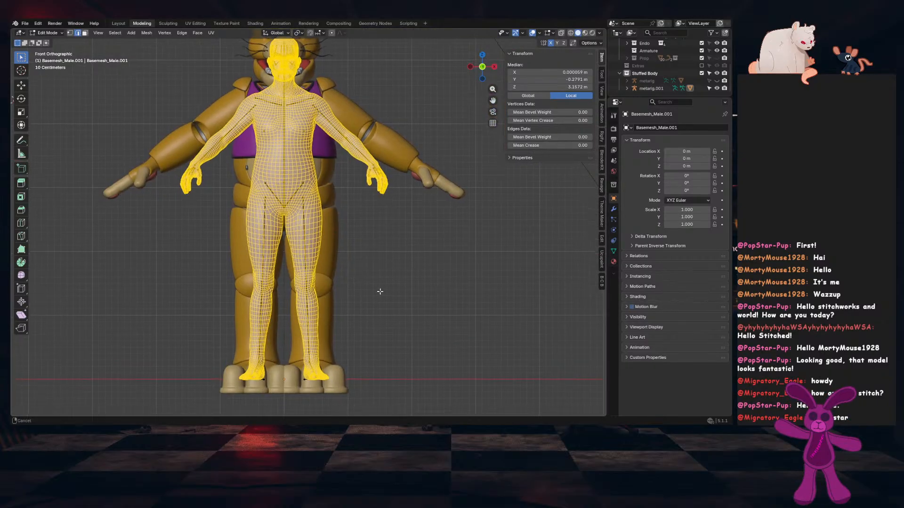
middle_click_drag(370, 368, 355, 214, "shift")
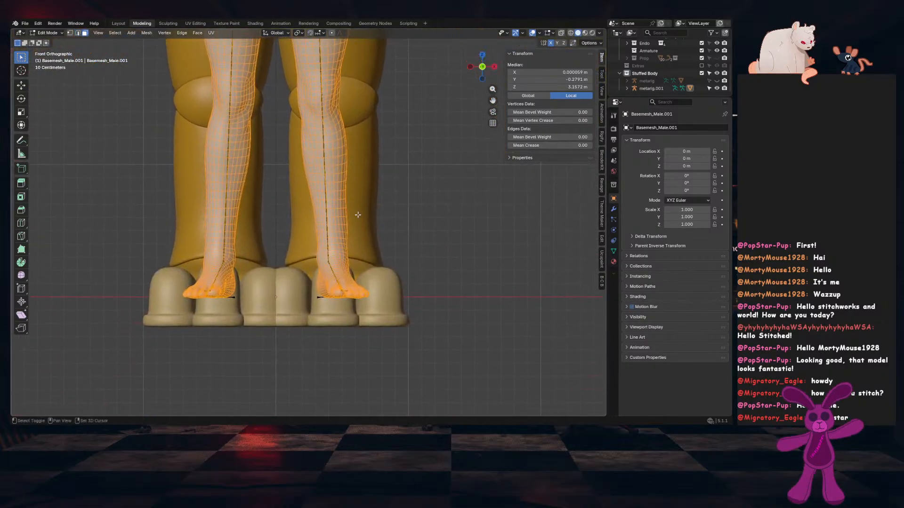
scroll(356, 236, "up", 3)
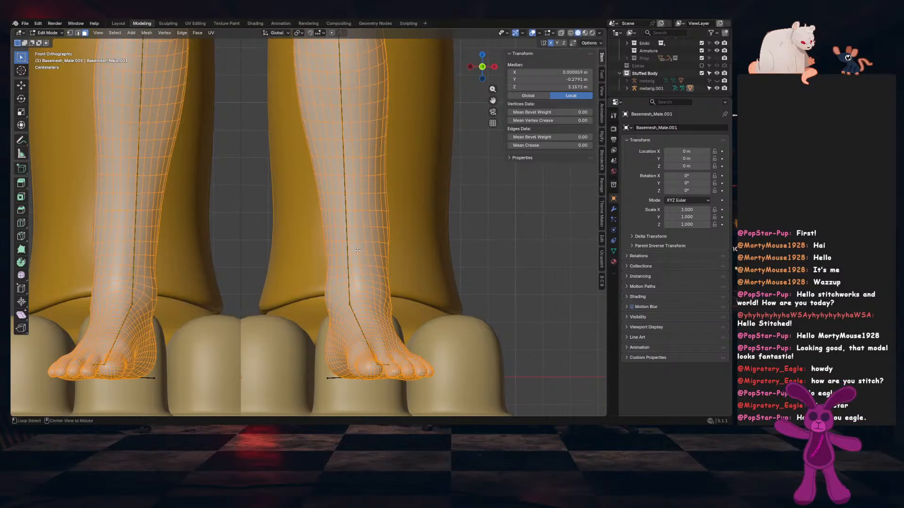
left_click(360, 270, "alt")
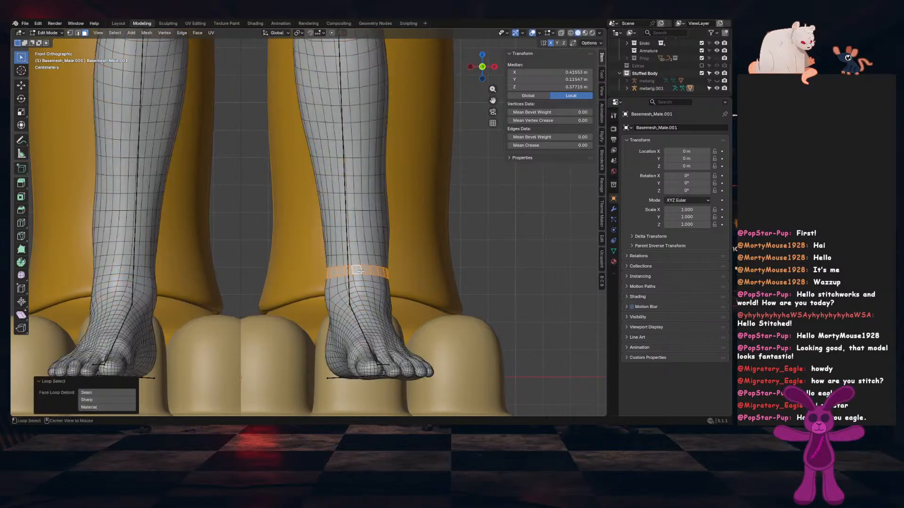
scroll(360, 271, "down", 5)
scroll(316, 195, "up", 5)
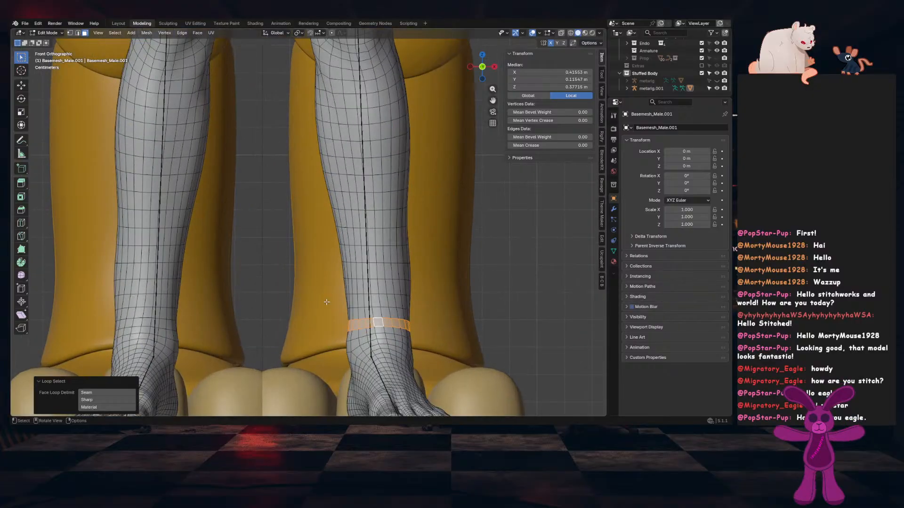
left_click(167, 323, "alt+shift")
Add the face loop around the waist just above the hips to the selection
scroll(167, 323, "down", 6)
middle_click_drag(337, 134, 324, 243, "shift")
scroll(323, 243, "up", 2)
scroll(324, 243, "up", 4)
middle_click_drag(347, 78, 375, 224, "shift")
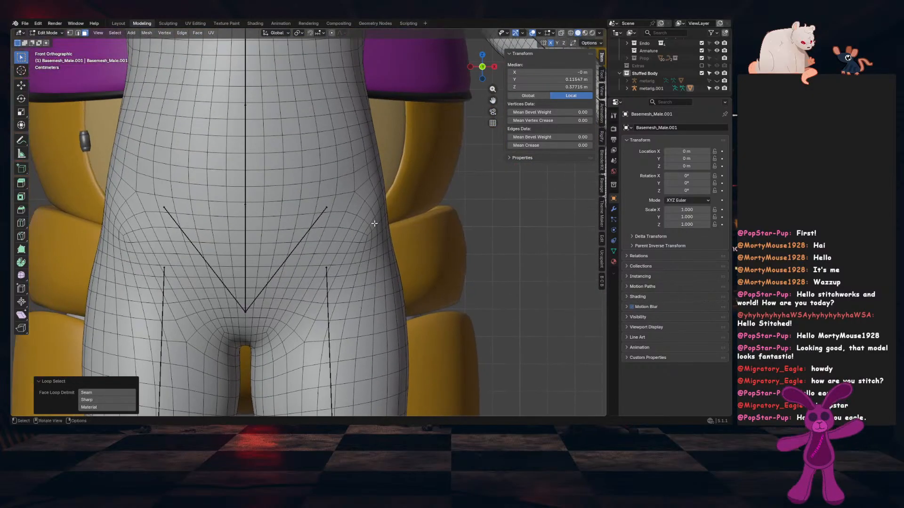
left_click(356, 184, "alt+shift")
Turn on X-ray and add all vertices of both legs from the crotch down to the ankle loops to the selection
scroll(357, 184, "down", 8)
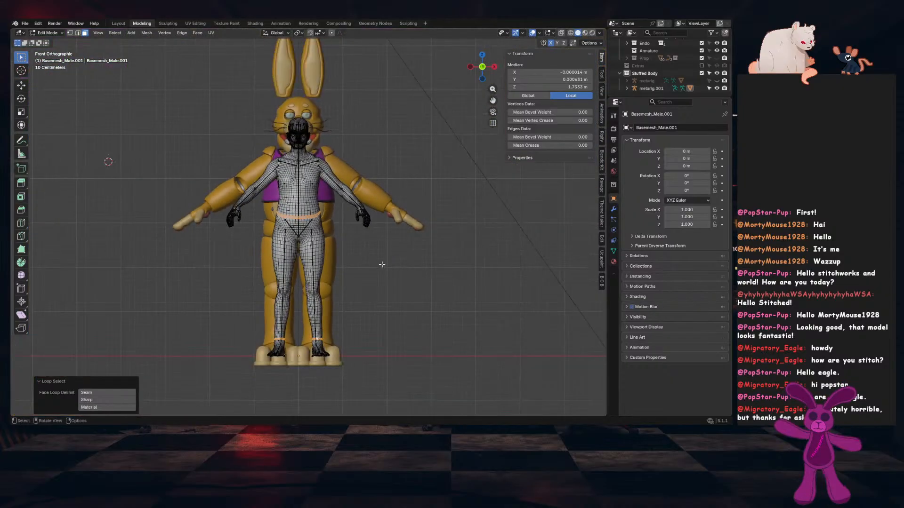
left_click(561, 33)
middle_click_drag(379, 252, 393, 183, "shift")
scroll(393, 182, "up", 2)
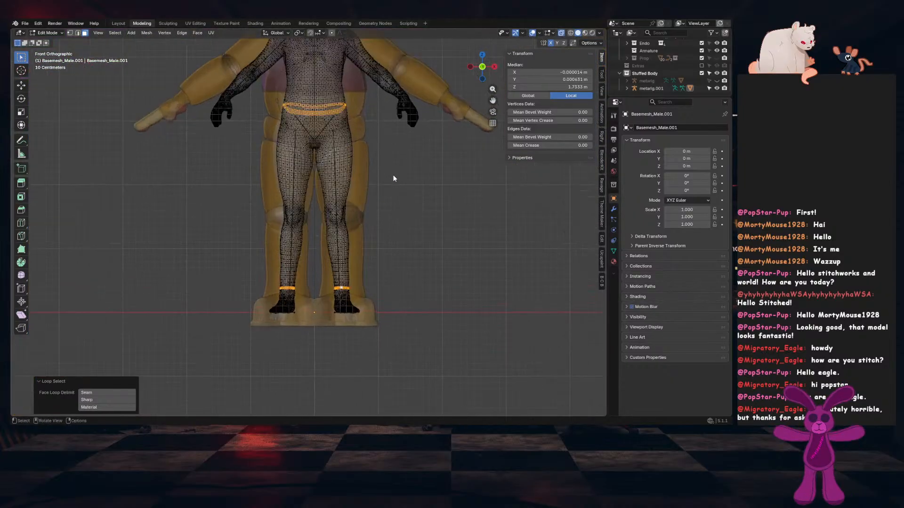
key("1")
scroll(393, 185, "up", 1)
left_click_drag(235, 123, 438, 272, "shift")
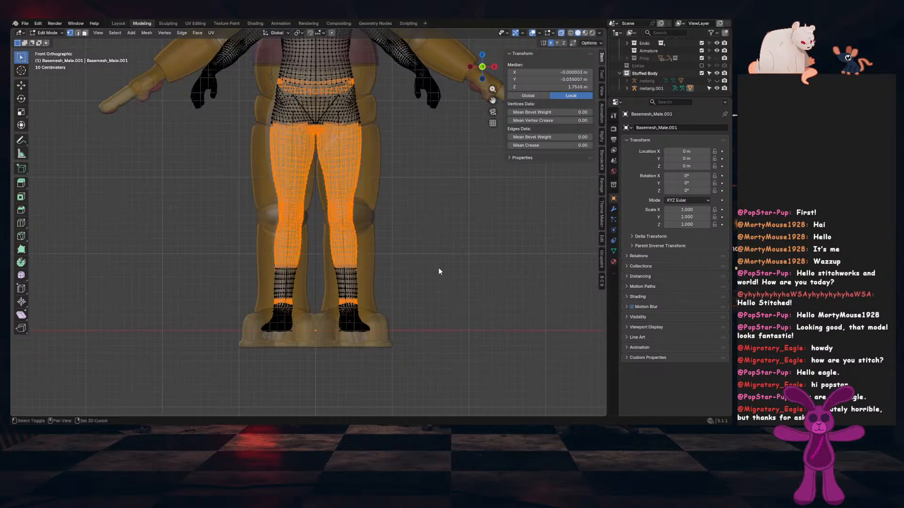
left_click_drag(321, 245, 379, 299, "shift")
left_click_drag(232, 236, 332, 298, "shift")
Add the remaining hip vertices up to the waist loop, including the gaps at front, back and sides, and turn X-ray off
scroll(334, 230, "up", 5)
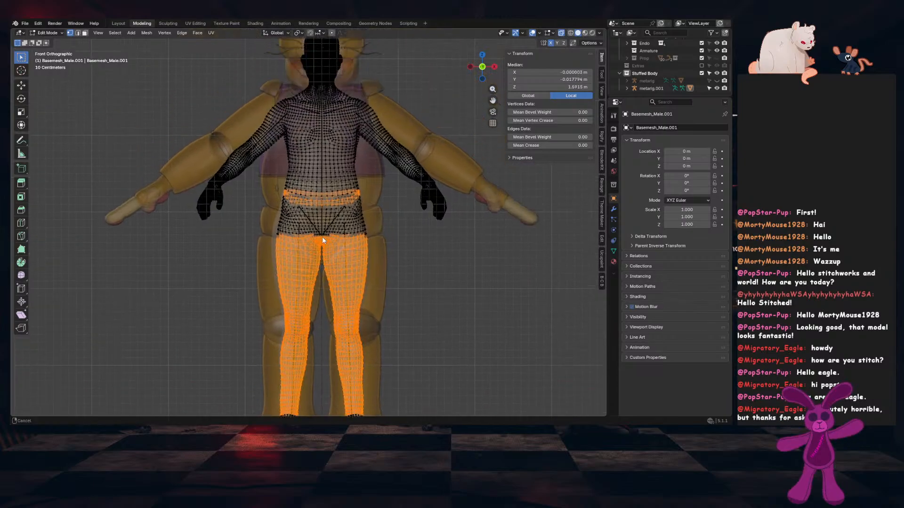
left_click_drag(217, 176, 513, 322, "shift")
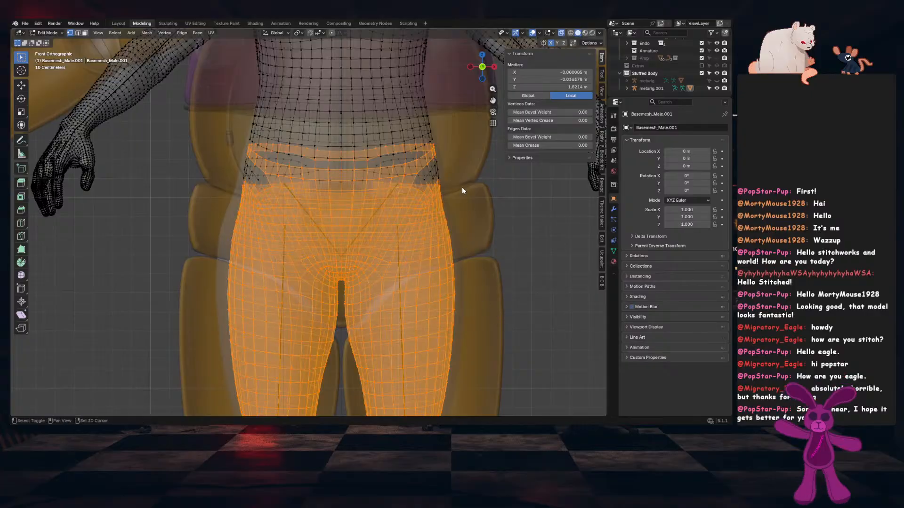
middle_click_drag(462, 188, 416, 225, "shift")
scroll(424, 223, "up", 4)
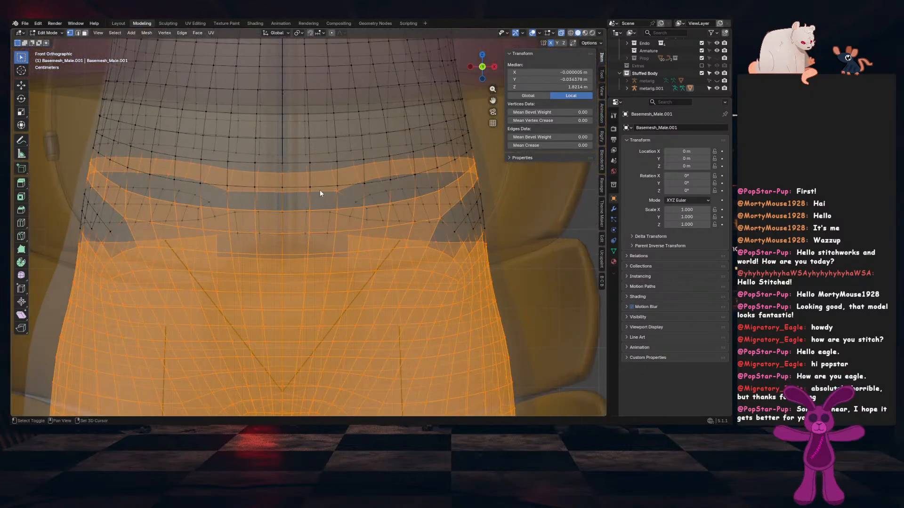
left_click_drag(322, 190, 507, 279, "shift")
left_click_drag(314, 202, 55, 268, "shift")
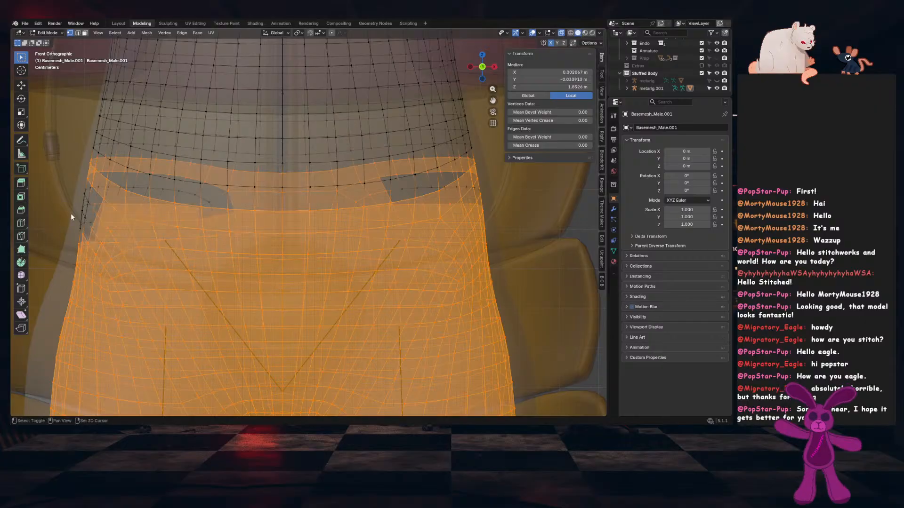
left_click_drag(68, 186, 136, 248, "shift")
left_click_drag(106, 181, 175, 213, "shift")
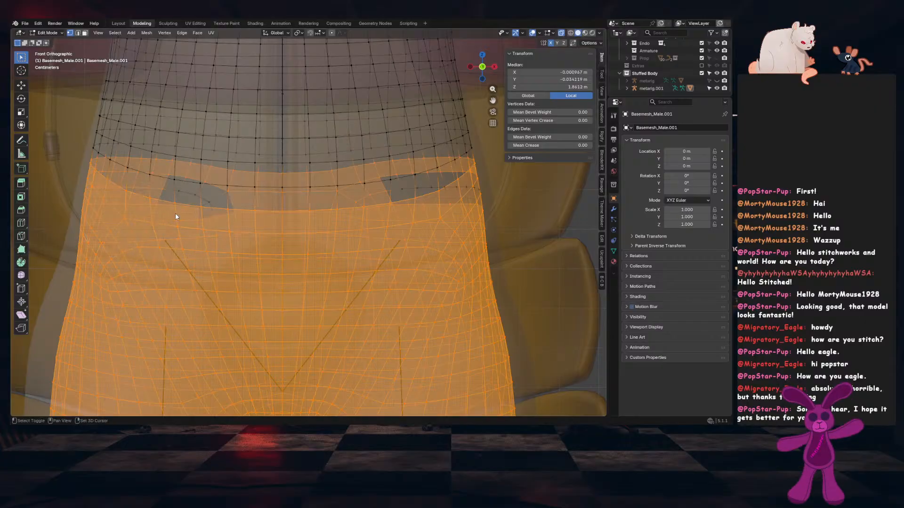
left_click_drag(158, 173, 211, 221, "shift")
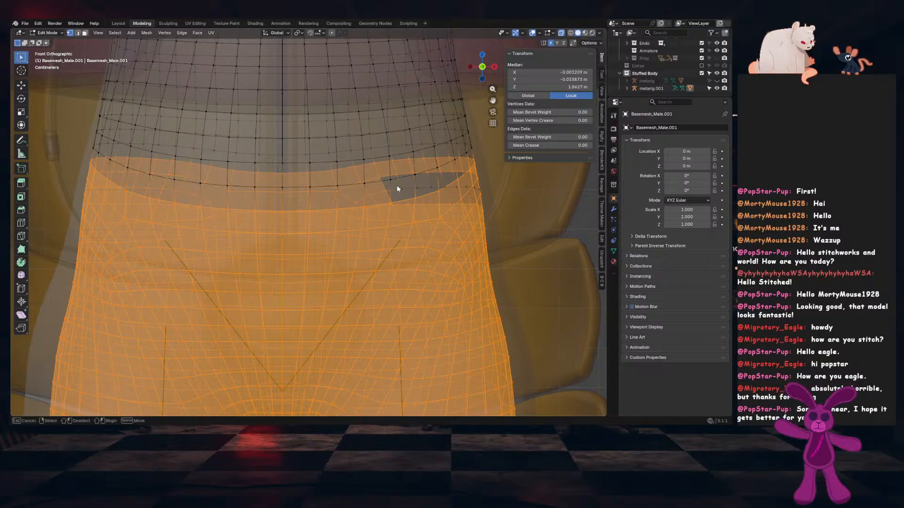
left_click_drag(396, 185, 498, 209, "shift")
left_click(561, 33)
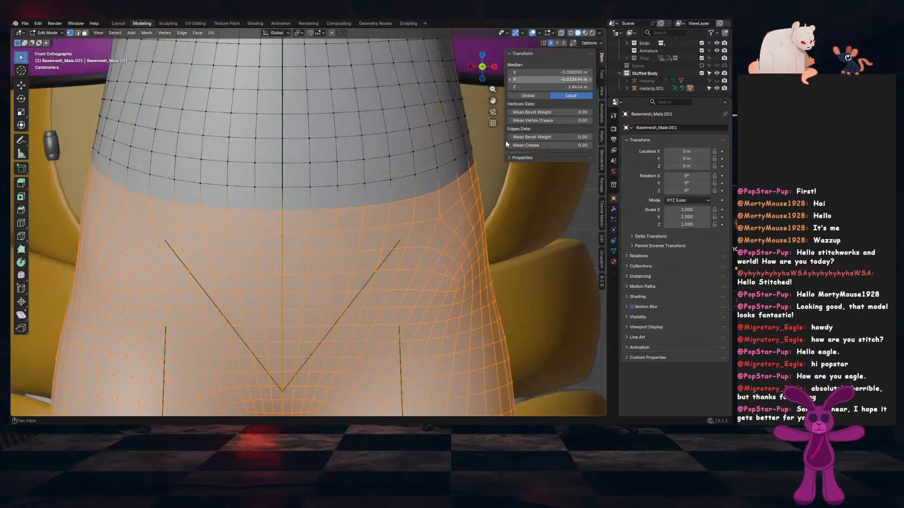
Duplicate the selected waist-to-ankle faces in place, separate them into a new object and select it in Object Mode
scroll(389, 302, "down", 9)
middle_click_drag(389, 302, 358, 302)
key("shift+d")
right_click(380, 304)
key("p")
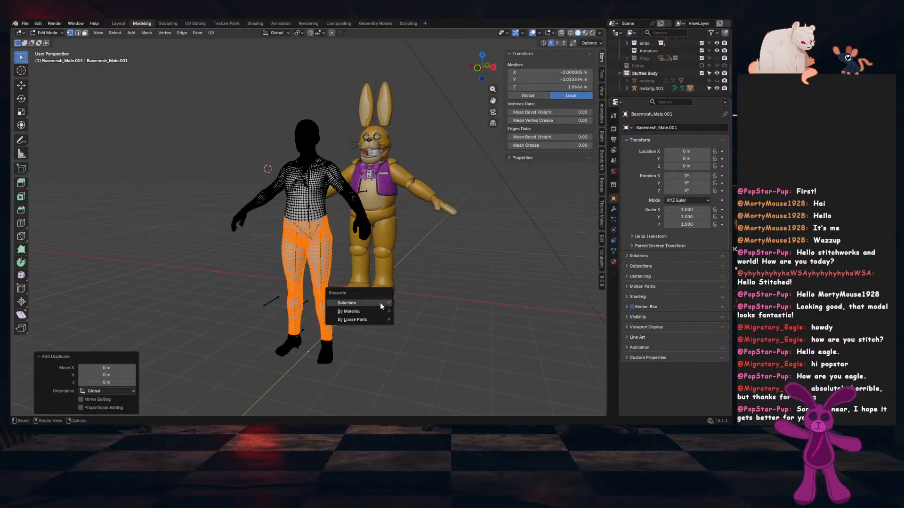
left_click(380, 303)
key("Tab")
left_click(326, 252)
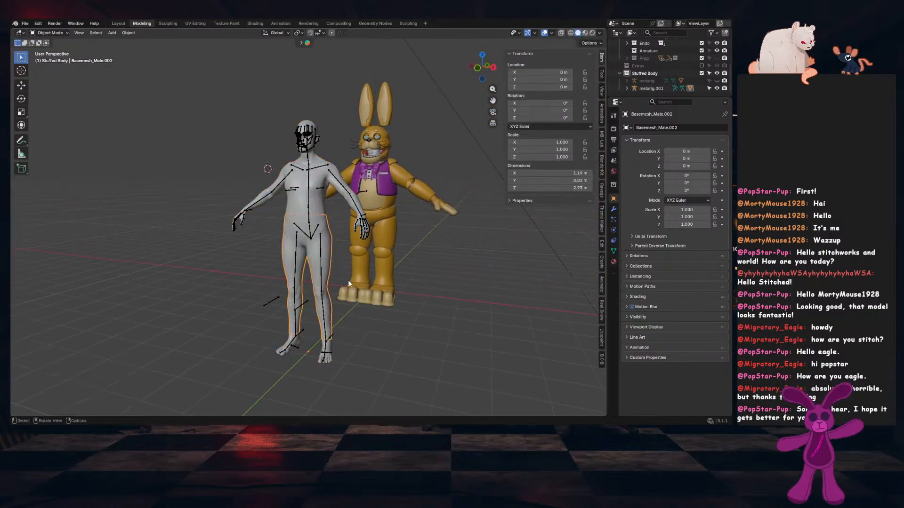
Remove the Armature modifier from the separated pants object
scroll(348, 279, "up", 1)
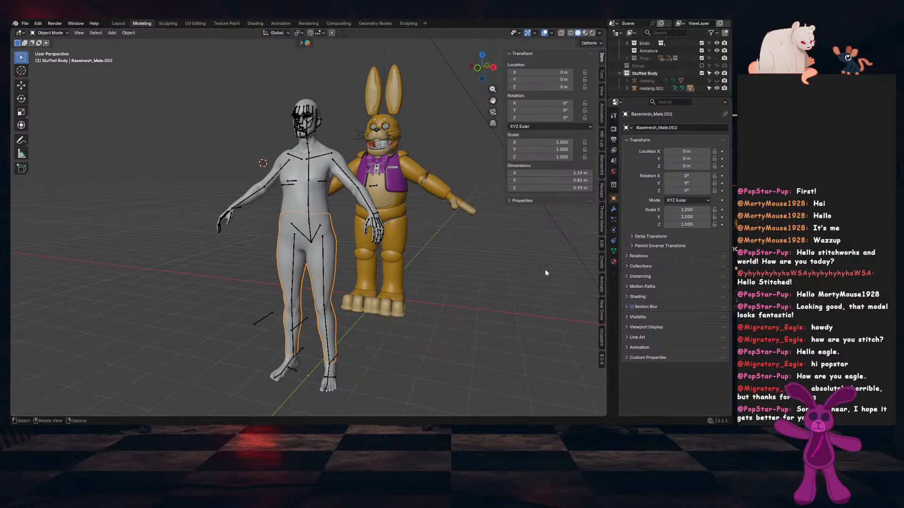
scroll(419, 258, "up", 3)
middle_click_drag(417, 257, 349, 243)
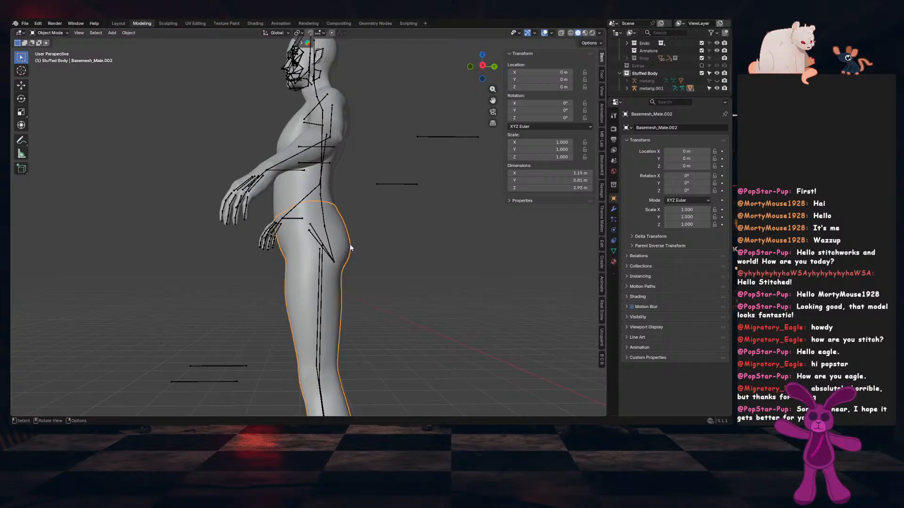
middle_click_drag(335, 255, 385, 260)
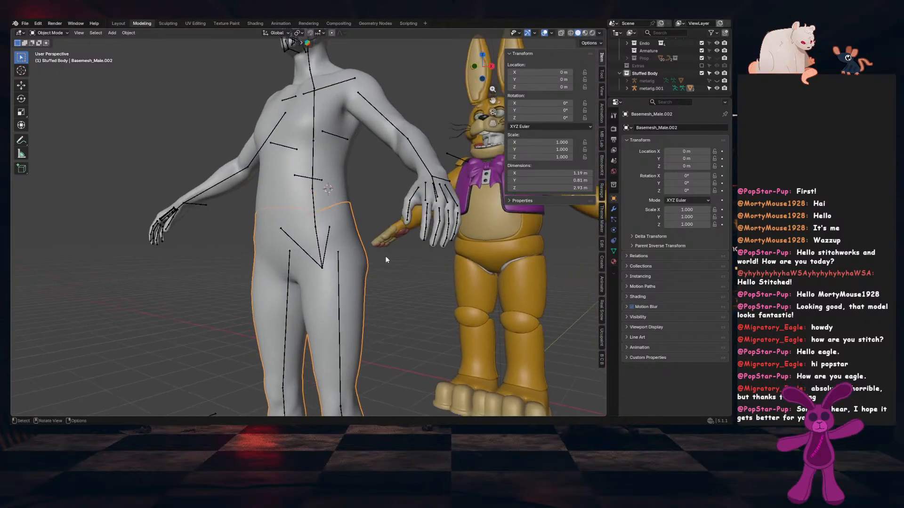
left_click(613, 210)
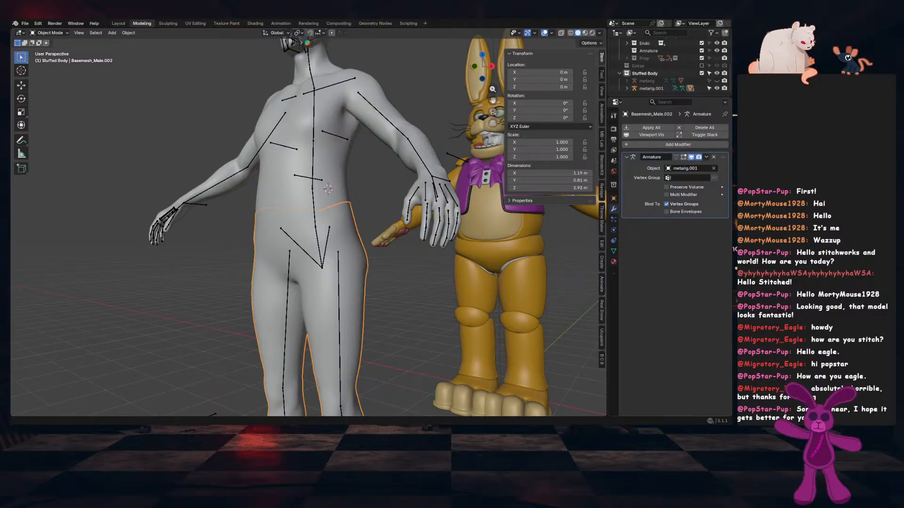
left_click(713, 157)
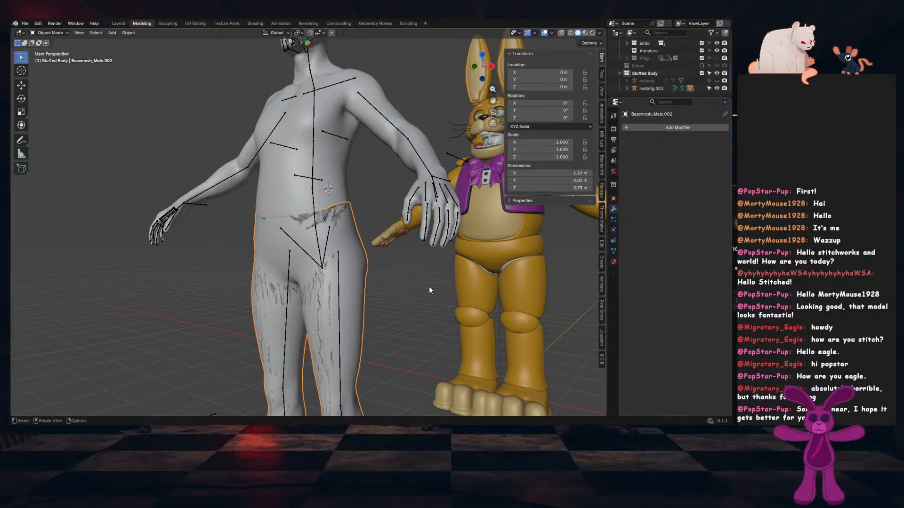
In X-ray front view, delete all pants vertices on the negative X side of the centre line and return to solid Object Mode
scroll(429, 286, "down", 5)
middle_click_drag(405, 283, 391, 285)
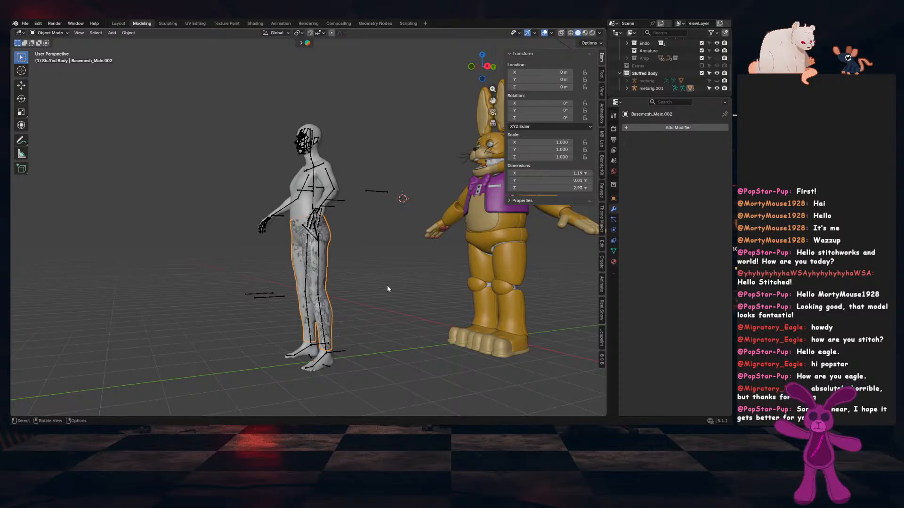
key("KP_Decimal")
key("Tab")
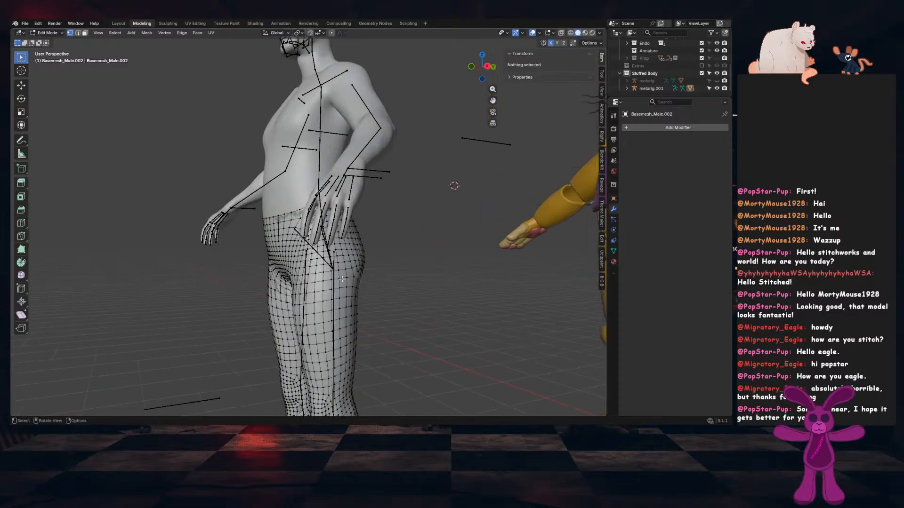
key("KP_1")
left_click(562, 34)
scroll(484, 69, "down", 3)
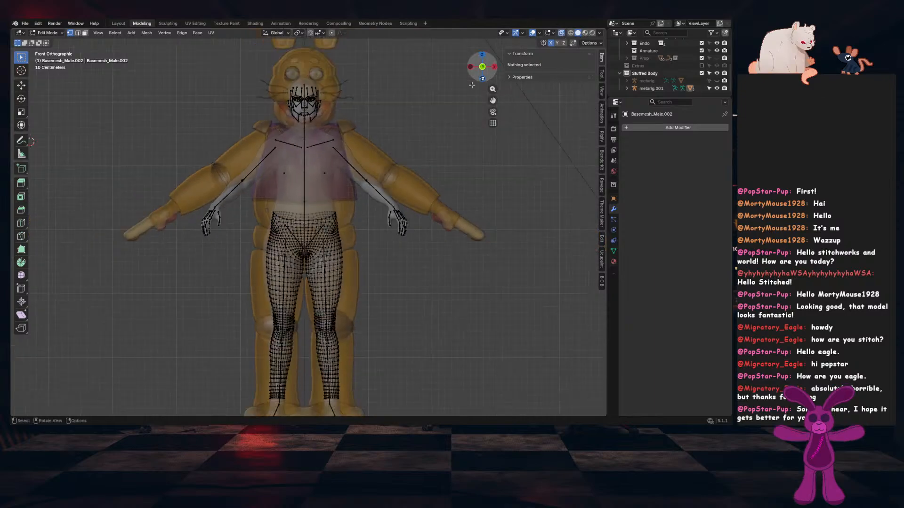
middle_click_drag(399, 157, 406, 133, "shift")
scroll(345, 177, "up", 1)
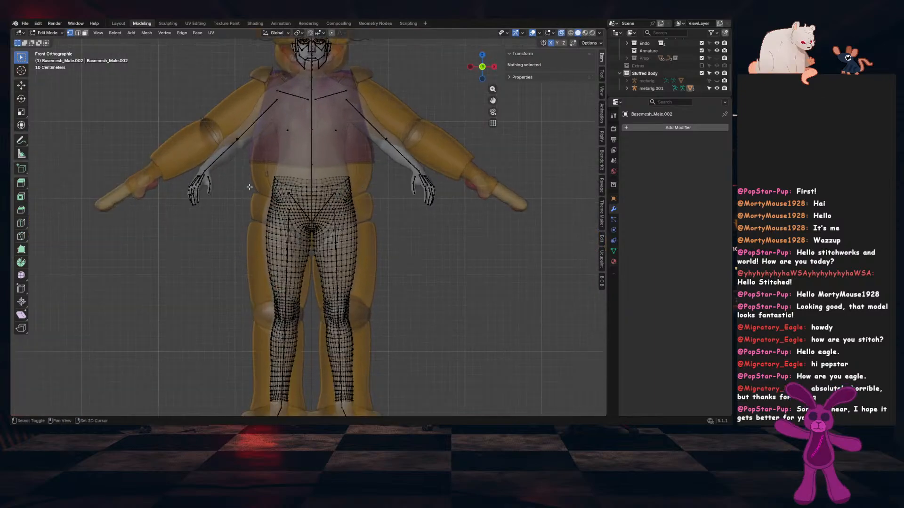
middle_click_drag(248, 187, 249, 166, "shift")
left_click_drag(211, 118, 311, 401)
scroll(308, 240, "up", 7)
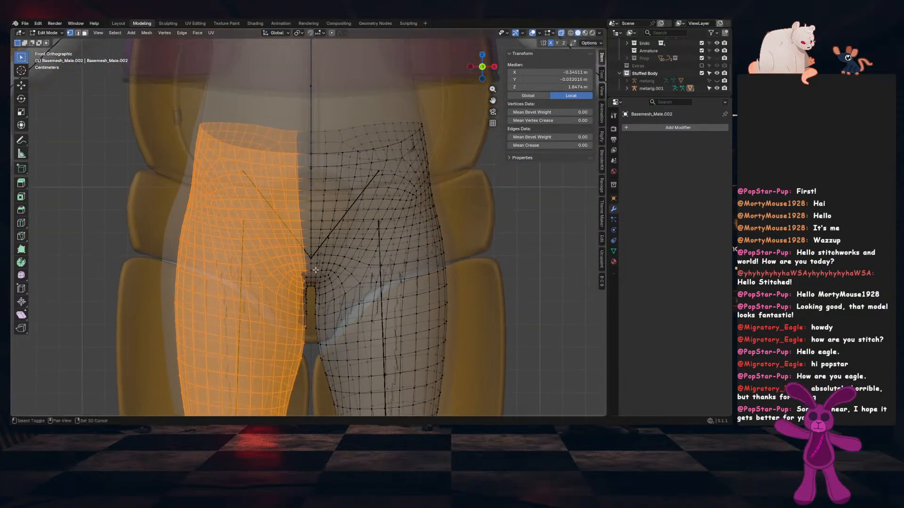
scroll(307, 240, "down", 4)
left_click_drag(254, 110, 310, 363)
key("x")
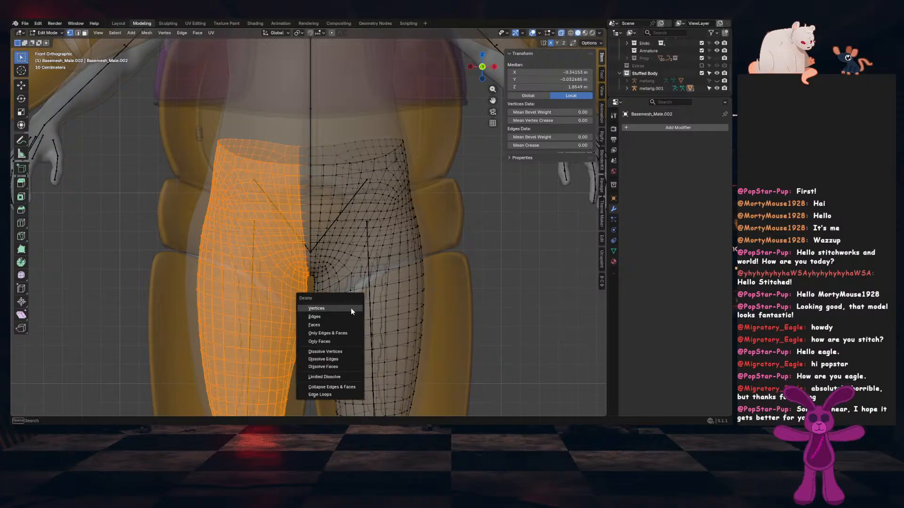
left_click(348, 308)
scroll(427, 217, "down", 3)
key("Tab")
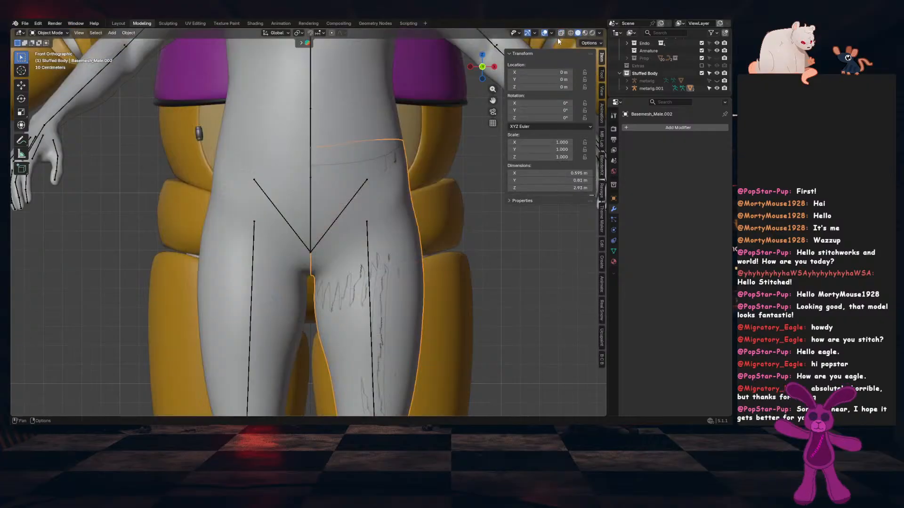
Add a Mirror modifier on the X axis with the body mesh as mirror object and Clipping enabled
left_click(645, 128)
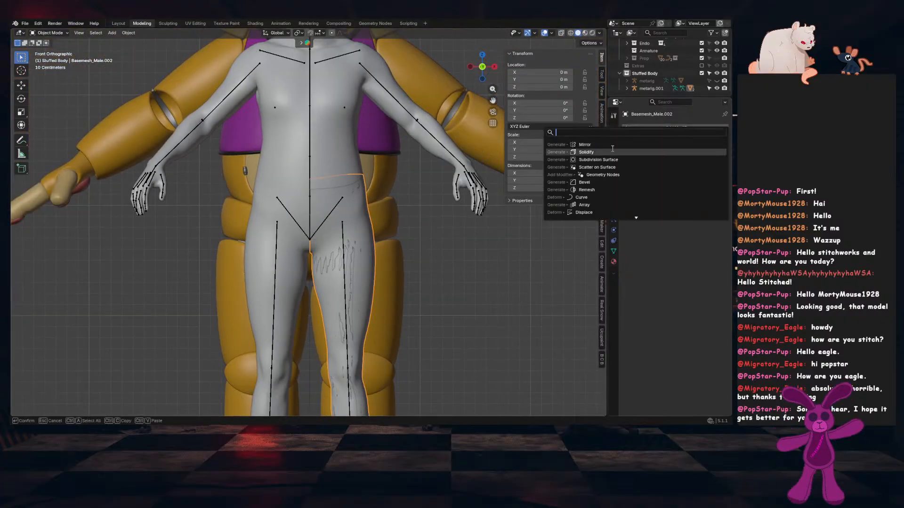
left_click(609, 146)
left_click(713, 196)
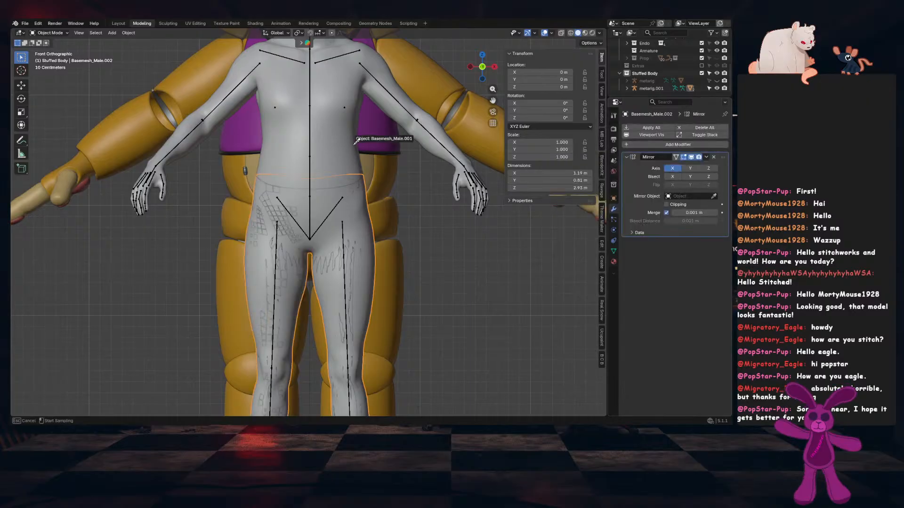
left_click(354, 143)
left_click(670, 205)
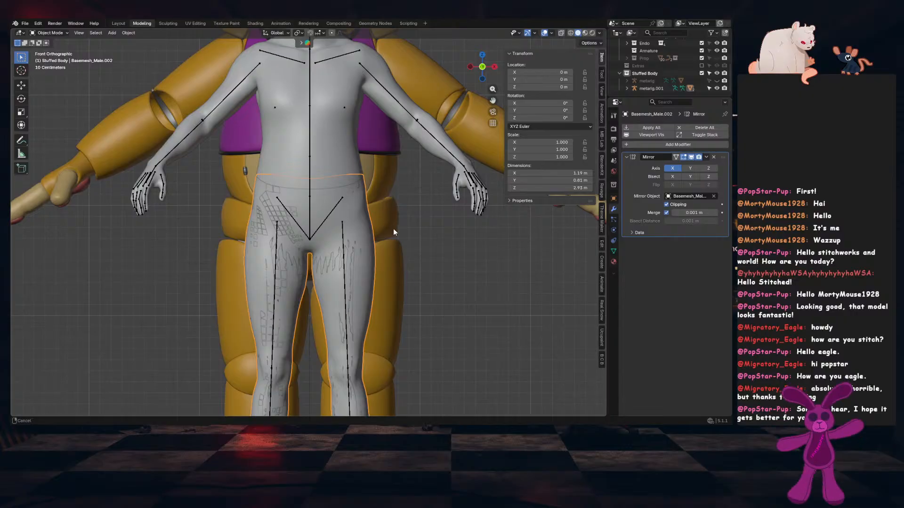
Fatten the whole pants mesh slightly outward along its normals and save the file
middle_click_drag(394, 228, 389, 174, "shift")
scroll(389, 174, "up", 1)
key("Tab")
key("a")
scroll(457, 222, "down", 2)
key("alt+s")
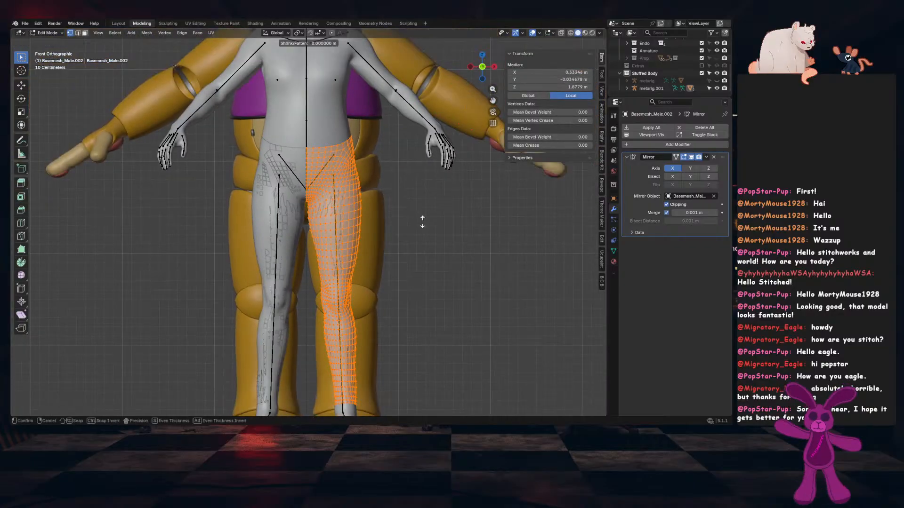
left_click(422, 219, "shift")
key("Tab")
middle_click_drag(428, 218, 335, 128)
scroll(327, 213, "up", 2)
key("ctrl+s")
key("Tab")
key("2")
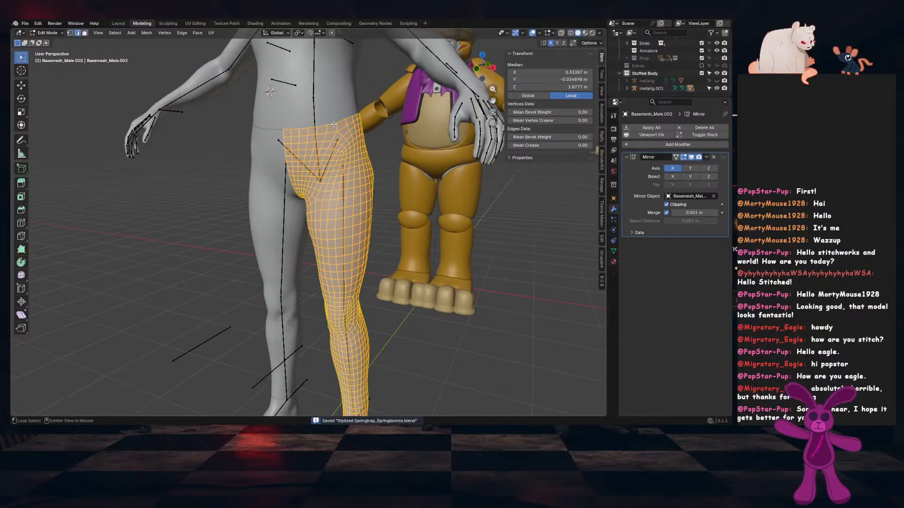
left_click(335, 129, "alt")
key("g")
key("g")
left_click(395, 140)
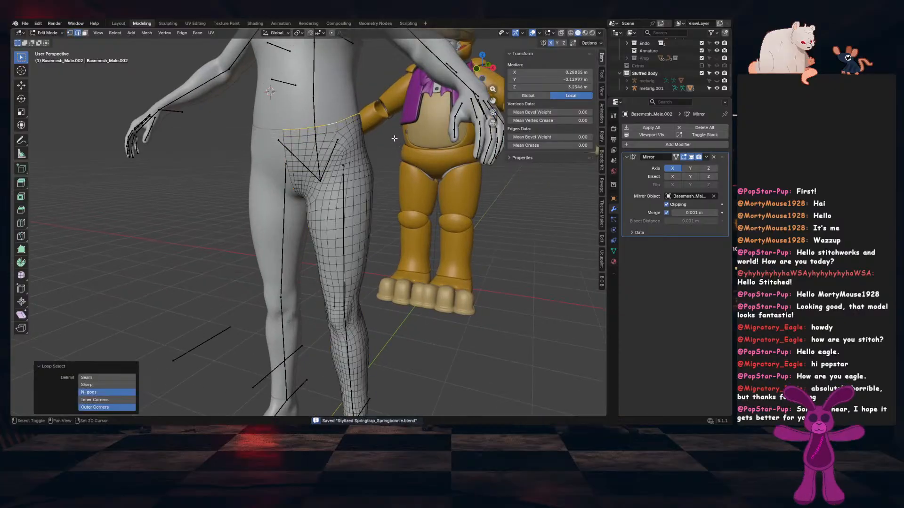
key("KP_1")
scroll(395, 138, "up", 4)
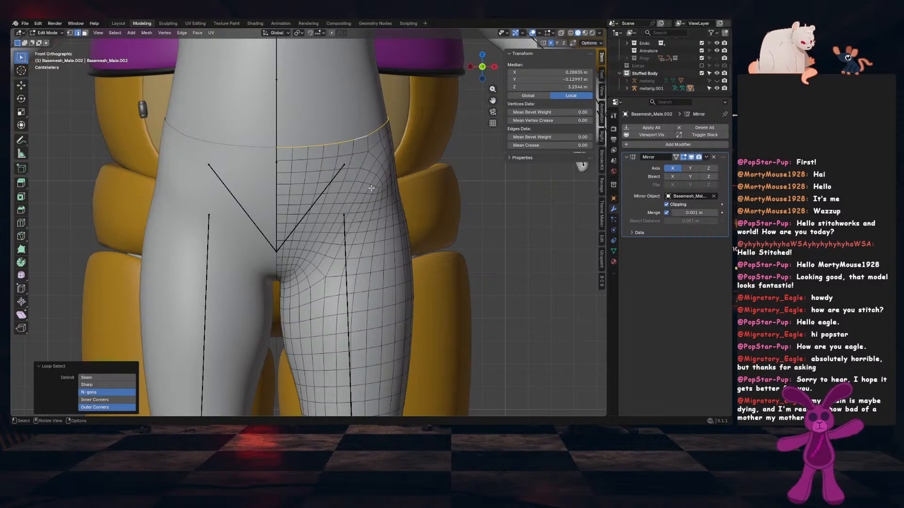
key("Tab")
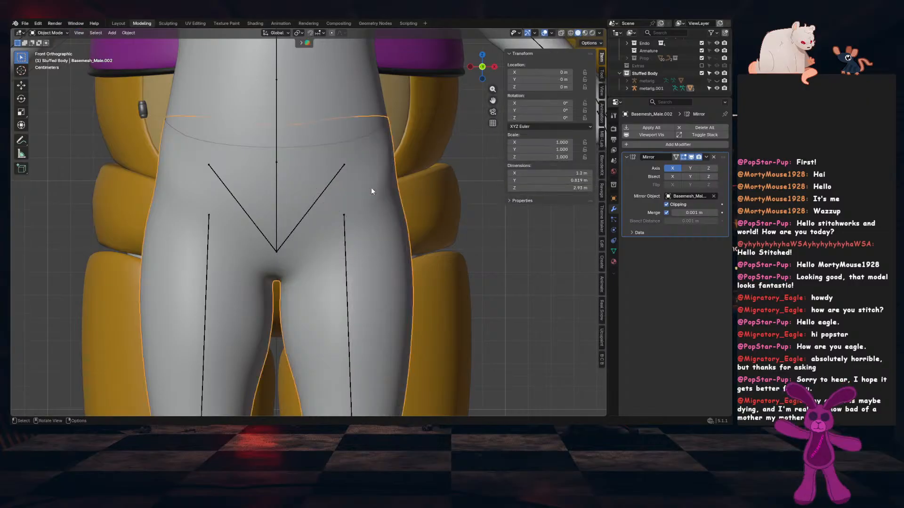
Add a Solidify modifier to the pants, apply the object's scale and set the thickness to -0.01 m
left_click(667, 144)
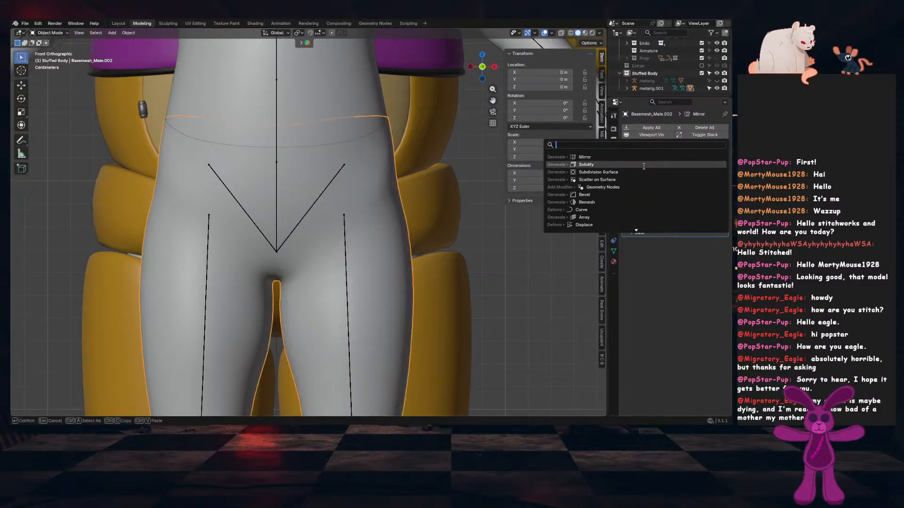
left_click(626, 165)
key("ctrl+a")
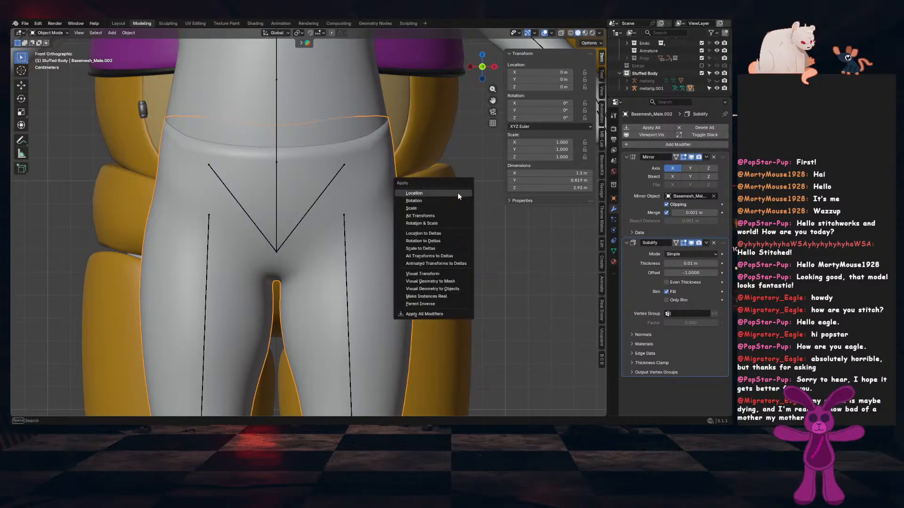
left_click(455, 206)
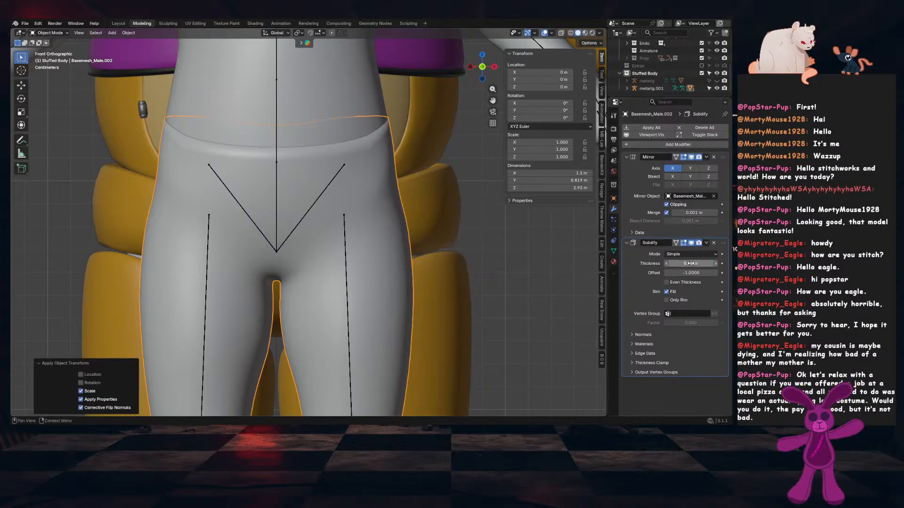
left_click_drag(690, 264, 671, 263)
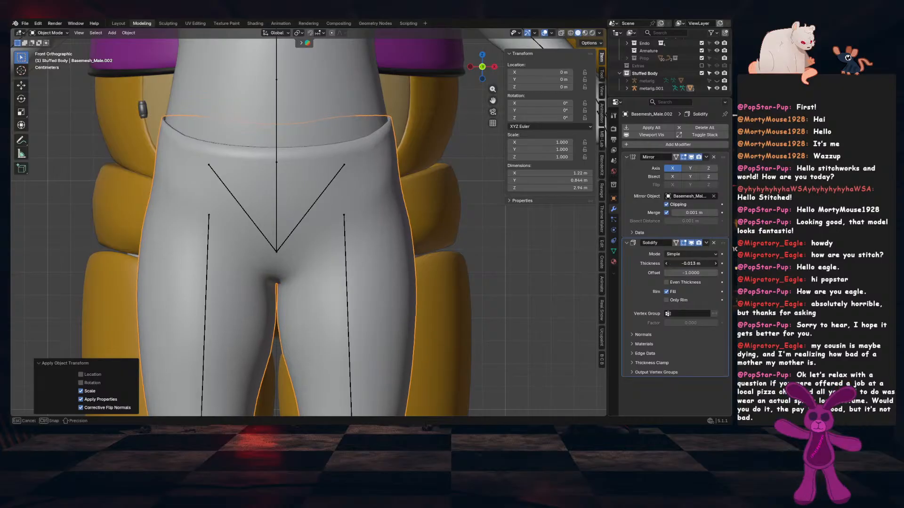
left_click(689, 264)
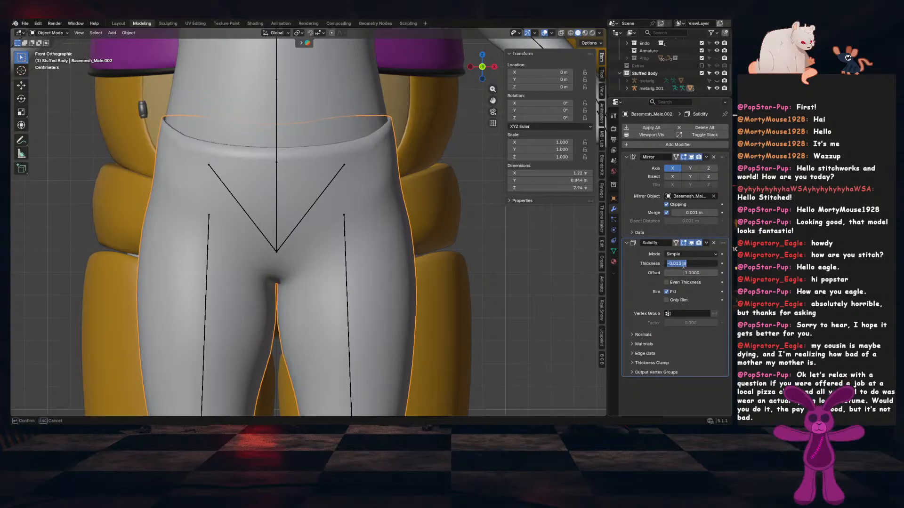
left_click(679, 264)
key("BackSpace")
key("Return")
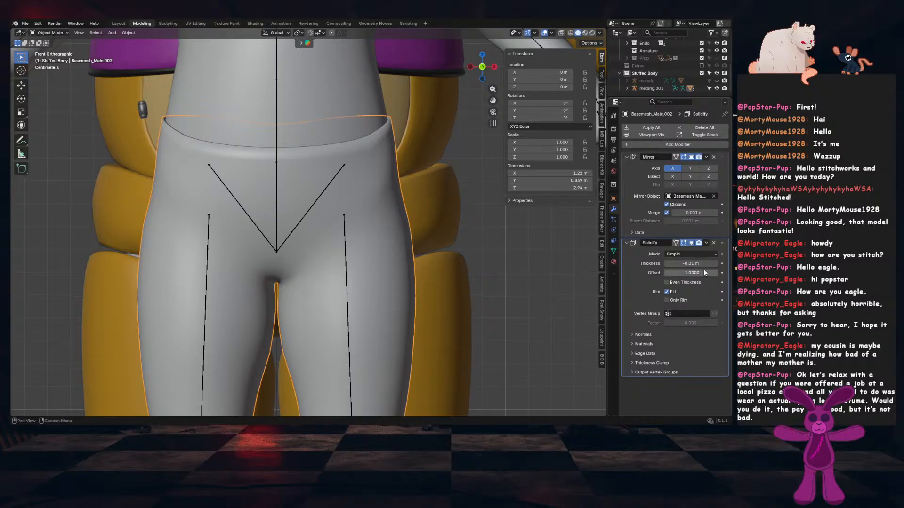
Add a Subdivision Surface modifier to the pants with render level 1 and apply the object's scale again
left_click(649, 145)
left_click(650, 147)
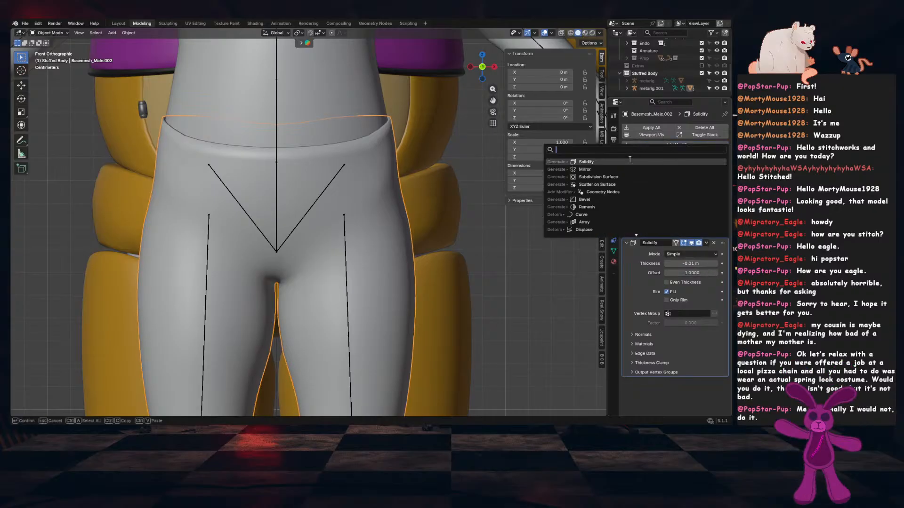
left_click(615, 175)
scroll(671, 338, "down", 2)
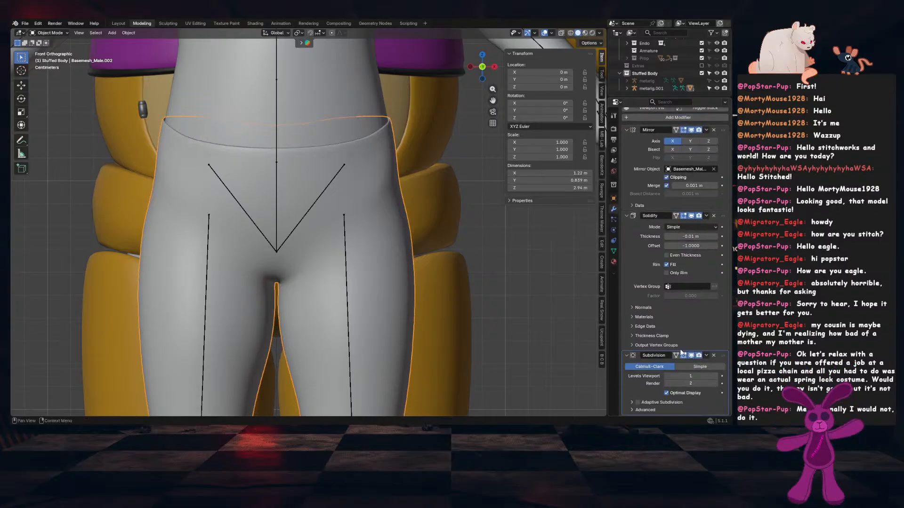
left_click(668, 383)
type("1")
key("Return")
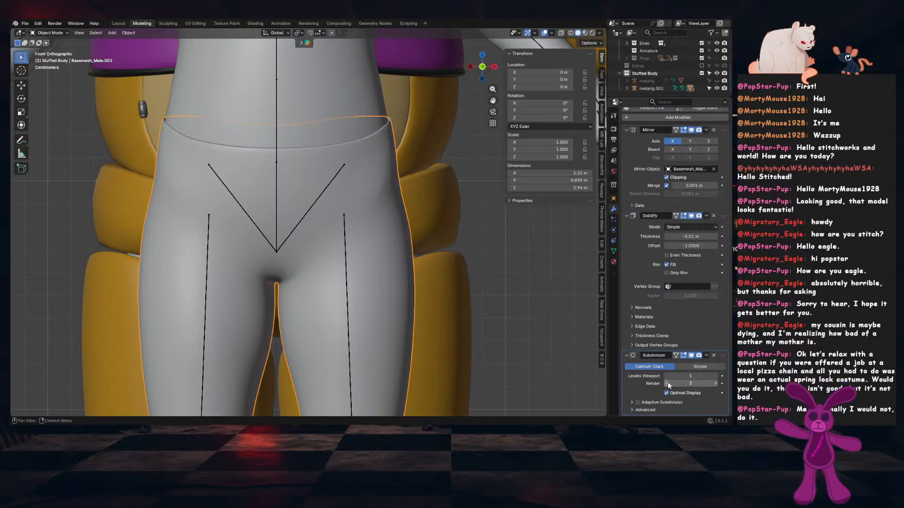
key("ctrl+a")
left_click(384, 238)
Enter Edit Mode on the pants and show the Solidify modifier's result on the editing cage
middle_click_drag(385, 241, 361, 270)
scroll(361, 262, "up", 4)
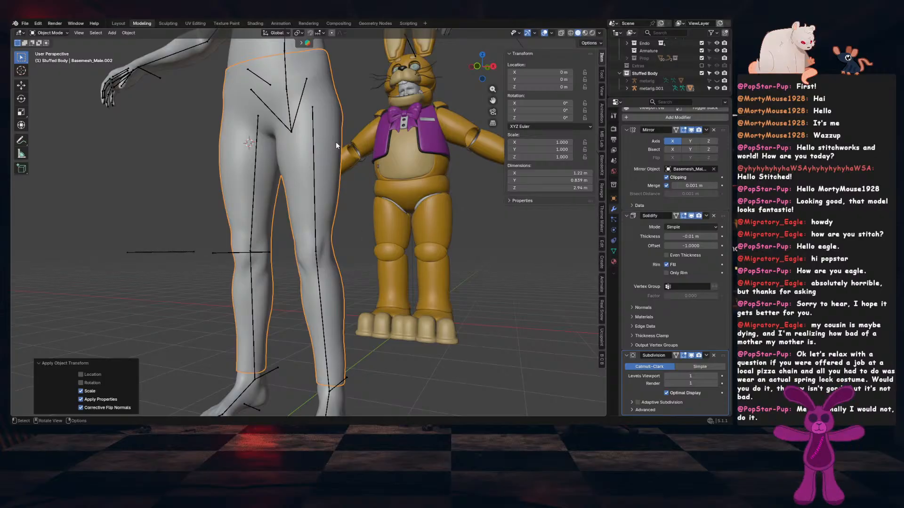
middle_click_drag(335, 142, 370, 263)
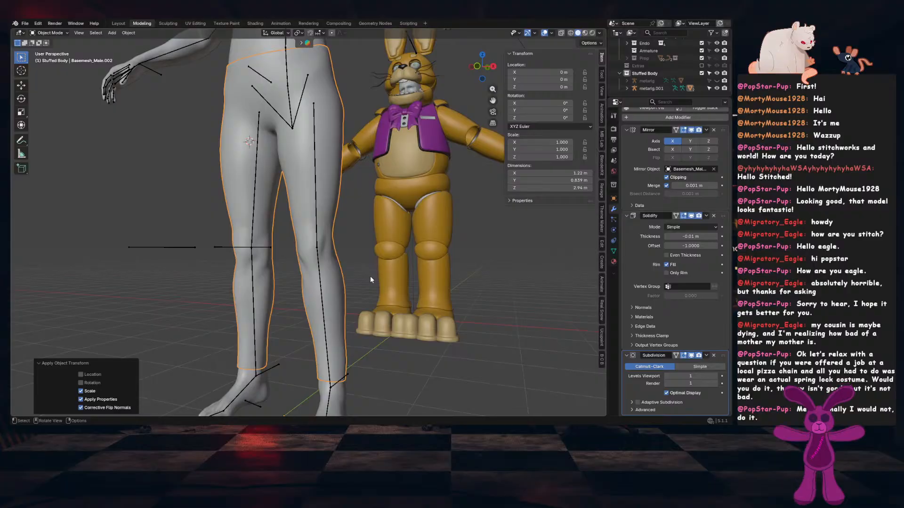
key("Tab")
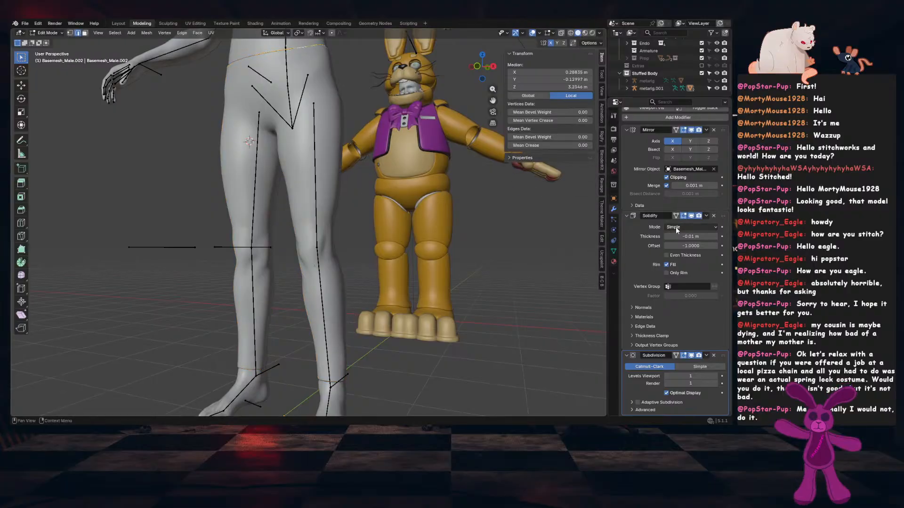
left_click(676, 216)
Flare the pants' hems by fattening both ankle face loops outward about 0.081 m with a large smooth proportional falloff
middle_click_drag(393, 307, 407, 276, "shift")
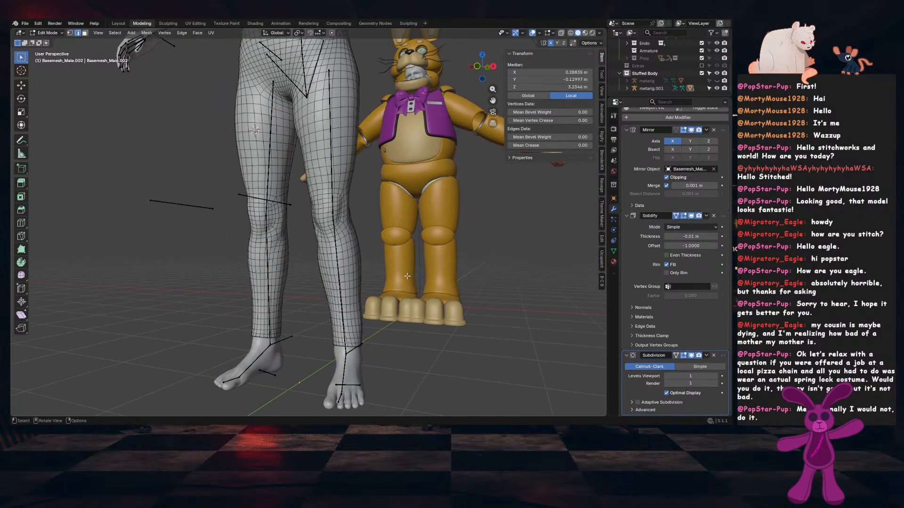
left_click(266, 335, "alt")
left_click(354, 345, "alt+shift")
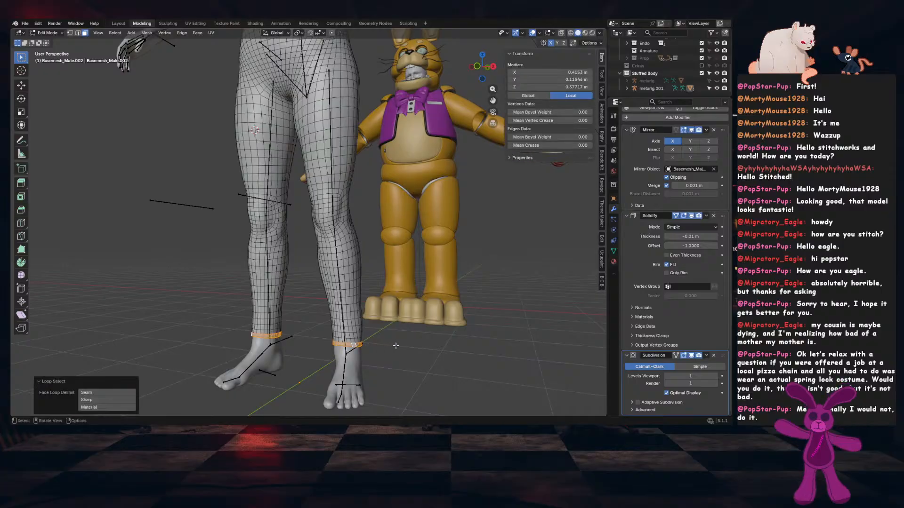
key("o")
key("alt+s")
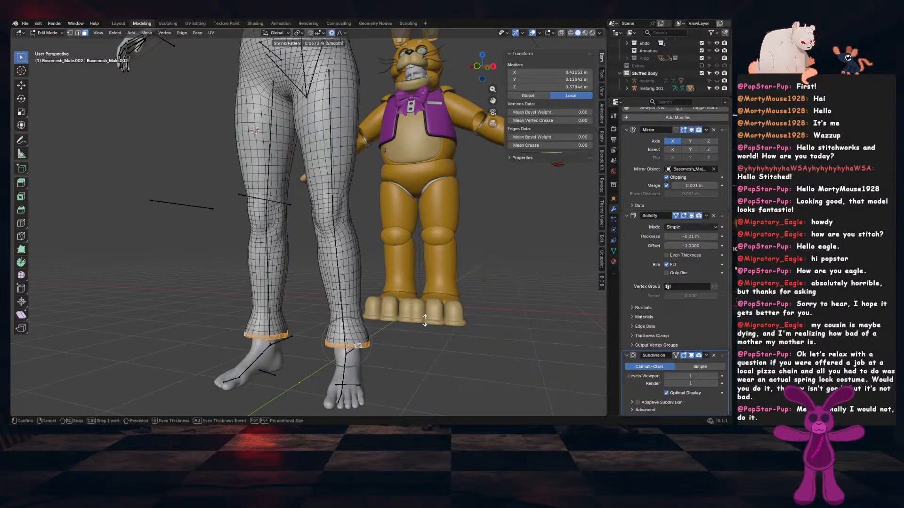
scroll(438, 327, "down", 10)
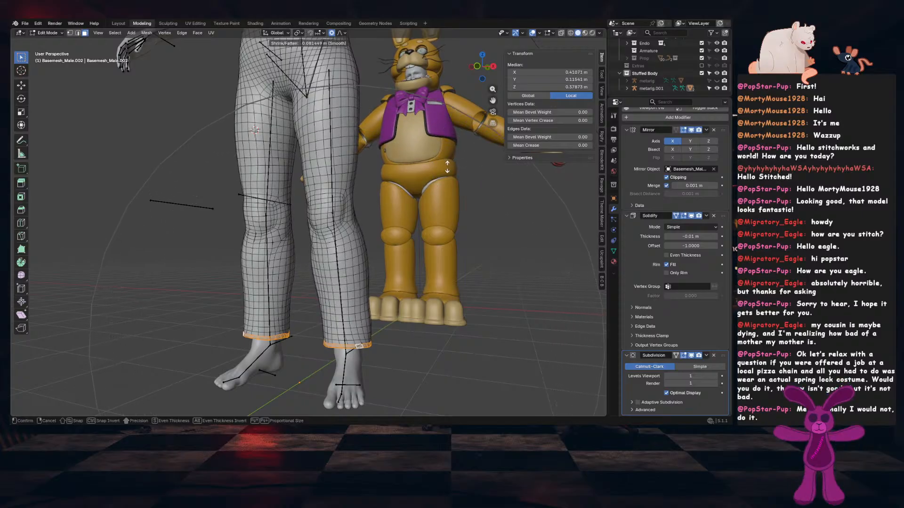
left_click(402, 261)
middle_click_drag(403, 260, 382, 261)
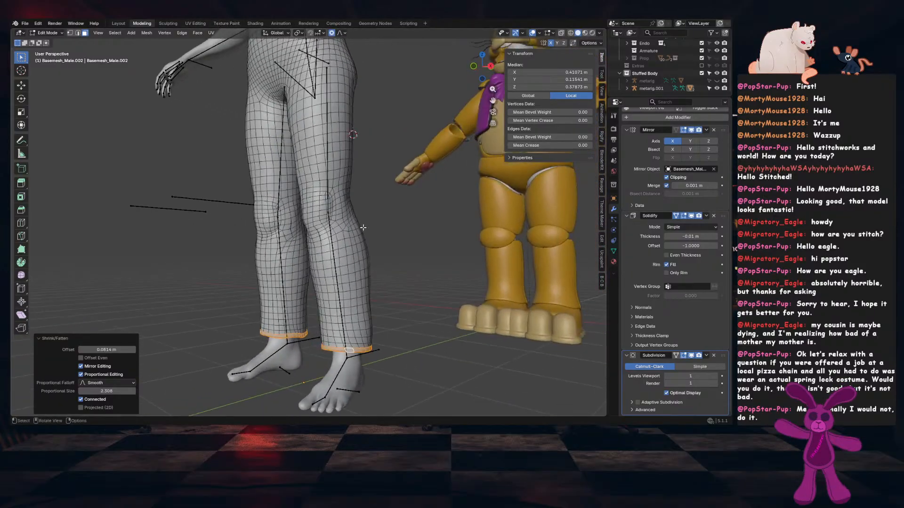
Switch to the Sculpting workspace to sculpt the legs of the pants
left_click(170, 23)
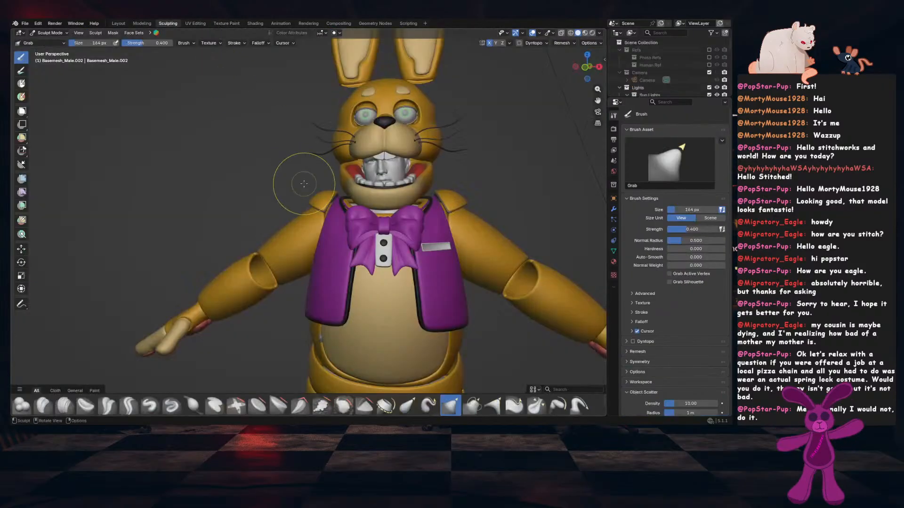
scroll(303, 184, "down", 4)
mouse_move(360, 296)
middle_mouse_down()
mouse_move(423, 292)
mouse_move(361, 296)
middle_mouse_up()
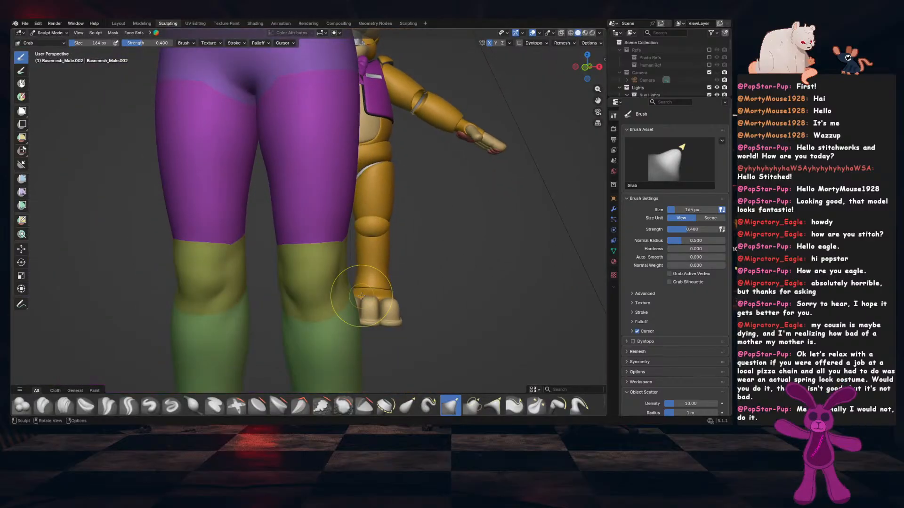
scroll(361, 296, "down", 5)
middle_click_drag(347, 240, 279, 243)
scroll(279, 244, "up", 1)
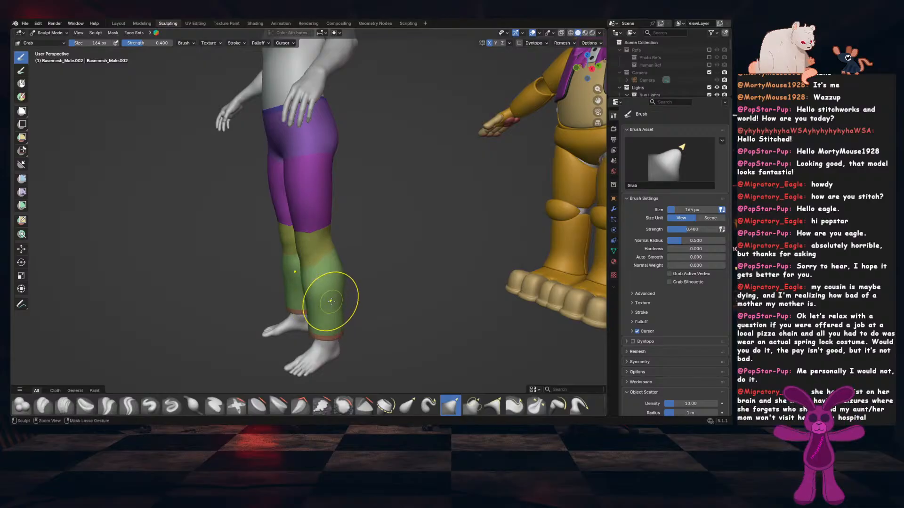
middle_click_drag(256, 268, 326, 262)
scroll(337, 260, "up", 2)
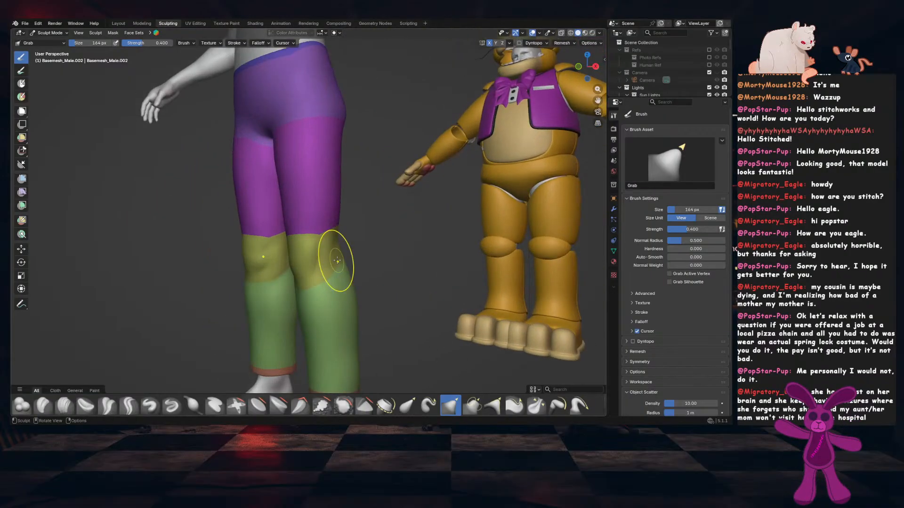
Choose the Smooth brush and set its strength to 0.25
left_click(260, 411)
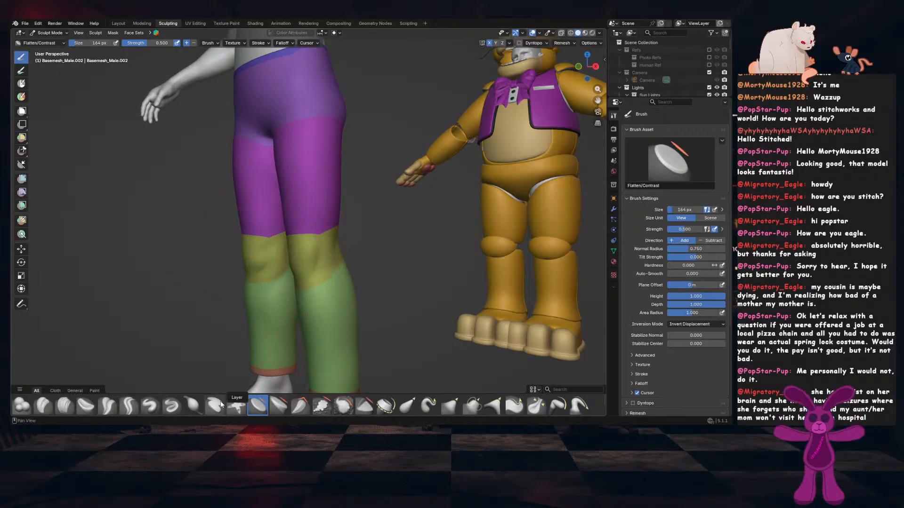
left_click(325, 404)
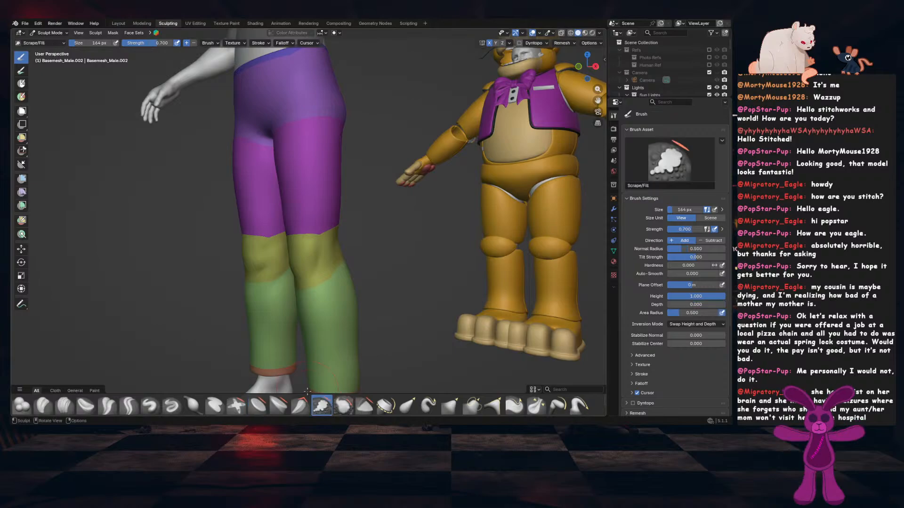
left_click(343, 406)
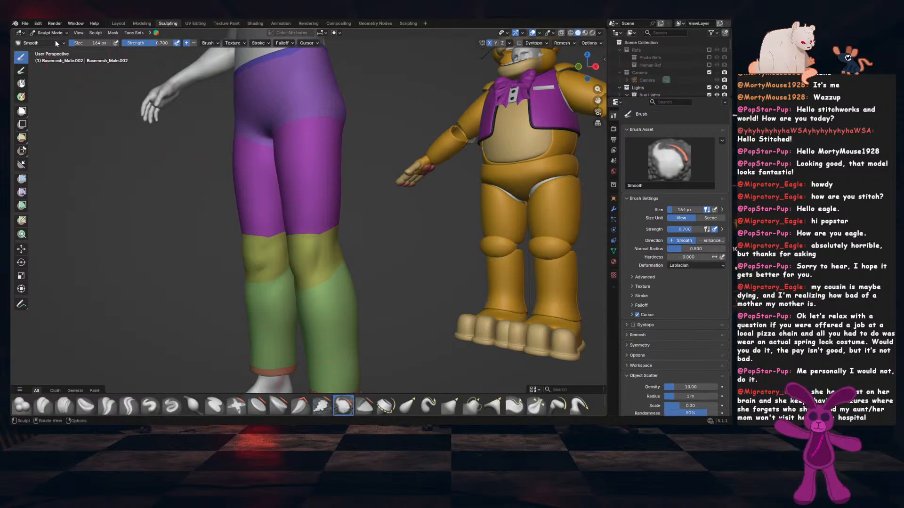
left_click(138, 43)
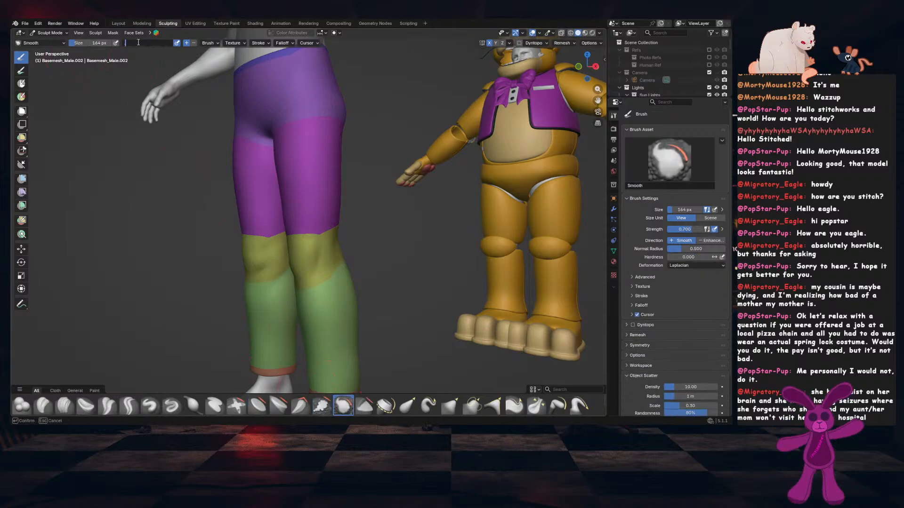
type(".25")
key("Return")
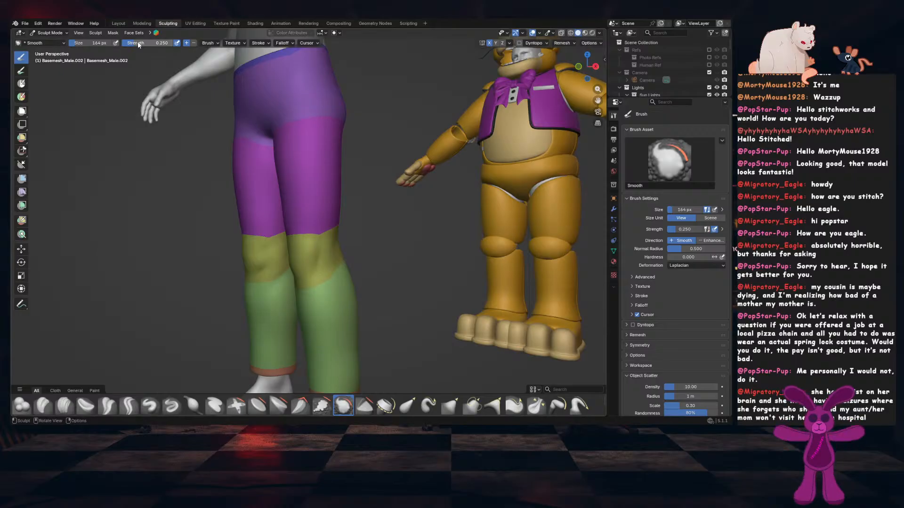
Smooth the knees and lower legs of the pants from the front, sides and back
mouse_move(340, 261)
middle_mouse_down()
mouse_move(324, 248)
mouse_move(313, 296)
middle_mouse_up()
left_click_drag(304, 298, 293, 315)
mouse_move(268, 305)
middle_mouse_down()
mouse_move(308, 308)
mouse_move(315, 235)
middle_mouse_up()
middle_click_drag(296, 222, 291, 235)
mouse_move(355, 258)
middle_mouse_down()
mouse_move(226, 363)
mouse_move(304, 245)
mouse_move(306, 185)
middle_mouse_up()
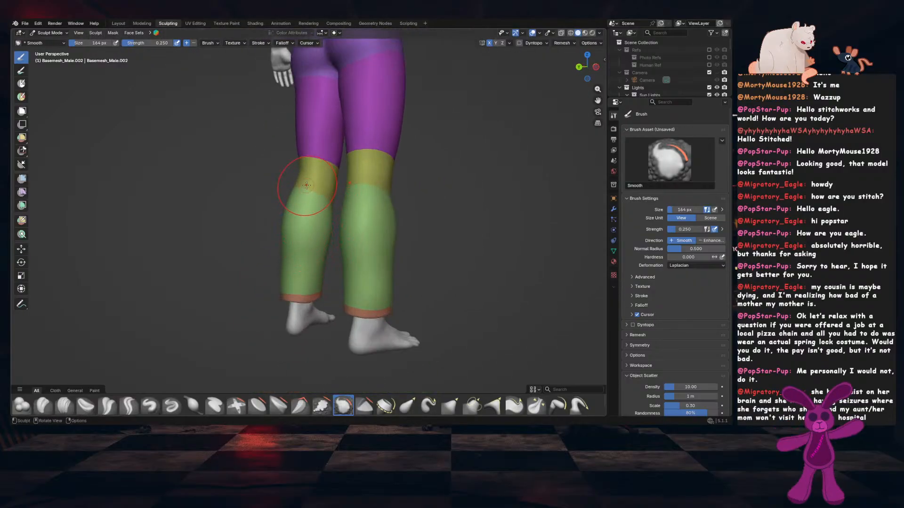
middle_click_drag(286, 261, 301, 255)
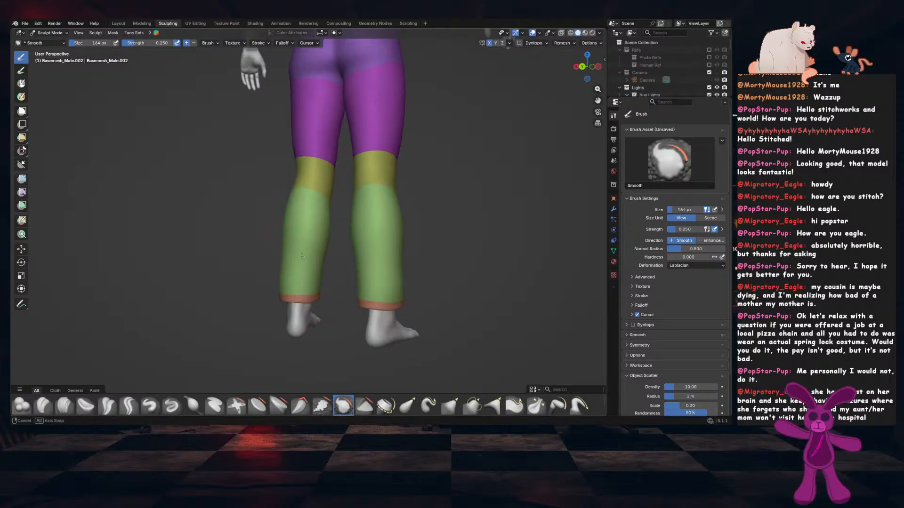
mouse_move(322, 221)
middle_mouse_down()
mouse_move(324, 228)
mouse_move(298, 230)
mouse_move(291, 203)
middle_mouse_up()
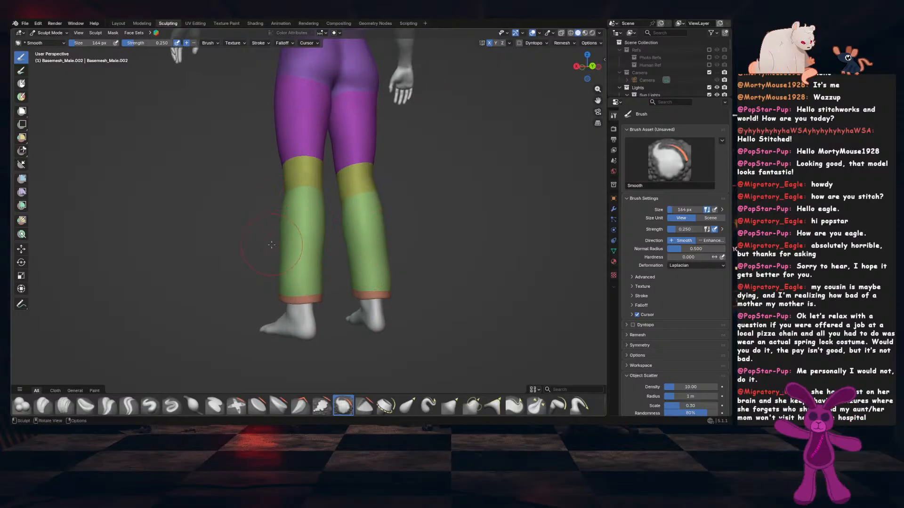
middle_click_drag(271, 245, 386, 241)
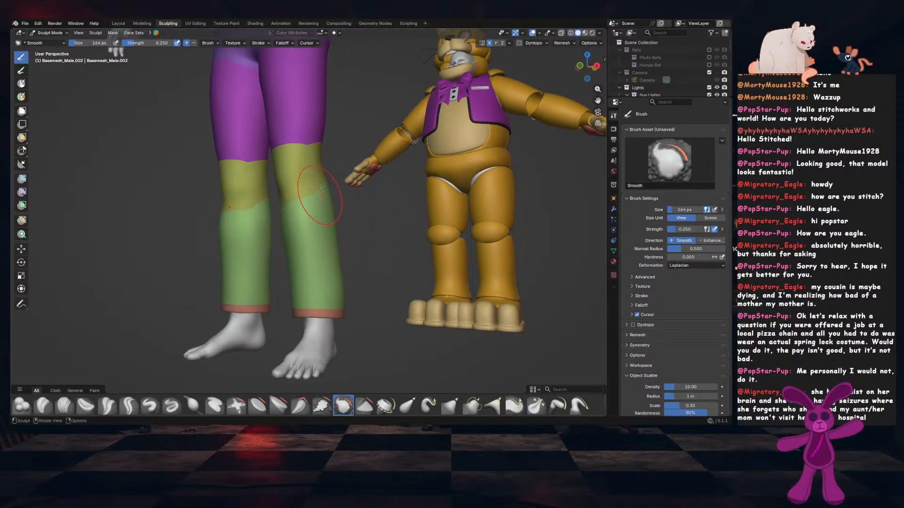
Smooth the hip area of the pants with the same brush
scroll(320, 191, "down", 2)
scroll(327, 248, "up", 4)
middle_click_drag(320, 192, 291, 184, "shift")
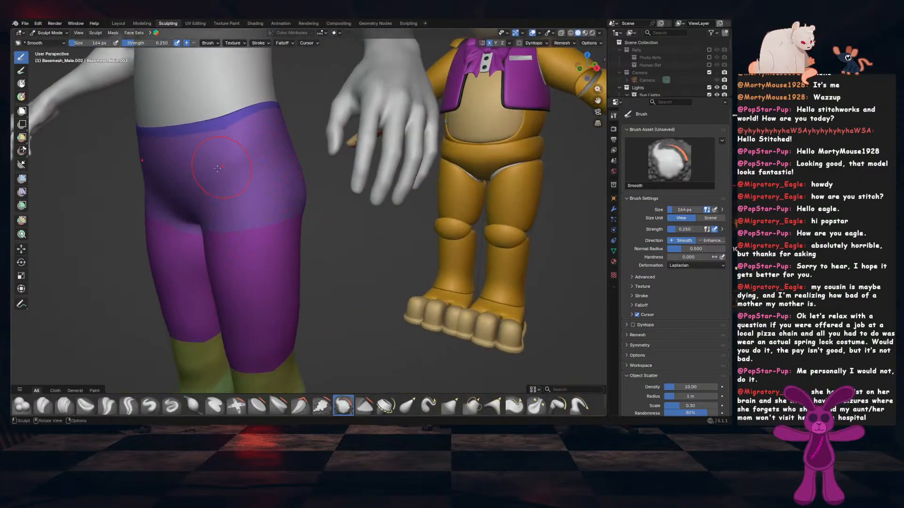
scroll(222, 179, "down", 4)
middle_click_drag(224, 277, 292, 225, "shift")
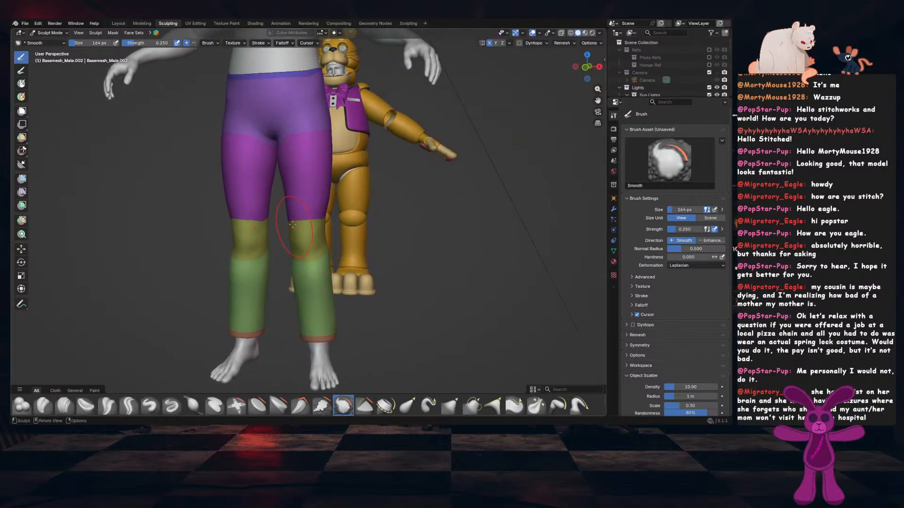
mouse_move(284, 286)
middle_mouse_down()
mouse_move(306, 275)
mouse_move(311, 291)
mouse_move(293, 296)
middle_mouse_up()
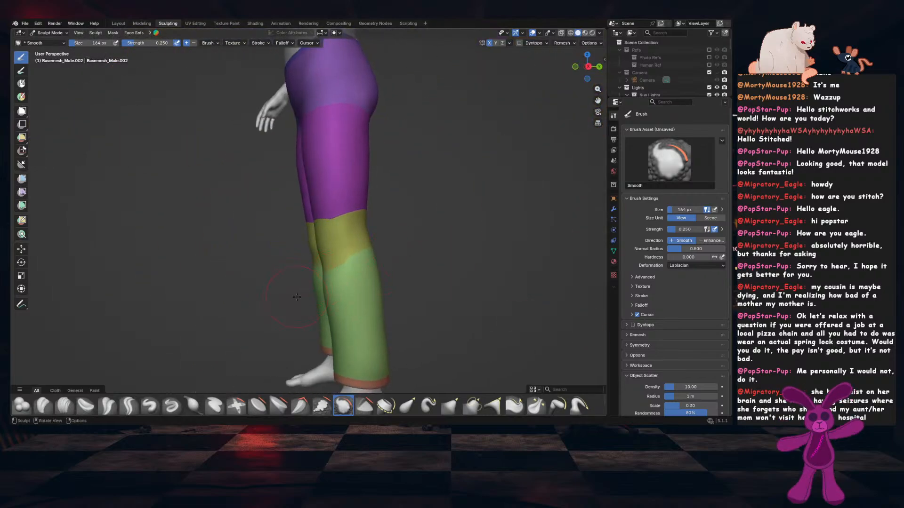
key("KP_3")
middle_click_drag(422, 196, 334, 155)
mouse_move(323, 163)
left_mouse_down()
mouse_move(295, 161)
mouse_move(291, 130)
left_mouse_up()
Switch to the Grab brush at 234 px and pull the inner thighs and knees of the pants toward the midline
key("g")
middle_click_drag(292, 156, 317, 217)
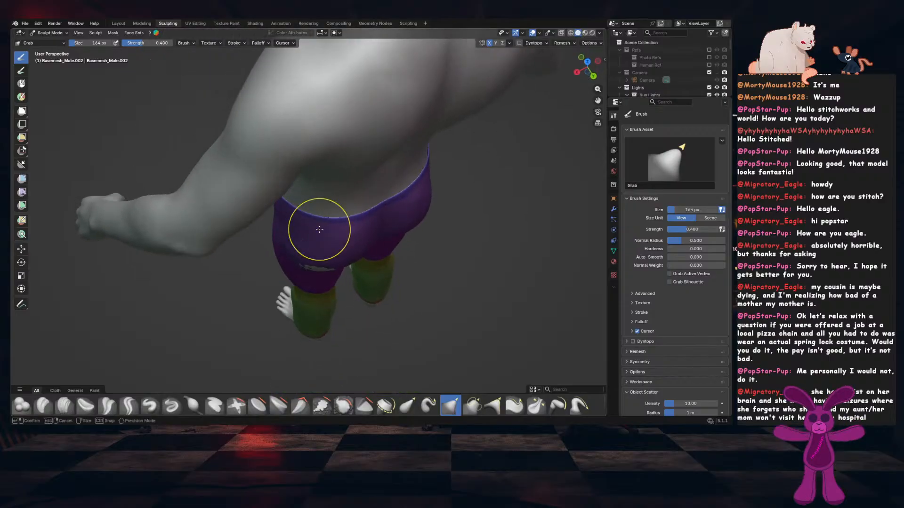
mouse_move(324, 289)
middle_mouse_down()
mouse_move(312, 231)
mouse_move(313, 242)
mouse_move(403, 283)
mouse_move(311, 184)
mouse_move(294, 148)
mouse_move(307, 215)
middle_mouse_up()
mouse_move(283, 177)
middle_mouse_down()
mouse_move(324, 190)
mouse_move(400, 181)
mouse_move(377, 179)
middle_mouse_up()
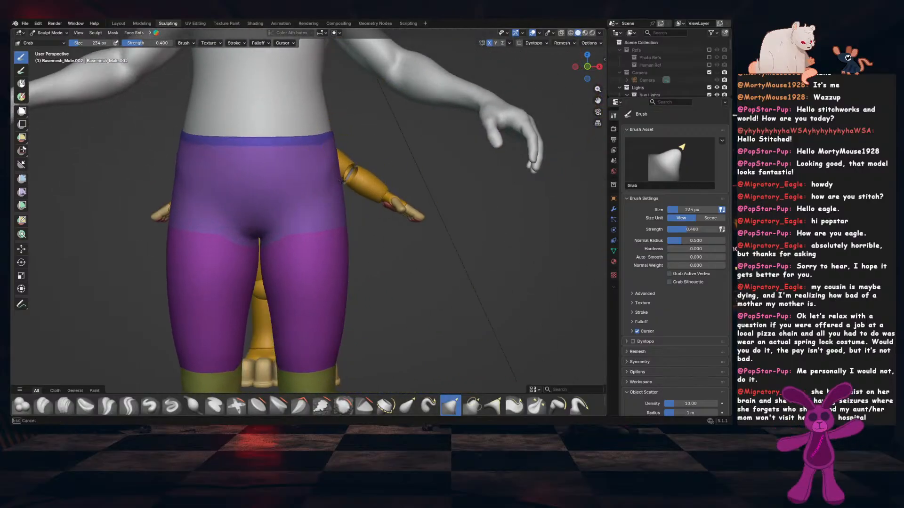
middle_click_drag(331, 301, 353, 204, "shift")
left_click_drag(296, 215, 285, 217)
middle_click_drag(293, 269, 311, 217, "shift")
left_click_drag(311, 230, 308, 231)
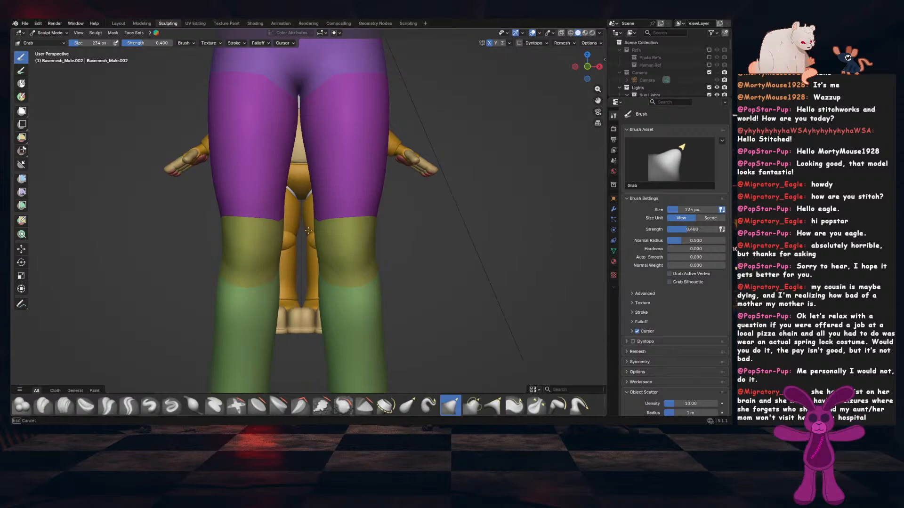
left_click_drag(319, 267, 315, 266)
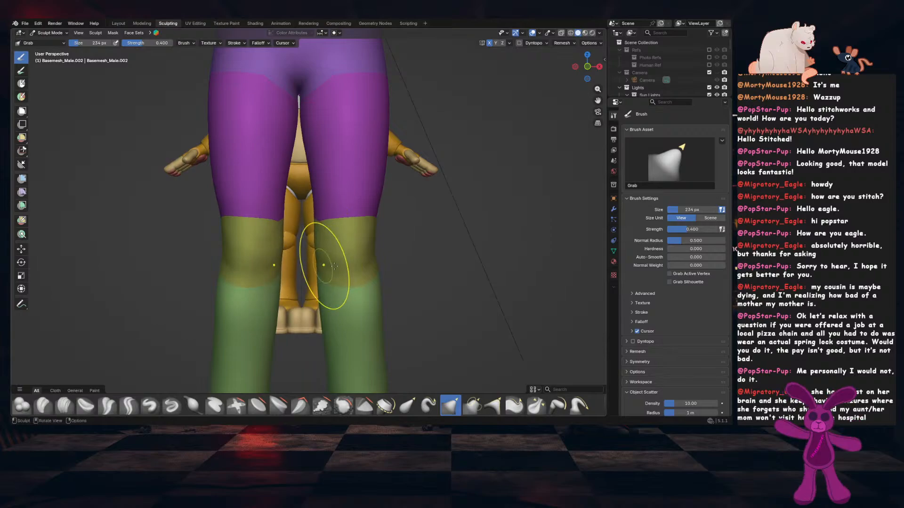
Enlarge the Grab brush to 294 px and reshape the pants around the knees
middle_click_drag(334, 266, 391, 265)
left_click_drag(396, 256, 400, 258)
scroll(400, 258, "down", 3)
middle_click_drag(400, 258, 348, 259)
key("f")
left_click(399, 255)
scroll(348, 262, "up", 2)
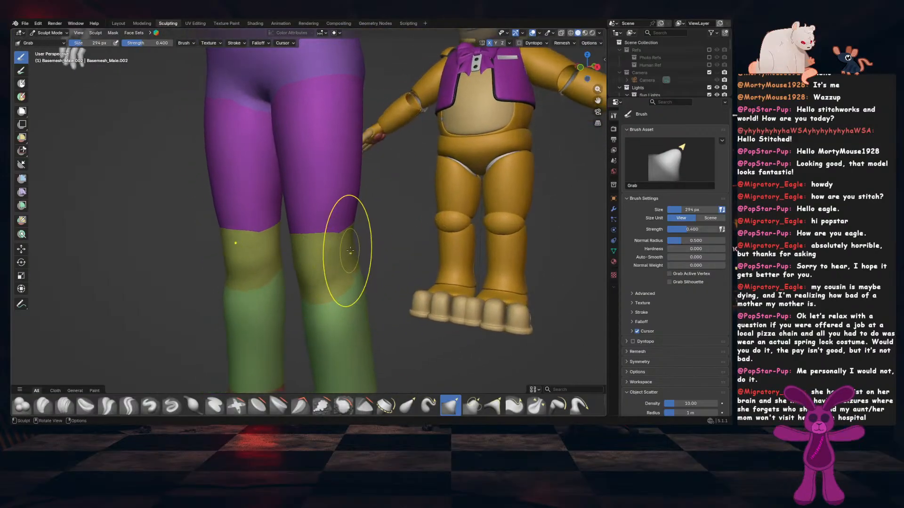
mouse_move(350, 251)
left_mouse_down()
mouse_move(359, 269)
mouse_move(346, 279)
left_mouse_up()
middle_click_drag(341, 281, 340, 275)
left_click_drag(328, 272, 325, 273)
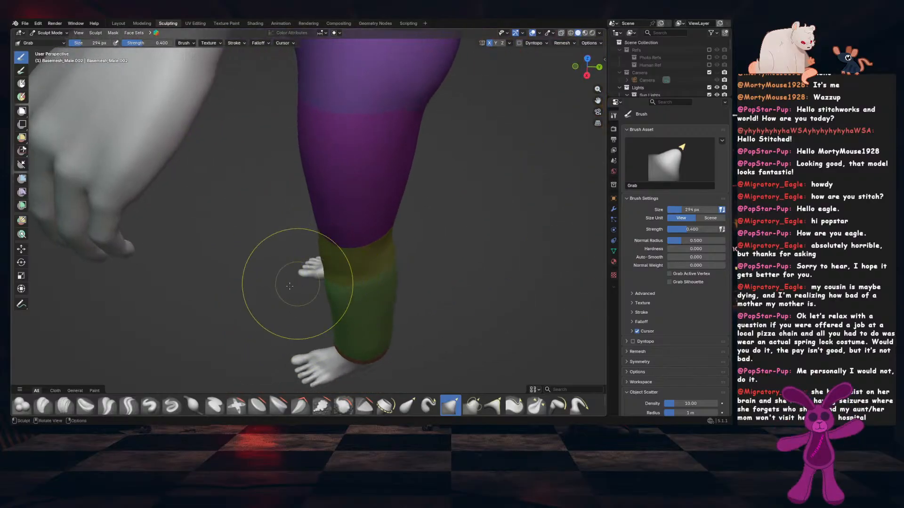
Adjust the pants' knee contours with Grab strokes while checking them from above and from the side
middle_click_drag(235, 281, 291, 262)
left_click_drag(282, 263, 333, 249)
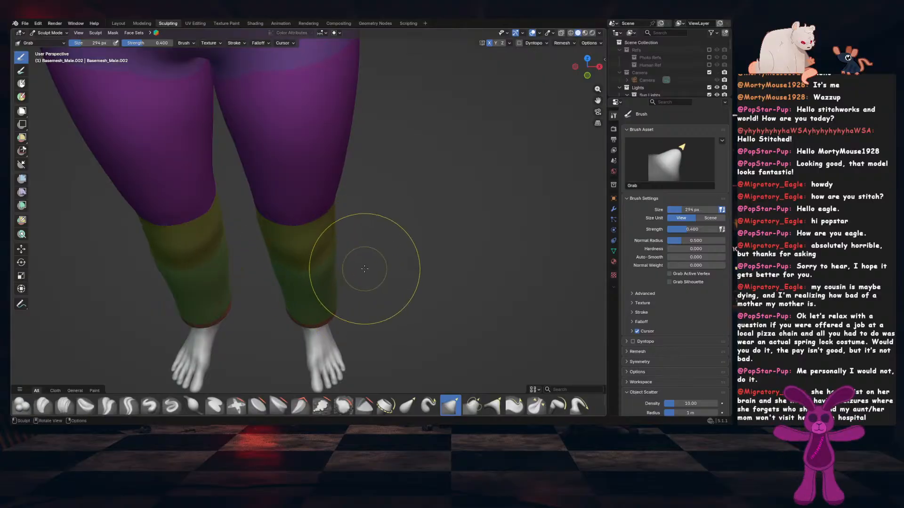
mouse_move(364, 269)
middle_mouse_down()
mouse_move(286, 235)
mouse_move(282, 190)
mouse_move(309, 245)
middle_mouse_up()
left_click_drag(291, 244, 287, 244)
scroll(273, 244, "down", 6)
middle_click_drag(273, 244, 373, 238)
scroll(371, 236, "up", 4)
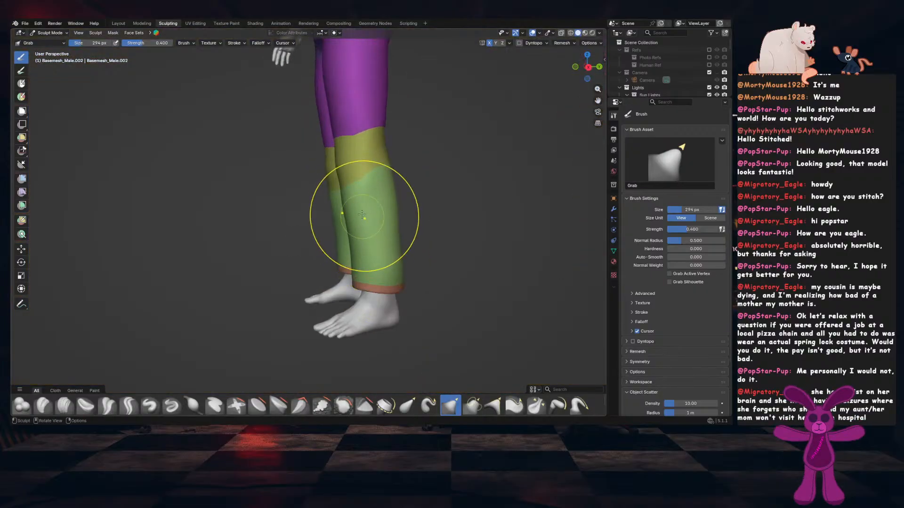
Pull the front of the knees and upper shins into a straighter trouser profile with the Grab brush
middle_click_drag(361, 194, 325, 250, "shift")
scroll(325, 248, "up", 3)
left_click_drag(323, 198, 307, 200)
left_click_drag(333, 297, 329, 271)
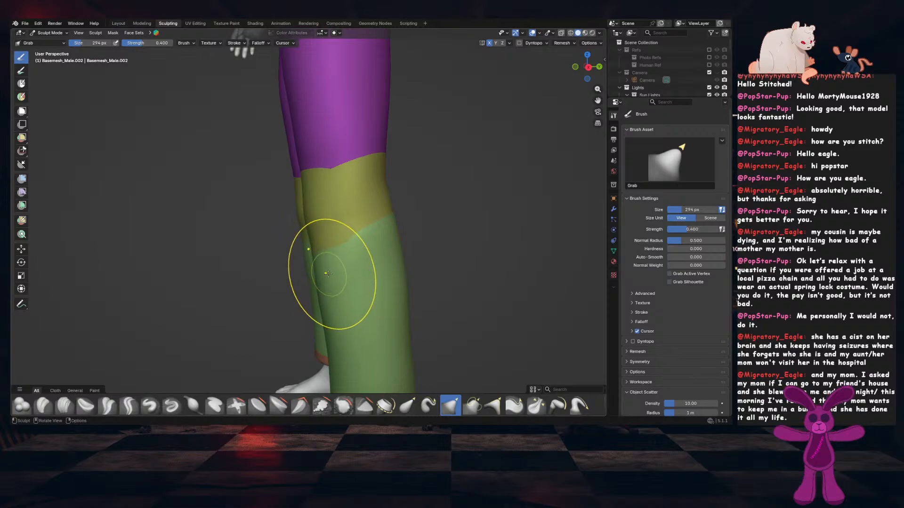
middle_click_drag(312, 269, 373, 266)
left_click_drag(279, 225, 275, 220)
Pull the outer edge of the knees and calves slightly outward with the Grab brush
middle_click_drag(332, 230, 379, 228)
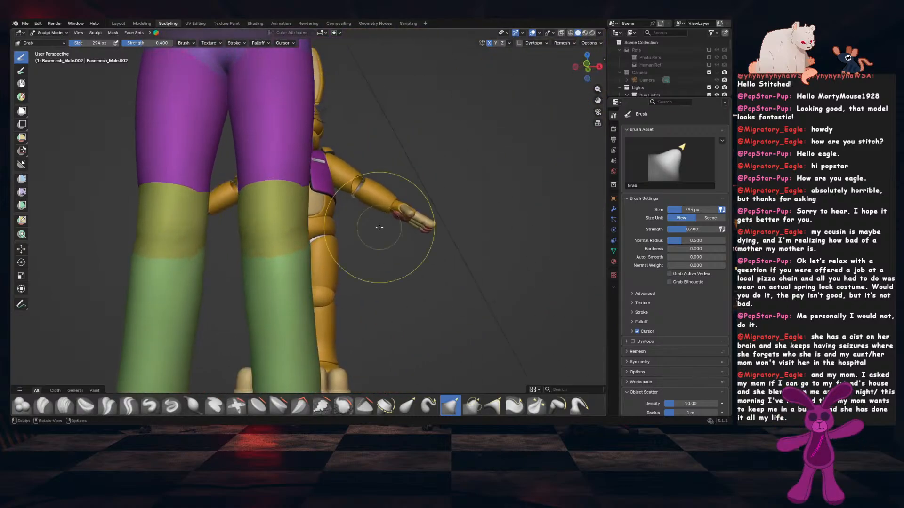
left_click_drag(299, 227, 306, 230)
left_click_drag(309, 269, 311, 279)
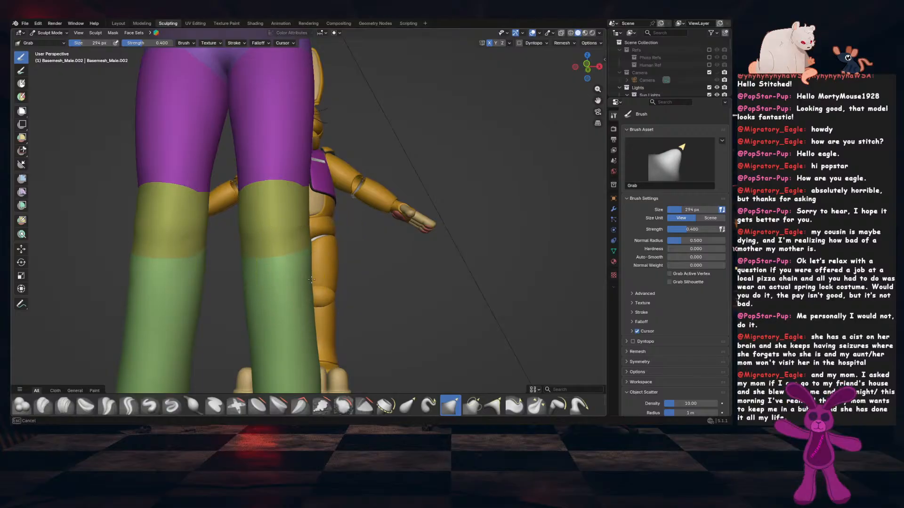
Pull the back of the upper thighs and the lower outer side of the seat outward with the Grab brush
scroll(310, 280, "down", 3)
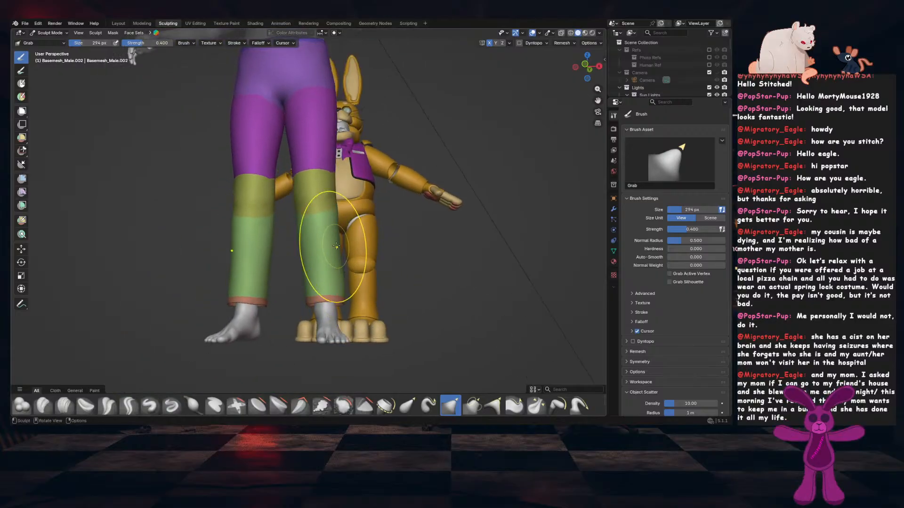
middle_click_drag(336, 246, 307, 244)
middle_click_drag(443, 203, 386, 259)
middle_click_drag(400, 188, 329, 251)
scroll(359, 165, "up", 3)
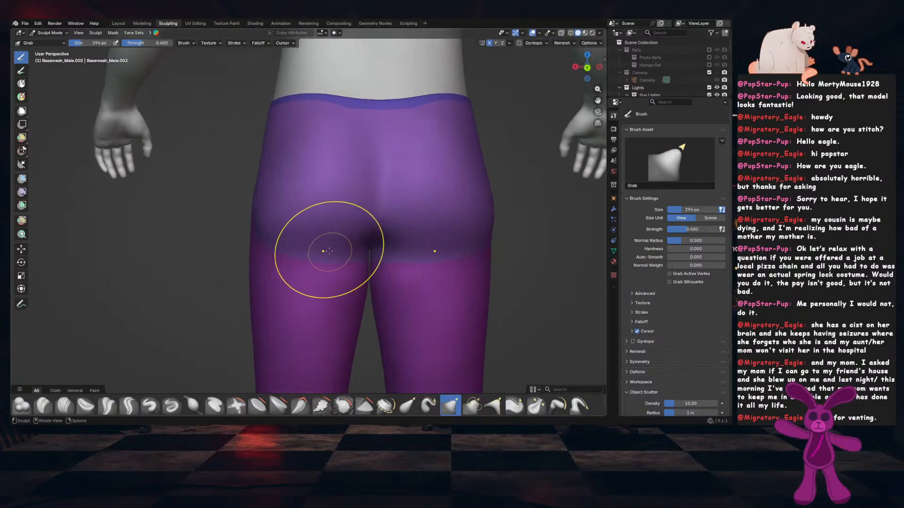
mouse_move(329, 251)
left_mouse_down()
mouse_move(324, 284)
mouse_move(289, 255)
left_mouse_up()
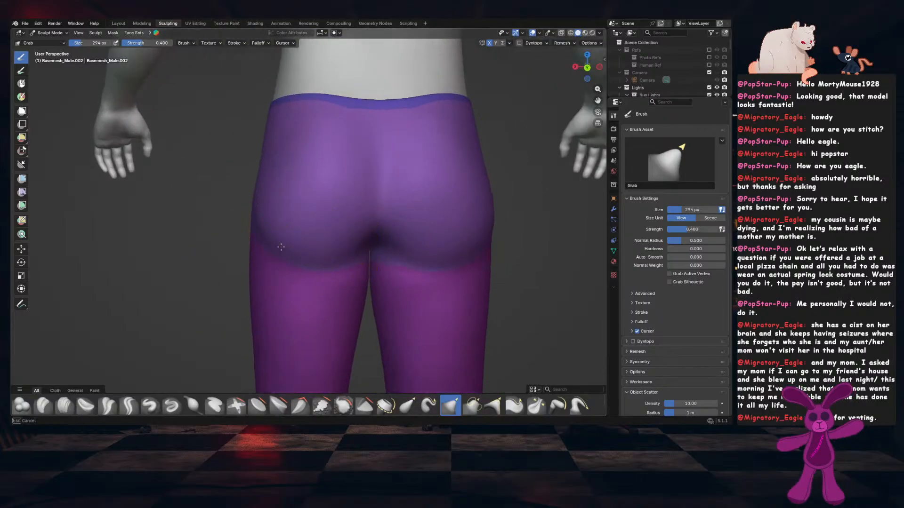
middle_click_drag(460, 262, 284, 232)
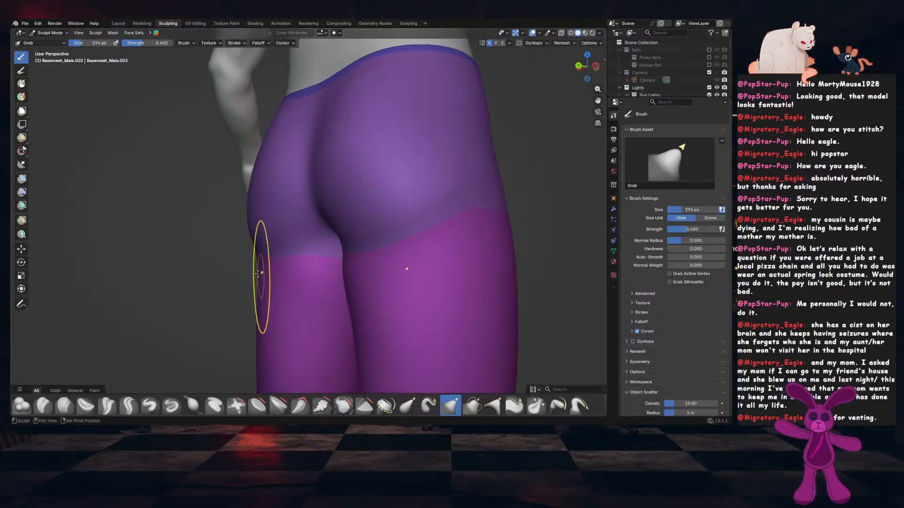
middle_click_drag(259, 282, 344, 218)
left_click_drag(305, 201, 257, 239)
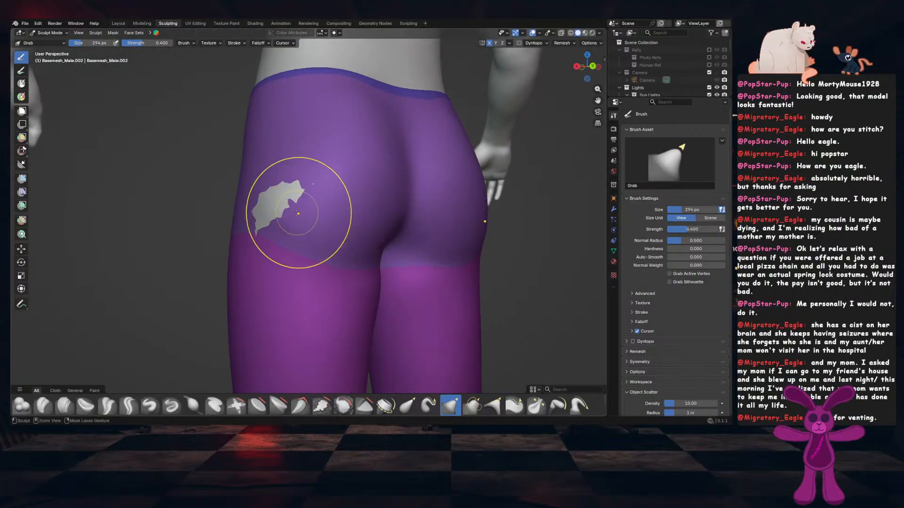
middle_click_drag(297, 213, 382, 220)
Enlarge the Grab brush to 390 px and reshape the front waistband and outer hips of the pants from the front view
scroll(269, 281, "down", 5)
scroll(381, 219, "up", 5)
middle_click_drag(452, 221, 349, 189)
scroll(349, 190, "down", 6)
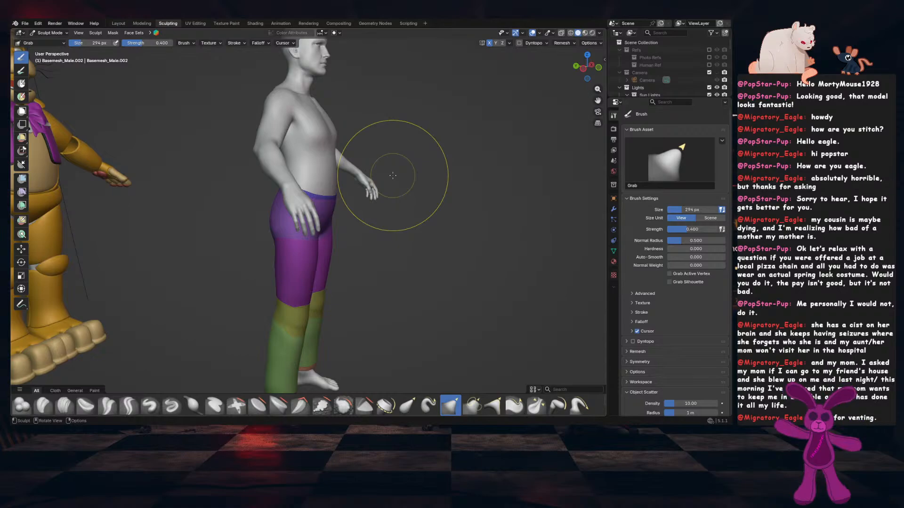
middle_click_drag(413, 211, 323, 201)
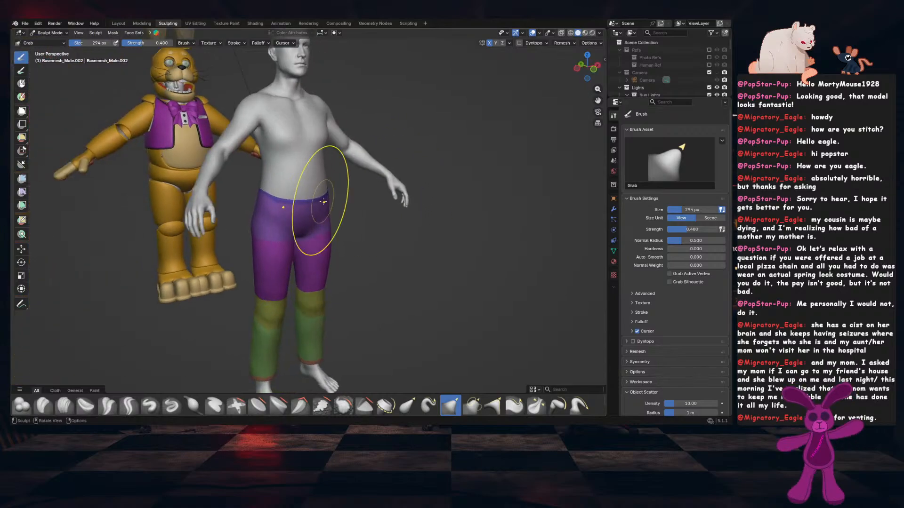
key("KP_1")
scroll(324, 188, "up", 5)
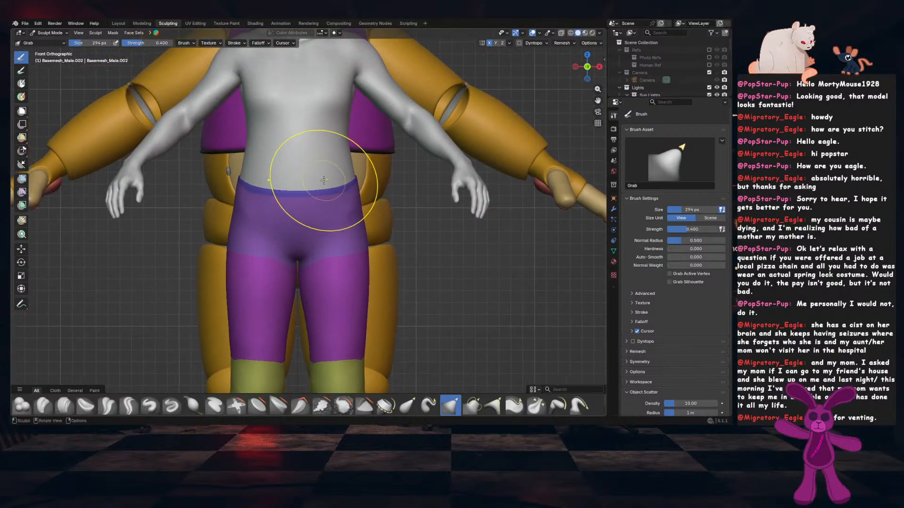
key("f")
left_click_drag(345, 170, 351, 207)
mouse_move(302, 181)
left_mouse_down()
mouse_move(296, 216)
mouse_move(297, 190)
left_mouse_up()
mouse_move(297, 190)
middle_mouse_down()
mouse_move(318, 244)
mouse_move(307, 202)
middle_mouse_up()
left_click_drag(362, 170, 367, 195)
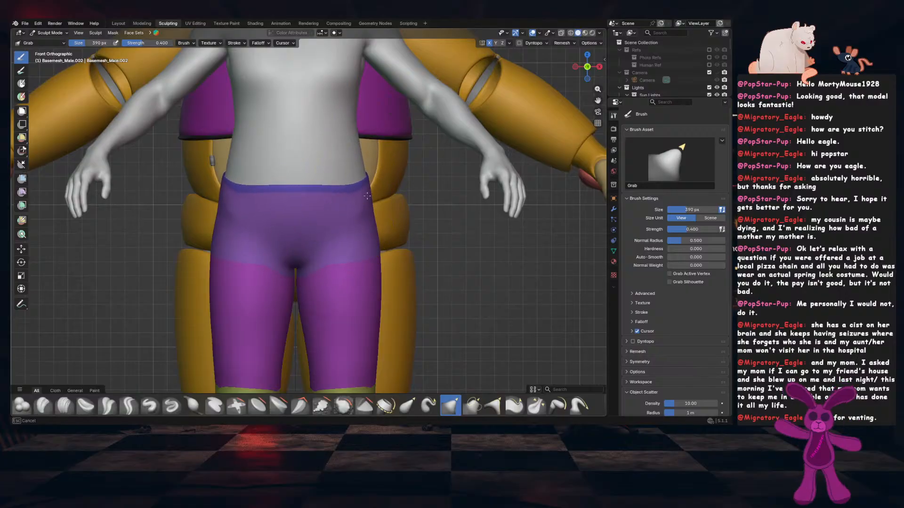
mouse_move(309, 189)
left_mouse_down()
mouse_move(309, 215)
mouse_move(334, 205)
mouse_move(335, 213)
left_mouse_up()
Adjust the side and rear contour of the hips with Grab strokes
middle_click_drag(336, 212, 291, 228)
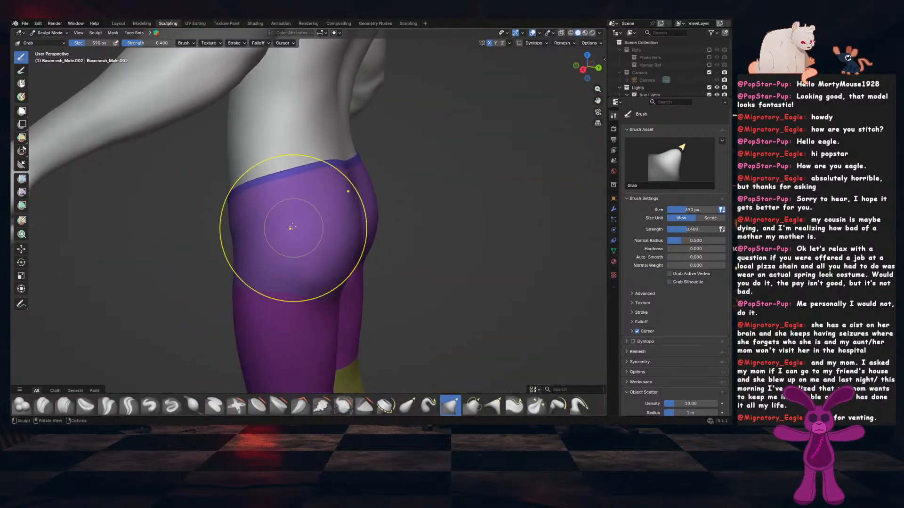
mouse_move(290, 182)
left_mouse_down()
mouse_move(280, 211)
mouse_move(265, 219)
left_mouse_up()
middle_click_drag(343, 183, 312, 181)
left_click_drag(323, 210, 323, 210)
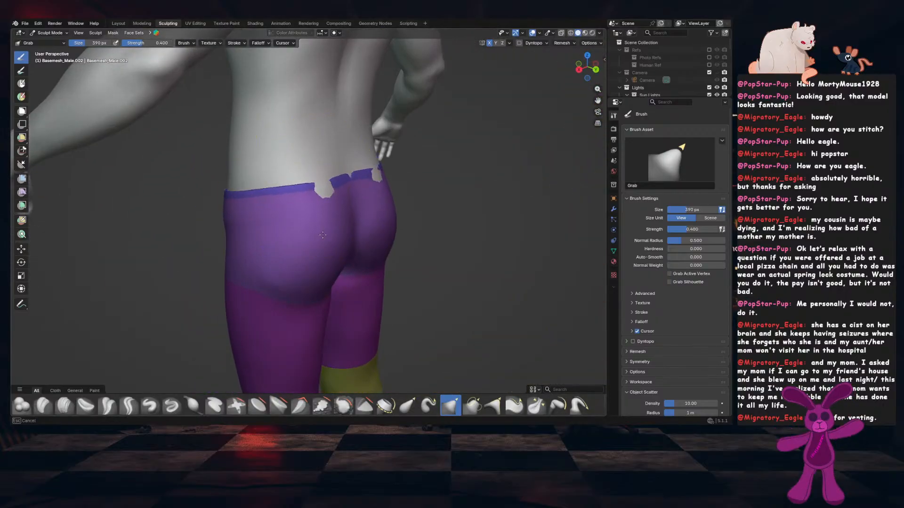
Even out the back waistband along the lower back with short Grab strokes from several angles
middle_click_drag(322, 224, 347, 190)
left_click_drag(346, 182, 354, 174)
middle_click_drag(354, 174, 326, 176)
left_click_drag(328, 180, 333, 176)
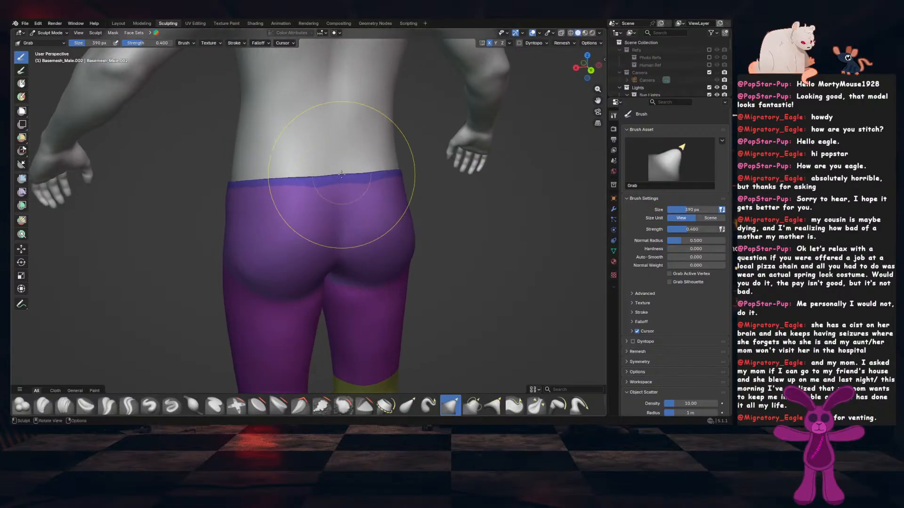
middle_click_drag(341, 174, 357, 189)
left_click_drag(329, 163, 324, 174)
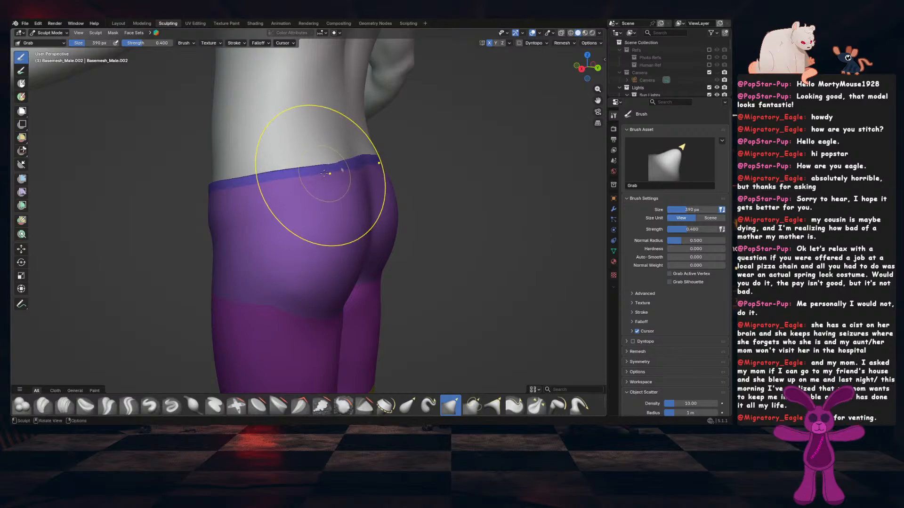
mouse_move(298, 177)
middle_mouse_down()
mouse_move(347, 167)
mouse_move(344, 156)
middle_mouse_up()
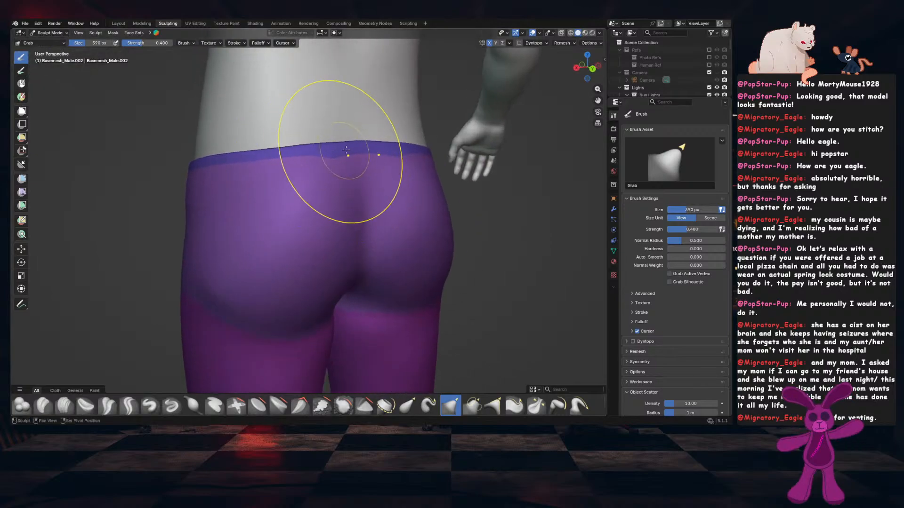
mouse_move(378, 145)
left_mouse_down()
mouse_move(320, 149)
mouse_move(338, 161)
left_mouse_up()
Adjust the waistband's fit around the body with Grab strokes while viewing it from above
middle_click_drag(332, 162, 220, 181)
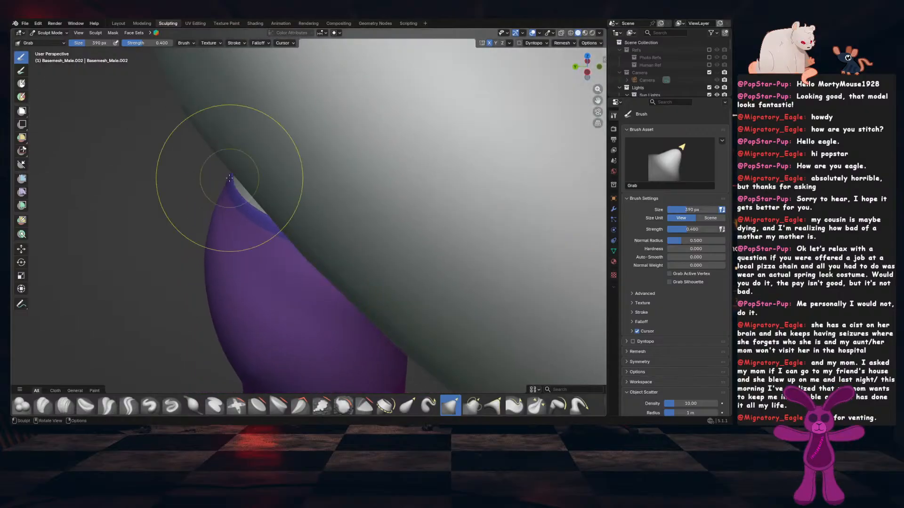
middle_click_drag(323, 180, 256, 191)
middle_click_drag(354, 204, 381, 252)
left_click_drag(380, 256, 372, 248)
mouse_move(375, 247)
middle_mouse_down()
mouse_move(315, 244)
mouse_move(405, 272)
mouse_move(422, 257)
mouse_move(411, 257)
middle_mouse_up()
mouse_move(409, 257)
left_mouse_down()
mouse_move(400, 257)
mouse_move(403, 244)
mouse_move(410, 256)
left_mouse_up()
middle_click_drag(412, 255, 396, 270)
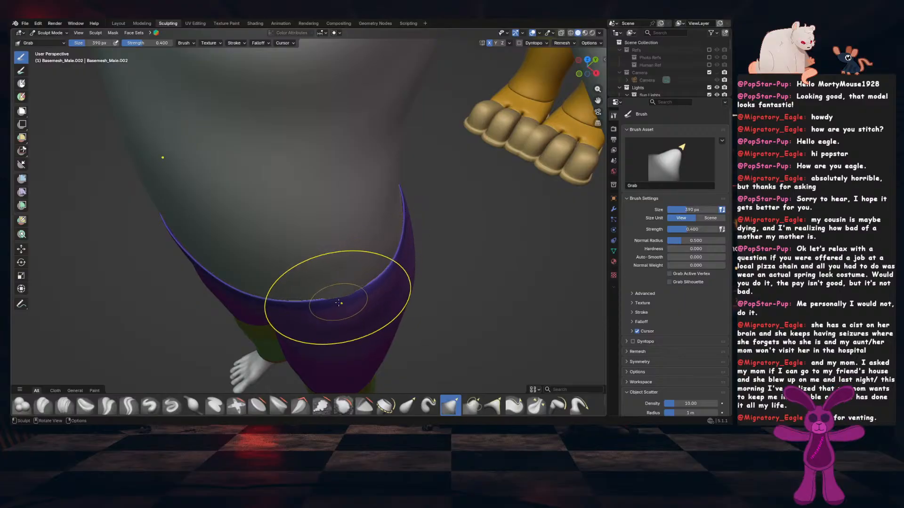
left_click_drag(338, 304, 331, 312)
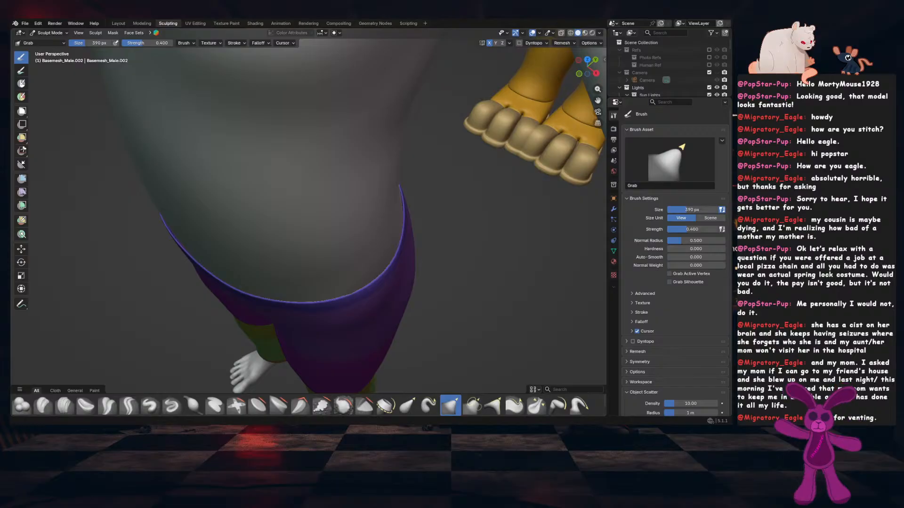
Refine the rear profile of the seat with Grab strokes from the side and from below
middle_click_drag(471, 285, 482, 242)
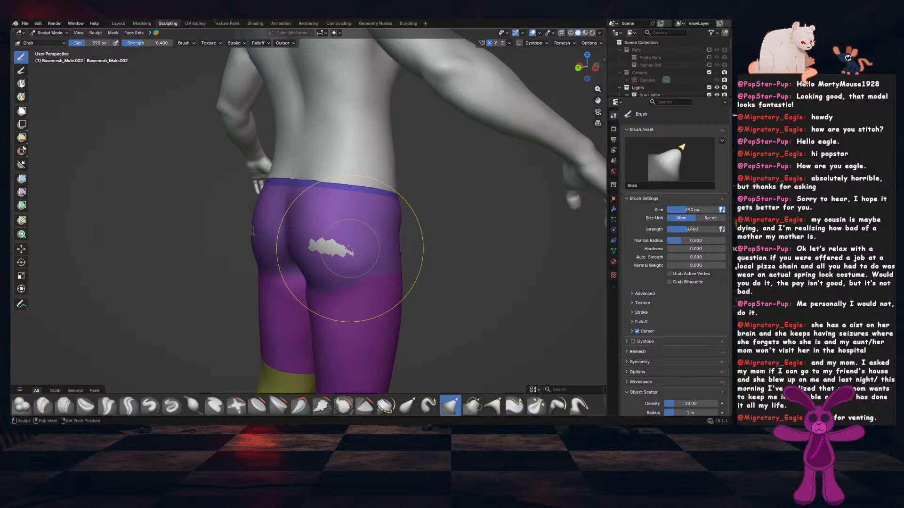
middle_click_drag(363, 238, 235, 242)
left_click_drag(236, 243, 229, 248)
middle_click_drag(230, 248, 241, 247)
mouse_move(233, 247)
left_mouse_down()
mouse_move(225, 251)
mouse_move(231, 244)
left_mouse_up()
mouse_move(230, 244)
middle_mouse_down()
mouse_move(323, 172)
mouse_move(339, 292)
mouse_move(333, 181)
middle_mouse_up()
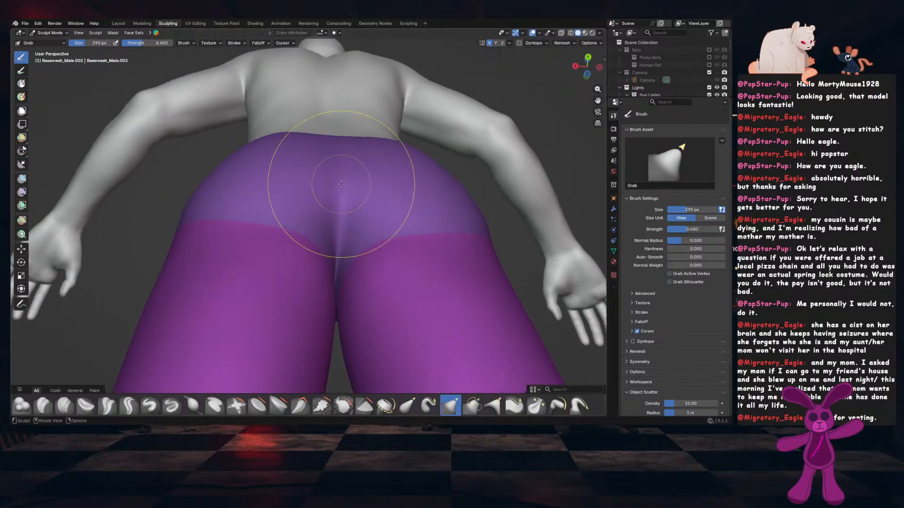
left_click_drag(341, 182, 340, 165)
Pull the crease in the middle of the seat into a shallower shape with short Grab strokes
mouse_move(340, 166)
middle_mouse_down()
mouse_move(338, 222)
mouse_move(296, 266)
mouse_move(268, 240)
middle_mouse_up()
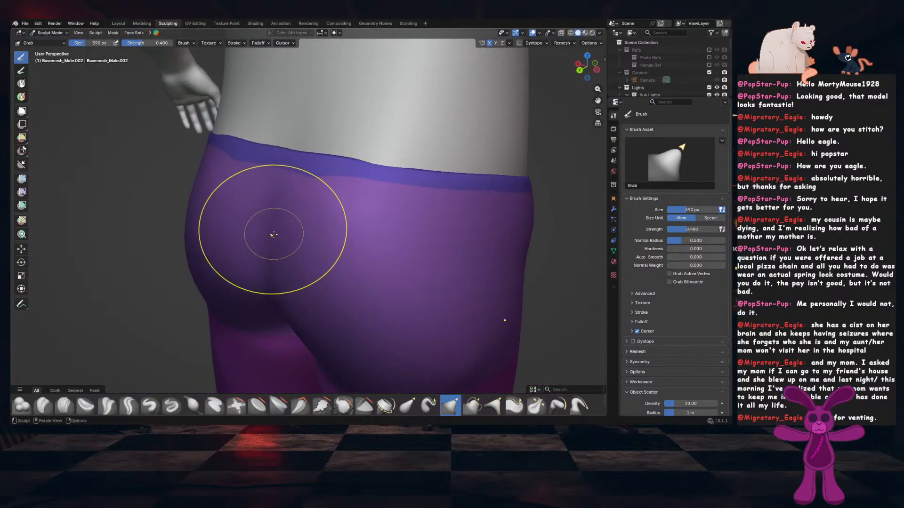
left_click_drag(267, 240, 268, 240)
middle_click_drag(264, 243, 301, 259)
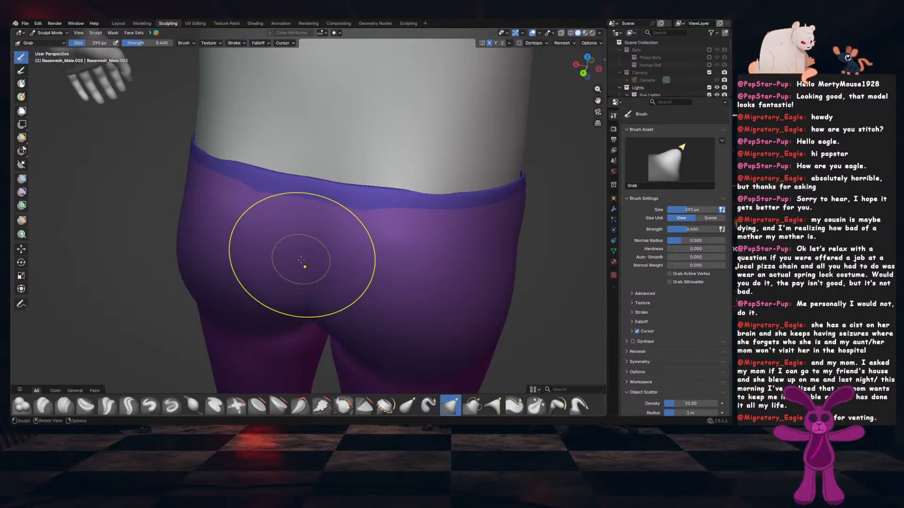
left_click_drag(293, 277, 300, 282)
scroll(305, 286, "down", 4)
middle_click_drag(307, 287, 307, 252)
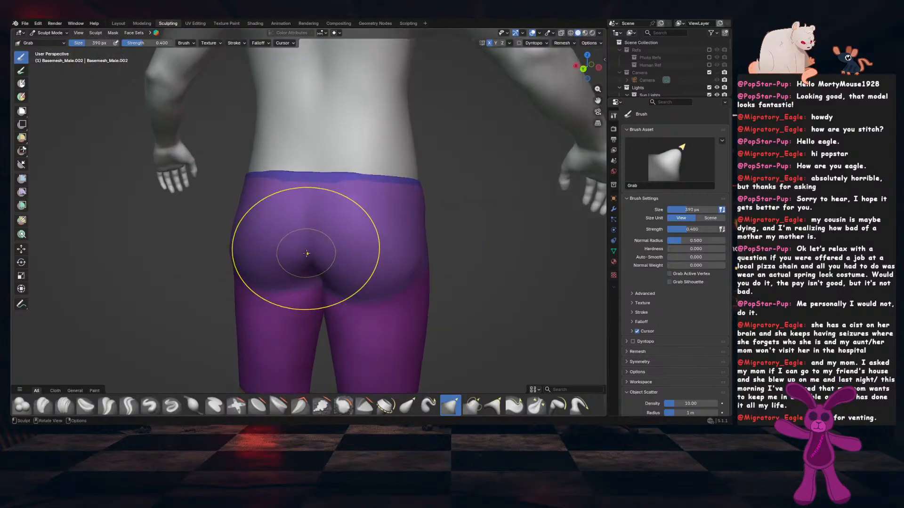
left_click_drag(306, 253, 305, 260)
middle_click_drag(309, 277, 331, 257)
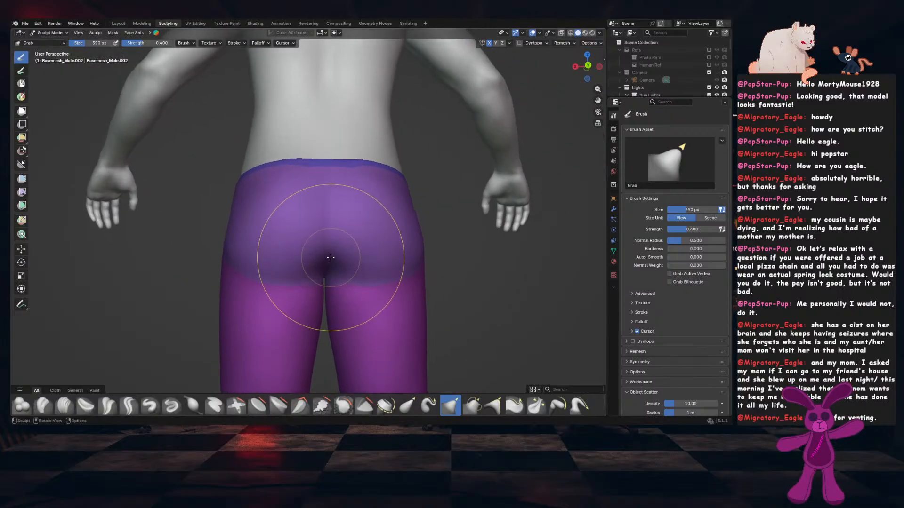
left_click_drag(327, 283, 330, 280)
scroll(345, 277, "up", 1)
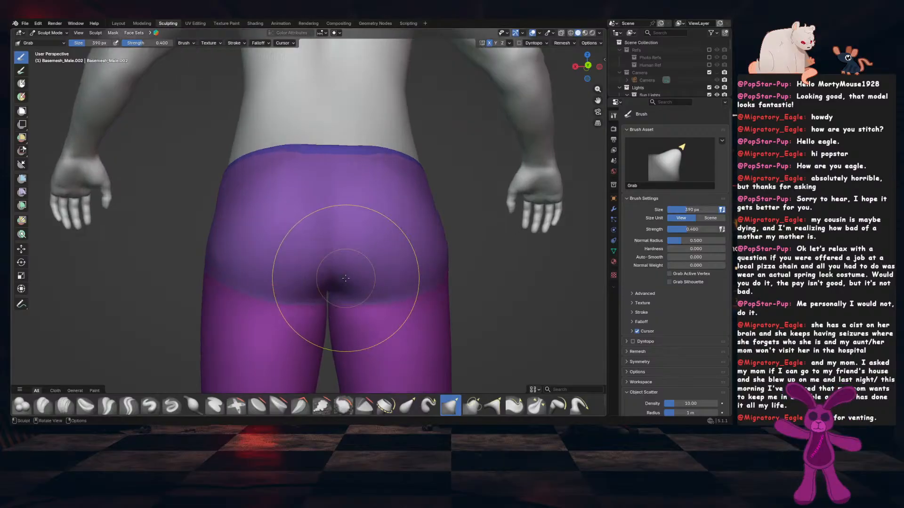
Switch to the Draw brush at 182 px and build up the center crease of the seat
mouse_move(345, 277)
middle_mouse_down()
mouse_move(302, 276)
mouse_move(276, 264)
mouse_move(286, 277)
middle_mouse_up()
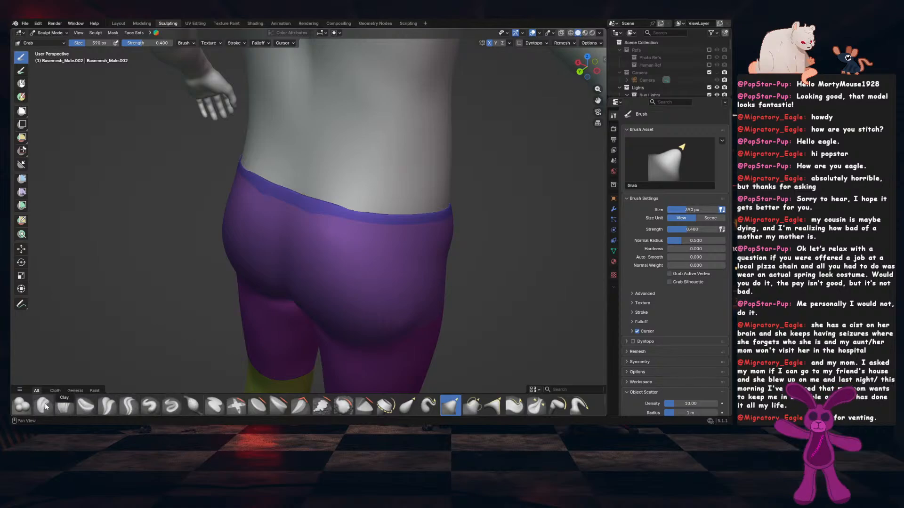
left_click(152, 406)
middle_click_drag(212, 322, 329, 240)
key("f")
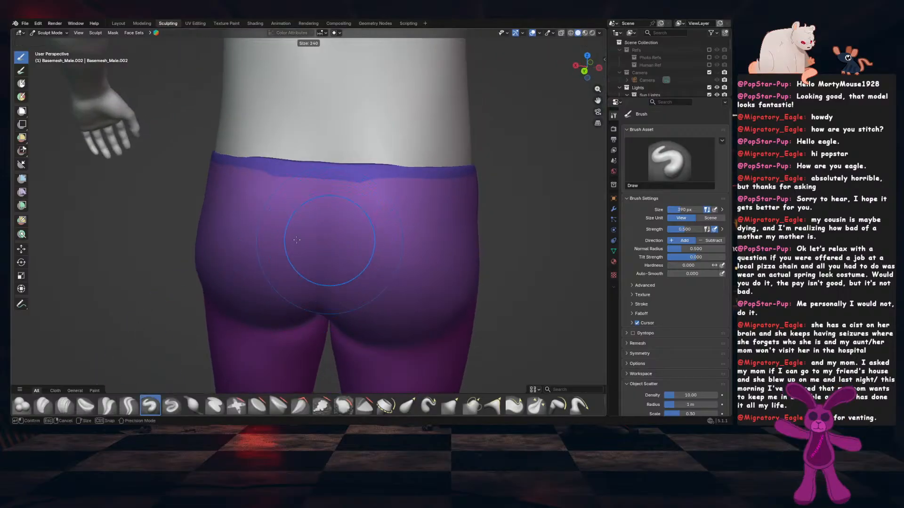
left_click(291, 241)
left_click_drag(315, 238, 320, 254)
mouse_move(320, 257)
middle_mouse_down()
mouse_move(268, 263)
mouse_move(277, 254)
middle_mouse_up()
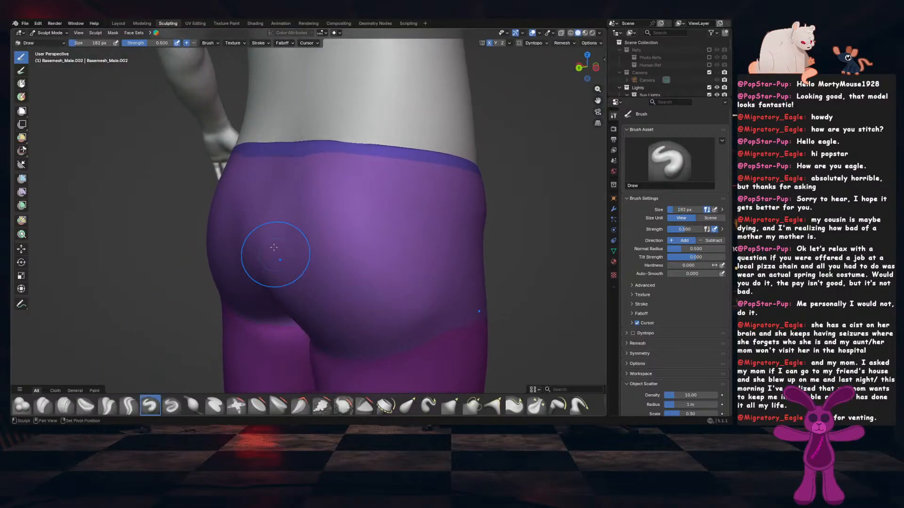
Add more volume across the middle and upper seat with Draw strokes, undoing the last stroke beside the thigh
middle_click_drag(207, 261, 342, 223)
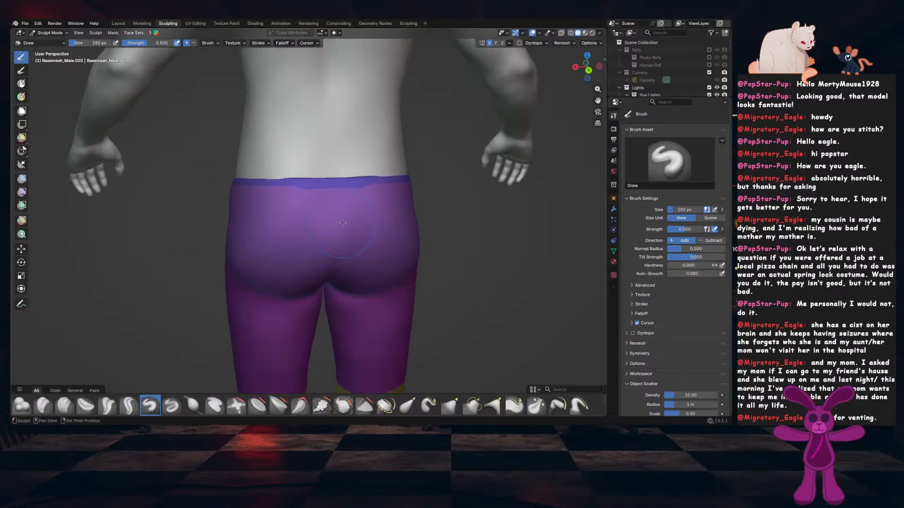
left_click_drag(321, 229, 323, 260)
middle_click_drag(327, 238, 324, 265)
left_click_drag(275, 215, 273, 217)
left_click_drag(274, 217, 307, 247)
mouse_move(307, 247)
middle_mouse_down()
mouse_move(374, 230)
mouse_move(363, 200)
middle_mouse_up()
left_click_drag(316, 262, 301, 288)
key("ctrl+z")
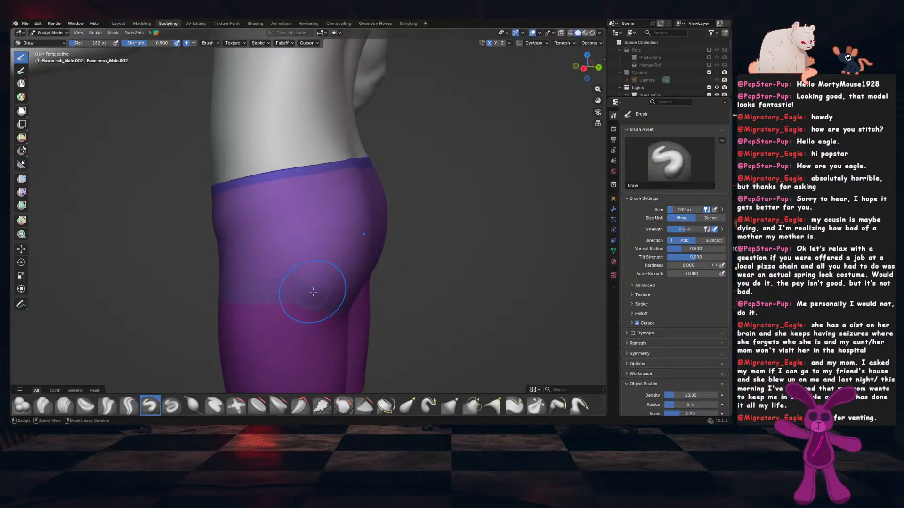
Reduce the Draw brush to 108 px and sculpt a diagonal stroke along the outer side of the lower pant legs
mouse_move(325, 277)
middle_mouse_down()
mouse_move(177, 264)
mouse_move(245, 269)
middle_mouse_up()
mouse_move(280, 304)
middle_mouse_down("shift")
mouse_move(294, 232)
mouse_move(437, 250)
mouse_move(419, 254)
middle_mouse_up("shift")
scroll(295, 231, "down", 5)
scroll(419, 254, "up", 3)
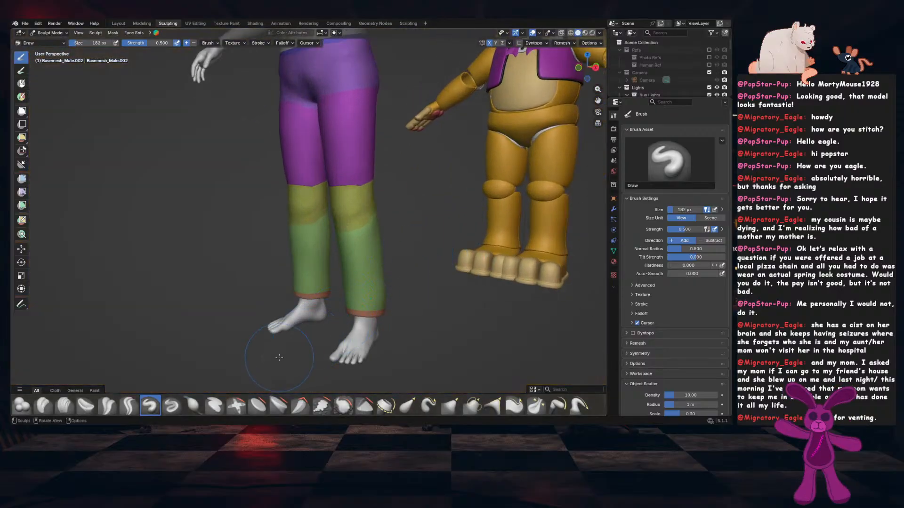
scroll(391, 339, "up", 2)
scroll(393, 339, "up", 2)
mouse_move(393, 339)
middle_mouse_down()
mouse_move(329, 337)
mouse_move(323, 256)
mouse_move(335, 269)
middle_mouse_up()
key("f")
left_click(318, 257)
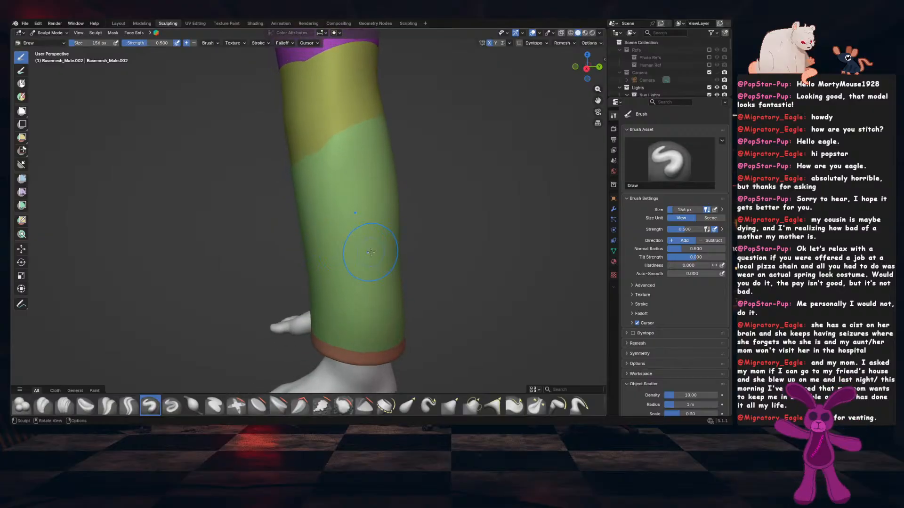
key("f")
left_click(365, 245)
middle_click_drag(366, 244, 407, 227)
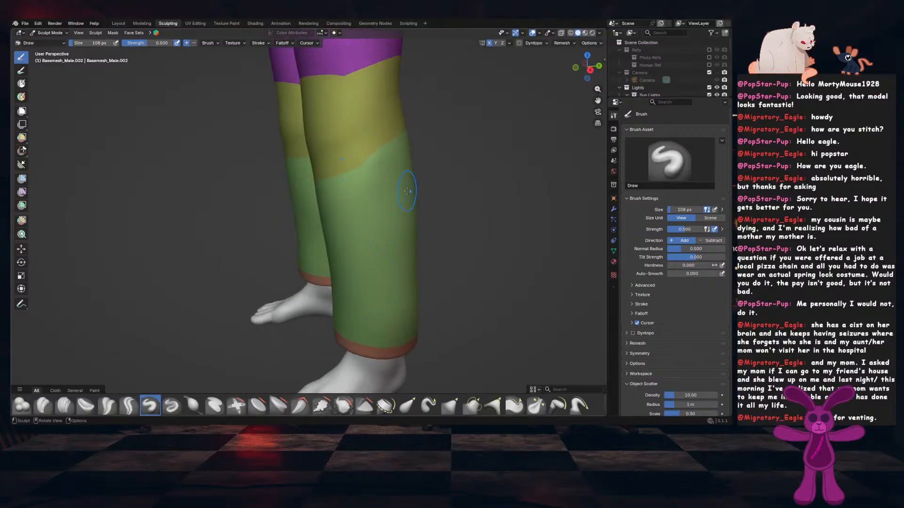
left_click_drag(404, 264, 343, 328)
Sculpt a Draw stroke down the front of the shins, check the thighs and crotch, and undo the last stroke
middle_click_drag(400, 218, 451, 217)
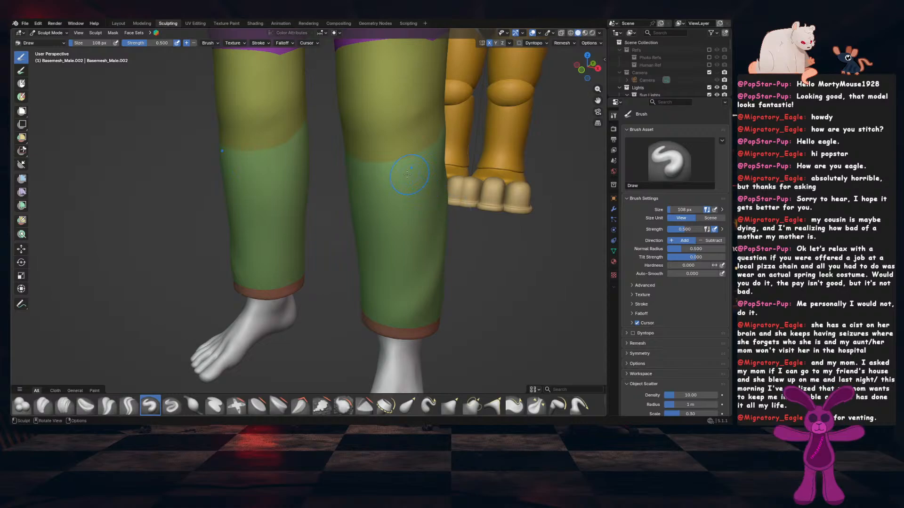
left_click_drag(402, 171, 390, 210)
mouse_move(427, 252)
middle_mouse_down()
mouse_move(265, 257)
mouse_move(266, 336)
middle_mouse_up()
middle_click_drag(308, 139, 338, 137)
middle_click_drag(338, 136, 340, 215, "shift")
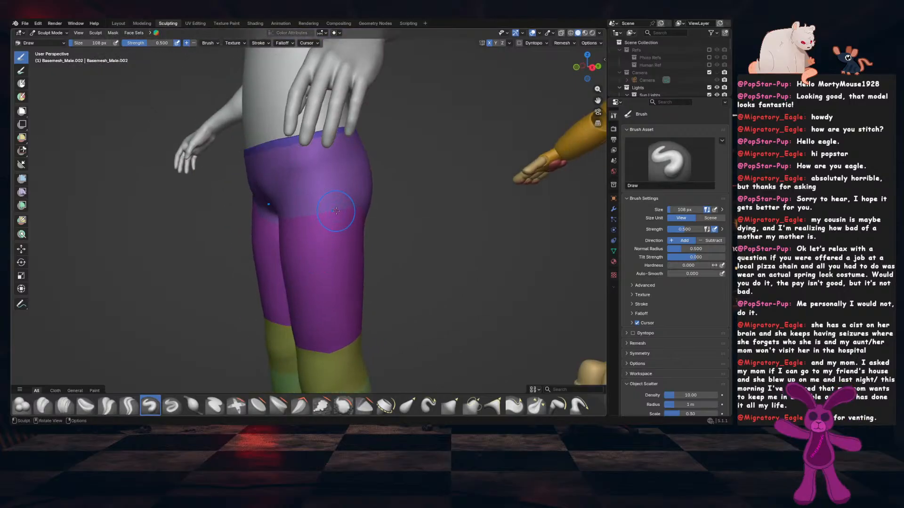
middle_click_drag(299, 315, 353, 308)
key("ctrl+z")
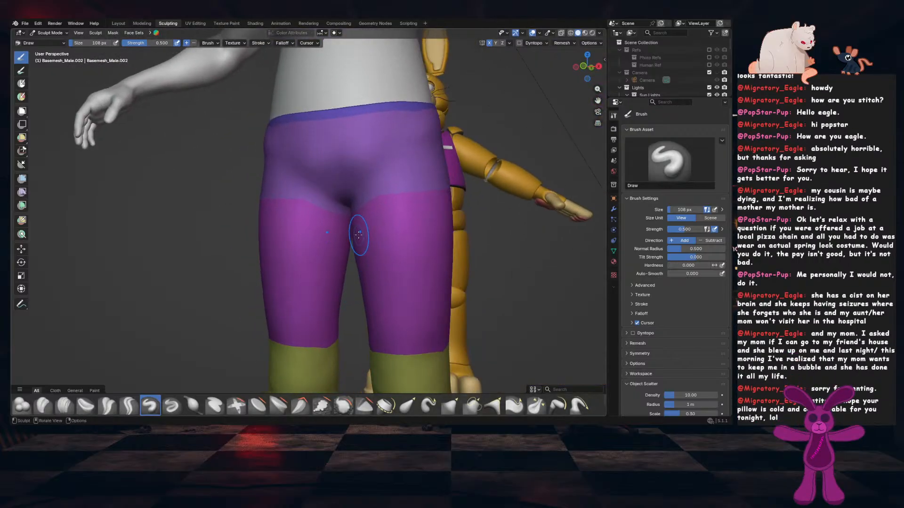
Examine the pants from the front, side and back to check the hips, seat and leg volume
middle_click_drag(359, 239, 366, 236)
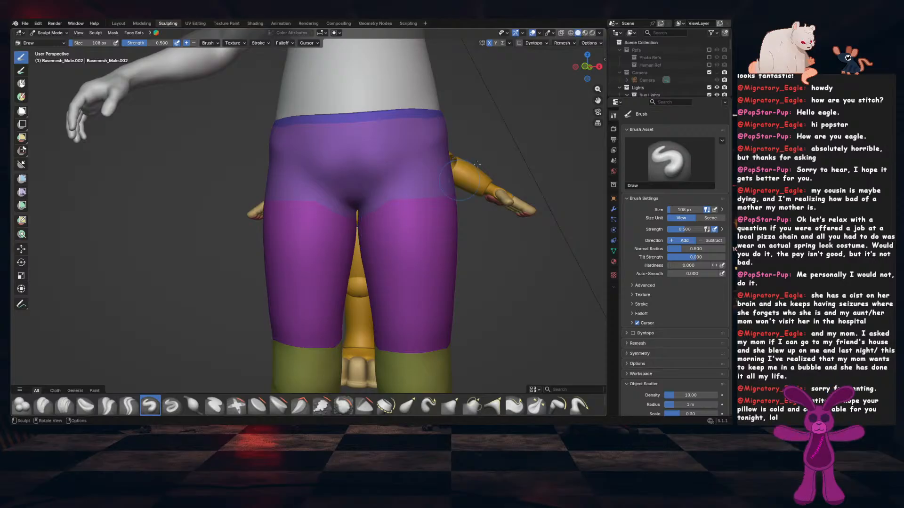
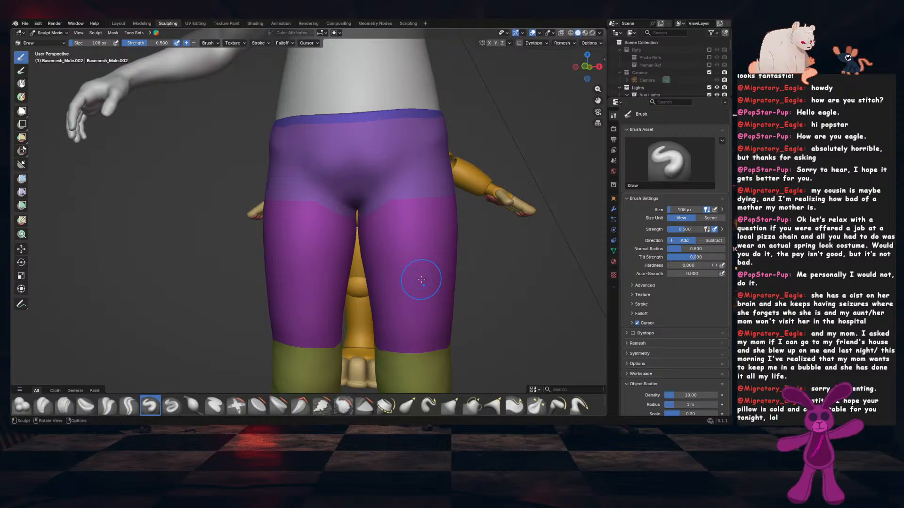
scroll(422, 281, "down", 3)
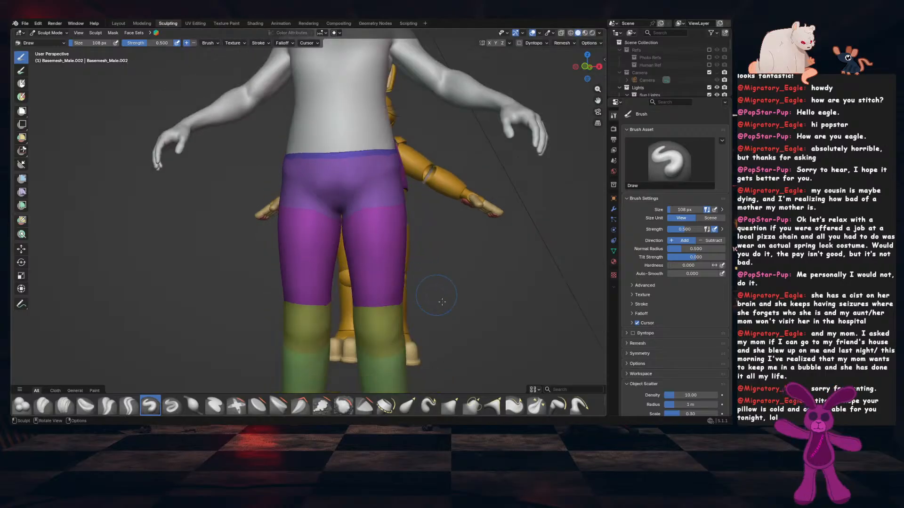
middle_click_drag(439, 295, 346, 298, "shift")
scroll(435, 273, "up", 2)
scroll(402, 290, "down", 4)
scroll(346, 298, "up", 4)
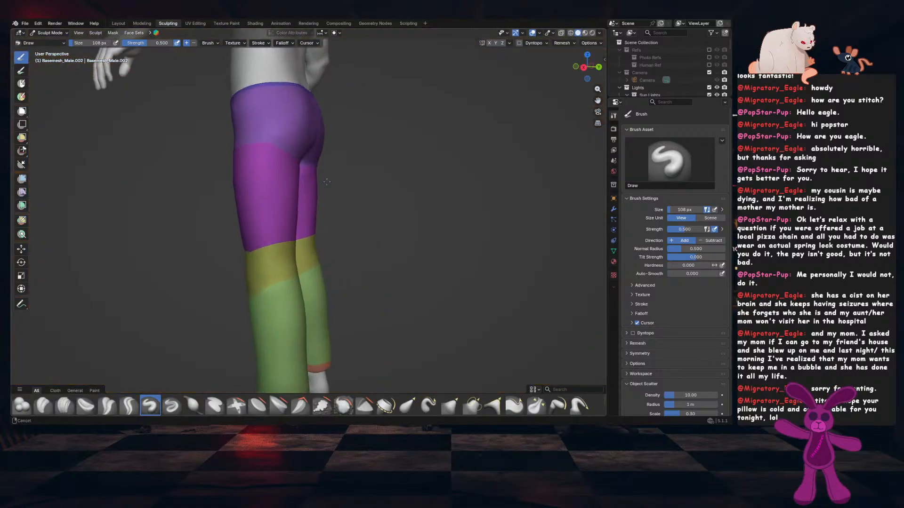
middle_click_drag(349, 226, 393, 248, "shift")
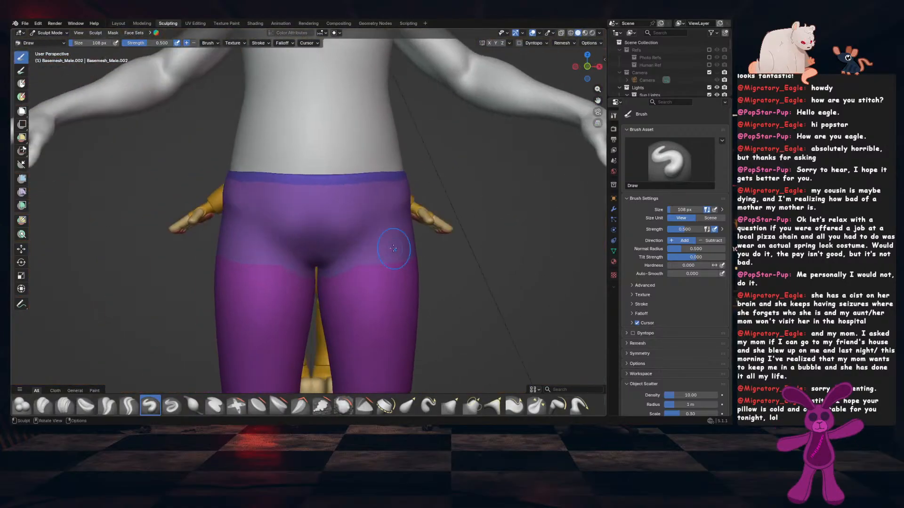
mouse_move(329, 238)
middle_mouse_down()
mouse_move(330, 250)
mouse_move(348, 254)
mouse_move(339, 244)
middle_mouse_up()
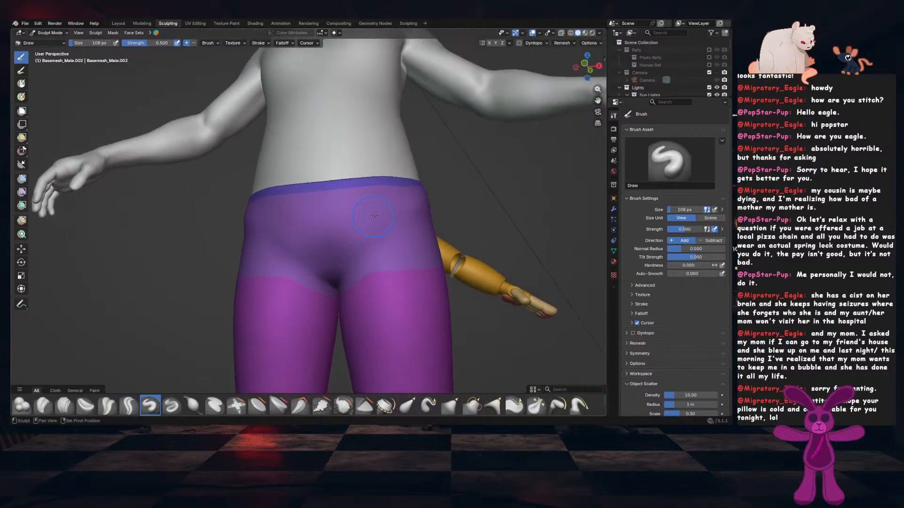
middle_click_drag(374, 216, 367, 285)
scroll(351, 266, "down", 6)
scroll(367, 284, "up", 5)
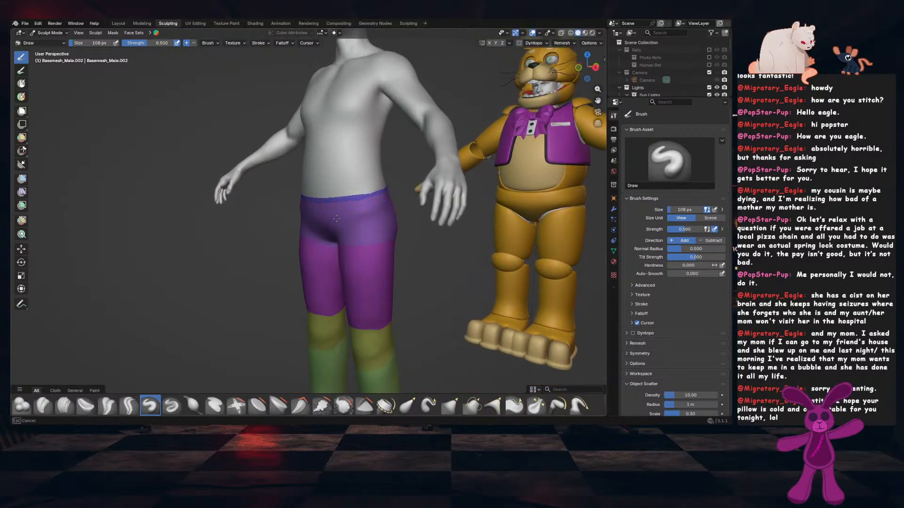
Switch to the Grab brush, check the pants from behind and at full-body distance, and save the file
key("g")
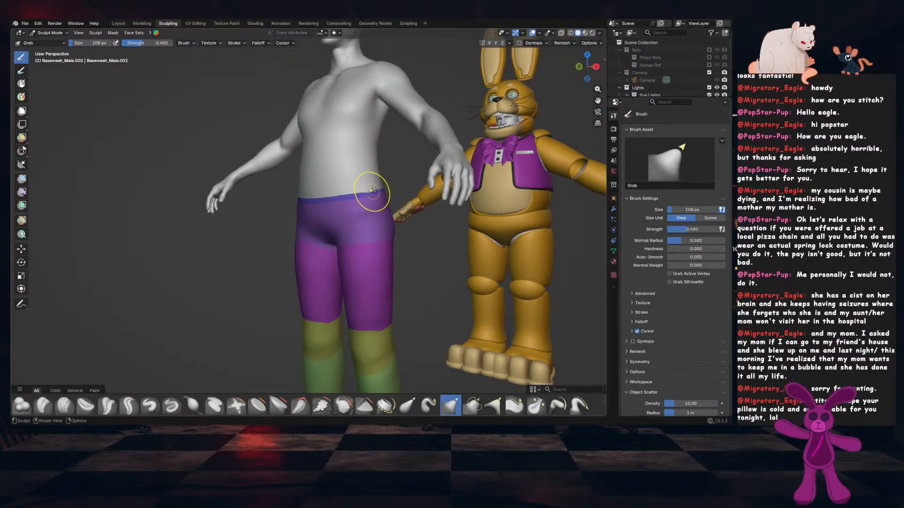
middle_click_drag(375, 191, 290, 229)
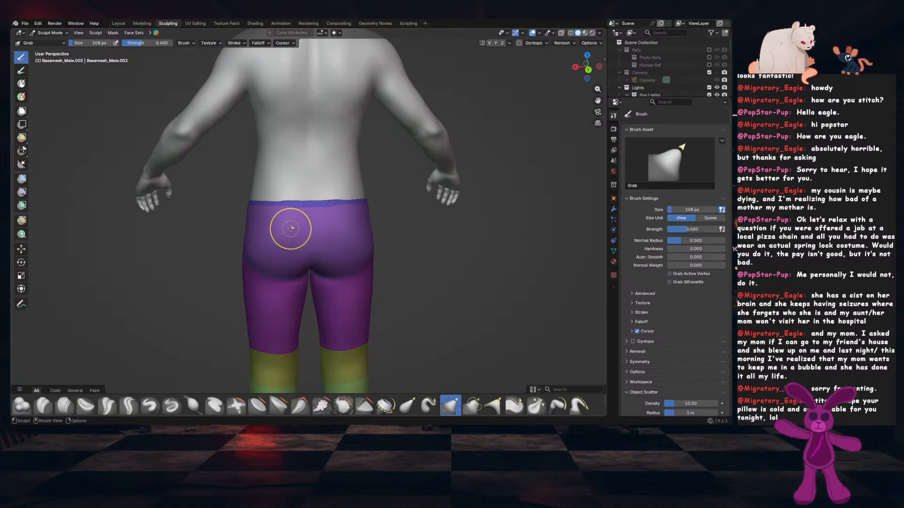
middle_click_drag(291, 228, 312, 208)
key("ctrl+s")
scroll(313, 208, "down", 4)
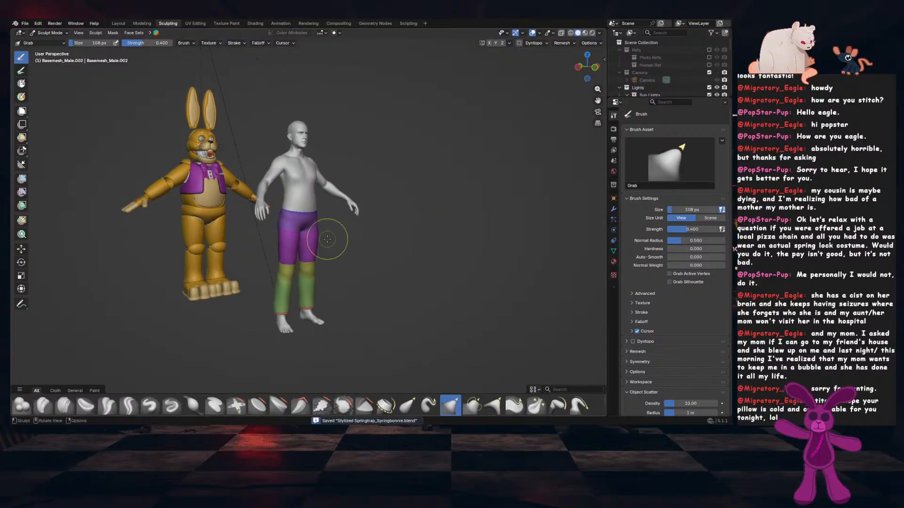
scroll(351, 264, "up", 5)
mouse_move(384, 312)
middle_mouse_down("shift")
mouse_move(395, 235)
mouse_move(389, 251)
mouse_move(209, 264)
mouse_move(360, 272)
mouse_move(331, 240)
mouse_move(297, 231)
middle_mouse_up("shift")
scroll(365, 248, "down", 2)
scroll(365, 248, "down", 2)
key("ctrl+s")
scroll(372, 287, "up", 4)
middle_click_drag(277, 263, 364, 253)
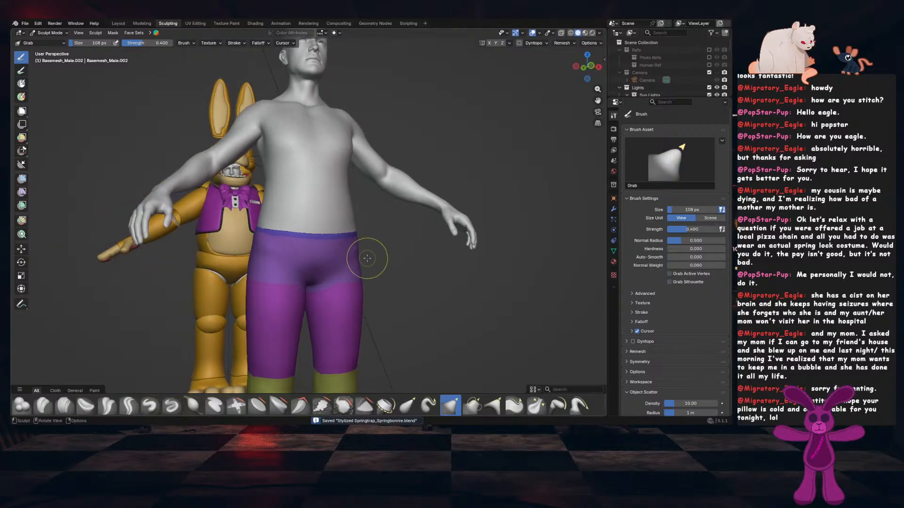
Enlarge the Grab brush to 198 px and pull the waistband upward in the front and right orthographic views
key("KP_1")
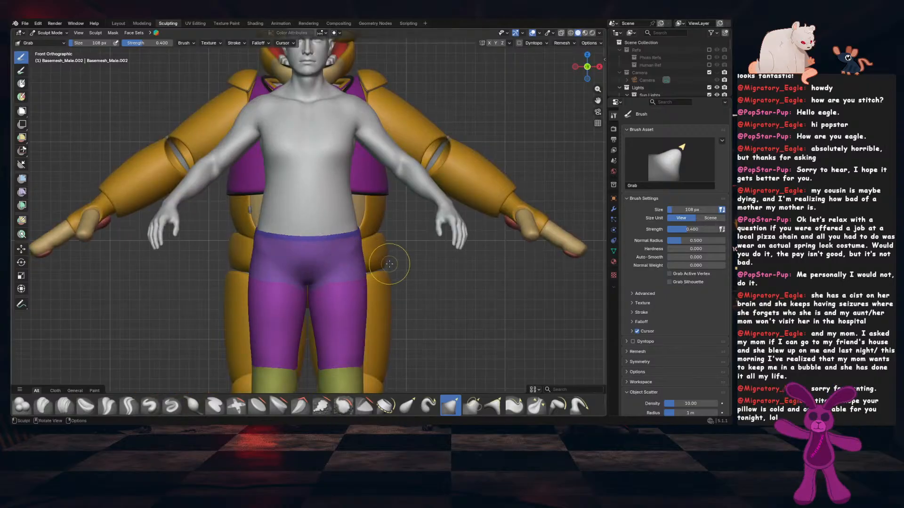
left_click_drag(315, 238, 355, 221)
key("f")
left_click(369, 235)
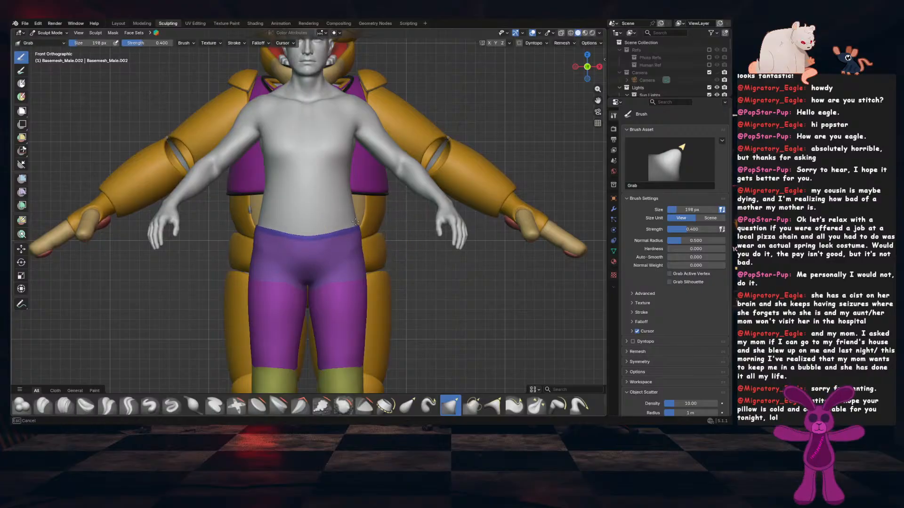
key("KP_3")
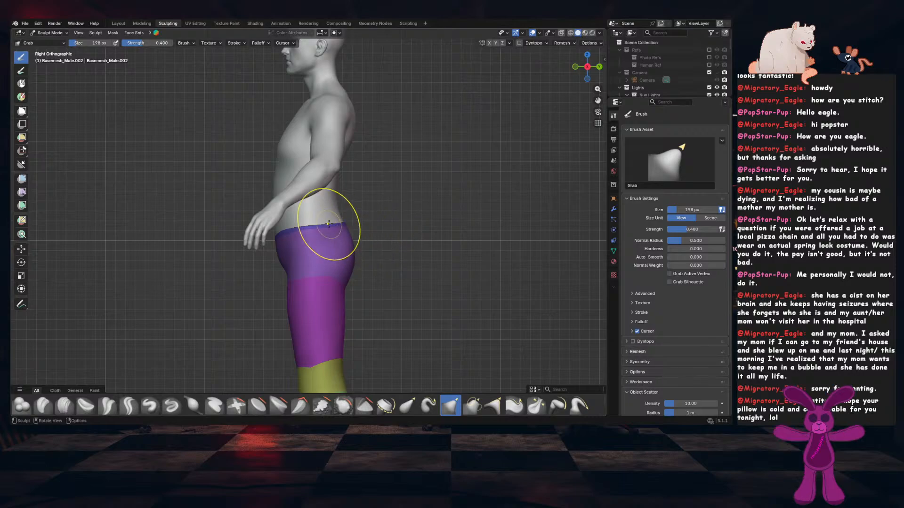
left_click_drag(328, 220, 329, 220)
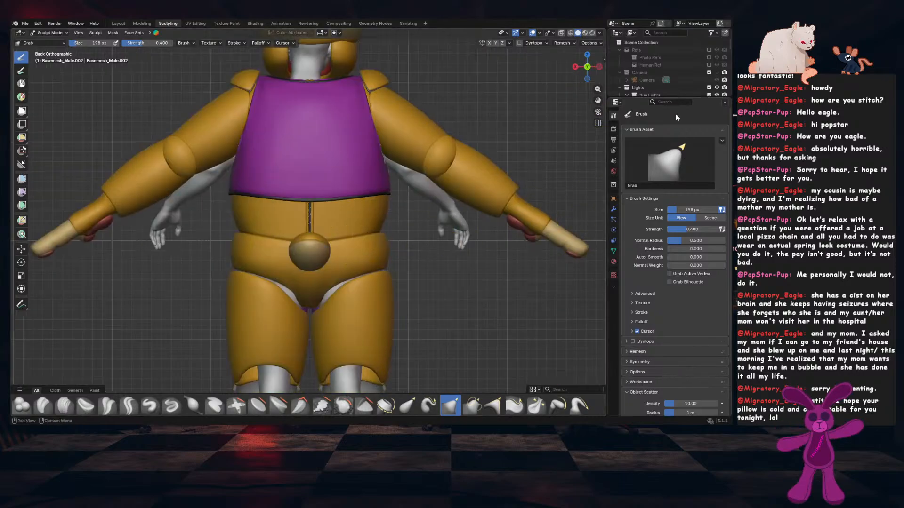
Hide the Character collection and the Basemesh_Male object under metarig so the pants are unobstructed from behind
scroll(680, 71, "down", 3)
left_click(717, 80)
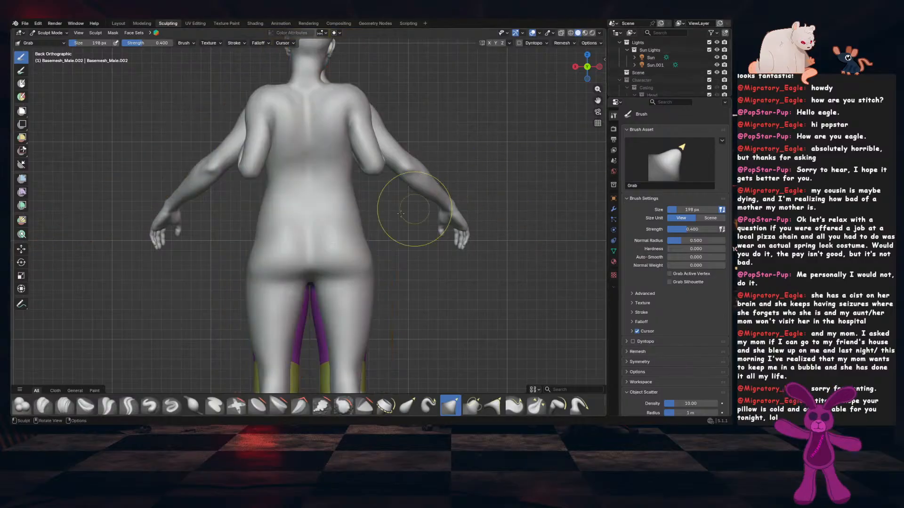
scroll(667, 72, "down", 6)
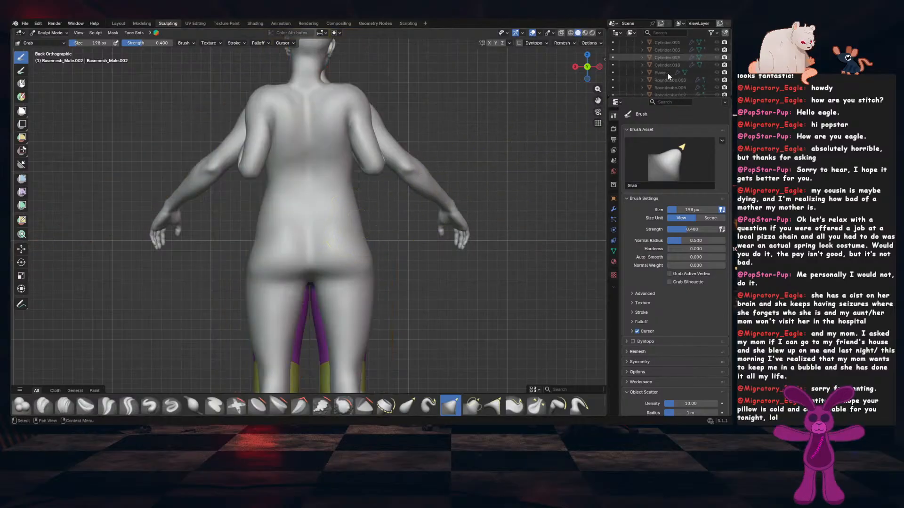
scroll(667, 73, "up", 6)
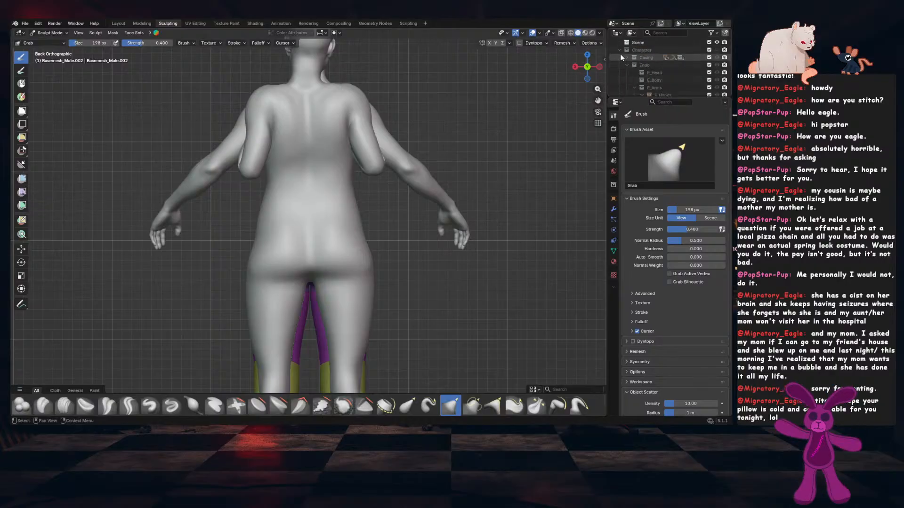
left_click(618, 50)
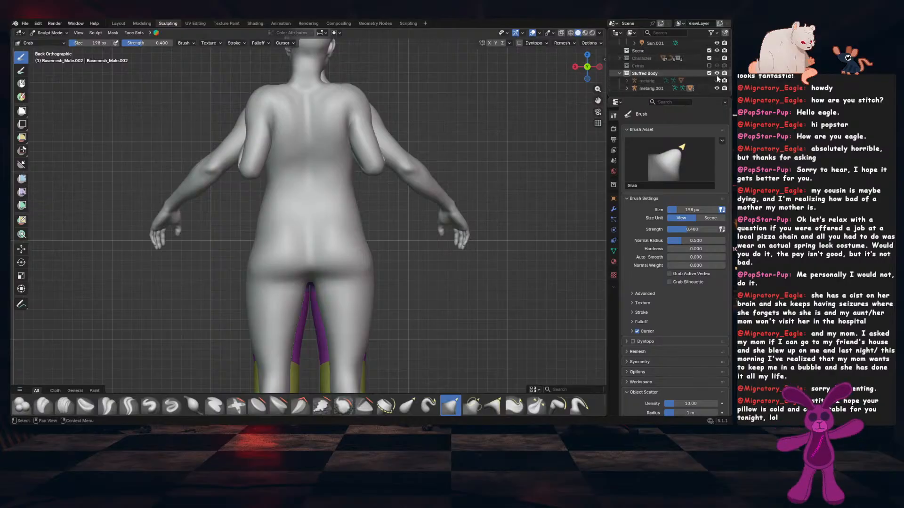
left_click(626, 81)
scroll(693, 86, "down", 2)
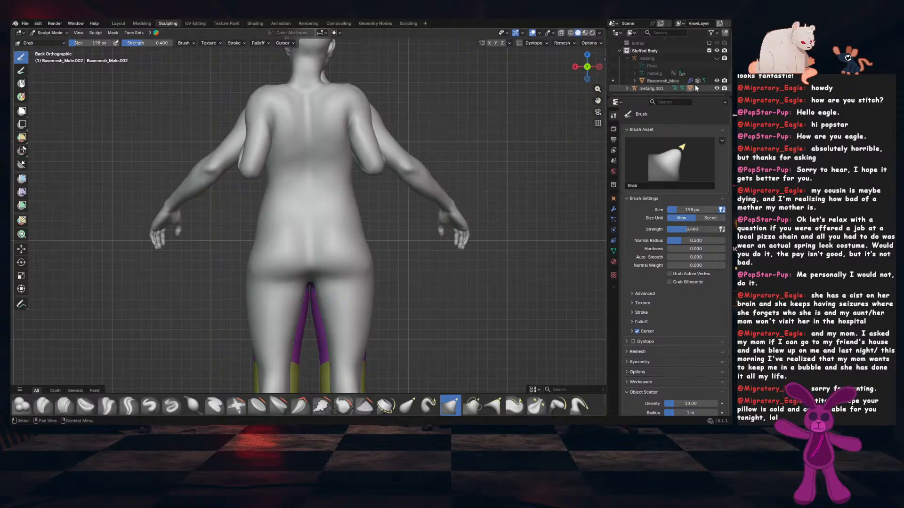
left_click(717, 81)
Reshape the back waistband with Grab strokes, pulling it outward where the body pokes through
scroll(322, 242, "up", 2)
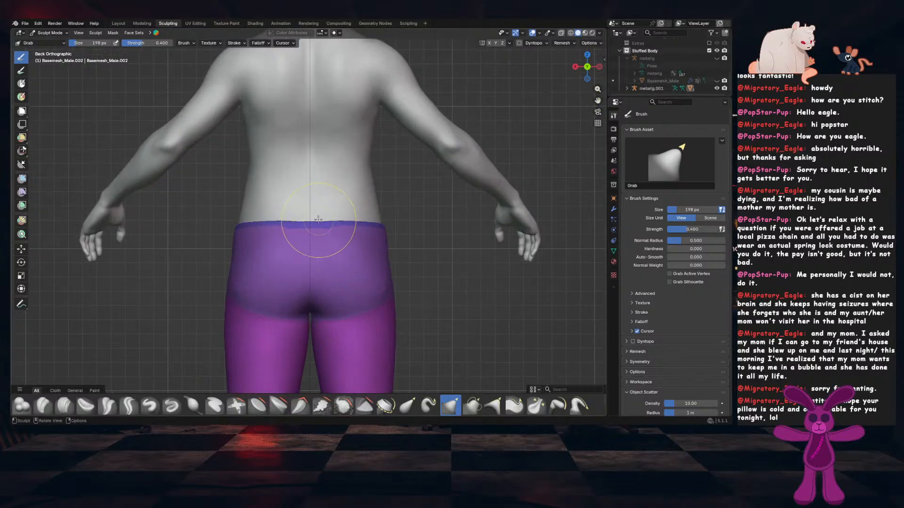
mouse_move(288, 220)
left_mouse_down()
mouse_move(277, 227)
mouse_move(302, 232)
mouse_move(258, 224)
left_mouse_up()
middle_click_drag(258, 224, 308, 259)
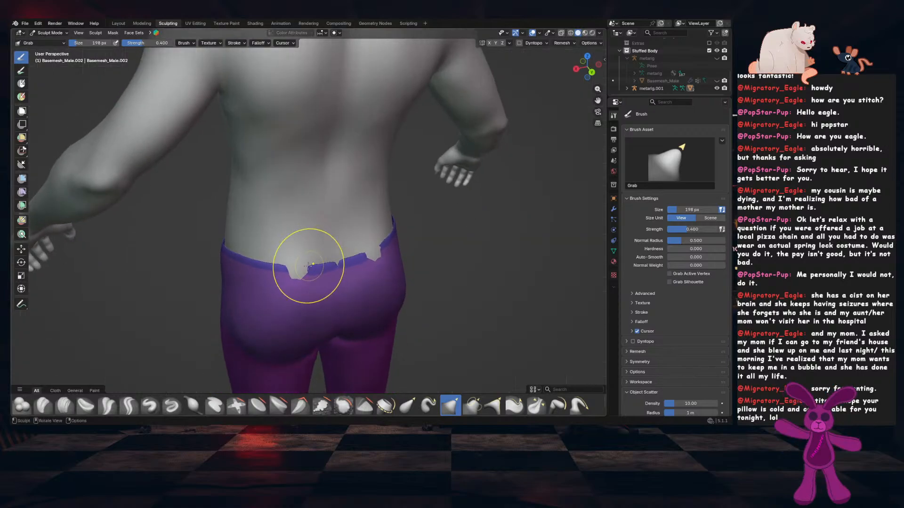
left_click_drag(308, 266, 299, 276)
middle_click_drag(298, 276, 327, 294)
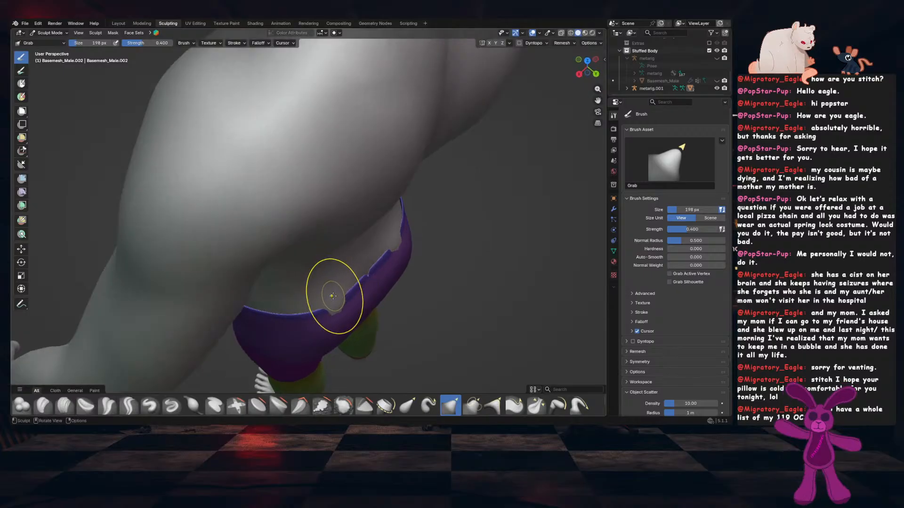
left_click_drag(338, 303, 341, 310)
middle_click_drag(373, 296, 357, 264)
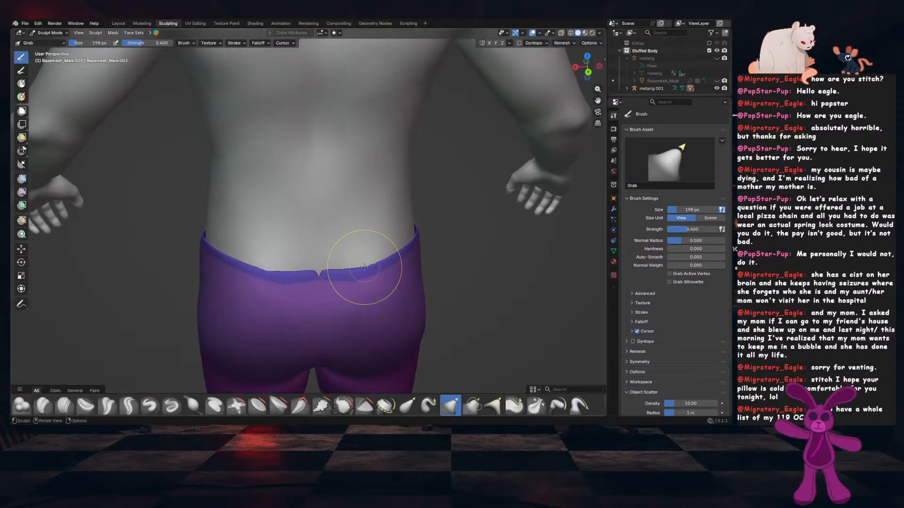
Grab the middle of the back waistband outward to close the notch over the lower back
scroll(367, 263, "up", 2)
left_click_drag(317, 284, 328, 286)
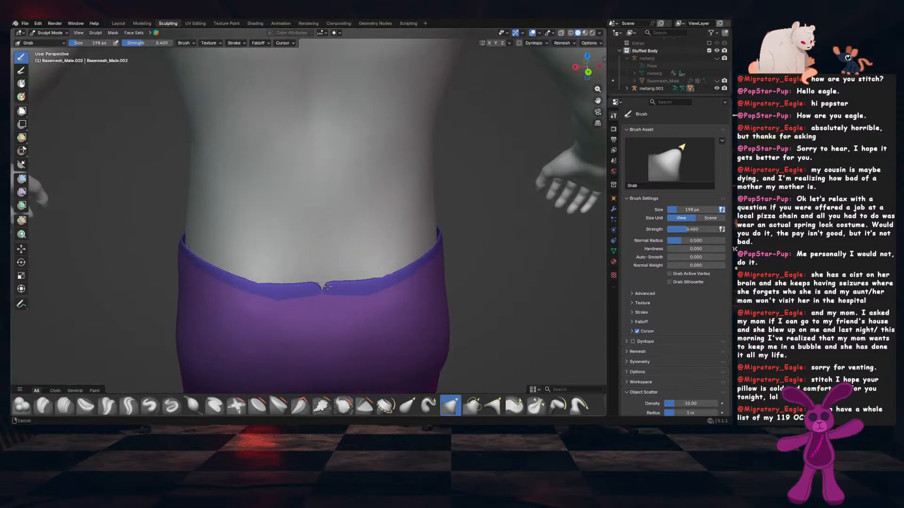
middle_click_drag(327, 287, 342, 264, "shift")
left_click_drag(328, 258, 331, 265)
middle_click_drag(332, 265, 412, 271)
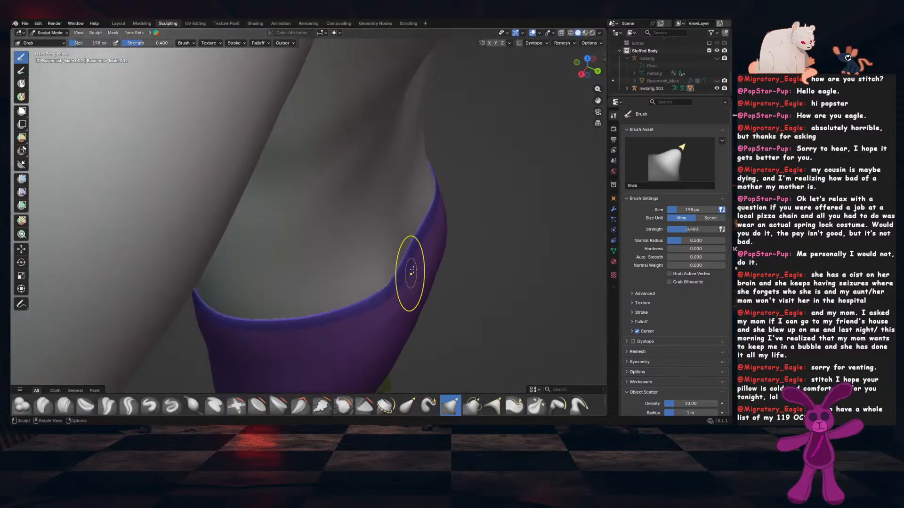
Adjust the curve of the back waistband toward both hips with Grab strokes from above
mouse_move(411, 271)
left_mouse_down()
mouse_move(397, 299)
mouse_move(380, 288)
mouse_move(383, 301)
left_mouse_up()
middle_click_drag(383, 301, 348, 312)
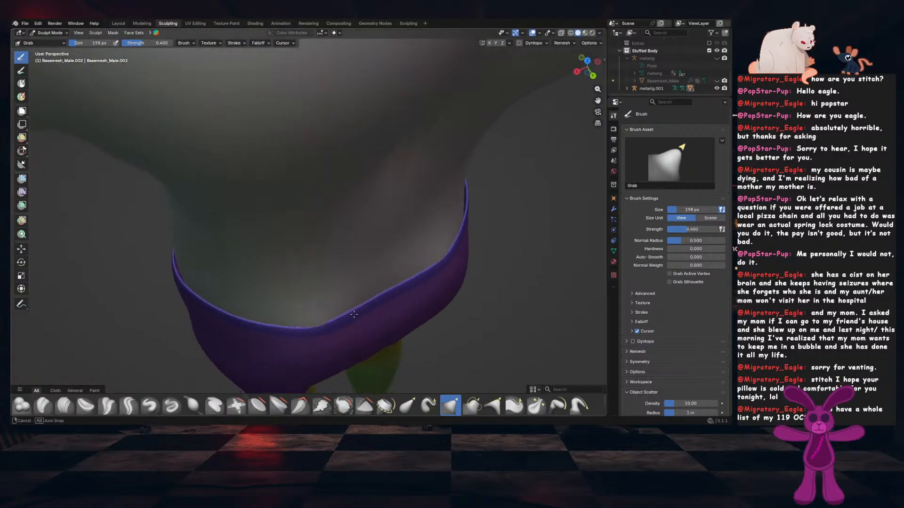
left_click_drag(264, 324, 220, 320)
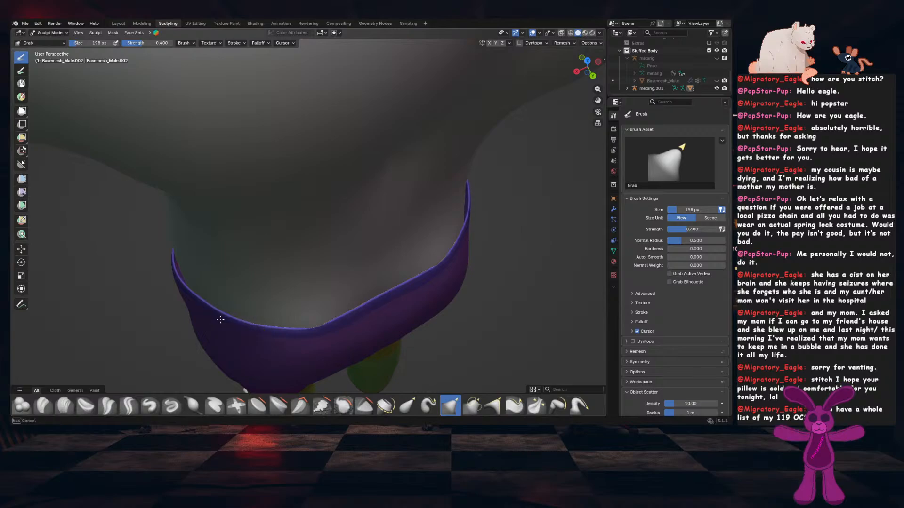
middle_click_drag(207, 306, 367, 293)
Nudge the waistband slightly inward at the hip from the front, and save the file
scroll(442, 238, "up", 1)
middle_click_drag(453, 240, 450, 237)
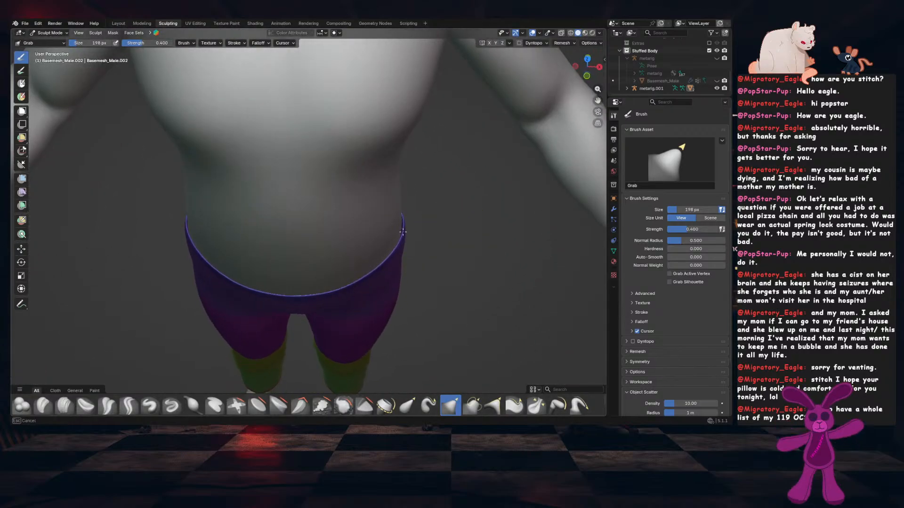
left_click_drag(398, 232, 397, 232)
scroll(397, 240, "down", 3)
middle_click_drag(405, 254, 352, 272)
key("ctrl+s")
scroll(351, 283, "down", 3)
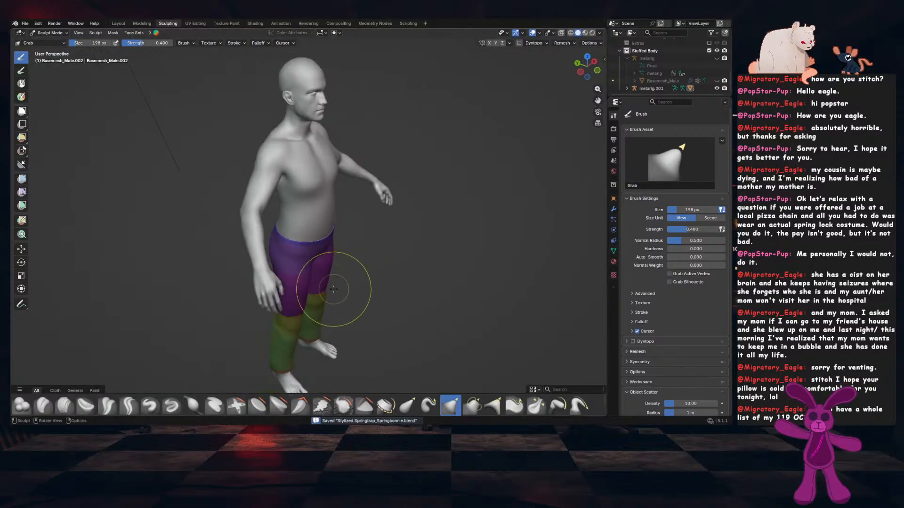
Nudge the centre of the back waistband slightly upward with the Grab brush
mouse_move(541, 278)
middle_mouse_down()
mouse_move(438, 267)
mouse_move(478, 257)
mouse_move(460, 257)
middle_mouse_up()
scroll(445, 264, "up", 4)
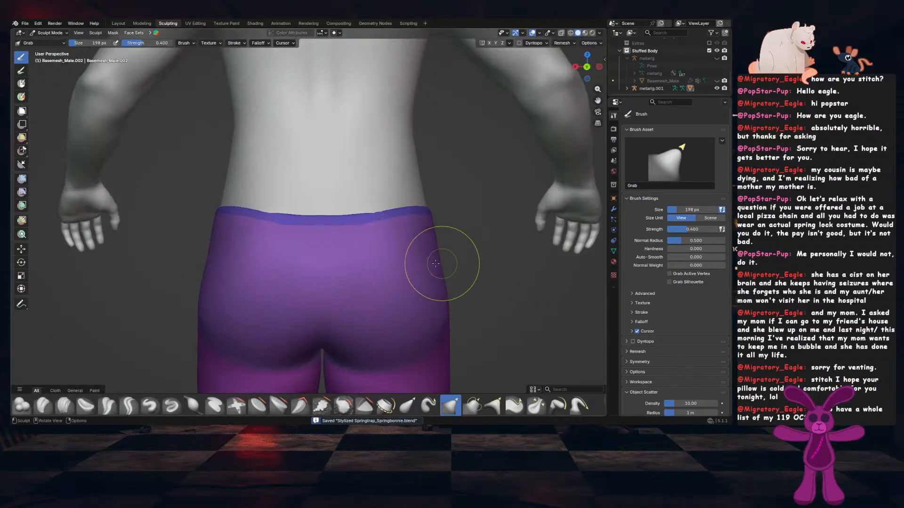
scroll(352, 246, "up", 1)
middle_click_drag(352, 245, 386, 257)
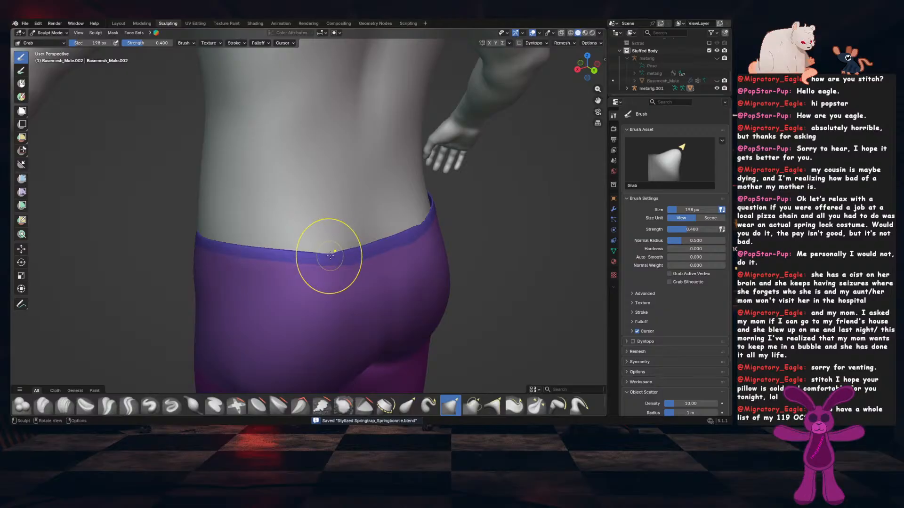
left_click_drag(329, 256, 330, 252)
Pull the inner upper thigh toward the crotch from behind with the Grab brush to narrow the gap between the legs
scroll(330, 255, "down", 6)
scroll(326, 201, "up", 2)
mouse_move(332, 282)
middle_mouse_down("shift")
mouse_move(326, 201)
mouse_move(311, 200)
mouse_move(288, 171)
middle_mouse_up("shift")
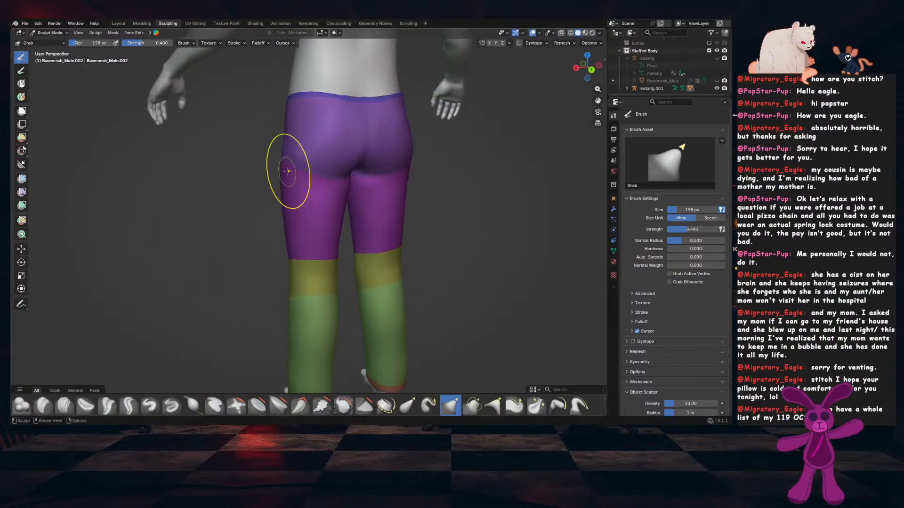
scroll(335, 201, "up", 1)
mouse_move(337, 202)
middle_mouse_down()
mouse_move(349, 184)
mouse_move(375, 181)
middle_mouse_up()
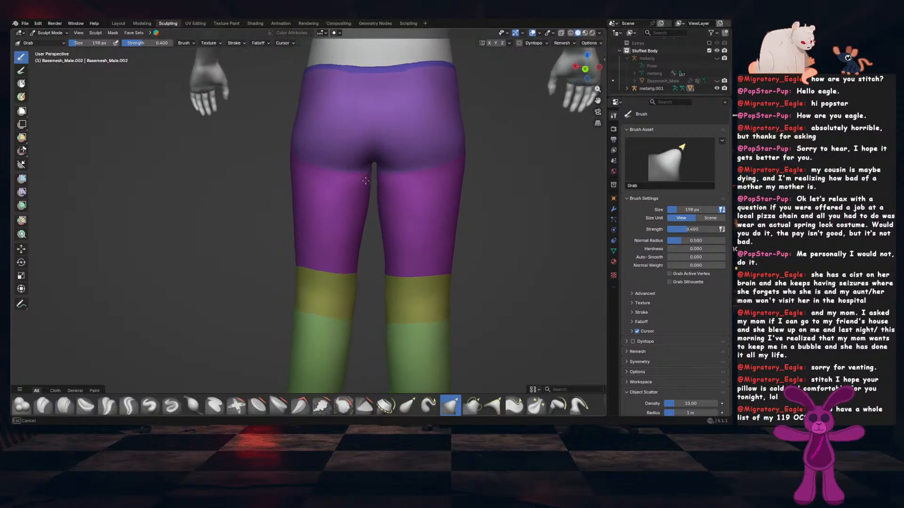
left_click_drag(368, 180, 373, 168)
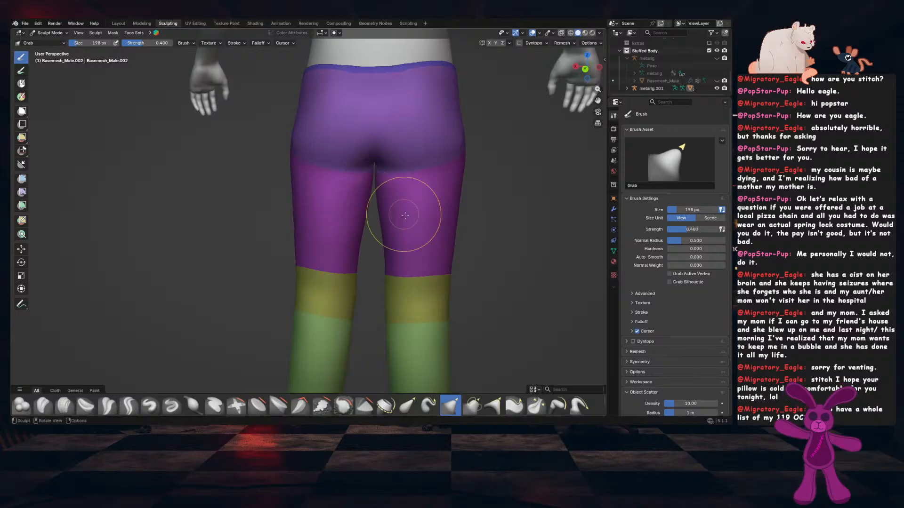
Reshape the inner and outer contours of the lower trouser legs from the front with a 300 px Grab brush
middle_click_drag(405, 216, 427, 242)
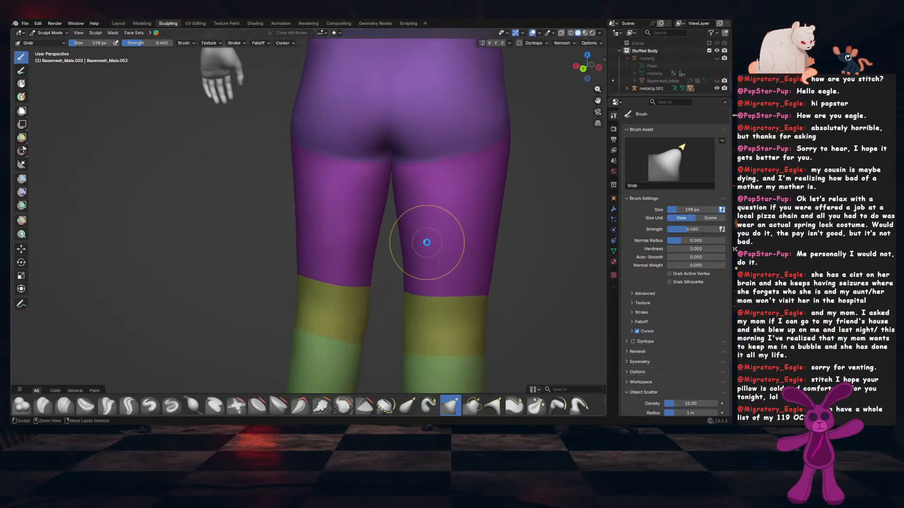
scroll(404, 332, "down", 1)
middle_click_drag(403, 333, 410, 215, "shift")
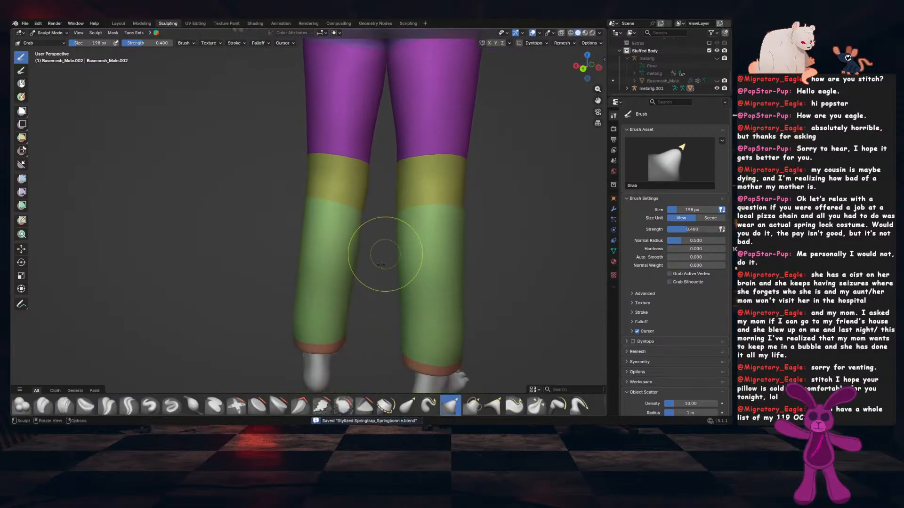
scroll(373, 297, "down", 2)
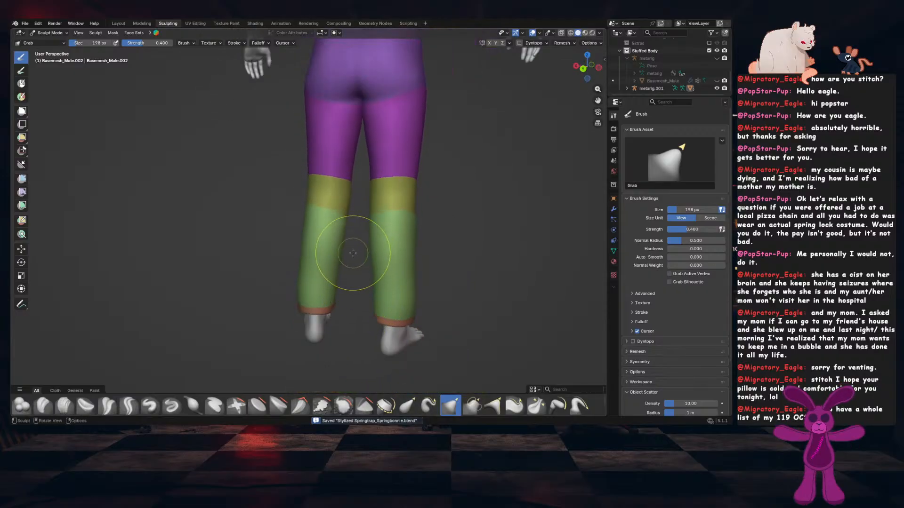
key("KP_1")
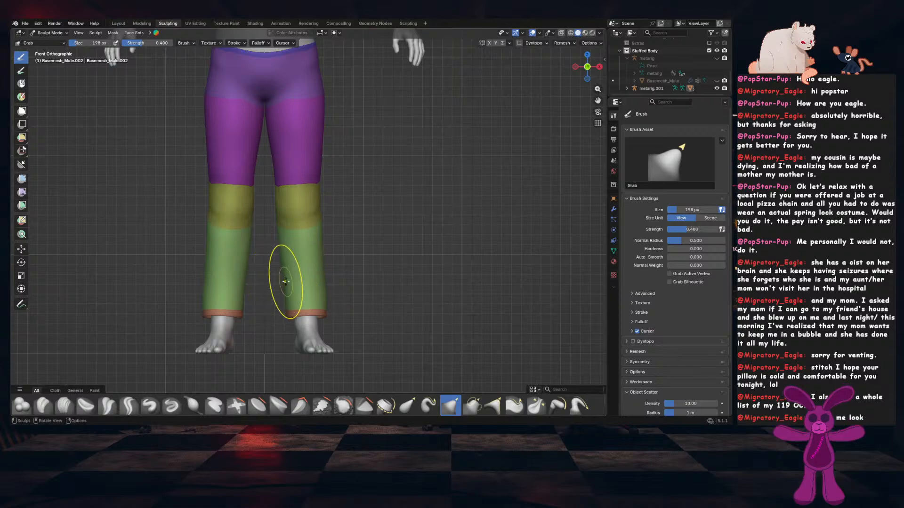
key("f")
left_click(295, 287)
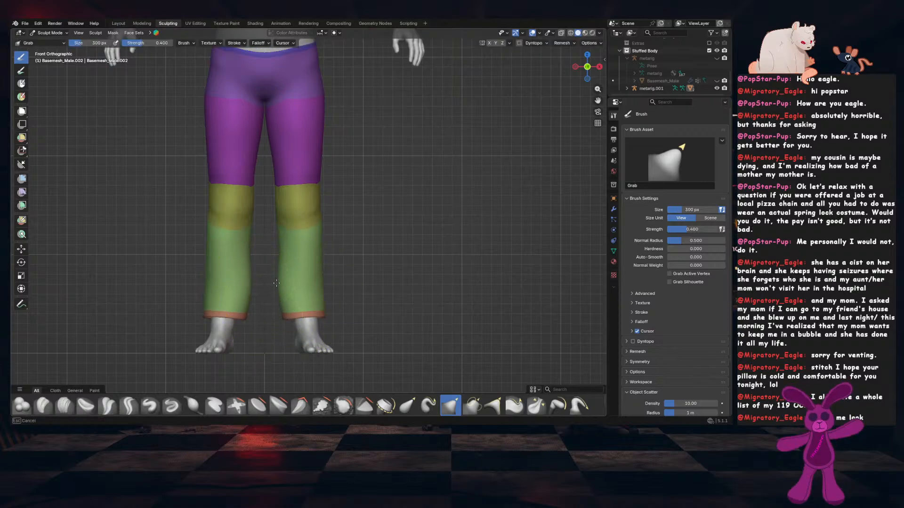
left_click_drag(286, 316, 279, 316)
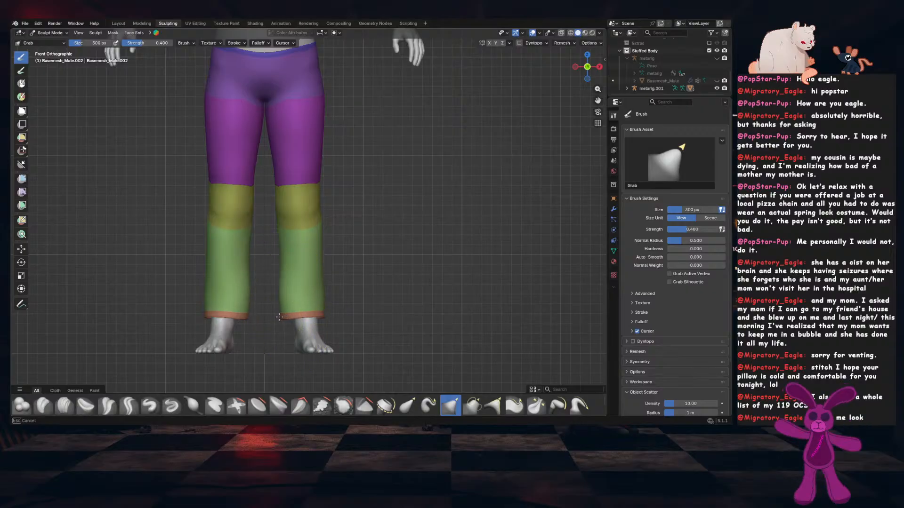
mouse_move(407, 286)
left_mouse_down()
mouse_move(332, 287)
mouse_move(333, 309)
mouse_move(318, 315)
left_mouse_up()
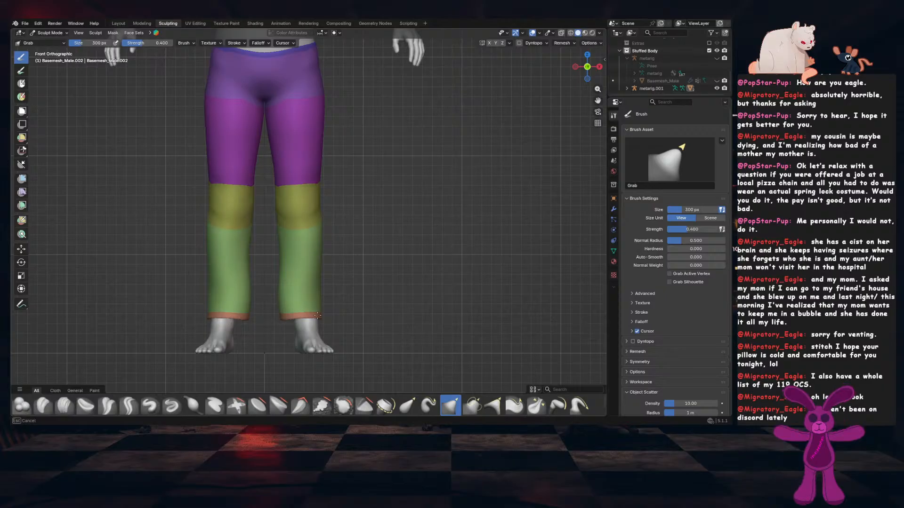
mouse_move(323, 243)
left_mouse_down()
mouse_move(275, 253)
mouse_move(276, 272)
left_mouse_up()
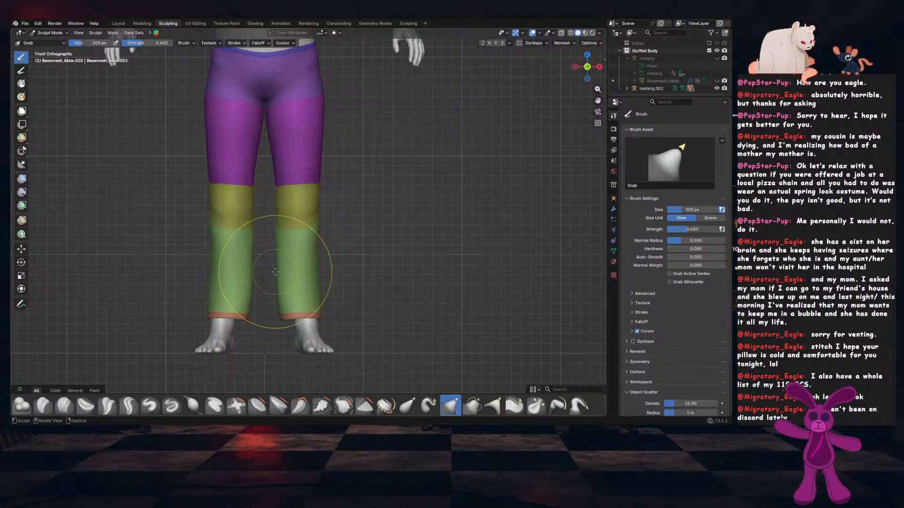
Refine the trouser hems around the ankles from the side and front with Grab strokes, and save the file
key("KP_3")
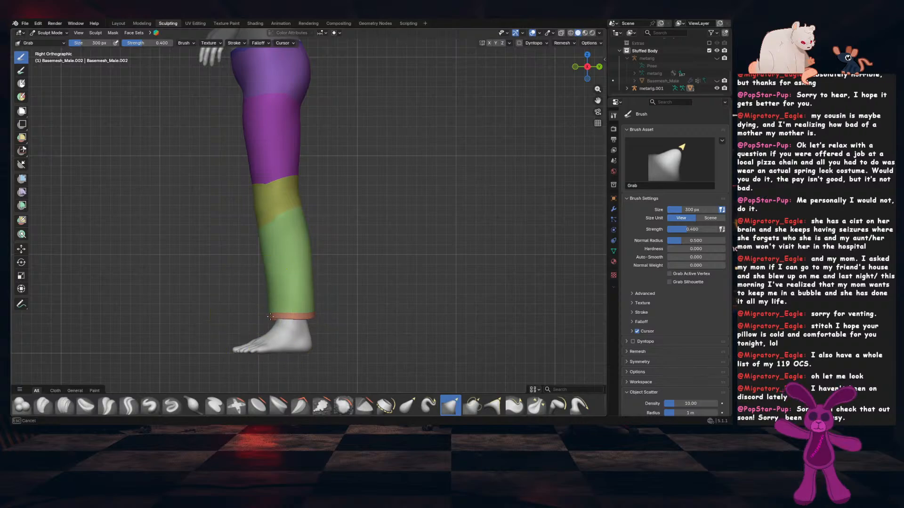
key("KP_1")
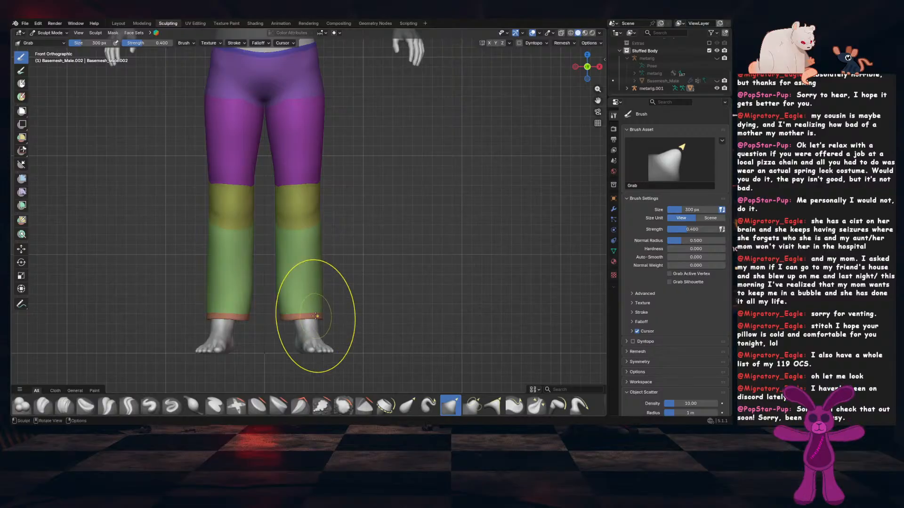
left_click_drag(305, 316, 310, 322)
middle_click_drag(352, 313, 306, 337)
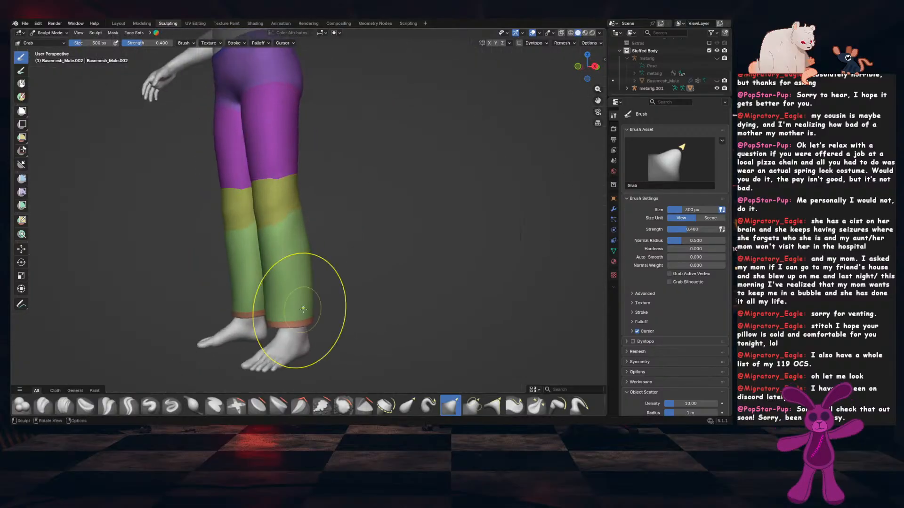
scroll(302, 357, "down", 5)
key("ctrl+s")
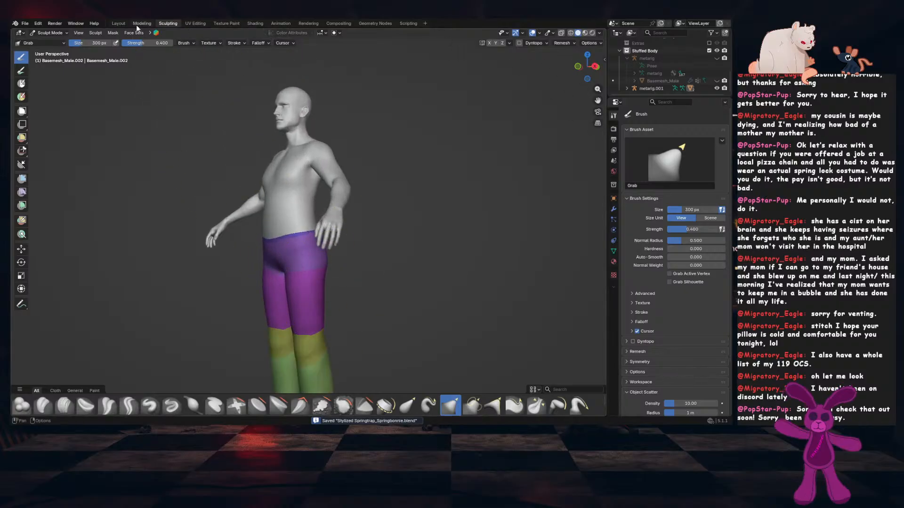
Switch to the Modeling workspace and open the pants mesh in Edit Mode
left_click(142, 23)
scroll(325, 250, "down", 3)
middle_click_drag(352, 207, 322, 222)
key("ctrl+a")
left_click(409, 184)
scroll(417, 264, "up", 5)
left_click(244, 182)
key("Tab")
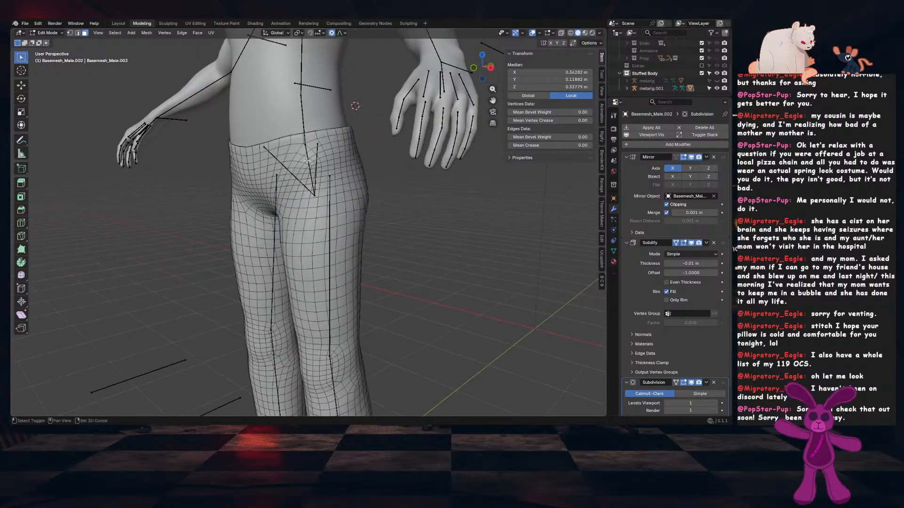
Flatten the pants' top waist edge loop by scaling it along Z with proportional editing off
middle_click_drag(306, 188, 310, 209)
left_click(353, 207, "alt")
key("s")
key("z")
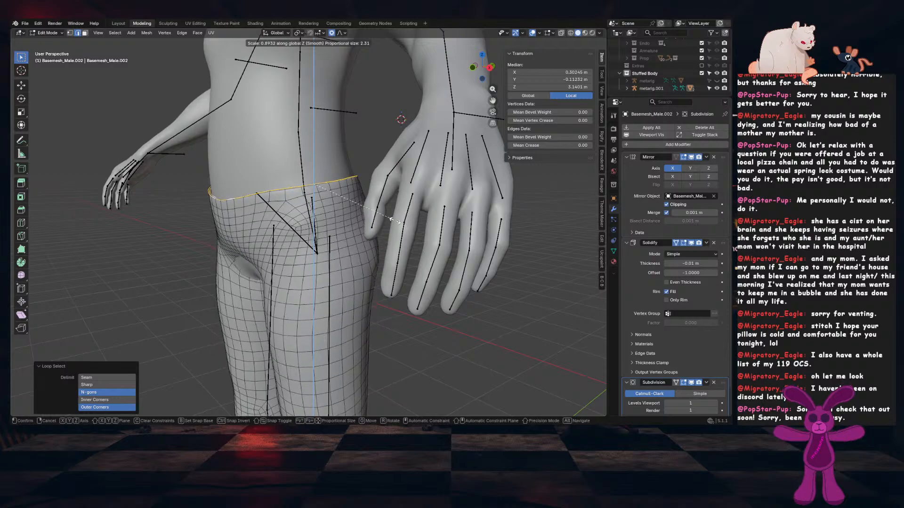
key("o")
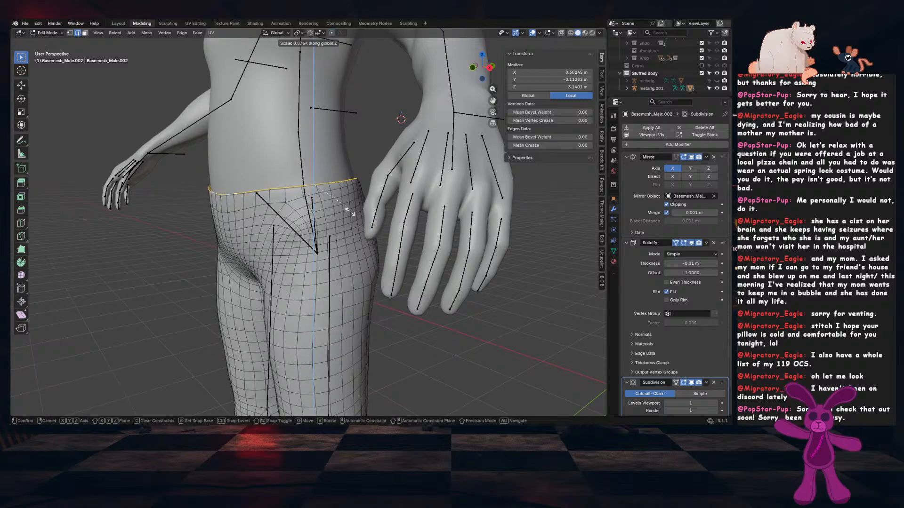
left_click(329, 206)
Rotate and reposition the waist edge loop in side view, save the file, and return to Object Mode
key("KP_3")
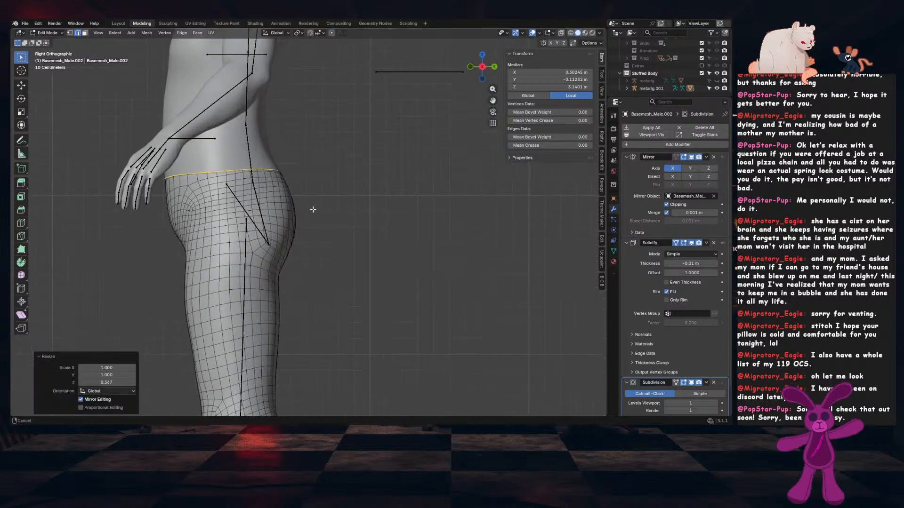
key("r")
middle_click_drag(313, 210, 367, 261, "shift")
left_click(406, 212)
key("g")
left_click(404, 211)
key("ctrl+s")
scroll(415, 229, "up", 1)
key("Tab")
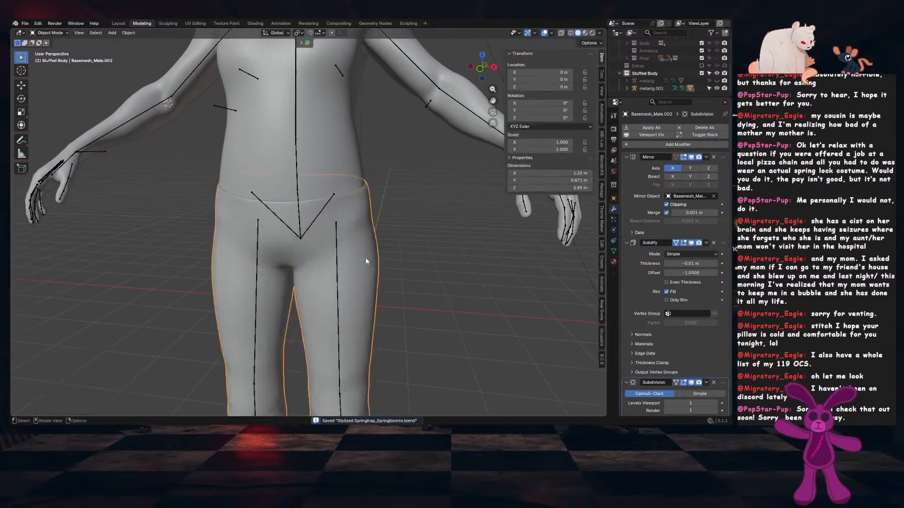
Snap the 3D cursor to between the feet, add a plane there, and narrow it along X to about 0.209
scroll(404, 223, "down", 4)
key("shift+s")
left_click(406, 229)
mouse_move(405, 228)
middle_mouse_down()
mouse_move(391, 236)
mouse_move(395, 255)
mouse_move(393, 227)
middle_mouse_up()
key("shift+a")
mouse_move(386, 238)
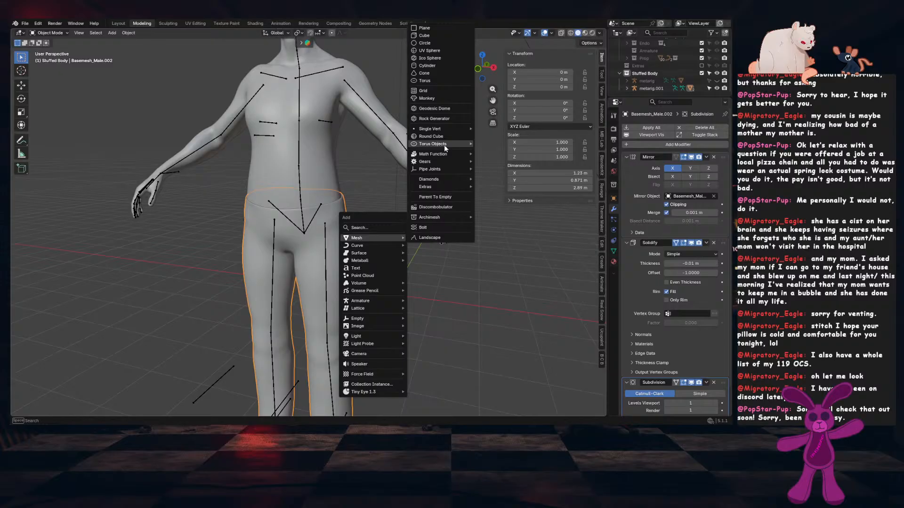
left_click(438, 30)
scroll(447, 316, "down", 3)
key("s")
key("x")
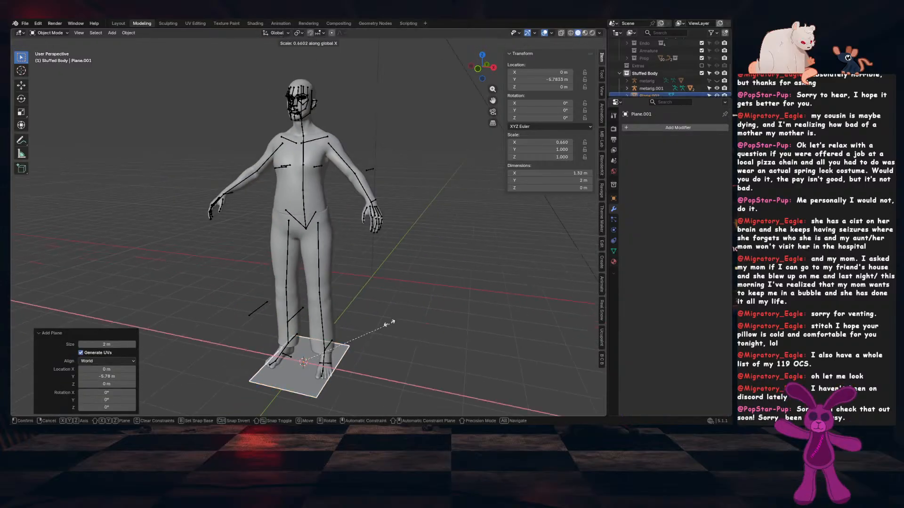
left_click(331, 350)
Raise the plane about 2.7 m to hip height and rotate it 90° around X so it stands upright
middle_click_drag(388, 353, 347, 346)
key("g")
key("z")
left_click(333, 210)
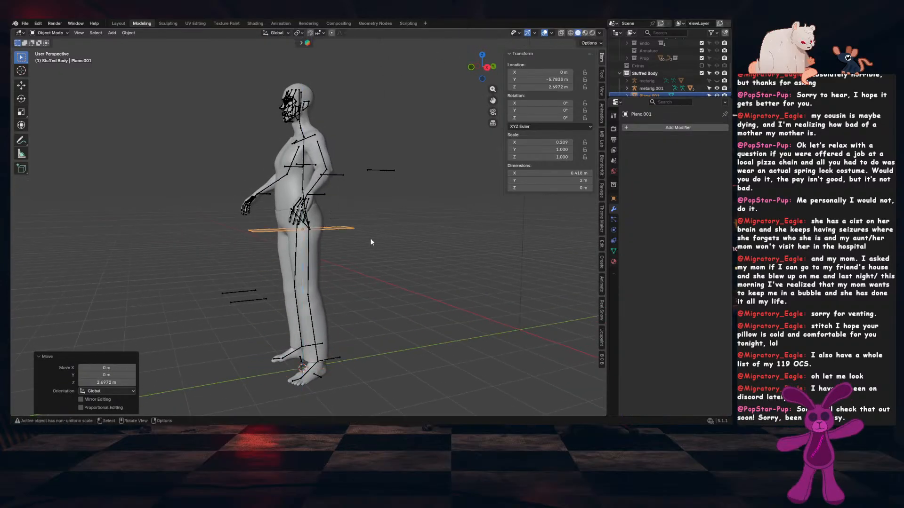
scroll(371, 242, "up", 4)
type("rx")
type("90")
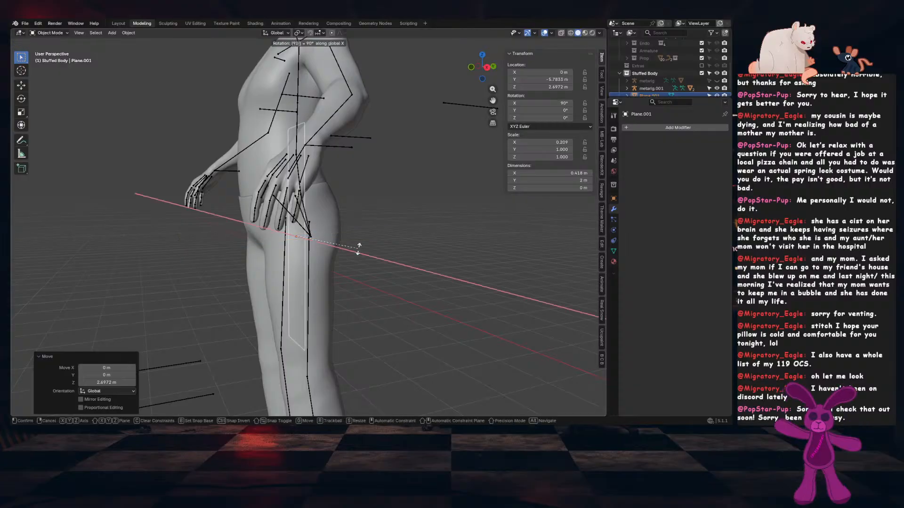
key("Return")
Move the upright plane along Y to in front of the body and sideways along X to about 0.616 m
key("g")
key("y")
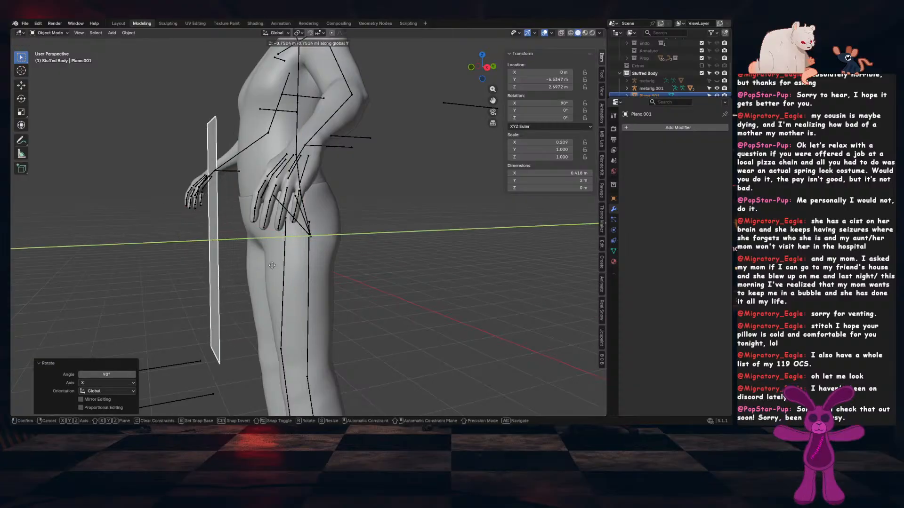
left_click(273, 255)
middle_click_drag(273, 255, 320, 268)
key("g")
key("x")
left_click(374, 271)
Copy the modifiers from the pants to the plane, and apply the plane's scale
left_click(272, 238, "shift")
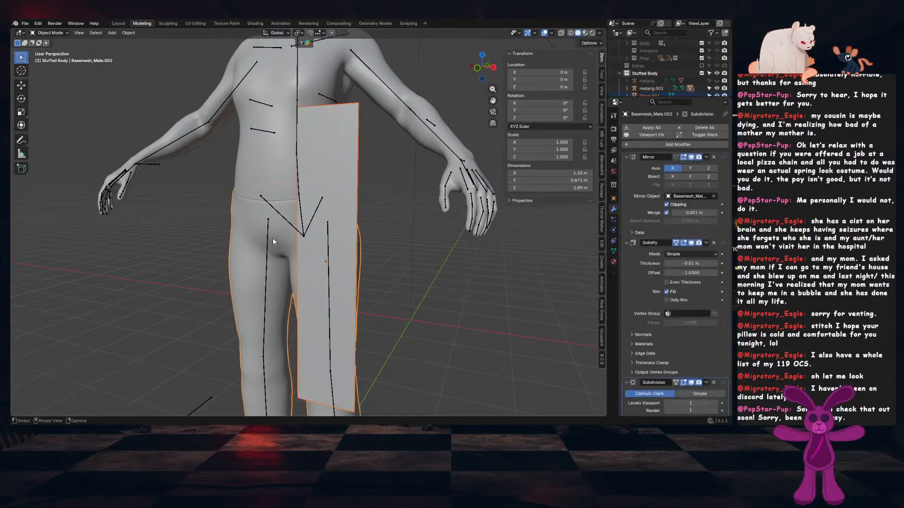
key("ctrl+l")
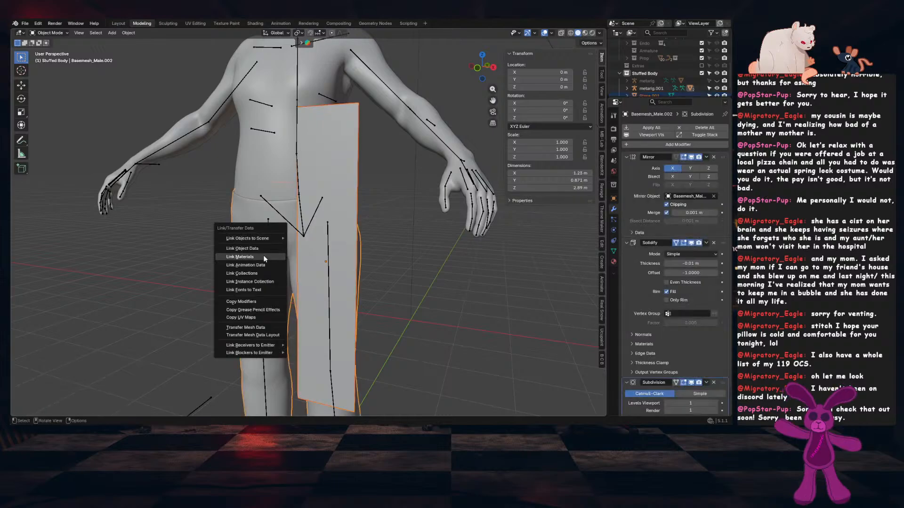
left_click(258, 301)
left_click(346, 189)
key("ctrl+a")
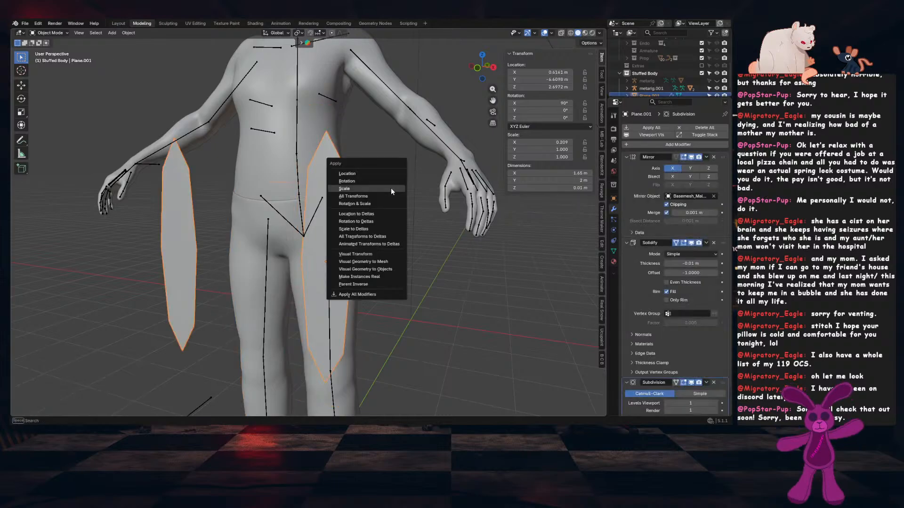
left_click(390, 187)
Add three horizontal loop cuts to the plane: one at its middle and one centred in each half
key("Tab")
key("ctrl+r")
left_click(346, 254)
right_click(346, 254)
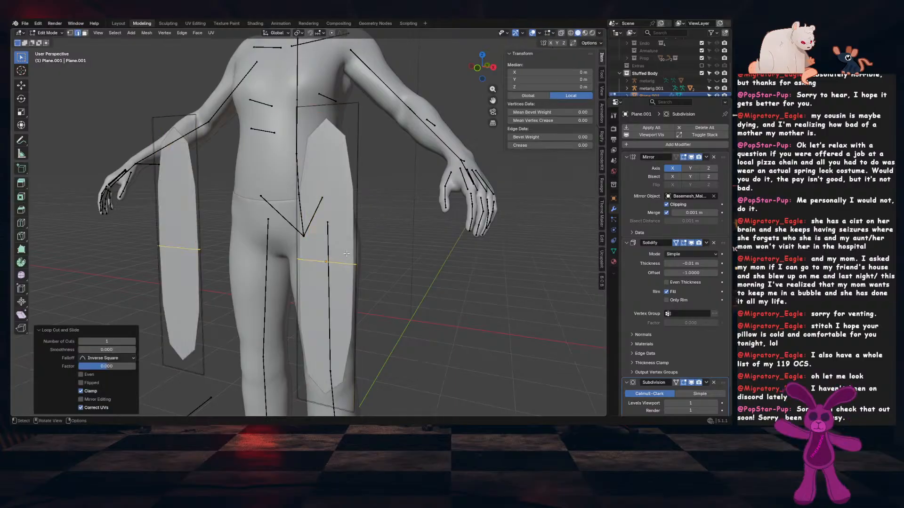
mouse_move(346, 254)
middle_mouse_down()
mouse_move(323, 255)
mouse_move(343, 252)
middle_mouse_up()
key("ctrl+r")
left_click(351, 192)
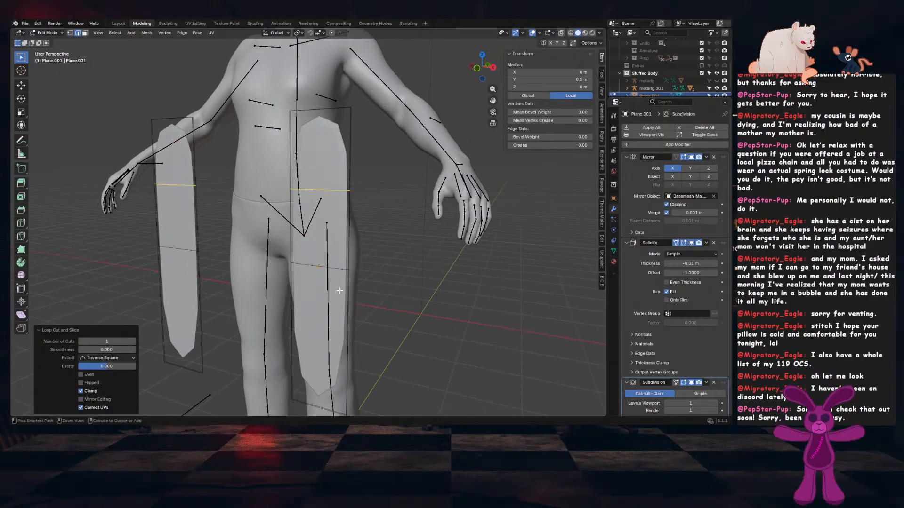
right_click(352, 192)
key("ctrl+r")
left_click(343, 292)
right_click(343, 291)
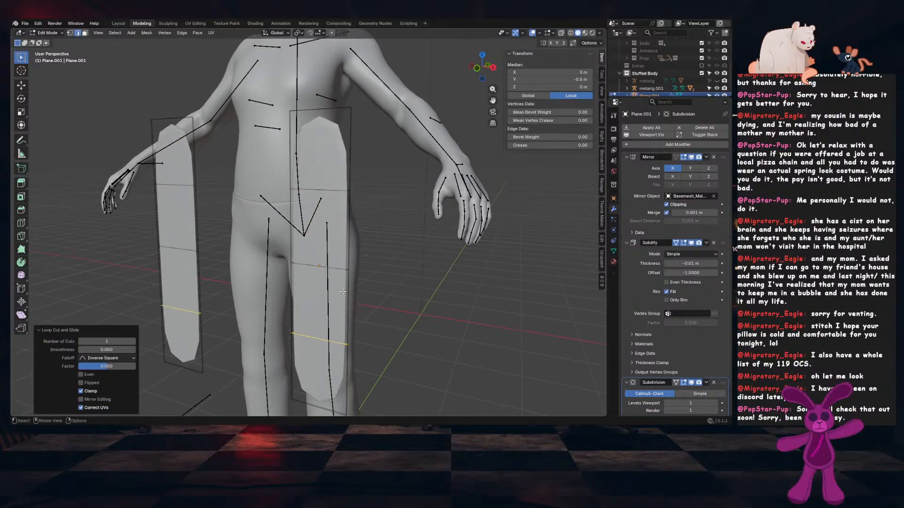
Bow the strip by moving its middle edge forward and its two end edges toward the body along Y
left_click(331, 266)
middle_click_drag(330, 265, 353, 295)
scroll(353, 294, "down", 2)
scroll(353, 294, "up", 2)
key("g")
key("y")
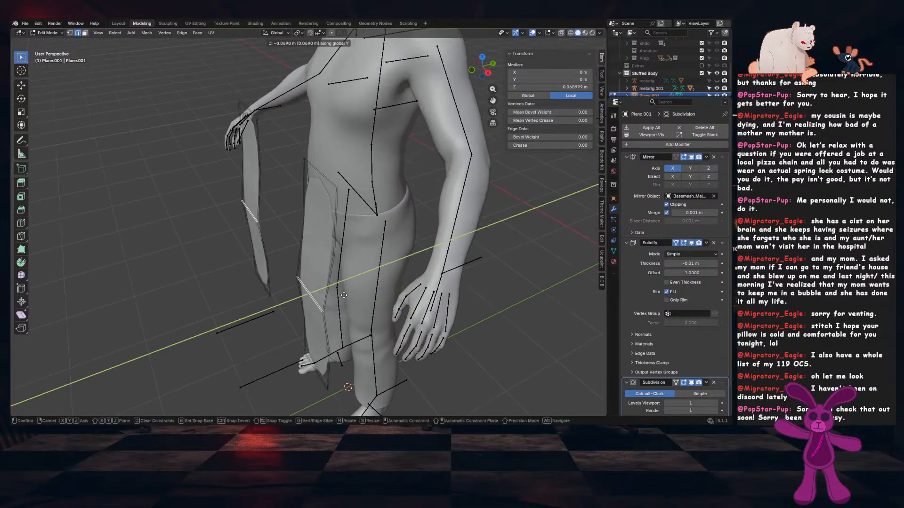
left_click(346, 297)
left_click(322, 180)
key("g")
key("y")
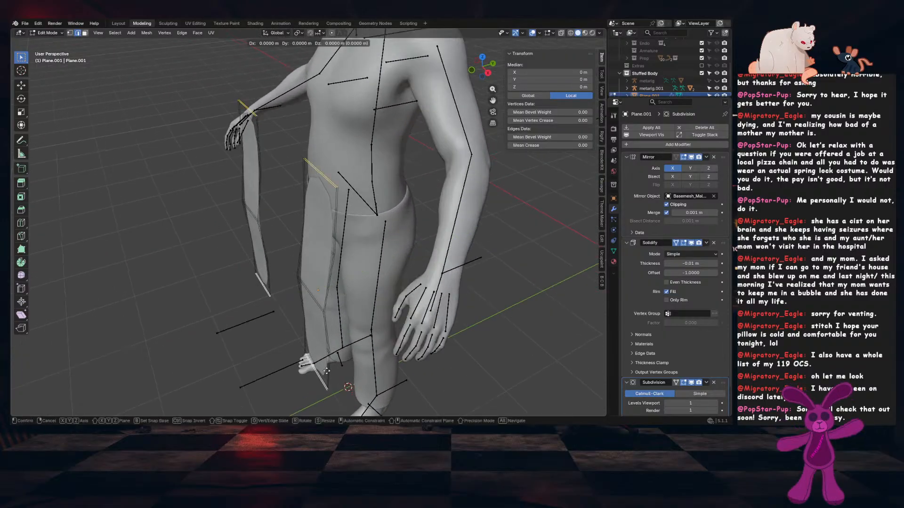
left_click(346, 361)
Shorten the strip by 0.520 along Z, apply its scale, and scale it uniformly by 0.296
key("Tab")
middle_click_drag(347, 361, 447, 292)
key("s")
key("z")
left_click(431, 267)
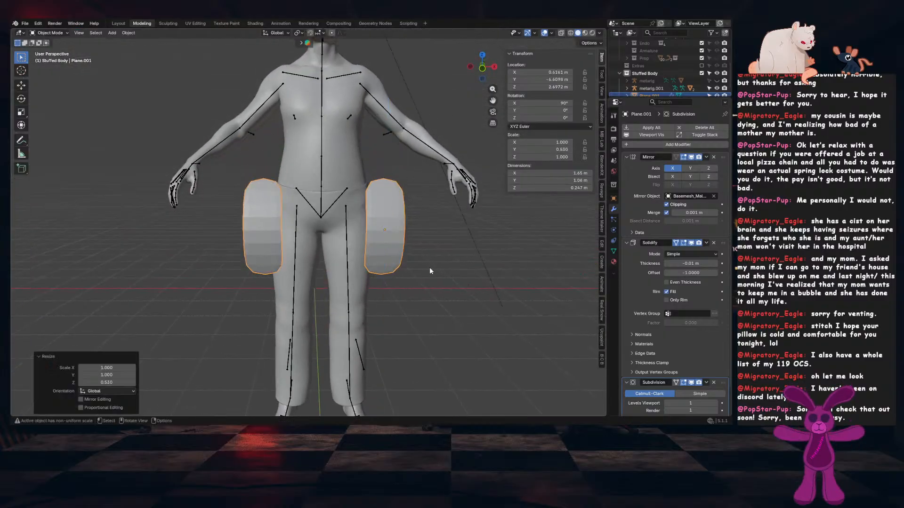
key("ctrl+a")
left_click(467, 238)
key("s")
left_click(410, 236)
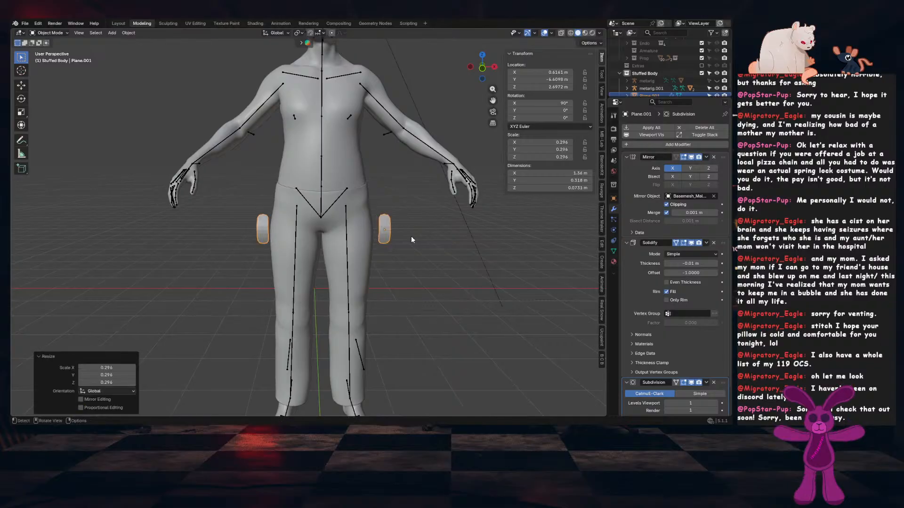
Move the strip onto the front of the pants below the waistband and narrow it by 0.704 along X
key("KP_1")
scroll(411, 236, "up", 5)
key("g")
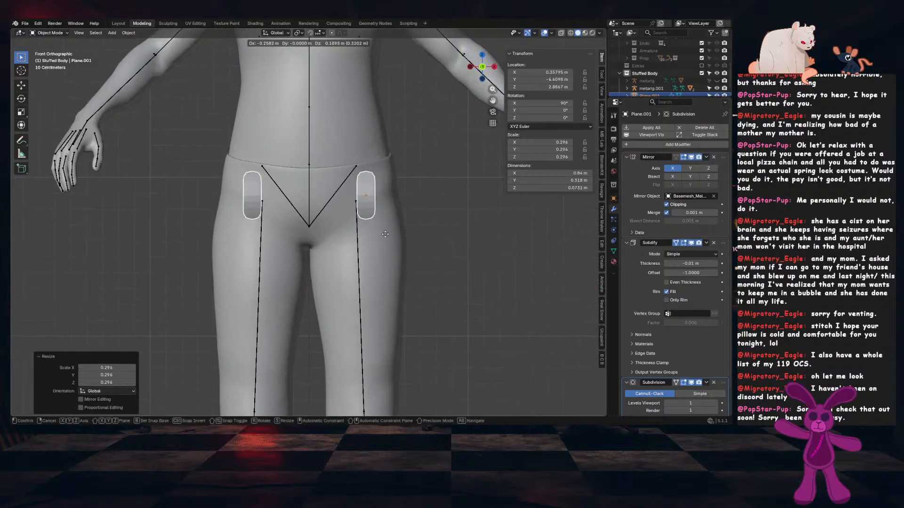
left_click(347, 225)
key("s")
key("x")
left_click(406, 215)
Scale the strip uniformly by 0.476 and move it up to just below the front of the pants' waistband
key("s")
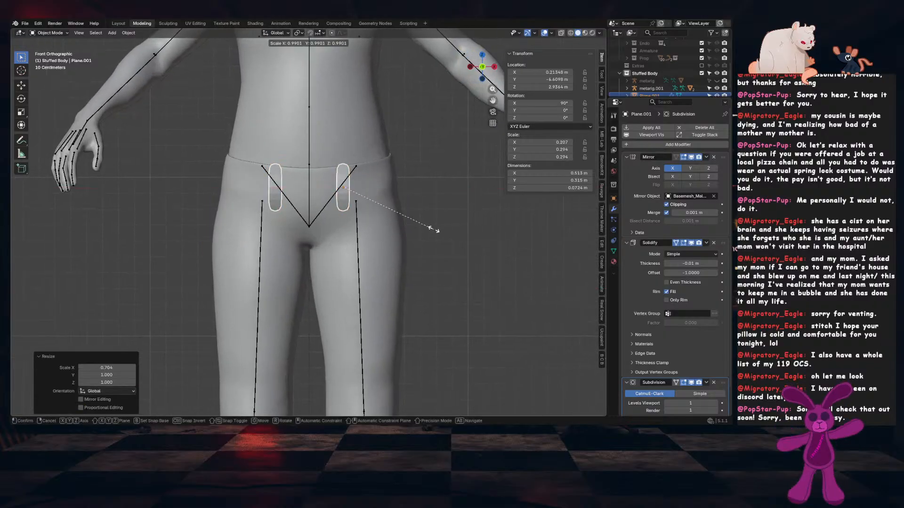
left_click(376, 202)
key("g")
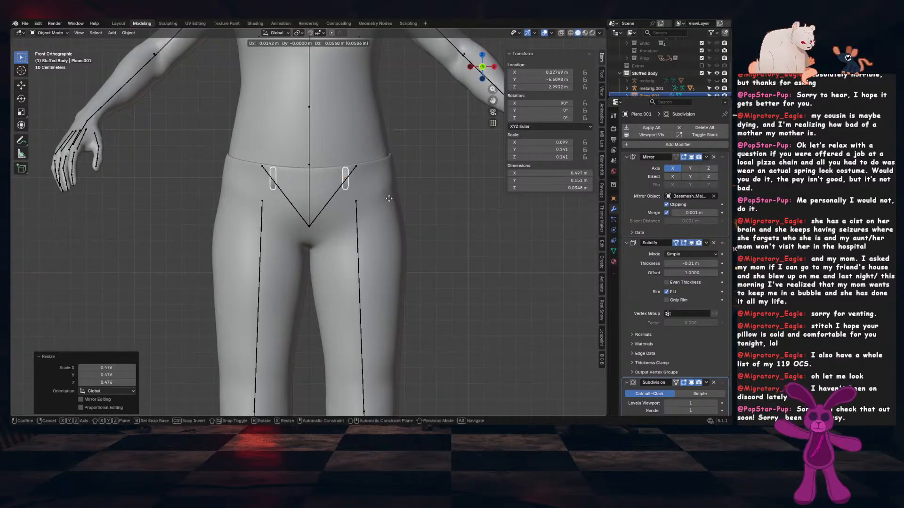
left_click(391, 201)
Widen the strip by 1.350 along X and apply its scale
key("s")
key("x")
left_click(422, 201)
key("ctrl+a")
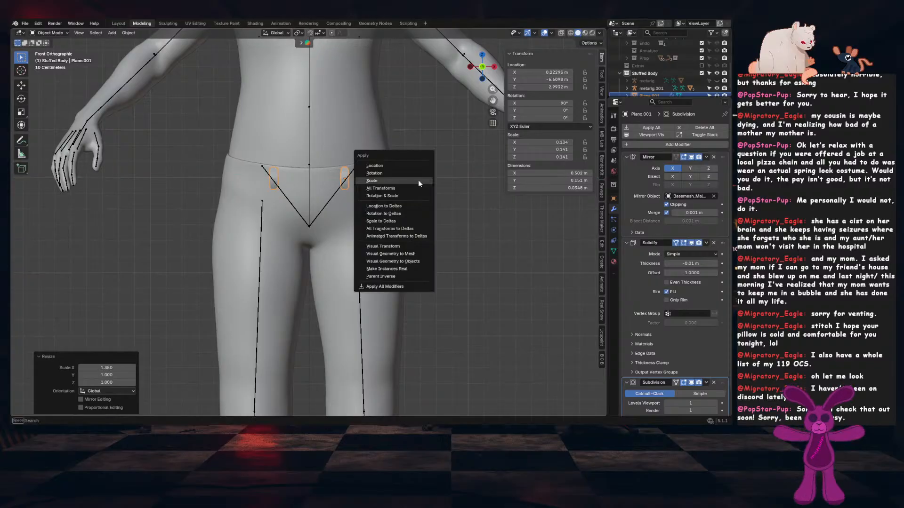
left_click(419, 181)
Shade the strip smooth and move it 0.33026 m along Y onto the front surface of the pants
middle_click_drag(418, 181, 326, 255)
scroll(383, 217, "up", 3)
right_click(383, 216)
left_click(382, 217)
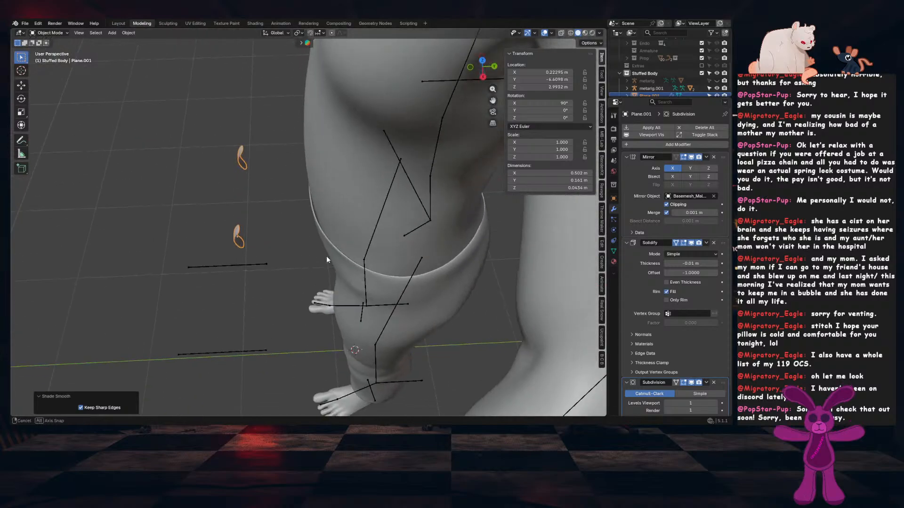
key("g")
key("y")
left_click(402, 257)
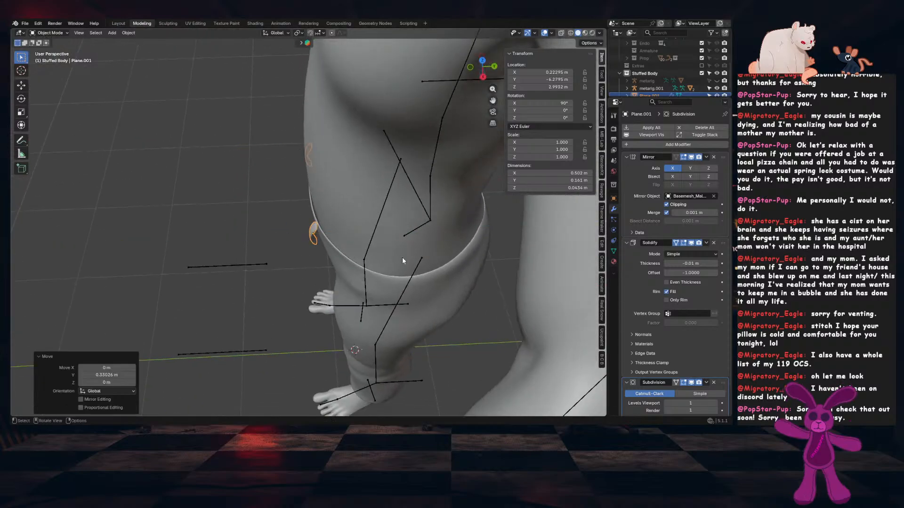
key("KP_0")
key("KP_0")
key("KP_Decimal")
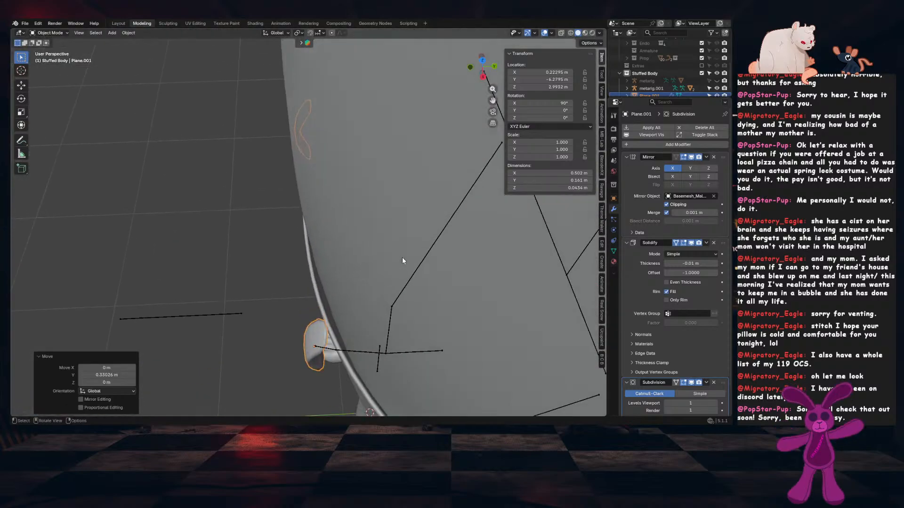
middle_click_drag(402, 257, 379, 264)
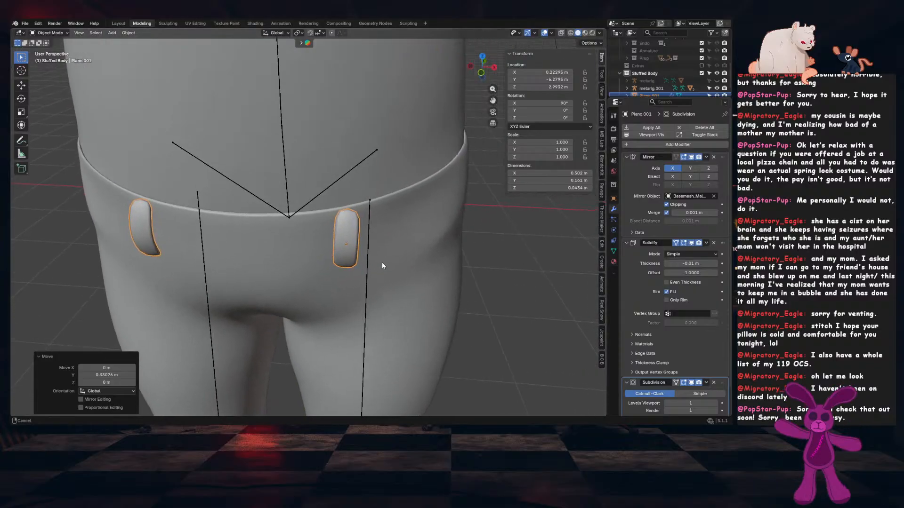
scroll(405, 245, "up", 3)
Select the belt loop's entire mesh and inset its faces by a narrow border
key("Tab")
key("a")
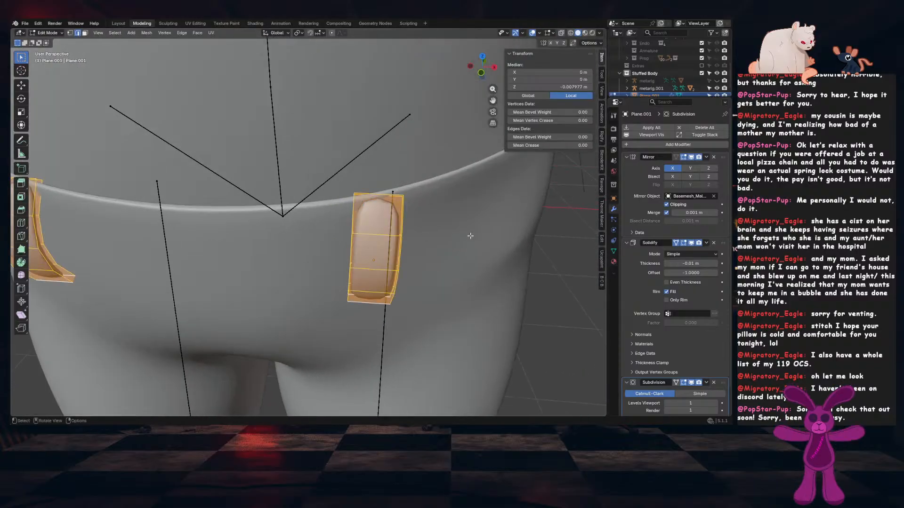
key("i")
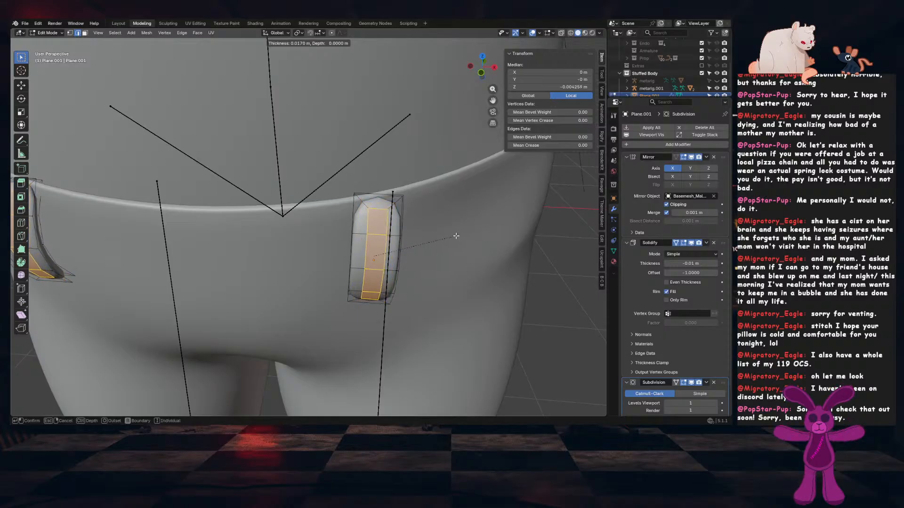
left_click(464, 236)
middle_click_drag(465, 236, 423, 177)
Add one loop cut near the belt loop's upper end and another near its lower end
key("ctrl+r")
left_click(382, 233)
left_click(394, 220)
key("ctrl+r")
left_click(405, 306)
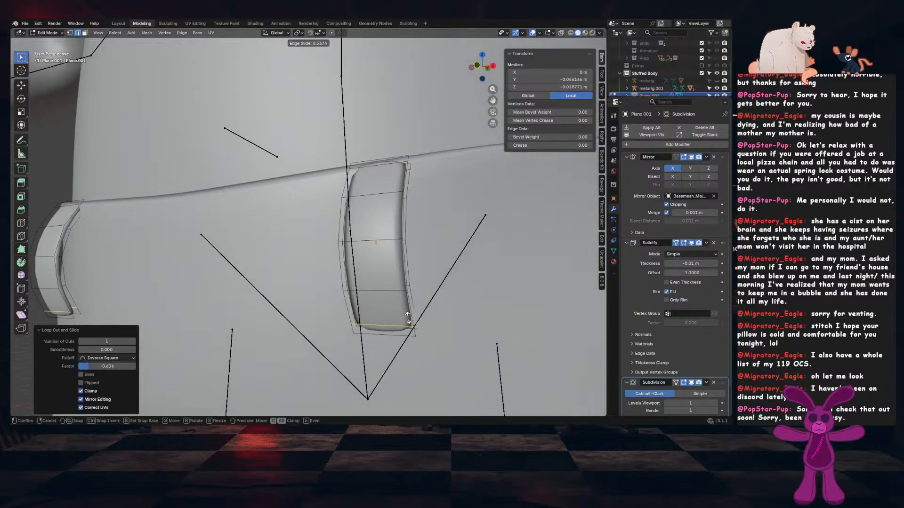
left_click(408, 320)
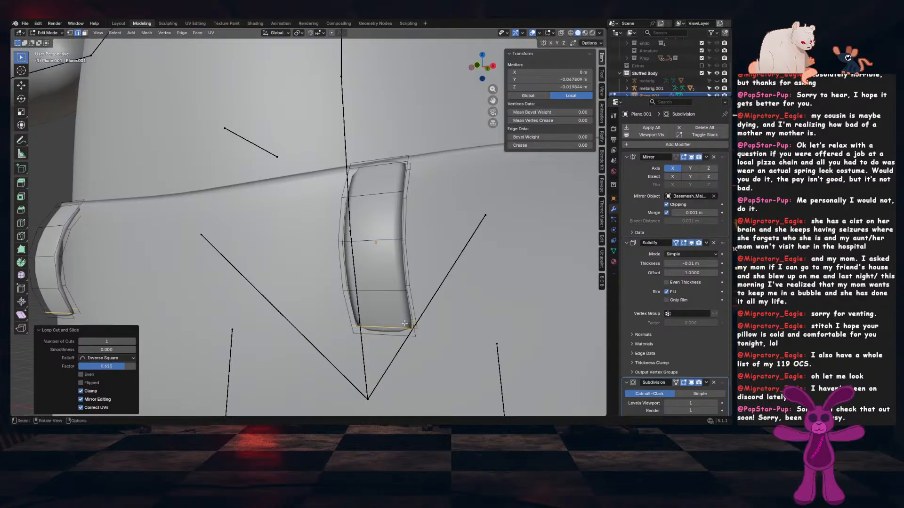
Inset all of the belt loop's faces again to form a thin border around its outline
key("a")
key("i")
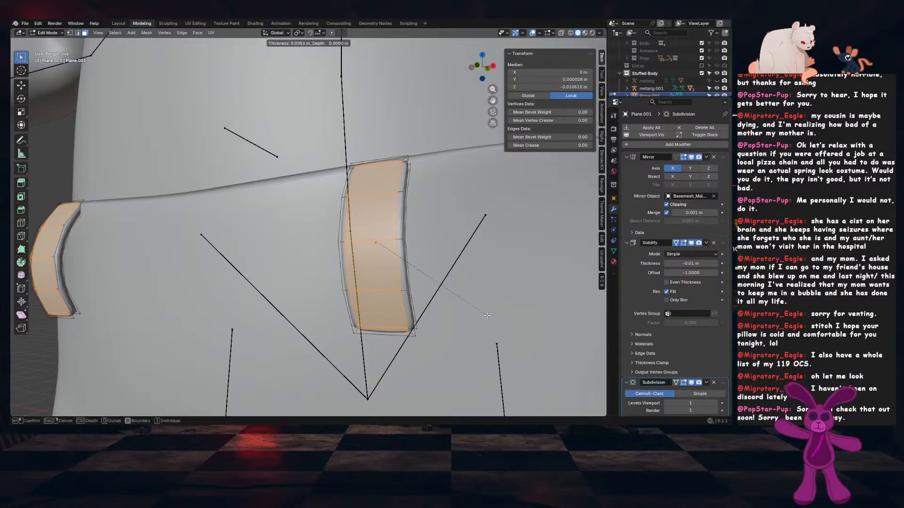
left_click(480, 304)
Slide the inner edge at the belt loop's upper end toward its middle by a factor of about 0.25
middle_click_drag(471, 289, 427, 309)
key("2")
left_click(356, 203)
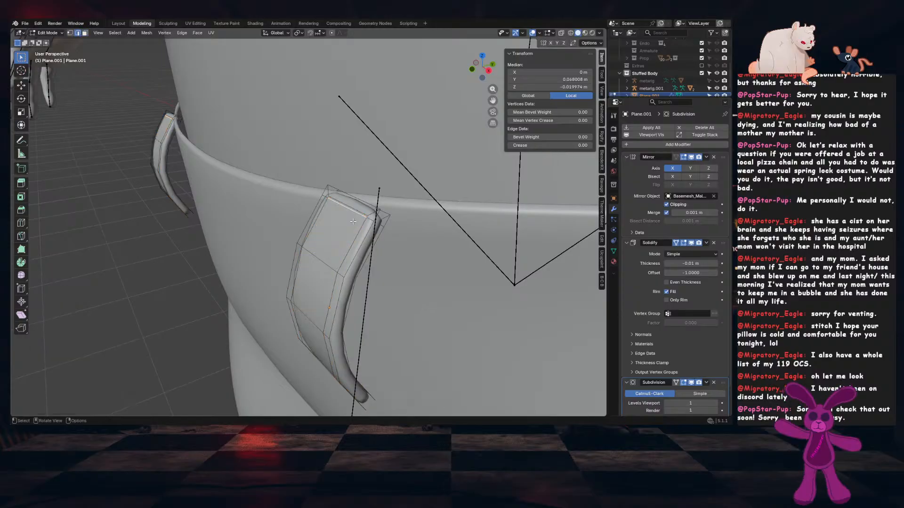
middle_click_drag(357, 209, 370, 159)
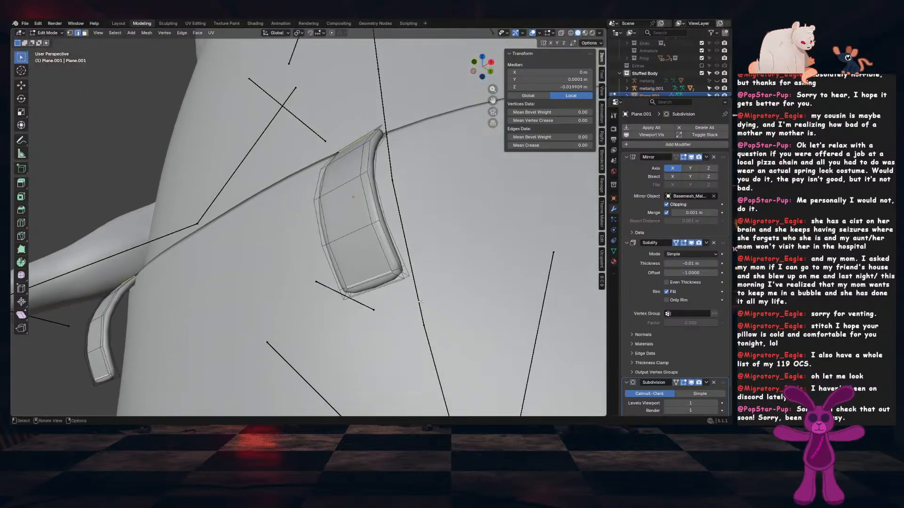
middle_click_drag(420, 302, 441, 318)
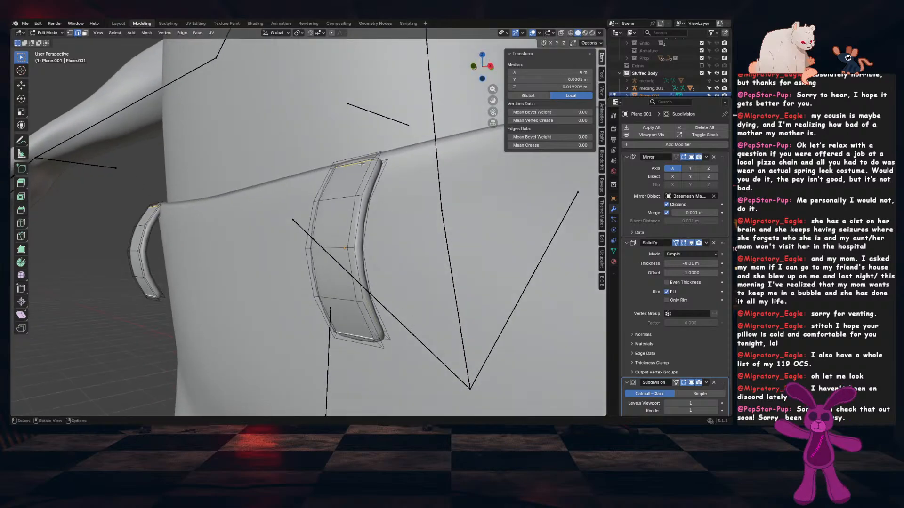
key("g")
key("g")
left_click(383, 251)
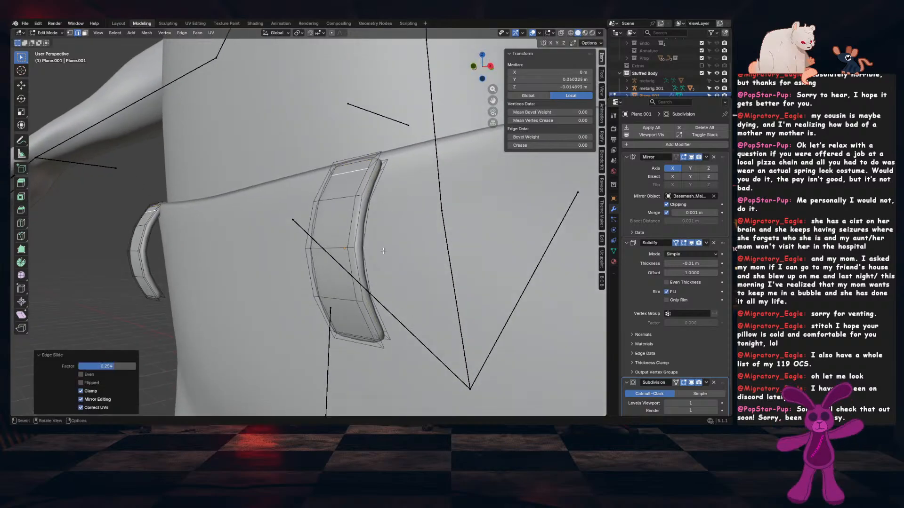
Slide the inner edge at the belt loop's lower end toward its middle by a factor of about 0.57
left_click(345, 332)
key("g")
key("g")
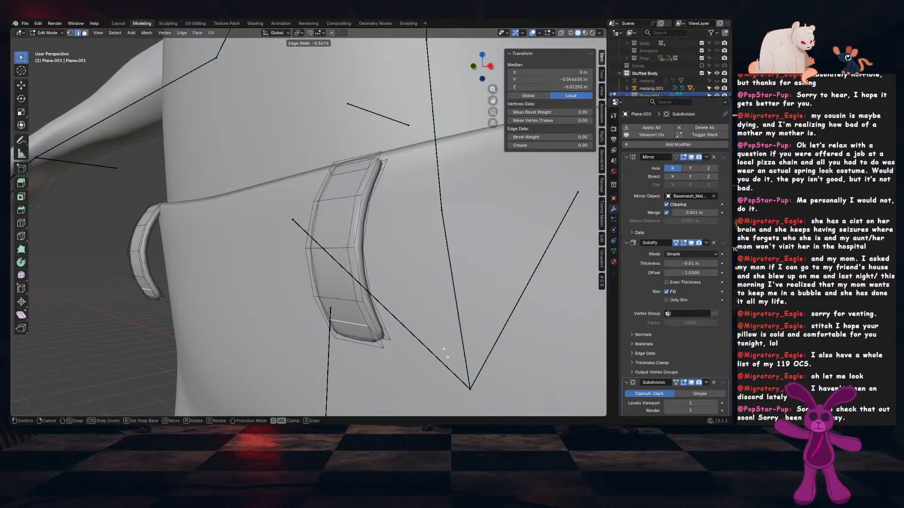
left_click(446, 355)
key("Tab")
Save the file and apply the belt loop's scale
middle_click_drag(391, 283, 462, 289)
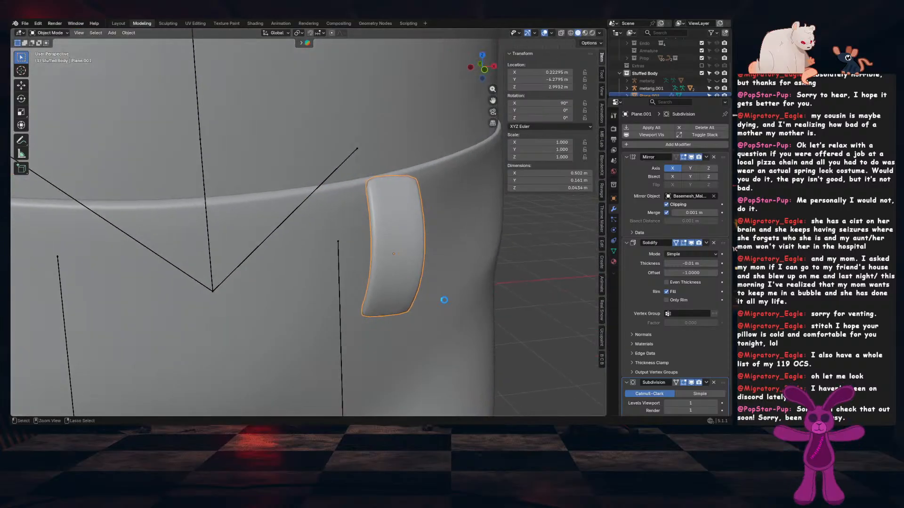
key("ctrl+s")
key("ctrl+a")
left_click(462, 289)
Tilt the belt loop by -5.89° in the front view to follow the waistband's slope
key("KP_1")
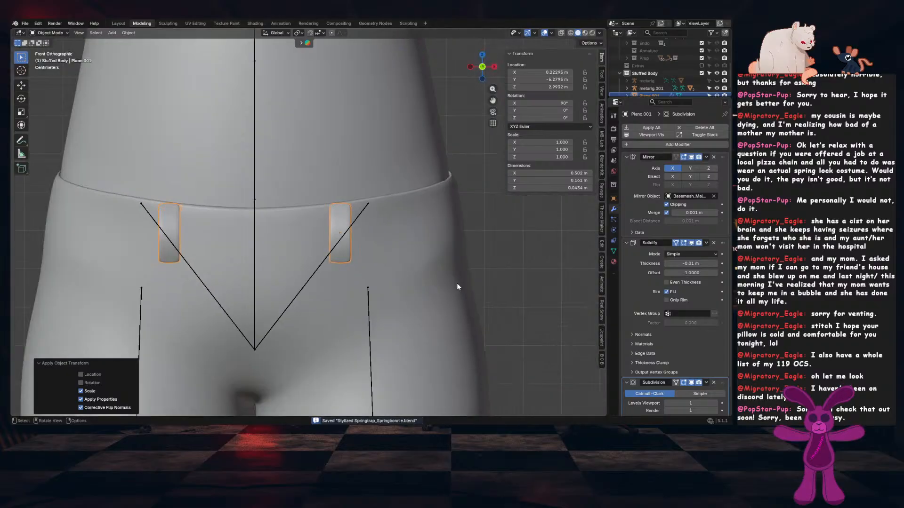
key("r")
left_click(477, 269)
Turn the belt loop about its local Y axis to a Z rotation of about 15.9° and apply its scale
middle_click_drag(478, 268, 453, 333)
key("r")
key("z")
key("z")
key("x")
key("x")
key("y")
key("y")
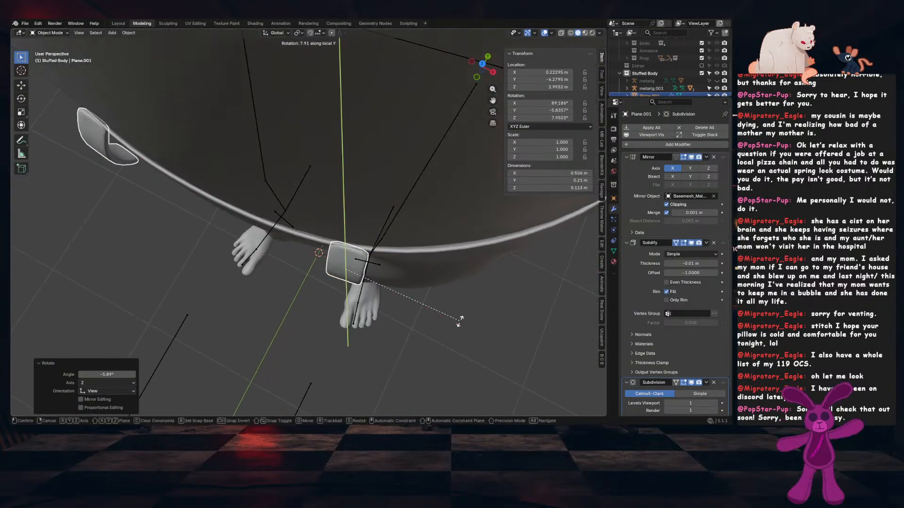
left_click(467, 306)
key("ctrl+a")
left_click(459, 238)
Rotate the belt loop 9.23° about its local X axis and move it about 0.018 m along Y into the pants
scroll(432, 291, "down", 4)
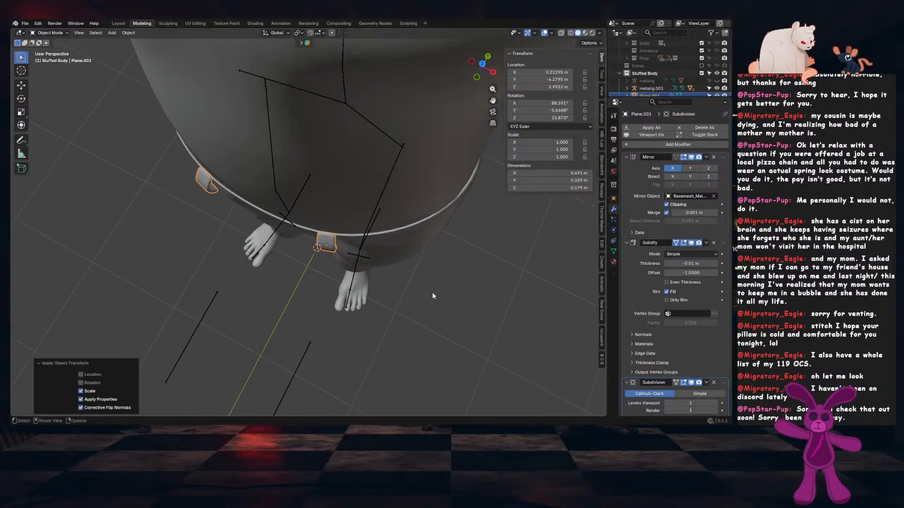
middle_click_drag(432, 292, 367, 220)
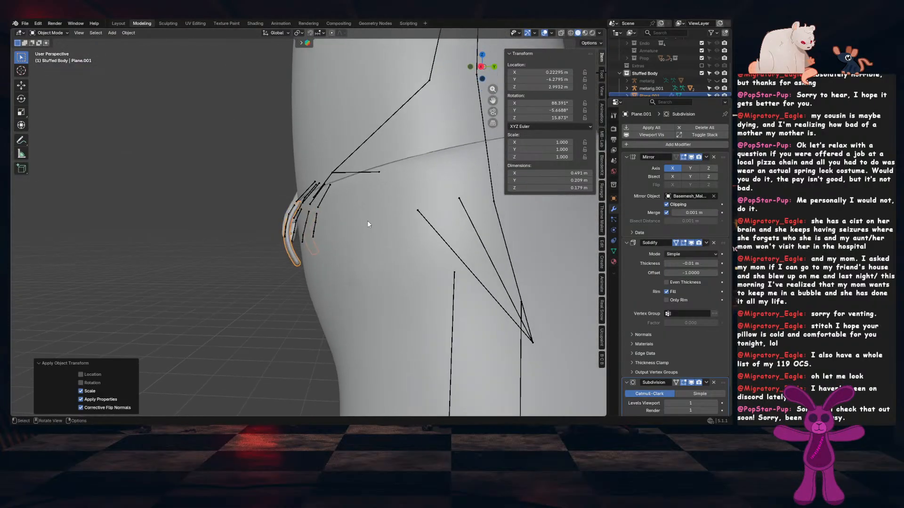
key("KP_3")
scroll(368, 224, "up", 2)
key("r")
key("x")
key("x")
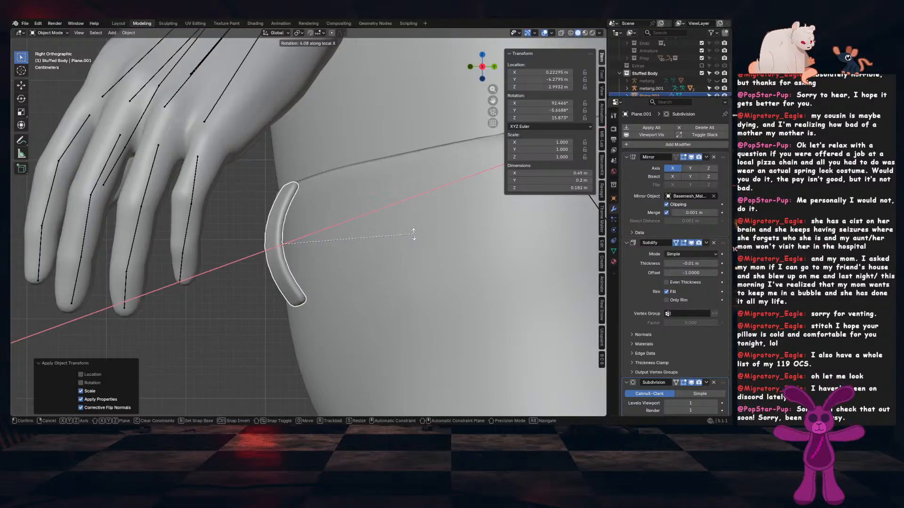
left_click(417, 225)
key("g")
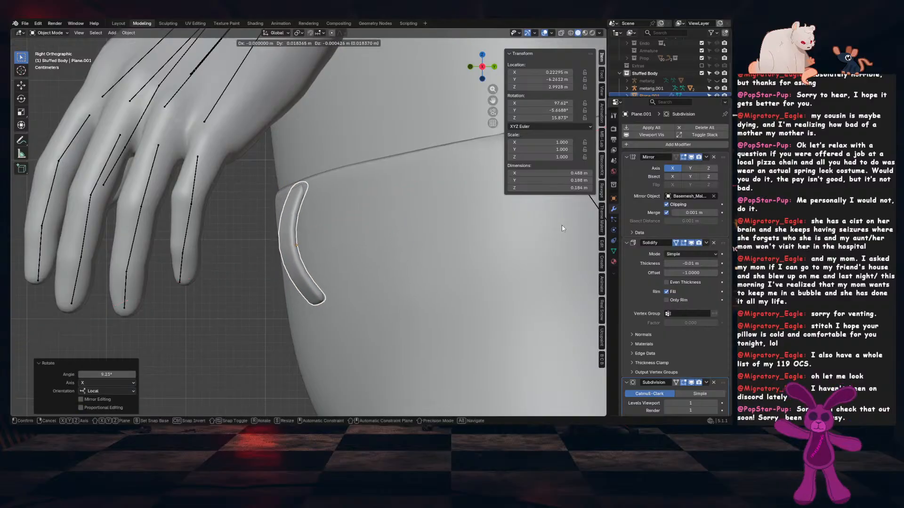
left_click(562, 228)
Scale the edge loops above and below the belt loop's middle along Y and apply the object's scale
middle_click_drag(563, 228, 389, 264)
key("Tab")
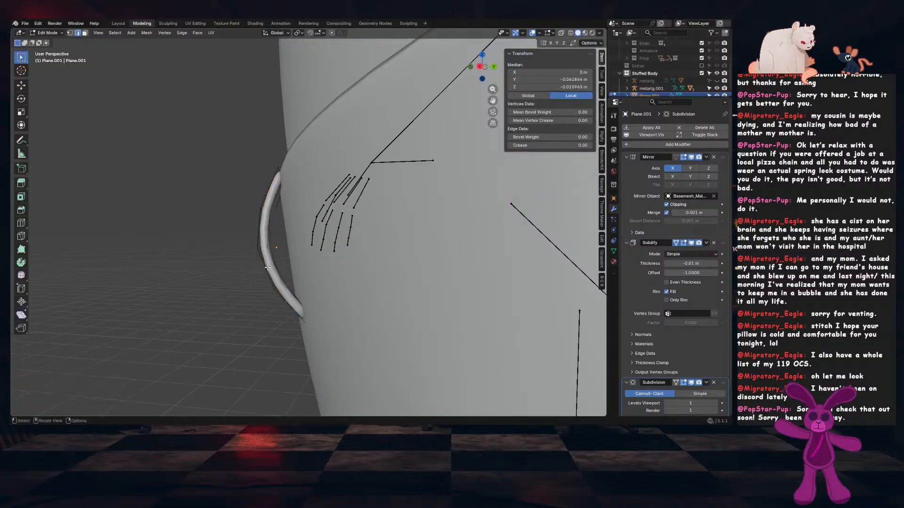
middle_click_drag(267, 267, 314, 269)
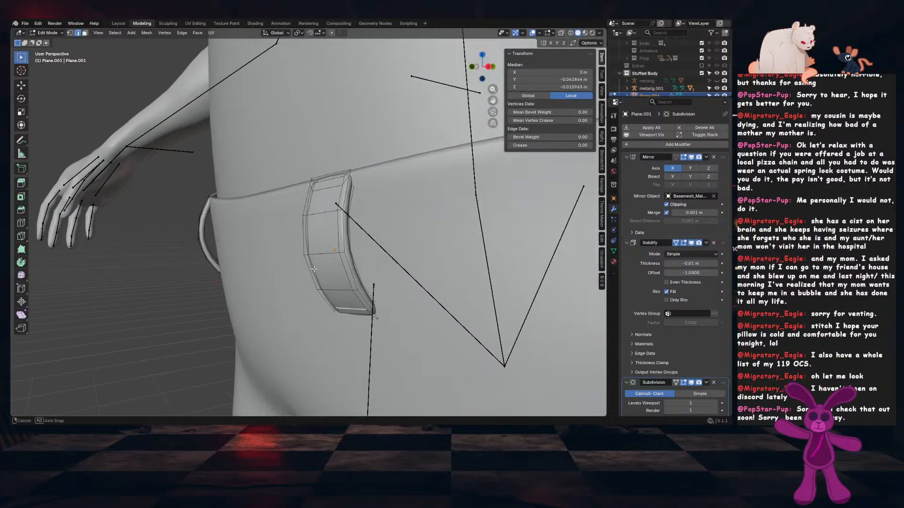
left_click(326, 213, "alt")
key("s")
key("y")
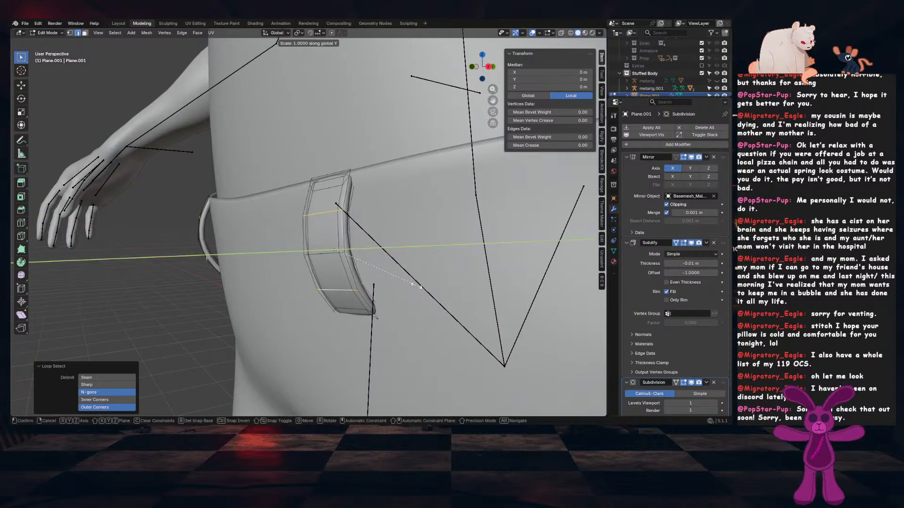
left_click(455, 297)
key("Tab")
scroll(323, 287, "down", 3)
middle_click_drag(323, 286, 465, 251)
key("ctrl+a")
left_click(465, 251)
left_click(439, 234)
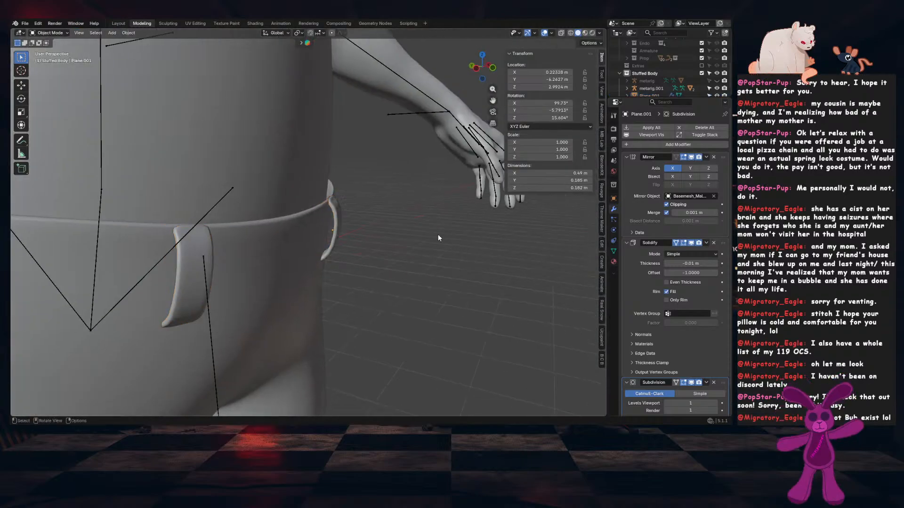
Duplicate the belt loop in the bottom view and place the copy farther around the waistband toward the hip
scroll(423, 240, "down", 10)
middle_click_drag(369, 244, 310, 245)
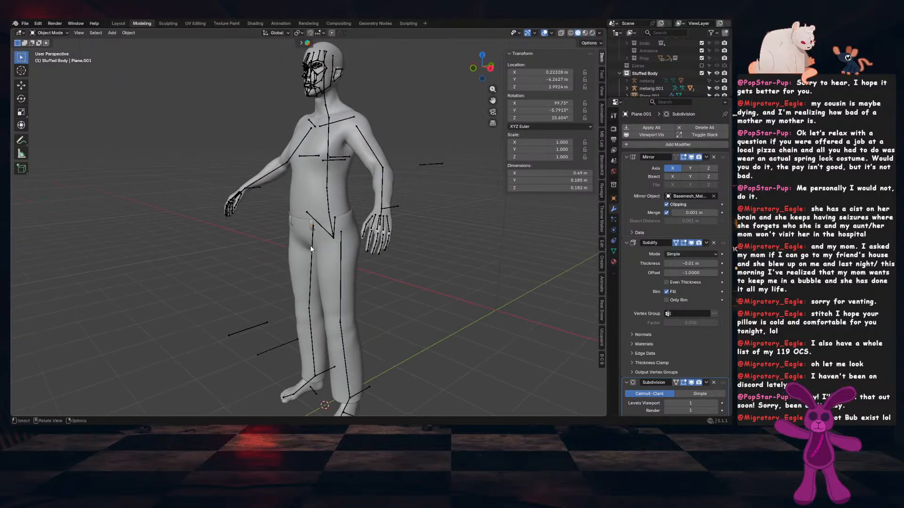
scroll(309, 245, "up", 5)
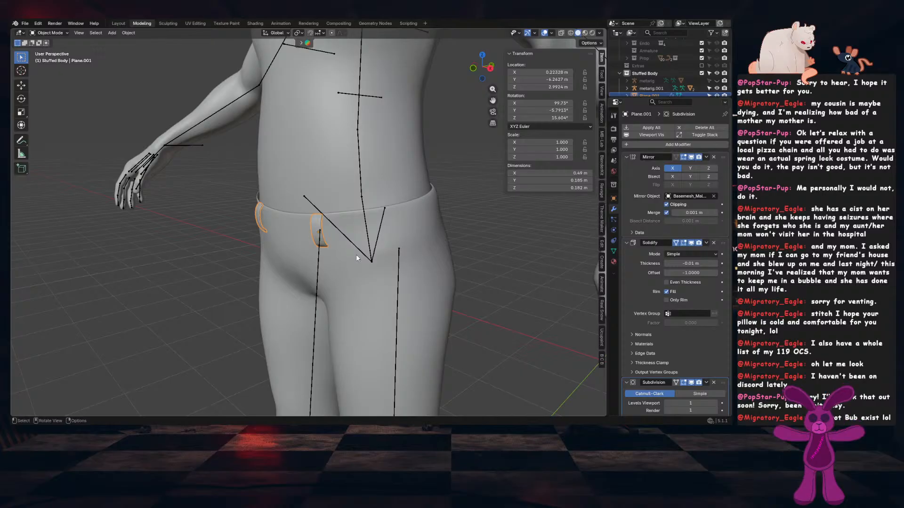
key("ctrl+KP_7")
key("KP_7")
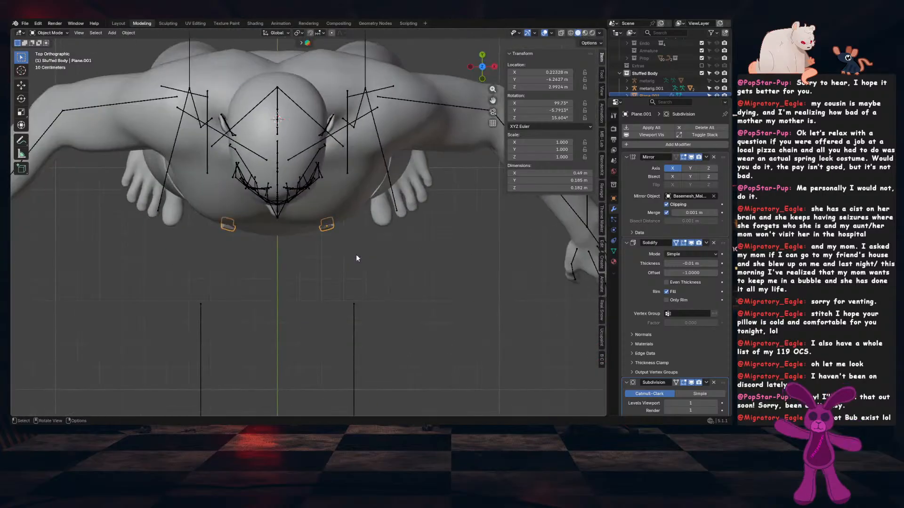
key("ctrl+KP_7")
key("shift+d")
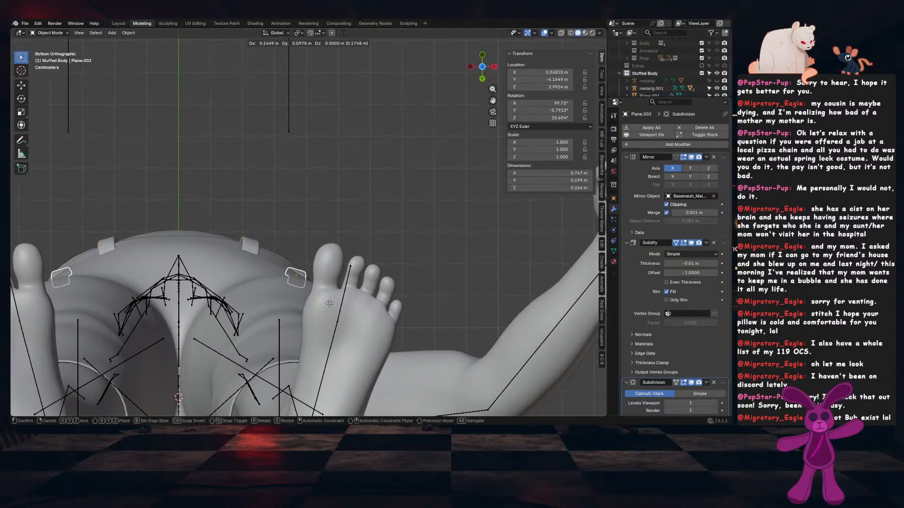
left_click(332, 294)
Move the copied belt loop out beside the hip to about X 0.643 m, shifting it 0.22339 m along Y
middle_click_drag(331, 293, 320, 349)
key("g")
key("x")
key("y")
left_click(354, 305)
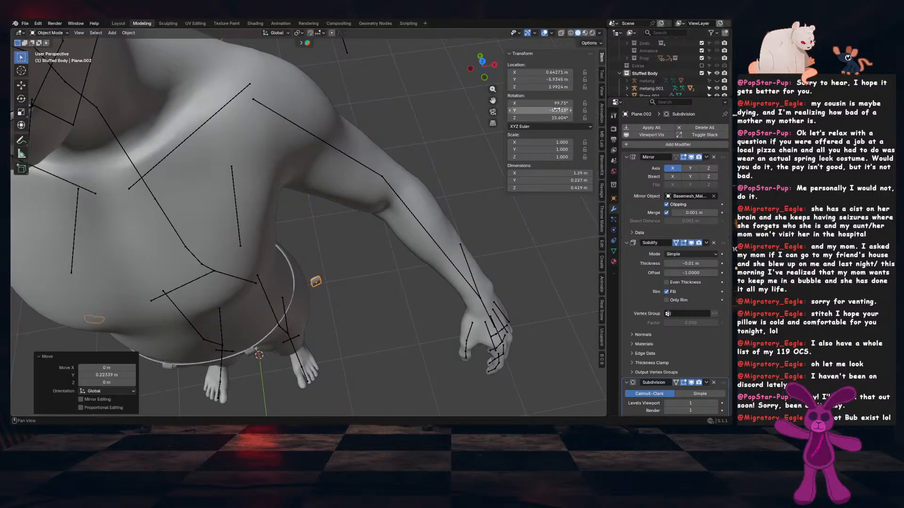
Set the copied belt loop's Z rotation to 90°
left_click_drag(557, 103, 541, 104)
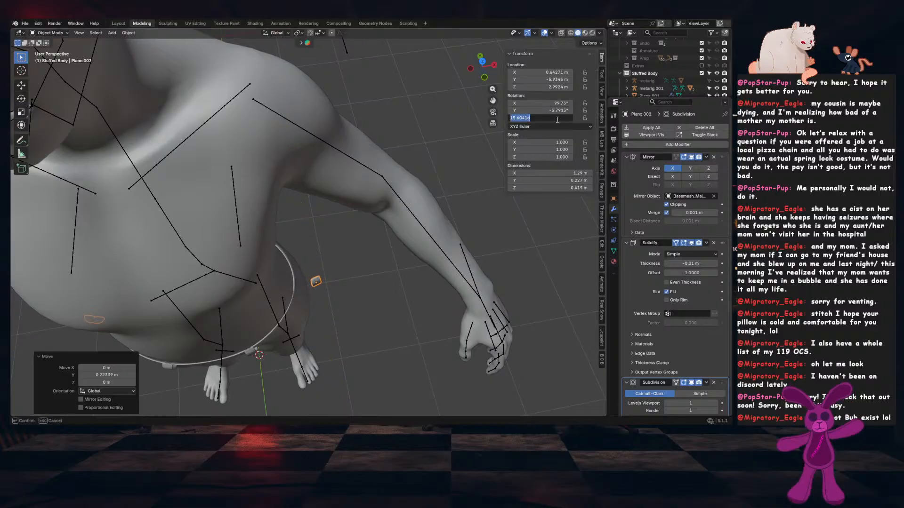
type("90")
key("Return")
middle_click_drag(372, 336, 358, 269)
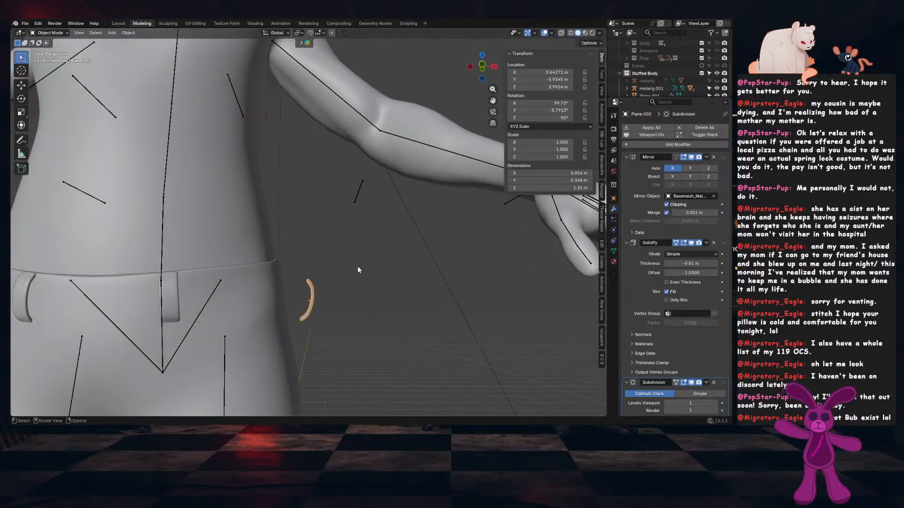
Move the copied belt loop in the front view up against the hip by about -0.081 m X and 0.067 m Z, then tilt it -21.5°
key("KP_1")
scroll(358, 269, "up", 3)
middle_click_drag(332, 325, 379, 276, "shift")
key("g")
left_click(350, 254)
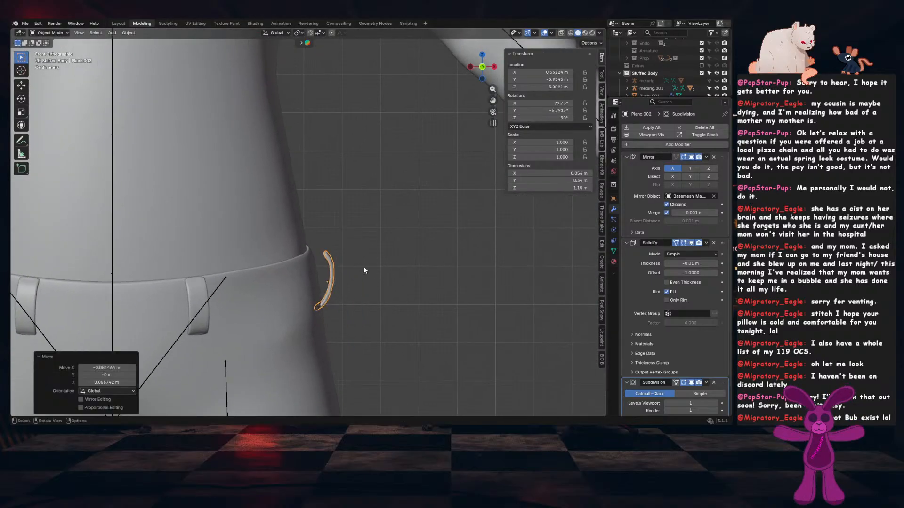
key("r")
left_click(377, 255)
Nudge and slightly rotate the hip belt loop in the front view so its upper end meets the waistband's edge
scroll(376, 279, "up", 1)
scroll(376, 282, "up", 2)
key("g")
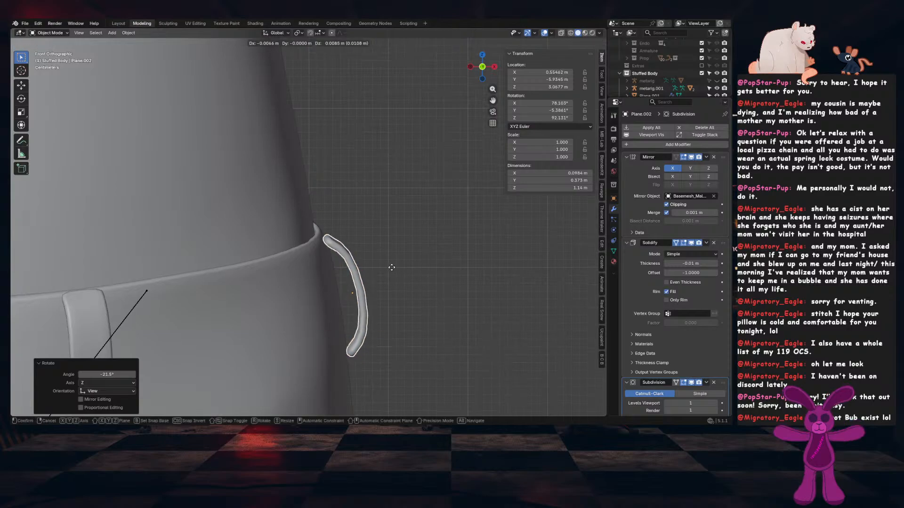
left_click(389, 264)
key("r")
left_click(399, 267)
key("g")
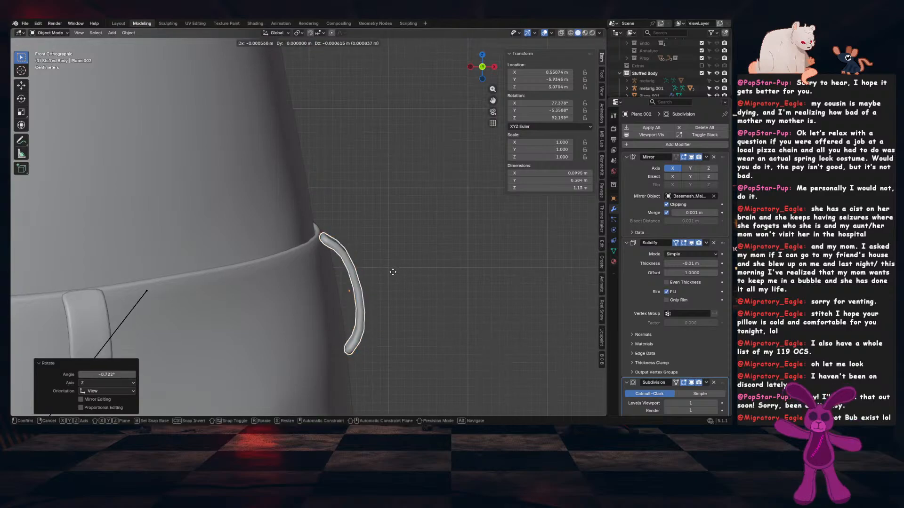
left_click(386, 275)
Tilt the hip belt loop in the side view to match the waistband, shift it about 0.0028 m along Y, and save the file
key("KP_3")
middle_click_drag(212, 313, 355, 297, "shift")
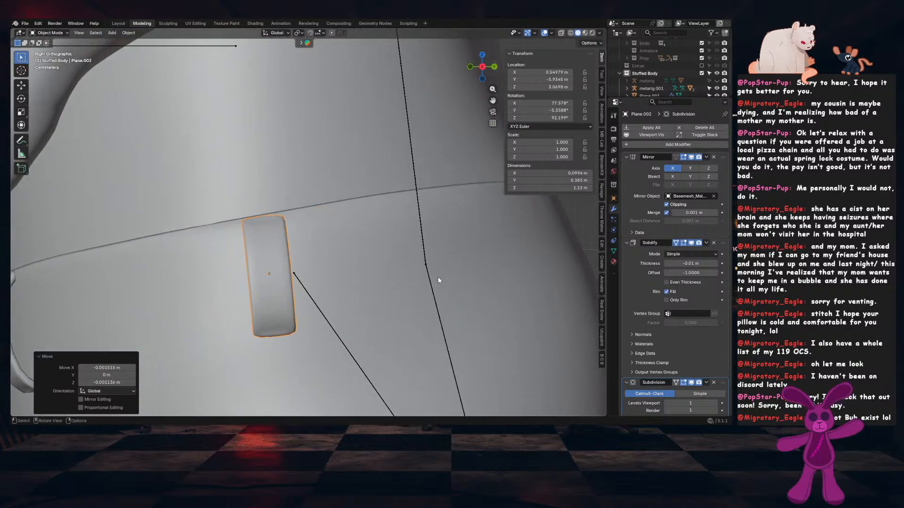
key("r")
left_click(438, 262)
key("g")
left_click(307, 305)
scroll(316, 307, "down", 6)
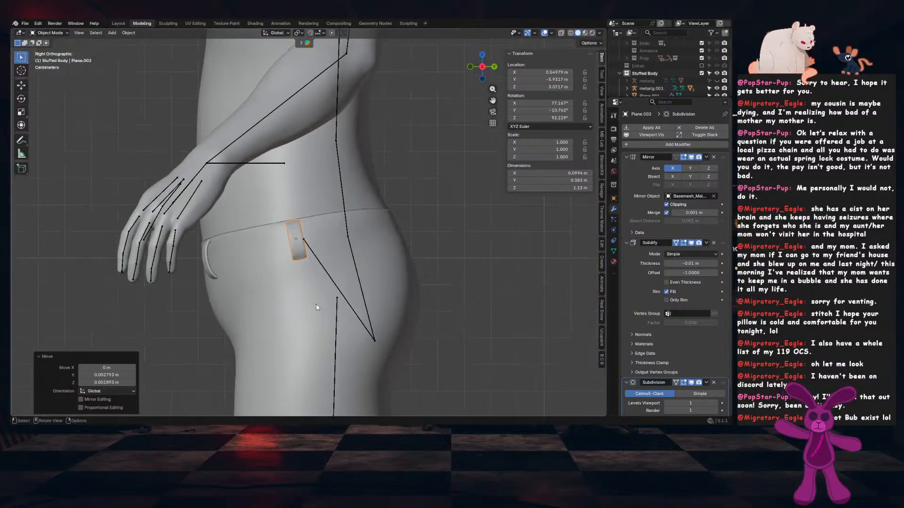
key("ctrl+s")
Fine-tune the hip belt loop's tilt, shift it about 0.0036 m inward along X against the trousers, and save the file
middle_click_drag(442, 233, 375, 324)
scroll(281, 316, "down", 8)
middle_click_drag(297, 318, 434, 296)
scroll(351, 307, "up", 5)
scroll(405, 306, "up", 3)
key("r")
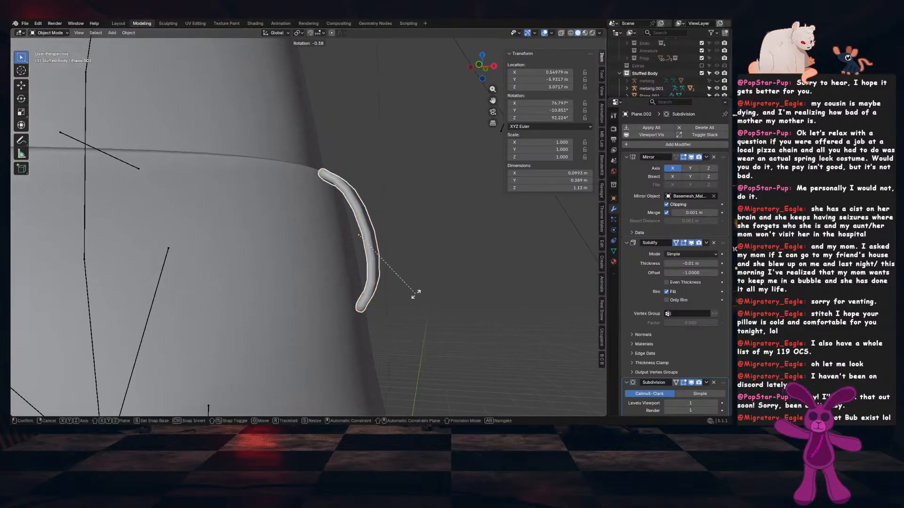
left_click(413, 303)
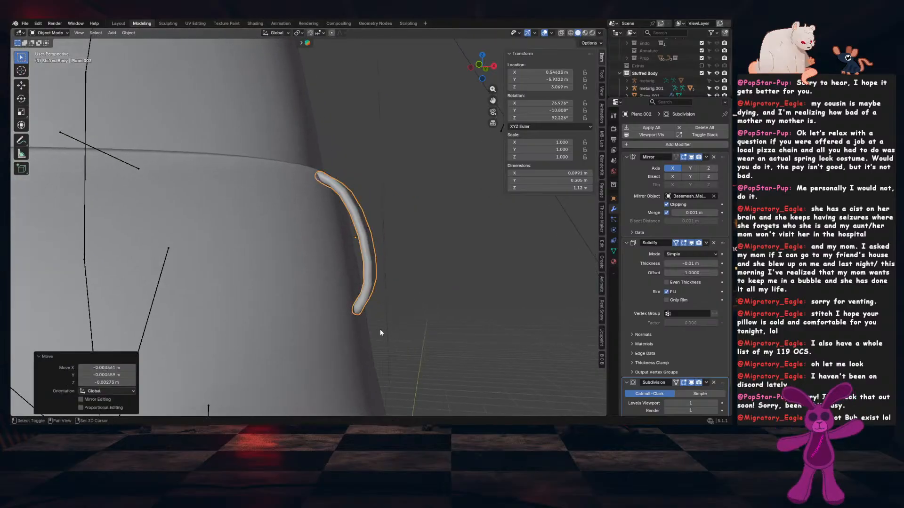
left_click(474, 280)
right_click(475, 239)
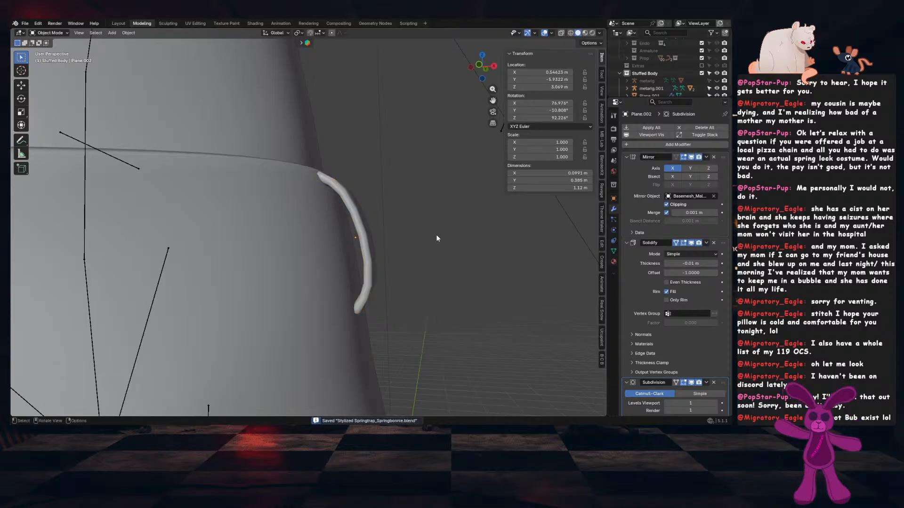
Duplicate the hip belt loop in the side view and place the copy about 0.32 m farther back along the waistband
middle_click_drag(436, 235, 307, 292)
middle_click_drag(273, 255, 321, 296)
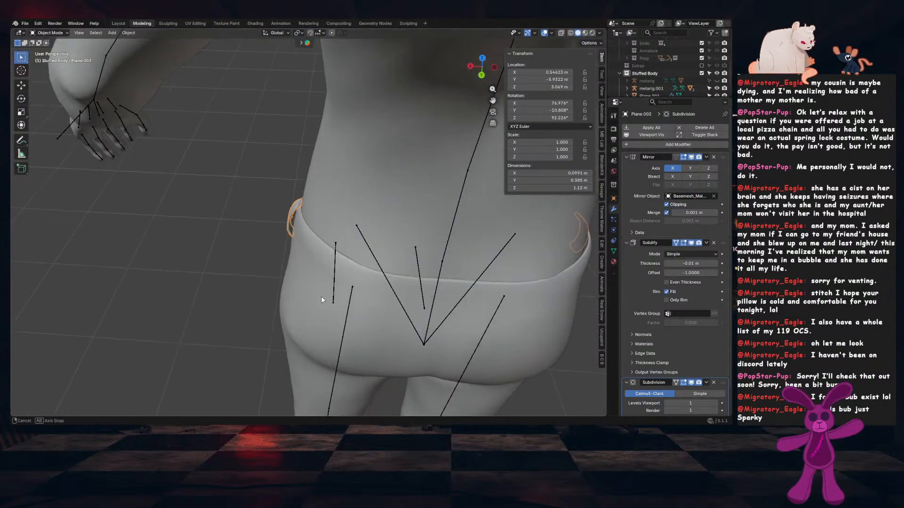
key("KP_5")
key("ctrl+KP_7")
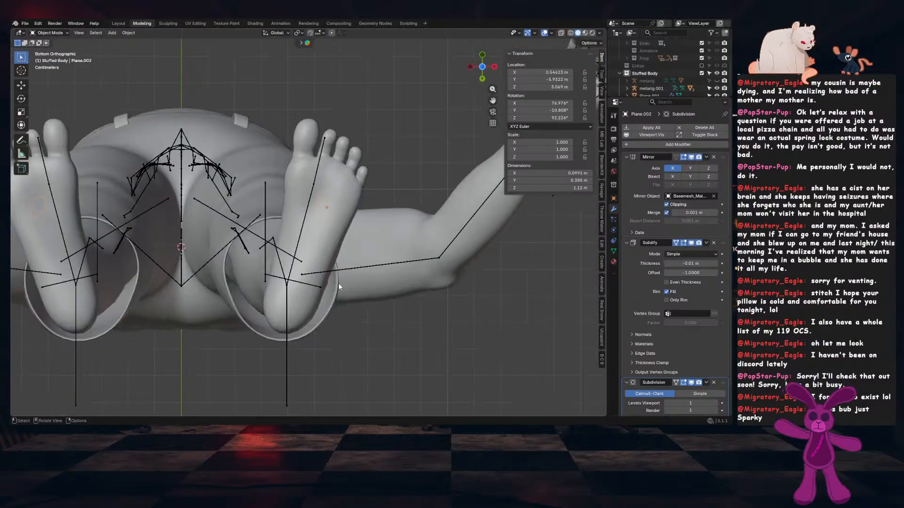
key("KP_1")
key("KP_3")
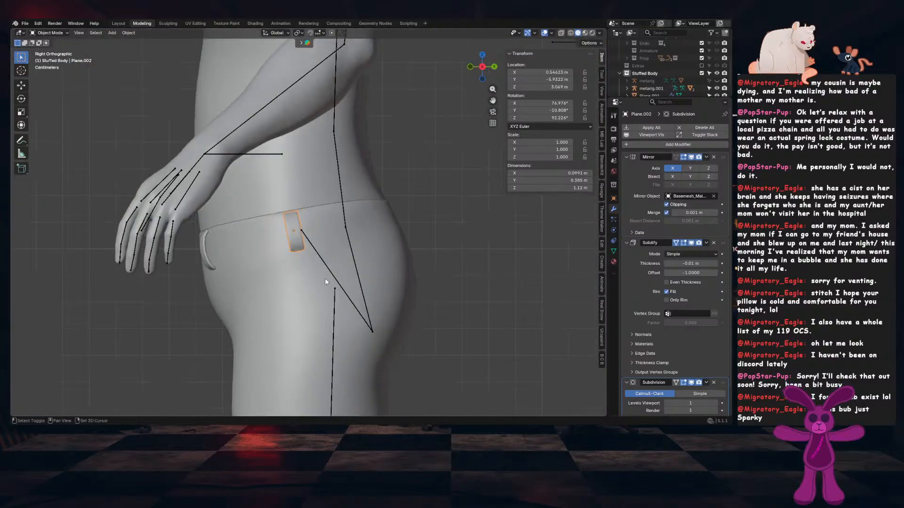
key("shift+d")
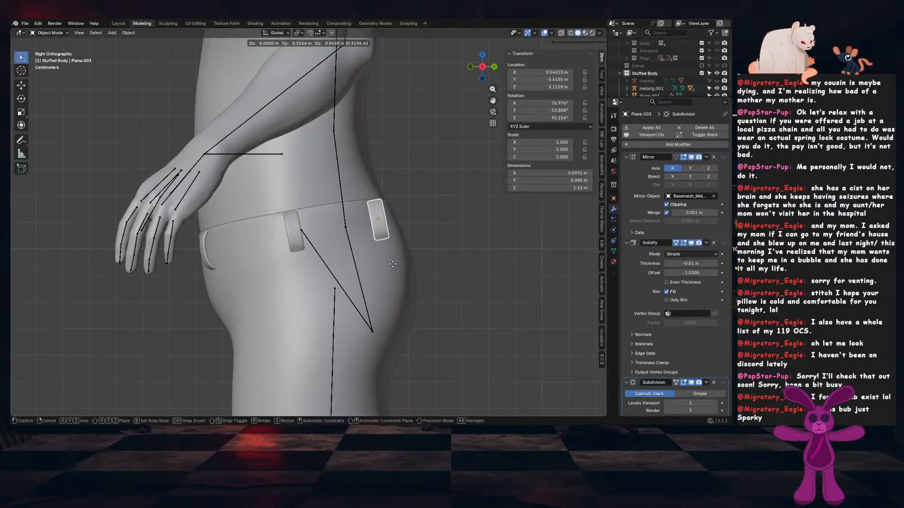
left_click(393, 264)
Move the rear belt loop inward along X by about 0.096 m and rotate it 47.6° around Z to follow the back
middle_click_drag(394, 264, 310, 327)
key("g")
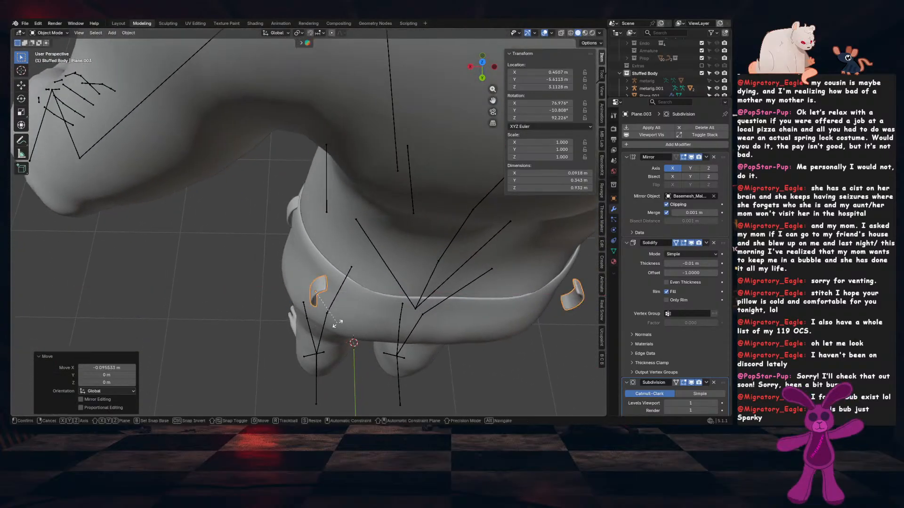
key("z")
left_click(375, 300)
middle_click_drag(365, 310, 342, 279)
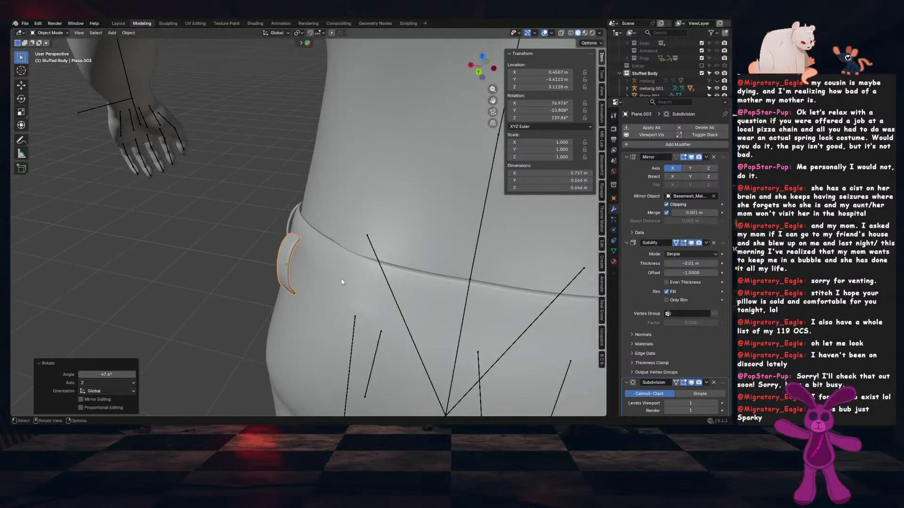
Reposition the rear belt loop in the back view, then straighten it and raise it to the waistband's top edge
key("KP_1")
key("ctrl+KP_1")
scroll(341, 279, "up", 3)
key("g")
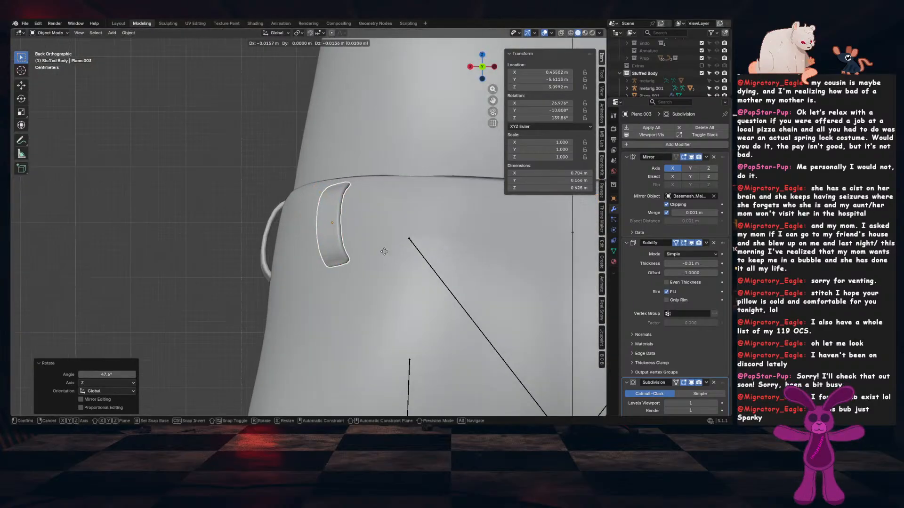
left_click(384, 251)
middle_click_drag(384, 252, 345, 271)
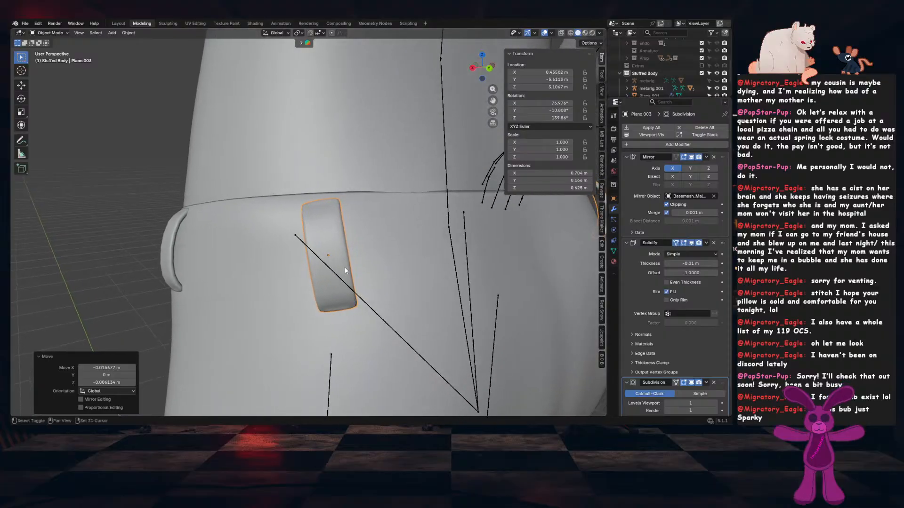
left_click(407, 263)
left_click(404, 229)
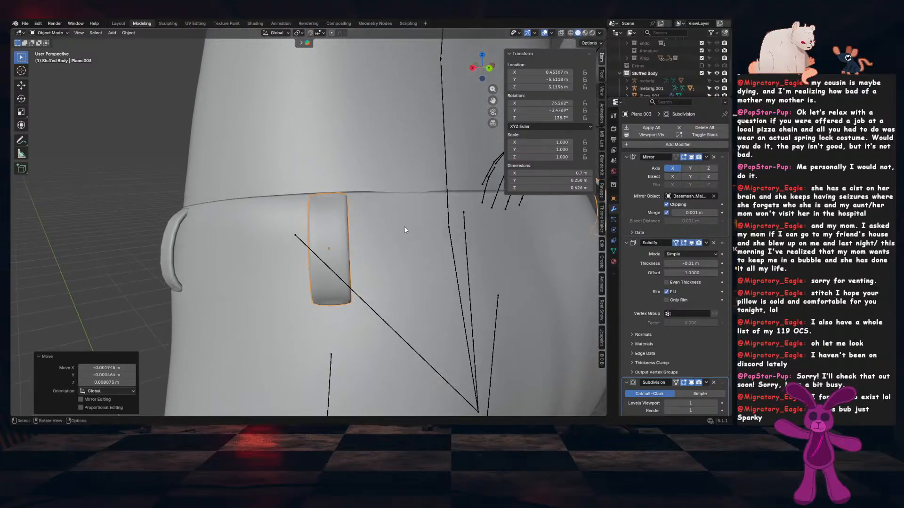
Tilt the rear belt loop 6.18°, move it in against the trousers, and rotate it by a further -4.9°
middle_click_drag(405, 228, 334, 236)
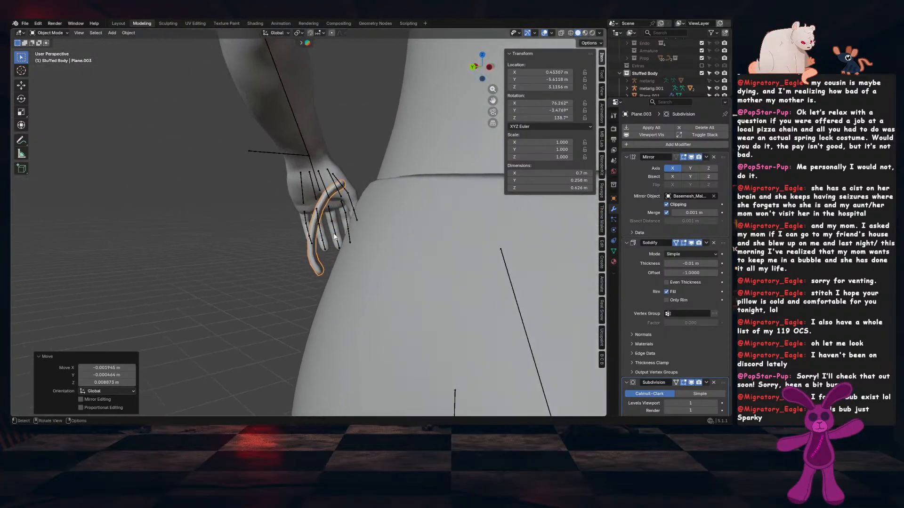
left_click(527, 276)
left_click(396, 274)
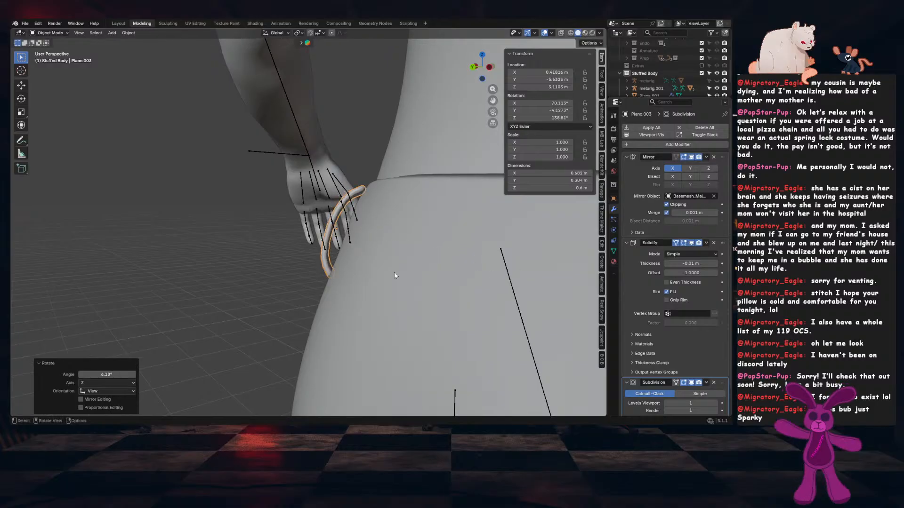
key("g")
left_click(419, 267)
key("r")
left_click(392, 303)
Adjust the rear belt loop's tilt and height from the side so both ends sit against the waistband
middle_click_drag(392, 303, 369, 309)
key("r")
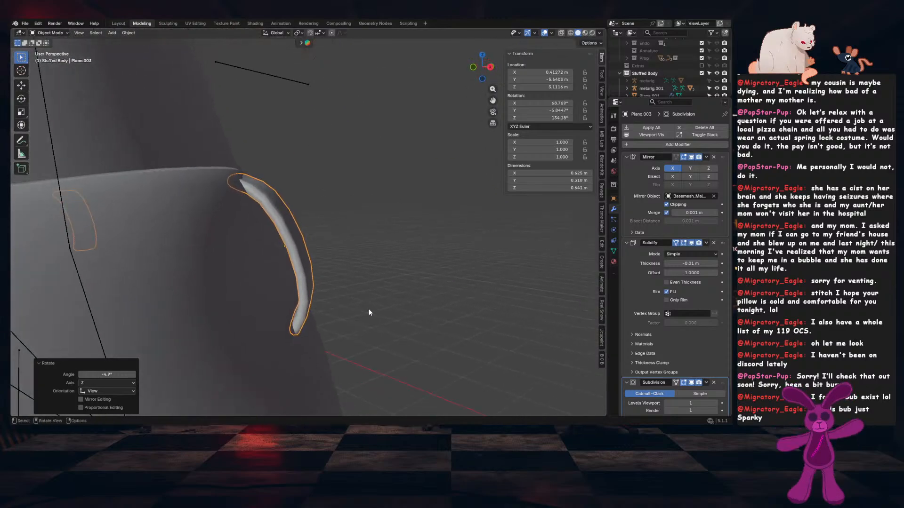
key("g")
left_click(351, 286)
Rotate the rear belt loop 0.855° in an angled rear view to align it with the waistband, and save the file
middle_click_drag(351, 286, 290, 293)
scroll(290, 297, "down", 4)
middle_click_drag(431, 271, 421, 263)
scroll(421, 263, "up", 2)
key("r")
left_click(451, 275)
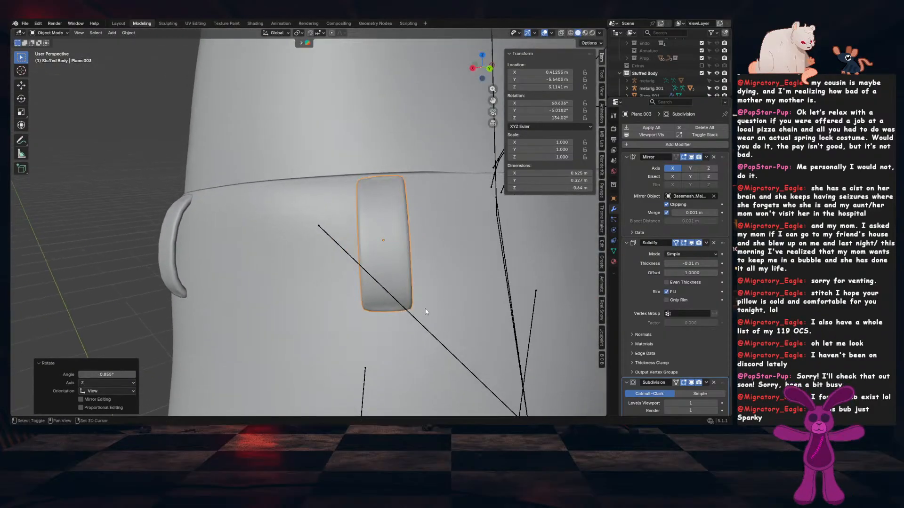
scroll(386, 278, "down", 6)
key("ctrl+s")
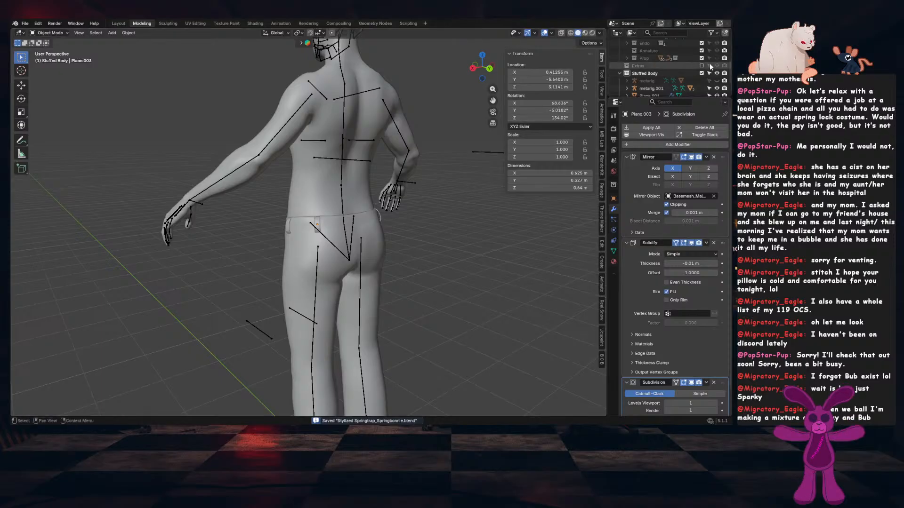
Show the Character collection, look over the yellow rabbit suit from the front, and hide the collection again
left_click(716, 80)
scroll(376, 198, "down", 7)
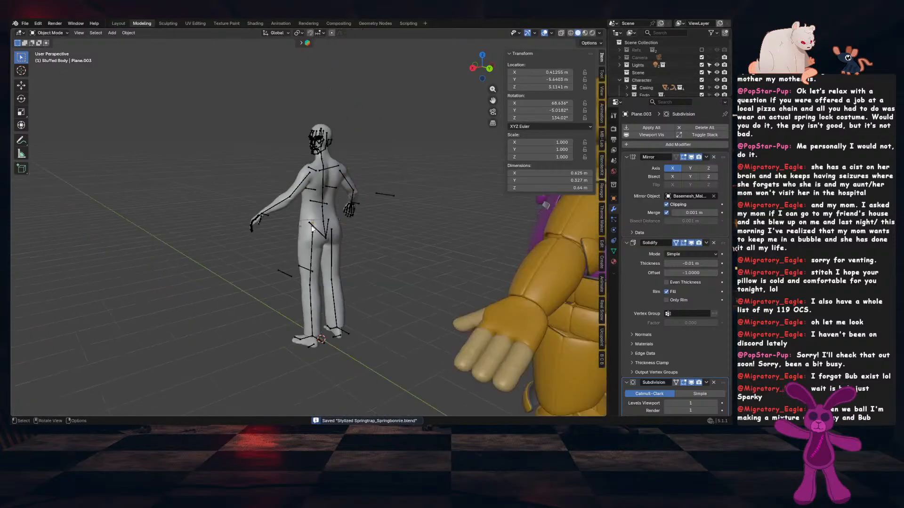
middle_click_drag(320, 210, 367, 267)
scroll(235, 231, "up", 4)
scroll(325, 270, "down", 3)
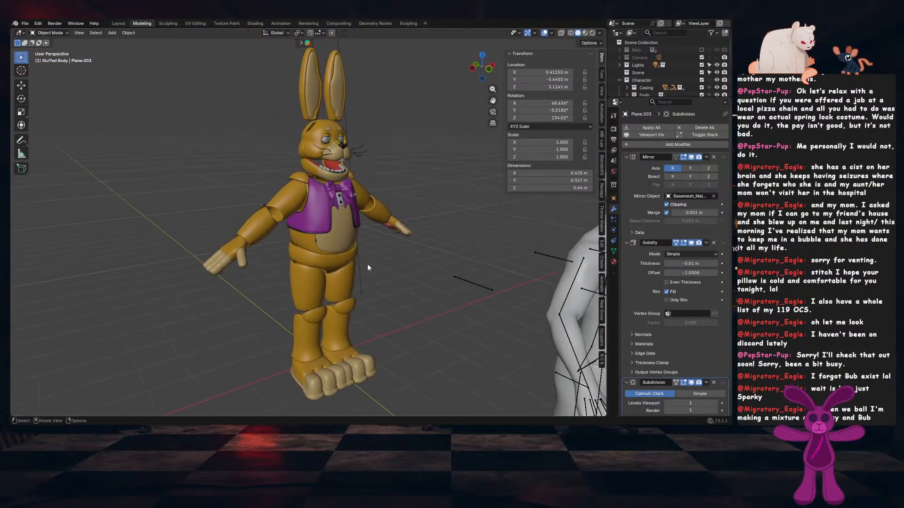
left_click(718, 81)
Move the front belt loop of the pants about 0.097 m along its local X axis
scroll(494, 249, "down", 5)
middle_click_drag(486, 256, 372, 259)
scroll(370, 260, "up", 6)
middle_click_drag(202, 252, 334, 241, "shift")
scroll(334, 241, "down", 4)
middle_click_drag(387, 230, 194, 238)
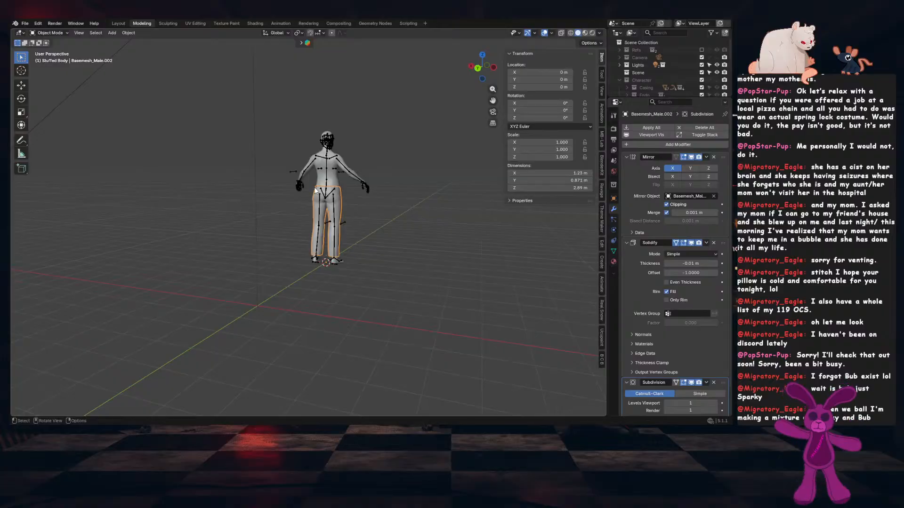
scroll(315, 188, "up", 8)
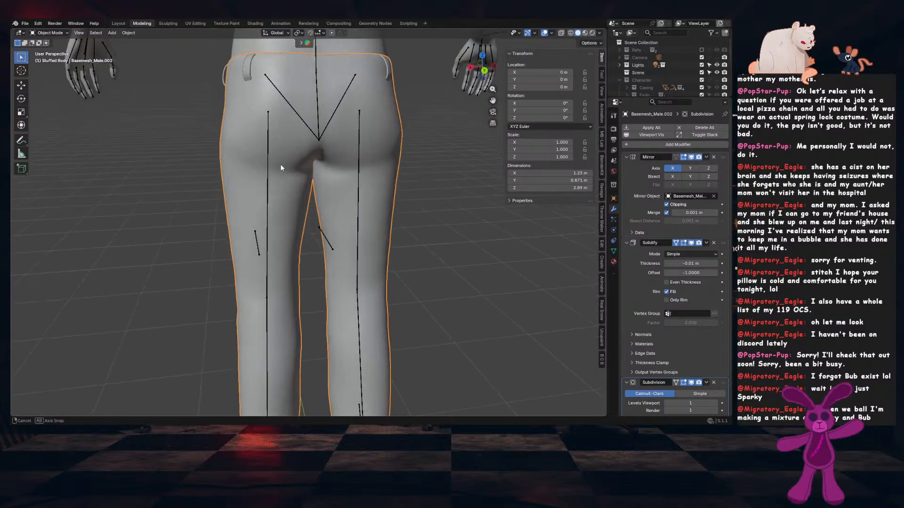
middle_click_drag(281, 164, 430, 211)
left_click(261, 126)
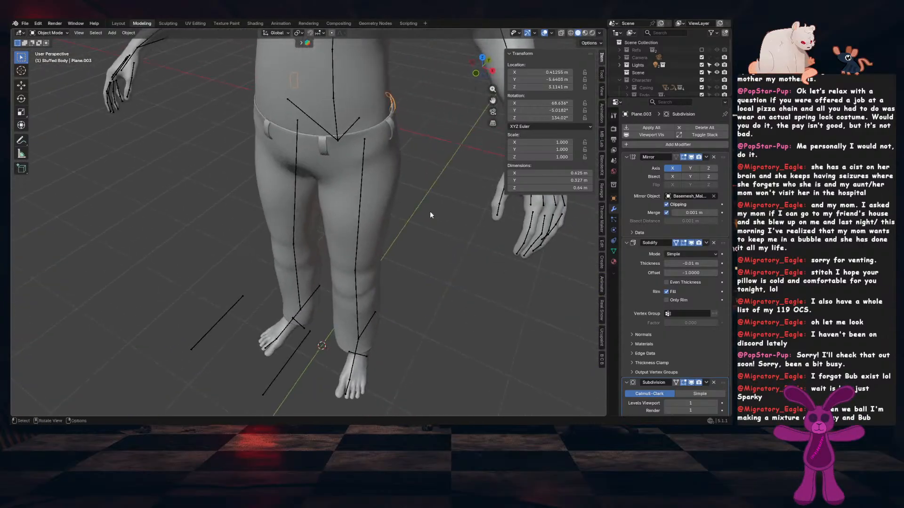
key("g")
key("x")
key("x")
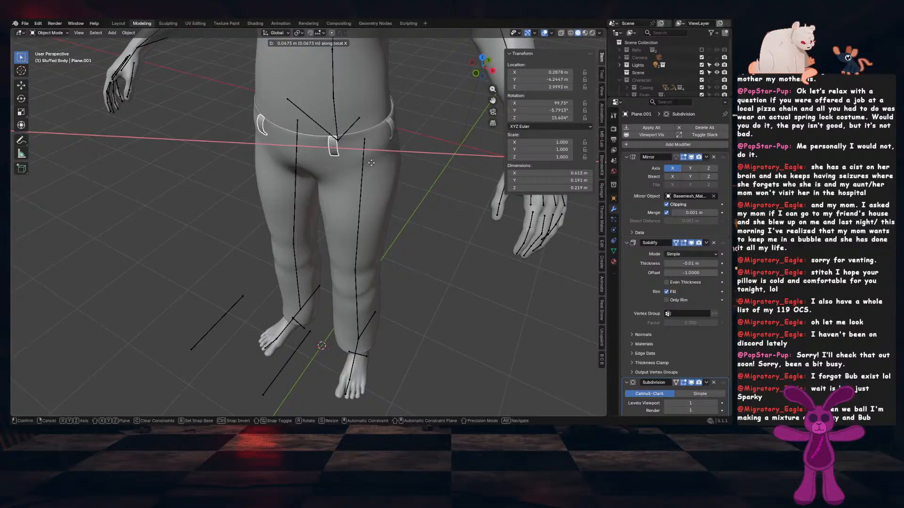
left_click(375, 163)
Rotate the front belt loop about 11.7° around its local Y axis to follow the curve of the waistband
scroll(380, 141, "up", 4)
middle_click_drag(380, 140, 421, 215, "shift")
scroll(421, 215, "up", 3)
key("r")
key("z")
key("z")
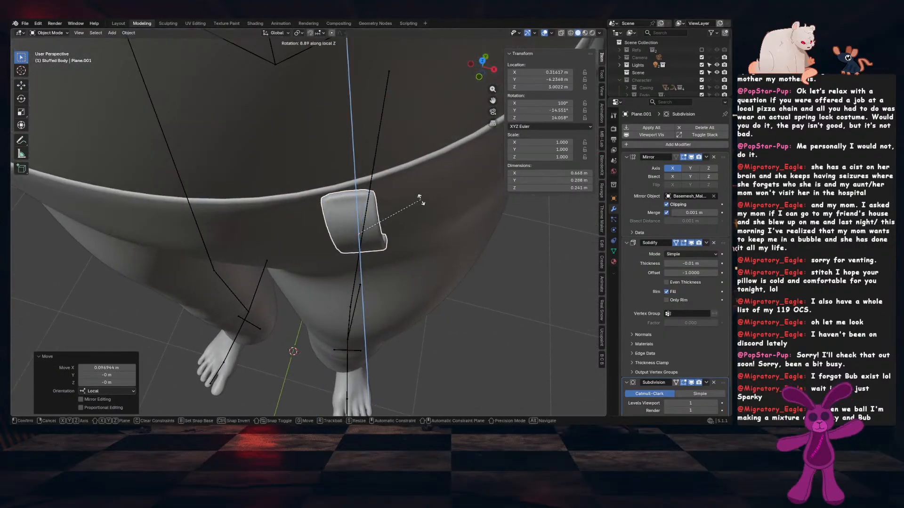
key("y")
left_click(419, 194)
Fit the front belt loop against the waistband, lowering it about 0.005 m and shifting it slightly along its local Z axis
key("g")
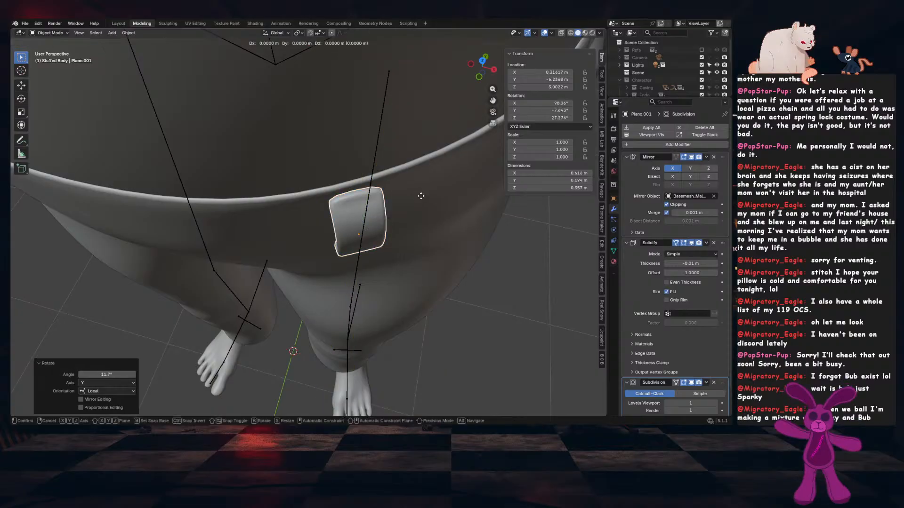
left_click(417, 190)
middle_click_drag(417, 190, 376, 258)
key("g")
key("z")
left_click(374, 217)
key("g")
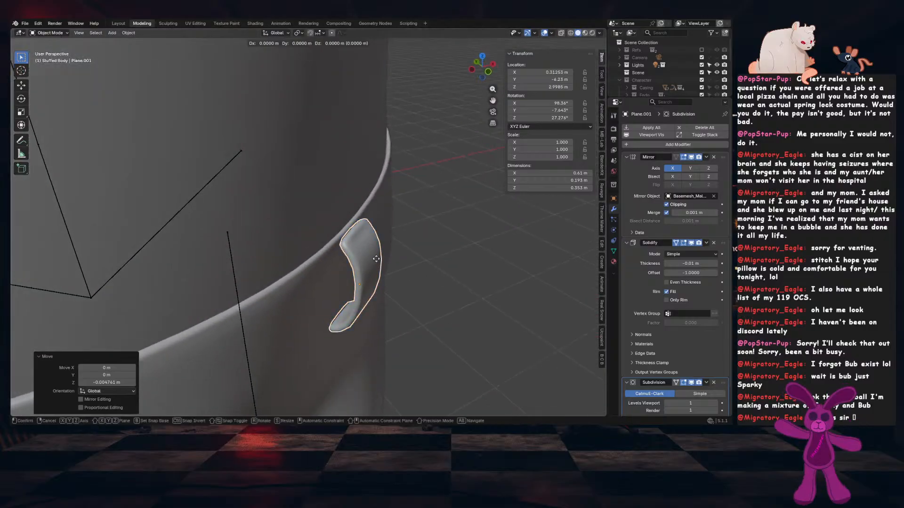
key("y")
key("y")
key("z")
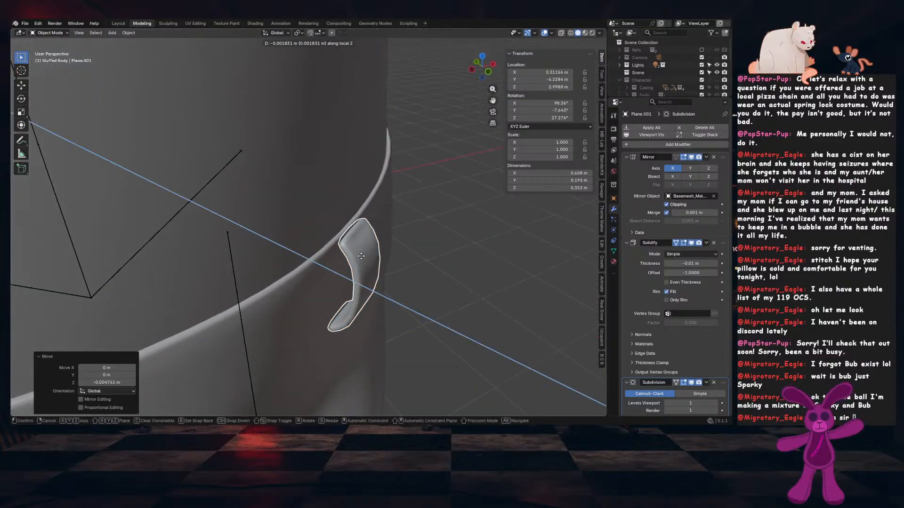
left_click(380, 250)
scroll(380, 250, "down", 3)
key("ctrl+a")
middle_click_drag(379, 250, 334, 276)
left_click(453, 231)
Duplicate the rear side belt loop and move the copy about -0.321 m along X toward the centre of the back
left_click(320, 242)
left_click(321, 242)
scroll(324, 245, "down", 4)
key("shift+d")
key("x")
left_click(384, 292)
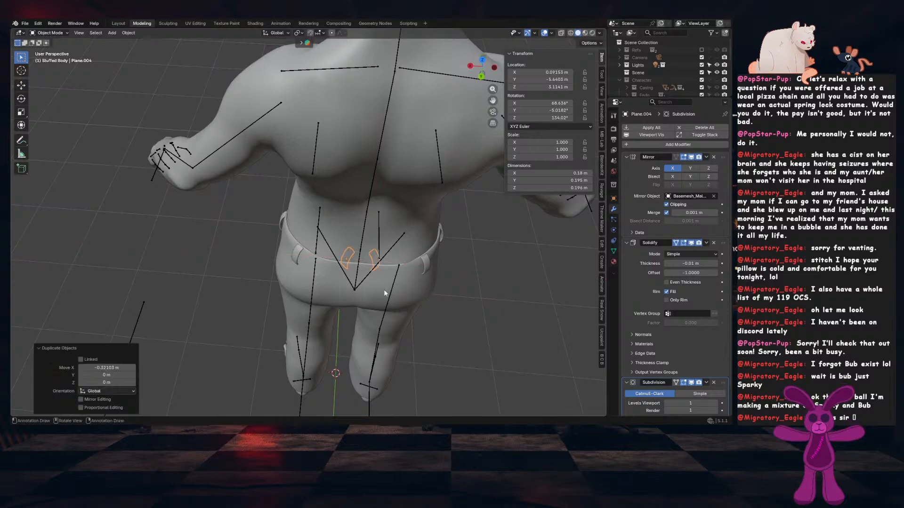
Rotate the copied belt loop about 40.8° around its local Y axis and move it about 0.122 m along local Z
middle_click_drag(456, 256, 372, 254)
key("r")
key("z")
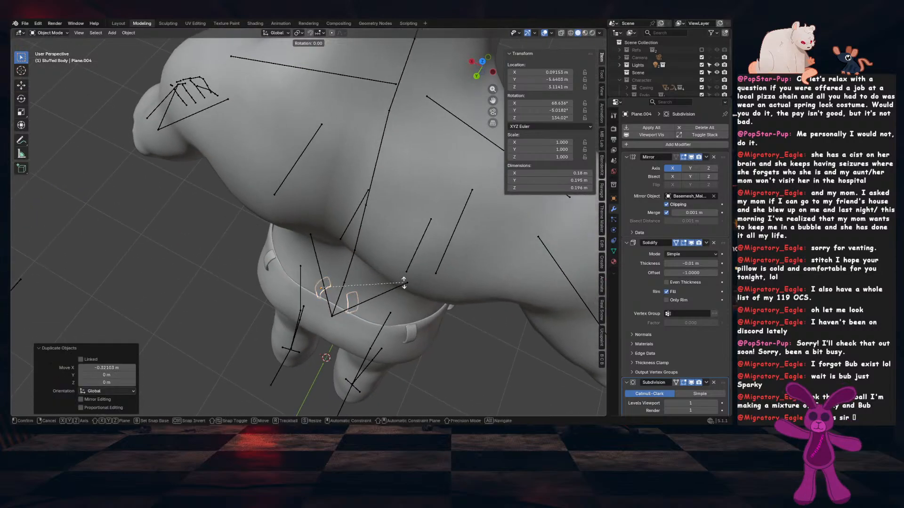
key("z")
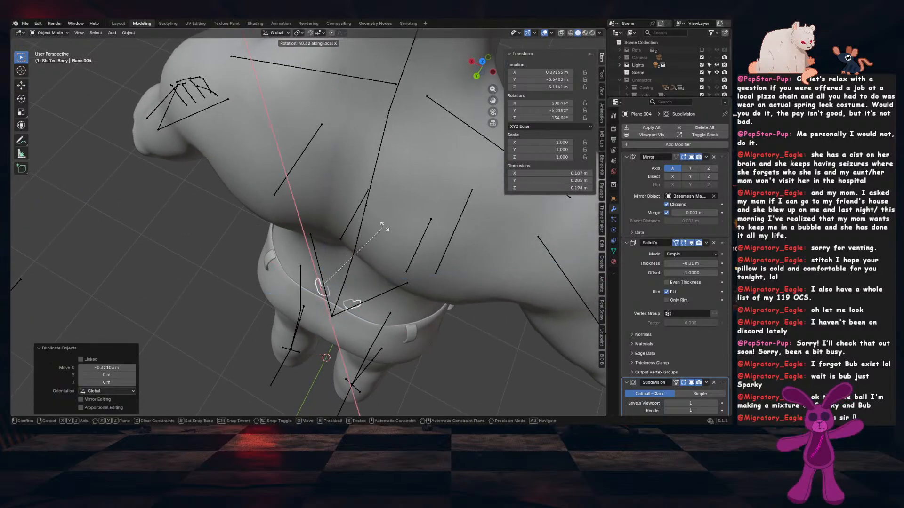
left_click(382, 226)
key("g")
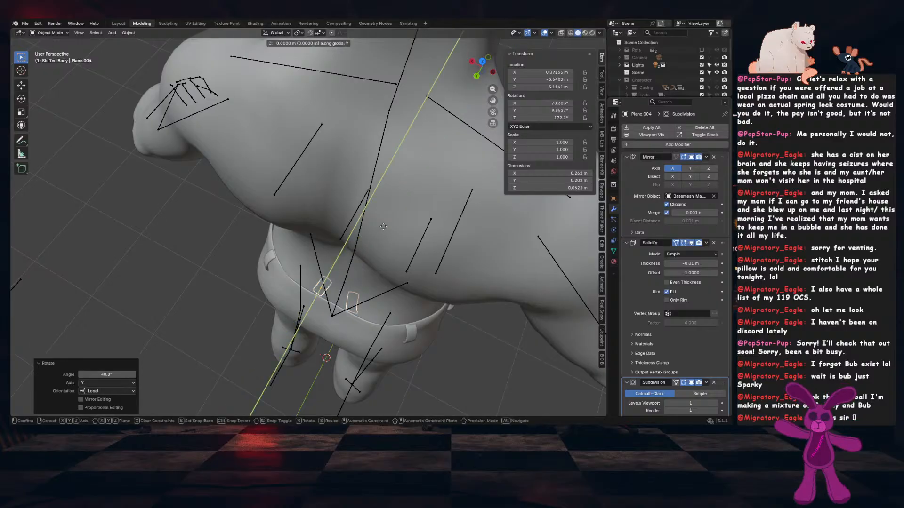
left_click(376, 247)
In back view, rotate the copied loop about -9.1°, lower it about 0.048 m and move it about -0.038 m along X
key("ctrl+KP_1")
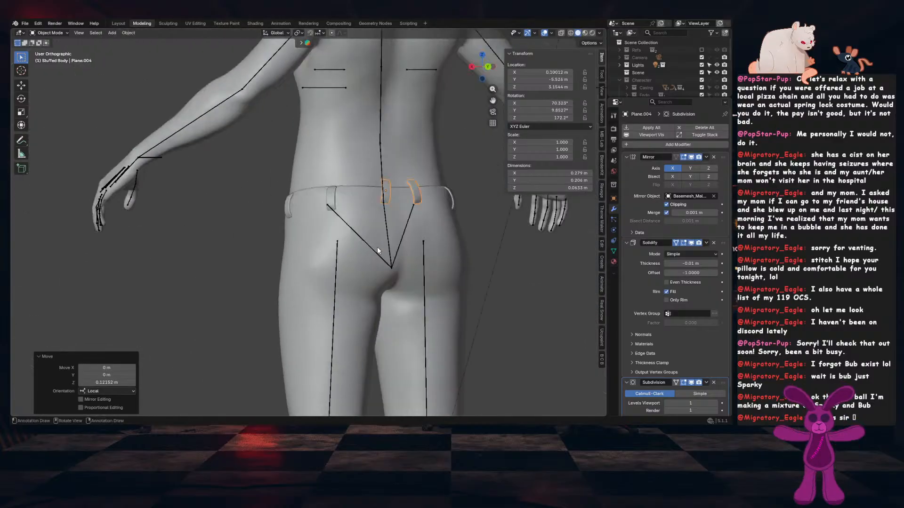
scroll(386, 246, "up", 5)
key("r")
left_click(304, 310)
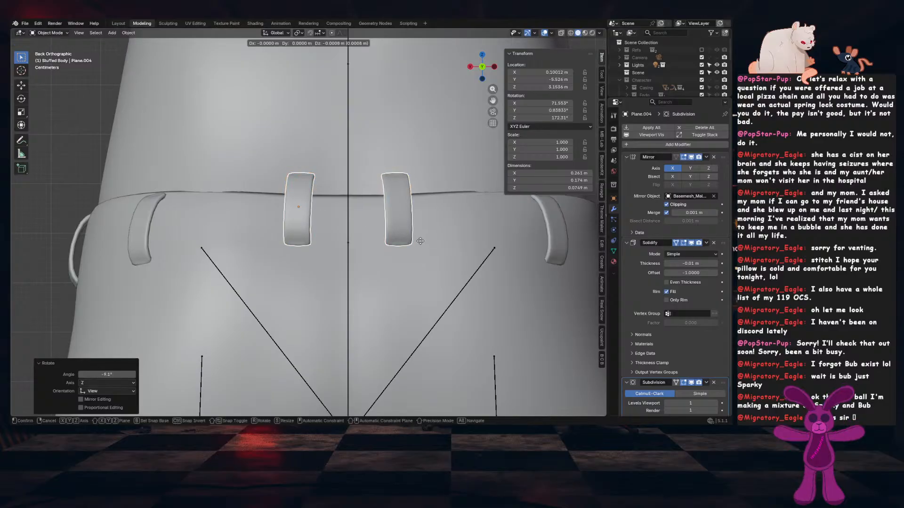
key("g")
left_click(420, 262)
key("g")
key("x")
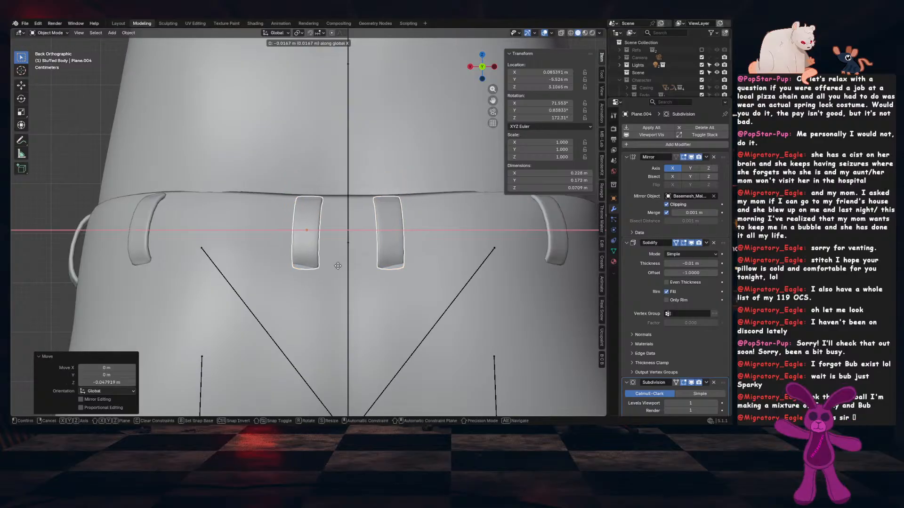
left_click(347, 265)
Rotate the central back loop about 9.4° around global Z and shift it slightly along Y against the waistband
middle_click_drag(355, 247, 360, 168)
key("r")
key("z")
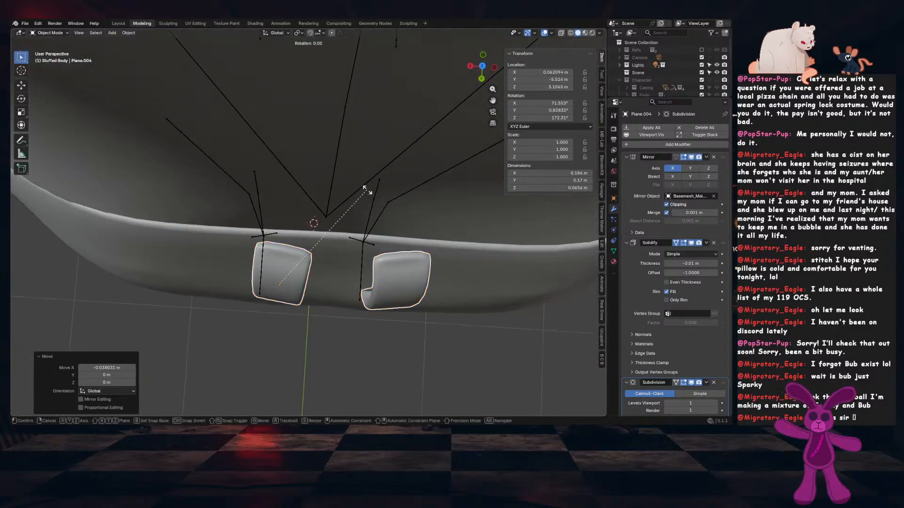
left_click(347, 189)
key("g")
key("y")
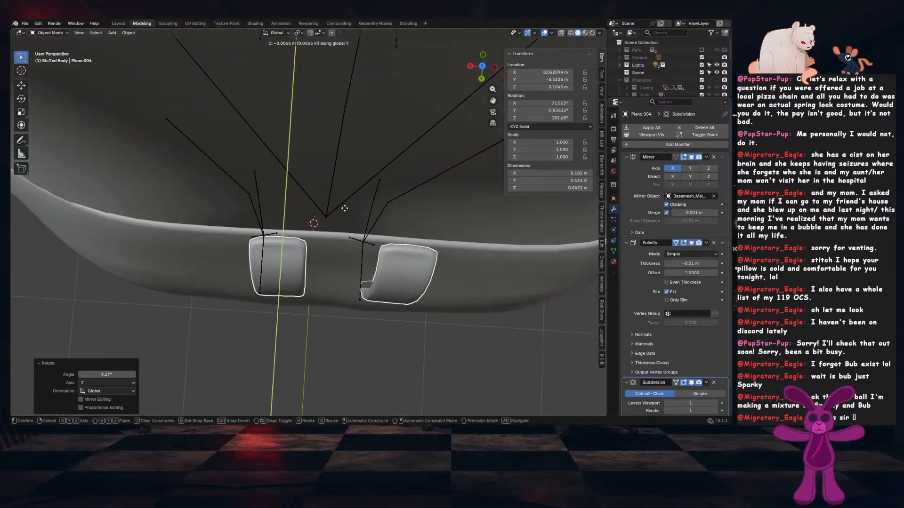
left_click(343, 206)
From the side, tilt the central back loop about -7° to match the body's slope, nudge it into place, and save the file
middle_click_drag(344, 206, 378, 221)
key("r")
left_click(423, 210)
key("g")
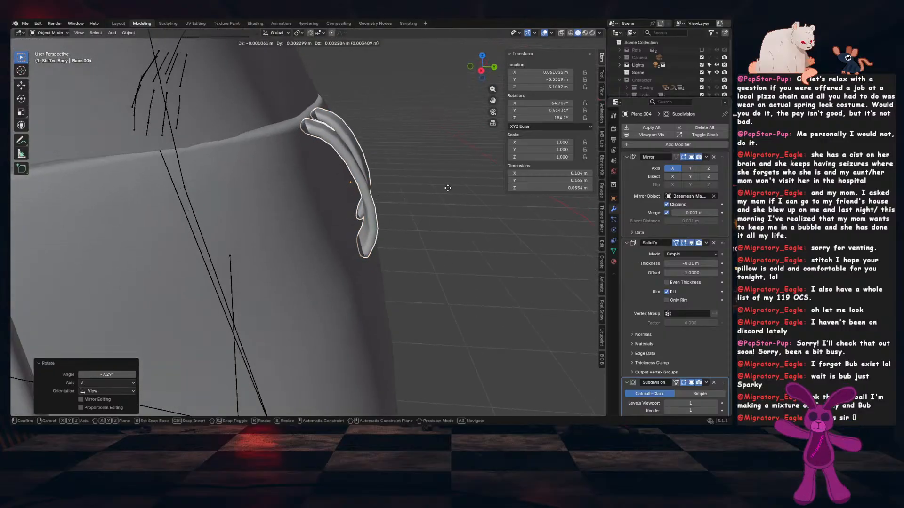
left_click(432, 189)
key("ctrl+s")
Straighten the central back loop, shift it about -0.003 m along X, raise it about 0.001 m, and apply its scale
middle_click_drag(432, 188, 346, 187)
key("r")
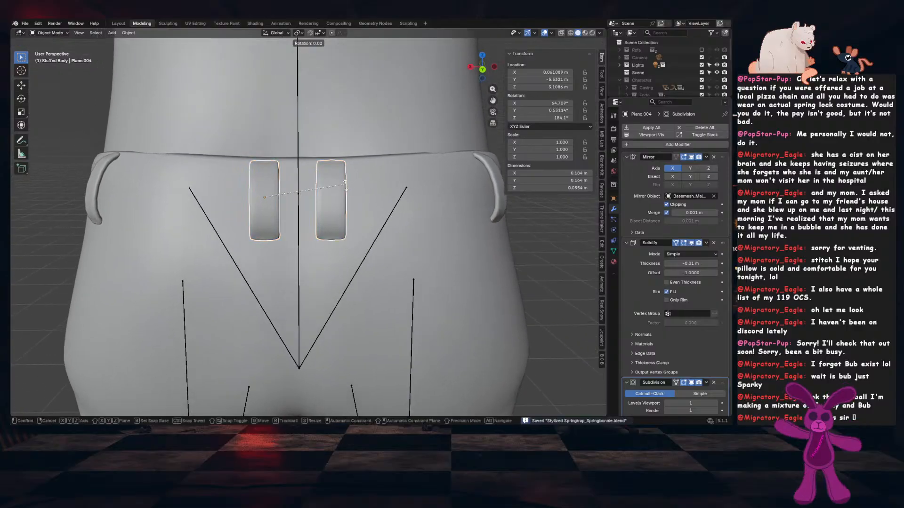
left_click(326, 230)
key("g")
key("x")
left_click(331, 237)
key("g")
key("z")
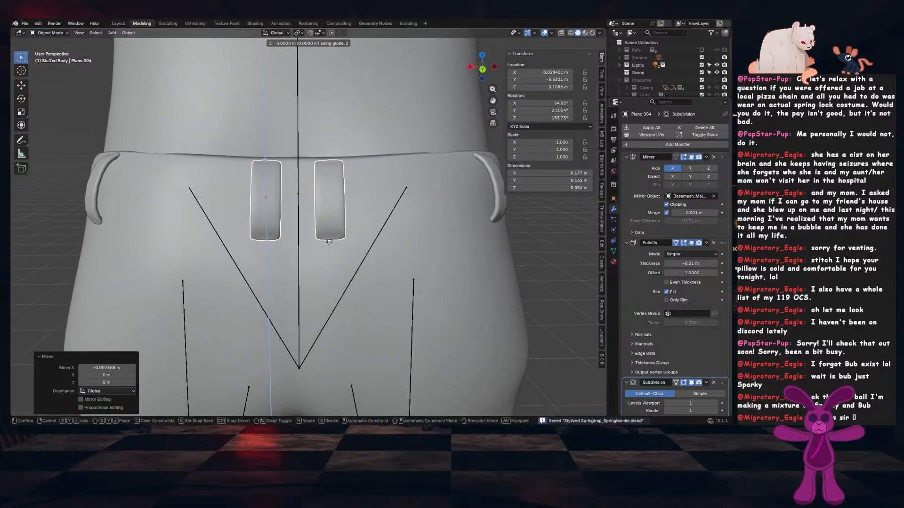
left_click(331, 235)
key("ctrl+a")
left_click(365, 207)
Add the rear side and hip belt loops to the selection, apply their scale, and save the file
scroll(362, 208, "down", 5)
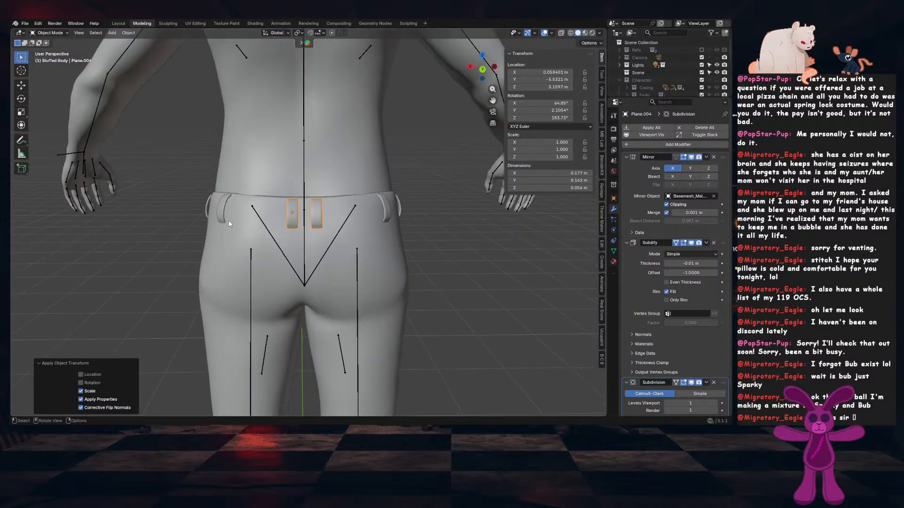
left_click(227, 218, "shift")
left_click(209, 209, "shift")
key("ctrl+a")
left_click(279, 205)
key("ctrl+s")
Narrow the front belt loop by scaling it to 0.727 along its local X axis
middle_click_drag(458, 211, 442, 242)
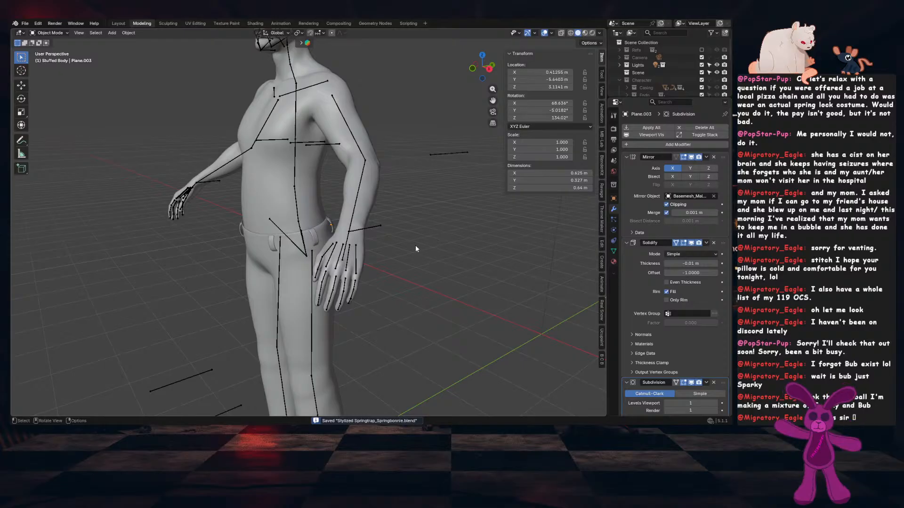
middle_click_drag(397, 242, 417, 240)
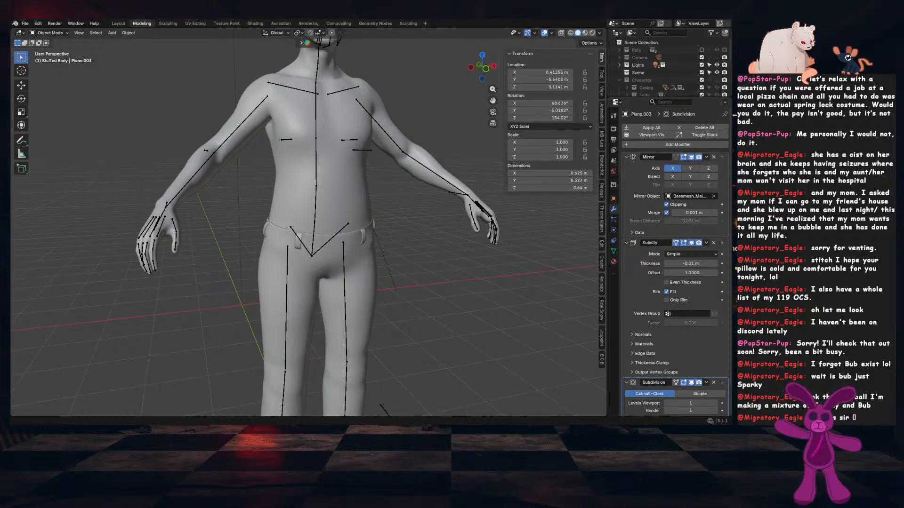
scroll(358, 246, "up", 3)
middle_click_drag(358, 247, 305, 249)
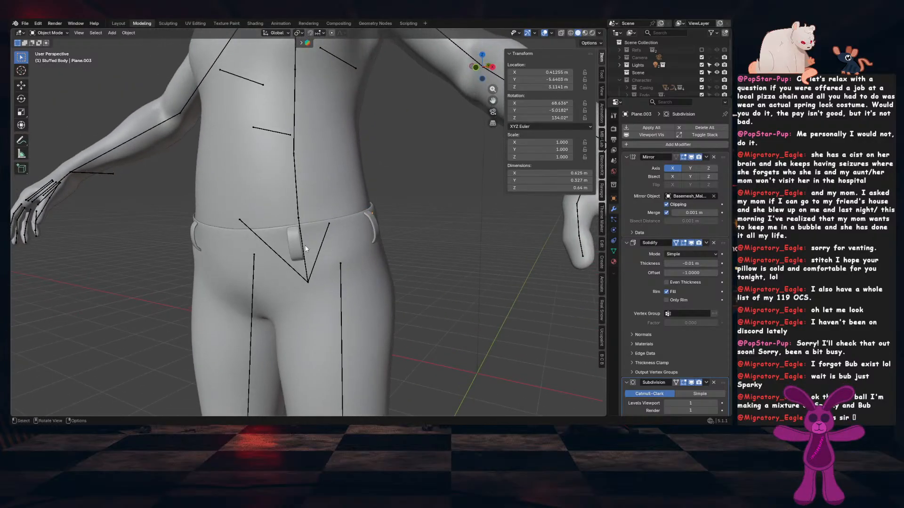
key("s")
key("x")
key("x")
left_click(371, 244)
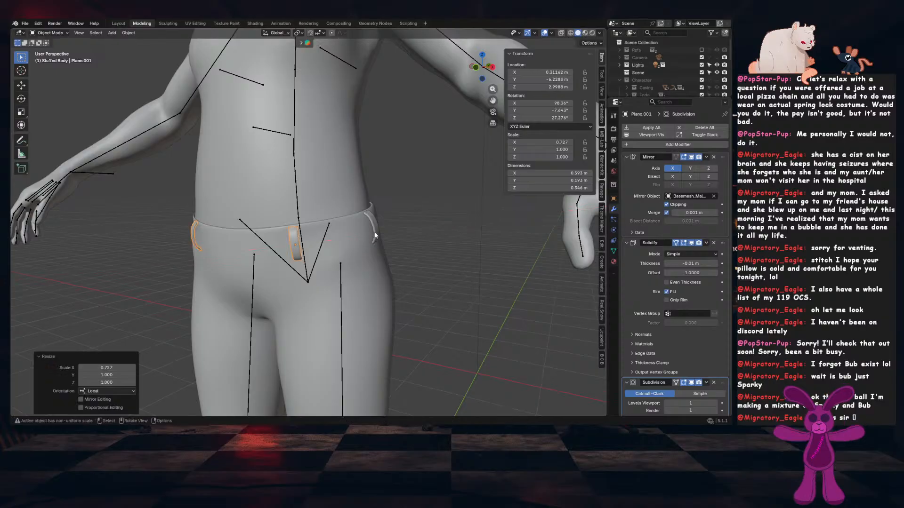
Narrow the remaining side and back belt loops by the same 0.727 local X scale and save the file
left_click(371, 229)
middle_click_drag(405, 237, 271, 230)
left_click(271, 231)
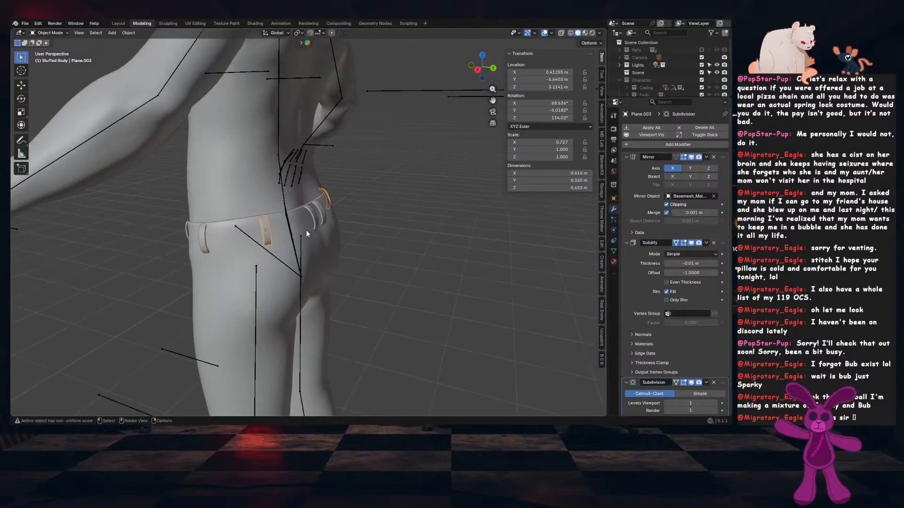
mouse_move(340, 227)
middle_mouse_down()
mouse_move(301, 216)
mouse_move(312, 233)
mouse_move(224, 245)
mouse_move(357, 230)
middle_mouse_up()
left_click(331, 218)
key("ctrl+s")
Inspect the narrowed belt loops around the waistband from the front, sides and back, and save the file
scroll(384, 238, "up", 6)
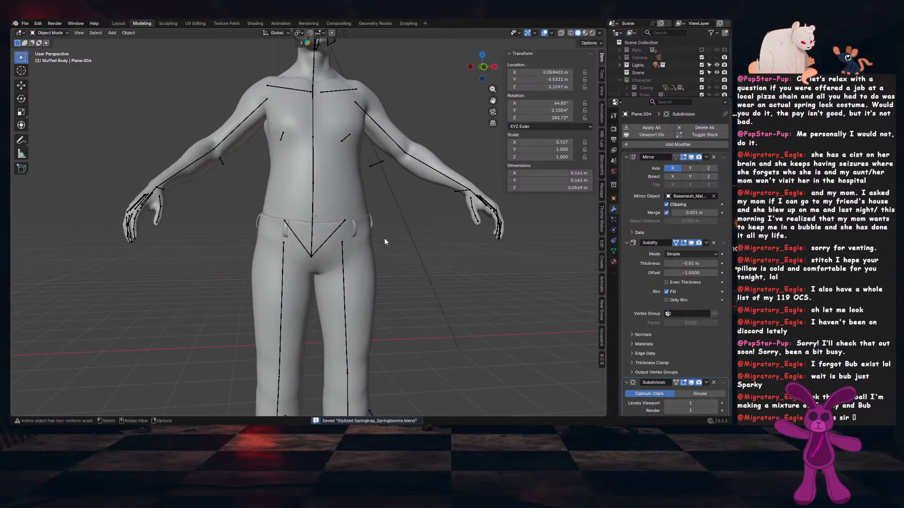
middle_click_drag(434, 267, 348, 283)
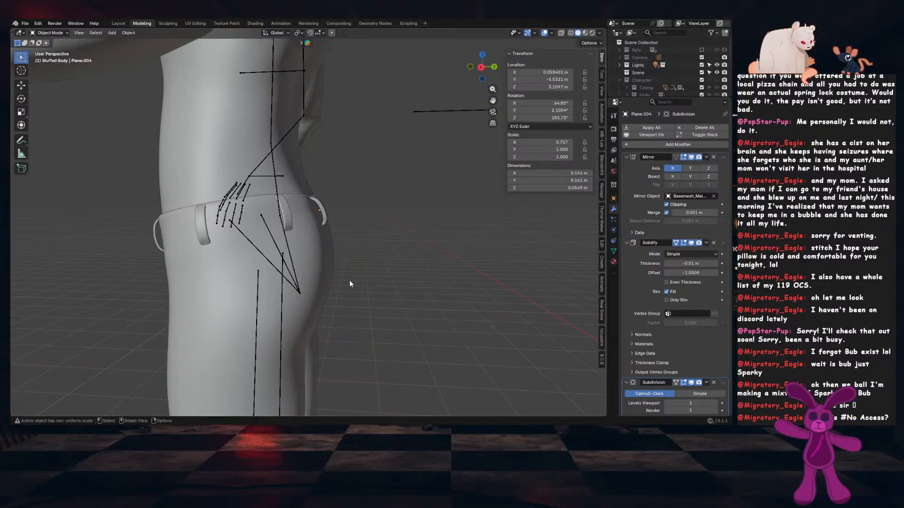
middle_click_drag(369, 258, 444, 271)
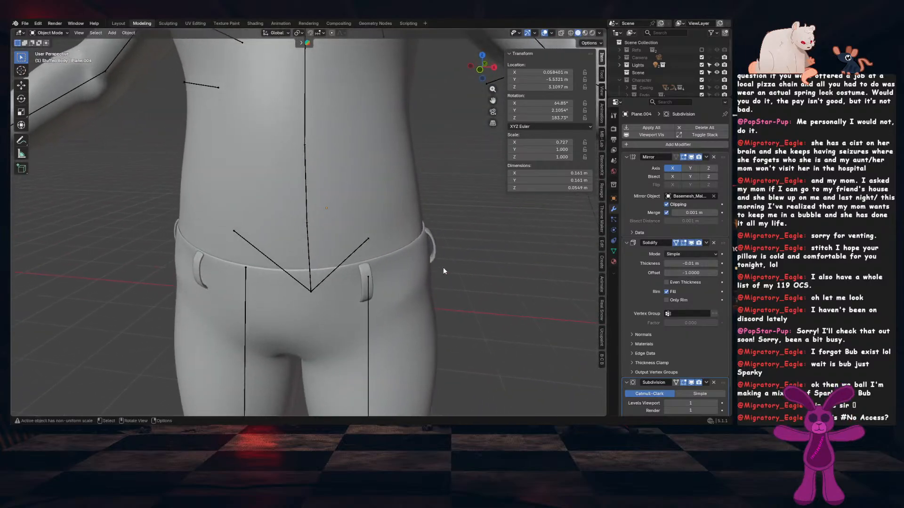
middle_click_drag(358, 294, 422, 253)
scroll(463, 295, "up", 3)
left_click(421, 253)
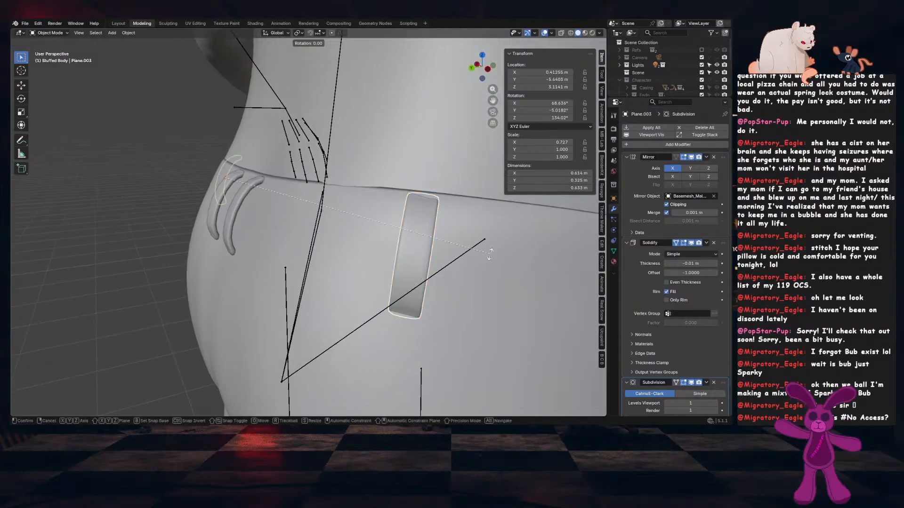
middle_click_drag(490, 254, 331, 249)
scroll(331, 249, "down", 4)
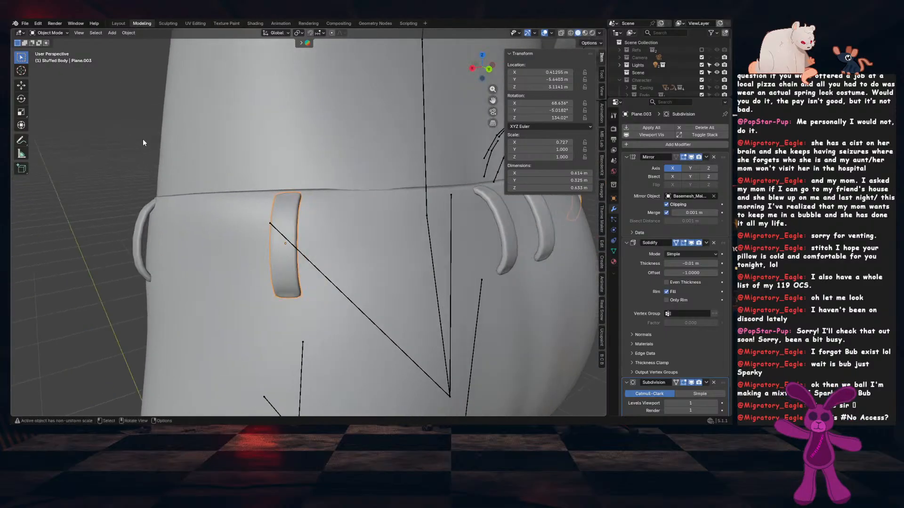
scroll(178, 241, "down", 3)
key("ctrl+s")
Duplicate the top waistband edge loop of the pants in place and separate it into its own selected object
left_click(267, 234)
key("Tab")
middle_click_drag(199, 246, 315, 244)
key("shift+d")
key("Escape")
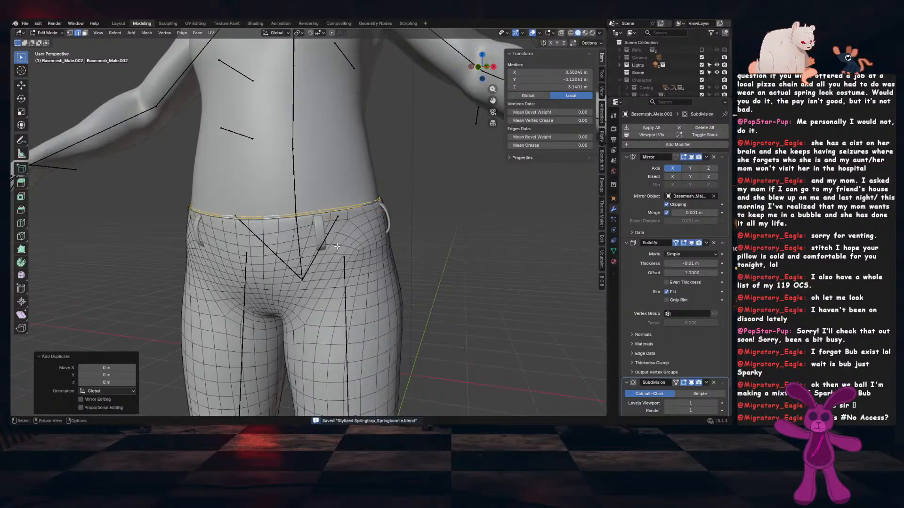
left_click(337, 245)
key("Tab")
left_click(282, 215)
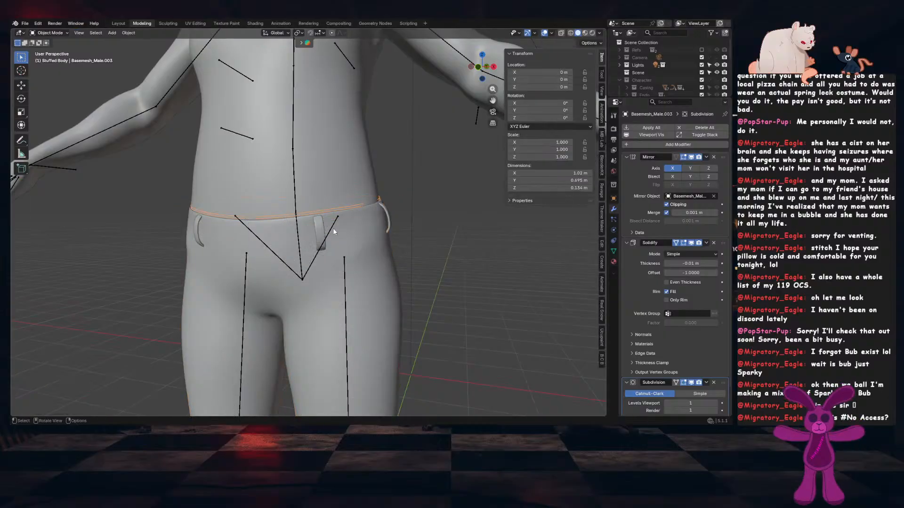
scroll(332, 228, "up", 2)
right_click(366, 244)
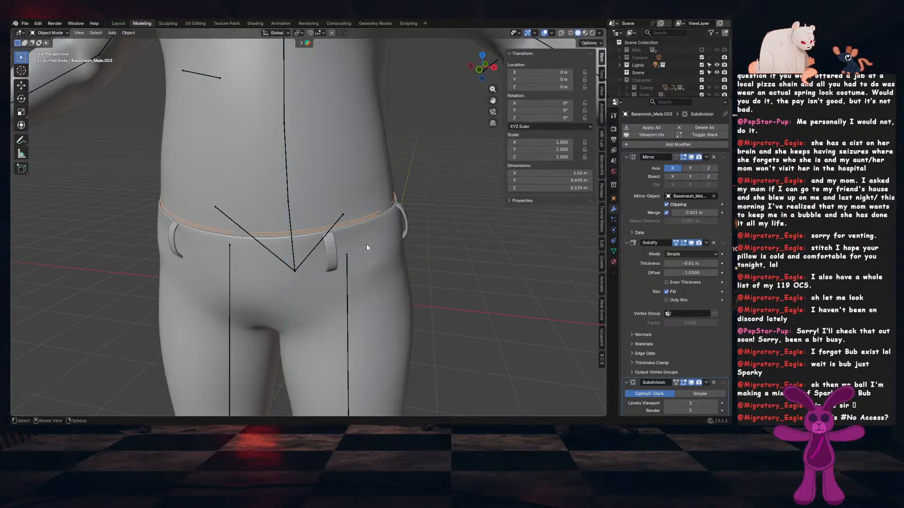
key("g")
right_click(377, 245)
right_click(377, 249)
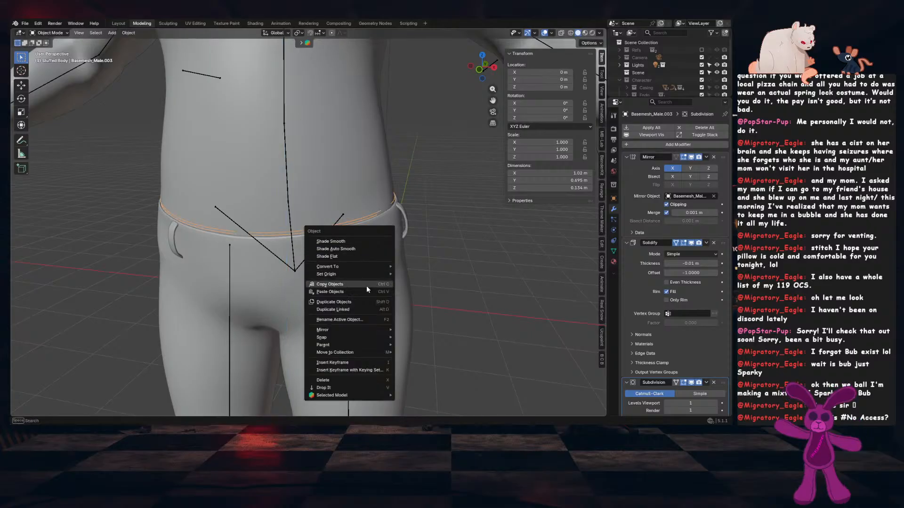
Snap the 3D cursor to the separated loop's front and back centre vertices and set the object's origin to it
key("Tab")
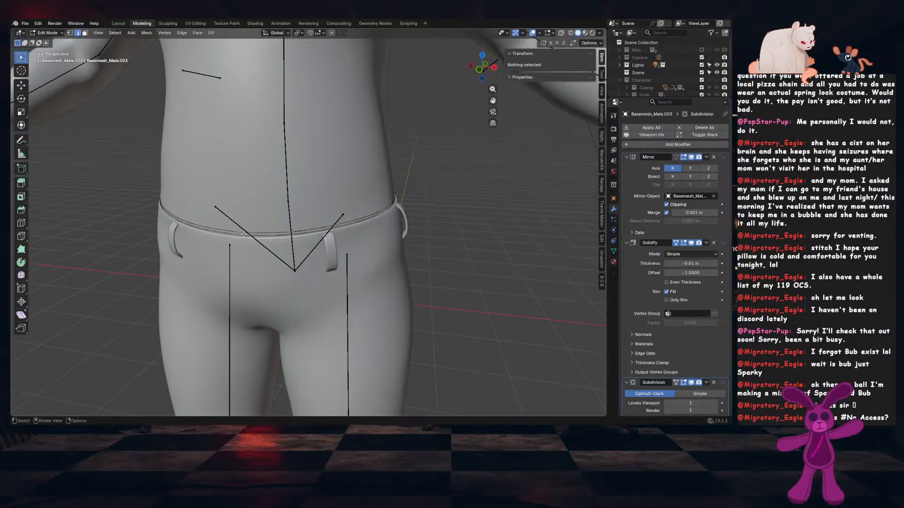
middle_click_drag(244, 234, 281, 178)
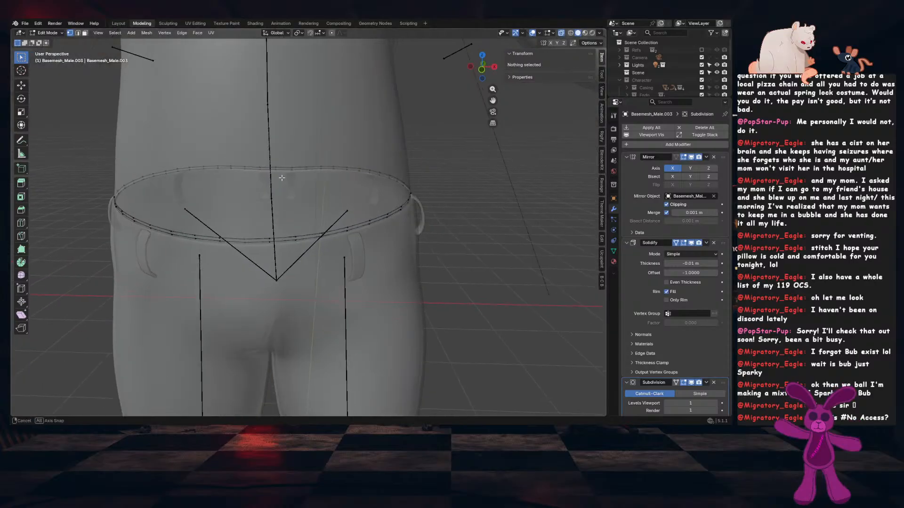
key("KP_1")
left_click_drag(255, 172, 270, 251)
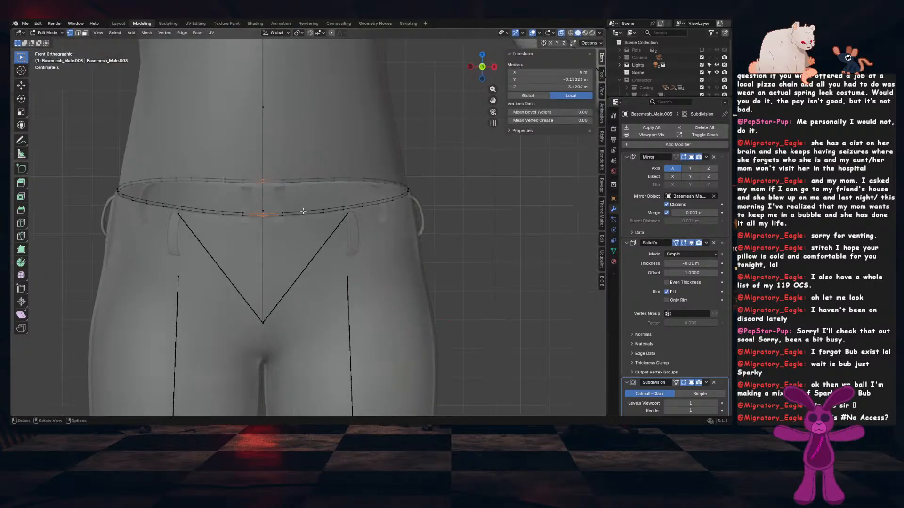
key("shift+s")
key("2")
key("Tab")
right_click(385, 179)
mouse_move(386, 212)
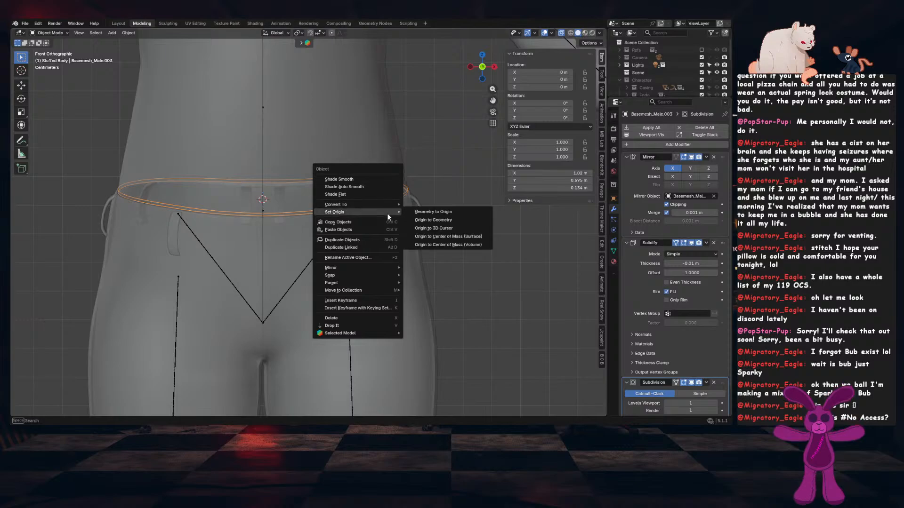
left_click(452, 228)
Enlarge the separated loop uniformly to 1.021 with the scale applied, and lower it about 0.03 m along Z
key("s")
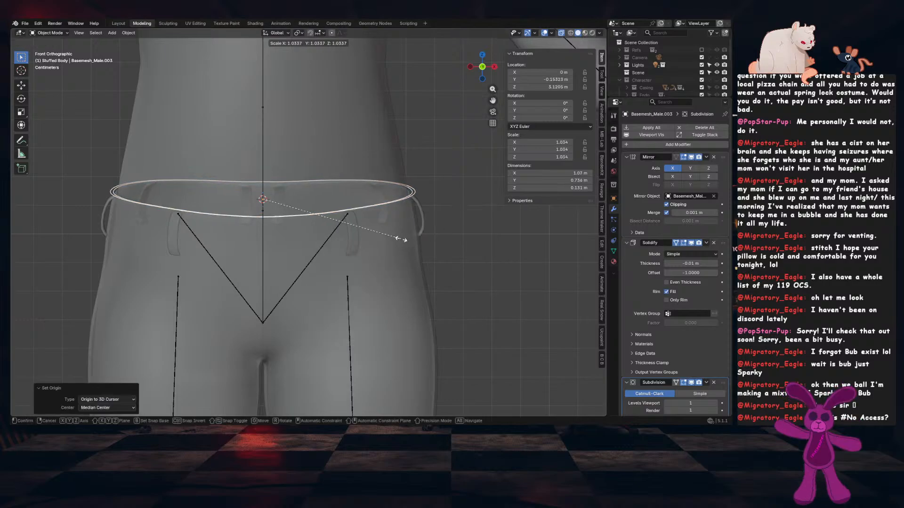
left_click(399, 239)
key("g")
key("z")
left_click(415, 239)
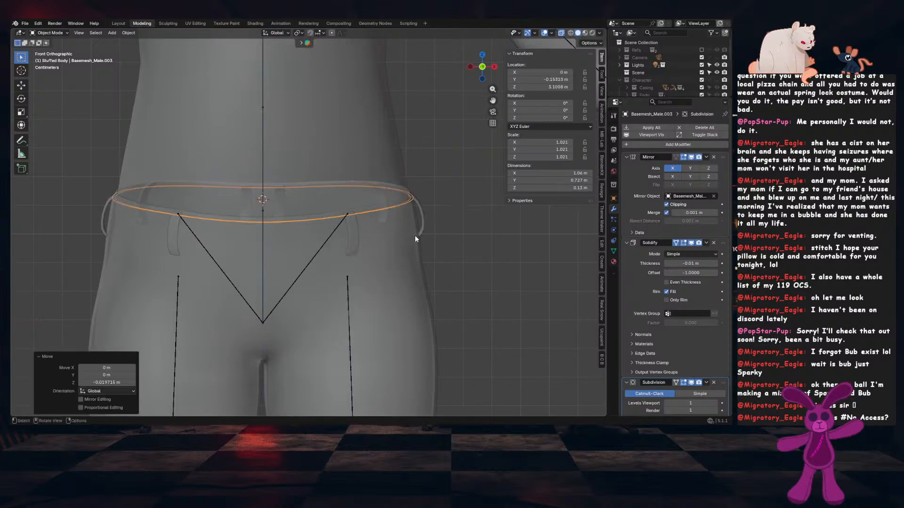
key("g")
key("z")
left_click(417, 243)
key("ctrl+a")
left_click(454, 217)
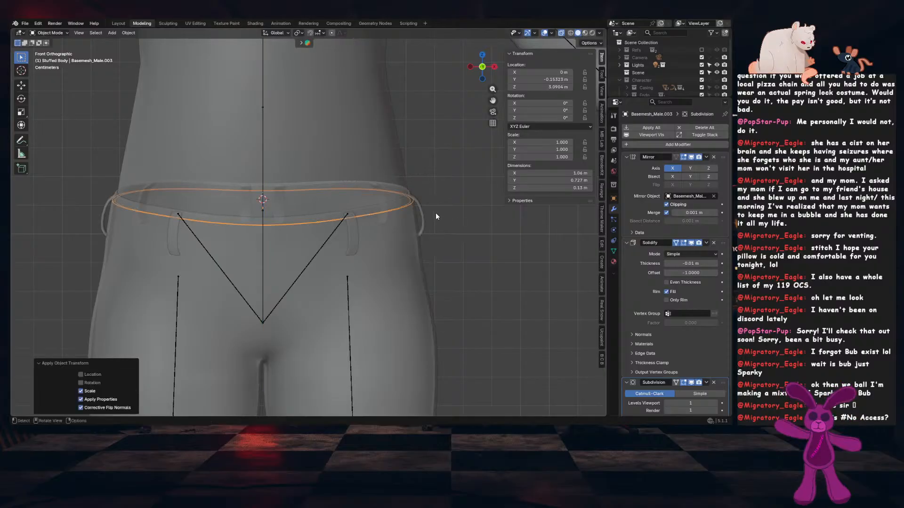
Extrude the whole loop 0.1012 m downward along Z into a belt band and flare its bottom edge outward with Shrink/Fatten
key("Tab")
key("e")
key("z")
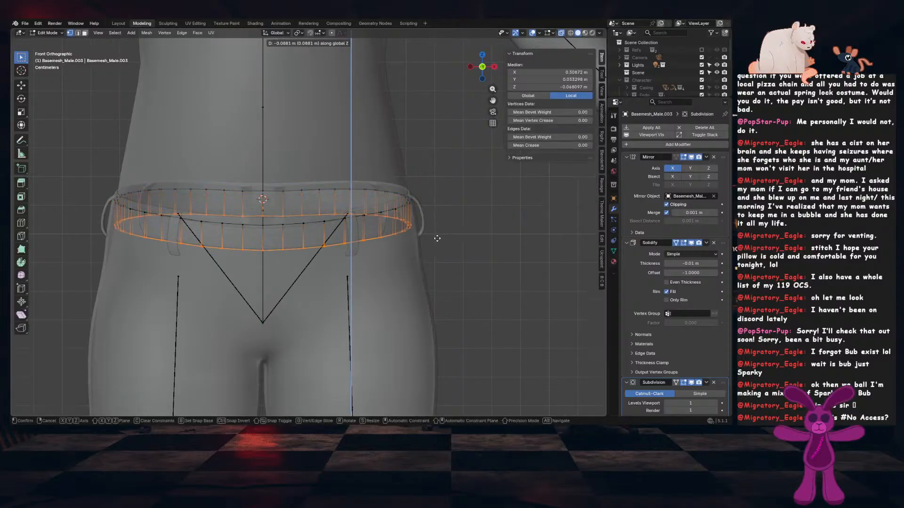
left_click(432, 265)
key("alt+s")
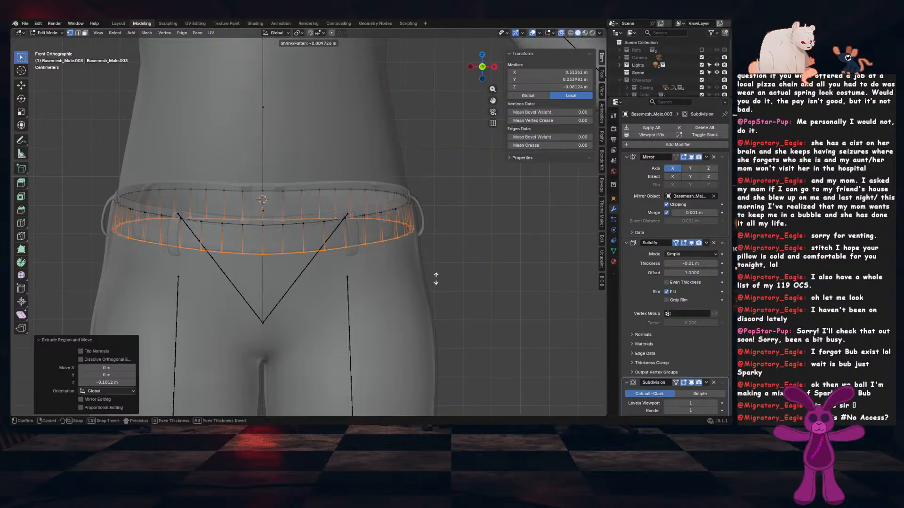
left_click(436, 298)
key("Tab")
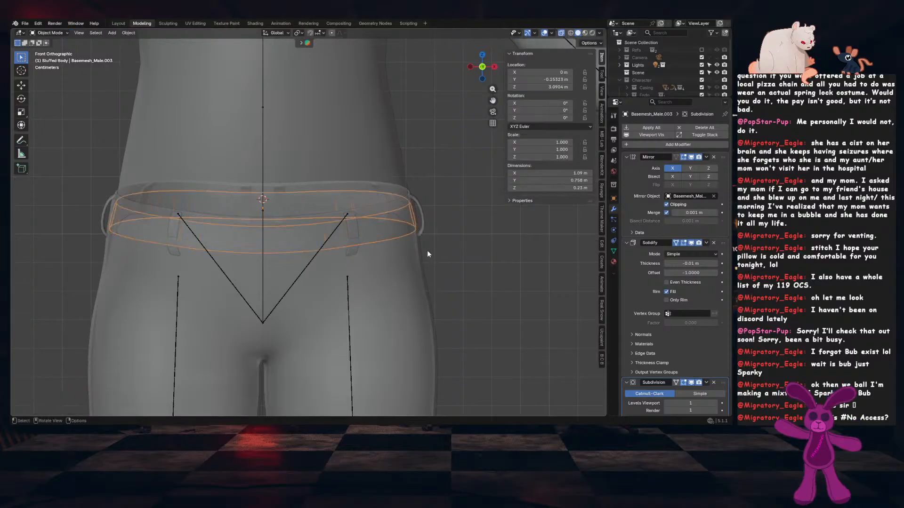
Turn off X-ray and push the belt's top edge loop outward with a Shrink/Fatten offset of -0.0126 m
key("Tab")
left_click(561, 33)
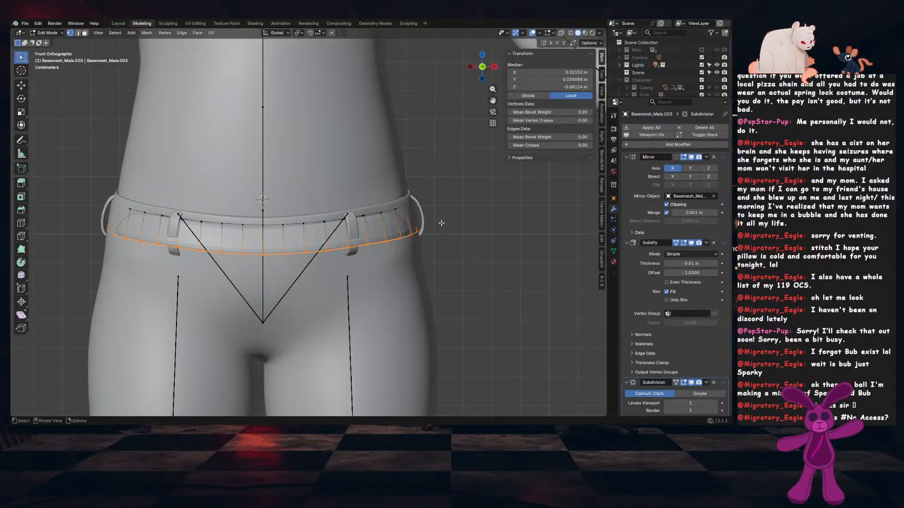
left_click(385, 211, "alt")
key("alt+s")
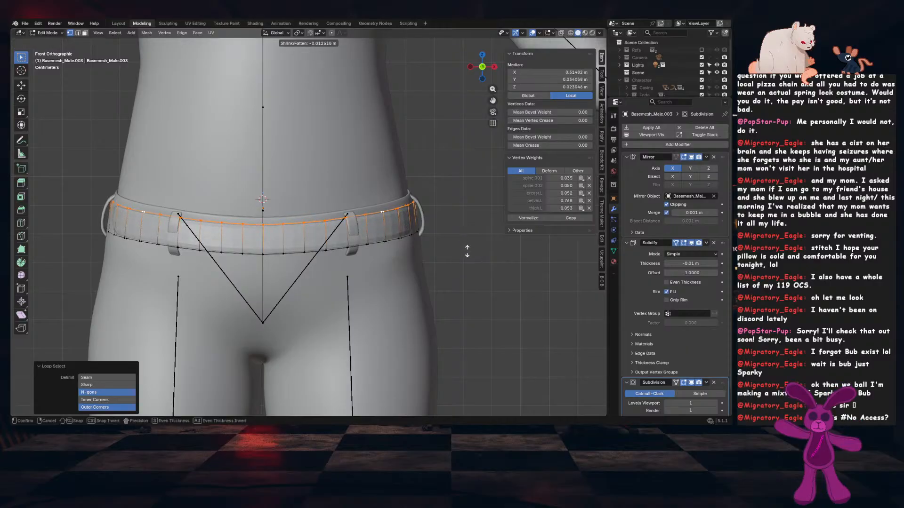
left_click(466, 249)
Shift the belt's top edge loop about 0.0083 m backward along Y in the right side view
middle_click_drag(463, 239, 360, 246)
key("KP_3")
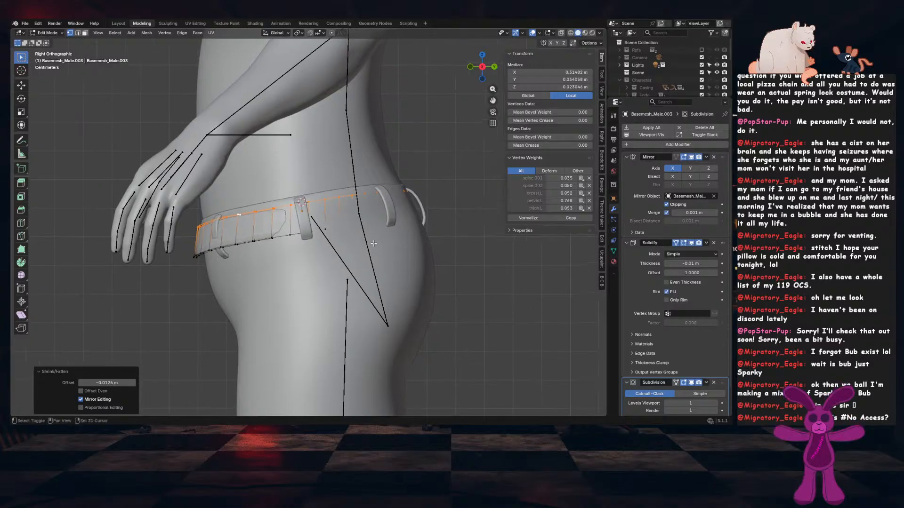
key("g")
key("y")
left_click(395, 244)
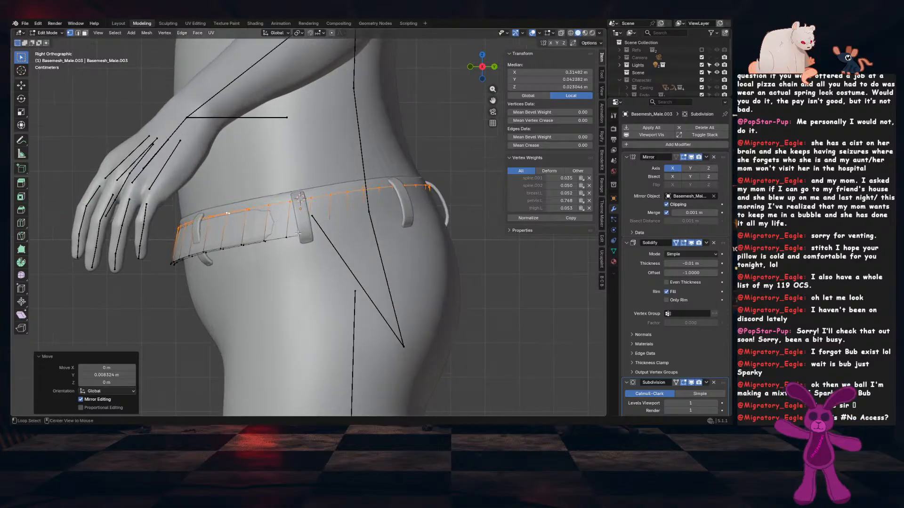
Shift the belt's bottom edge loop 0.0394 m backward along Y and push it outward with a -0.0131 m Shrink/Fatten offset
left_click(297, 234, "alt")
key("g")
key("y")
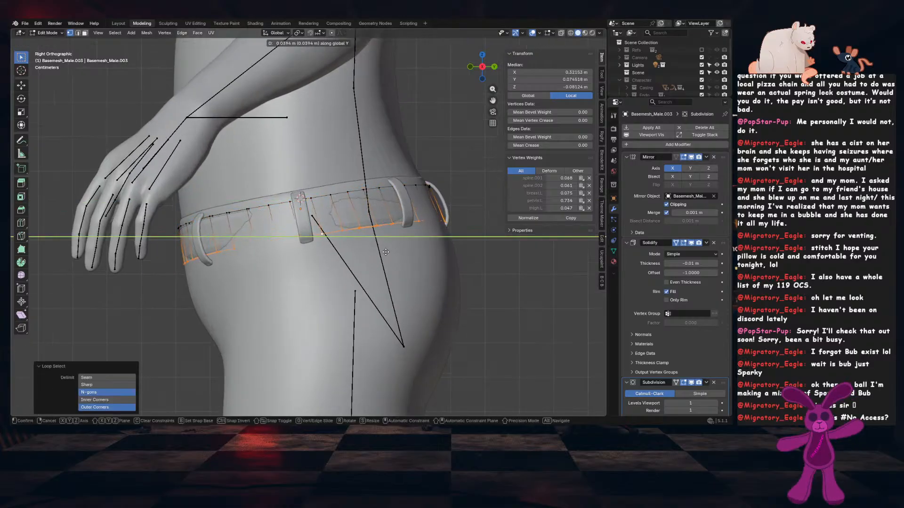
left_click(386, 252)
key("alt+s")
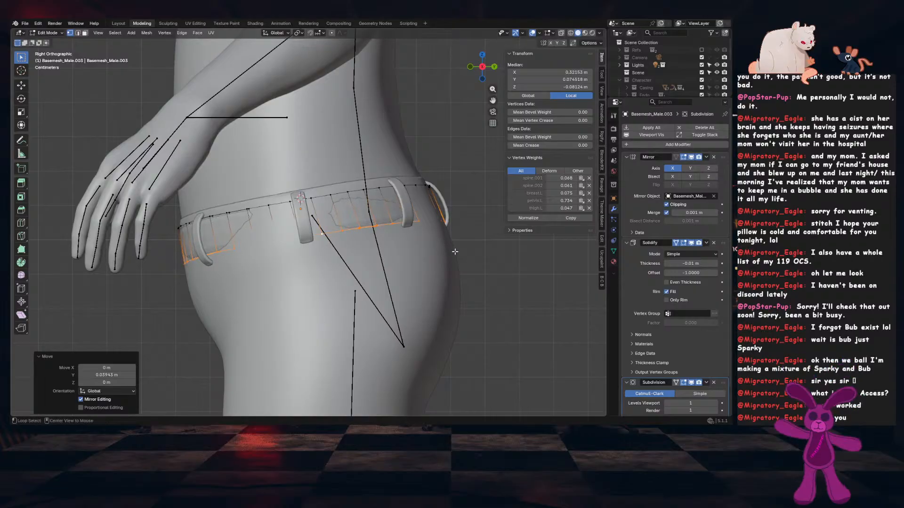
left_click(454, 275)
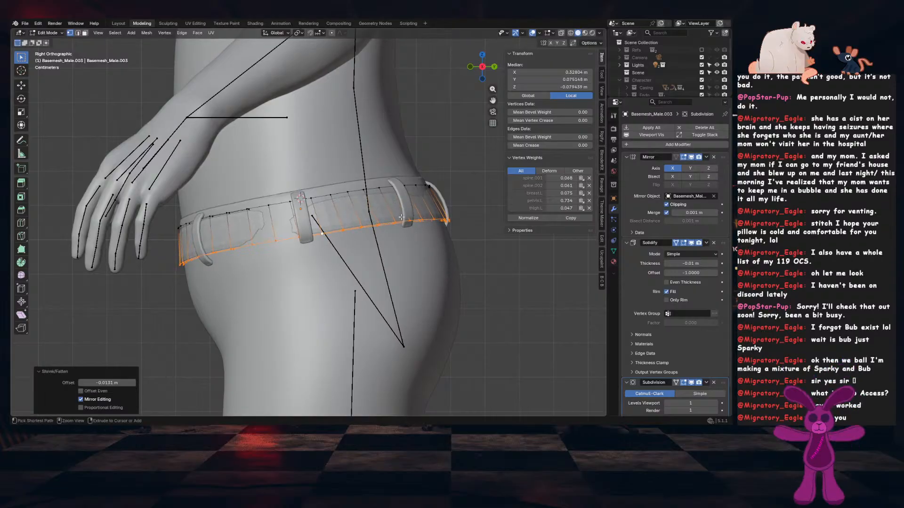
Add one centred horizontal edge loop around the belt and bulge it outward with Shrink/Fatten
key("ctrl+r")
left_click(393, 203)
right_click(395, 204)
key("alt+s")
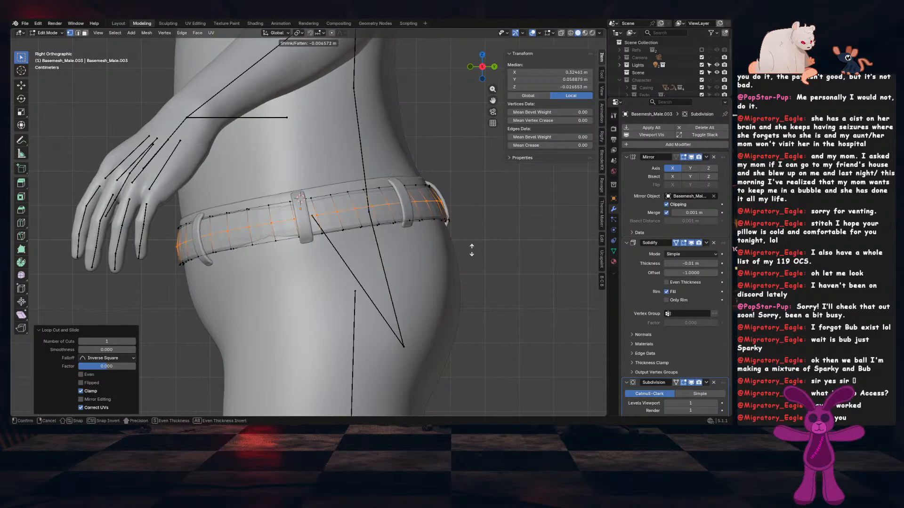
left_click(472, 254)
left_click(404, 220, "alt")
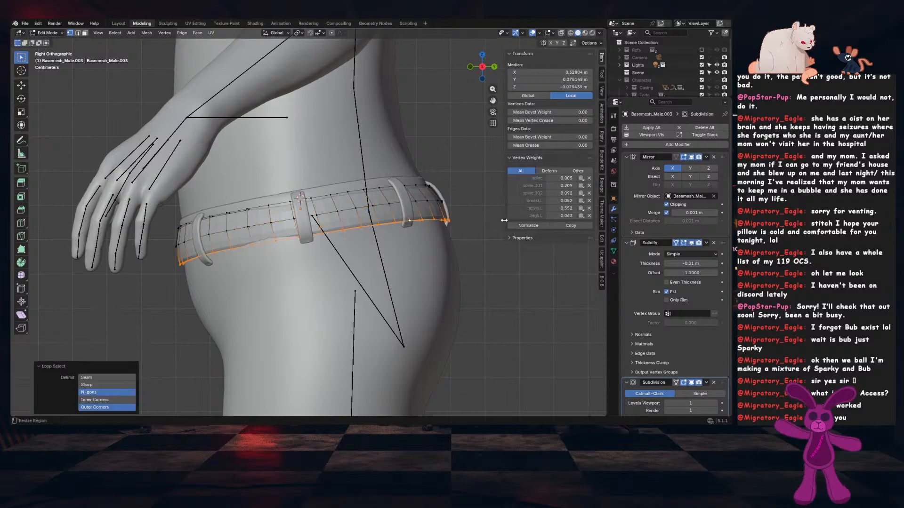
middle_click_drag(301, 234, 384, 240)
key("Tab")
scroll(379, 239, "down", 4)
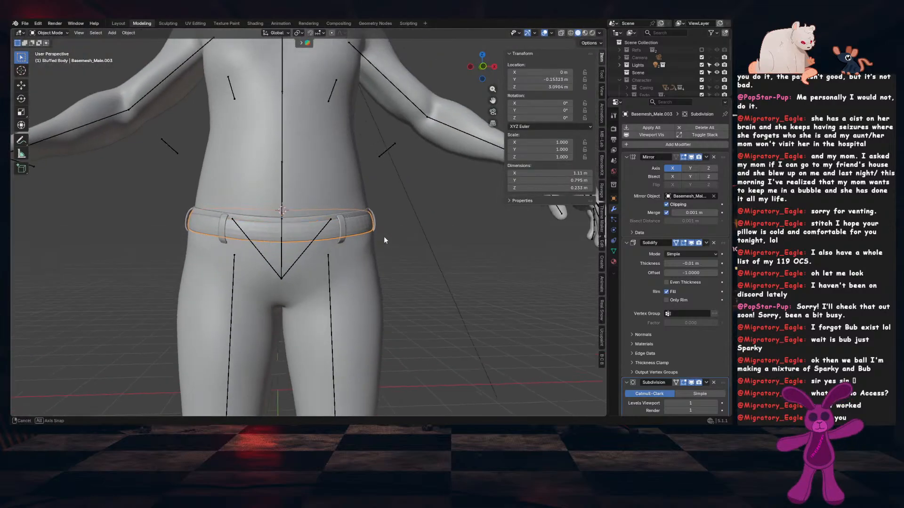
right_click(439, 211)
left_click(441, 212)
Raise the vertical edge loop beside the side belt loop about 0.009 m along Z, using proportional editing at size 0.258
mouse_move(441, 212)
middle_mouse_down()
mouse_move(270, 225)
mouse_move(383, 219)
mouse_move(361, 221)
mouse_move(371, 203)
mouse_move(361, 216)
middle_mouse_up()
key("Tab")
left_click(370, 203, "alt")
key("o")
key("g")
key("z")
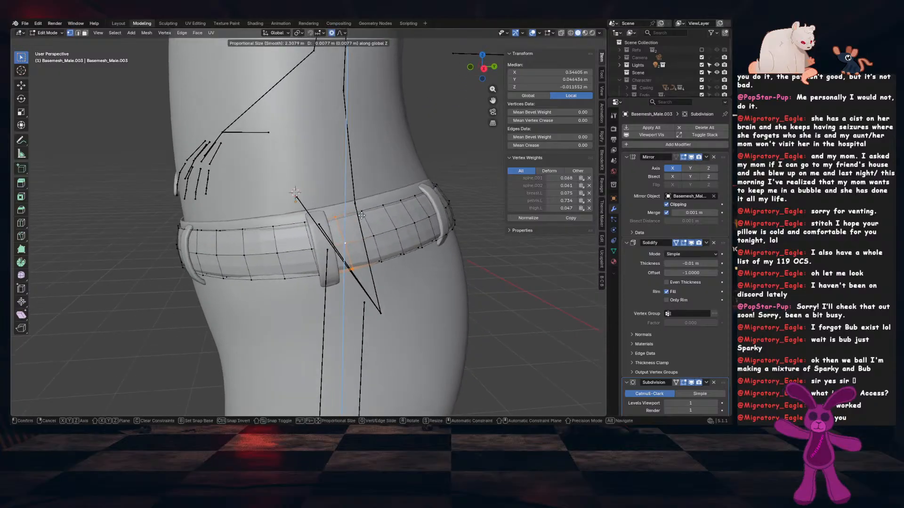
scroll(361, 216, "up", 11)
scroll(360, 215, "up", 6)
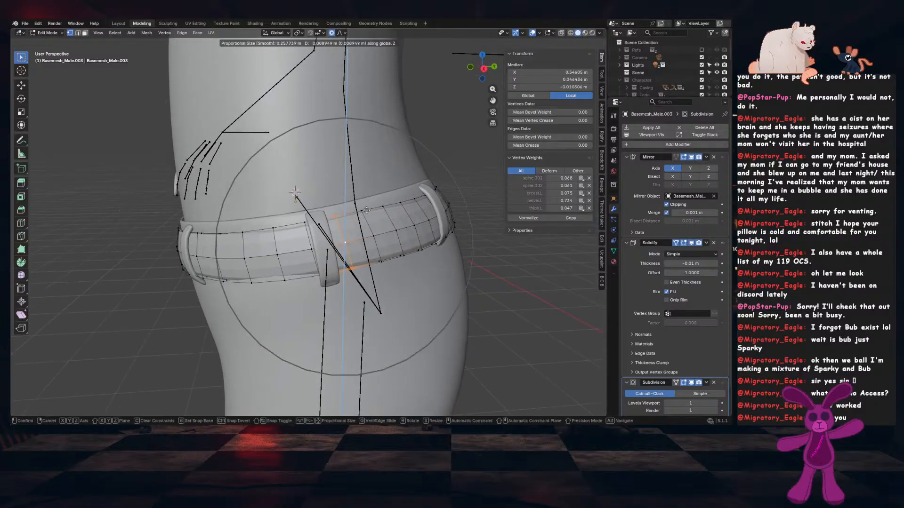
left_click(366, 210)
Move the bottom-edge vertex in front of the side belt loop -0.0083 m along Y and about 0.004 m outward along X
middle_click_drag(366, 211, 398, 200)
left_click(379, 240)
scroll(379, 239, "up", 2)
key("g")
middle_click_drag(379, 245, 390, 213)
key("y")
left_click(364, 230)
key("g")
key("x")
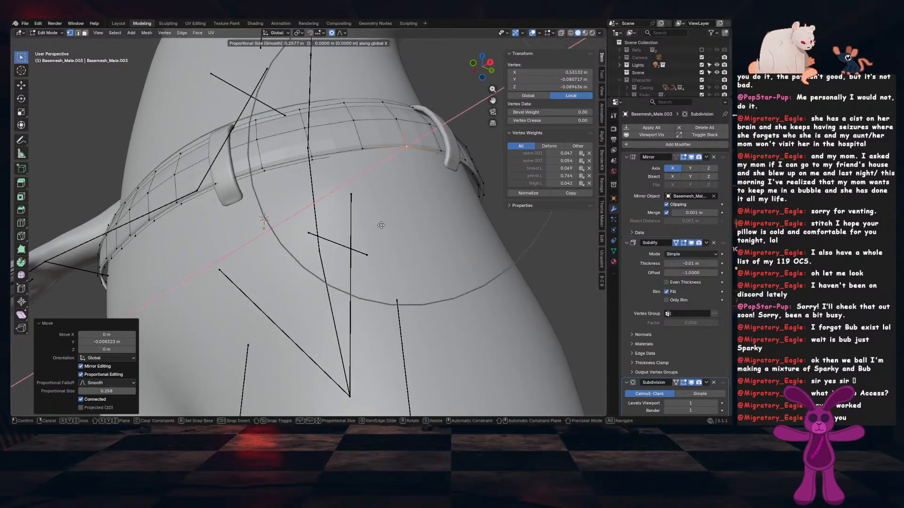
scroll(398, 202, "down", 5, "shift")
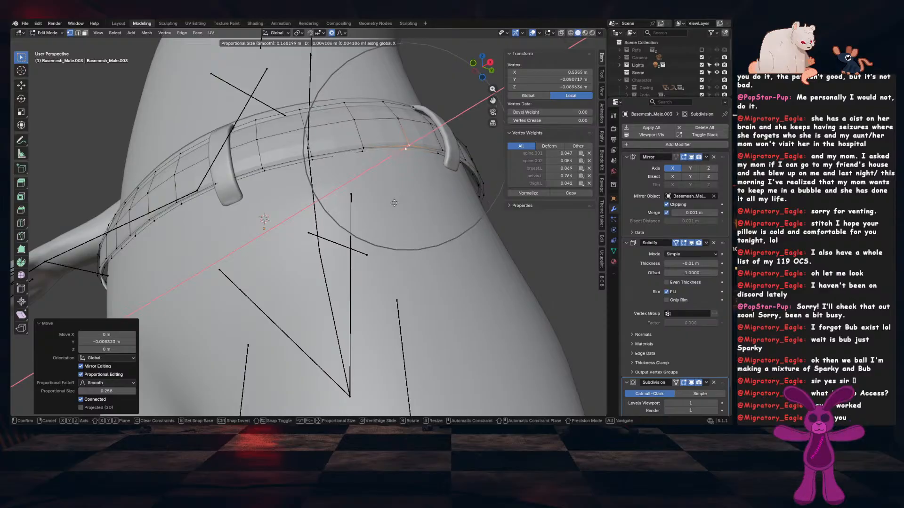
left_click(394, 203)
Adjust the side of the belt once more along Y and apply the belt object's scale
middle_click_drag(394, 203, 438, 223)
key("g")
key("y")
left_click(343, 172)
scroll(343, 173, "down", 4)
key("Tab")
key("ctrl+a")
left_click(421, 183)
Shift two vertices on the belt's front bottom edge along Y with proportional editing
scroll(399, 187, "up", 2)
key("Tab")
left_click(211, 261)
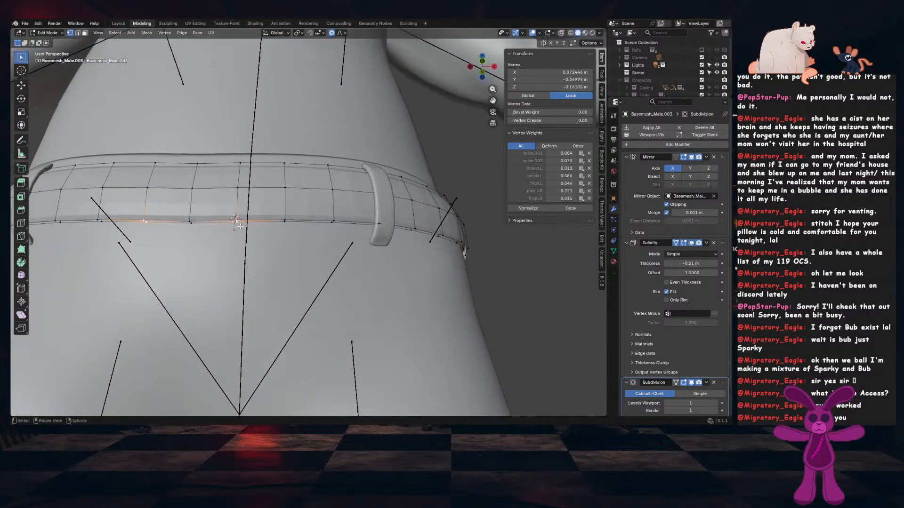
scroll(203, 265, "up", 1)
left_click(160, 271, "shift")
middle_click_drag(269, 254, 251, 277)
scroll(360, 224, "down", 5)
key("g")
key("y")
left_click(421, 225)
Shift another single belt vertex along Y with proportional editing
left_click(355, 193)
key("g")
key("y")
left_click(369, 258)
Adjust the height of the vertical edge loop between the side and back belt loops along Z with proportional editing
left_click(282, 280, "alt")
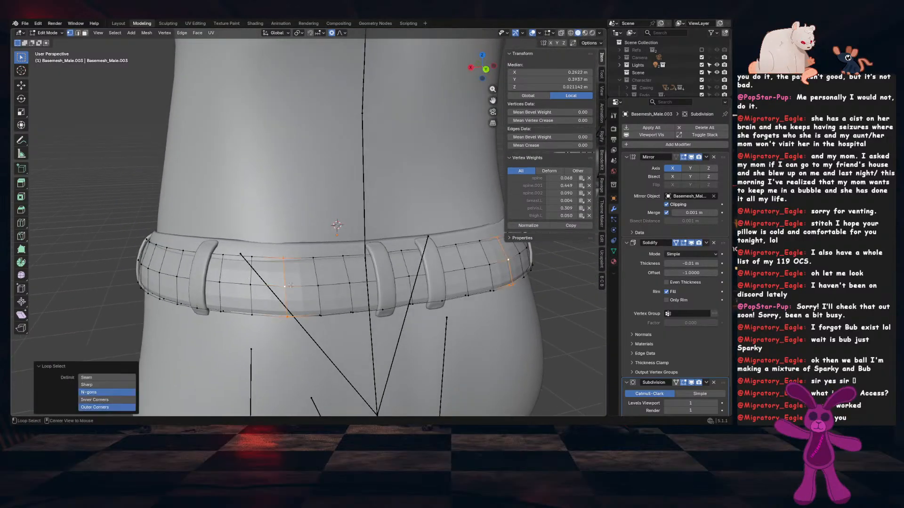
key("g")
key("z")
left_click(307, 282)
Raise the belt's vertical edge loop at the side belt loop 0.0064 m along Z with proportional size 0.204
middle_click_drag(306, 283, 318, 276)
left_click(318, 276, "alt")
left_click(314, 273, "alt")
key("g")
key("z")
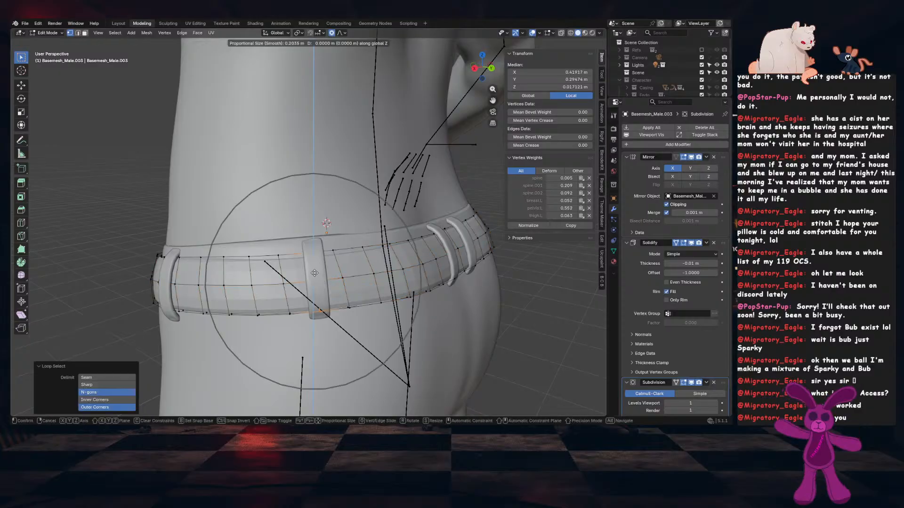
left_click(316, 239)
scroll(314, 264, "up", 1)
Raise the vertical edge loop between the side and back belt loops another 0.0043 m along Z
middle_click_drag(314, 265, 283, 269)
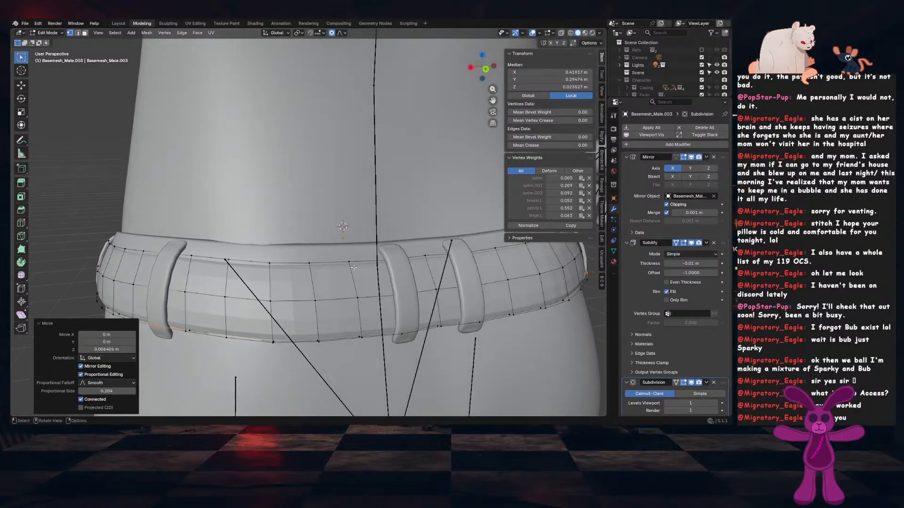
left_click(272, 285, "alt")
key("g")
key("z")
left_click(308, 288)
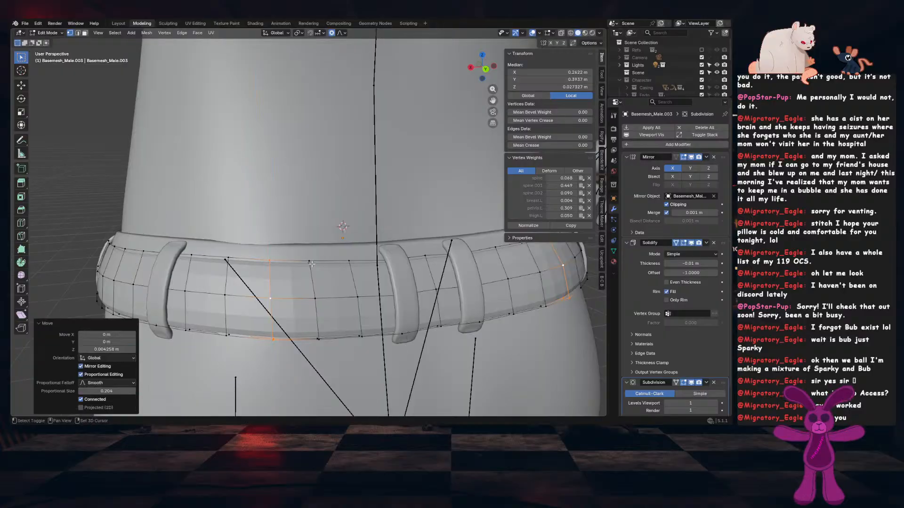
Turn off proportional editing and lower the belt's centre-back vertical edge loop about 0.005 m along Z
scroll(325, 278, "down", 3)
middle_click_drag(352, 264, 336, 261)
left_click(336, 261, "alt")
scroll(336, 262, "up", 4)
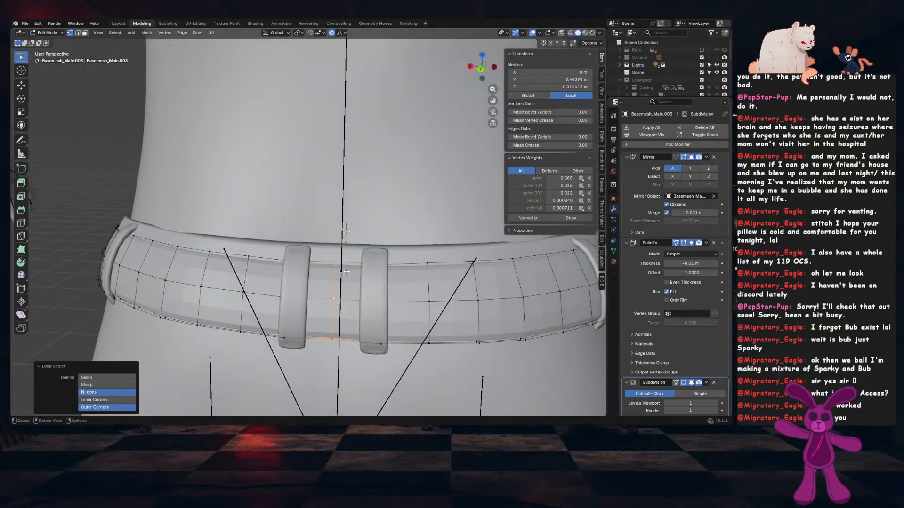
key("o")
key("g")
key("z")
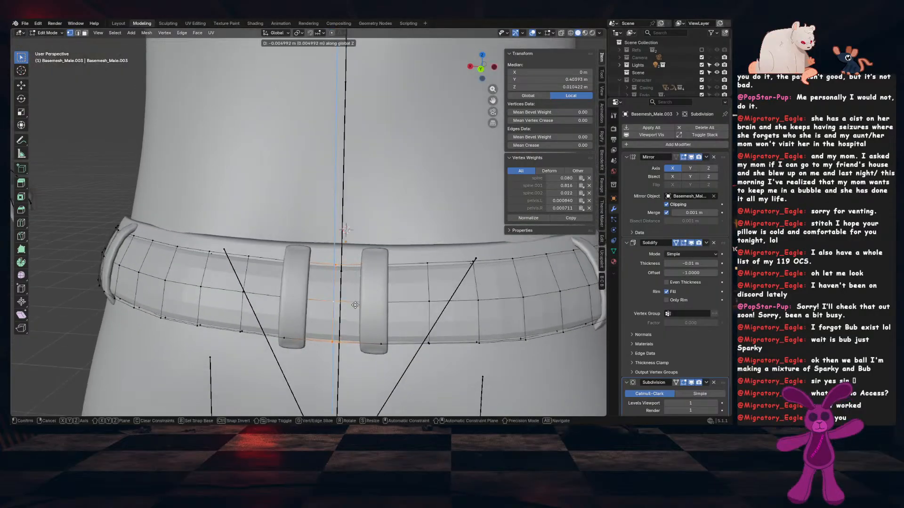
left_click(355, 304)
Apply the belt object's scale and shade it smooth
key("Tab")
key("ctrl+a")
left_click(429, 279)
right_click(429, 278)
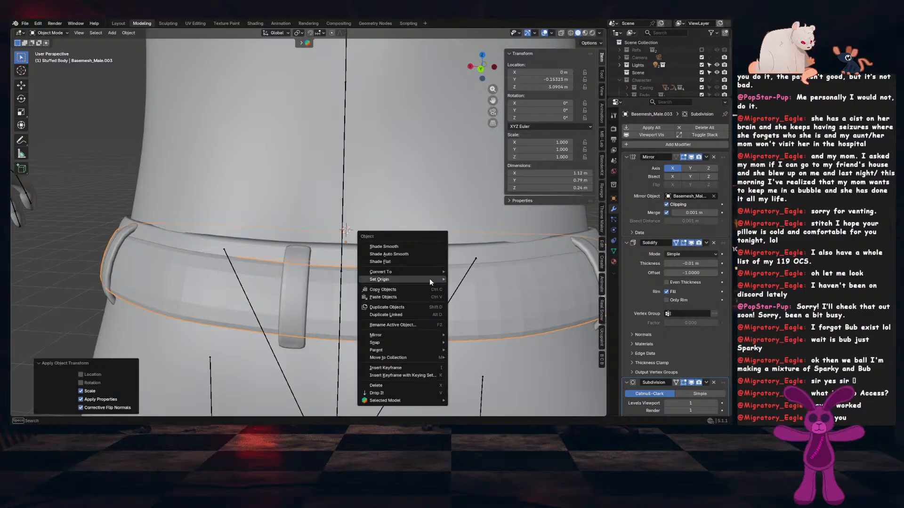
left_click(377, 246)
scroll(377, 244, "down", 5)
middle_click_drag(432, 258, 406, 243)
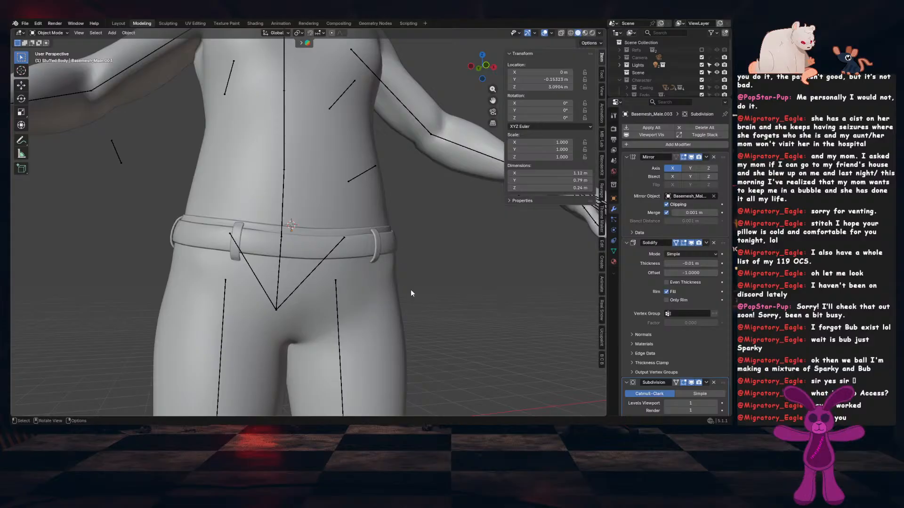
Save the file, then duplicate the belt's vertical edge loop at the front belt loop and separate it into its own object
key("ctrl+s")
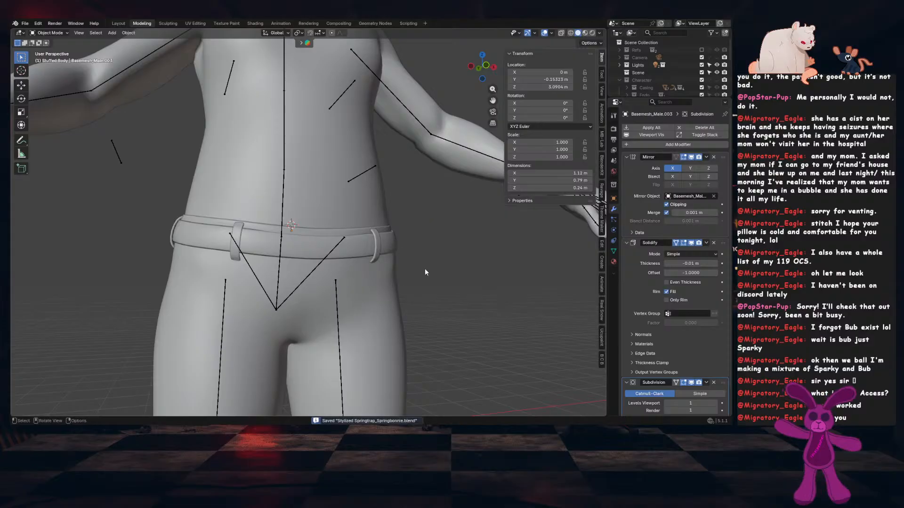
middle_click_drag(425, 272, 316, 280)
left_click(307, 286)
key("Tab")
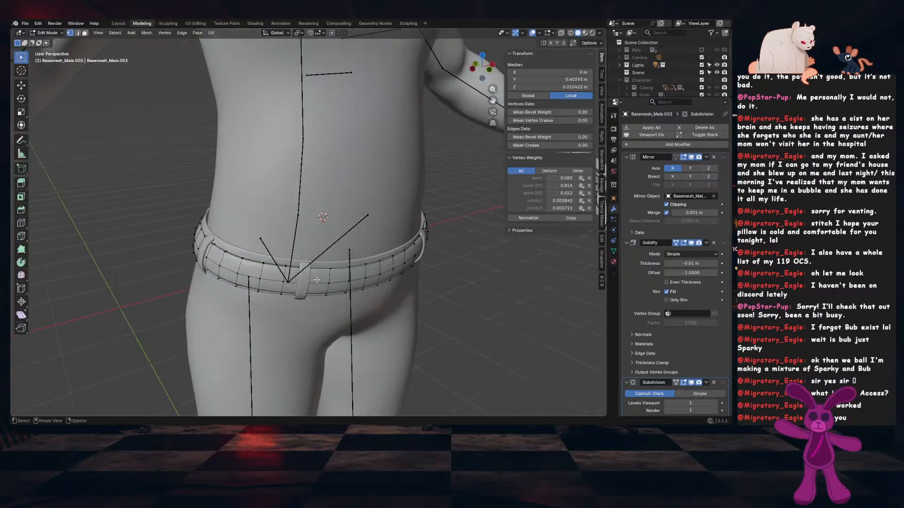
scroll(312, 283, "up", 1)
key("2")
left_click(440, 251, "alt")
middle_click_drag(347, 309, 318, 305)
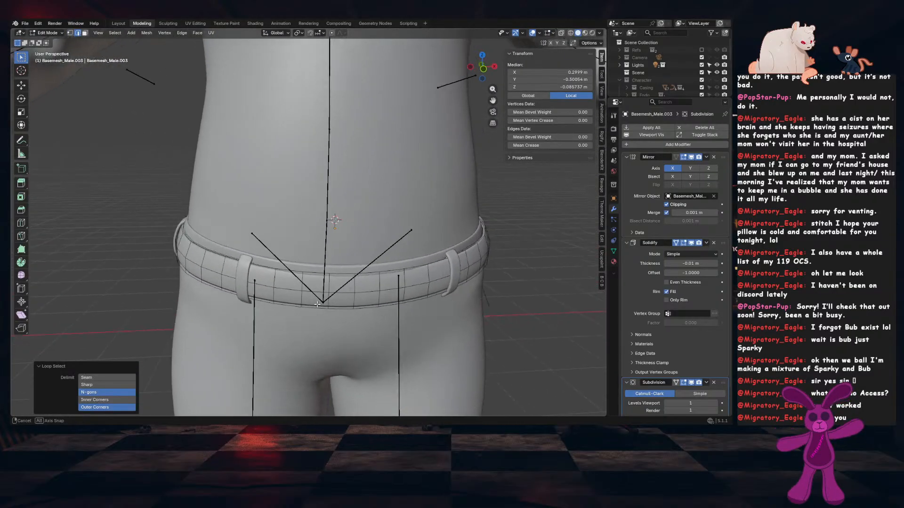
key("shift+d")
right_click(402, 292)
left_click(402, 292)
key("Tab")
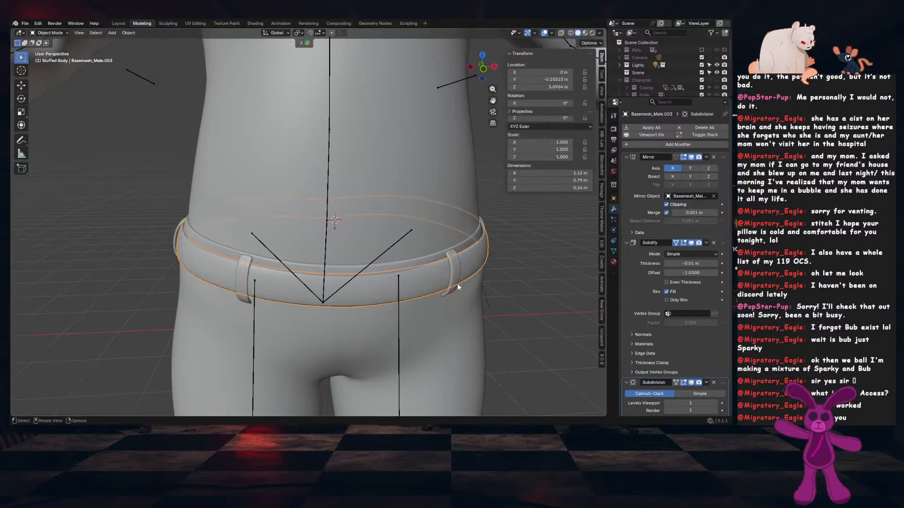
left_click(454, 282)
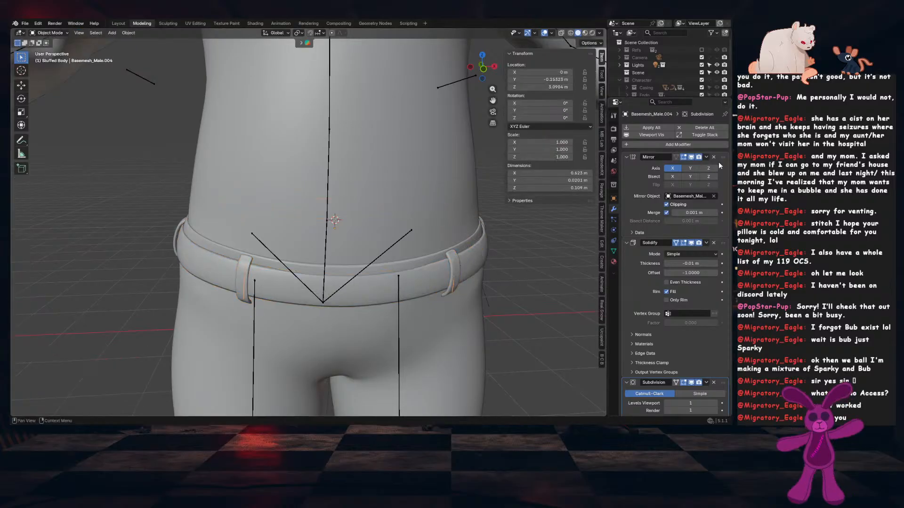
Apply the separated edge object's Mirror modifier and delete the edge at the character's left front belt loop
key("ctrl+a")
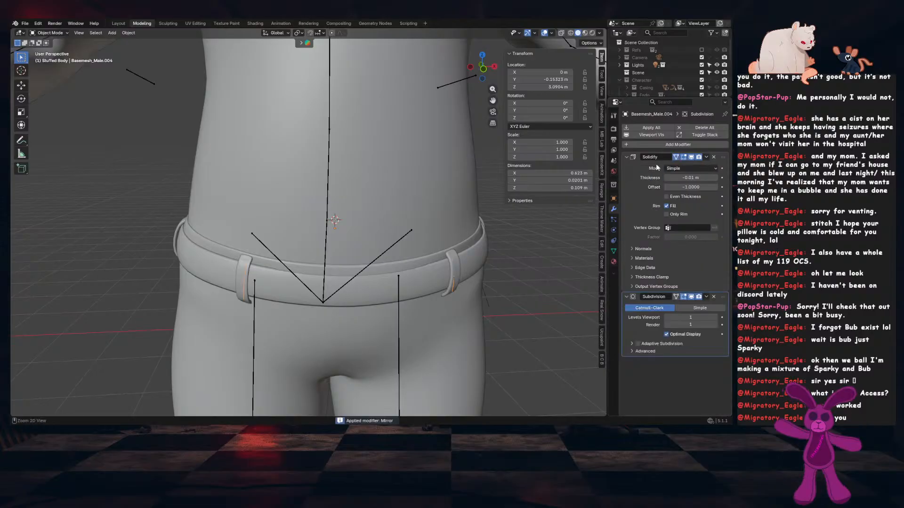
key("Tab")
middle_click_drag(466, 279, 454, 269)
left_click(451, 268, "alt")
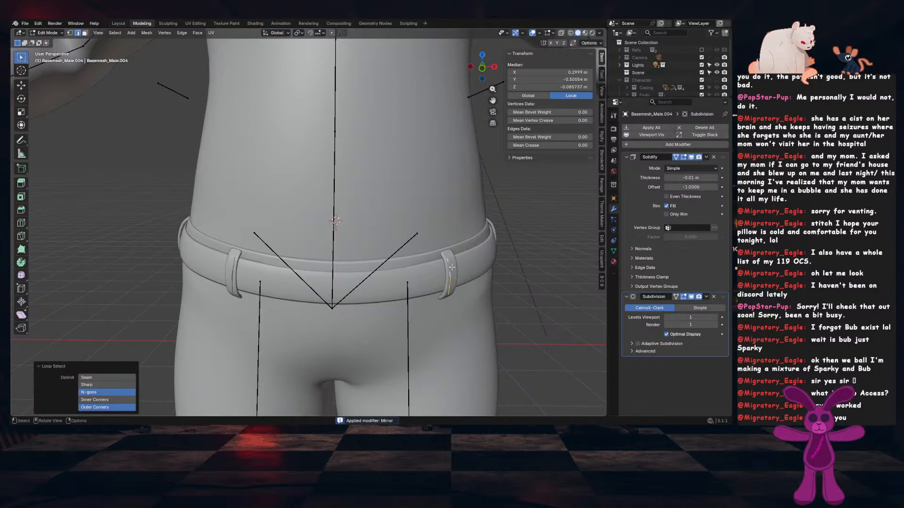
right_click(451, 266)
left_click(335, 277)
Extrude the remaining edge beside the character's right front belt loop about -0.072 m in X and 0.009 m in Z
left_click(237, 266, "alt")
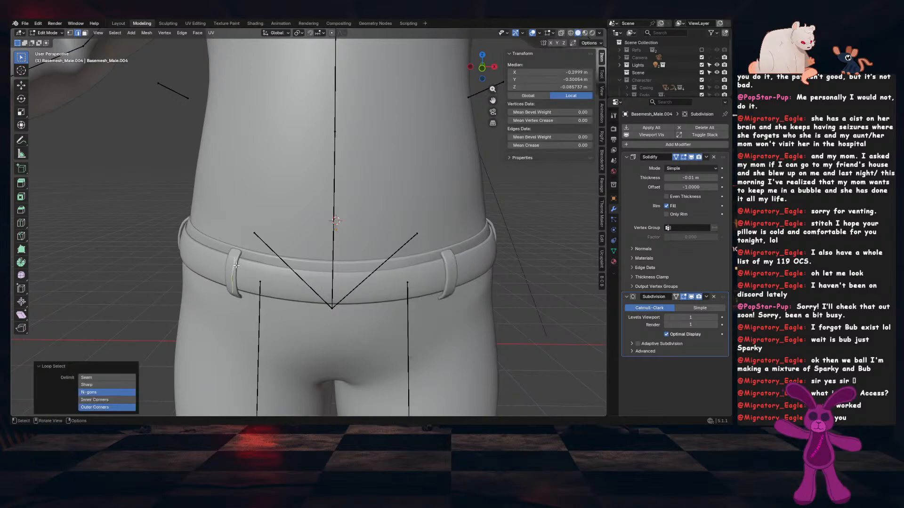
key("KP_1")
middle_click_drag(281, 256, 368, 247, "shift")
scroll(382, 249, "up", 1)
key("e")
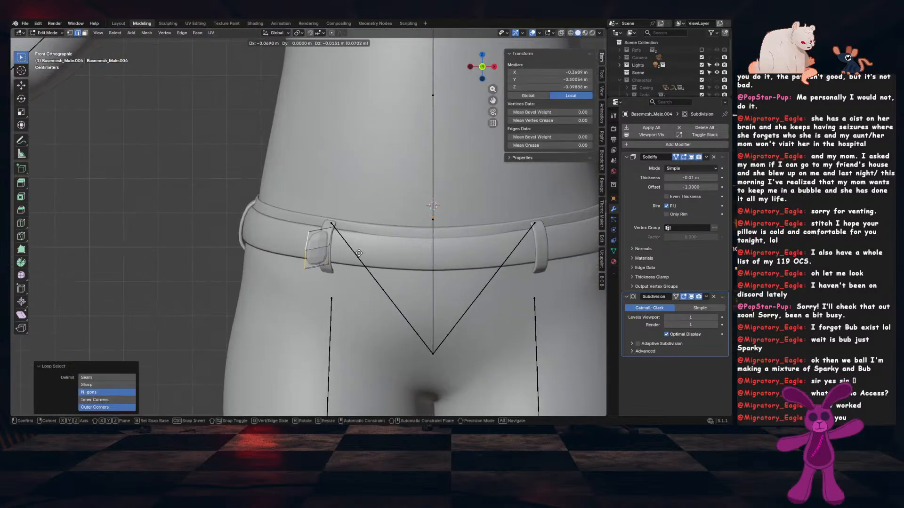
left_click(359, 248)
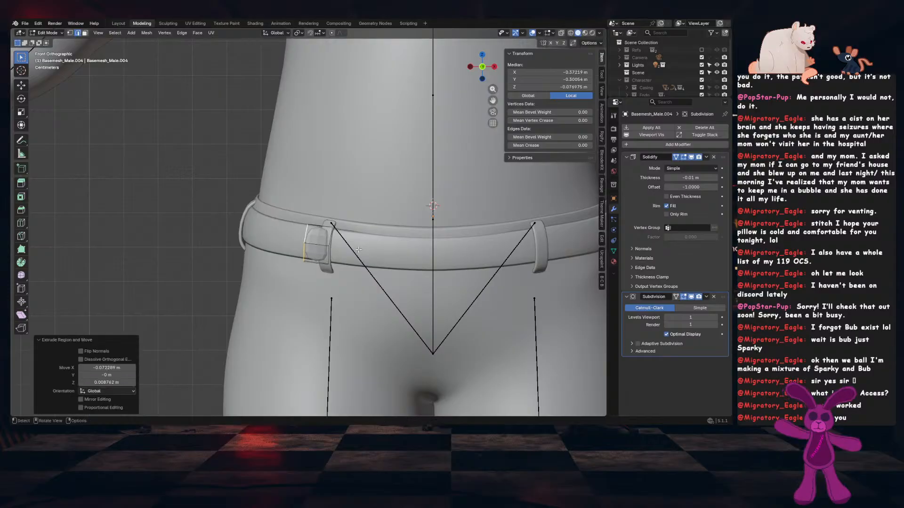
Move the extruded strap edge about 0.040 m along Y and edge-slide it by a factor of 0.421
middle_click_drag(364, 266, 391, 328)
key("g")
key("y")
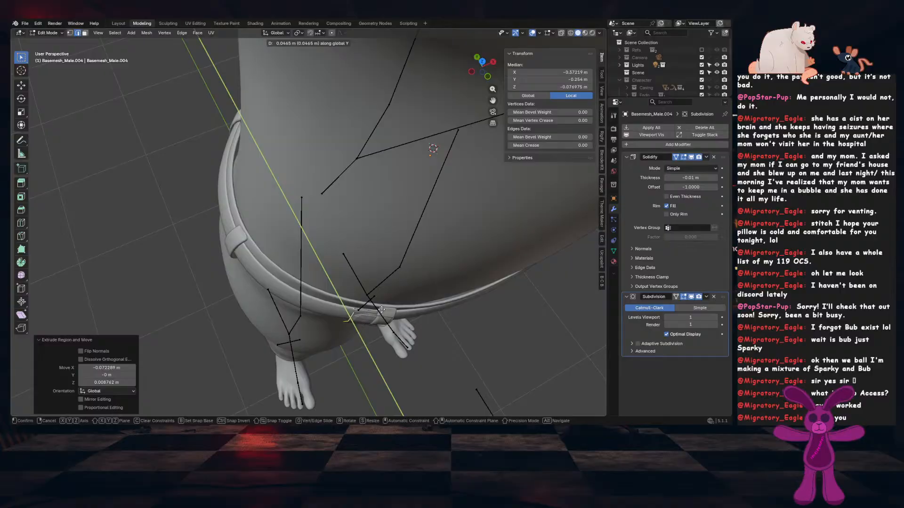
left_click(383, 311)
key("KP_1")
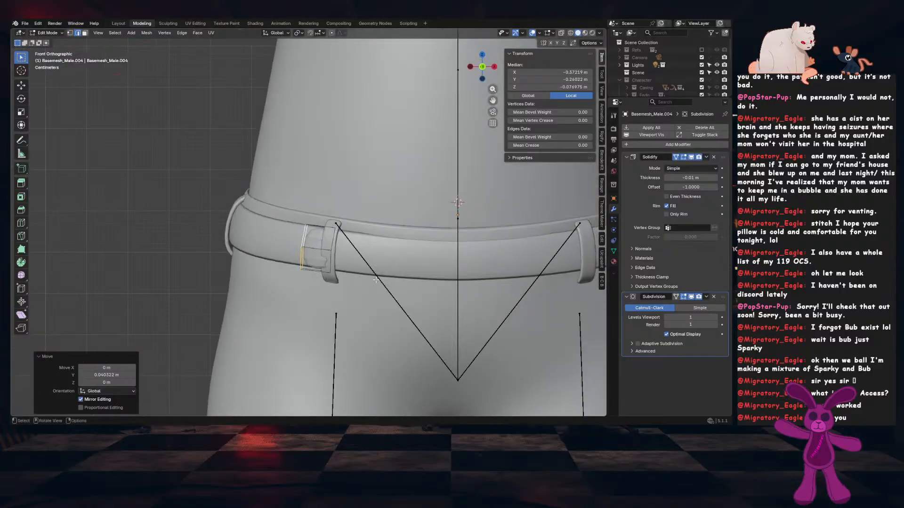
key("g")
key("g")
left_click(372, 278)
Bend the strap downward with two rotated extrusions, the second about -0.035 m in X and -0.105 m in Z and rotated -54.1°
key("e")
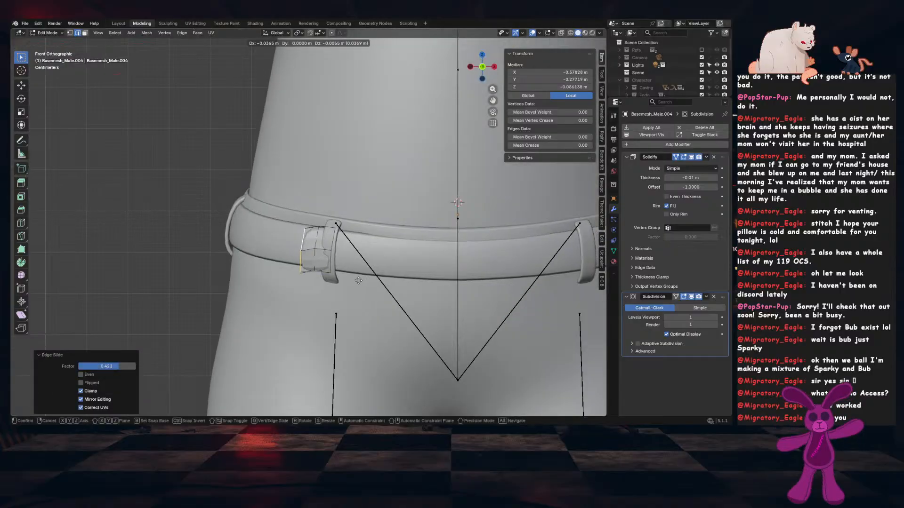
left_click(353, 281)
key("r")
left_click(397, 267)
key("e")
left_click(382, 310)
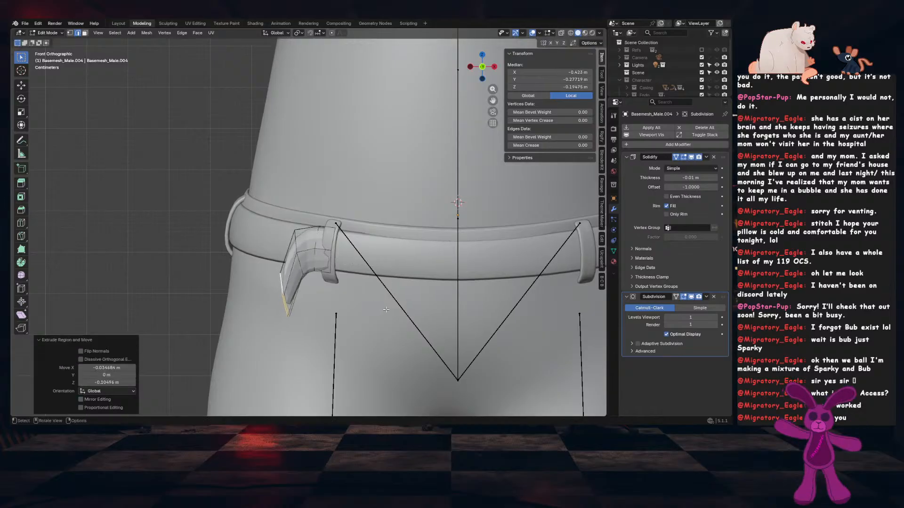
key("r")
left_click(367, 216)
Extrude the strap farther down the thigh, level its end edge, and move it about -0.020 m in X and -0.012 m in Z
key("e")
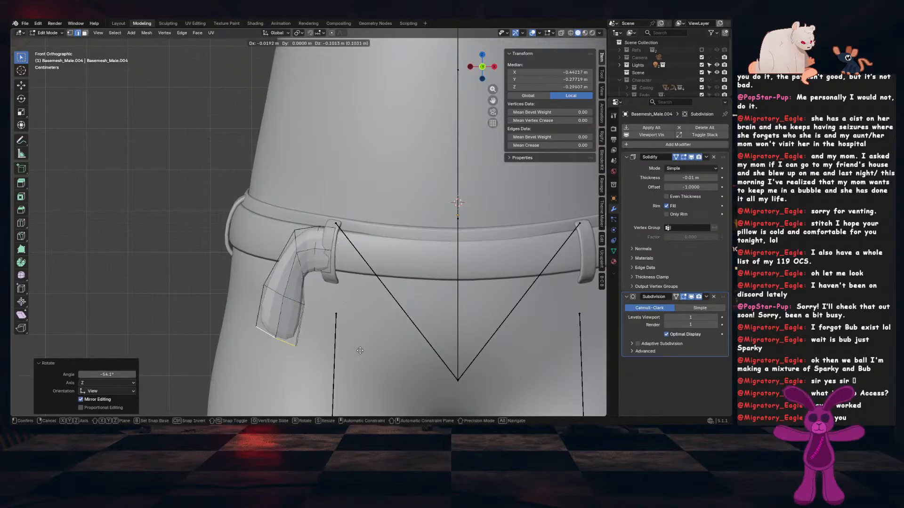
left_click(380, 358)
key("r")
scroll(358, 225, "down", 2)
middle_click_drag(357, 273, 350, 205, "shift")
key("g")
left_click(352, 225)
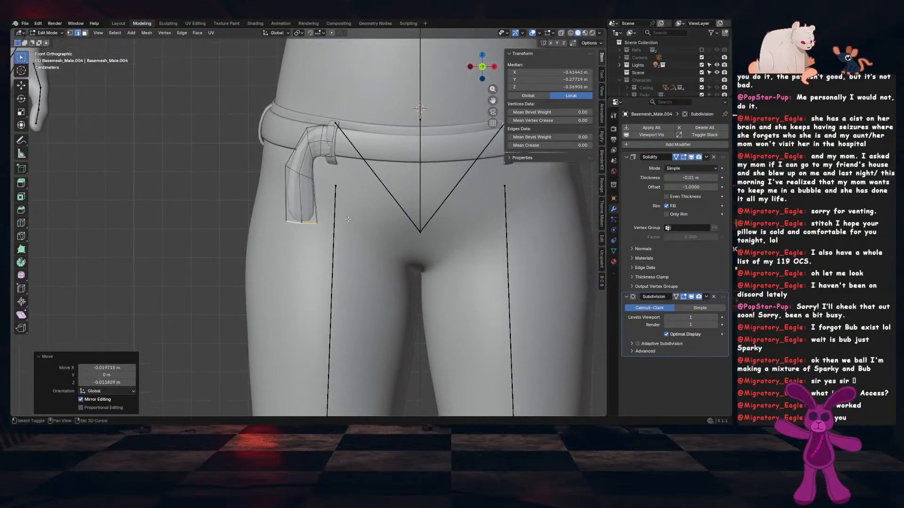
Extrude the strap's end about -0.026 m in X and -0.548 m in Z, then raise it 0.041 m along Z
key("e")
left_click(341, 342)
scroll(341, 342, "down", 5)
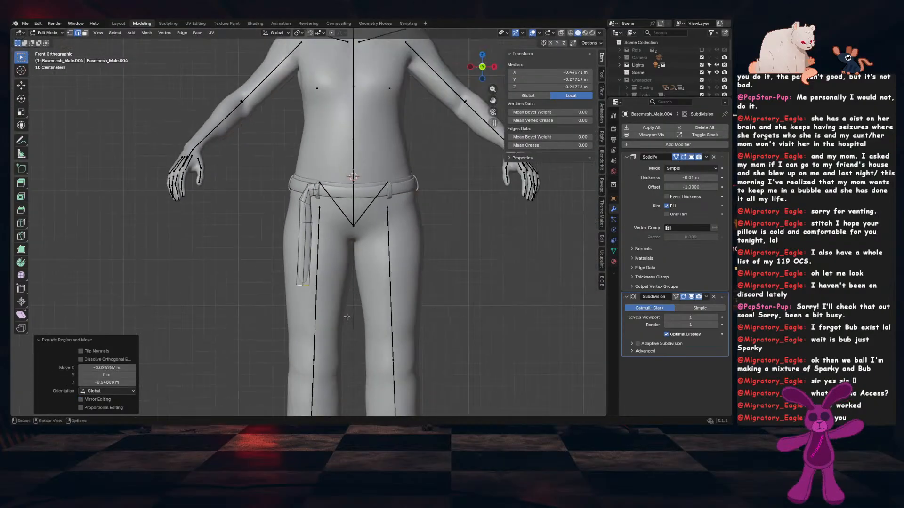
scroll(341, 341, "up", 5)
middle_click_drag(342, 342, 311, 306)
key("g")
key("z")
left_click(303, 293)
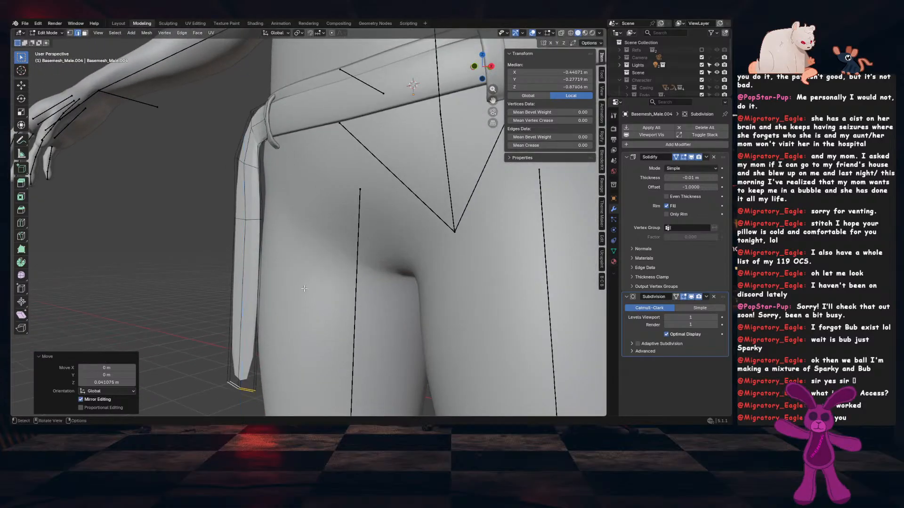
Add an edge loop near the hanging strap's lower end and shade the strap smooth
scroll(304, 293, "down", 1)
key("g")
key("g")
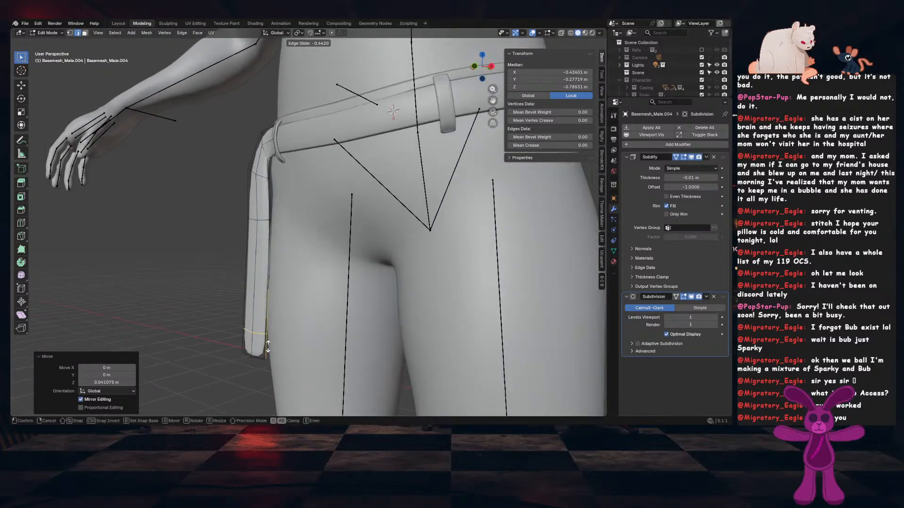
left_click(267, 347)
key("Tab")
right_click(251, 227)
left_click(252, 227)
middle_click_drag(251, 227, 345, 259)
key("Tab")
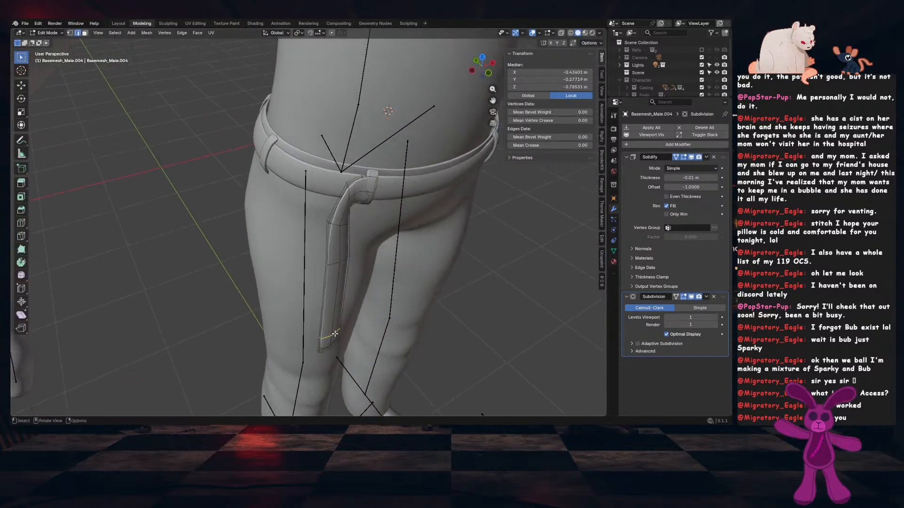
Rotate the strap's lower end faces around Z with proportional editing at size 1.03, twisting the strap along the thigh
key("3")
left_click(333, 340, "shift")
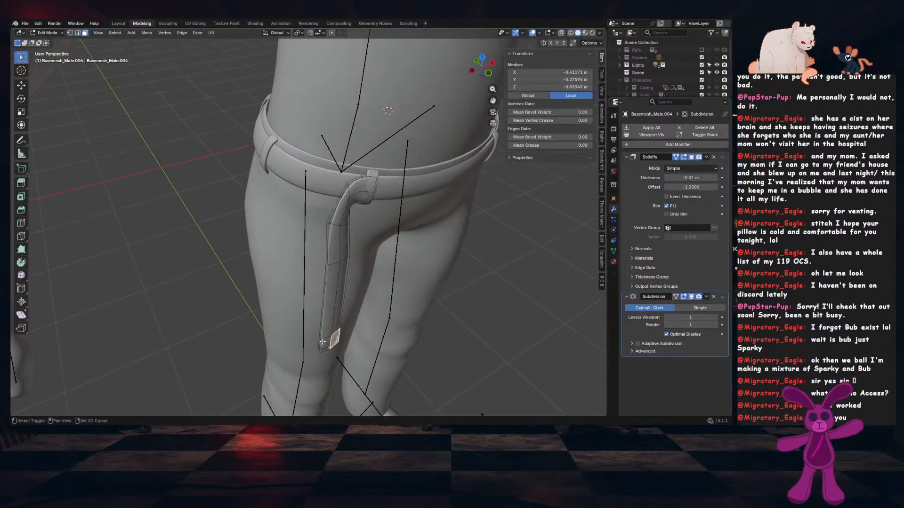
key("o")
mouse_move(392, 333)
middle_mouse_down()
mouse_move(397, 344)
mouse_move(404, 330)
middle_mouse_up()
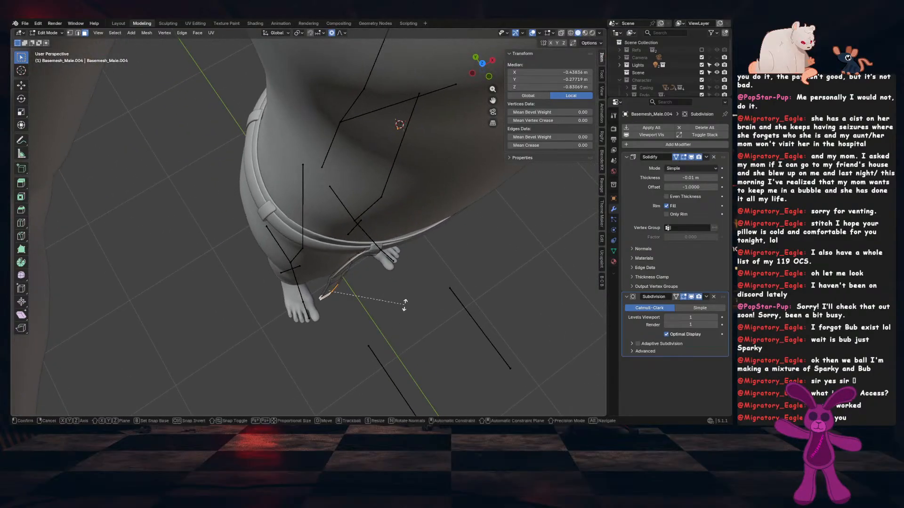
key("r")
key("z")
scroll(402, 331, "down", 18)
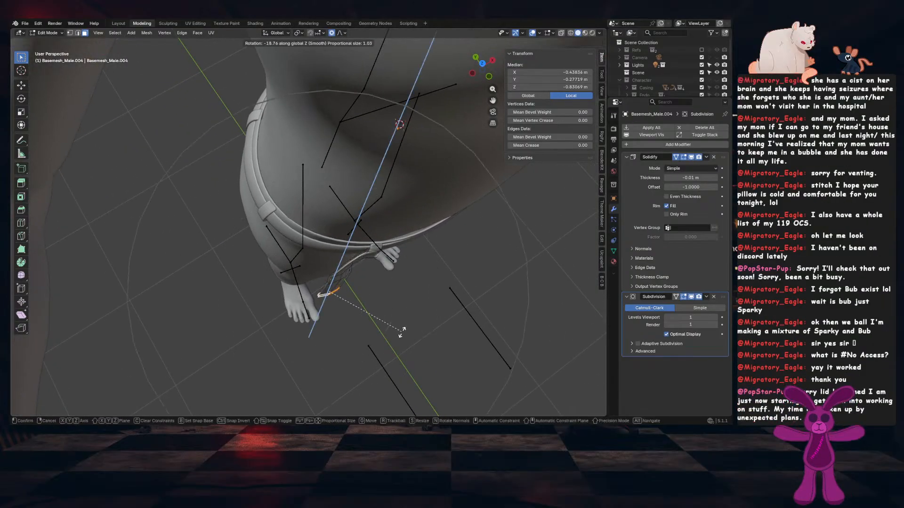
left_click(393, 349)
Move the whole strap object about 0.050 m along Y toward the leg
key("Tab")
middle_click_drag(392, 347, 363, 259)
key("g")
key("y")
left_click(375, 322)
middle_click_drag(357, 188, 344, 257)
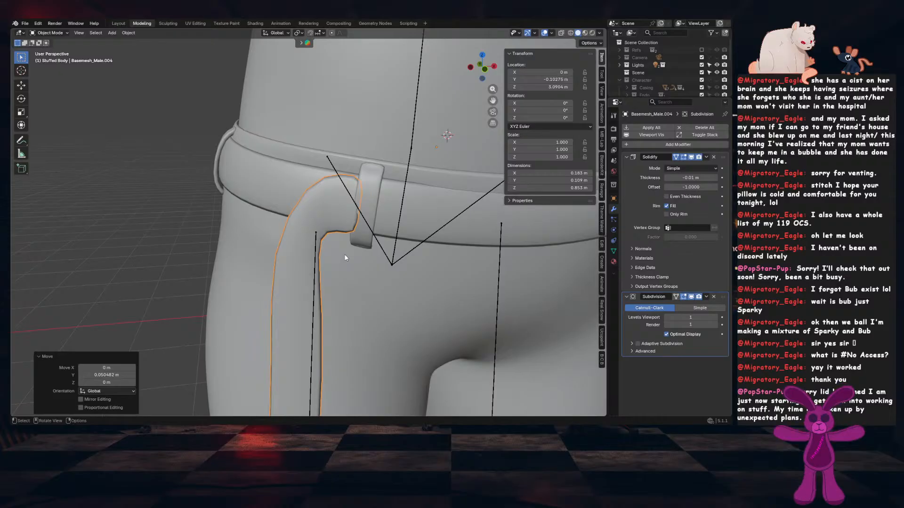
Rotate the strap's upper end faces beside the belt loop 27.8° around Z without proportional editing
key("Tab")
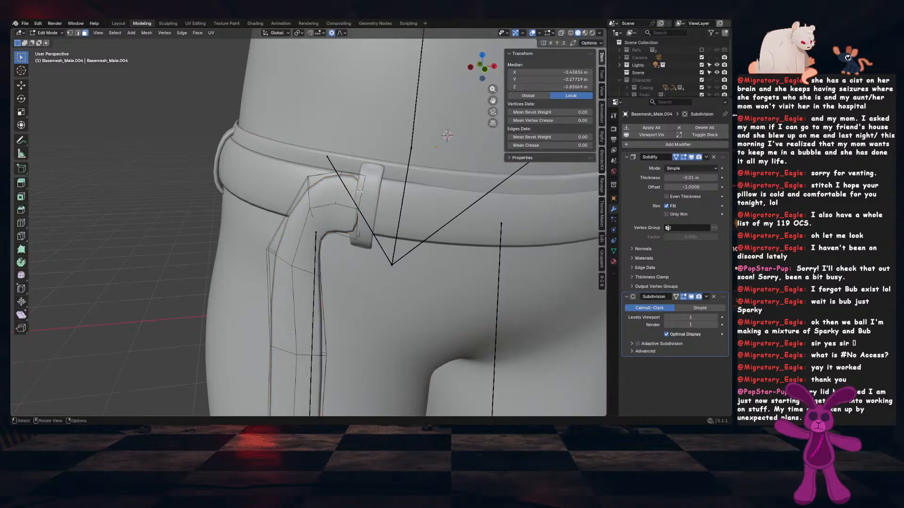
left_click(359, 192)
left_click(352, 219, "shift")
middle_click_drag(355, 223, 349, 286)
middle_click_drag(373, 325, 377, 277, "shift")
key("r")
key("z")
left_click(368, 297)
middle_click_drag(393, 254, 389, 274, "shift")
scroll(381, 292, "up", 1)
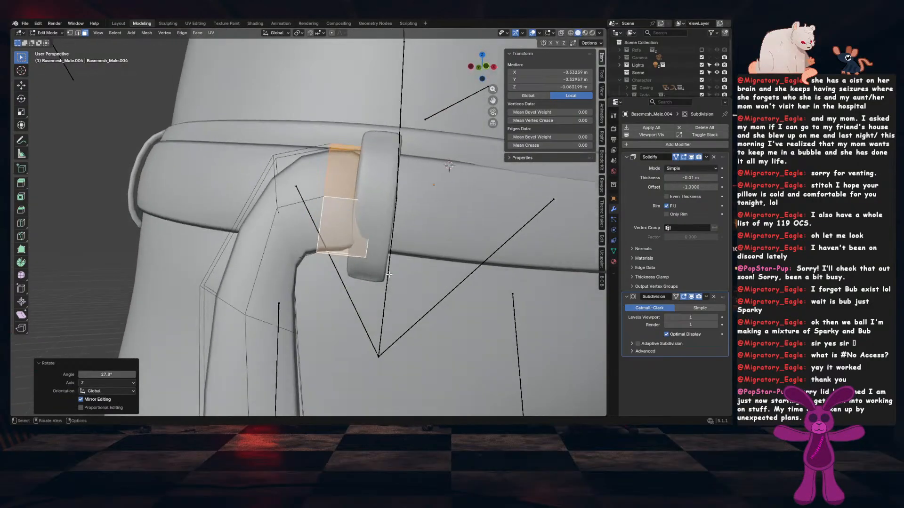
Shift the strap's upper end faces into the belt loop, adjust their depth along Y, and rotate them 3.5° in view
key("KP_1")
scroll(404, 270, "up", 2)
key("g")
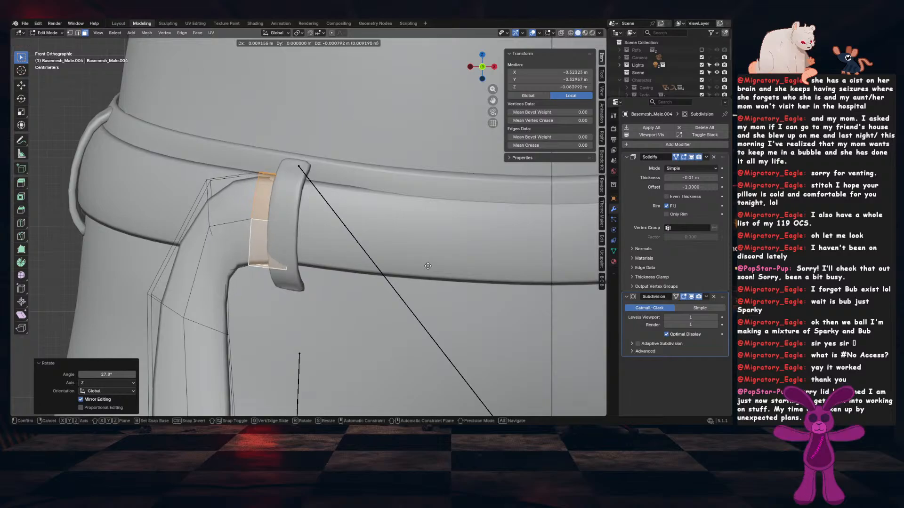
left_click(472, 269)
mouse_move(472, 269)
middle_mouse_down()
mouse_move(350, 248)
mouse_move(430, 258)
mouse_move(463, 251)
mouse_move(382, 222)
mouse_move(458, 262)
middle_mouse_up()
key("g")
key("y")
left_click(372, 250)
key("r")
left_click(467, 249)
Add an edge loop across the strap's upper end inside the belt loop and show the Subdivision result on the edit cage
key("ctrl+r")
left_click(309, 106)
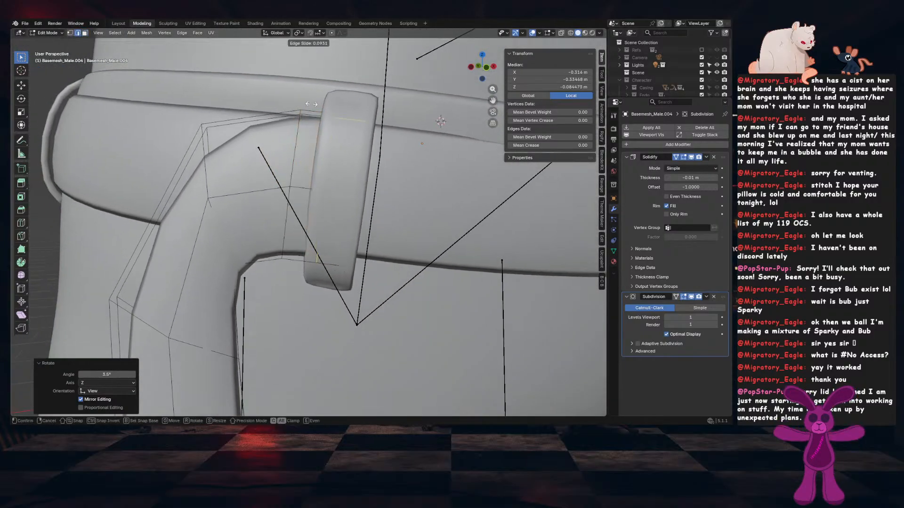
left_click(312, 104)
key("KP_1")
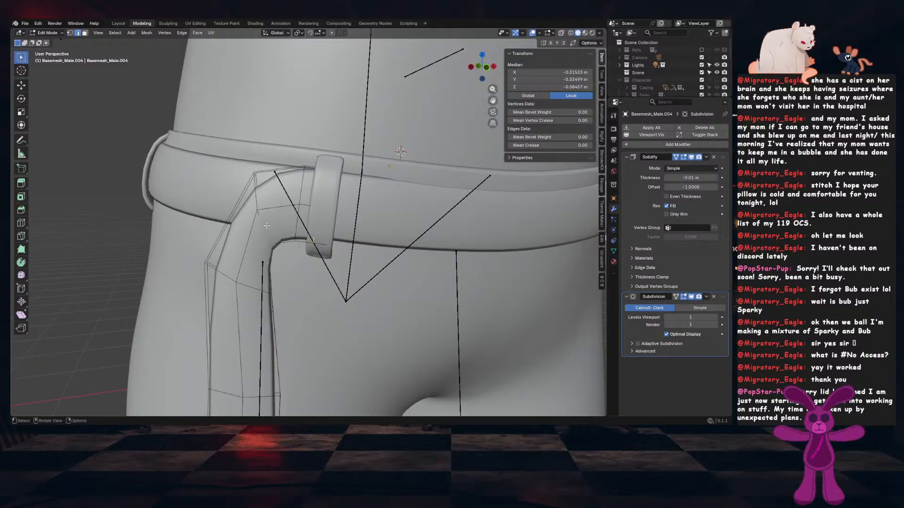
left_click(676, 297)
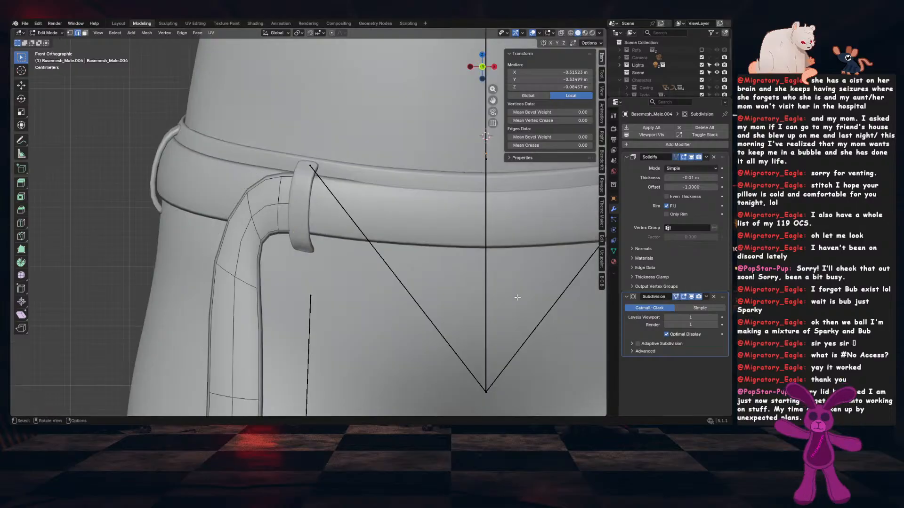
Scale up the edge loop at the strap's bend, then widen and rotate the loop just below it
middle_click_drag(281, 260, 327, 251, "shift")
left_click(301, 226, "alt")
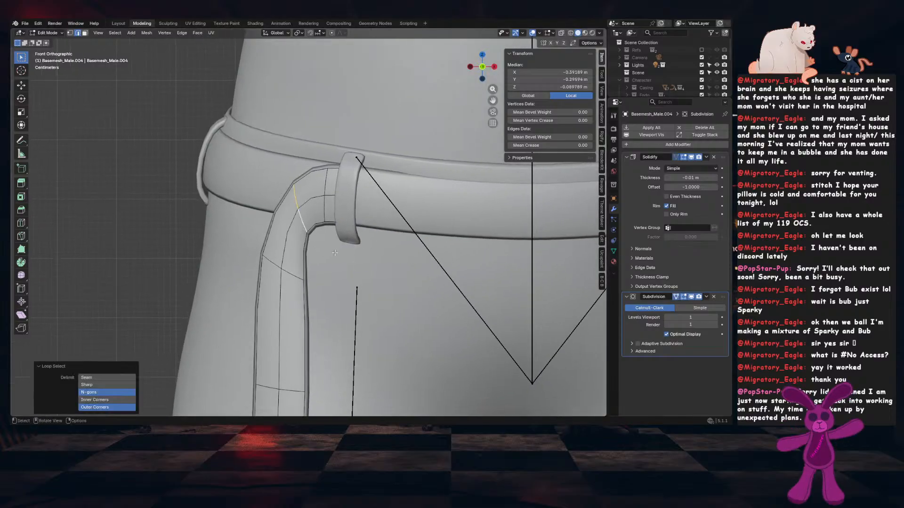
key("s")
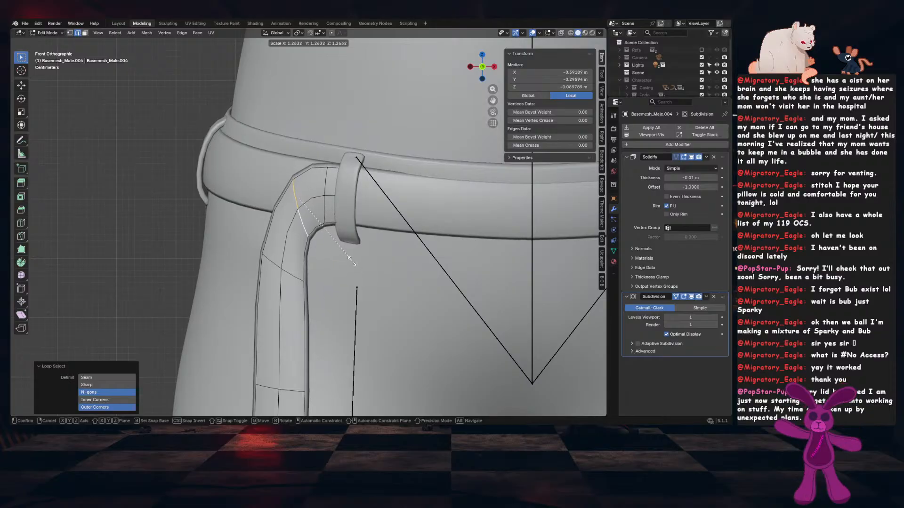
left_click(348, 258)
left_click(283, 267, "alt")
left_click(292, 275, "alt")
key("s")
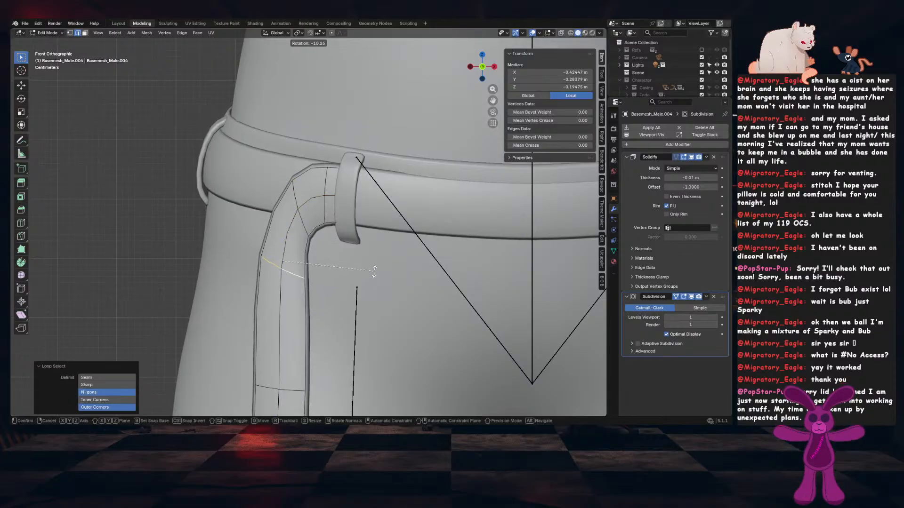
left_click(307, 243)
Rotate the strap's bend edge loop and move it about -0.009 m in X and -0.018 m in Z
left_click(303, 225, "alt")
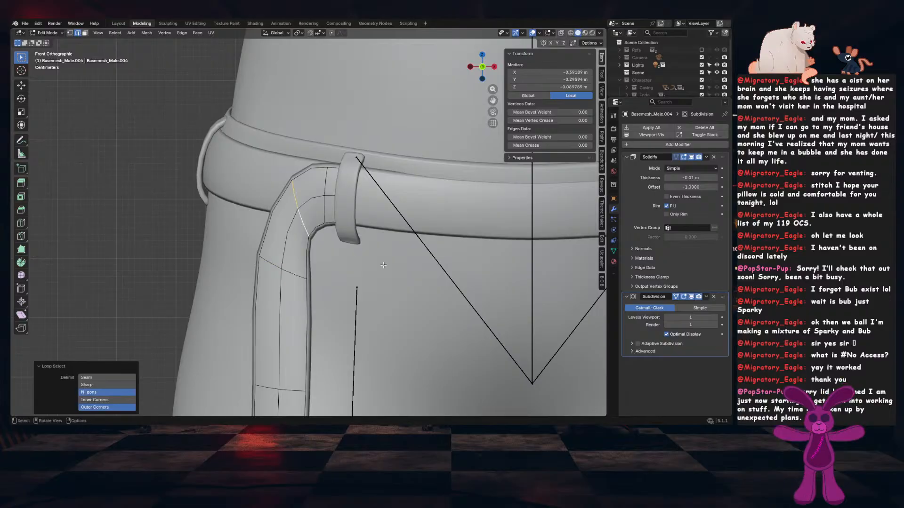
key("r")
left_click(386, 230)
key("g")
left_click(381, 239)
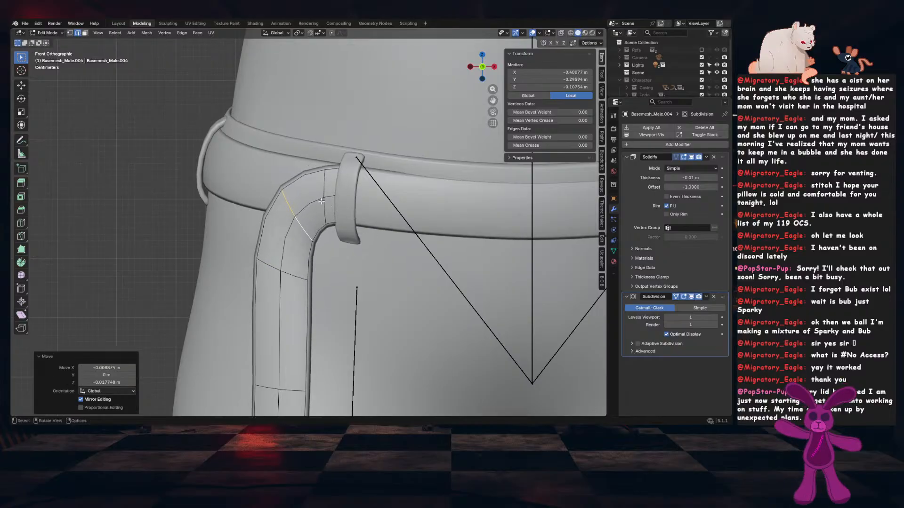
Scale up the strap's edge loop beside the belt loop by 1.135, shift it along Z, and save the file
left_click(379, 238, "alt")
key("s")
left_click(379, 236)
key("g")
key("z")
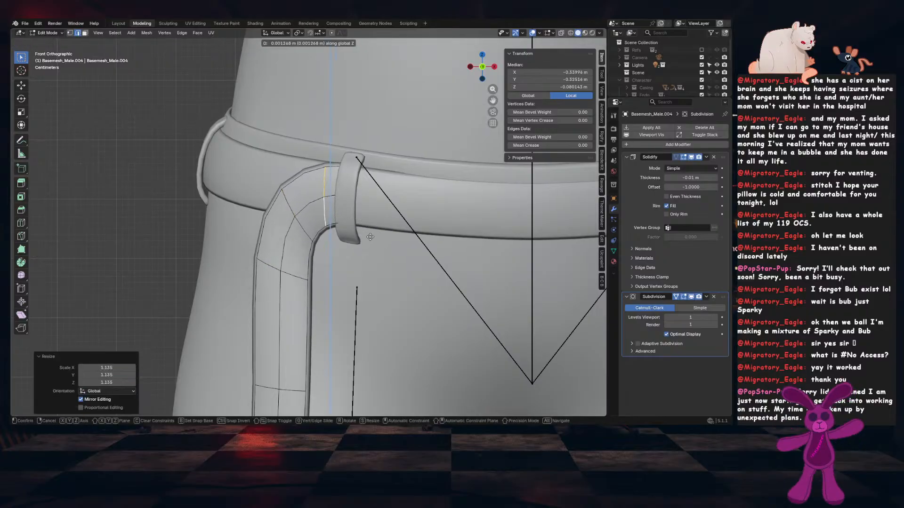
left_click(371, 205)
scroll(371, 205, "down", 6)
key("Tab")
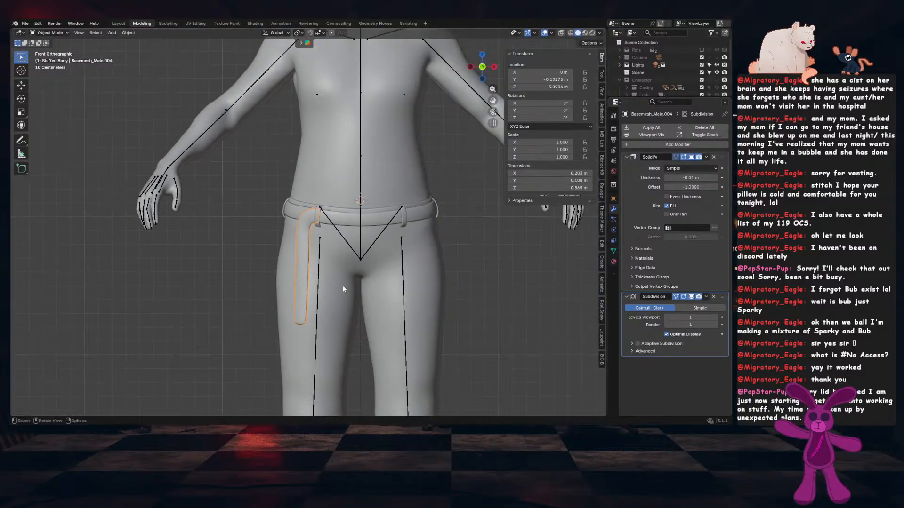
middle_click_drag(336, 318, 462, 315)
key("ctrl+s")
Add a centred edge loop to the hanging part of the strap and save the file
key("Tab")
key("ctrl+r")
left_click(312, 276)
right_click(311, 276)
key("Tab")
key("ctrl+s")
Apply the belt's scale and set its Solidify thickness to 0.02 m
scroll(399, 284, "up", 5)
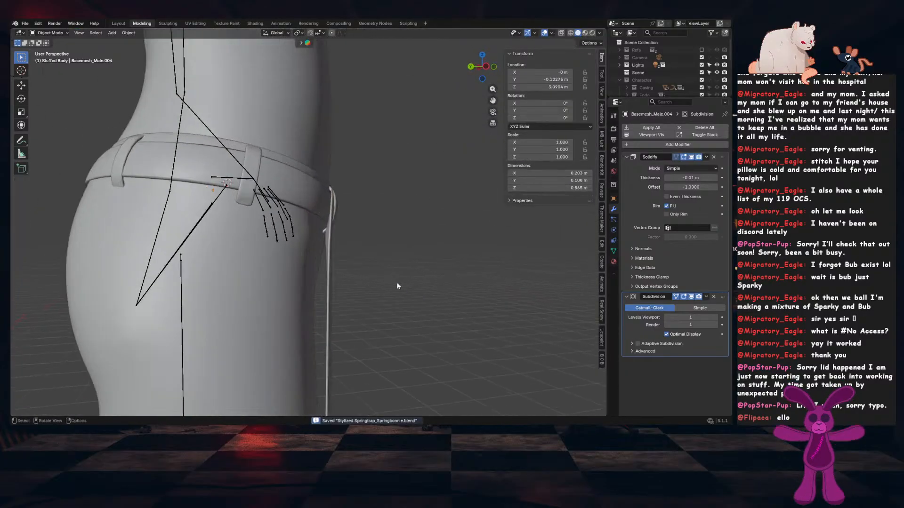
middle_click_drag(333, 233, 323, 222)
left_click(323, 222)
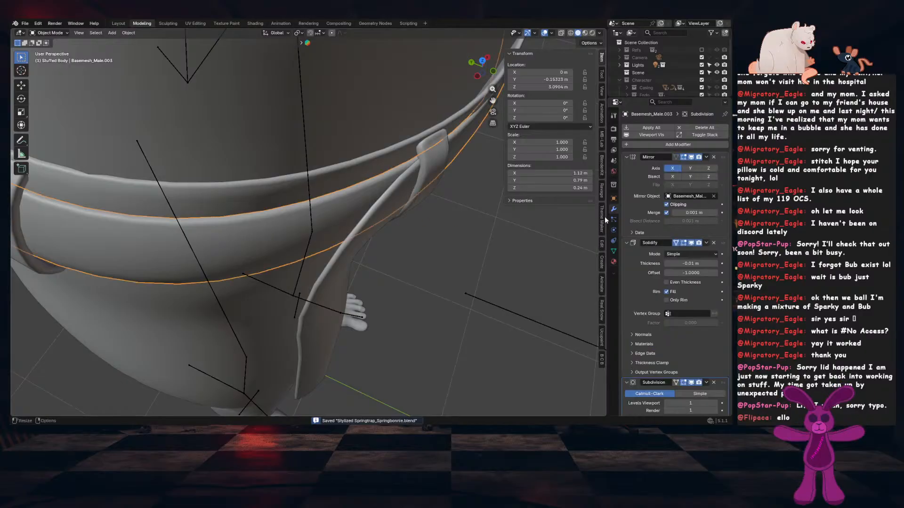
left_click(683, 263)
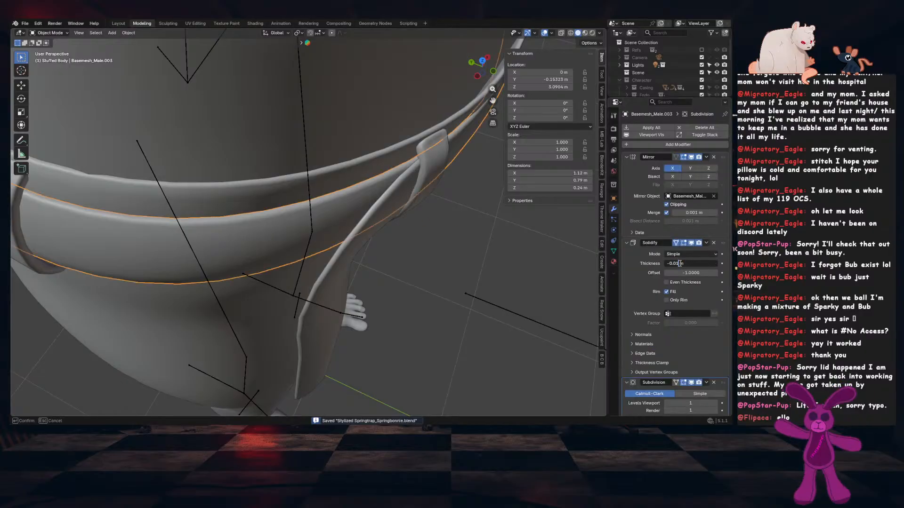
key("Return")
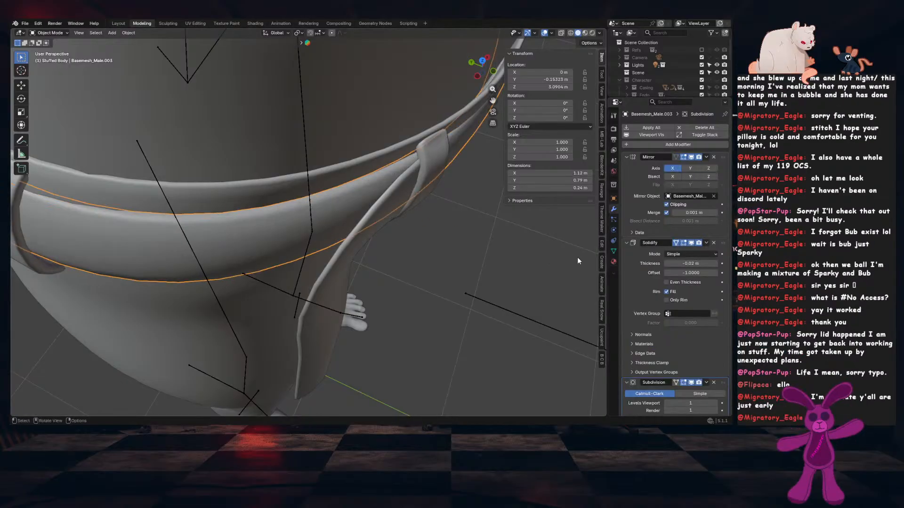
key("ctrl+a")
left_click(486, 245)
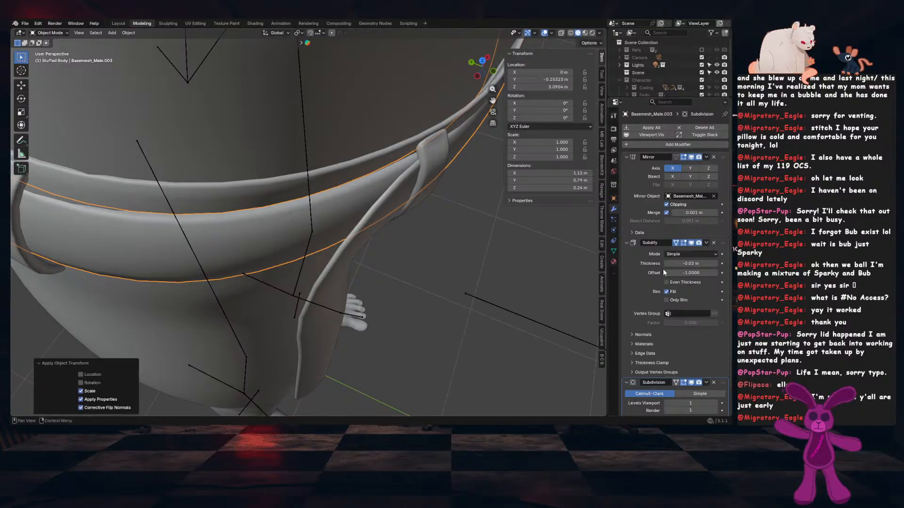
left_click_drag(686, 263, 686, 263)
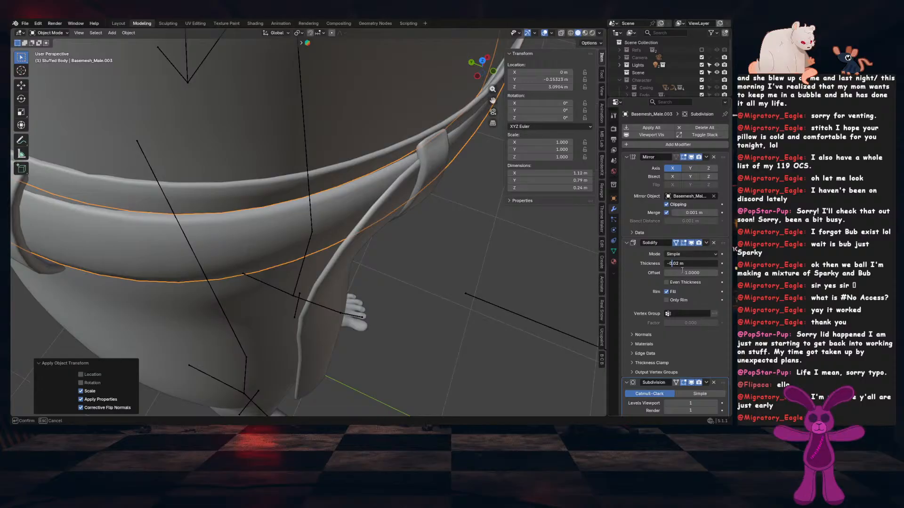
key("Return")
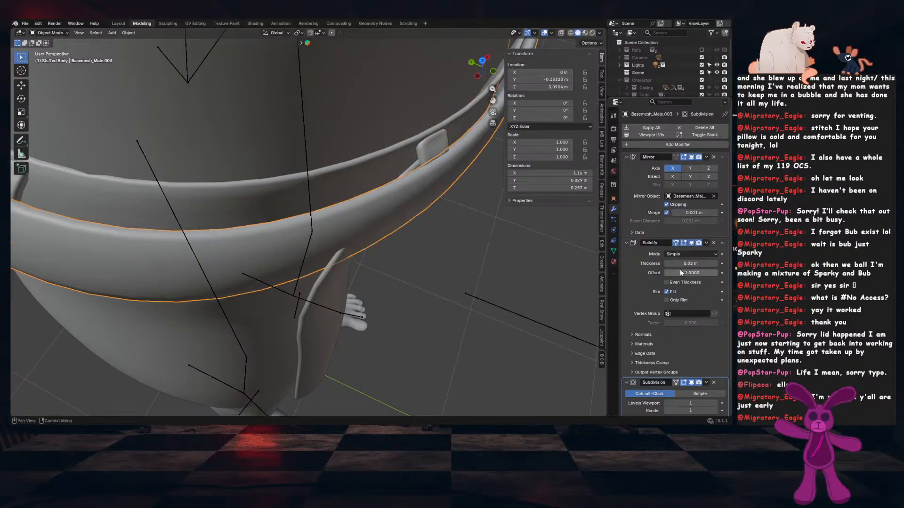
Scale the thickened belt down to about 0.97 so it sits within the belt loops, and apply its scale
key("s")
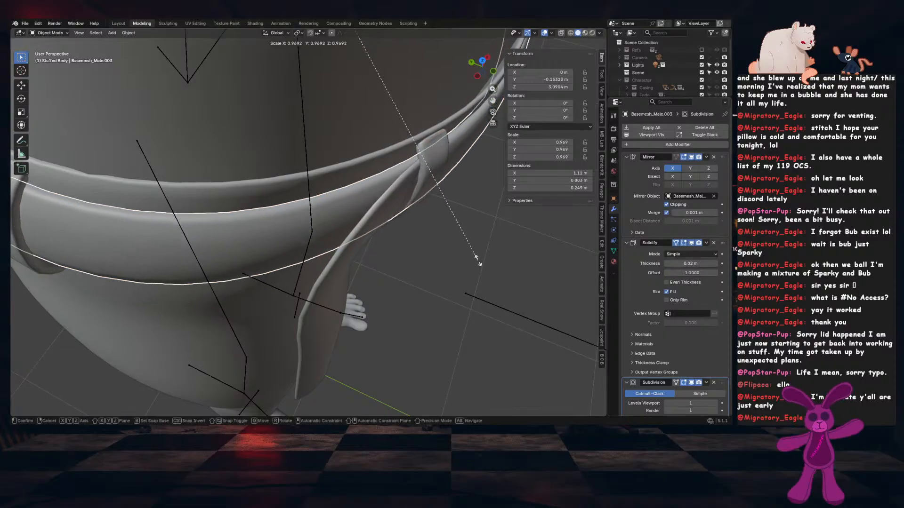
left_click(479, 263)
middle_click_drag(478, 261, 420, 278)
key("ctrl+a")
left_click(451, 240)
Fine-tune the belt's overall size inside the loops, apply the scale again, and save the file
key("s")
left_click(436, 274)
key("ctrl+a")
left_click(454, 254)
scroll(455, 254, "down", 4)
key("ctrl+s")
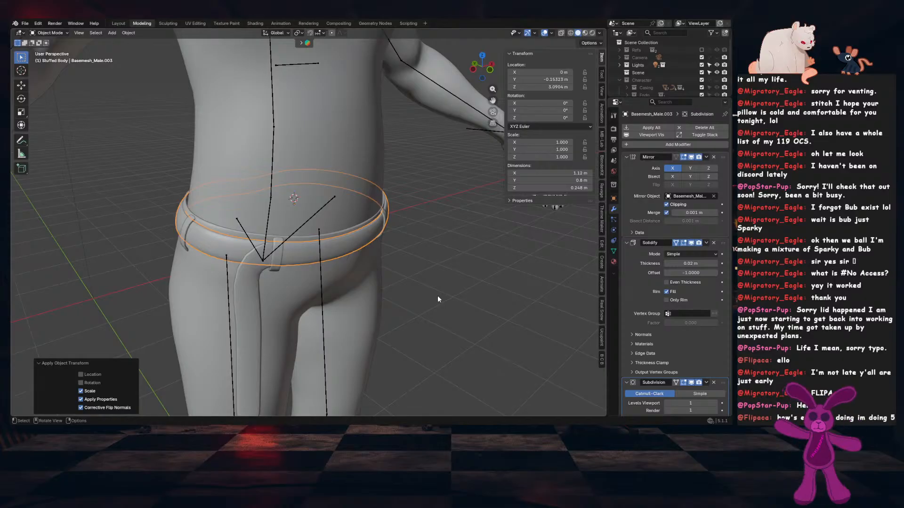
scroll(437, 296, "up", 5)
key("ctrl+s")
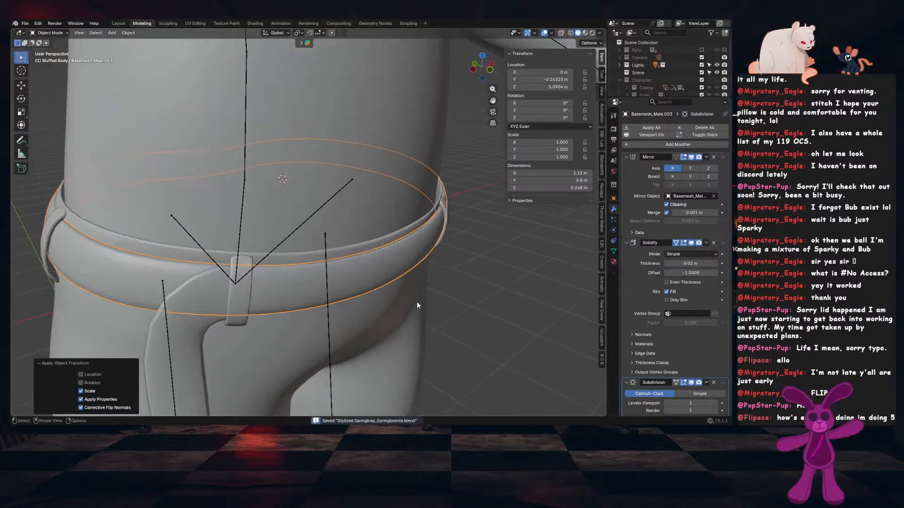
Set the hanging strap's Solidify thickness to -0.02 m
scroll(350, 251, "down", 3)
middle_click_drag(413, 255, 350, 269)
scroll(315, 242, "up", 3)
left_click(343, 265)
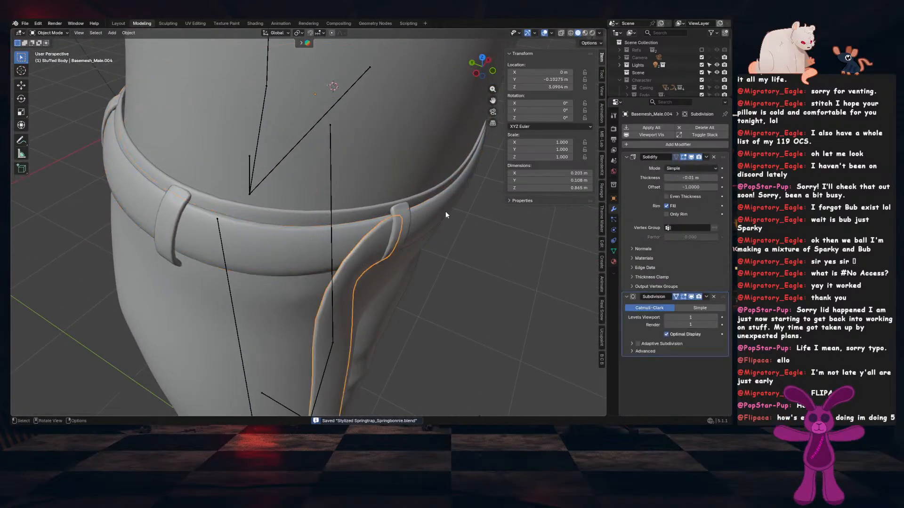
left_click(443, 210)
left_click(356, 266)
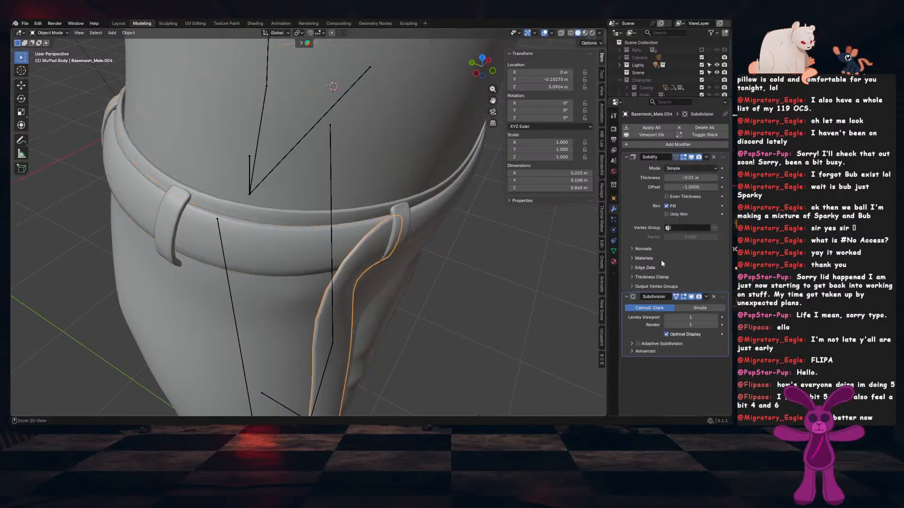
scroll(682, 179, "up", 3, "ctrl")
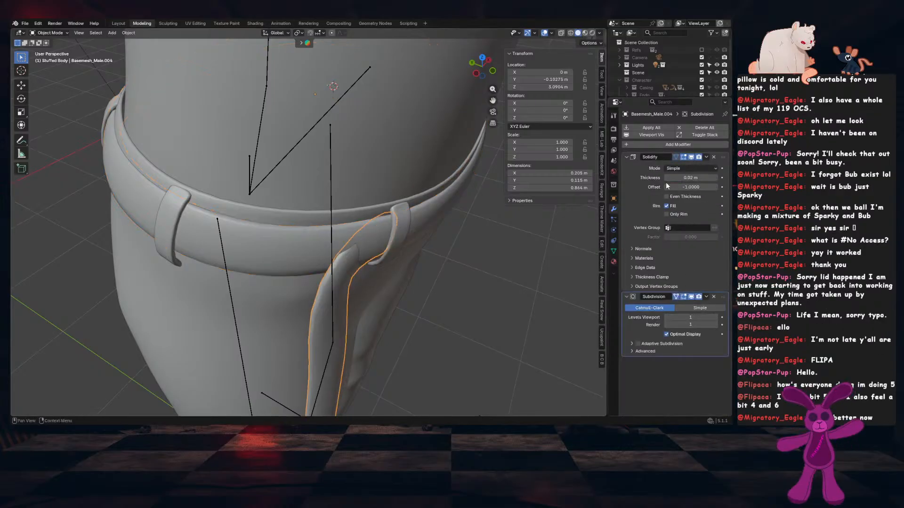
scroll(667, 180, "down", 1, "ctrl")
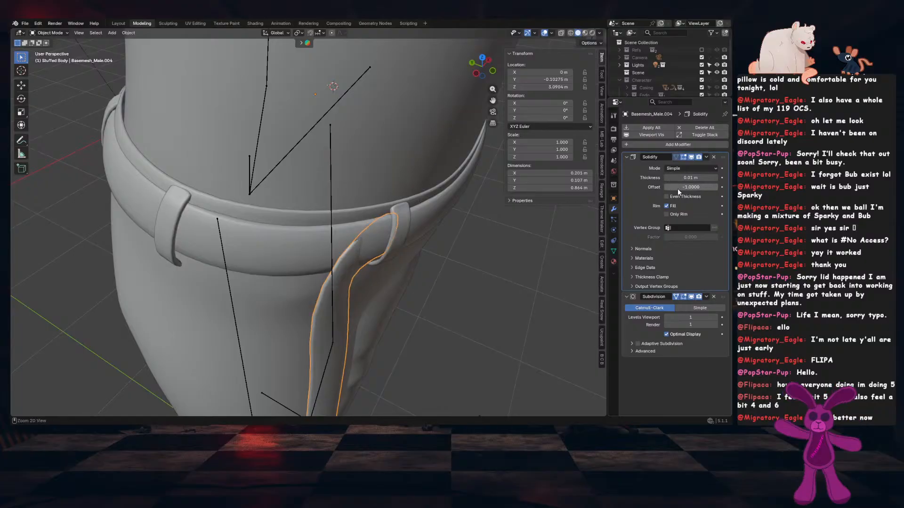
key("ctrl+z")
left_click(677, 178)
left_click(671, 179)
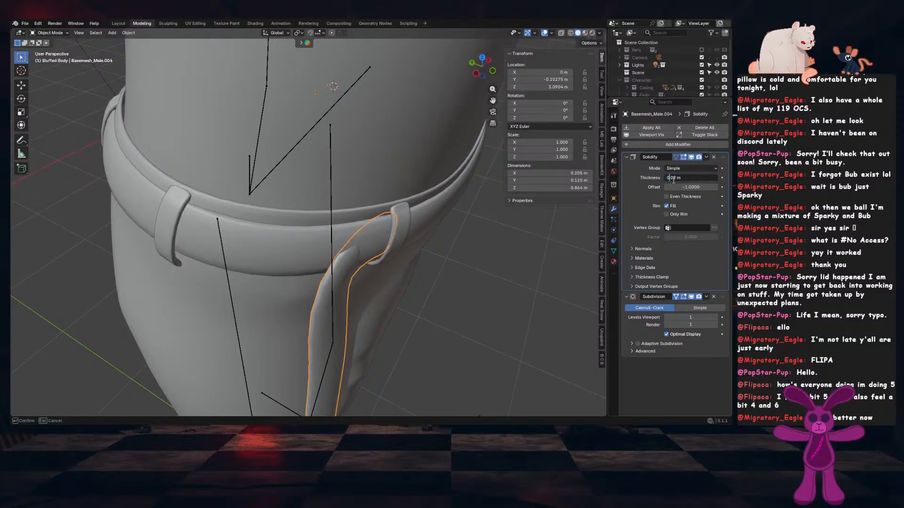
type("-")
key("Return")
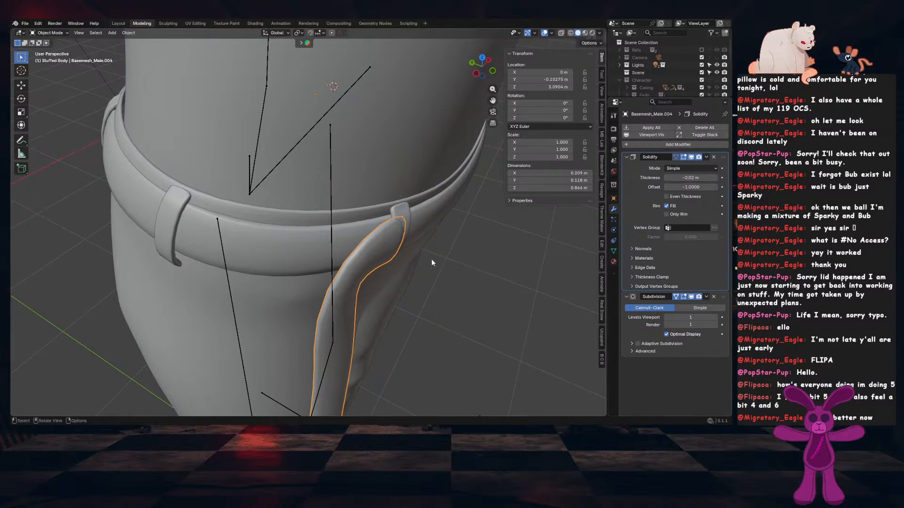
Move the strap's end loop inside the belt loop about 0.011 m along Y with a small proportional falloff, and deselect the strap
middle_click_drag(431, 259, 408, 322)
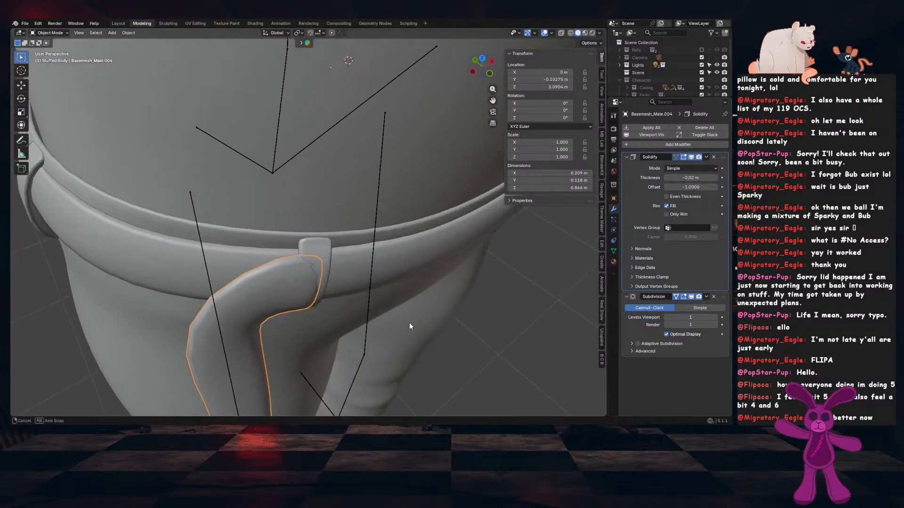
middle_click_drag(329, 272, 277, 293, "shift")
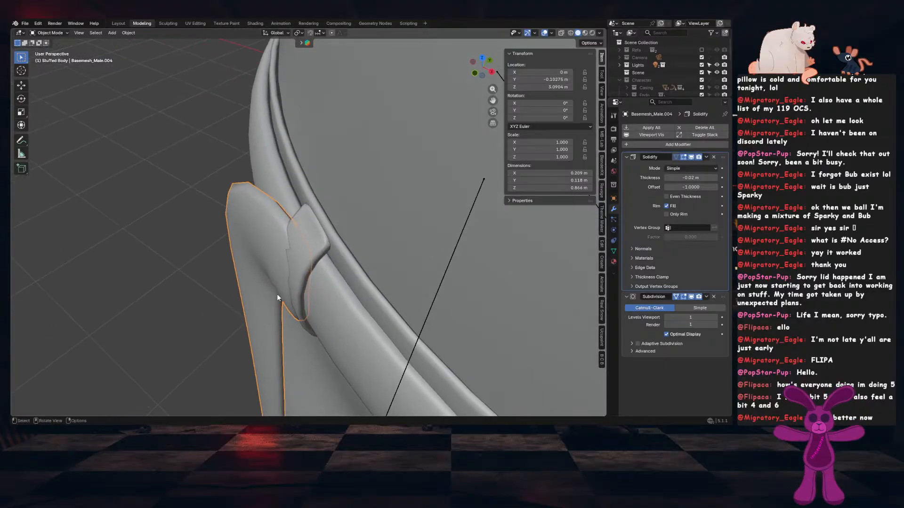
key("Tab")
left_click(294, 281, "alt")
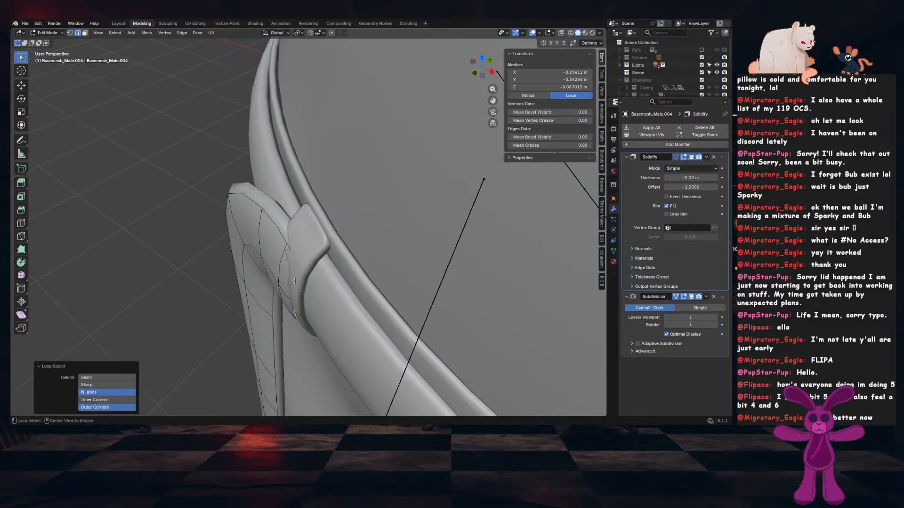
key("o")
key("g")
key("y")
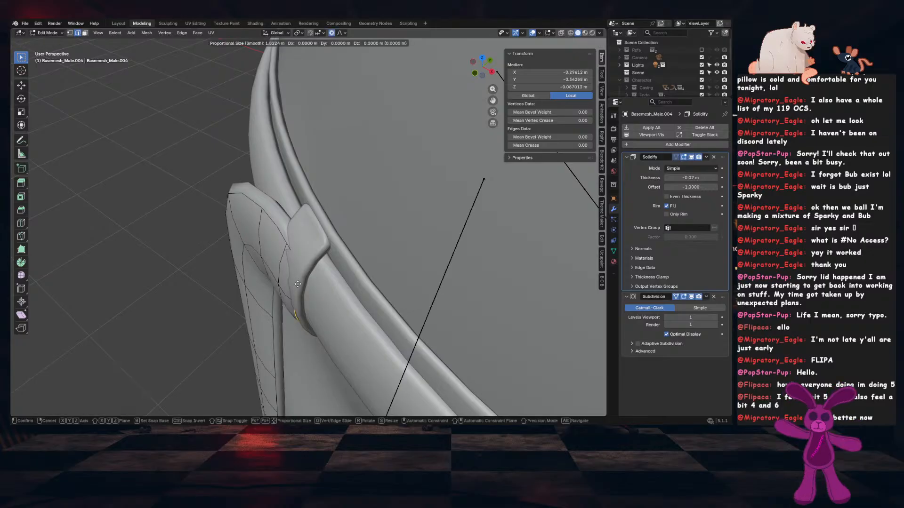
scroll(302, 283, "up", 4)
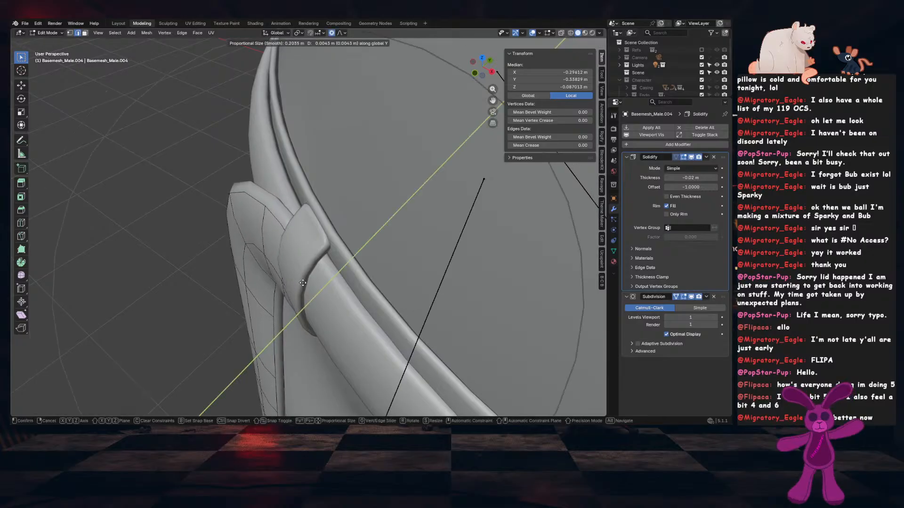
scroll(303, 283, "up", 3)
left_click(303, 283)
middle_click_drag(303, 283, 373, 286)
key("Tab")
scroll(374, 283, "down", 3)
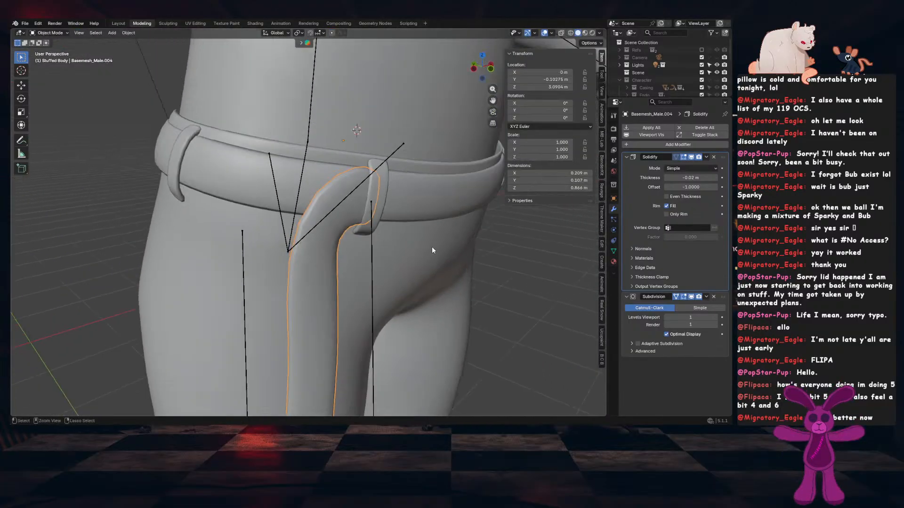
right_click(432, 250)
middle_click_drag(432, 247, 495, 264)
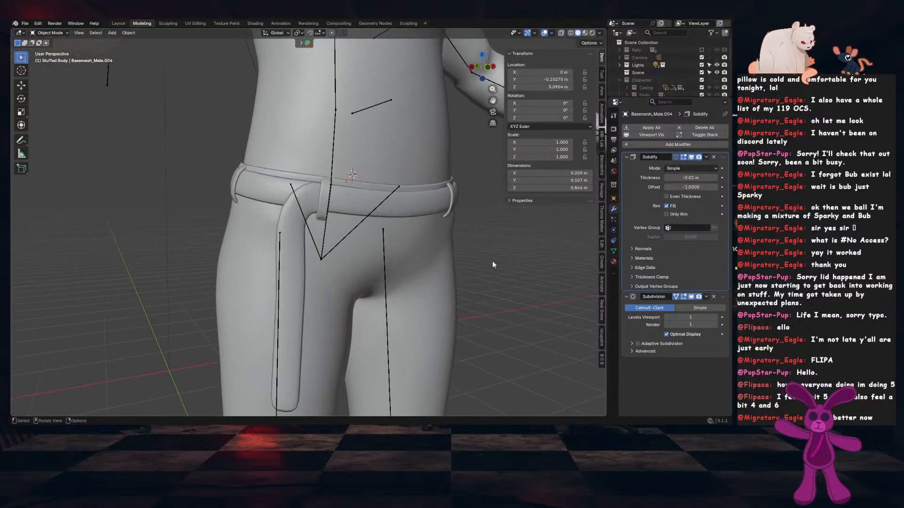
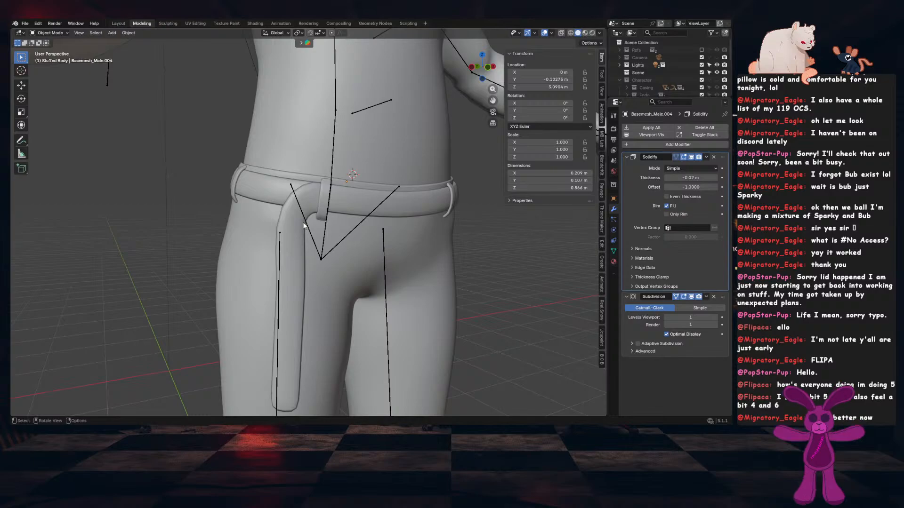
Select the strap's faces from its lower tip up to the bend and lower them about 0.011 m in Z without proportional editing
key("Tab")
scroll(305, 228, "up", 2)
scroll(332, 326, "down", 3)
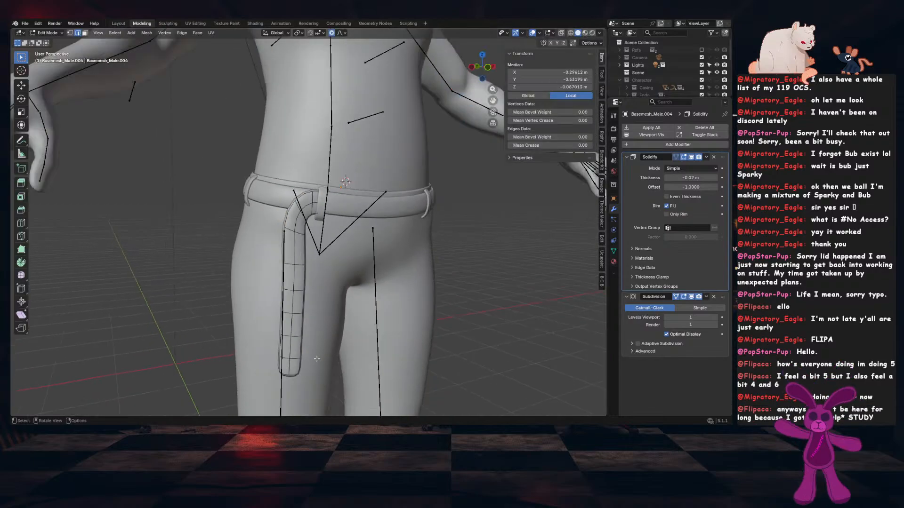
left_click(294, 368)
key("ctrl+KP_Add")
key("ctrl+KP_Add")
key("ctrl+KP_Add")
key("ctrl+KP_Add")
key("ctrl+KP_Add")
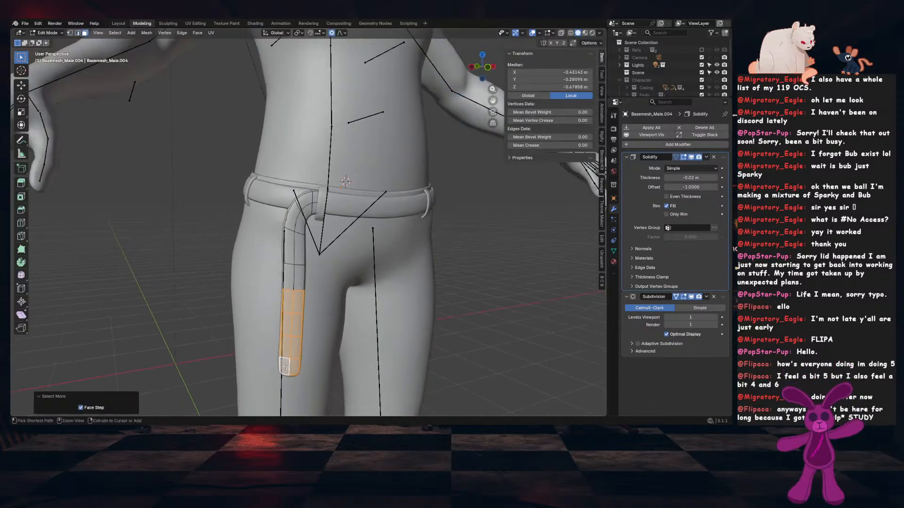
scroll(302, 231, "up", 4)
key("g")
key("z")
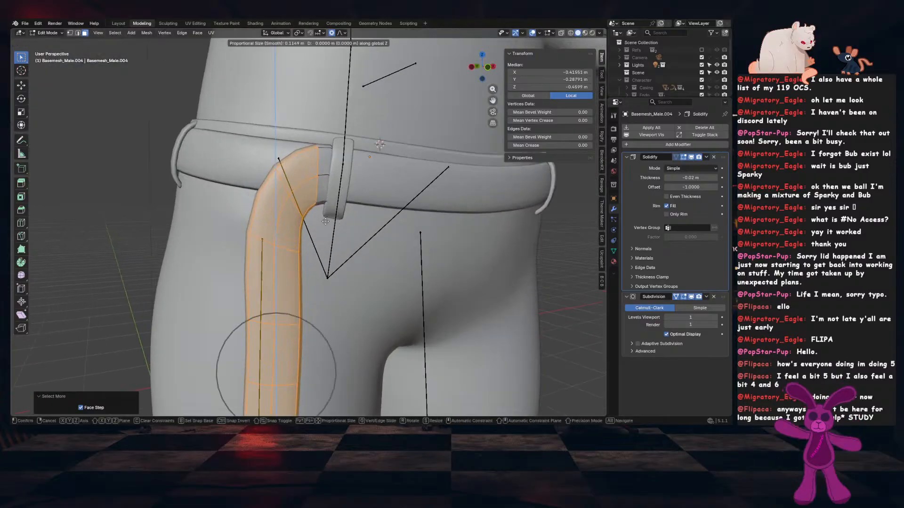
key("o")
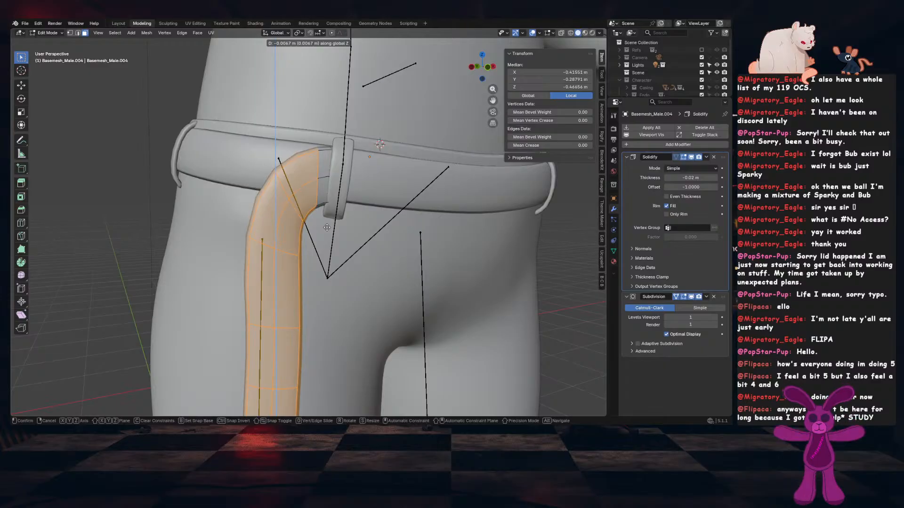
left_click(330, 205)
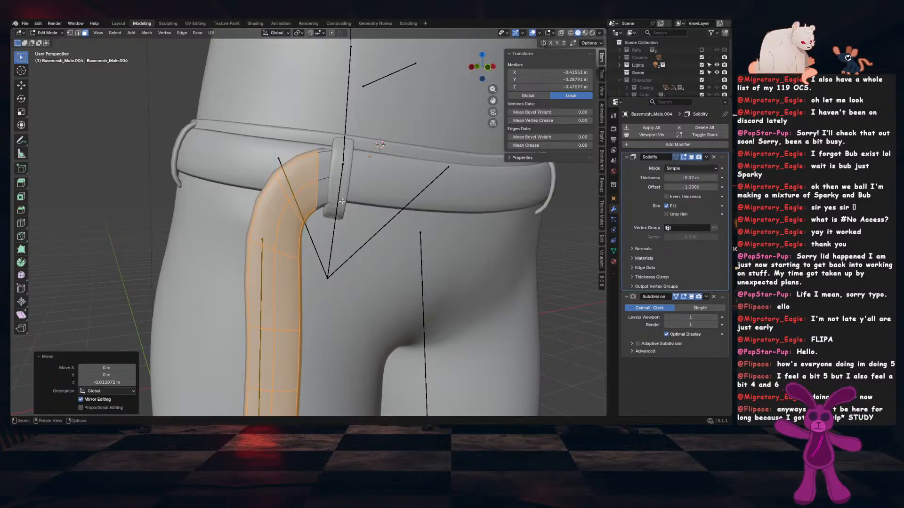
Raise the strap's end loop inside the belt loop about 0.006 m in Z and rotate it about the X axis
left_click(350, 191, "alt")
key("g")
key("z")
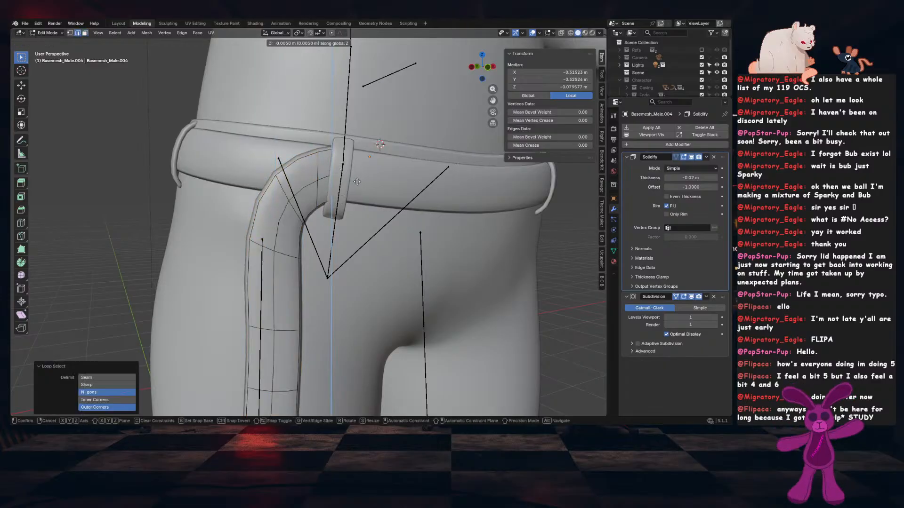
left_click(356, 181)
middle_click_drag(357, 181, 491, 242)
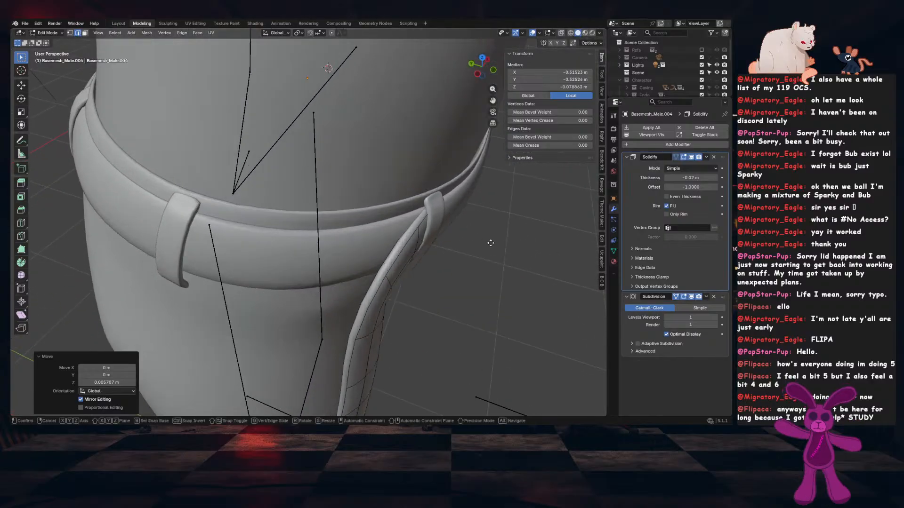
key("r")
key("x")
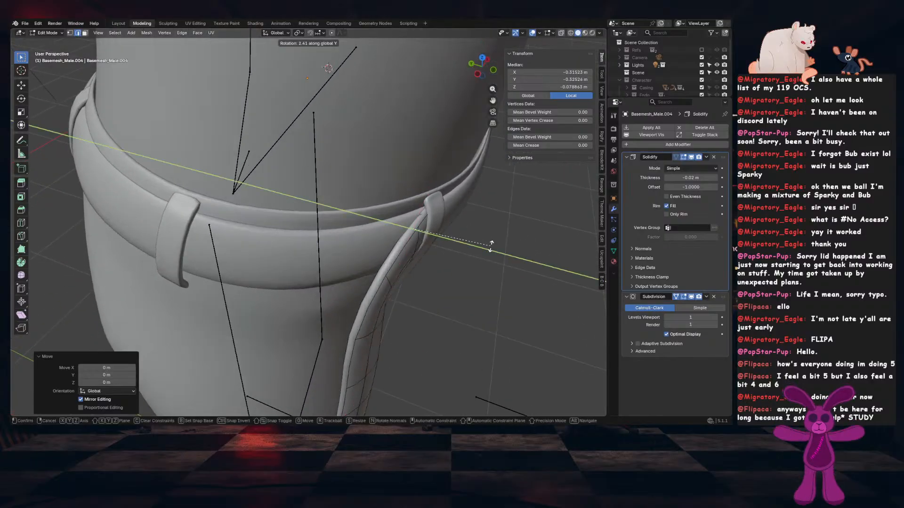
key("x")
left_click(490, 249)
Shift the strap's end loop along Y, and move the neighbouring edge loop outside the belt loop about 0.0055 m along Y
middle_click_drag(490, 249, 451, 213)
key("g")
key("y")
left_click(495, 249)
left_click(400, 226, "alt")
key("g")
key("y")
left_click(463, 230)
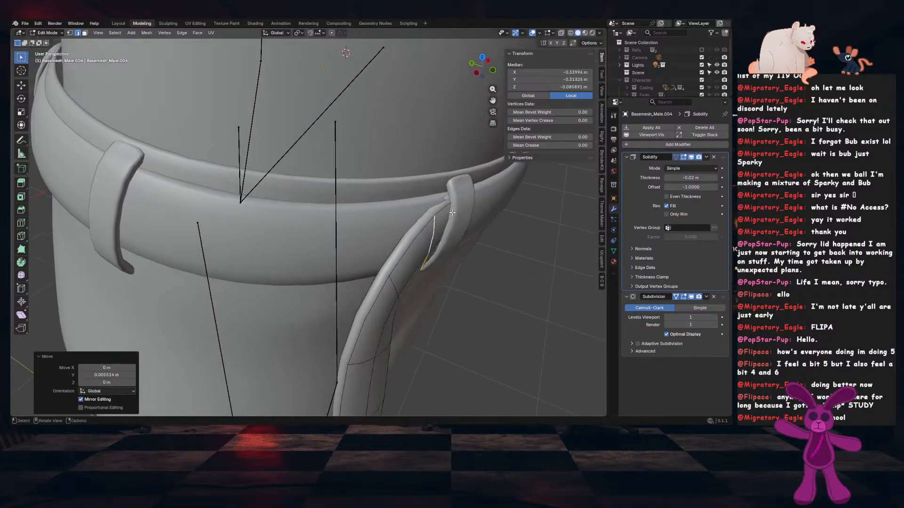
Move the strap's edge loop at the bend along Y and rotate it in the side view to follow the belt
left_click(395, 282, "alt")
key("g")
key("y")
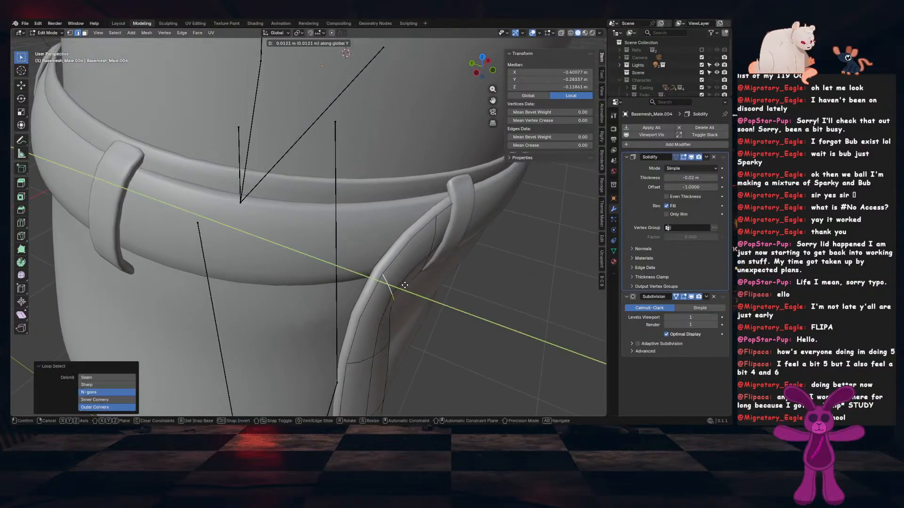
left_click(404, 285)
middle_click_drag(404, 285, 430, 230)
key("r")
left_click(431, 232)
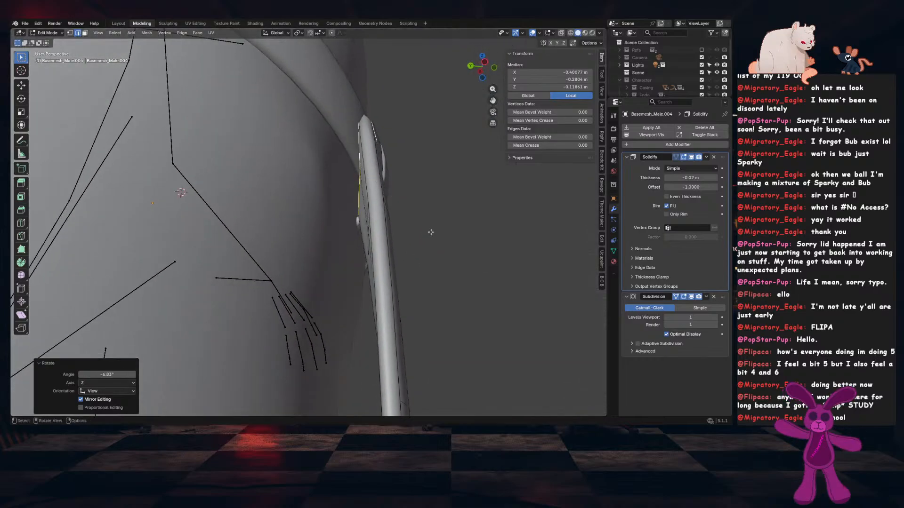
scroll(430, 232, "down", 8)
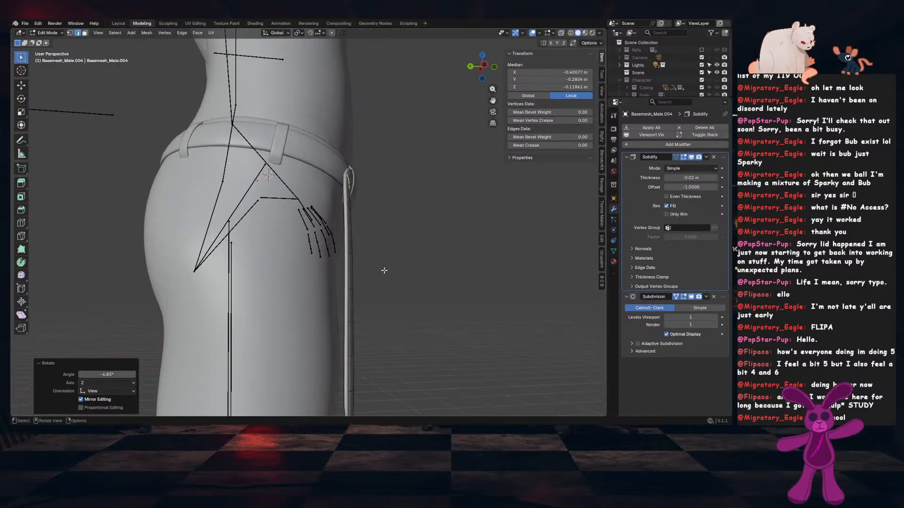
Shift the strap's lower tip faces about 0.02 m in X and 0.005 m up in Z with proportional editing, rotating them about 2°
key("KP_1")
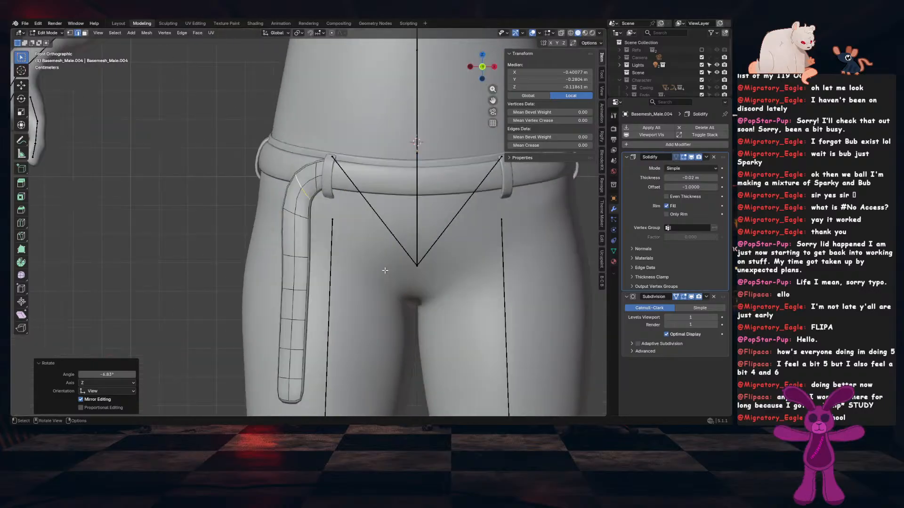
left_click(333, 367)
left_click(286, 386)
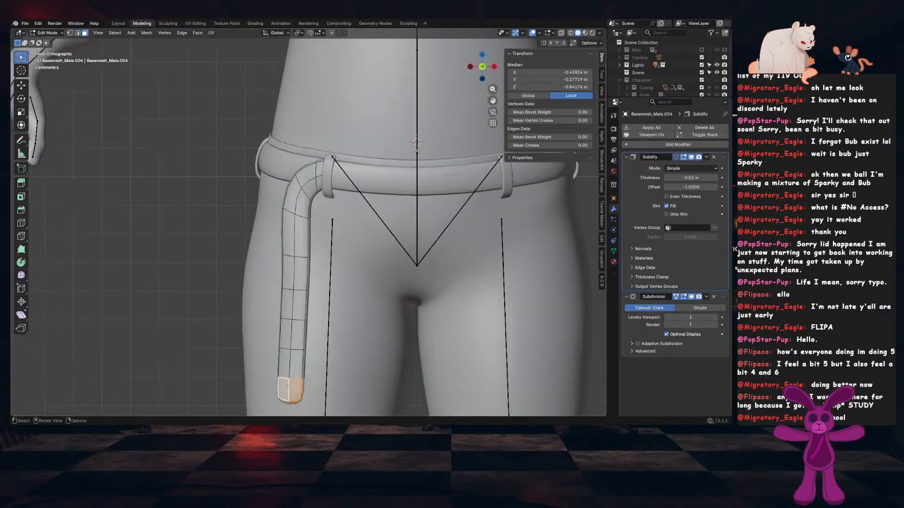
key("o")
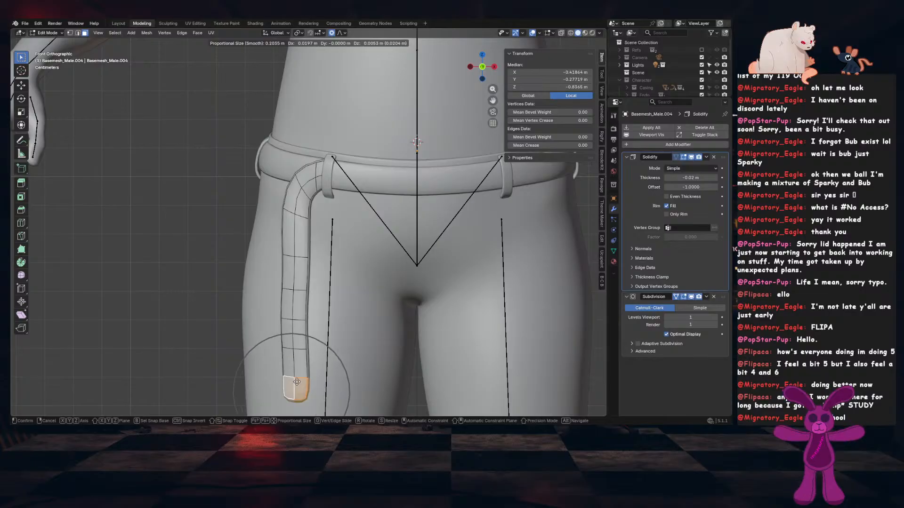
scroll(296, 381, "down", 13)
left_click(296, 381)
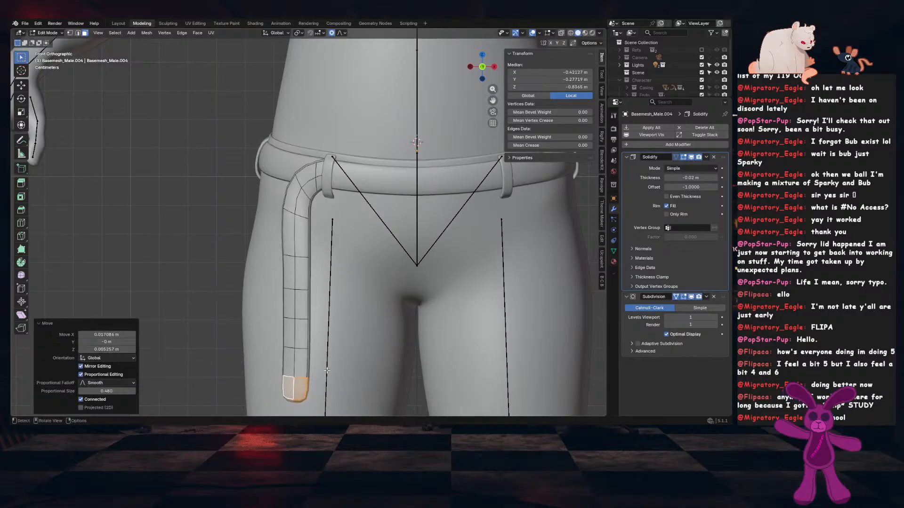
key("r")
left_click(385, 344)
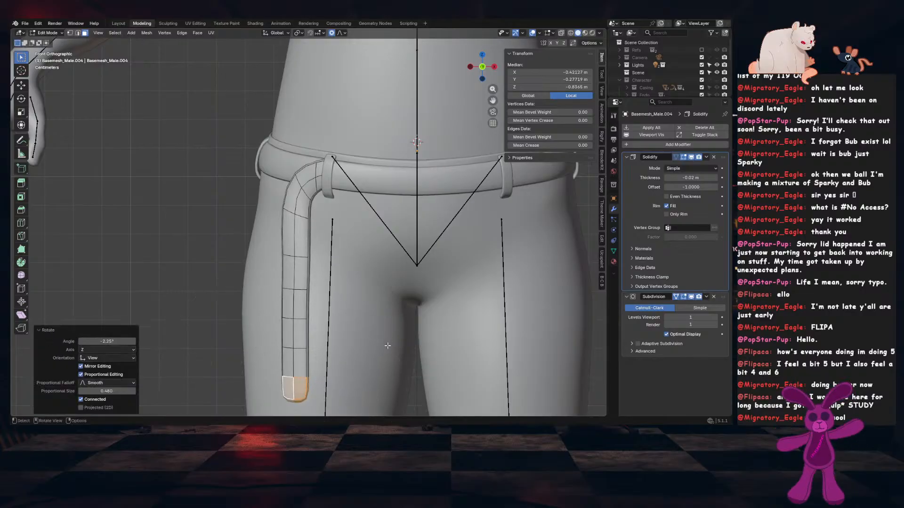
key("g")
left_click(377, 351)
Widen the strap's tip by 1.341 along X with a proportional size of about 0.70, and leave edit mode with the strap deselected
key("s")
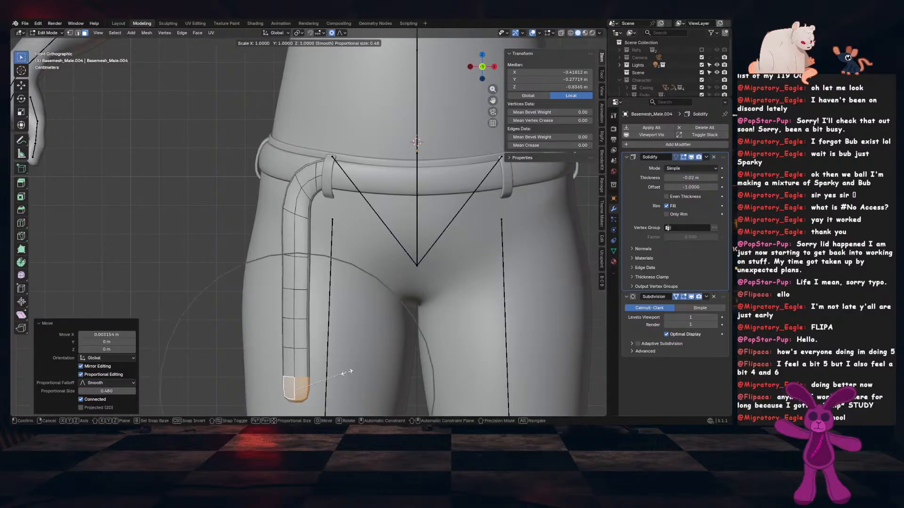
key("x")
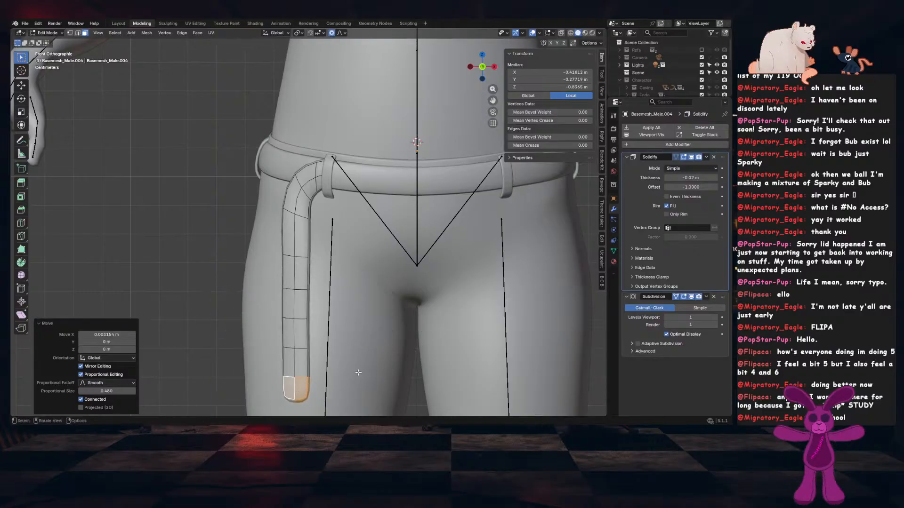
scroll(363, 373, "down", 9)
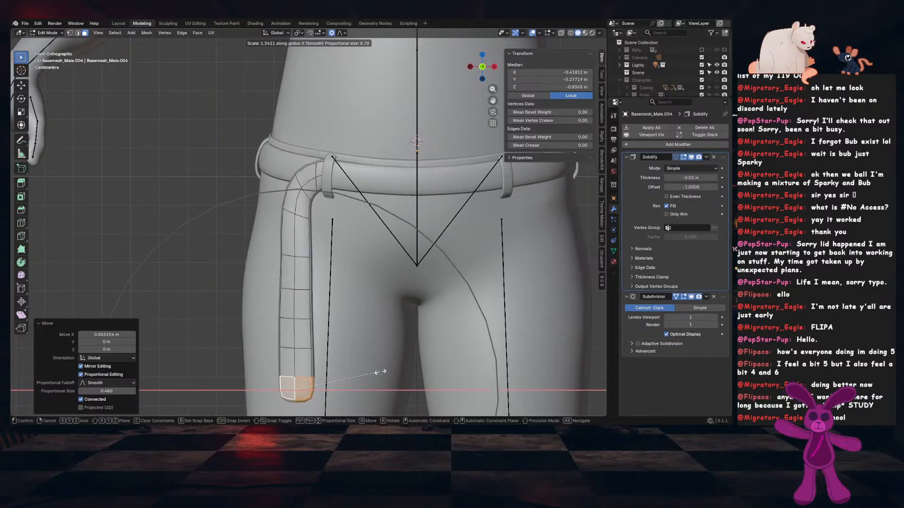
left_click(380, 372)
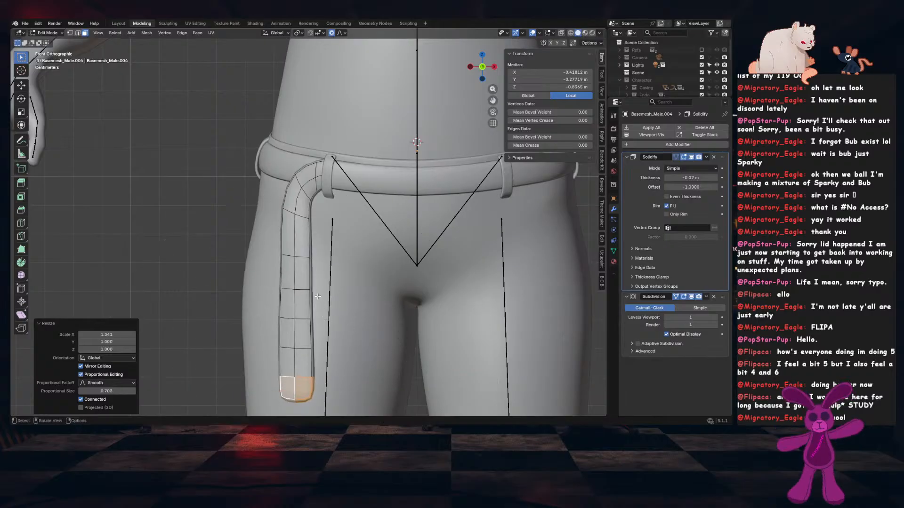
key("Tab")
key("ctrl+a")
left_click(390, 257)
scroll(310, 222, "down", 3)
left_click(206, 233)
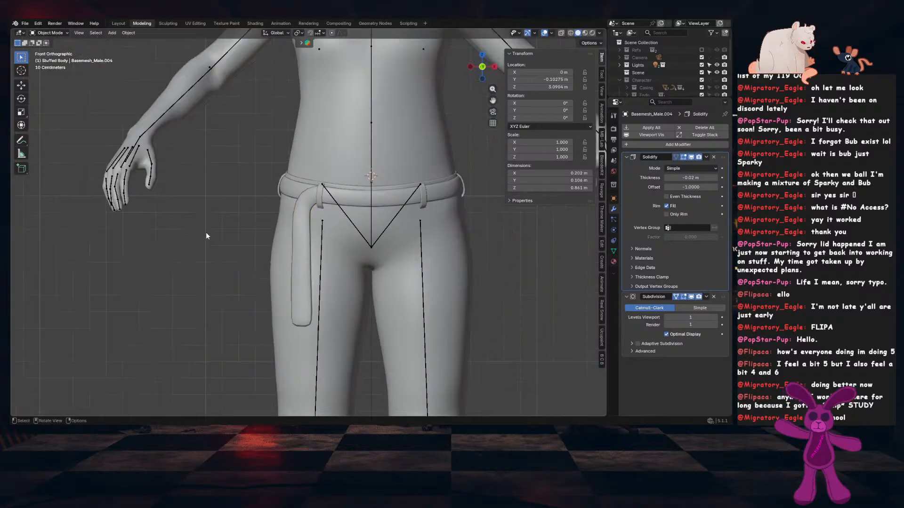
Apply the Mirror modifier on the pants and open their mesh for editing
middle_click_drag(206, 235, 318, 280)
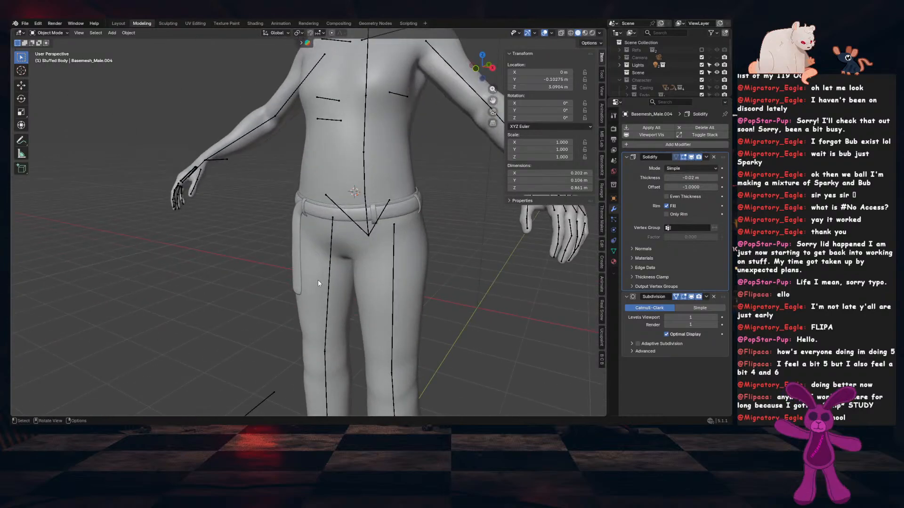
scroll(317, 280, "down", 5)
middle_click_drag(385, 239, 405, 235)
scroll(406, 235, "up", 4)
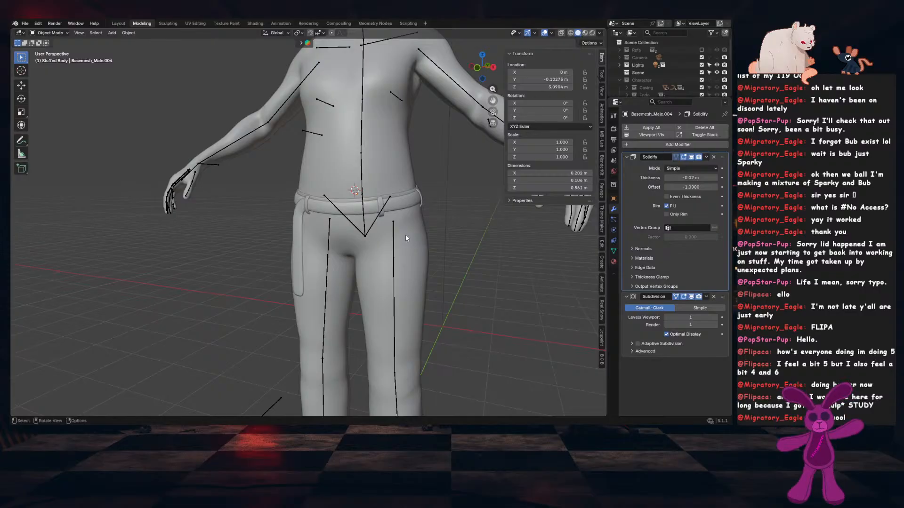
scroll(383, 224, "up", 2)
left_click(364, 248)
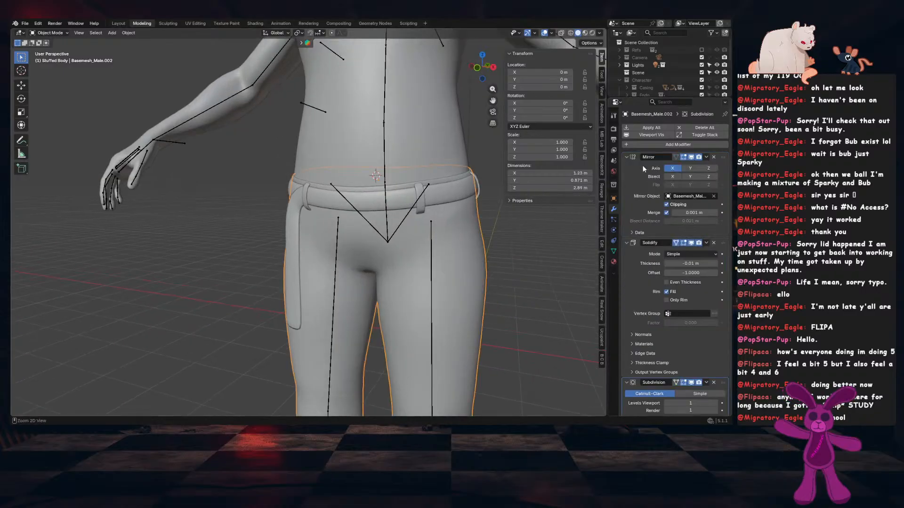
key("ctrl+a")
scroll(355, 239, "up", 1)
key("Tab")
scroll(359, 239, "up", 1)
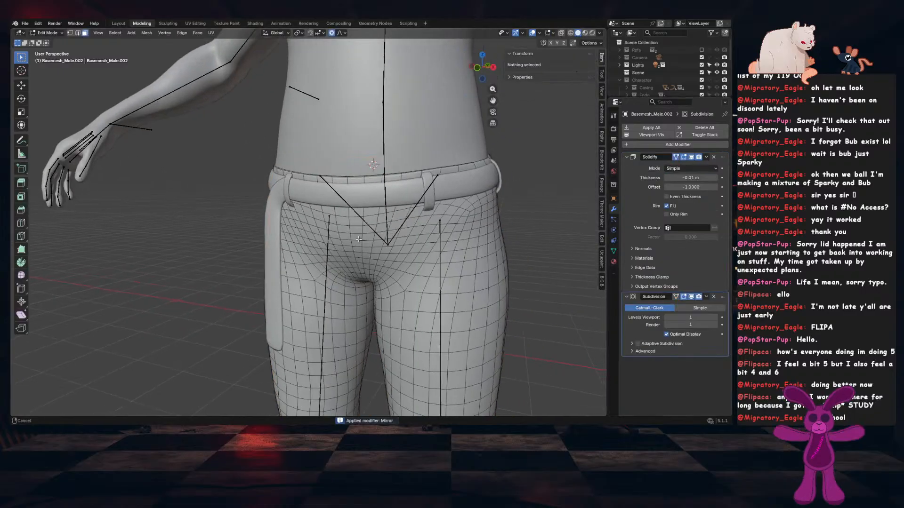
Select the pants' top centre-front edge, hide the belt object and return to editing the pants mesh
key("KP_1")
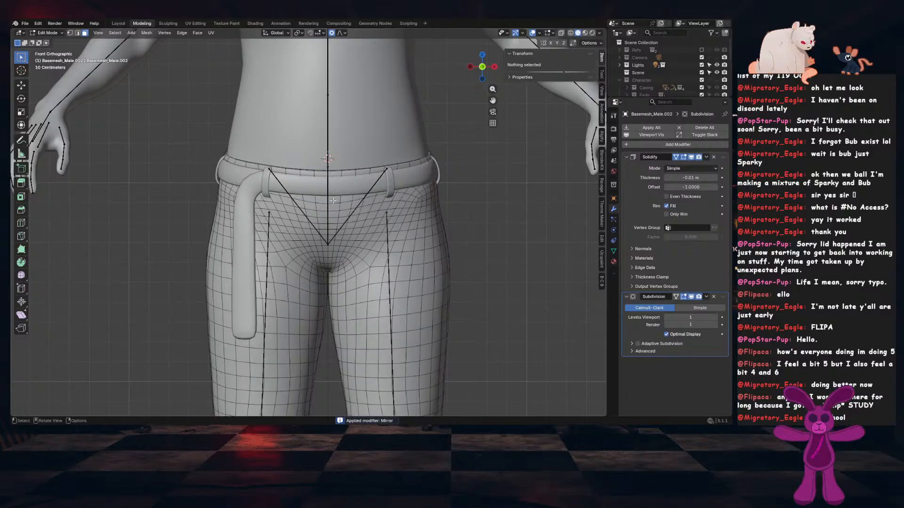
left_click(327, 177)
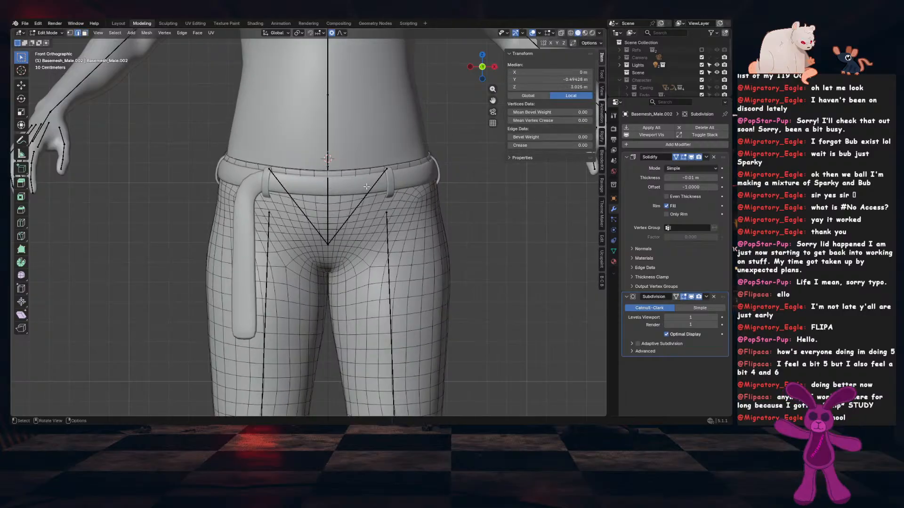
key("Tab")
left_click(346, 188)
key("h")
left_click(345, 188)
key("Tab")
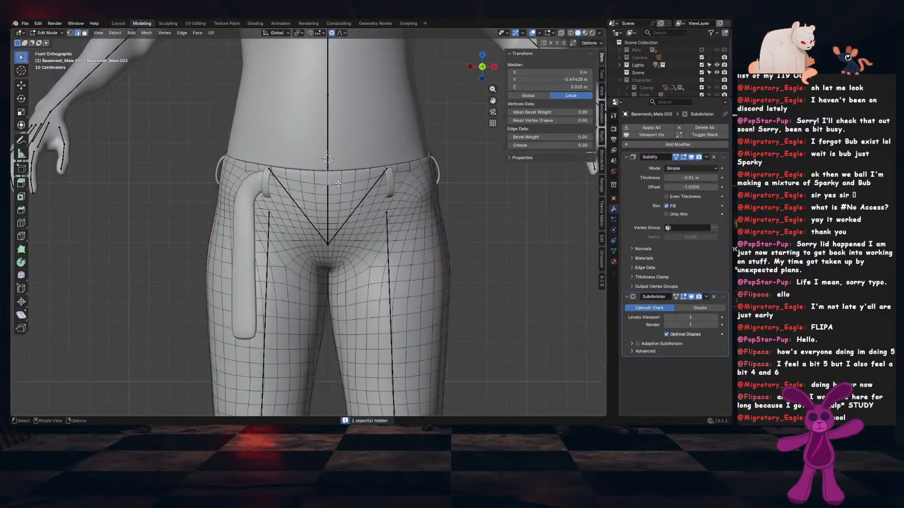
Extend the selection along the pants' centre-front edges from the waistband down to just above the crotch
middle_click_drag(338, 184, 284, 175)
left_click(285, 188, "shift")
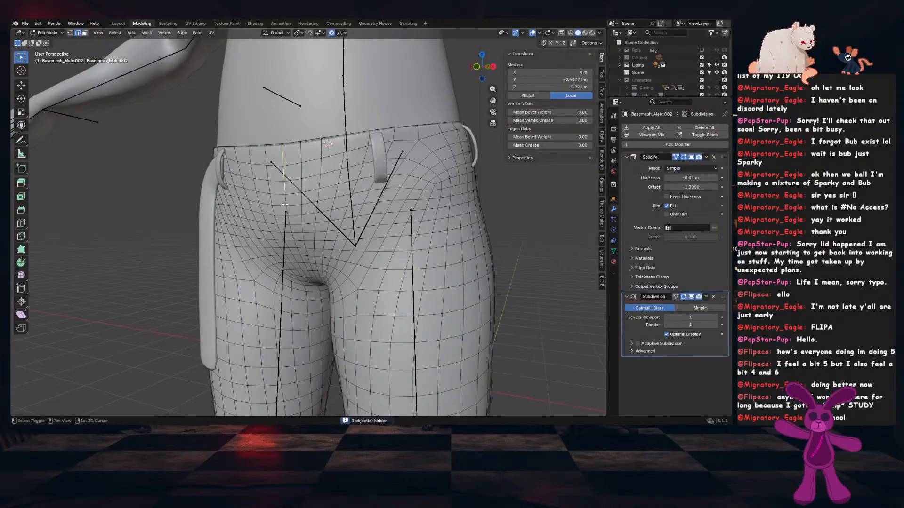
left_click(301, 261, "ctrl")
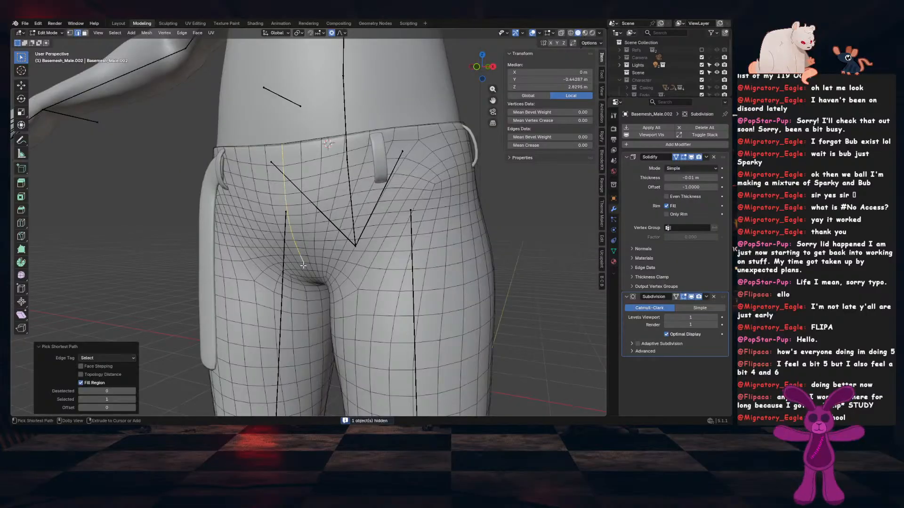
left_click(306, 269, "shift")
middle_click_drag(316, 213, 312, 233, "shift")
Try to split the selected centre-front edges from the pants mesh
right_click(311, 233)
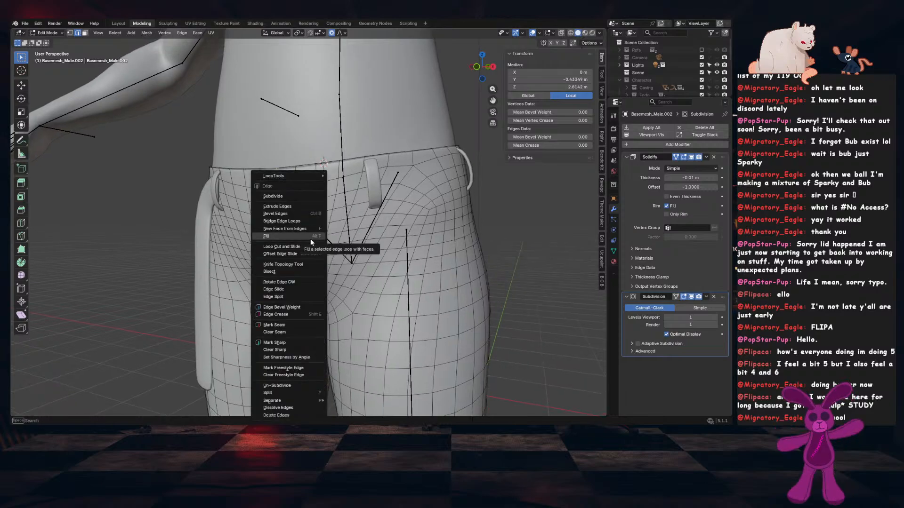
left_click(296, 391)
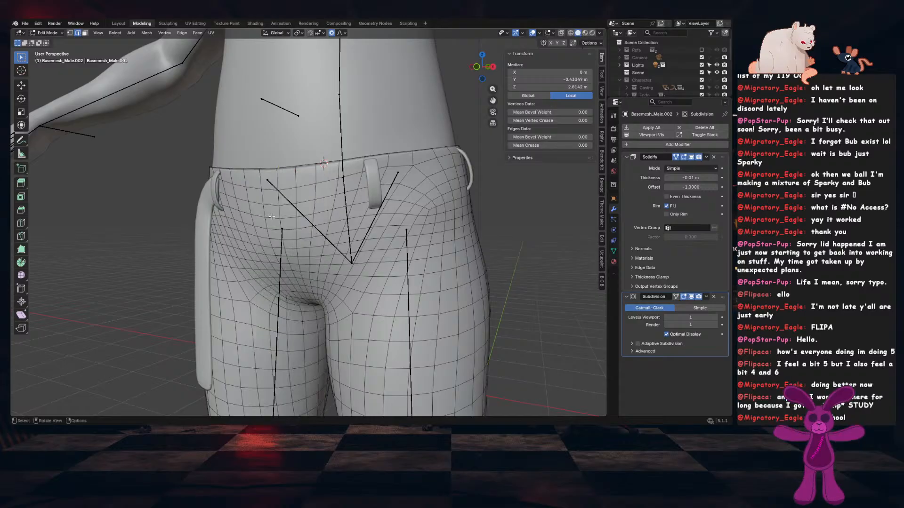
middle_click_drag(272, 217, 296, 269)
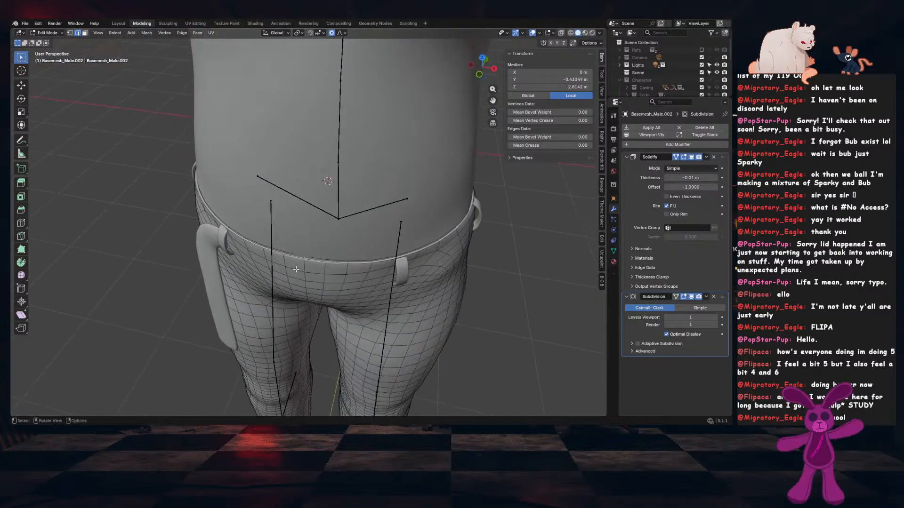
left_click(324, 290, "ctrl")
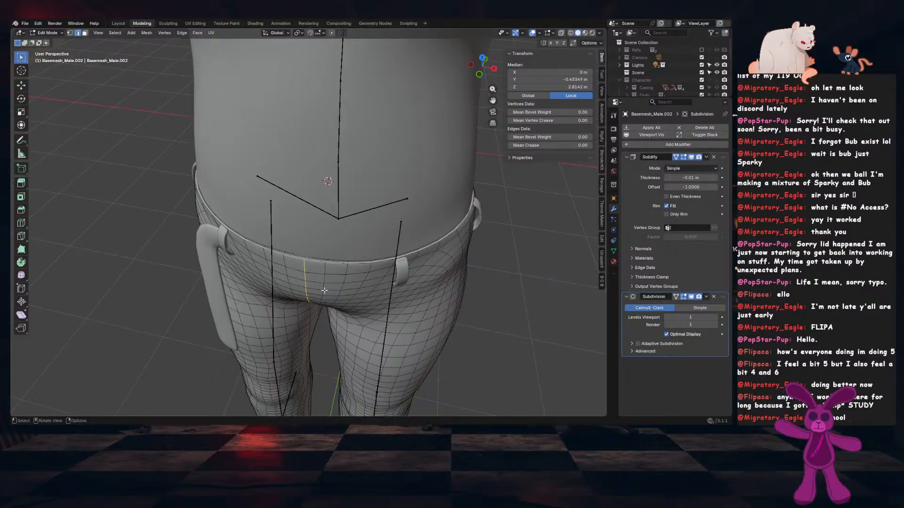
Bevel the pants' centre-front edges about 0.0016 m wide with one segment and delete the narrow strip of faces to open a fly slit
middle_click_drag(324, 290, 360, 257)
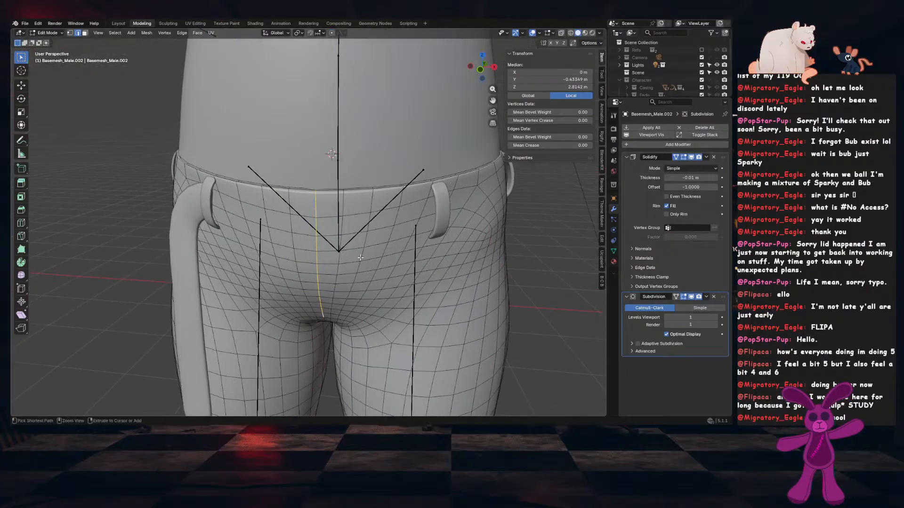
key("ctrl+b")
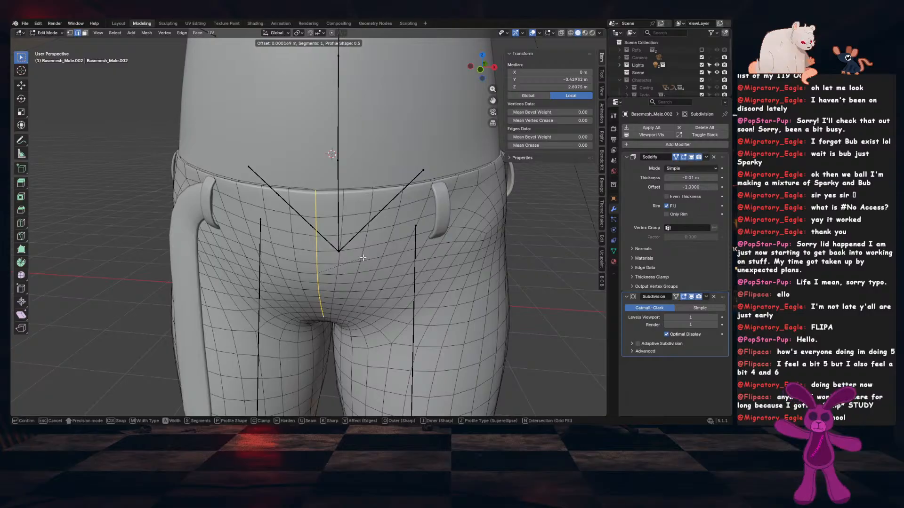
left_click(368, 257)
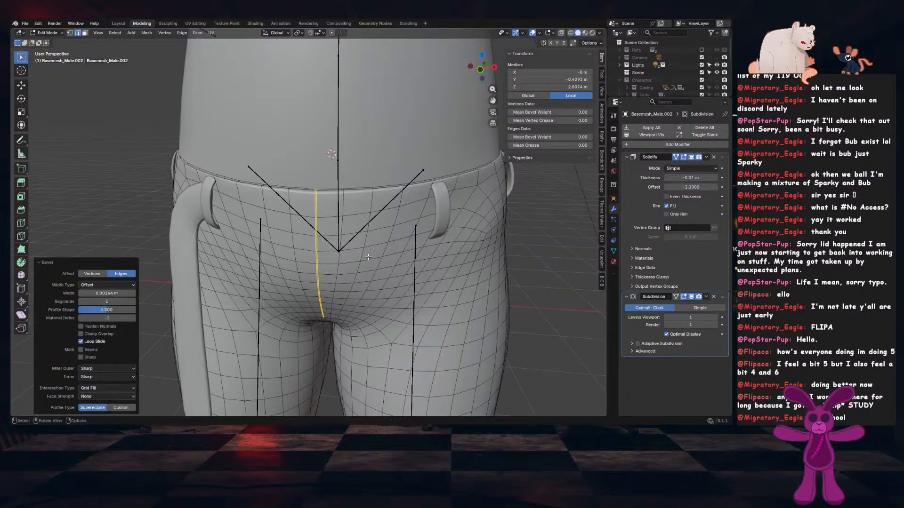
key("x")
left_click(352, 266)
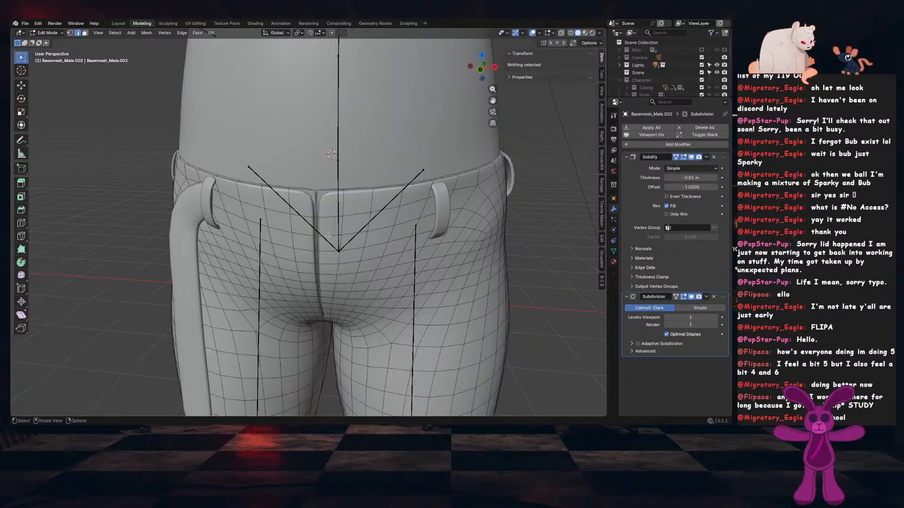
Select the edge path along the +X side of the fly slit from the waistband down to just above the crotch
scroll(333, 237, "up", 2)
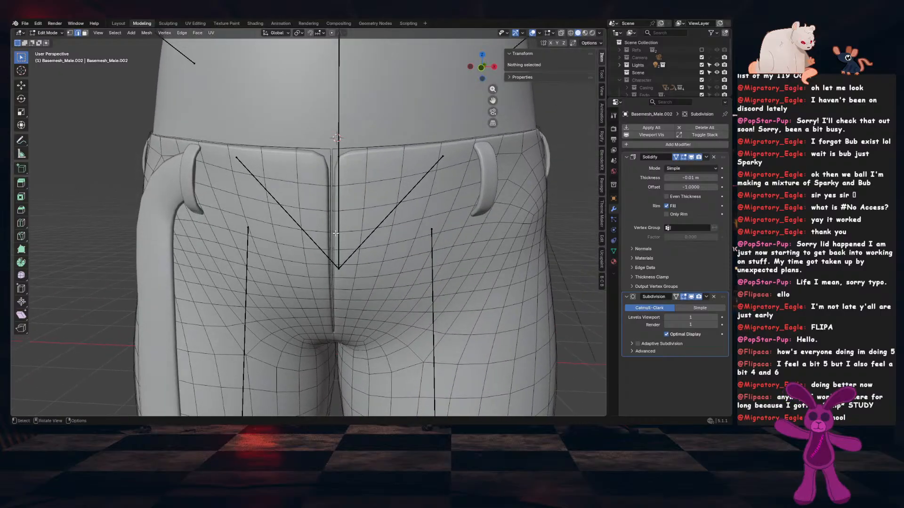
left_click(331, 180)
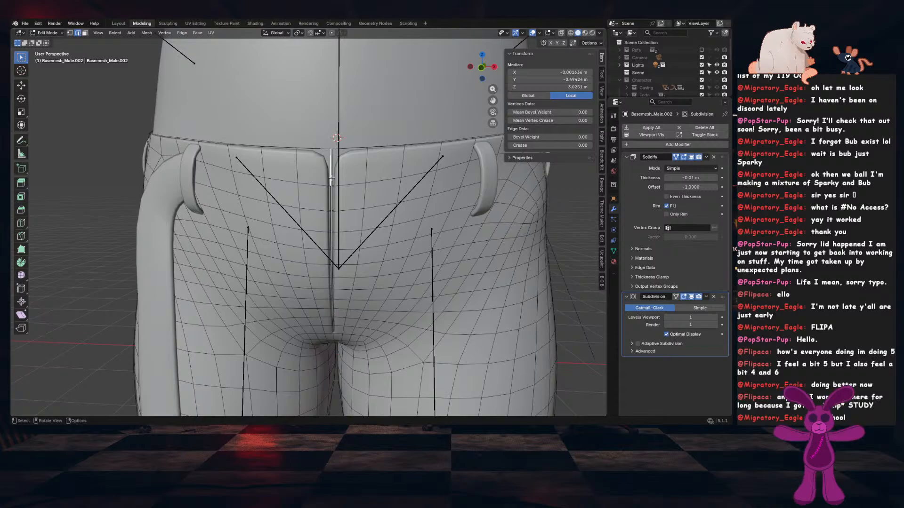
left_click(336, 165)
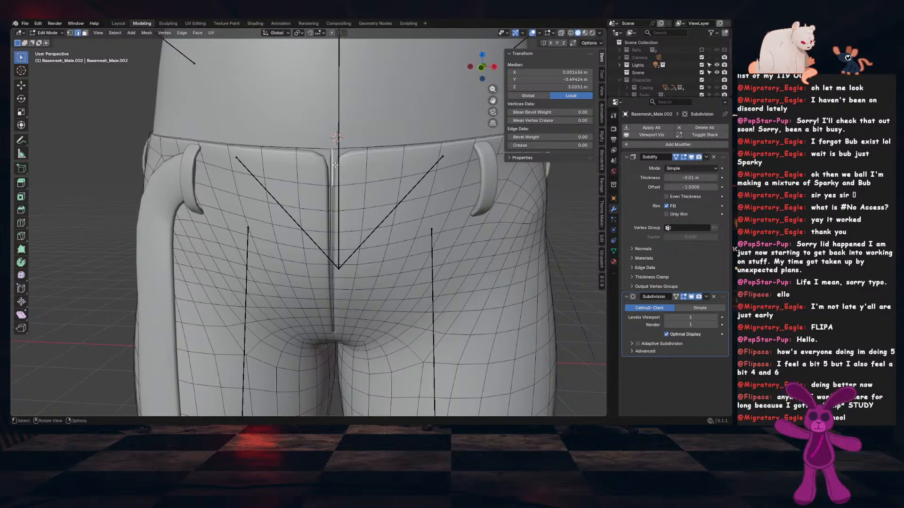
left_click(334, 197, "alt")
key("ctrl+z")
middle_click_drag(329, 236, 332, 147, "shift")
scroll(333, 147, "up", 4)
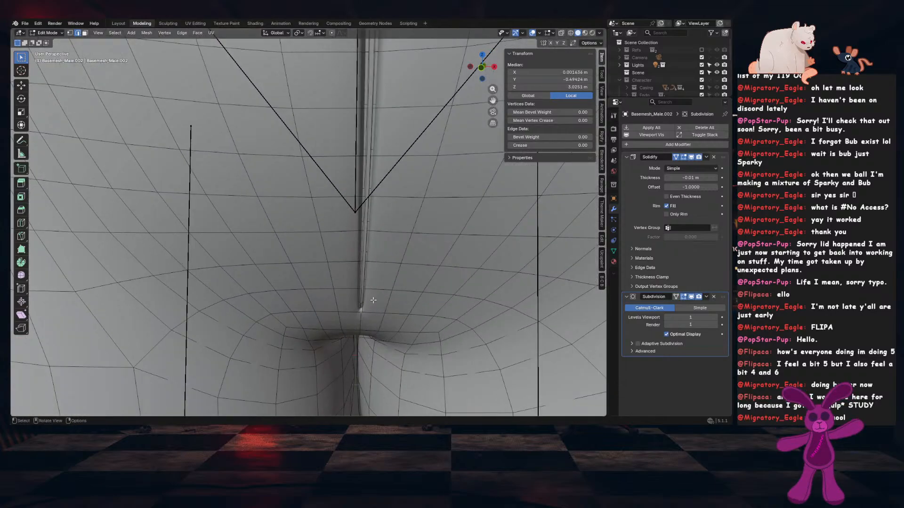
middle_click_drag(373, 300, 361, 270)
left_click(361, 207, "ctrl")
scroll(364, 241, "down", 6)
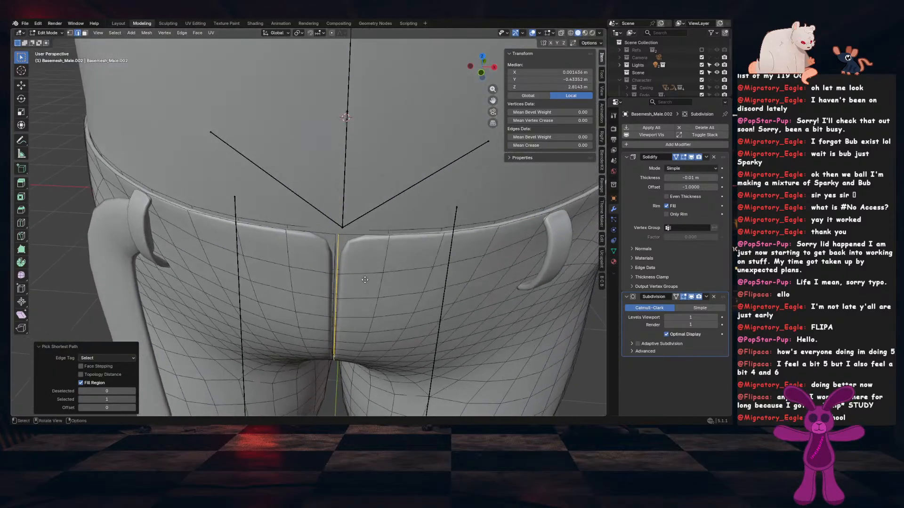
Extrude the selected slit edges about 0.10 m toward -X as an overlapping fly flap and offset its free edge slightly along Y
key("g")
key("x")
left_click(310, 285)
key("g")
key("y")
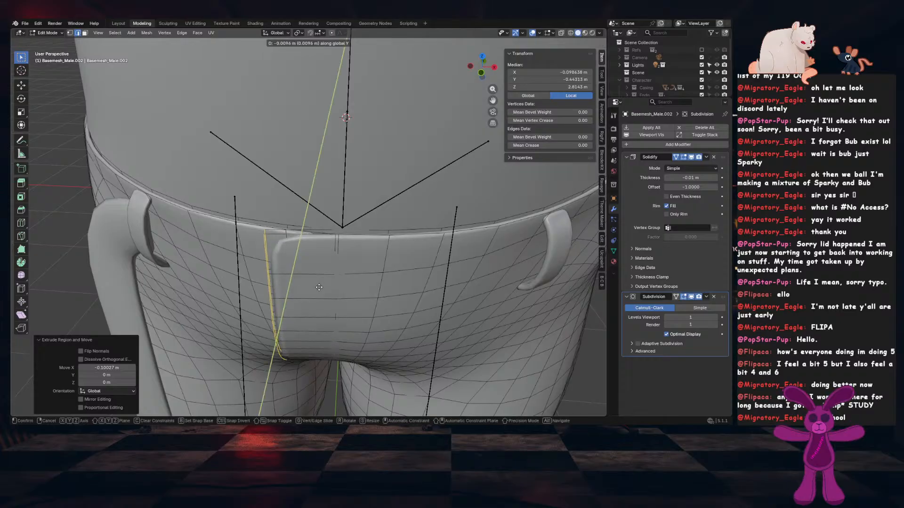
left_click(320, 296)
scroll(320, 295, "down", 1)
middle_click_drag(320, 295, 332, 255)
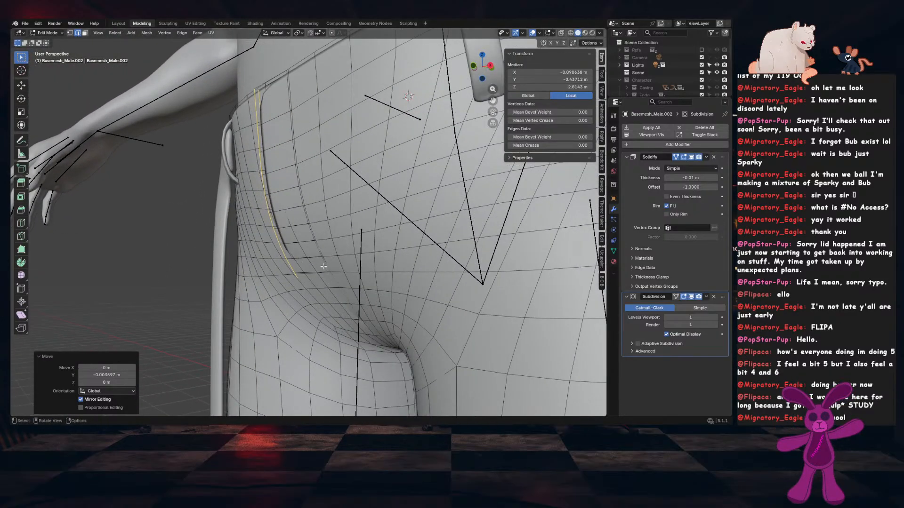
Move the lowest edge on the flap's free side about 0.017 m forward along Y
left_click(293, 269)
scroll(313, 278, "up", 2)
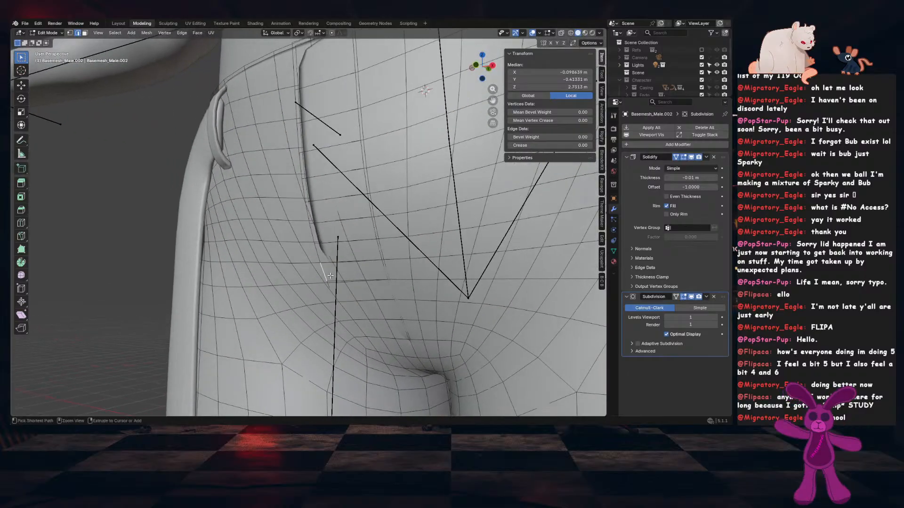
key("g")
key("y")
middle_click_drag(339, 281, 329, 325)
left_click(313, 288)
scroll(312, 288, "down", 2)
Add a lengthwise loop cut through the middle of the fly flap and shift it along Y
key("ctrl+r")
left_click(331, 234)
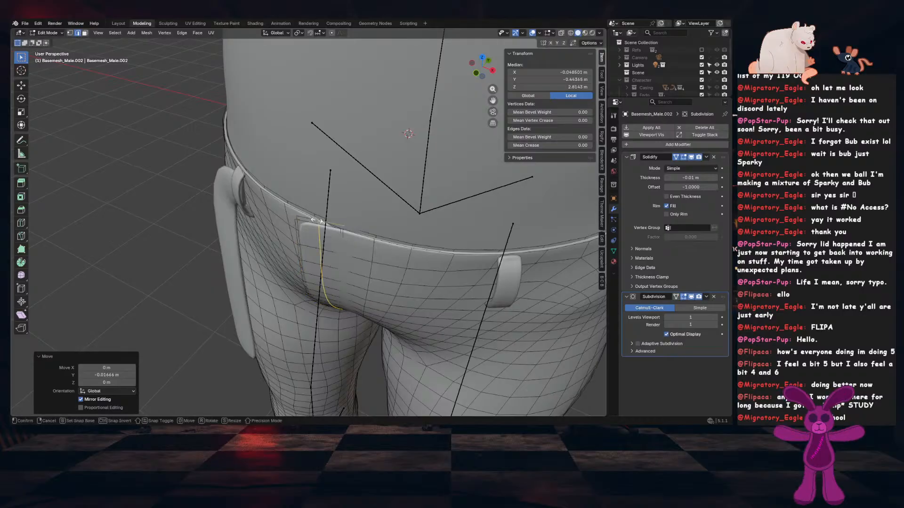
right_click(333, 234)
key("g")
key("y")
left_click(333, 239)
Adjust the flap's new middle edge loop along X and Y
middle_click_drag(332, 238, 447, 150)
key("g")
key("x")
left_click(376, 205)
key("g")
key("y")
left_click(365, 272)
Enable connected-only proportional editing and try moving the top edge of the flap's free side along Y
left_click(433, 131)
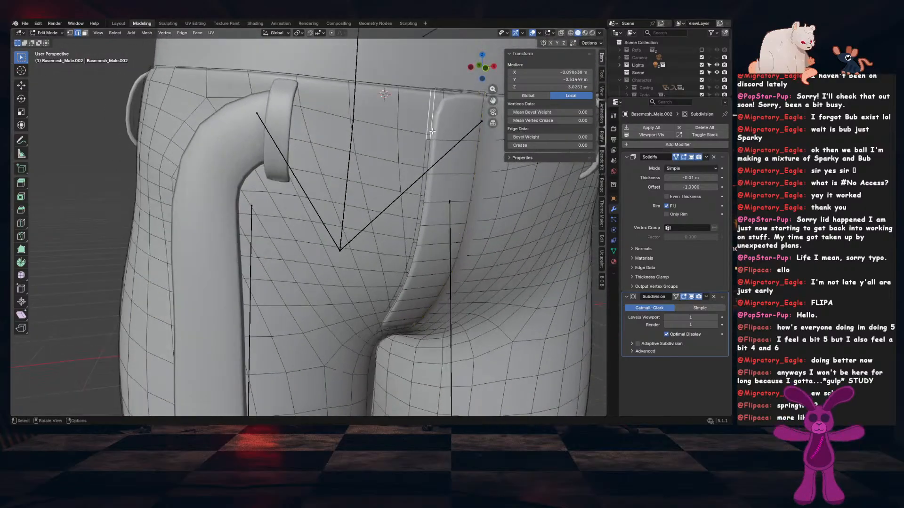
left_click(343, 33)
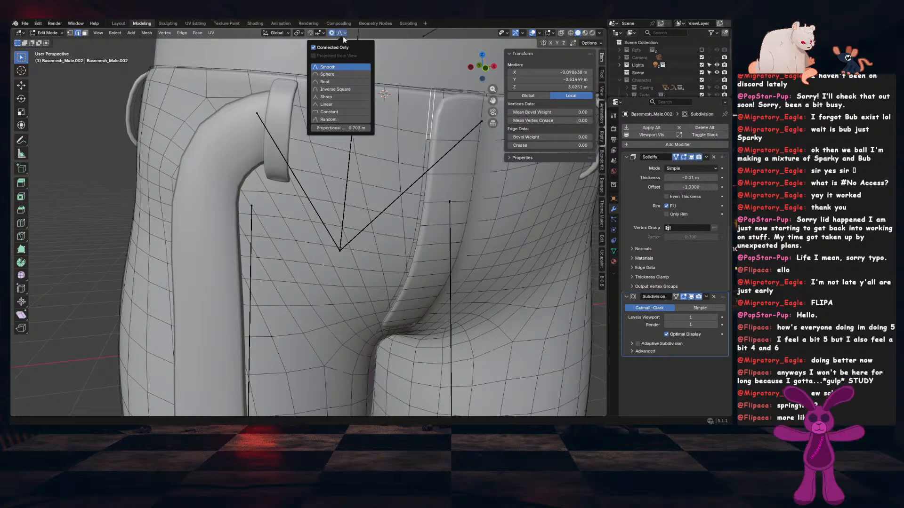
middle_click_drag(422, 250, 422, 252)
key("g")
key("y")
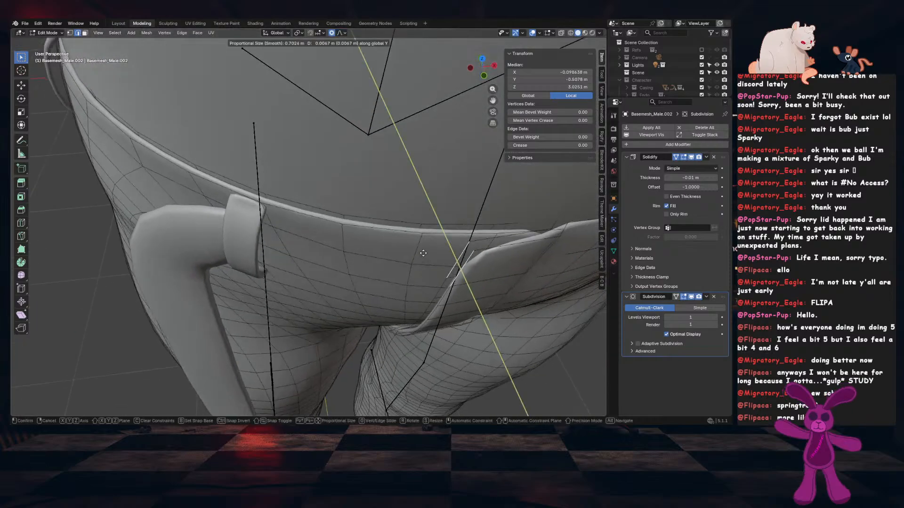
left_click(430, 266)
Extend the selection down the flap's free side and move it about 0.02 m along Y with a proportional size of about 0.104 m
scroll(437, 280, "up", 3)
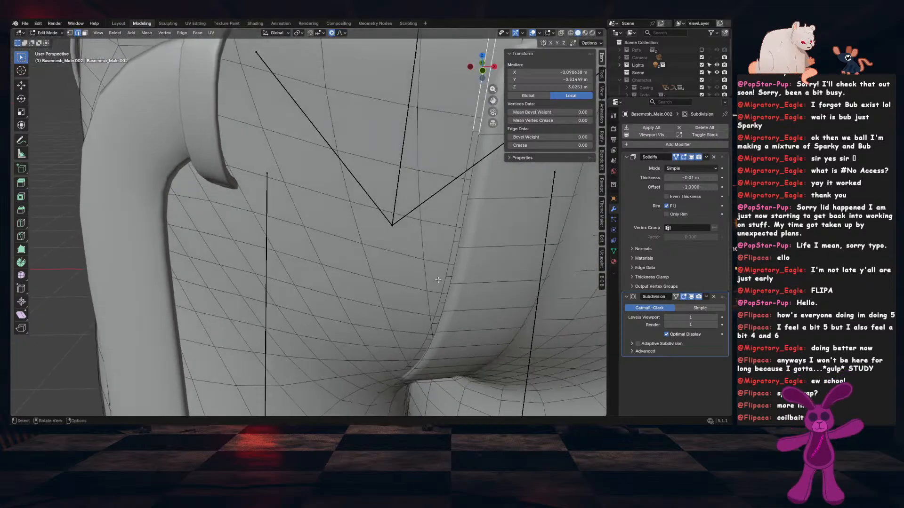
left_click(439, 320, "ctrl")
middle_click_drag(439, 319, 387, 268)
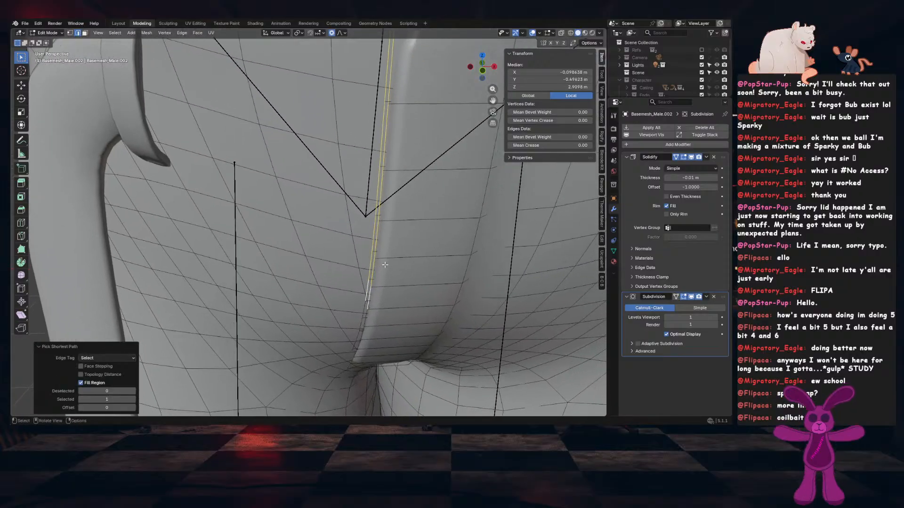
scroll(385, 265, "down", 4)
mouse_move(385, 265)
middle_mouse_down()
mouse_move(405, 245)
mouse_move(373, 252)
mouse_move(392, 269)
middle_mouse_up()
key("g")
key("y")
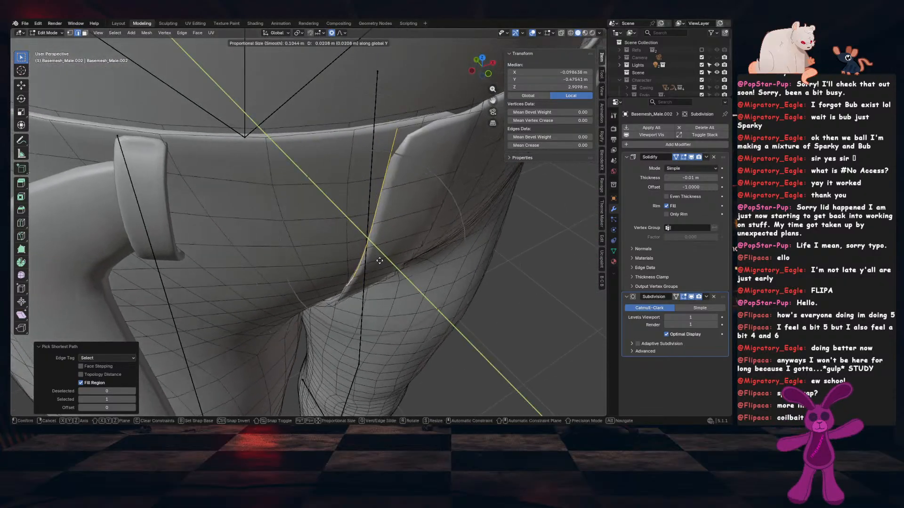
left_click(378, 257)
In vertex selection mode, slide a vertex on the lower part of the flap's free edge along that edge
mouse_move(357, 286)
middle_mouse_down()
mouse_move(353, 247)
mouse_move(352, 295)
middle_mouse_up()
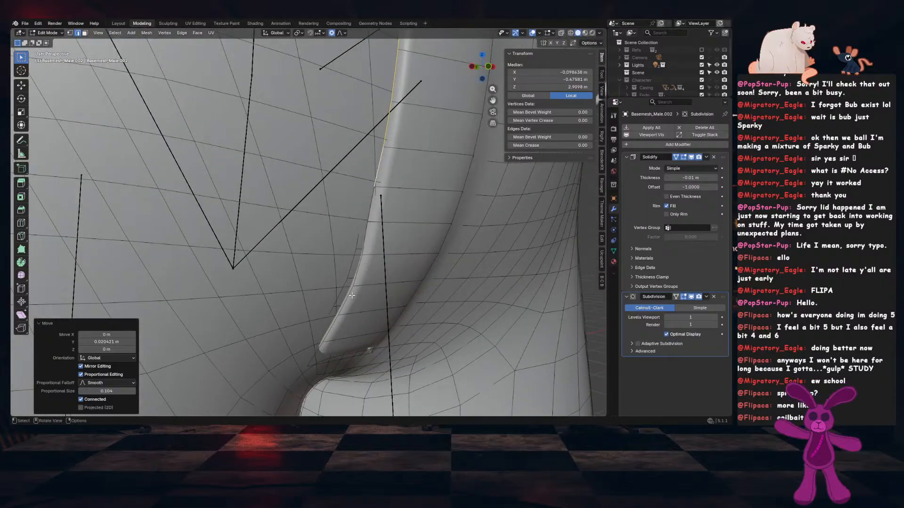
middle_click_drag(340, 325, 340, 241)
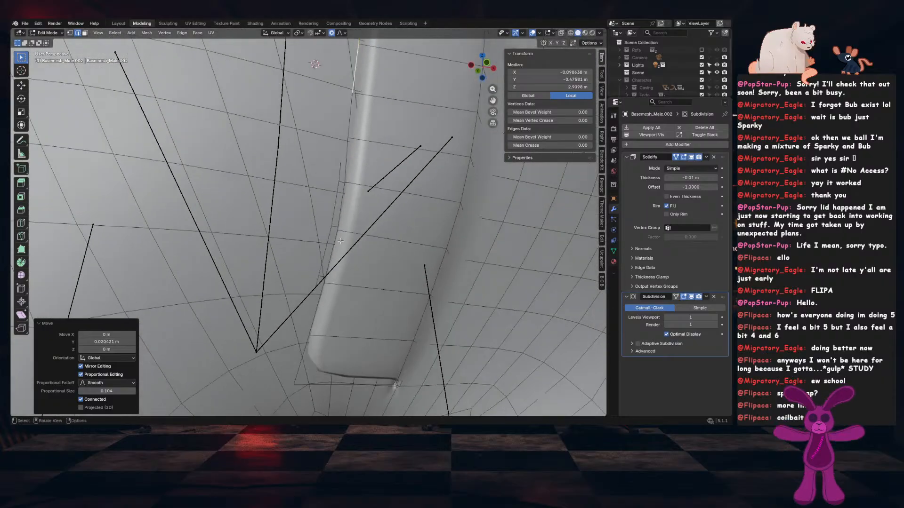
key("1")
left_click(349, 143)
middle_click_drag(351, 164, 336, 201)
key("g")
key("g")
right_click(349, 194)
key("g")
key("g")
left_click(333, 204)
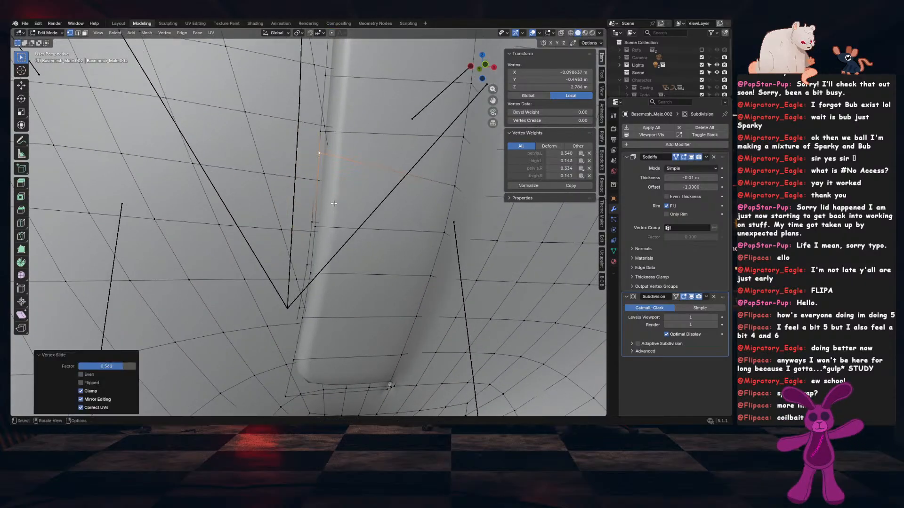
key("g")
key("g")
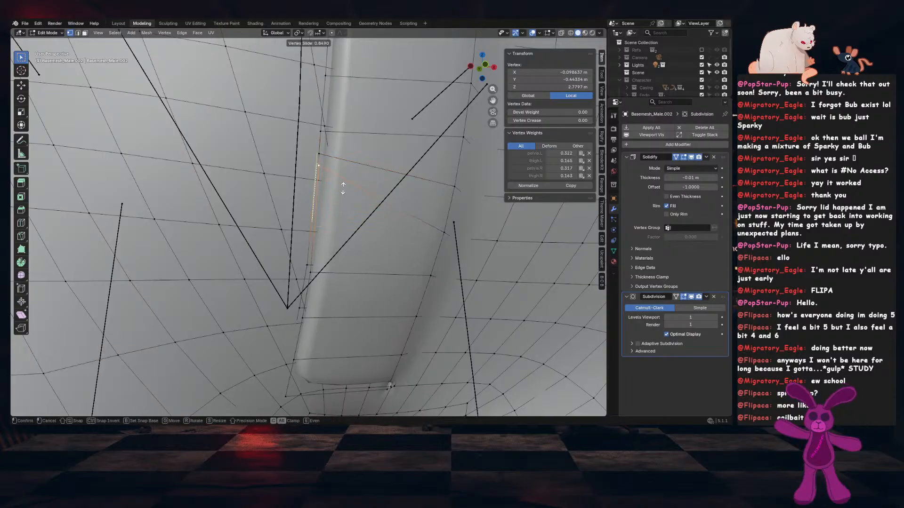
left_click(343, 197)
Slide the remaining lower vertices of the flap's free edge upward one by one to taper the flap's bottom corner
left_click(311, 269)
key("g")
key("g")
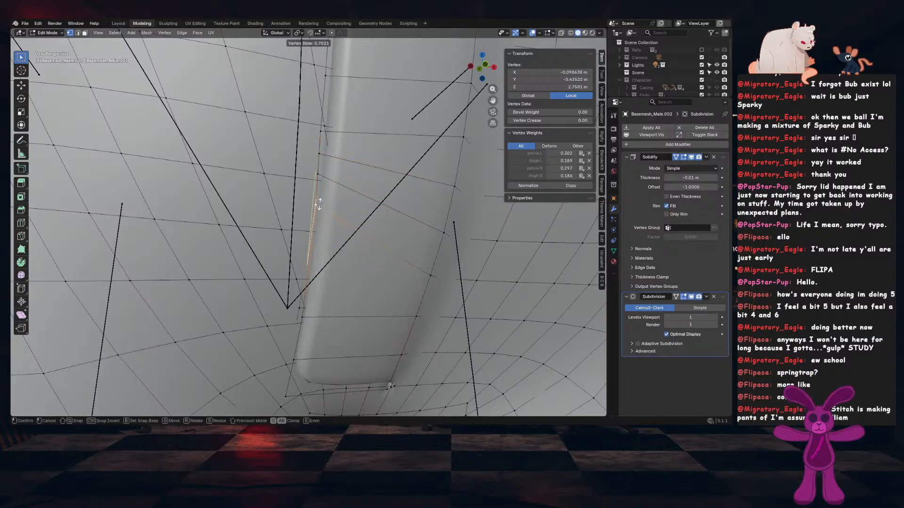
left_click(316, 203)
left_click(308, 318)
key("g")
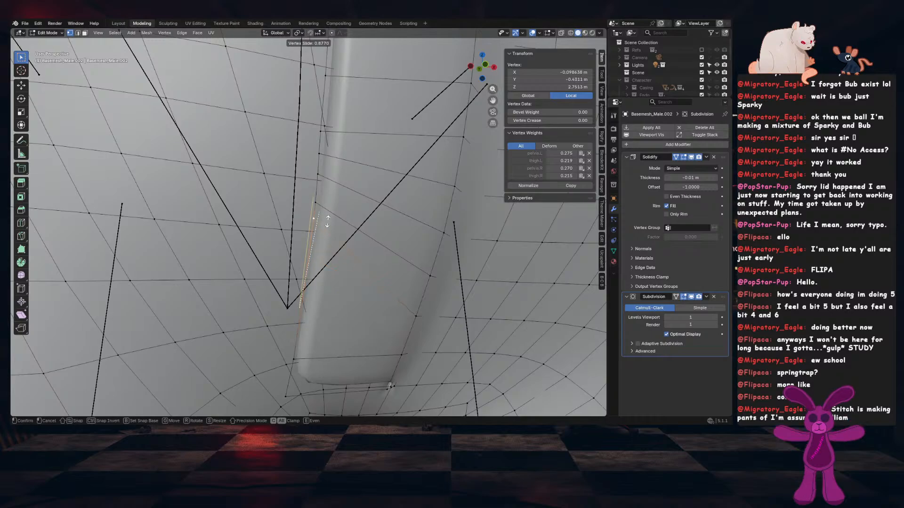
left_click(294, 354)
key("g")
left_click(290, 371)
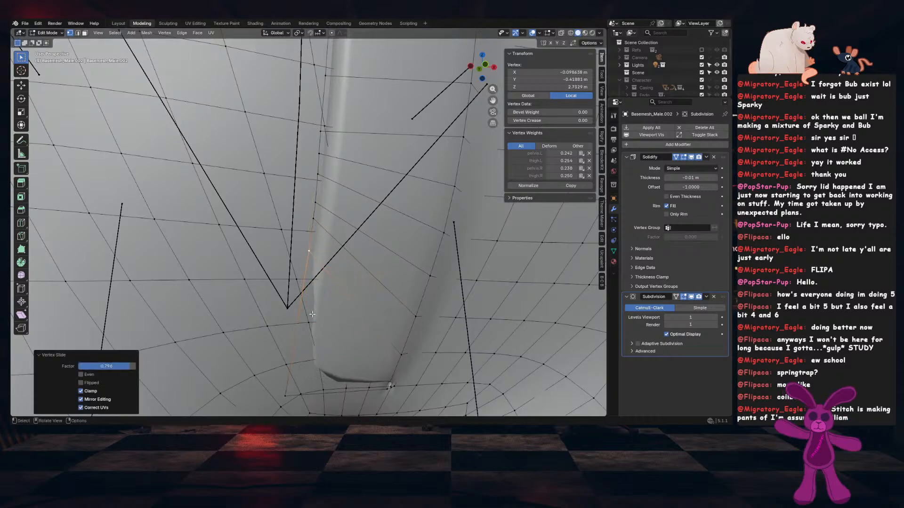
key("g")
key("g")
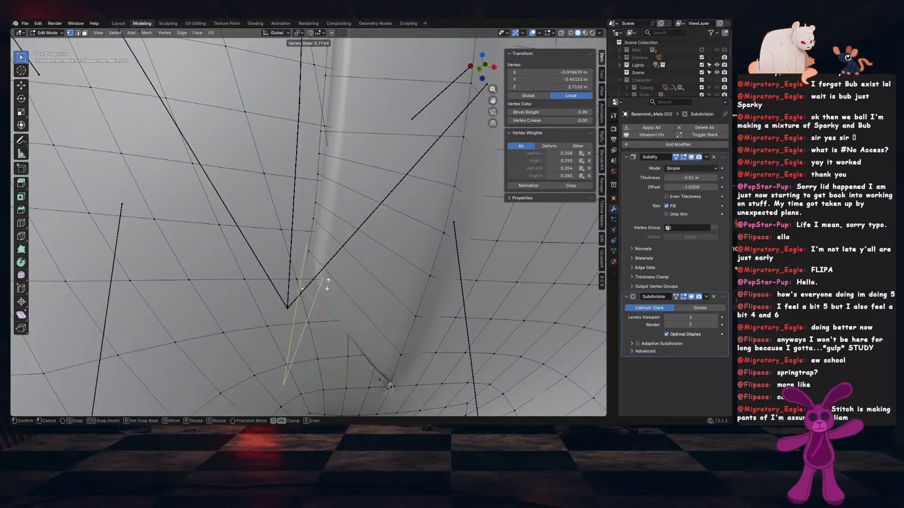
left_click(327, 285)
Move the flap's lowest free-edge vertex along Y and inspect the shape in Object Mode
middle_click_drag(327, 285, 302, 254)
key("g")
key("y")
left_click(355, 273)
key("Tab")
scroll(357, 239, "down", 5)
scroll(358, 171, "up", 3)
scroll(343, 276, "up", 4)
Slide the flap's top corner vertex down and the waistband vertex near the fly overlap sideways
key("Tab")
left_click(270, 230)
key("shift+v")
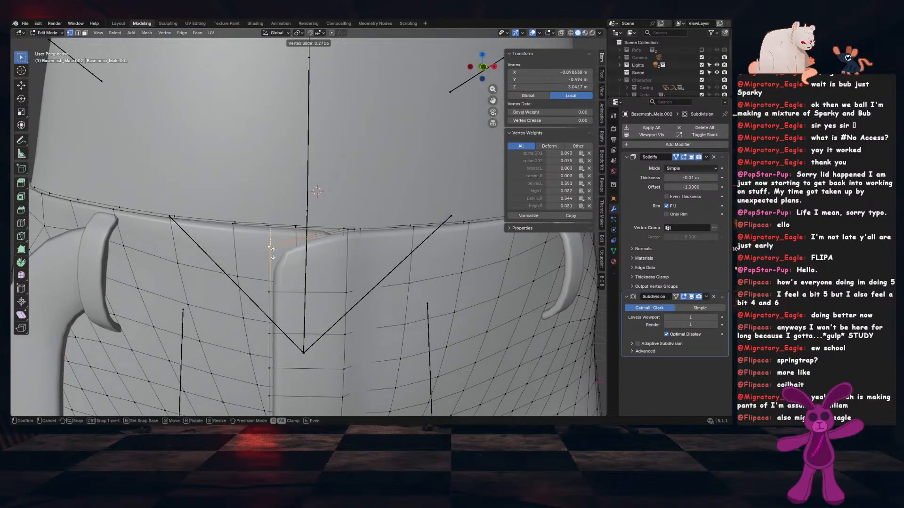
left_click(273, 255)
left_click(282, 245)
middle_click_drag(283, 245, 353, 305)
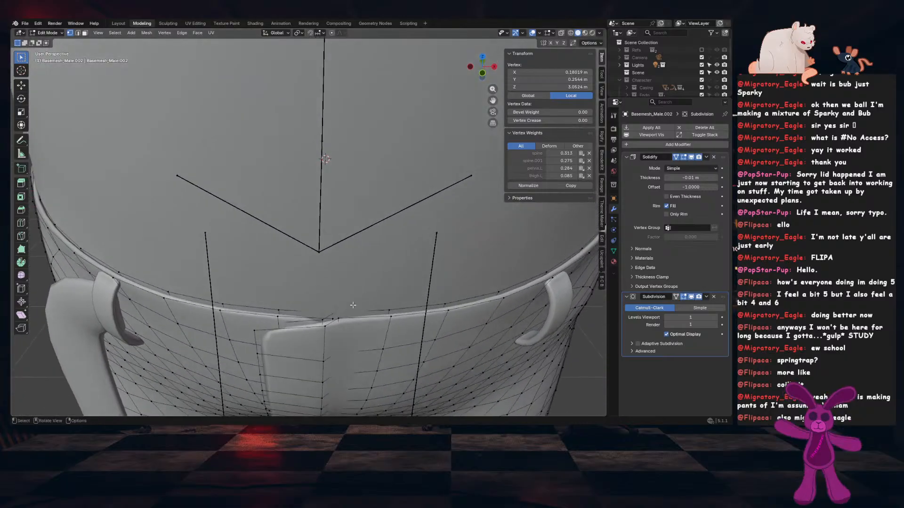
left_click(320, 316)
key("shift+v")
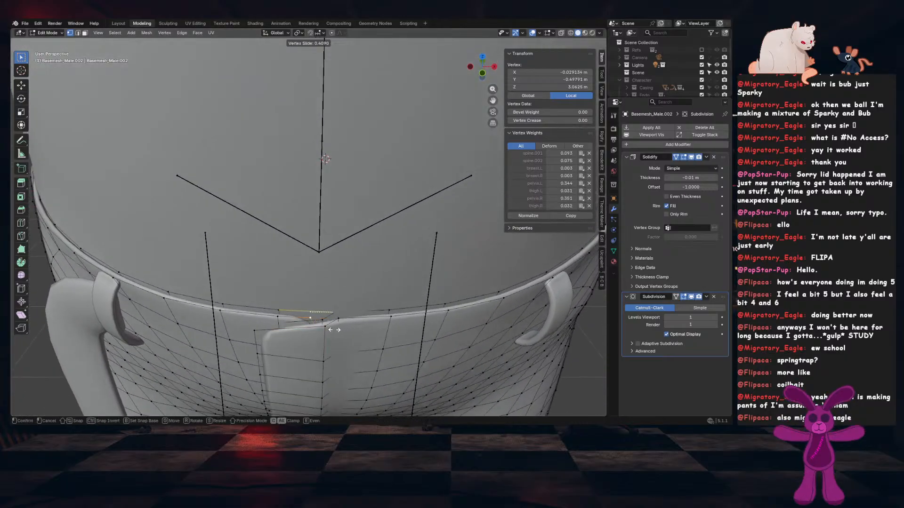
left_click(324, 329)
Apply the pants object's scale in Object Mode and save the file
key("Tab")
scroll(324, 329, "up", 3)
key("ctrl+a")
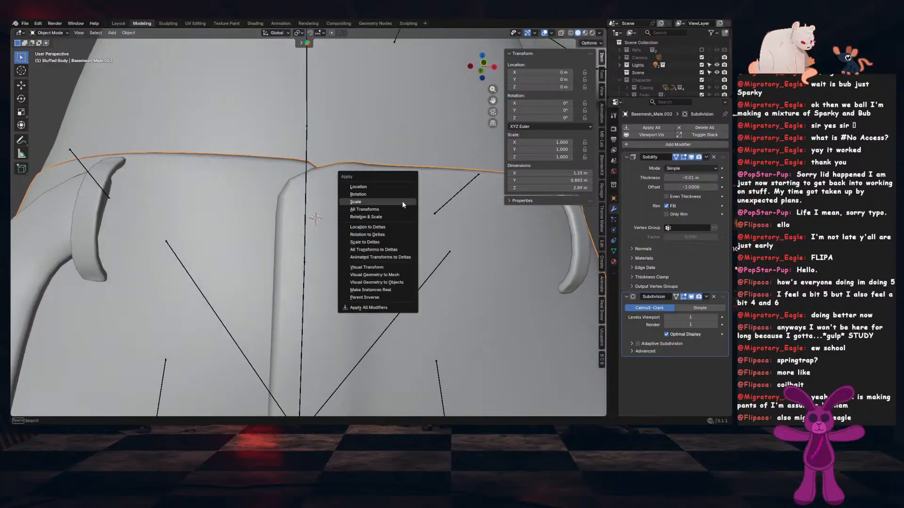
left_click(402, 201)
scroll(402, 207, "down", 4)
middle_click_drag(390, 238, 394, 293)
left_click(474, 247)
key("ctrl+s")
Reveal the hidden belt, select it and start editing its mesh
scroll(452, 250, "down", 4)
scroll(407, 256, "up", 3)
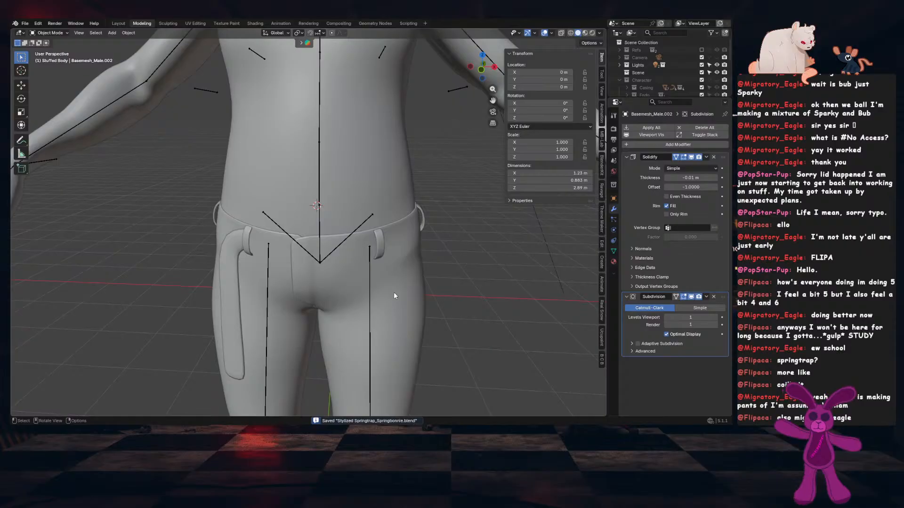
scroll(376, 295, "down", 5)
scroll(353, 294, "down", 4)
mouse_move(353, 293)
middle_mouse_down()
mouse_move(361, 305)
mouse_move(386, 305)
mouse_move(344, 291)
middle_mouse_up()
scroll(344, 290, "up", 10)
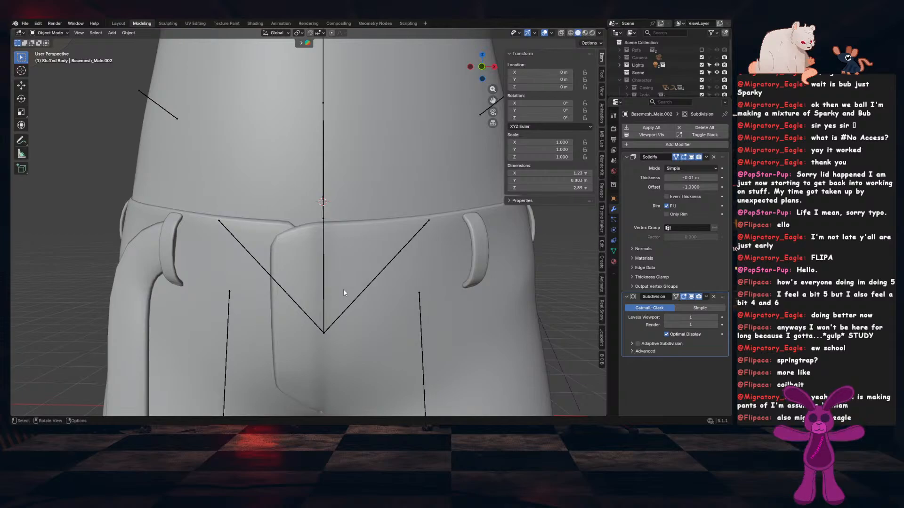
key("alt+h")
middle_click_drag(343, 292, 382, 259)
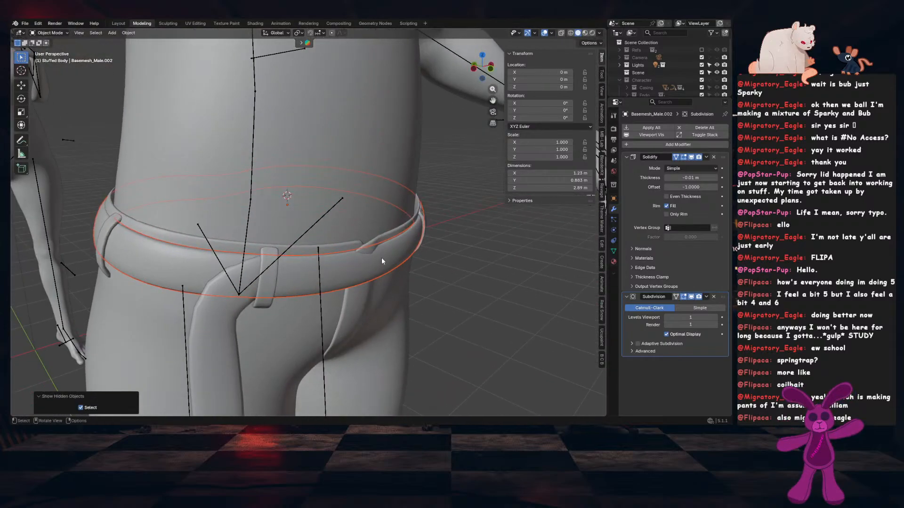
left_click(381, 259)
key("Tab")
scroll(395, 272, "up", 1)
key("2")
left_click(404, 267, "alt")
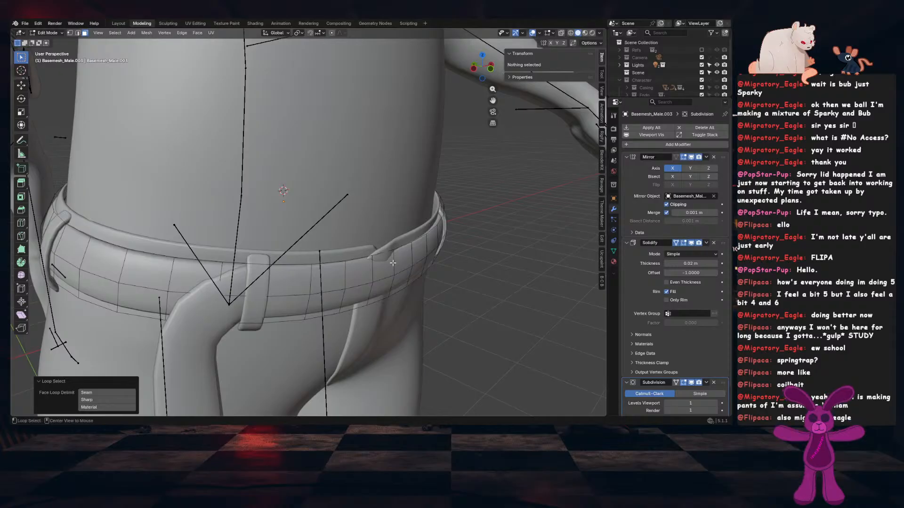
left_click(411, 259, "alt")
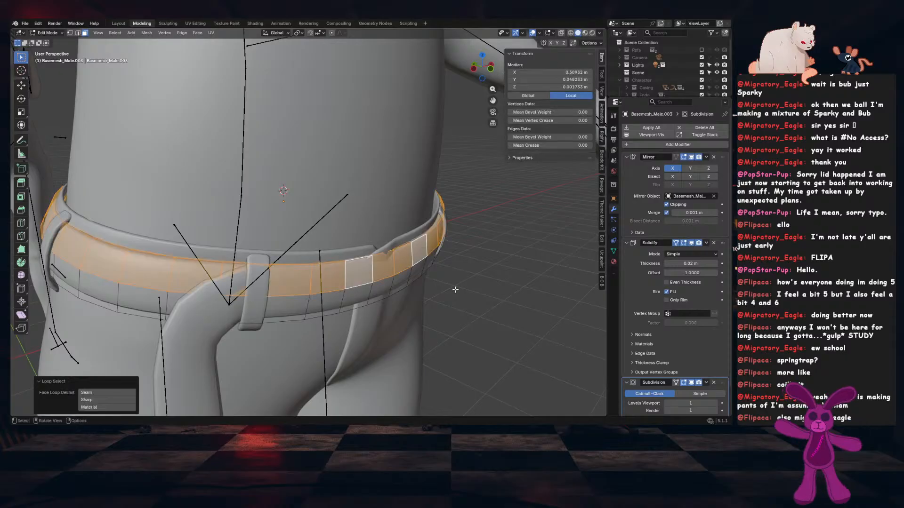
key("2")
left_click(409, 245, "alt")
key("alt+s")
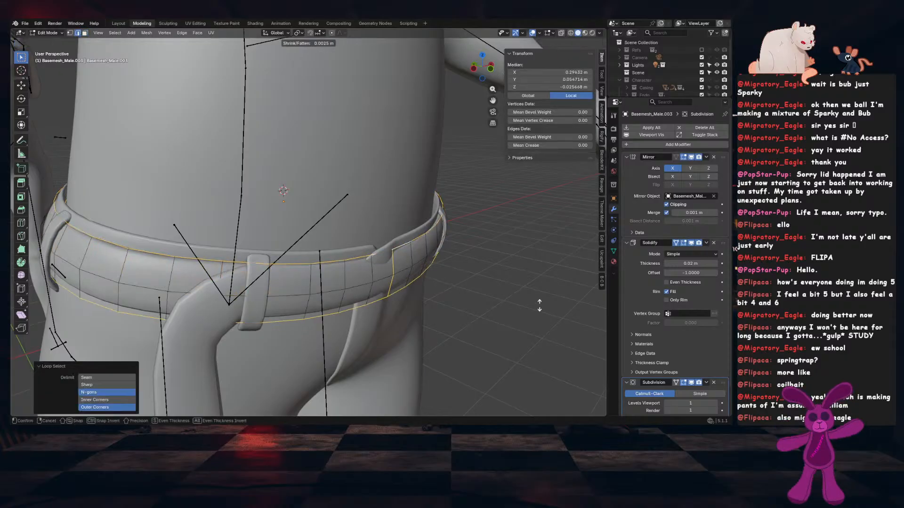
key("Escape")
Select the belt's upper edge loop and Shrink/Fatten it by about -0.008 m
left_click(404, 244, "alt")
key("alt+s")
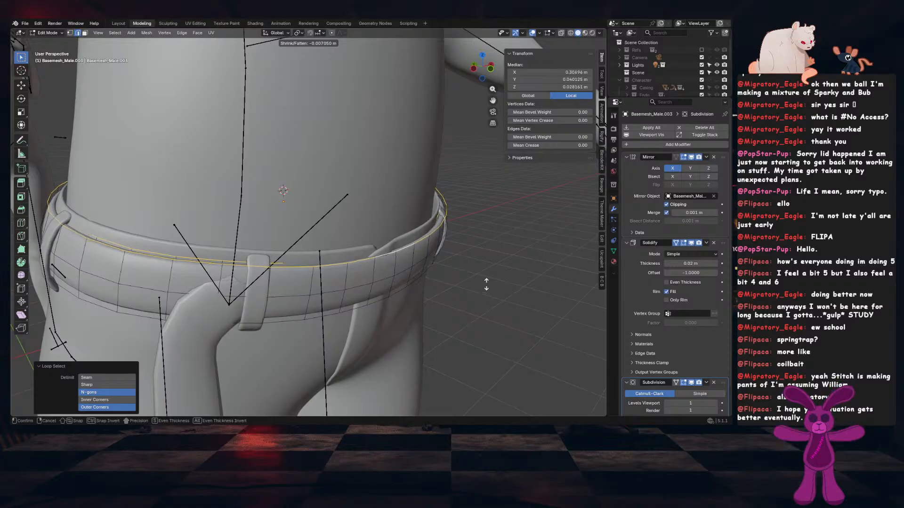
left_click(486, 287)
Shrink/Fatten the belt's middle edge loop by about -0.003 m and its upper edge loop by about -0.007 m, then leave mesh editing
middle_click_drag(486, 287, 374, 273)
left_click(266, 267, "alt")
key("alt+s")
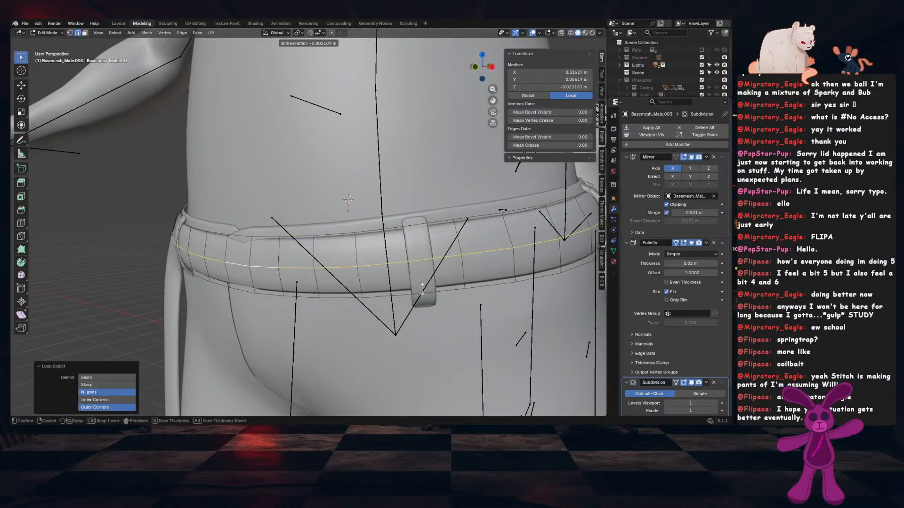
left_click(427, 284)
left_click(317, 235, "alt")
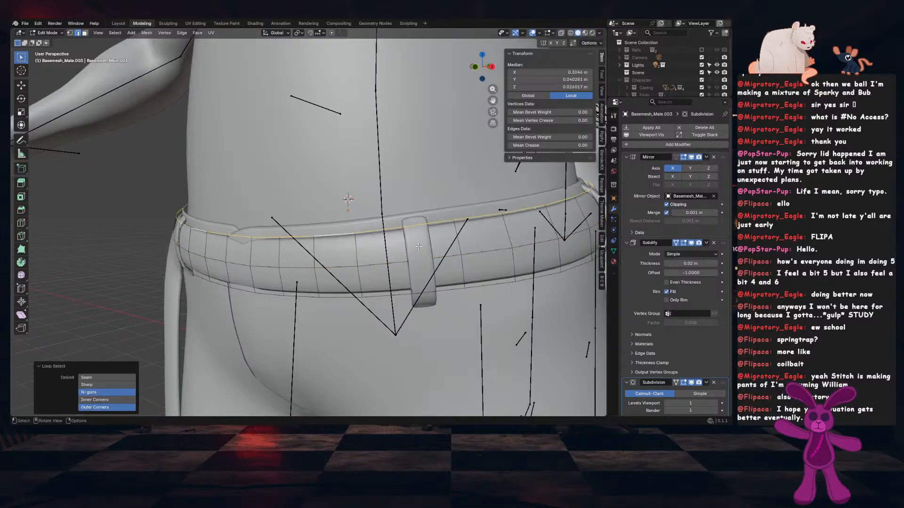
key("alt+s")
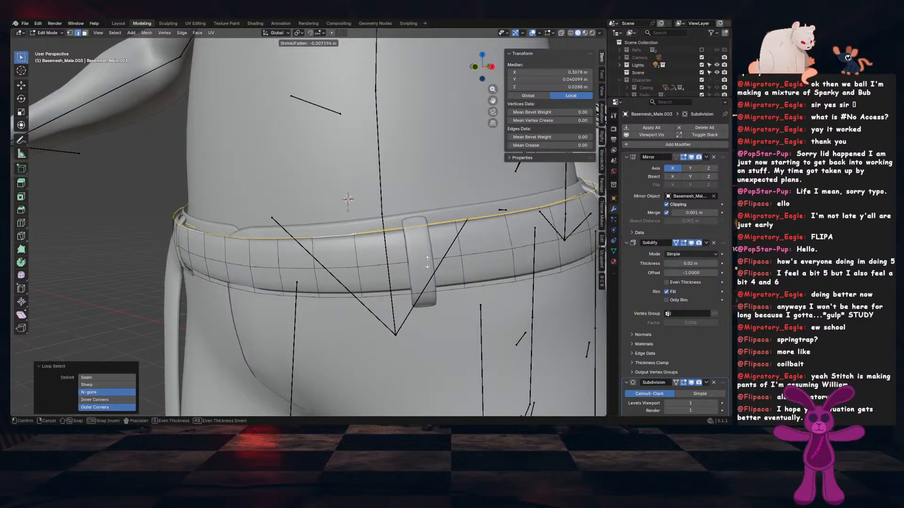
left_click(427, 261)
key("Tab")
In the pants mesh, select the fly flap's face strip and move it about 0.045 m along X using proportional editing with Smooth falloff
mouse_move(316, 261)
middle_mouse_down()
mouse_move(372, 298)
mouse_move(156, 244)
mouse_move(306, 236)
mouse_move(357, 252)
mouse_move(337, 241)
mouse_move(337, 216)
mouse_move(330, 259)
mouse_move(309, 258)
middle_mouse_up()
scroll(189, 242, "down", 4)
scroll(307, 236, "down", 4)
scroll(325, 273, "up", 4)
scroll(322, 285, "up", 4)
left_click(321, 284)
key("Tab")
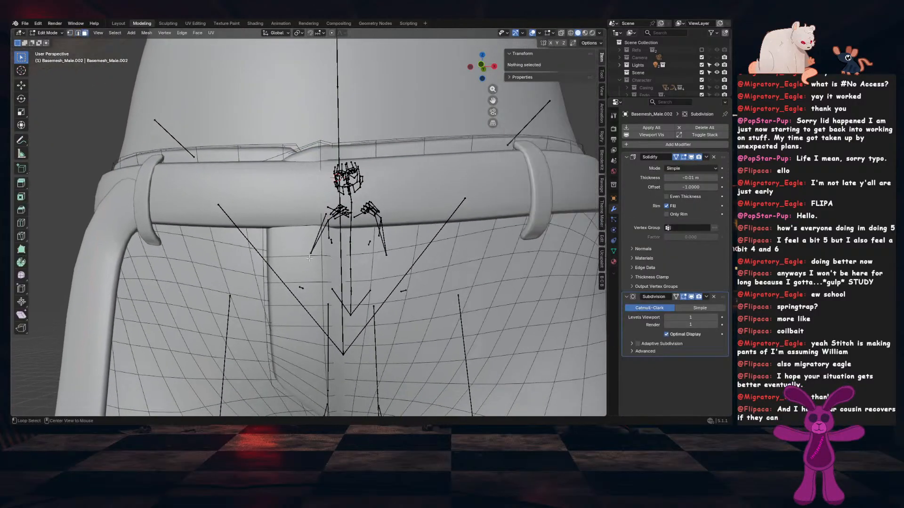
left_click(310, 258, "alt")
key("o")
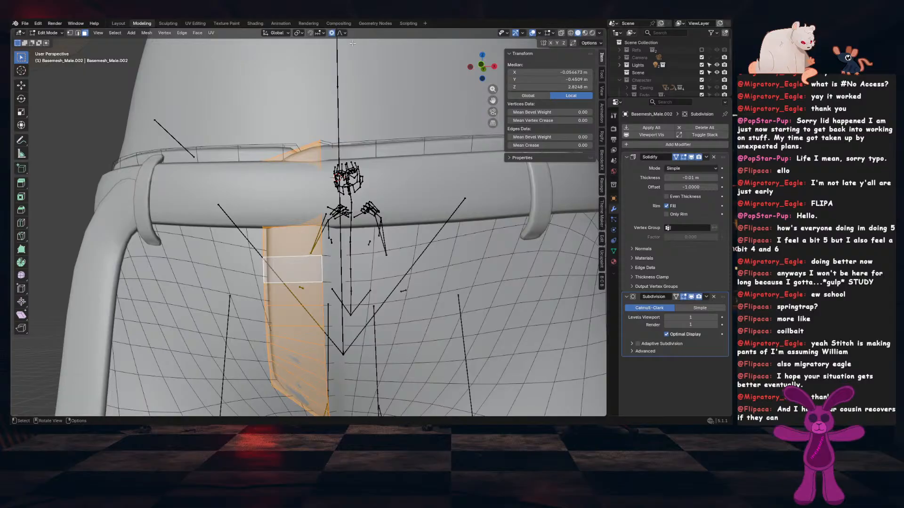
left_click(342, 33)
left_click(330, 47)
scroll(355, 226, "down", 3)
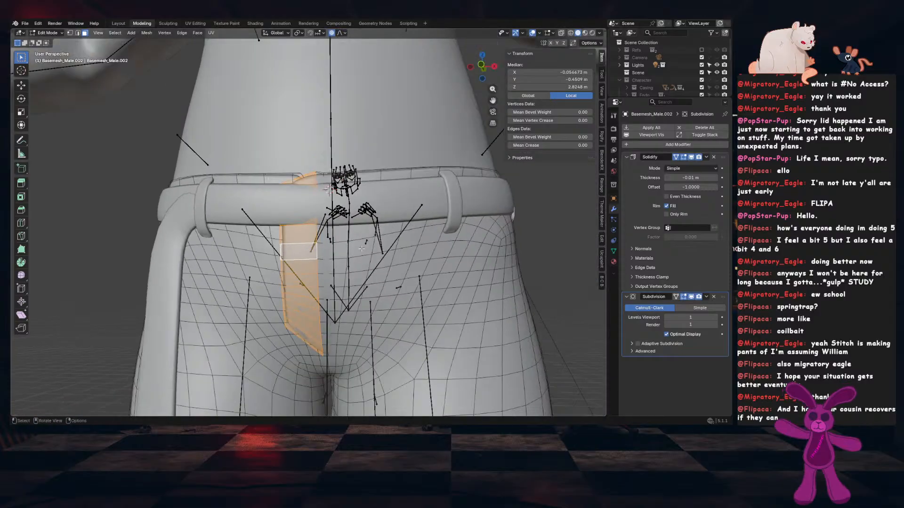
middle_click_drag(358, 240, 363, 256)
key("g")
key("x")
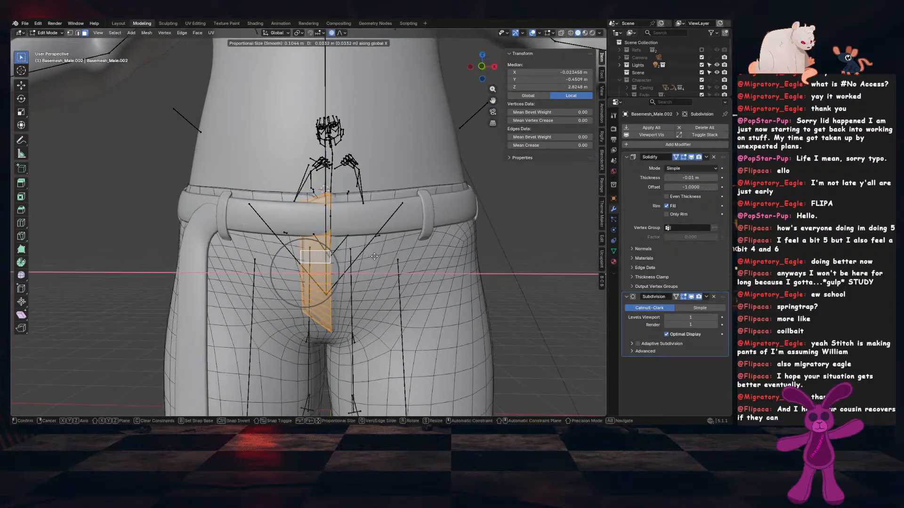
left_click(377, 256)
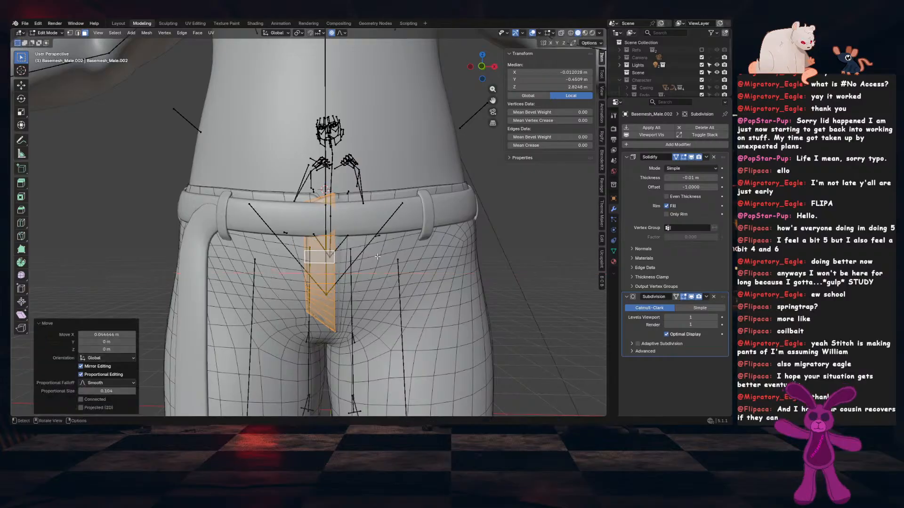
Return the pants to Object Mode and apply the object's scale
key("KP_1")
scroll(378, 256, "down", 1)
key("Tab")
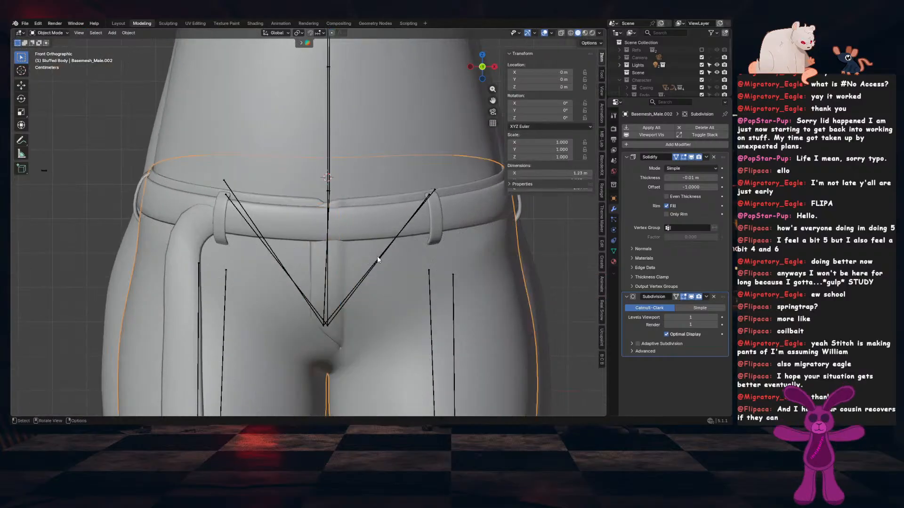
middle_click_drag(381, 245, 361, 276)
key("ctrl+a")
left_click(387, 265)
Select the vertical edge loop along the fly flap's side and edge-slide it in small passes toward the flap's free edge
key("Tab")
scroll(361, 275, "up", 2)
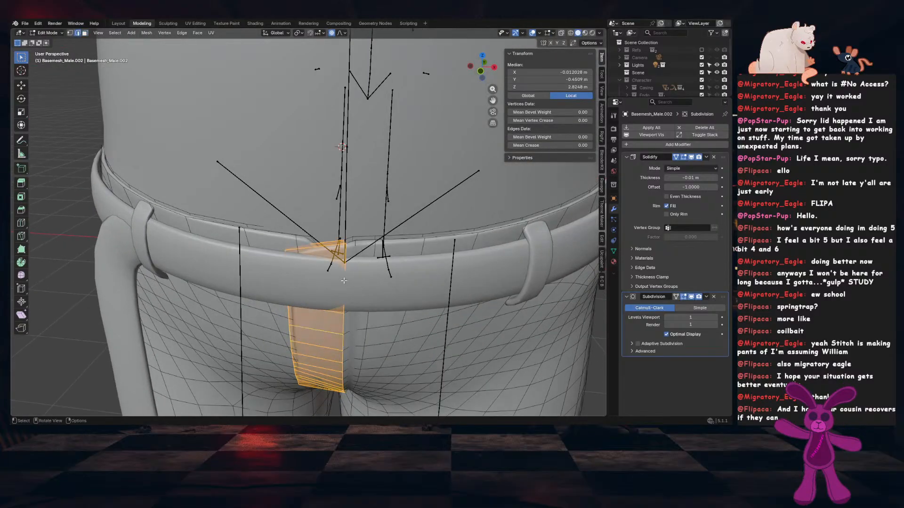
left_click(346, 264, "alt")
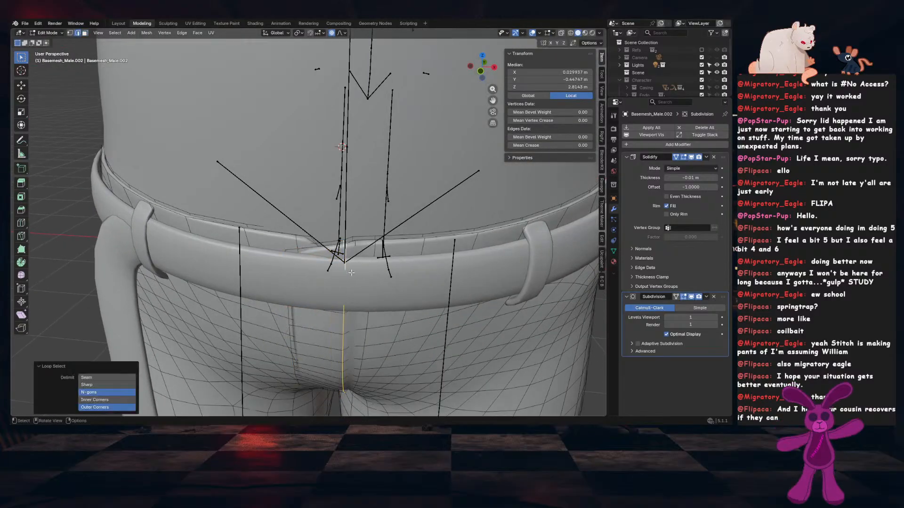
key("g")
key("g")
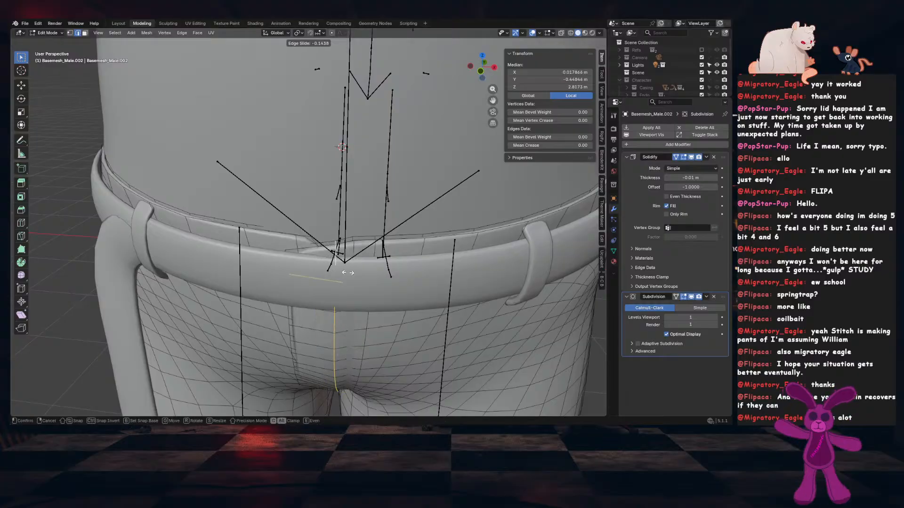
left_click(347, 273)
key("g")
key("g")
left_click(341, 274)
key("g")
key("g")
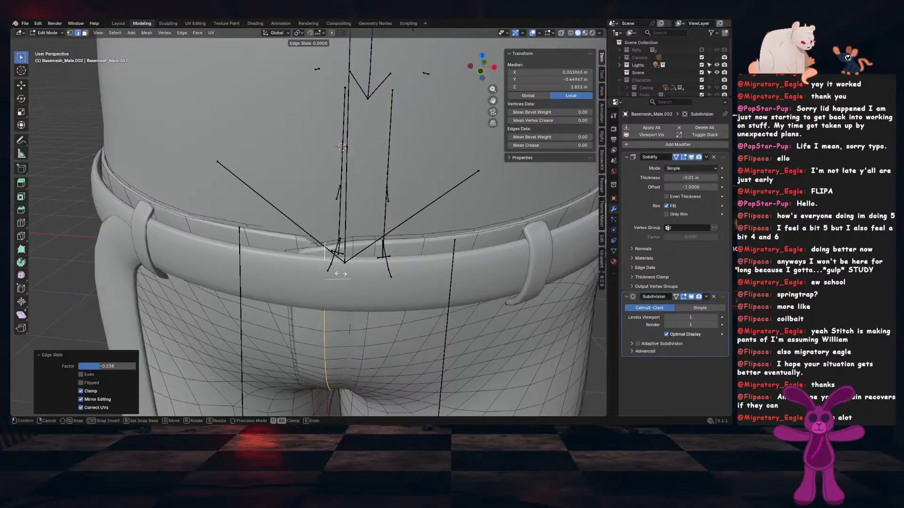
left_click(352, 273)
Leave the pants' mesh editing and save the file
key("Tab")
scroll(356, 273, "down", 2)
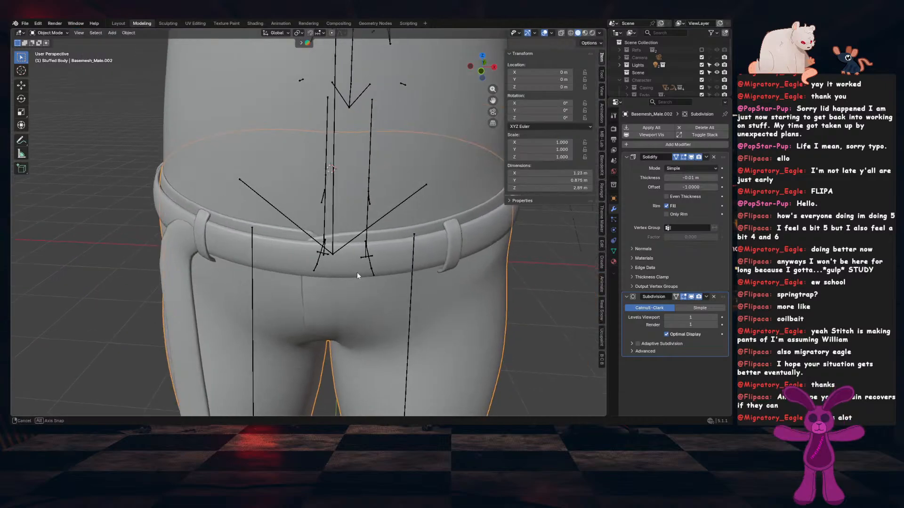
middle_click_drag(356, 272, 461, 256)
key("ctrl+s")
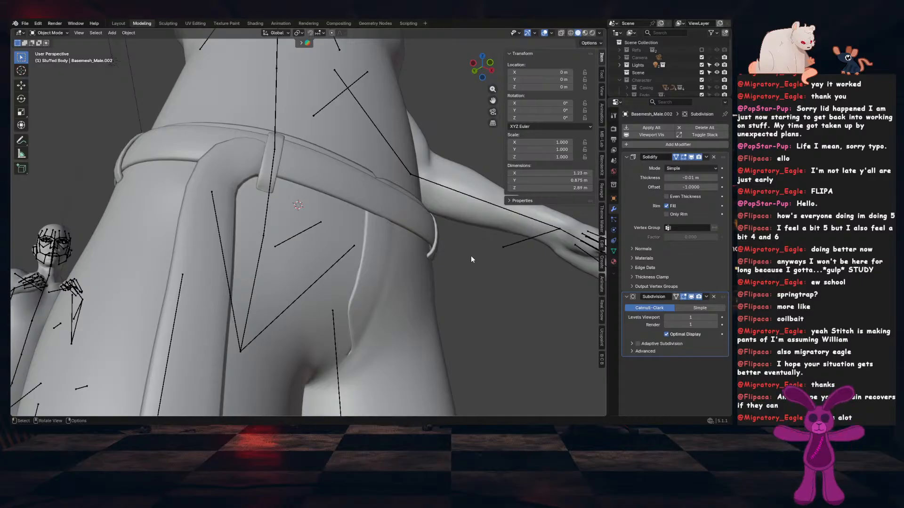
Switch to the Sculpting workspace and pull the crotch area at the fly flap's lower tip upward with the Grab brush
middle_click_drag(450, 228, 400, 202)
key("Tab")
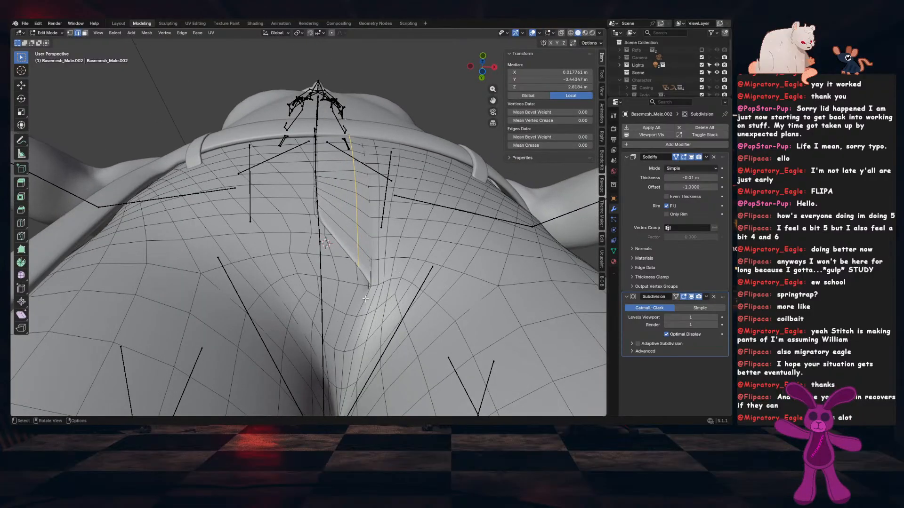
key("Tab")
left_click(170, 24)
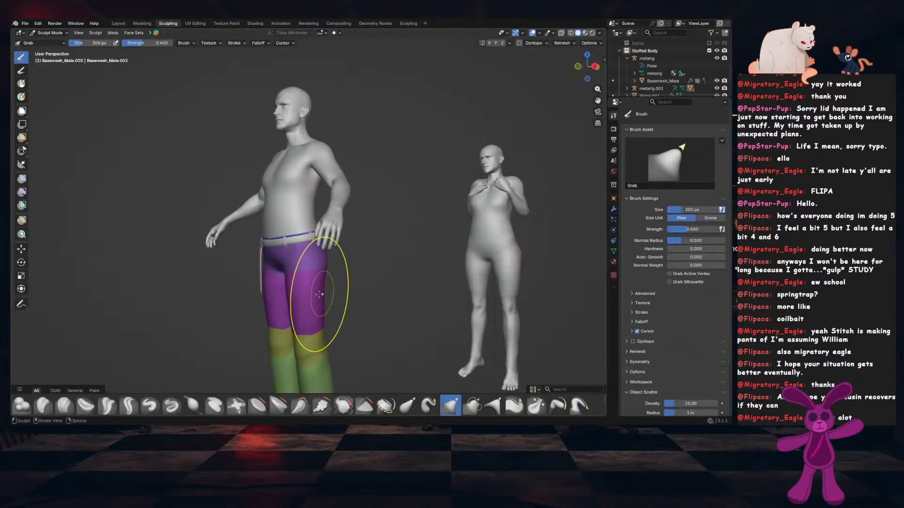
middle_click_drag(319, 295, 377, 257)
scroll(298, 306, "up", 5)
middle_click_drag(298, 306, 315, 250, "shift")
scroll(315, 250, "up", 2)
scroll(315, 249, "up", 3)
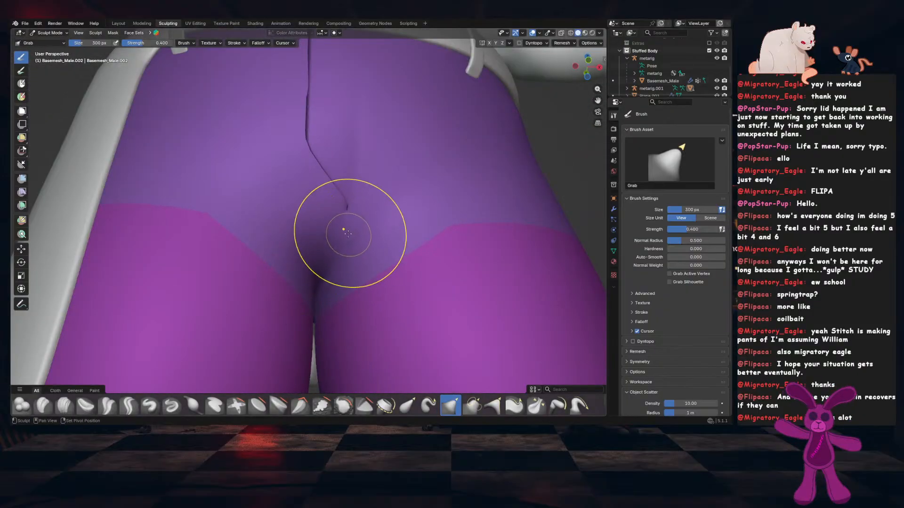
left_click_drag(321, 253, 339, 206)
Enlarge the Grab brush to 460 px, pull the fly seam slightly sideways and nudge its lower tip downward
scroll(388, 210, "down", 4)
middle_click_drag(388, 211, 356, 244)
scroll(359, 258, "down", 2)
scroll(368, 259, "up", 5)
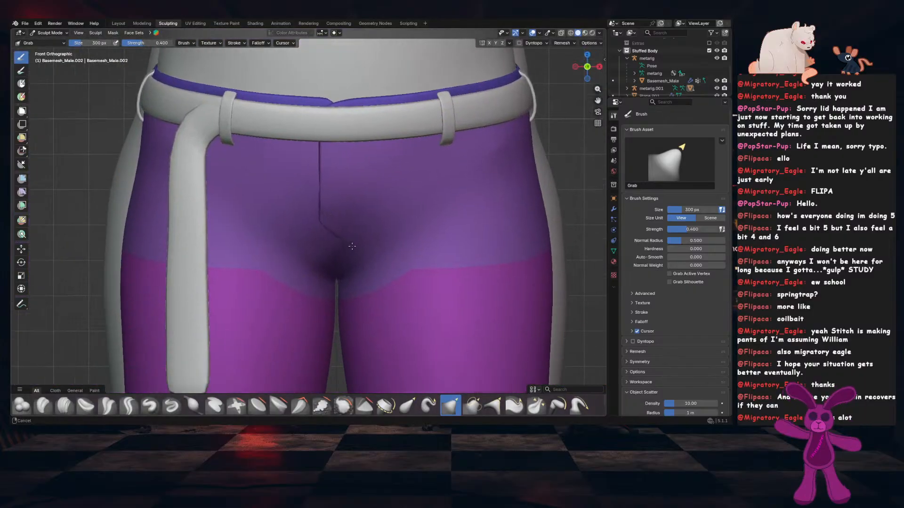
key("f")
left_click(367, 243)
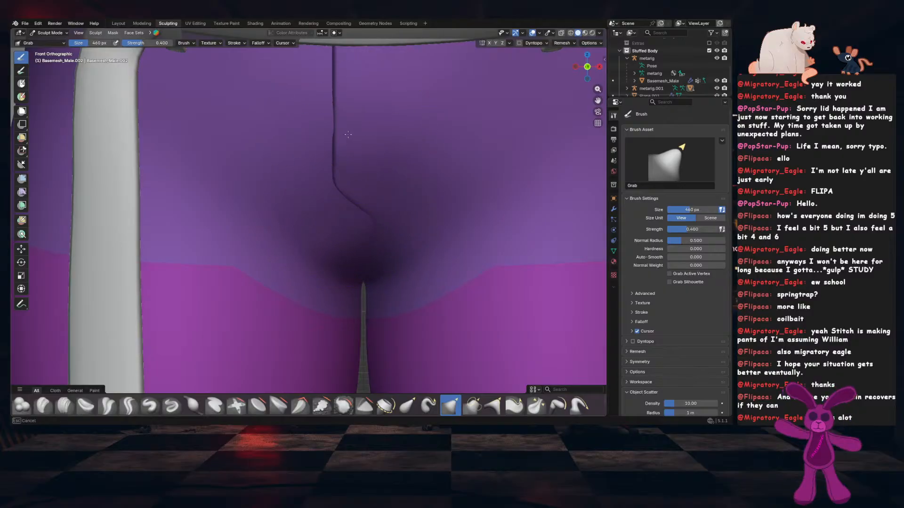
scroll(341, 134, "down", 3)
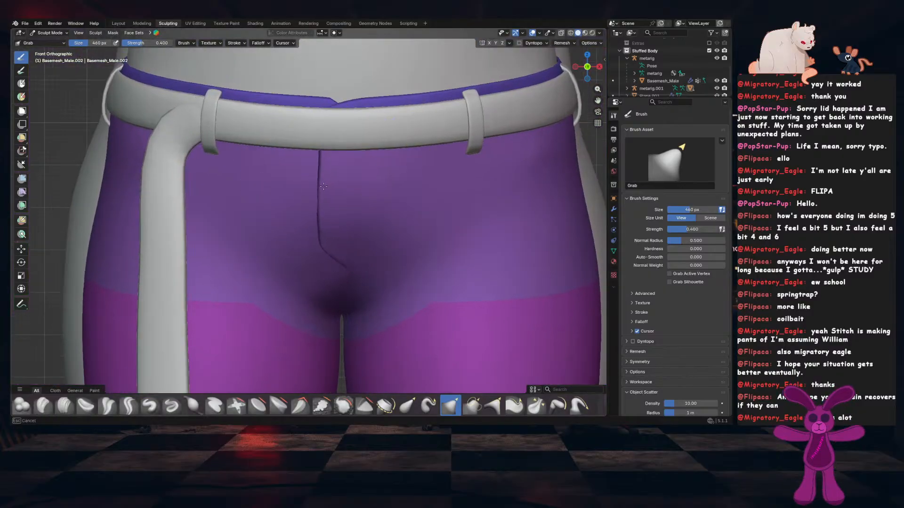
left_click_drag(325, 199, 320, 199)
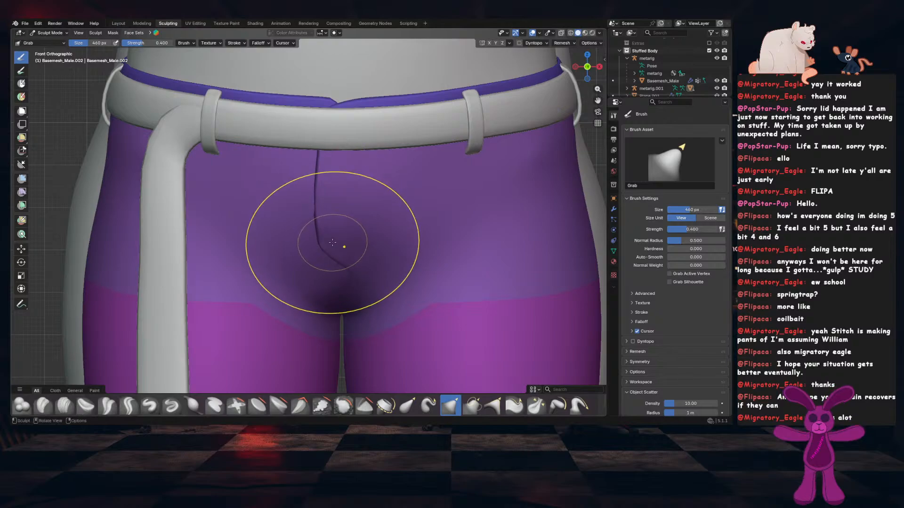
left_click_drag(341, 262, 345, 278)
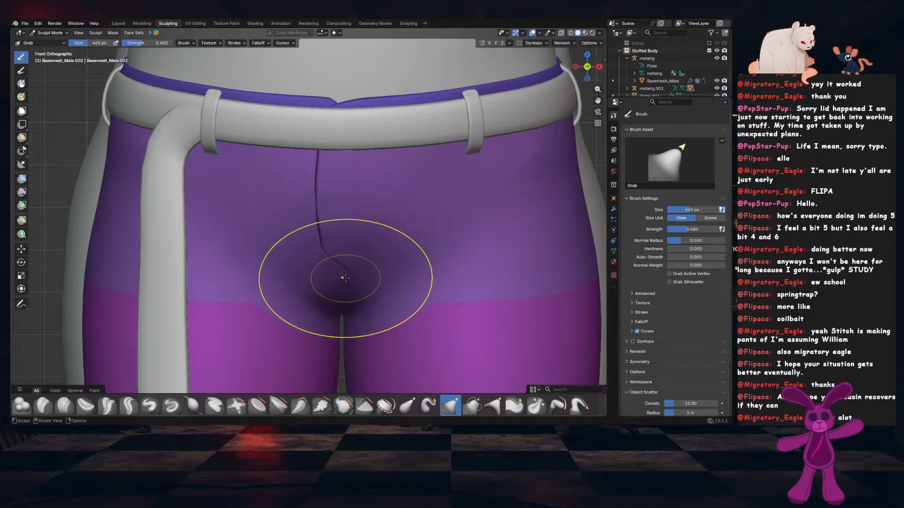
Save the sculpted pants and return to the Modeling workspace
scroll(447, 264, "down", 3)
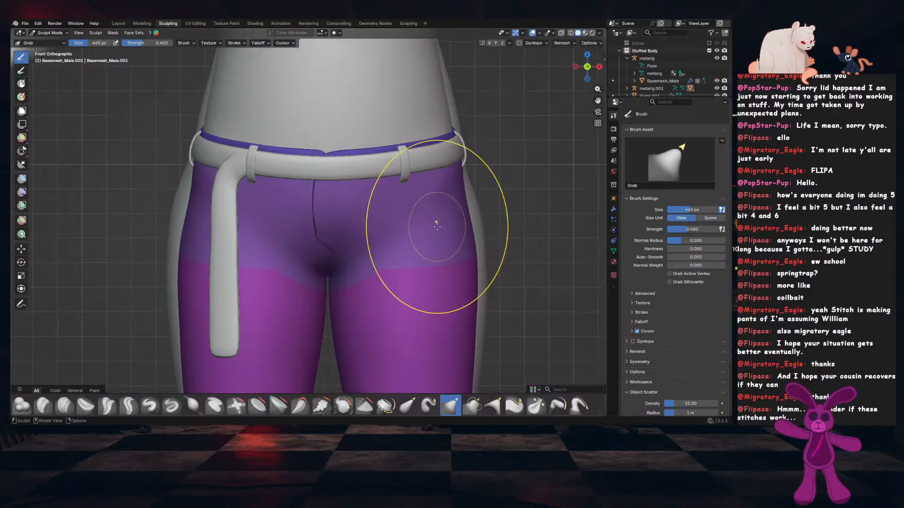
scroll(382, 267, "up", 3)
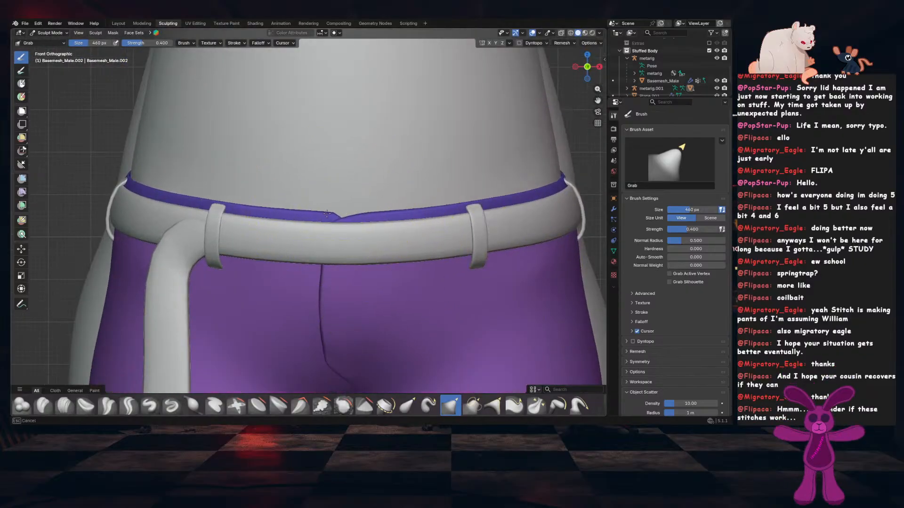
middle_click_drag(434, 207, 323, 222)
scroll(312, 232, "up", 2)
key("ctrl+s")
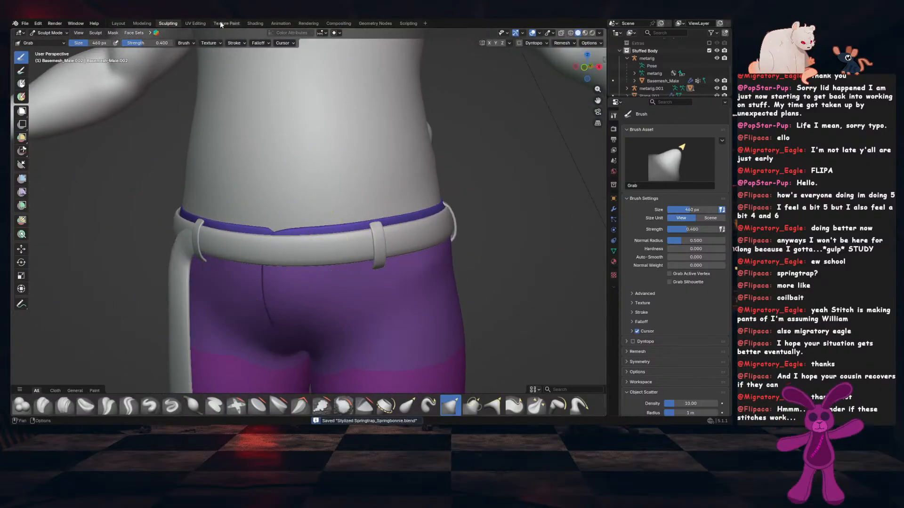
left_click(142, 24)
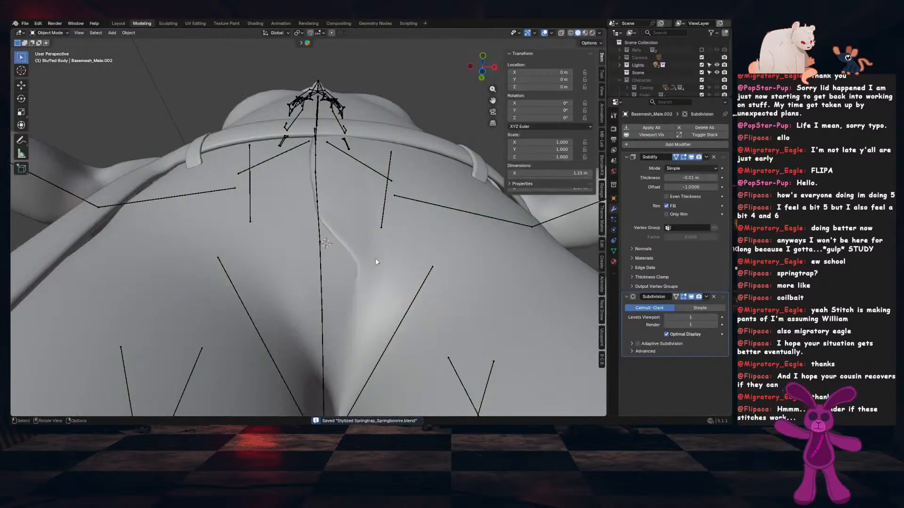
scroll(375, 262, "down", 5)
middle_click_drag(442, 270, 391, 284)
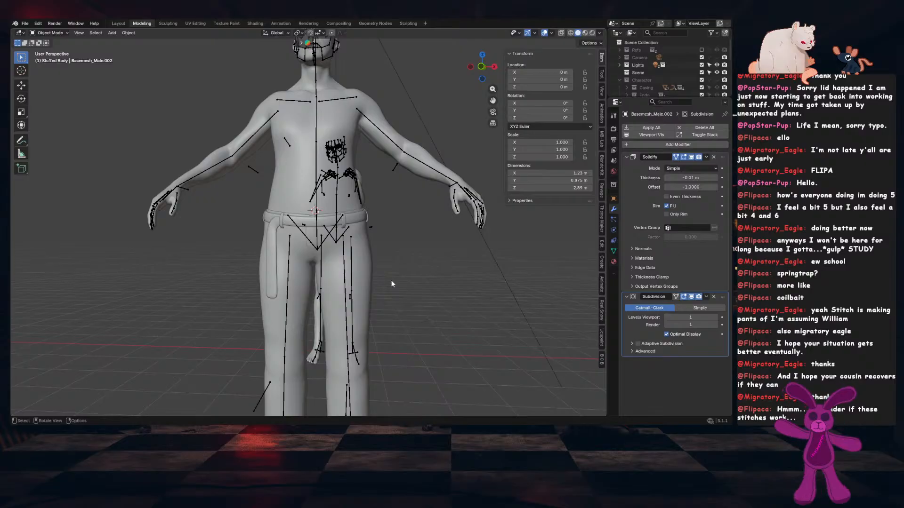
middle_click_drag(391, 284, 441, 281)
scroll(326, 272, "up", 5)
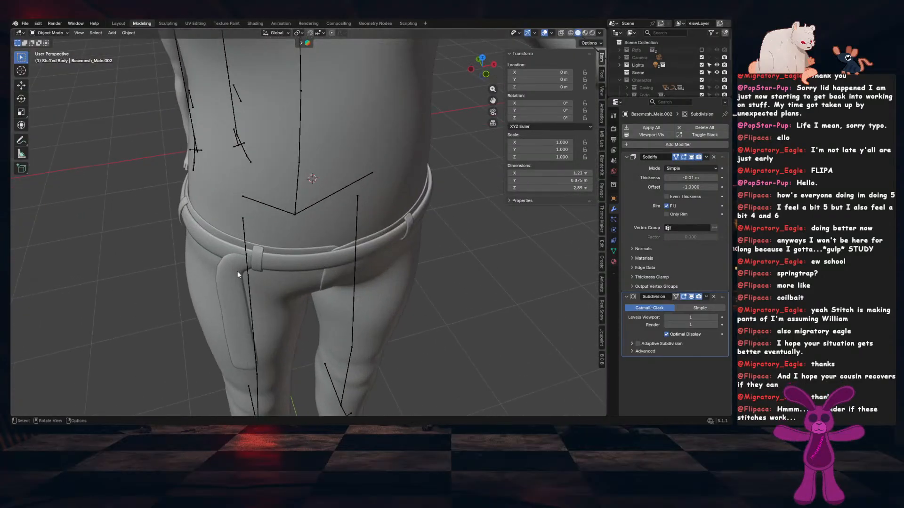
Edit the hanging belt strap and move the edge at its upper end about -0.005 m along global Y
left_click(236, 270)
scroll(353, 257, "up", 3)
middle_click_drag(278, 272, 365, 247)
key("Tab")
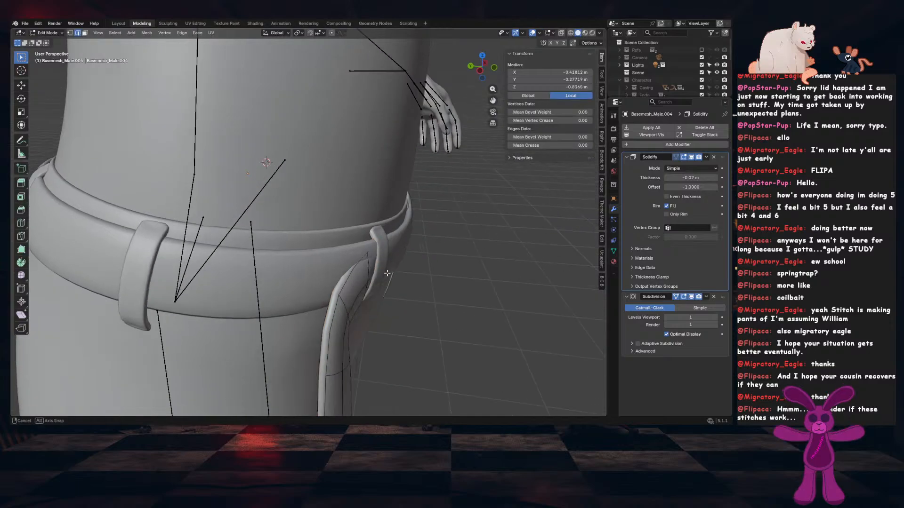
left_click(365, 248)
key("g")
key("y")
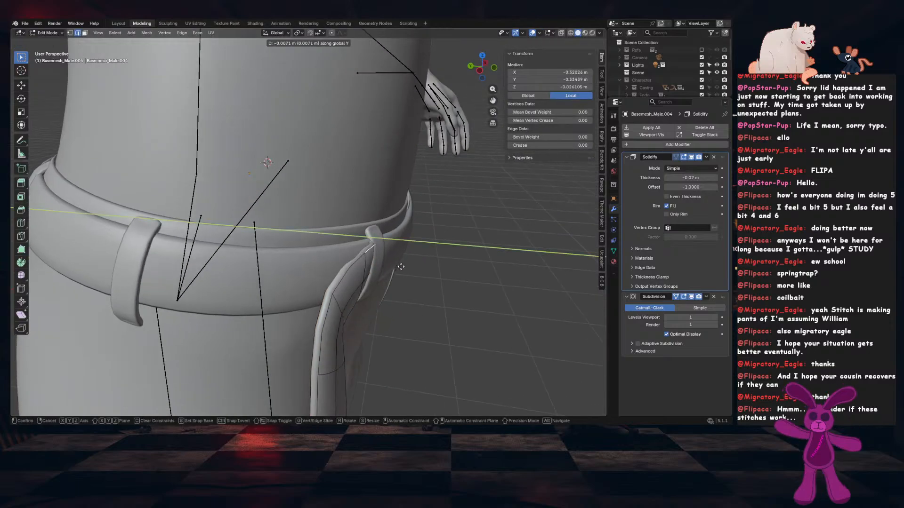
left_click(399, 267)
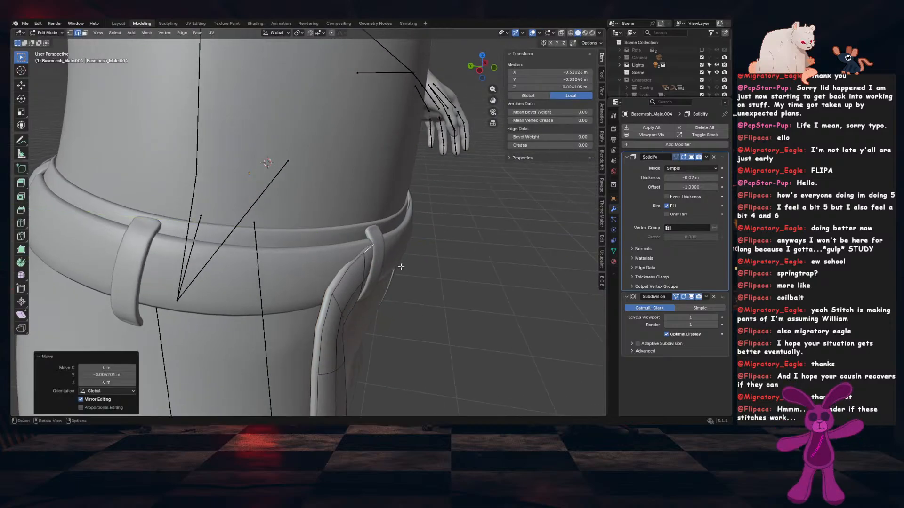
middle_click_drag(399, 267, 335, 247)
key("Tab")
Flip the hanging belt strap to the opposite hip by scaling it -1 along X, and apply its scale
scroll(360, 264, "down", 4)
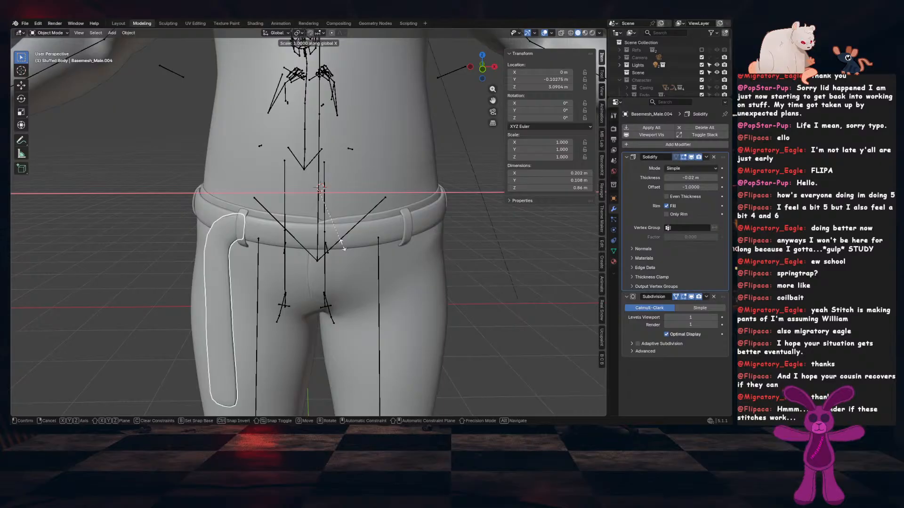
type("sx-1")
key("Return")
key("ctrl+a")
left_click(498, 222)
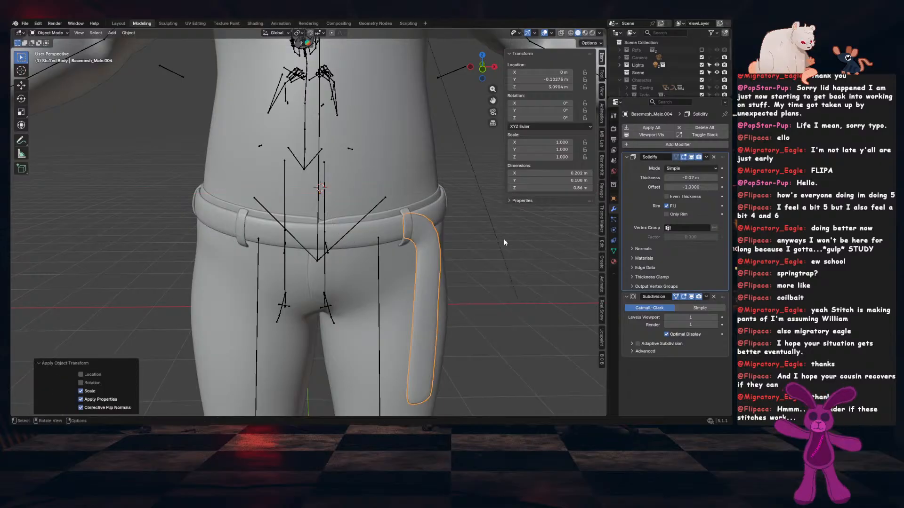
Deselect the flipped belt strap and save the file
left_click(479, 275)
scroll(466, 281, "down", 3)
key("ctrl+s")
Select the belt loop beside the hanging strap and scale it about 1.17 along its local Z axis
middle_click_drag(466, 284, 310, 277)
left_click(196, 258)
scroll(199, 256, "down", 4)
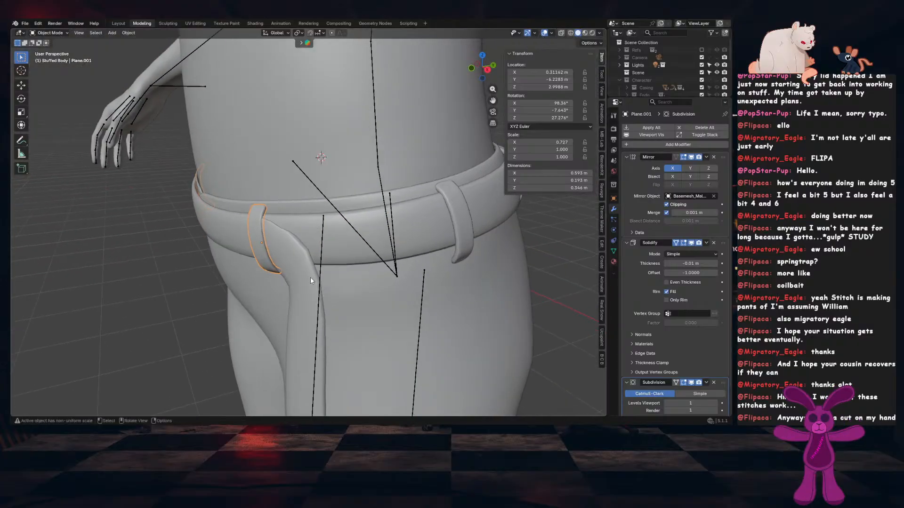
key("s")
key("y")
key("y")
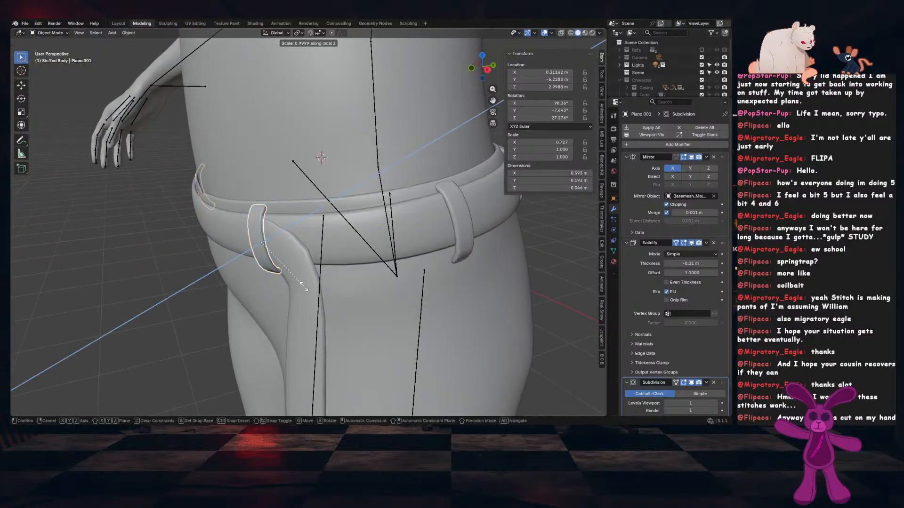
left_click(409, 353)
Move the belt loop about 0.0014 m along its local Z axis and apply its scale
scroll(380, 334, "up", 4)
middle_click_drag(380, 335, 360, 300)
key("g")
key("z")
key("z")
left_click(379, 259)
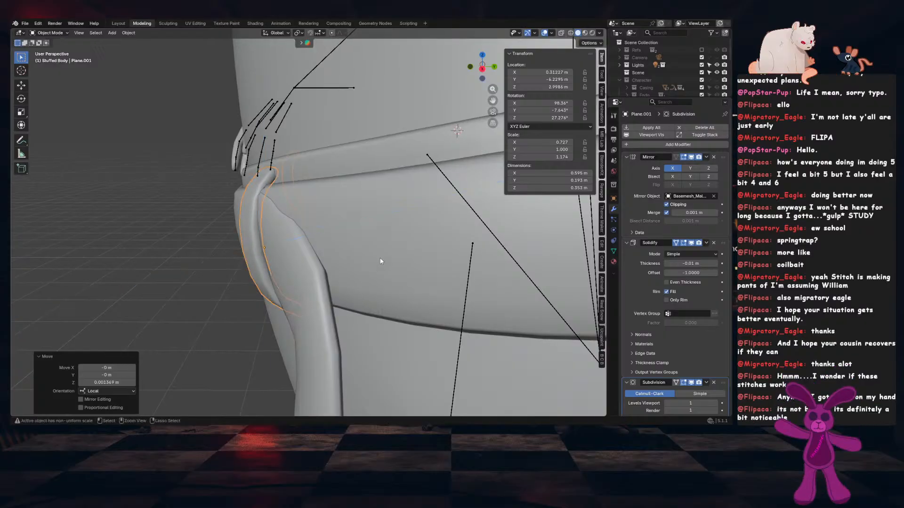
key("ctrl+a")
left_click(379, 258)
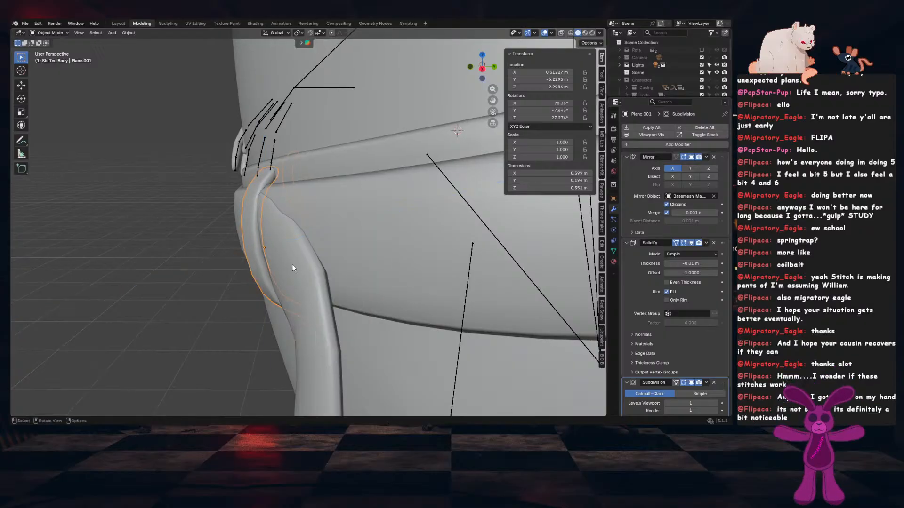
Move the belt loop about 0.0013 m along its local Z axis and rotate it about 0.3° around local X
key("g")
key("z")
key("z")
left_click(282, 273)
middle_click_drag(282, 273, 312, 262)
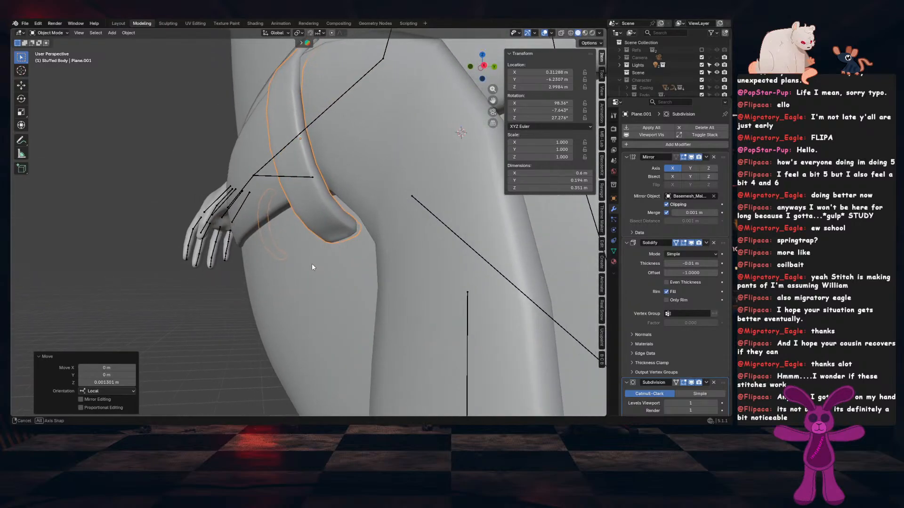
key("r")
key("x")
key("x")
left_click(336, 266)
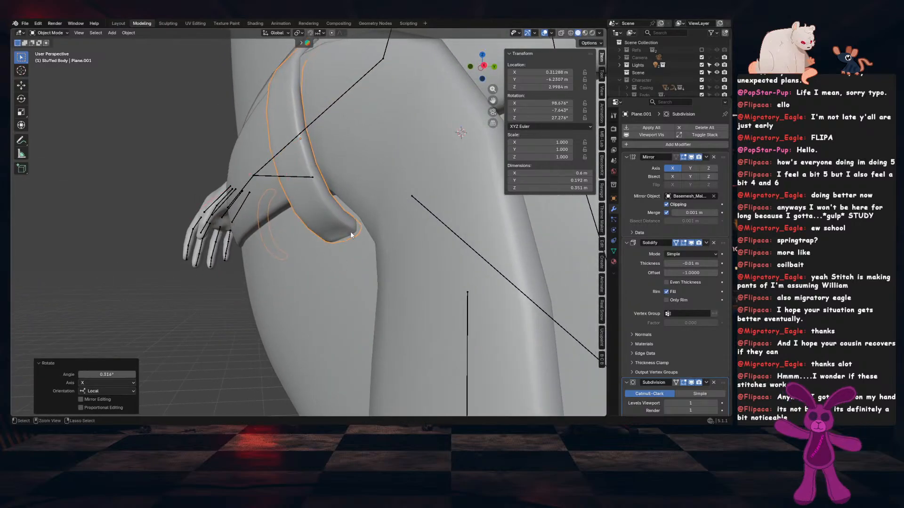
Apply the adjusted belt loop's scale, then save the file
key("ctrl+a")
left_click(342, 231)
left_click(164, 281)
key("ctrl+s")
scroll(164, 282, "down", 6)
middle_click_drag(205, 282, 426, 277)
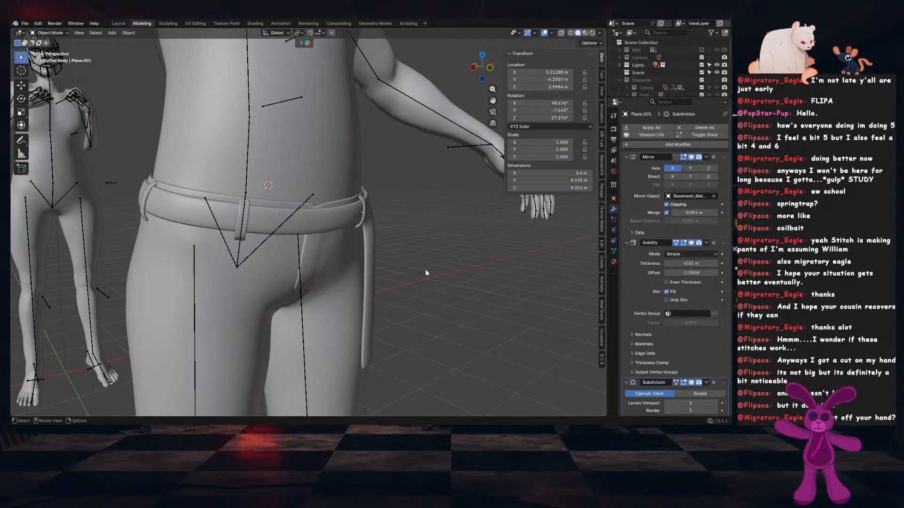
scroll(418, 260, "down", 5)
middle_click_drag(362, 275, 356, 256)
key("ctrl+s")
middle_click_drag(338, 208, 357, 243)
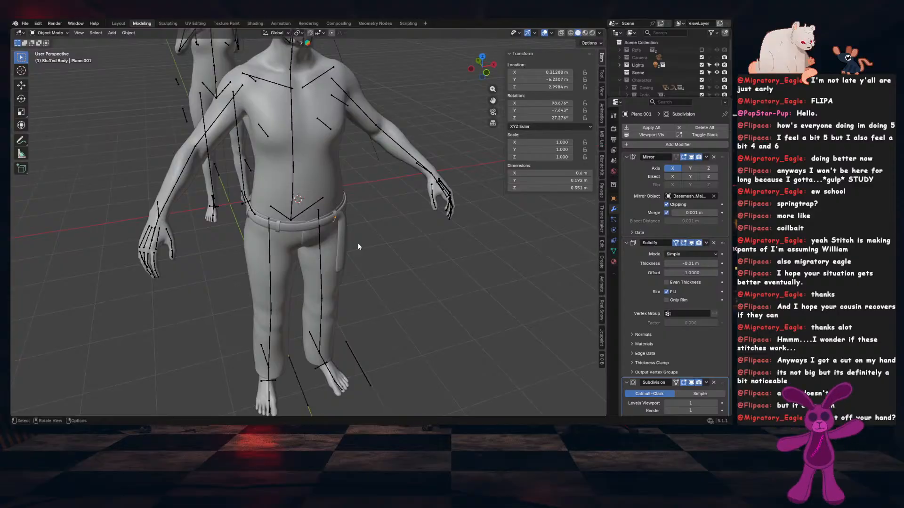
Add a cube mesh at the waist and move it about -2.16 m along Y, in front of the character
scroll(340, 241, "up", 5)
middle_click_drag(335, 243, 364, 241)
left_click(299, 231)
key("shift+a")
mouse_move(405, 208)
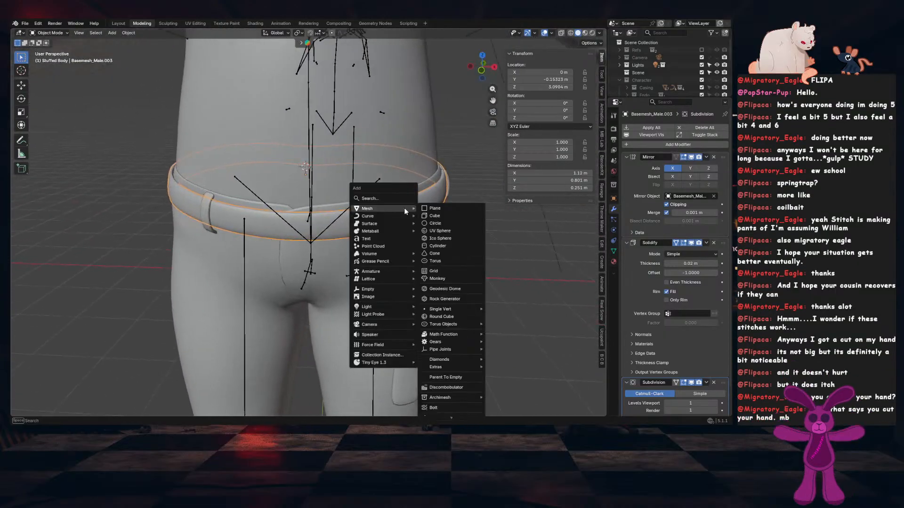
left_click(435, 216)
scroll(391, 223, "down", 5)
middle_click_drag(424, 224, 353, 228)
key("g")
key("y")
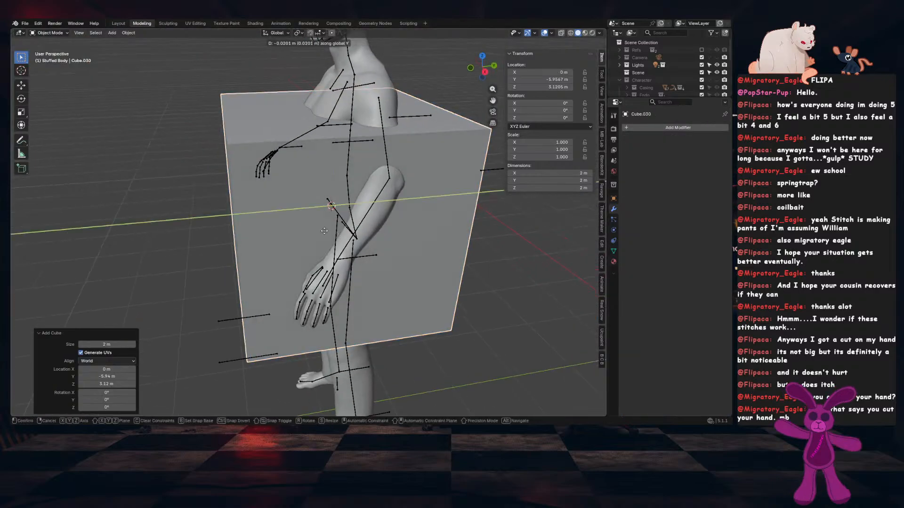
left_click(157, 252)
middle_click_drag(157, 252, 203, 245)
middle_click_drag(202, 245, 310, 226, "shift")
Scale the cube uniformly down to about 0.192 m and lower it along Z to the middle of the belt
key("KP_1")
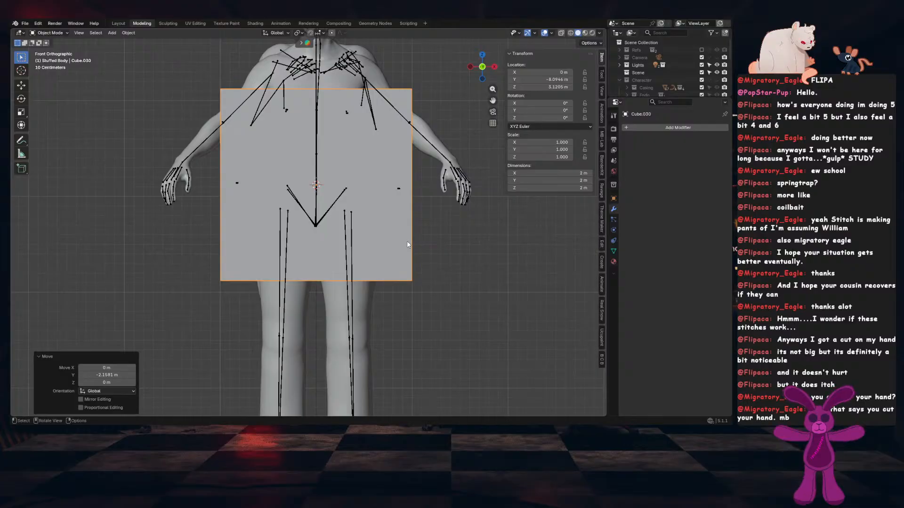
key("s")
left_click(341, 201)
scroll(431, 259, "up", 6)
key("g")
key("z")
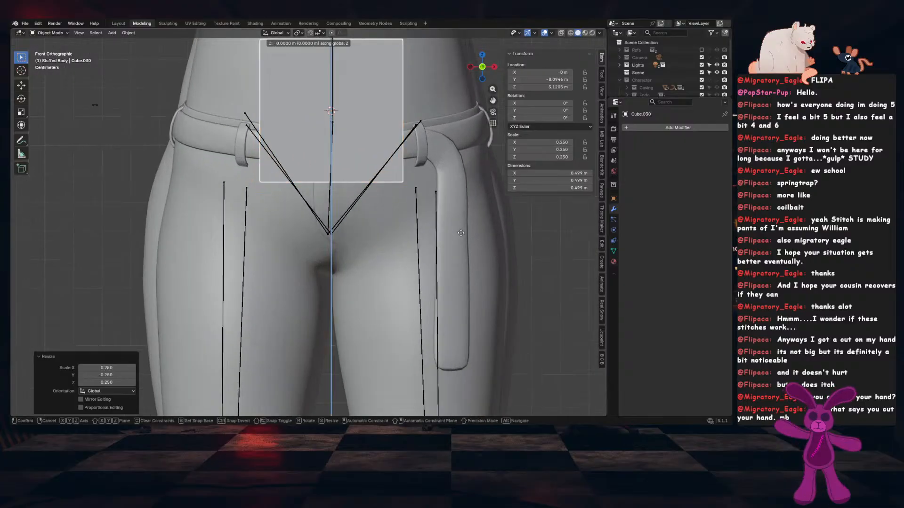
left_click(457, 276)
key("s")
left_click(371, 198)
key("g")
key("z")
left_click(368, 214)
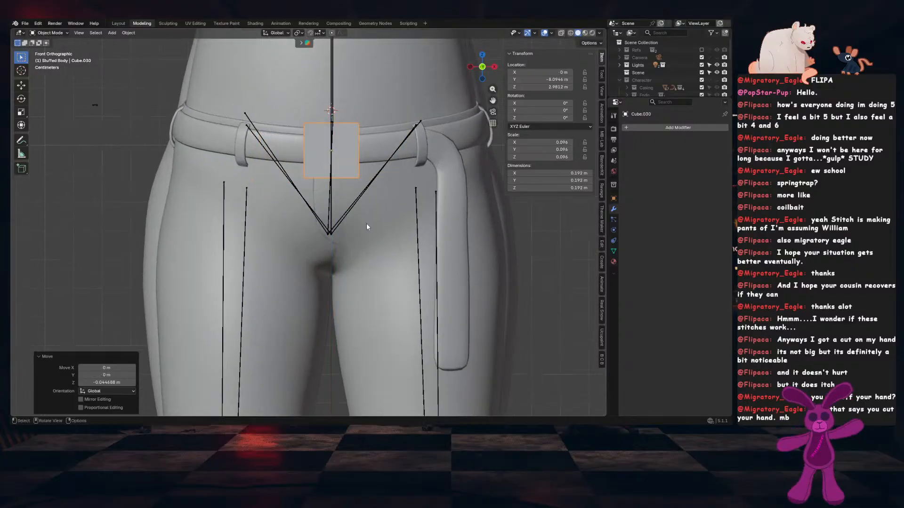
Resize the cube into a buckle-sized block about 0.266 m wide along X and 0.166 m high
key("s")
key("x")
left_click(422, 230)
scroll(389, 247, "up", 3)
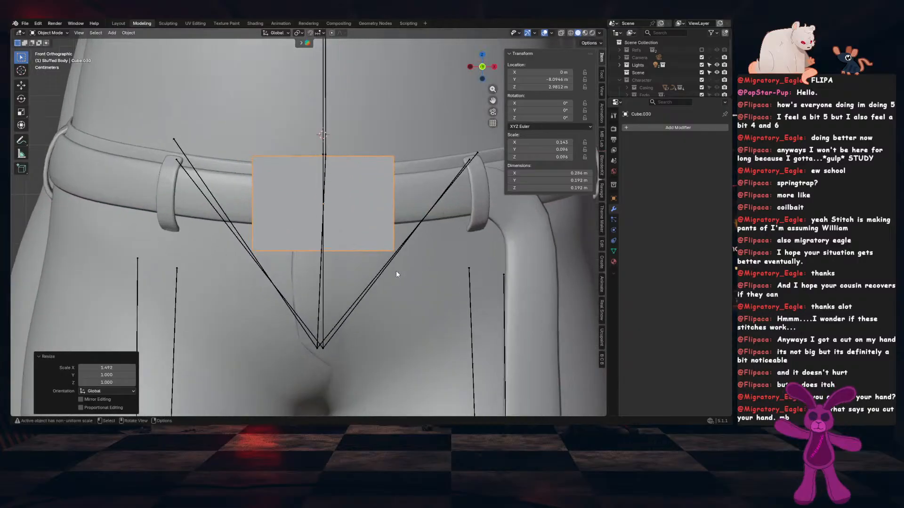
key("s")
left_click(416, 262)
key("s")
key("x")
left_click(430, 264)
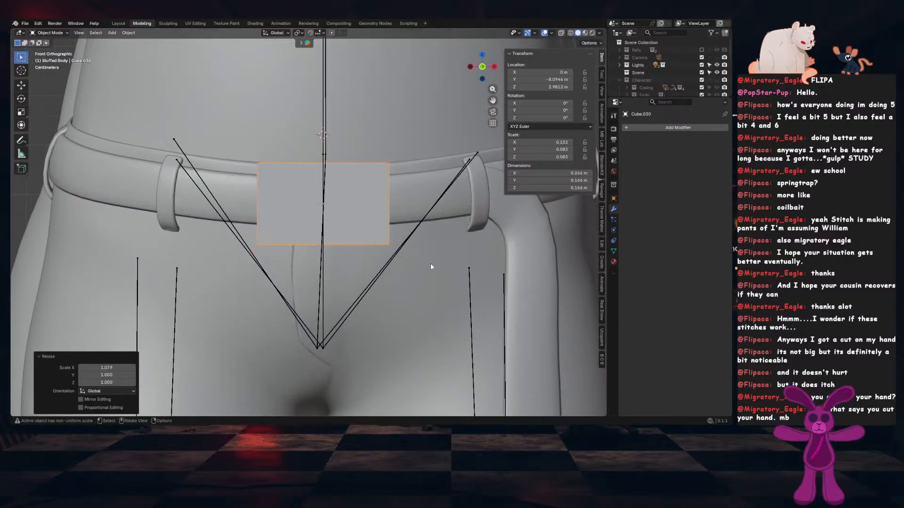
Flatten the block along Y to a thickness of about 0.0275 m
mouse_move(433, 264)
middle_mouse_down()
mouse_move(402, 273)
mouse_move(442, 268)
middle_mouse_up()
scroll(396, 271, "down", 7)
key("s")
key("y")
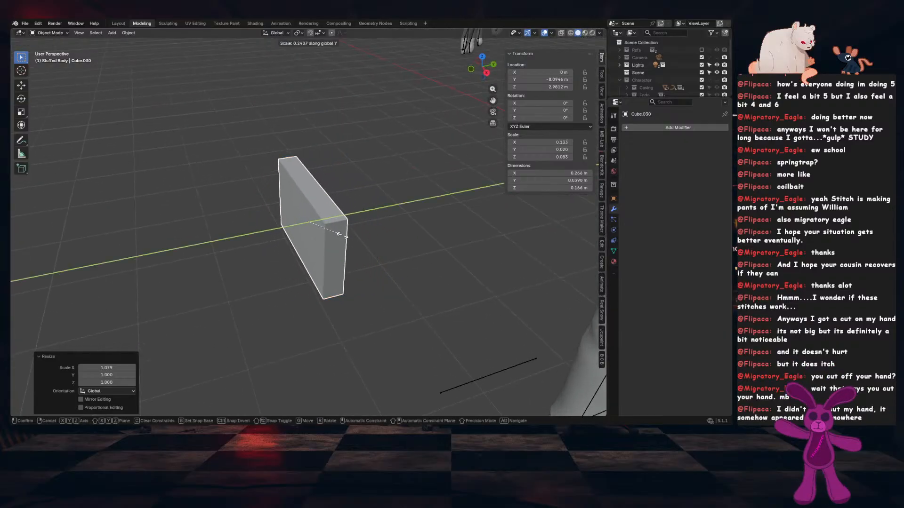
left_click(335, 235)
middle_click_drag(336, 235, 315, 249)
key("s")
key("y")
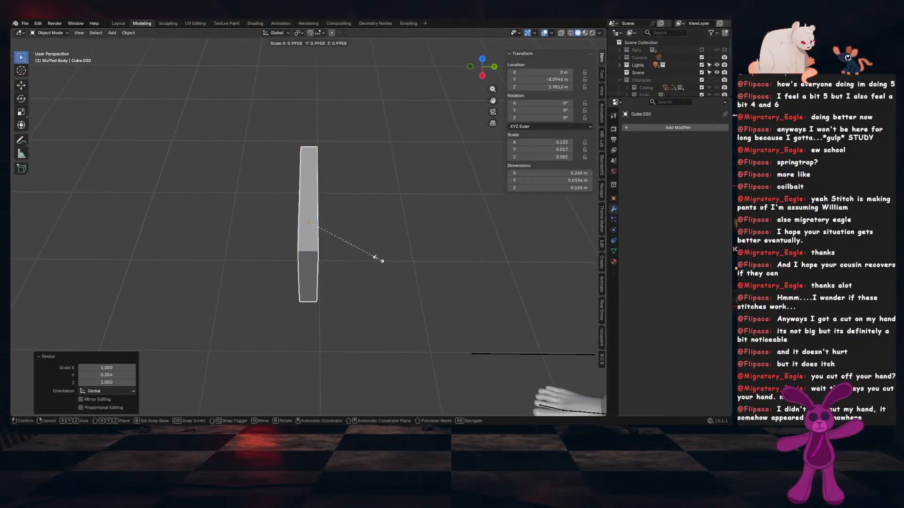
left_click(369, 230)
Apply the flattened block's scale and start editing its mesh
key("ctrl+a")
left_click(369, 230)
key("KP_1")
key("KP_Decimal")
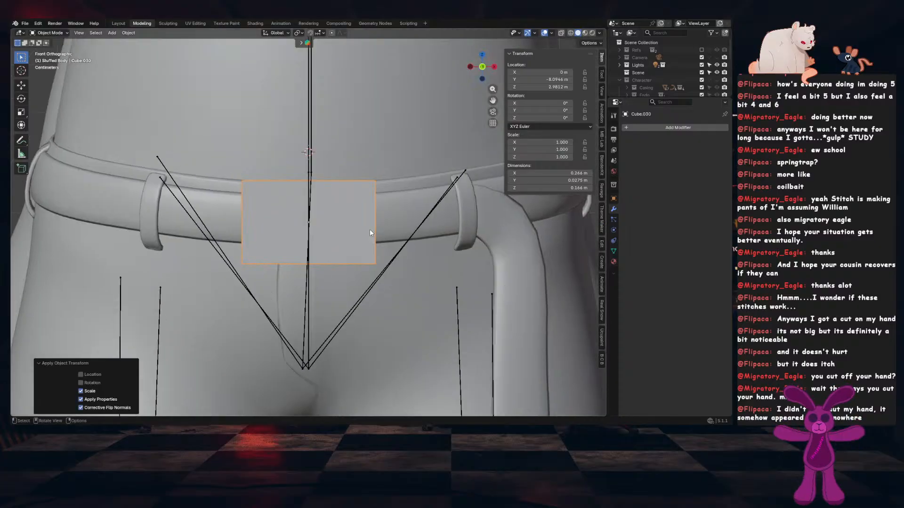
key("Tab")
middle_click_drag(351, 227, 319, 228)
key("KP_1")
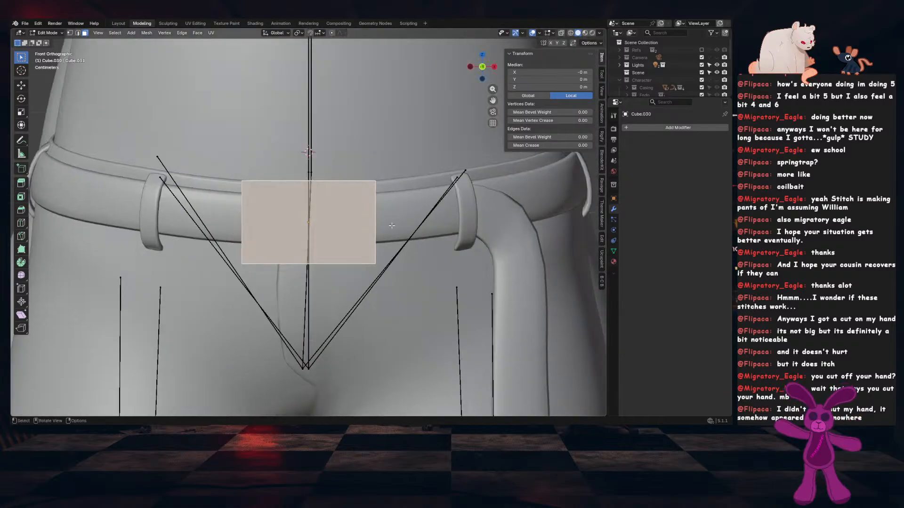
scroll(422, 235, "up", 2)
key("i")
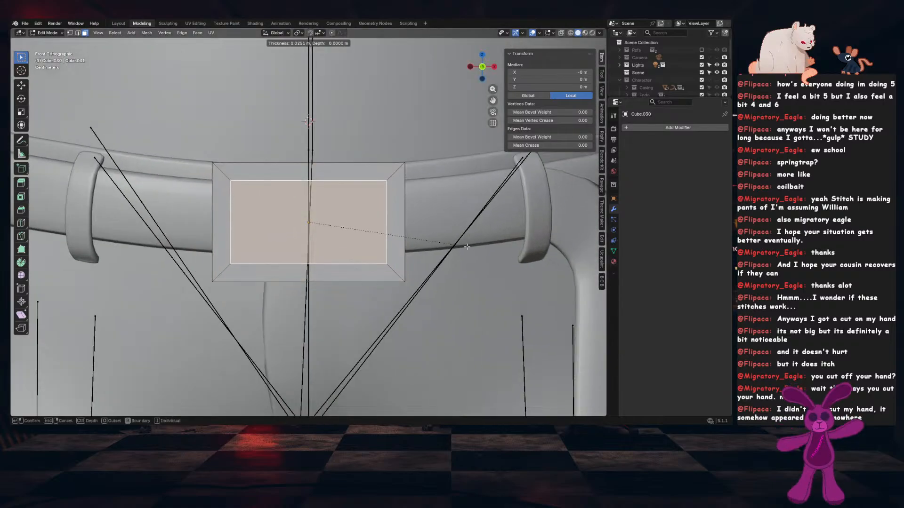
key("Escape")
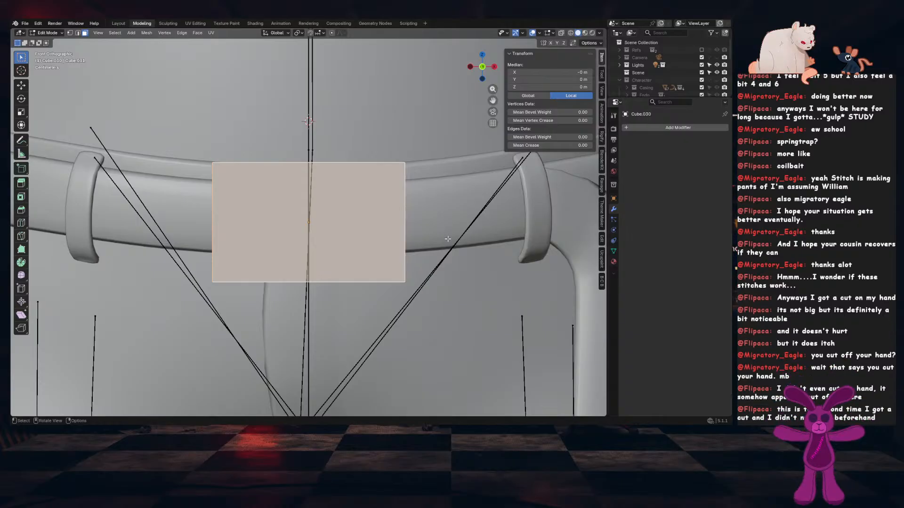
Bevel the upper and lower edges on the block's -X end by about 0.0676 m with 3 segments
middle_click_drag(287, 182, 350, 201)
left_click(270, 182)
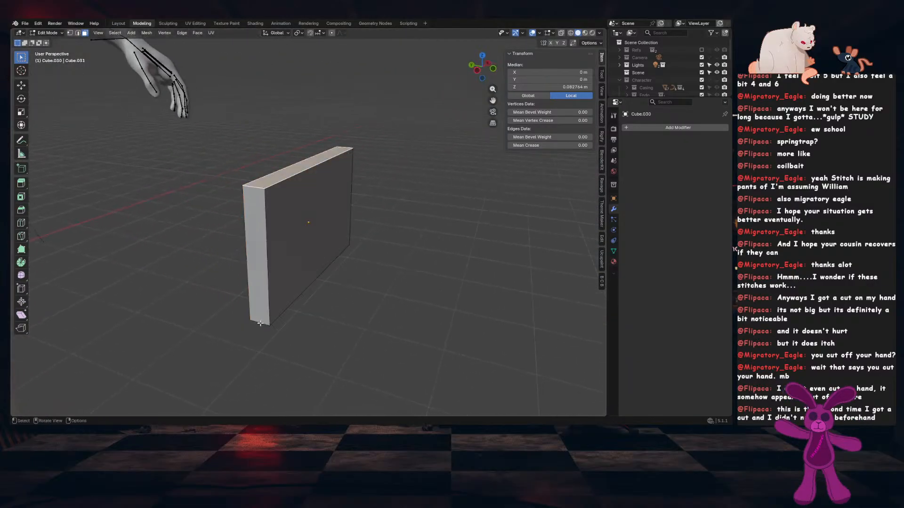
left_click(259, 188)
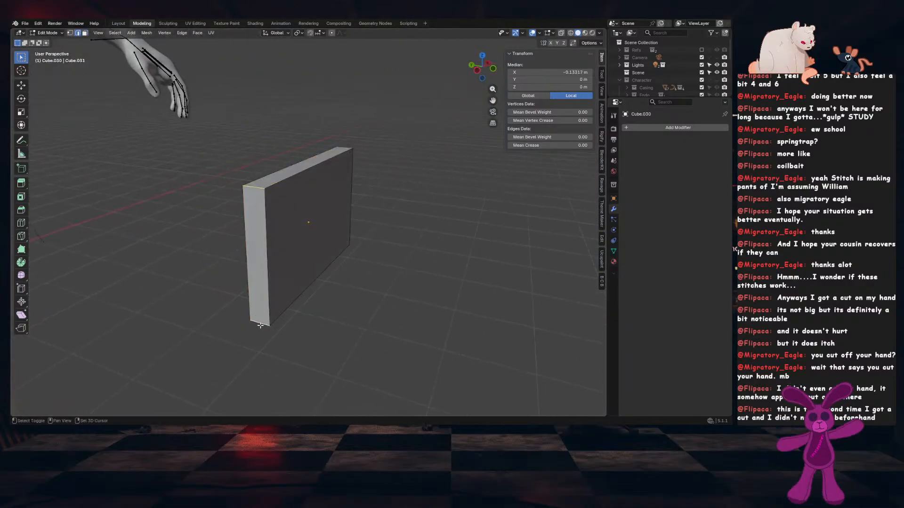
key("ctrl+b")
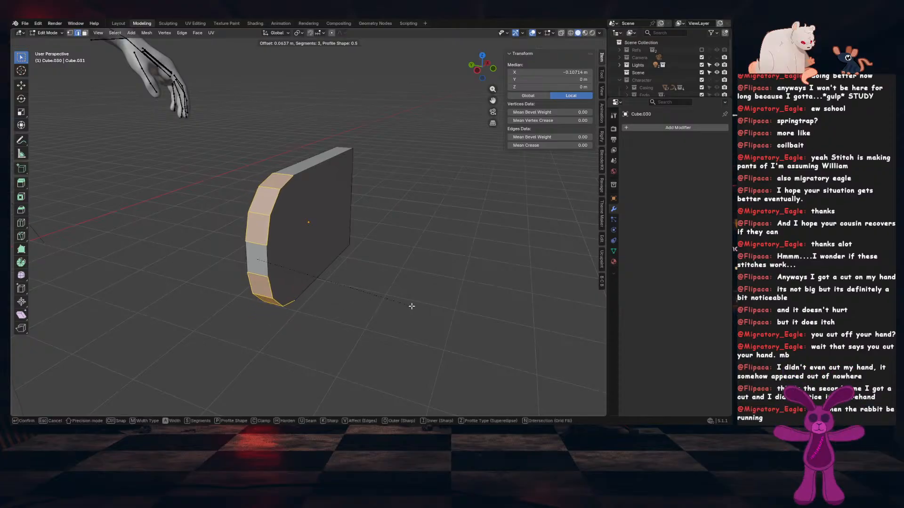
left_click(414, 306)
middle_click_drag(414, 306, 342, 288)
key("KP_1")
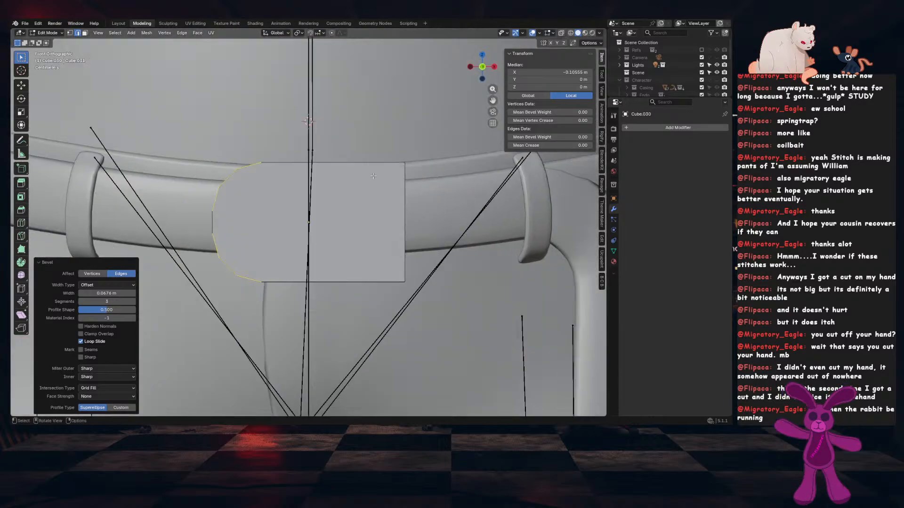
Cut the block's upper and lower edges and connect the new vertices into a vertical edge loop around it
middle_click_drag(372, 172, 328, 260)
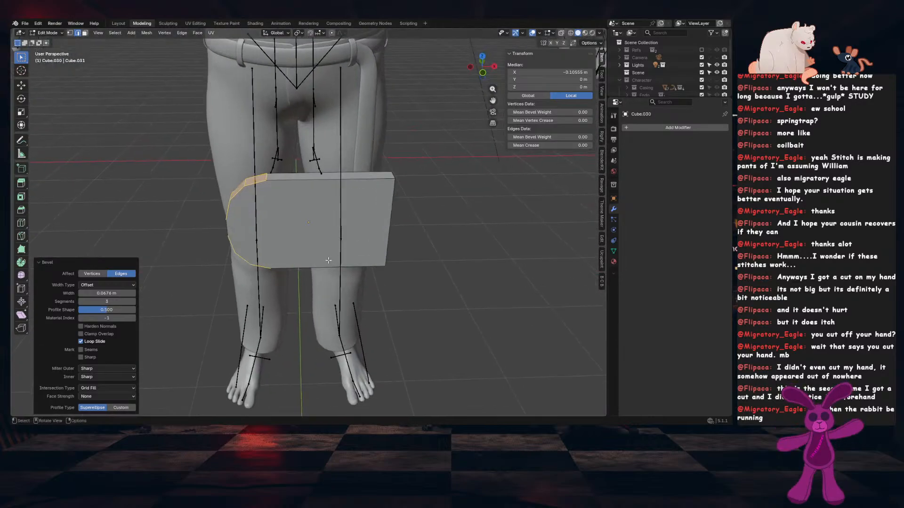
scroll(328, 261, "up", 1)
key("ctrl+r")
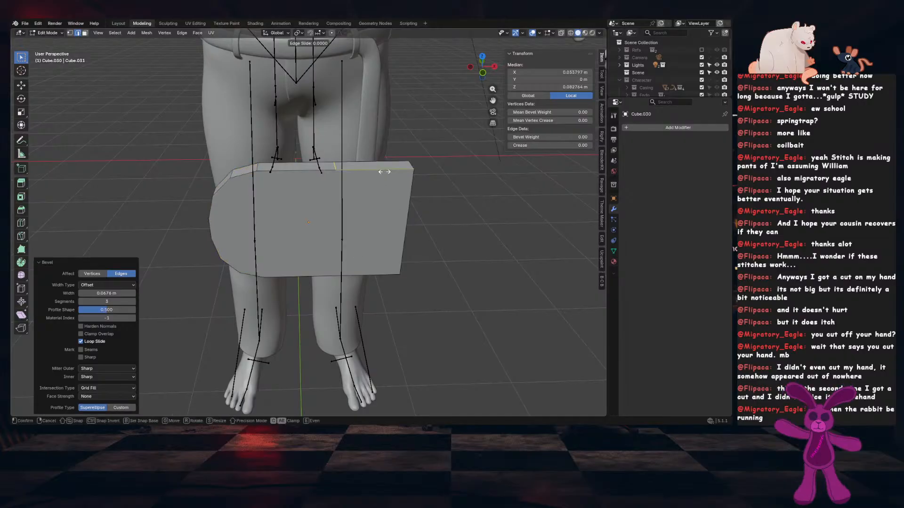
left_click(334, 277)
right_click(334, 278)
left_click(333, 277)
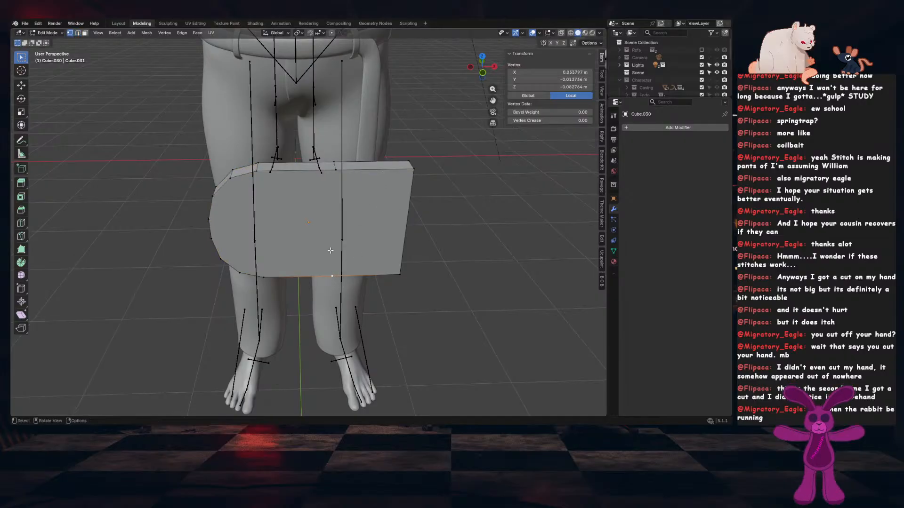
middle_click_drag(374, 192, 247, 198)
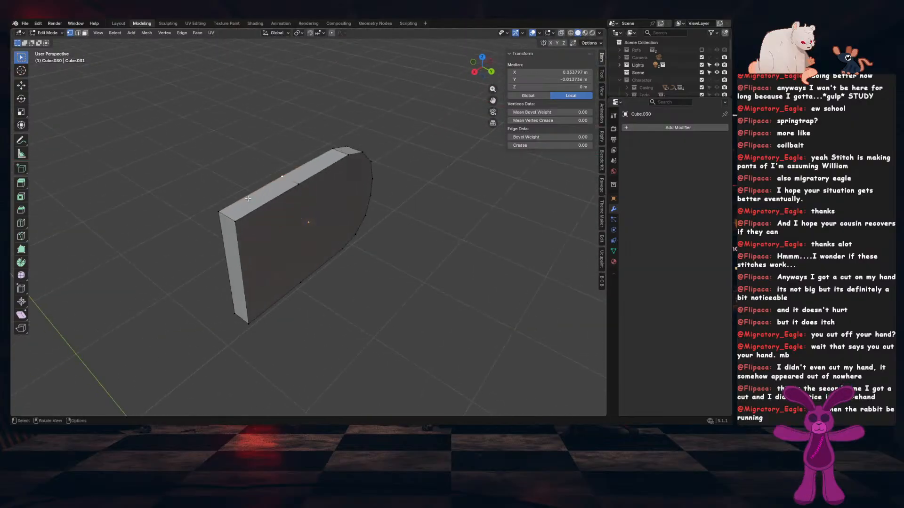
left_click(297, 285, "alt")
key("2")
Select the block's vertical edge loop and move it about -0.079 m along X towards the rounded end
middle_click_drag(298, 284, 424, 273)
left_click(321, 219, "alt")
key("KP_1")
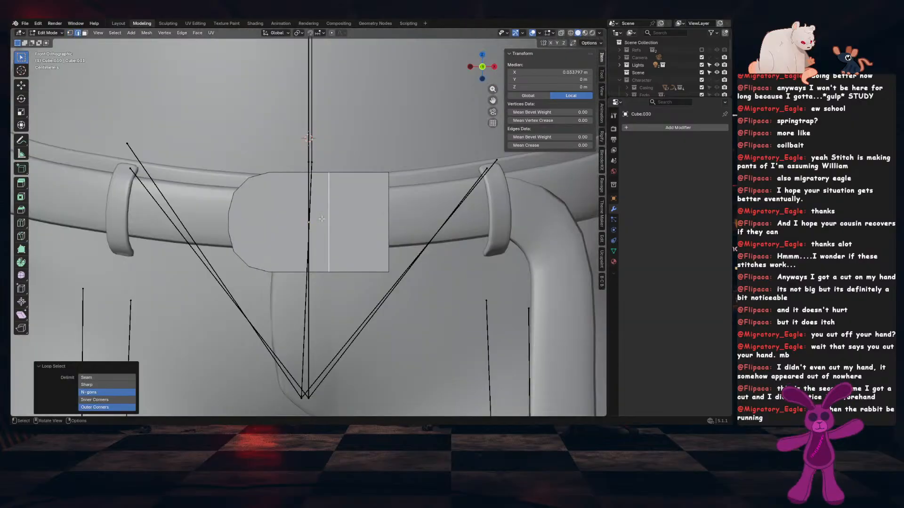
scroll(380, 247, "up", 1)
middle_click_drag(381, 248, 412, 256, "shift")
key("g")
key("x")
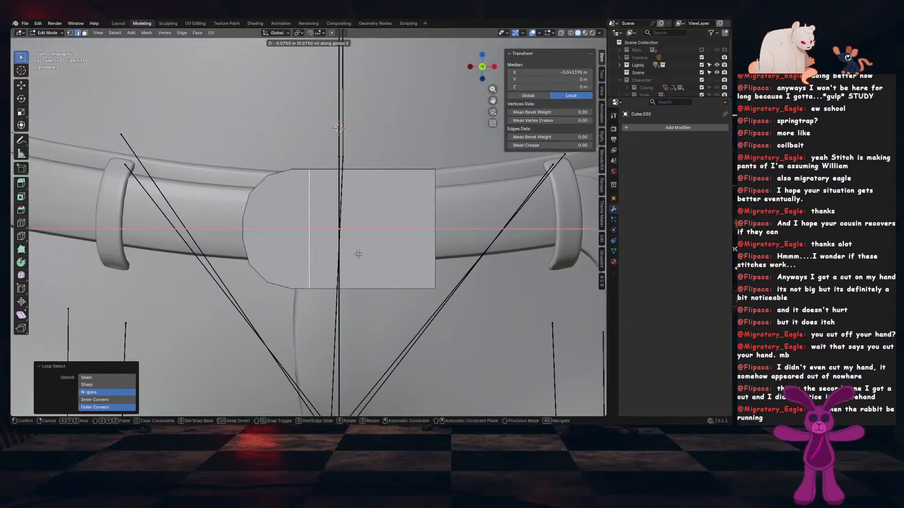
left_click(357, 253)
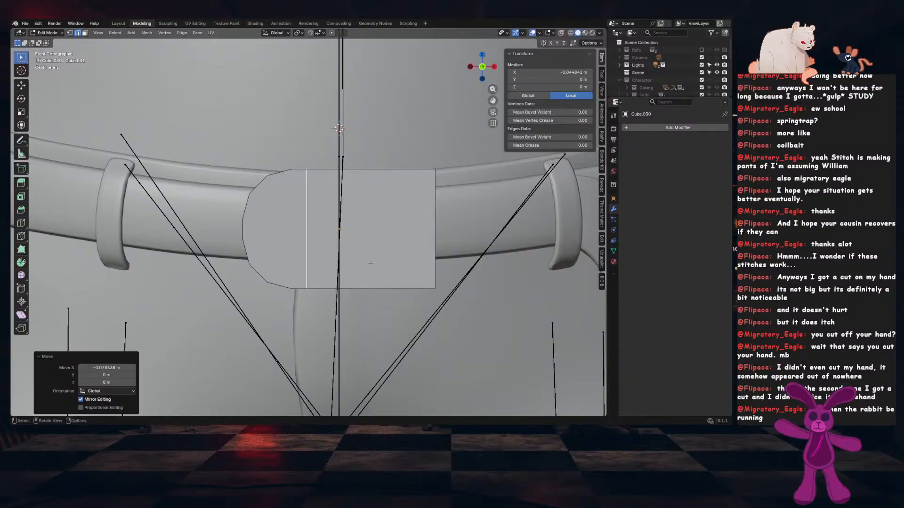
Isolate the block and inset its front and back faces by about 0.013 m
scroll(375, 252, "down", 2)
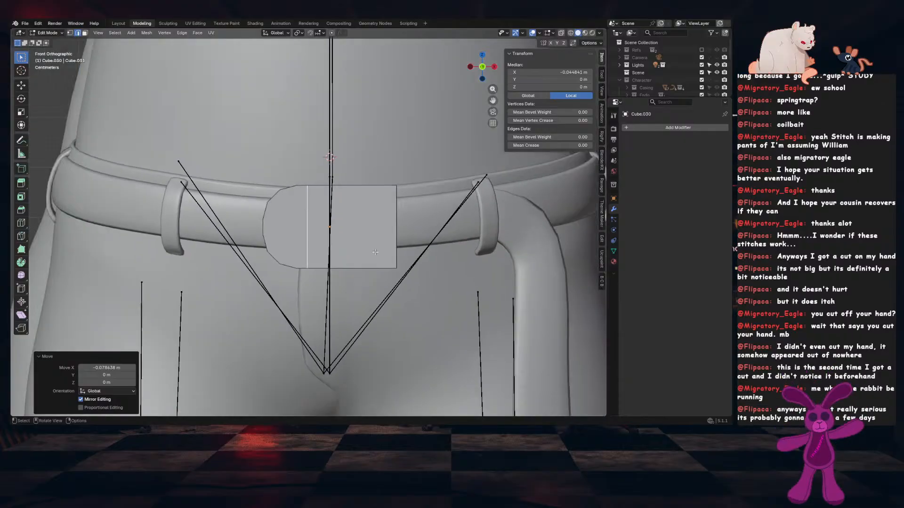
middle_click_drag(375, 253, 352, 267)
key("KP_Divide")
key("KP_Divide")
key("3")
left_click(343, 236)
left_click(283, 220, "shift")
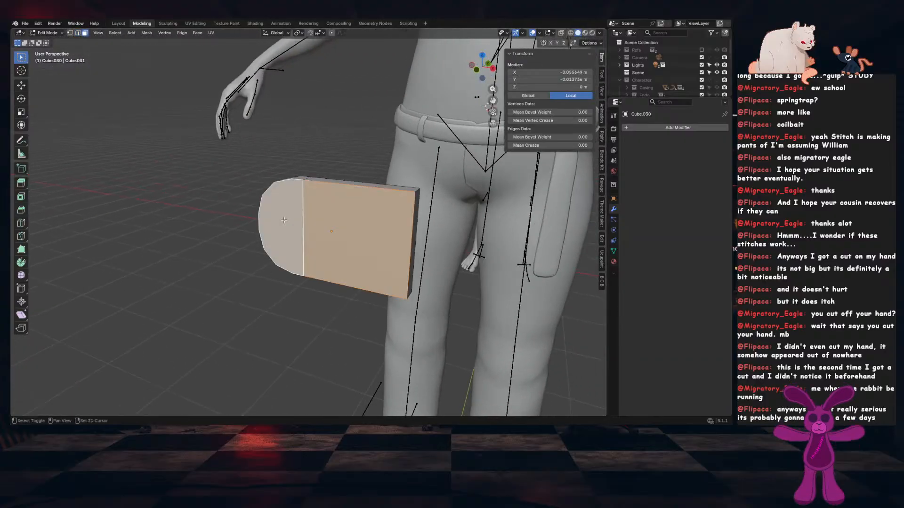
middle_click_drag(284, 220, 286, 242)
left_click(329, 223, "shift")
left_click(282, 221, "shift")
scroll(367, 254, "up", 1)
key("i")
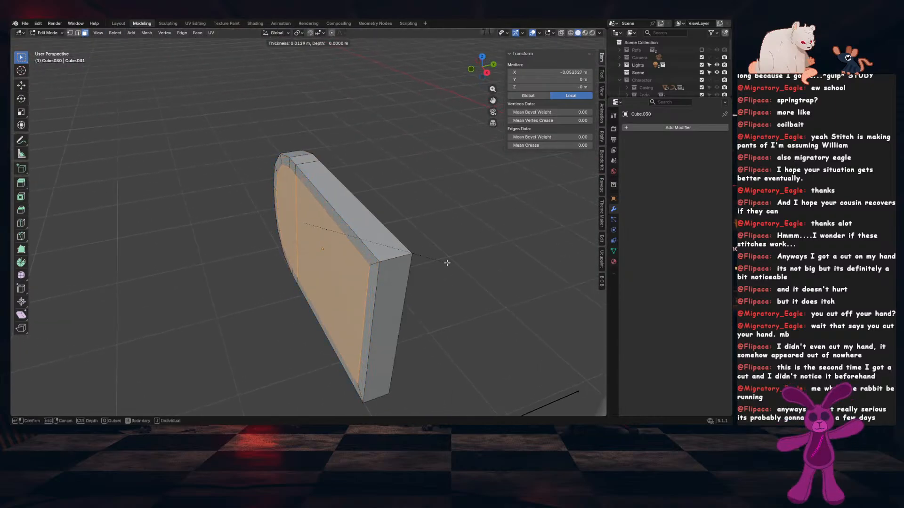
left_click(444, 263)
Delete the block's inset front and back faces and bridge the two inner edge loops into a hollow buckle frame
scroll(435, 264, "up", 1)
mouse_move(415, 277)
middle_mouse_down()
mouse_move(480, 267)
mouse_move(416, 268)
middle_mouse_up()
key("x")
left_click(408, 265)
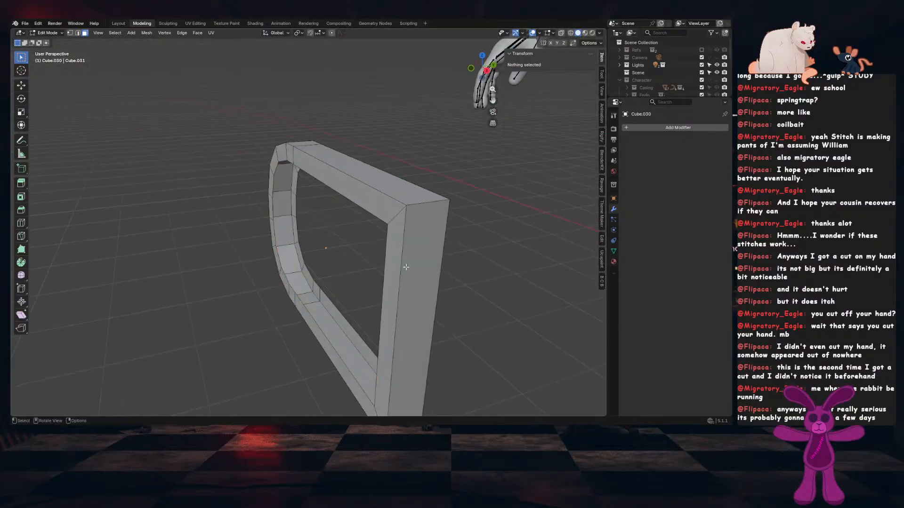
left_click(325, 300, "alt")
key("q")
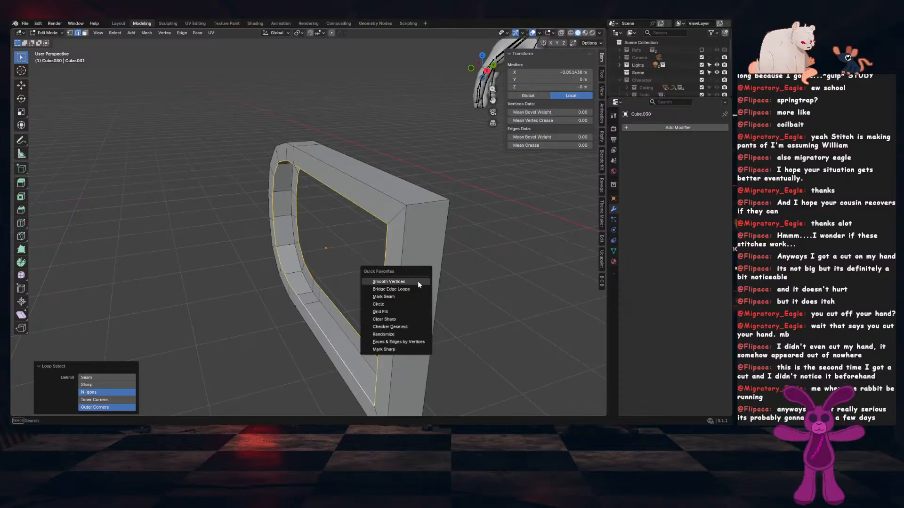
left_click(410, 289)
Add a Catmull-Clark Subdivision modifier with viewport and render levels of 1 to the buckle frame, and duplicate the modifier
key("Tab")
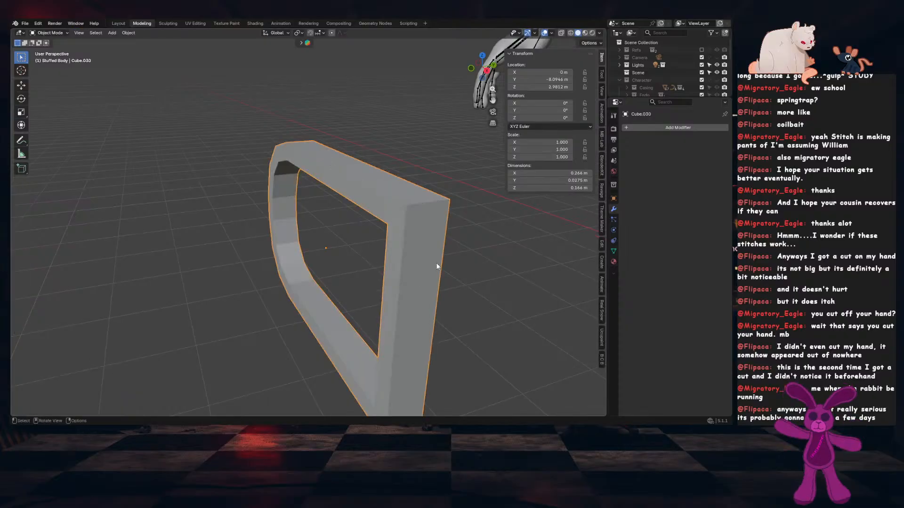
left_click(648, 126)
left_click(608, 167)
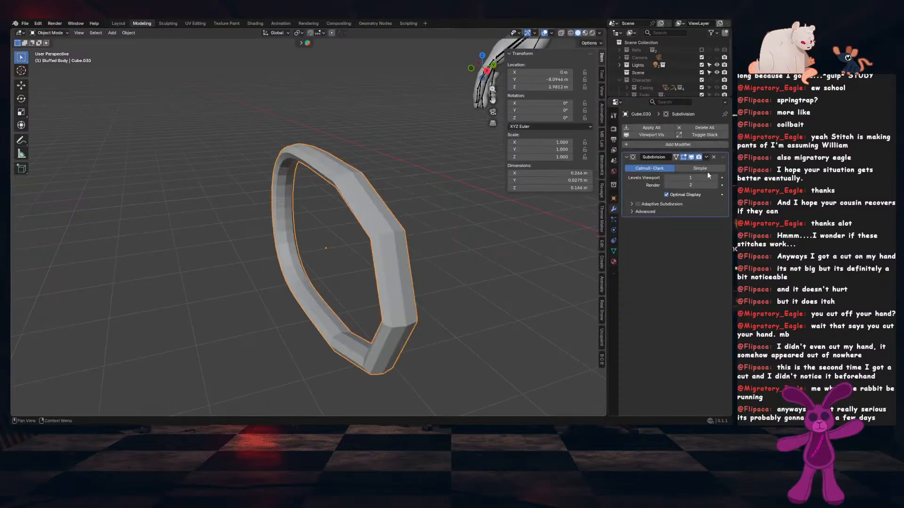
left_click_drag(691, 177, 704, 178)
scroll(480, 245, "down", 4)
middle_click_drag(447, 243, 488, 230)
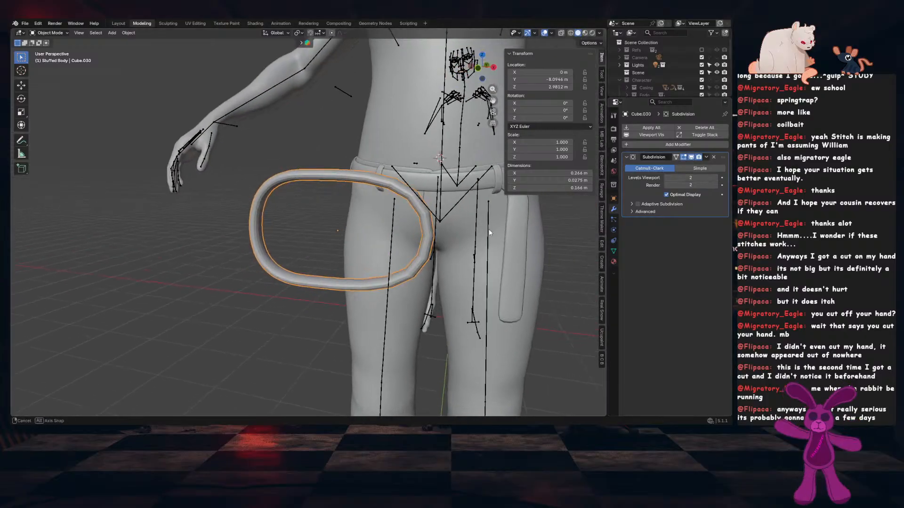
left_click(667, 177)
left_click(666, 185)
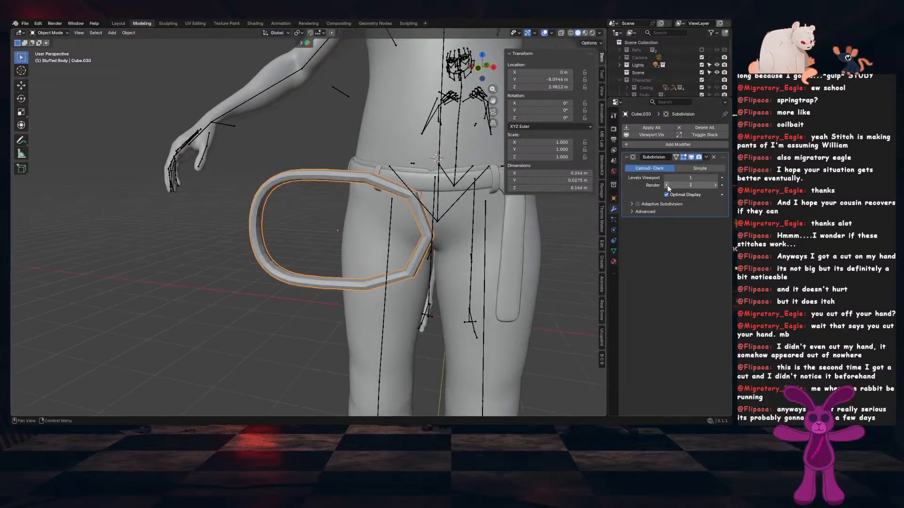
left_click(705, 157)
left_click(689, 174)
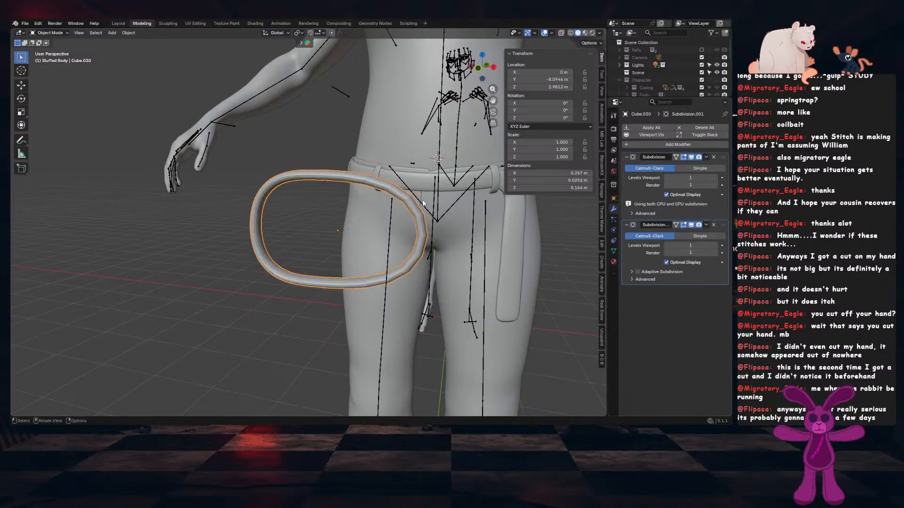
Shade the buckle frame smooth and apply its scale
right_click(360, 181)
left_click(360, 181)
key("ctrl+a")
left_click(419, 177)
mouse_move(420, 178)
middle_mouse_down()
mouse_move(401, 194)
mouse_move(339, 201)
mouse_move(414, 203)
middle_mouse_up()
Show the second Subdivision modifier on the edit cage and fatten the buckle's inner face loop by 0.0103 m
key("Tab")
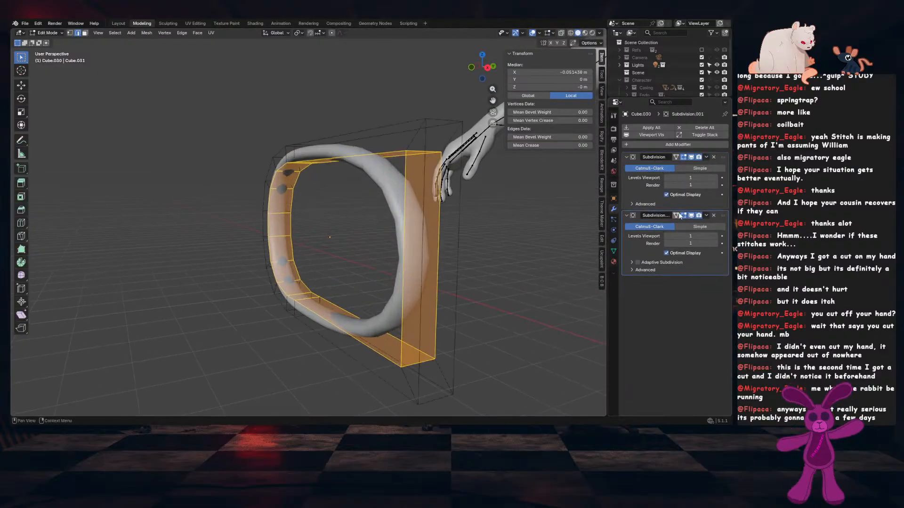
left_click(679, 216)
key("alt+s")
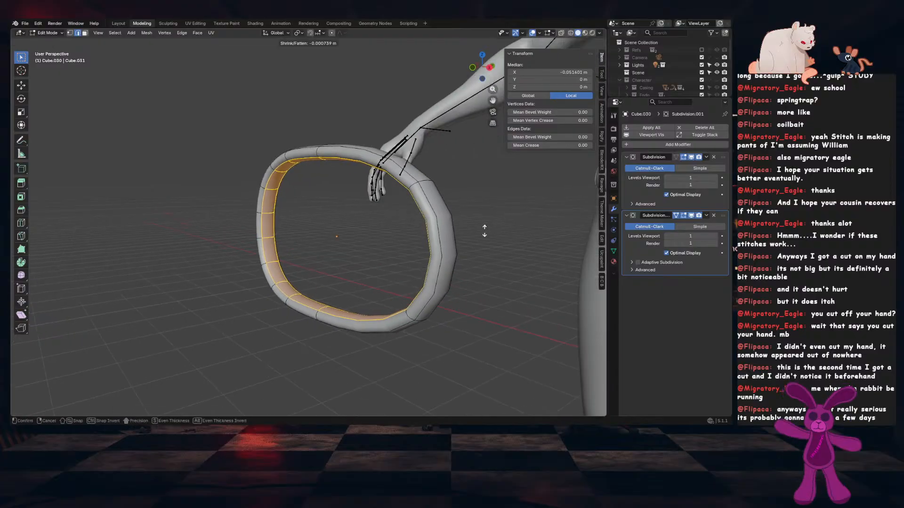
right_click(451, 203)
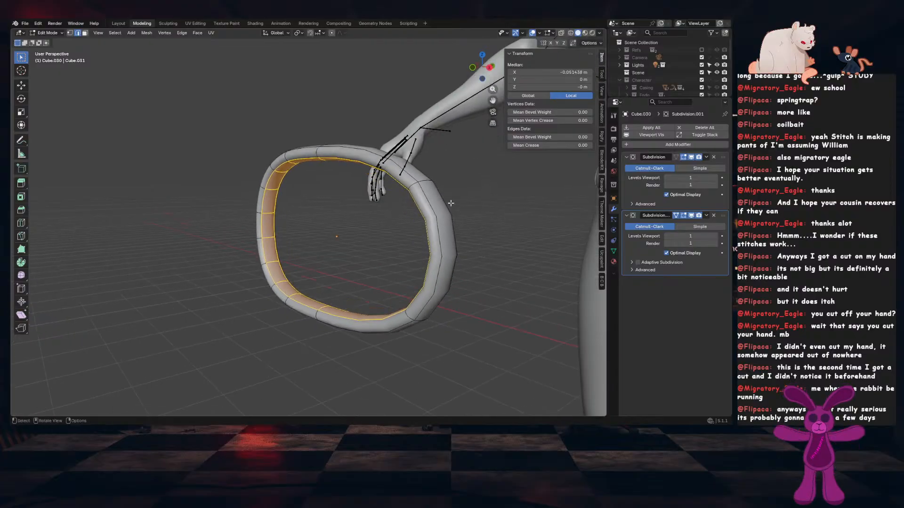
middle_click_drag(450, 203, 364, 242)
left_click(318, 306, "alt")
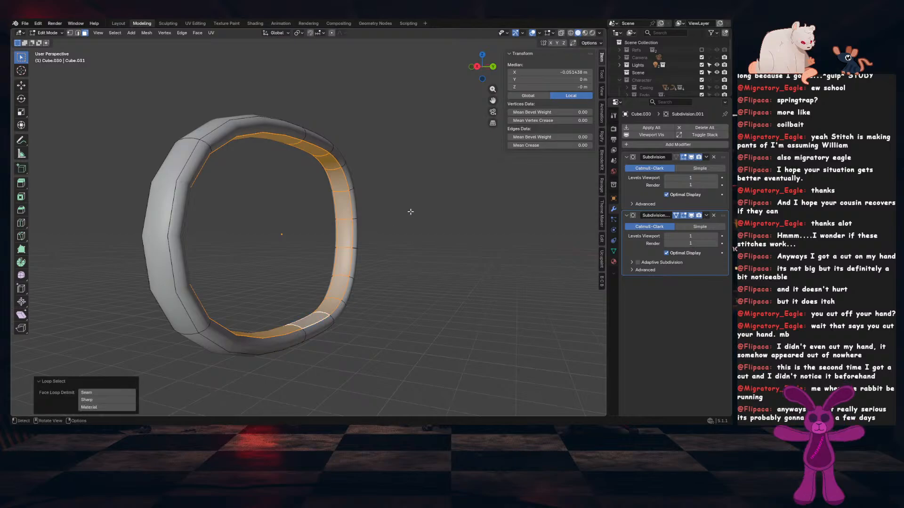
key("alt+s")
left_click(395, 153)
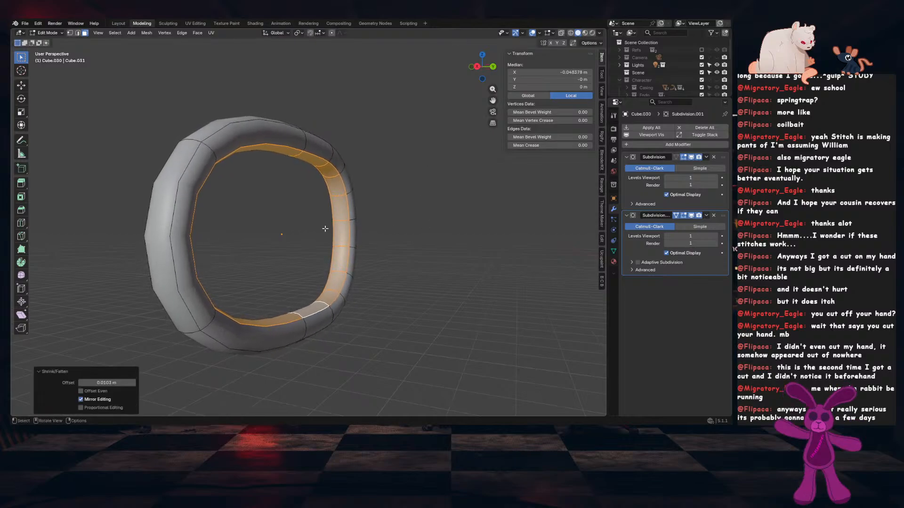
Leave the isolated view and add a centred loop cut to the buckle's upper, lower and +X sides
key("KP_Divide")
middle_click_drag(326, 228, 429, 228)
key("KP_1")
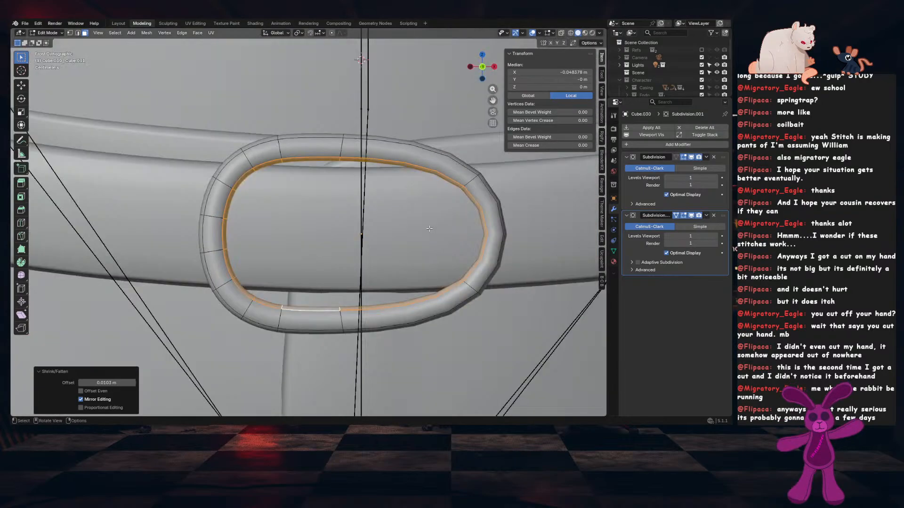
key("ctrl+r")
left_click(411, 153)
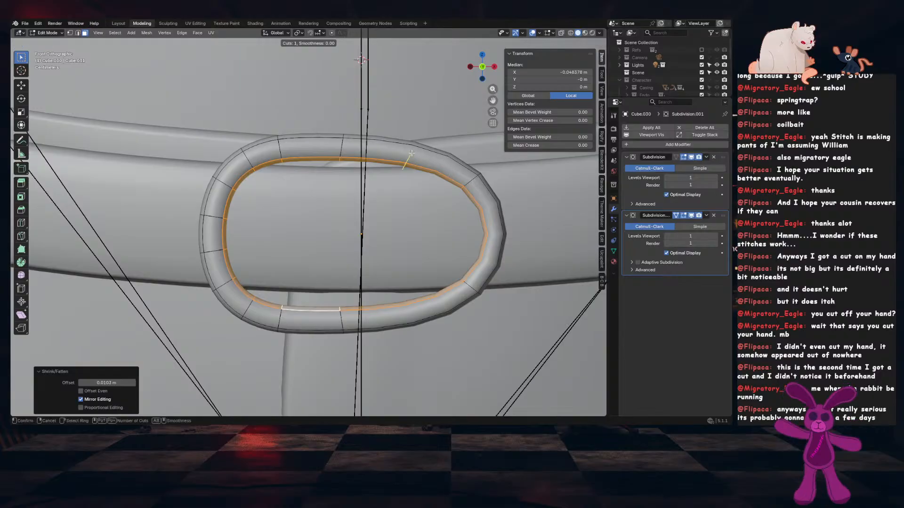
right_click(412, 153)
key("ctrl+r")
left_click(413, 315)
right_click(413, 315)
key("ctrl+r")
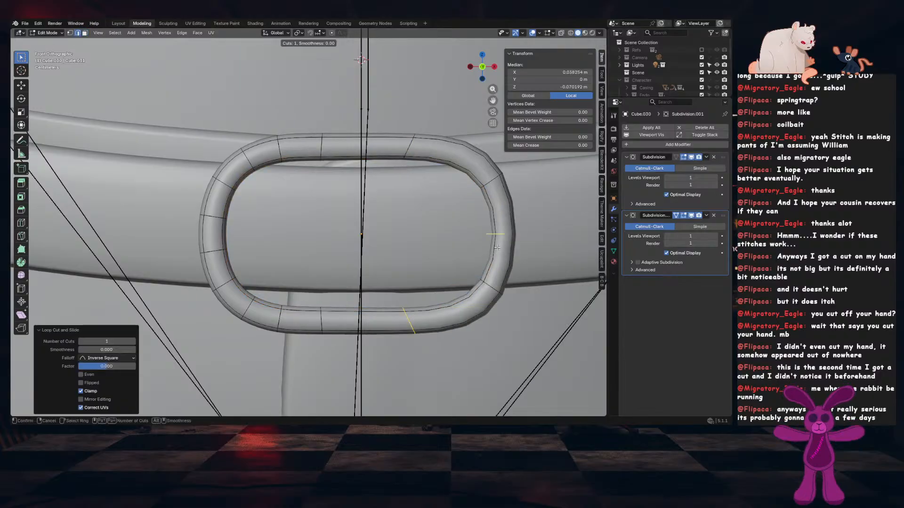
left_click(497, 245)
right_click(498, 245)
key("ctrl+b")
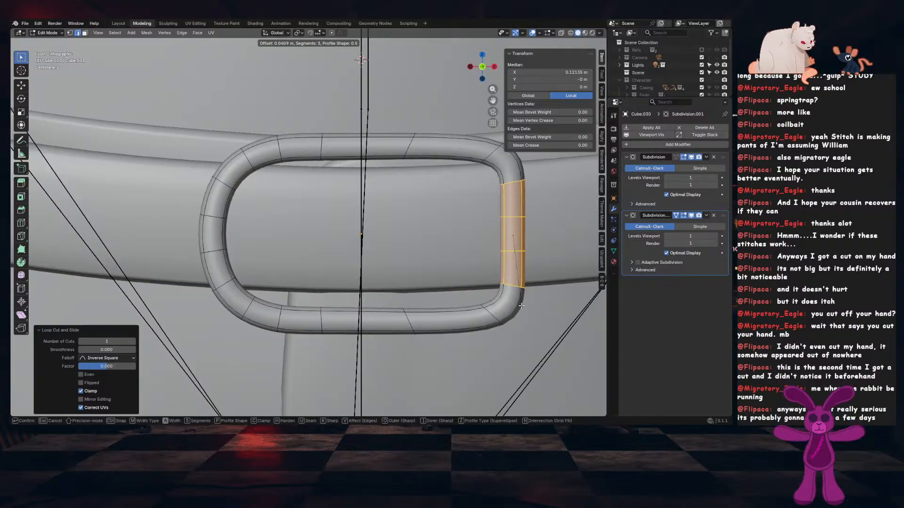
right_click(527, 334)
Sharpen the buckle's +X corners with four more centred loop cuts, two on the +X side and one each on the lower and upper sides
middle_click_drag(528, 319, 503, 318, "shift")
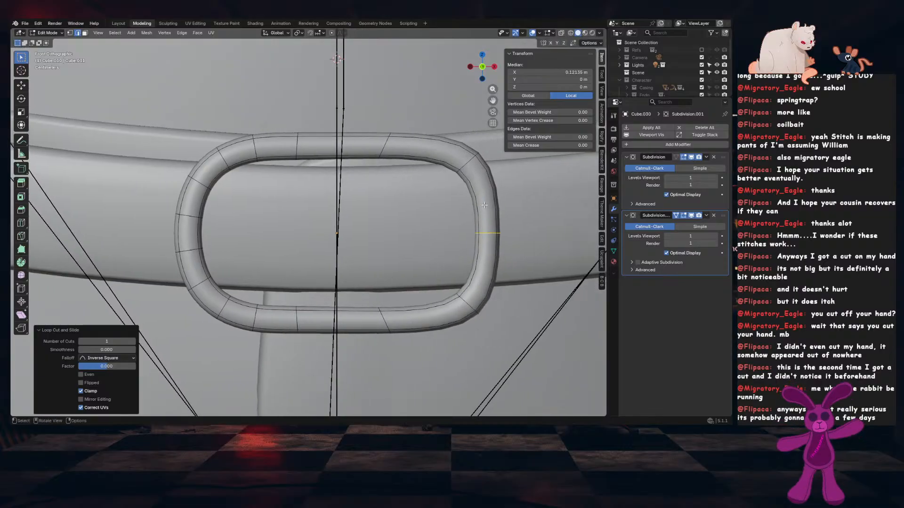
key("ctrl+r")
left_click(486, 200)
right_click(486, 200)
key("ctrl+r")
left_click(479, 274)
right_click(479, 274)
key("ctrl+r")
left_click(437, 316)
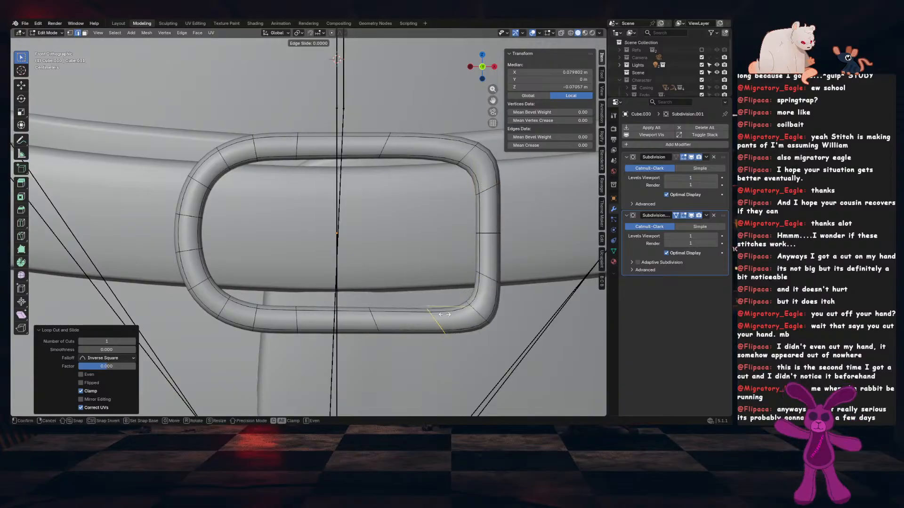
right_click(437, 316)
key("ctrl+r")
left_click(443, 140)
right_click(442, 141)
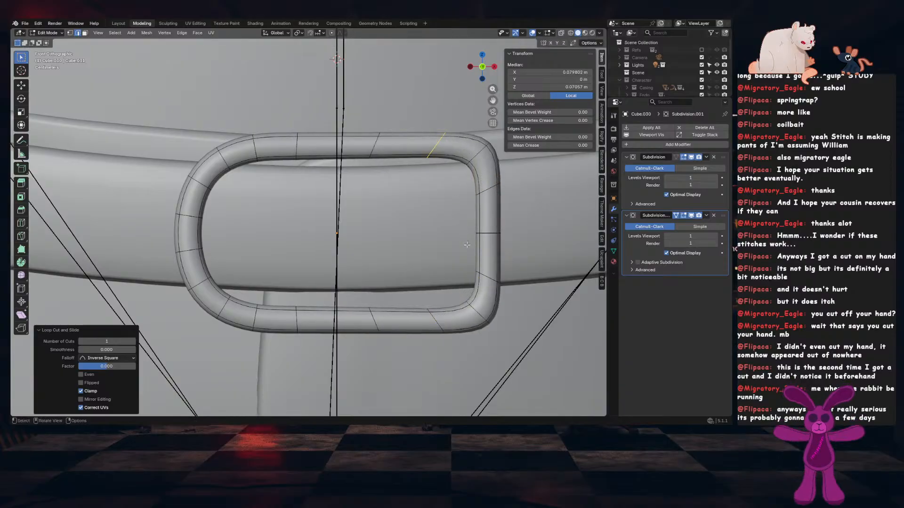
Scale the buckle object uniformly to 0.916 and raise it about 0.0015 m along Z
scroll(466, 245, "down", 5)
scroll(466, 245, "up", 4)
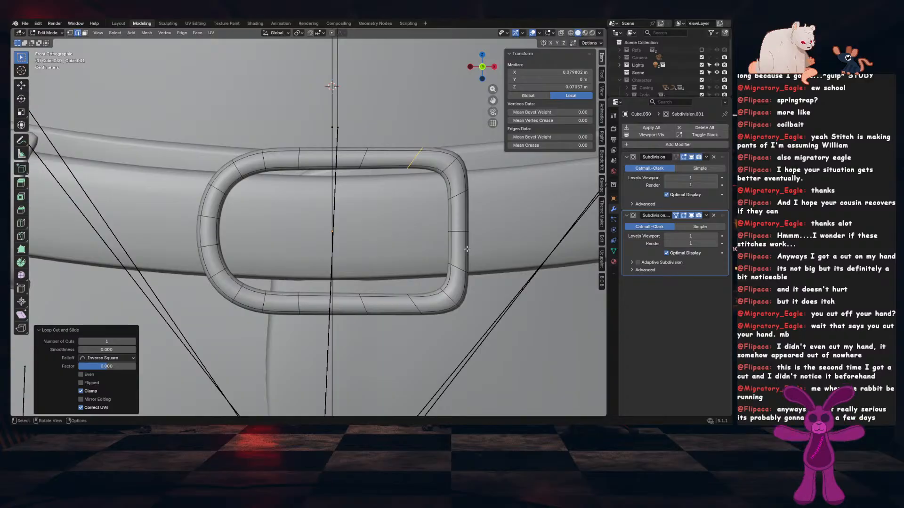
key("Tab")
key("ctrl+a")
left_click(467, 245)
scroll(468, 244, "up", 1)
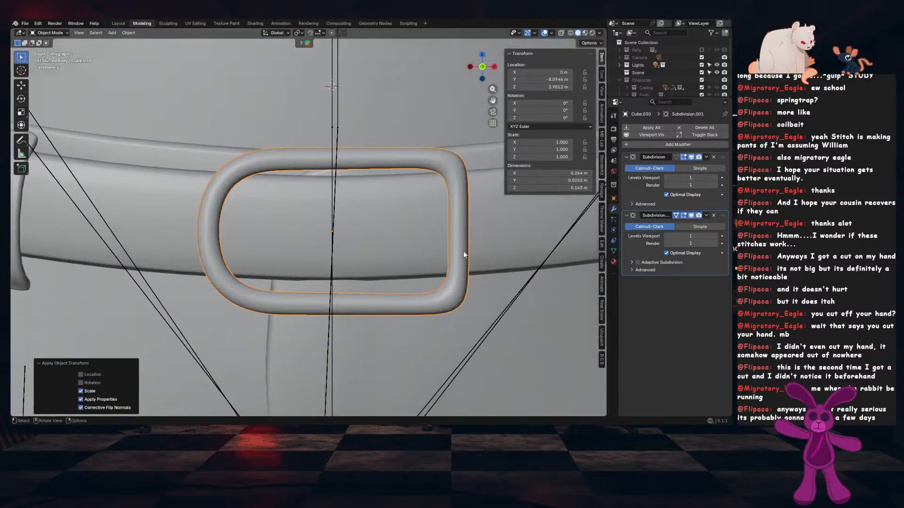
key("s")
key("z")
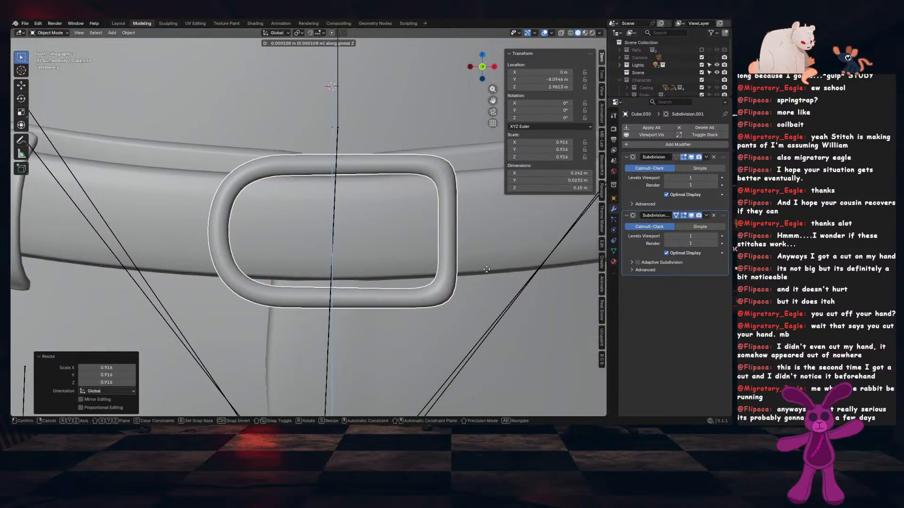
left_click(486, 268)
Apply the buckle's new scale and start editing its mesh from the front
key("ctrl+a")
left_click(486, 224)
middle_click_drag(486, 223, 387, 263)
key("KP_1")
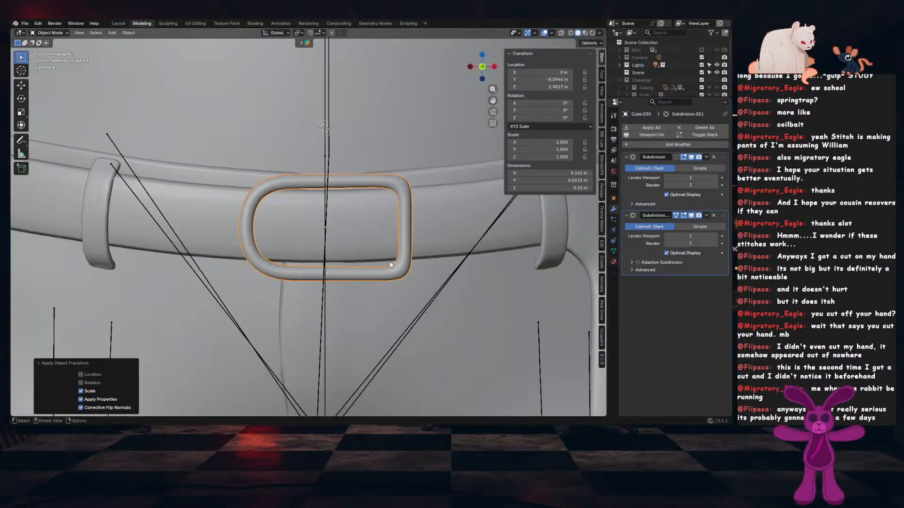
key("Tab")
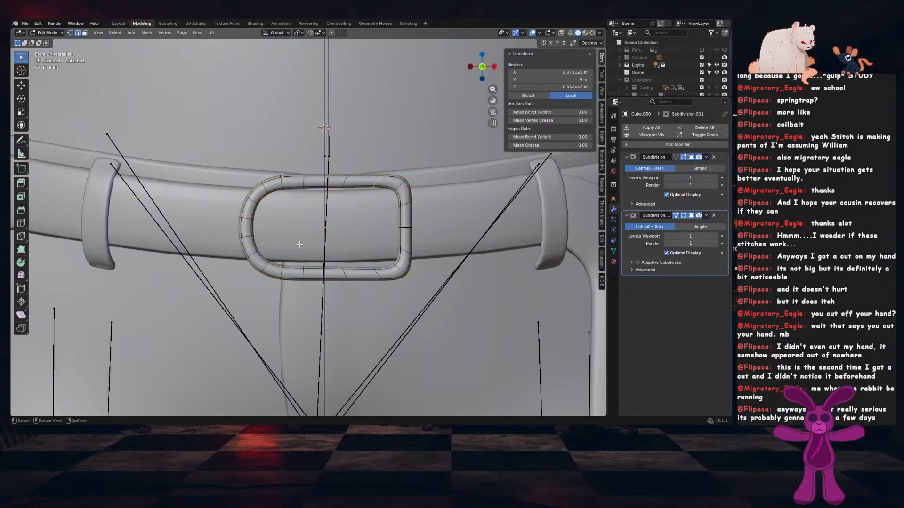
left_click(275, 189, "alt")
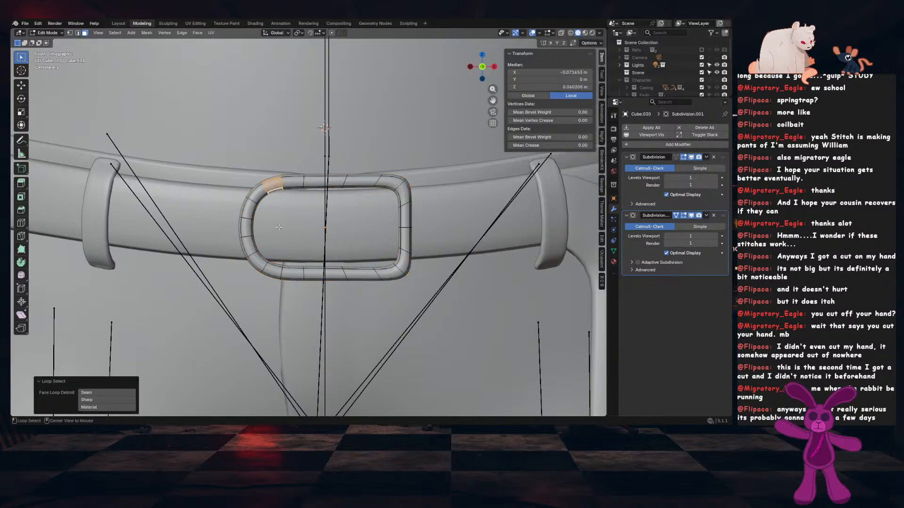
key("g")
key("o")
key("x")
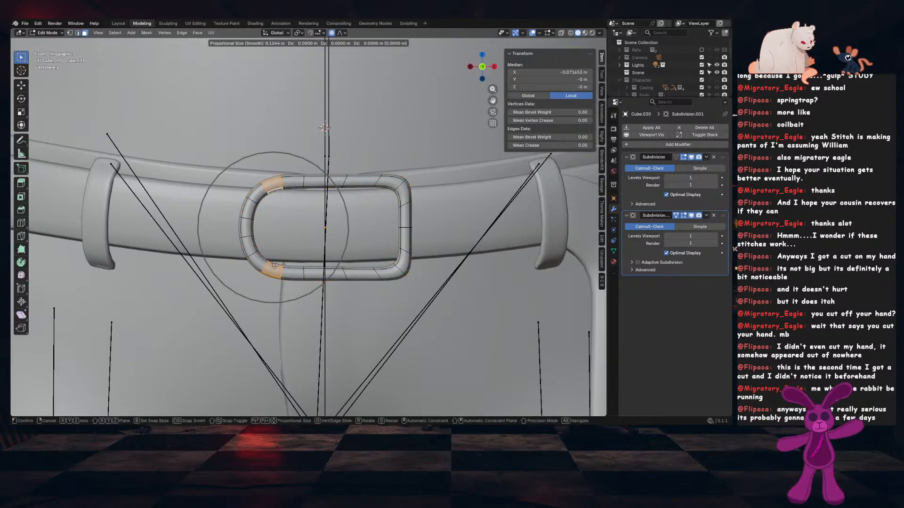
scroll(288, 264, "up", 4)
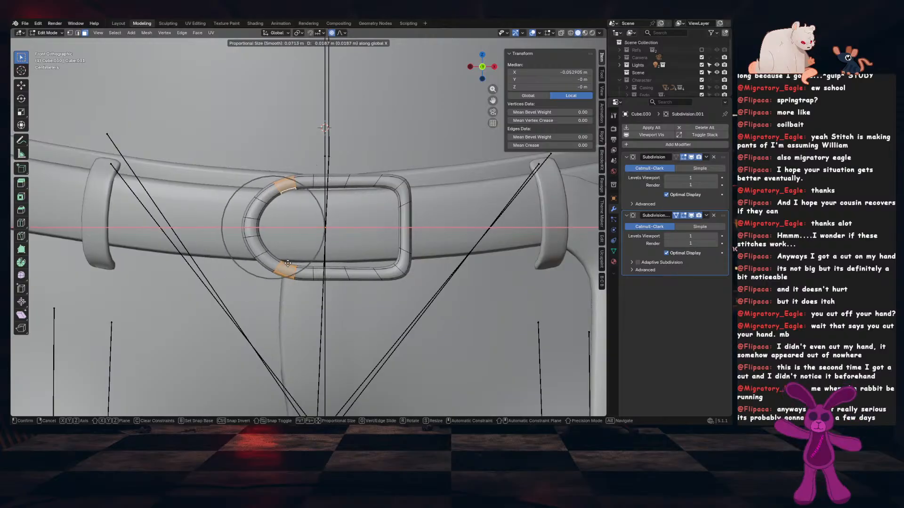
scroll(288, 263, "up", 6)
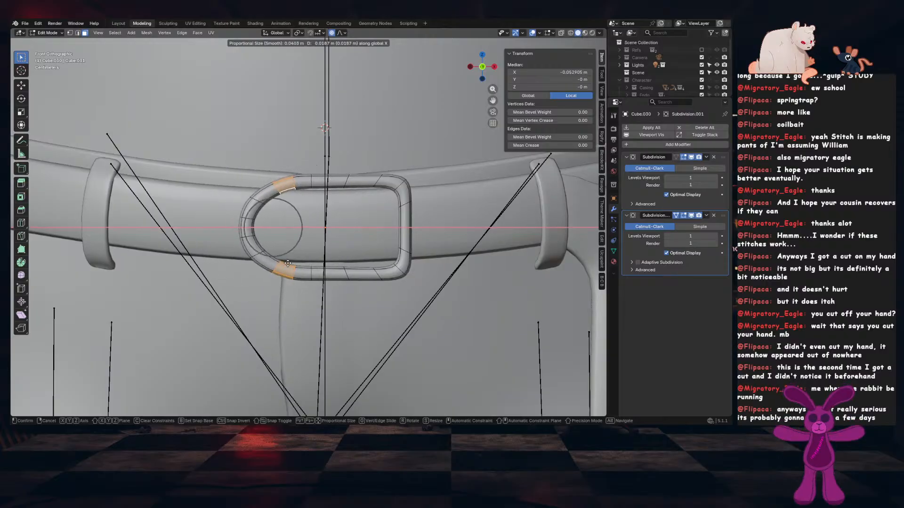
scroll(286, 264, "down", 7)
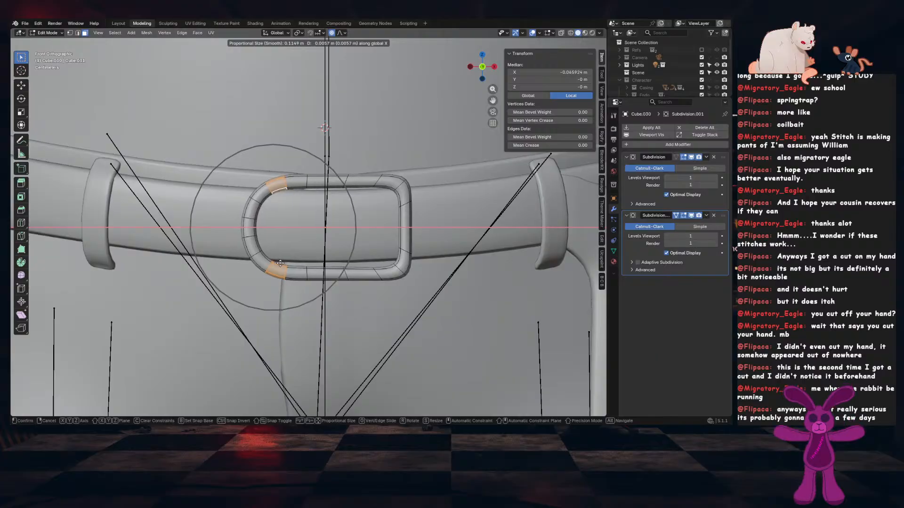
scroll(291, 264, "down", 4)
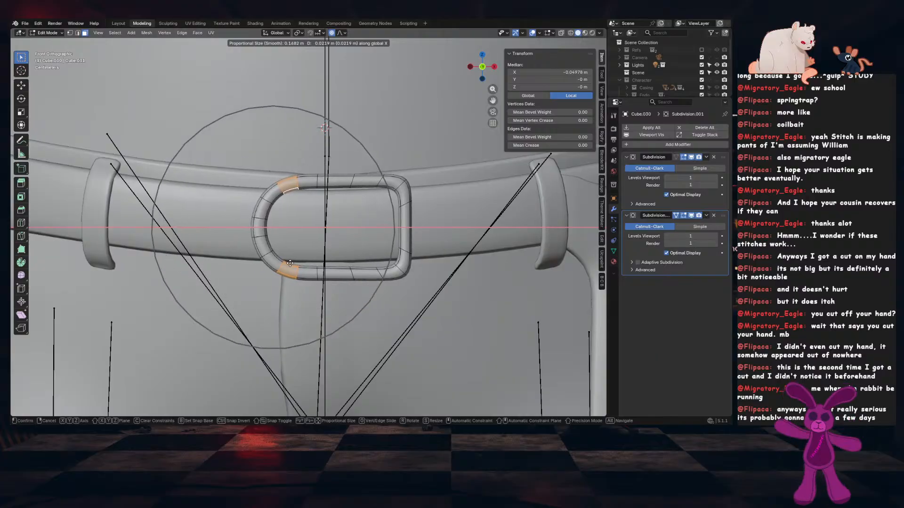
left_click(307, 266)
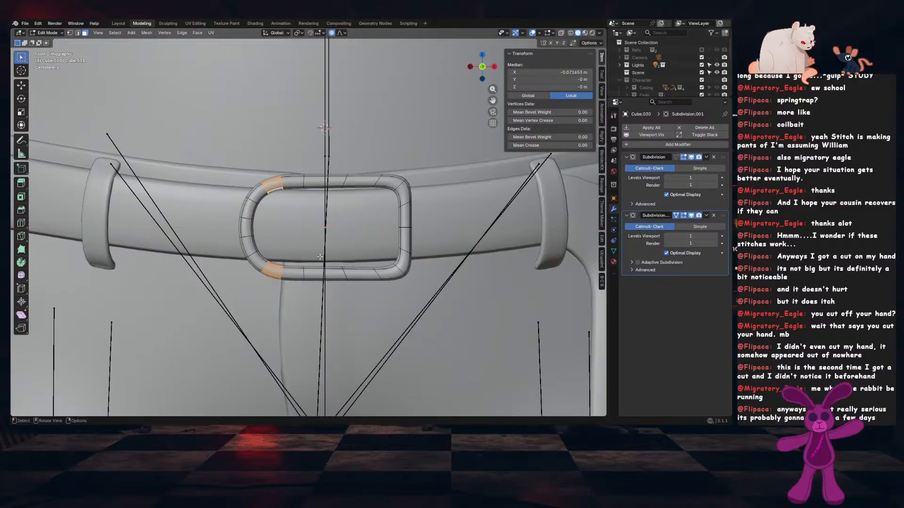
Pull the buckle's -X end outward about 0.012 m along X with proportional editing
left_click(247, 220, "alt")
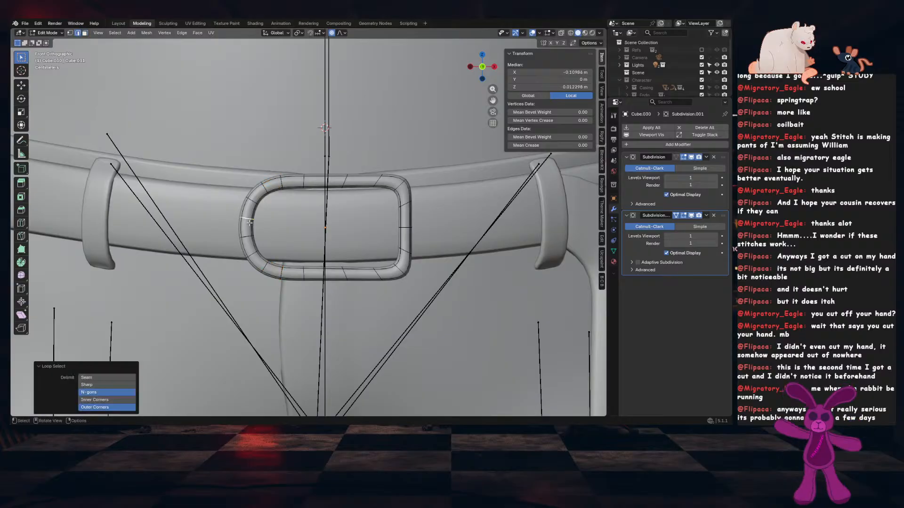
key("3")
left_click(247, 227, "alt")
key("g")
key("x")
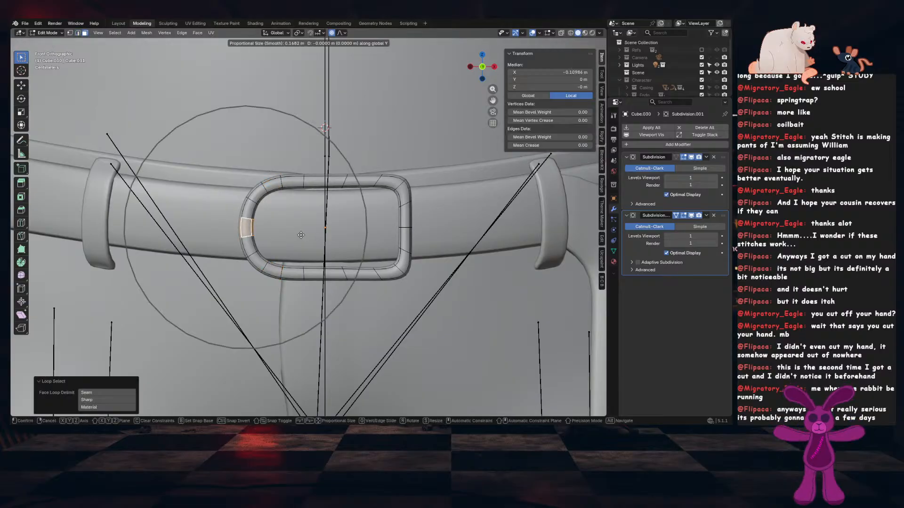
scroll(298, 235, "up", 9)
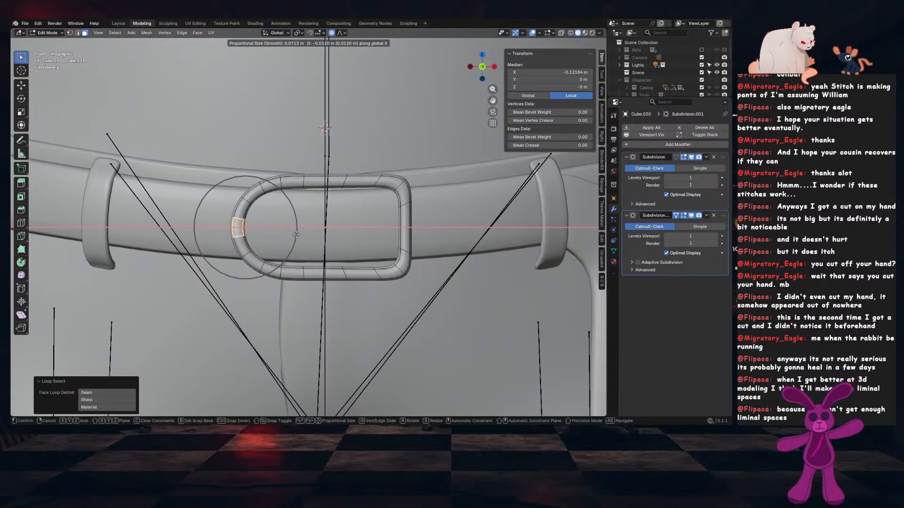
left_click(296, 234)
Leave the buckle's mesh editing, apply the object's scale and save the file
key("Tab")
key("ctrl+a")
left_click(385, 228)
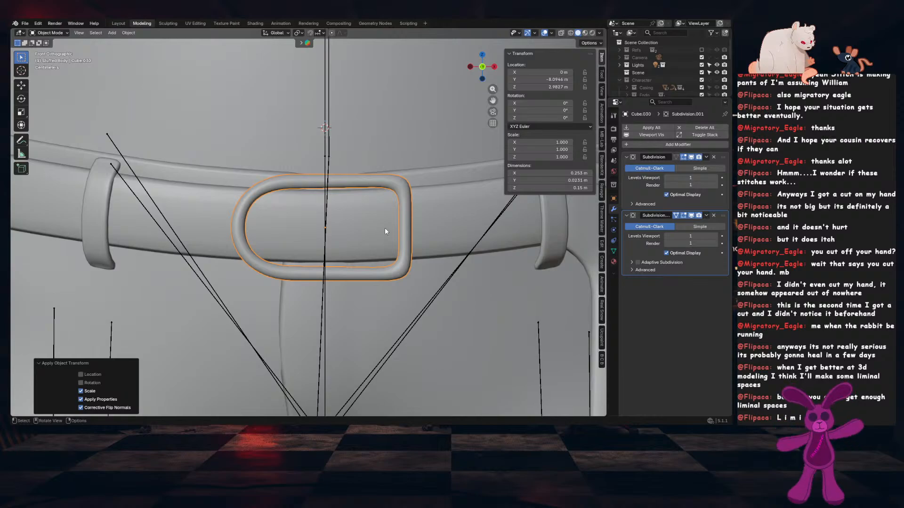
key("ctrl+s")
key("ctrl+a")
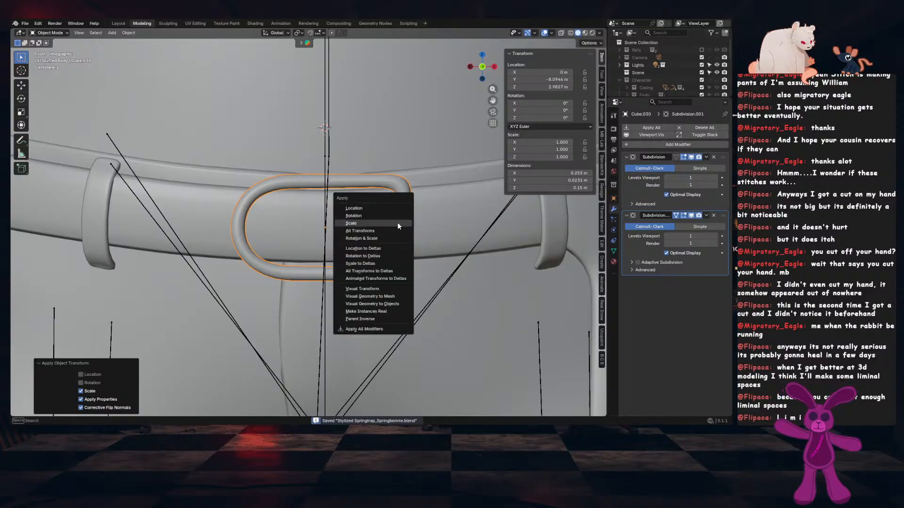
left_click(397, 223)
Turn off proportional editing and fatten the two edge loops on the buckle's rounded -X end by about 0.001 m
key("Tab")
scroll(325, 270, "up", 2)
middle_click_drag(272, 244, 302, 281, "shift")
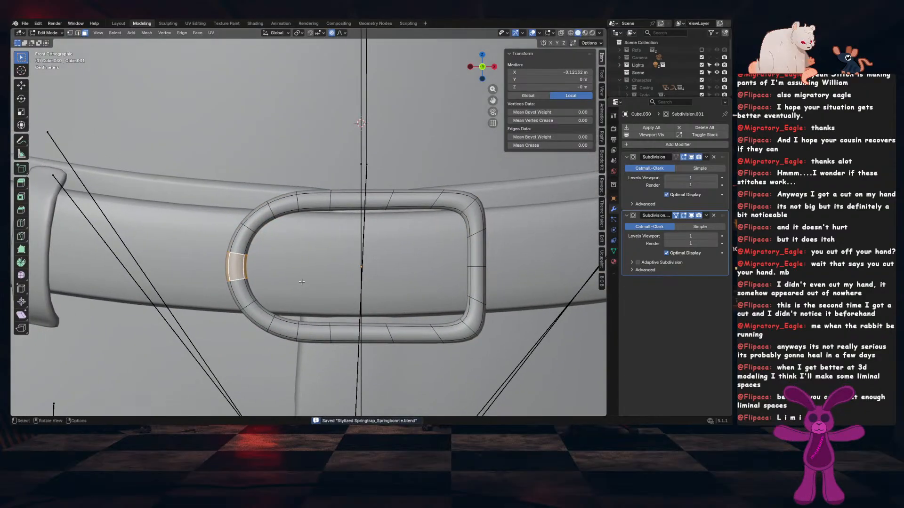
key("2")
left_click(249, 229, "alt")
left_click(248, 307, "alt+shift")
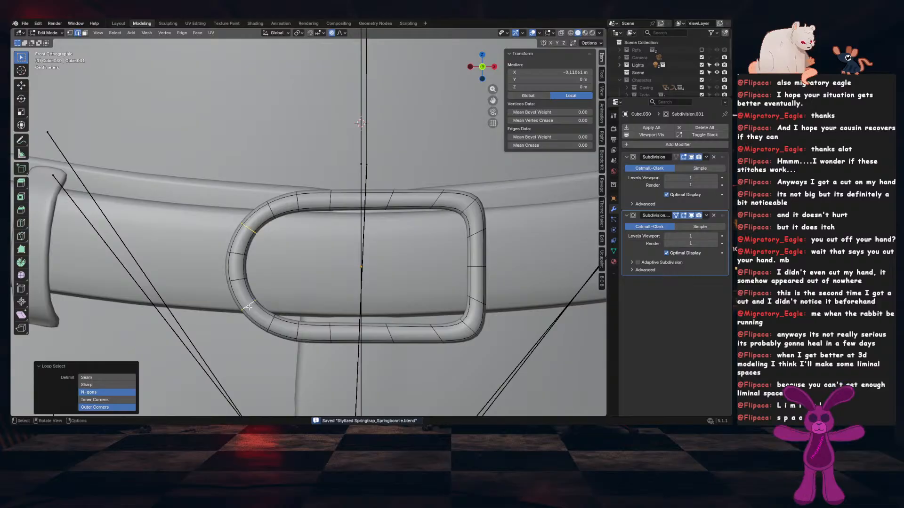
key("o")
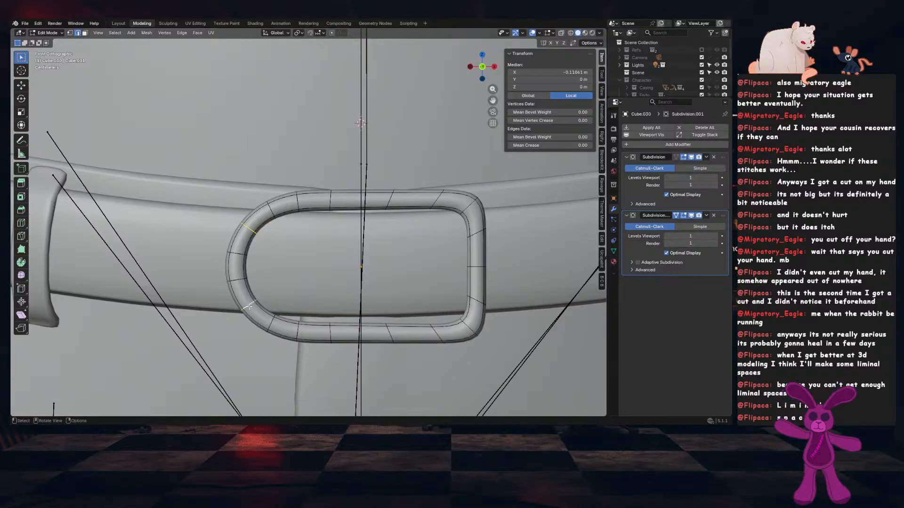
key("alt+s")
left_click(339, 278)
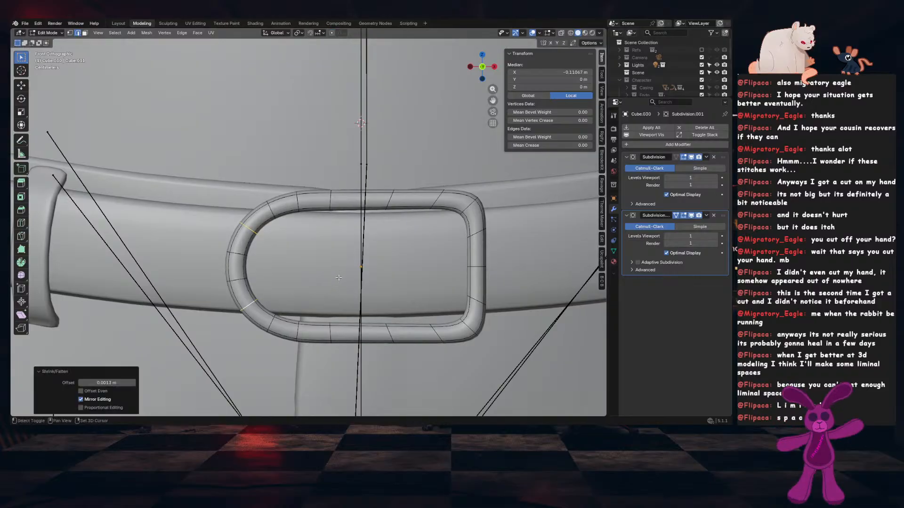
left_click(273, 324, "alt")
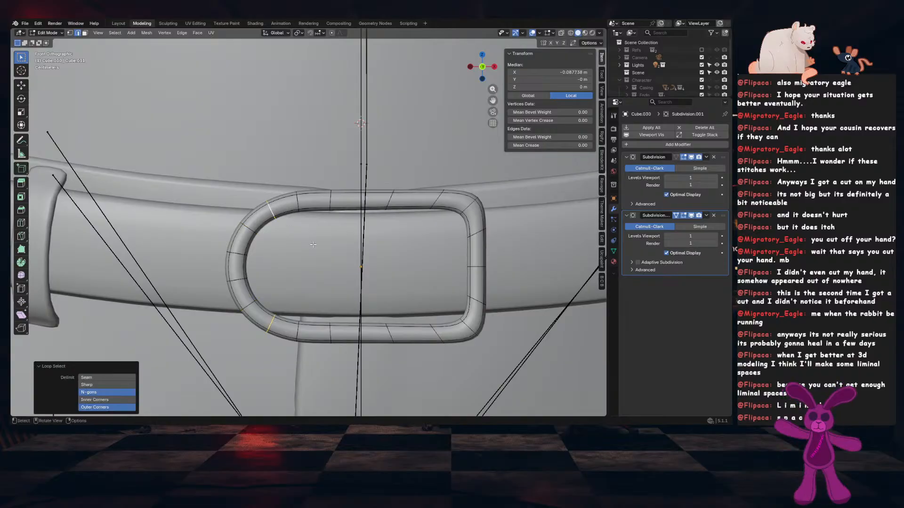
Return to object editing, save the file and reapply the buckle's scale
key("Tab")
scroll(312, 244, "down", 3)
key("ctrl+s")
key("ctrl+a")
left_click(360, 243)
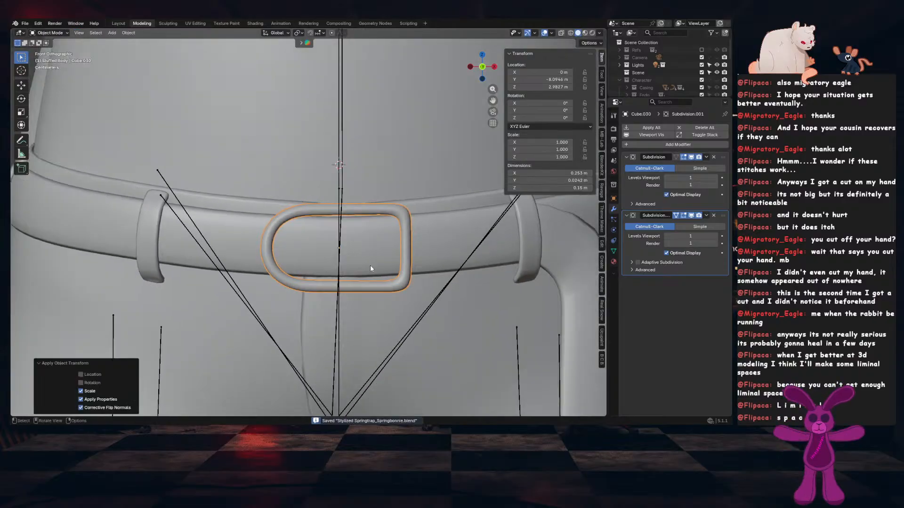
Scale the buckle to about 0.951 along X and apply the new scale
scroll(366, 278, "up", 4)
key("s")
key("x")
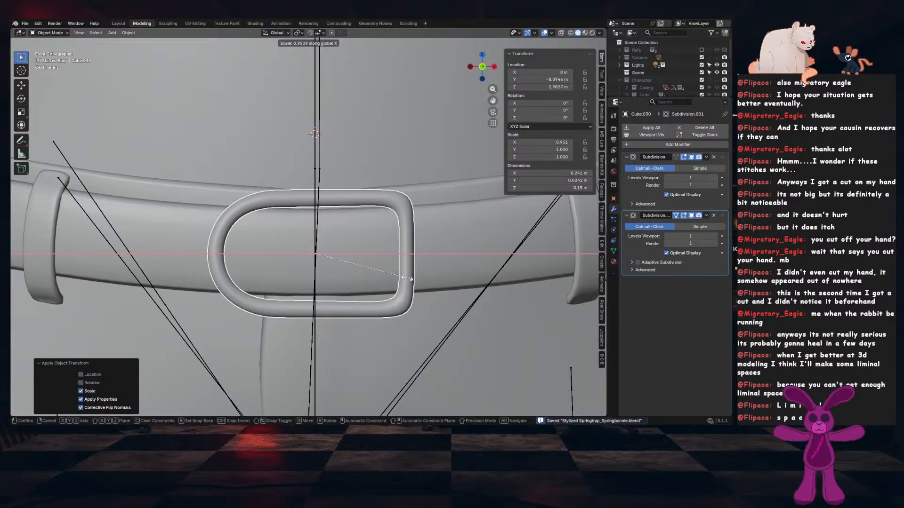
left_click(412, 253)
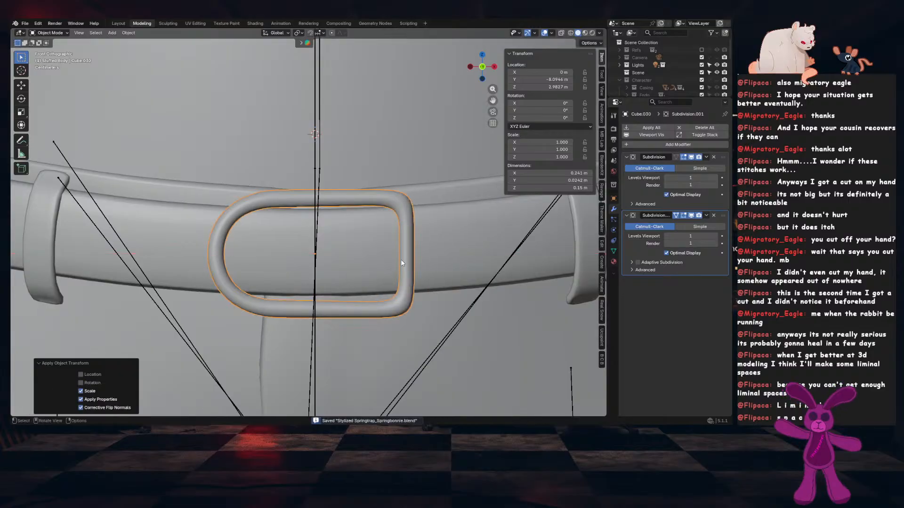
right_click(400, 268)
mouse_move(408, 297)
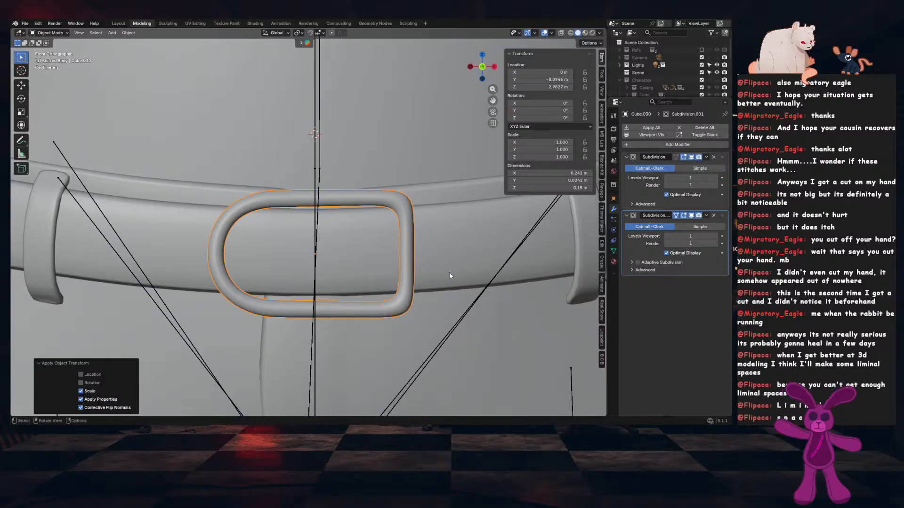
Move the buckle about 1.7511 m along Y to just in front of the belt
scroll(447, 278, "down", 5)
middle_click_drag(443, 285, 238, 324)
key("g")
key("y")
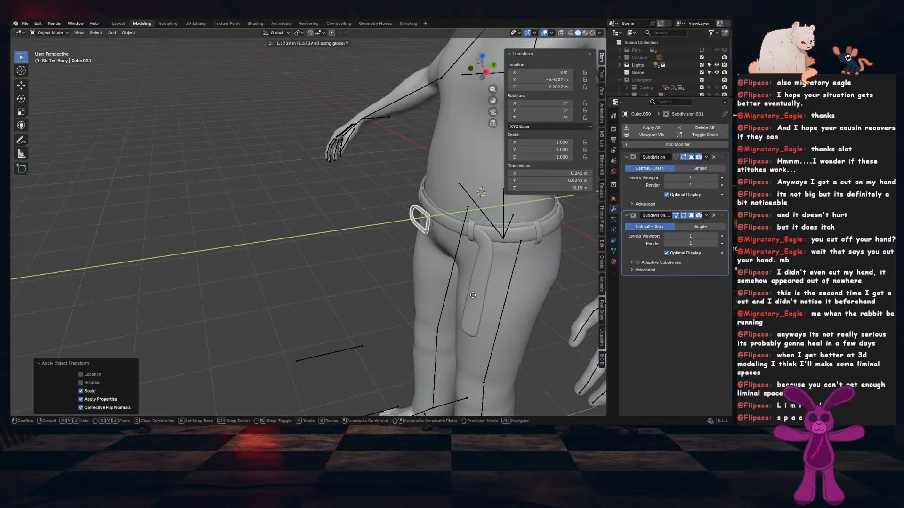
left_click(481, 293)
scroll(481, 289, "up", 8)
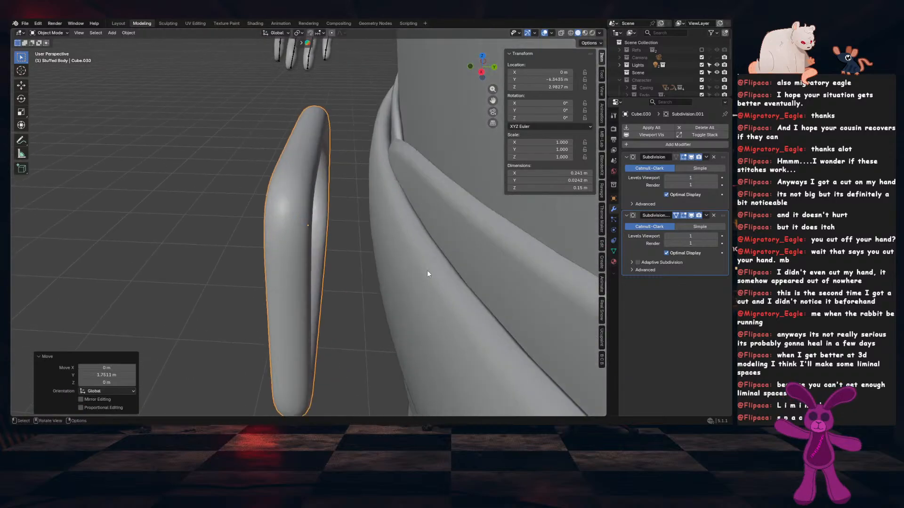
Apply the belt's Mirror modifier and start editing the belt's mesh
left_click(420, 273)
key("ctrl+a")
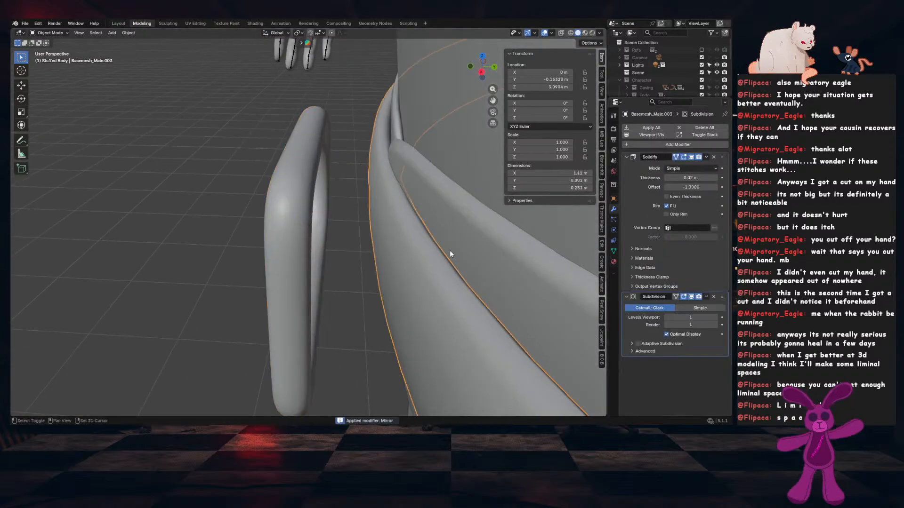
middle_click_drag(450, 250, 384, 229)
key("Tab")
scroll(384, 230, "down", 4)
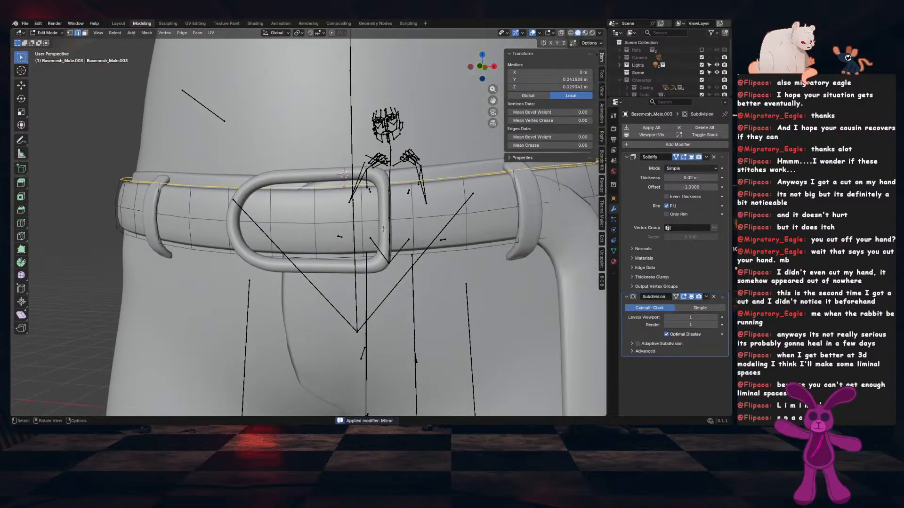
Bevel the belt's front centre edge loop with one segment and delete the resulting faces to open the belt behind the buckle
key("KP_1")
scroll(310, 198, "up", 2)
left_click(312, 204, "alt")
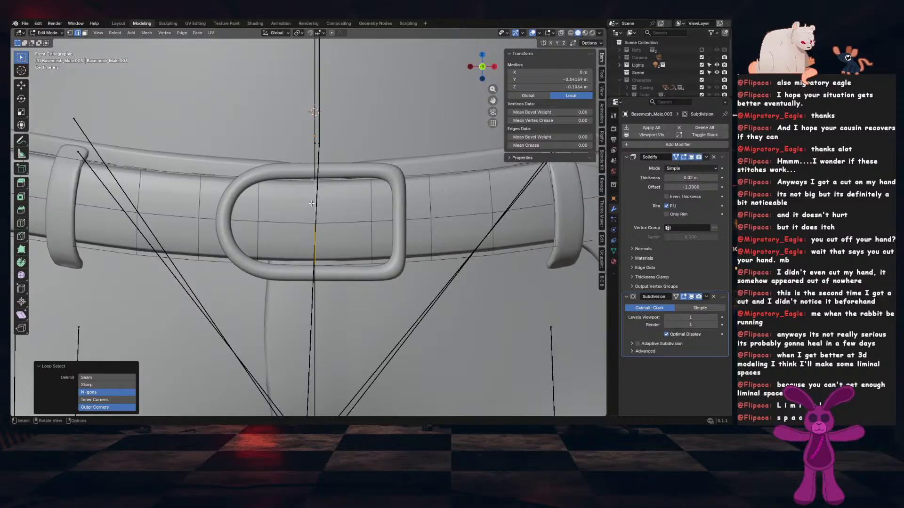
middle_click_drag(312, 203, 330, 259)
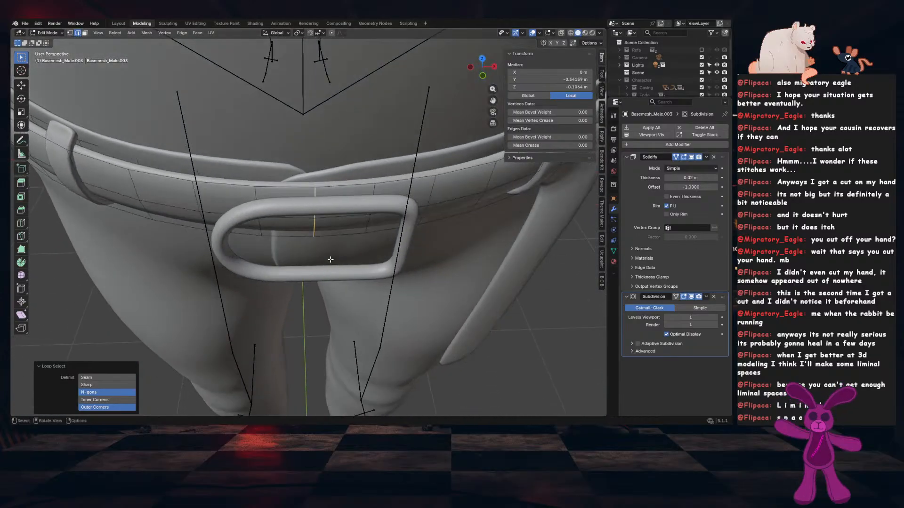
scroll(380, 247, "down", 3)
scroll(378, 248, "up", 3)
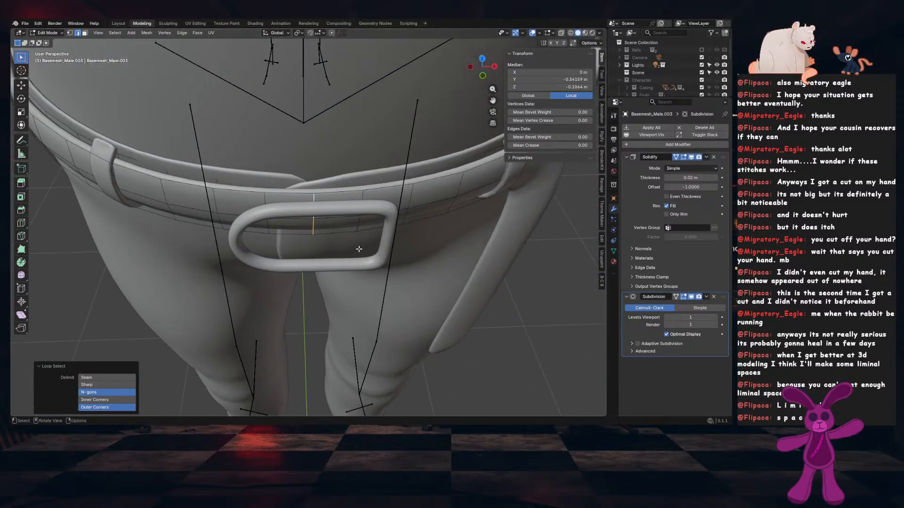
key("ctrl+b")
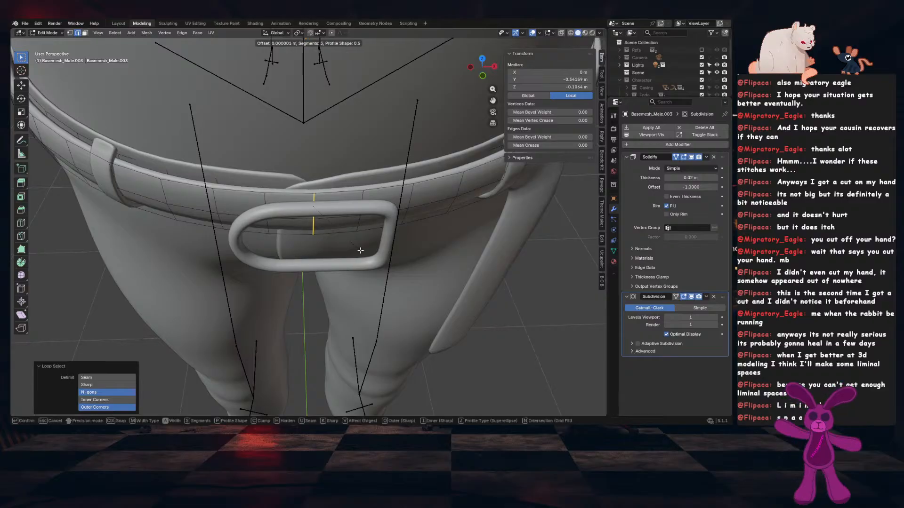
scroll(438, 245, "down", 2)
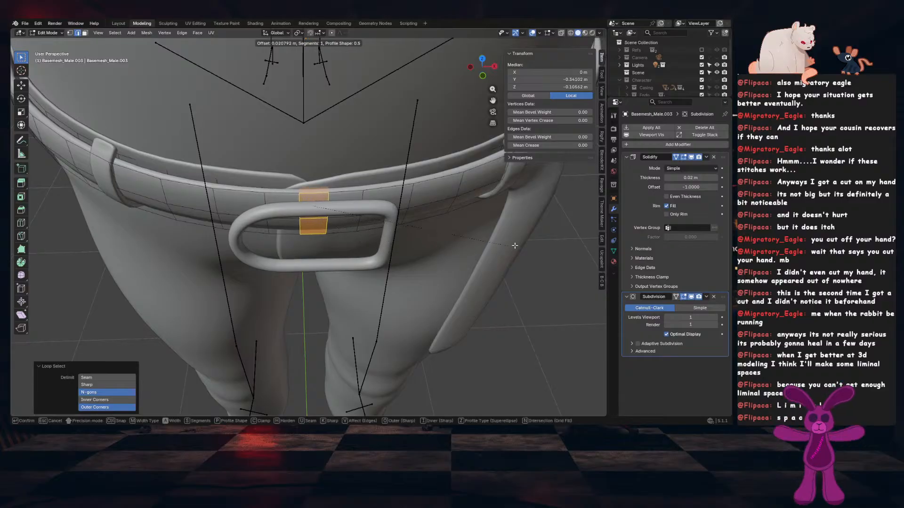
left_click(429, 243)
key("x")
left_click(430, 242)
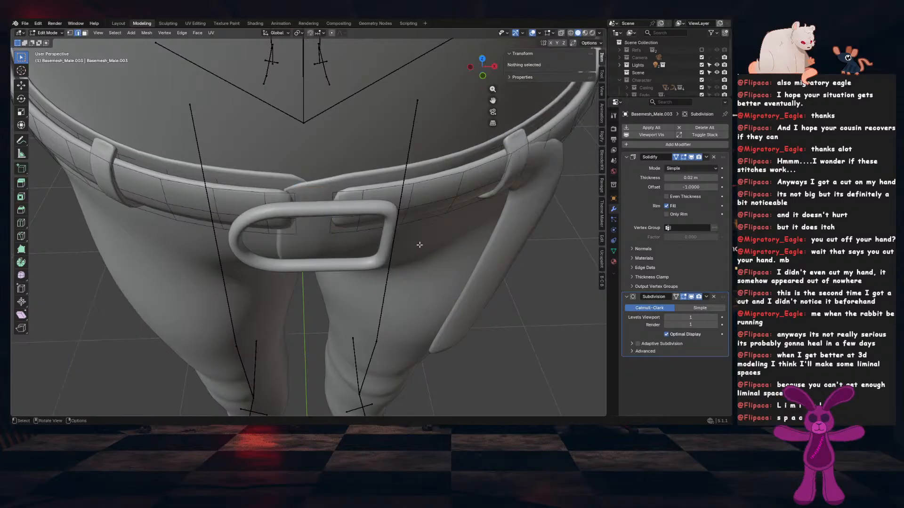
Move the buckle against the belt along Y to about -6.2964 m and rotate it about 5.71° around X
key("Tab")
middle_click_drag(420, 245, 419, 294)
left_click(361, 262)
key("g")
key("y")
left_click(360, 253)
key("KP_1")
key("r")
key("x")
left_click(438, 238)
Rotate the buckle about 2.83° around its local Z and shift it about -0.0016 m along Y
key("r")
key("z")
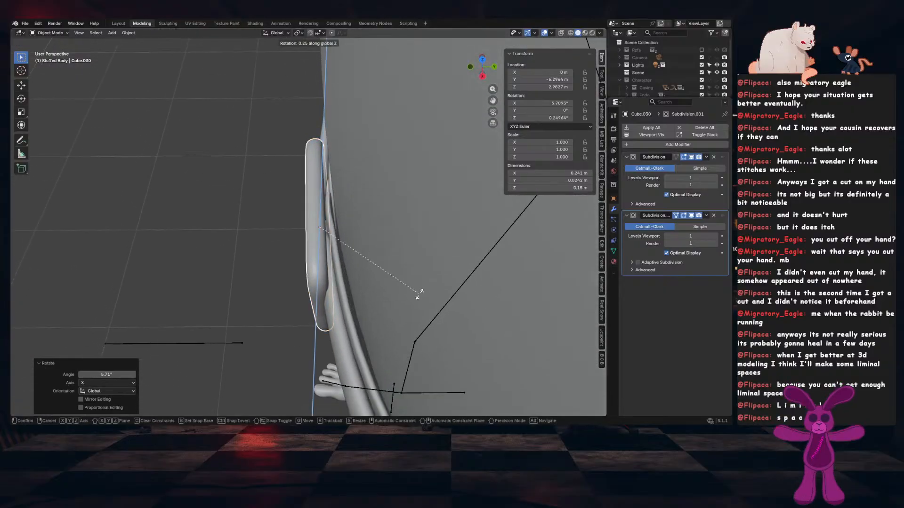
key("z")
left_click(420, 295)
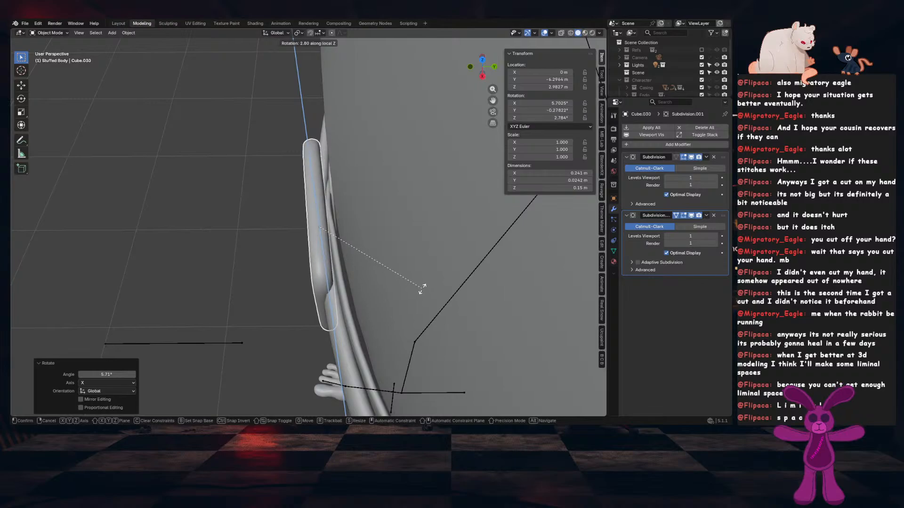
middle_click_drag(422, 292, 442, 289)
key("g")
key("y")
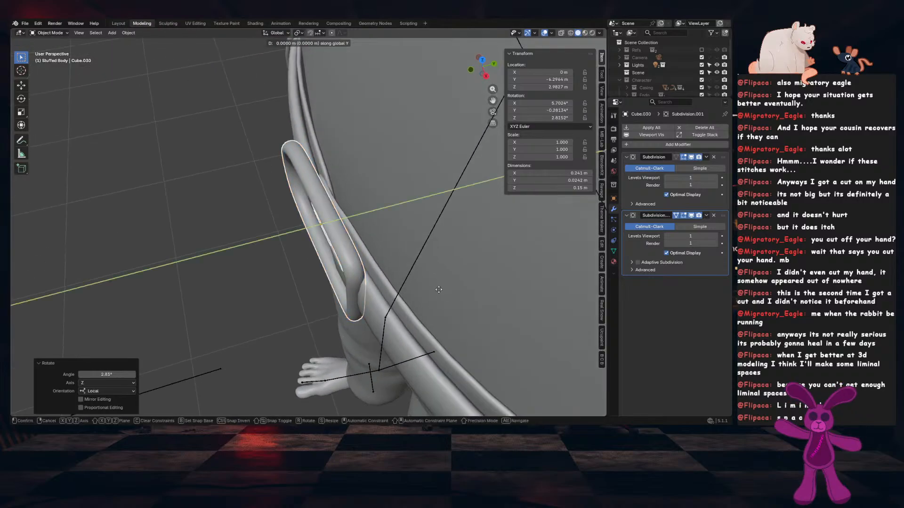
left_click(442, 289)
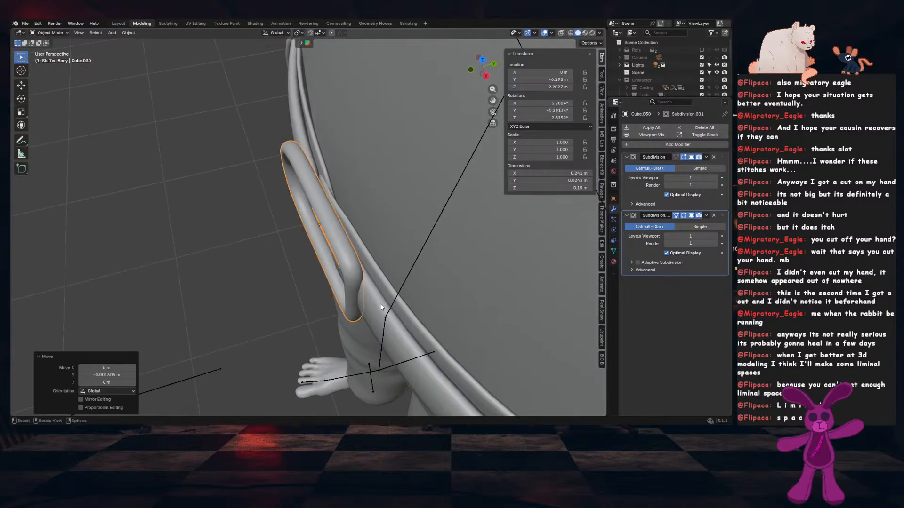
Move the two end faces on the +X side of the belt's opening about 0.02 m forward along Y
left_click(380, 303)
key("Tab")
scroll(346, 319, "up", 1)
middle_click_drag(344, 319, 381, 305)
key("3")
left_click(368, 221)
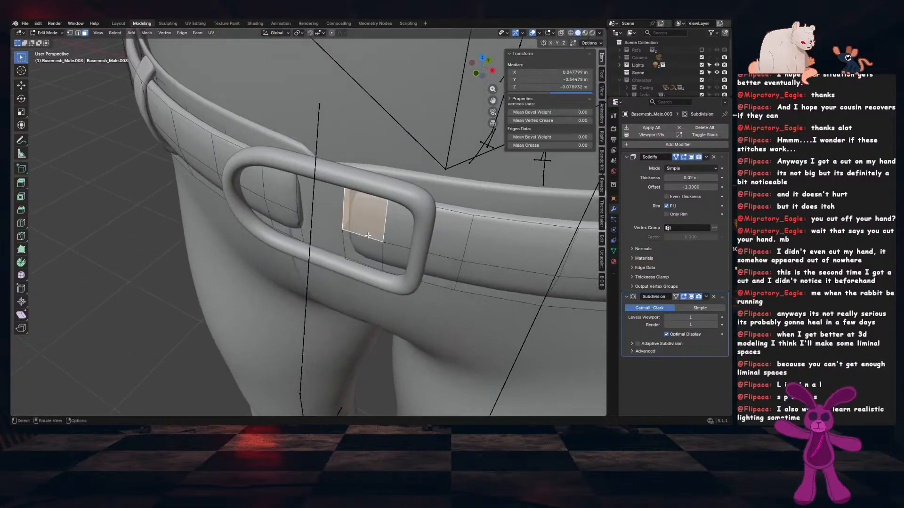
left_click(367, 251, "shift")
middle_click_drag(367, 251, 357, 277)
key("g")
key("y")
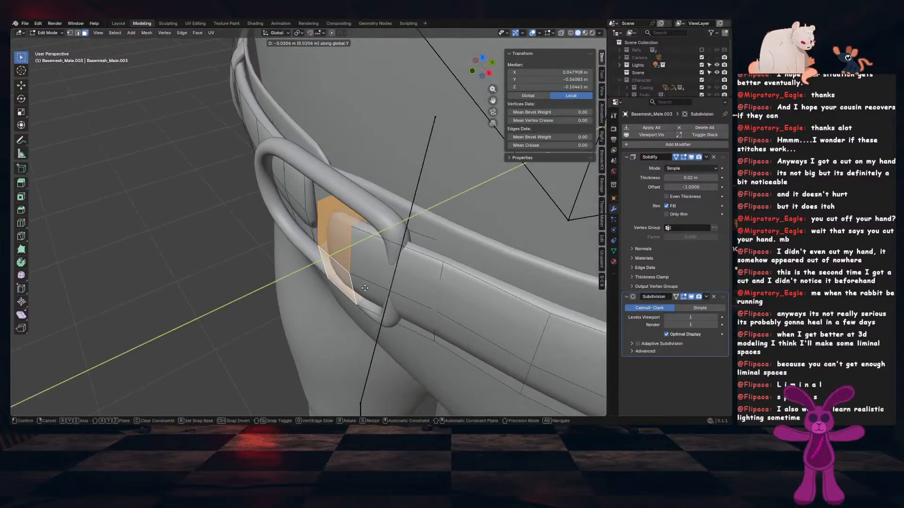
Shift the belt's +X end faces along X and further along Y to fit around the buckle's +X bar
key("g")
key("x")
middle_click_drag(359, 297, 404, 297)
left_click(410, 277)
key("g")
key("y")
left_click(384, 304)
Slide an edge loop near the belt's +X end along the belt and adjust its depth along Y
key("2")
left_click(348, 258, "alt")
middle_click_drag(348, 258, 372, 297)
left_click(377, 249, "alt")
key("g")
key("g")
left_click(384, 293)
key("g")
key("y")
left_click(404, 279)
Extrude the belt's +X end along X around the buckle's bar and slide the neighbouring edge loop by a factor of -0.554
key("e")
key("x")
left_click(372, 339)
middle_click_drag(372, 339, 407, 327)
key("g")
key("g")
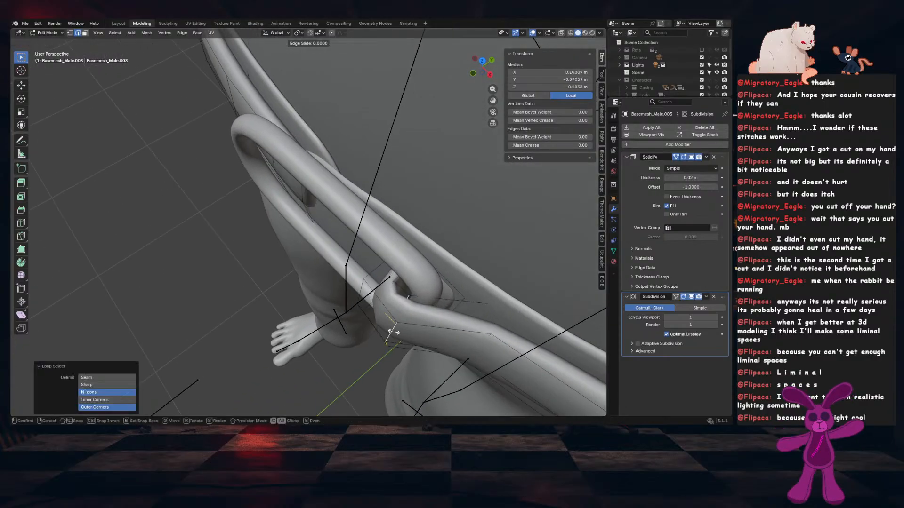
left_click(379, 329)
Slide the edge loop at the front of the belt's fold around the buckle bar and apply the belt's scale
middle_click_drag(380, 329, 428, 300)
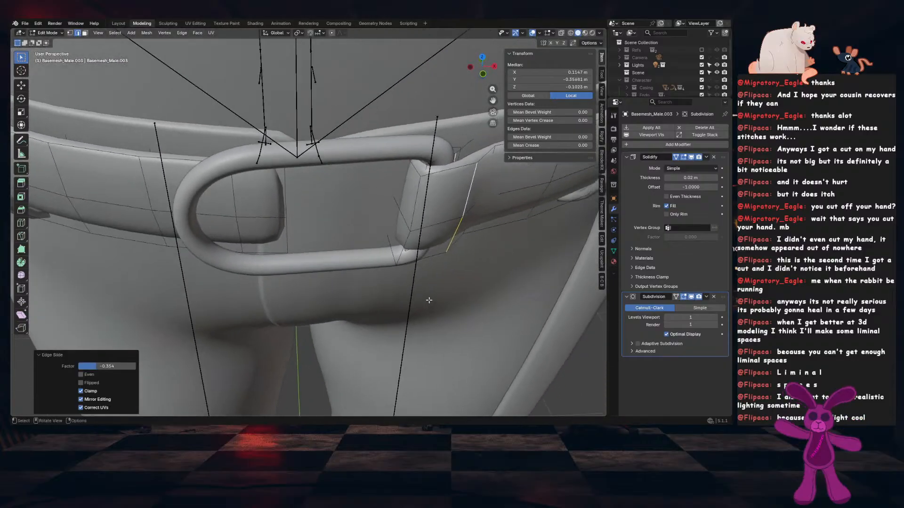
key("3")
key("2")
left_click(412, 202, "alt")
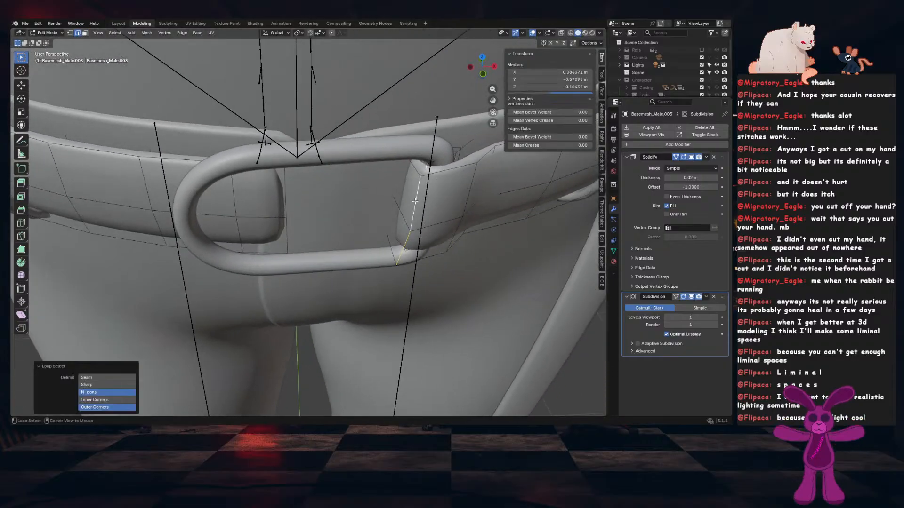
middle_click_drag(411, 202, 434, 216)
key("g")
key("g")
left_click(409, 253)
key("Tab")
key("ctrl+a")
left_click(434, 216)
Extrude the end edge of the belt's folded +X end about -0.011 m along Y behind the buckle bar
middle_click_drag(473, 258, 400, 279)
left_click(324, 296)
key("Tab")
left_click(380, 265, "alt")
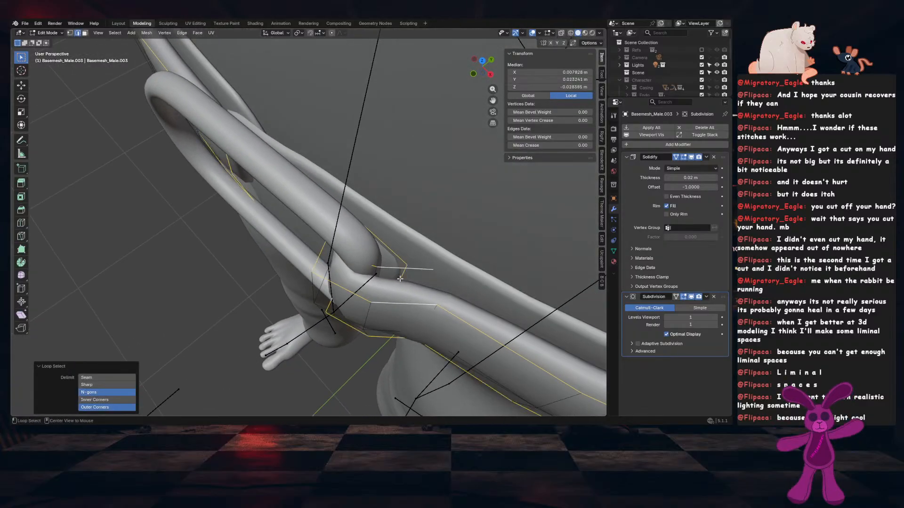
left_click(403, 262)
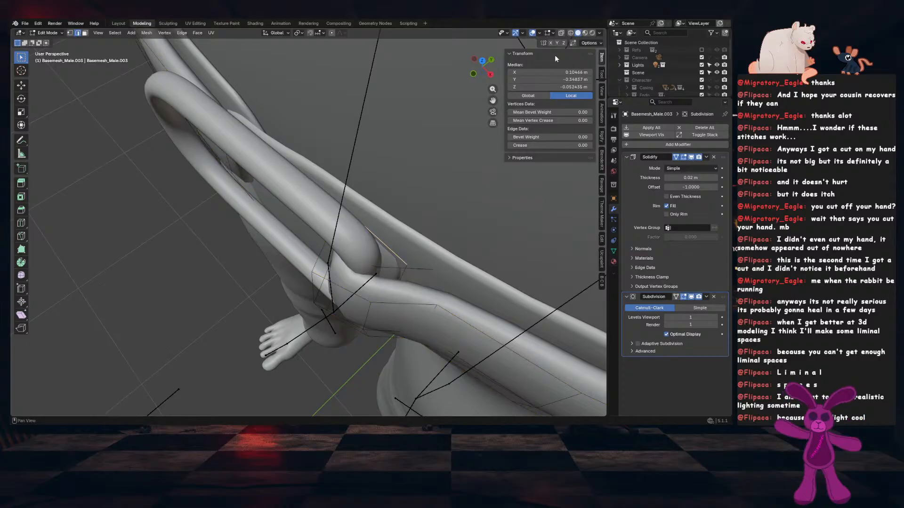
left_click(560, 34)
middle_click_drag(415, 229, 418, 262)
left_click(433, 182, "alt")
left_click(561, 33)
key("g")
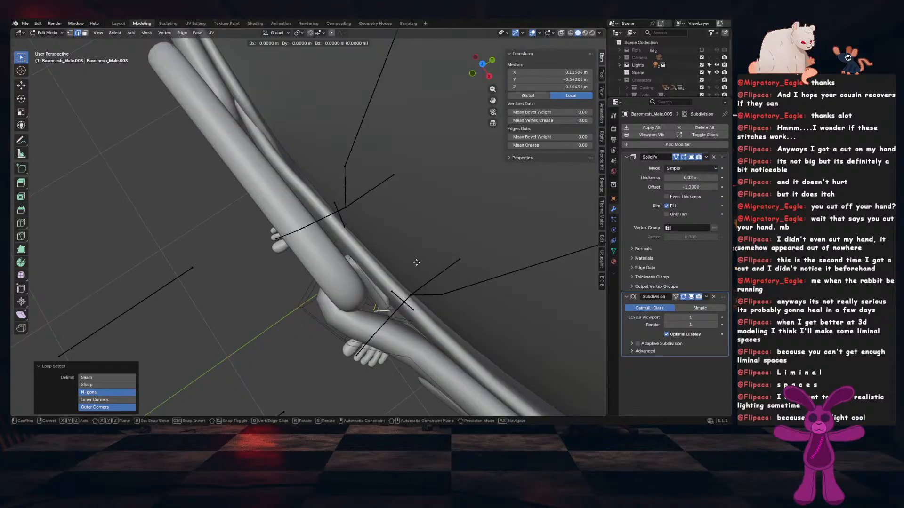
key("y")
left_click(403, 271)
Move the newly extruded end edge about -0.014 m along X around the buckle bar
key("g")
key("x")
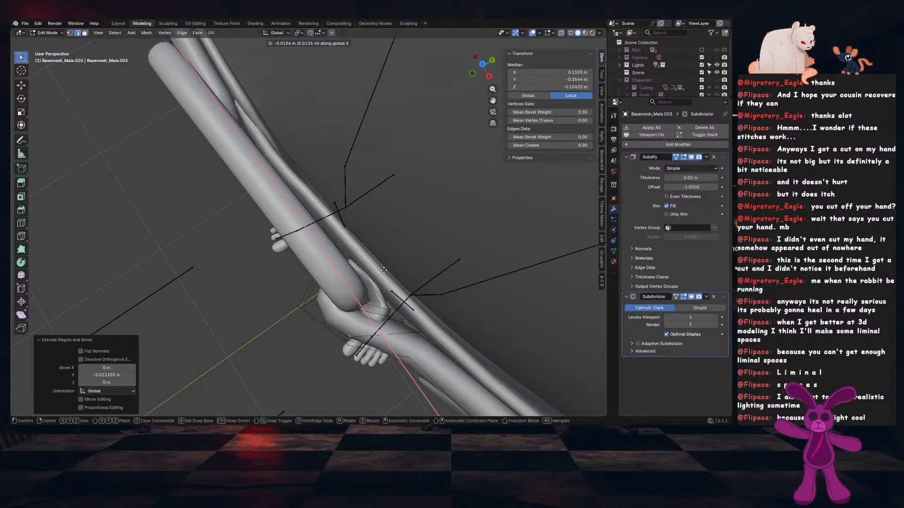
left_click(383, 270)
middle_click_drag(384, 270, 342, 286)
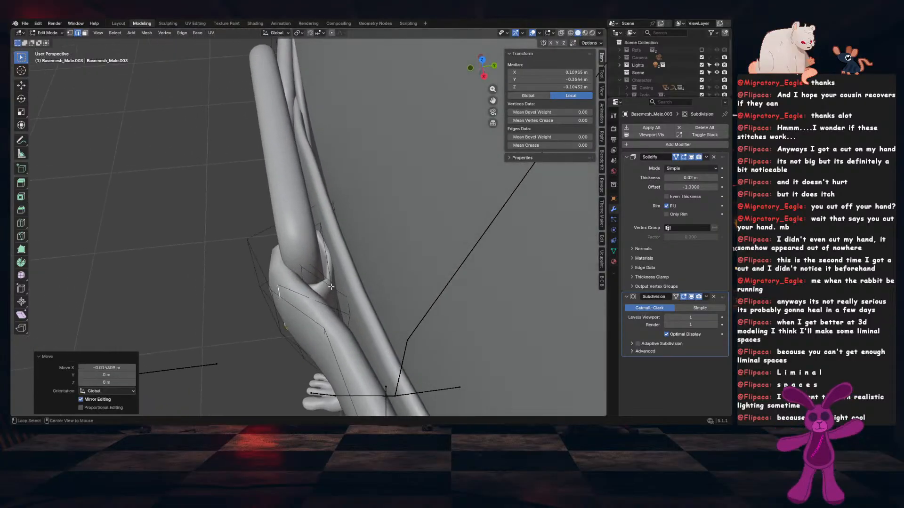
Slide the edge loop just before the newly extruded end along the belt and apply the belt's scale
left_click(331, 285, "alt")
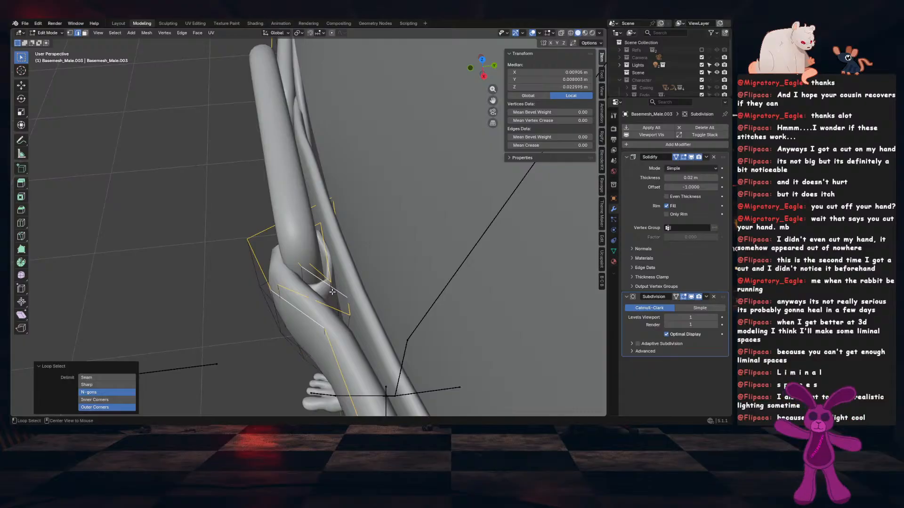
middle_click_drag(332, 296, 309, 288)
left_click(301, 304, "alt+shift")
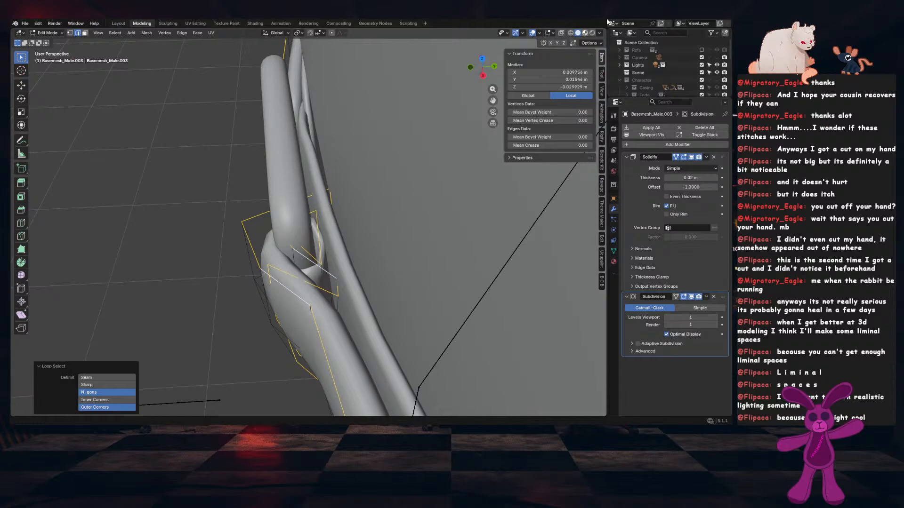
left_click(561, 34)
left_click(318, 279, "alt")
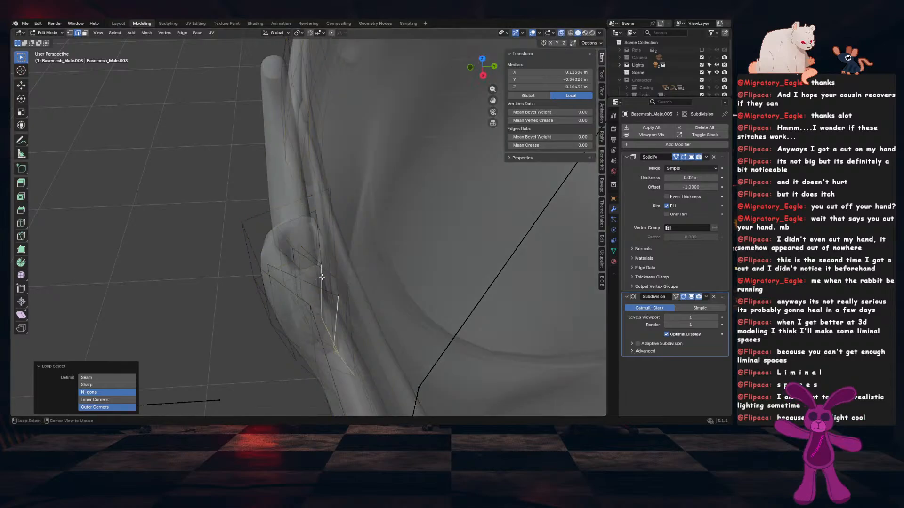
left_click(560, 34)
middle_click_drag(360, 242, 467, 237)
key("g")
key("g")
left_click(378, 264)
key("Tab")
key("ctrl+a")
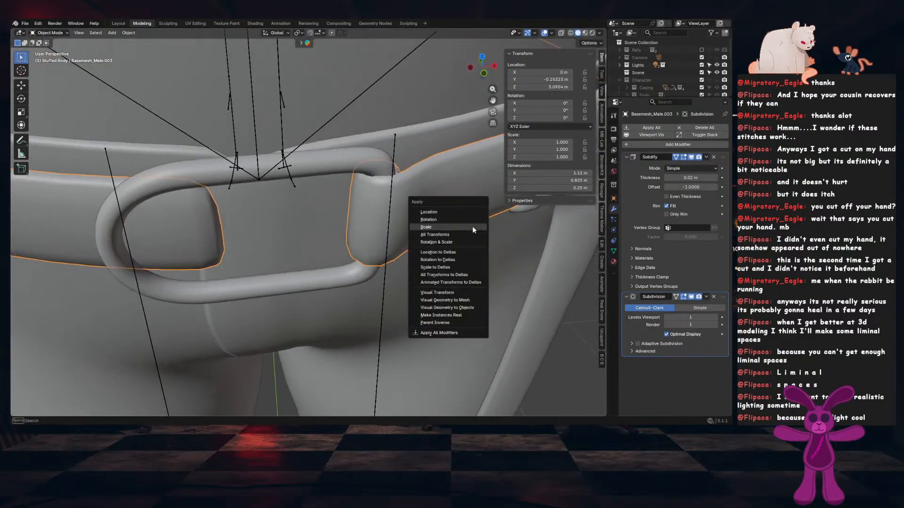
left_click(472, 226)
Try to join the hanging strap into the belt object
scroll(431, 263, "down", 4)
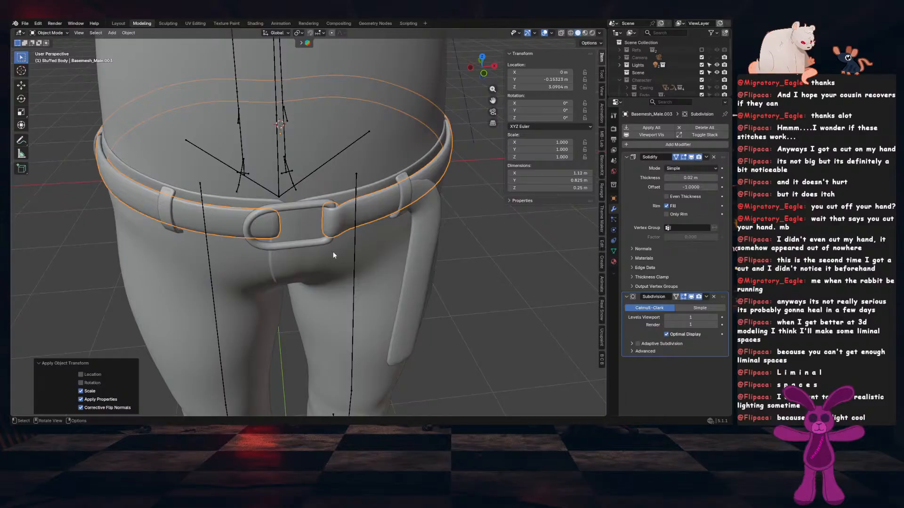
key("KP_1")
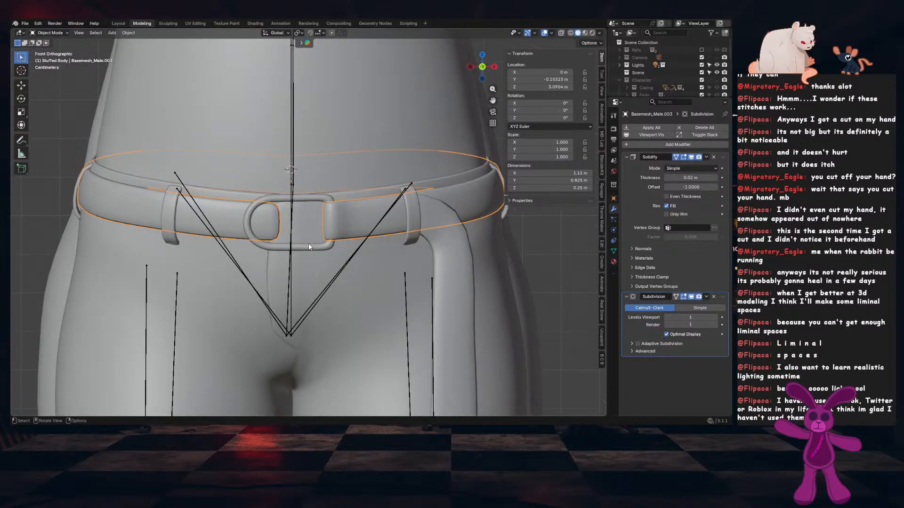
scroll(323, 252, "up", 1)
left_click(462, 205, "shift")
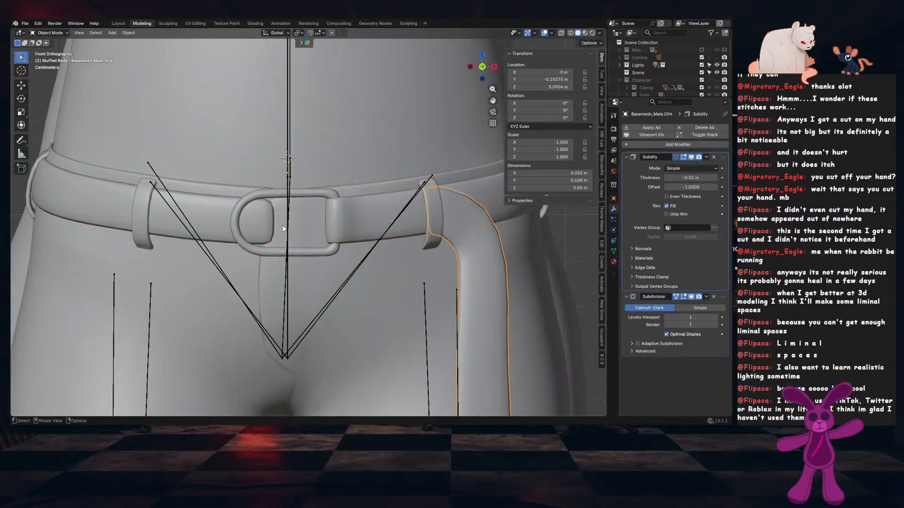
left_click(270, 228, "shift")
key("ctrl+j")
scroll(436, 245, "down", 2)
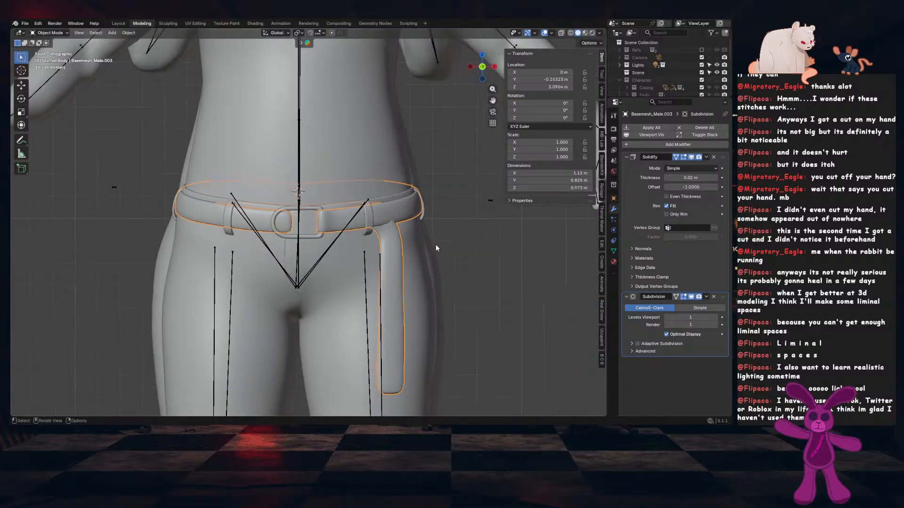
middle_click_drag(436, 245, 367, 277)
scroll(367, 276, "up", 2)
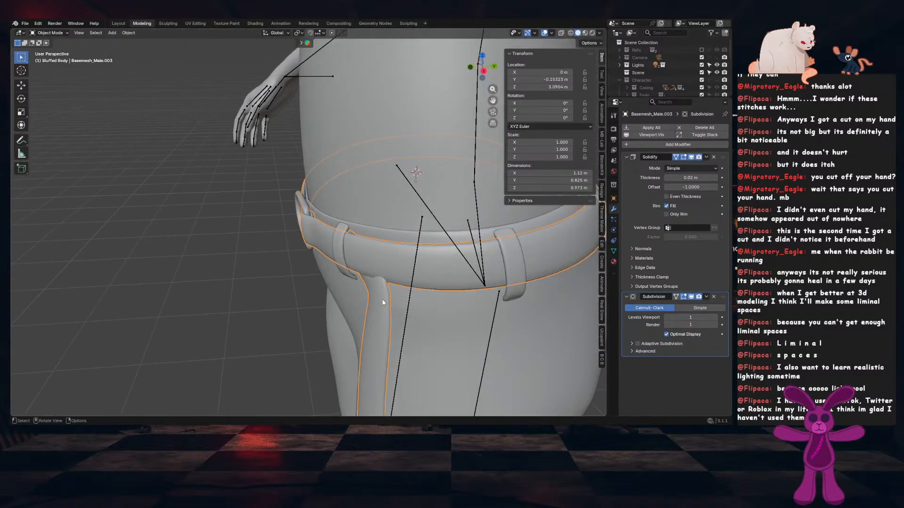
Recalculate the hanging strap's normals outside and flip them
left_click(376, 292)
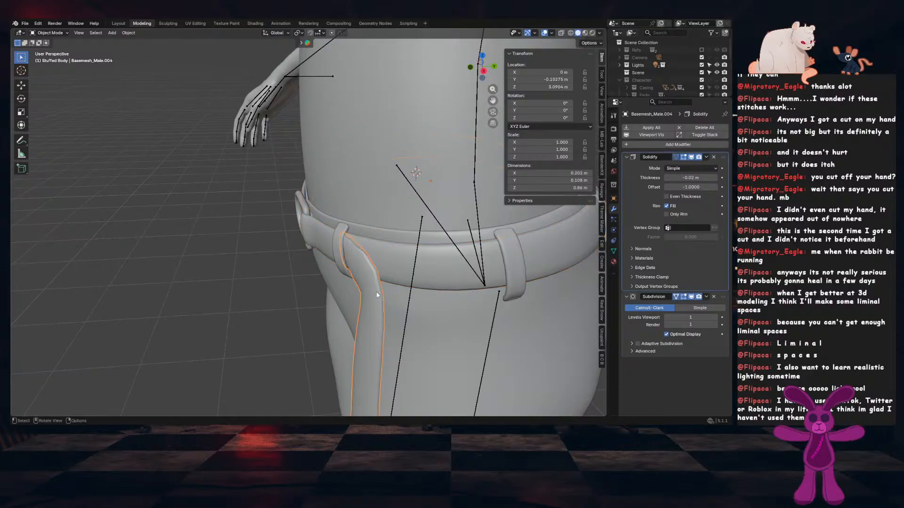
key("Tab")
key("alt+n")
left_click(372, 296)
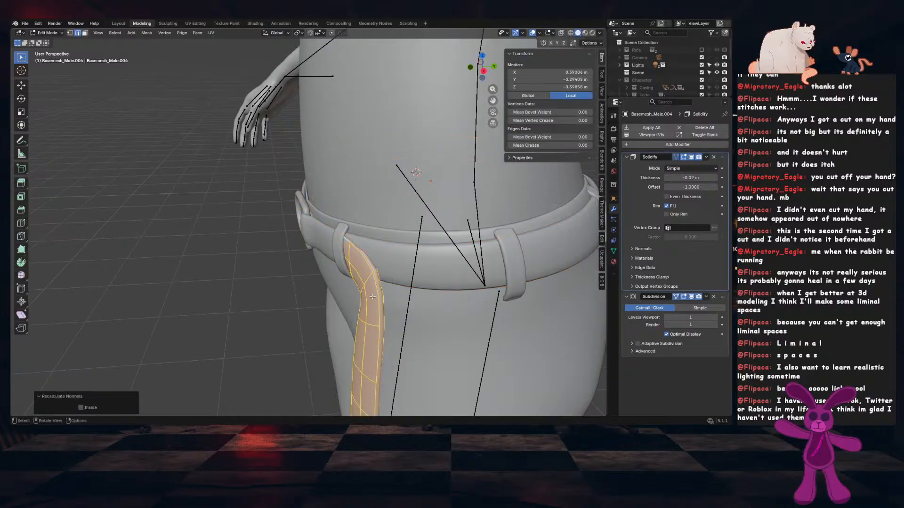
key("alt+n")
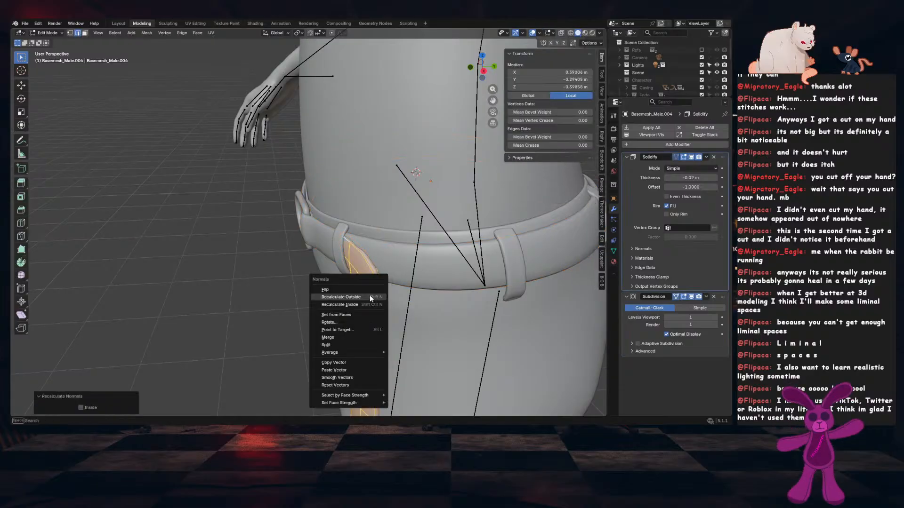
left_click(362, 289)
key("Tab")
Move the hanging strap about -0.024 m along Y, away from the hip
middle_click_drag(372, 282, 423, 265)
key("g")
key("y")
left_click(371, 302)
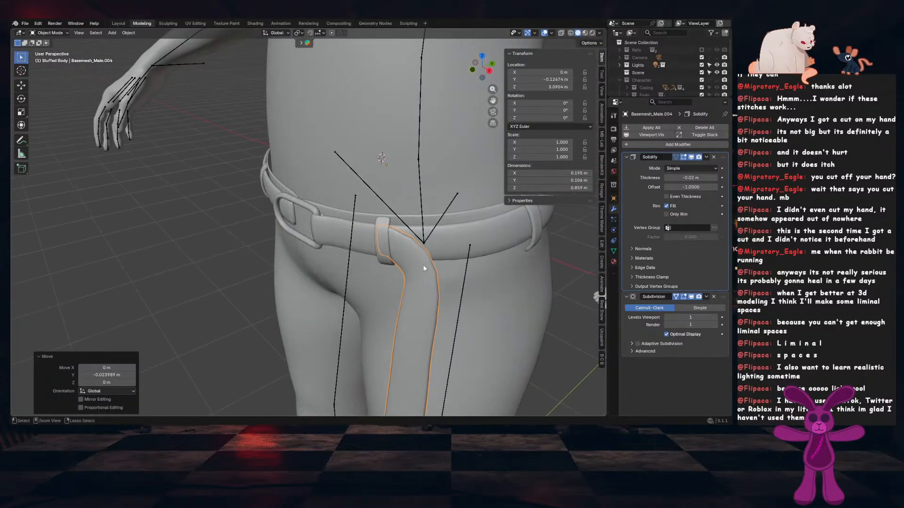
Apply the hanging strap's scale and join the strap into the belt object
key("ctrl+a")
left_click(457, 254)
left_click(293, 218, "shift")
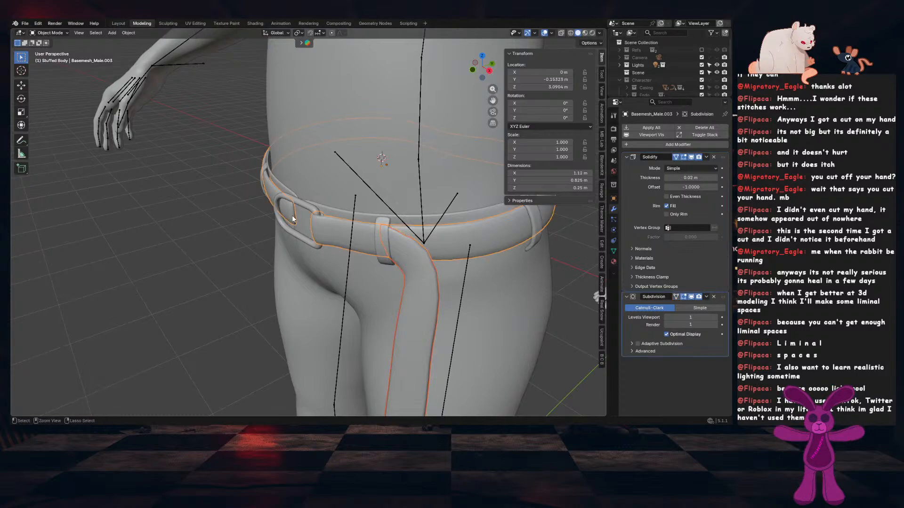
key("ctrl+j")
Select the strap's linked geometry within the joined belt mesh and move it about 0.0195 m along Y toward the belt
middle_click_drag(396, 255, 383, 305)
scroll(365, 272, "up", 2)
key("Tab")
left_click(382, 306)
key("ctrl+l")
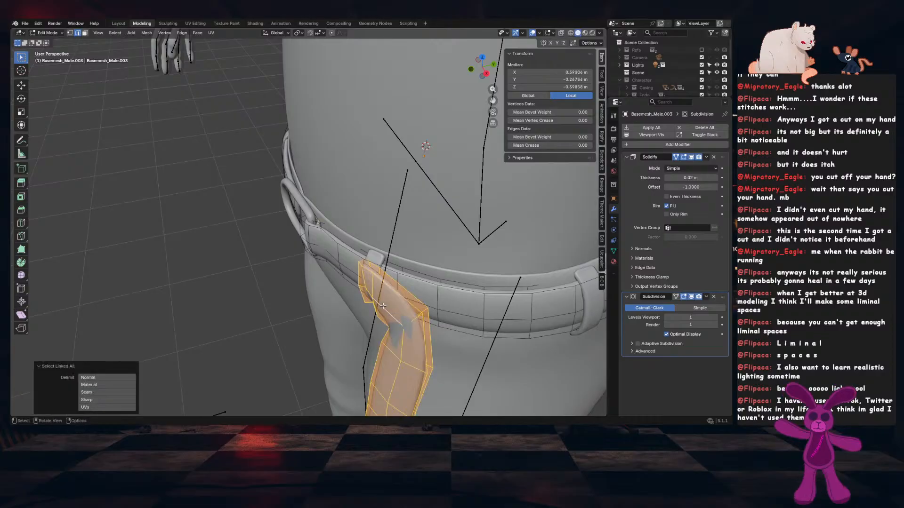
middle_click_drag(381, 306, 366, 308)
key("g")
key("y")
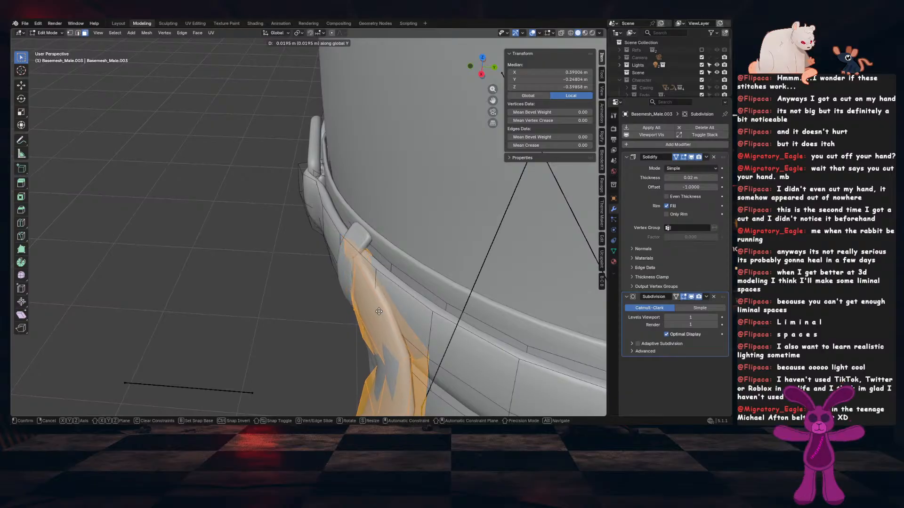
Move the hanging belt strap about 0.02 m along the global Y axis and compare it with the Solidify cage display toggled
left_click(378, 311)
middle_click_drag(379, 311, 652, 319)
key("2")
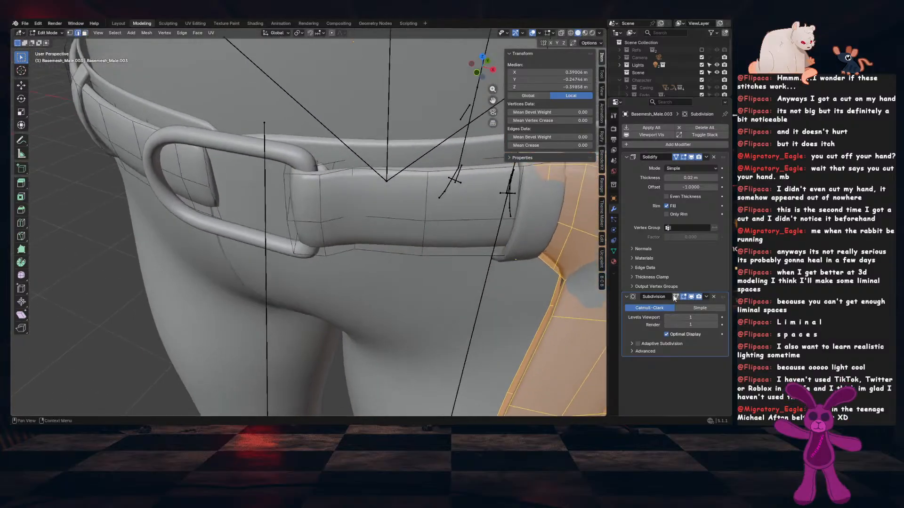
left_click(676, 157)
middle_click_drag(488, 317, 658, 238)
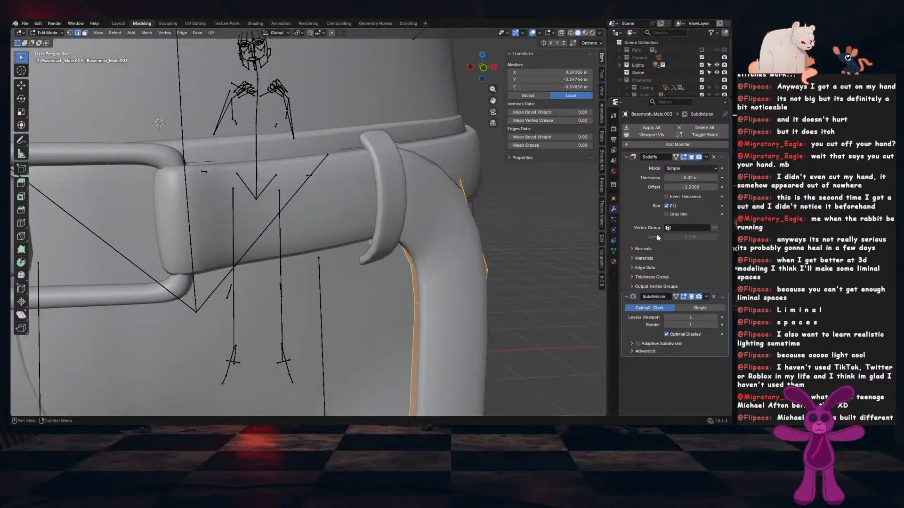
left_click(676, 157)
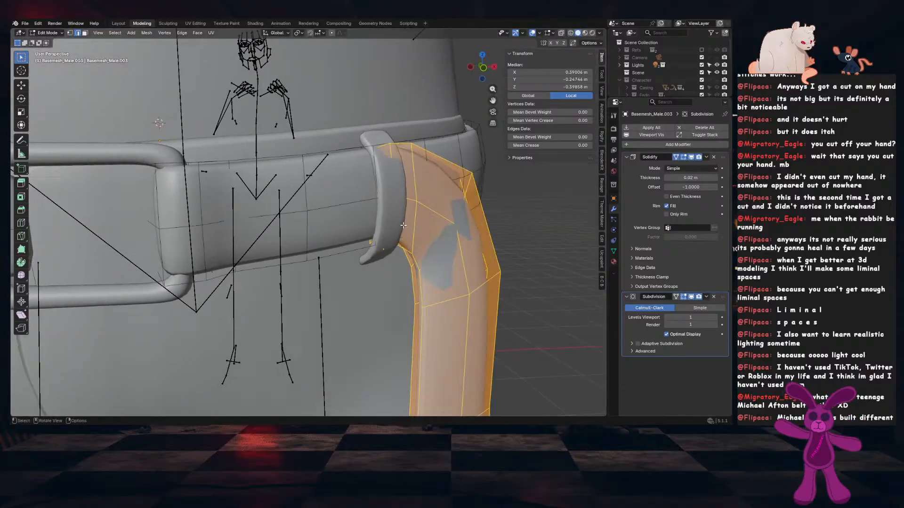
Select the belt's vertical edge loop beside the belt loop and move it about 0.024 m towards the buckle in front view
middle_click_drag(403, 225, 368, 216)
left_click(399, 182, "alt")
left_click(561, 34)
left_click(379, 217, "alt")
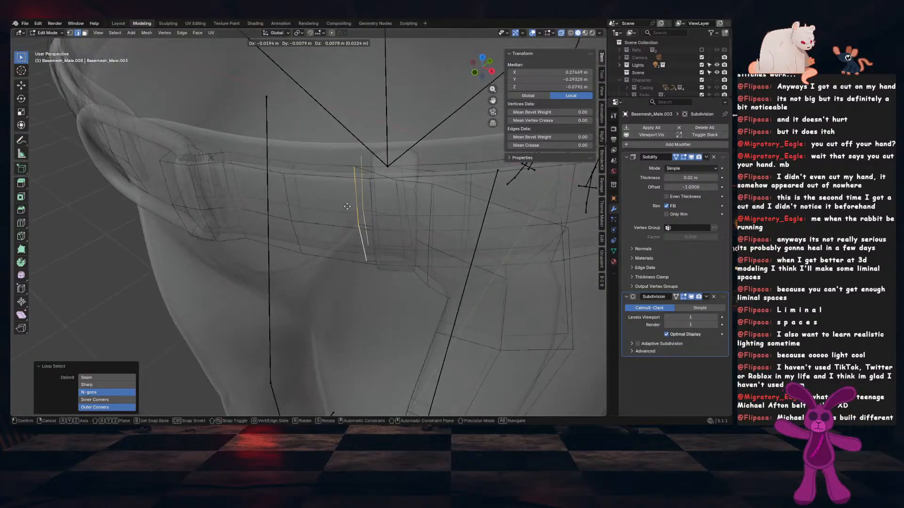
left_click(560, 33)
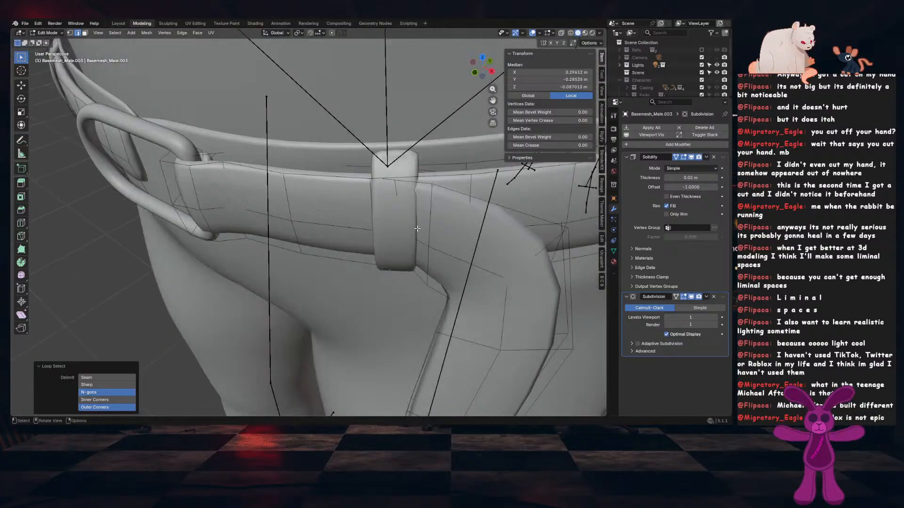
key("KP_1")
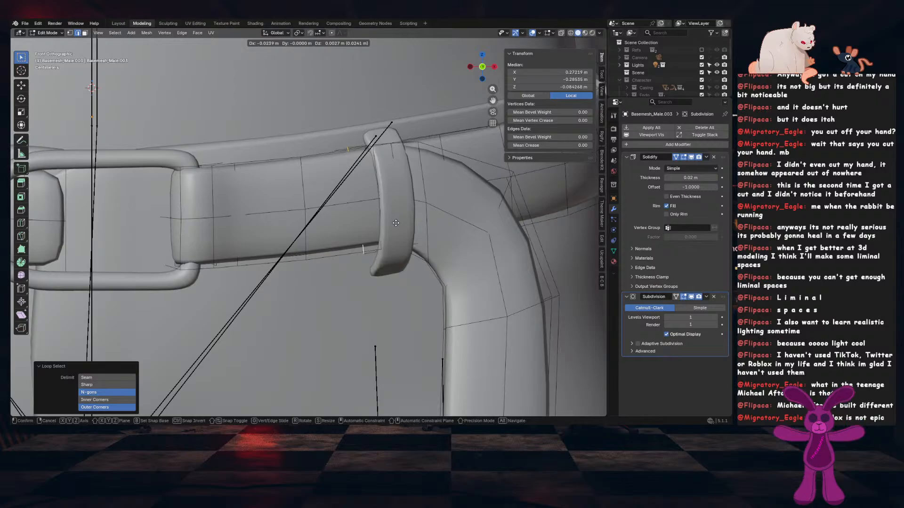
left_click(394, 221)
Shift the selected edge loop beside the belt loop along the Y axis
middle_click_drag(394, 220, 377, 263)
key("g")
key("y")
left_click(430, 275)
Fill the gap between the belt end inside the buckle and the edges at the belt loop, and add one centred loop cut
middle_click_drag(189, 235, 459, 158, "shift")
left_click(464, 157)
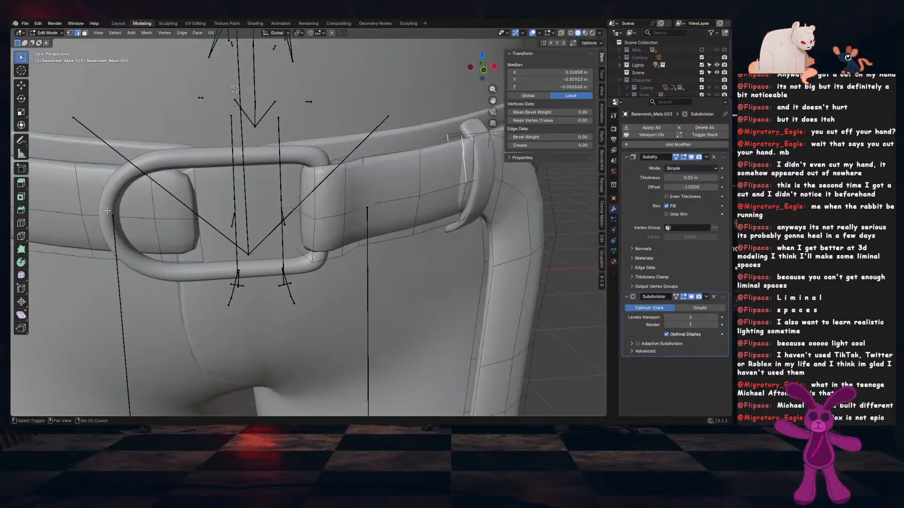
left_click(196, 197, "ctrl+shift")
left_click(230, 213)
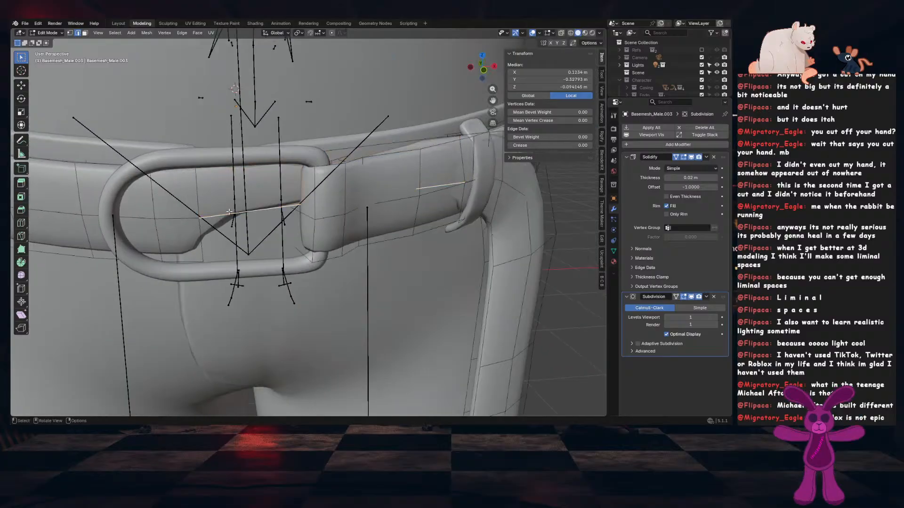
key("f")
left_click(262, 171)
right_click(262, 171)
middle_click_drag(262, 171, 278, 247)
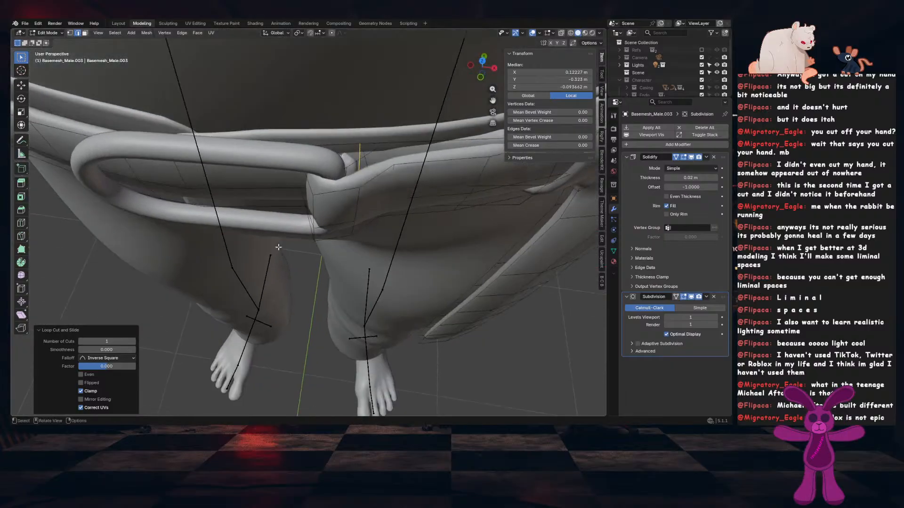
key("g")
key("y")
right_click(266, 308)
Move the belt's edge loop inside the buckle about 0.016 m forward along Y, and shift it along X
middle_click_drag(266, 308, 251, 178)
key("g")
key("y")
left_click(249, 215)
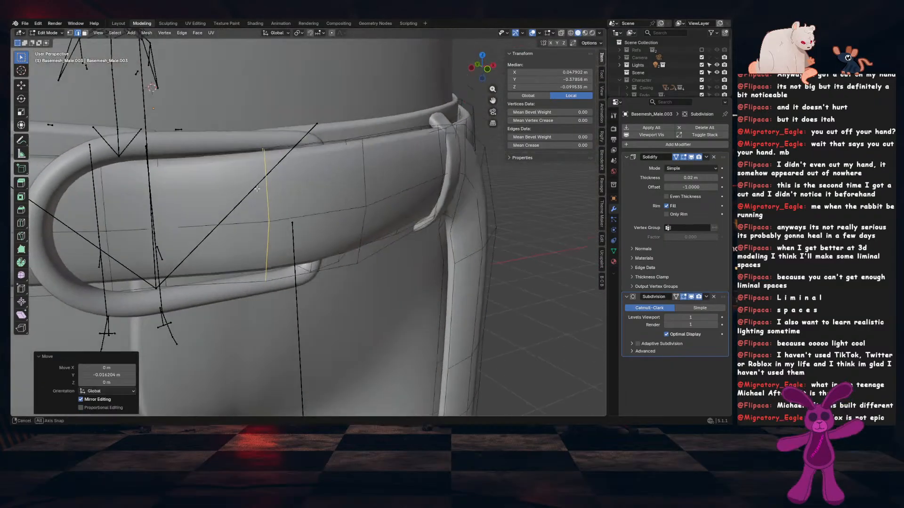
key("g")
key("x")
left_click(220, 197)
Select the edge loop near the buckle's rounded end and move it along Y
left_click(156, 188, "alt")
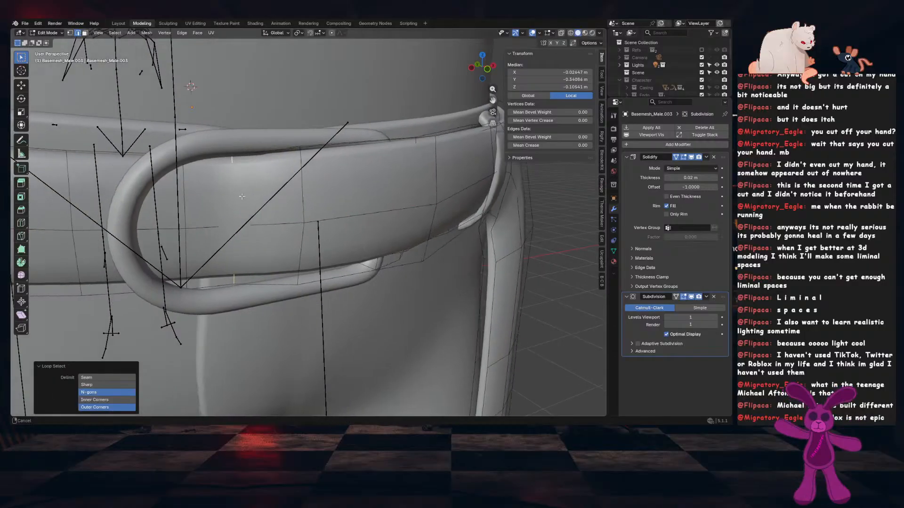
middle_click_drag(156, 188, 283, 221)
key("g")
key("y")
left_click(261, 280)
Edge-slide the loop in the middle of the buckle and move it about 0.008 m along Y
left_click(333, 255, "alt")
key("g")
key("g")
middle_click_drag(339, 259, 384, 231)
left_click(368, 267)
key("g")
key("y")
left_click(369, 274)
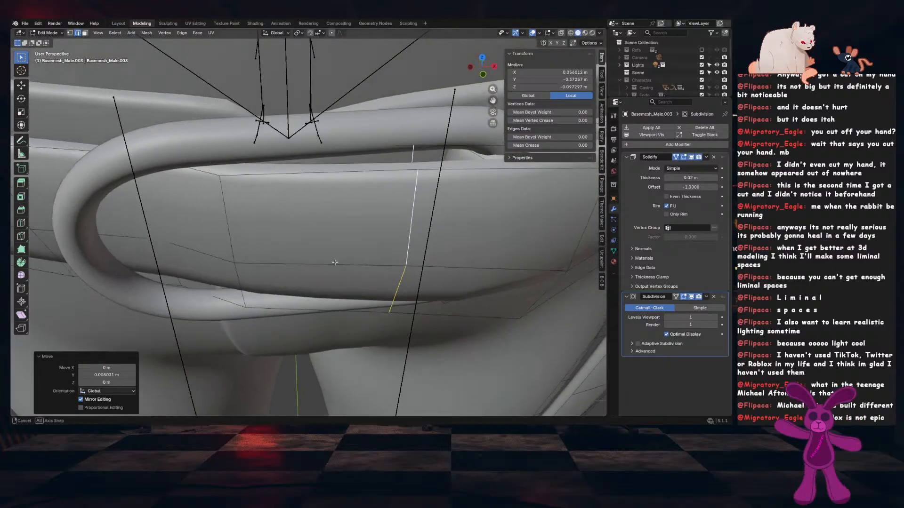
Edge-slide the belt's loop nearest the buckle's rounded end along the belt
scroll(342, 258, "down", 4)
middle_click_drag(343, 258, 331, 210)
left_click(287, 219, "alt")
key("g")
key("g")
left_click(301, 233)
Lower the edge loop in the middle of the buckle about 0.008 m along Z
left_click(333, 220, "alt")
left_click(339, 205, "alt")
key("g")
key("z")
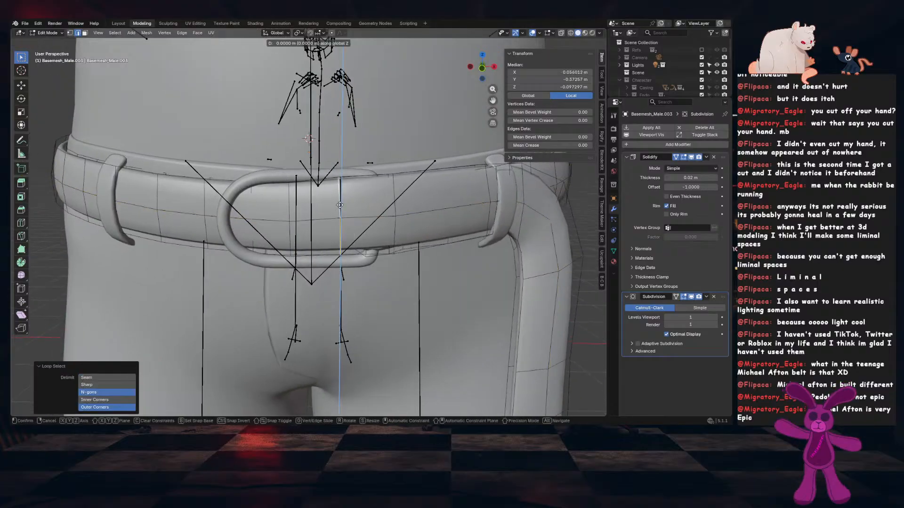
left_click(342, 267)
Edge-slide the belt loop cut just past the buckle's bar by a factor of about -0.076
middle_click_drag(345, 254, 306, 294)
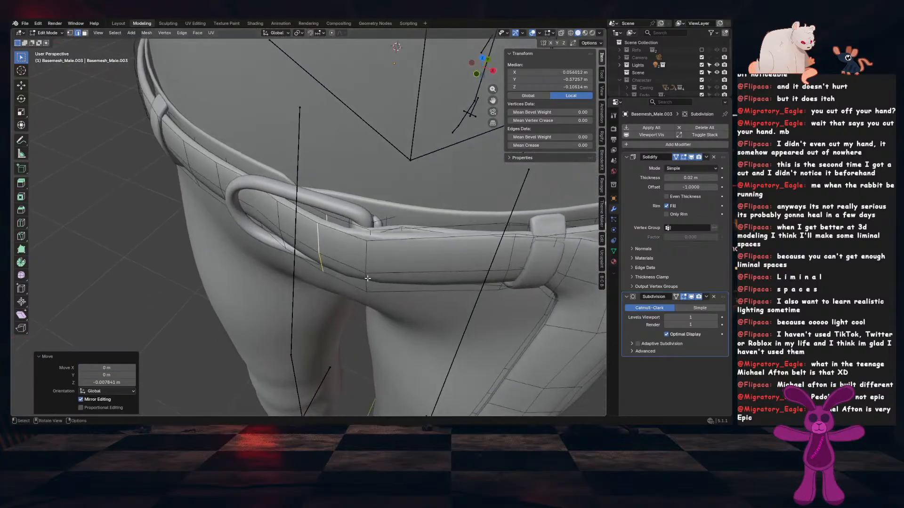
left_click(379, 272, "alt")
middle_click_drag(379, 275, 304, 259)
key("g")
left_click(372, 318)
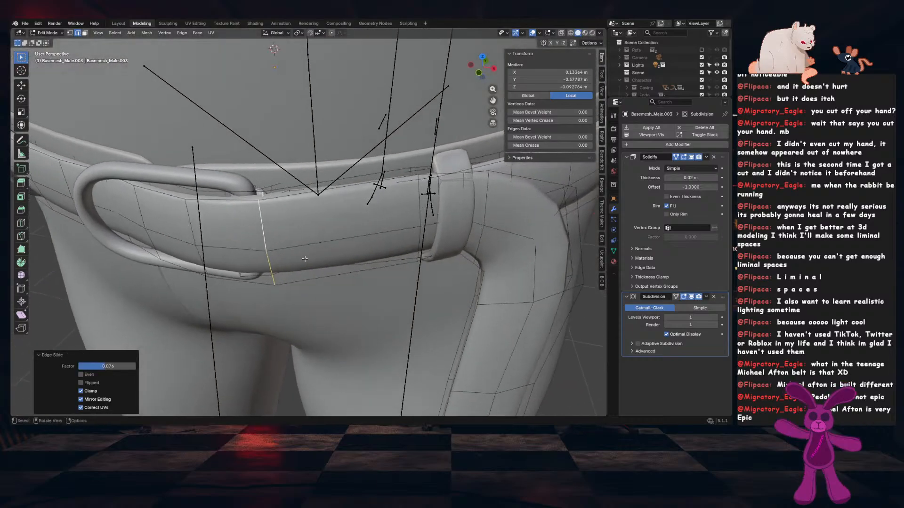
Add two edge loops across the belt between the buckle and the belt loop, shifting each along Y
left_click(336, 192)
middle_click_drag(337, 194, 324, 278)
key("g")
key("y")
left_click(347, 264)
left_click(344, 249)
middle_click_drag(344, 249, 381, 273)
key("g")
key("y")
left_click(355, 283)
Edge-slide one of the belt's loops between the buckle and the belt loop, and move it along Y
left_click(347, 227, "alt")
key("g")
key("g")
left_click(380, 289)
key("g")
key("y")
left_click(391, 306)
Move the edge loop next to the belt loop about 0.004 m forward along Y
left_click(462, 242, "alt")
middle_click_drag(462, 247, 455, 301)
key("g")
key("y")
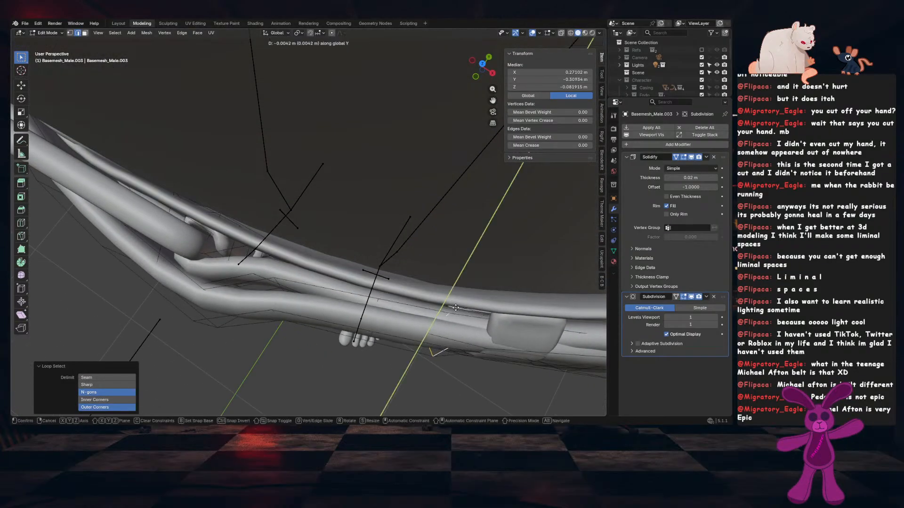
left_click(453, 305)
Edge-slide a loop on the belt's front section, and shift the neighbouring edge loop along Y
middle_click_drag(341, 323, 393, 291)
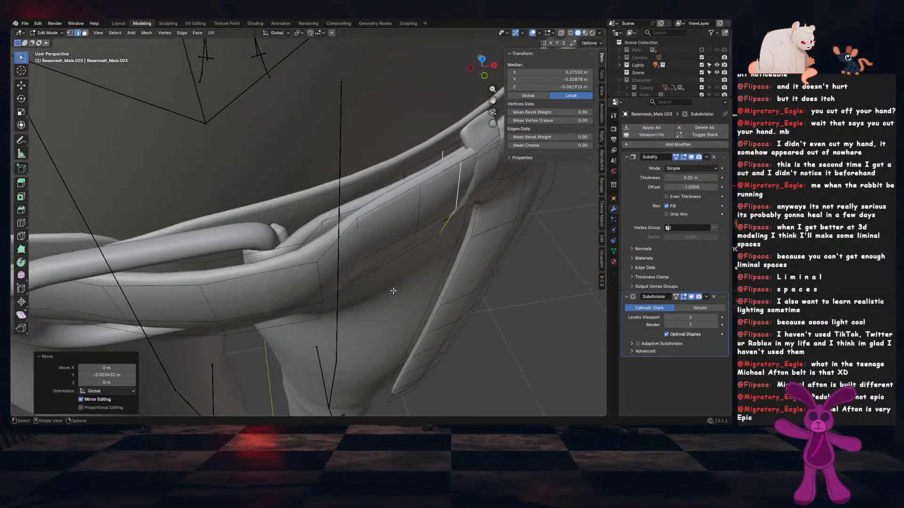
left_click(350, 250, "alt")
middle_click_drag(348, 264, 365, 233)
key("g")
key("g")
left_click(367, 289)
left_click(325, 282, "alt")
key("g")
key("y")
left_click(343, 299)
Return to Object Mode and apply the belt's scale
key("Tab")
key("ctrl+a")
left_click(423, 211)
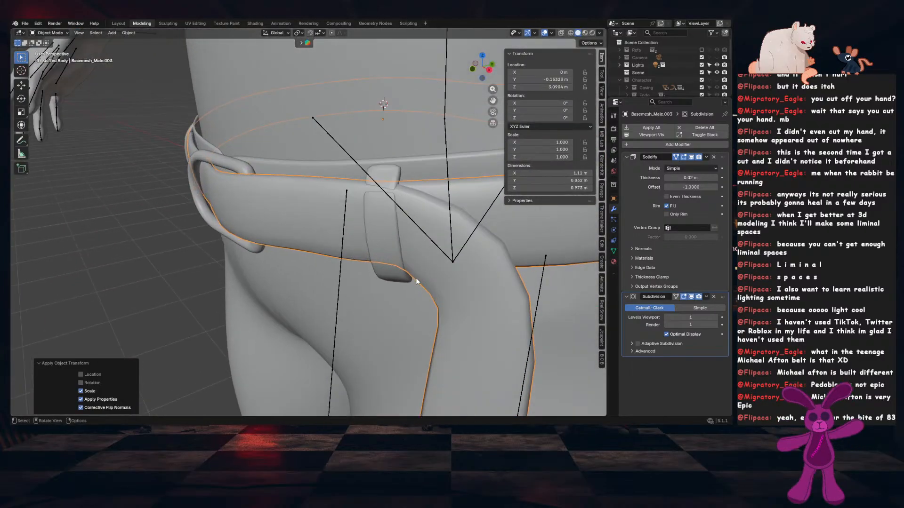
Turn on proportional editing and select the belt's edge loop midway between the buckle and the belt loop in front view
key("Tab")
middle_click_drag(417, 282, 438, 253)
left_click(394, 163, "alt")
middle_click_drag(394, 163, 369, 227)
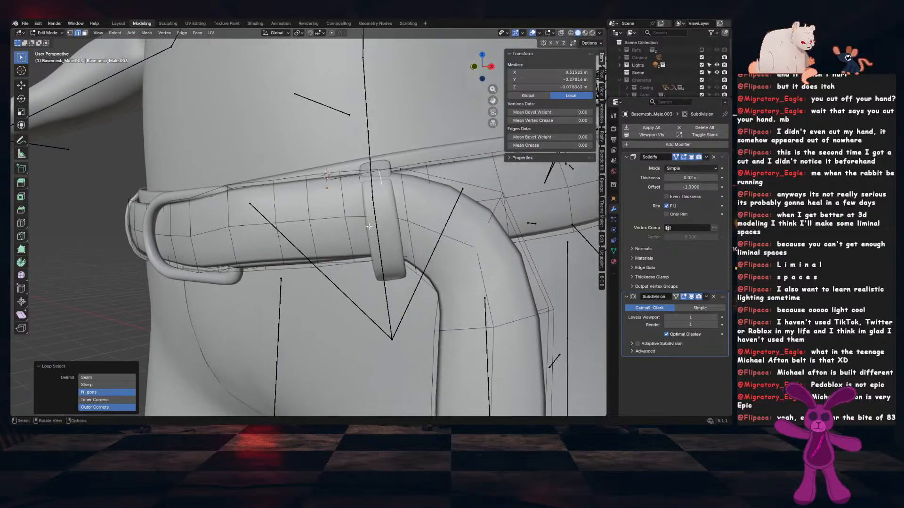
key("o")
key("KP_1")
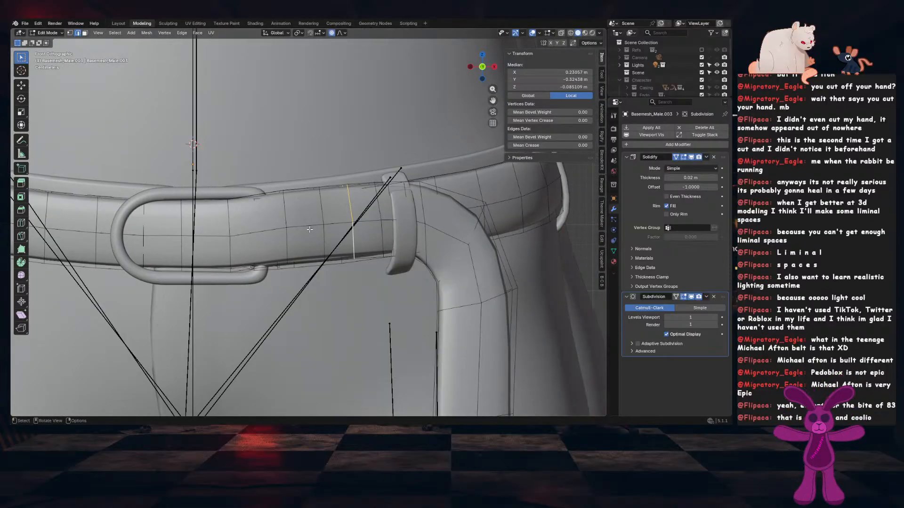
left_click(318, 202, "alt")
key("g")
key("z")
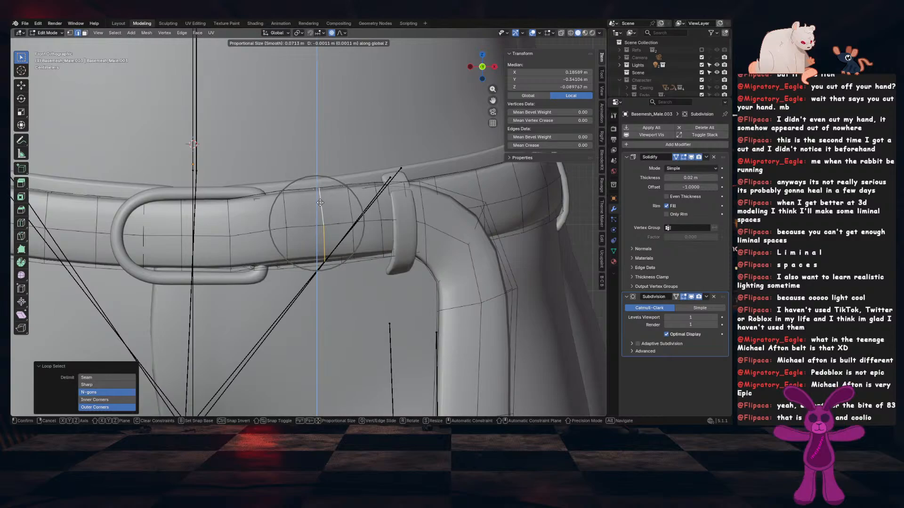
scroll(320, 203, "down", 8)
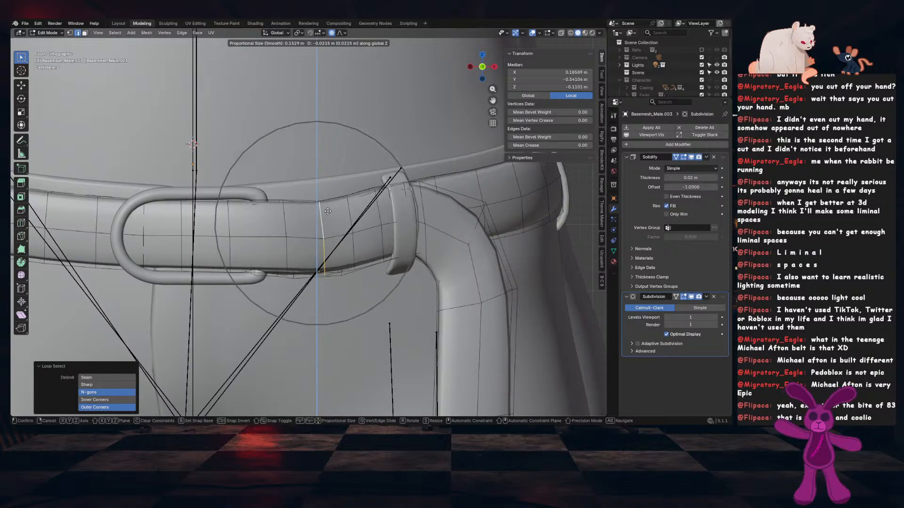
right_click(327, 212)
Lower the selected edge loop about 0.006 m along Z with smooth proportional editing at a size of about 0.27 m
left_click(342, 33)
key("g")
key("z")
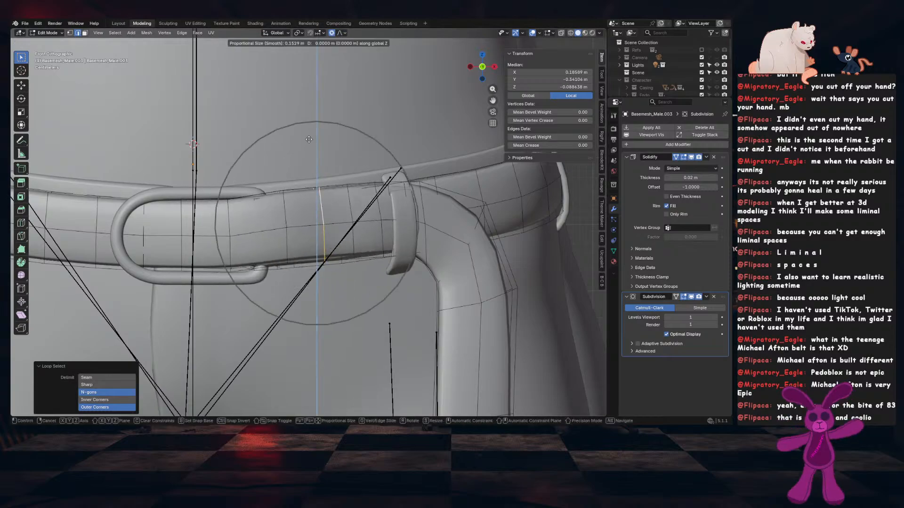
scroll(309, 143, "down", 6)
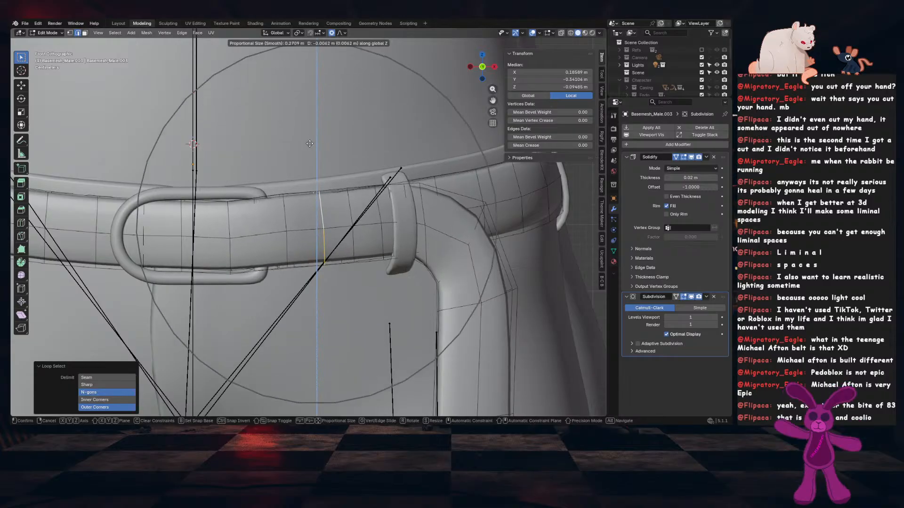
left_click(310, 143)
Rotate the selected belt edge loop about the X axis with proportional falloff
middle_click_drag(310, 143, 403, 230)
key("r")
key("x")
left_click(427, 232)
Return to Object Mode, apply the belt's scale and save the file
key("Tab")
key("ctrl+a")
left_click(403, 229)
scroll(285, 264, "down", 4)
left_click(162, 241)
key("ctrl+s")
Review the belt on the body from several angles and save the file again
scroll(188, 241, "down", 2)
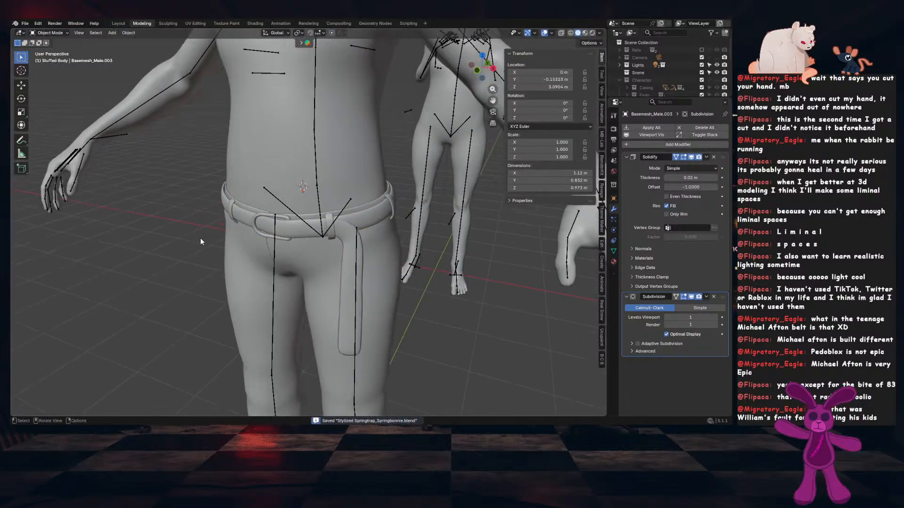
middle_click_drag(200, 241, 290, 272)
scroll(256, 238, "up", 6)
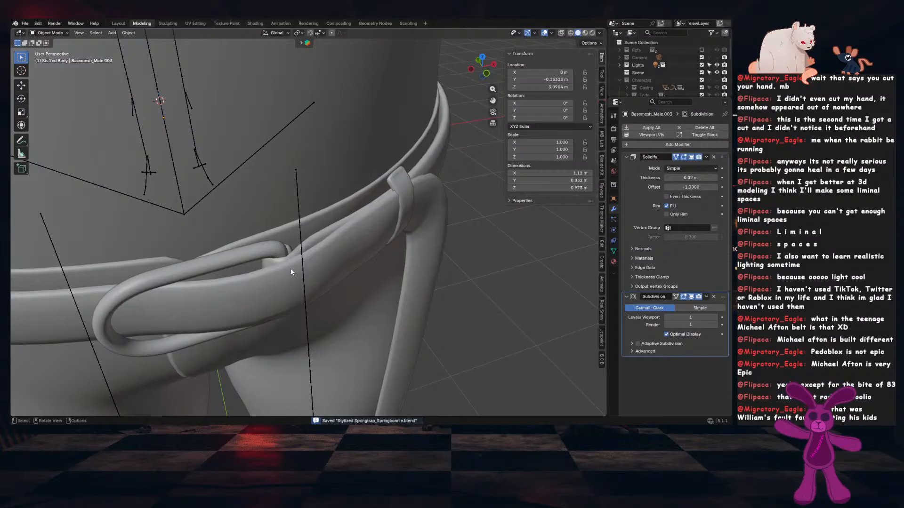
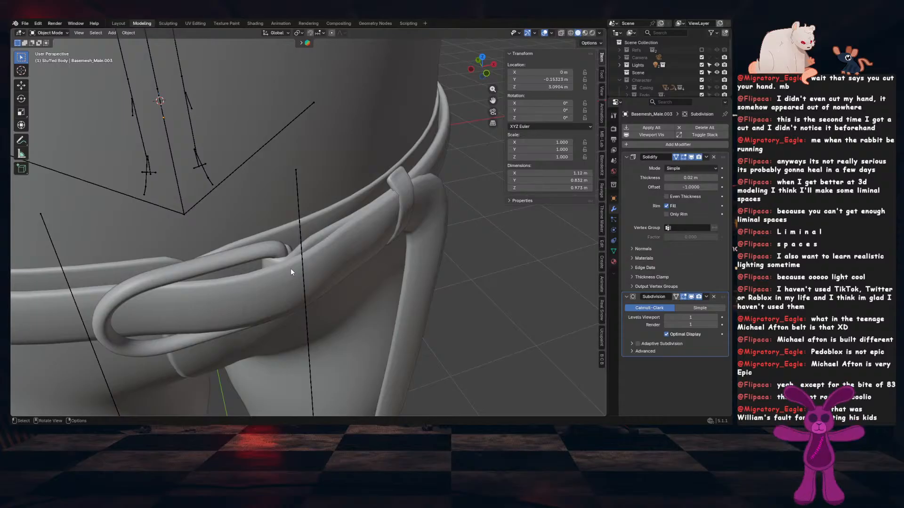
scroll(345, 293, "down", 7)
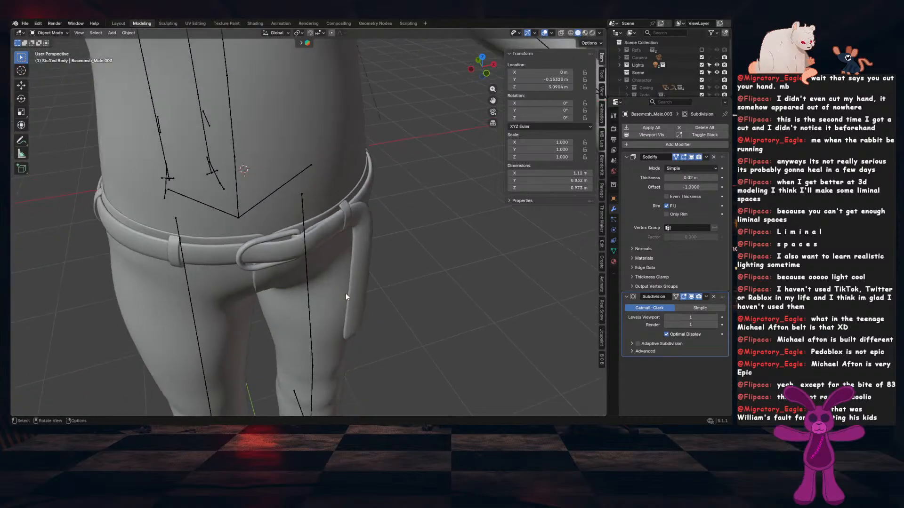
middle_click_drag(346, 293, 295, 250)
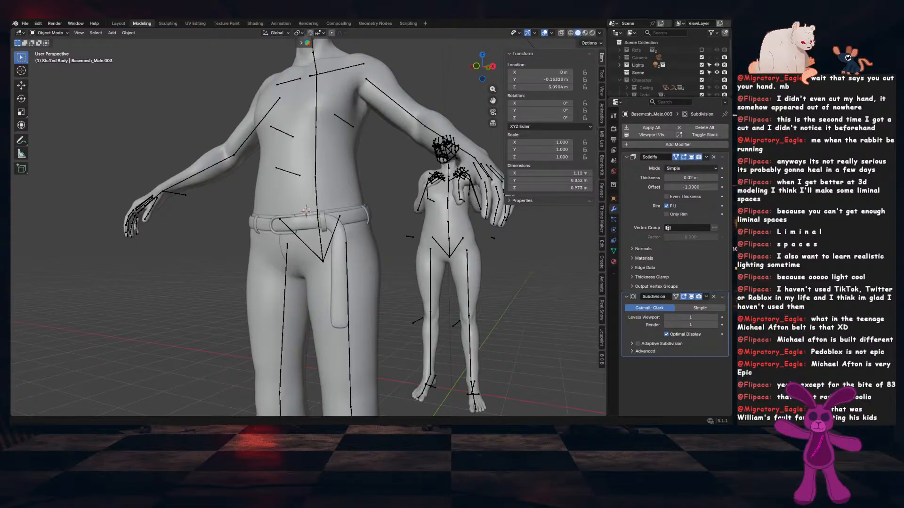
key("ctrl+s")
Select the hanging strap's faces from its tip upwards and move them about 0.046 m towards the belt loop without proportional editing
scroll(364, 261, "up", 4)
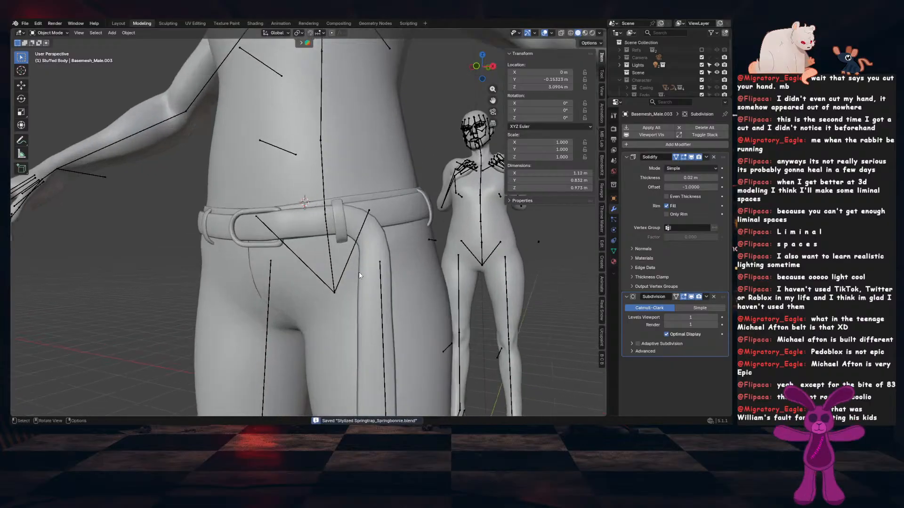
key("Tab")
scroll(414, 225, "down", 3, "shift")
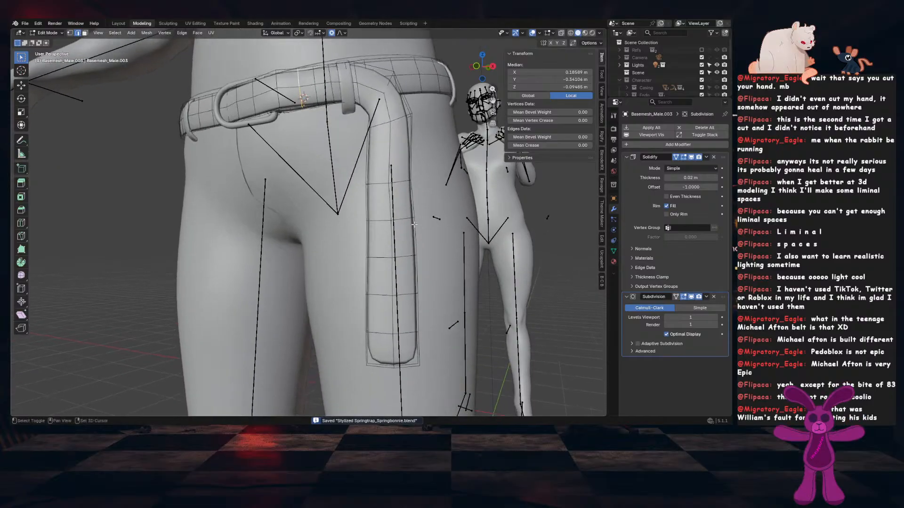
left_click(407, 352)
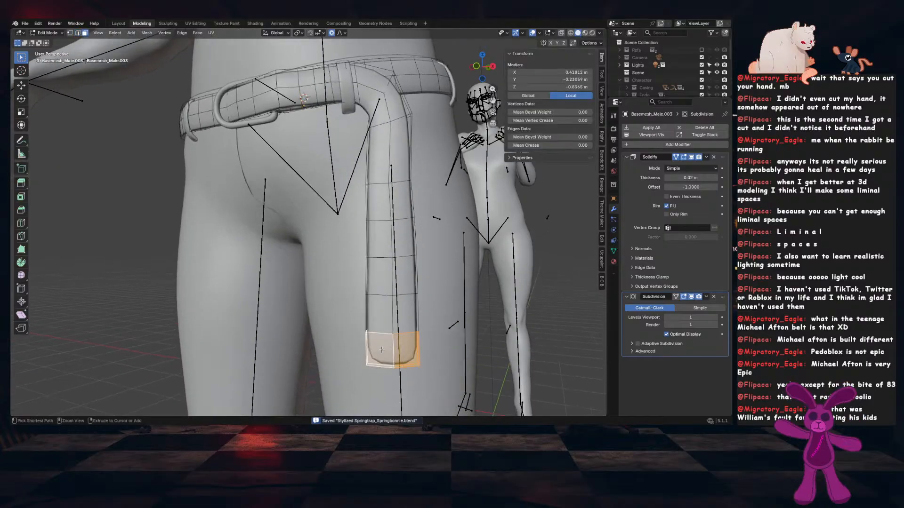
key("ctrl+KP_Add")
key("ctrl+KP_Add")
key("ctrl+KP_Add")
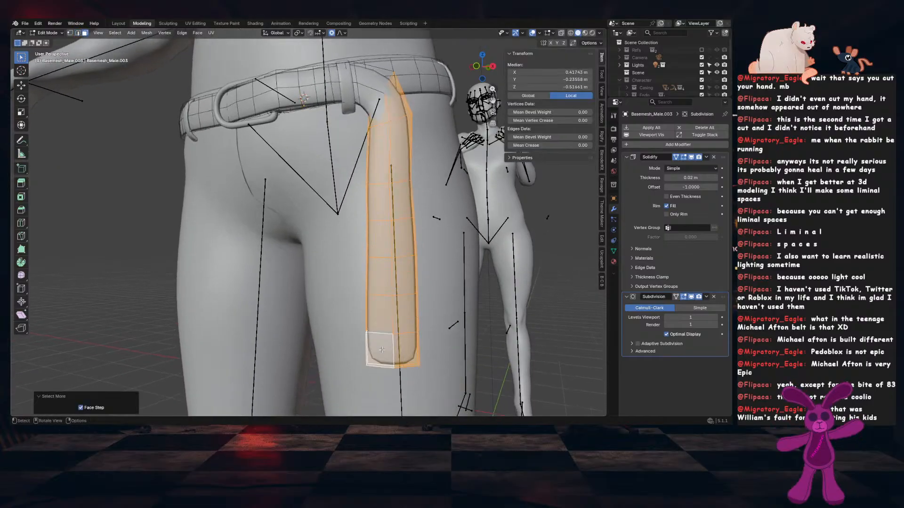
scroll(382, 350, "up", 2)
middle_click_drag(406, 257, 368, 325, "shift")
key("o")
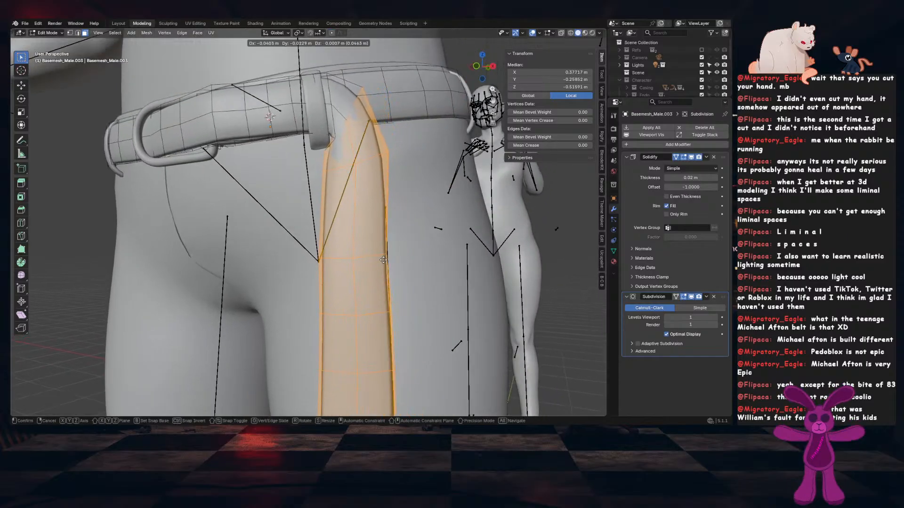
left_click(388, 260)
Grow the hanging strap's face selection up to its top end and move it about 0.011 m
key("ctrl+KP_Add")
key("g")
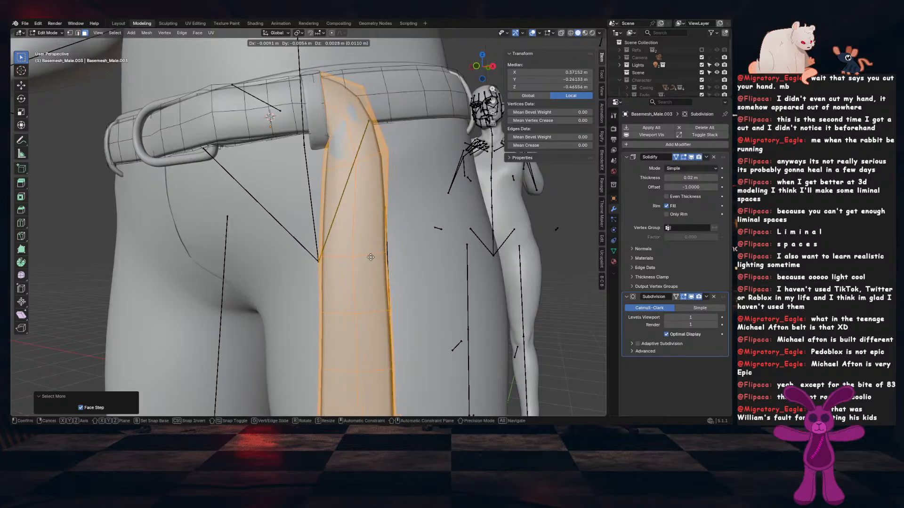
left_click(369, 256)
Rotate the selected strap faces about the Z axis and shift them along Y to fit the thigh
middle_click_drag(368, 256, 413, 247)
key("r")
key("z")
left_click(412, 310)
key("g")
key("y")
left_click(411, 296)
Return to Object Mode and save the file
key("Tab")
scroll(398, 308, "down", 4)
key("ctrl+s")
scroll(344, 241, "down", 5)
left_click(427, 246)
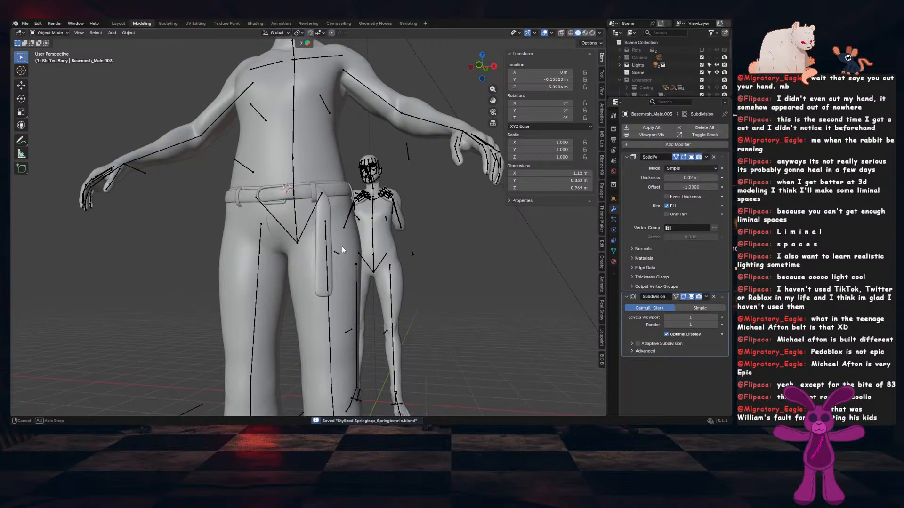
Slide the outer part of the hanging strap's bottom edge upwards to start slanting the tip
scroll(343, 248, "up", 1)
middle_click_drag(346, 247, 311, 264)
key("Tab")
scroll(331, 288, "up", 2)
key("KP_1")
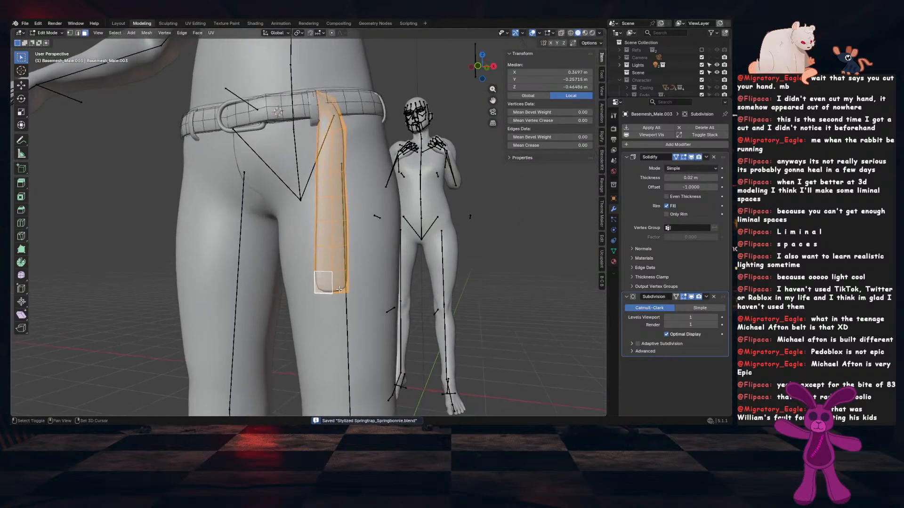
scroll(339, 289, "up", 2)
scroll(338, 289, "up", 1)
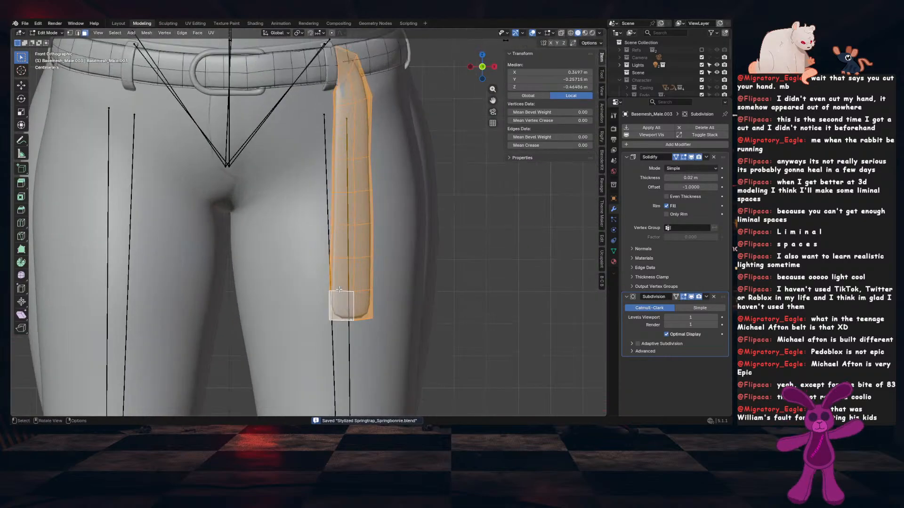
left_click(362, 318)
mouse_move(361, 318)
middle_mouse_down()
mouse_move(374, 327)
mouse_move(364, 323)
middle_mouse_up()
key("g")
key("g")
left_click(377, 325)
Slide the outer bottom corner vertex of the hanging strap further up its side edge
key("1")
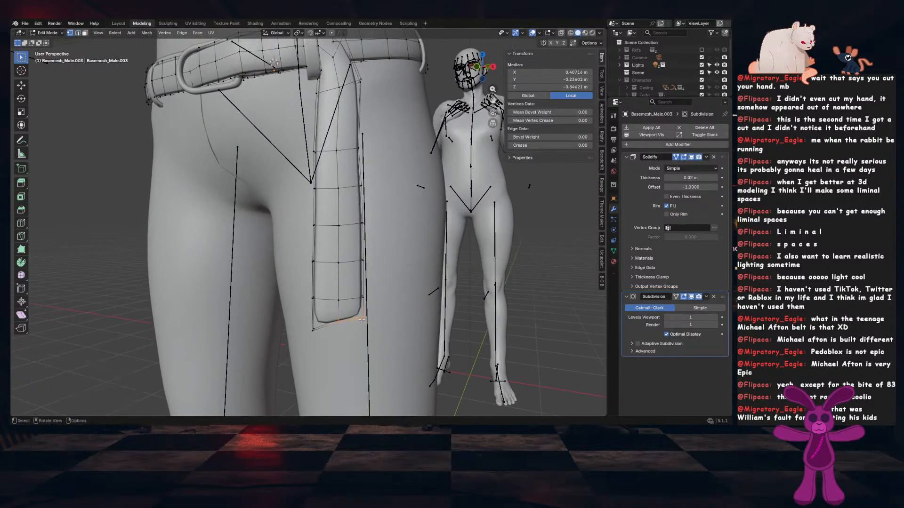
left_click(365, 322)
key("g")
key("g")
left_click(387, 323)
Slide the outer and middle vertices of the row above the strap's tip upwards to follow the slanted end
left_click(363, 298)
key("g")
key("g")
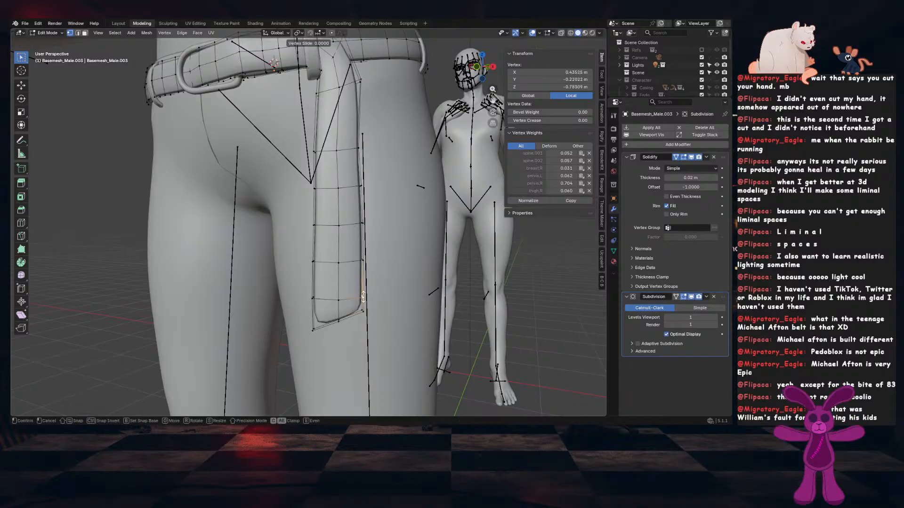
left_click(365, 290)
left_click(343, 300)
key("g")
key("g")
left_click(343, 295)
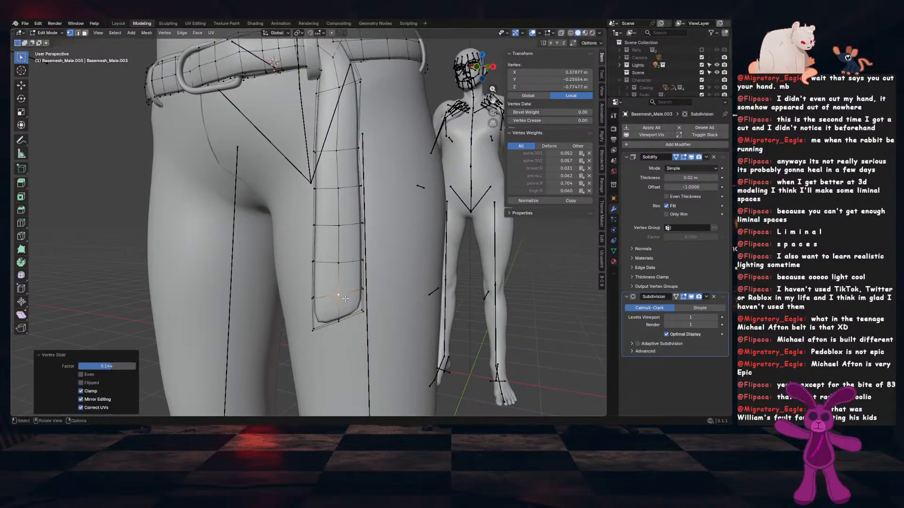
Add a loop cut across the hanging strap close to its slanted tip
key("ctrl+r")
left_click(343, 304)
left_click(345, 309)
Return to Object Mode, apply the belt's scale and save the file
key("Tab")
middle_click_drag(357, 304, 382, 261)
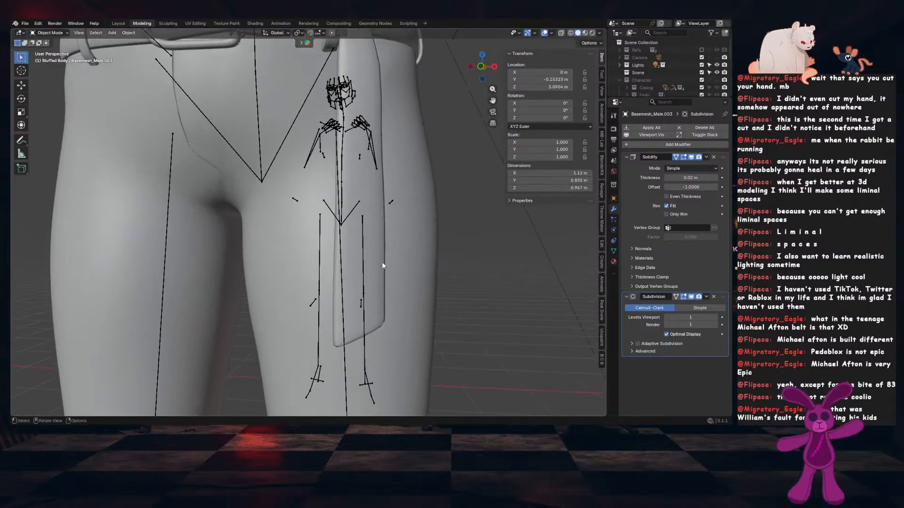
left_click(382, 262)
key("ctrl+a")
left_click(434, 226)
left_click(467, 229)
scroll(467, 229, "down", 3)
key("ctrl+s")
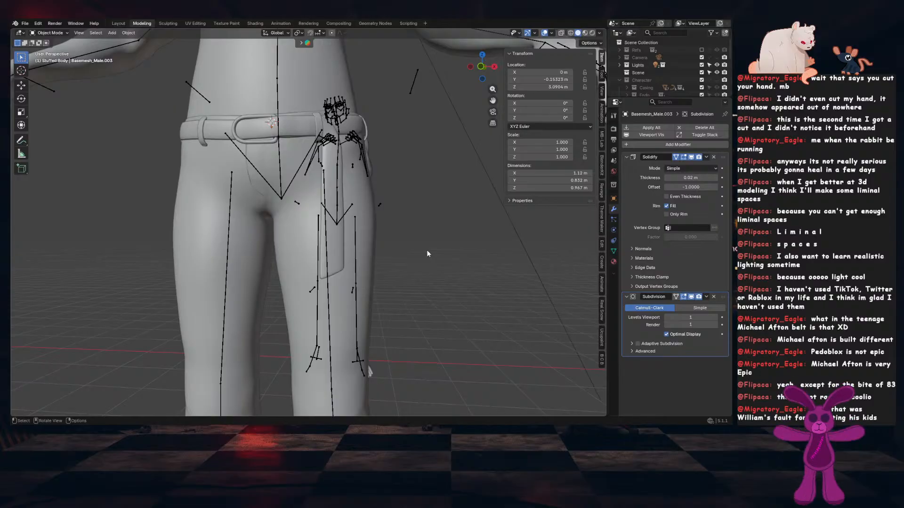
Edit the buckle and move the inner faces of its rounded end about 0.017 m inwards along local X
middle_click_drag(371, 178, 295, 169)
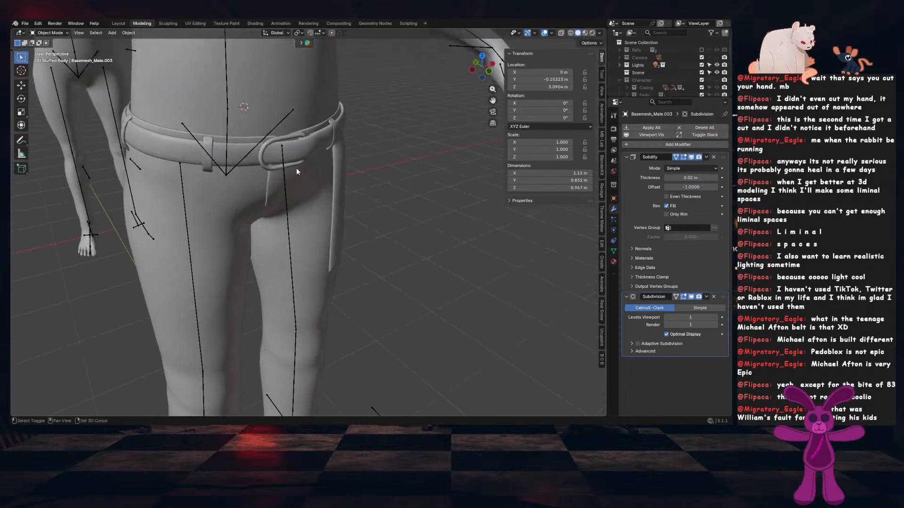
scroll(302, 174, "up", 5)
middle_click_drag(287, 207, 360, 212)
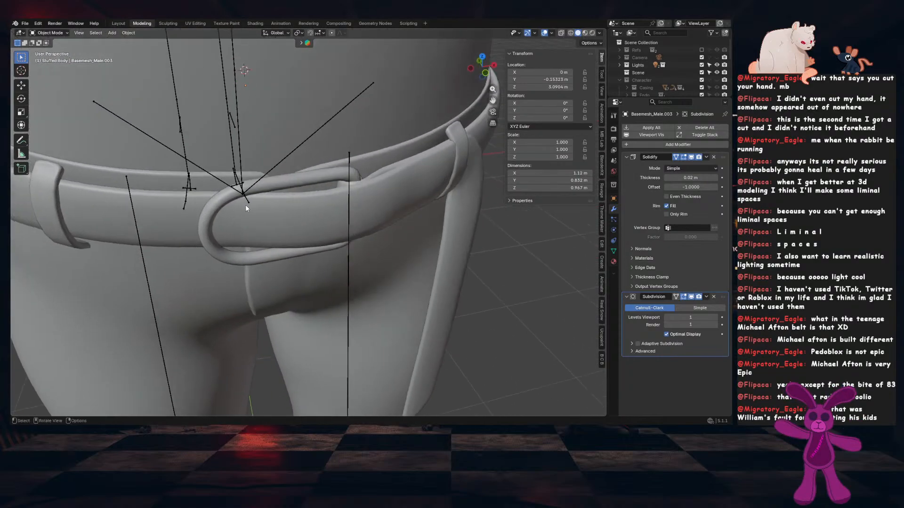
left_click(244, 202)
key("Tab")
middle_click_drag(245, 206, 285, 197, "shift")
scroll(305, 220, "up", 2)
key("3")
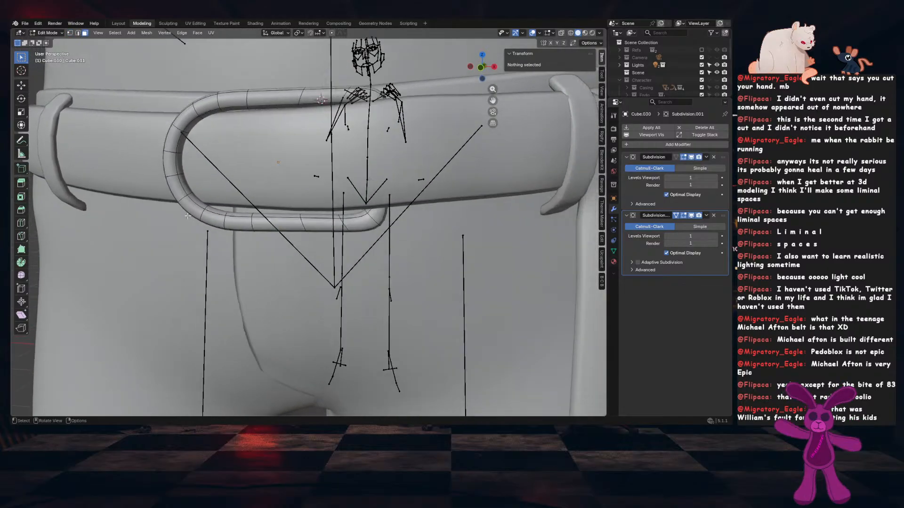
middle_click_drag(190, 193, 177, 191)
scroll(101, 155, "up", 2)
left_click(72, 136)
middle_click_drag(71, 136, 202, 238, "shift")
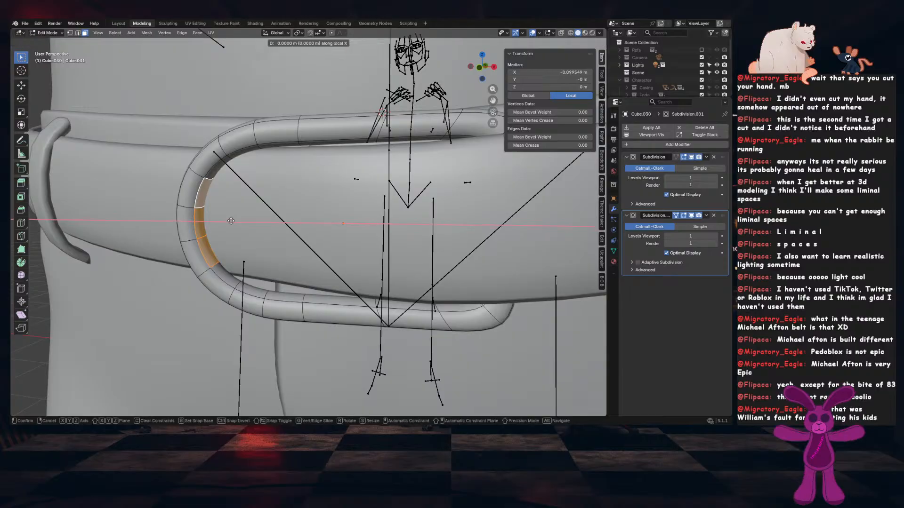
left_click(253, 222)
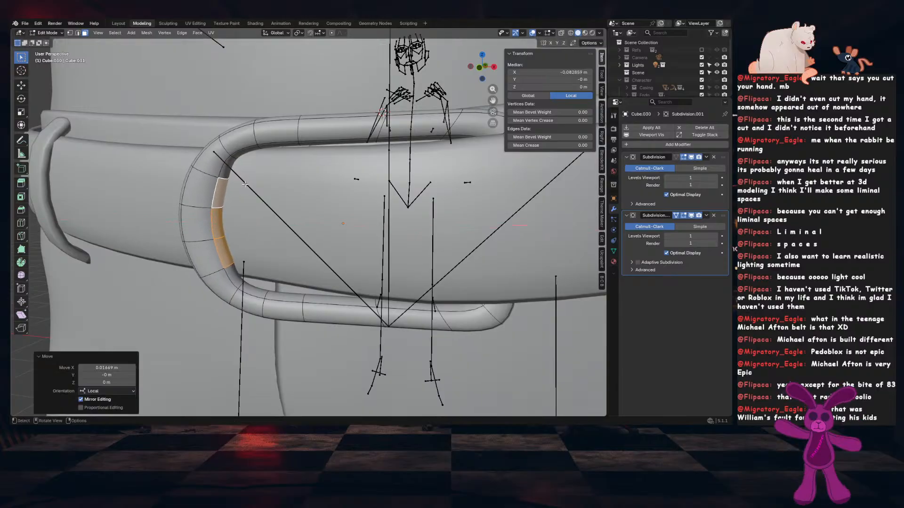
Slide the neighbouring inner edges at the buckle's upper and lower curves to smooth the thickened rounded end
key("2")
left_click(241, 283, "shift")
key("g")
key("g")
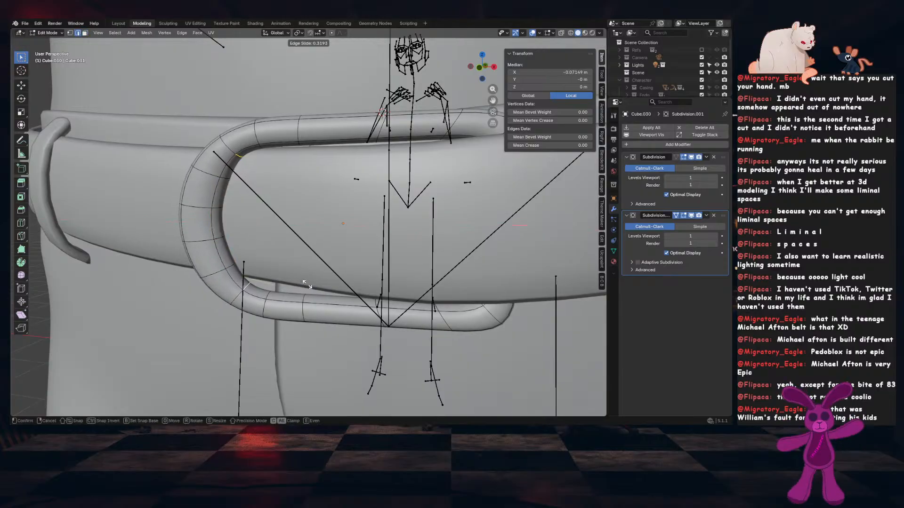
left_click(314, 284)
left_click(270, 296)
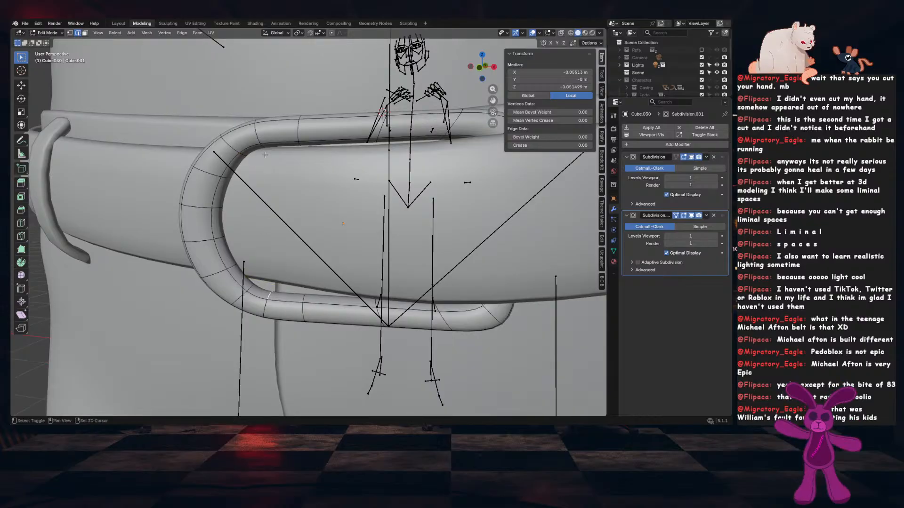
key("g")
key("g")
left_click(284, 162)
Leave Edit Mode on the buckle, save the file and apply the buckle's scale
key("Tab")
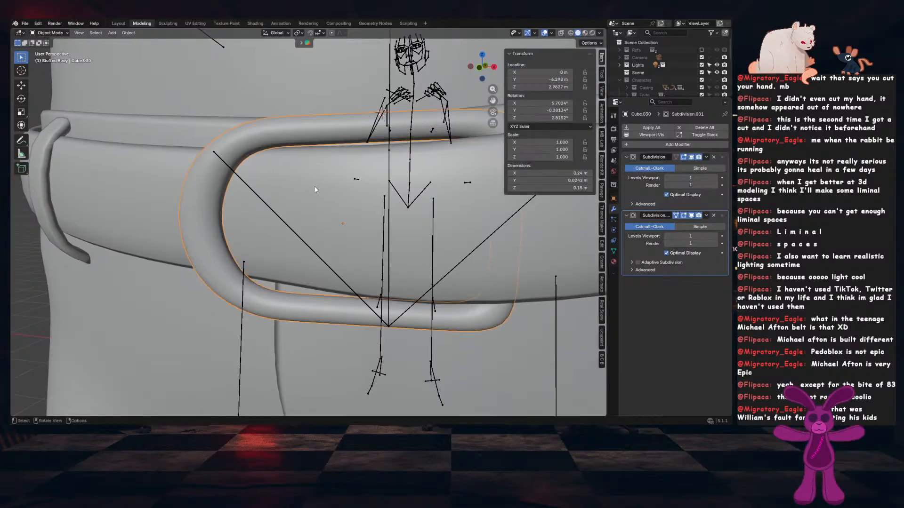
scroll(351, 218, "down", 7)
mouse_move(351, 218)
middle_mouse_down()
mouse_move(370, 204)
mouse_move(390, 219)
mouse_move(363, 258)
mouse_move(361, 206)
middle_mouse_up()
key("ctrl+s")
key("ctrl+a")
left_click(412, 196)
Select the face loops around the buckle's straight bar in X-ray and grow the selection onto both corners
scroll(355, 266, "up", 5)
key("Tab")
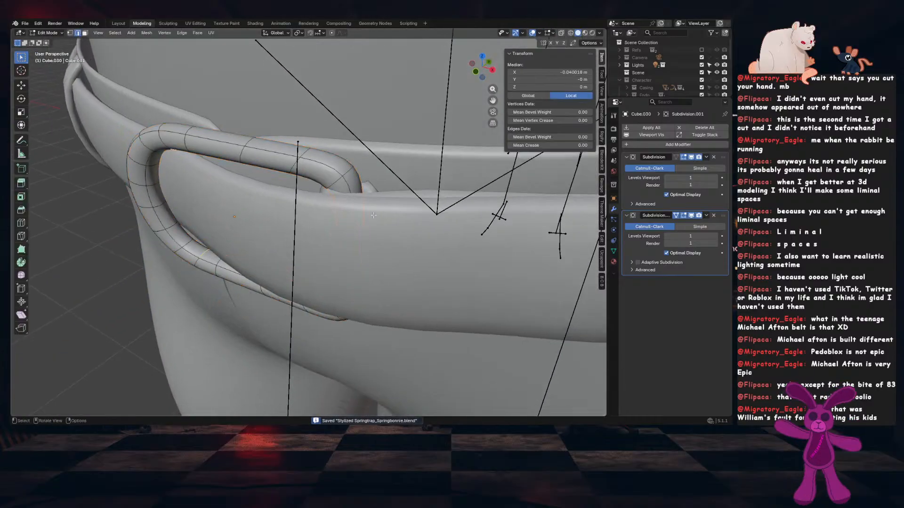
key("alt+a")
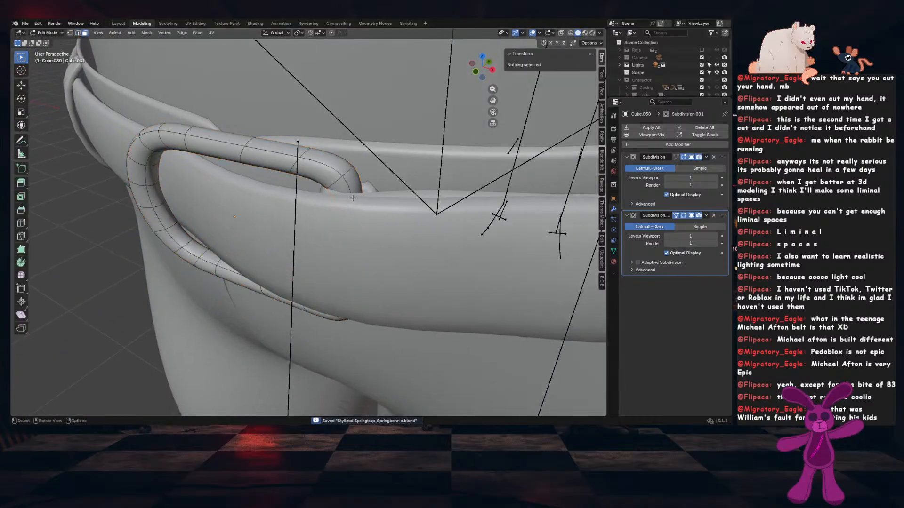
left_click(352, 199, "alt")
middle_click_drag(353, 198, 362, 242)
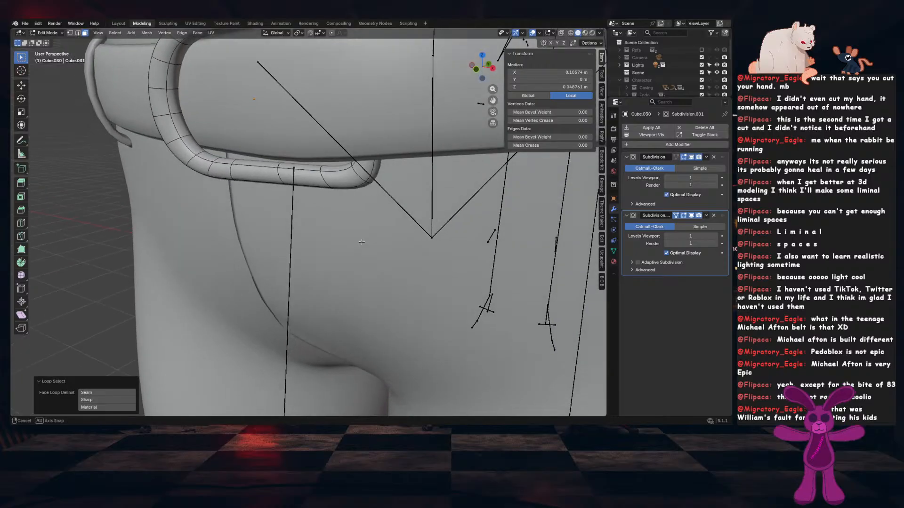
left_click(561, 33)
mouse_move(356, 168)
middle_mouse_down()
mouse_move(331, 194)
mouse_move(364, 181)
middle_mouse_up()
left_click(364, 181, "alt")
left_click(366, 155, "alt+shift")
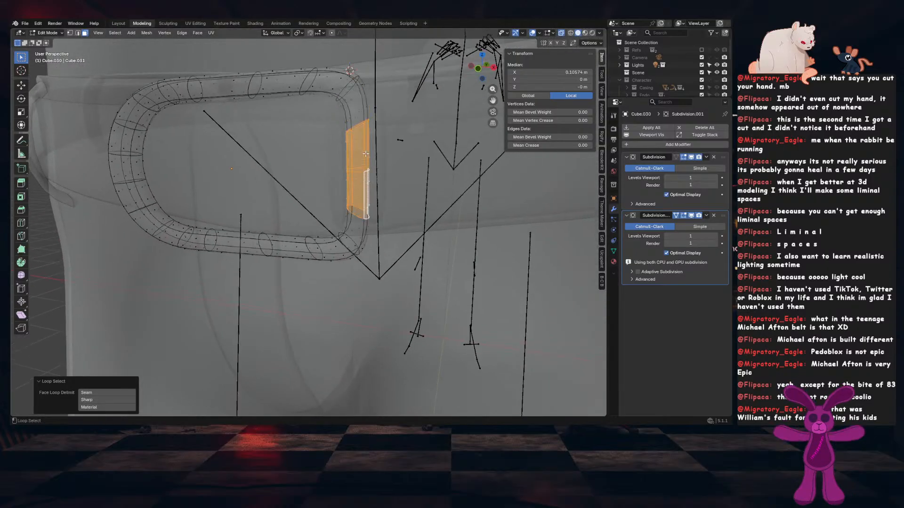
key("ctrl+KP_Add")
left_click(561, 33)
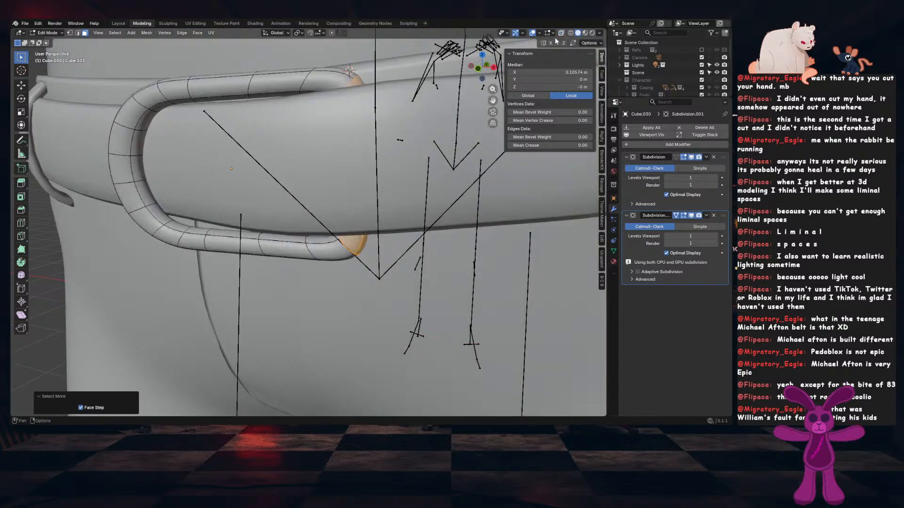
Extrude the selected bar faces in place and fatten them outwards along their normals into a thicker sleeve
middle_click_drag(374, 137, 423, 163)
key("e")
right_click(377, 186)
key("alt+s")
left_click(377, 189)
Exit Edit Mode, apply the scale of the thickened buckle and save the file
key("Tab")
key("ctrl+a")
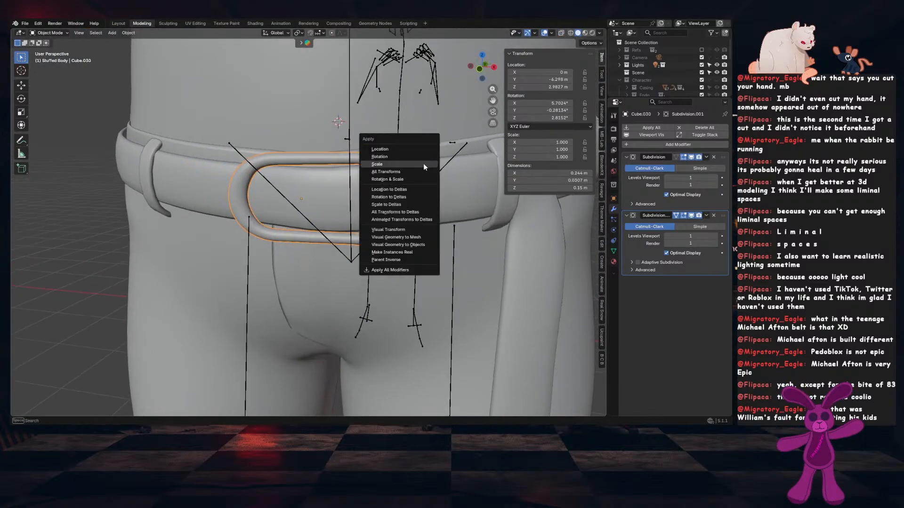
left_click(423, 163)
key("ctrl+z")
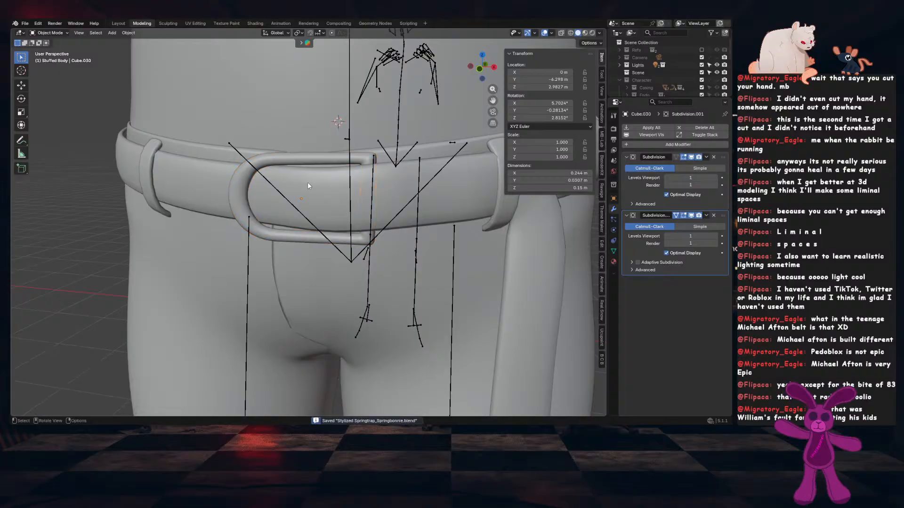
Snap the 3D cursor to the buckle and add a cylinder with 16 vertices there
left_click(354, 156)
key("shift+s")
left_click(390, 180)
middle_click_drag(391, 172, 377, 183)
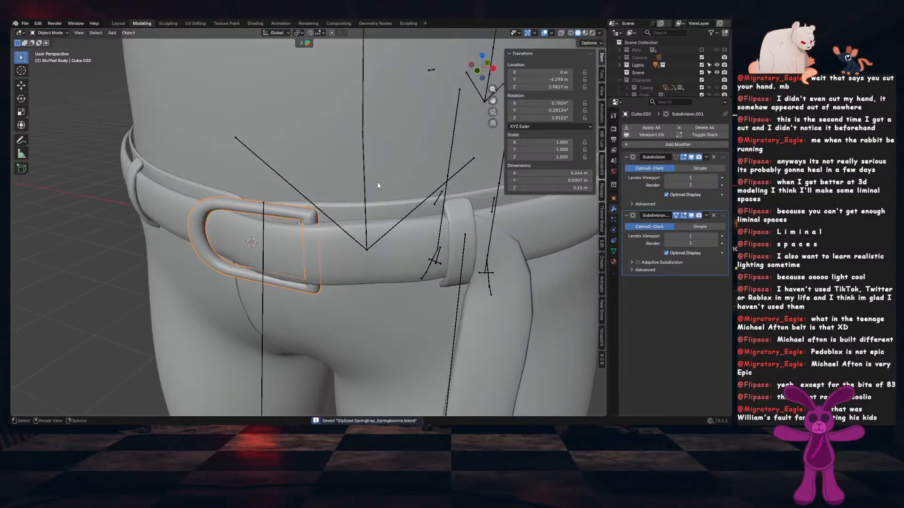
key("shift+a")
mouse_move(378, 183)
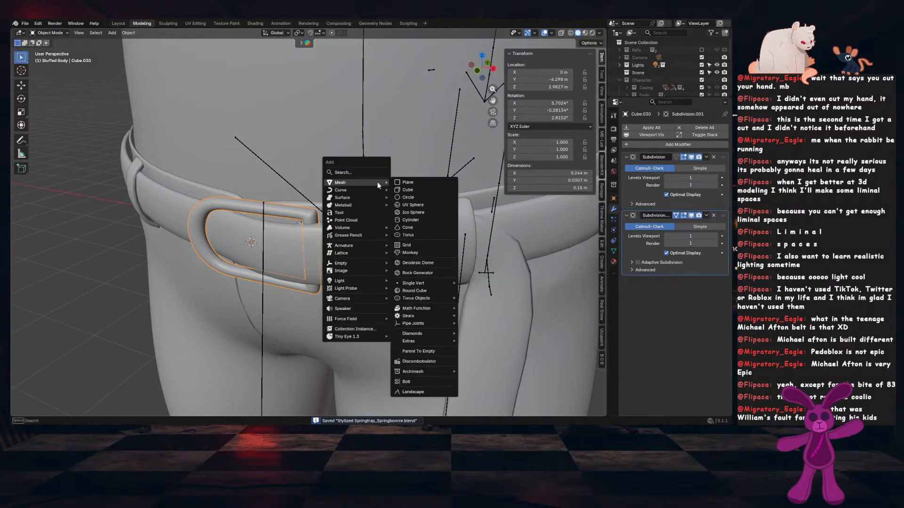
left_click(438, 220)
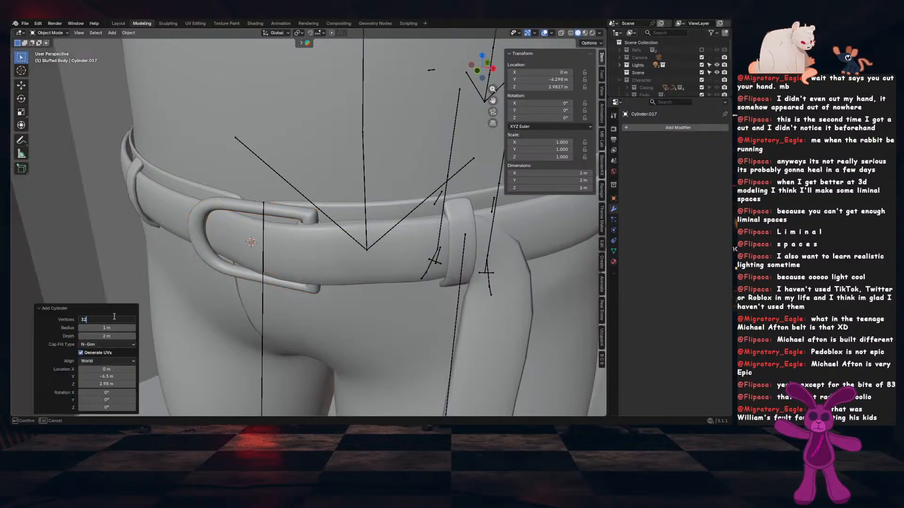
type("16")
key("Return")
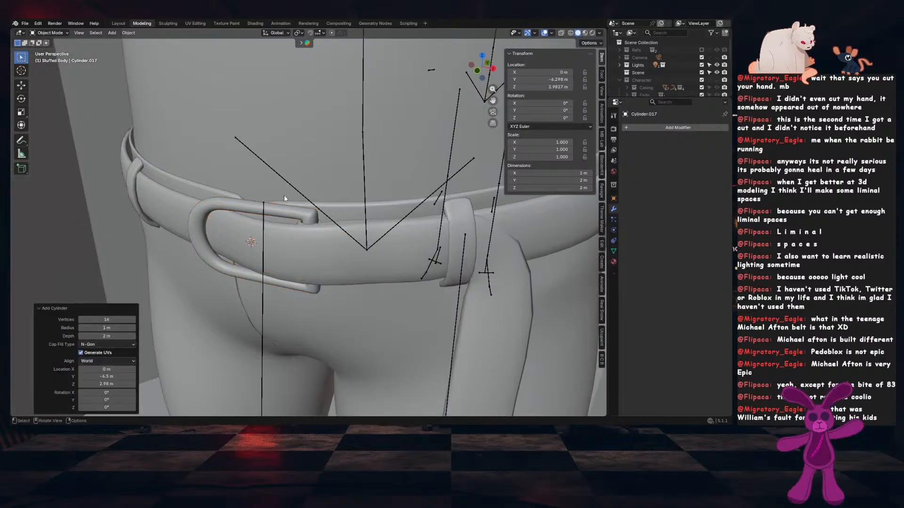
Scale the cylinder to about 0.102 in front view and move it beside the hip, clear of the body
scroll(283, 196, "down", 10)
scroll(345, 234, "up", 2)
key("KP_1")
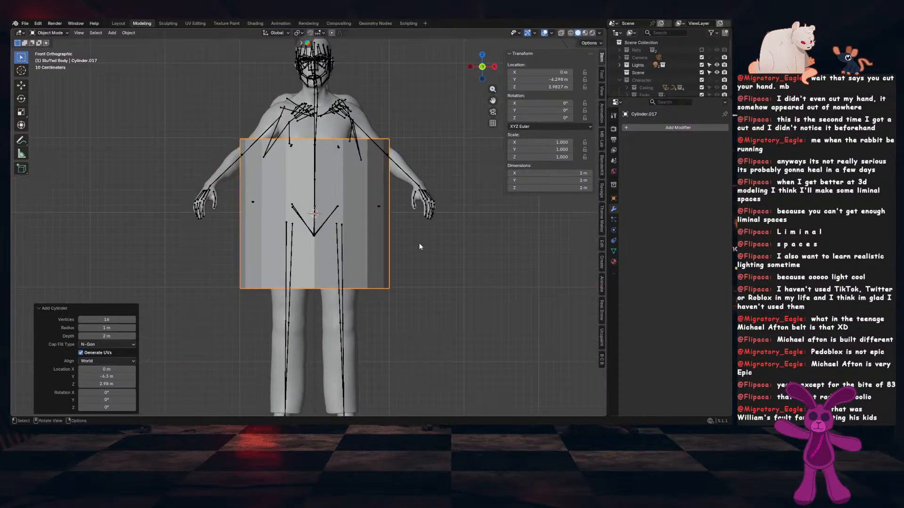
key("s")
left_click(325, 217)
key("g")
right_click(346, 221)
key("g")
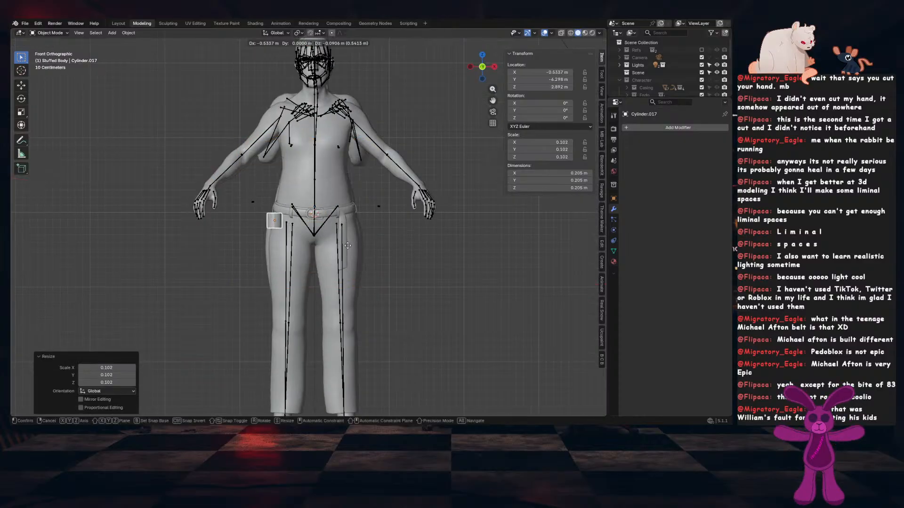
left_click(290, 257)
Shrink the cylinder and stretch it along Z into a thin rod about 0.019 m wide and 0.175 m tall
key("s")
left_click(244, 245)
key("s")
key("z")
left_click(439, 307)
key("s")
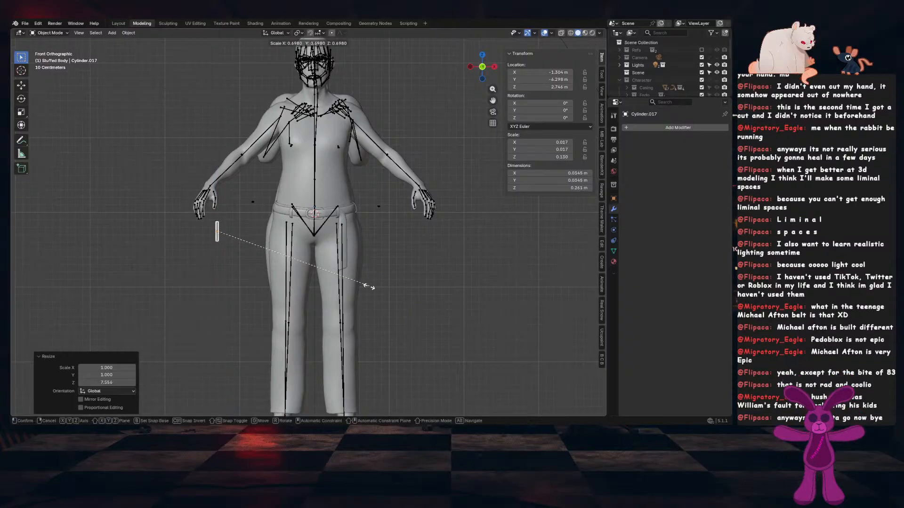
key("z")
left_click(320, 270)
Select the buckle and rotate it by about -0.71° in front view to align it with the belt
scroll(308, 260, "up", 5)
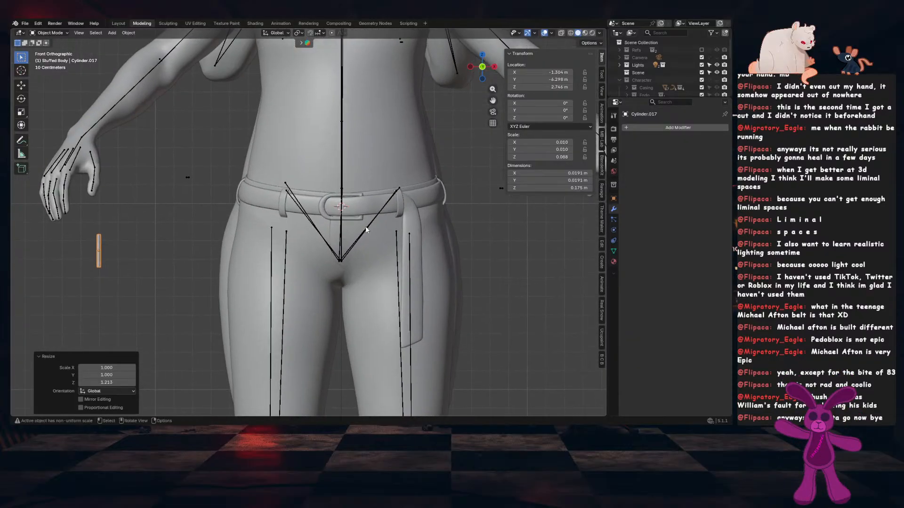
left_click(361, 216)
scroll(412, 250, "up", 3)
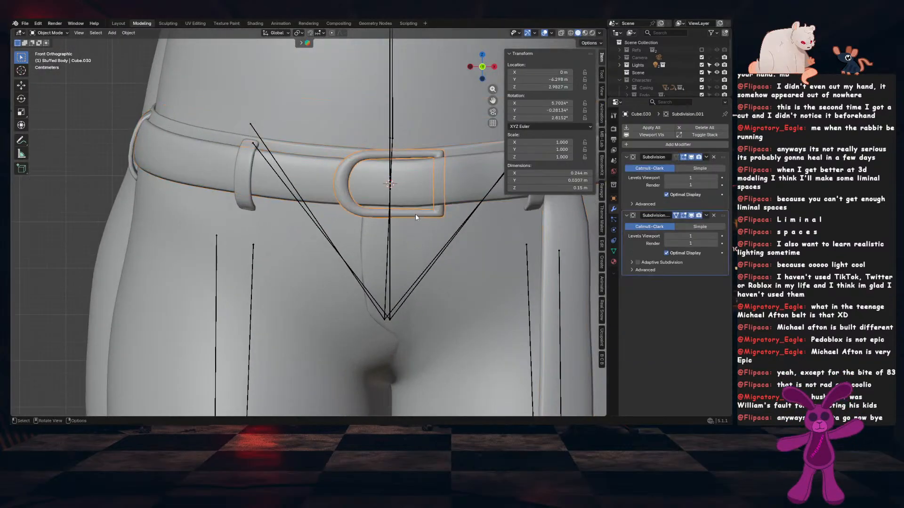
key("r")
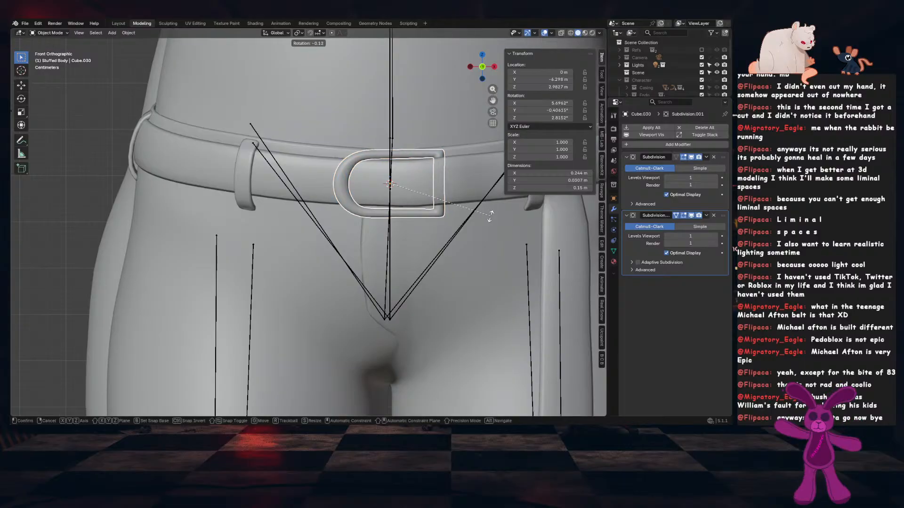
left_click(489, 214)
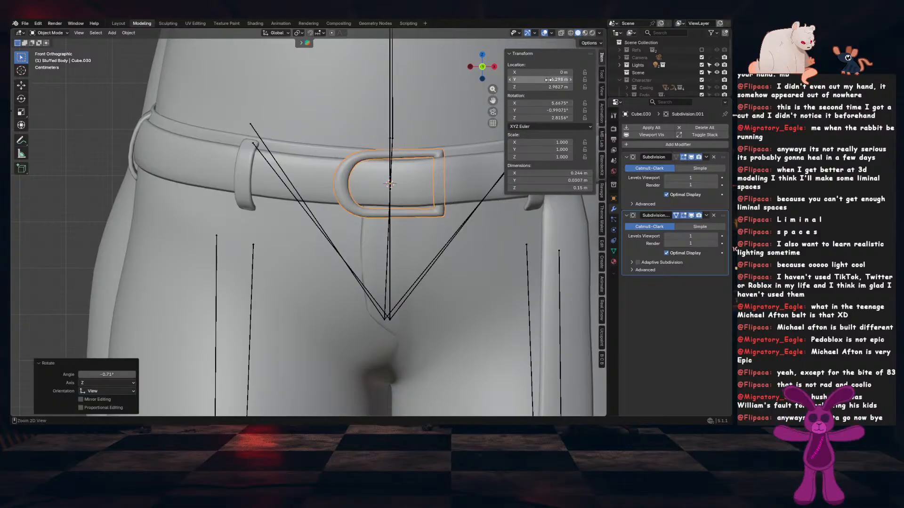
Copy the buckle's rotation onto the thin rod: X 5.6675°, Y -0.99071°, Z 2.8156°
scroll(134, 256, "down", 5)
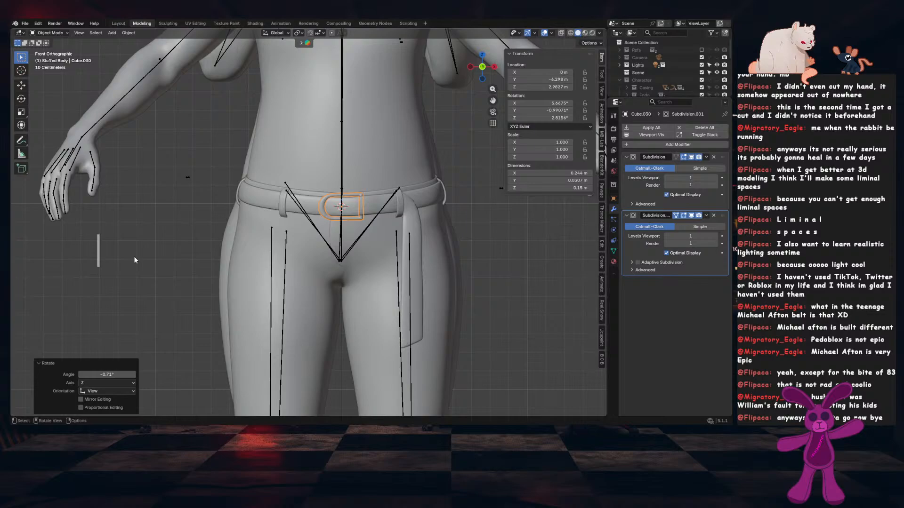
left_click(99, 251)
scroll(400, 208, "up", 2)
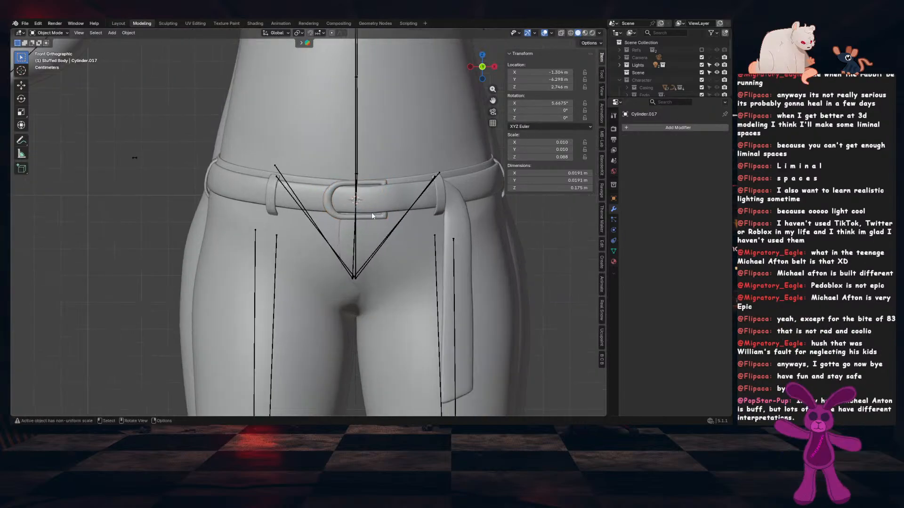
left_click(382, 216)
scroll(163, 246, "down", 1)
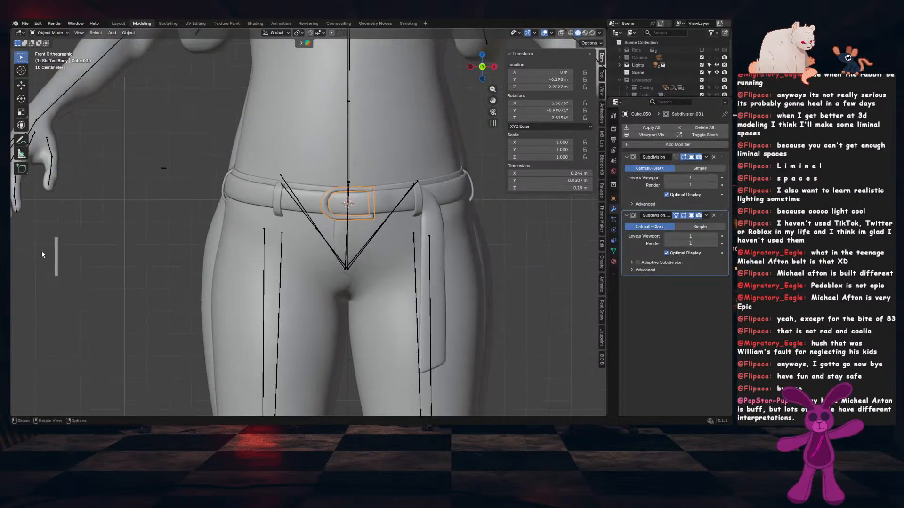
left_click(57, 254)
scroll(309, 222, "up", 2)
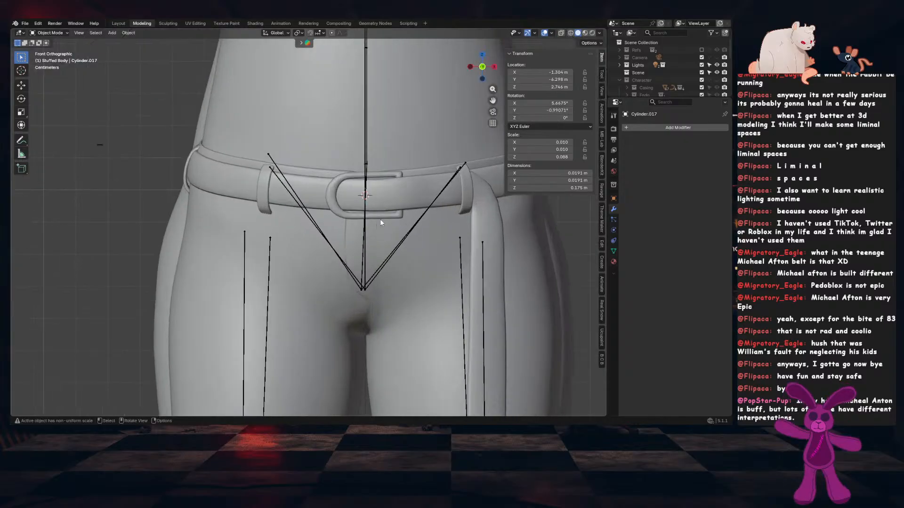
left_click(382, 217)
scroll(239, 241, "down", 2)
left_click(56, 250)
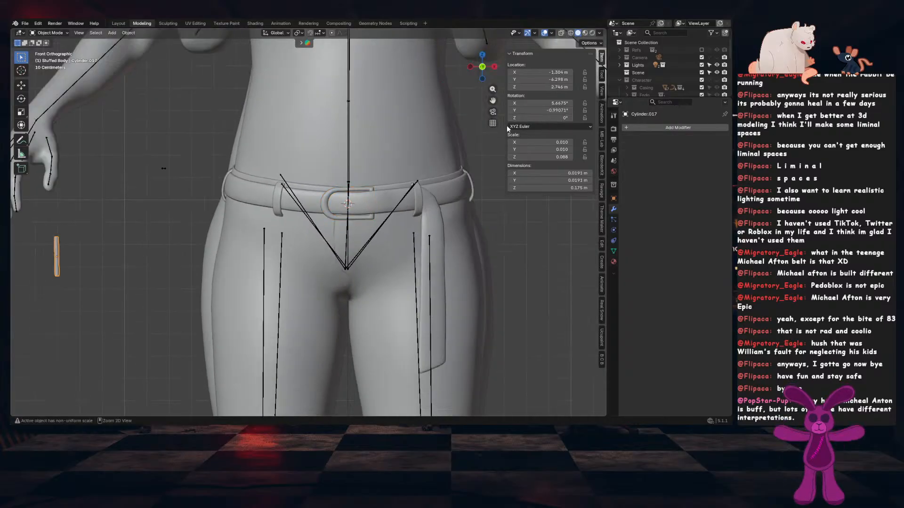
Move the rod over the buckle in front view and shift it about -0.08 m along Y, clear of the belt
key("g")
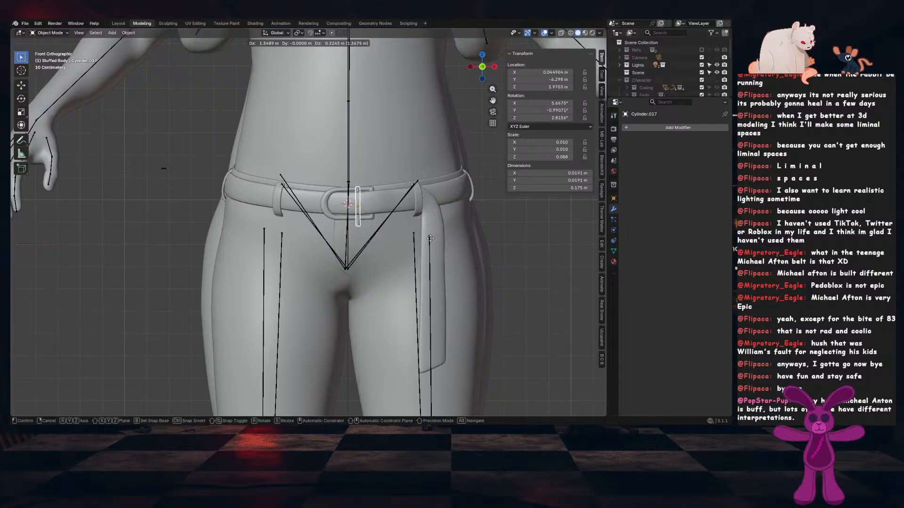
left_click(432, 238)
middle_click_drag(432, 238, 355, 267)
key("g")
key("y")
left_click(356, 267)
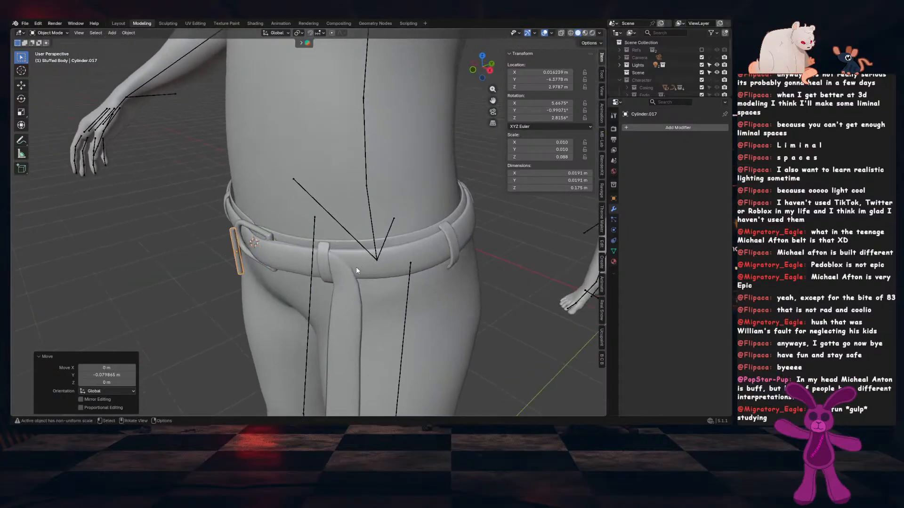
Rotate the rod by -90° around its local Y axis so it lies across the buckle
key("r")
key("y")
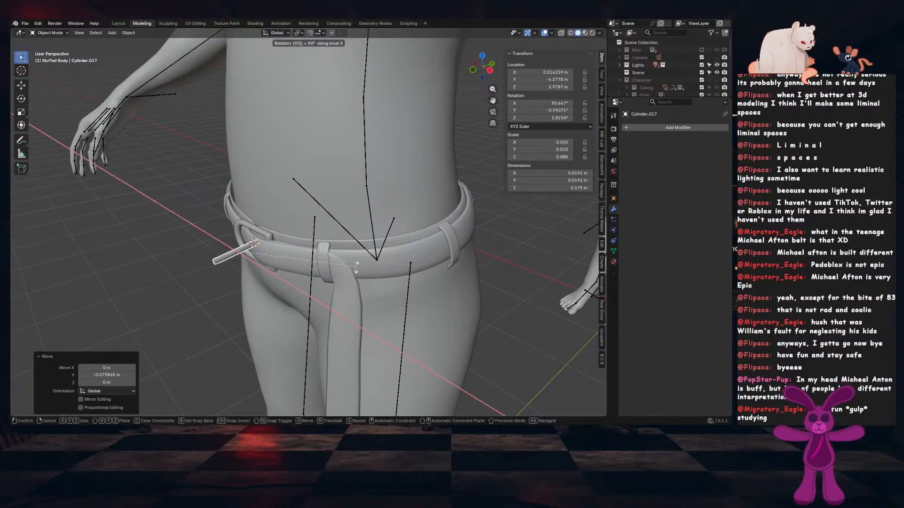
key("y")
key("minus")
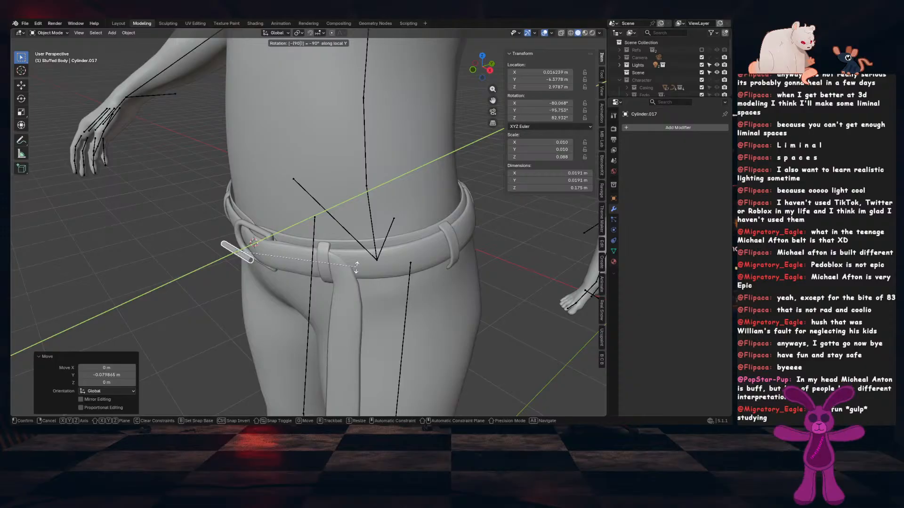
key("Return")
Snap the rod to the 3D cursor at the buckle's centre
key("KP_7")
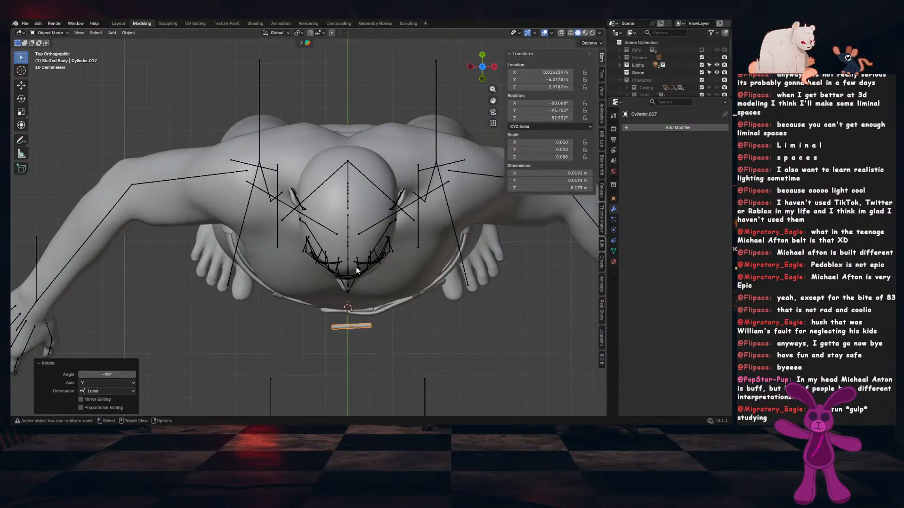
key("KP_1")
scroll(355, 267, "up", 8)
key("shift+s")
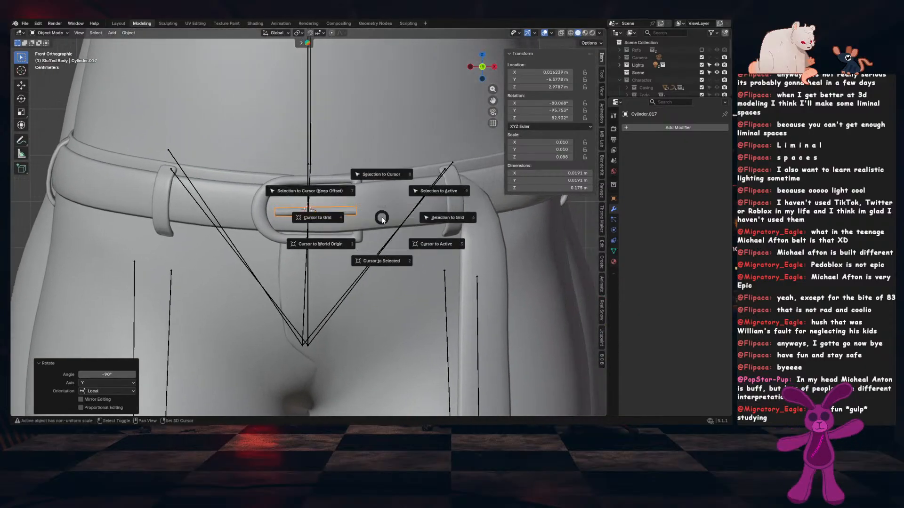
left_click(381, 188)
Tilt the rod by about 6.43° around its local X axis to follow the buckle
middle_click_drag(371, 207, 408, 226)
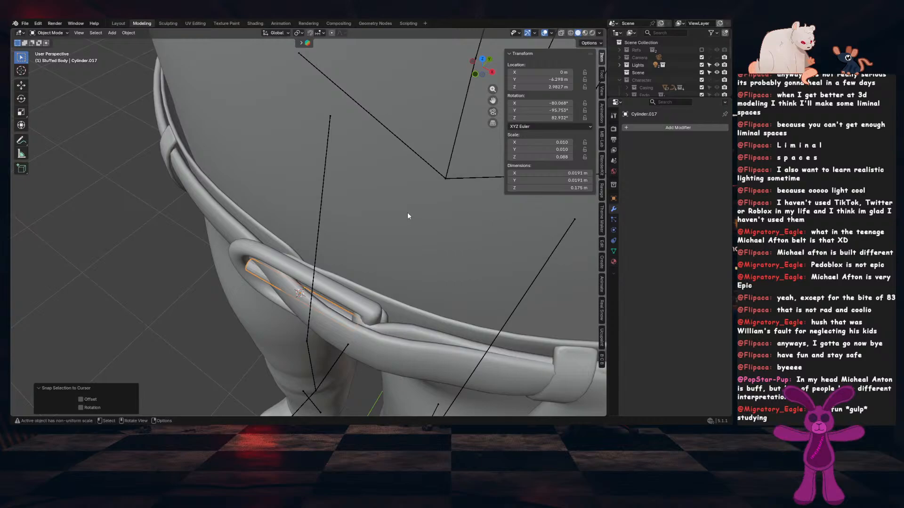
middle_click_drag(405, 214, 458, 259)
key("r")
key("z")
key("z")
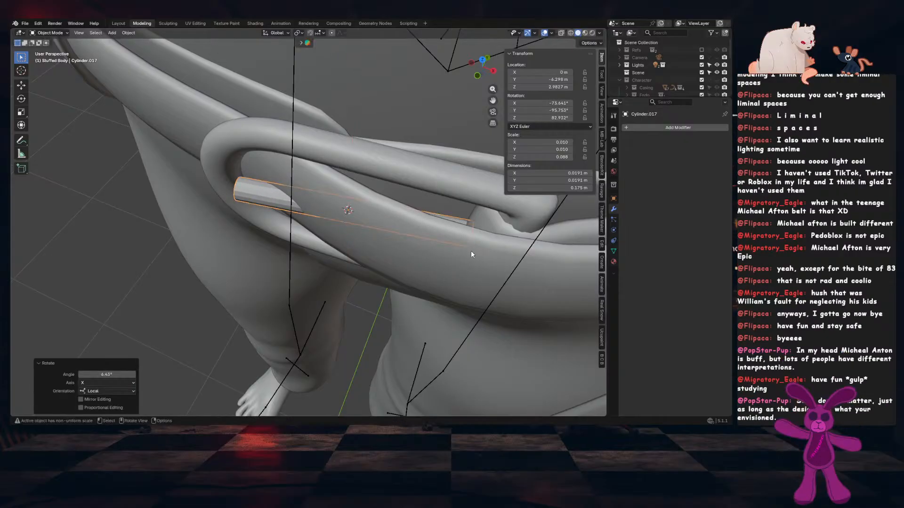
left_click(471, 251)
Shift the rod about -0.0034 m along its local Y axis
middle_click_drag(470, 251, 408, 297)
key("g")
key("y")
key("y")
left_click(470, 263)
Lengthen the rod along local Z to about 0.206 m and slide it about 0.0038 m along that axis
key("s")
key("z")
key("z")
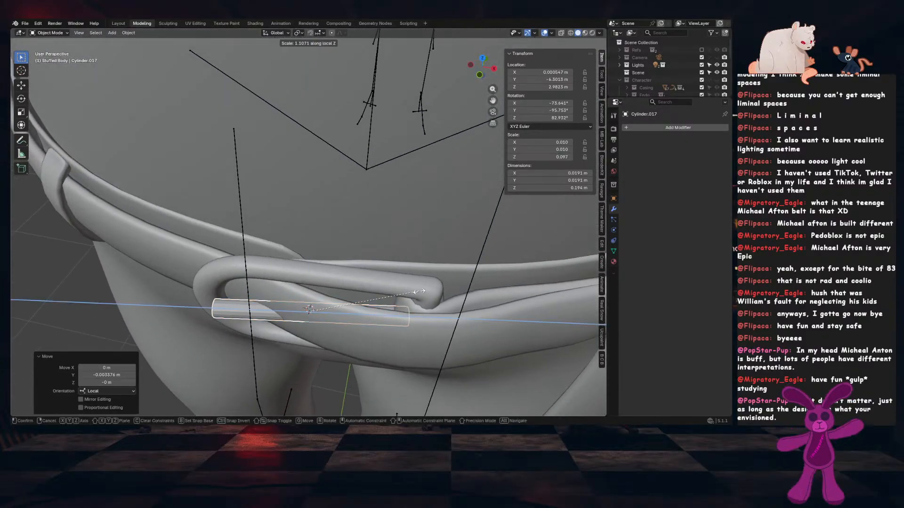
left_click(426, 290)
key("g")
key("z")
key("z")
left_click(421, 289)
Apply the rod's scale and copy the buckle's two Subdivision modifiers onto it
key("ctrl+a")
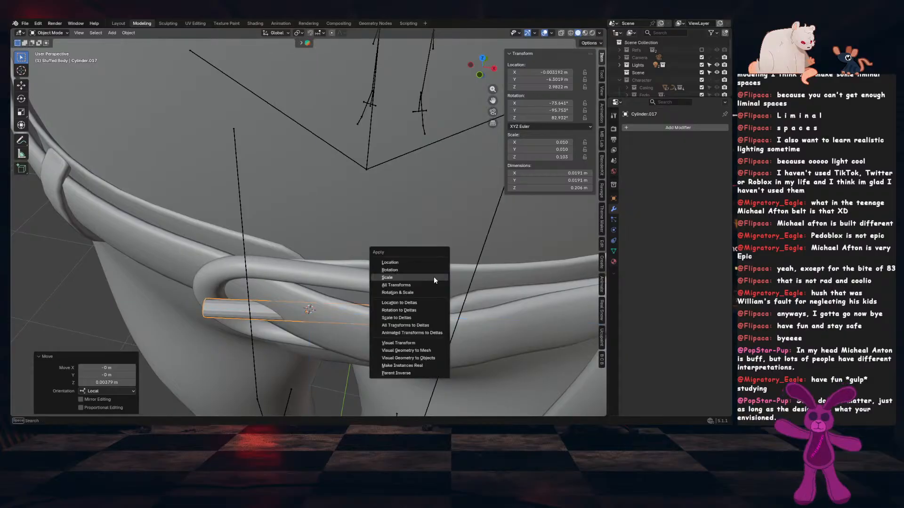
left_click(433, 277)
middle_click_drag(433, 277, 379, 235)
left_click(453, 163, "shift")
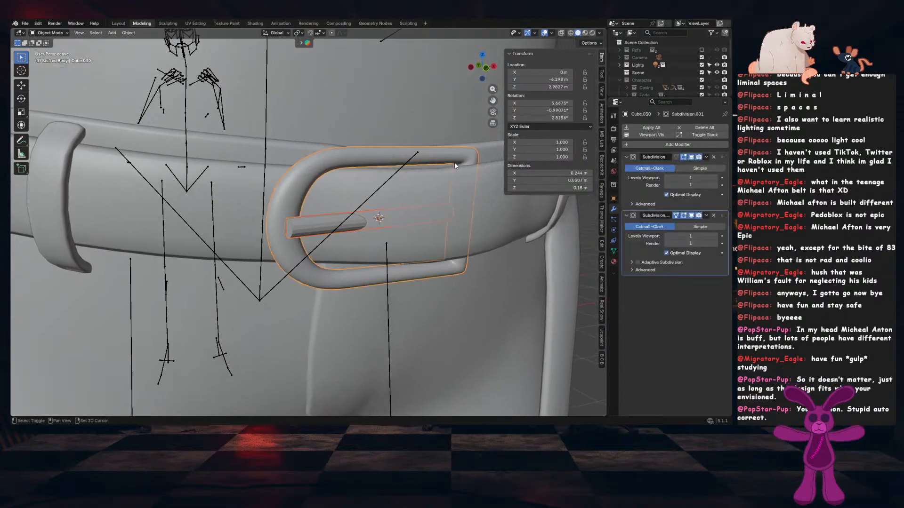
key("ctrl+l")
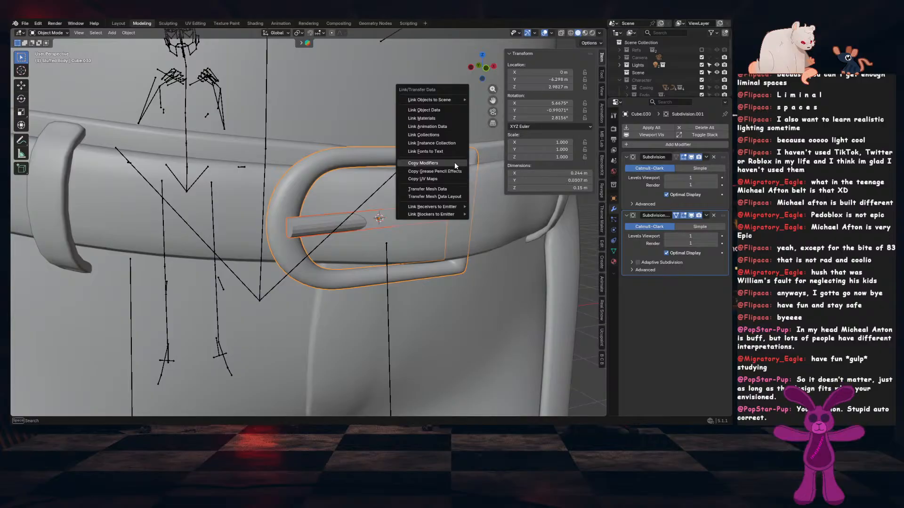
left_click(454, 164)
Apply the scale again on the rod alone and shade it smooth
left_click(351, 223)
key("ctrl+a")
left_click(469, 199)
right_click(465, 196)
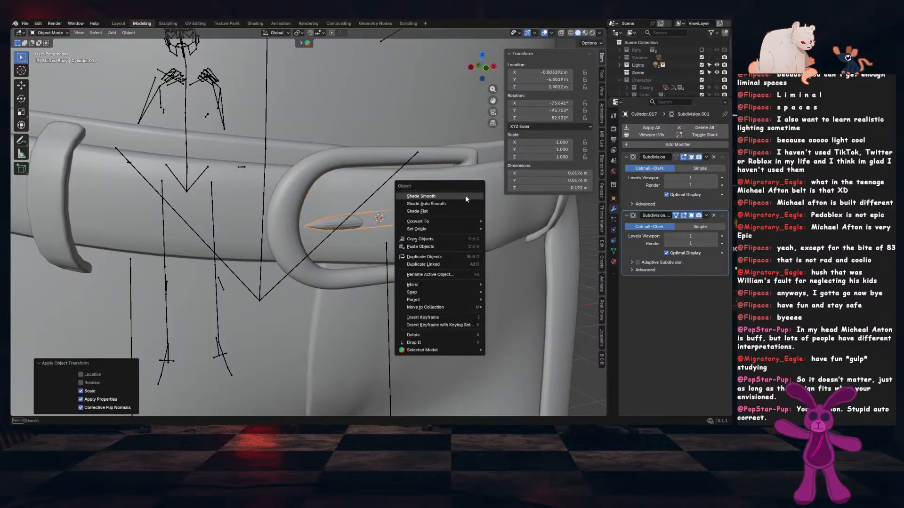
left_click(465, 196)
Add a loop cut around the rod near the buckle's curved end, with a slide factor of about -0.871
scroll(360, 224, "up", 3)
key("Tab")
key("ctrl+r")
left_click(367, 214)
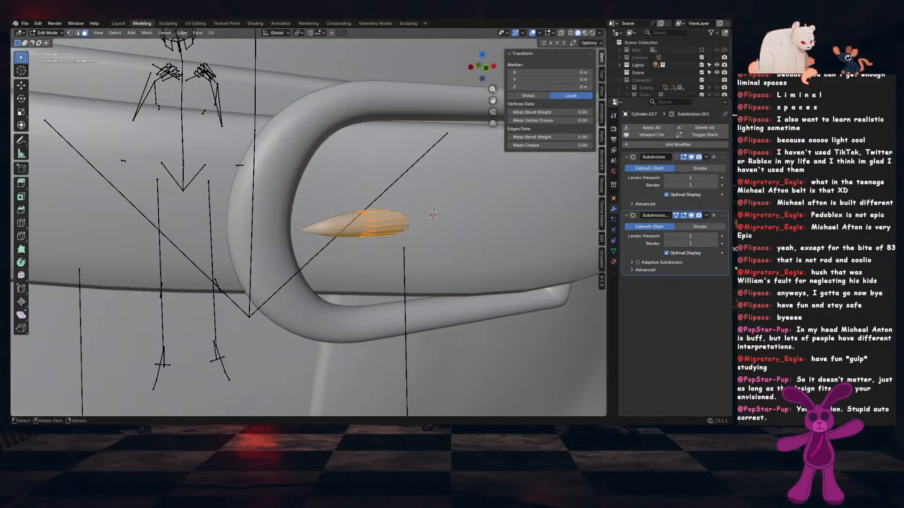
left_click(270, 230)
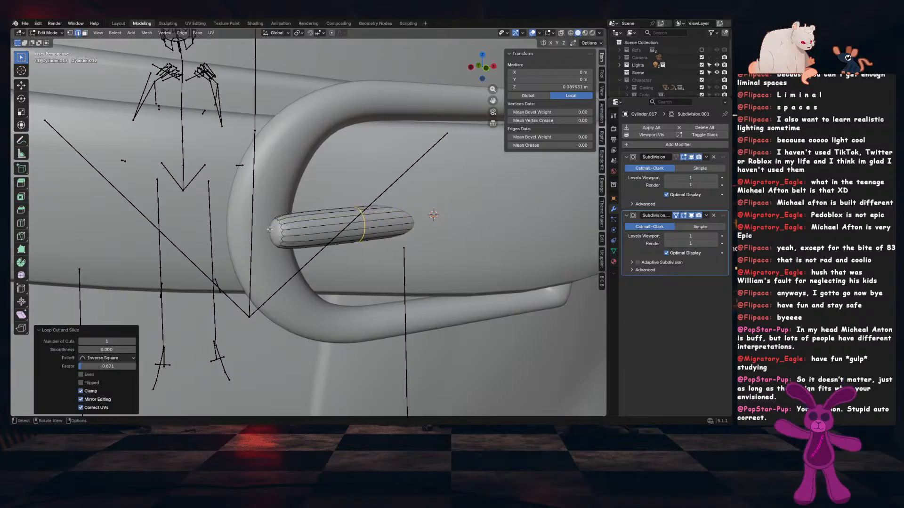
Try enlarging a second edge loop at the rod's end near the buckle curve by a factor of about 2.109
key("s")
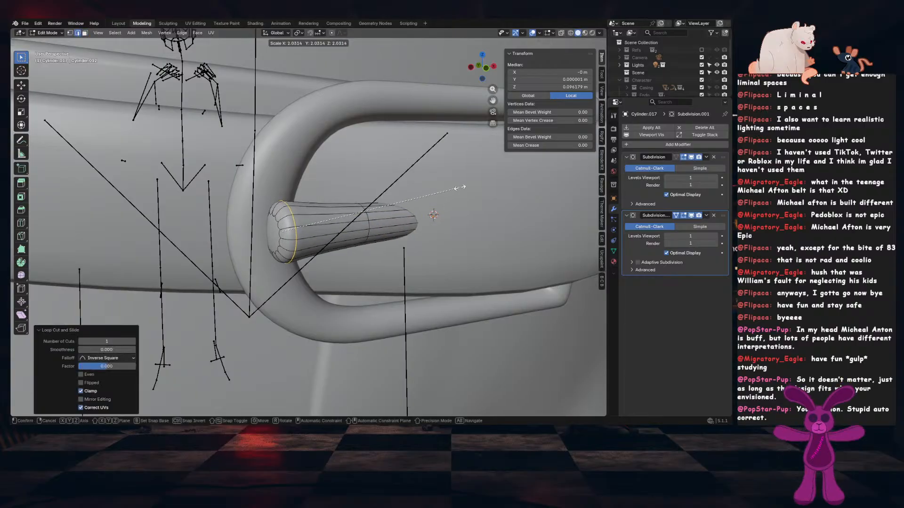
left_click(467, 187)
middle_click_drag(467, 187, 417, 200)
key("s")
right_click(376, 211)
Try sliding the enlarged edge loop about -0.036 m along the rod's local Z axis
key("g")
key("y")
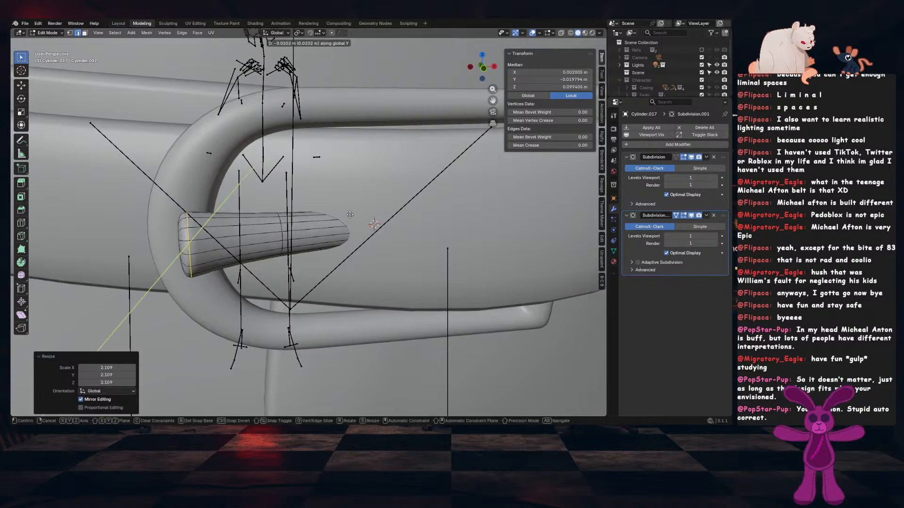
key("z")
key("z")
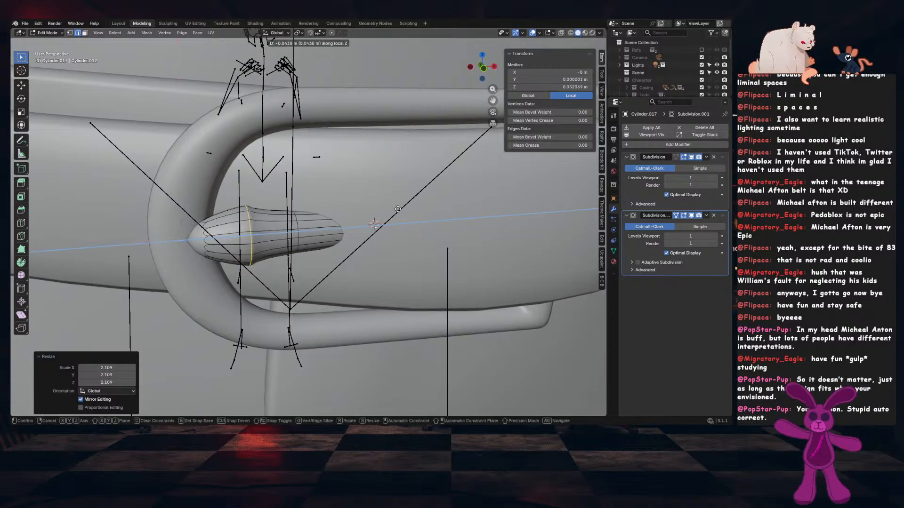
left_click(383, 210)
Try flattening the enlarged loop to 0.222 along local Y and shifting it along the same axis
middle_click_drag(384, 210, 484, 351)
key("s")
key("y")
key("y")
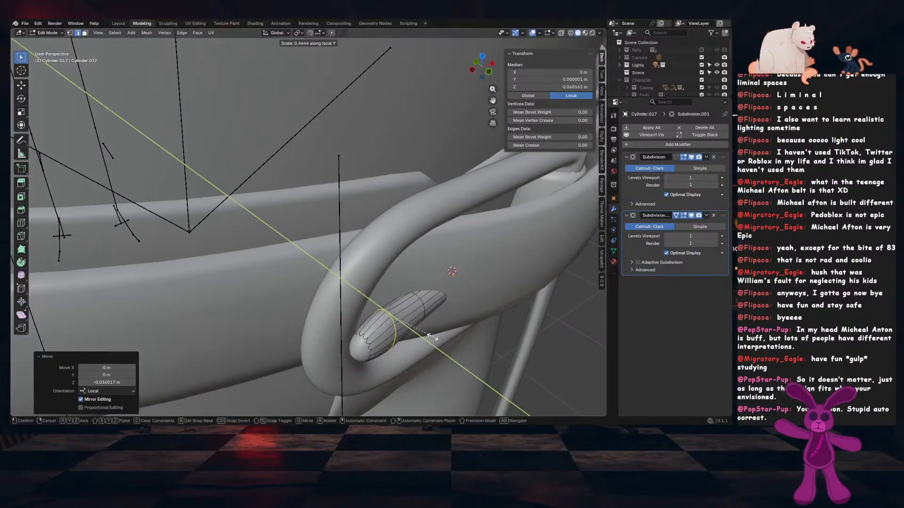
left_click(413, 331)
key("g")
key("y")
key("y")
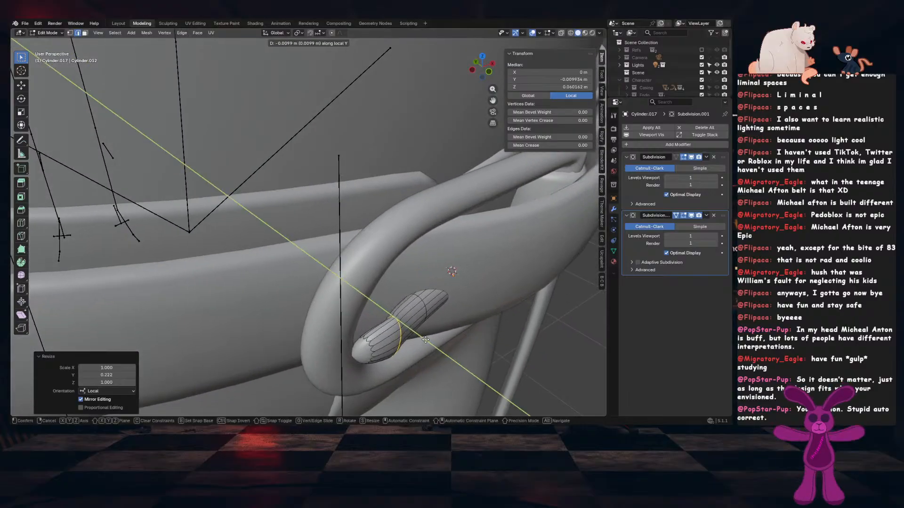
key("Escape")
Undo the flattening, sliding and enlarging back to the rod with its first loop cut
key("ctrl+z")
key("ctrl+z")
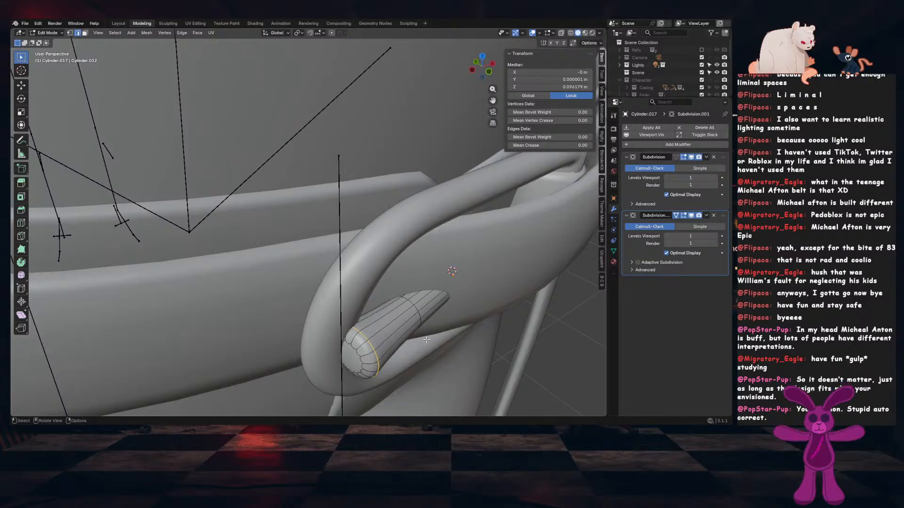
key("ctrl+z")
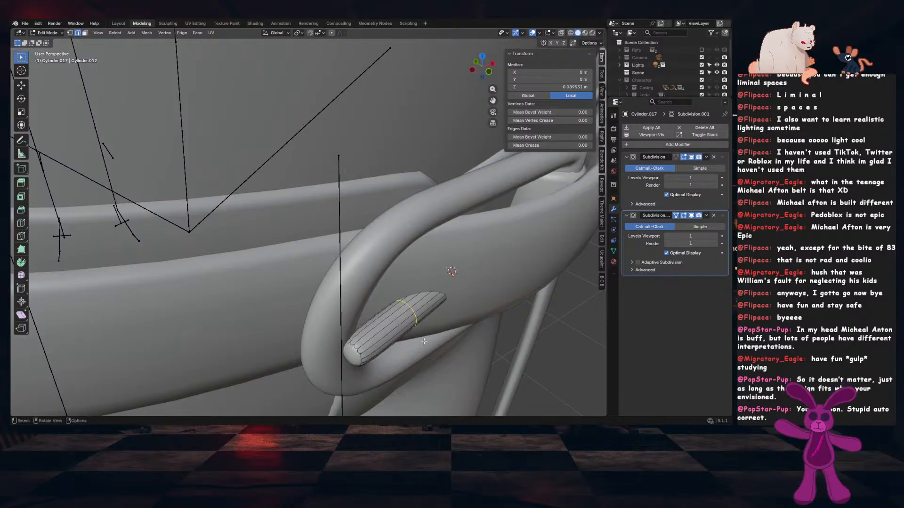
Extrude the face ring at the rod's end near the buckle curve in place and fatten it by about 0.0074 m
key("3")
left_click(399, 333, "alt")
key("e")
right_click(405, 335)
key("alt+s")
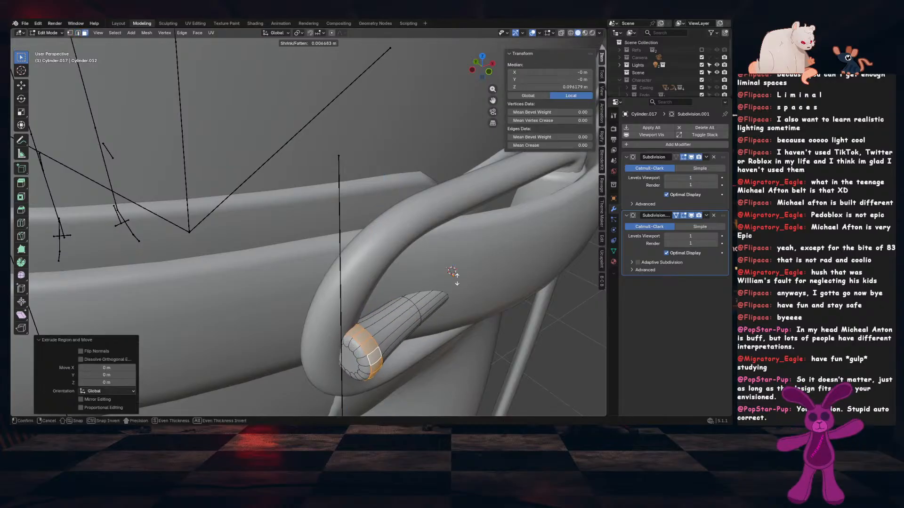
left_click(456, 280)
Move the fattened face ring about -0.0146 m along the rod's local Z axis
middle_click_drag(457, 280, 397, 309)
key("g")
key("x")
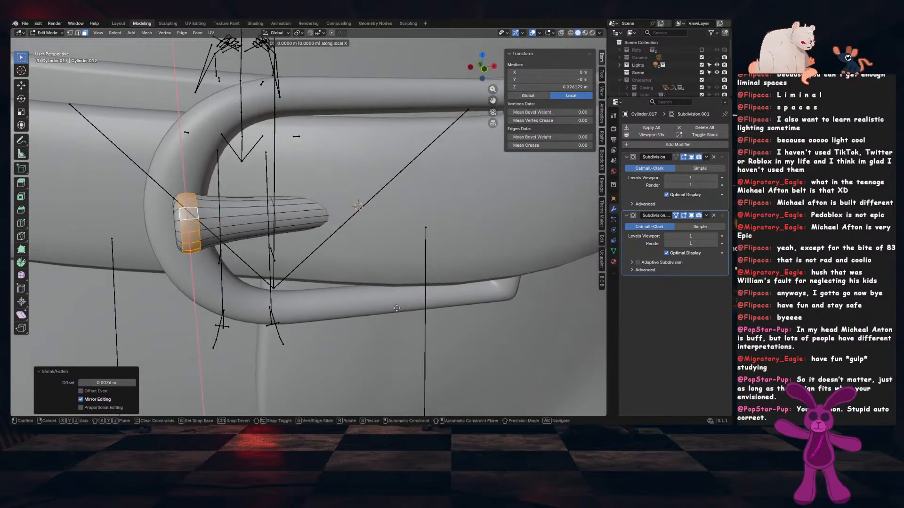
left_click(397, 313)
middle_click_drag(397, 313, 456, 314)
key("s")
key("y")
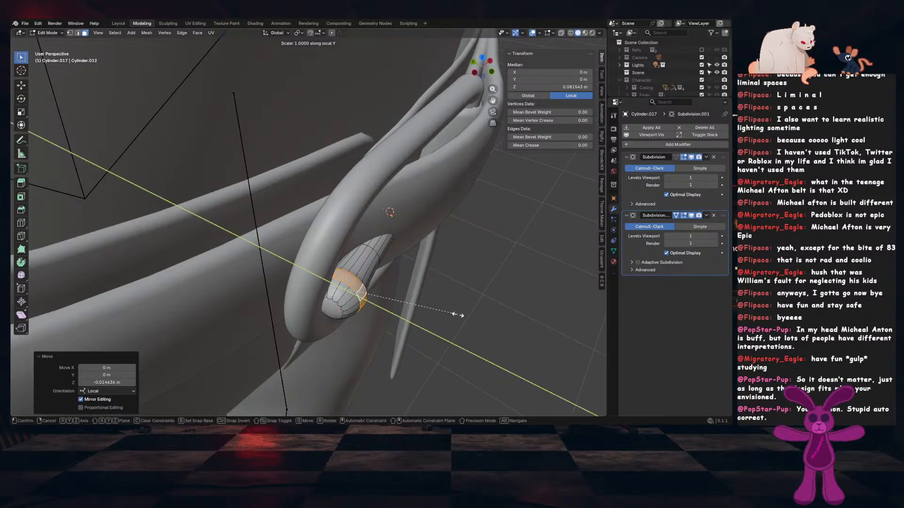
key("Escape")
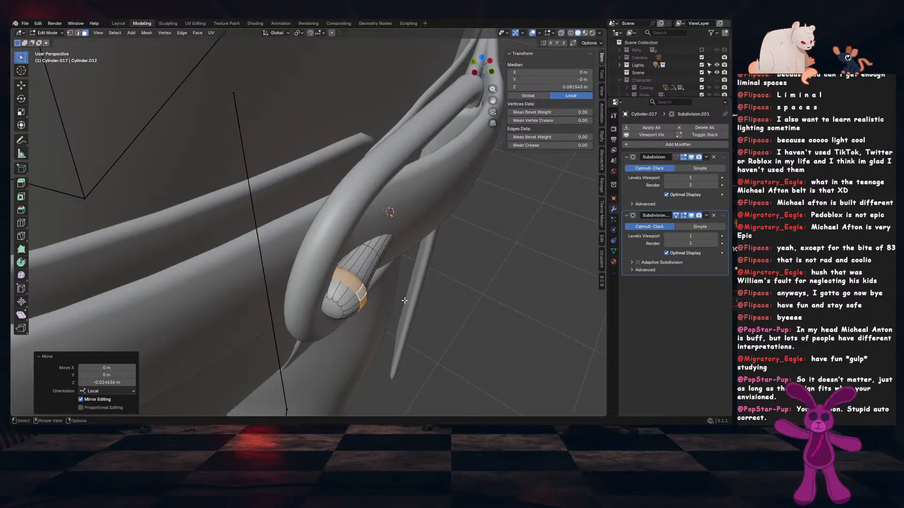
Flatten the whole prong object to about 0.527 along its local Y axis
key("Tab")
key("s")
key("y")
key("y")
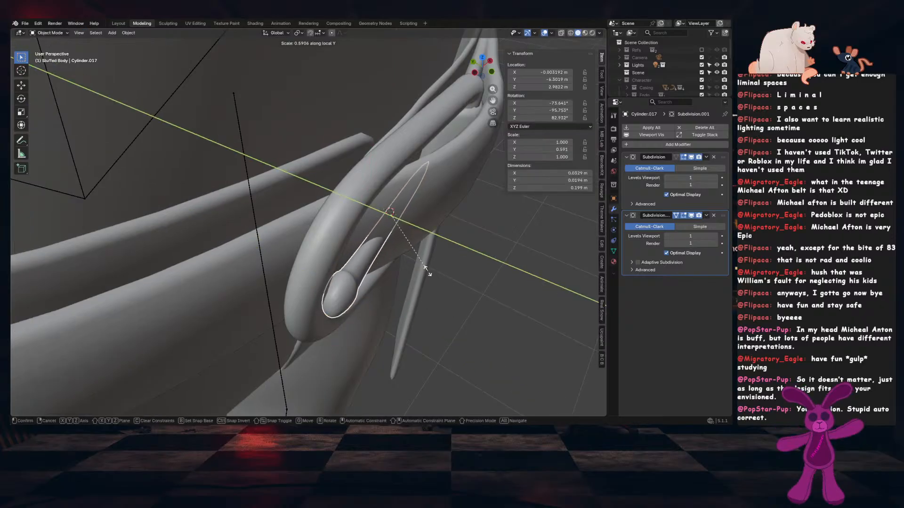
left_click(424, 262)
Edge-slide the prong's loop beside the fattened ring along its length toward the narrow end, and return to Object Mode
middle_click_drag(423, 262, 294, 234)
key("Tab")
middle_click_drag(264, 207, 256, 202)
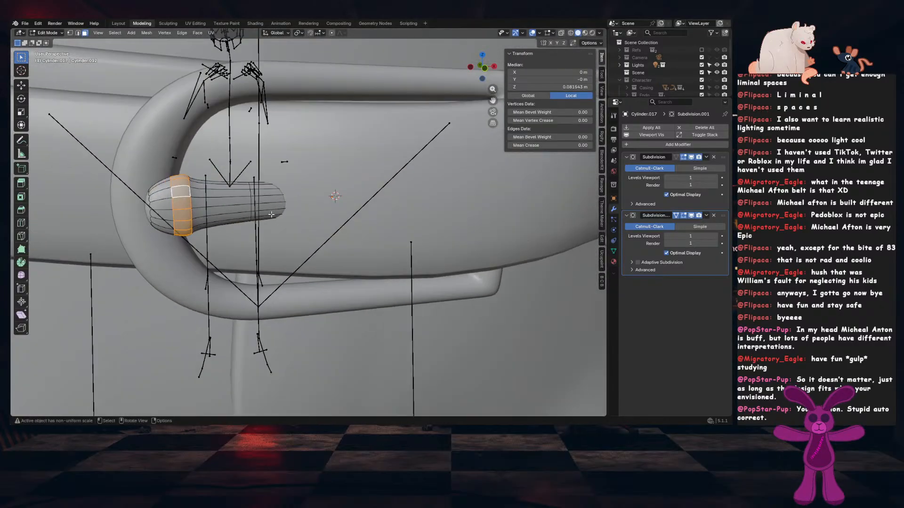
left_click(251, 200, "alt")
key("g")
key("g")
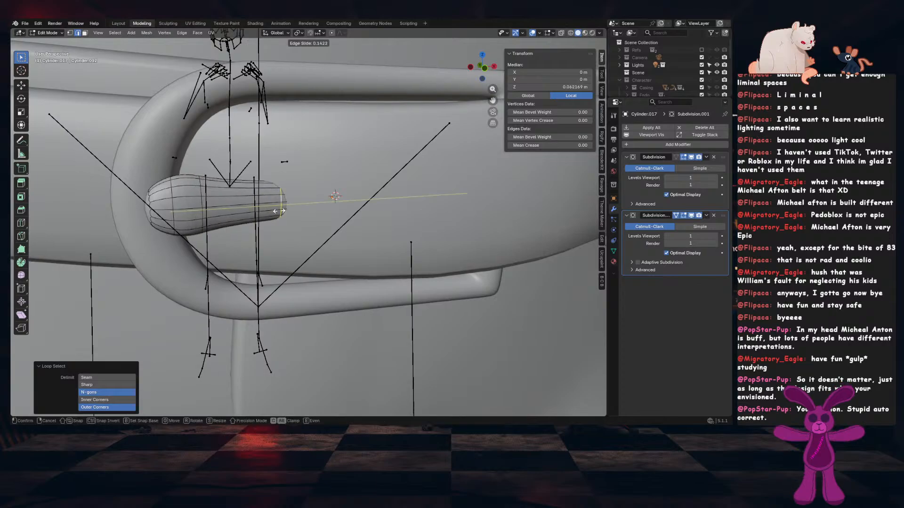
left_click(286, 210)
middle_click_drag(287, 211, 244, 228)
key("Tab")
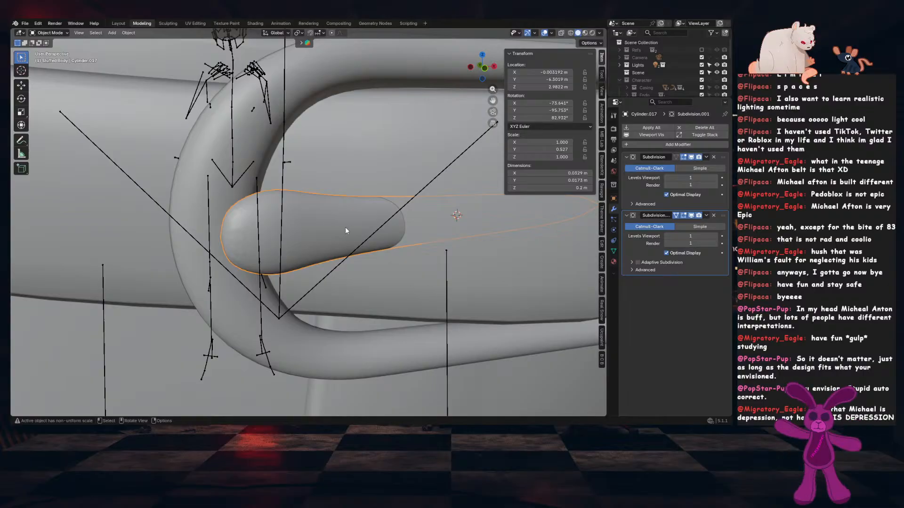
Save the file and edge-slide the loop at the prong's narrow end outward, lengthening the prong to about 0.205 m
scroll(344, 229, "down", 5)
key("ctrl+s")
middle_click_drag(568, 275, 314, 206)
middle_click_drag(314, 206, 334, 209)
key("Tab")
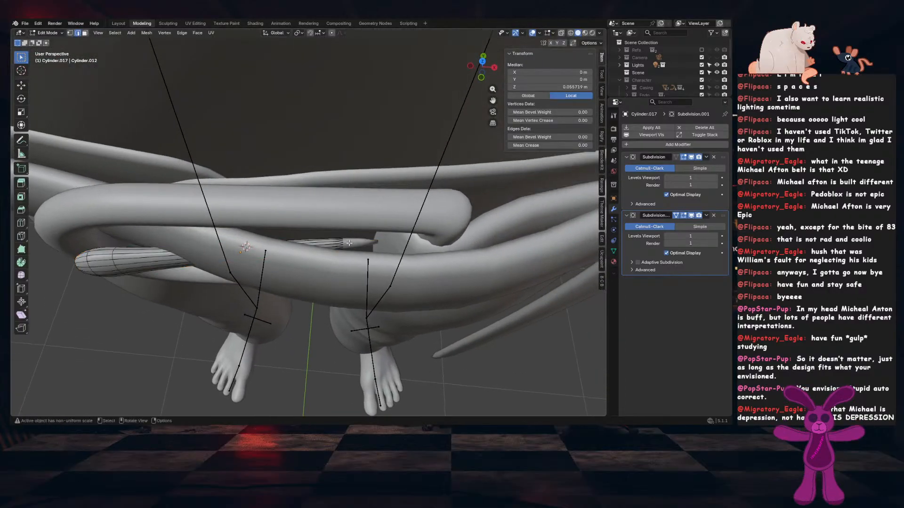
key("g")
key("g")
left_click(444, 239)
key("Tab")
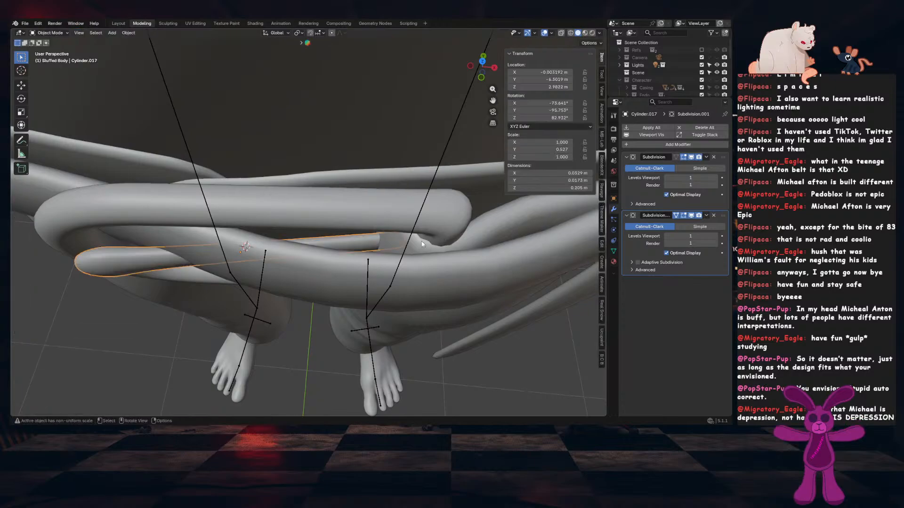
Apply the prong's scale and its second Subdivision modifier
scroll(444, 245, "down", 3)
middle_click_drag(444, 253, 410, 223)
key("ctrl+a")
left_click(411, 223)
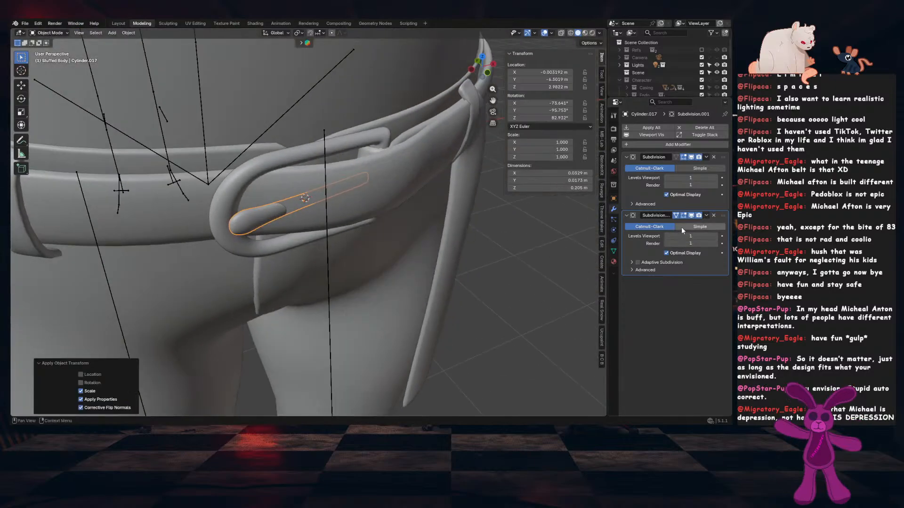
left_click(692, 215)
left_click(691, 214)
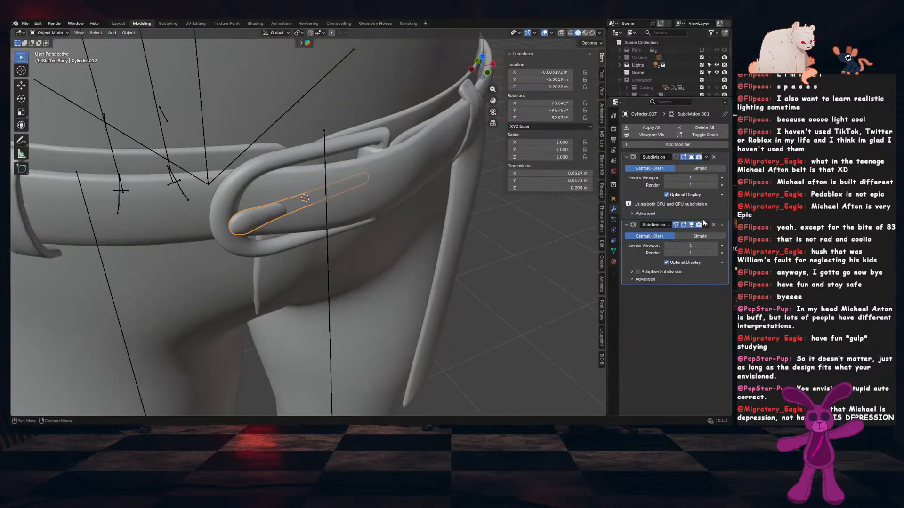
key("ctrl+a")
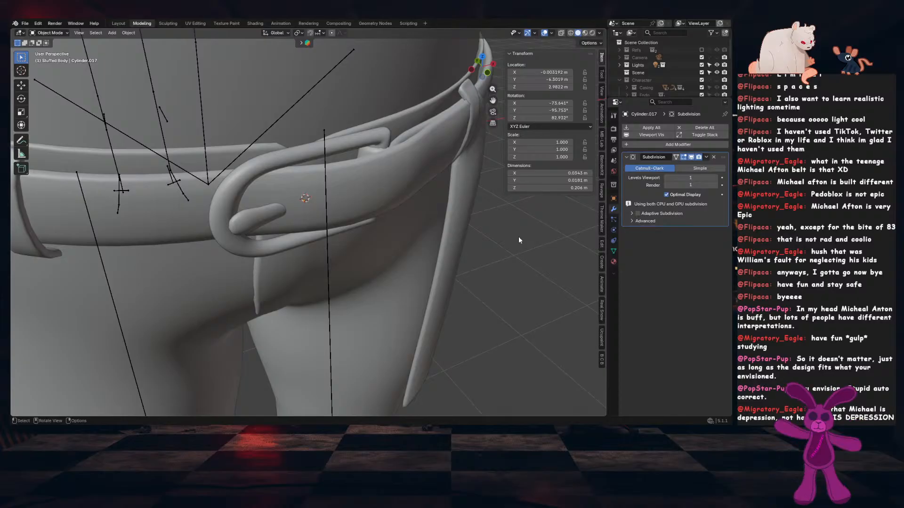
Inspect the finished belt and buckle on the character from the front and side, and save the file
scroll(365, 205, "down", 4)
middle_click_drag(365, 205, 341, 219)
scroll(439, 205, "down", 2)
key("ctrl+s")
scroll(352, 214, "down", 4)
scroll(317, 244, "up", 5)
scroll(329, 234, "down", 2)
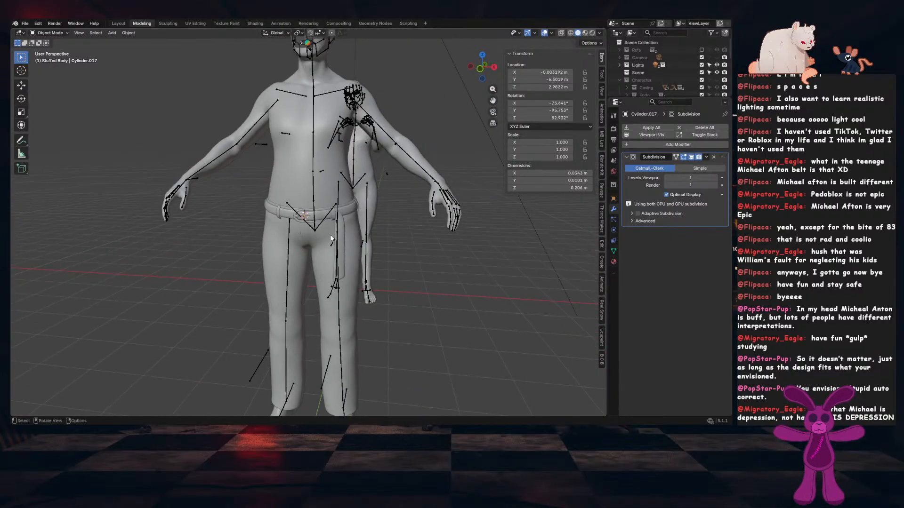
scroll(337, 233, "up", 6)
scroll(318, 232, "down", 2)
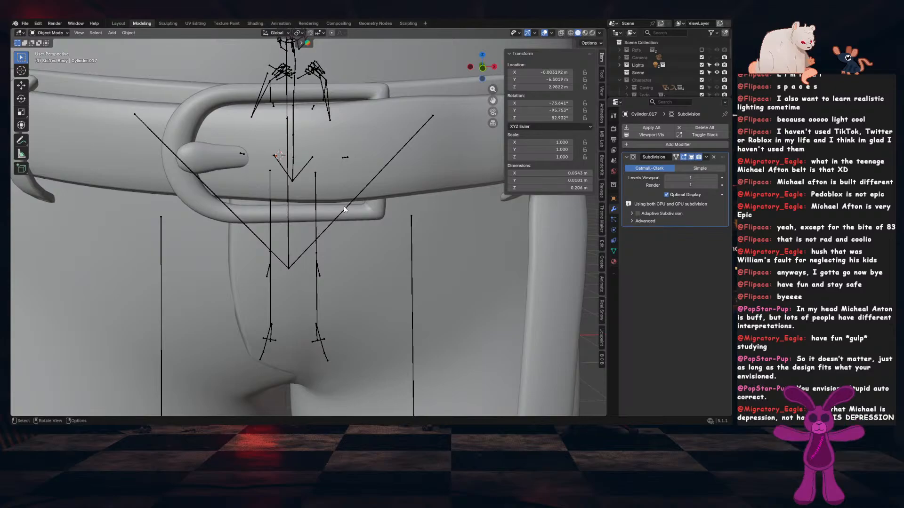
middle_click_drag(344, 205, 321, 208)
key("ctrl+s")
scroll(353, 209, "down", 2)
key("ctrl+s")
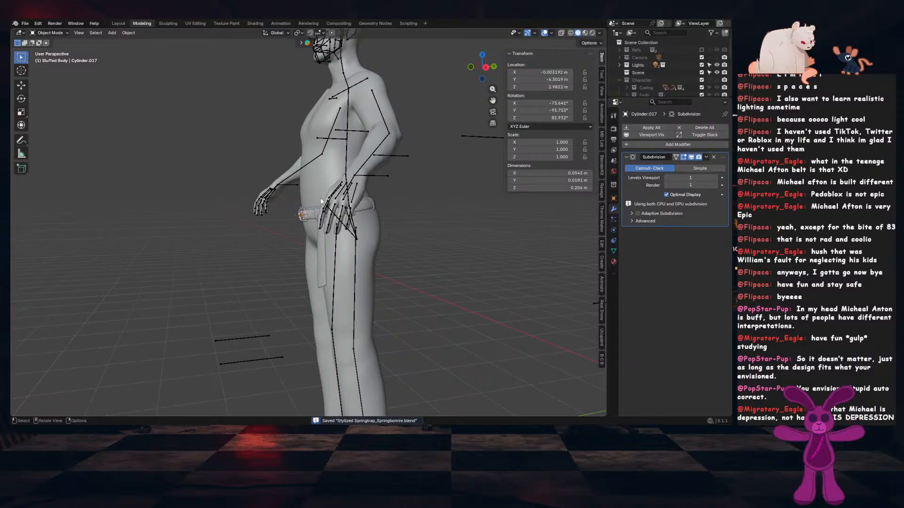
Select an L-shaped chain of edges on the trousers' outer hip, from below the belt downward and across toward the back
middle_click_drag(321, 201, 296, 263)
left_click(466, 231)
key("Tab")
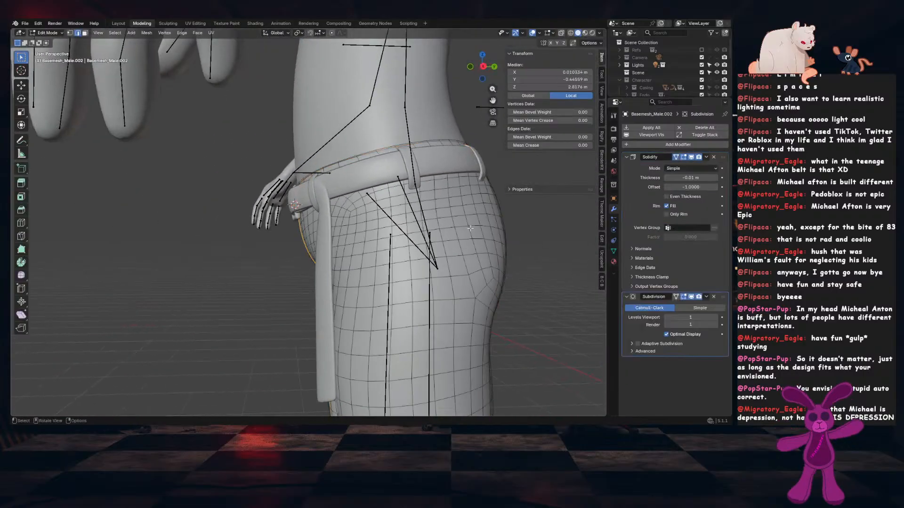
middle_click_drag(428, 271, 334, 193, "shift")
key("3")
left_click(301, 136)
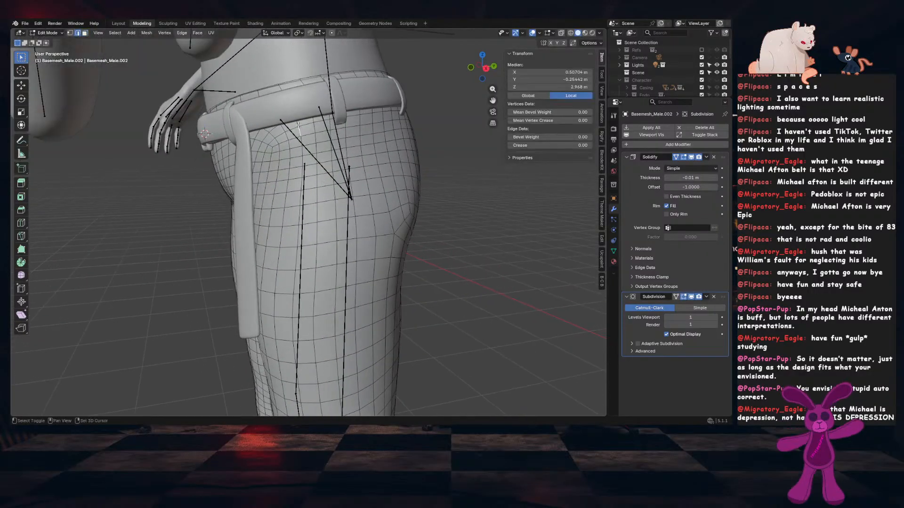
left_click_drag(301, 159, 301, 172)
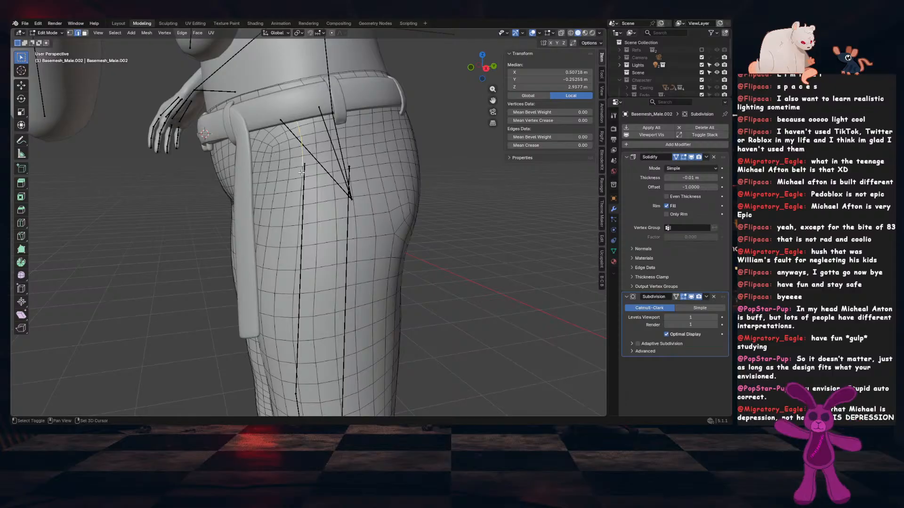
left_click_drag(300, 211, 299, 230)
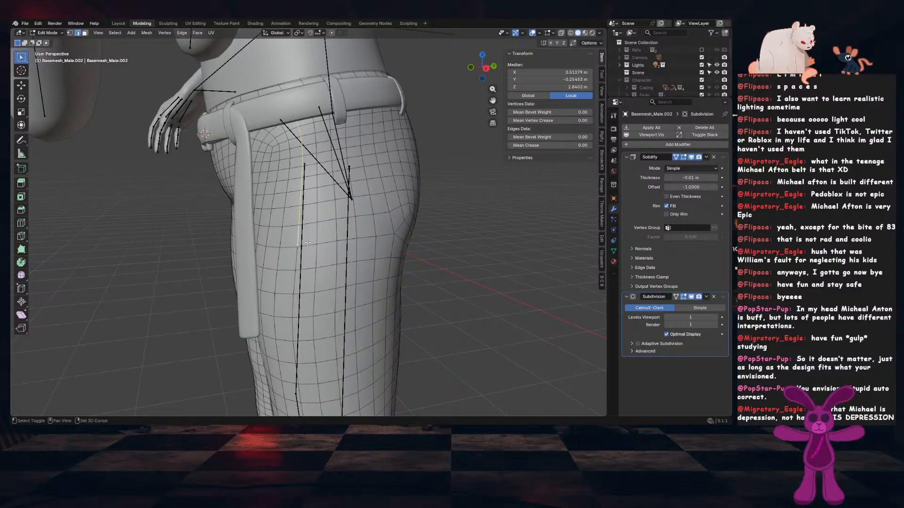
middle_click_drag(307, 243, 359, 248)
left_click(350, 236, "shift")
left_click(332, 244, "shift")
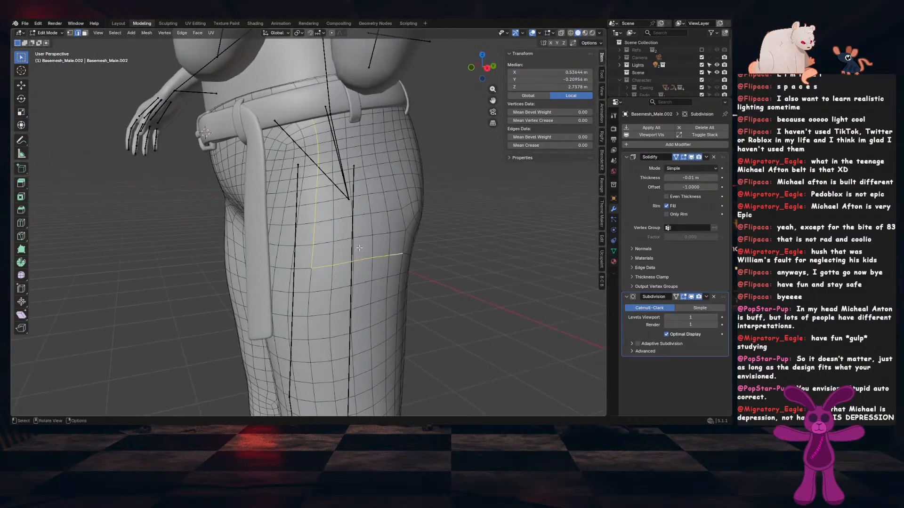
Extrude the L-shaped edge chain in place and move it about 0.058 m outward along the global X axis
key("e")
key("Escape")
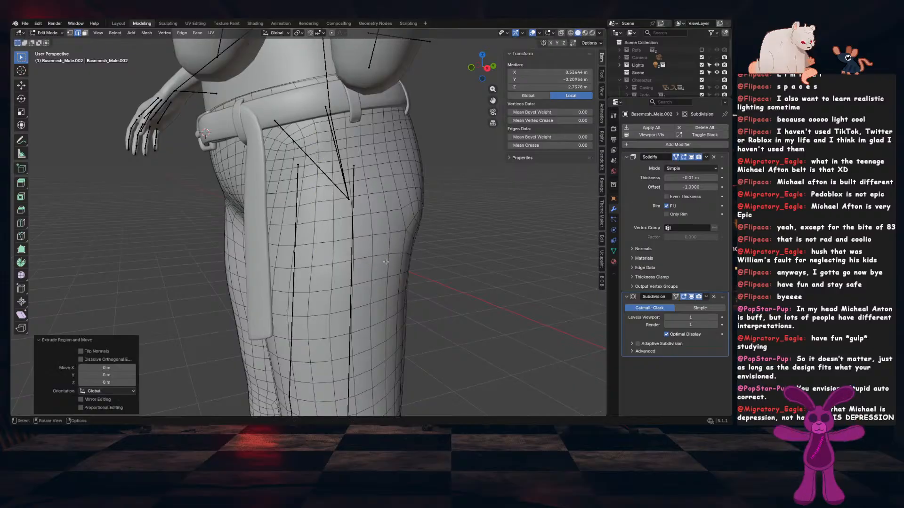
key("alt+s")
right_click(406, 258)
middle_click_drag(397, 257, 478, 252)
key("g")
key("x")
left_click(412, 263)
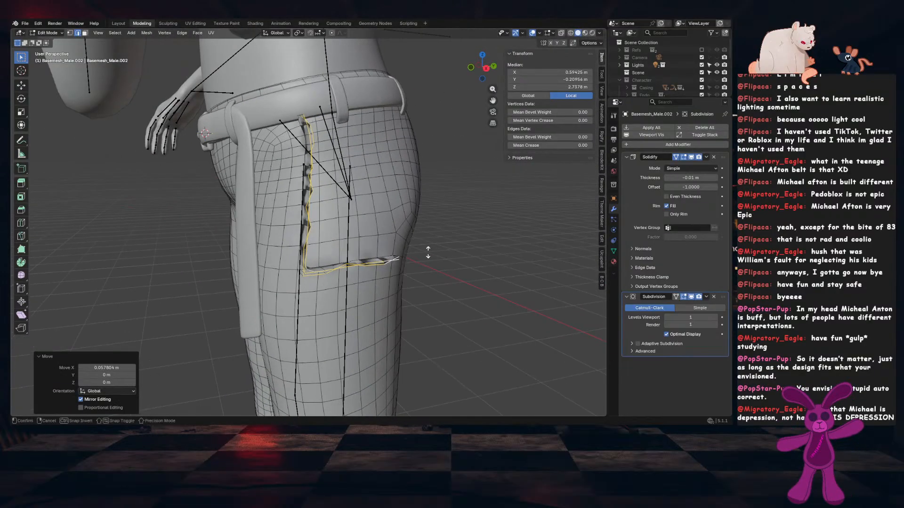
Apply the trousers' scale and recalculate the normals of the whole mesh to face outside
key("Tab")
key("ctrl+a")
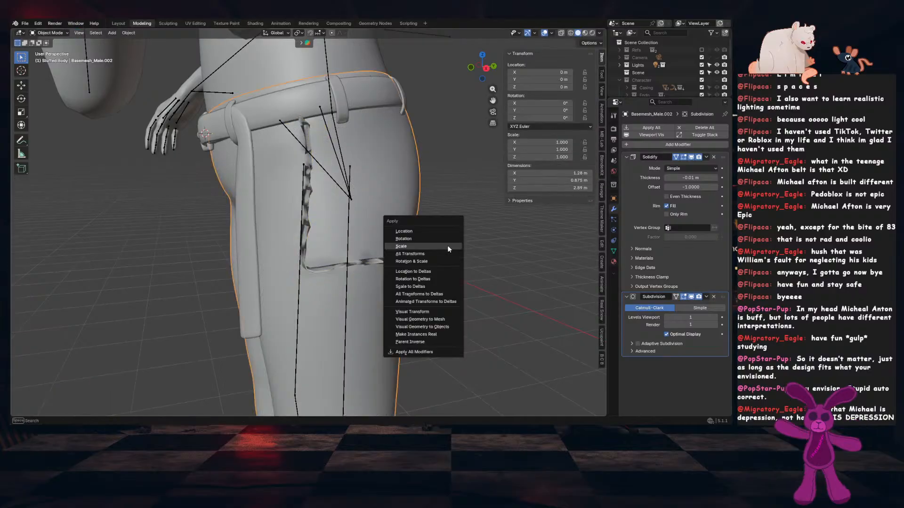
left_click(447, 245)
key("Tab")
key("a")
key("alt+n")
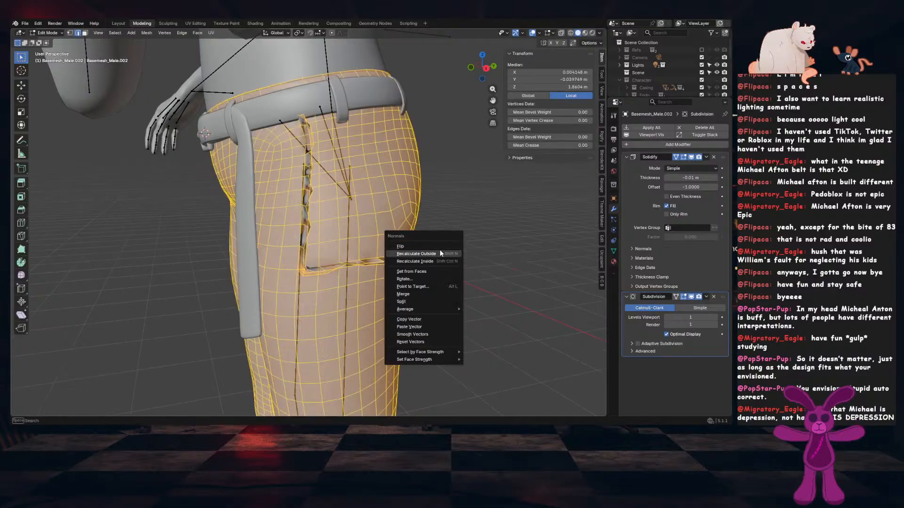
left_click(439, 250)
key("Tab")
mouse_move(414, 253)
middle_mouse_down()
mouse_move(440, 260)
mouse_move(404, 259)
middle_mouse_up()
key("Tab")
left_click(370, 217, "alt")
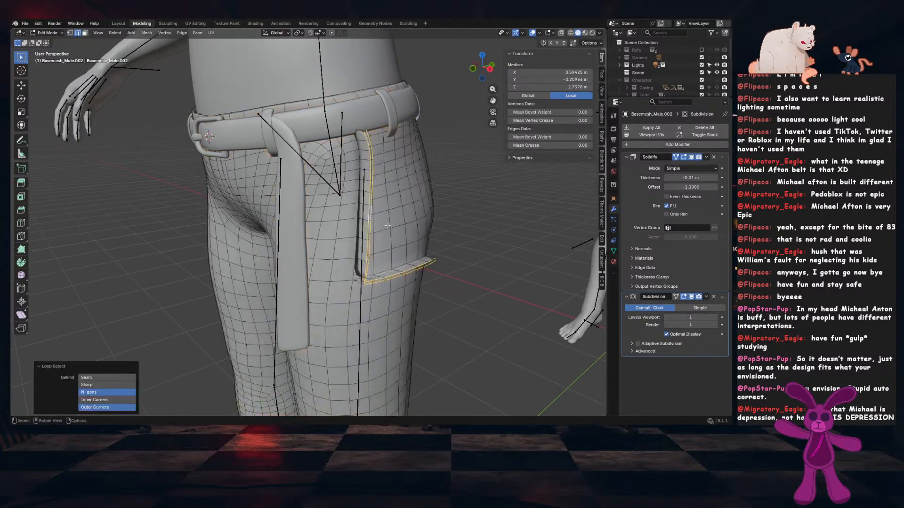
key("alt+s")
right_click(476, 245)
Merge the two outer vertices at the extruded pocket rim's lower front corner at their center
scroll(470, 245, "up", 2)
middle_click_drag(466, 245, 422, 288)
scroll(440, 243, "up", 1)
scroll(445, 253, "up", 1)
key("1")
left_click(448, 238)
scroll(452, 240, "down", 1)
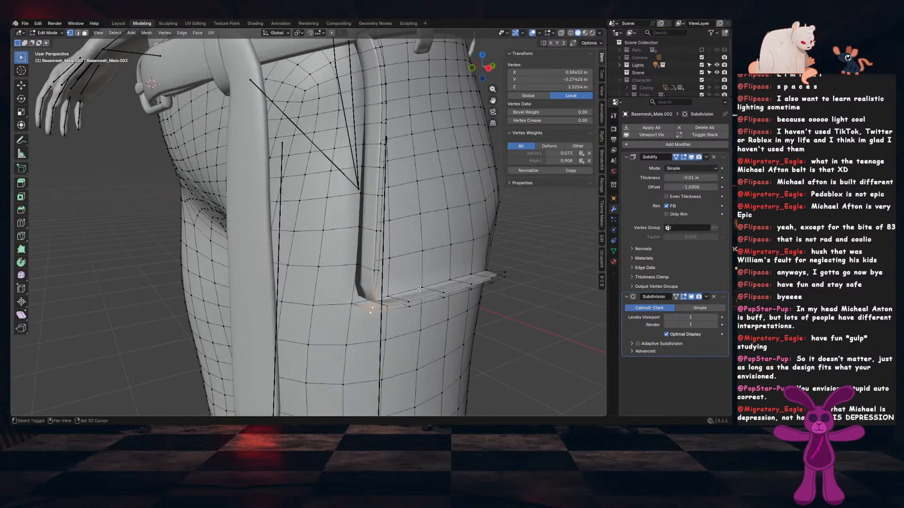
left_click(409, 305, "shift")
key("m")
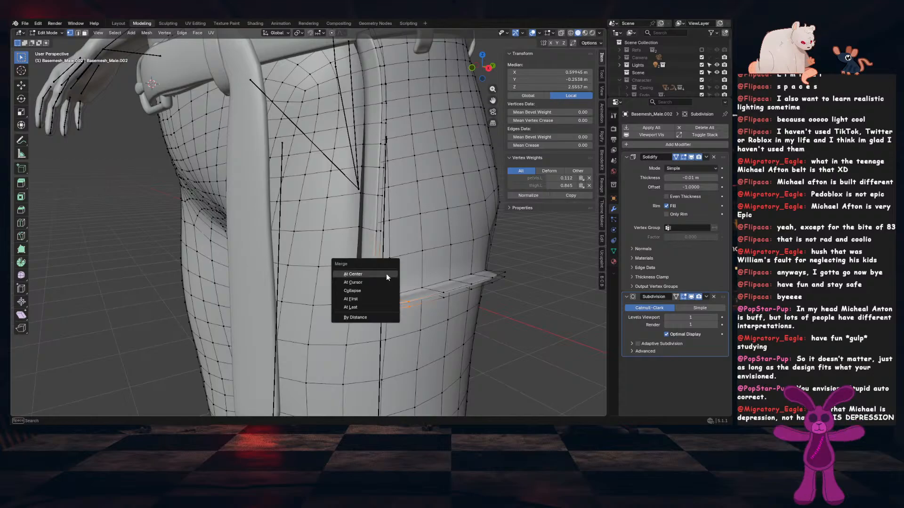
left_click(386, 273)
middle_click_drag(385, 273, 352, 304)
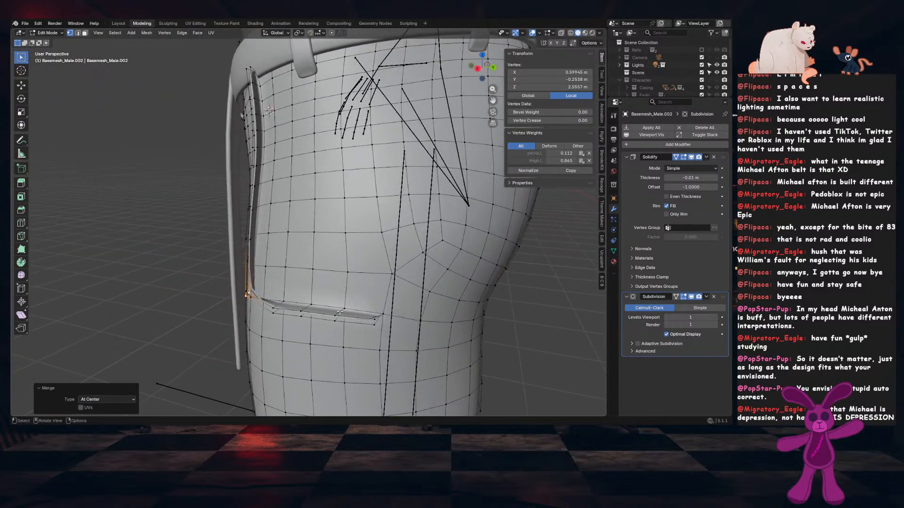
Delete the strip of hip faces running along the inside of the pocket rim's lower and front edges
left_click(340, 311)
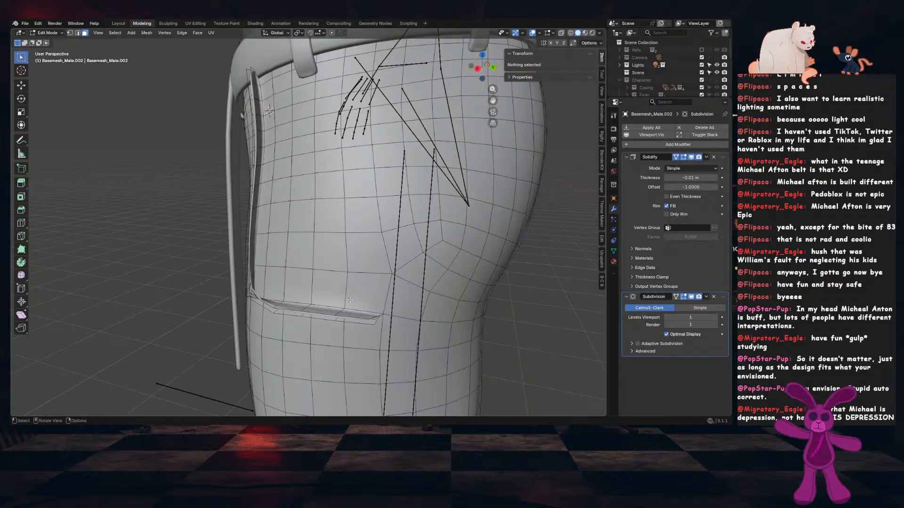
left_click(351, 297, "shift")
left_click(267, 286, "shift")
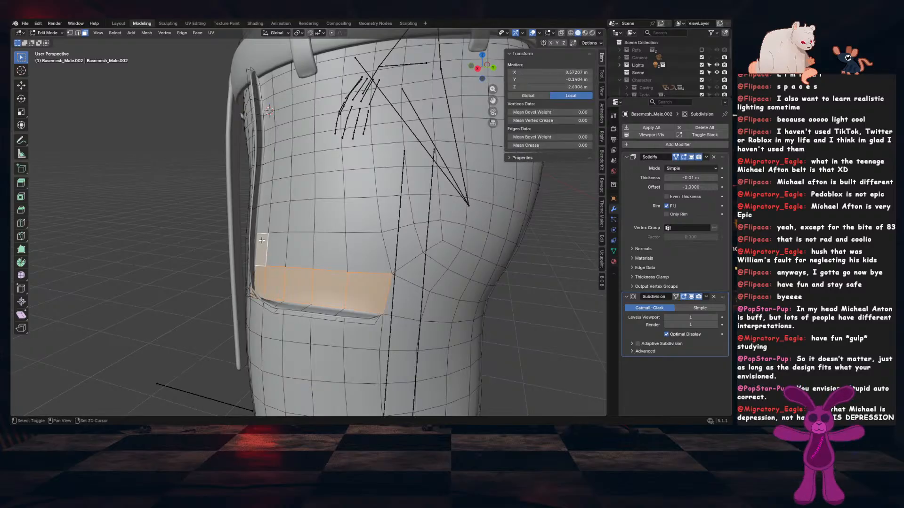
left_click(264, 210, "shift")
left_click(270, 113, "shift")
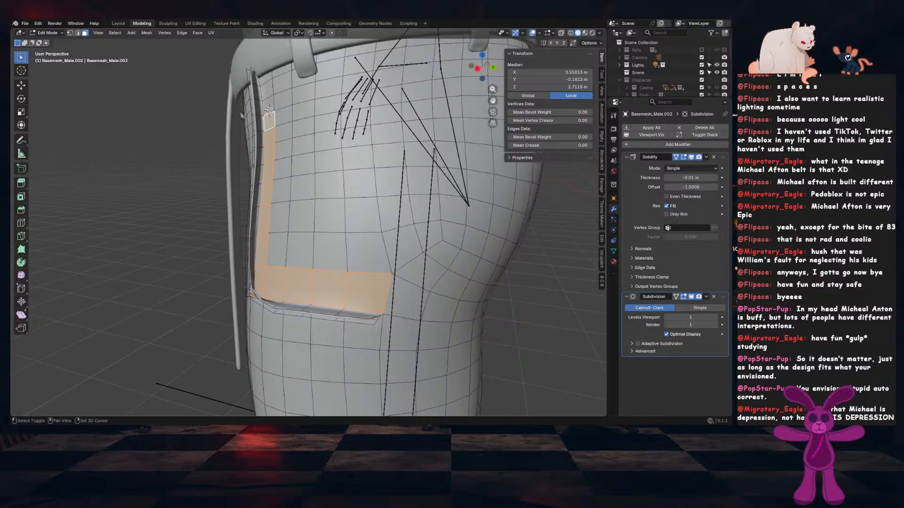
left_click(266, 87, "shift")
key("x")
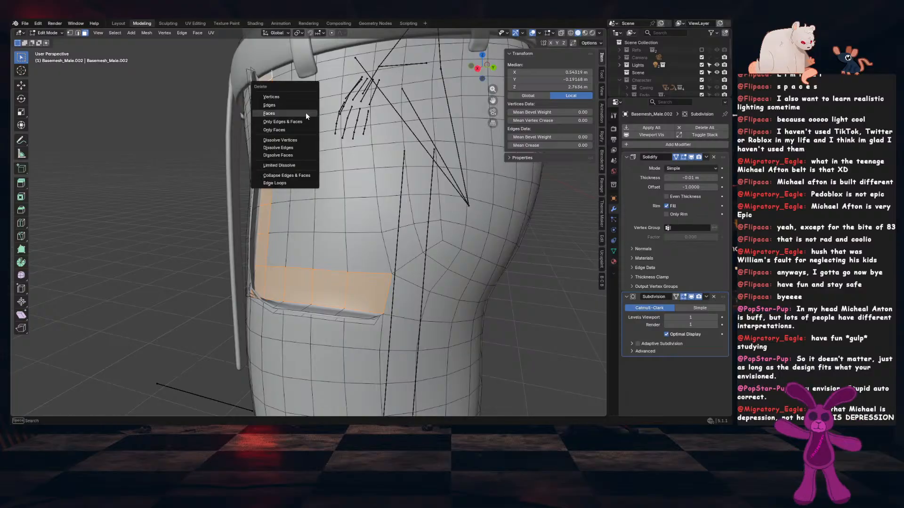
left_click(306, 112)
Select the pocket rim's edge loop and adjust it along its normals with Shrink/Fatten
middle_click_drag(332, 226, 384, 320)
left_click(240, 319, "alt")
scroll(464, 303, "down", 2)
key("alt+s")
left_click(468, 298)
Delete the face at the pocket rim's lower front corner and recalculate all trouser normals outside
key("alt+a")
left_click(320, 324)
key("g")
right_click(376, 328)
key("x")
left_click(377, 327)
key("a")
key("alt+n")
left_click(355, 294)
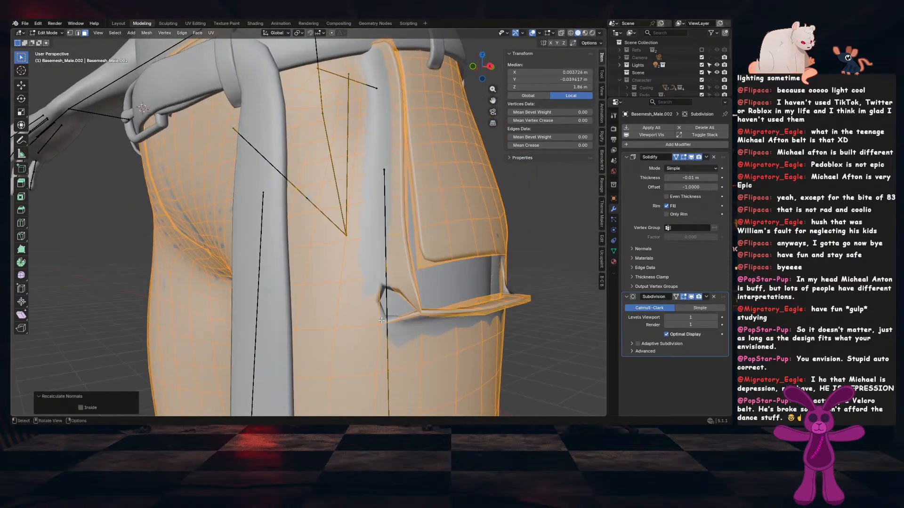
Merge the open edge at the pocket rim's lower front corner to close the gap there
key("1")
left_click(382, 304)
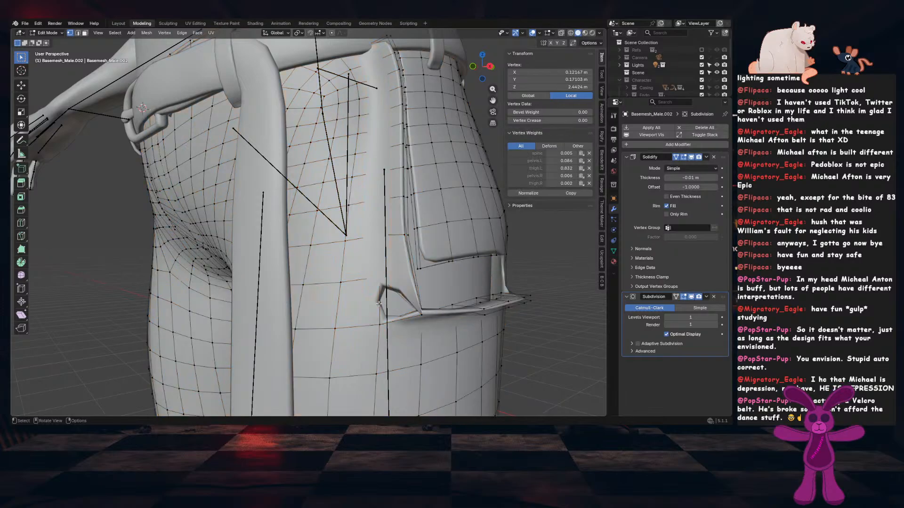
key("2")
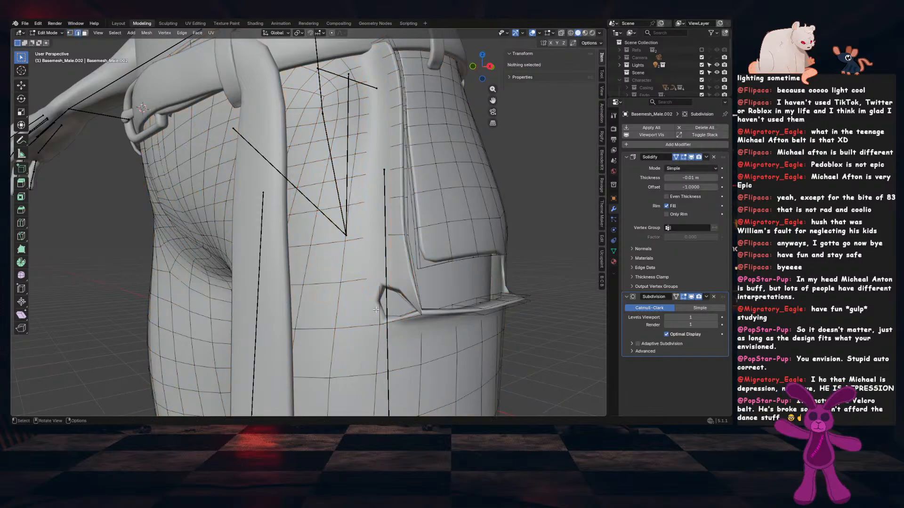
left_click(405, 318)
key("m")
left_click(405, 320)
Shrink/fatten the pocket rim's edge loop and move it about -0.027 m along the global X axis
middle_click_drag(406, 319, 433, 301)
left_click(433, 324, "alt")
scroll(434, 325, "down", 3)
key("alt+s")
left_click(474, 288)
key("g")
key("x")
left_click(382, 314)
Vertex-slide the pocket rim's lower front corner vertex and its neighbor above upward along the rim
scroll(433, 302, "up", 5)
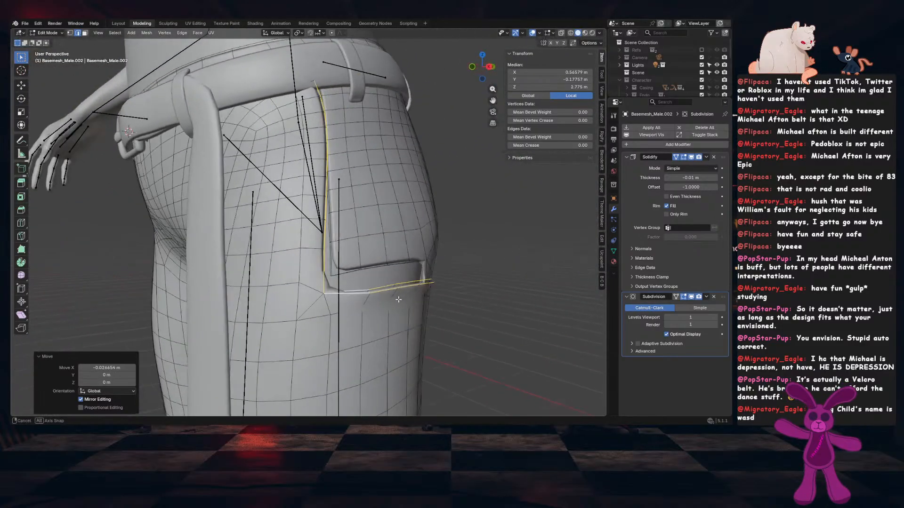
left_click(324, 293)
key("g")
key("g")
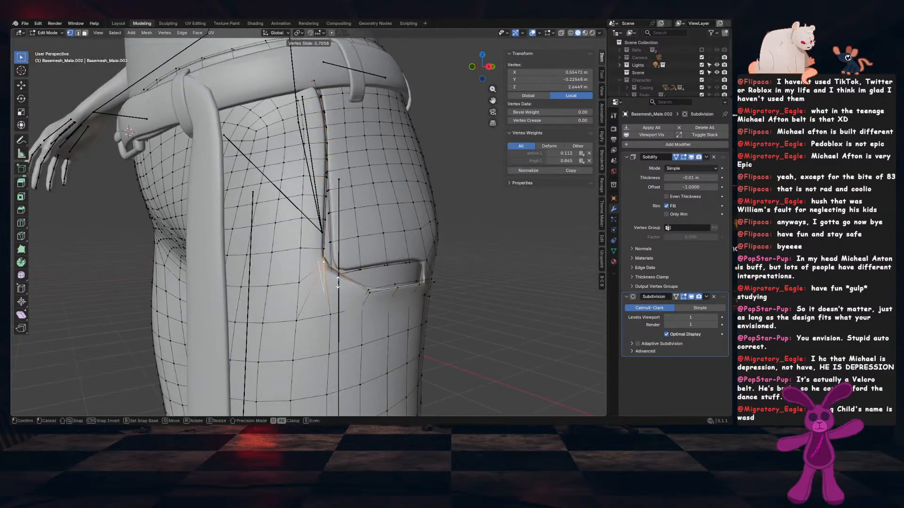
left_click(337, 292)
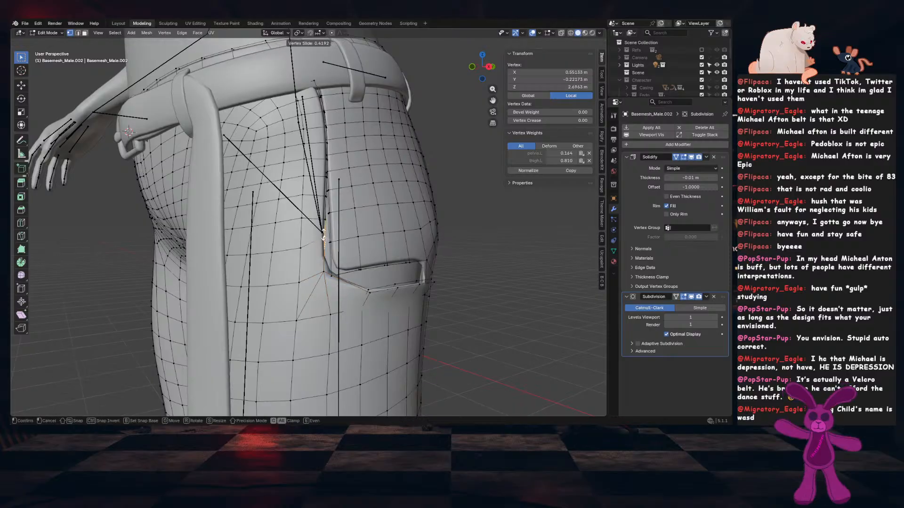
Move the selected vertices at the rear end of the pocket rim about -0.029 m along the global X axis
middle_click_drag(348, 291, 451, 354)
scroll(310, 294, "up", 3)
left_click(336, 305)
left_click(410, 341, "shift")
left_click(379, 351, "shift")
key("g")
key("x")
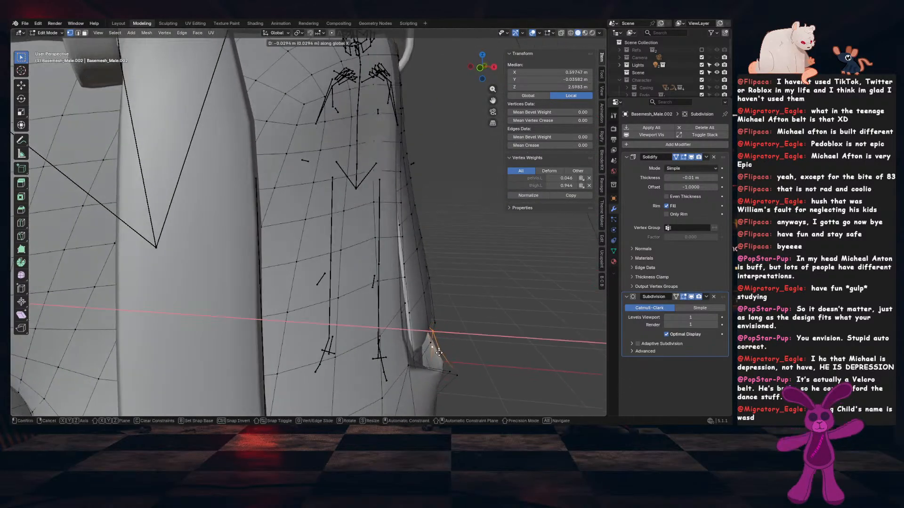
left_click(438, 352)
Move the single vertex on the pocket's lower rim about -0.016 m along the global X axis
left_click(432, 369)
key("g")
key("x")
left_click(439, 372)
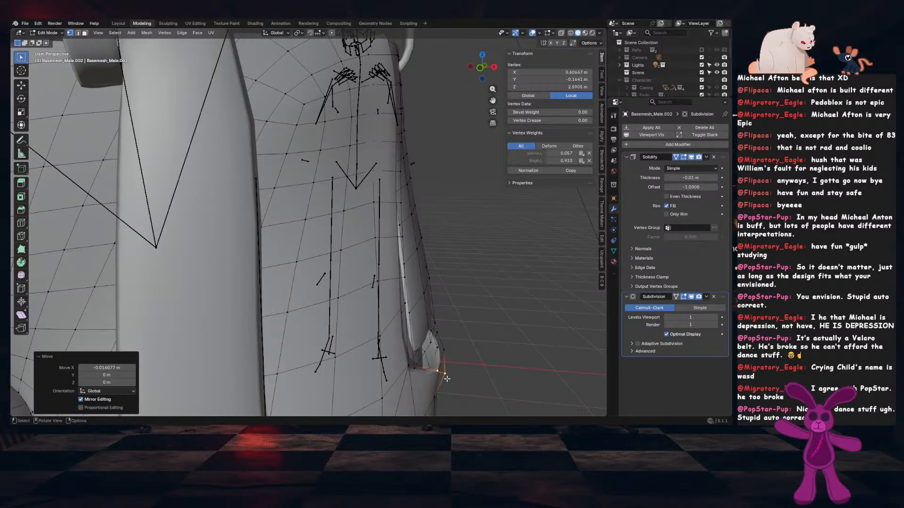
Move the vertex at the upper front end of the pocket rim about -0.009 m along the global X axis
scroll(438, 238, "down", 2)
middle_click_drag(428, 238, 403, 249)
left_click(318, 110)
middle_click_drag(318, 110, 362, 201)
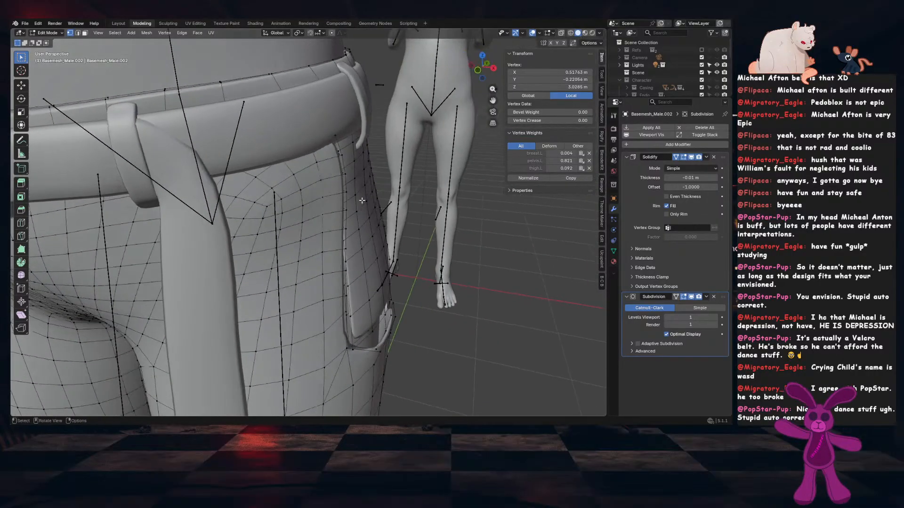
left_click(336, 135)
middle_click_drag(336, 135, 391, 157)
key("g")
key("x")
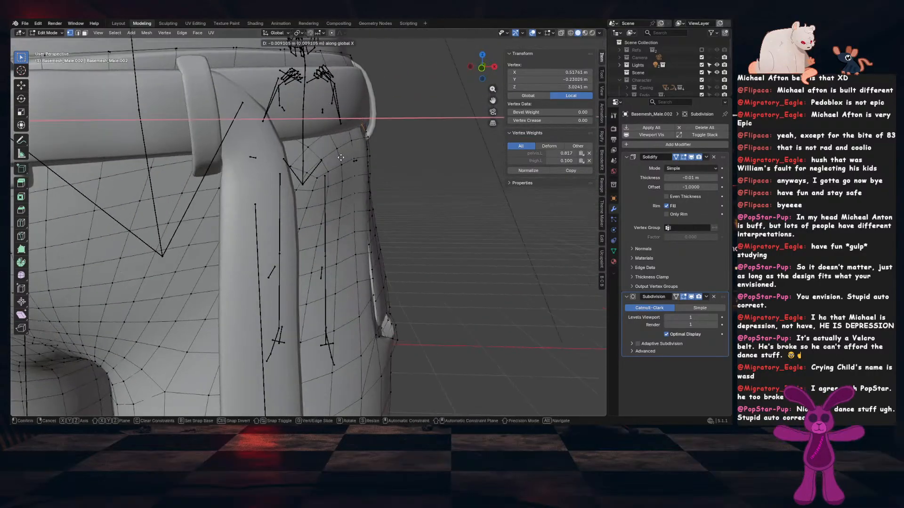
left_click(340, 157)
Move the pocket rim's upper vertex pair and then the single vertex below it inward along global X, the latter about -0.005 m
left_click(369, 139, "shift")
key("g")
key("x")
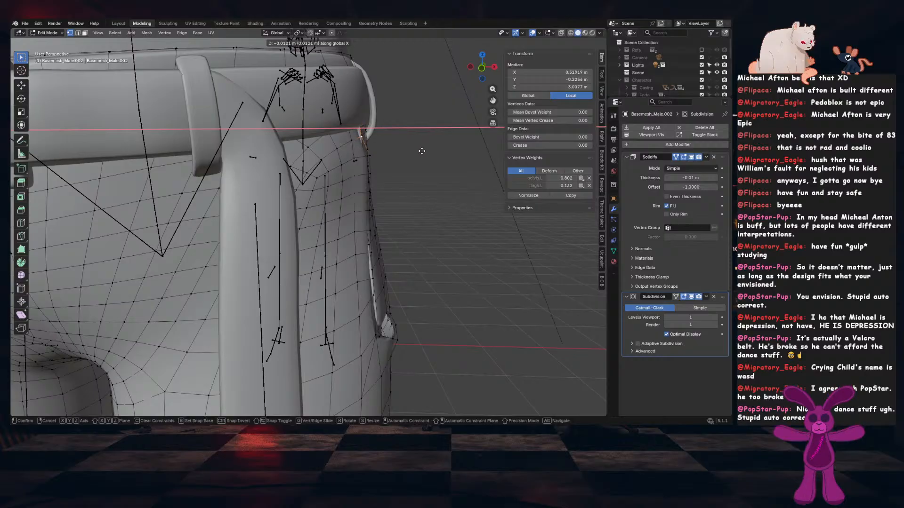
left_click(425, 150)
middle_click_drag(425, 150, 329, 194)
left_click(359, 184)
key("g")
key("x")
left_click(358, 187)
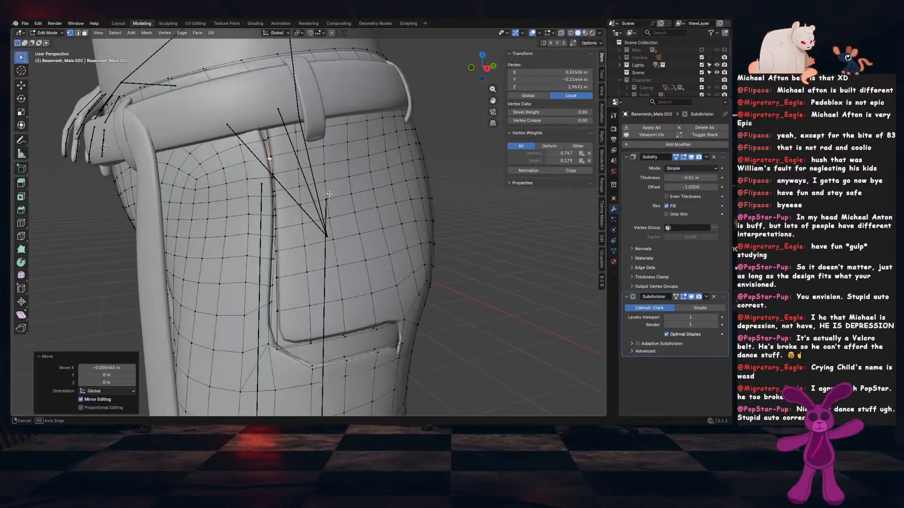
Select the edges running down the pocket opening's front side and across its lower edge, using edge selection and X-ray
left_click(274, 173, "alt")
middle_click_drag(371, 328, 339, 360)
left_click(345, 320, "shift")
left_click(561, 33)
key("2")
left_click(336, 375, "shift")
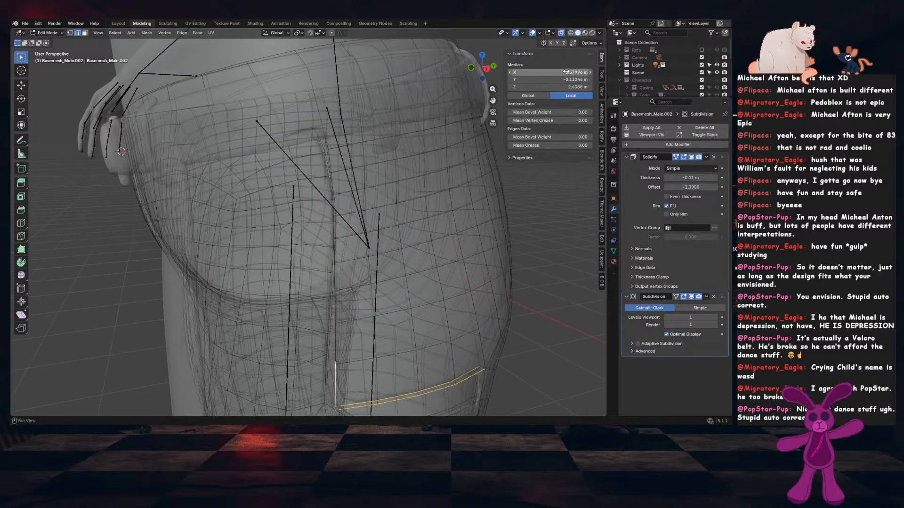
left_click(561, 33)
left_click(337, 150, "alt+shift")
middle_click_drag(338, 150, 452, 233)
Try to extrude the pocket opening's edges inward with a shrink/fatten of about -0.065 m and a -0.02 m move along global Y
key("e")
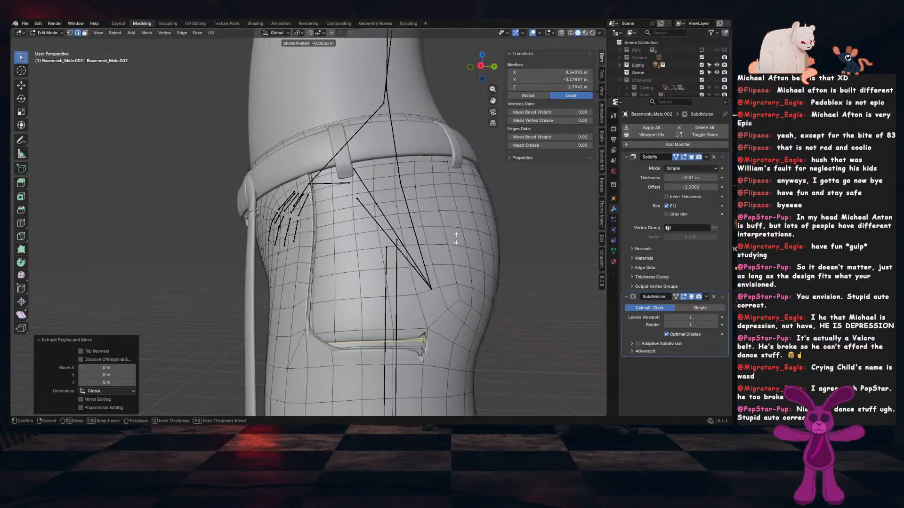
key("alt+s")
left_click(452, 244)
key("g")
key("y")
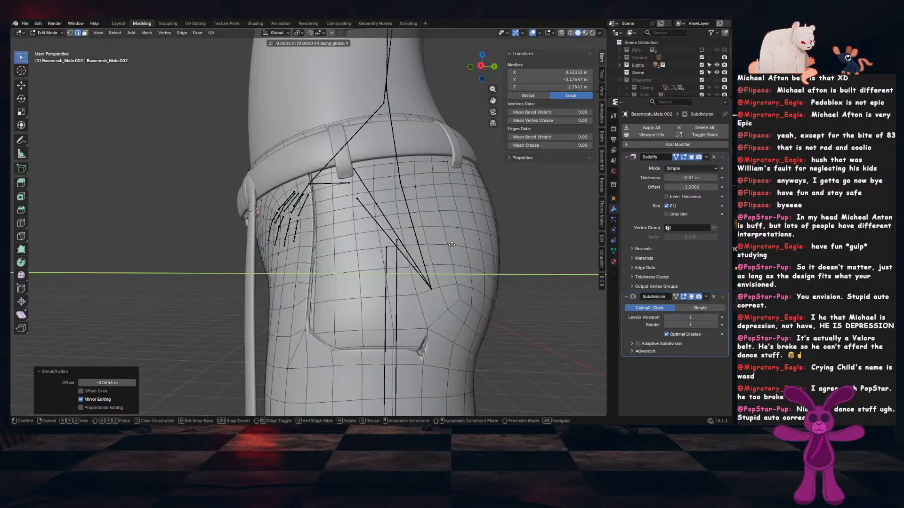
left_click(441, 247)
mouse_move(441, 247)
middle_mouse_down()
mouse_move(425, 228)
mouse_move(447, 234)
middle_mouse_up()
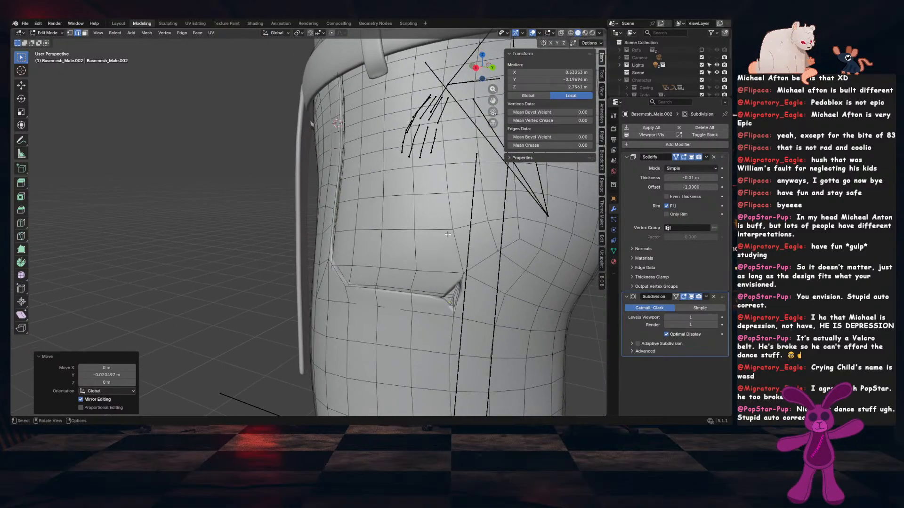
key("ctrl+z")
key("ctrl+z")
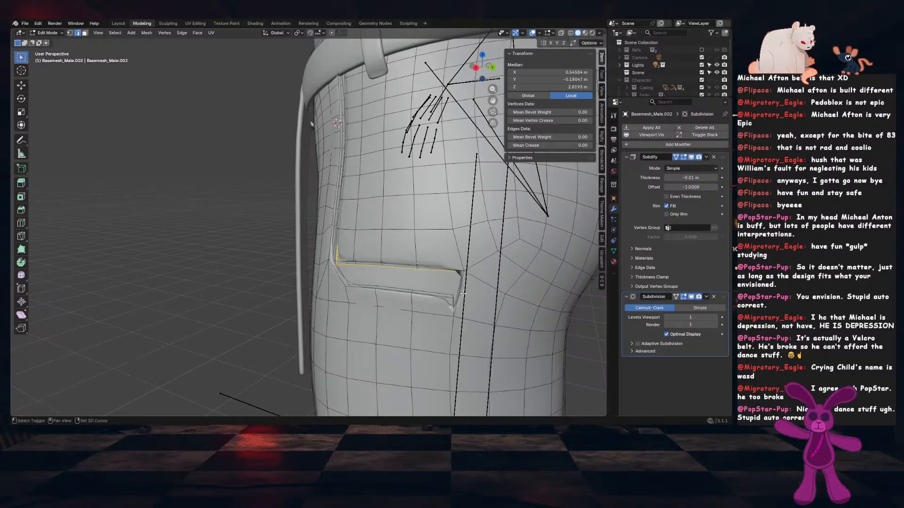
Try extruding the pocket edges again with a shrink/fatten of -0.063 m and a small move along global X
middle_click_drag(404, 180, 436, 197)
key("e")
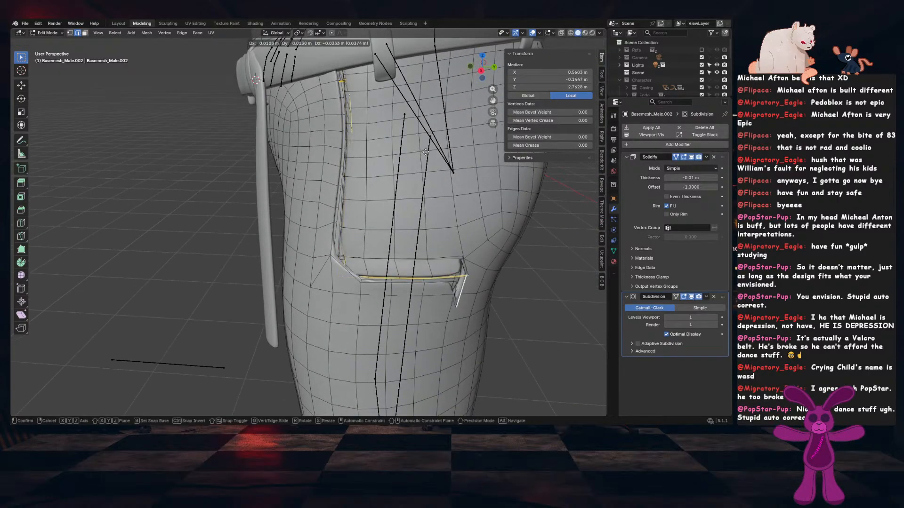
right_click(456, 144)
key("alt+s")
left_click(454, 167)
key("g")
key("x")
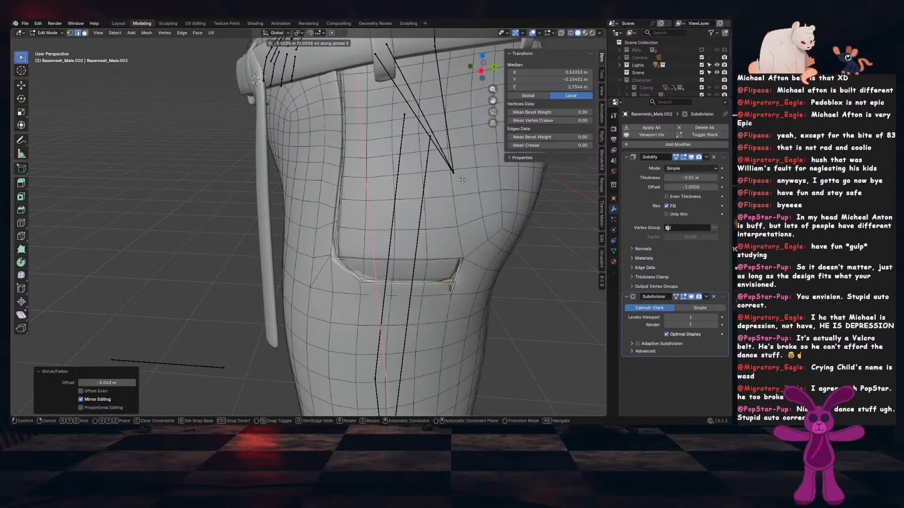
left_click(450, 181)
middle_click_drag(449, 181, 484, 242)
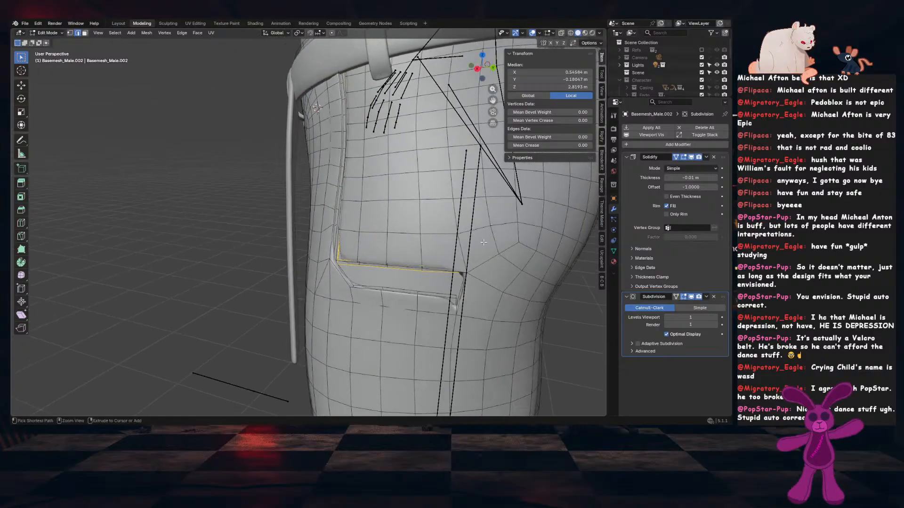
Extrude the pocket opening's edges in place and shrink/fatten the new edges inward
key("e")
key("Escape")
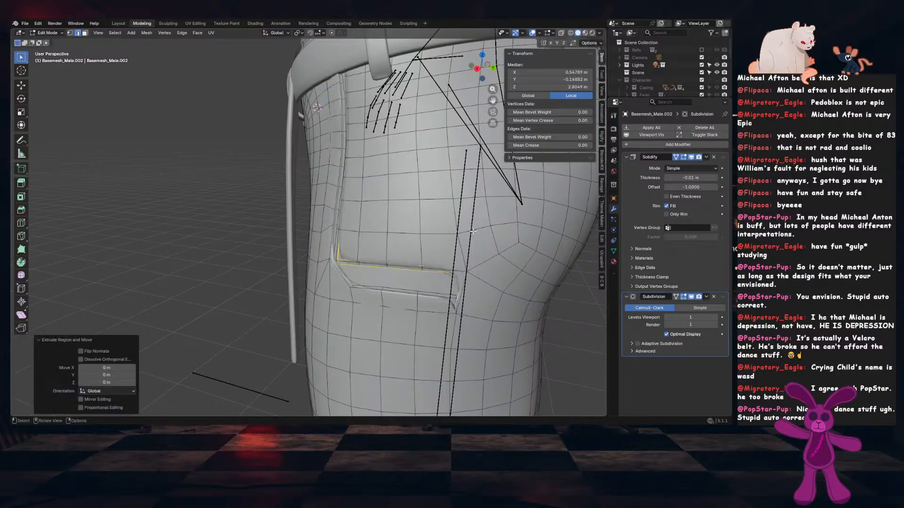
key("alt+s")
left_click(474, 217)
middle_click_drag(474, 217, 526, 232)
Reposition the extruded inner pocket edges along the global Y and Z axes
key("g")
key("y")
left_click(480, 227)
key("g")
key("z")
left_click(416, 218)
key("g")
key("y")
left_click(428, 242)
Move and scale the inner pocket edges along global X, and rotate them about the Z axis
key("g")
key("x")
left_click(442, 278)
key("s")
key("z")
key("x")
left_click(461, 307)
key("r")
key("z")
left_click(477, 290)
Try a different Solidify offset on the trousers and set it back to -1
key("Tab")
scroll(393, 243, "down", 5)
scroll(419, 213, "up", 6)
scroll(350, 196, "down", 5)
left_click_drag(690, 178, 687, 178)
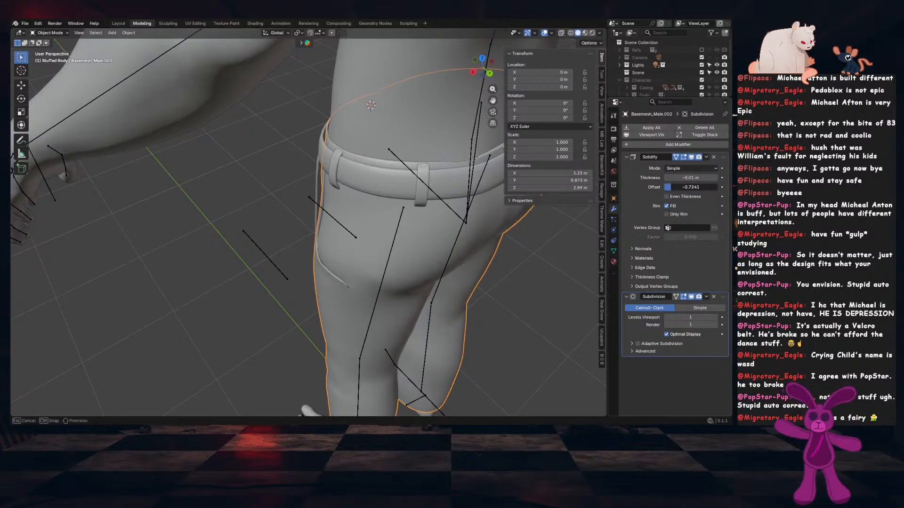
left_click_drag(695, 188, 664, 187)
middle_click_drag(320, 263, 345, 294)
Freely reposition a single vertex near the pocket's lower front corner in vertex selection mode
key("Tab")
scroll(345, 231, "up", 2)
key("ctrl+r")
key("Escape")
key("1")
scroll(341, 261, "up", 1)
left_click(337, 260)
scroll(322, 268, "up", 1)
scroll(332, 273, "up", 1)
key("g")
left_click(334, 288)
Fine-tune the selected pocket corner vertex along the global X axis and then the Y axis
key("g")
key("x")
left_click(309, 301)
key("g")
key("y")
left_click(333, 296)
Slide two neighboring vertices on the pocket's front rim to smooth its curve
left_click(364, 188)
key("shift+v")
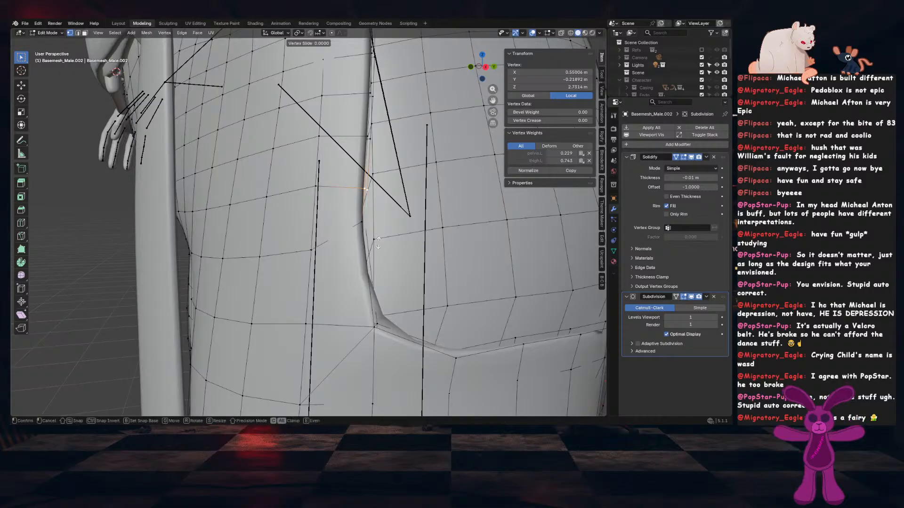
left_click(385, 224)
left_click(360, 223)
key("shift+v")
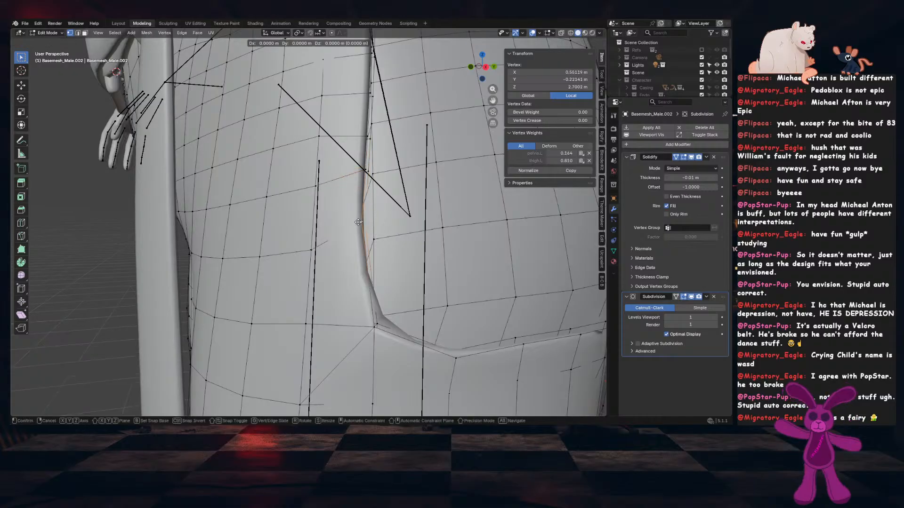
left_click(365, 232)
Vertex-slide the pocket rim's rear corner vertex forward by a factor of about 0.465, and slide it again to round the rear end
scroll(371, 240, "down", 4)
middle_click_drag(416, 279, 355, 268)
scroll(370, 277, "up", 2)
left_click(451, 275)
middle_click_drag(453, 276, 482, 280)
key("shift+v")
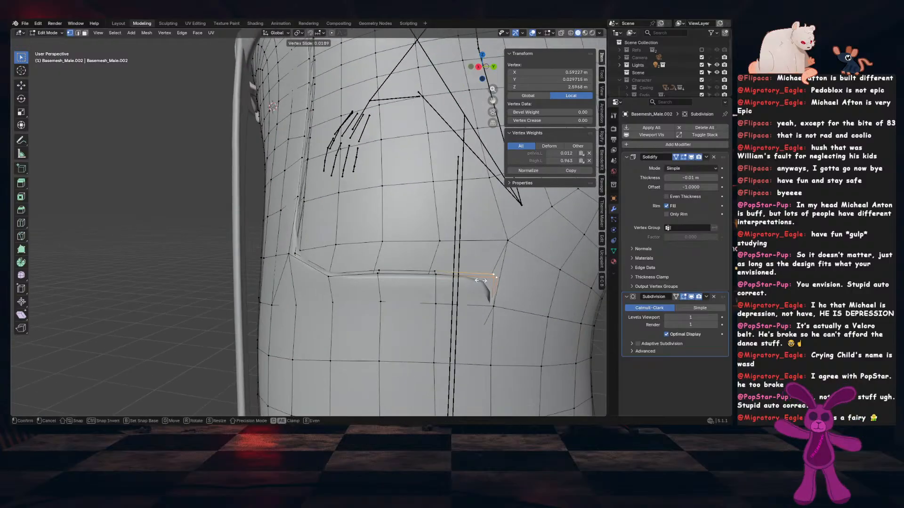
left_click(466, 283)
key("shift+v")
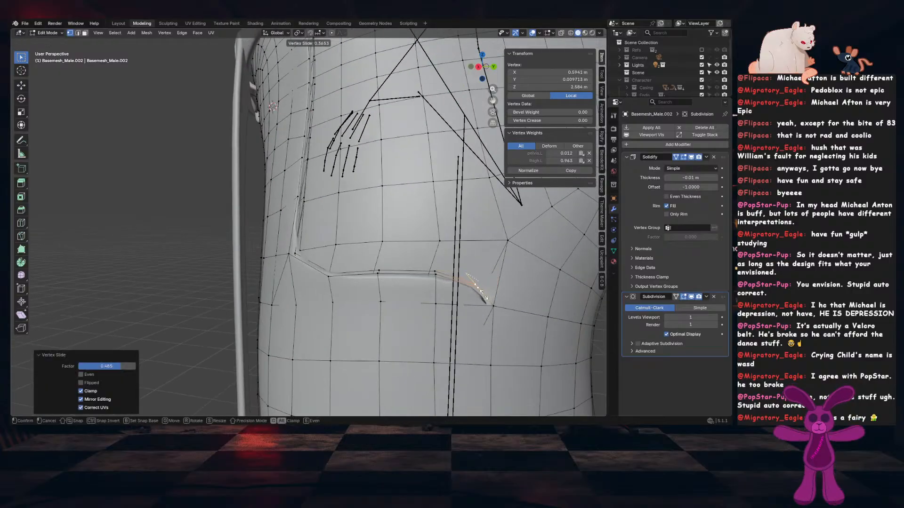
left_click(493, 307)
key("shift+v")
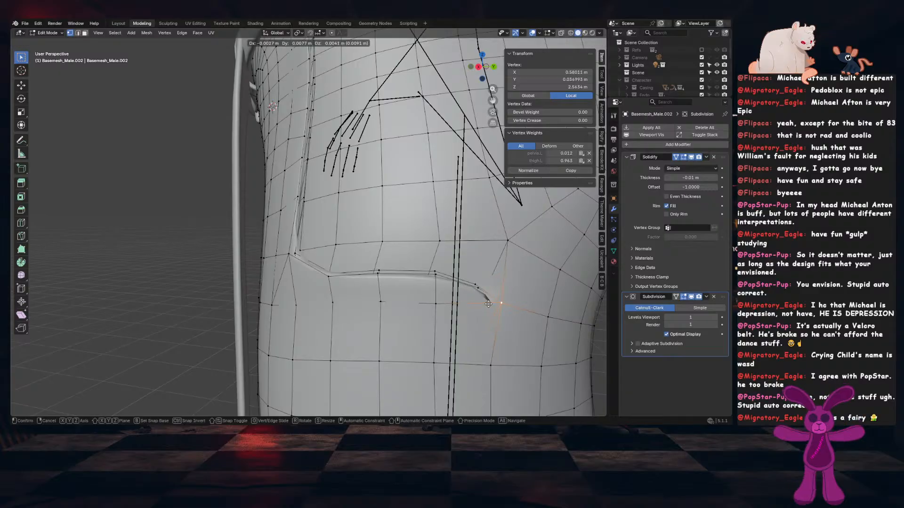
right_click(497, 303)
Select the pocket rim's two edge loops and move them about 0.009 m along the global Y axis
middle_click_drag(497, 302, 379, 264)
left_click(383, 279)
left_click(426, 195, "alt")
left_click(426, 189, "alt+shift")
key("g")
key("x")
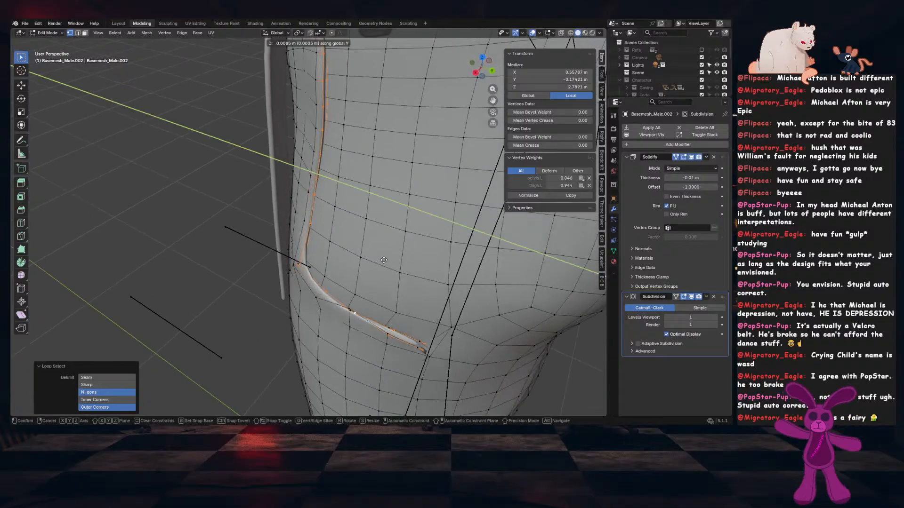
left_click(383, 258)
Move the edge loop along the pocket's front side about 0.003 m along the global X axis
middle_click_drag(383, 259, 330, 261)
left_click(311, 283, "alt")
key("g")
key("y")
key("x")
left_click(324, 254)
Scale the pocket's front edge loop to about 0.8 along global X and rotate it slightly
key("s")
key("x")
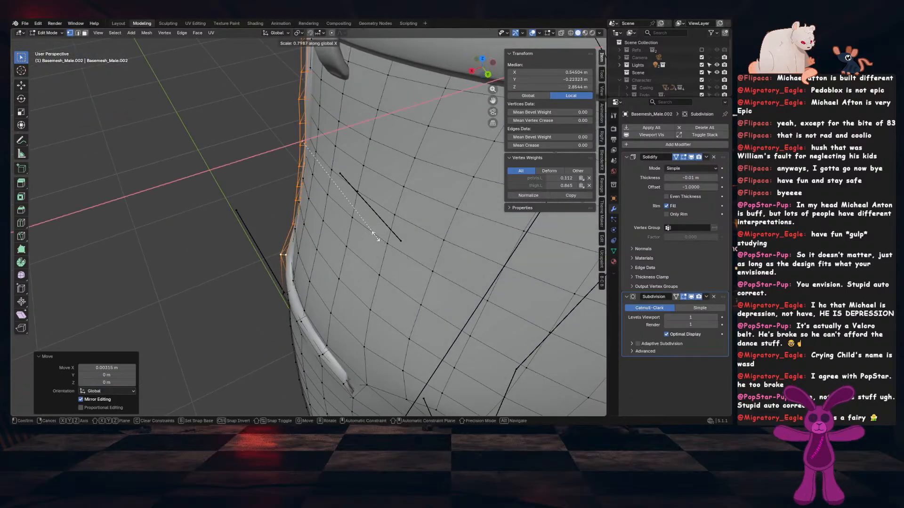
left_click(376, 236)
key("r")
left_click(414, 238)
Move the single vertex at the pocket's lower front corner outward along the global X axis
middle_click_drag(413, 238, 436, 232)
left_click(354, 252)
middle_click_drag(355, 252, 302, 217)
left_click(356, 246)
key("g")
key("x")
left_click(340, 252)
Add a single centered loop cut running along the pocket rim
key("Tab")
key("Tab")
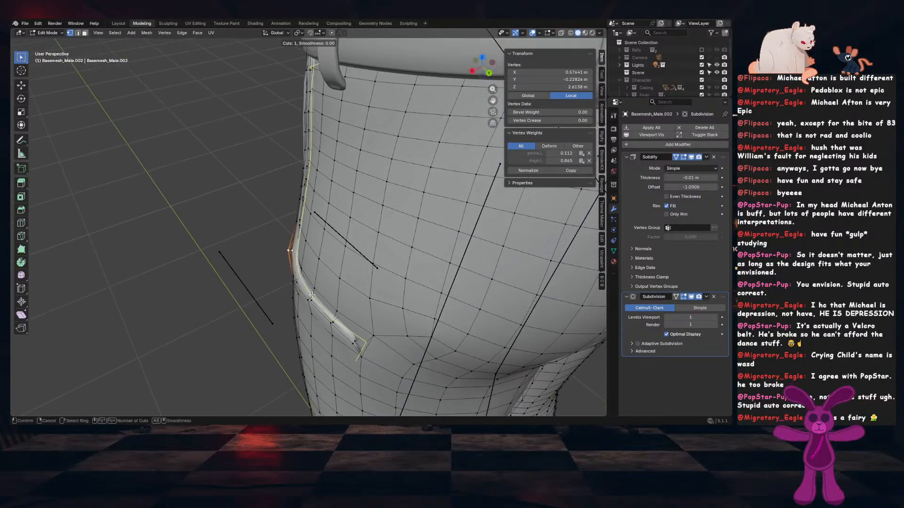
left_click(312, 295)
left_click(312, 295)
key("Tab")
Move a vertex on the pocket's front rim about 0.014 m along global X with smooth proportional editing, and check the pocket in Object Mode
middle_click_drag(312, 295, 308, 245)
key("Tab")
left_click(296, 240)
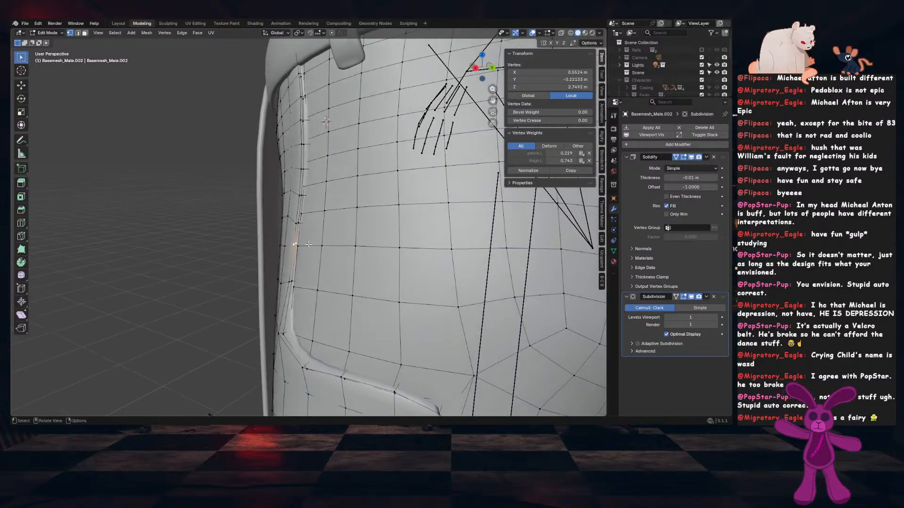
key("g")
key("x")
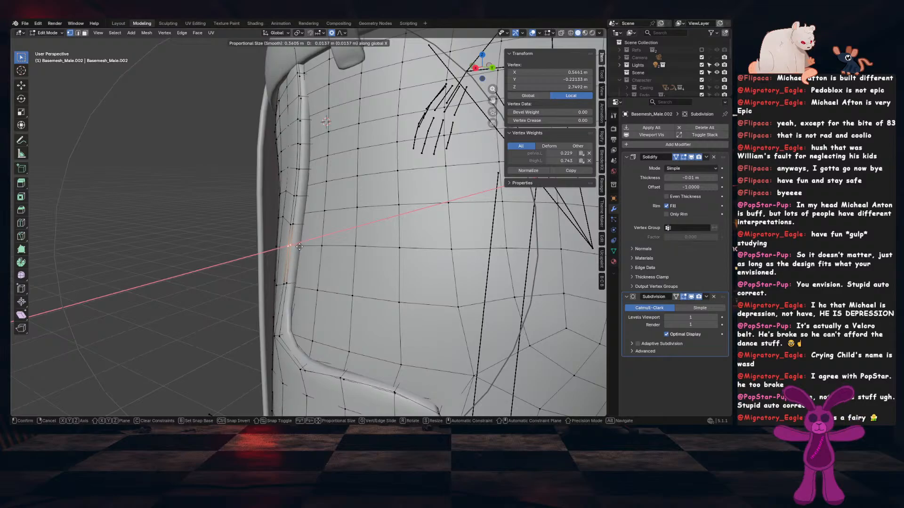
left_click(297, 246)
key("Tab")
mouse_move(298, 246)
middle_mouse_down()
mouse_move(366, 246)
mouse_move(285, 249)
middle_mouse_up()
middle_click_drag(369, 266, 313, 256)
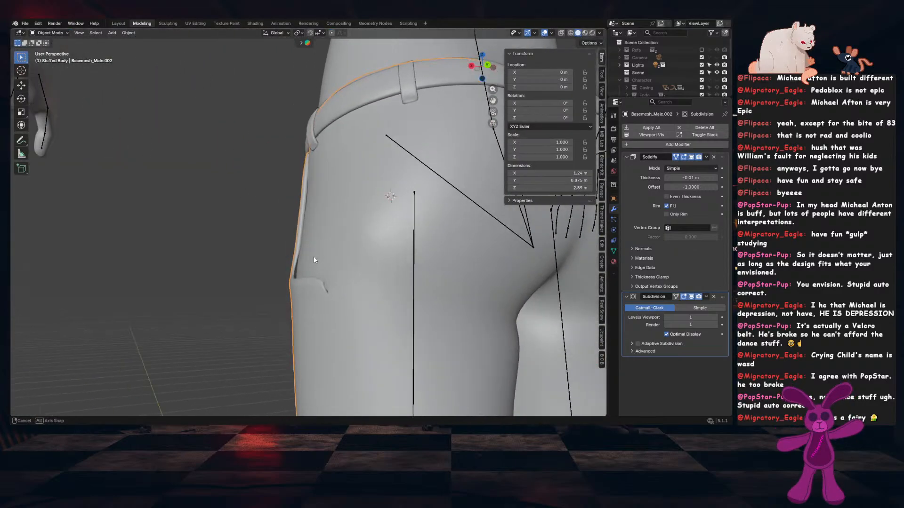
Save the file and move a vertex on the pocket's rim along global X with proportional editing
left_click(224, 248)
key("ctrl+s")
middle_click_drag(224, 247, 341, 273)
key("Tab")
middle_click_drag(341, 272, 284, 256)
key("g")
key("x")
scroll(304, 270, "up", 4)
left_click(319, 268)
Move another vertex higher on the pocket's rim outward along global X and save the file
left_click(318, 227)
key("g")
key("x")
left_click(347, 227)
key("Tab")
scroll(342, 227, "down", 6)
key("ctrl+s")
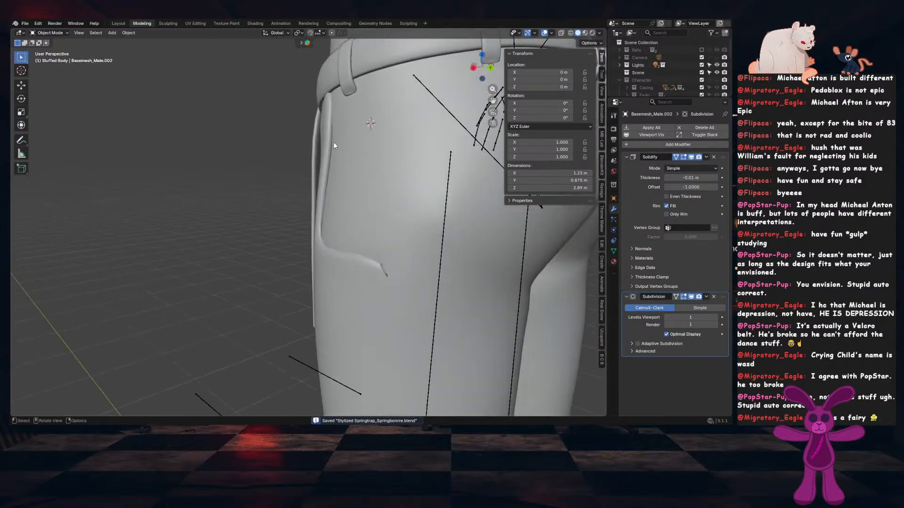
Move the vertex at the pocket's upper front end, just below the belt, along global X and save the file
middle_click_drag(334, 146, 445, 245)
key("Tab")
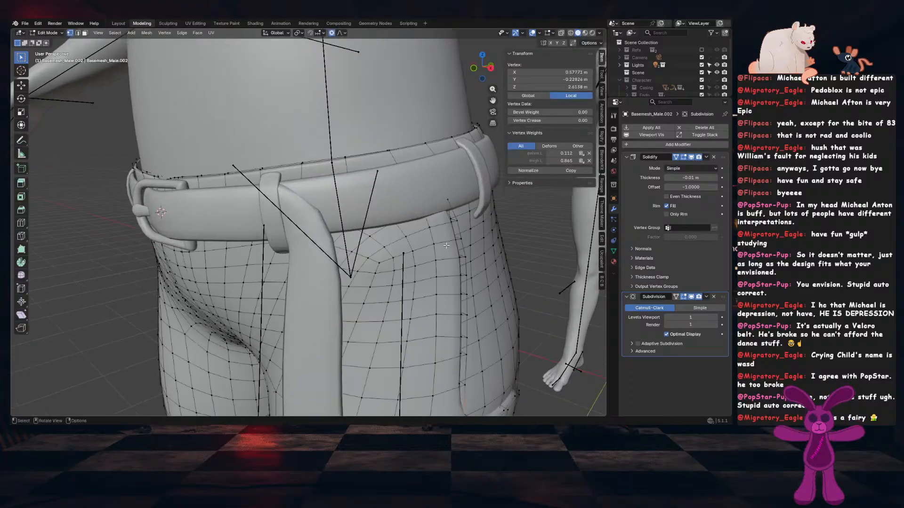
left_click(446, 197)
middle_click_drag(446, 197, 375, 252)
key("g")
key("x")
left_click(448, 224)
key("Tab")
scroll(471, 239, "down", 4)
key("ctrl+s")
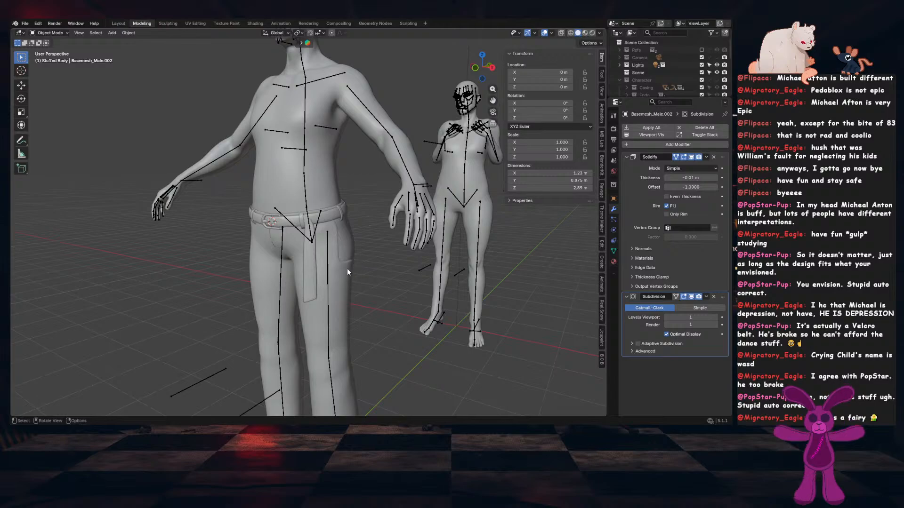
Select the face loop curving from the crotch around the pocket hip, plus the face loop around that upper thigh
key("Tab")
key("KP_1")
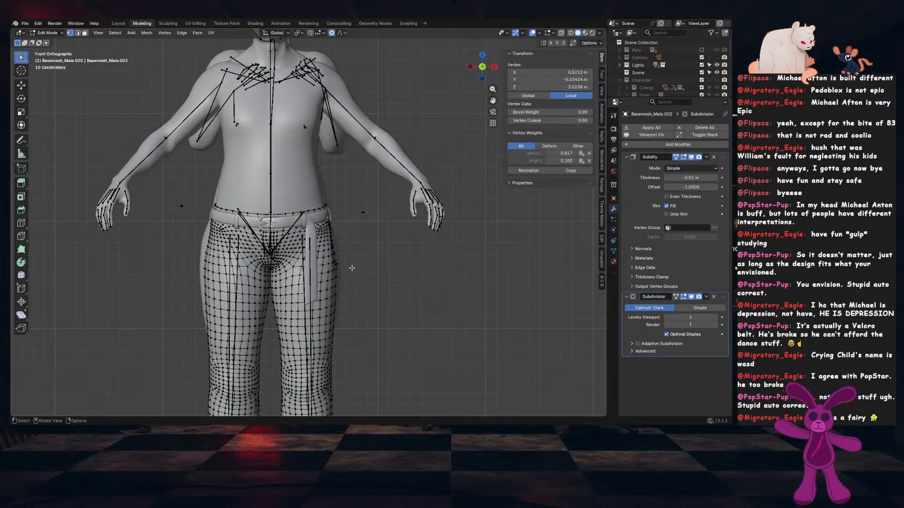
key("3")
scroll(301, 287, "up", 3)
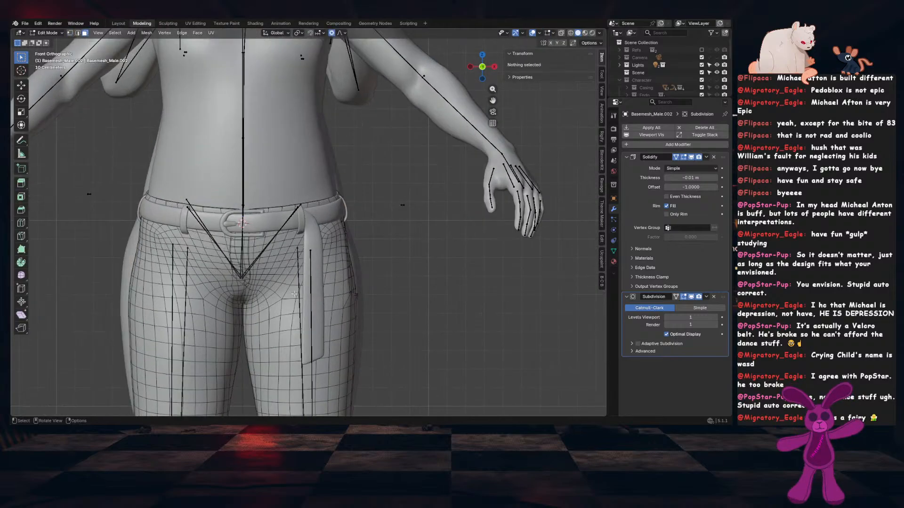
left_click(286, 282, "alt")
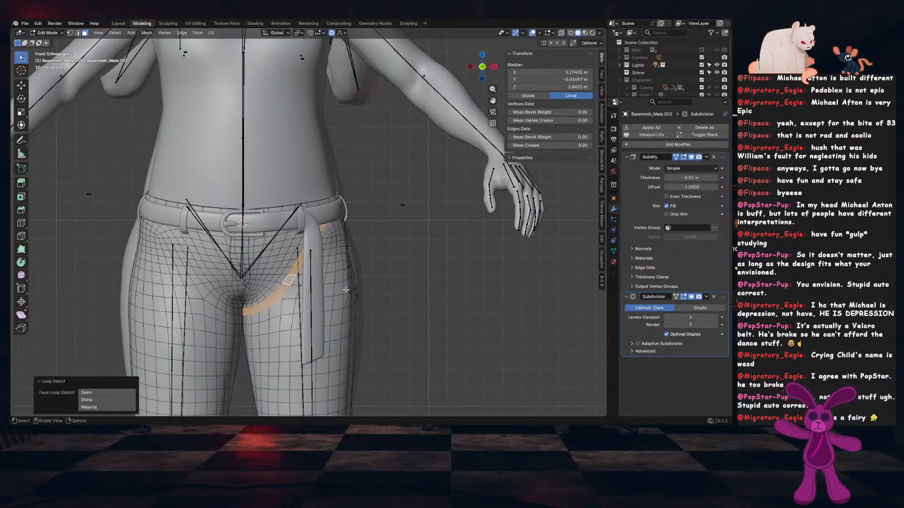
middle_click_drag(346, 289, 411, 196)
key("alt+z")
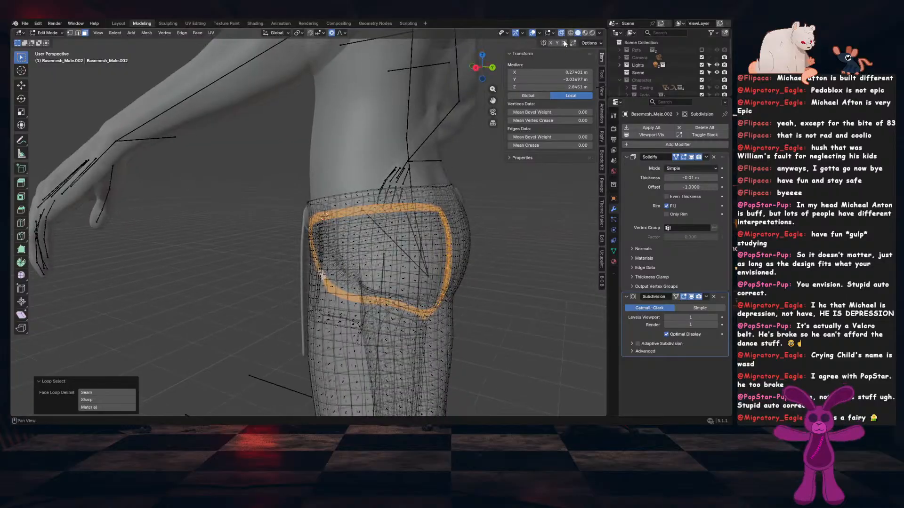
left_click(561, 32)
key("KP_1")
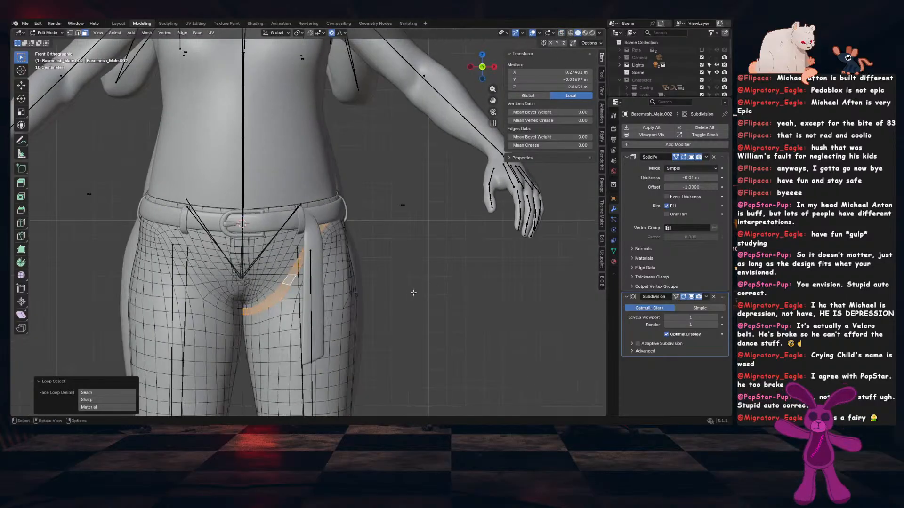
right_click(390, 319)
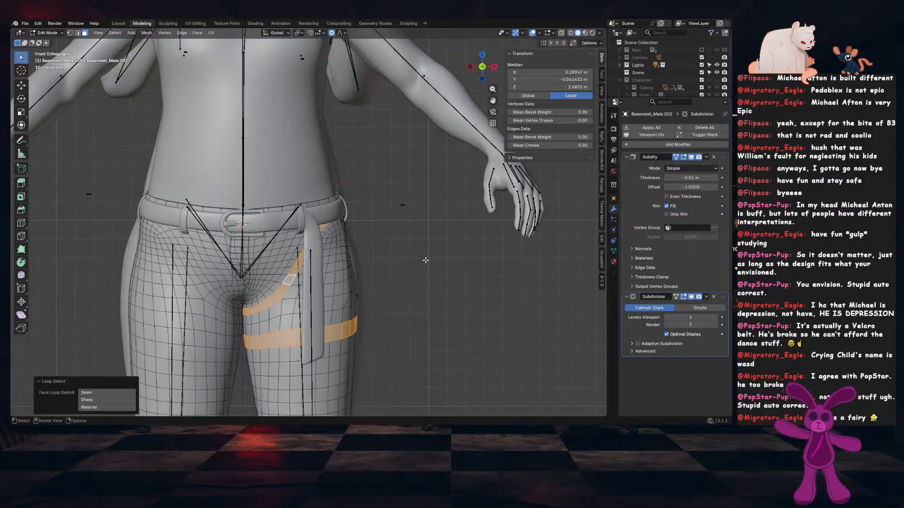
Try to select the faces between the two loops with Shortest Path and Select Loop Inner-Region, undoing each
left_click(116, 33)
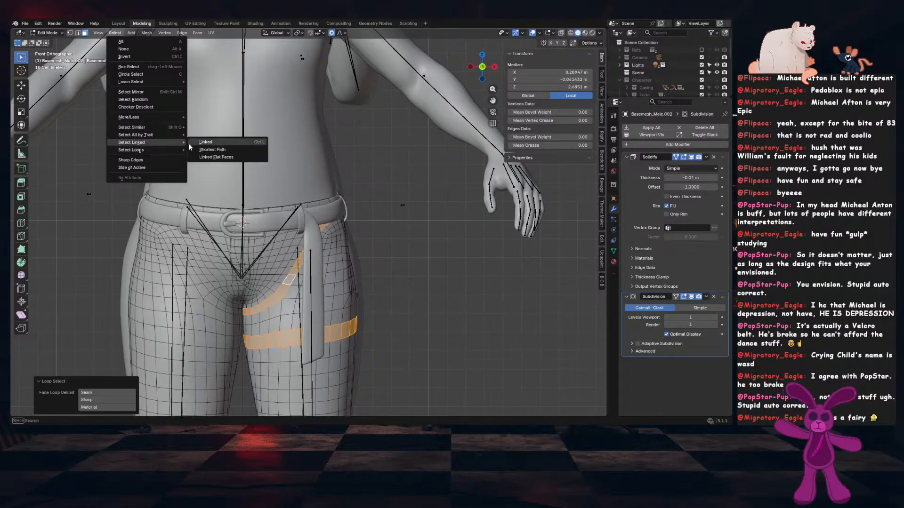
left_click(204, 149)
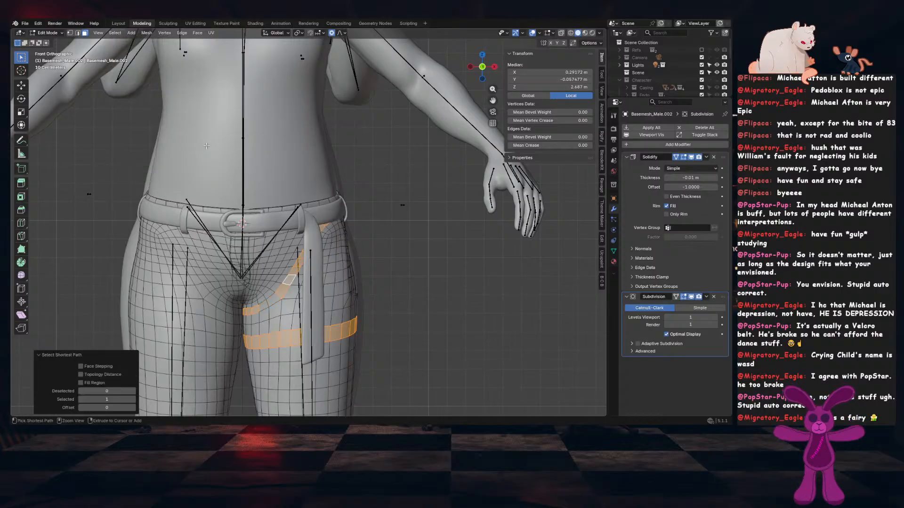
key("ctrl+z")
left_click(116, 33)
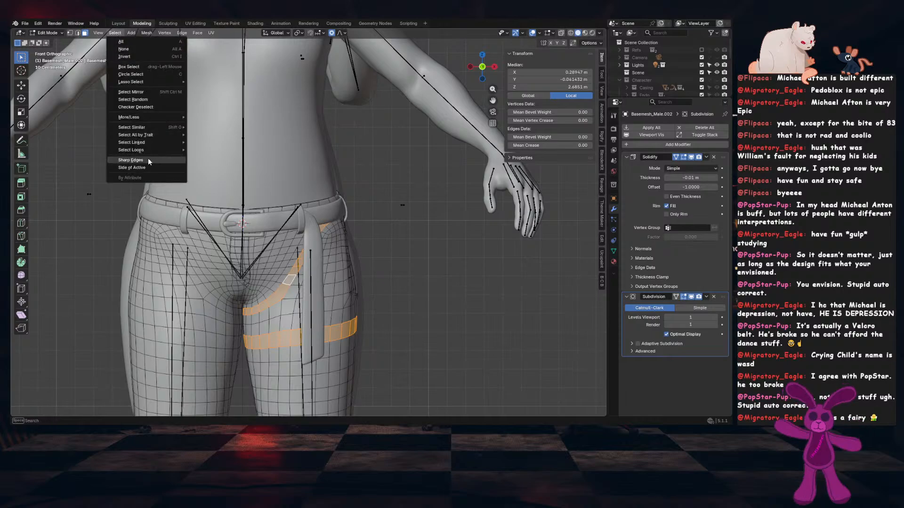
mouse_move(144, 152)
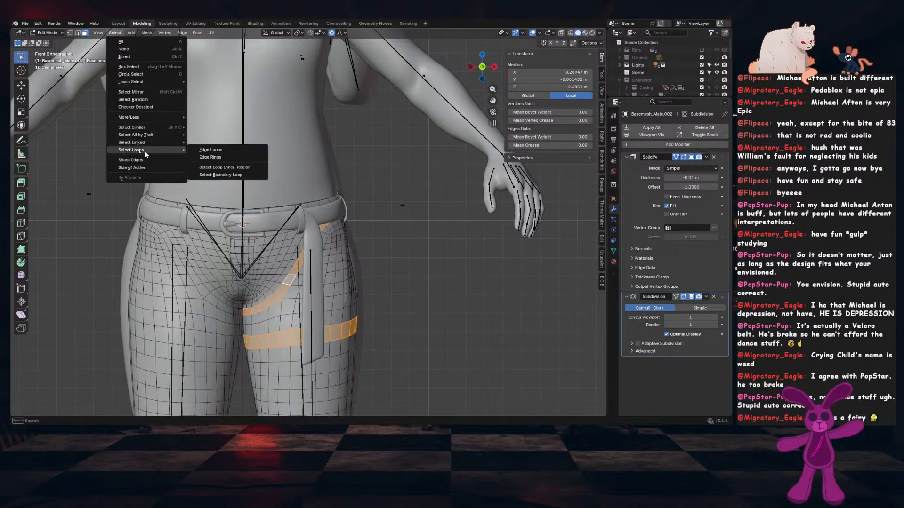
left_click(229, 167)
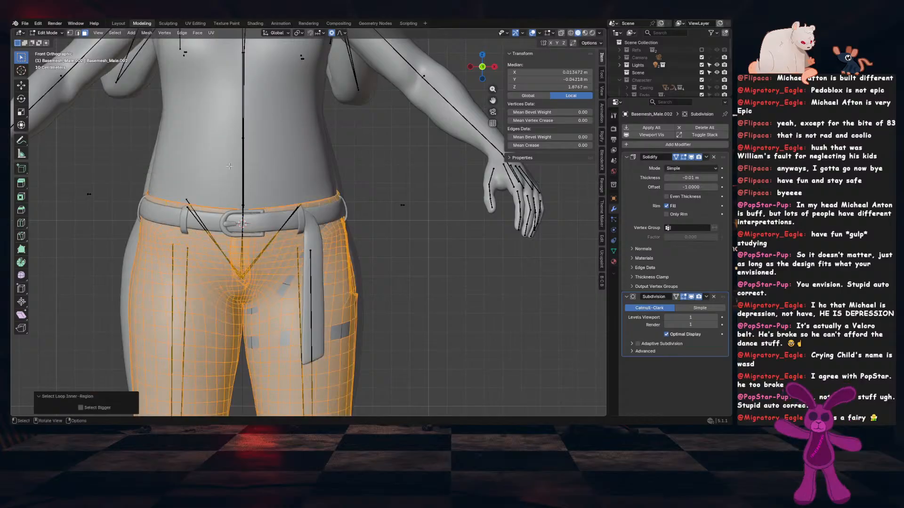
key("ctrl+z")
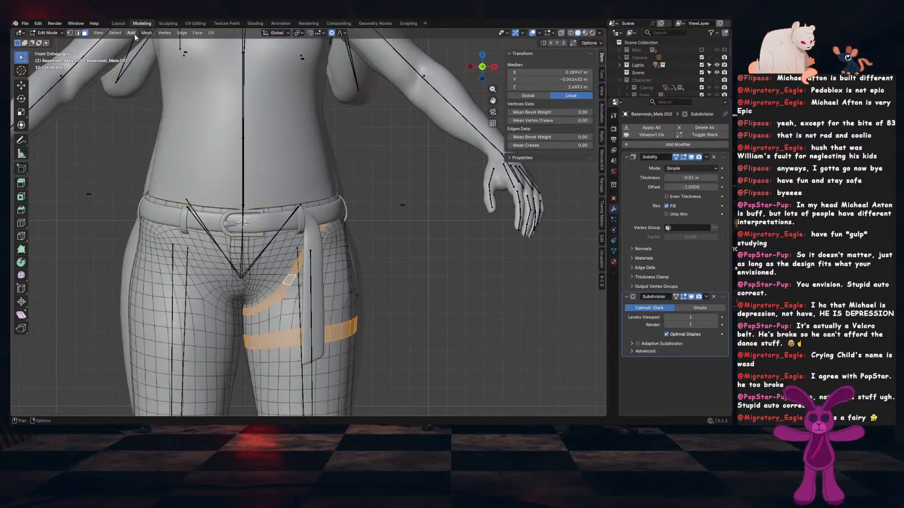
left_click(112, 33)
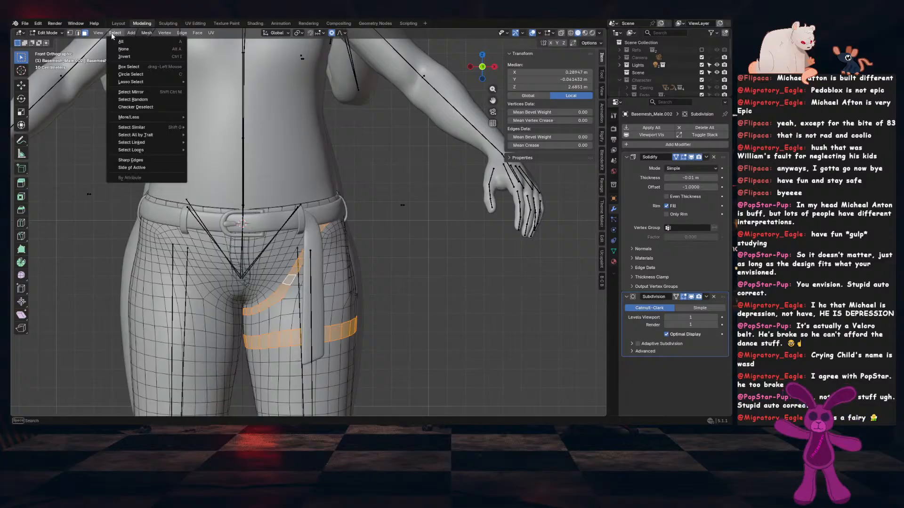
left_click(147, 74)
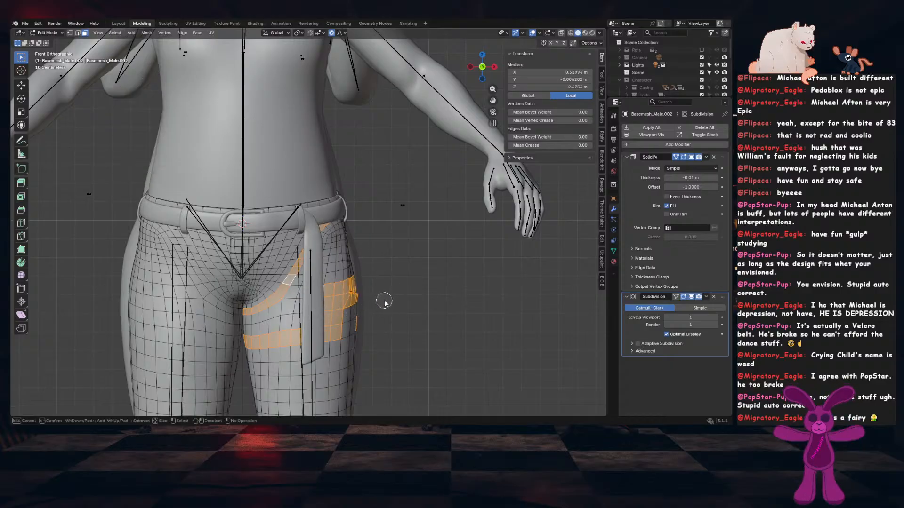
key("Escape")
key("ctrl+z")
Add the faces around the pocket, on the hip front and across the front of the upper thigh with Circle Select
mouse_move(387, 299)
middle_mouse_down()
mouse_move(350, 311)
mouse_move(342, 293)
middle_mouse_up()
mouse_move(341, 215)
left_mouse_down("shift")
mouse_move(318, 239)
mouse_move(317, 257)
left_mouse_up("shift")
mouse_move(317, 256)
middle_mouse_down()
mouse_move(327, 253)
mouse_move(317, 238)
middle_mouse_up()
mouse_move(380, 251)
middle_mouse_down()
mouse_move(347, 259)
mouse_move(318, 246)
middle_mouse_up()
left_click_drag(317, 245, 308, 240, "shift")
mouse_move(299, 271)
middle_mouse_down()
mouse_move(365, 246)
mouse_move(282, 330)
middle_mouse_up()
left_click_drag(282, 329, 281, 334, "shift")
left_click_drag(214, 353, 207, 345, "shift")
middle_click_drag(314, 347, 246, 303, "shift")
left_click_drag(306, 332, 369, 317, "shift")
scroll(396, 311, "down", 2)
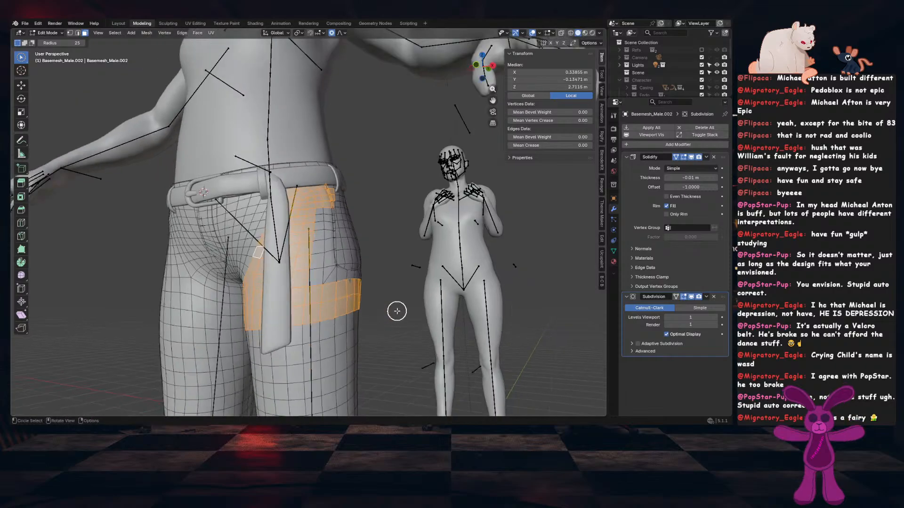
Extend the circle selection around the outside and back of the upper thigh, up to the crotch
middle_click_drag(397, 311, 271, 327)
mouse_move(328, 296)
left_mouse_down("shift")
mouse_move(330, 306)
mouse_move(418, 324)
left_mouse_up("shift")
middle_click_drag(418, 324, 302, 334)
left_click_drag(302, 335, 410, 343, "shift")
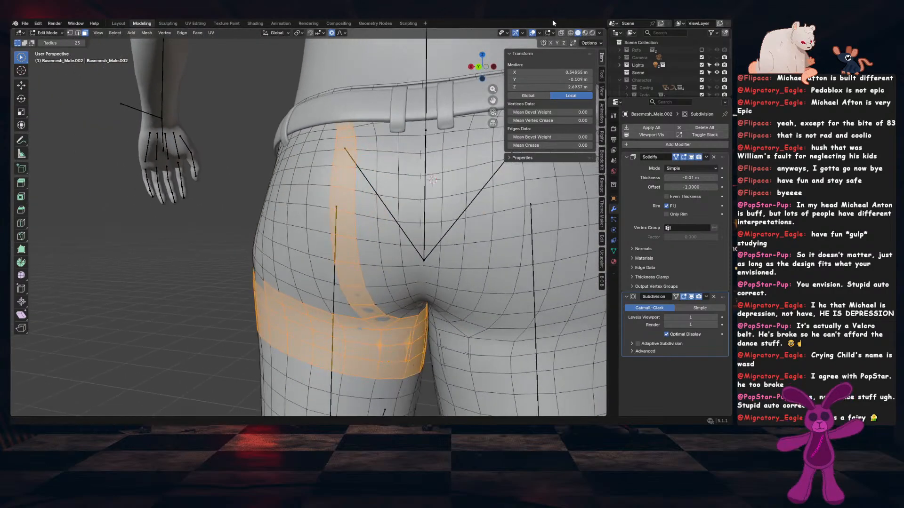
Turn on X-ray and add the faces through the thigh and along the outer hip from the front view
left_click(561, 32)
middle_click_drag(403, 364, 387, 304, "shift")
key("KP_1")
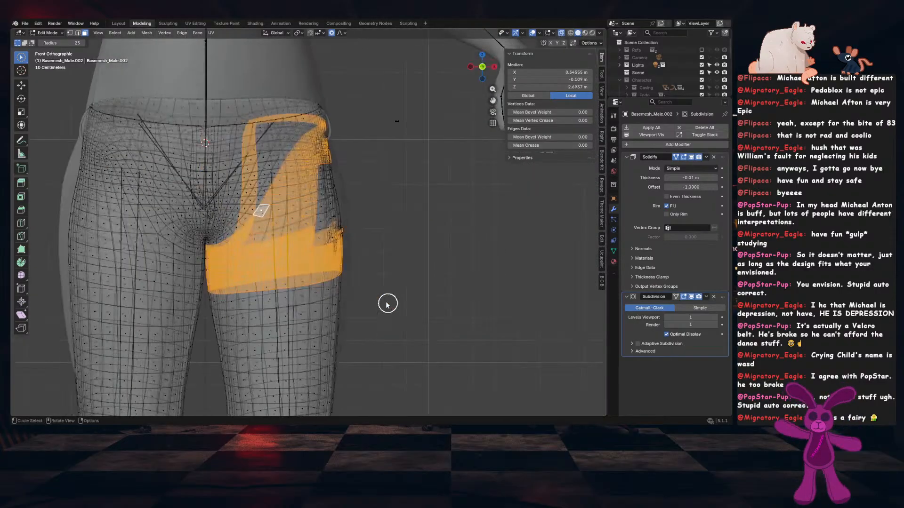
scroll(387, 304, "up", 1)
mouse_move(348, 244)
left_mouse_down("shift")
mouse_move(327, 256)
mouse_move(357, 206)
mouse_move(336, 163)
left_mouse_up("shift")
left_click_drag(334, 118, 318, 171, "shift")
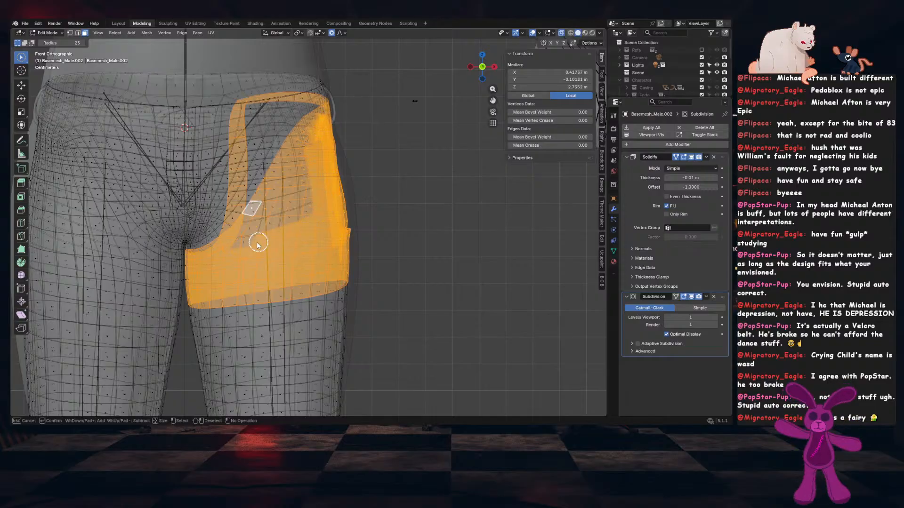
mouse_move(258, 245)
left_mouse_down()
mouse_move(256, 226)
mouse_move(285, 179)
mouse_move(276, 232)
left_mouse_up()
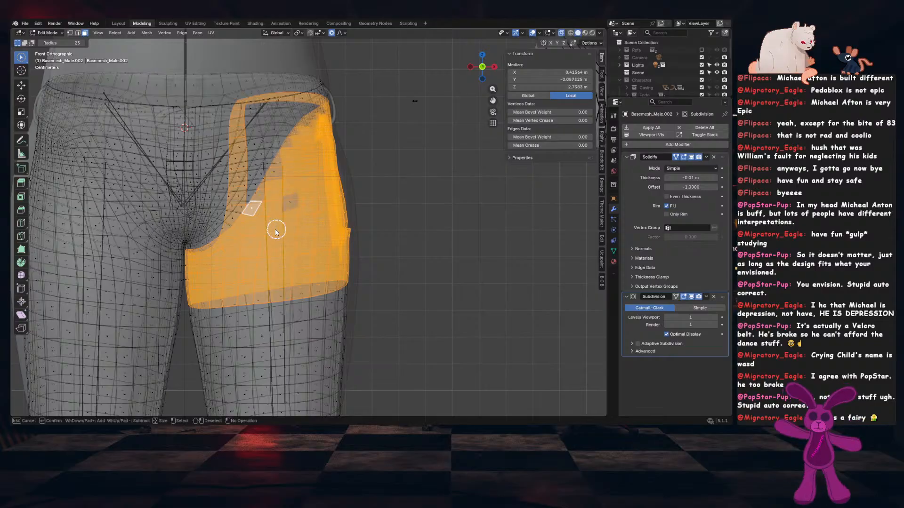
Add the faces along the inner thigh edge to the circle selection in front view and turn X-ray off
middle_click_drag(306, 173, 367, 225)
key("KP_1")
scroll(259, 273, "up", 5)
middle_click_drag(174, 329, 408, 257, "shift")
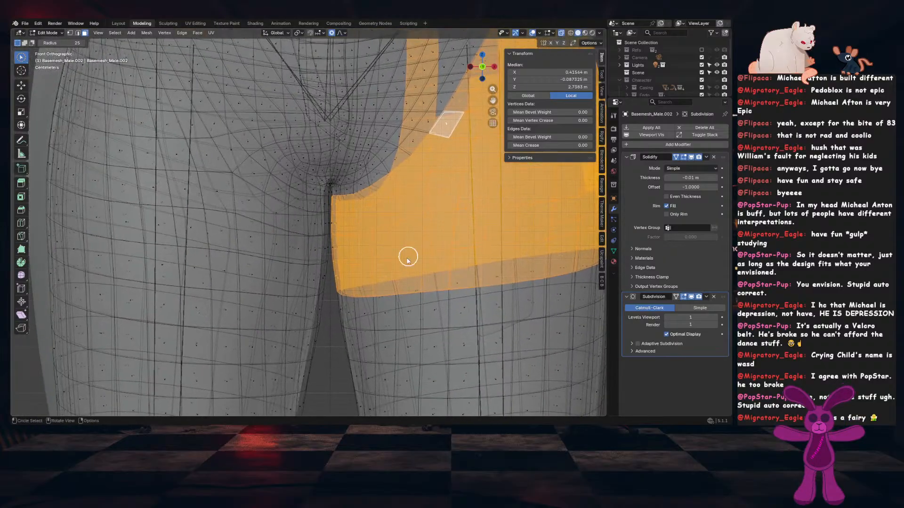
scroll(416, 259, "up", 7)
scroll(418, 261, "up", 1)
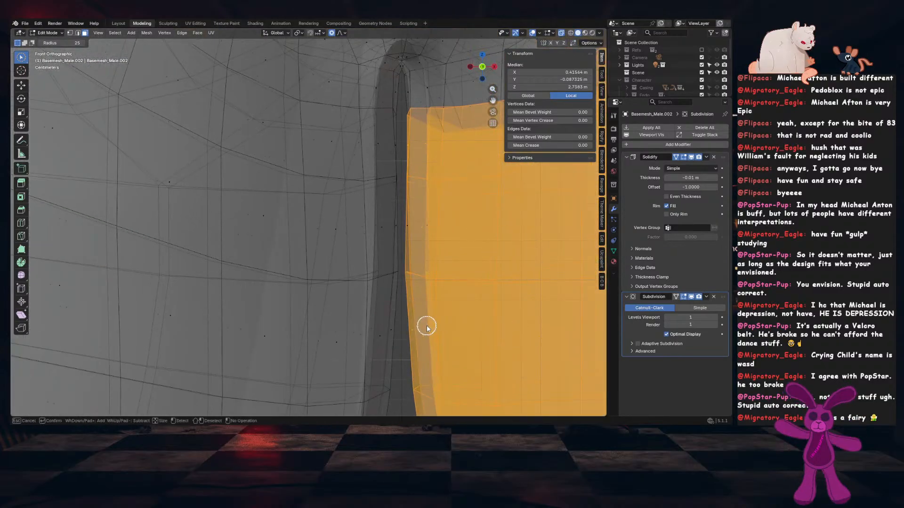
left_click_drag(421, 206, 420, 155, "shift")
scroll(444, 202, "down", 10)
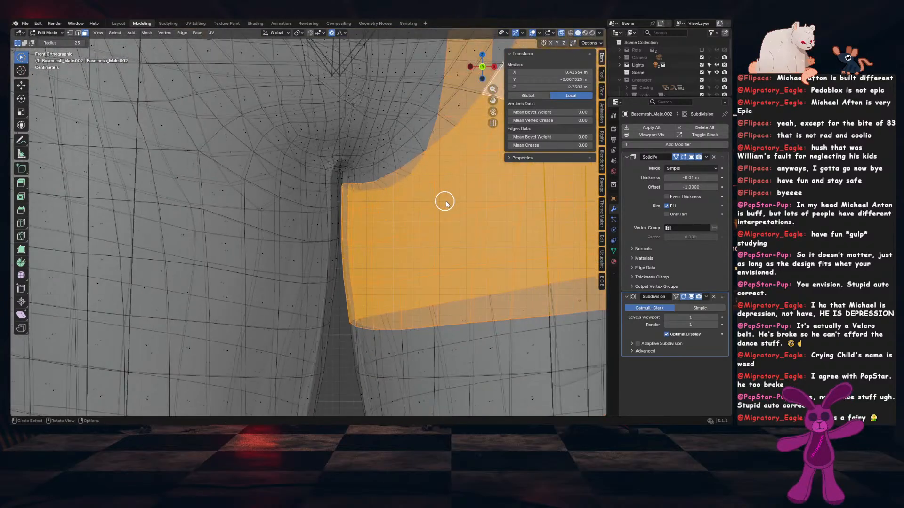
left_click(562, 33)
Add the unselected faces on the buttock behind the pocket to the circle selection
mouse_move(460, 276)
middle_mouse_down()
mouse_move(321, 286)
mouse_move(347, 292)
mouse_move(272, 279)
mouse_move(275, 266)
mouse_move(327, 313)
middle_mouse_up()
scroll(320, 287, "down", 6)
scroll(349, 291, "up", 4)
mouse_move(327, 313)
middle_mouse_down("ctrl")
mouse_move(313, 290)
mouse_move(319, 297)
middle_mouse_up("ctrl")
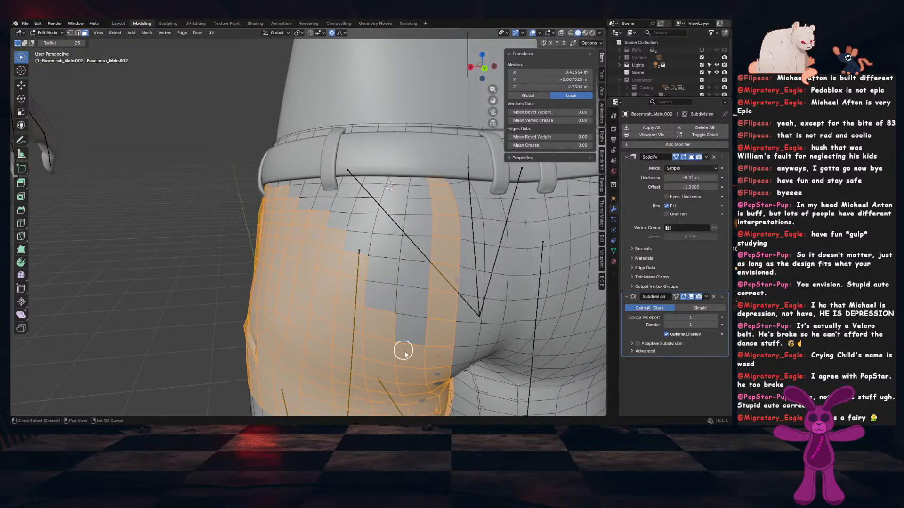
left_click_drag(405, 350, 411, 191)
mouse_move(410, 190)
middle_mouse_down()
mouse_move(409, 210)
mouse_move(509, 212)
mouse_move(447, 210)
mouse_move(422, 221)
middle_mouse_up()
Hide the belt object and return to editing the trousers mesh
left_click(561, 33)
left_click(563, 33)
scroll(450, 236, "up", 2)
key("Tab")
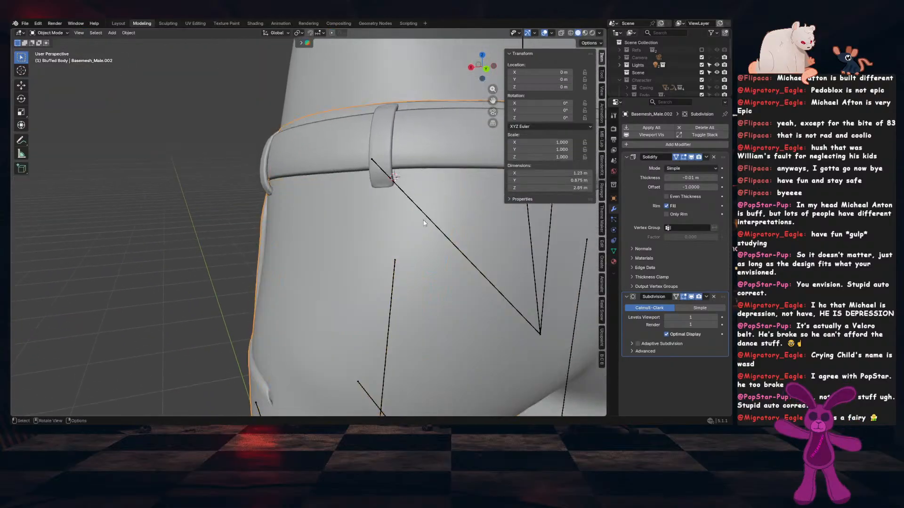
left_click(420, 132)
key("h")
left_click(373, 253)
key("Tab")
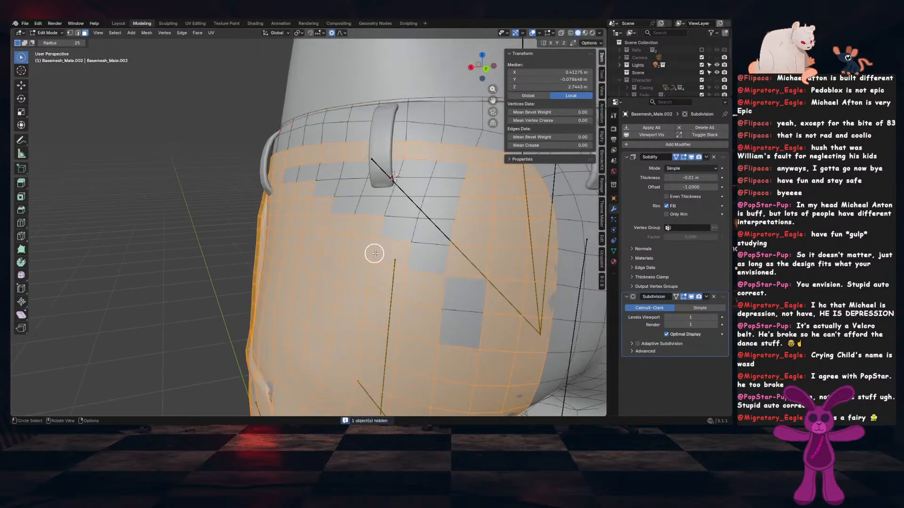
Fill the remaining gaps in the face selection below the rear waistband and finish Circle Select
scroll(374, 252, "down", 4)
left_click_drag(375, 208, 370, 207, "shift")
left_click_drag(361, 244, 348, 207)
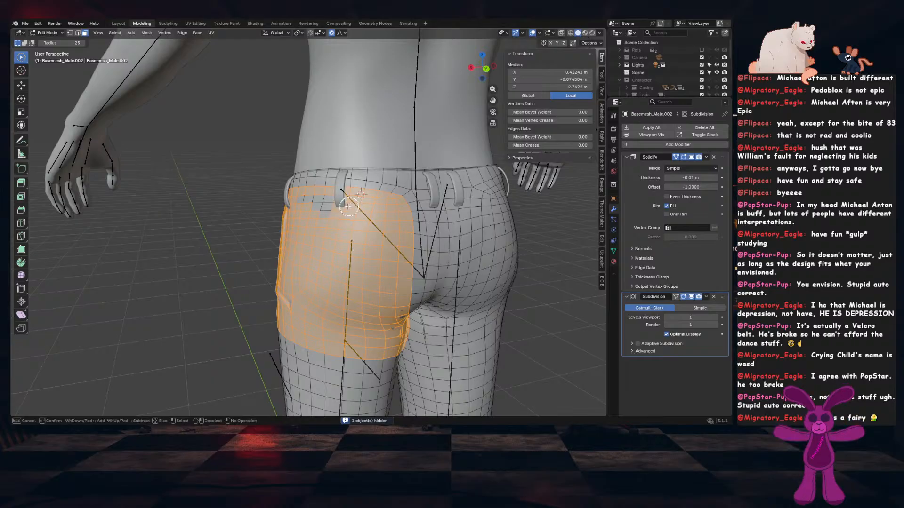
middle_click_drag(309, 214, 338, 284)
key("Escape")
Duplicate the selected hip and thigh faces in place, separate them by selection, and select the new object
key("shift+d")
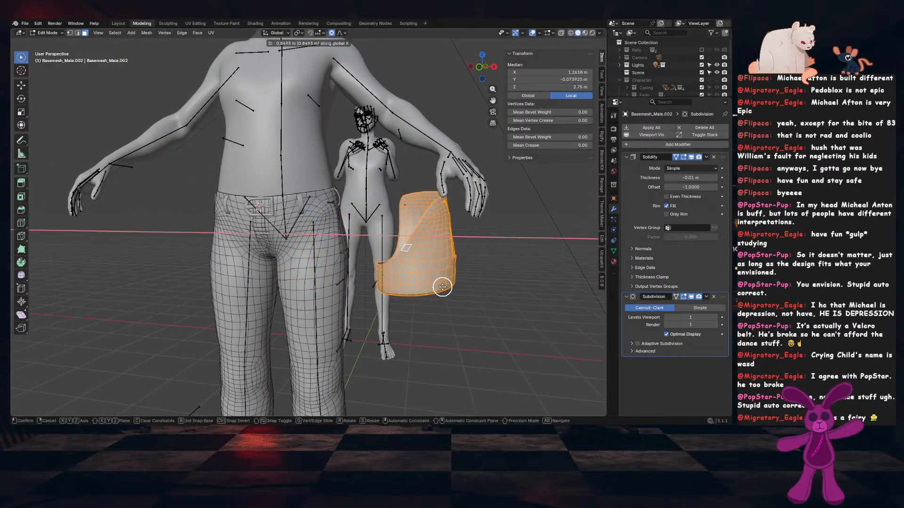
right_click(442, 287)
key("p")
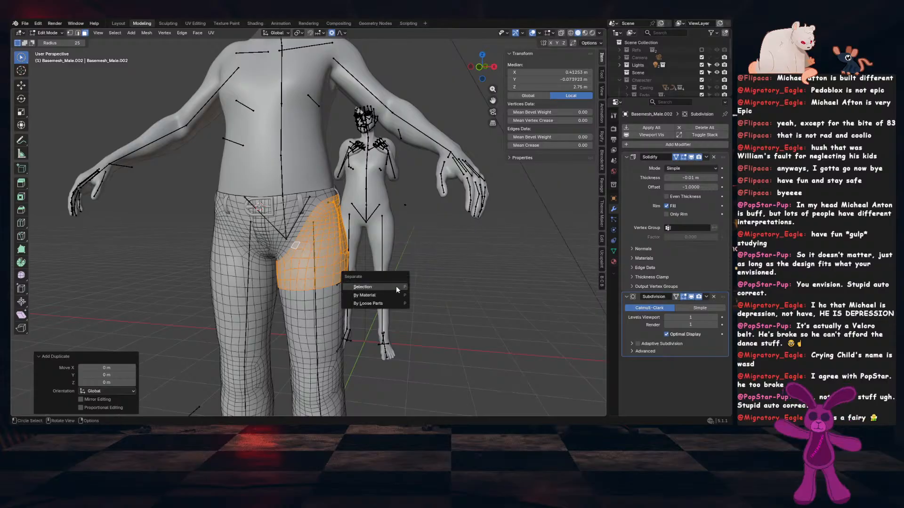
left_click(396, 287)
key("Tab")
left_click(333, 269)
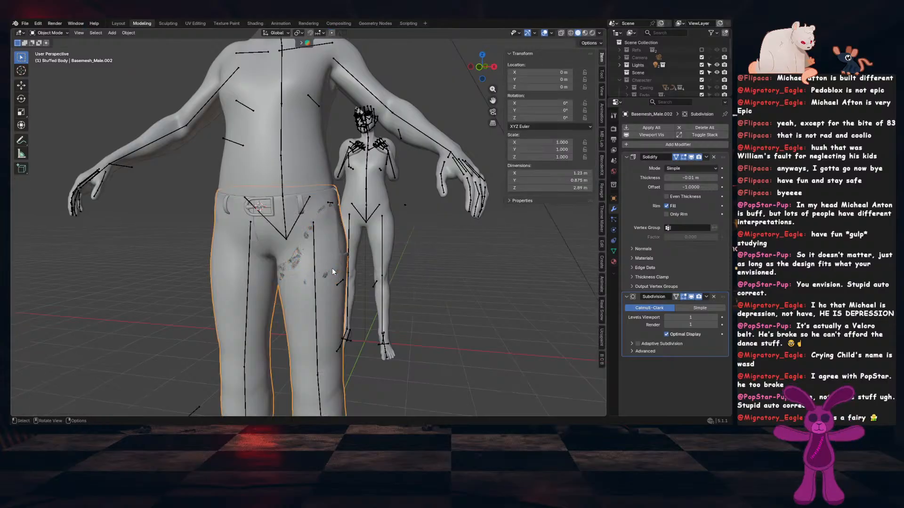
left_click(332, 267)
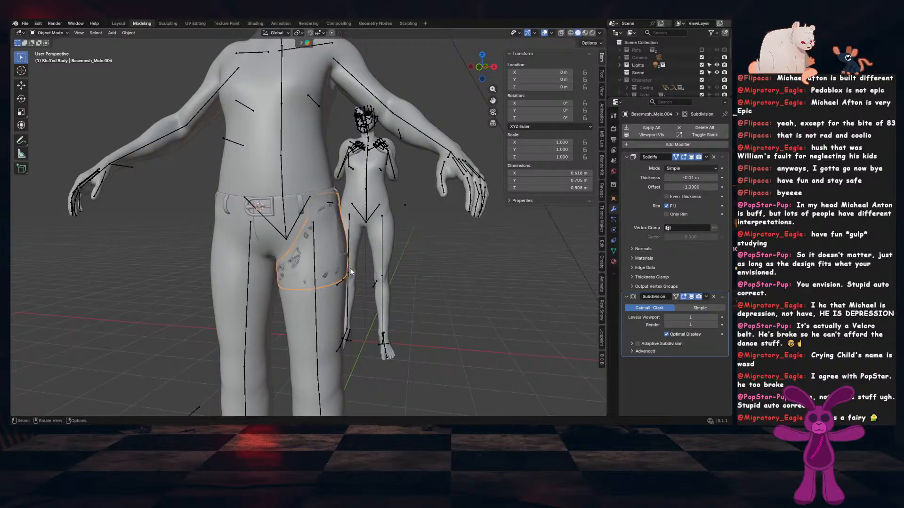
Set the separated piece's origin to the 3D cursor and move it about 1.43 m along global X
right_click(351, 271)
mouse_move(351, 295)
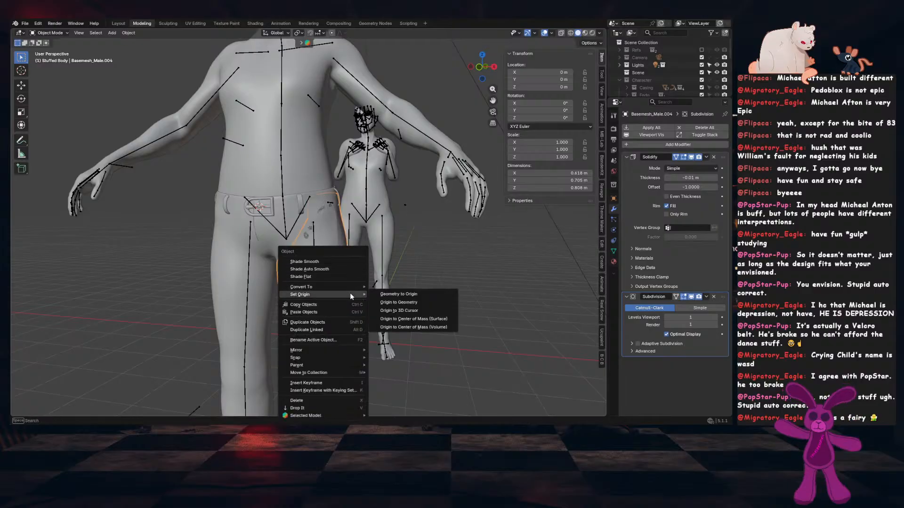
left_click(429, 309)
key("g")
key("x")
left_click(503, 308)
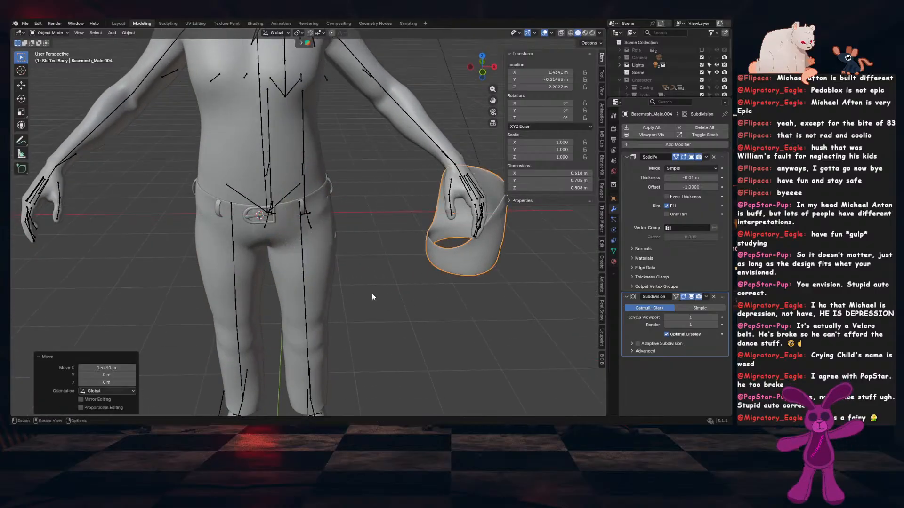
Return to editing the trousers and select the diagonal face loop across the character's right front hip, from the waist to the crotch
middle_click_drag(371, 293, 316, 267)
left_click(335, 280)
key("Tab")
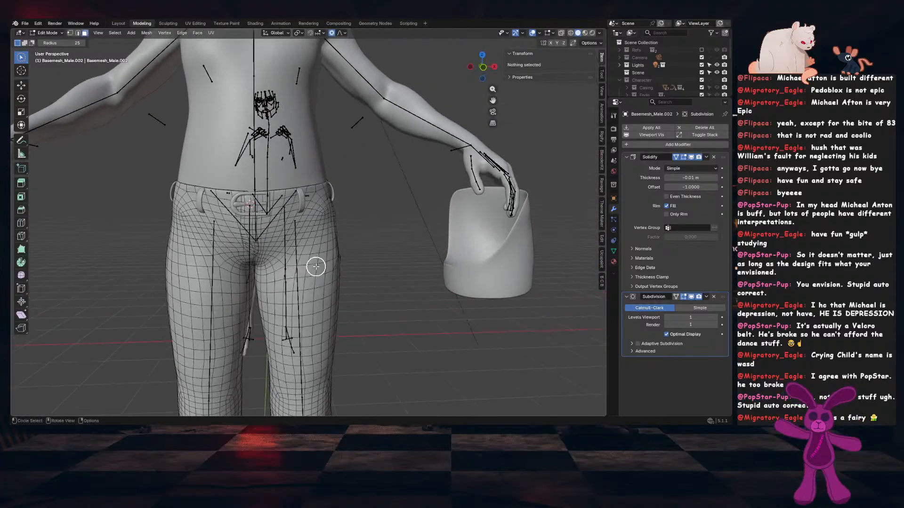
key("KP_1")
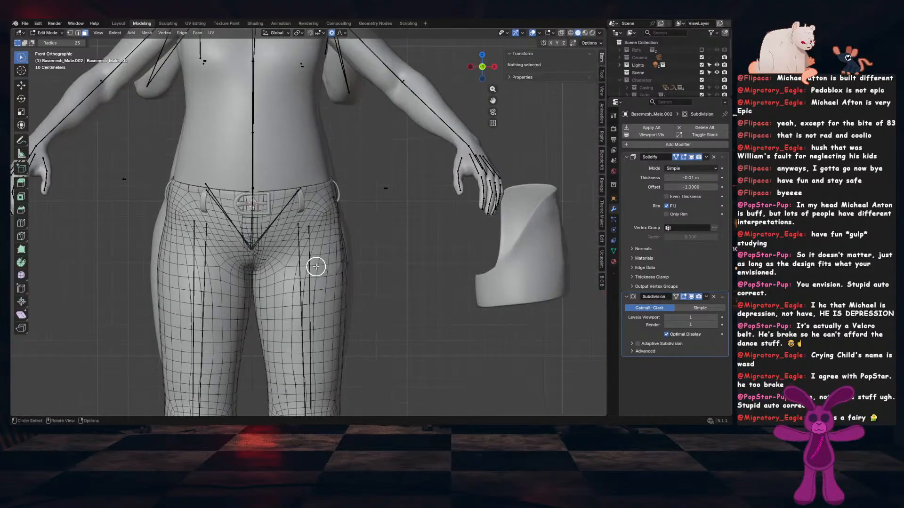
middle_click_drag(254, 264, 358, 266, "shift")
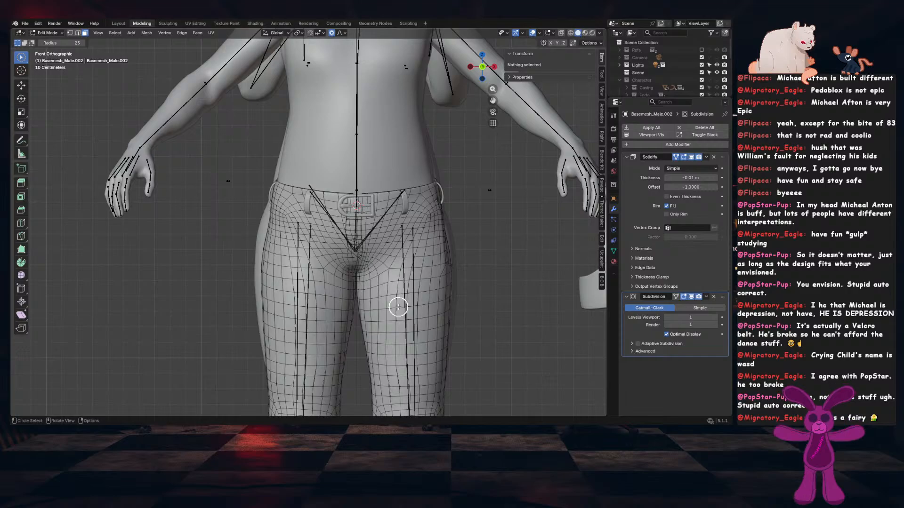
scroll(397, 307, "up", 1)
scroll(461, 297, "down", 2)
middle_click_drag(505, 300, 414, 301, "shift")
scroll(415, 301, "up", 1)
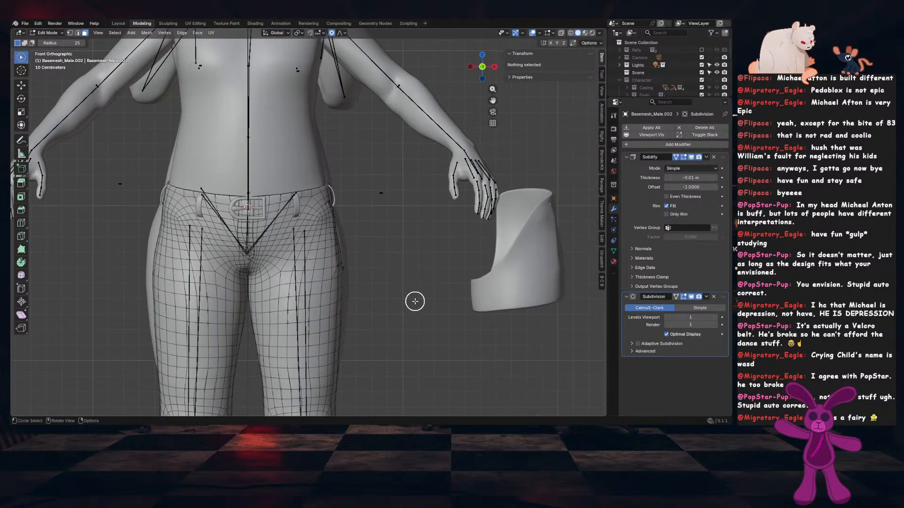
middle_click_drag(300, 277, 346, 273, "shift")
scroll(346, 274, "up", 1)
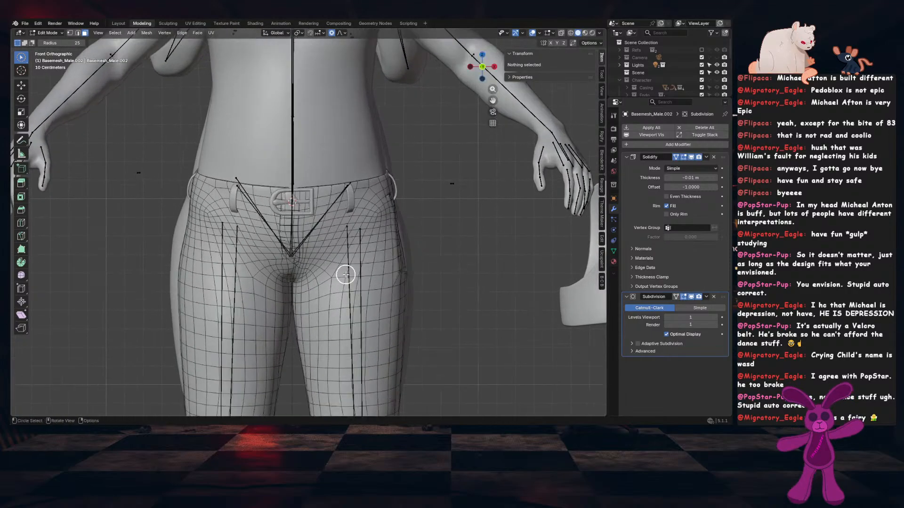
left_click(275, 287, "alt")
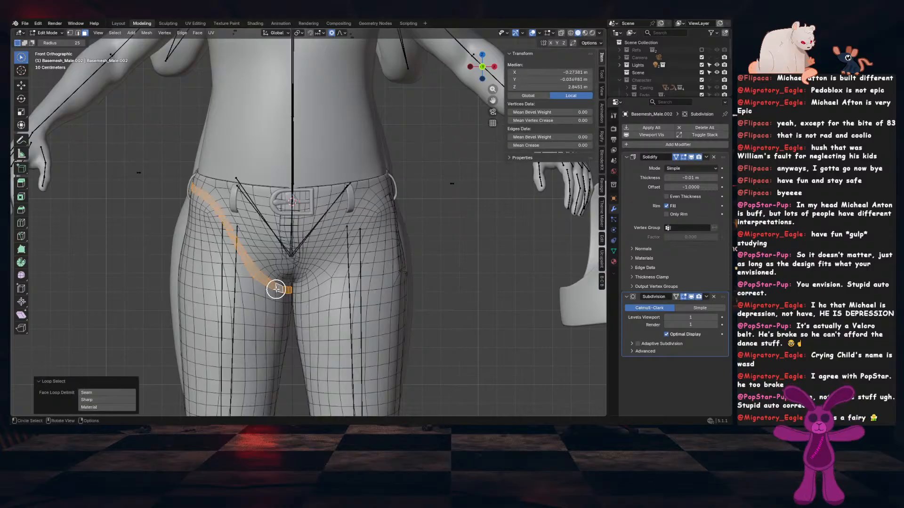
Leave mesh editing and mirror the separated hip piece by scaling it -1 along global X
key("Tab")
scroll(506, 295, "down", 3)
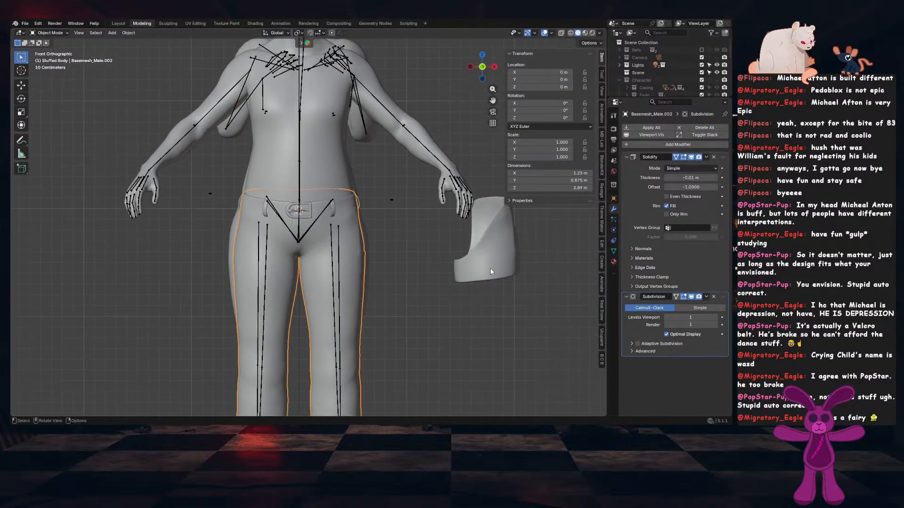
left_click(490, 267)
type("sx")
type("-1")
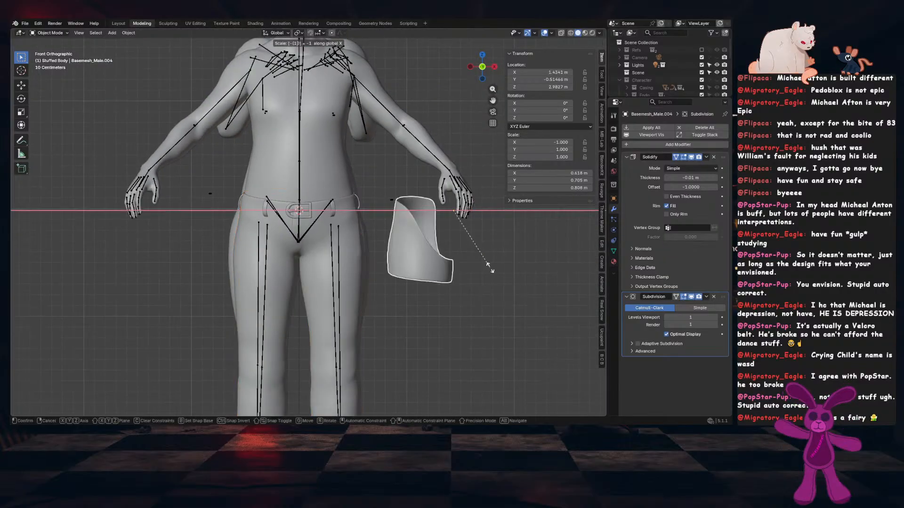
key("Return")
key("g")
key("x")
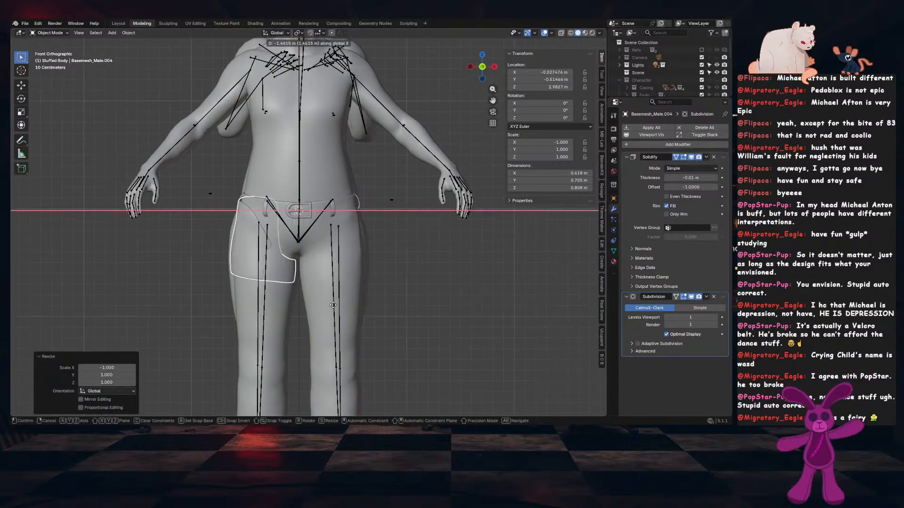
right_click(341, 305)
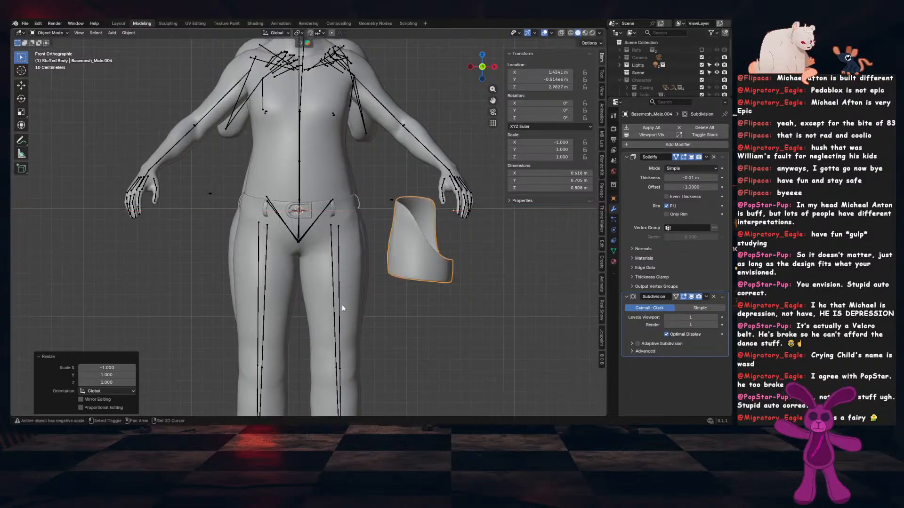
Snap the mirrored hip piece to the 3D cursor so it sits on the character's right hip
key("shift+s")
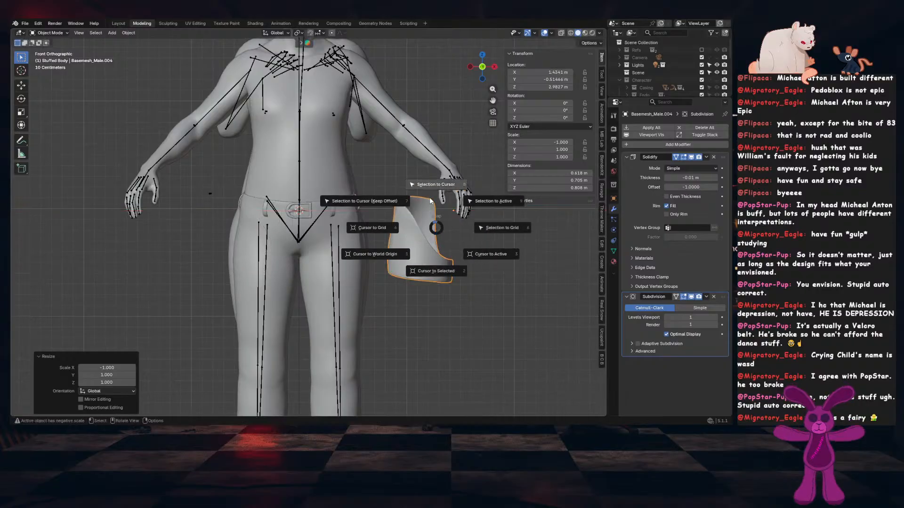
left_click(436, 184)
scroll(324, 295, "up", 4)
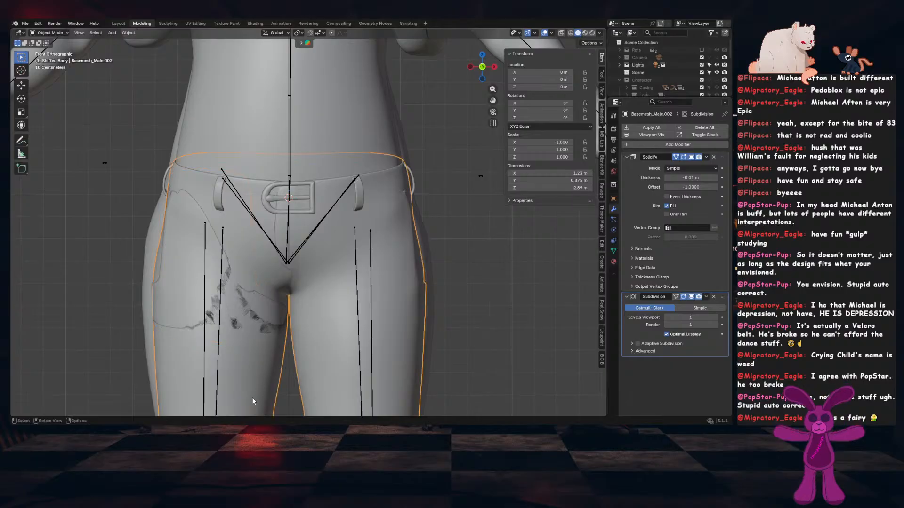
Reopen the trousers mesh and add the face loop around the upper right thigh to the diagonal hip selection
left_click(252, 397)
middle_click_drag(259, 366, 270, 358, "shift")
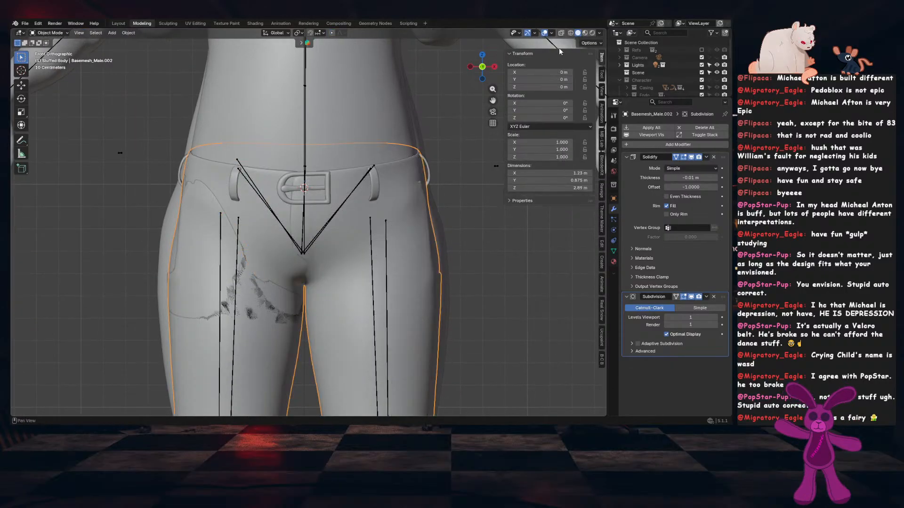
key("Tab")
left_click_drag(283, 289, 302, 295)
middle_click_drag(291, 322, 310, 313, "shift")
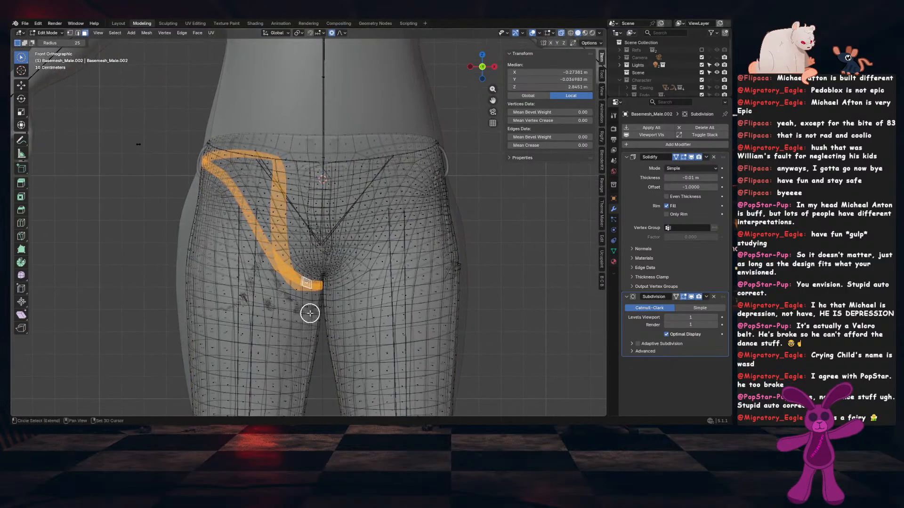
left_click(561, 34)
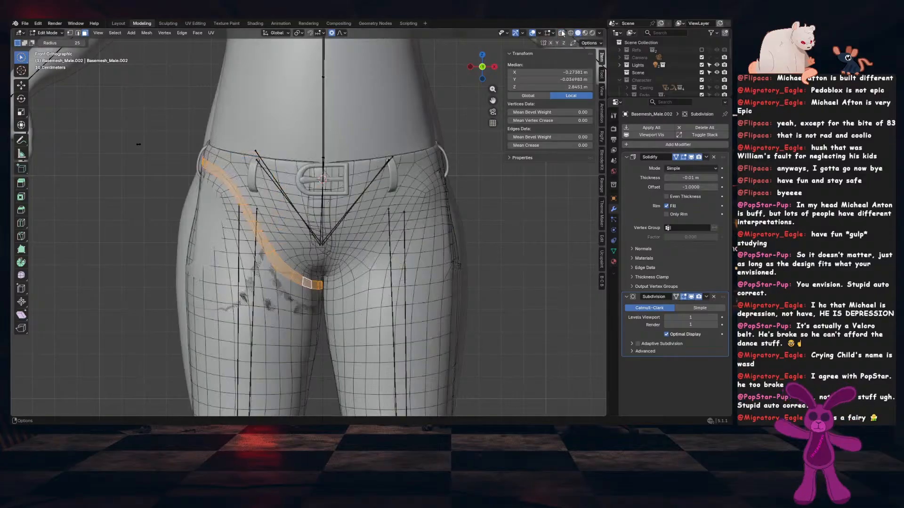
left_click(560, 33)
left_click(560, 33)
left_click(215, 274, "alt+shift")
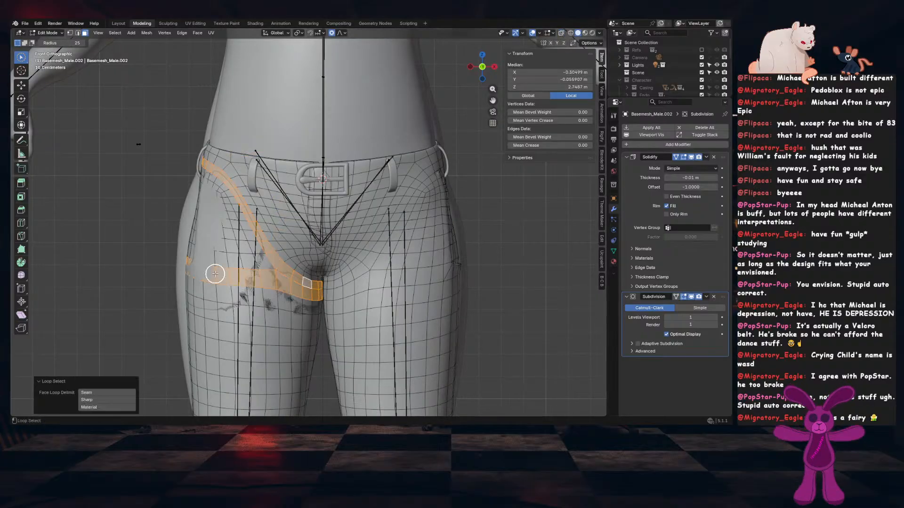
Check the mirrored piece's outline and add a lower thigh face loop to the trousers selection
key("Tab")
left_click(210, 232)
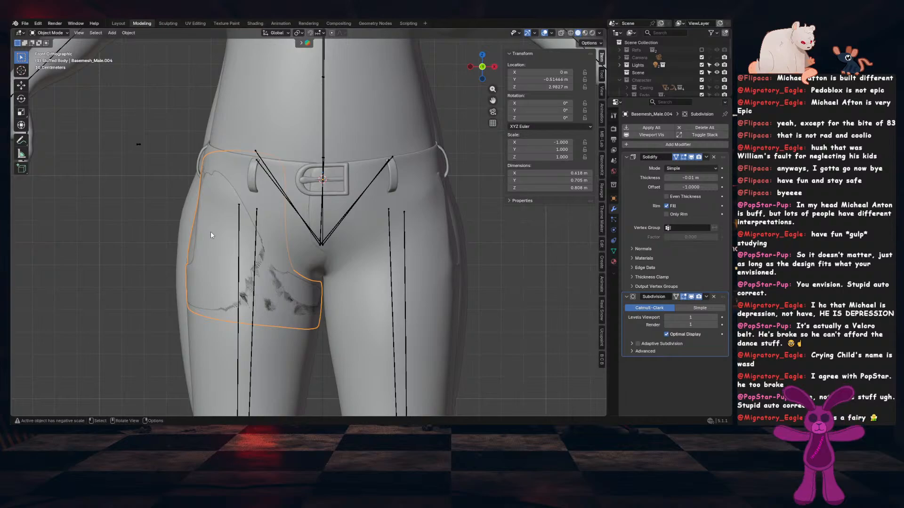
key("Tab")
key("Tab")
left_click(205, 329)
key("Tab")
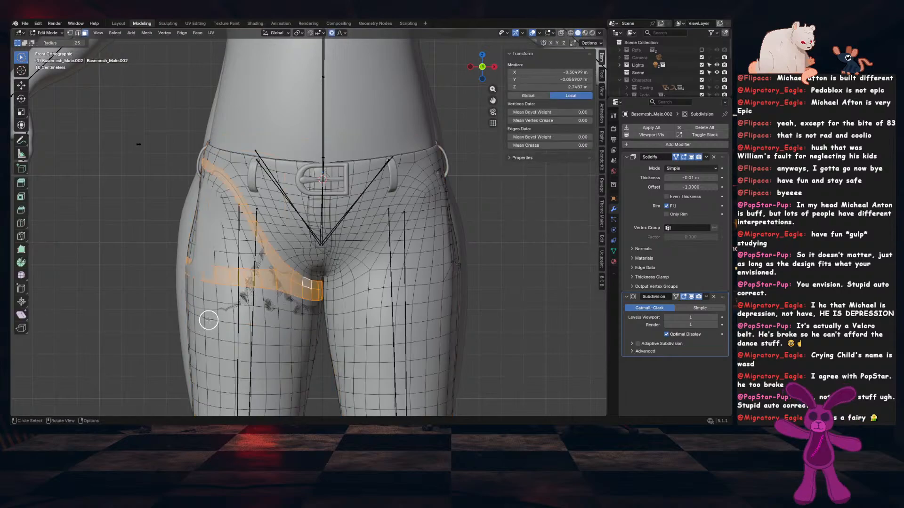
left_click(214, 308, "alt+shift")
Compare the mirrored piece with the trousers mesh and match the thigh face-loop selection to the piece's lower edge
key("Tab")
left_click(219, 270)
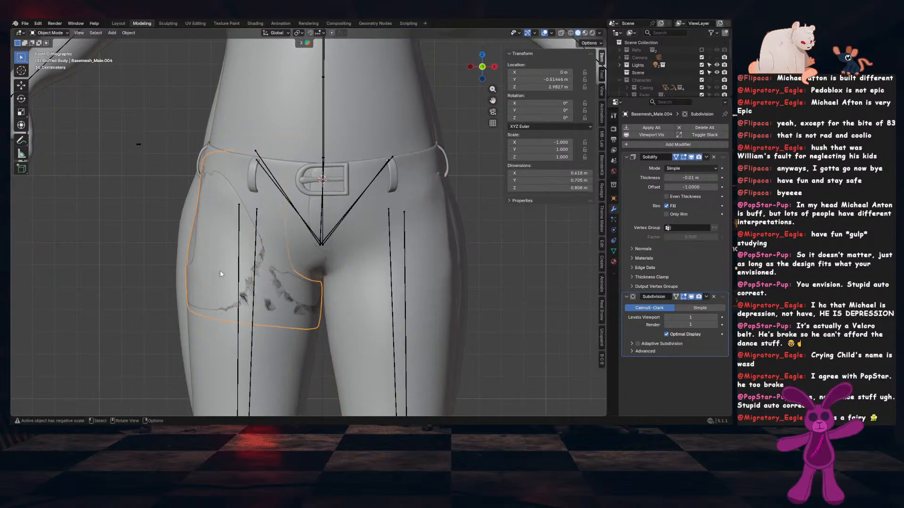
key("Tab")
key("Tab")
key("Tab")
key("Tab")
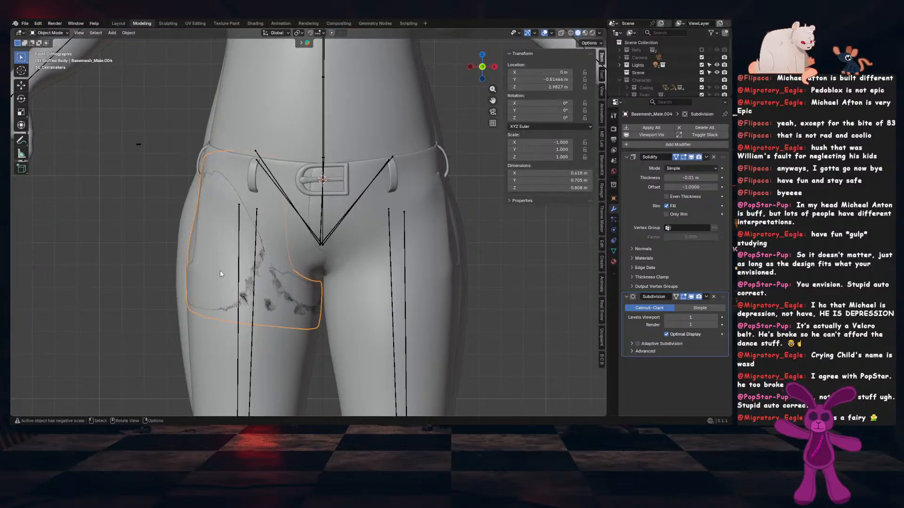
key("Tab")
key("Tab")
left_click(302, 366)
key("Tab")
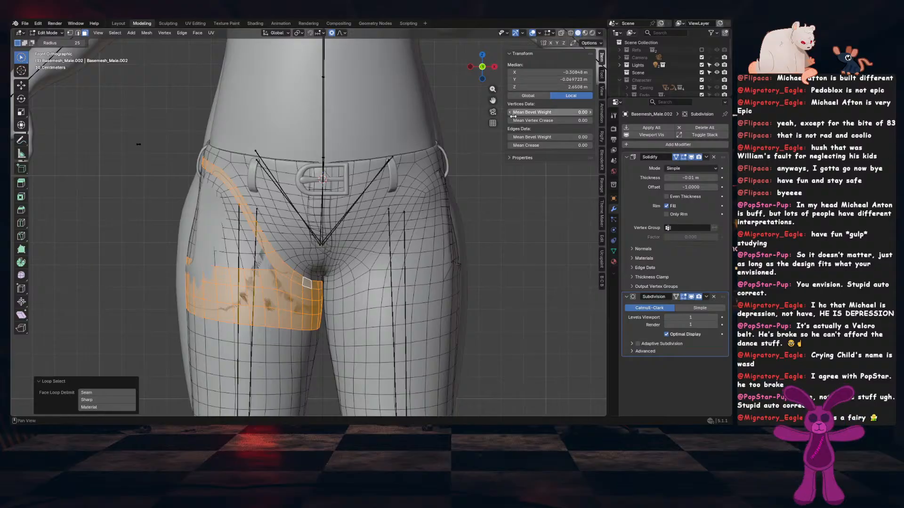
Move the mirrored hip piece about -0.76 m along global X, clear of the trousers
key("Tab")
left_click(230, 250)
key("g")
key("x")
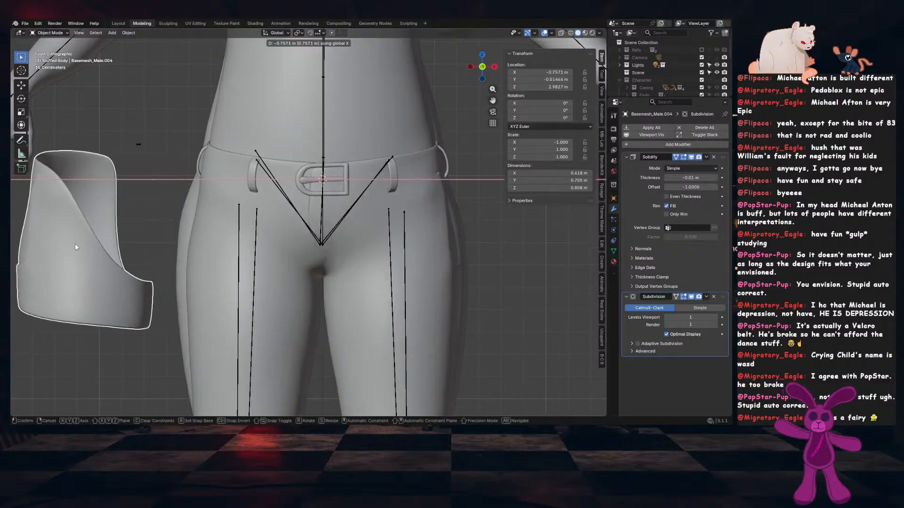
left_click(72, 245)
Circle-select the trousers faces enclosed by the loops on the front of the right hip
left_click(221, 226)
key("Tab")
left_click_drag(269, 258, 258, 262)
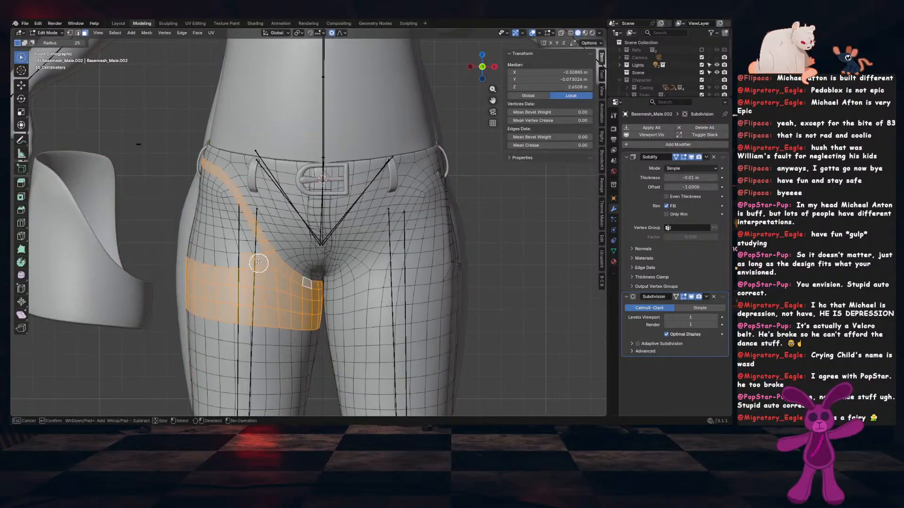
mouse_move(228, 211)
left_mouse_down()
mouse_move(212, 190)
mouse_move(195, 254)
left_mouse_up()
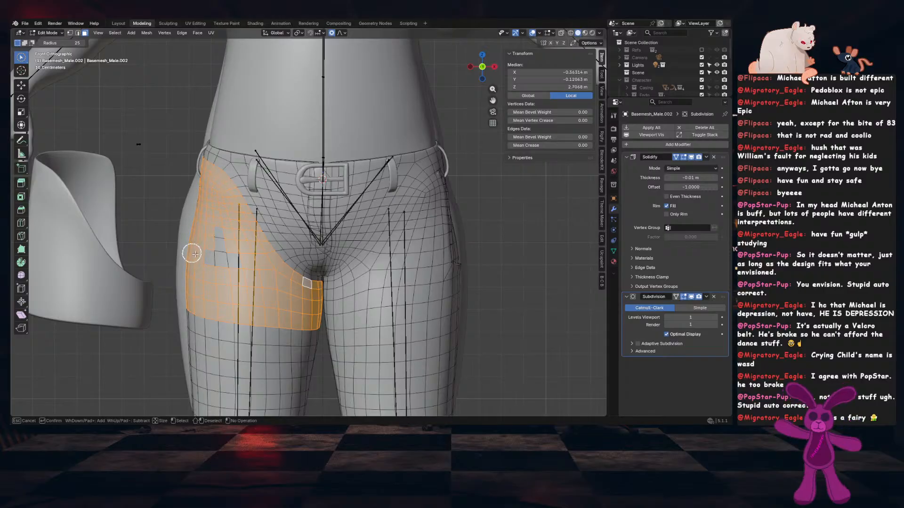
mouse_move(214, 218)
middle_mouse_down()
mouse_move(285, 258)
mouse_move(323, 303)
mouse_move(347, 300)
middle_mouse_up()
Extend the Circle Select selection over the right buttock and outer hip, filling the remaining gaps
mouse_move(347, 300)
left_mouse_down("shift")
mouse_move(423, 264)
mouse_move(385, 293)
mouse_move(372, 228)
left_mouse_up("shift")
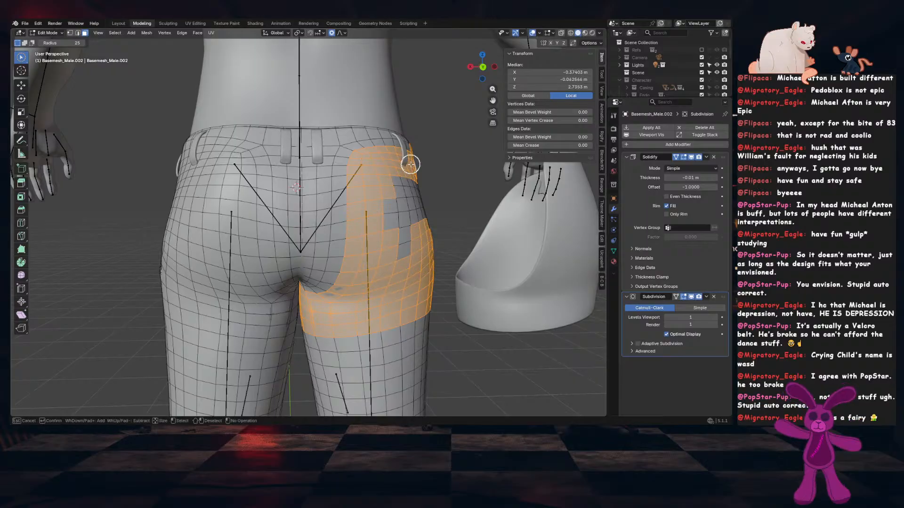
left_click_drag(410, 165, 410, 193, "shift")
middle_click_drag(433, 230, 401, 238)
key("ctrl+z")
left_click_drag(269, 186, 270, 287, "shift")
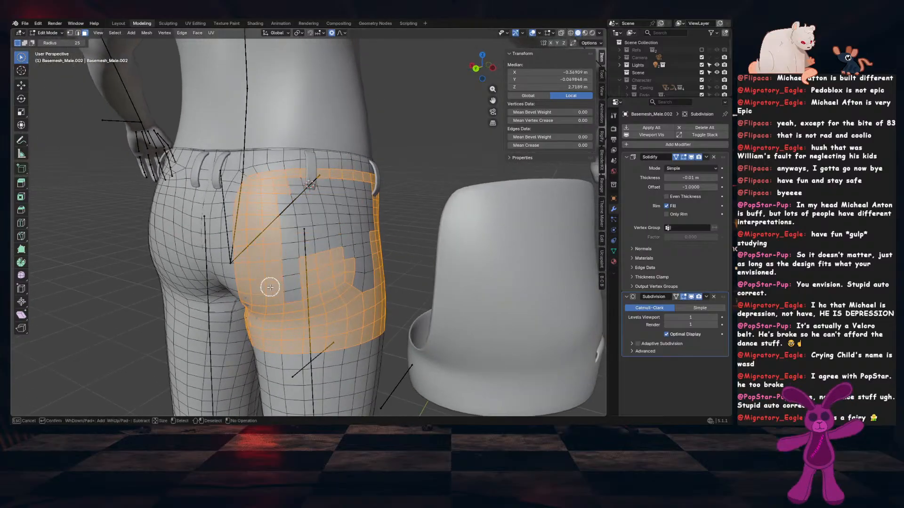
mouse_move(295, 240)
left_mouse_down()
mouse_move(310, 186)
mouse_move(368, 199)
mouse_move(378, 241)
left_mouse_up()
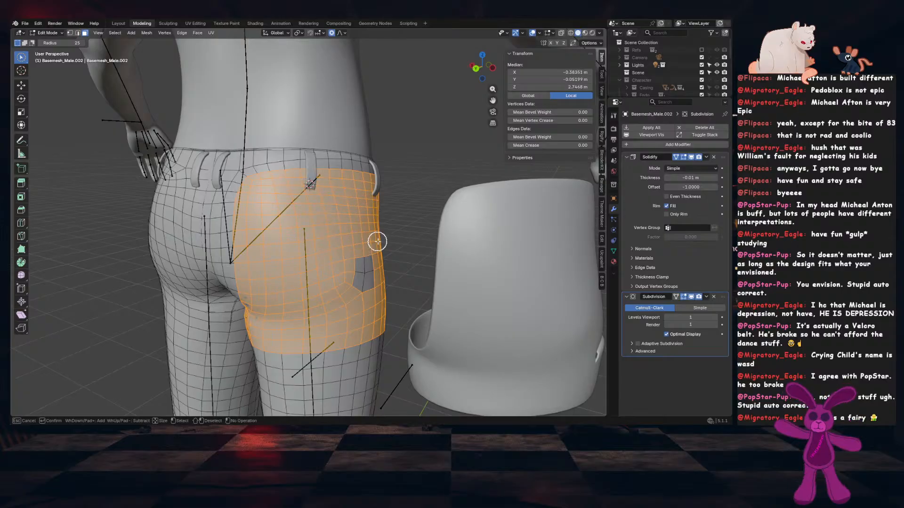
middle_click_drag(365, 286, 343, 239)
scroll(357, 262, "up", 4)
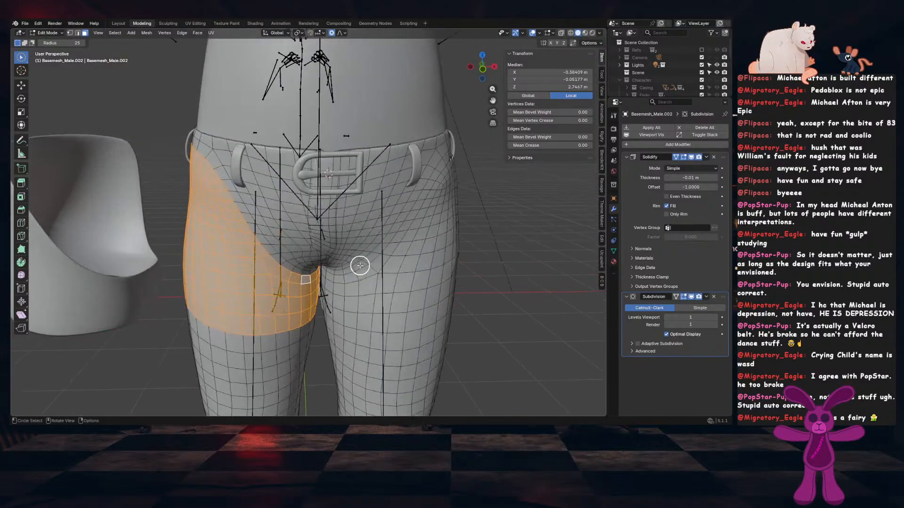
Delete the selected right hip and thigh faces, and snap the mirrored piece to the 3D cursor to fill the opening
key("x")
left_click(357, 265)
key("Tab")
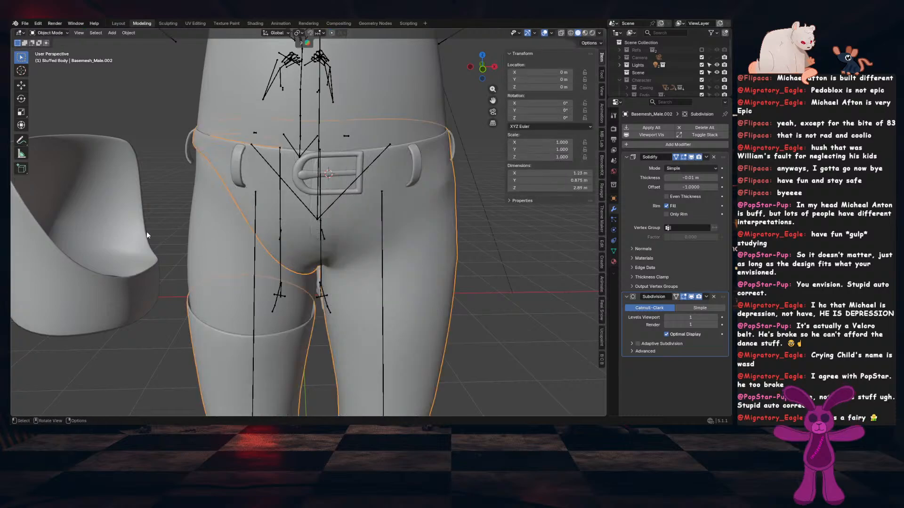
left_click(134, 232)
key("shift+s")
left_click(229, 244)
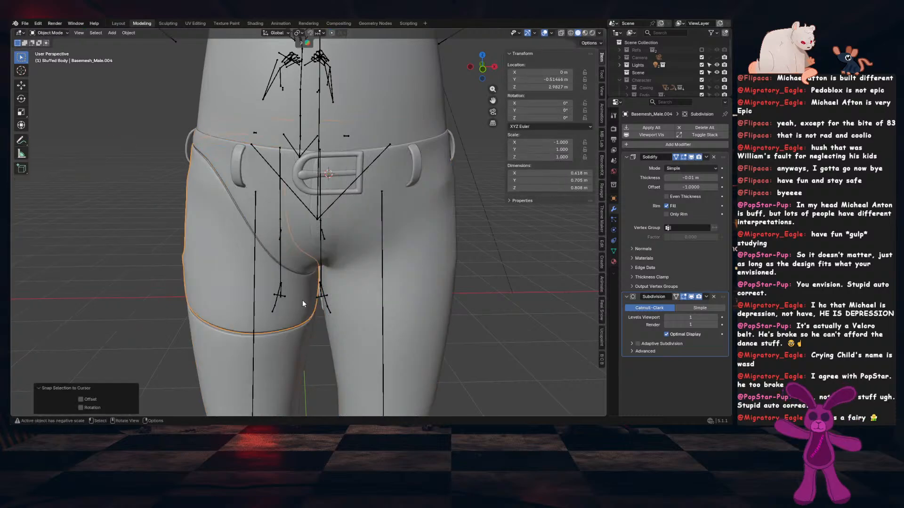
Inspect the seam between the trousers and the mirrored hip piece, and apply the piece's scale
left_click(291, 354)
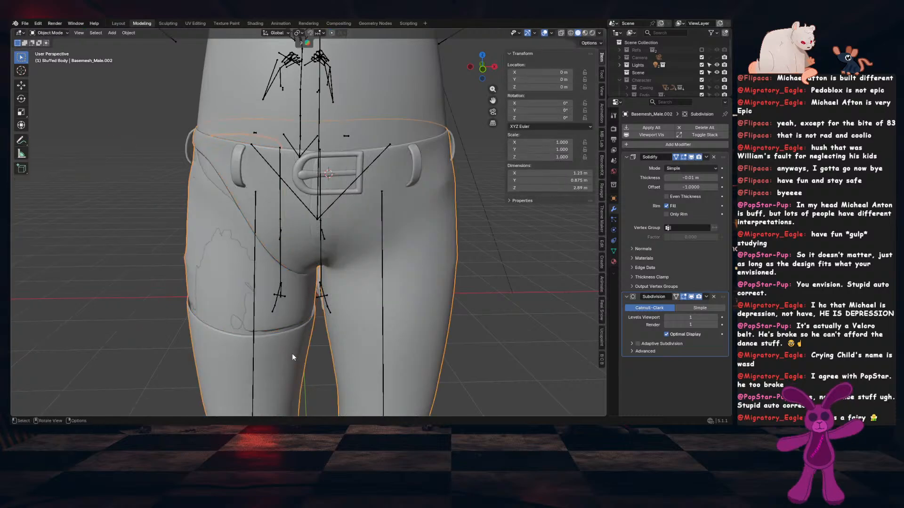
middle_click_drag(292, 353, 342, 340)
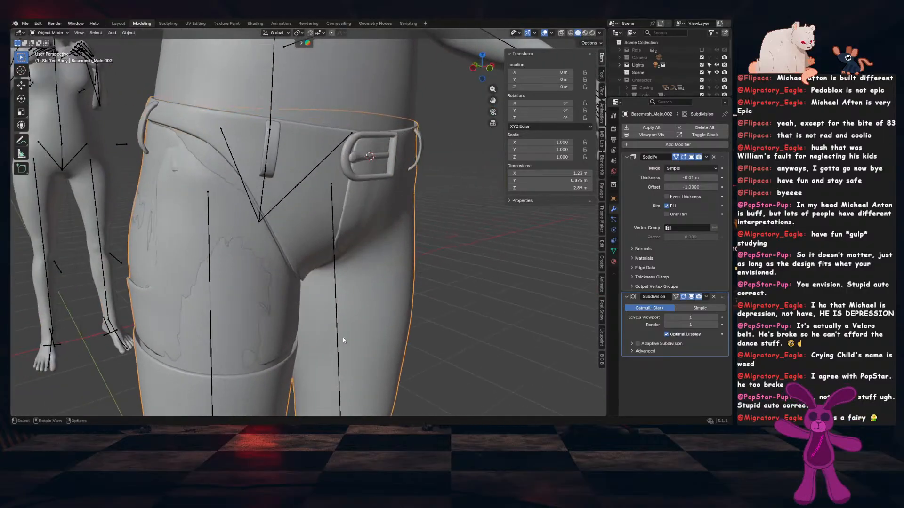
left_click(368, 338)
key("ctrl+a")
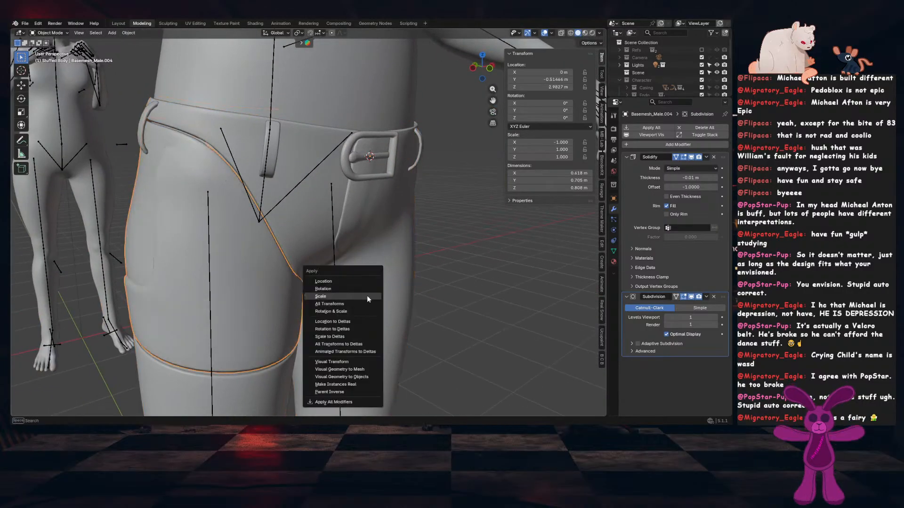
left_click(367, 296)
Recalculate the mirrored hip piece's normals to face outside and reselect the trousers object
key("Tab")
key("alt+n")
left_click(354, 297)
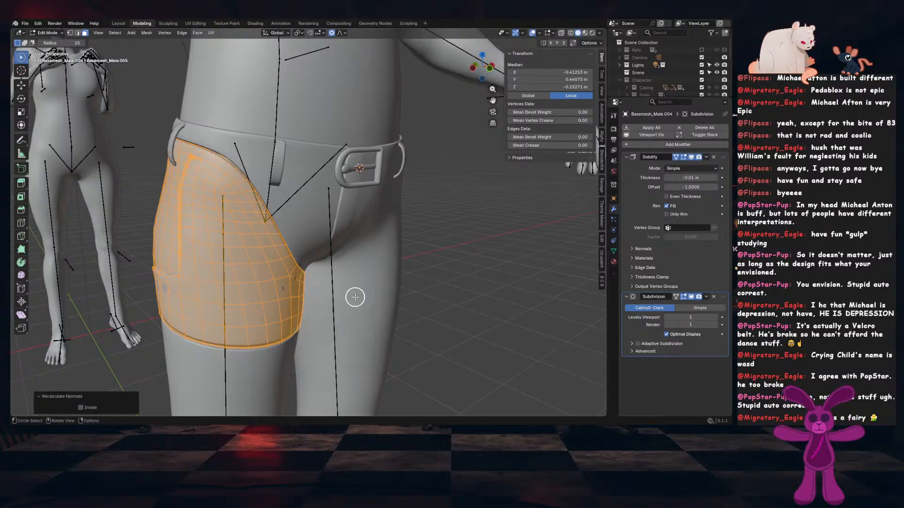
key("Tab")
left_click(360, 267)
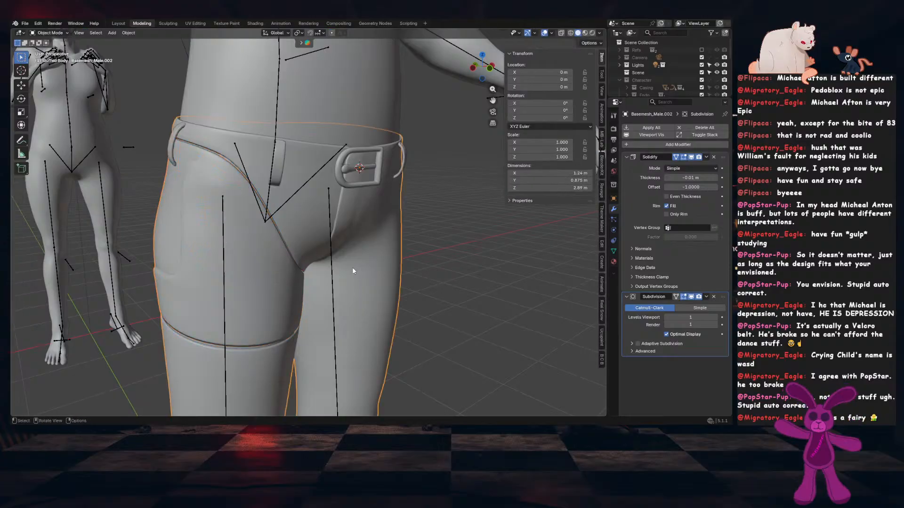
Save the file, then select the entire trousers mesh and merge its vertices by distance
middle_click_drag(371, 281, 332, 284)
key("ctrl+s")
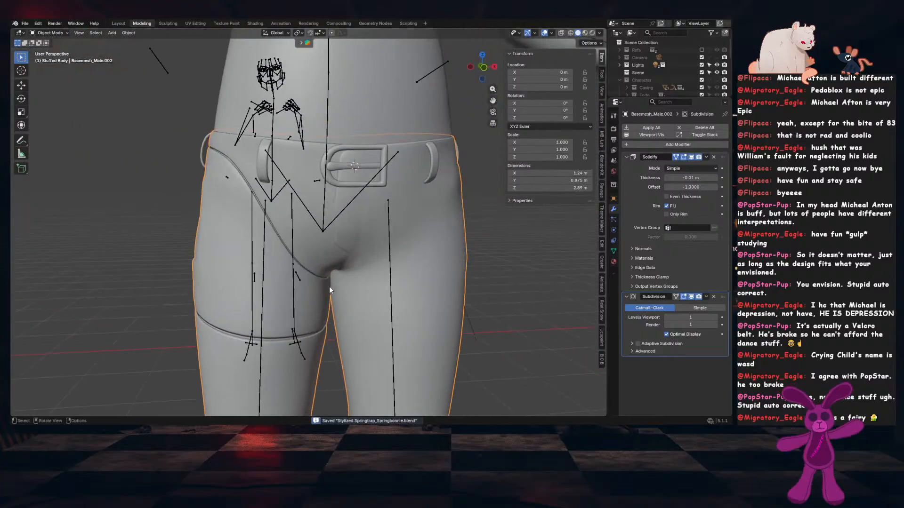
key("Tab")
scroll(315, 299, "up", 5)
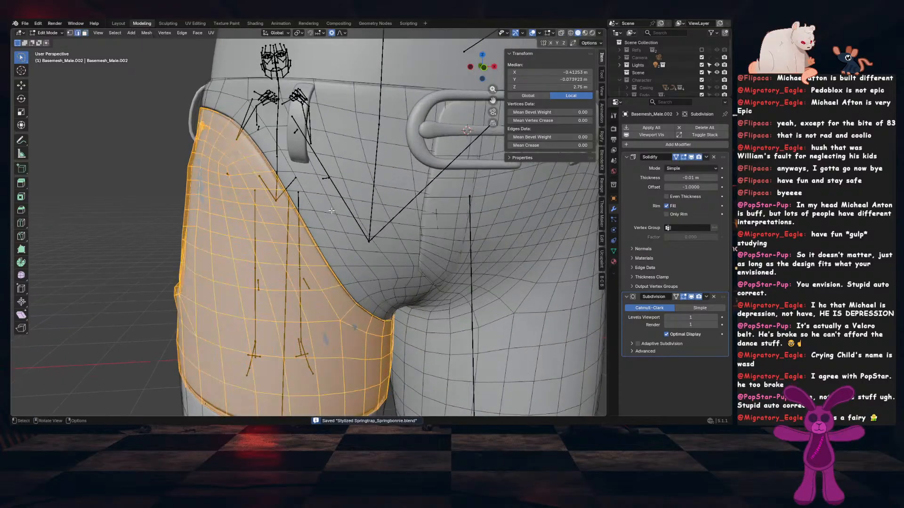
middle_click_drag(273, 187, 380, 217)
key("m")
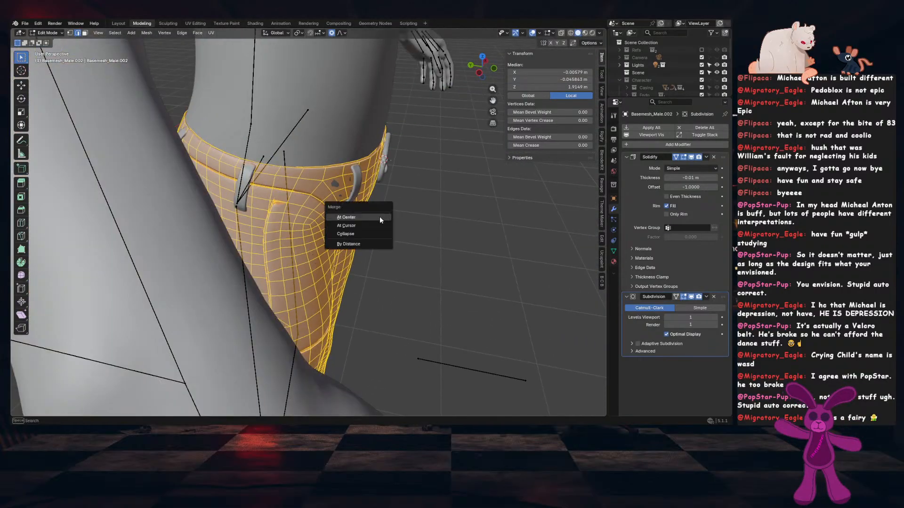
left_click(332, 244)
Examine the seam around the mirrored hip piece for remaining gaps, comparing Edit Mode with Object Mode
middle_click_drag(332, 244, 342, 264)
scroll(316, 239, "up", 4)
key("Tab")
key("Tab")
key("Tab")
scroll(333, 216, "down", 4)
key("Tab")
key("Tab")
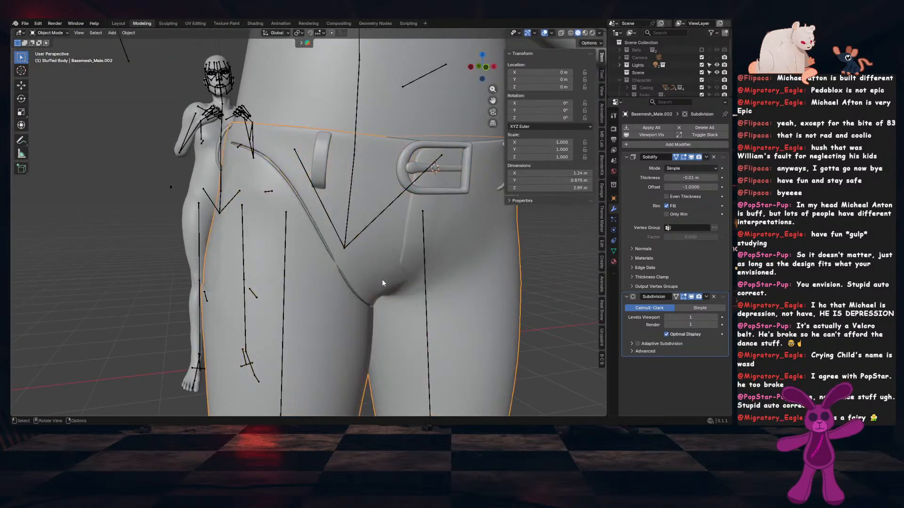
Merge the first pair of open vertices at center, midway along the diagonal gap on the trousers' right front hip
key("Tab")
middle_click_drag(408, 311, 400, 307)
key("1")
scroll(400, 307, "up", 1)
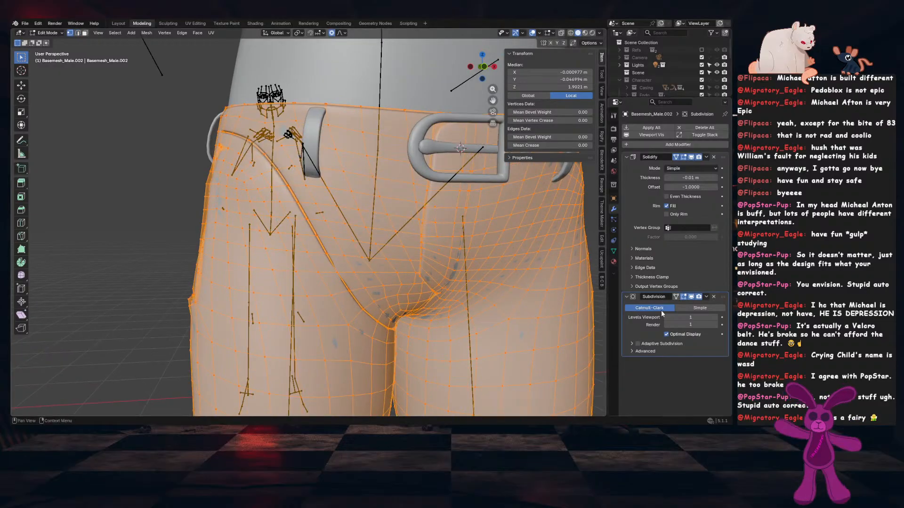
scroll(358, 280, "up", 2)
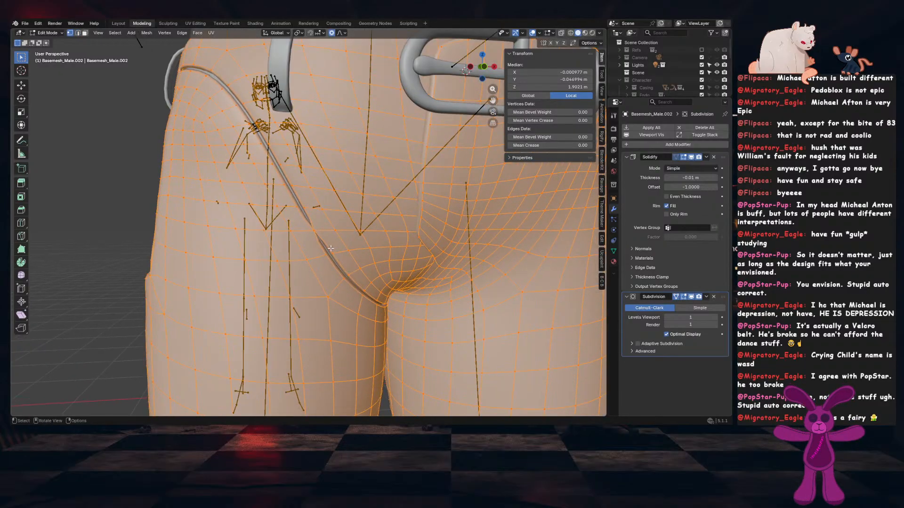
left_click(328, 253)
key("m")
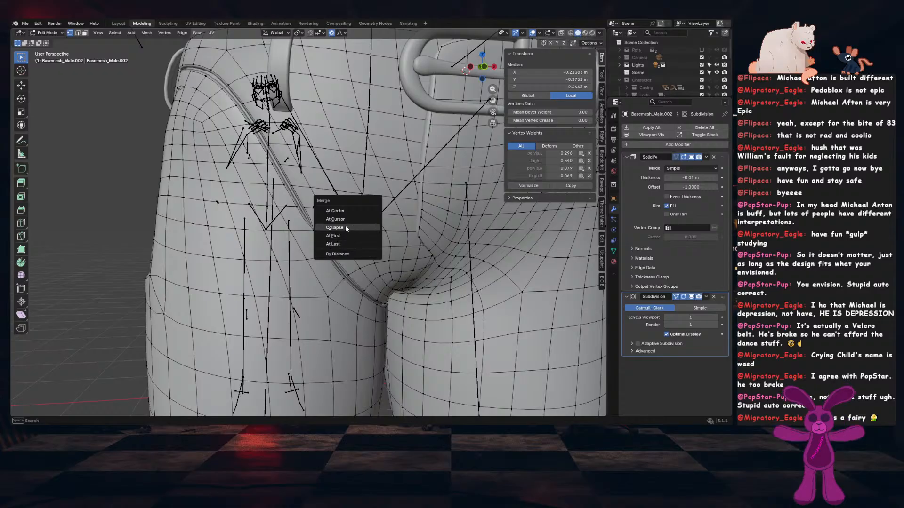
left_click(335, 211)
Merge the remaining open vertex pairs at center along the lower seam down to the crotch
left_click(350, 272)
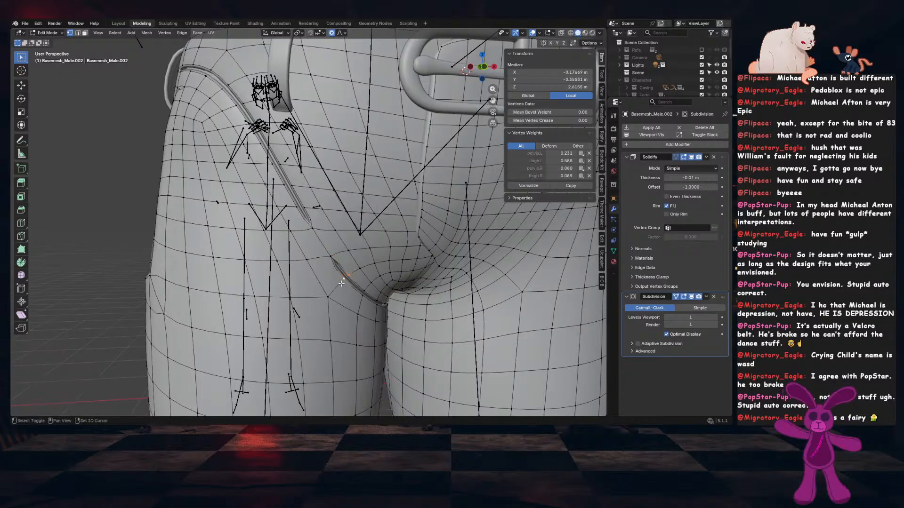
left_click(348, 277, "shift")
middle_click_drag(317, 291, 345, 269)
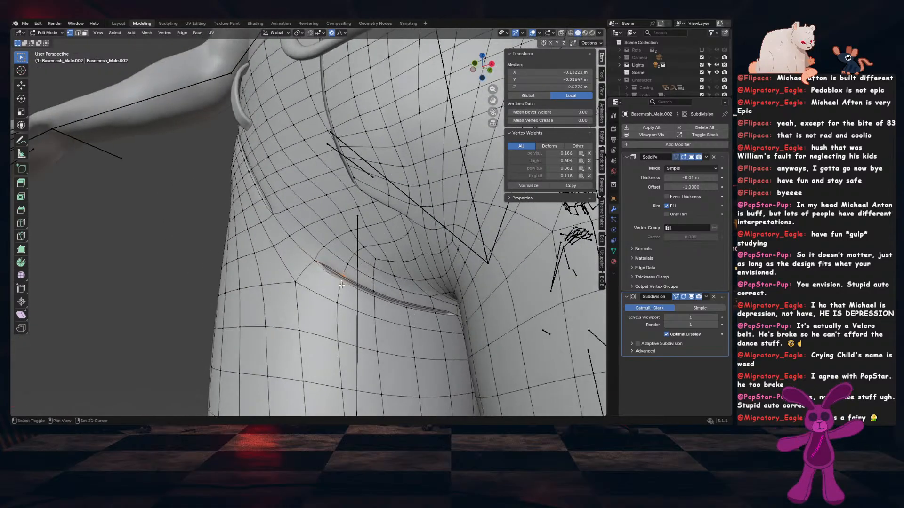
left_click(373, 289)
left_click(374, 298, "shift")
key("shift+r")
middle_click_drag(375, 296, 316, 283)
left_click(300, 235)
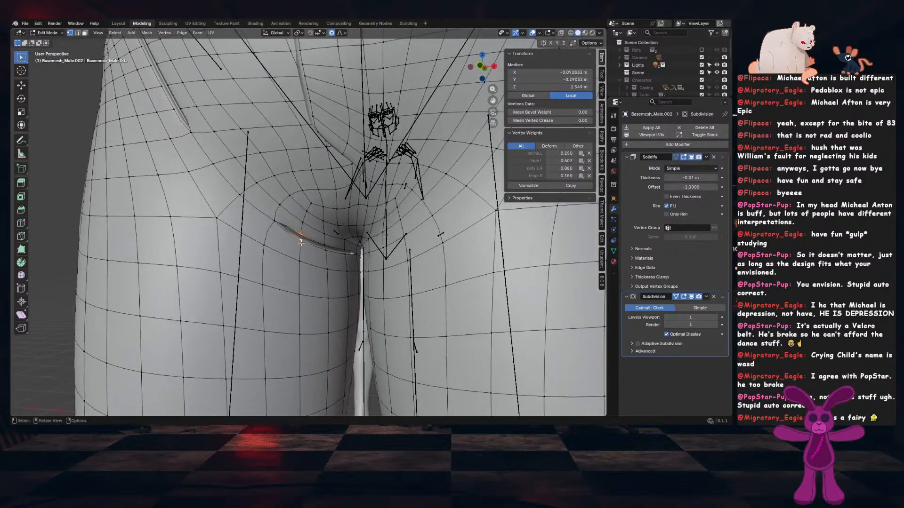
key("m")
left_click(324, 247)
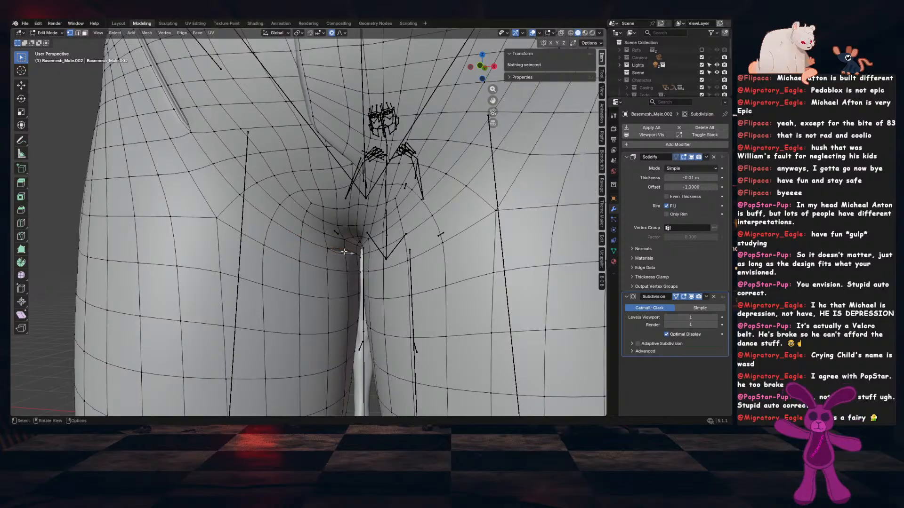
Merge the open vertex pairs at center along the middle of the diagonal hip seam, working upward from the groin
middle_click_drag(393, 285, 372, 263)
scroll(286, 296, "down", 4)
middle_click_drag(360, 233, 351, 266, "shift")
scroll(350, 266, "up", 2)
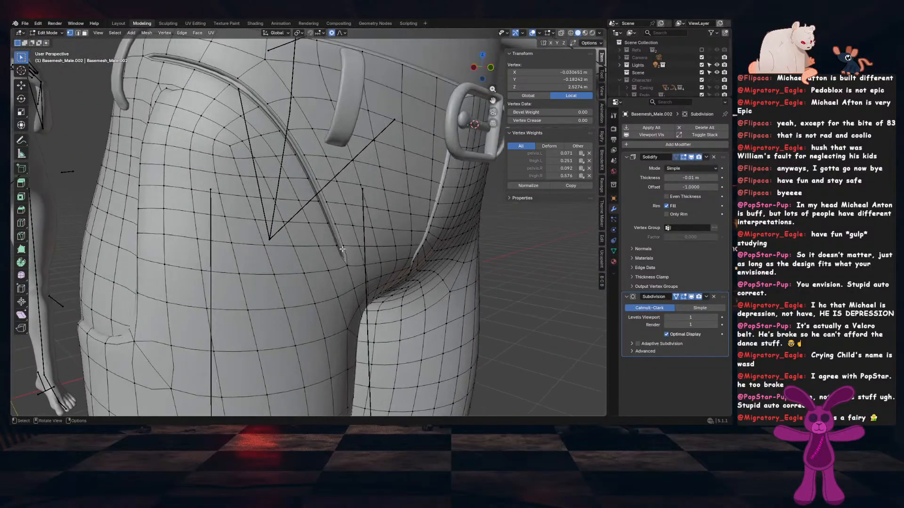
left_click(331, 220, "shift")
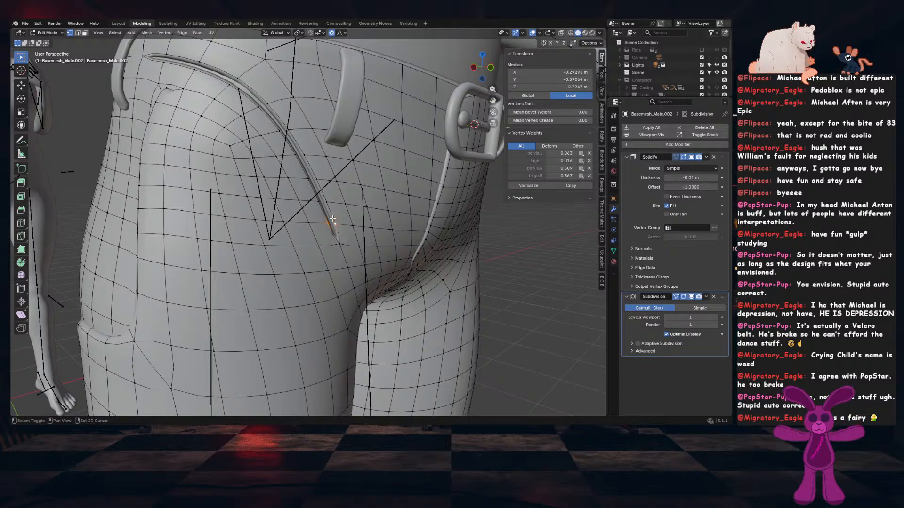
left_click(318, 202, "shift")
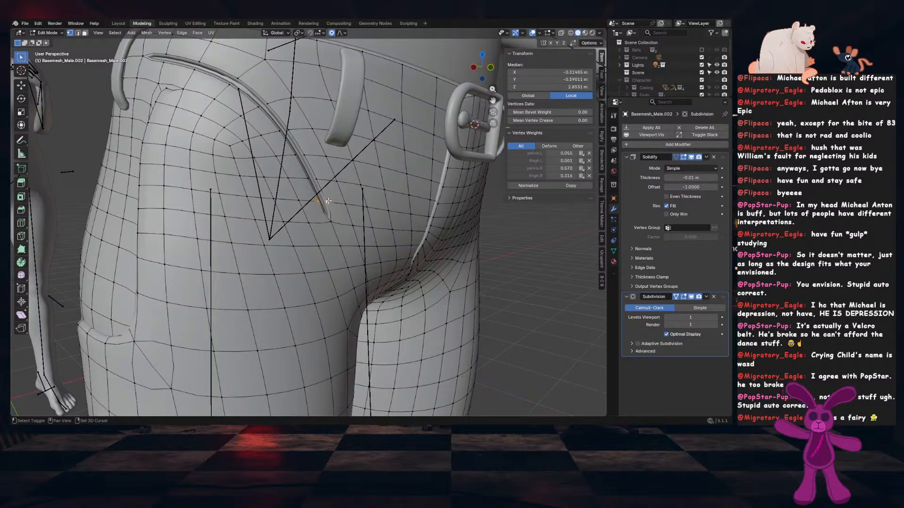
left_click(318, 176)
Close the upper hip seam up to the side belt loop by merging its remaining vertex pairs at center
middle_click_drag(318, 177, 345, 256)
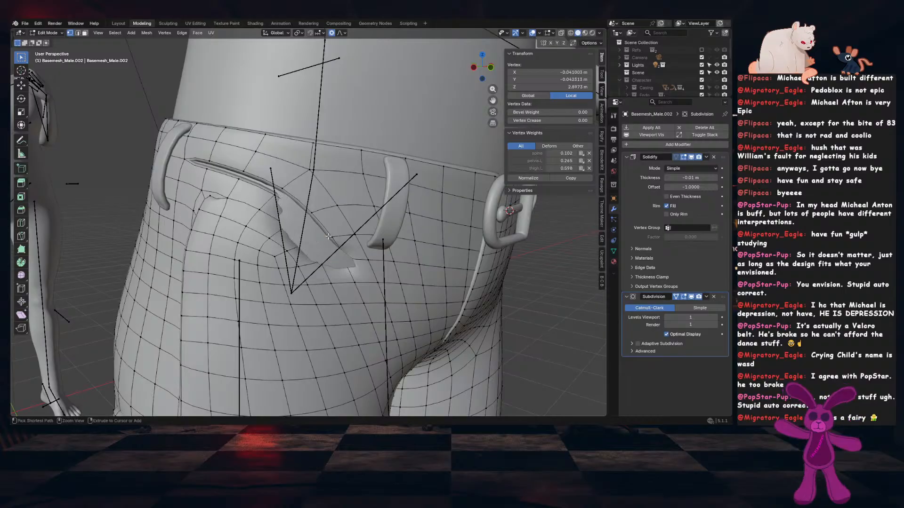
left_click(330, 238, "shift")
left_click(303, 215)
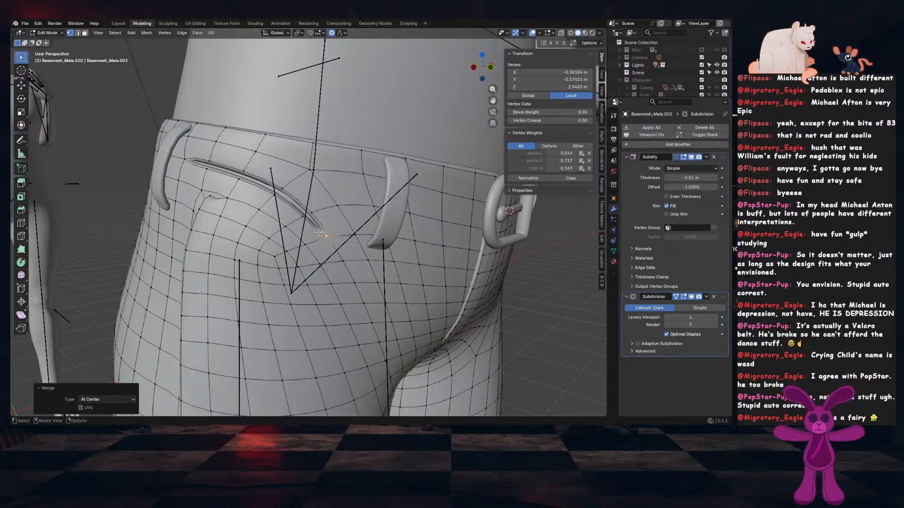
left_click(283, 194)
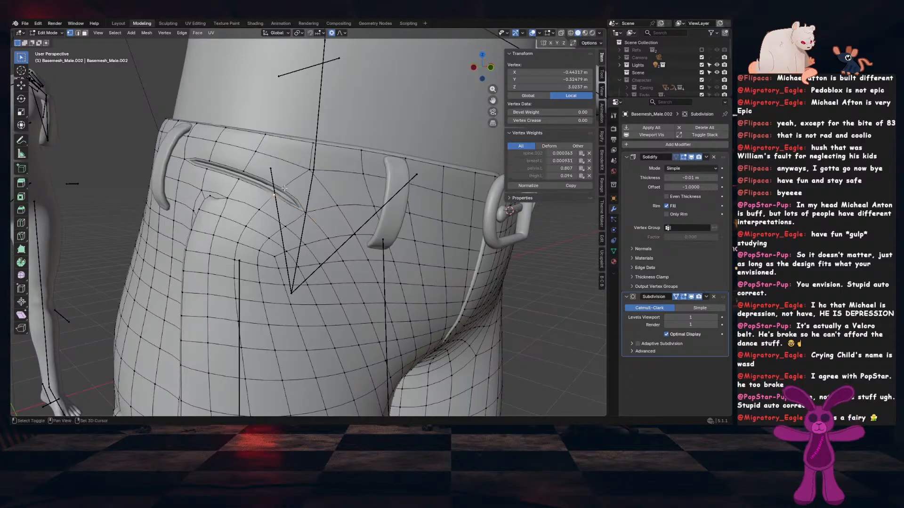
left_click(242, 180)
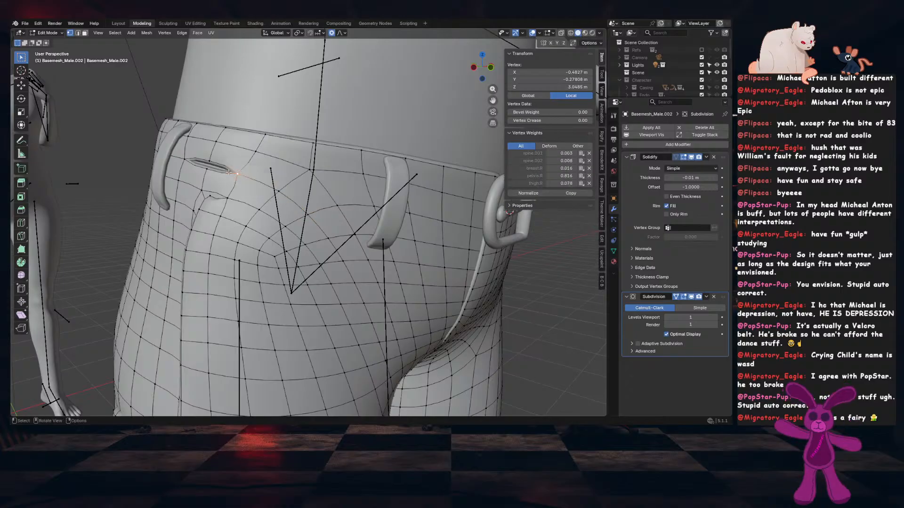
scroll(215, 155, "down", 4)
Return to Object Mode, unhide the belt and the other hidden objects, and save the file
key("Tab")
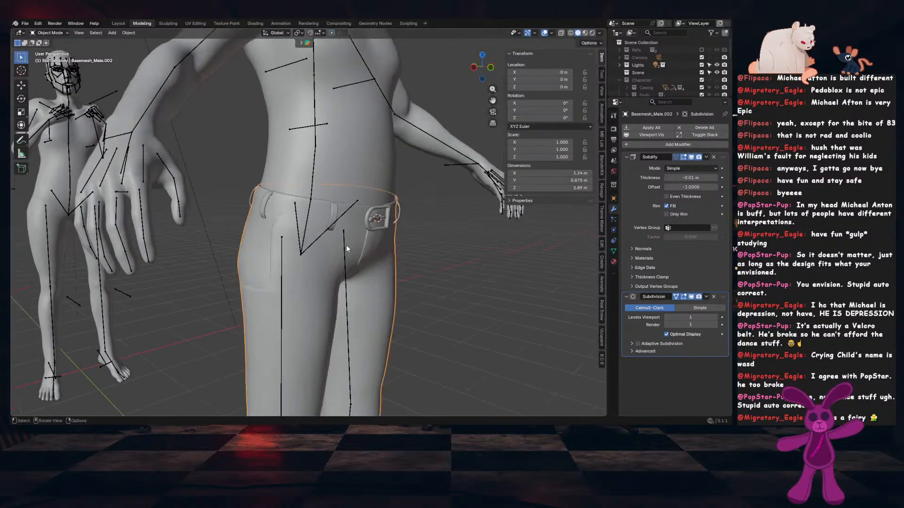
key("alt+h")
left_click(451, 278)
key("ctrl+s")
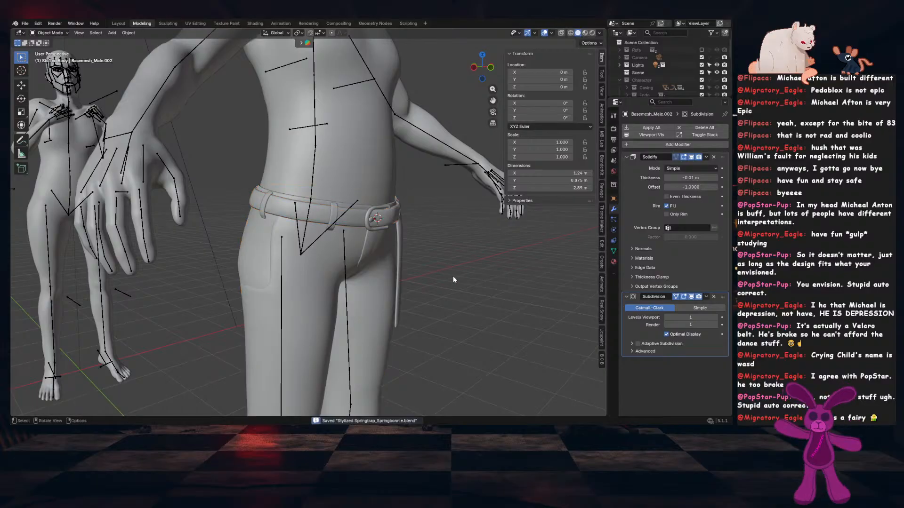
Open the trousers mesh for editing and turn on X-axis mesh symmetry
scroll(453, 276, "down", 3)
middle_click_drag(453, 276, 306, 293)
scroll(343, 304, "up", 5)
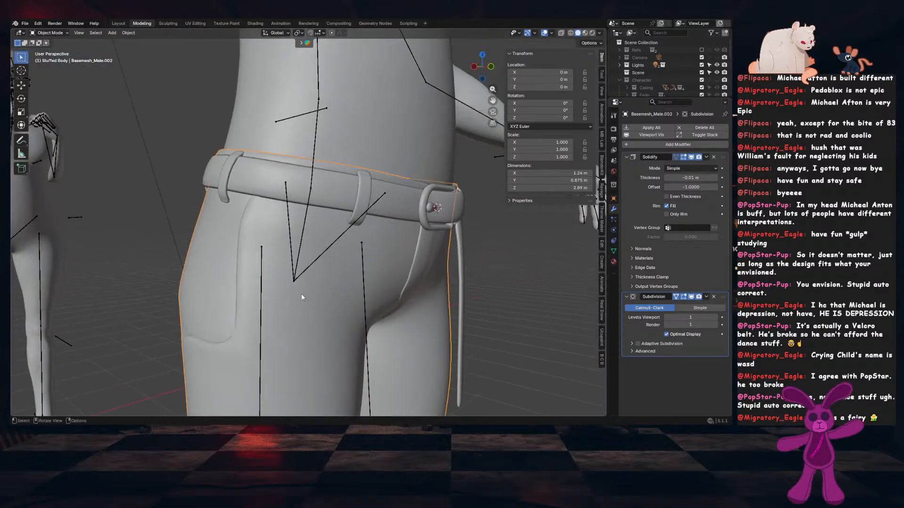
key("Tab")
left_click(551, 43)
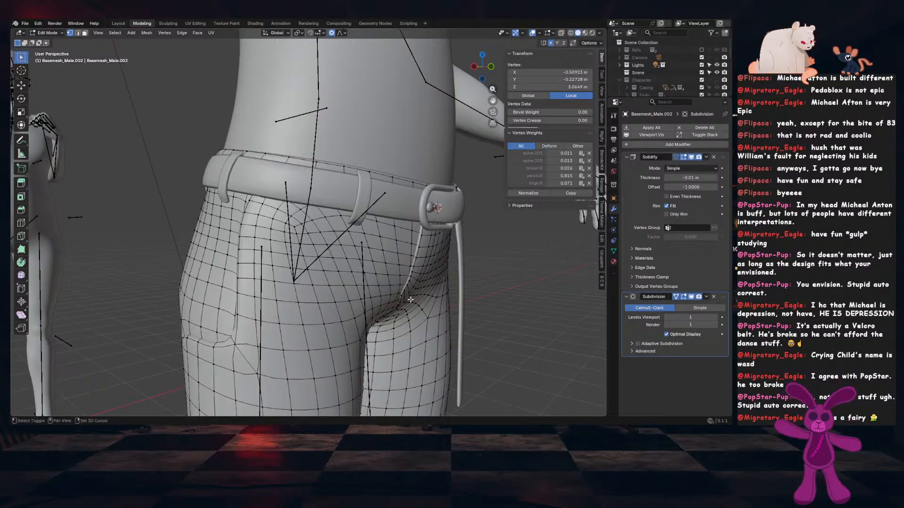
Select the strip of faces bordering the right hip pocket, along its lower edge and up its front edge to the belt
middle_click_drag(358, 283, 330, 278)
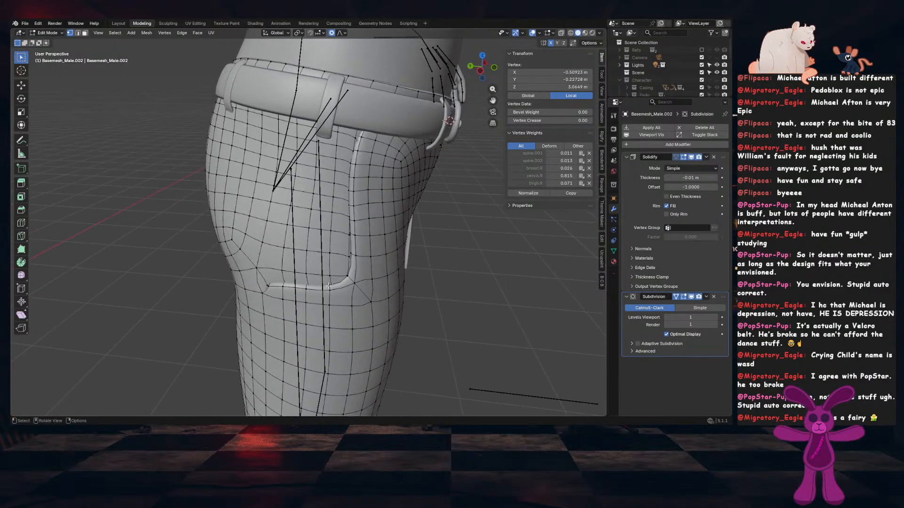
key("3")
left_click(278, 293)
left_click(327, 295, "shift")
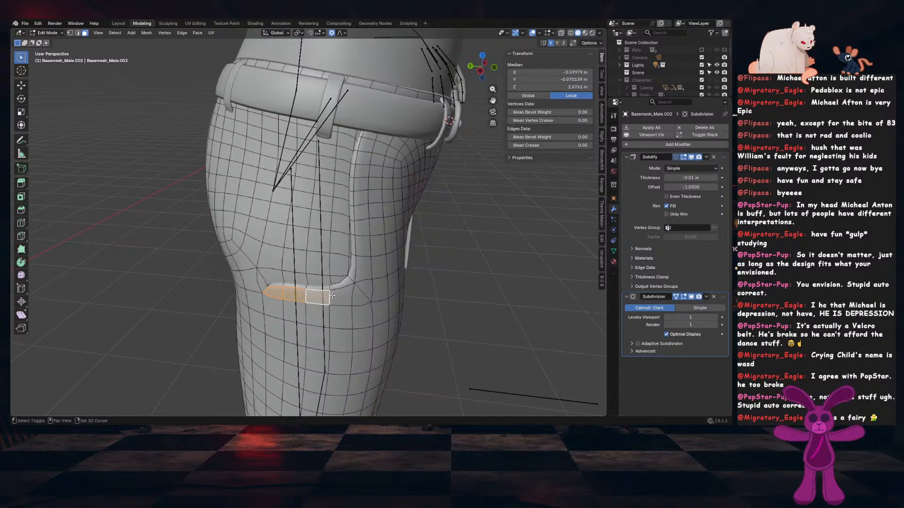
left_click(364, 290, "shift")
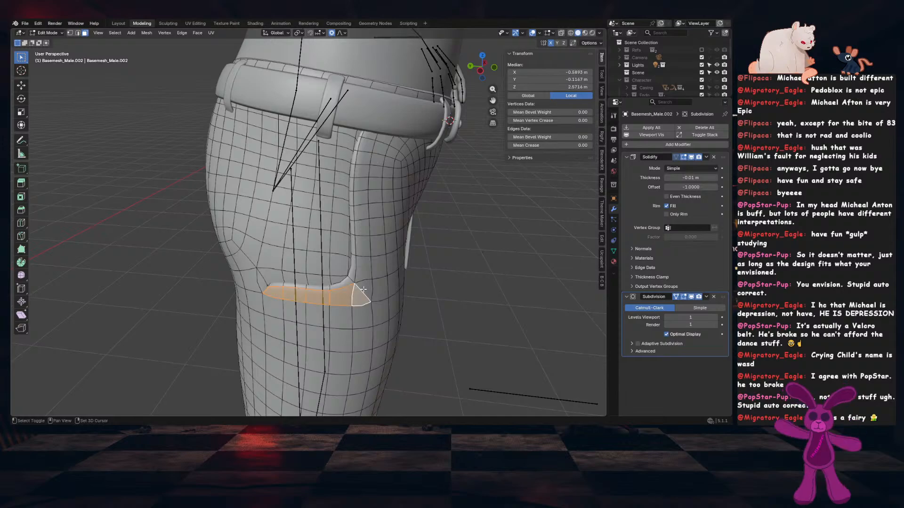
left_click(363, 228, "shift")
left_click(361, 211, "shift")
left_click(365, 159, "shift")
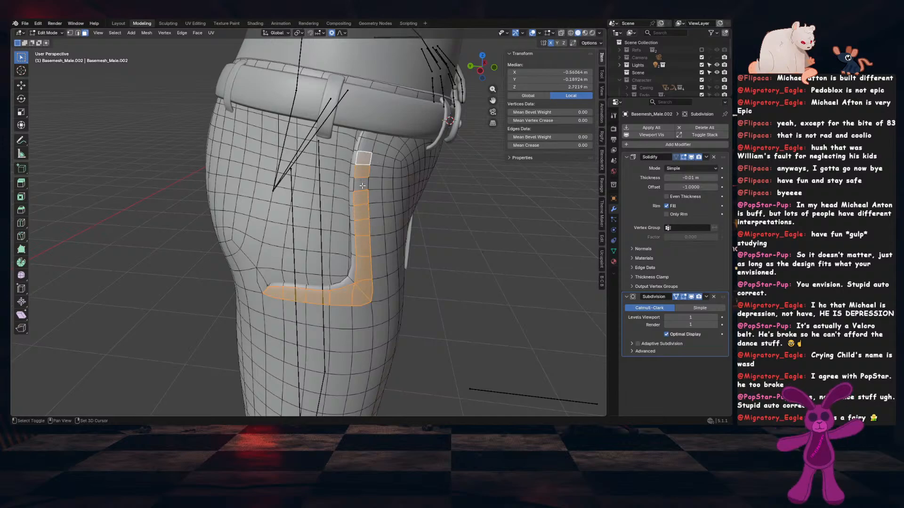
middle_click_drag(390, 270, 404, 287)
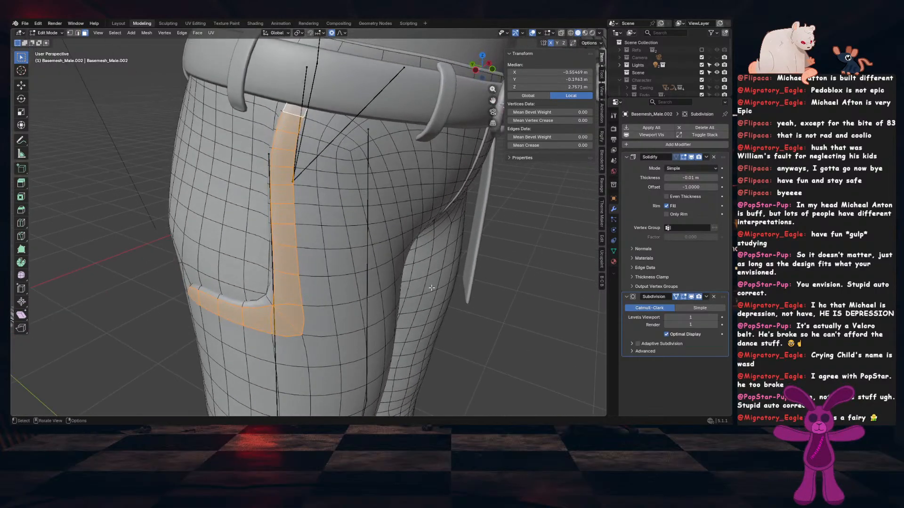
key("i")
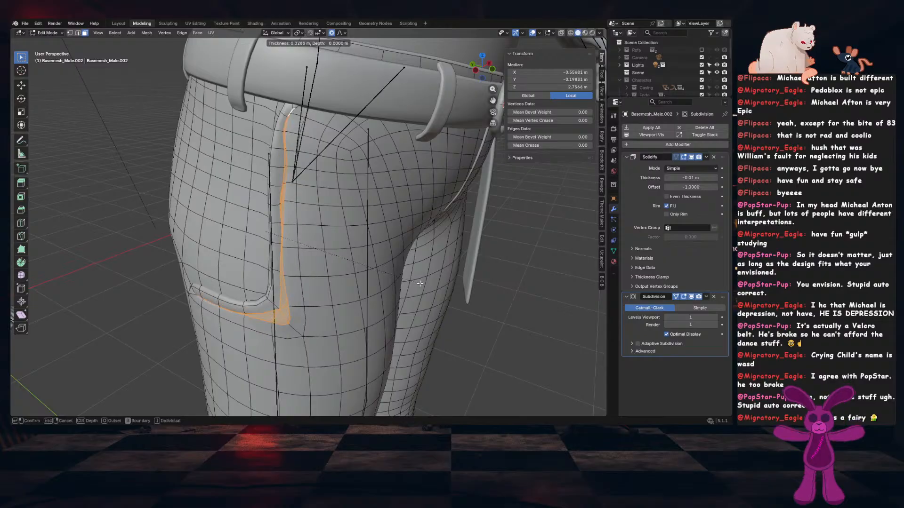
left_click(427, 283)
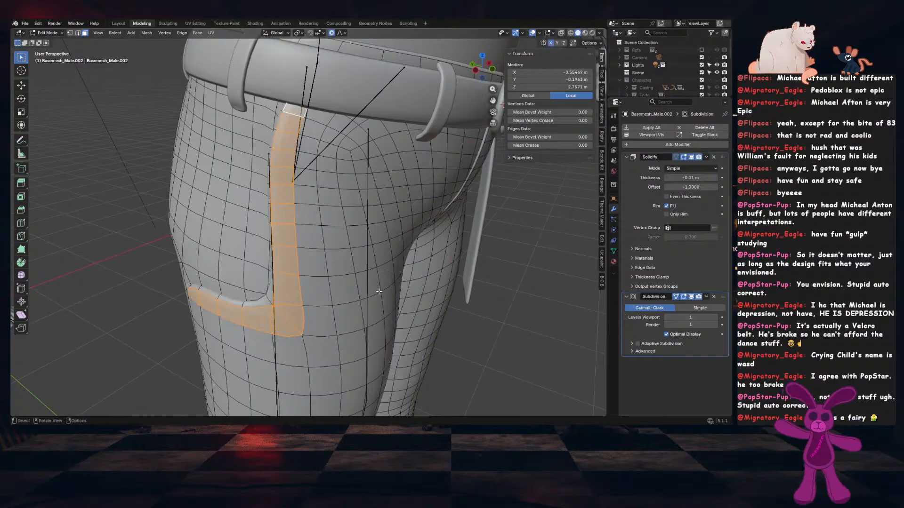
Extrude the selected pocket-border faces inward by about 0.0047 m
middle_click_drag(428, 283, 374, 298)
key("e")
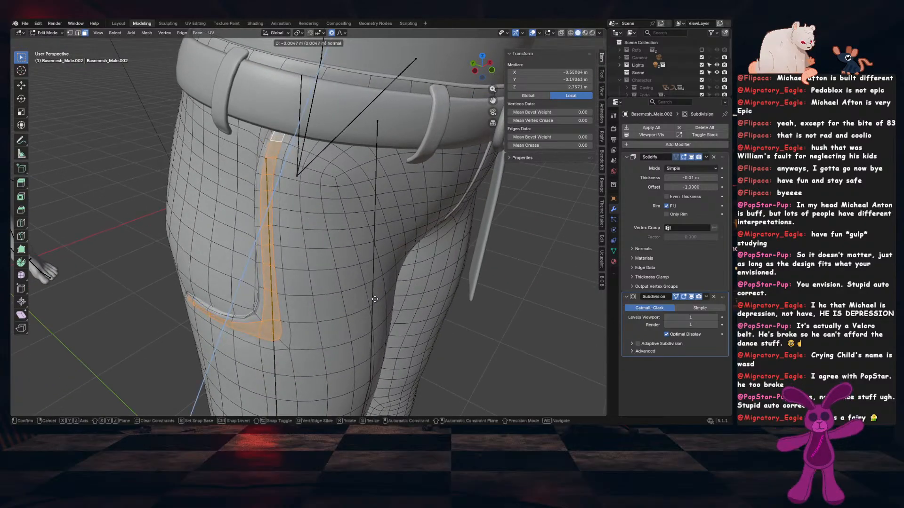
left_click(375, 299)
Check the pocket edge in Object Mode and apply the trousers' scale
key("Tab")
middle_click_drag(374, 299, 430, 306)
key("Tab")
scroll(383, 308, "up", 1)
key("Tab")
key("ctrl+a")
left_click(430, 304)
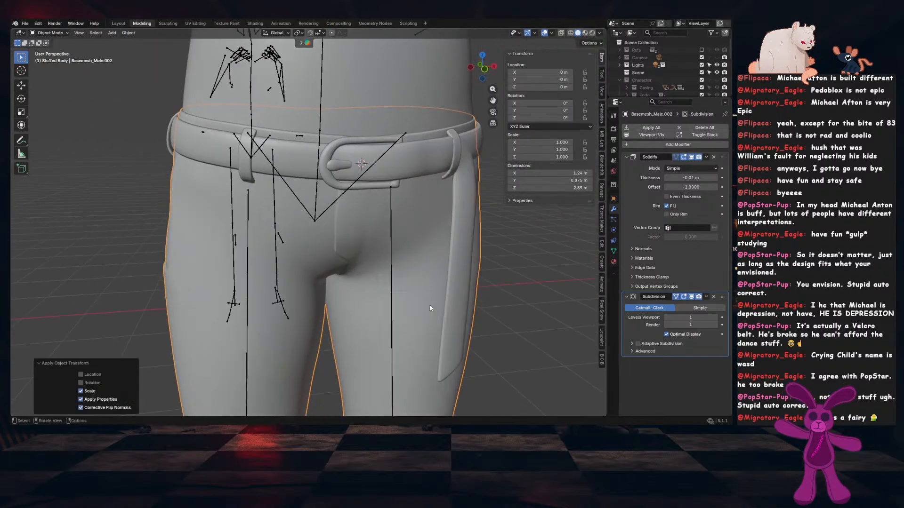
Reopen the trousers mesh for editing and toggle its X-axis mesh symmetry
scroll(409, 320, "down", 8)
scroll(382, 349, "up", 4)
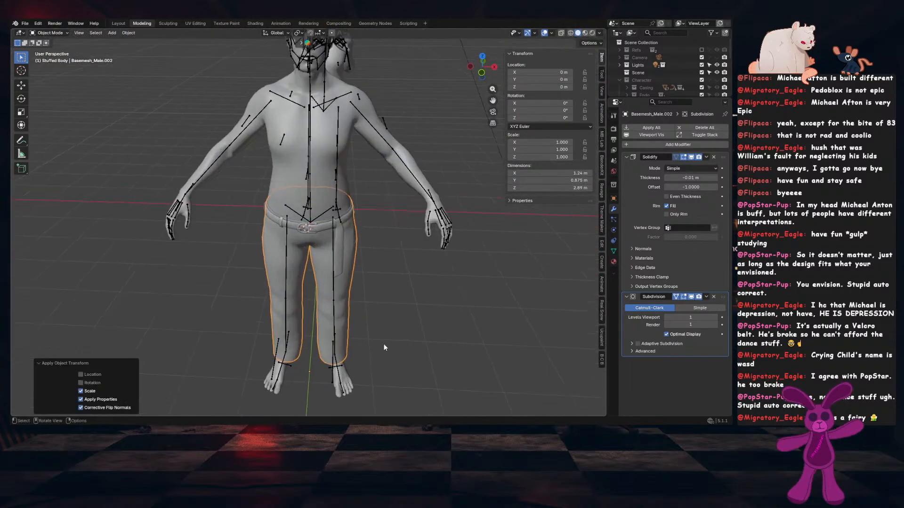
key("Tab")
left_click(549, 43)
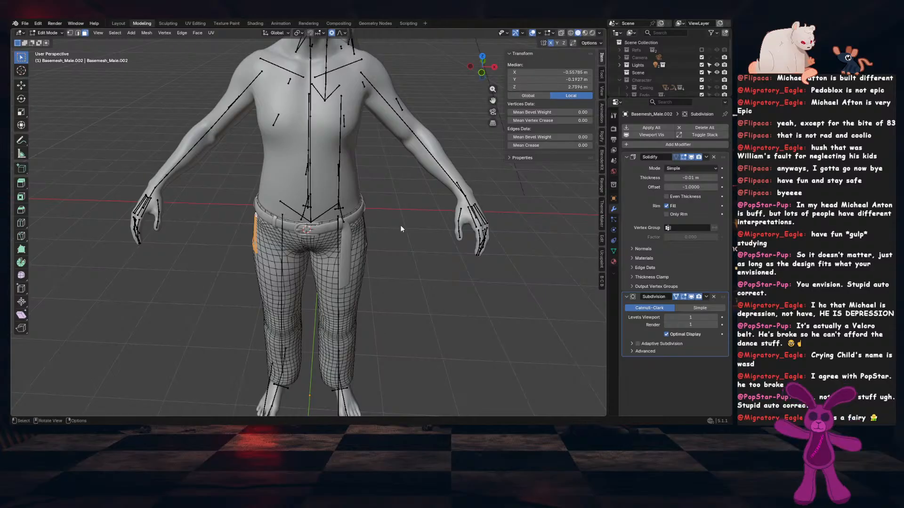
Extrude the selected pocket-border faces slightly outward and check the trousers in Object Mode
middle_click_drag(314, 260, 377, 254)
scroll(365, 256, "up", 5)
scroll(377, 266, "up", 3)
key("e")
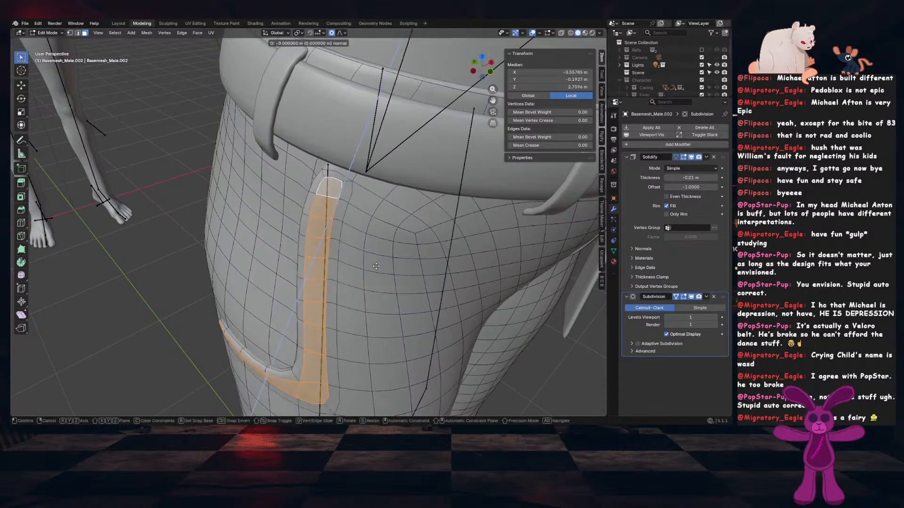
left_click(344, 289)
middle_click_drag(344, 286, 371, 274)
scroll(396, 279, "down", 7)
key("Tab")
key("Tab")
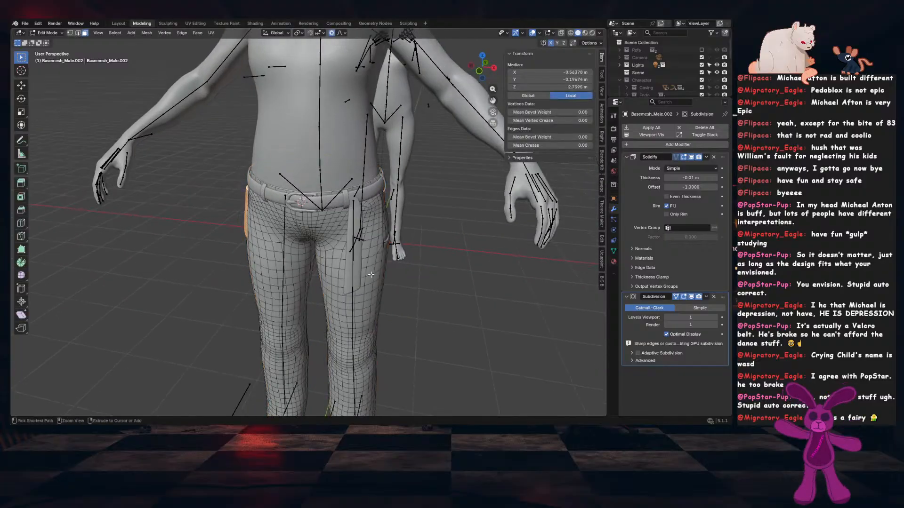
Compare the trousers mesh in Edit and Object Mode, and save the file
key("Tab")
key("Tab")
key("Tab")
key("Tab")
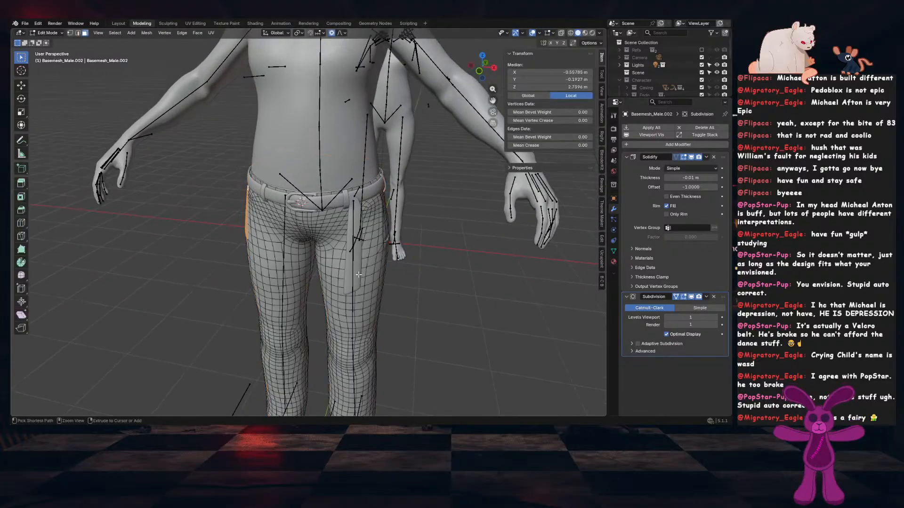
middle_click_drag(359, 278, 409, 262)
key("Tab")
key("ctrl+s")
scroll(390, 273, "up", 5)
scroll(406, 260, "down", 6)
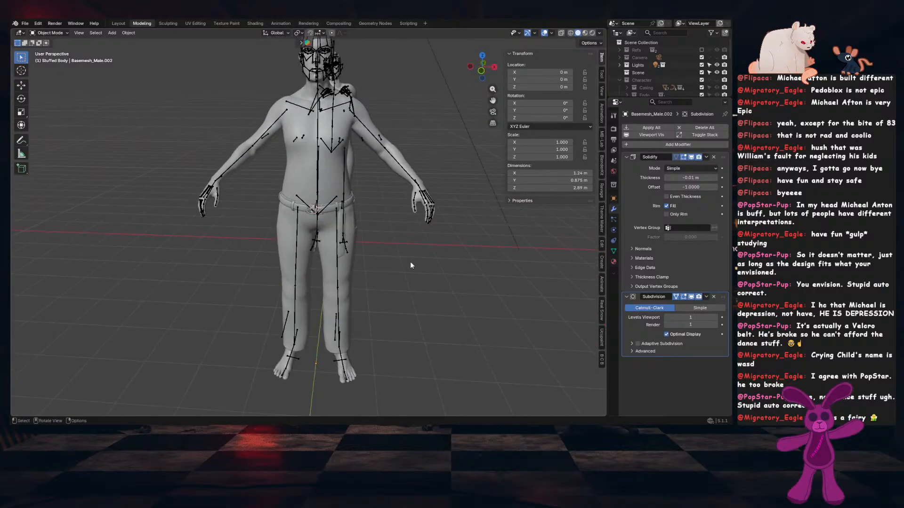
Select the vertical edge loops running down the outer side of both trouser legs from the pocket corners to the hems
middle_click_drag(410, 266, 320, 272)
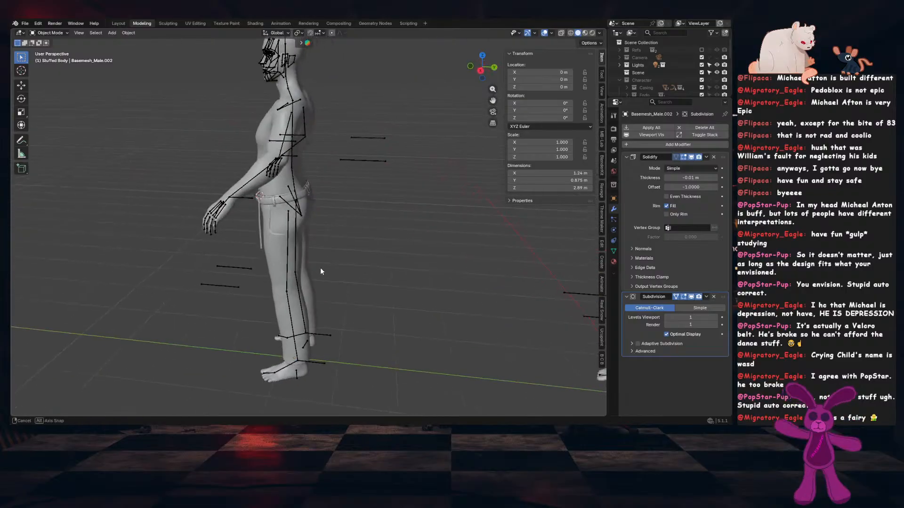
key("Tab")
middle_click_drag(282, 300, 294, 293)
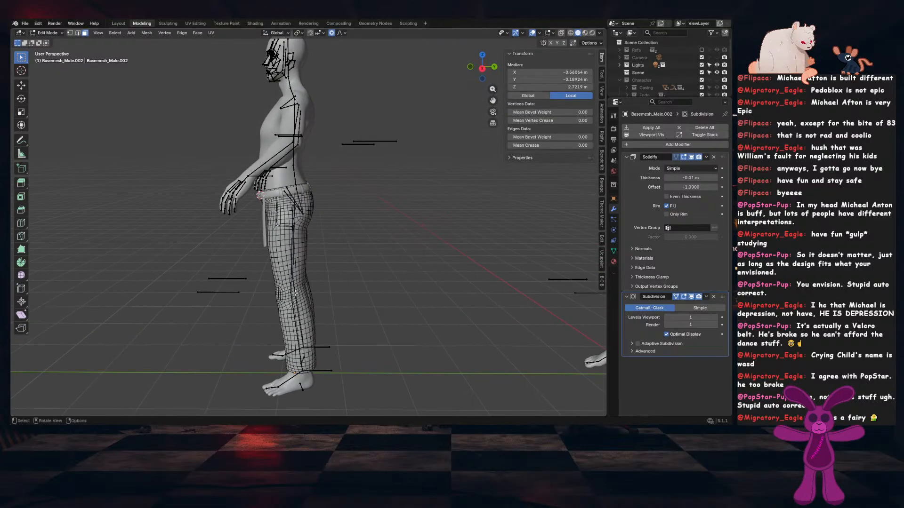
key("KP_1")
key("KP_3")
scroll(295, 292, "up", 5)
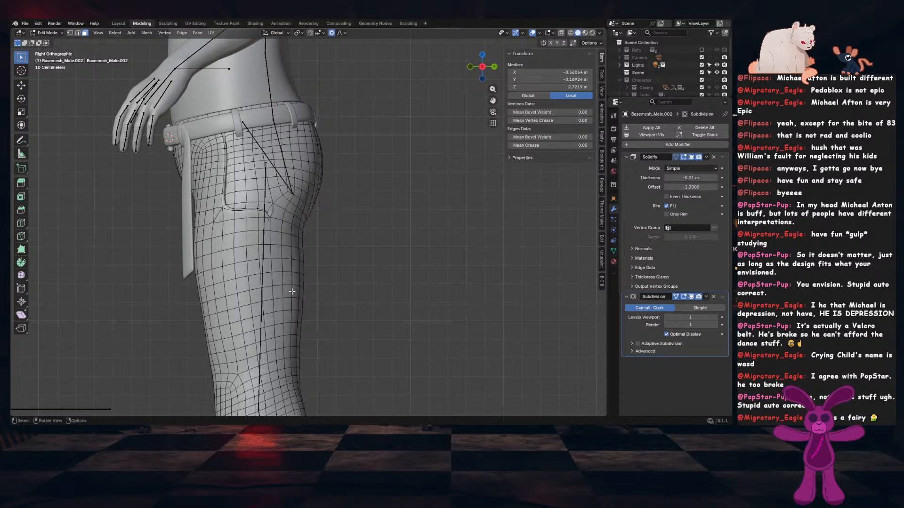
left_click(270, 265, "alt")
scroll(265, 264, "down", 5)
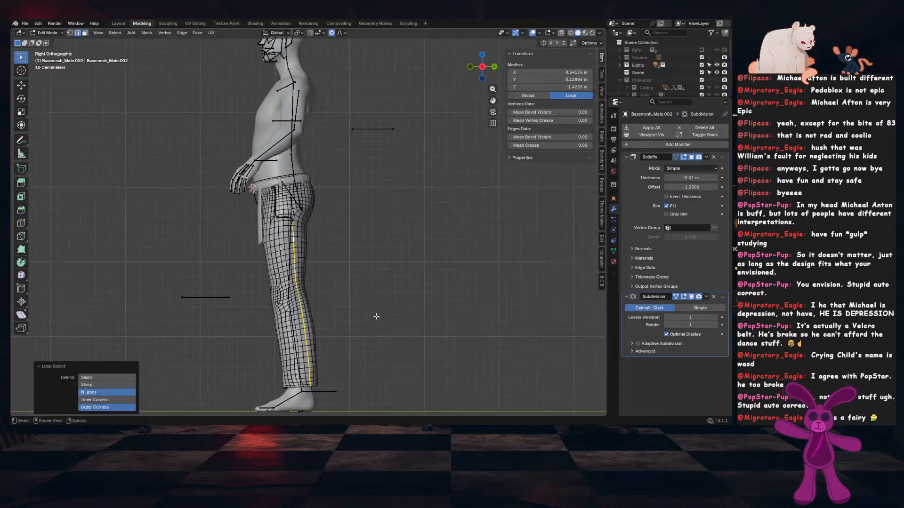
middle_click_drag(266, 264, 251, 328)
scroll(255, 325, "up", 3)
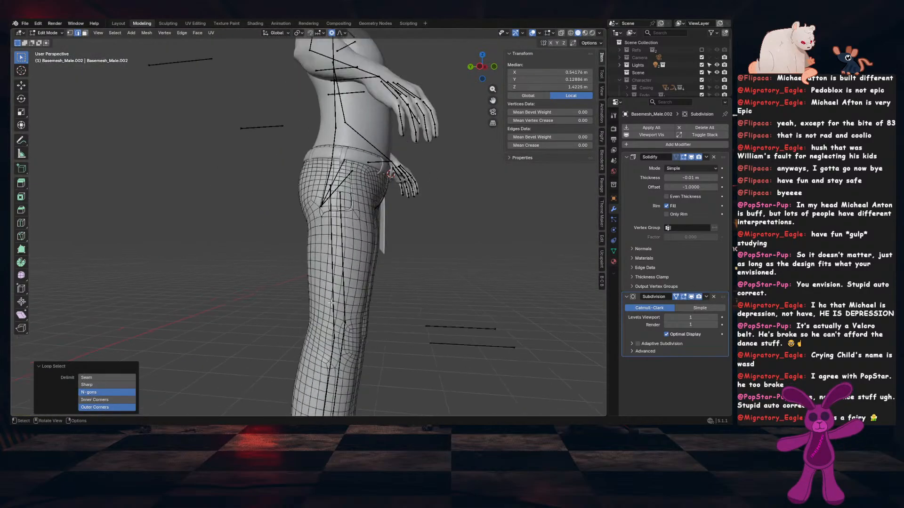
left_click(325, 240, "alt+shift")
scroll(470, 328, "down", 1)
middle_click_drag(470, 328, 407, 246)
Try beveling both outer-leg edge loops with a 0.001 m width and two segments
key("ctrl+b")
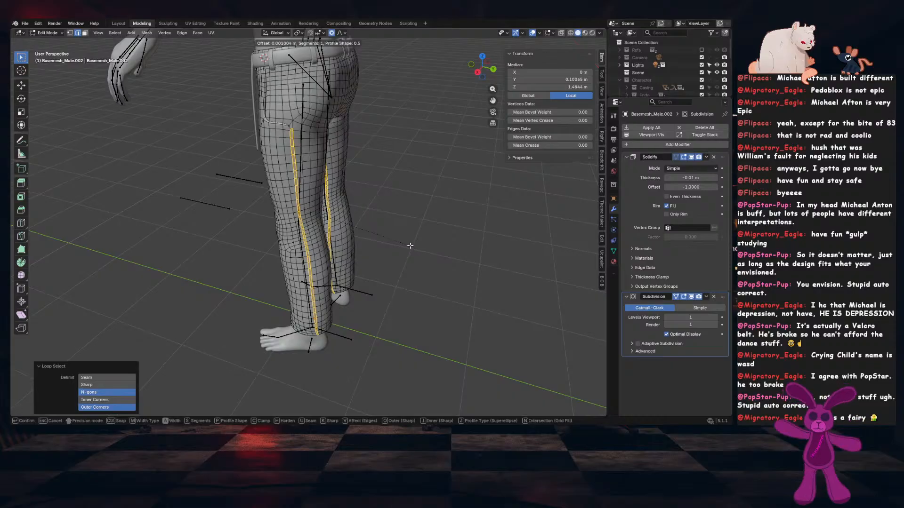
scroll(409, 245, "up", 1)
left_click(410, 245)
scroll(352, 238, "up", 8)
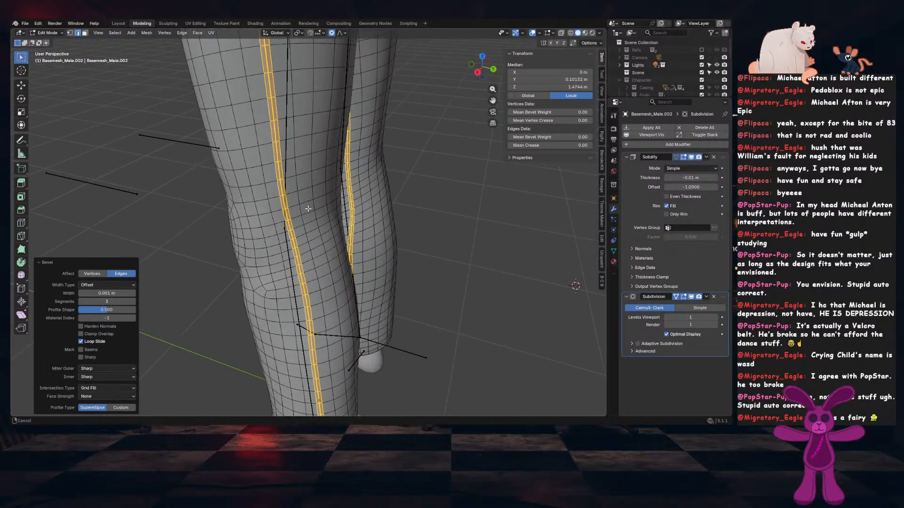
key("ctrl+z")
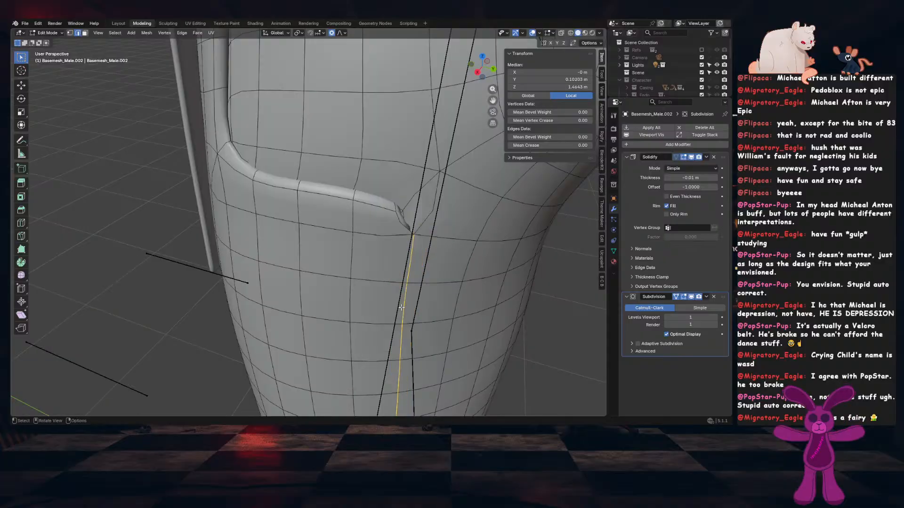
Bevel both outer-leg edge loops with two segments and a narrow offset of 0.000145 m
scroll(404, 306, "down", 5)
scroll(406, 305, "up", 5)
key("ctrl+b")
scroll(408, 304, "down", 1)
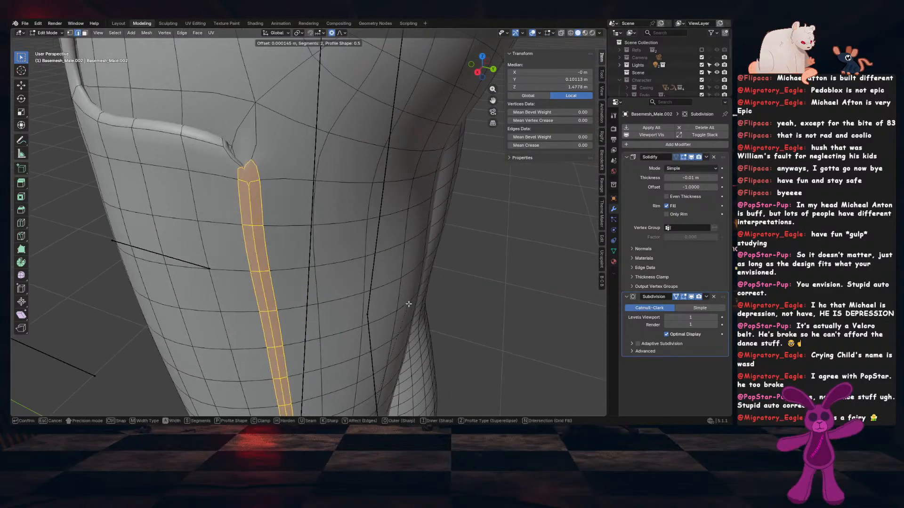
left_click(409, 304)
right_click(409, 304)
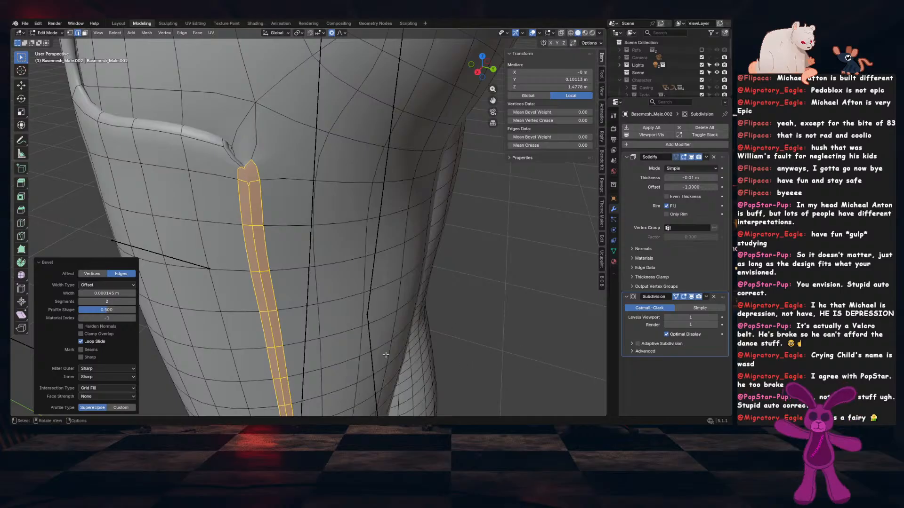
Select the centre edge loops of the beveled side strips on both trouser legs
left_click(255, 233, "alt")
scroll(373, 338, "down", 5)
middle_click_drag(373, 338, 337, 269)
scroll(260, 329, "up", 4)
left_click(289, 309, "alt")
scroll(231, 287, "down", 4)
scroll(338, 268, "up", 4)
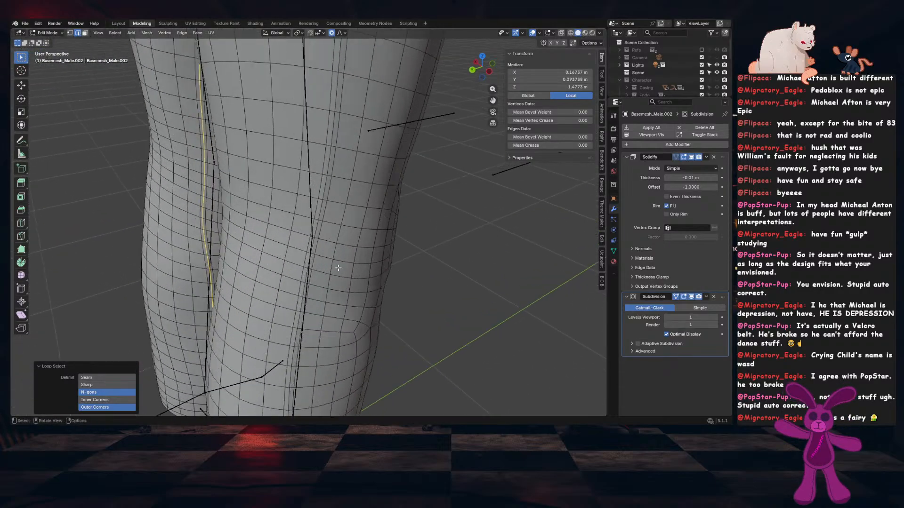
left_click(322, 214, "alt+shift")
mouse_move(322, 215)
middle_mouse_down()
mouse_move(413, 253)
mouse_move(333, 222)
middle_mouse_up()
key("ctrl+z")
left_click(330, 202, "alt+shift")
scroll(330, 207, "down", 5)
scroll(413, 253, "up", 4)
scroll(413, 254, "down", 5)
scroll(333, 221, "up", 4)
Shrink the selected centre loops inward by about 0.0028 m without proportional editing and check the groove in Object Mode
key("alt+s")
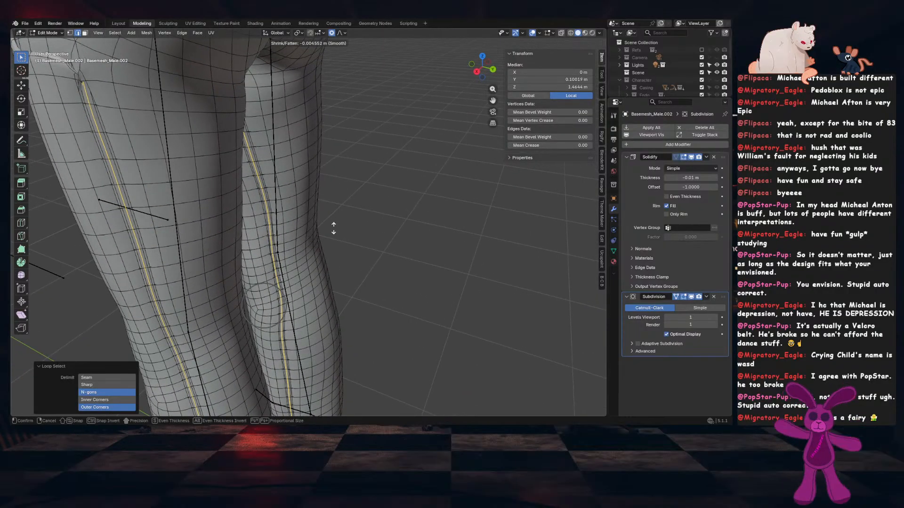
left_click(333, 228)
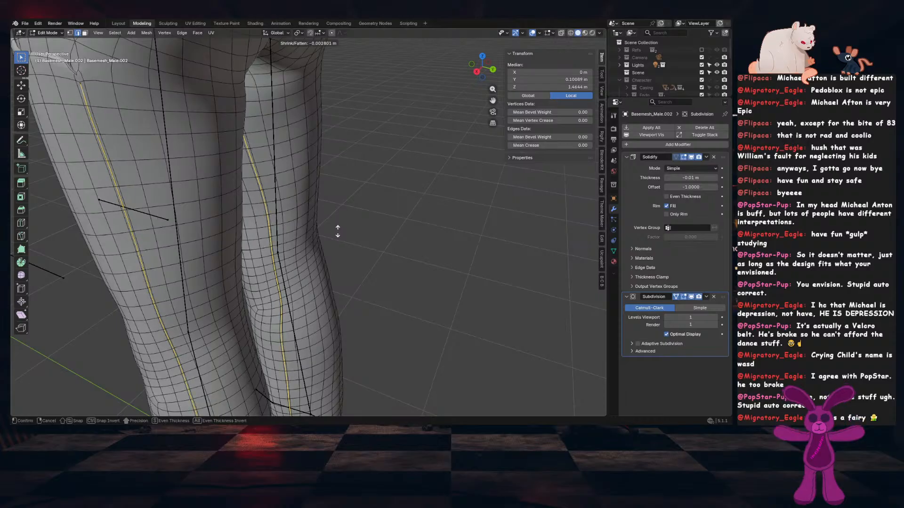
left_click(338, 237)
middle_click_drag(339, 244, 340, 281)
key("Tab")
key("Tab")
Adjust the depth of the side-seam grooves on both legs with another Shrink/Fatten
scroll(340, 281, "up", 5)
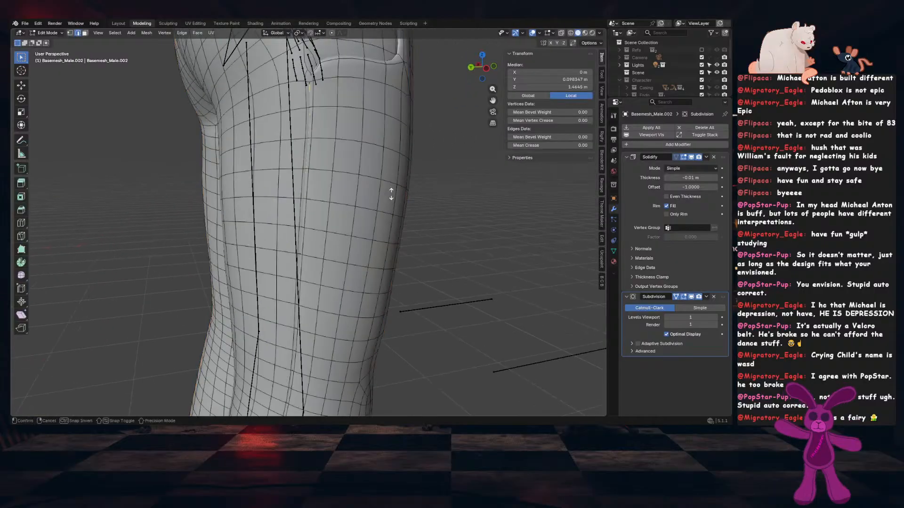
key("alt+s")
left_click(391, 201)
scroll(391, 201, "down", 3)
middle_click_drag(391, 201, 361, 242)
Apply the trousers' scale in Object Mode and save the file
key("Tab")
key("ctrl+a")
left_click(413, 237)
left_click(422, 216)
key("ctrl+s")
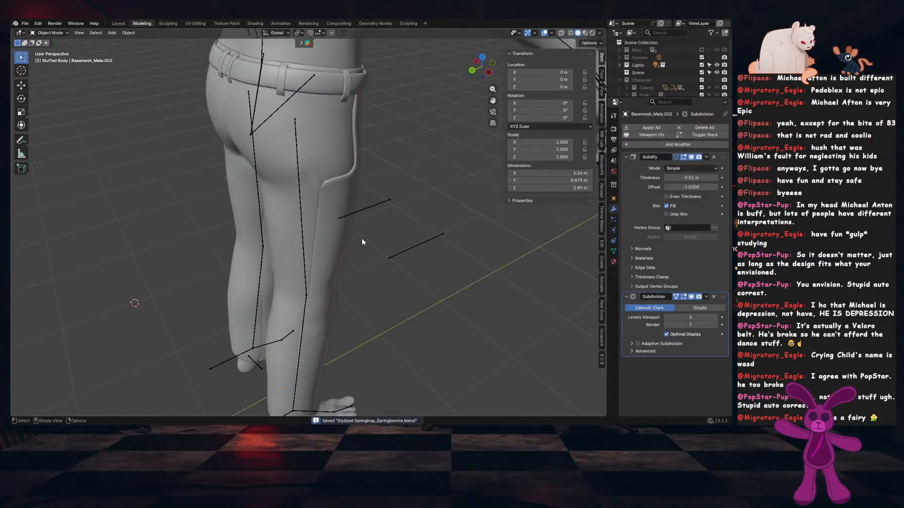
Reopen the trousers mesh and undo the side-seam edits back to the single outer-leg loop selection
left_click(361, 242)
key("Tab")
key("Tab")
key("Tab")
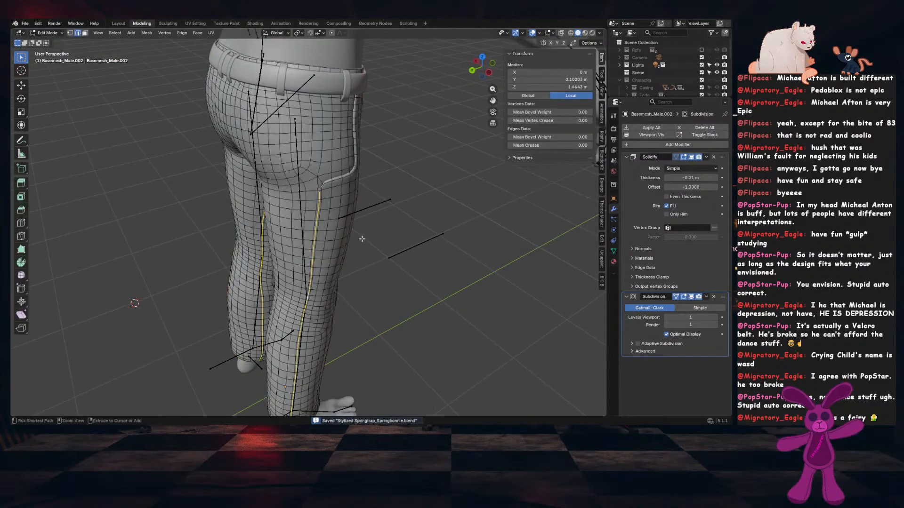
key("ctrl+z")
key("ctrl+z")
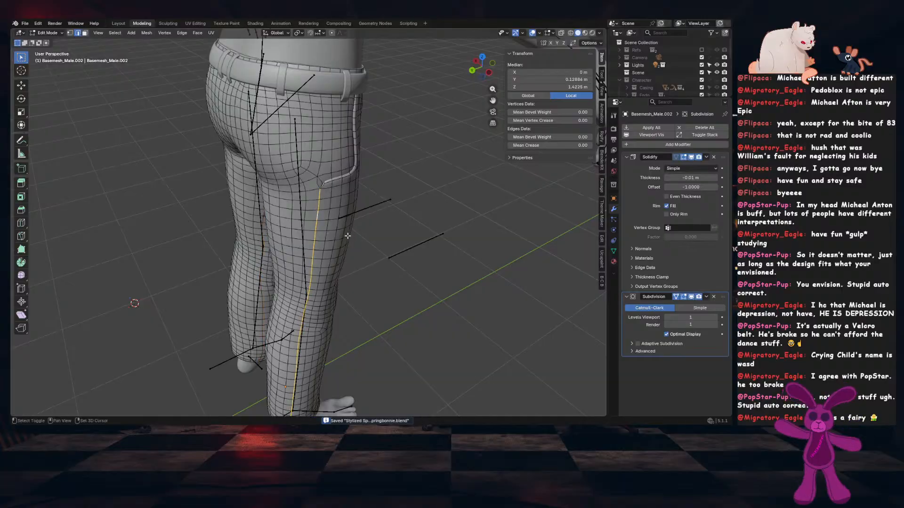
Merge the two vertices at the pocket's rear lower corner on the character's right hip at the last one selected
middle_click_drag(362, 239, 343, 271)
scroll(342, 271, "up", 2)
scroll(342, 271, "up", 2)
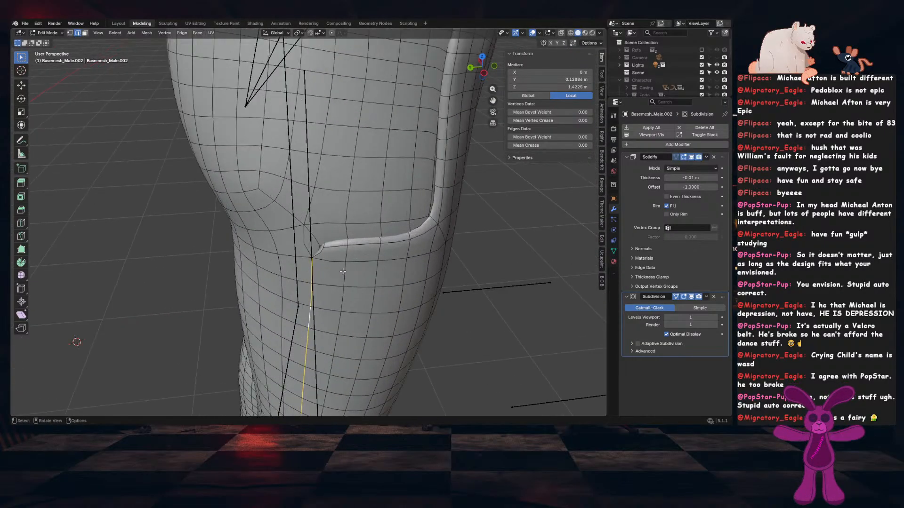
key("1")
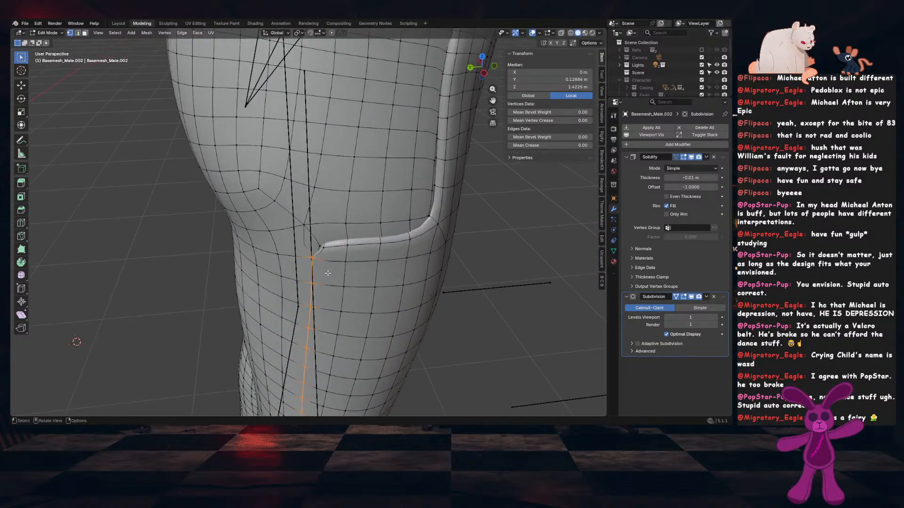
left_click(316, 245)
left_click(311, 255, "shift")
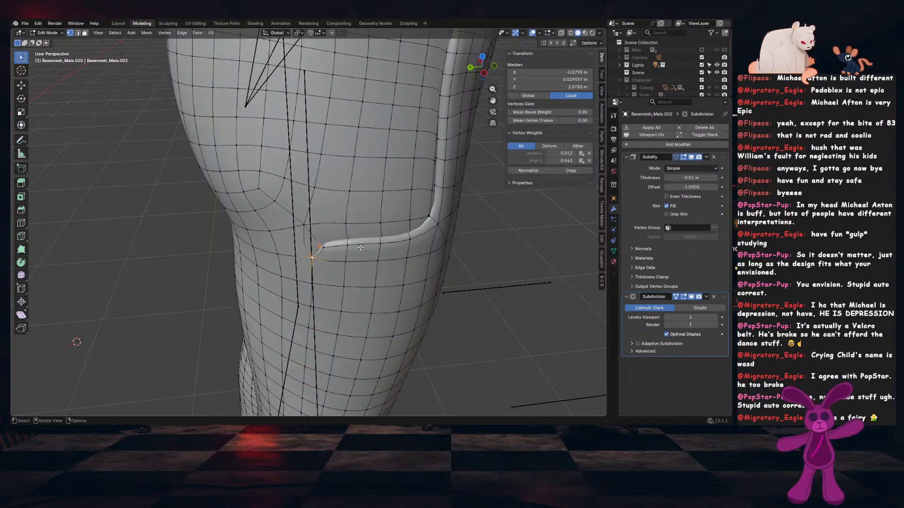
key("m")
left_click(346, 277)
key("Tab")
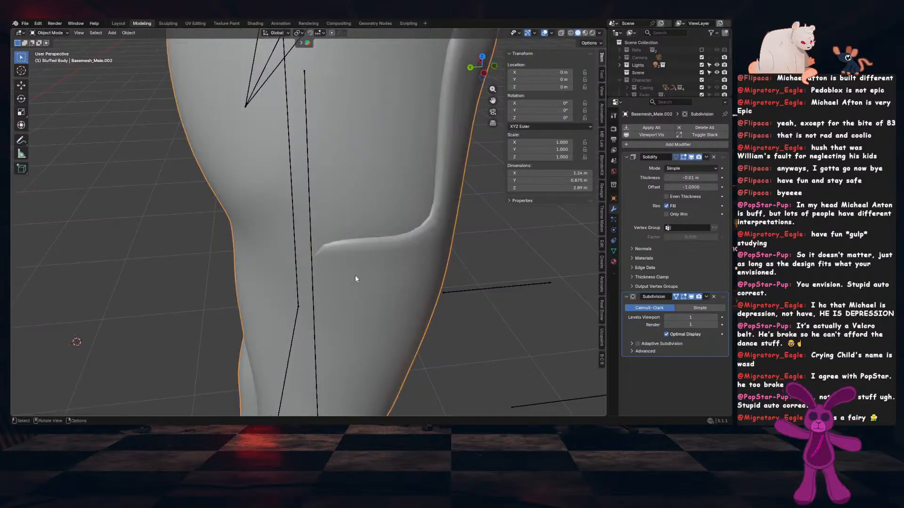
middle_click_drag(355, 278, 402, 256)
Merge the matching pocket-corner vertices on the character's left hip at the last one selected
key("Tab")
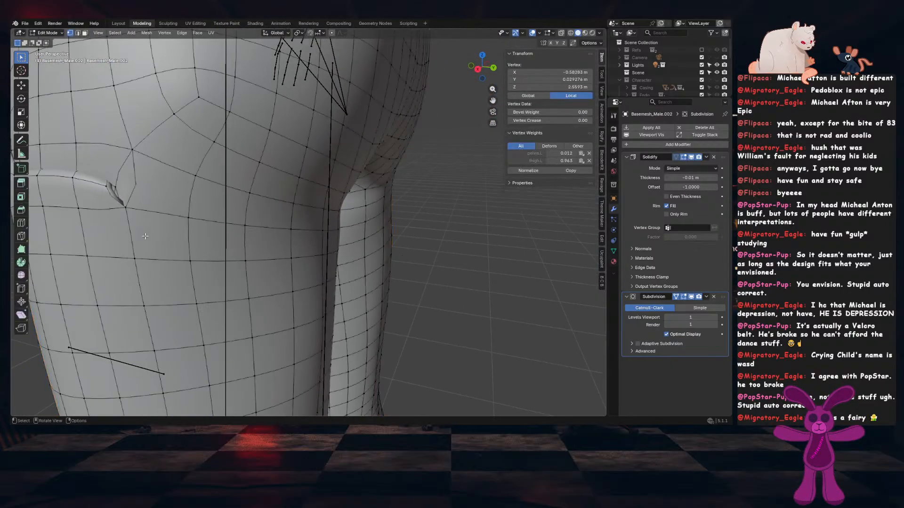
key("m")
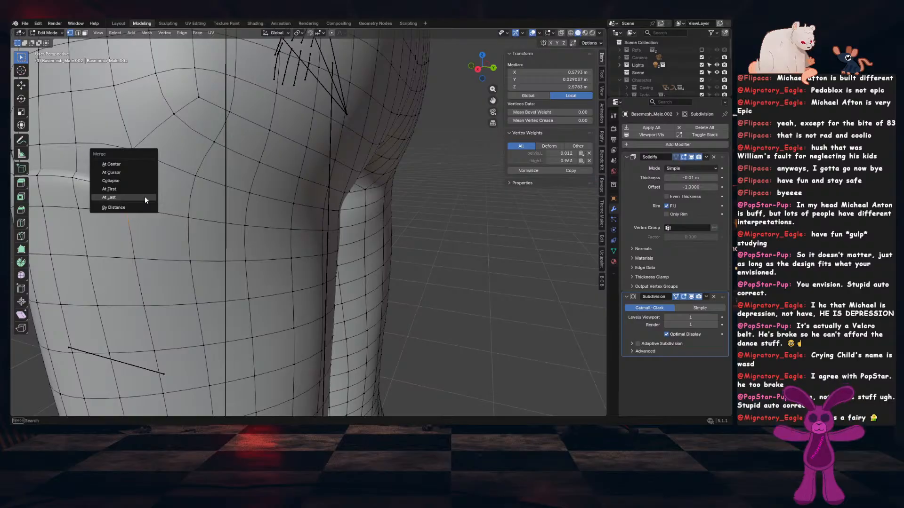
left_click(145, 197)
Apply the trousers' scale in Object Mode and save the file
key("Tab")
scroll(304, 231, "down", 5)
key("ctrl+a")
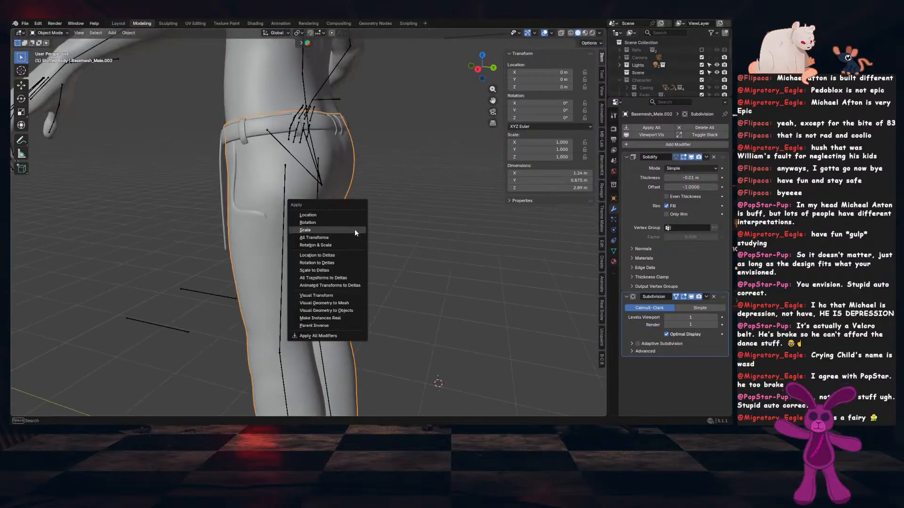
left_click(355, 230)
left_click(396, 221)
scroll(396, 221, "down", 6)
key("ctrl+s")
middle_click_drag(273, 249, 371, 250)
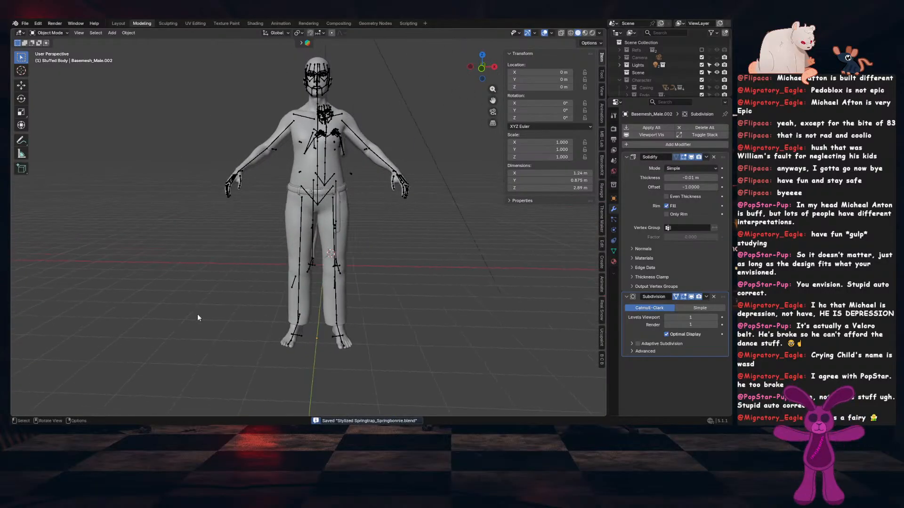
middle_click_drag(406, 309, 241, 309)
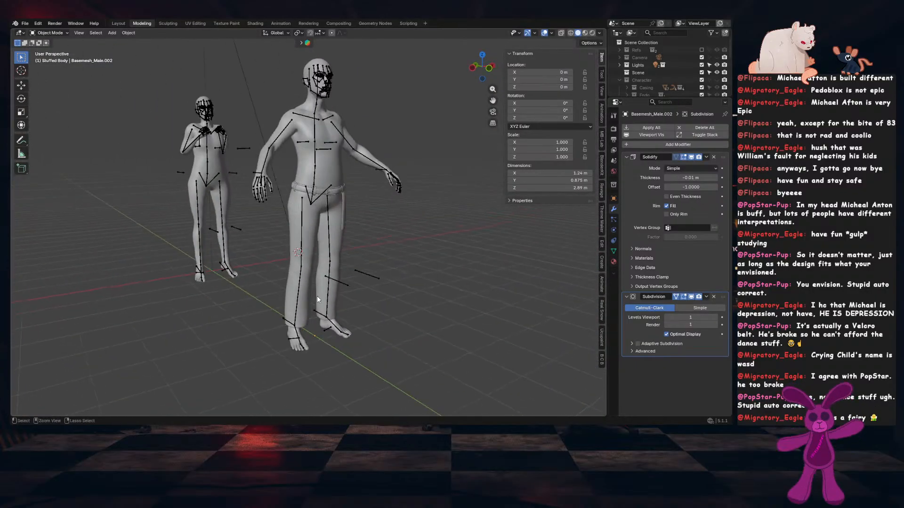
key("ctrl+s")
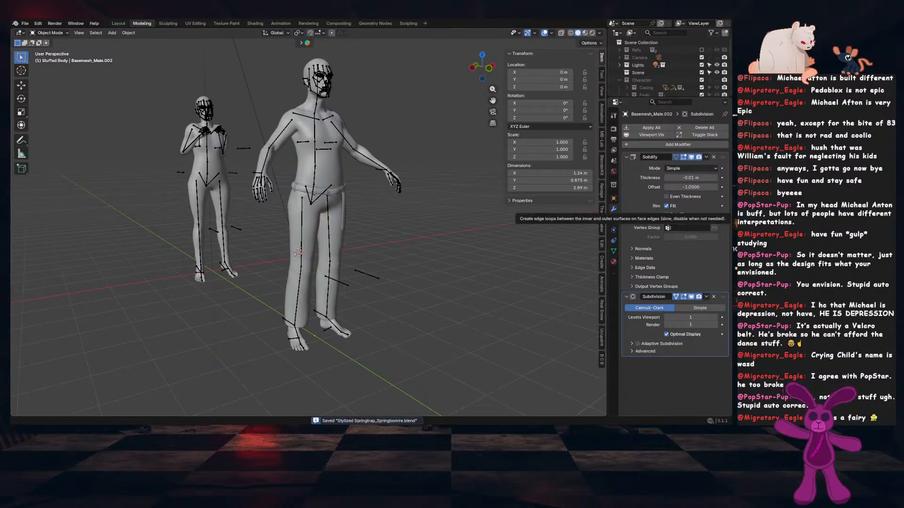
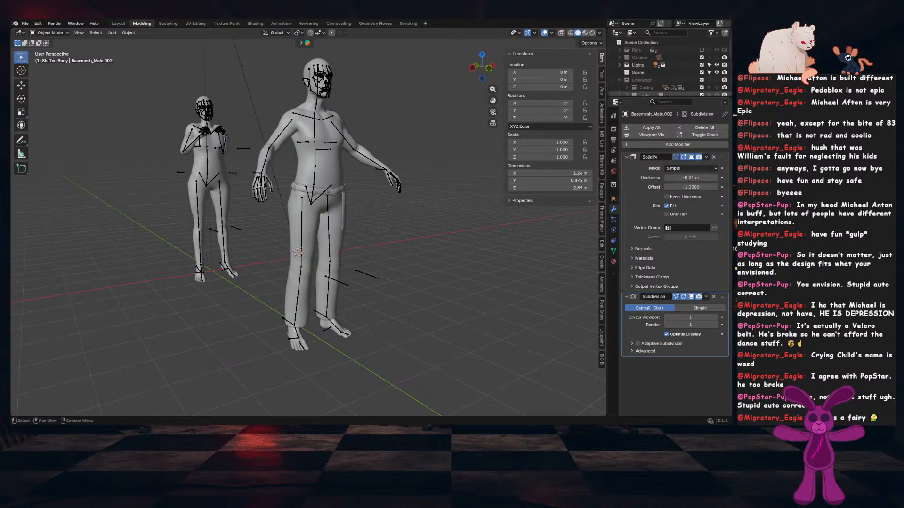
Exclude the Stuffed Body collection and make the Character collection visible and selectable
left_click(716, 87)
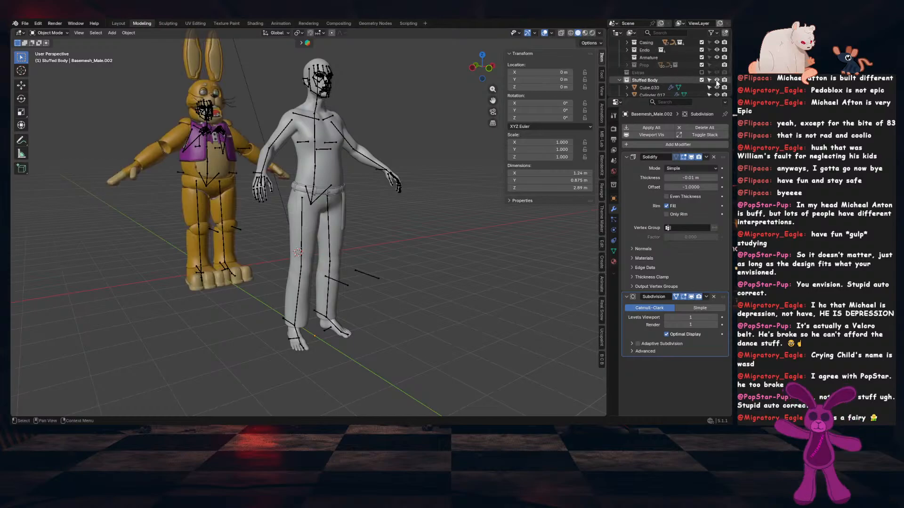
left_click(702, 81)
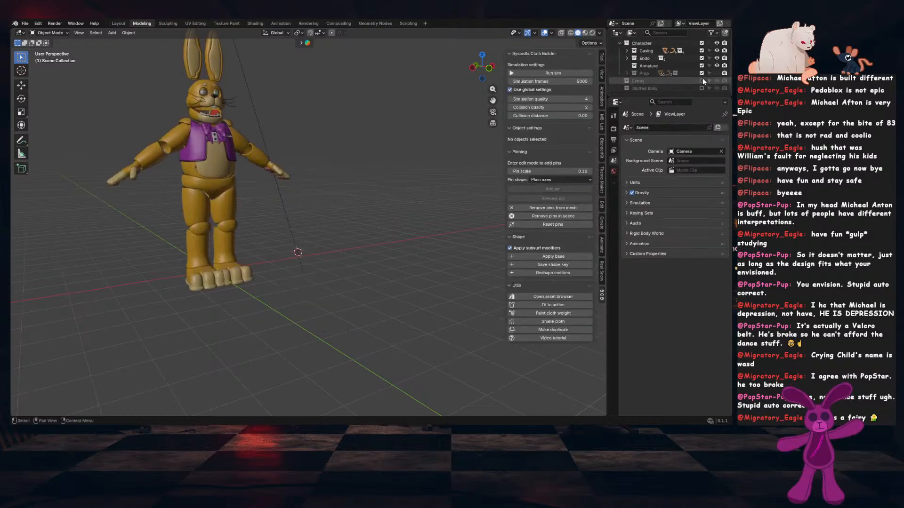
scroll(638, 89, "up", 2)
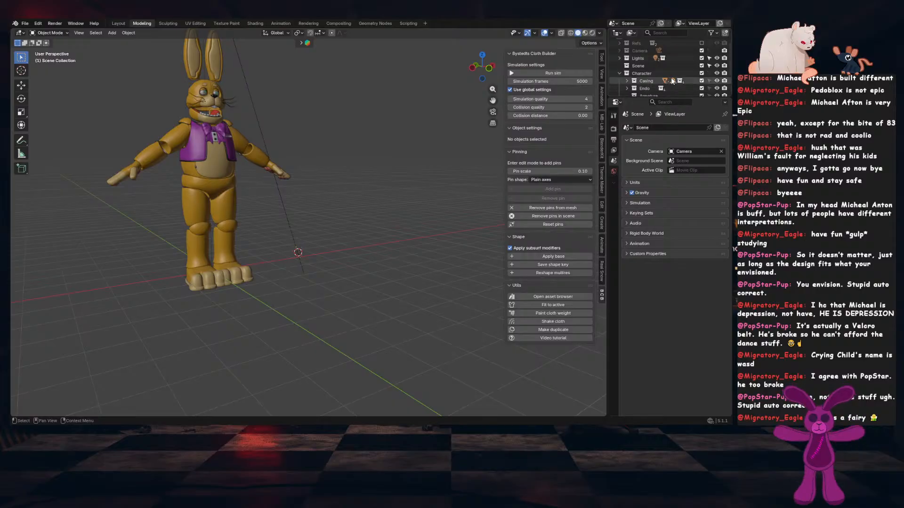
scroll(678, 78, "down", 2)
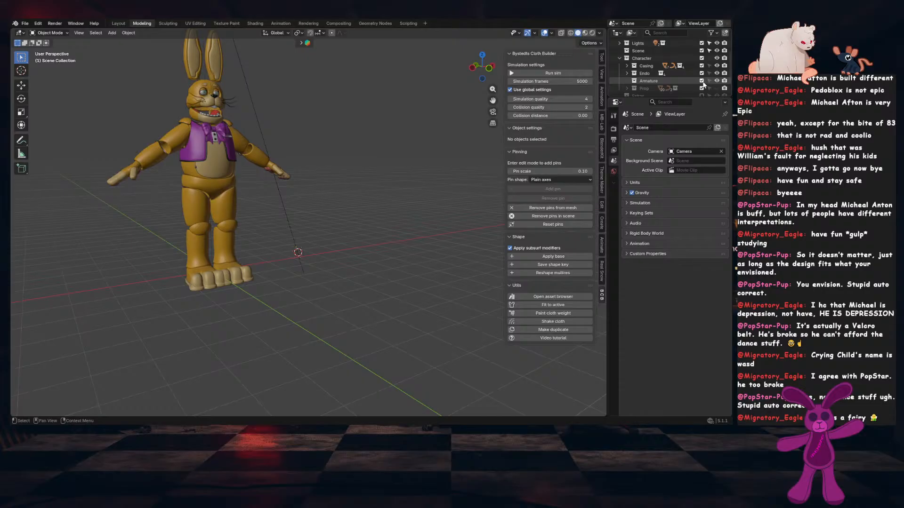
left_click(709, 58)
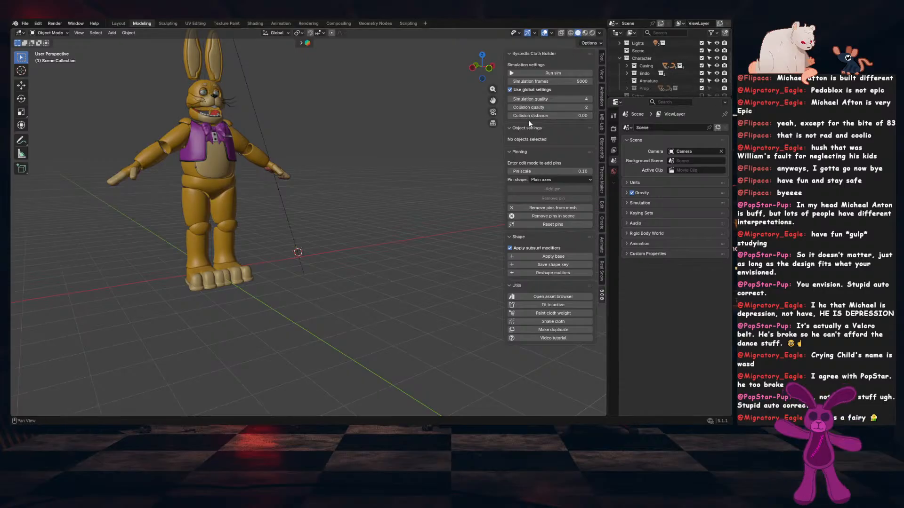
Make the Prop collection visible and expand it to examine the Cake sub-collection and the objects inside Prop Casing
left_click(716, 88)
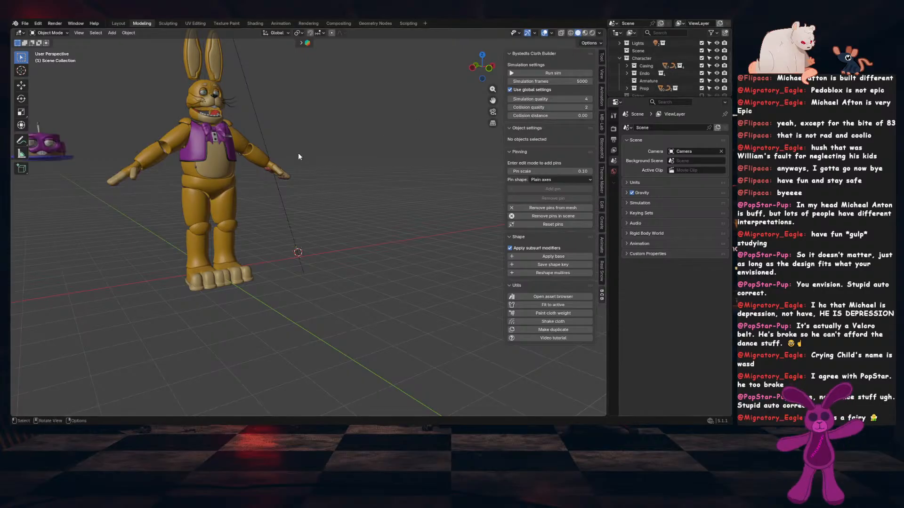
left_click(627, 88)
scroll(629, 86, "down", 1)
scroll(629, 86, "down", 1)
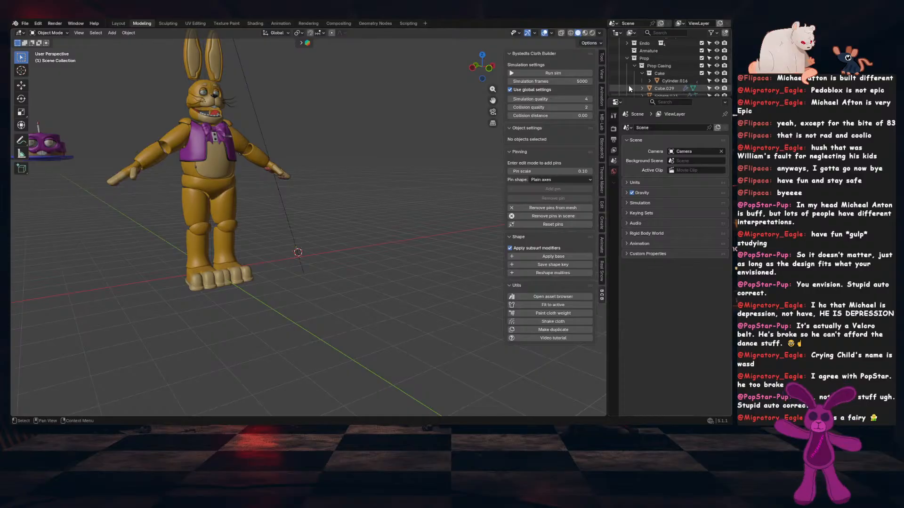
left_click(642, 74)
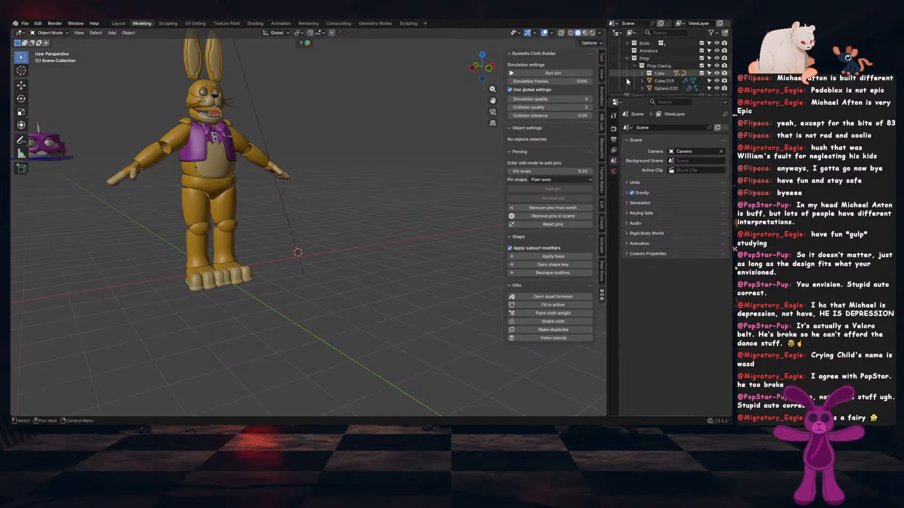
left_click(664, 81)
left_click(666, 88)
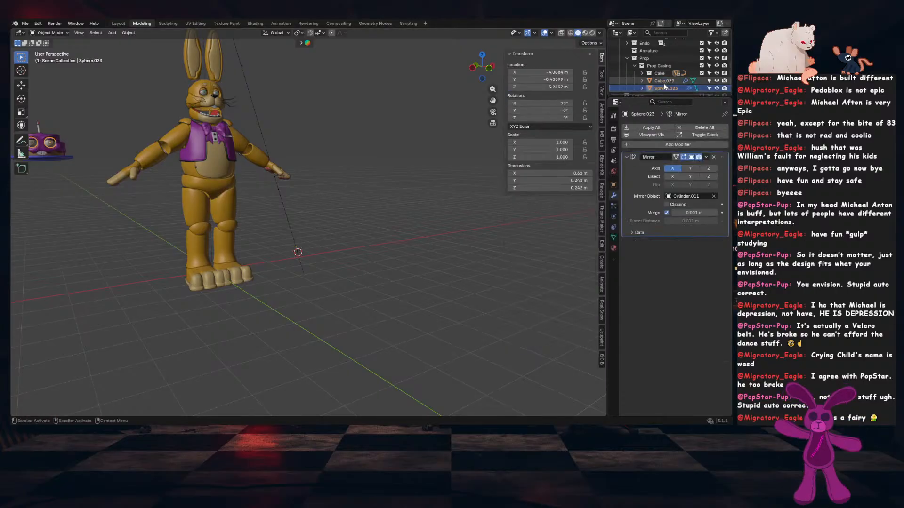
left_click(663, 81)
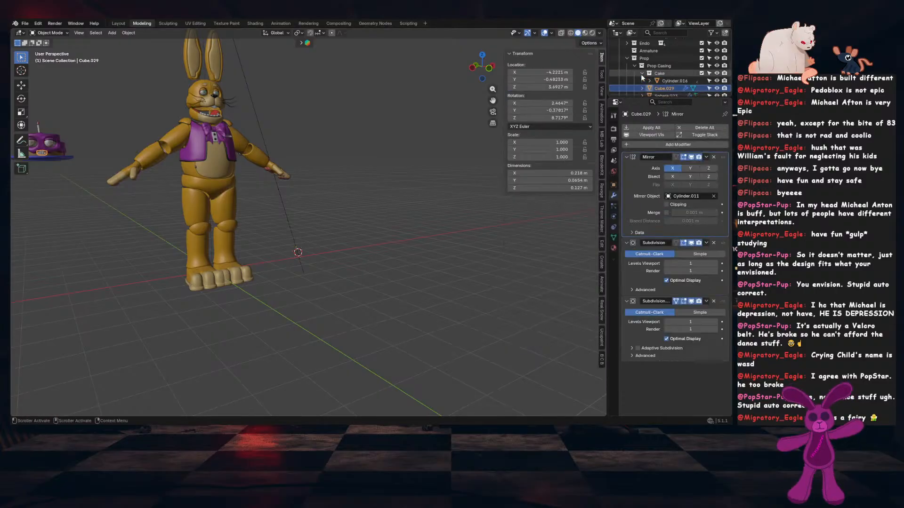
left_click(643, 73)
left_click(642, 73)
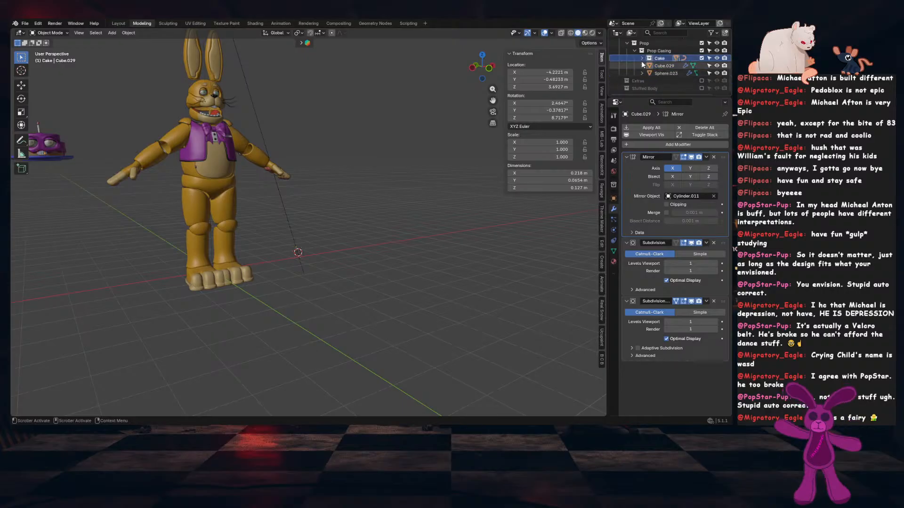
scroll(641, 61, "down", 1)
left_click(641, 58)
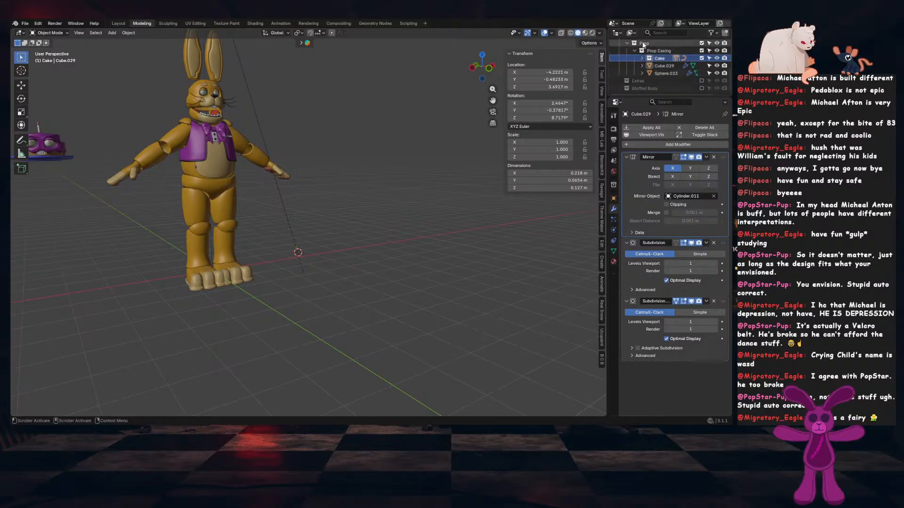
Add a new collection inside the Prop collection and name it Prop Eyes
right_click(642, 43)
left_click(642, 44)
left_click(653, 80)
double_click(654, 80)
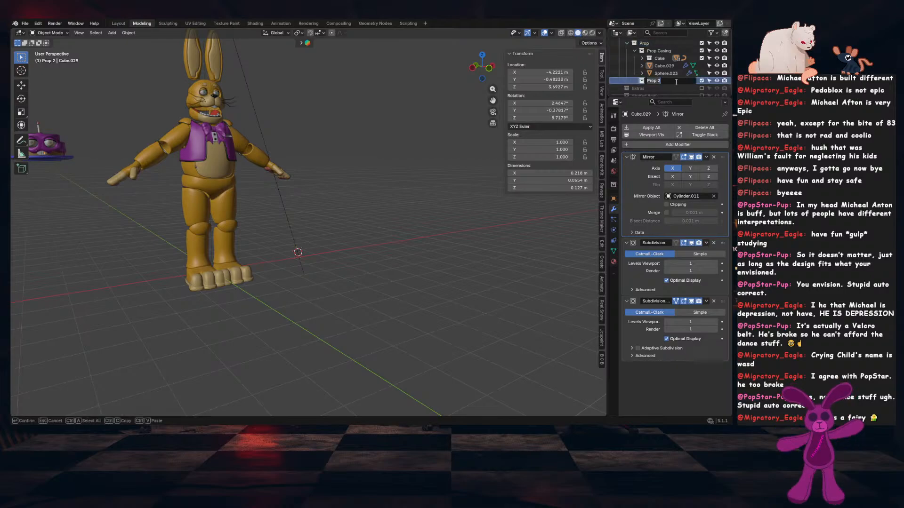
key("ctrl+a")
type("Eyes")
key("Return")
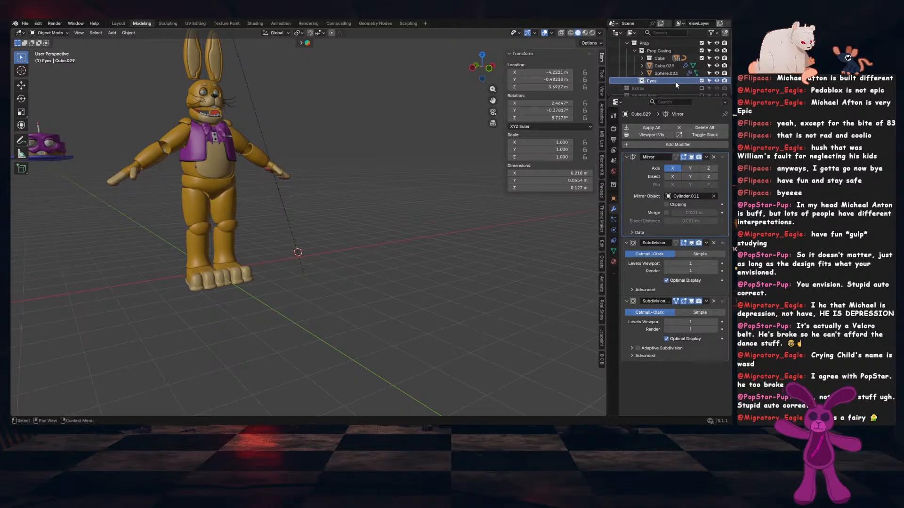
double_click(662, 81)
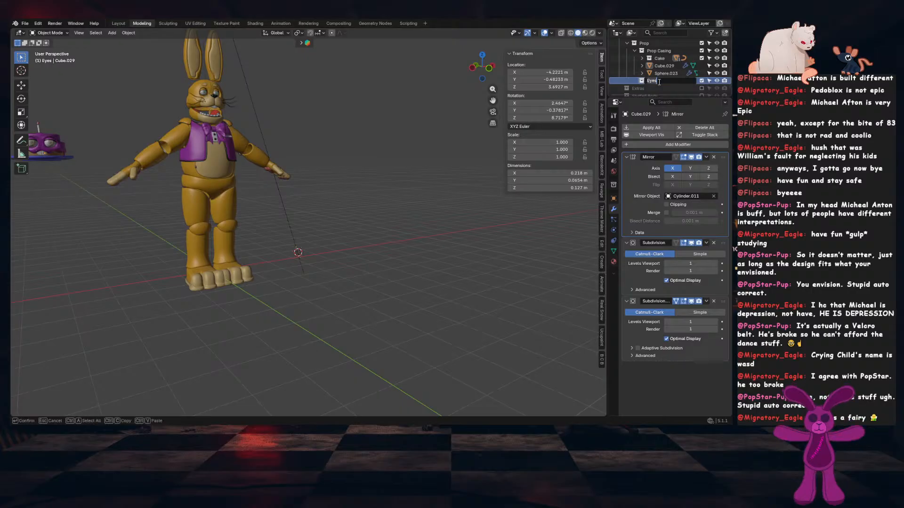
type("Prop")
key("Return")
Frame the cake prop's face and select its eyelashes, side hinges, eyelids and pupils together
middle_click_drag(221, 217, 340, 239)
scroll(252, 220, "up", 2)
scroll(341, 239, "up", 3)
middle_click_drag(151, 168, 217, 179, "shift")
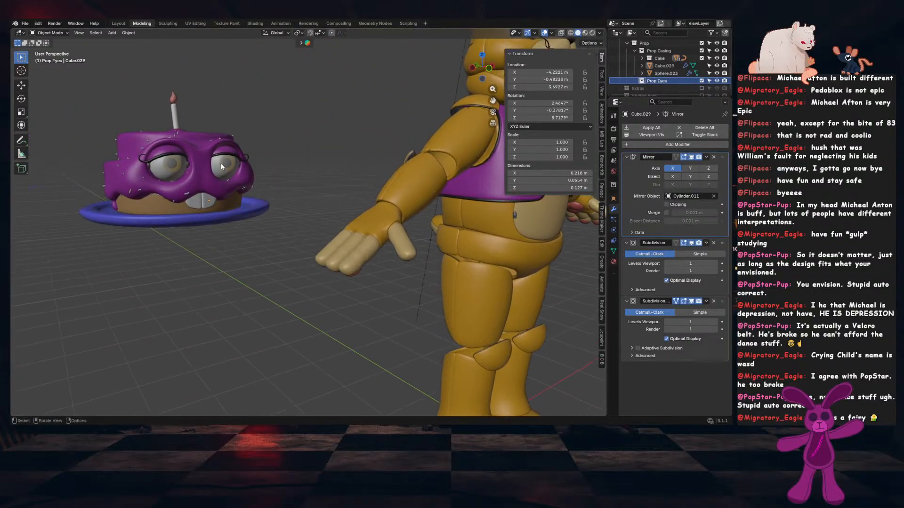
left_click(220, 164)
key("KP_Decimal")
middle_click_drag(353, 286, 314, 277)
left_click(456, 229, "shift")
left_click(422, 194, "shift")
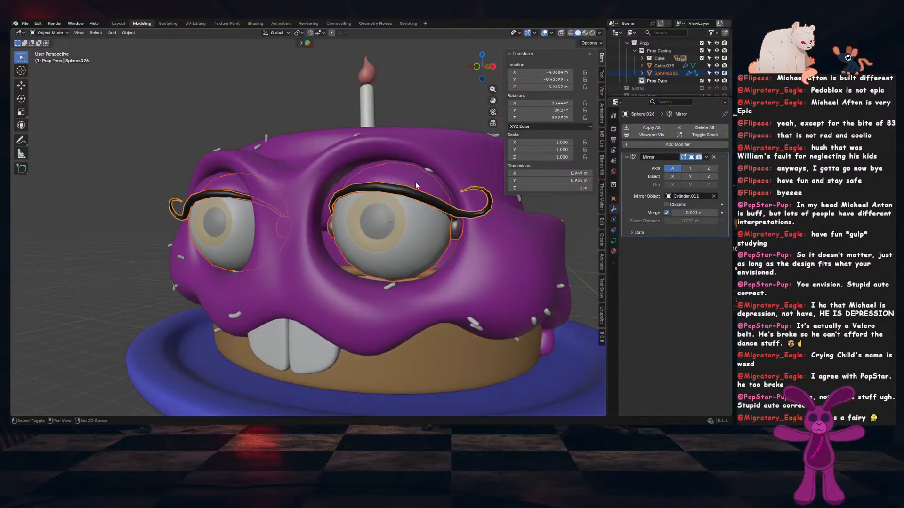
left_click(415, 181, "shift")
scroll(301, 230, "up", 1)
key("KP_1")
left_click(415, 231, "shift")
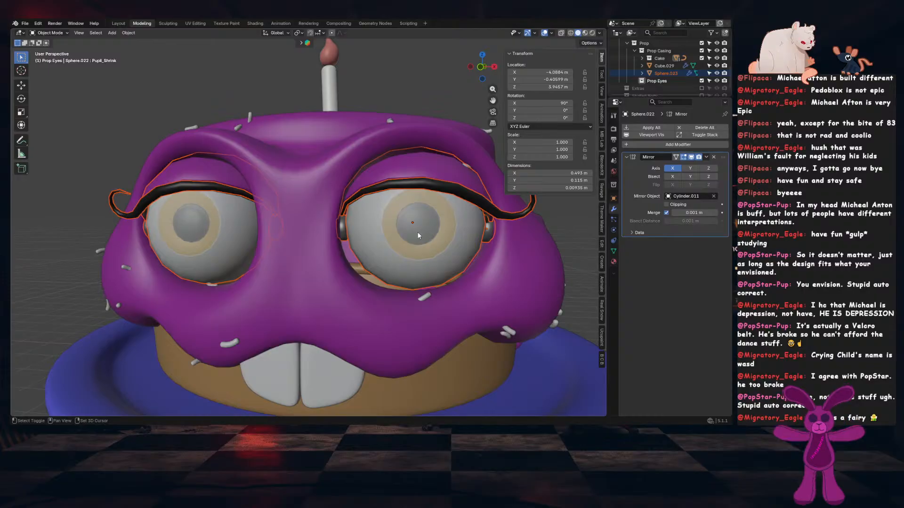
Replace the selection with the cake's eye objects Sphere.021, Sphere.022 and Sphere.025 from the Sphere.023 hierarchy
left_click(643, 73)
scroll(671, 82, "down", 1)
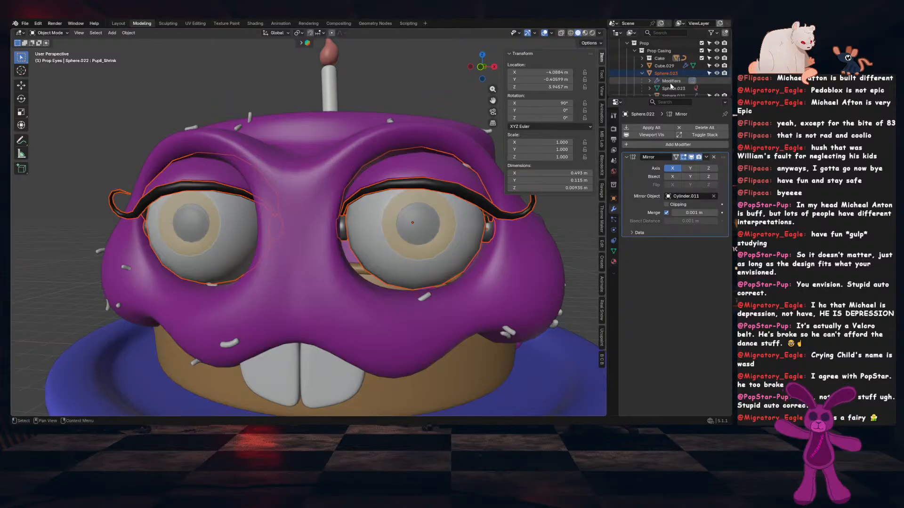
left_click(670, 82)
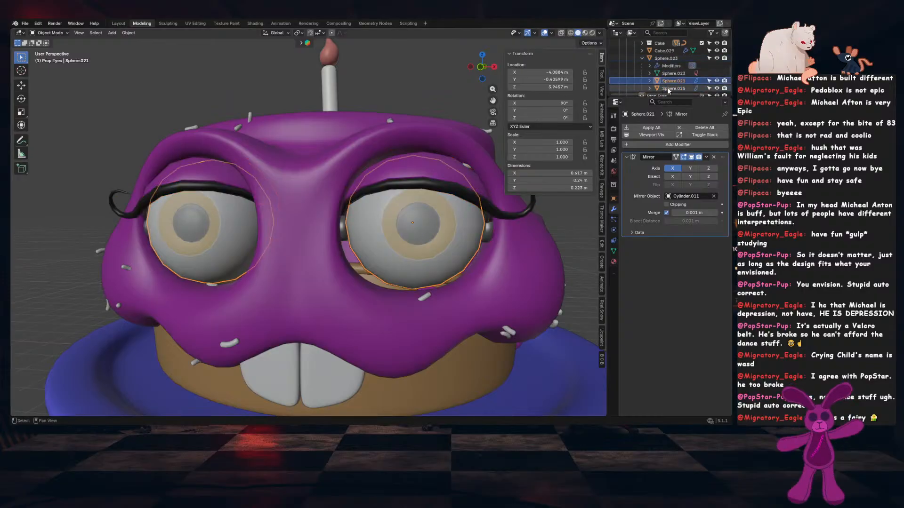
left_click(668, 88, "ctrl")
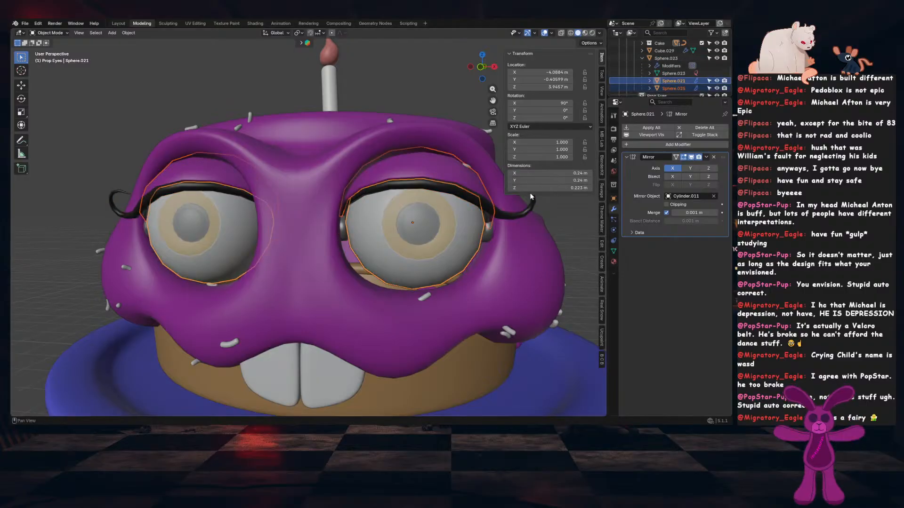
left_click(649, 81)
scroll(654, 79, "down", 2)
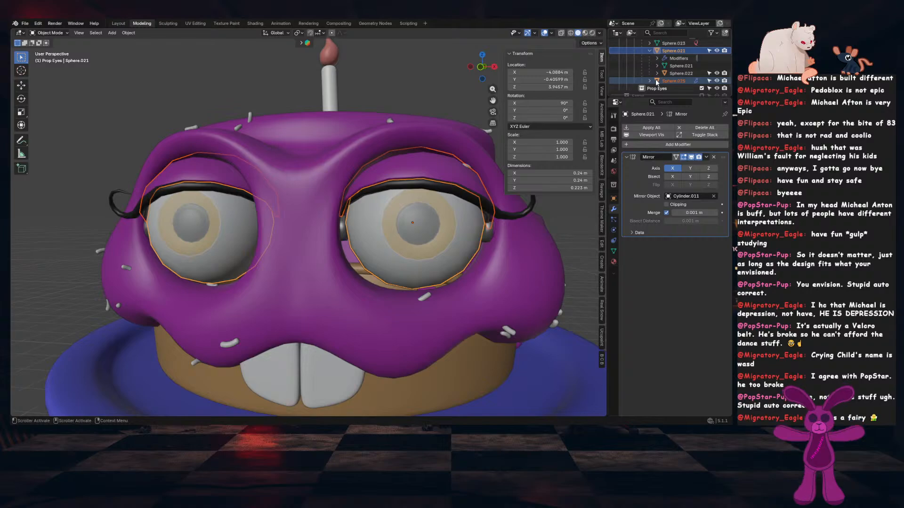
left_click(676, 73, "shift")
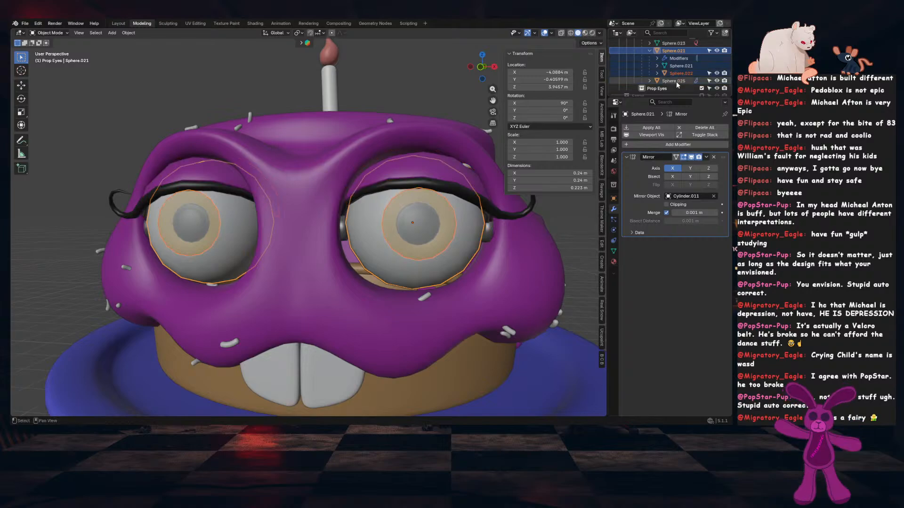
left_click(650, 81)
scroll(657, 78, "down", 3)
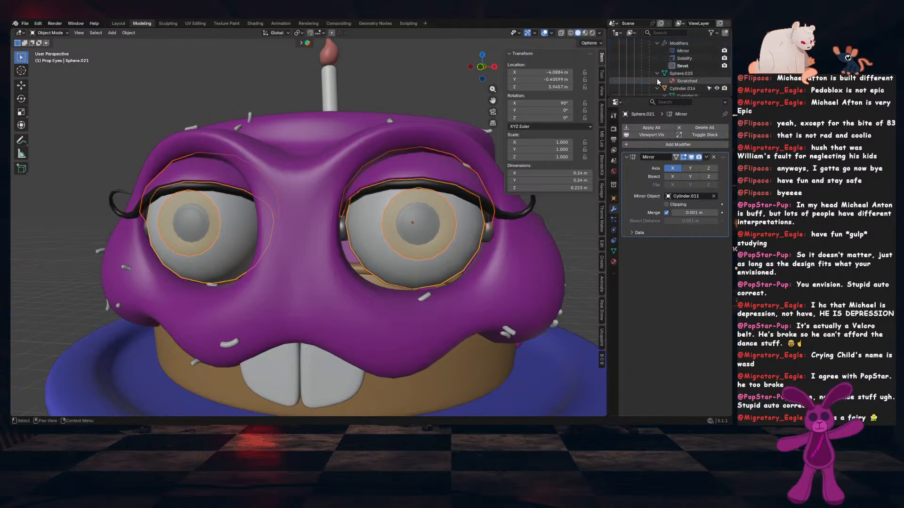
scroll(656, 78, "up", 2)
scroll(428, 231, "down", 2)
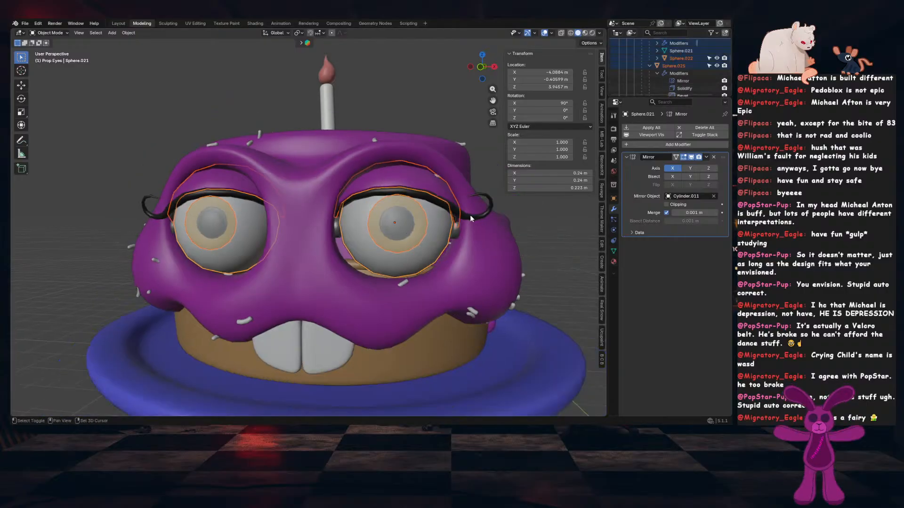
Add the eyelashes and side hinges to the selection, move all the eye parts into Prop Eyes, and save the file
left_click(450, 214, "shift")
left_click(455, 229, "shift")
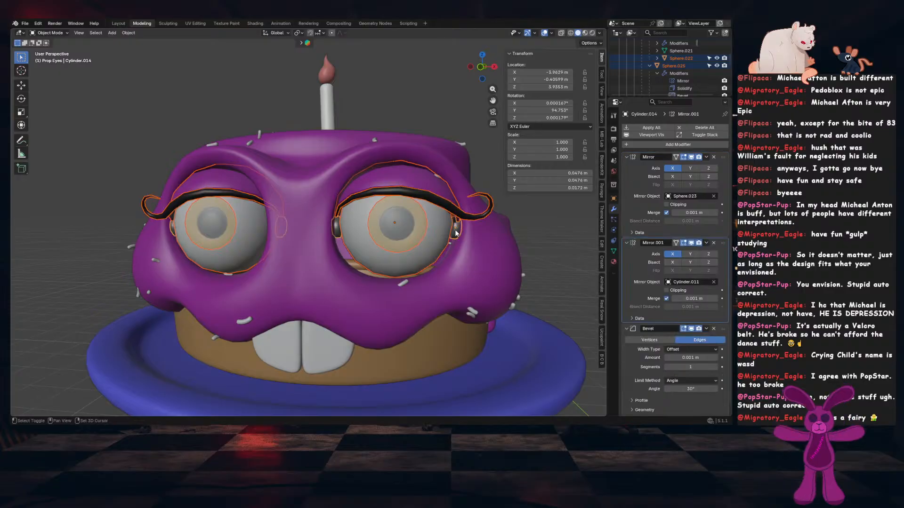
scroll(391, 239, "down", 3)
key("g")
key("Escape")
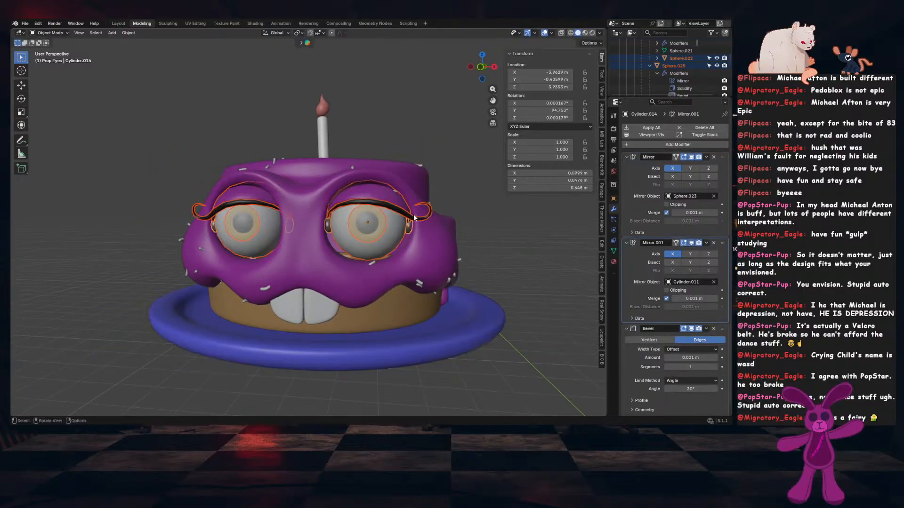
key("m")
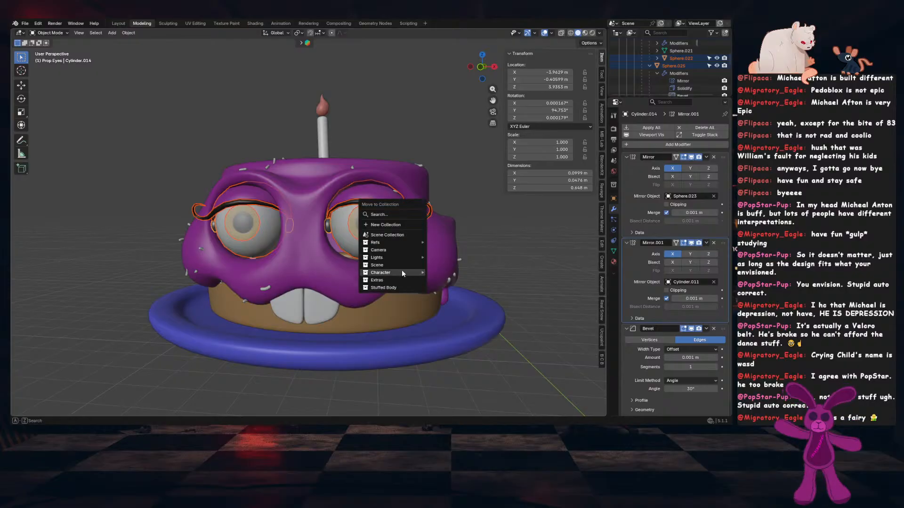
mouse_move(402, 273)
mouse_move(476, 312)
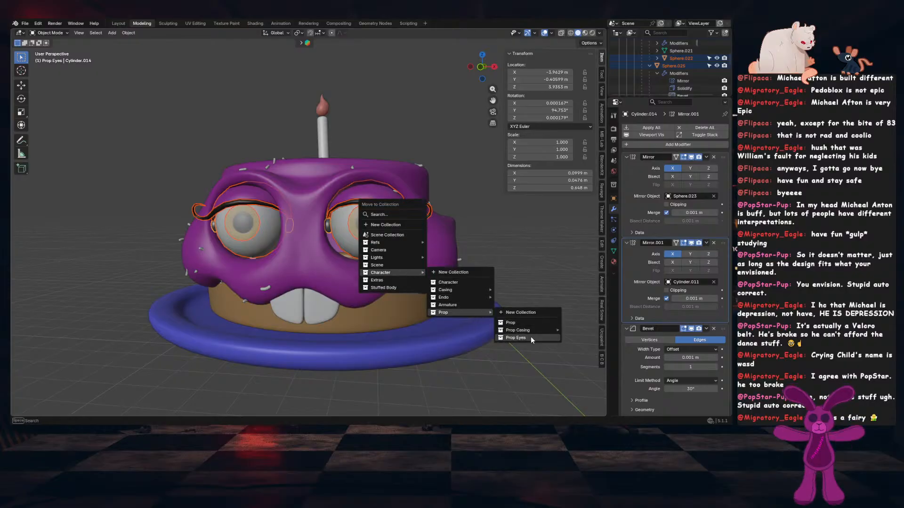
left_click(530, 337)
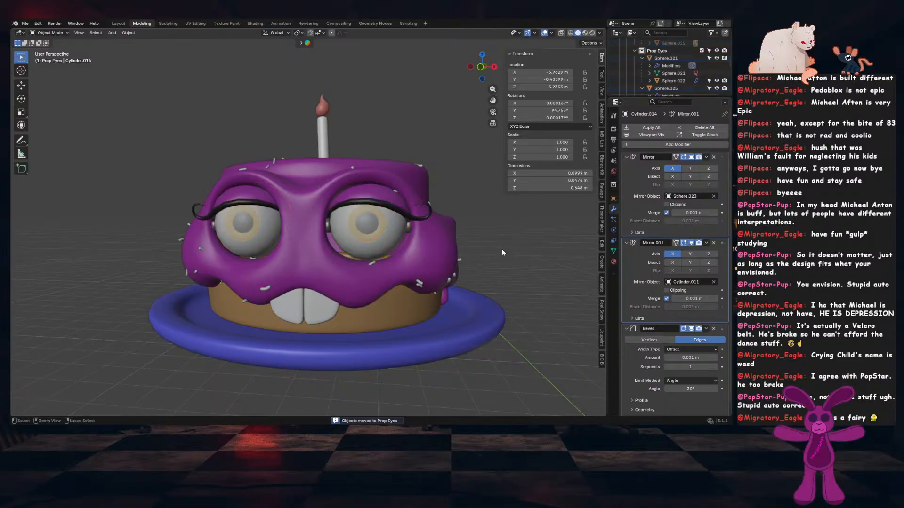
key("ctrl+s")
Collapse the eye object hierarchies and hide the Prop Eyes collection to expose eye parts left outside it
left_click(641, 58)
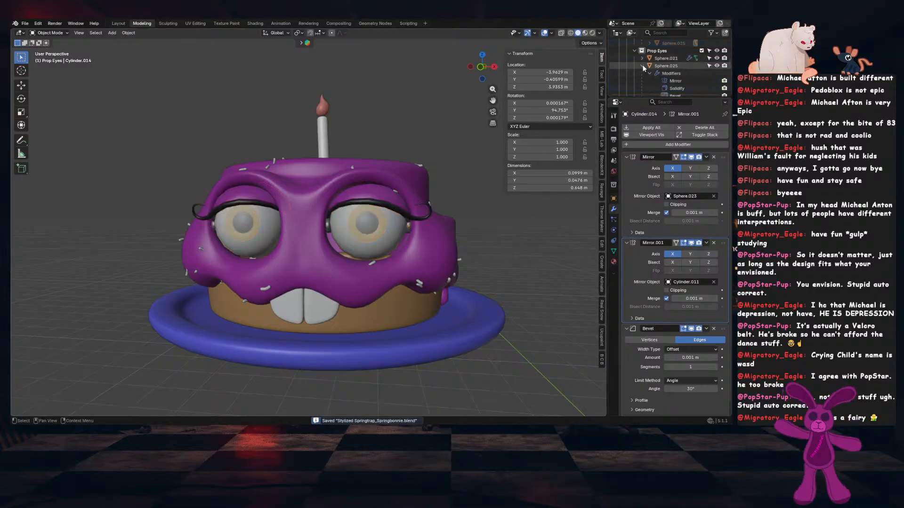
left_click(642, 65)
left_click(717, 57)
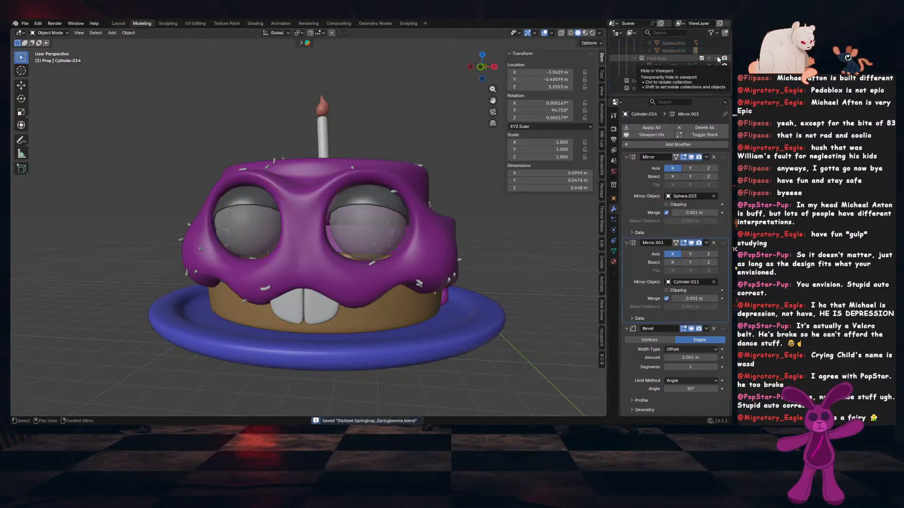
left_click(717, 58)
left_click(717, 57)
Move the remaining eyeball object Sphere.023 into Prop Eyes, then make that collection visible again and collapse it
left_click(381, 227)
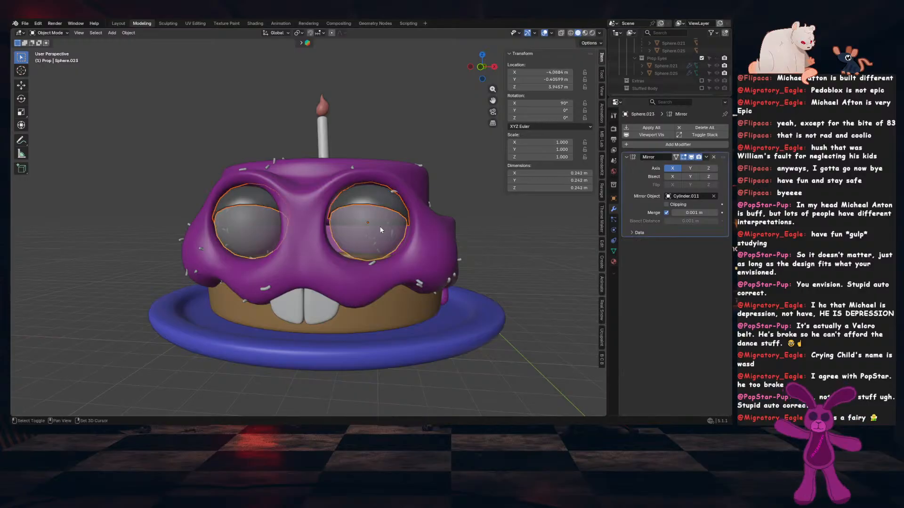
key("m")
mouse_move(380, 227)
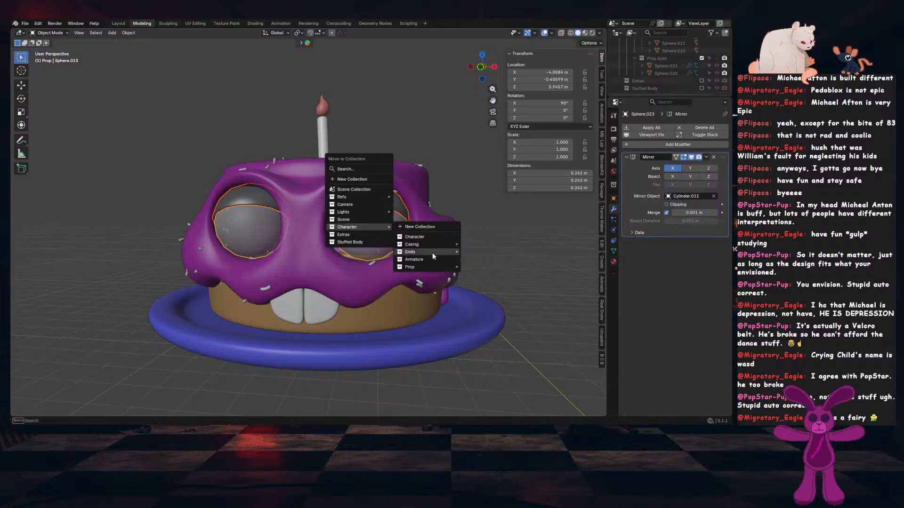
mouse_move(450, 267)
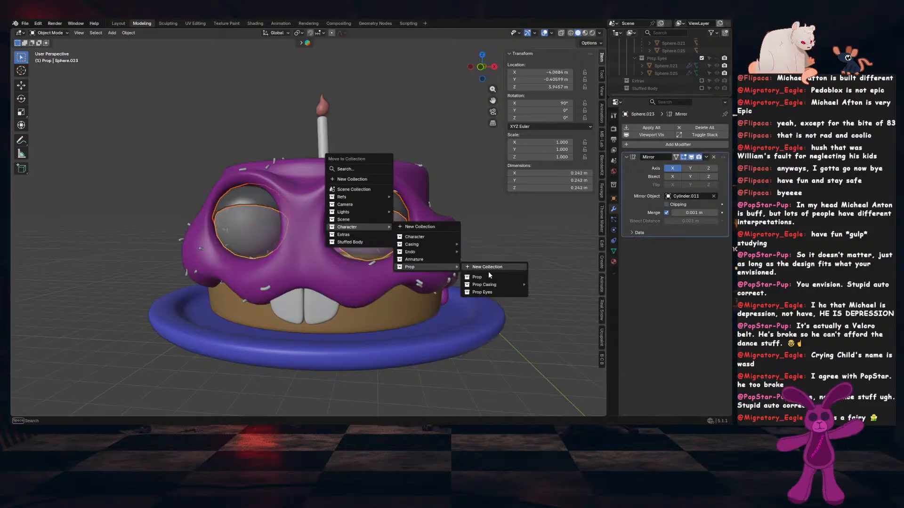
left_click(507, 291)
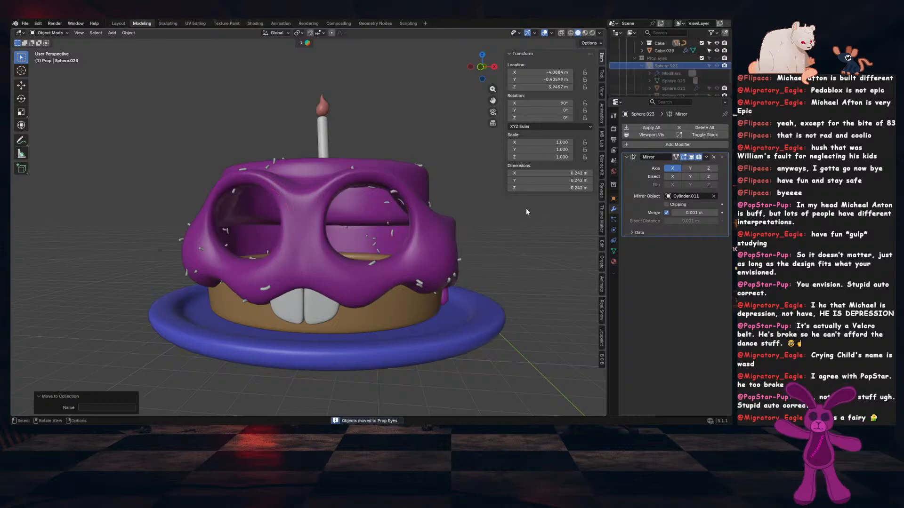
left_click(711, 58)
left_click(635, 59)
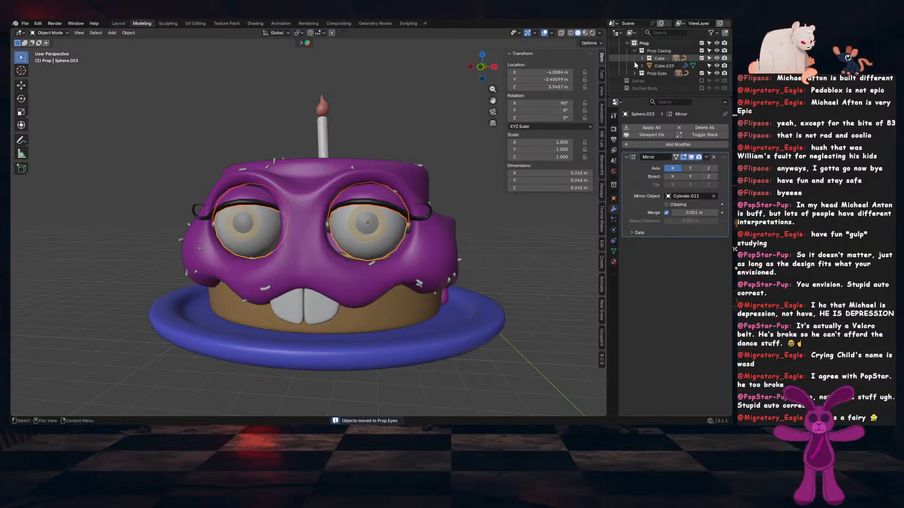
Add a new collection inside Prop Casing and name it Candle
left_click(657, 52)
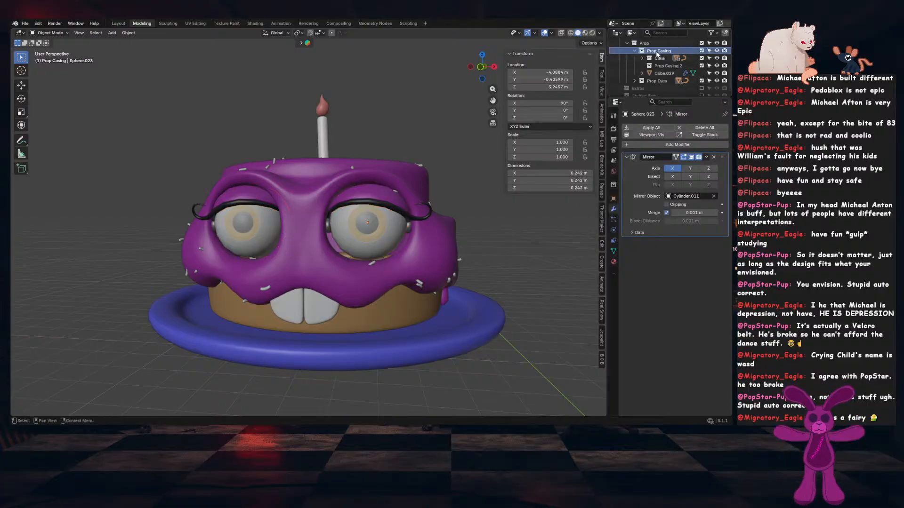
double_click(669, 65)
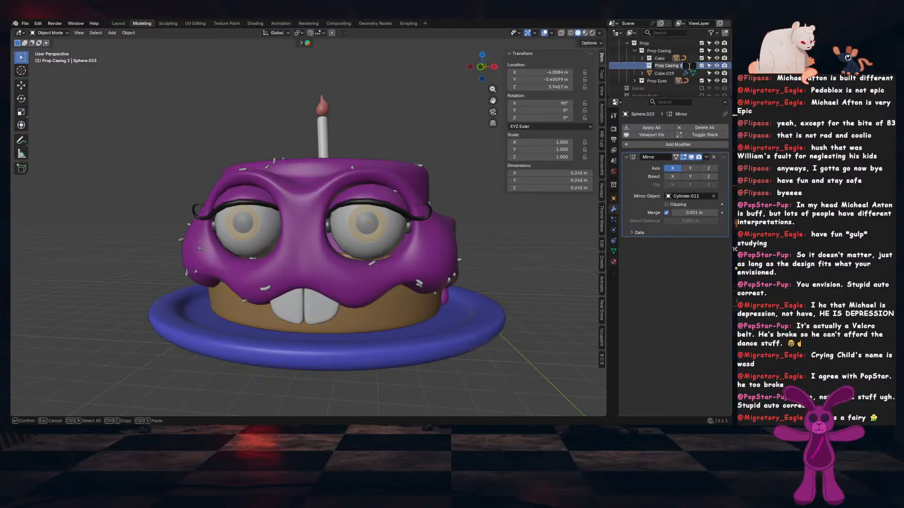
type("Candle")
key("Return")
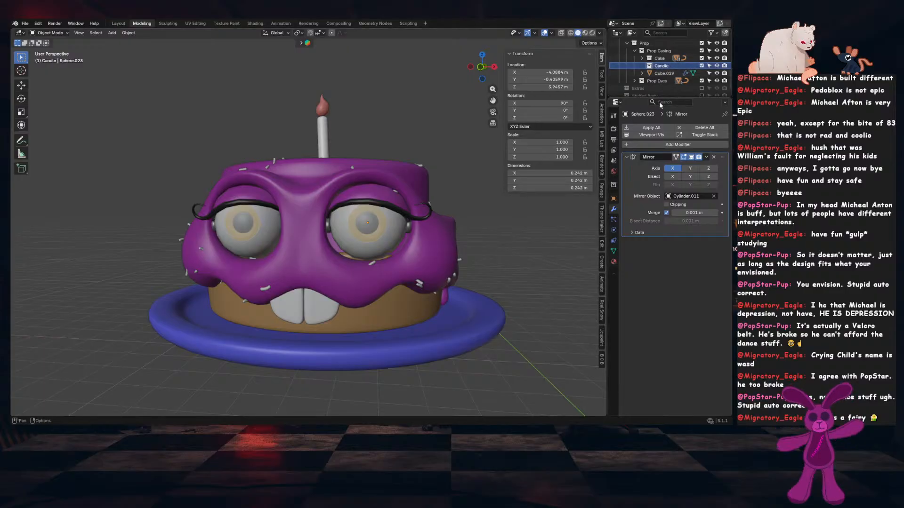
Move the candle with its flame into the Candle collection under Prop Casing, and save the file
left_click(658, 51)
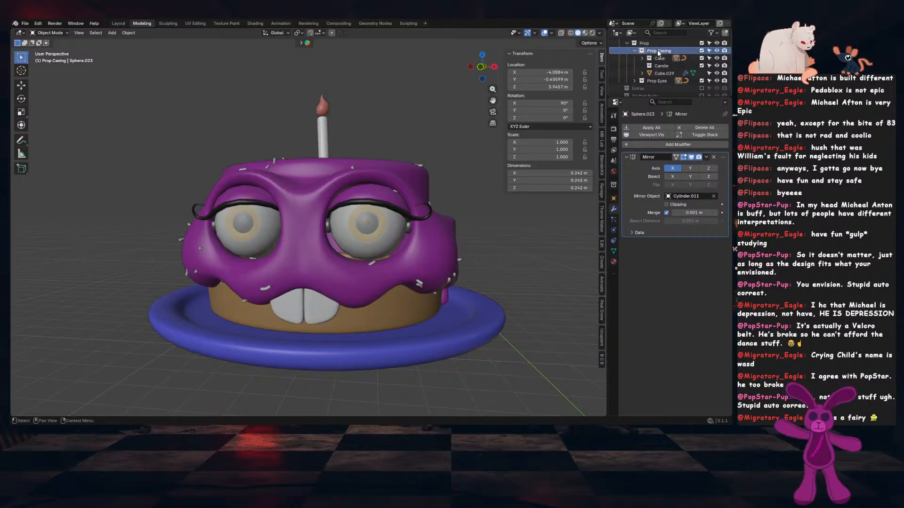
left_click(329, 121)
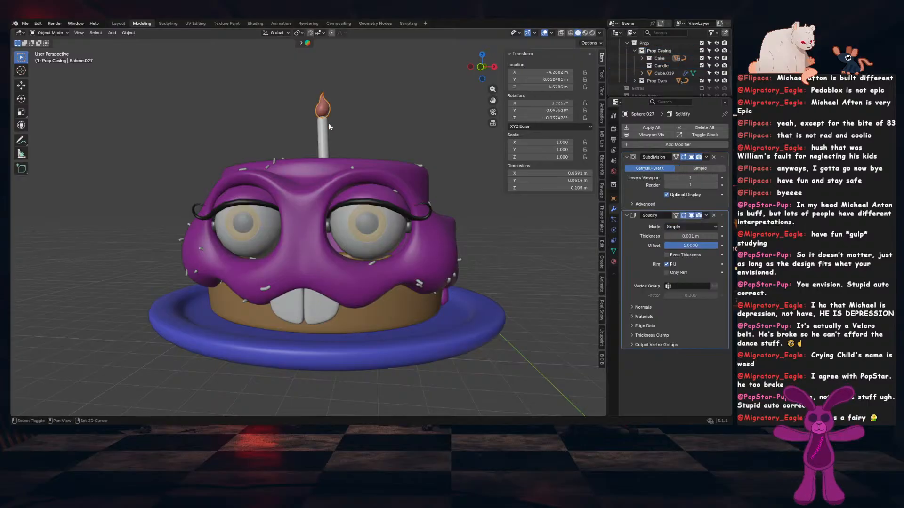
key("m")
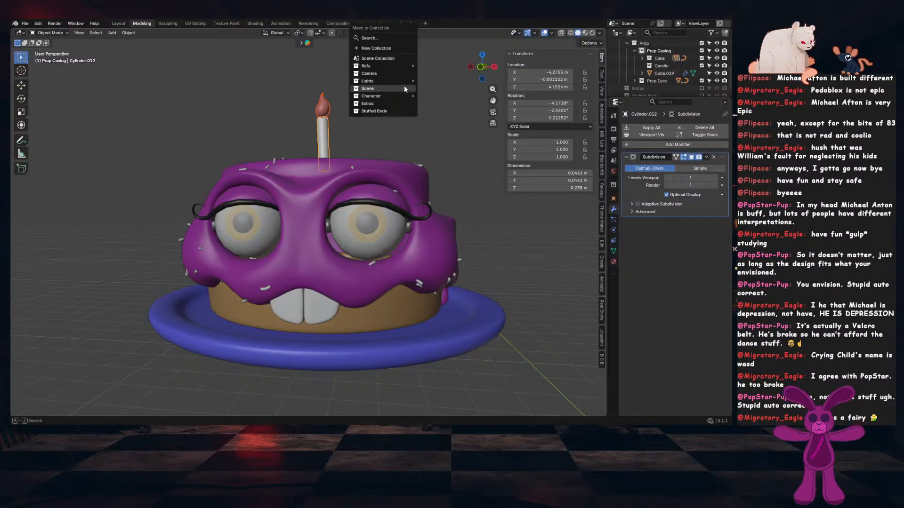
mouse_move(401, 96)
mouse_move(467, 135)
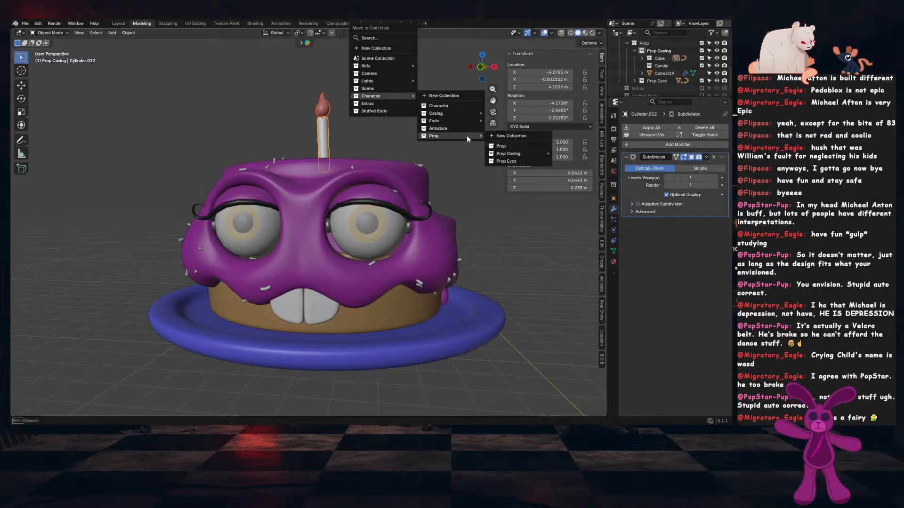
mouse_move(532, 153)
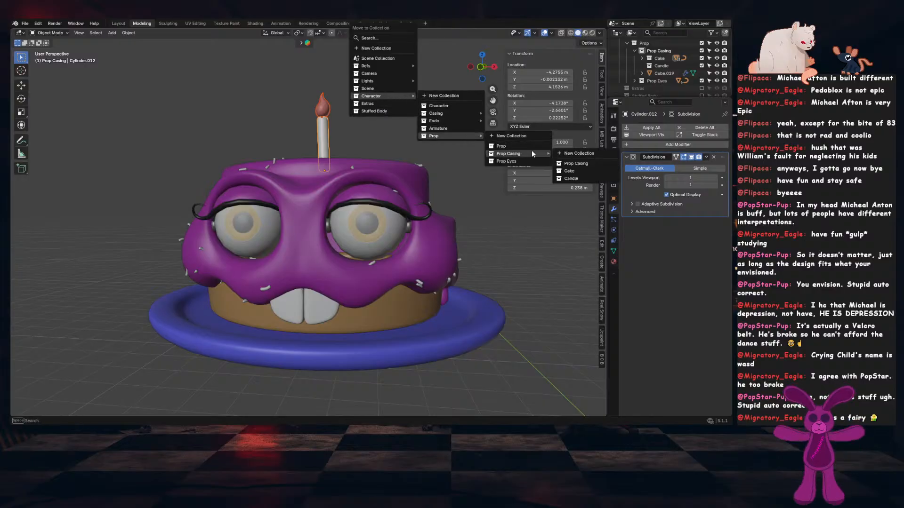
left_click(583, 177)
key("ctrl+s")
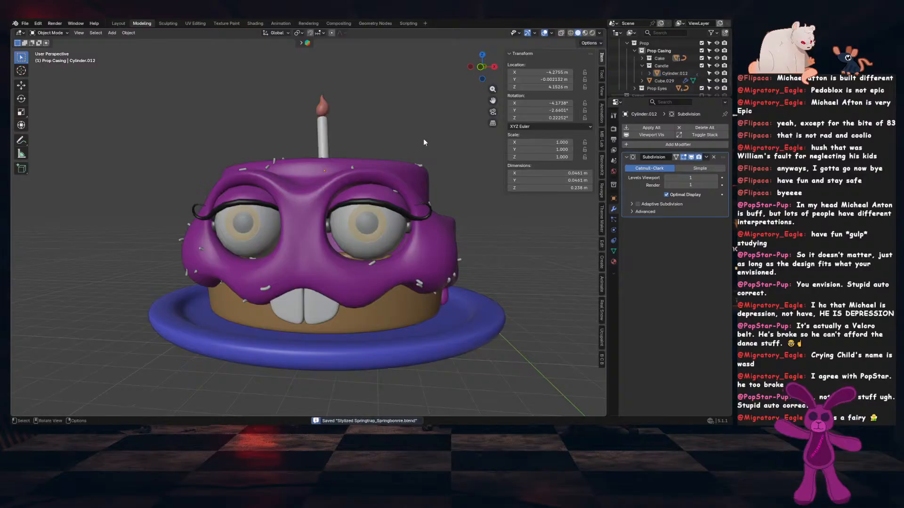
Expand the Cake collection to check its contents, select the plate inside it, and collapse the collection again
left_click(641, 58)
left_click(660, 59)
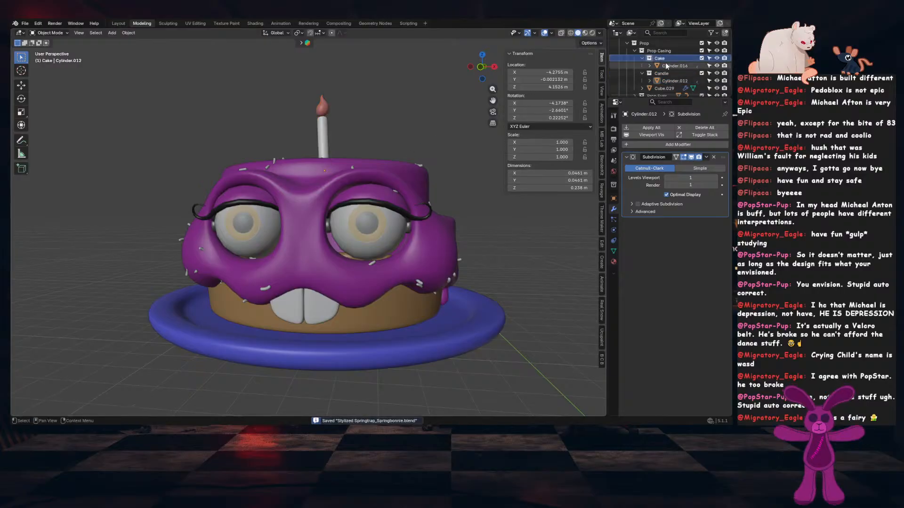
left_click(670, 65)
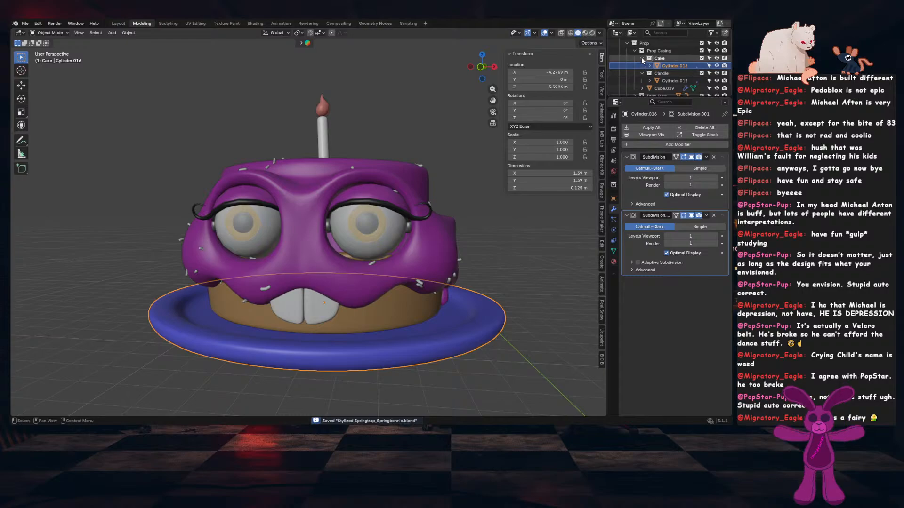
left_click(641, 59)
Select the eyelash object Sphere.026 left in the Cake collection and move it into Prop Eyes
left_click(684, 58)
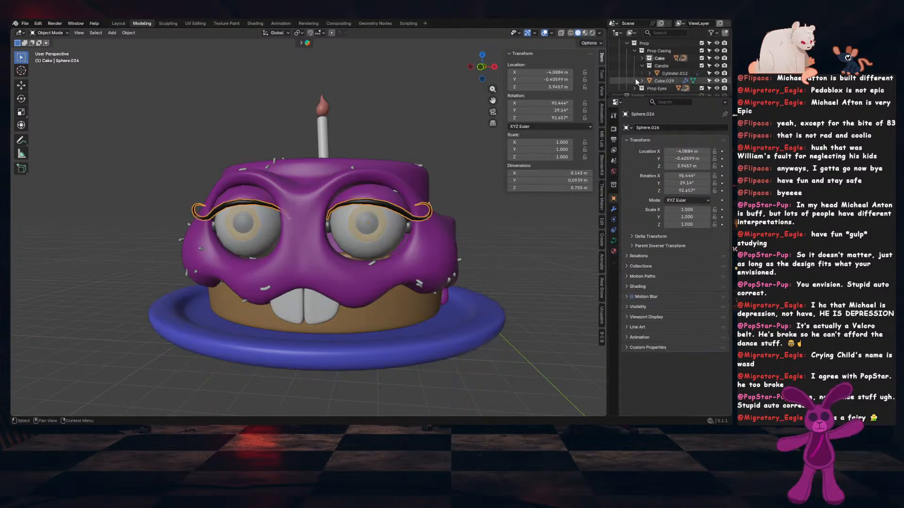
key("m")
mouse_move(483, 210)
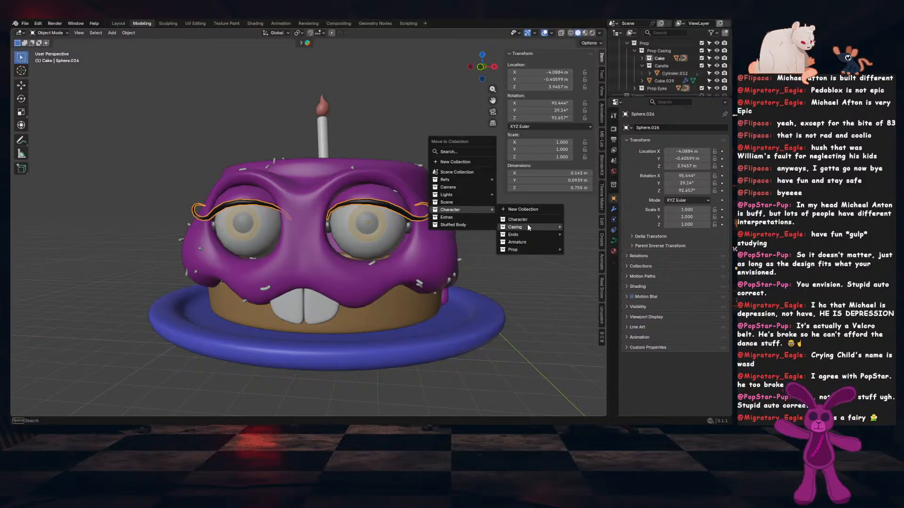
mouse_move(530, 249)
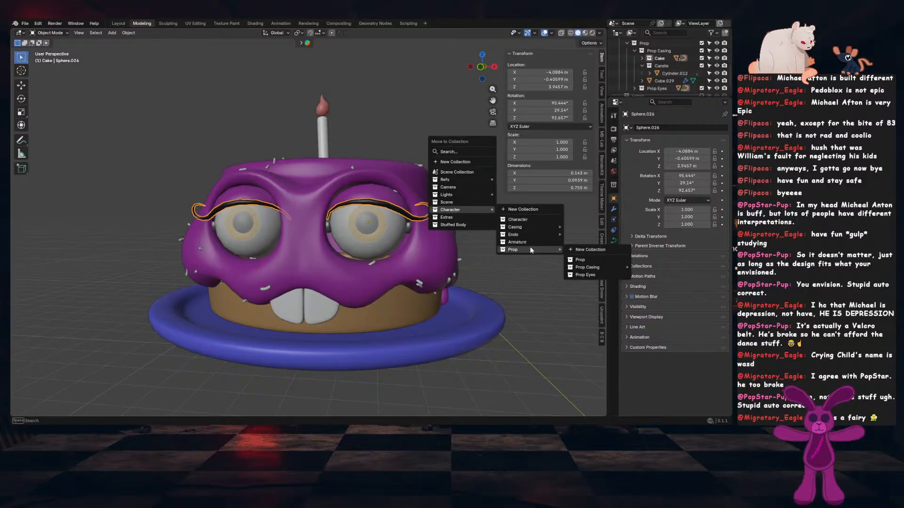
left_click(603, 273)
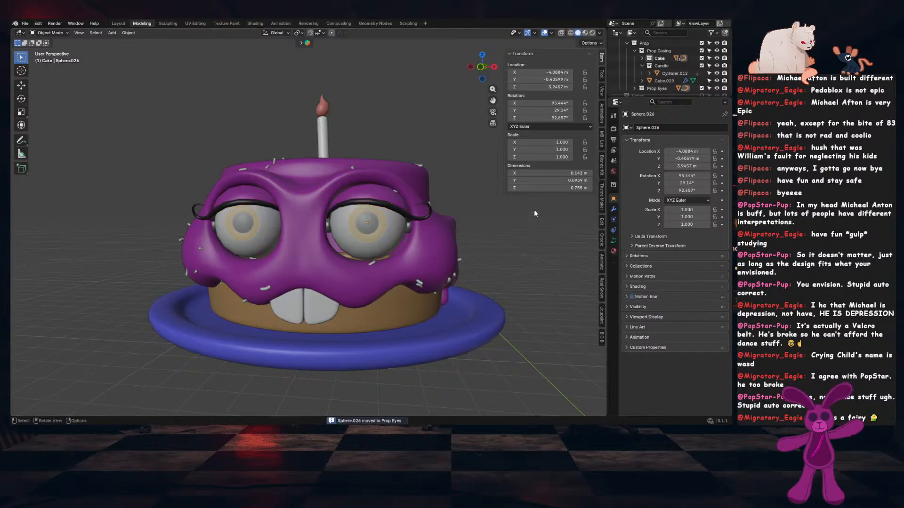
Select the front teeth and move them into the Cake collection under Prop Casing
middle_click_drag(467, 244, 345, 250)
left_click(150, 252)
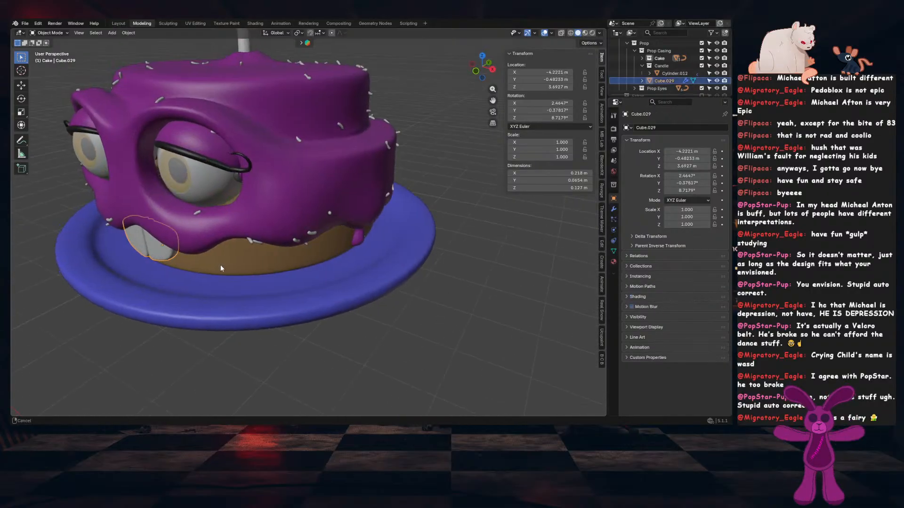
middle_click_drag(220, 264, 408, 176)
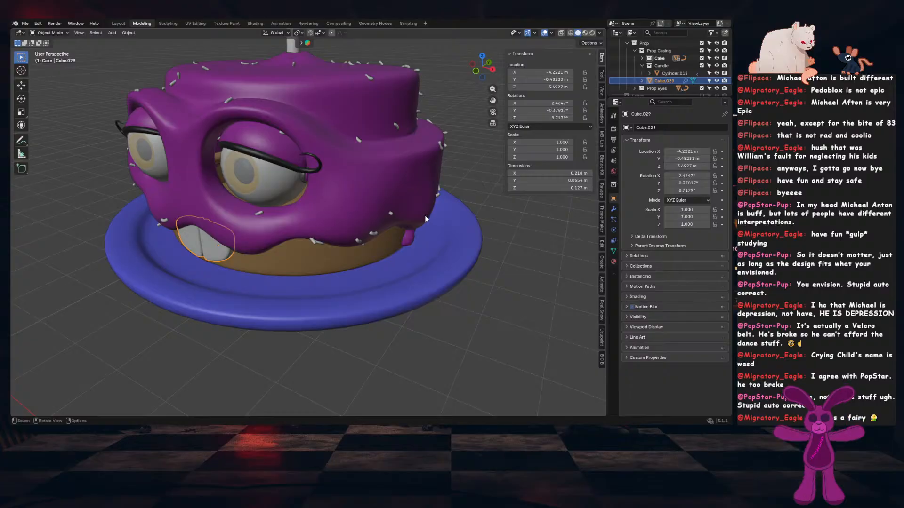
key("m")
mouse_move(425, 215)
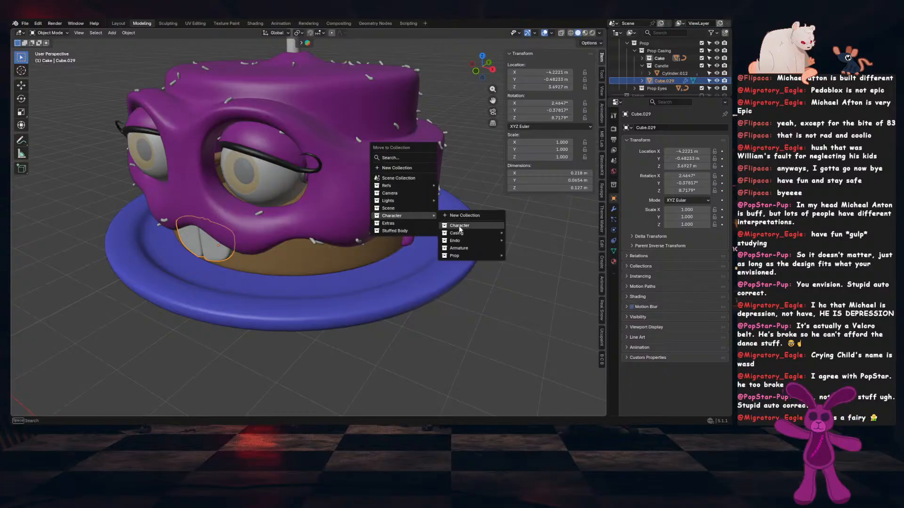
mouse_move(489, 257)
mouse_move(567, 274)
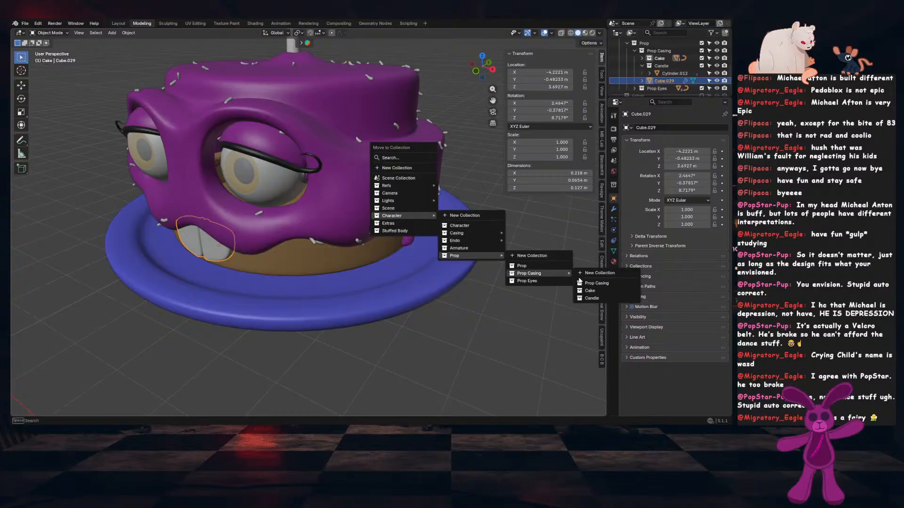
left_click(620, 290)
Select the plate, collapse the Candle collection, and show the plate's particle properties
left_click(465, 250)
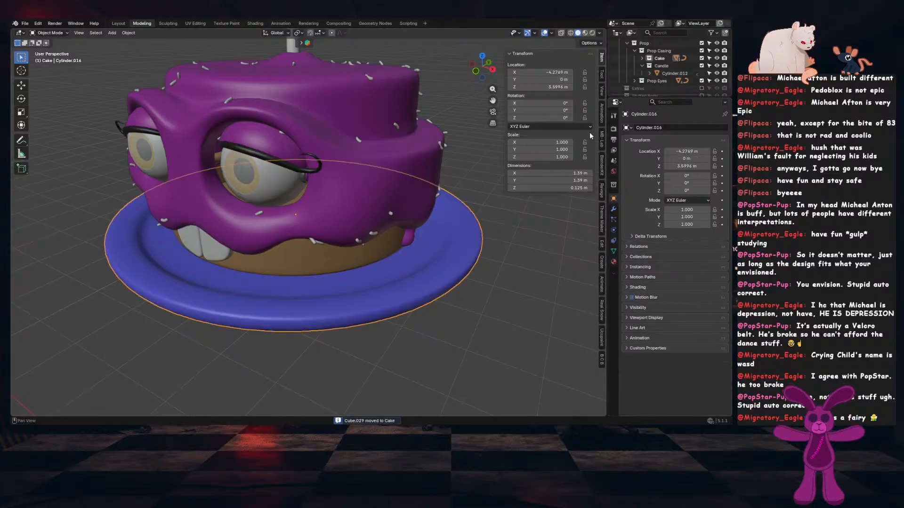
left_click(642, 66)
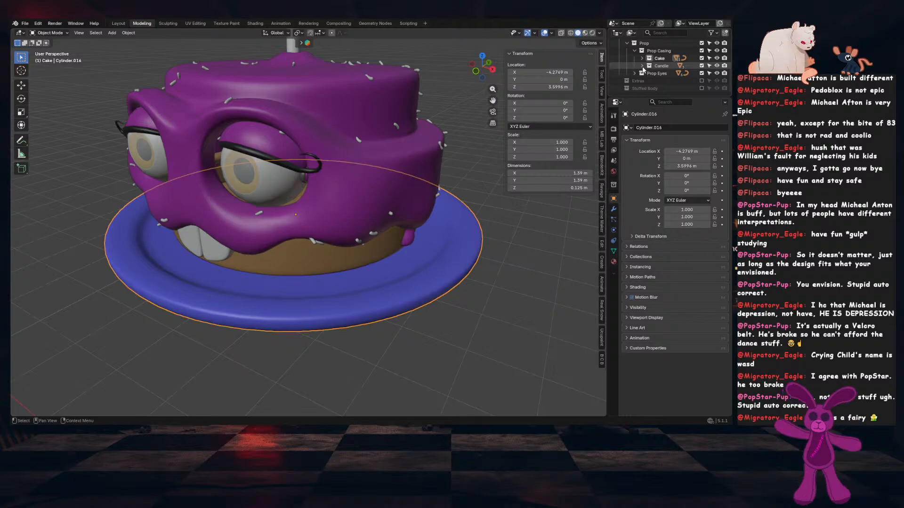
left_click(613, 219)
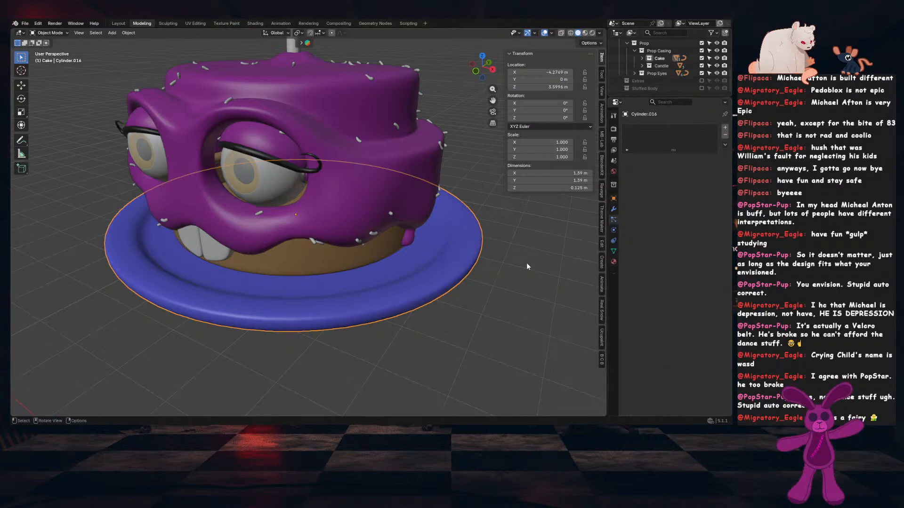
Try to move the plate to another collection, abandon the move, and undo back to the teeth selection
key("ctrl+z")
key("ctrl+z")
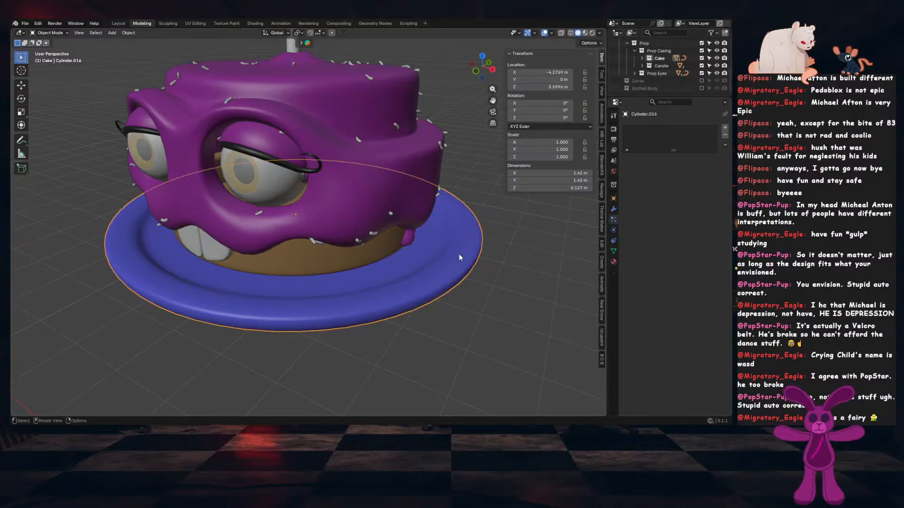
key("m")
mouse_move(447, 256)
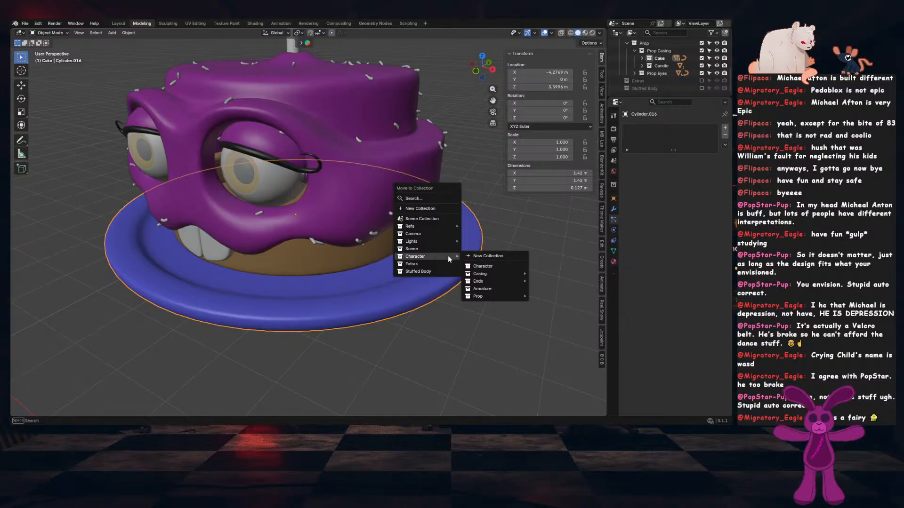
key("ctrl+z")
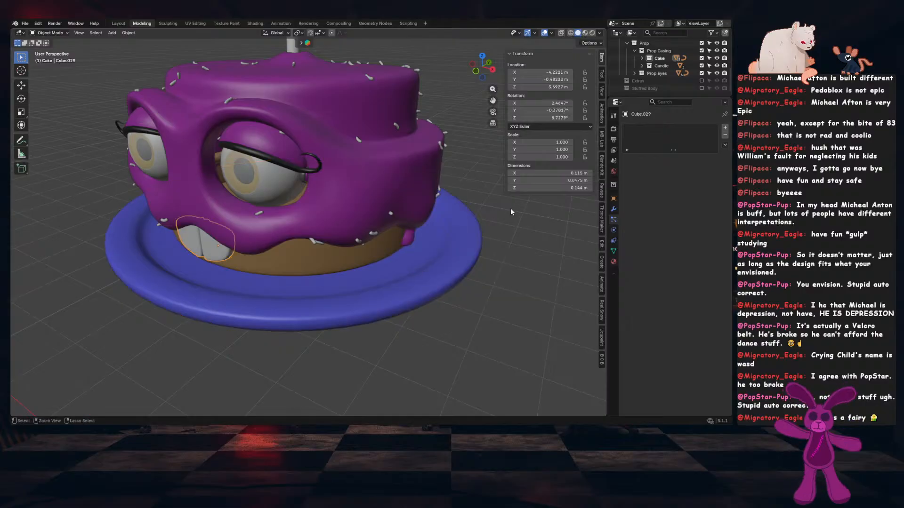
Move the blue plate object into the Prop collection under Character
key("ctrl+shift+z")
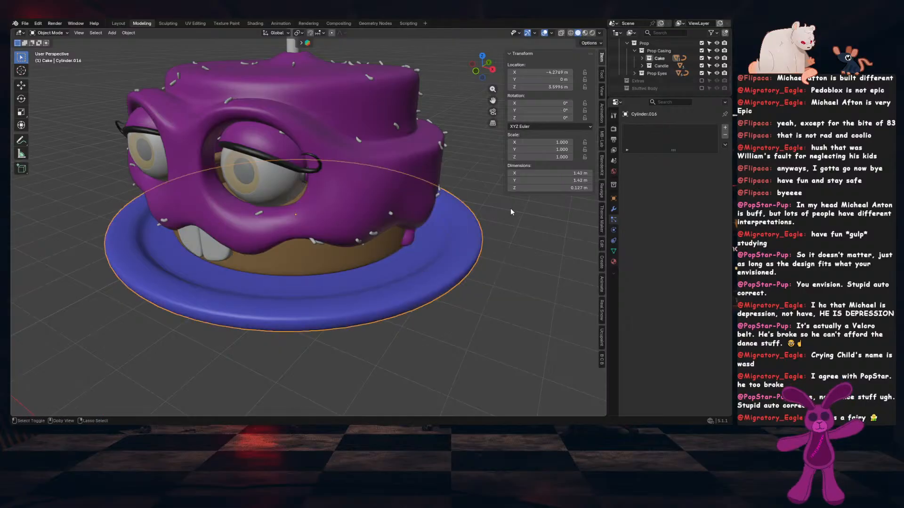
key("m")
mouse_move(475, 239)
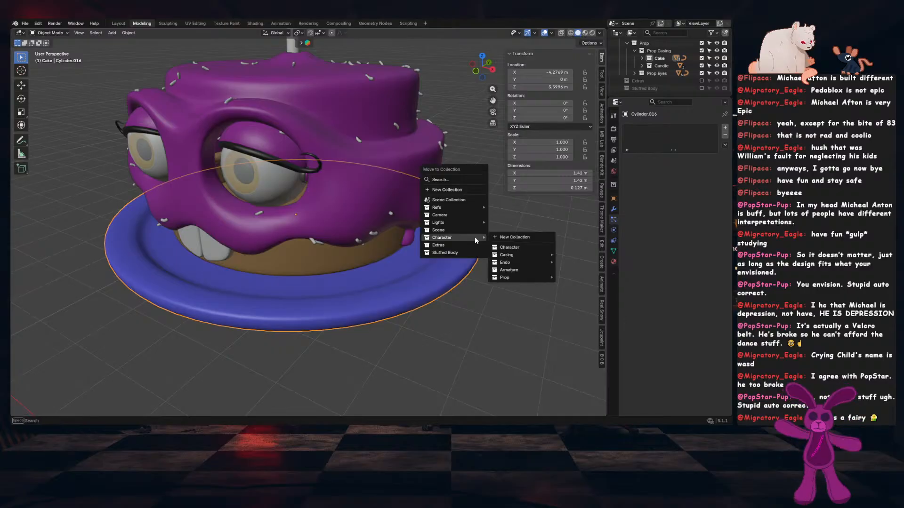
mouse_move(542, 256)
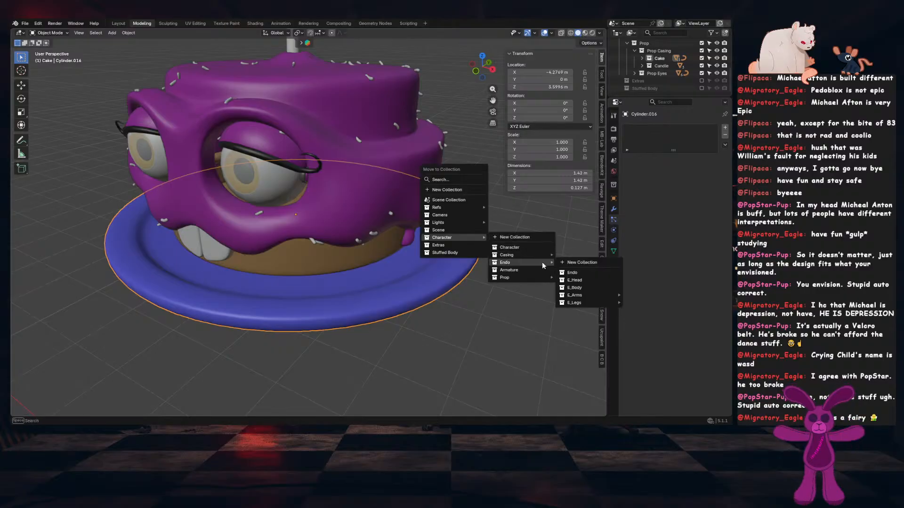
mouse_move(538, 278)
mouse_move(605, 295)
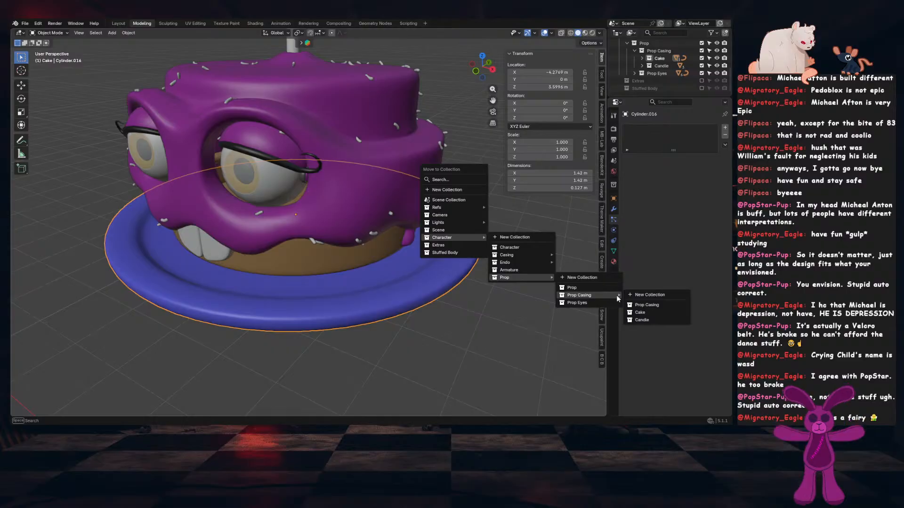
left_click(608, 288)
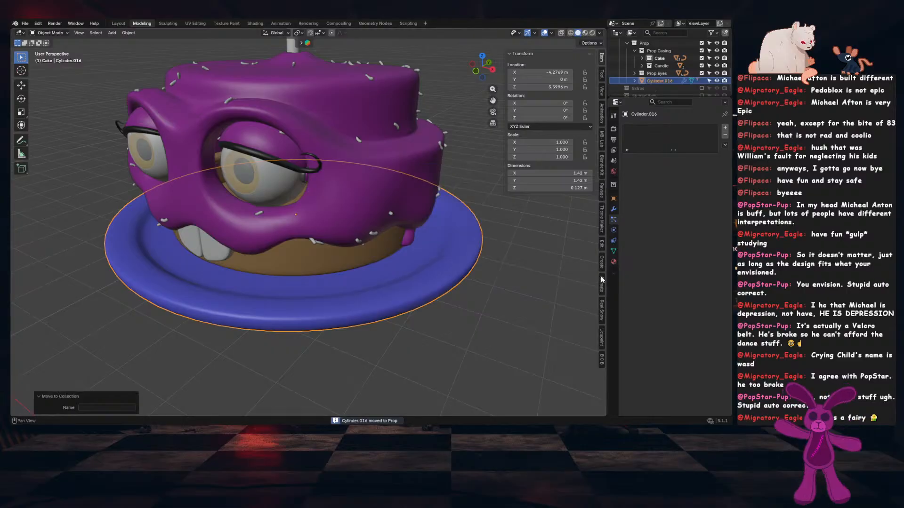
Rename the plate object to Plate and save the file
double_click(657, 80)
type("Plate")
key("Return")
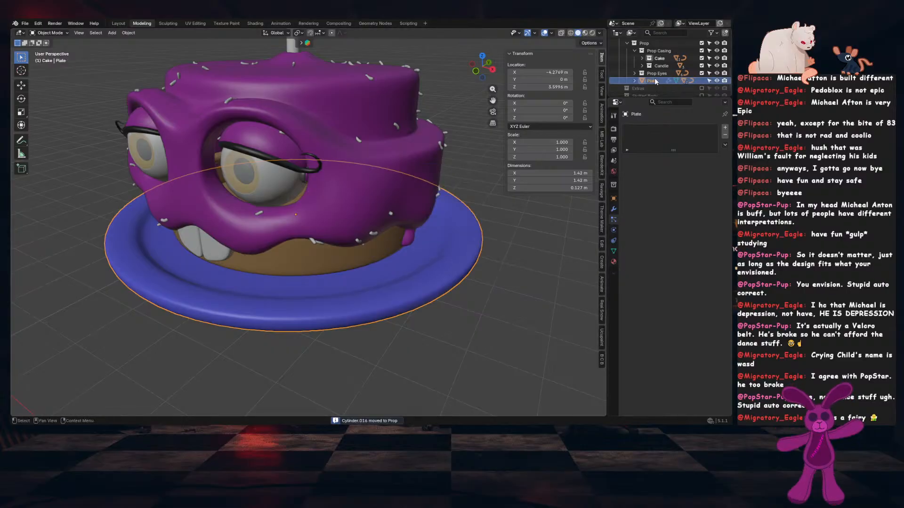
key("ctrl+s")
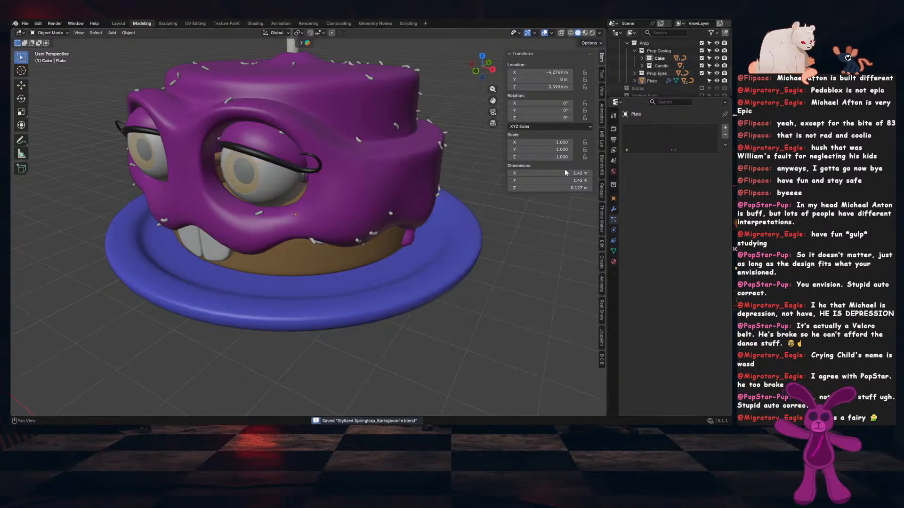
Examine the cake prop alongside the full character model
key("g")
right_click(476, 203)
scroll(396, 229, "down", 5)
middle_click_drag(394, 231, 400, 260)
left_click(409, 222)
scroll(407, 216, "down", 1)
scroll(423, 245, "down", 4)
middle_click_drag(400, 260, 370, 304, "shift")
Collapse the Prop collection, expand Casing with its Head collection active, and save the file
key("ctrl+s")
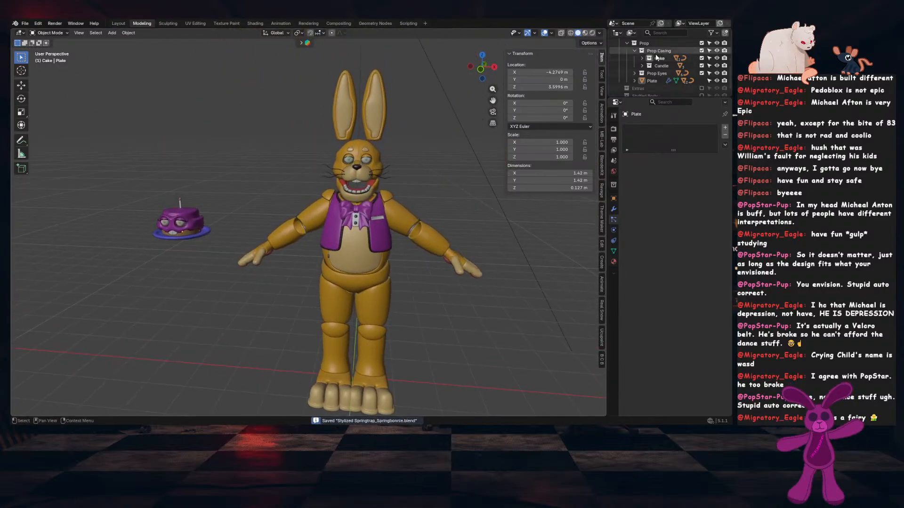
left_click(634, 50)
scroll(631, 60, "up", 1)
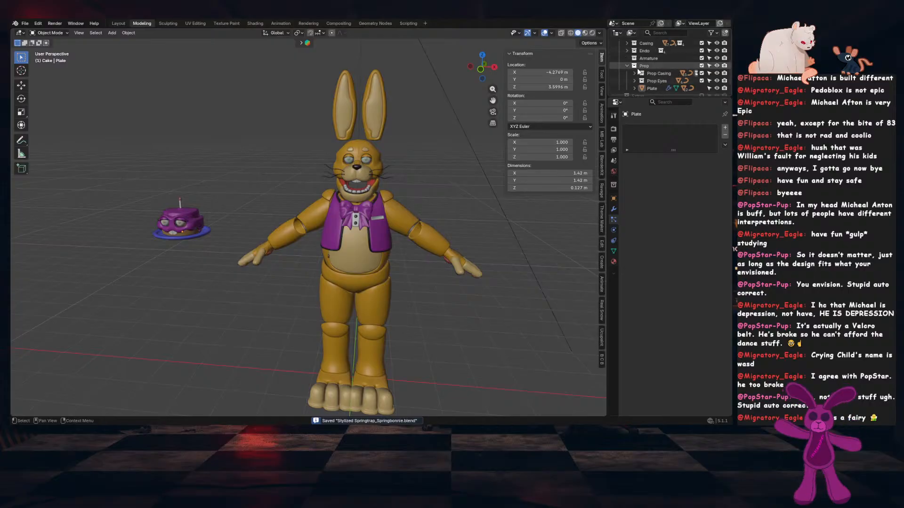
left_click(626, 67)
left_click(627, 50)
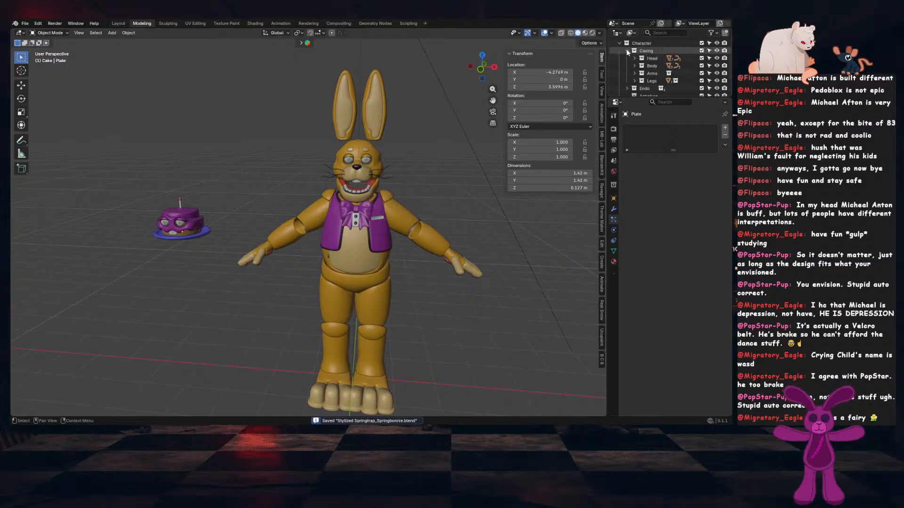
left_click(651, 57)
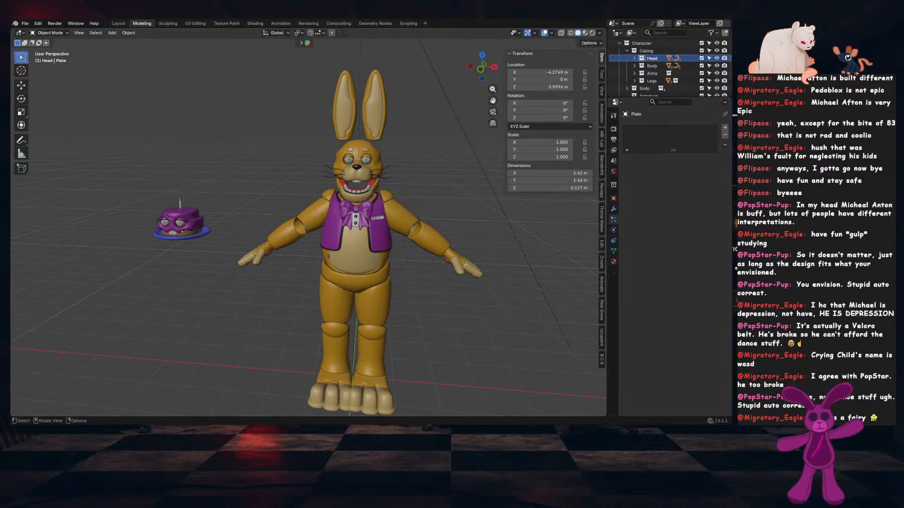
key("ctrl+s")
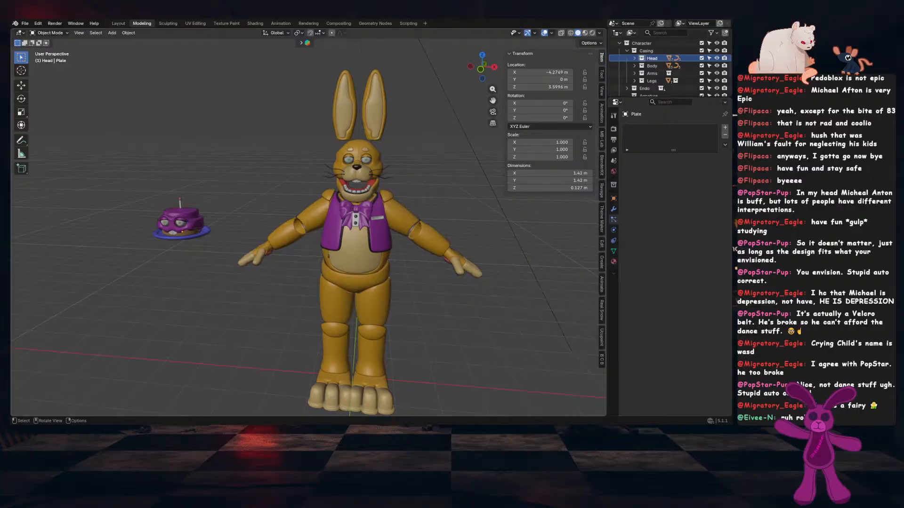
Examine the character's shoulder, vest and upper arm joints up close
mouse_move(400, 241)
middle_mouse_down()
mouse_move(344, 241)
mouse_move(386, 242)
middle_mouse_up()
scroll(386, 240, "up", 5)
middle_click_drag(390, 164, 381, 251, "shift")
scroll(381, 251, "up", 3)
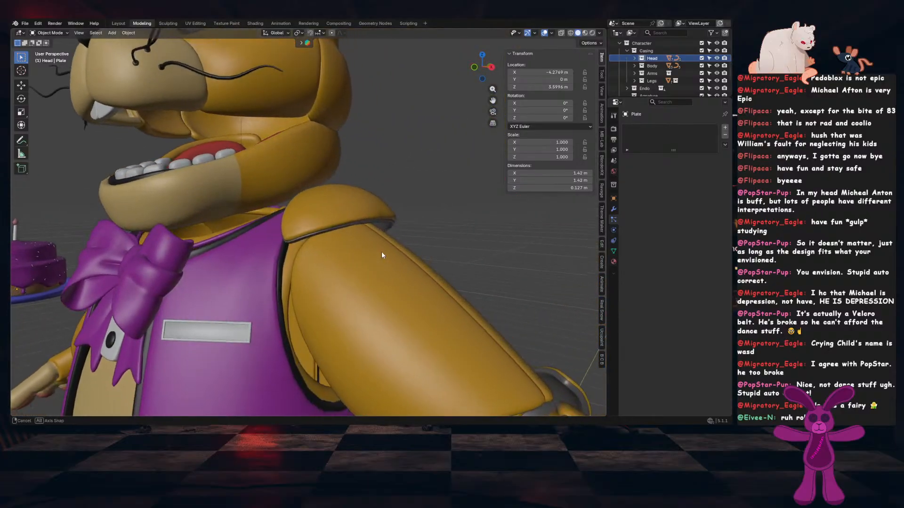
middle_click_drag(381, 212, 330, 254, "shift")
scroll(320, 256, "up", 4)
scroll(369, 283, "up", 4)
scroll(359, 283, "down", 4)
scroll(330, 254, "up", 4)
middle_click_drag(329, 254, 311, 257)
scroll(312, 254, "down", 7)
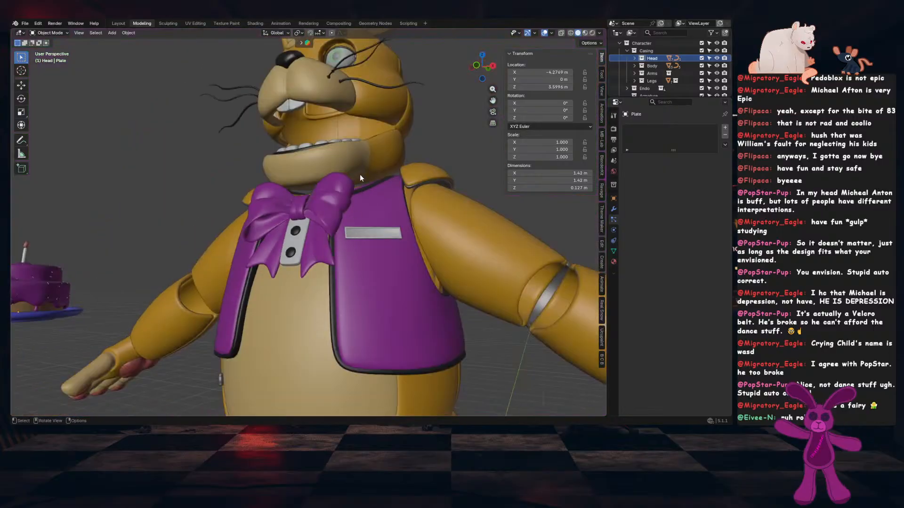
Hide the Body collection temporarily to check which casing parts it contains, and show it again
left_click(717, 66)
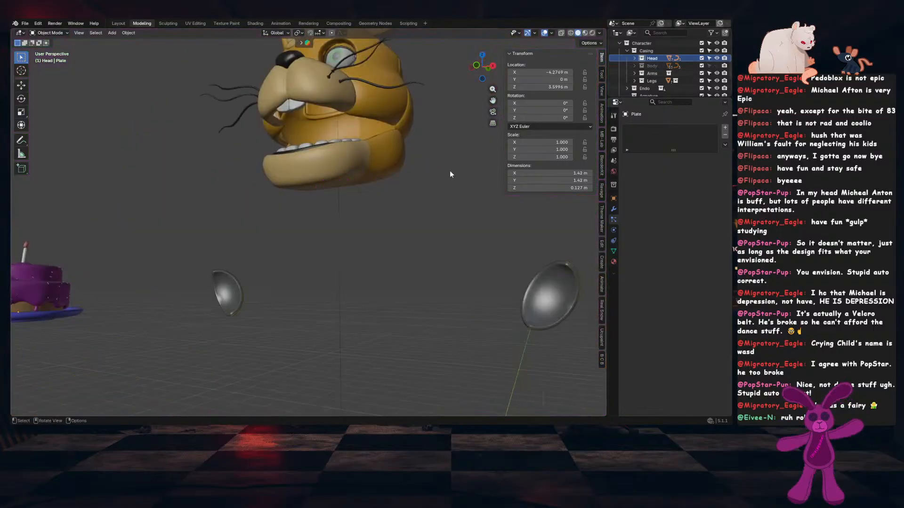
middle_click_drag(379, 137, 266, 275, "shift")
scroll(362, 228, "down", 5)
left_click(260, 271)
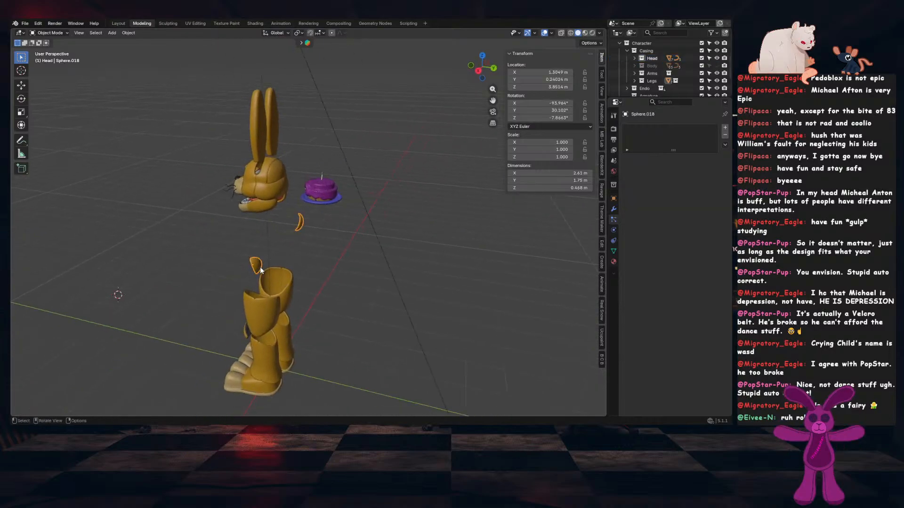
right_click(260, 267)
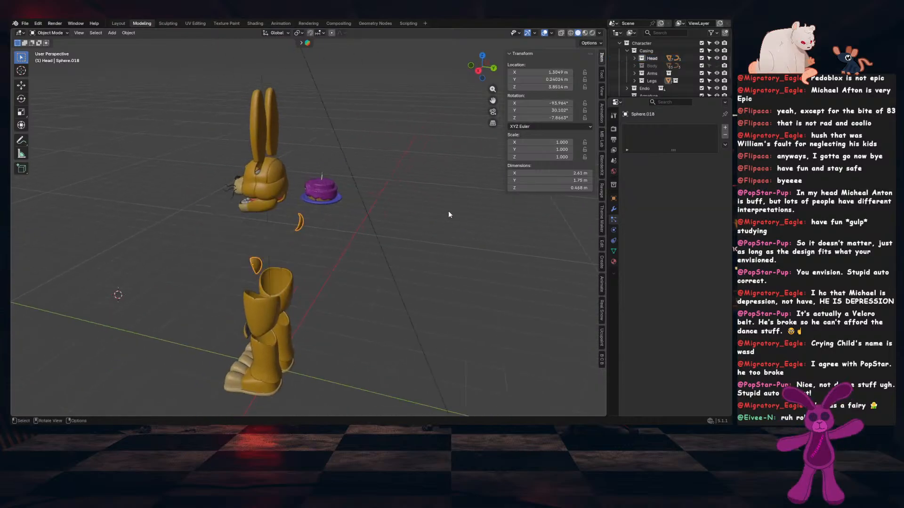
left_click(716, 66)
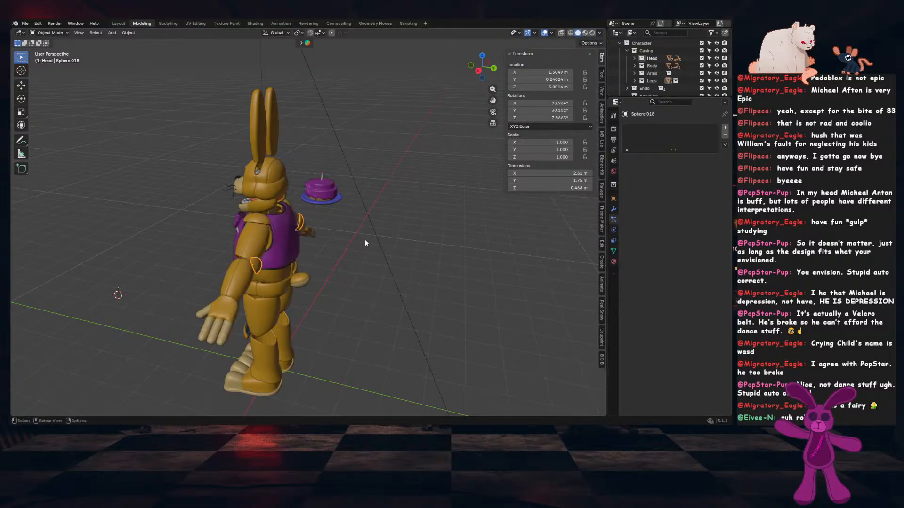
Select the upper arm, forearm and elbow casing pieces together and move them into the Arms collection under Casing
scroll(272, 264, "up", 3)
middle_click_drag(219, 258, 445, 267)
left_click(408, 247, "shift")
left_click(437, 256, "shift")
scroll(437, 256, "up", 1)
left_click(445, 267)
left_click(421, 225)
middle_click_drag(421, 225, 303, 264)
left_click(368, 226, "shift")
left_click(310, 267, "shift")
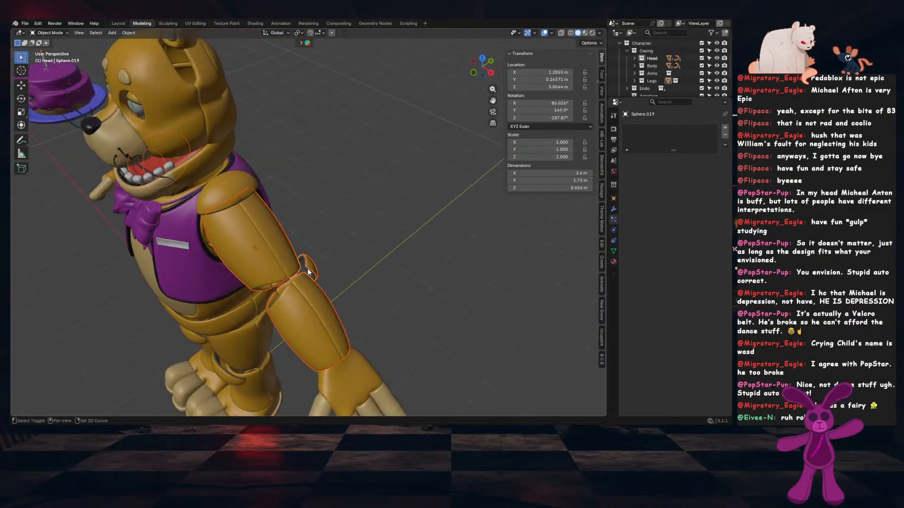
key("m")
mouse_move(322, 263)
mouse_move(395, 292)
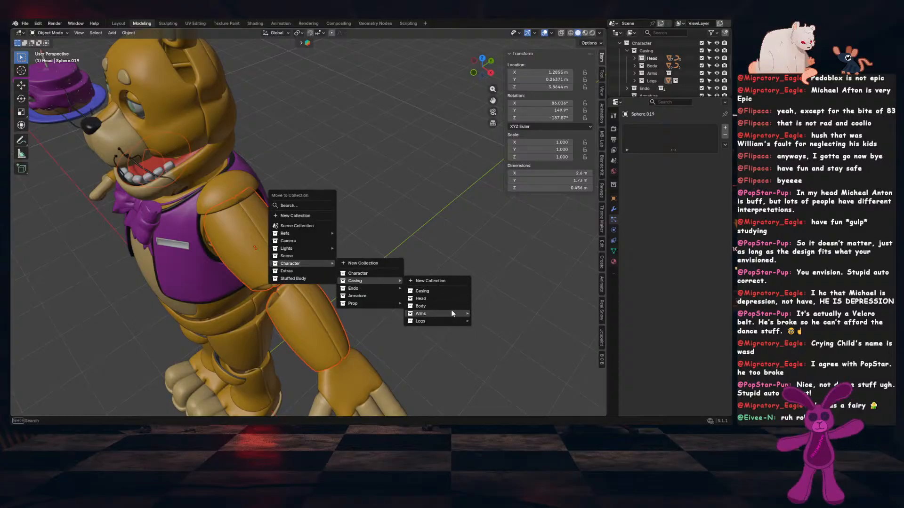
mouse_move(424, 314)
left_click(493, 321)
Move the hand mesh with its palm and finger pads into the Hands collection under Arms, and save the file
middle_click_drag(377, 328, 420, 241)
left_click(476, 256)
left_click(460, 212)
left_click(512, 205, "shift")
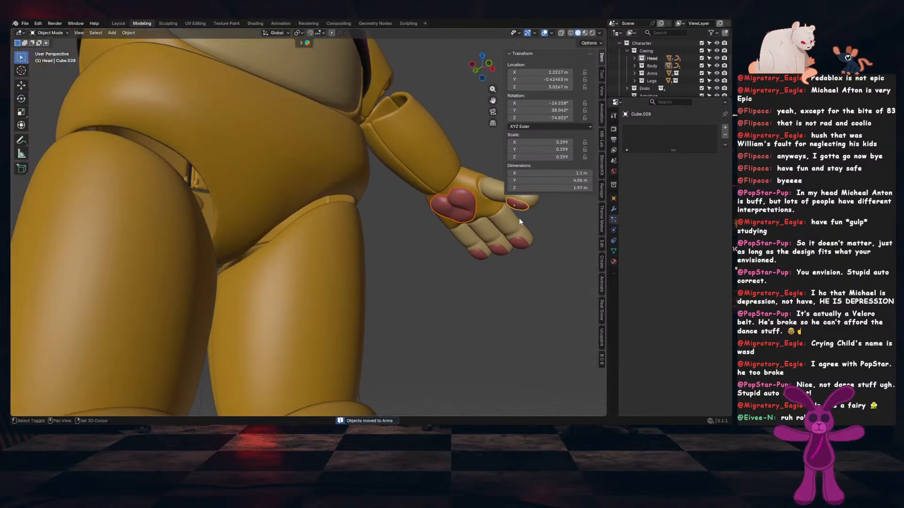
left_click(497, 249, "shift")
left_click(479, 231, "shift")
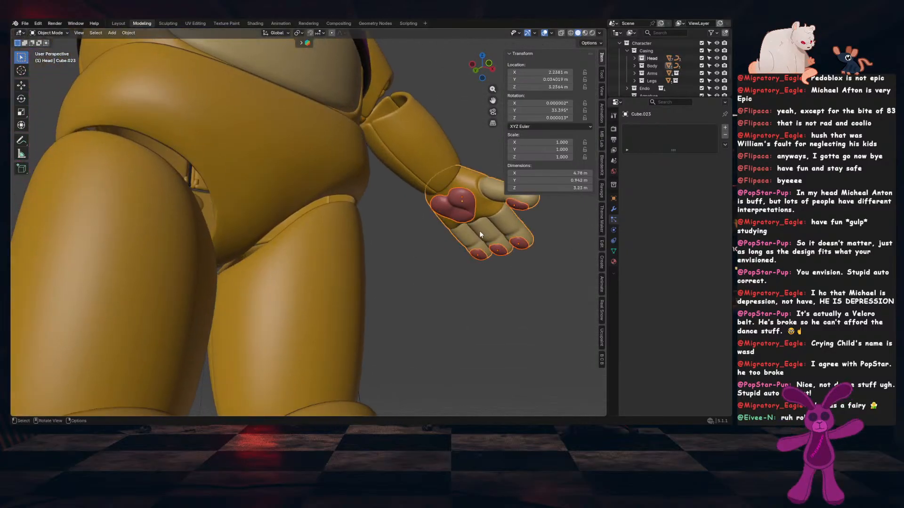
key("m")
mouse_move(479, 231)
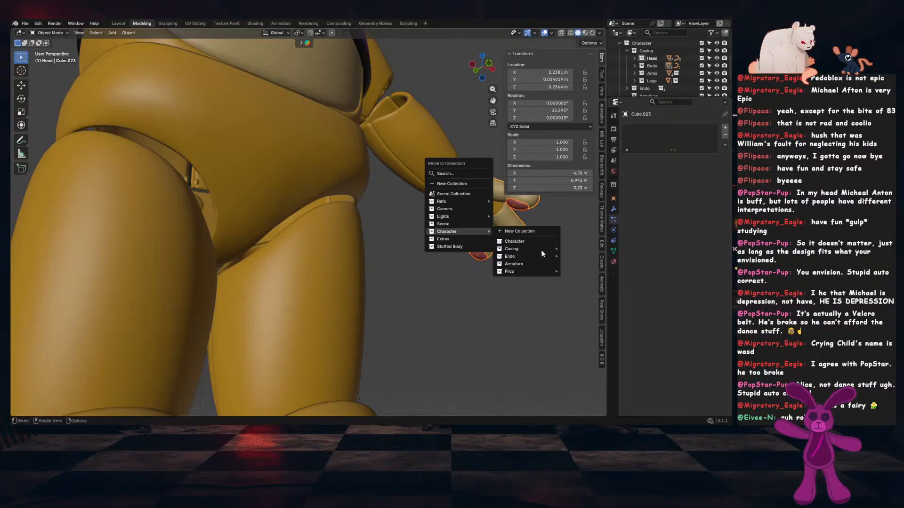
mouse_move(541, 249)
mouse_move(593, 281)
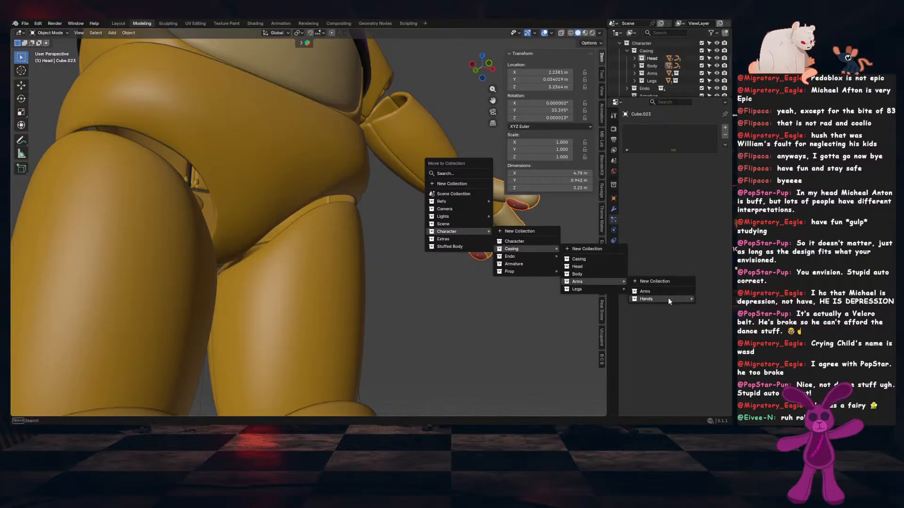
mouse_move(668, 298)
left_click(596, 308)
left_click(492, 309)
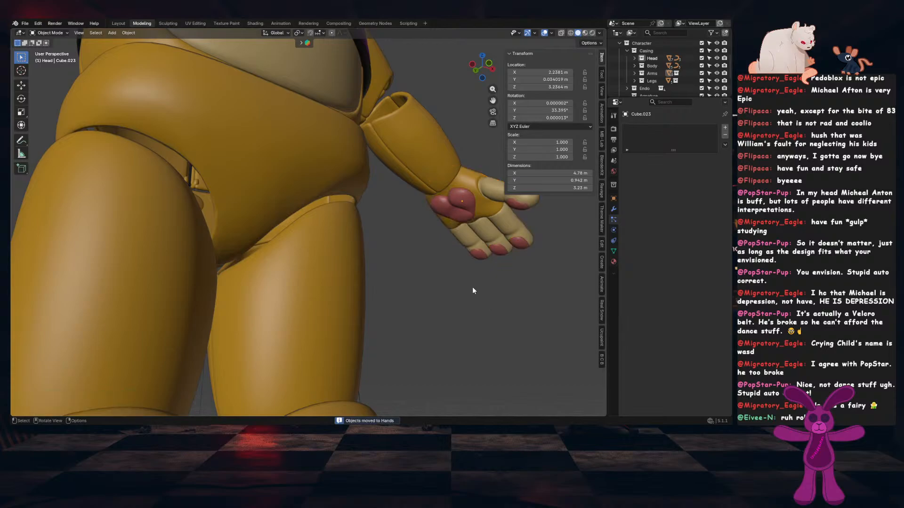
key("ctrl+s")
Move the character's feet object into the Feet collection under Legs, and save the file
scroll(468, 283, "down", 6)
left_click(310, 289)
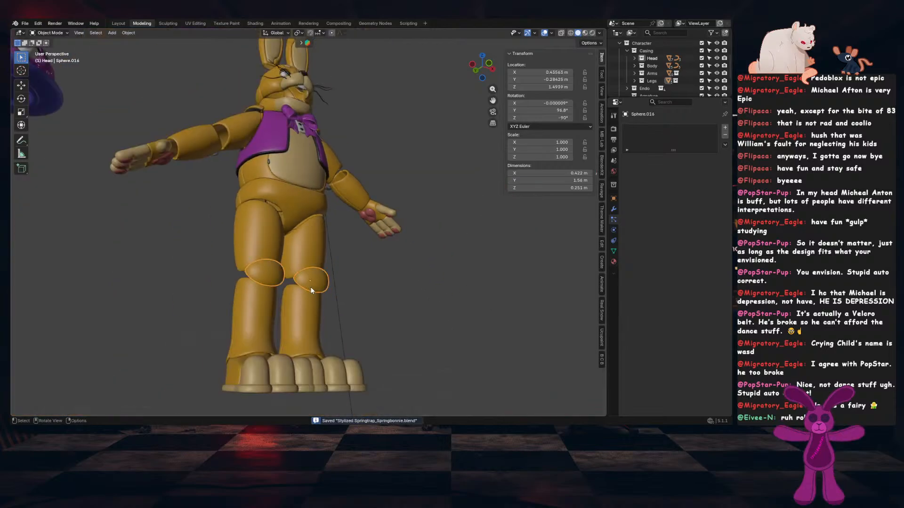
left_click(304, 305)
left_click(305, 239)
left_click(308, 373)
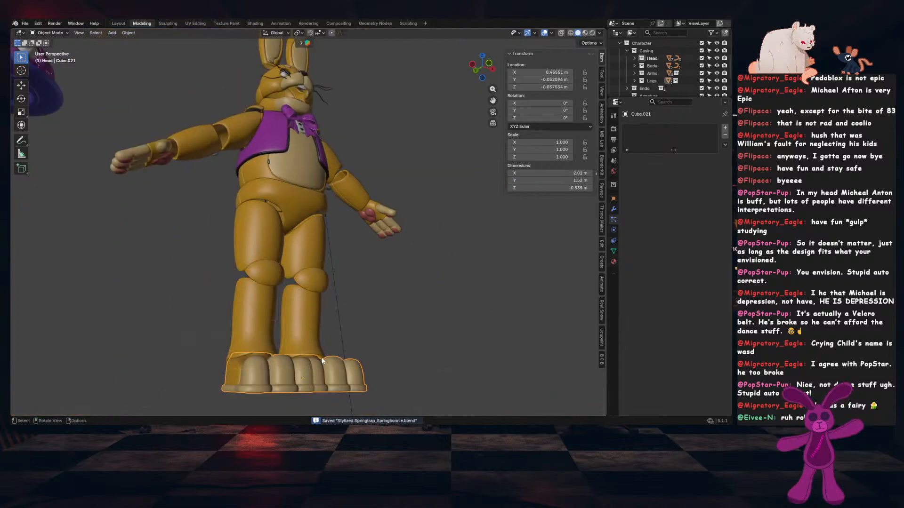
middle_click_drag(321, 357, 365, 248)
key("m")
mouse_move(365, 248)
mouse_move(432, 265)
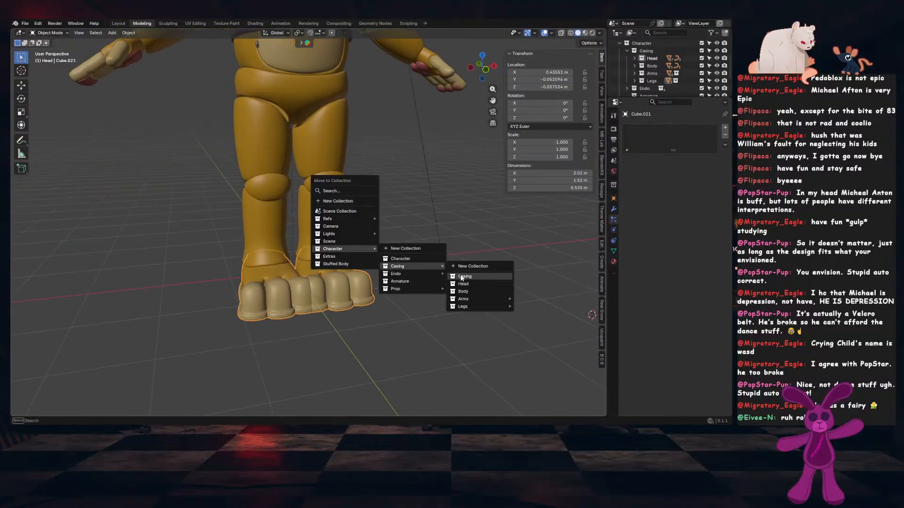
mouse_move(551, 323)
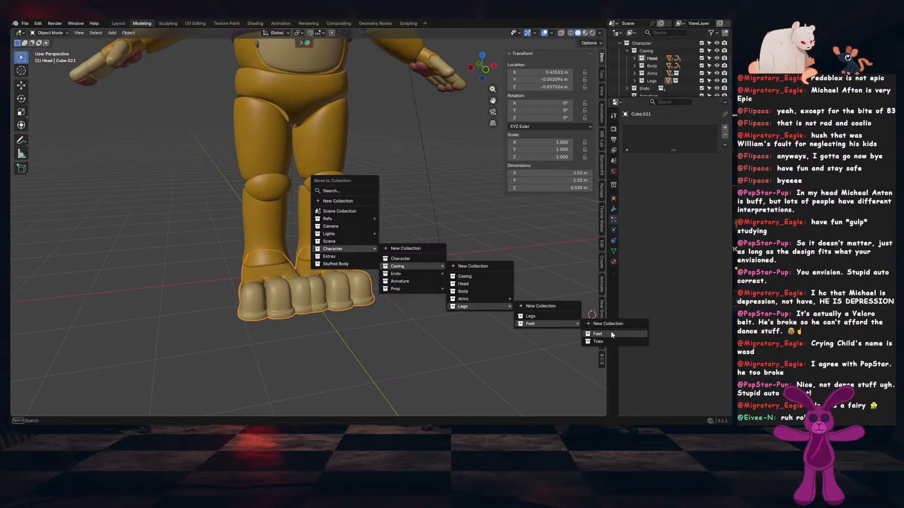
left_click(611, 332)
key("ctrl+s")
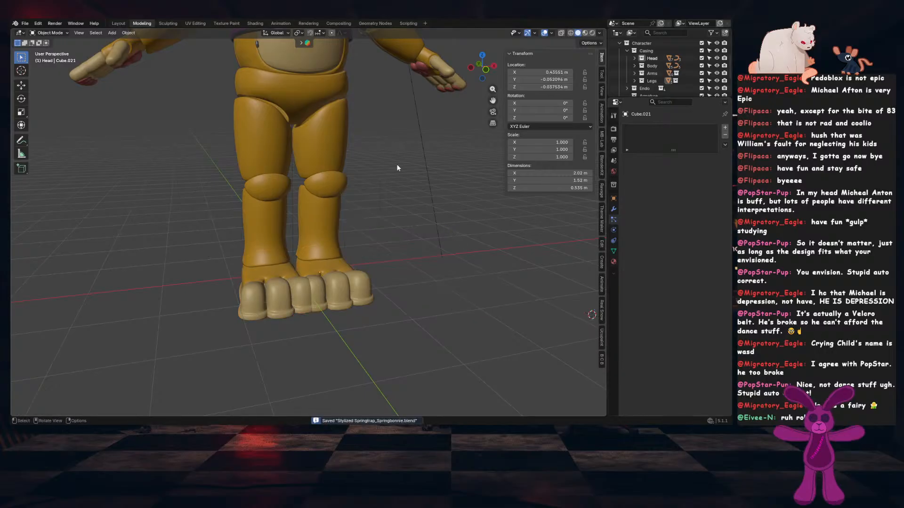
Toggle the visibility of the Body, Arms, Legs and Head collections off and on to check their contents
scroll(357, 170, "down", 3)
left_click(716, 66)
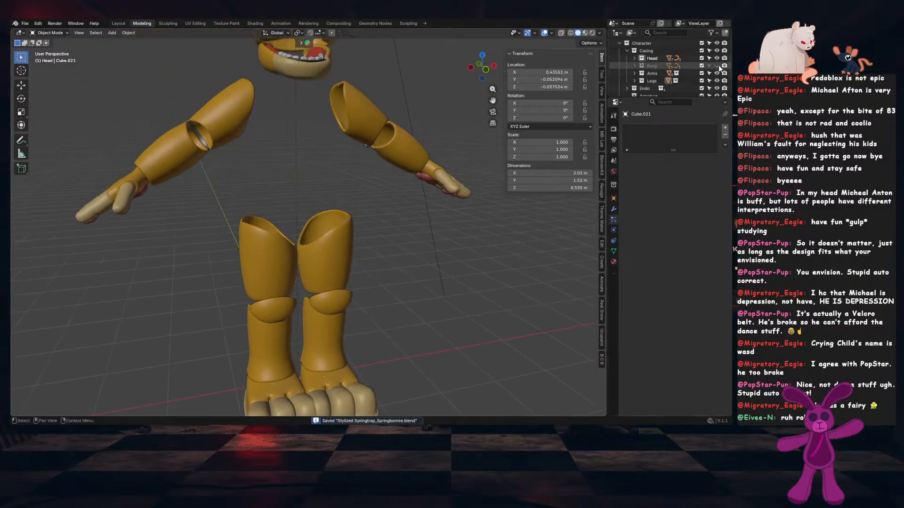
left_click(716, 66)
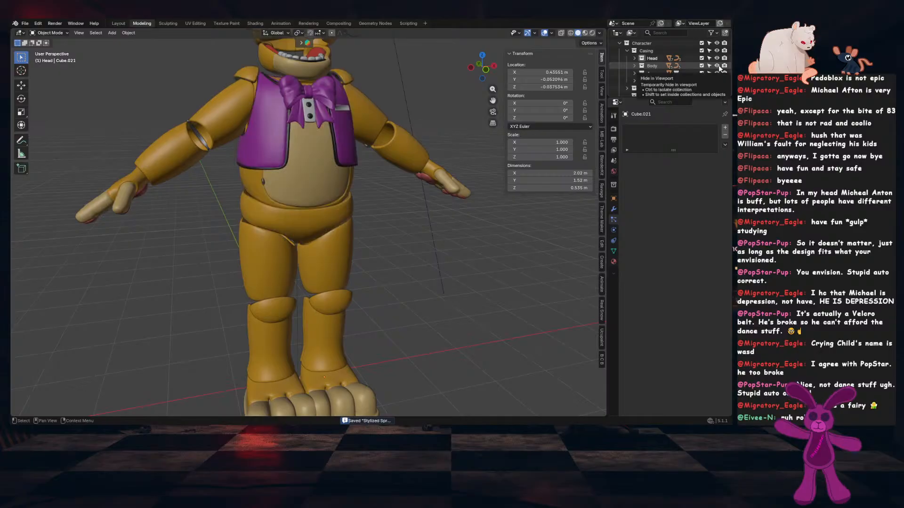
left_click(717, 73)
left_click(717, 73)
left_click(717, 81)
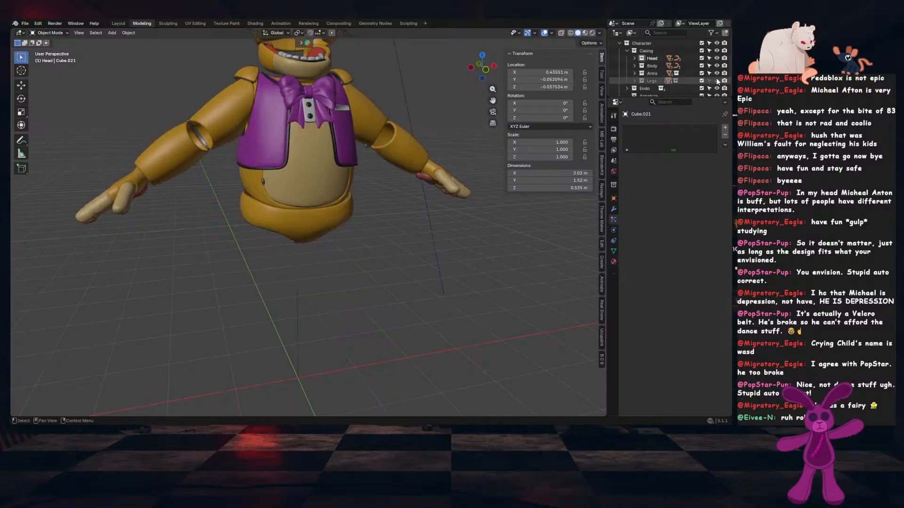
left_click(716, 80)
left_click(717, 58)
left_click(717, 58)
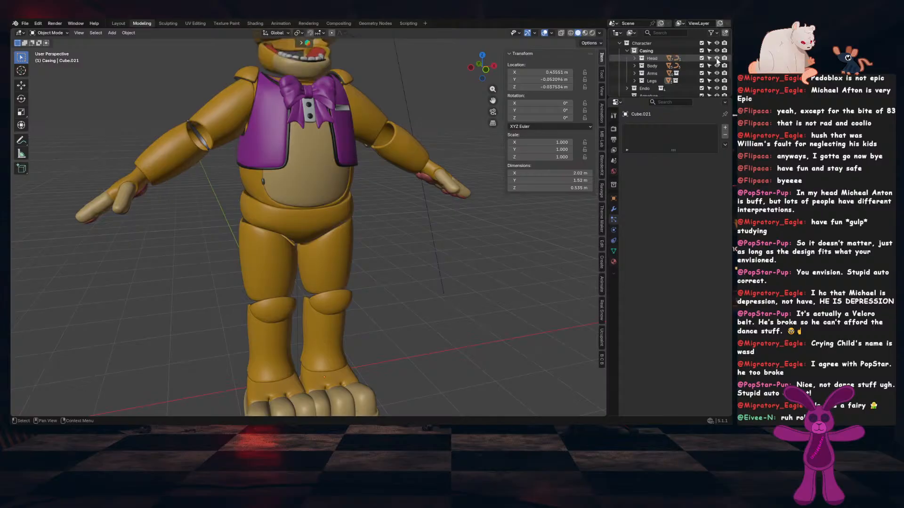
Hide the Body collection to isolate the character's head, arms and legs
left_click(716, 65)
middle_click_drag(357, 112, 381, 228, "shift")
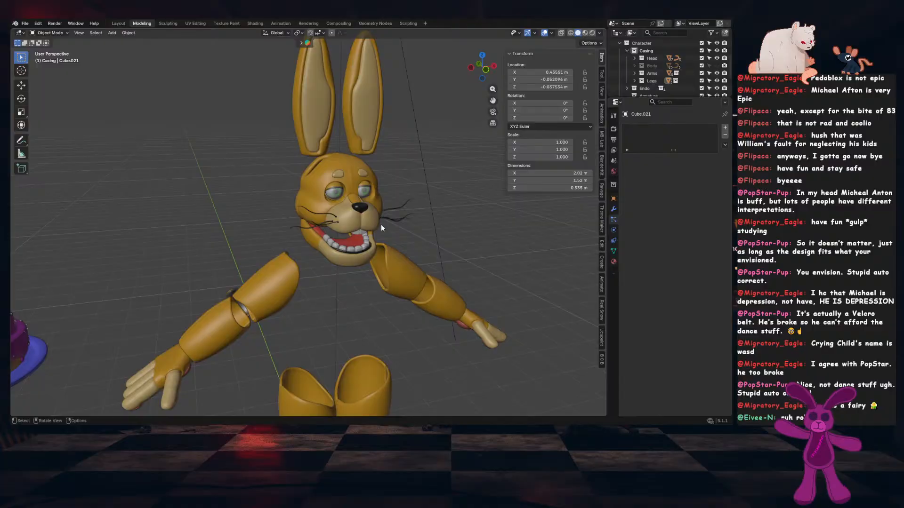
Examine the character's head, open mouth and arm casings with the Body collection hidden
mouse_move(371, 276)
middle_mouse_down()
mouse_move(375, 261)
mouse_move(364, 288)
mouse_move(367, 278)
middle_mouse_up()
scroll(382, 262, "up", 3)
scroll(369, 271, "down", 4)
middle_click_drag(365, 364, 378, 230)
scroll(372, 342, "up", 4)
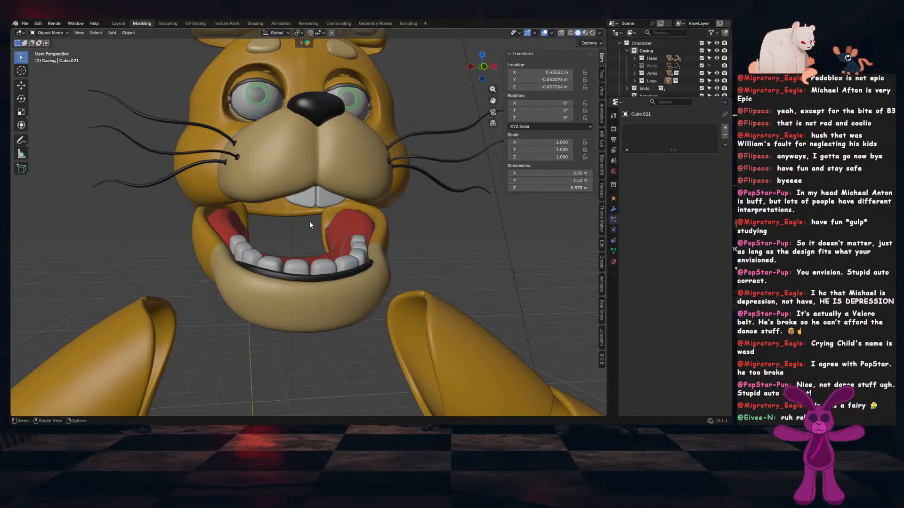
mouse_move(309, 225)
middle_mouse_down()
mouse_move(383, 178)
mouse_move(311, 322)
mouse_move(351, 265)
mouse_move(339, 274)
mouse_move(267, 260)
mouse_move(306, 217)
middle_mouse_up()
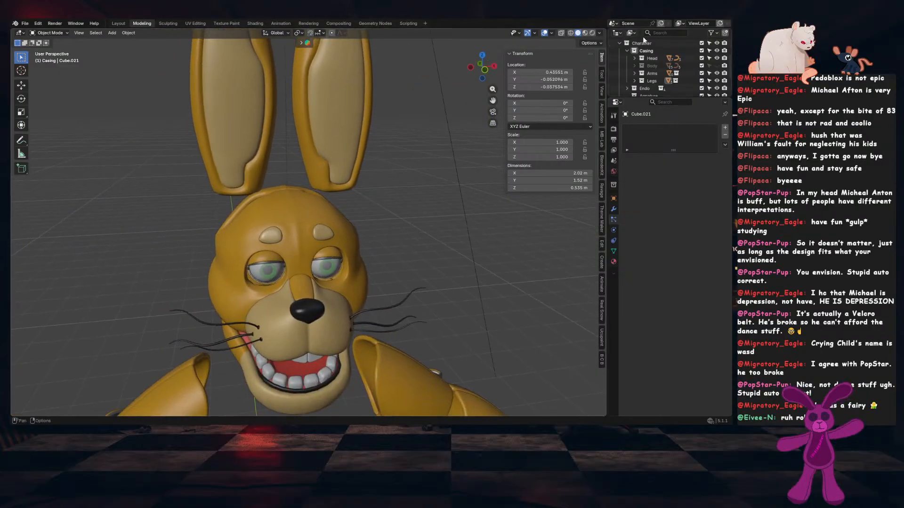
Enable the Refs collection to view the body reference inside the casing, and exclude it again
scroll(663, 77, "up", 3)
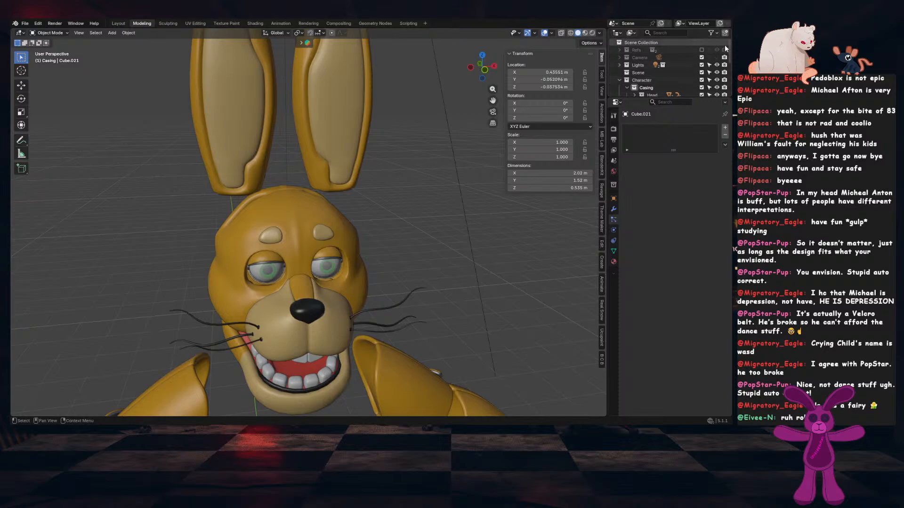
left_click(701, 50)
middle_click_drag(398, 206, 365, 191)
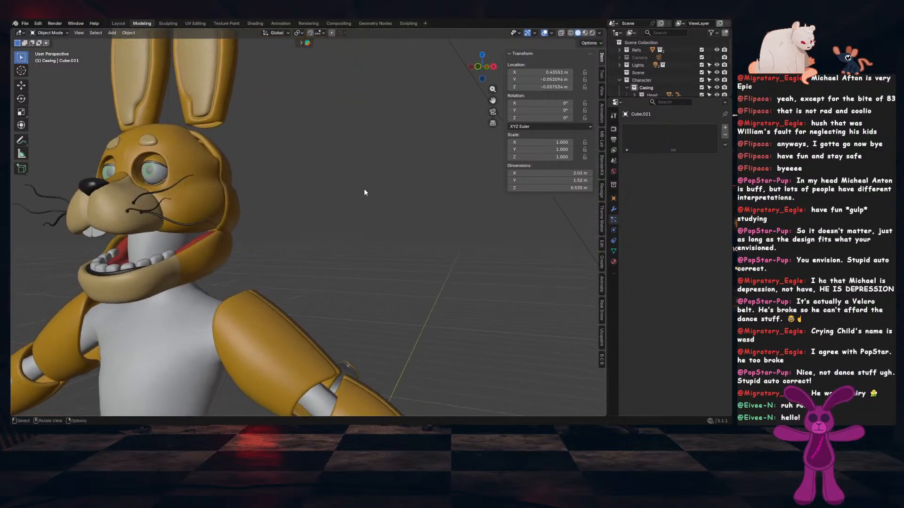
left_click(701, 49)
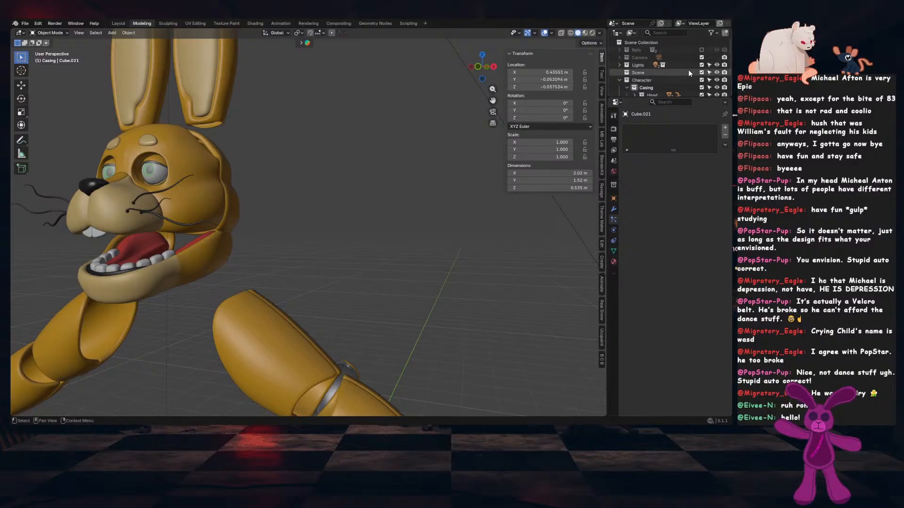
middle_click_drag(256, 195, 378, 186)
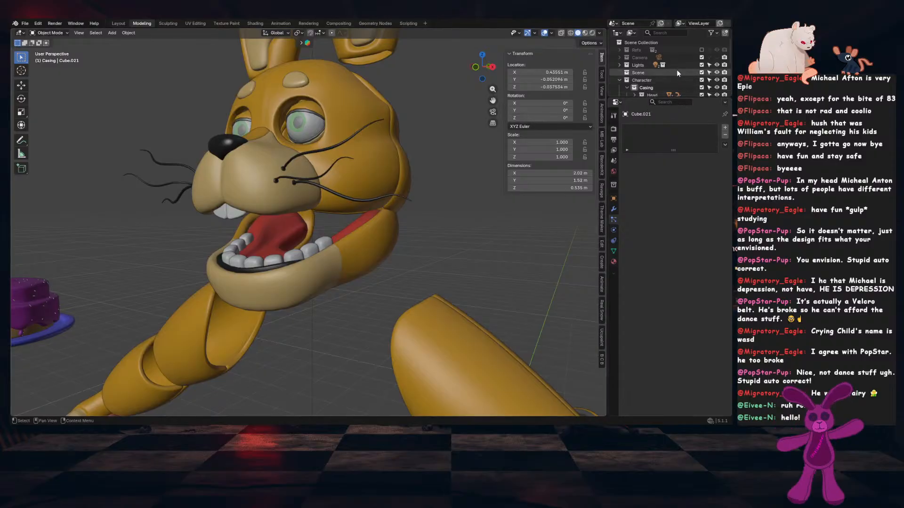
Enable the Stuffed Body collection and inspect the rigged human body inside the rabbit casing
scroll(676, 69, "down", 4)
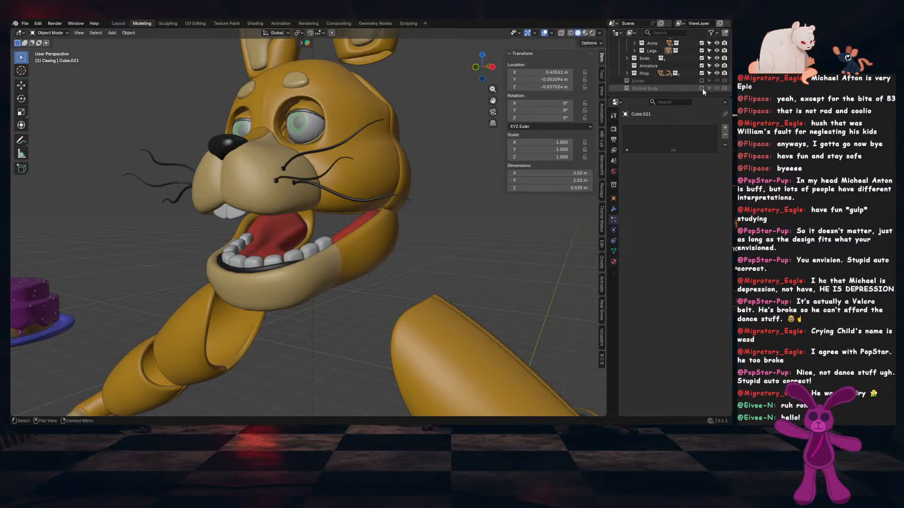
left_click(701, 88)
scroll(362, 241, "down", 8)
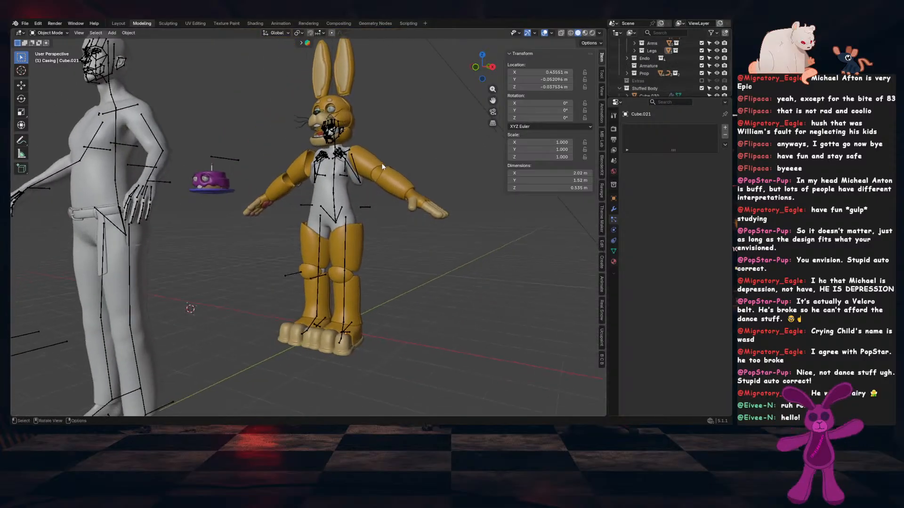
middle_click_drag(382, 166, 508, 188)
scroll(400, 178, "up", 8)
scroll(267, 177, "down", 5)
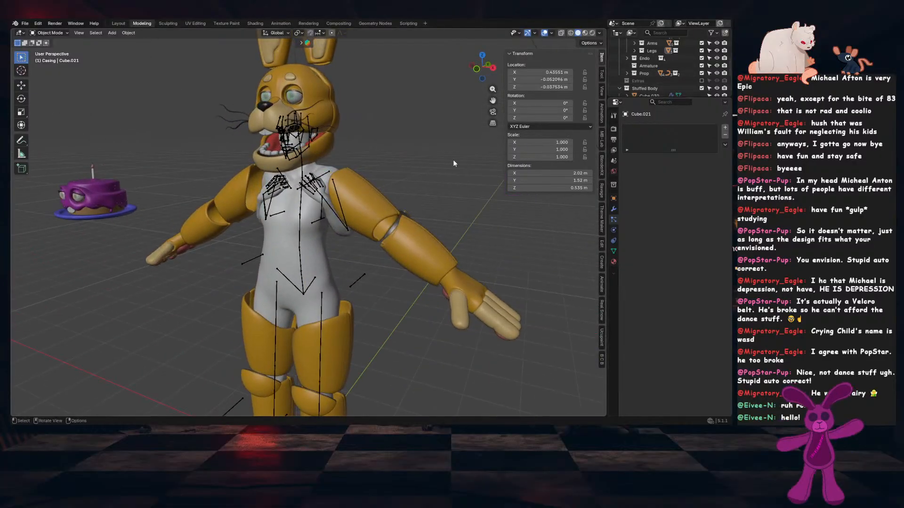
middle_click_drag(453, 159, 113, 185)
scroll(330, 123, "up", 5)
middle_click_drag(337, 104, 343, 206, "shift")
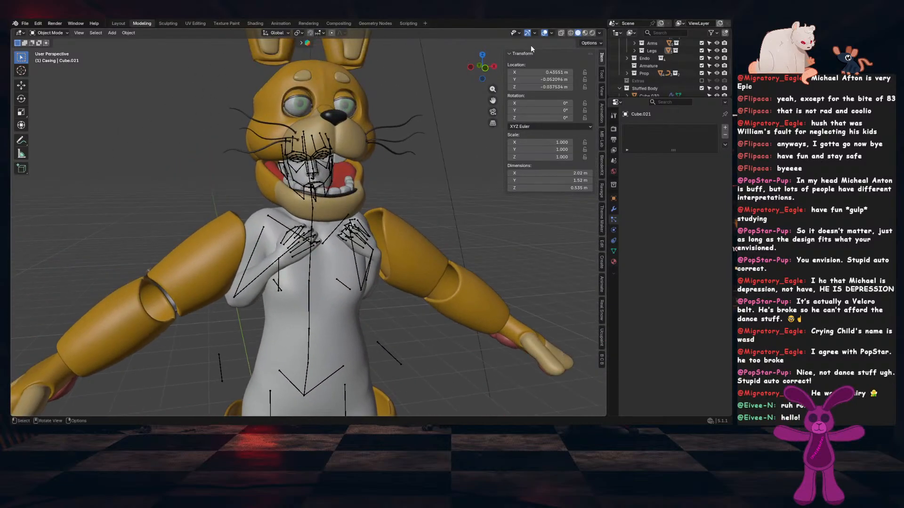
Turn off the viewport overlays and examine how the stuffed body fits inside the head, arm and leg casings
left_click(544, 33)
middle_click_drag(416, 157, 328, 238)
scroll(367, 157, "up", 4)
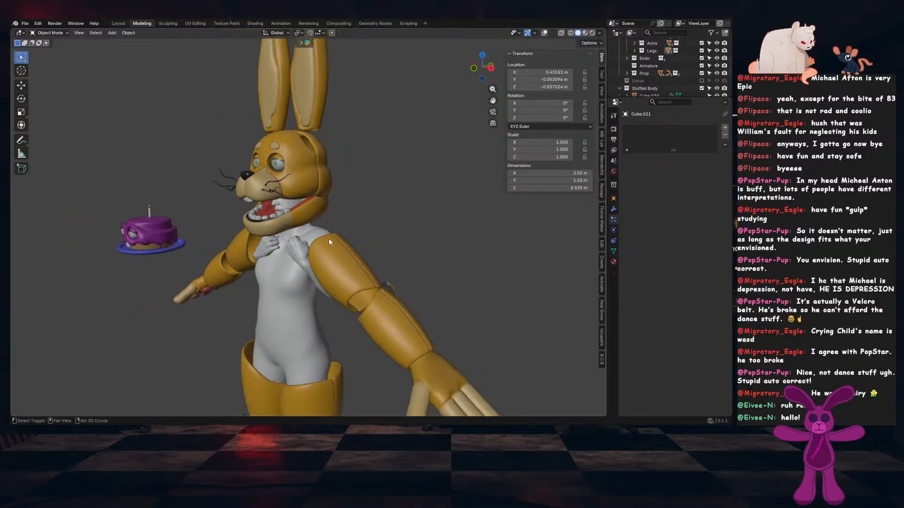
scroll(335, 136, "up", 3)
middle_click_drag(336, 139, 207, 164)
middle_click_drag(291, 86, 347, 250)
scroll(250, 248, "up", 5)
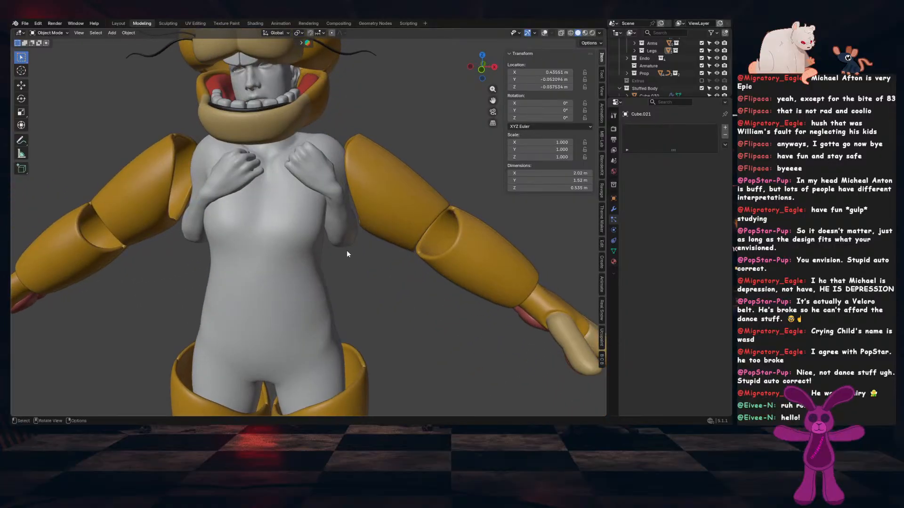
middle_click_drag(346, 249, 294, 232)
scroll(385, 241, "up", 5)
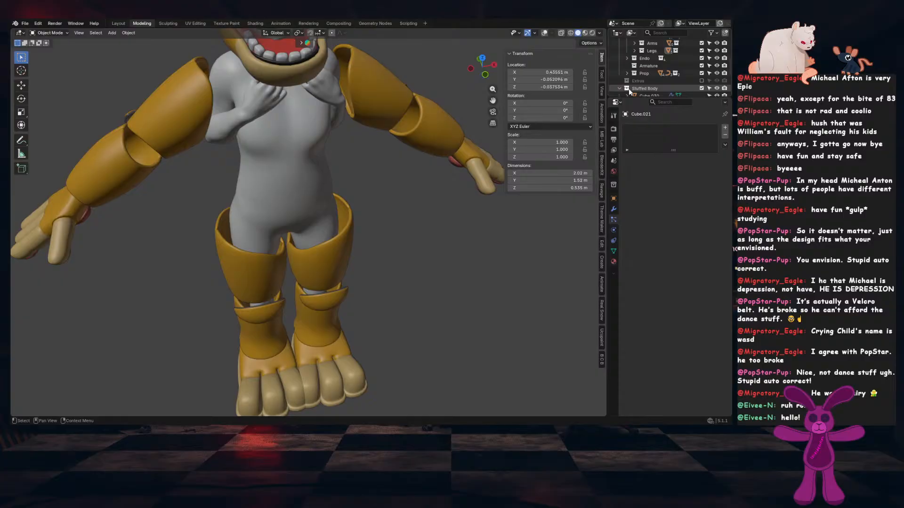
Show the Body collection again and hide the purple vest and bow tie
left_click(716, 65)
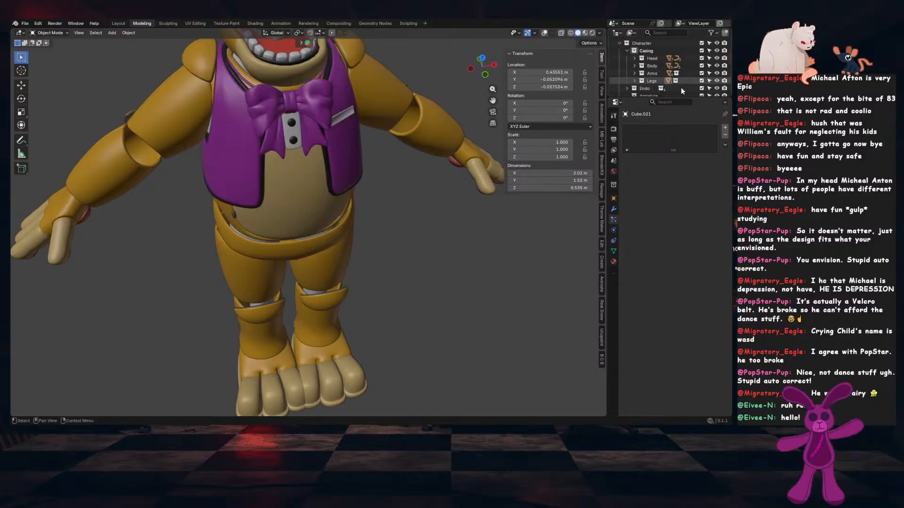
key("h")
left_click(341, 154)
key("h")
left_click(316, 130)
key("h")
left_click(321, 99)
key("h")
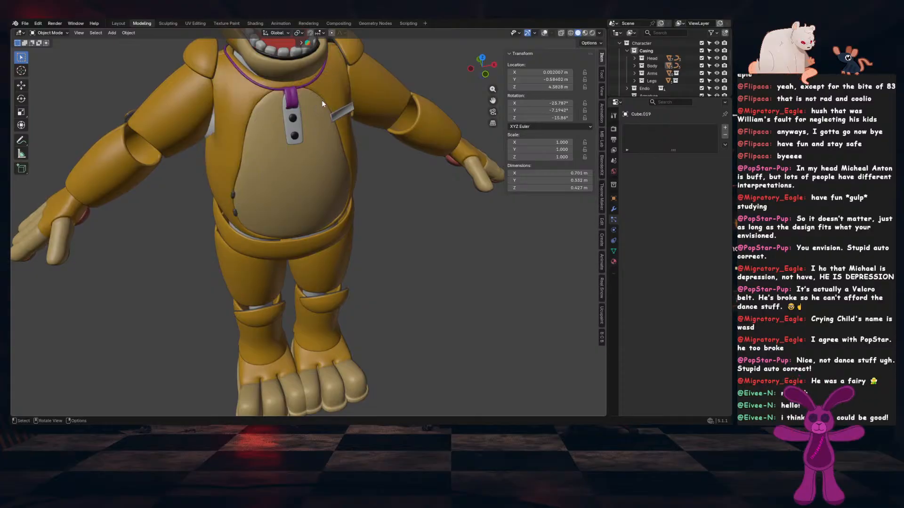
Turn the viewport overlays back on and hide the metarig armature inside the character
left_click(545, 32)
left_click(331, 110)
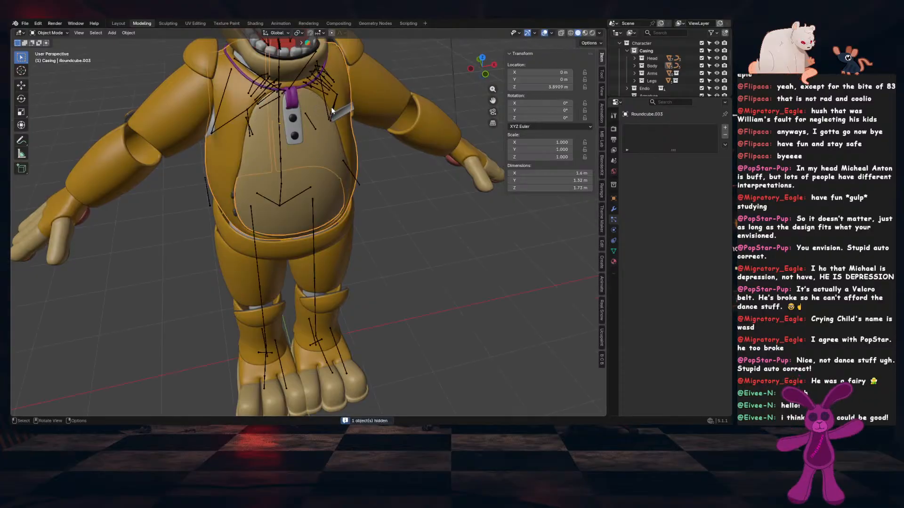
left_click(332, 111)
left_click(332, 110)
scroll(669, 93, "down", 5)
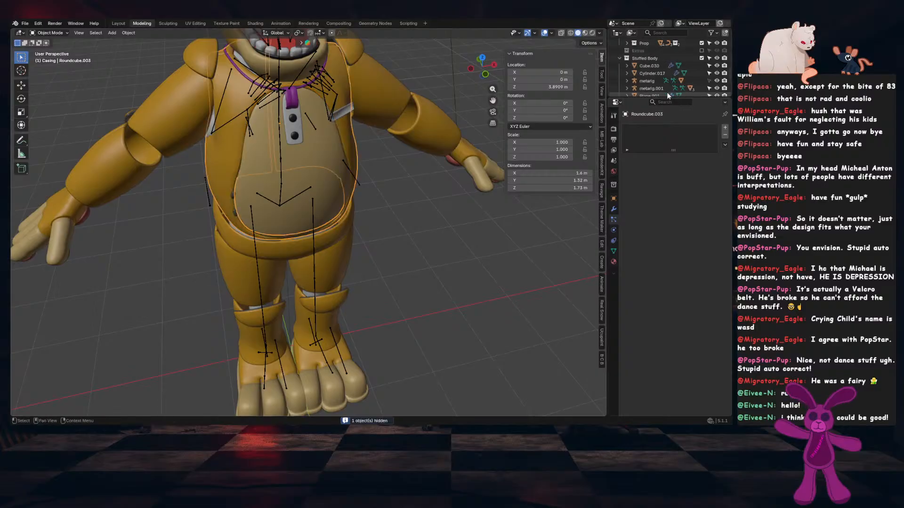
scroll(704, 80, "up", 3)
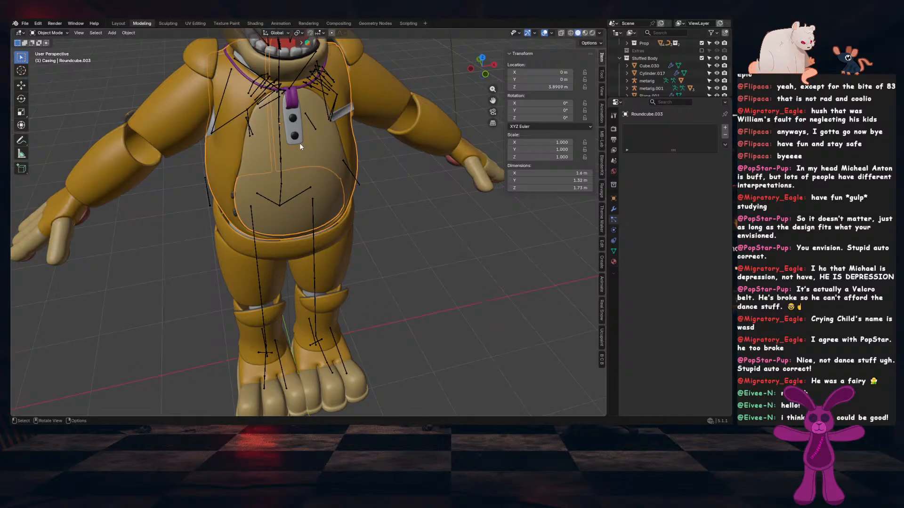
left_click(283, 171)
key("h")
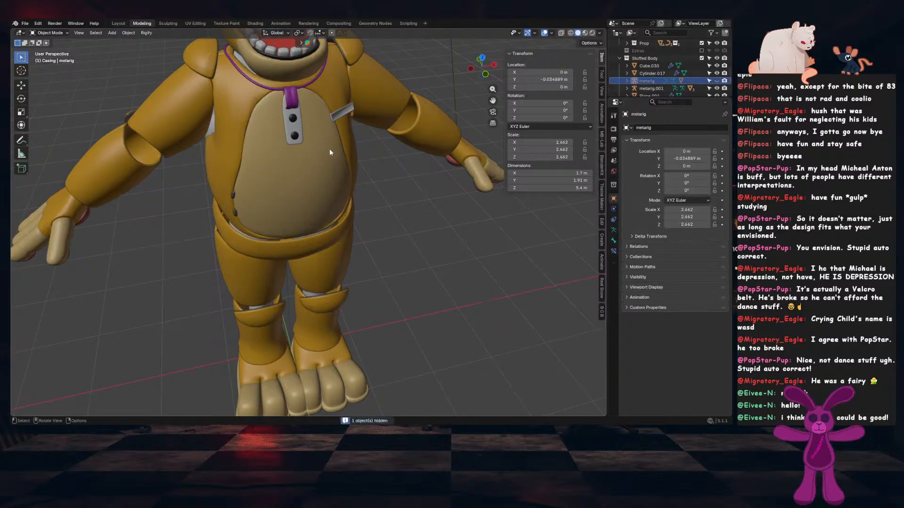
Hide the torso casing, the chest button plate, the bow tie knot and the neck cord
left_click(330, 150)
key("h")
key("h")
left_click(322, 114)
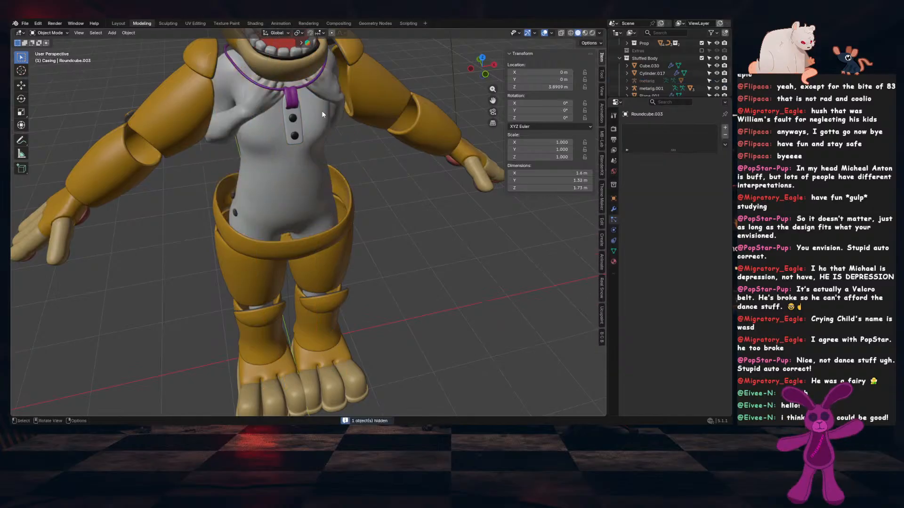
key("h")
left_click(295, 136)
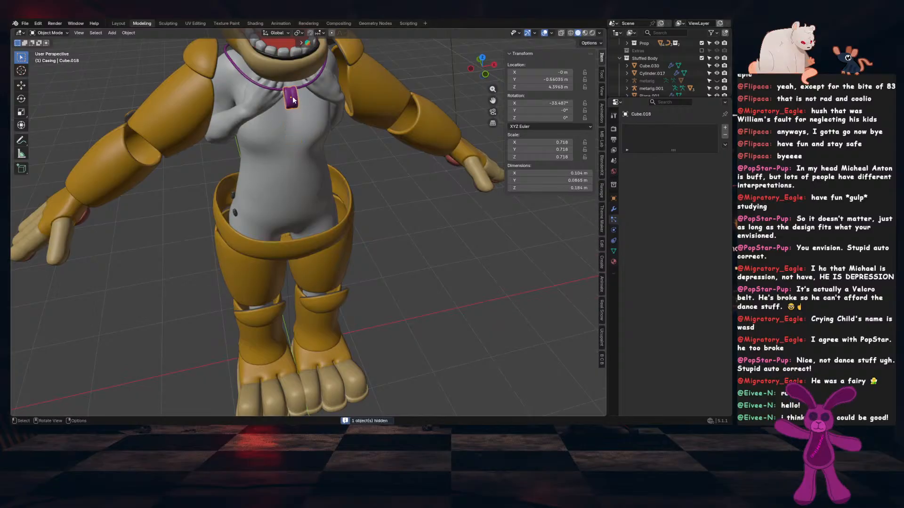
left_click(299, 85)
key("h")
Try to hide the small dark cylinders floating beside the stuffed body's waist
scroll(337, 136, "down", 4)
middle_click_drag(337, 136, 318, 112)
scroll(319, 112, "up", 4)
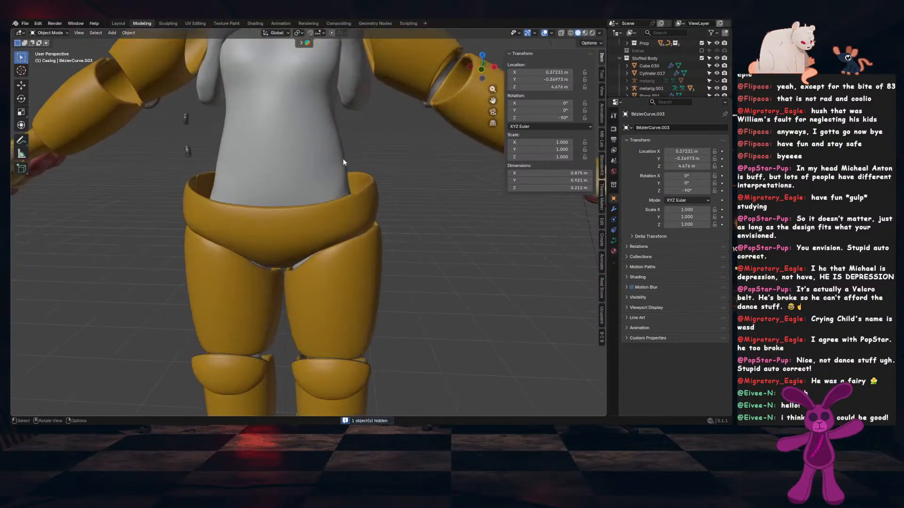
middle_click_drag(343, 158, 233, 205)
left_click(224, 188)
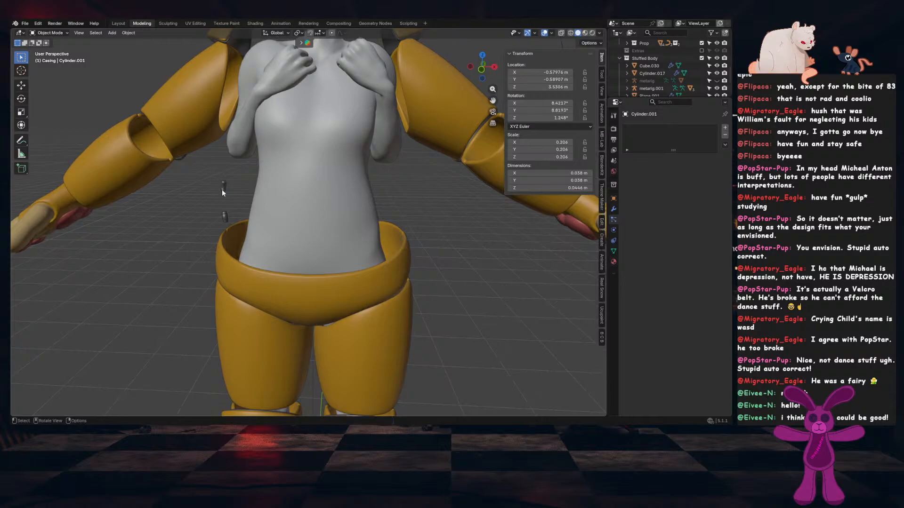
key("h")
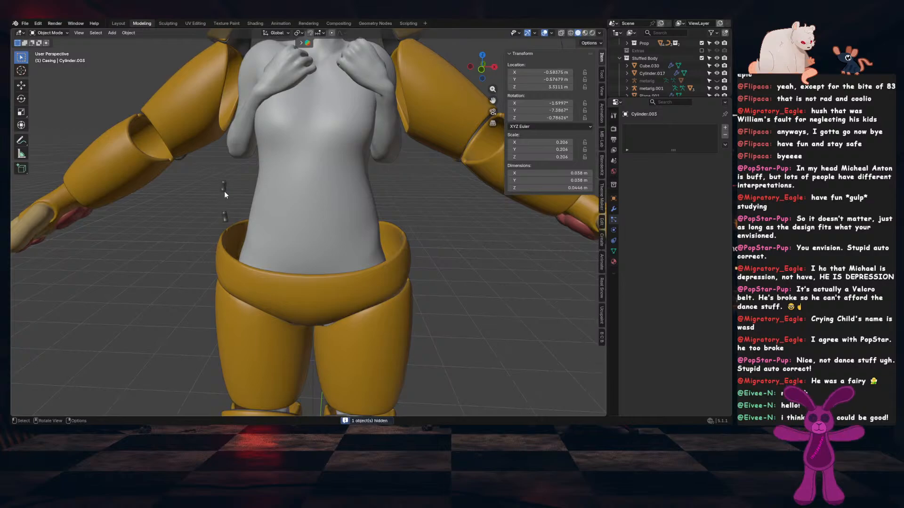
left_click(225, 215, "shift")
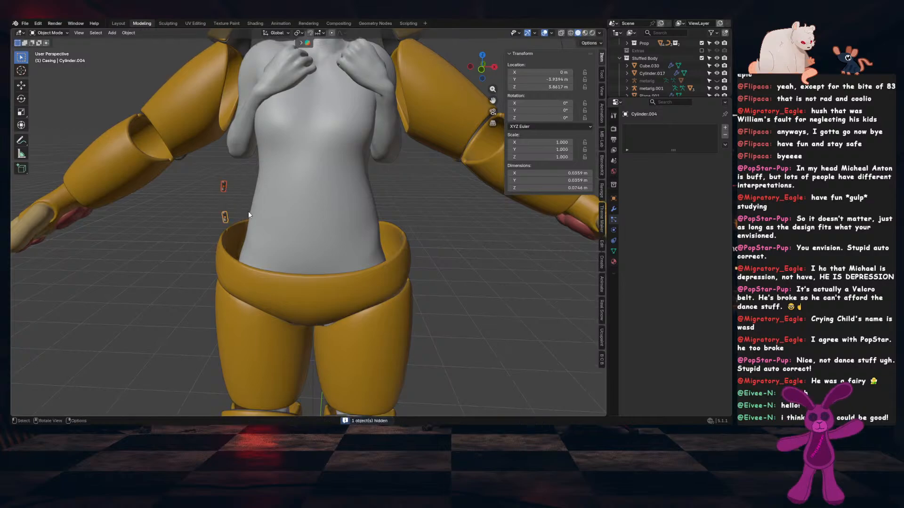
key("ctrl+z")
key("ctrl+z")
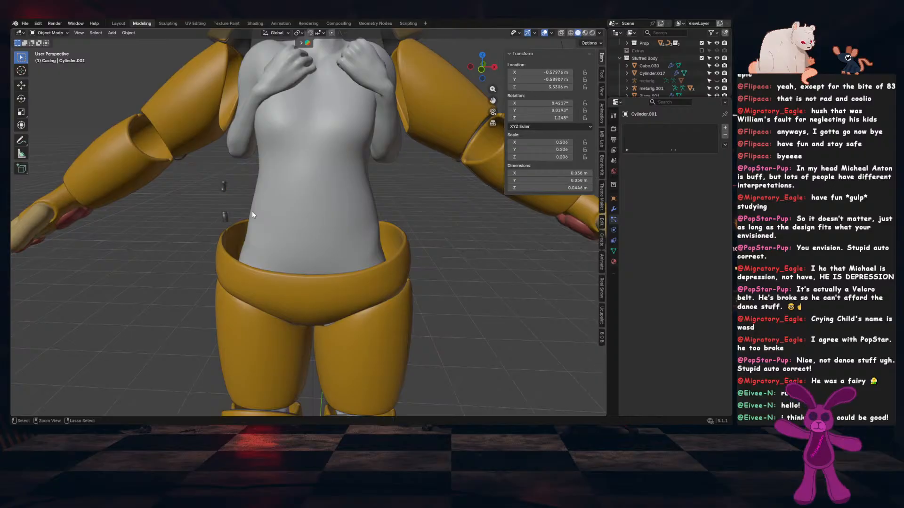
key("ctrl+z")
Select all the pieces of the two small dark cylinders in front of the belly and hide them
middle_click_drag(253, 212, 297, 211)
scroll(296, 212, "up", 2)
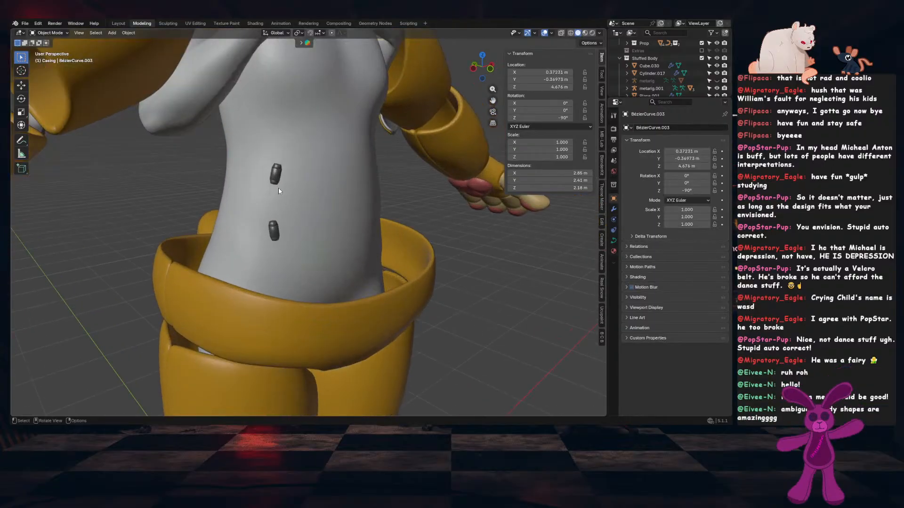
left_click(280, 181)
key("g")
right_click(295, 183)
left_click(274, 183)
key("g")
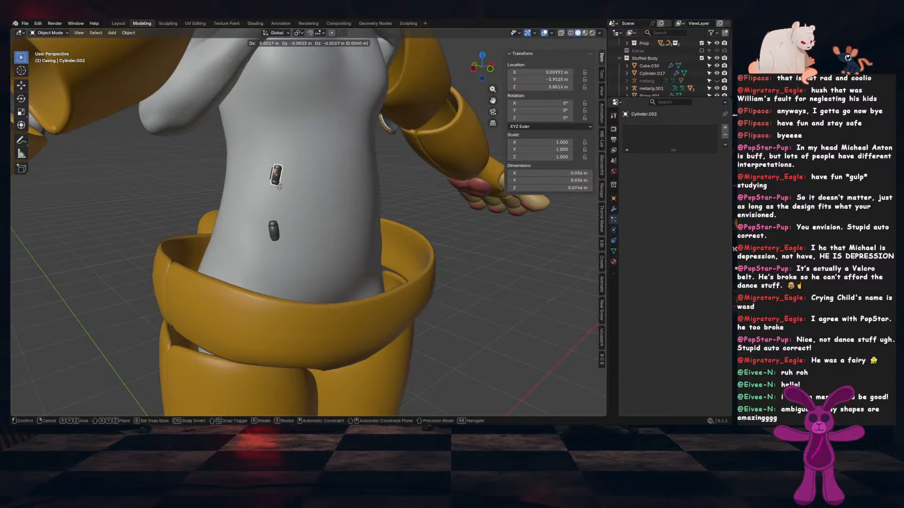
right_click(288, 191)
left_click(277, 180, "shift")
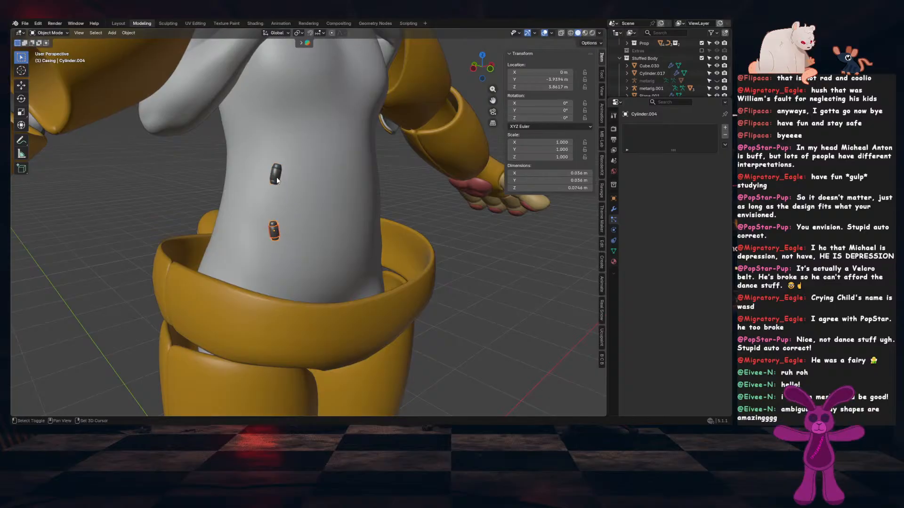
key("h")
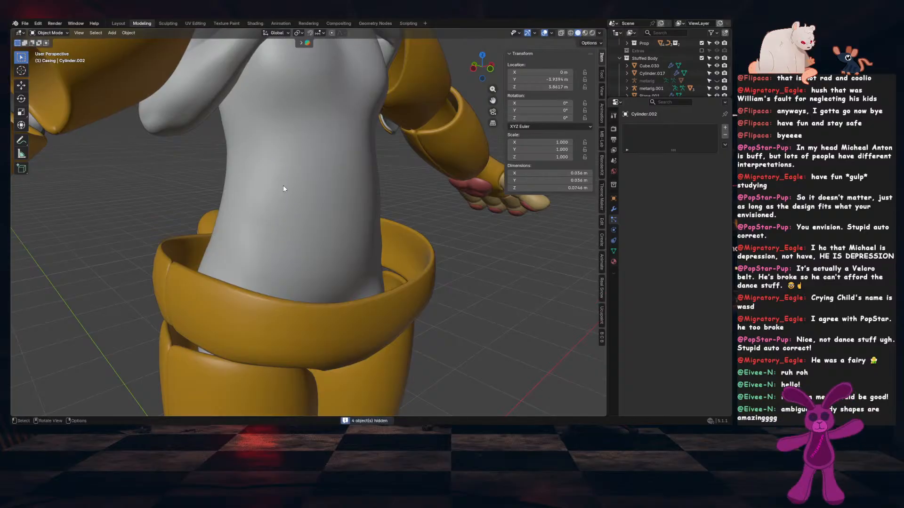
Examine the stuffed body's fit inside the pelvis, leg, arm and head casings from the front and back
middle_click_drag(283, 185, 279, 227)
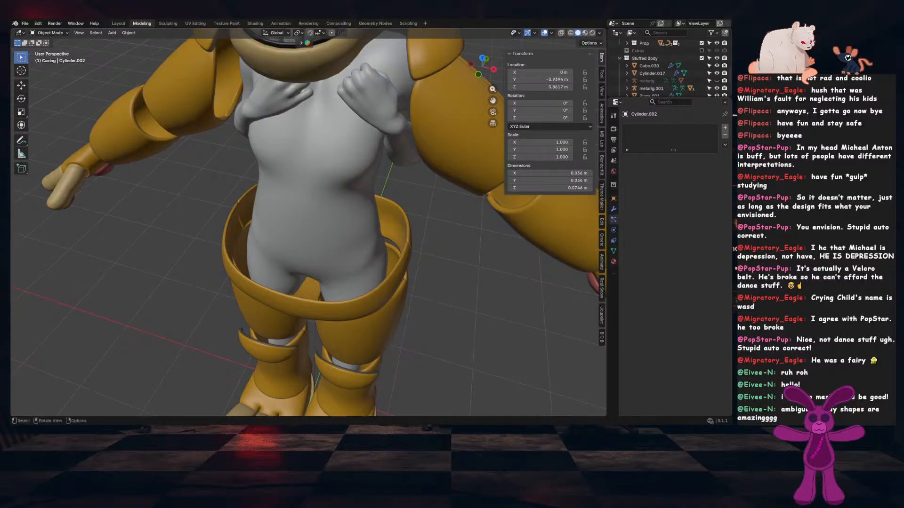
scroll(400, 254, "down", 3)
middle_click_drag(410, 254, 306, 290)
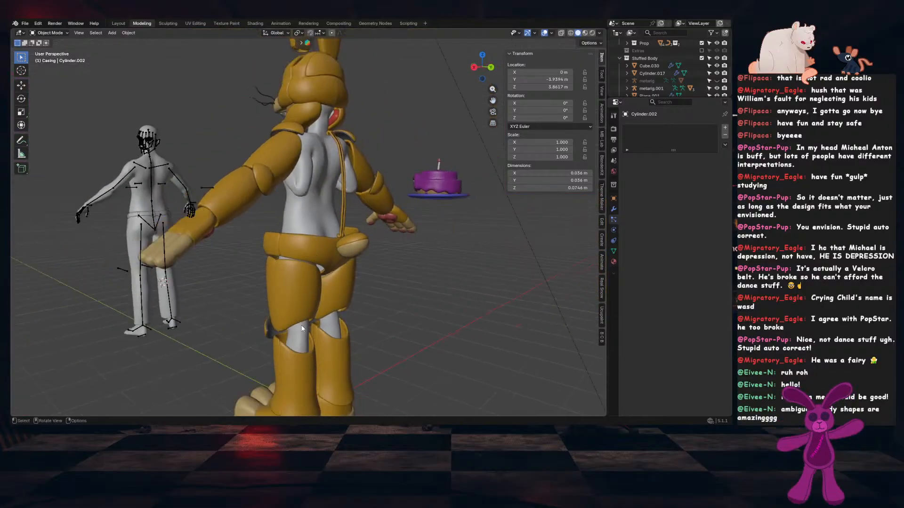
middle_click_drag(301, 326, 172, 328)
scroll(326, 276, "up", 8)
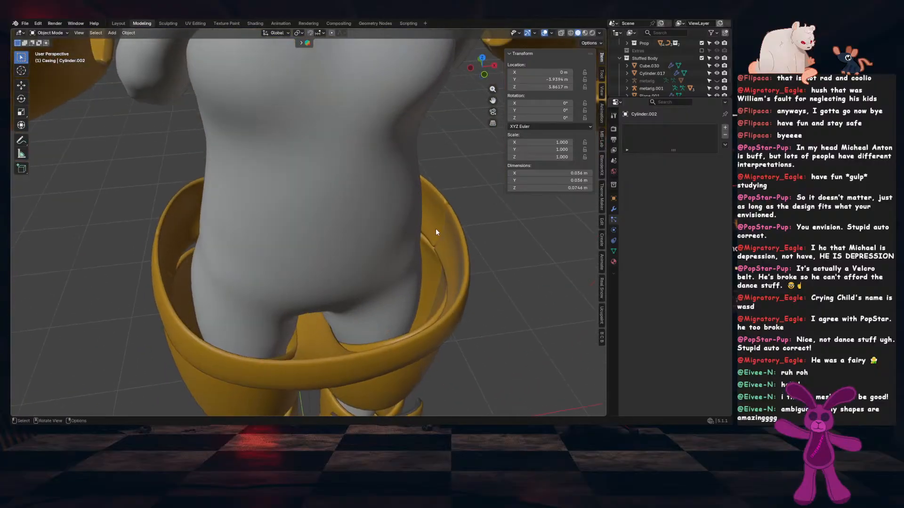
scroll(194, 282, "down", 5)
mouse_move(281, 270)
middle_mouse_down()
mouse_move(269, 256)
mouse_move(276, 271)
mouse_move(302, 248)
mouse_move(270, 261)
mouse_move(315, 247)
mouse_move(284, 254)
middle_mouse_up()
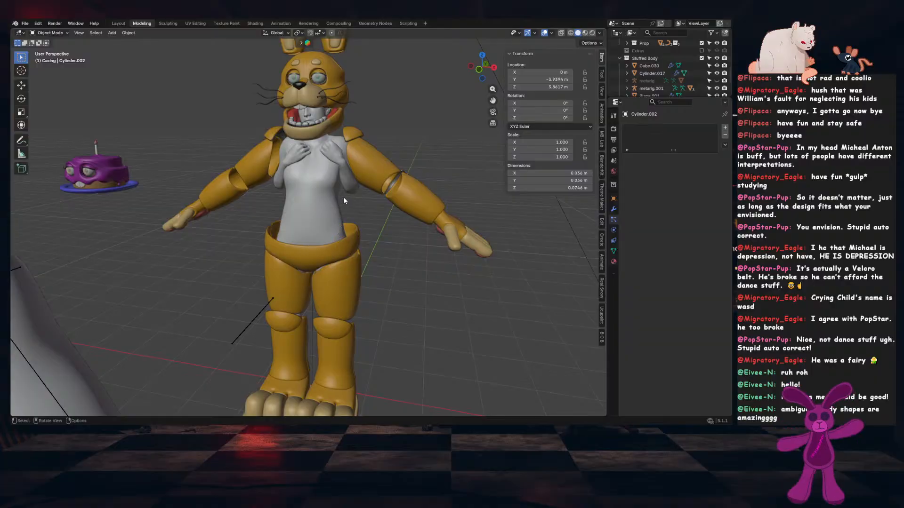
scroll(343, 197, "up", 1)
middle_click_drag(344, 197, 343, 298, "shift")
scroll(351, 246, "up", 3)
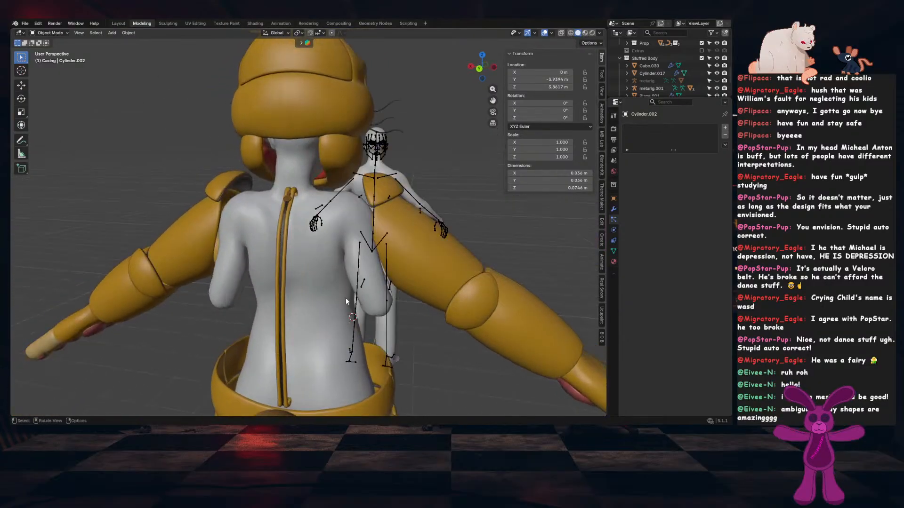
Unhide all hidden objects in the scene and clear the selection
key("alt+h")
key("alt+a")
middle_click_drag(388, 348, 384, 282)
scroll(384, 283, "up", 1)
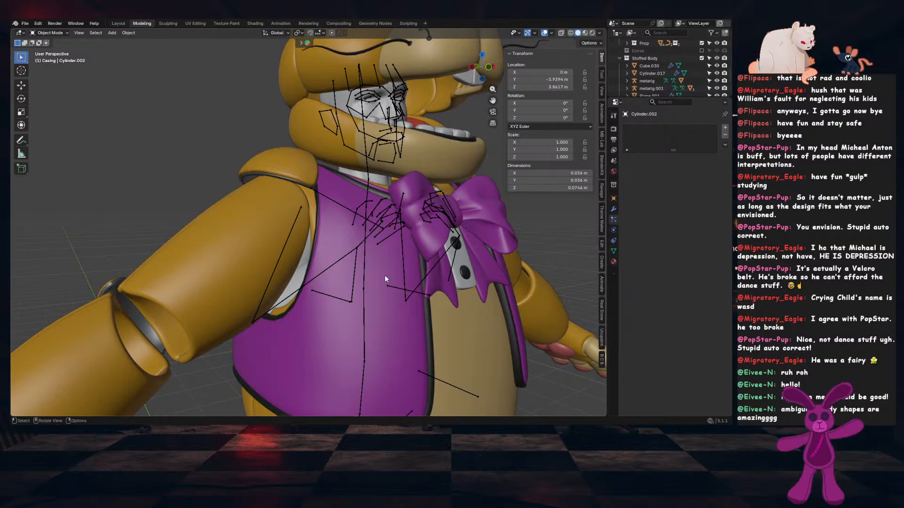
Examine the fully reassembled rabbit from several angles and compare it with the separate standing human body
scroll(385, 275, "down", 8)
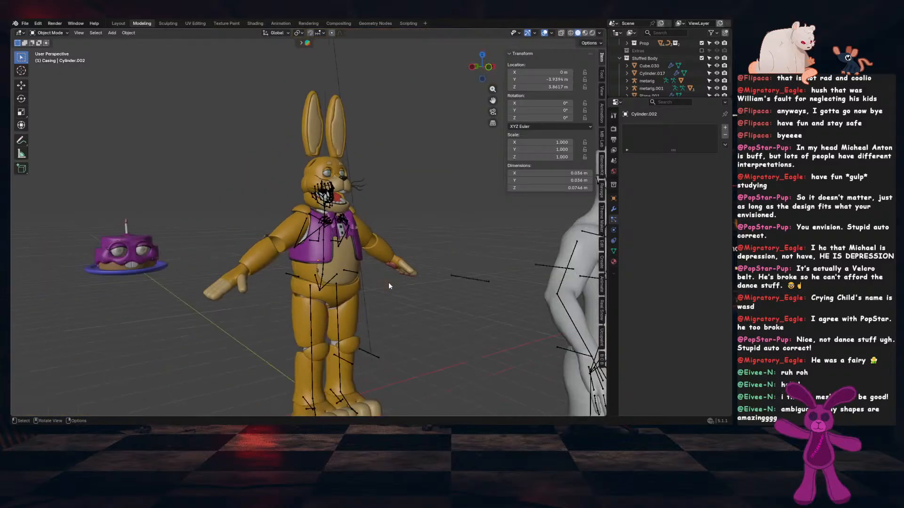
scroll(368, 269, "up", 2)
scroll(368, 269, "up", 1)
middle_click_drag(416, 275, 379, 263)
scroll(369, 253, "down", 2)
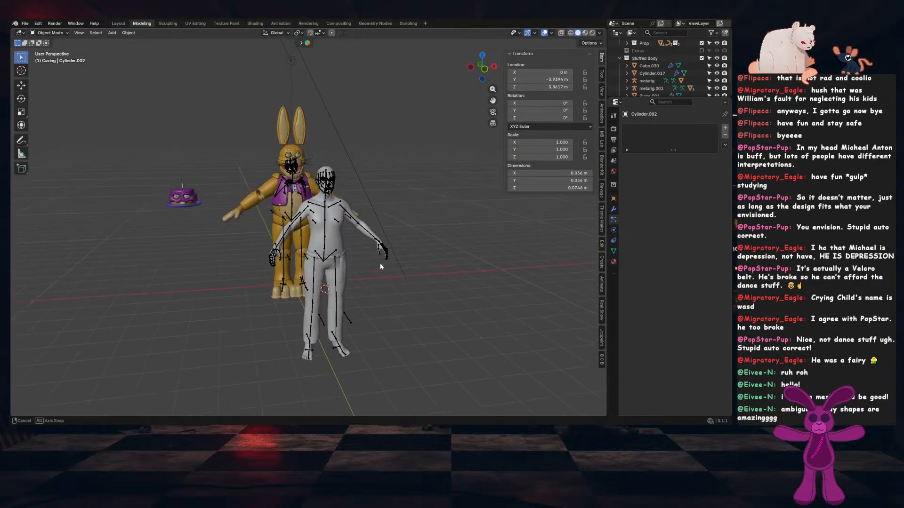
scroll(382, 273, "up", 1)
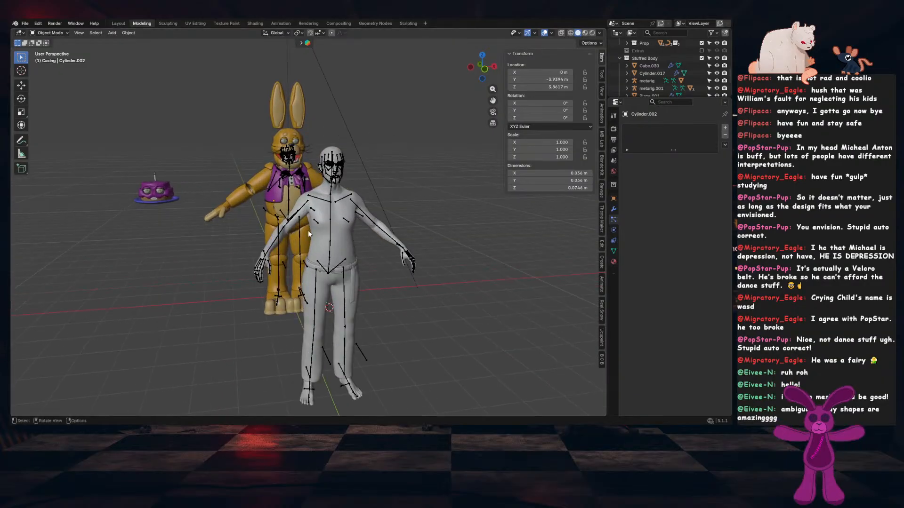
scroll(308, 230, "up", 5)
middle_click_drag(300, 166, 342, 277, "shift")
scroll(342, 278, "down", 3)
scroll(342, 279, "up", 3)
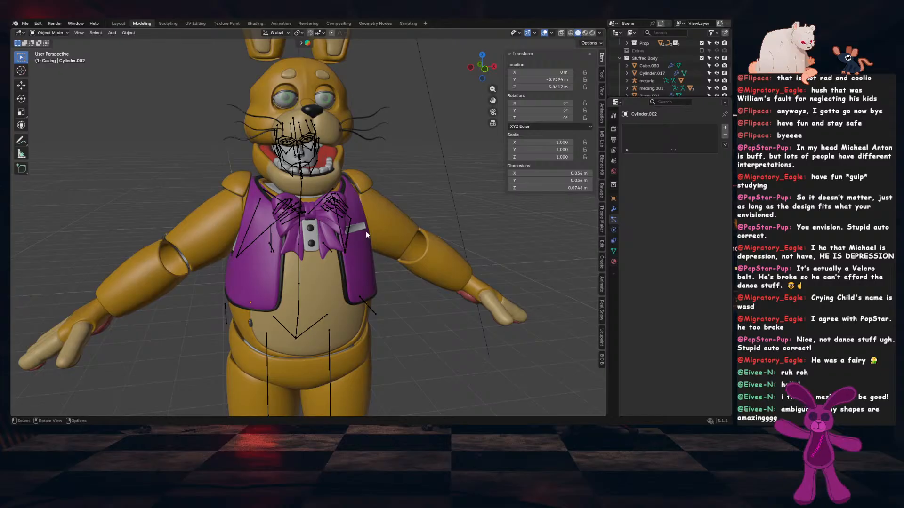
Turn off the viewport overlays, inspect the stuffed body's face inside the rabbit's open mouth and save the file
left_click(543, 33)
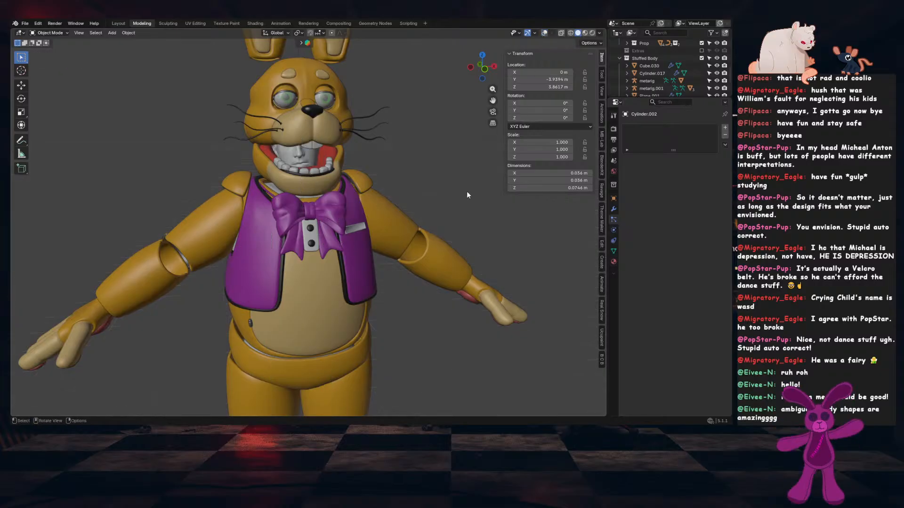
scroll(466, 191, "down", 3)
scroll(400, 204, "up", 2)
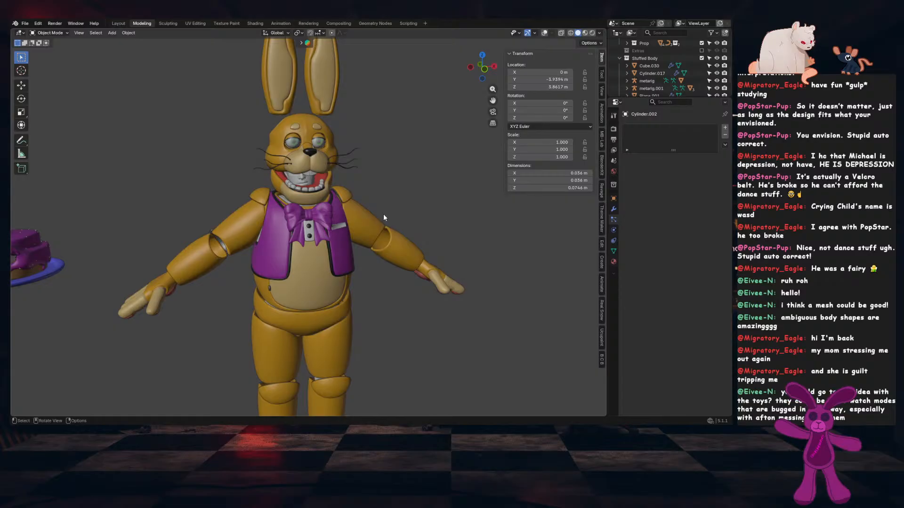
middle_click_drag(422, 269, 370, 264)
scroll(368, 264, "up", 3)
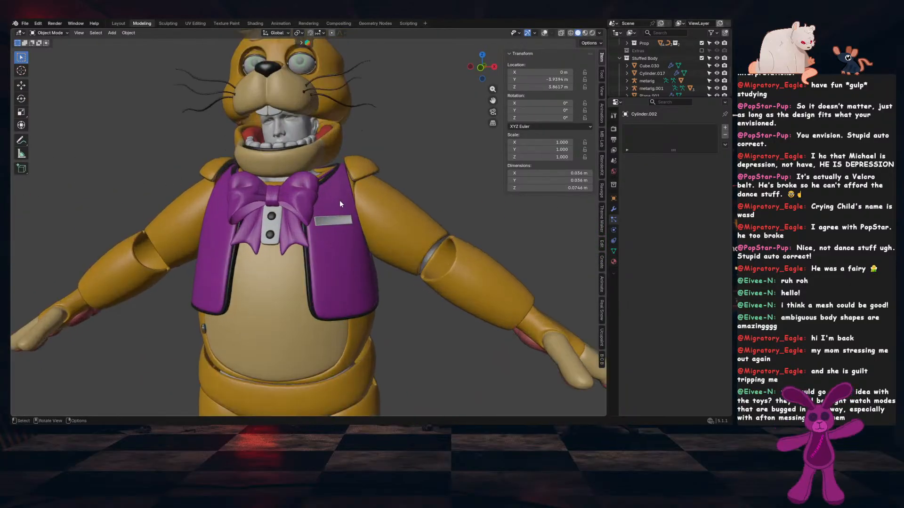
scroll(380, 307, "up", 5)
middle_click_drag(395, 320, 365, 324)
key("KP_1")
key("ctrl+s")
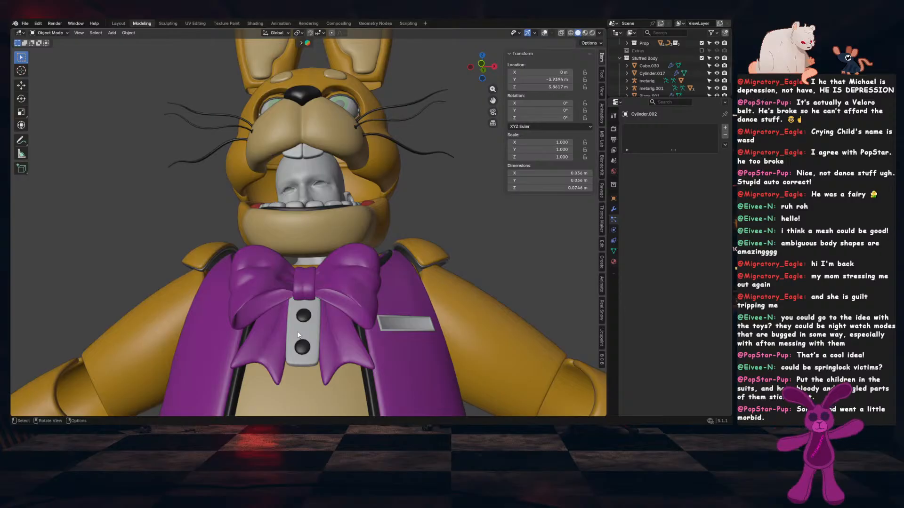
Compare the standing human body with the rabbit from the front and at angles, briefly displaying the overlays to check its rig
key("KP_1")
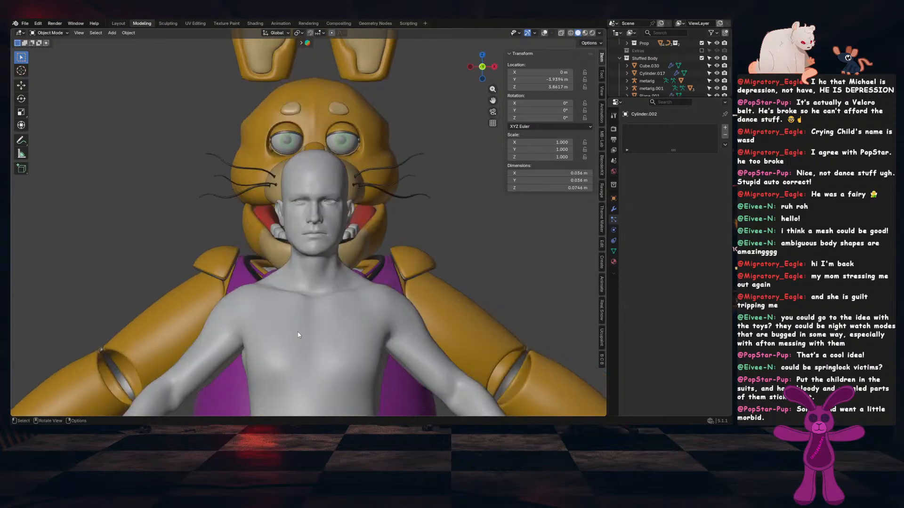
scroll(296, 335, "down", 4)
middle_click_drag(349, 341, 365, 231, "shift")
scroll(372, 245, "down", 3)
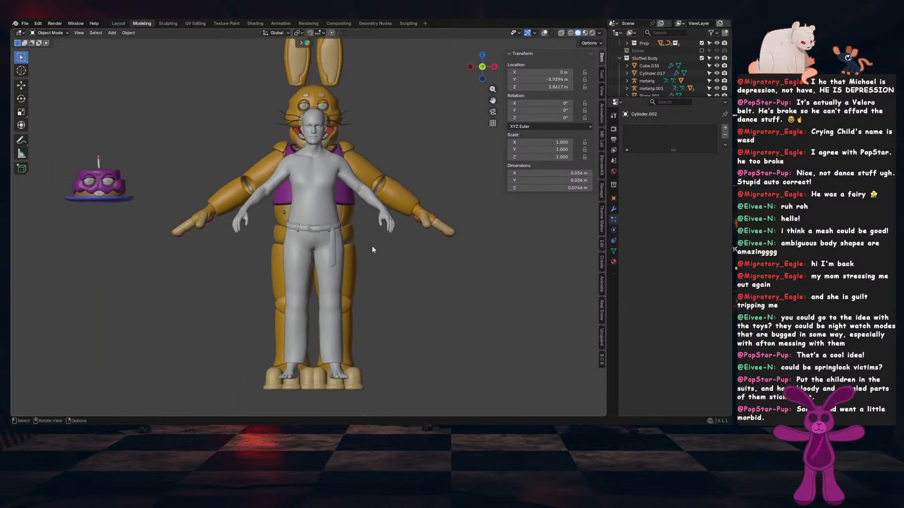
scroll(386, 304, "up", 2)
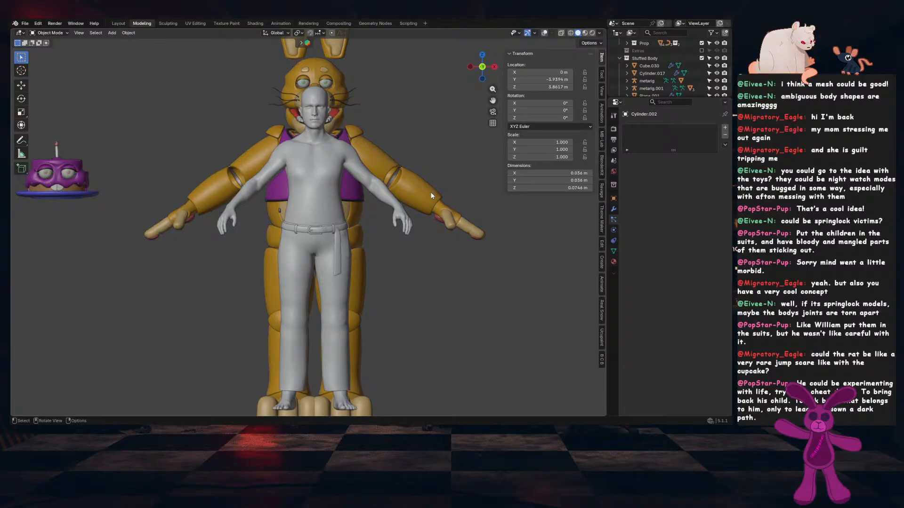
middle_click_drag(372, 210, 360, 224)
scroll(329, 249, "down", 4)
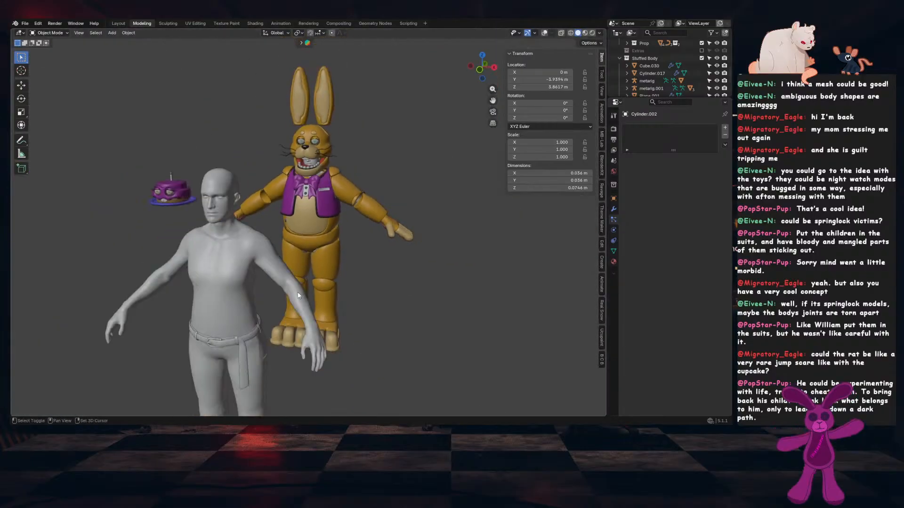
scroll(304, 269, "up", 4)
left_click(306, 281)
scroll(400, 267, "down", 4)
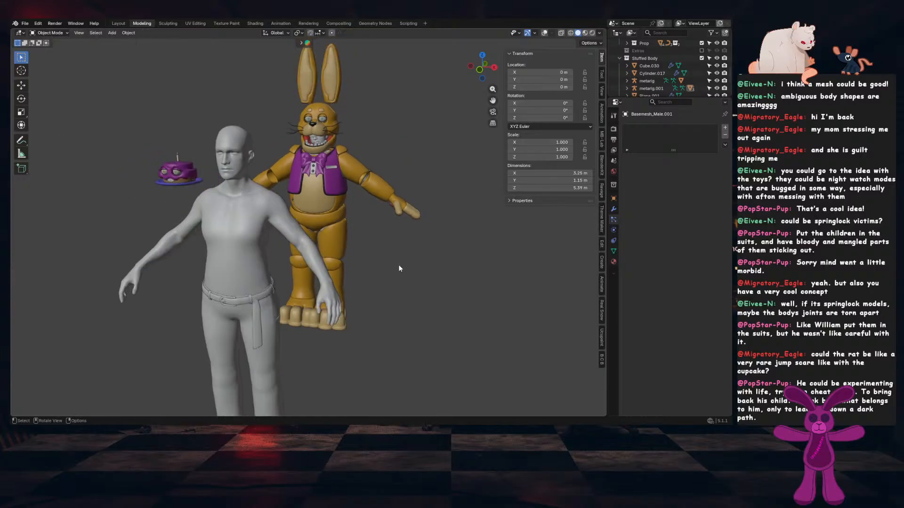
middle_click_drag(399, 267, 401, 267)
left_click(545, 34)
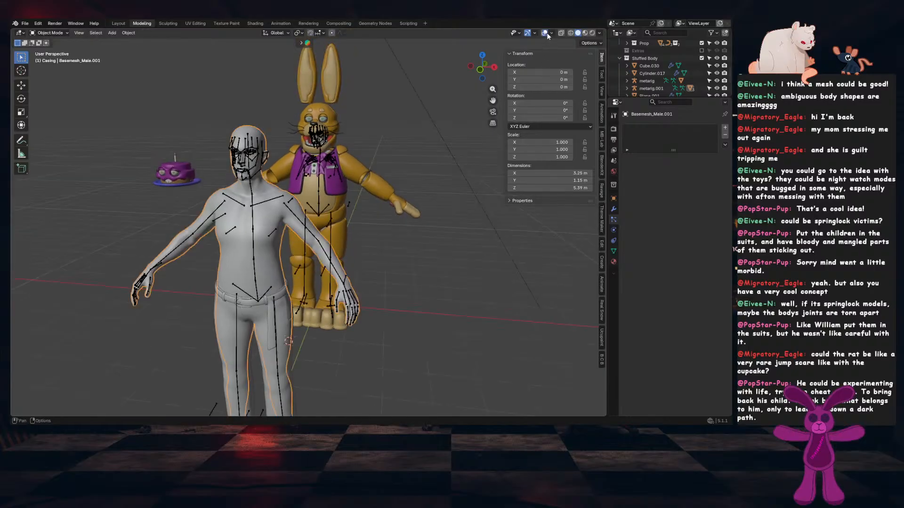
left_click(544, 33)
middle_click_drag(348, 249, 361, 252)
scroll(361, 252, "up", 3)
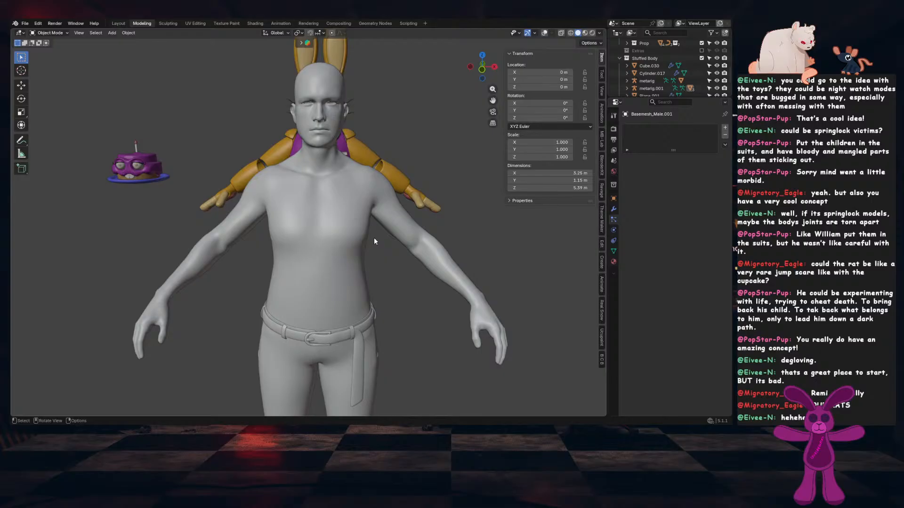
scroll(373, 237, "down", 4)
mouse_move(374, 237)
middle_mouse_down()
mouse_move(325, 249)
mouse_move(420, 252)
mouse_move(250, 258)
mouse_move(238, 247)
mouse_move(204, 246)
mouse_move(366, 250)
middle_mouse_up()
scroll(358, 249, "up", 2)
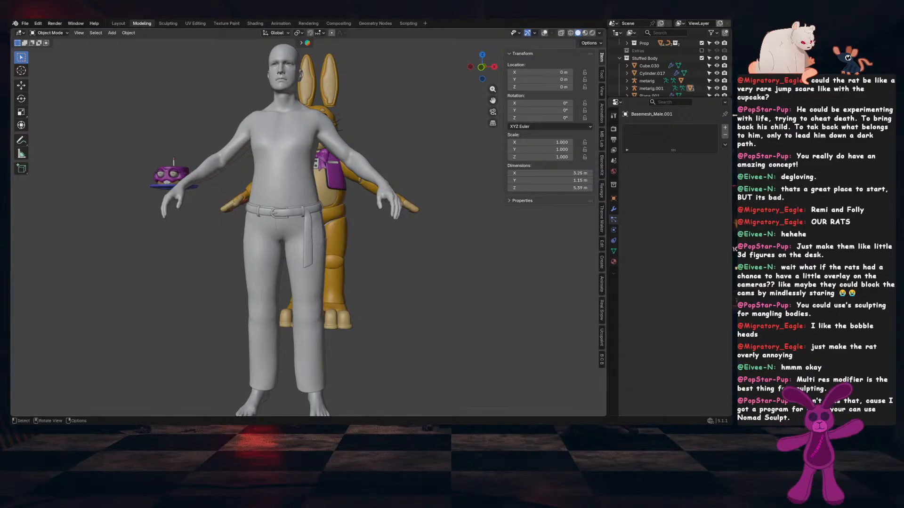
middle_click_drag(360, 175, 363, 179)
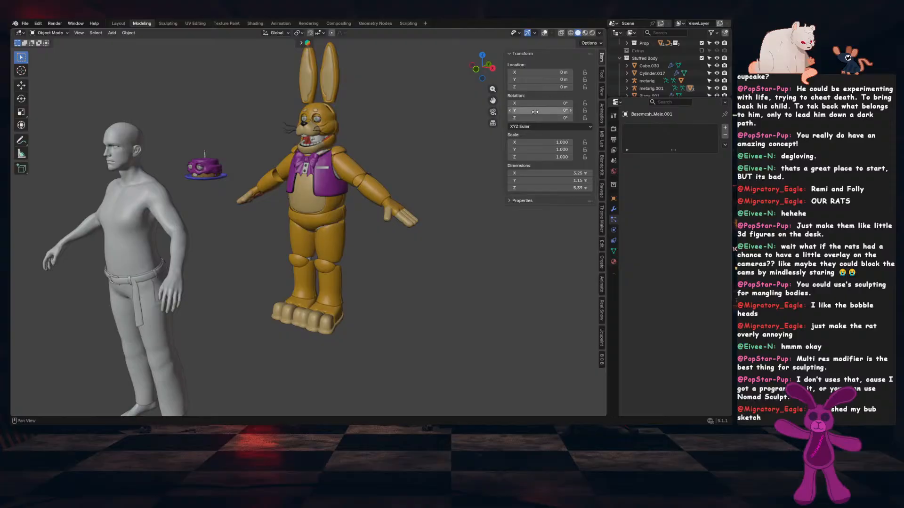
Exclude the Stuffed Body collection from the view layer and make E_Body inside the Endo collection active
left_click(701, 58)
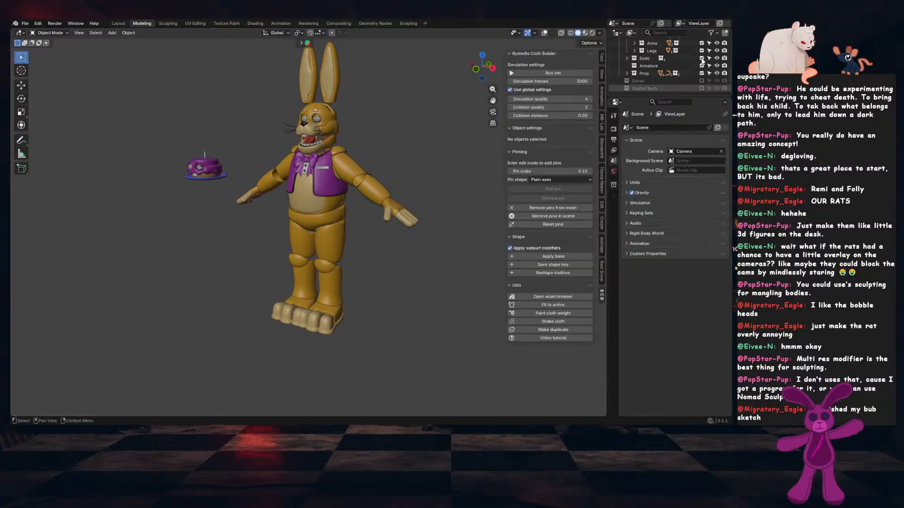
scroll(623, 72, "up", 5)
left_click(627, 74)
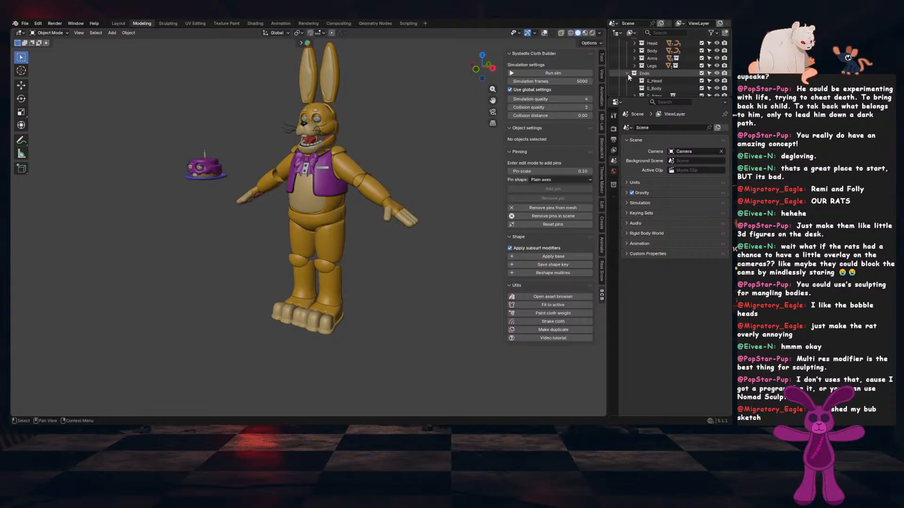
scroll(675, 80, "down", 1)
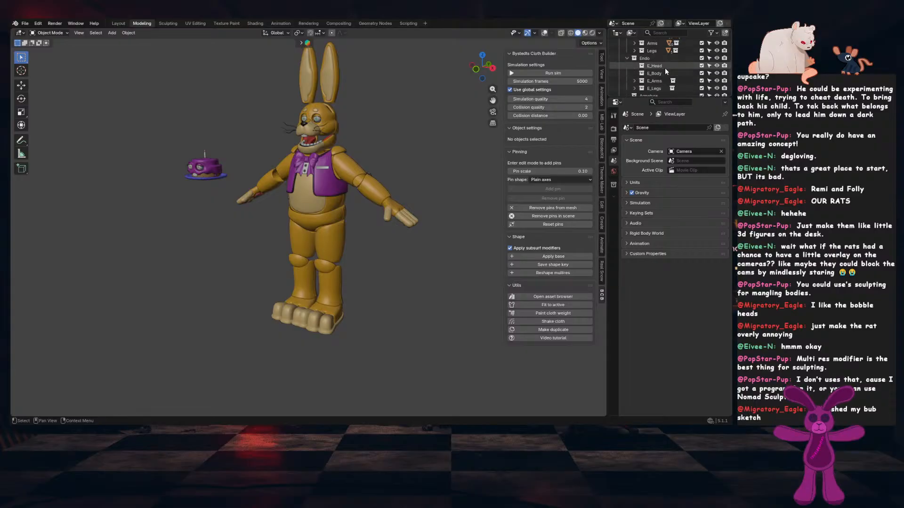
left_click(665, 74)
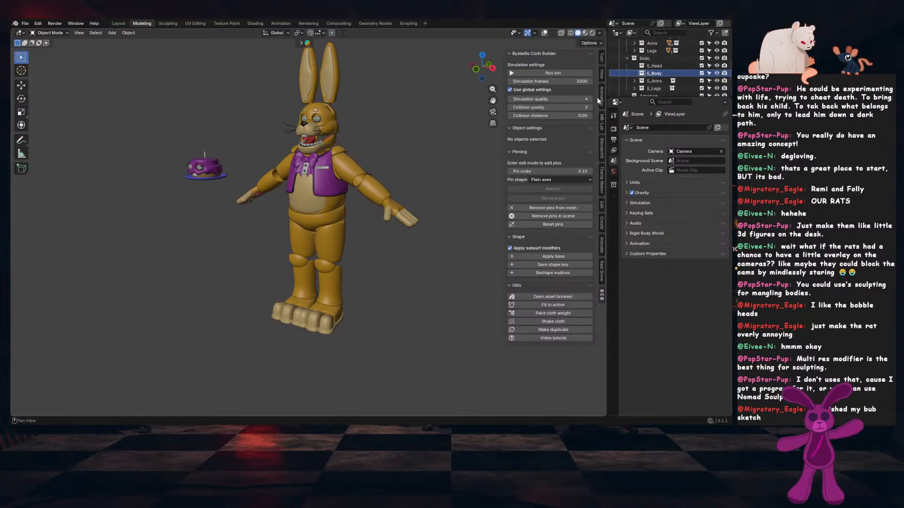
Turn the viewport overlays on, switch to the front view and save the file
left_click(543, 34)
left_click(601, 65)
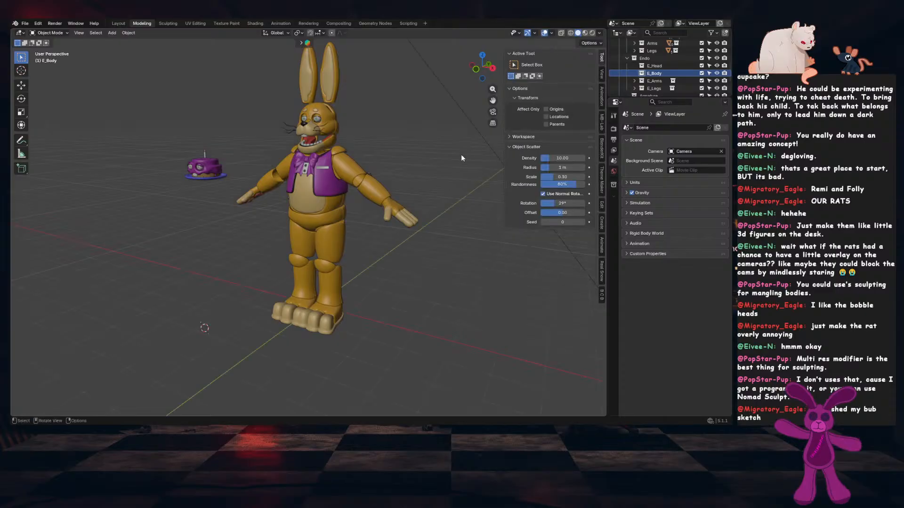
key("KP_1")
key("ctrl+s")
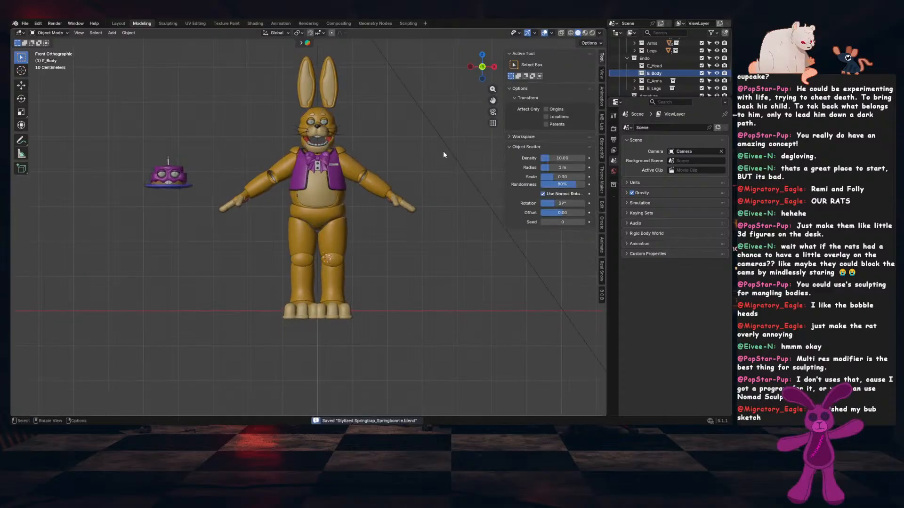
Add a cylinder mesh with 16 vertices, 1 m radius and 2 m depth to the E_Body collection
scroll(438, 145, "up", 3)
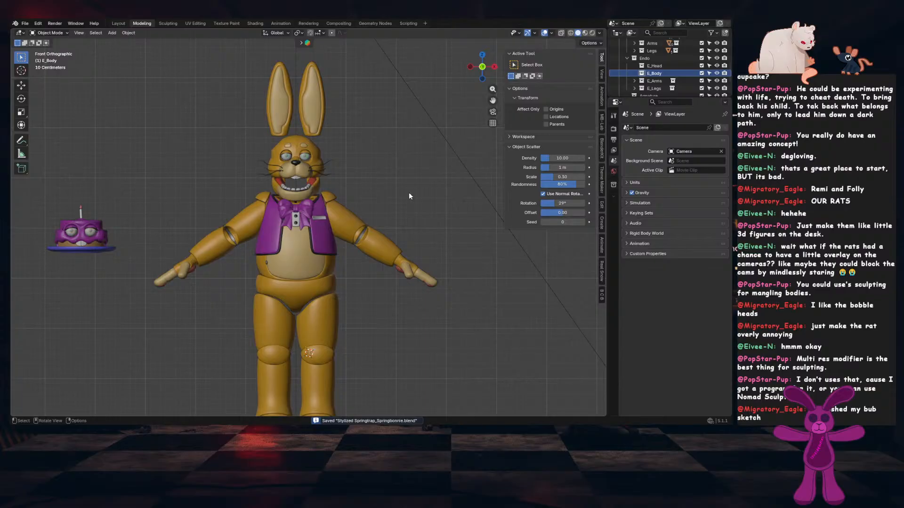
key("shift+a")
mouse_move(409, 196)
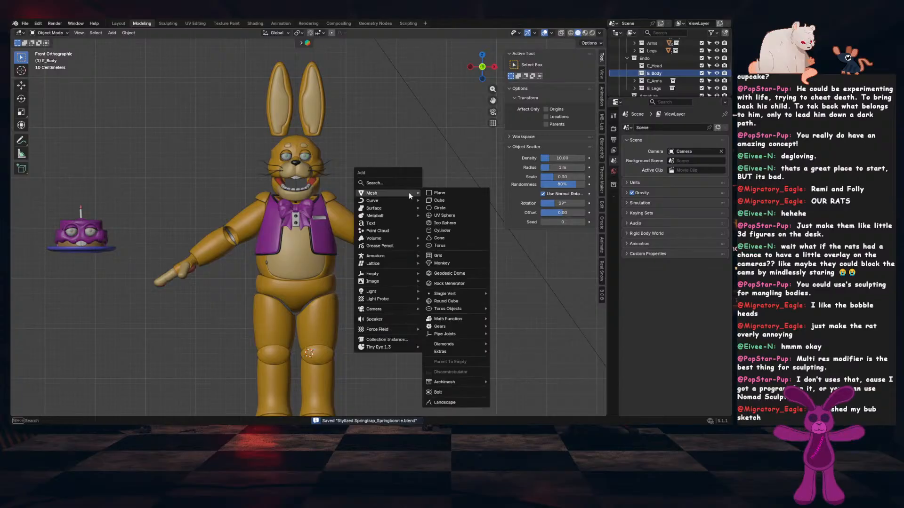
left_click(440, 230)
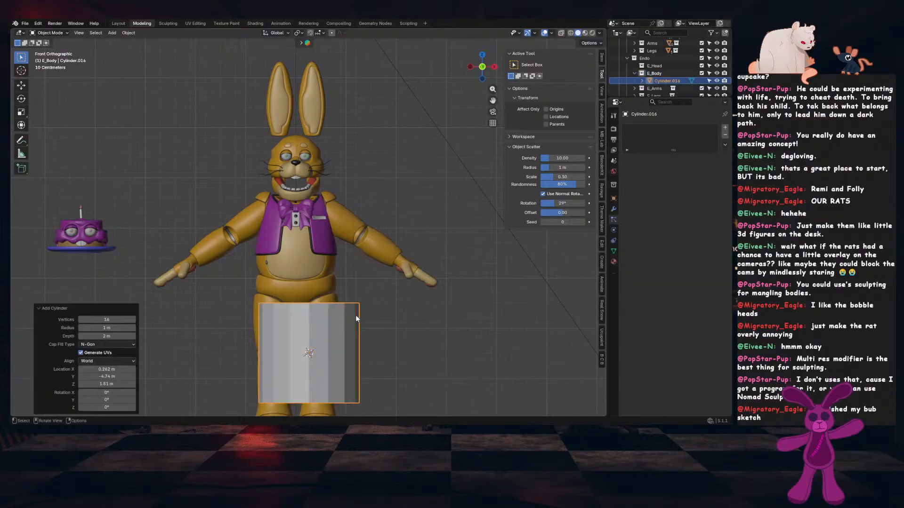
Reposition the cylinder freehand in the front view, ending in front of the rabbit's legs
key("g")
left_click(439, 106)
middle_click_drag(459, 177, 471, 53, "shift")
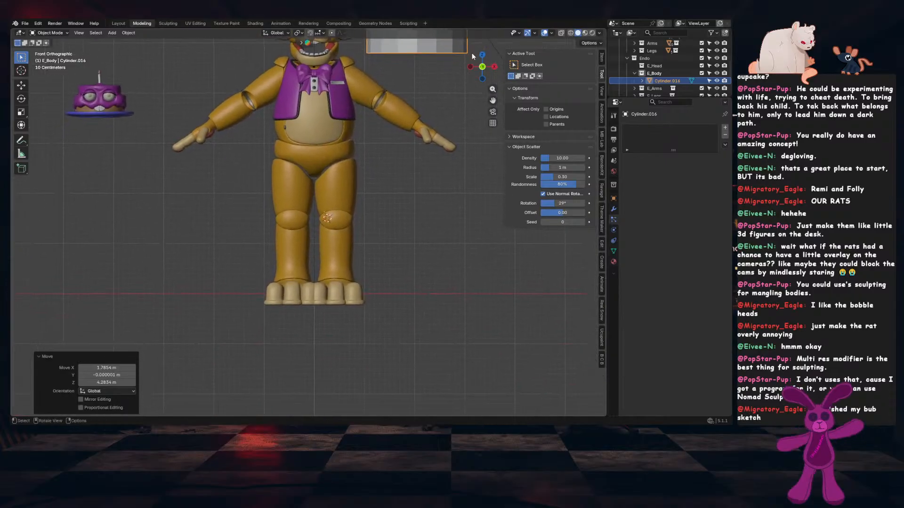
key("g")
left_click(371, 276)
Snap the 3D cursor to the rabbit's kneecap casing and snap the cylinder onto the cursor
key("KP_3")
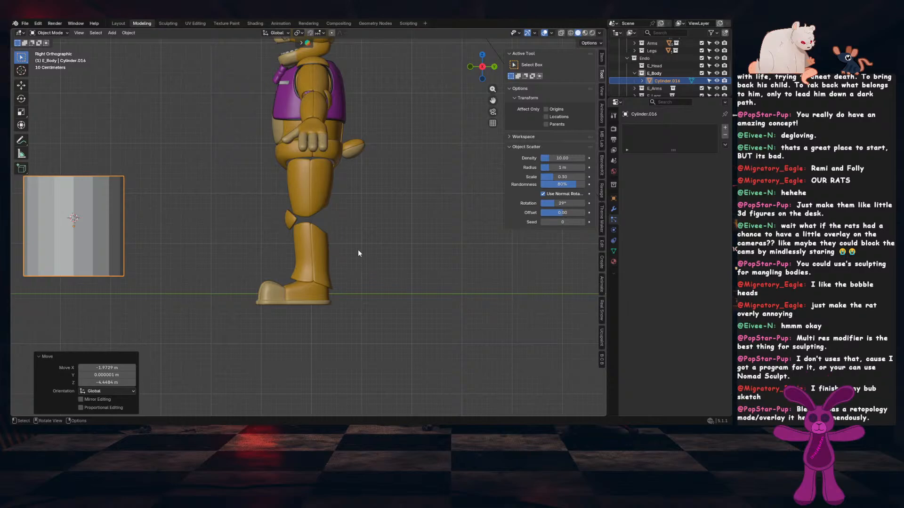
left_click(286, 221)
key("shift+s")
left_click(360, 216)
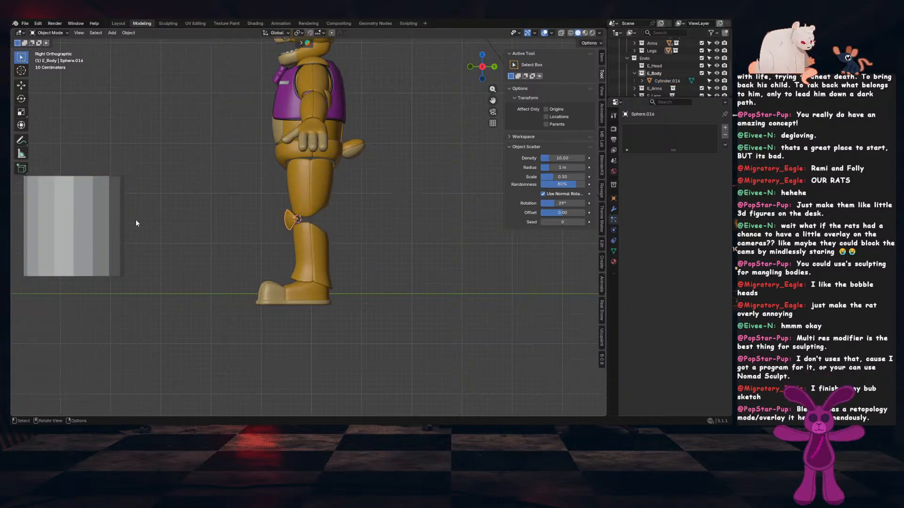
left_click(115, 220)
key("shift+s")
left_click(178, 217)
scroll(326, 256, "up", 2)
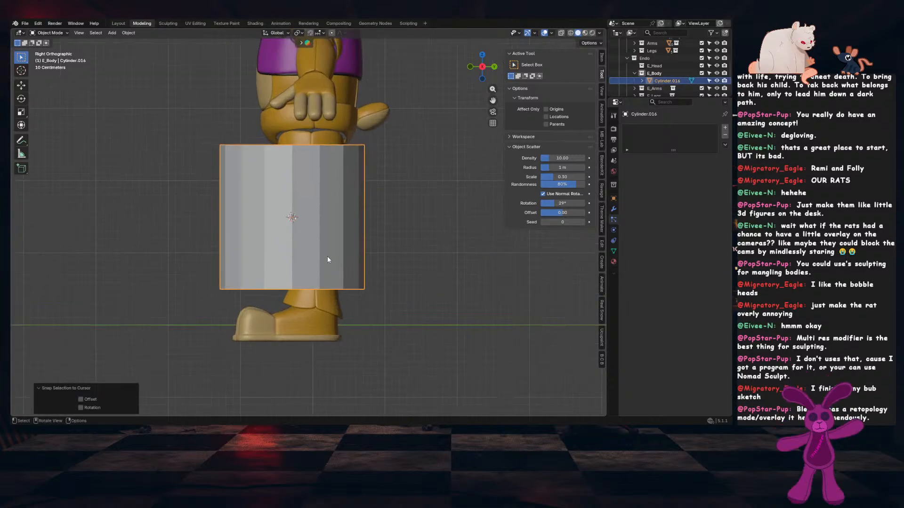
Scale the cylinder down by a factor of about 0.21 and shift it back along Y into the knee gap
key("KP_1")
key("KP_3")
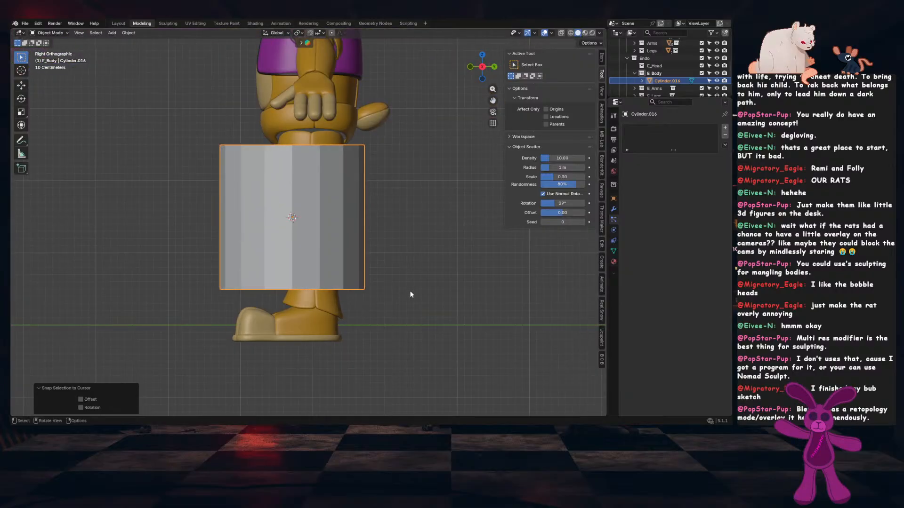
key("s")
left_click(320, 235)
scroll(328, 237, "up", 1)
key("g")
key("y")
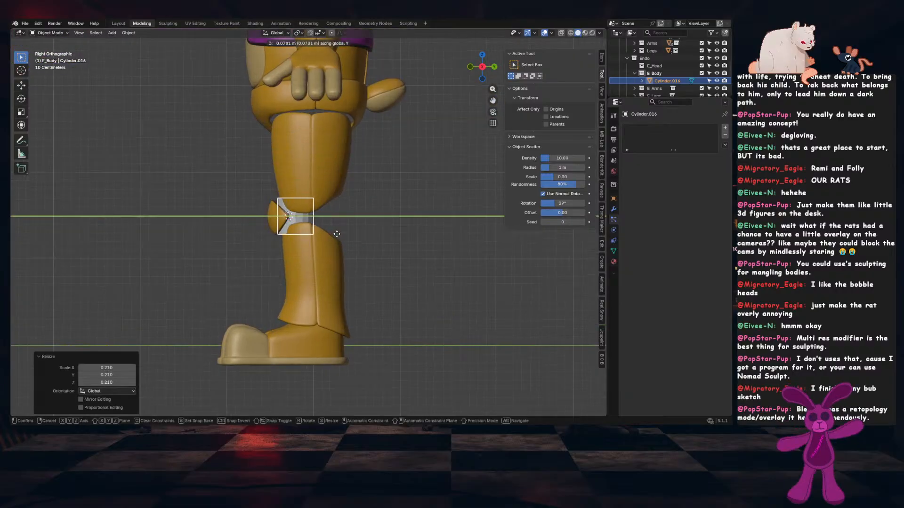
left_click(353, 235)
Scale the cylinder up by about 1.437, shift it about -0.024 m along Y, and scale it by about 0.927
key("s")
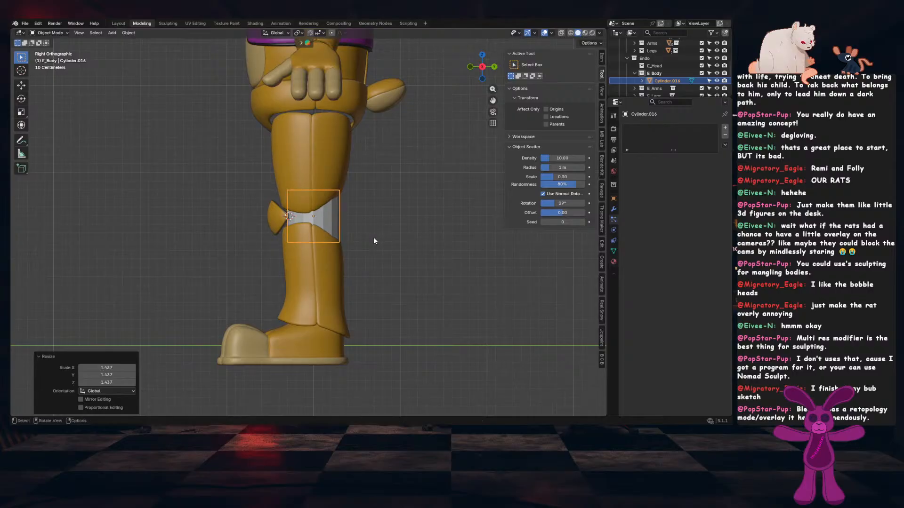
left_click(373, 237)
scroll(354, 239, "up", 3)
key("g")
key("y")
key("s")
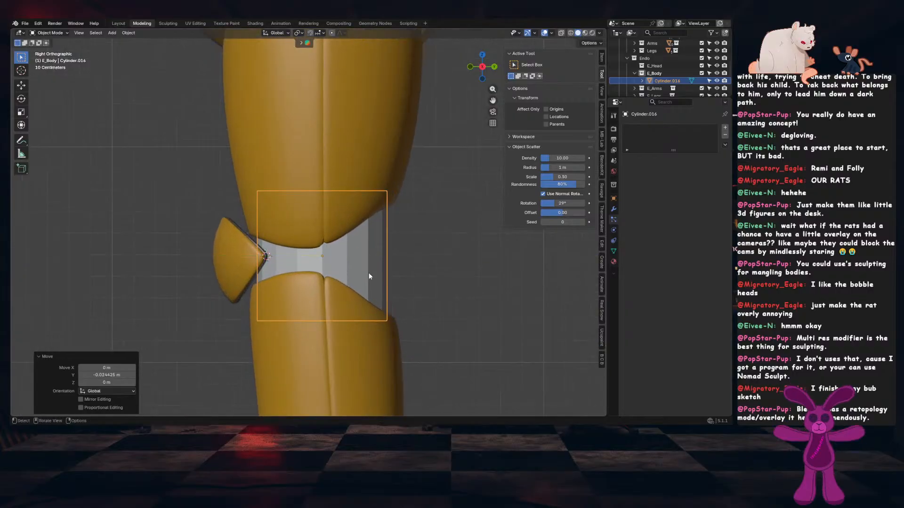
left_click(428, 282)
Scale the cylinder by about 0.941 to fit behind the knee, save the file, and apply the object's scale
key("KP_1")
key("ctrl+KP_1")
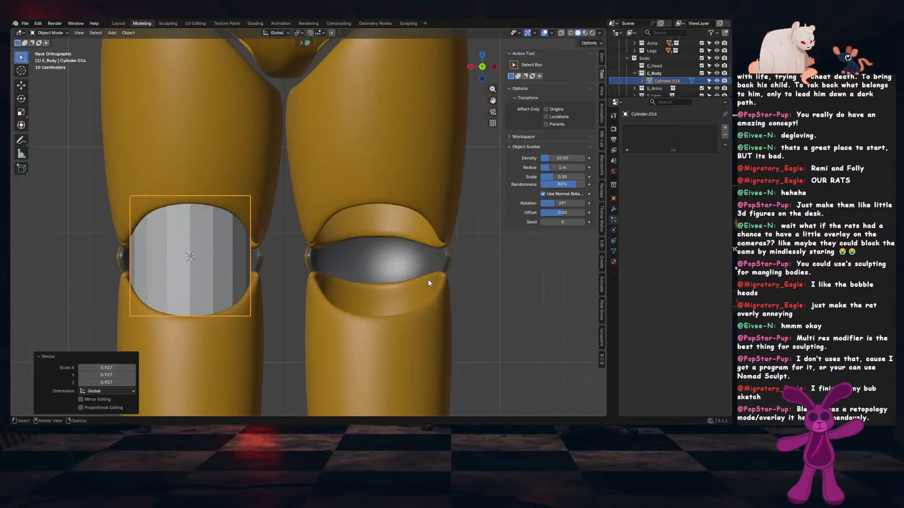
scroll(428, 278, "up", 2)
middle_click_drag(309, 259, 394, 249, "shift")
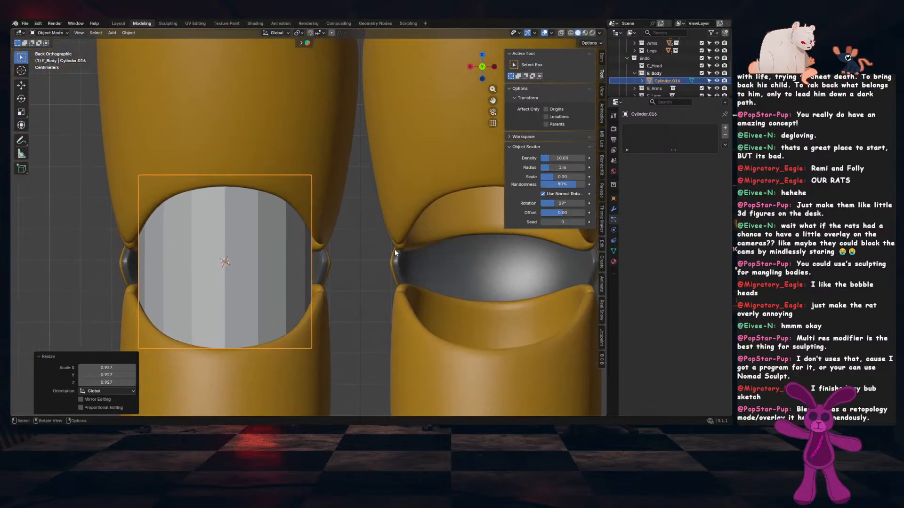
key("s")
left_click(380, 249)
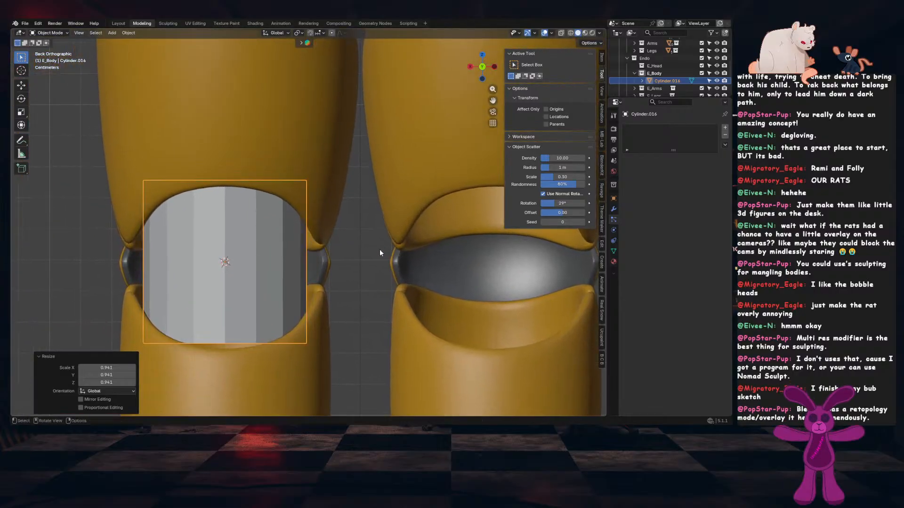
key("ctrl+s")
key("ctrl+a")
left_click(326, 255)
scroll(326, 255, "down", 2)
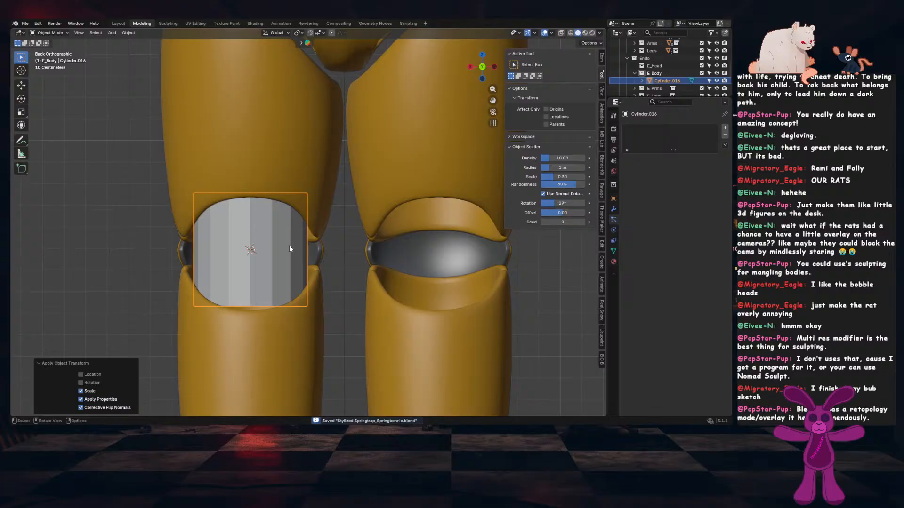
Snap the 3D cursor to the cylinder and move the cylinder along Y out in front of the legs
middle_click_drag(289, 244, 355, 251)
key("shift+s")
left_click(355, 259)
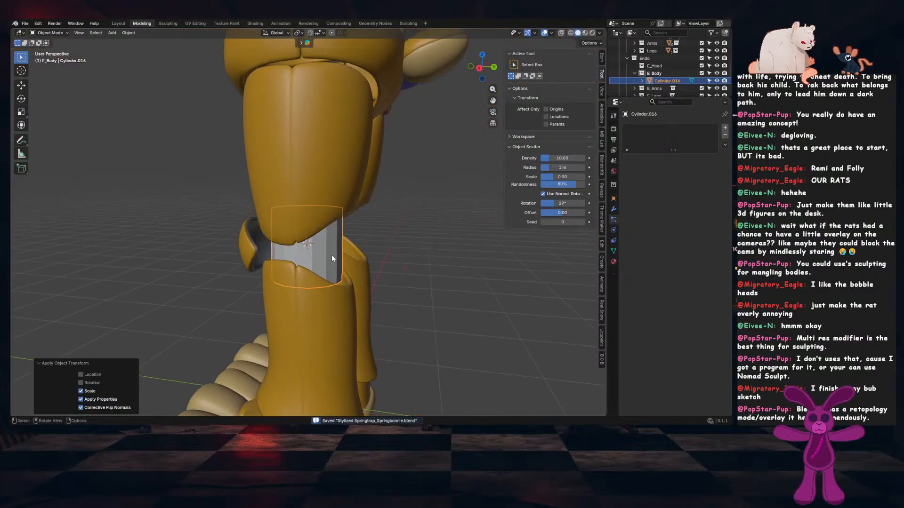
key("g")
key("y")
left_click(210, 245)
Delete the cylinder's top and bottom cap faces, leaving an open tube
key("Tab")
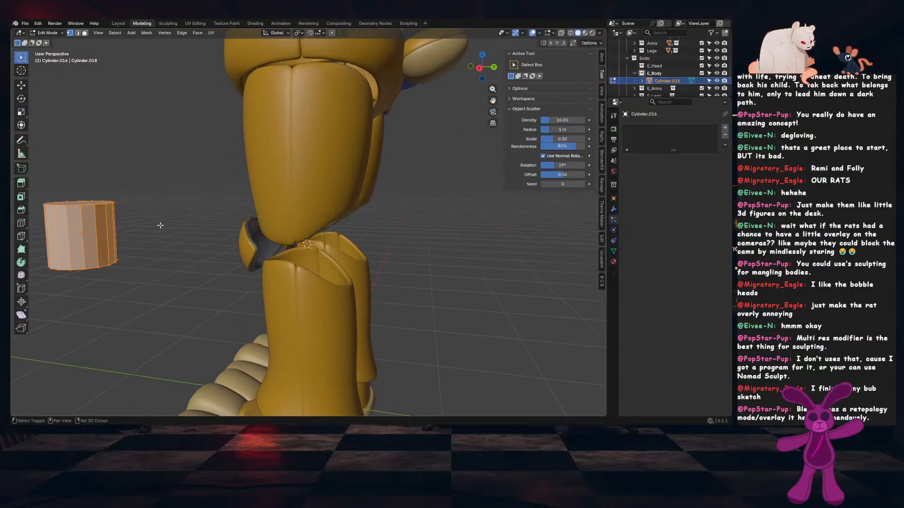
middle_click_drag(160, 224, 339, 268, "shift")
scroll(329, 269, "up", 2)
left_click(221, 254)
scroll(290, 288, "down", 2)
middle_click_drag(291, 288, 288, 260)
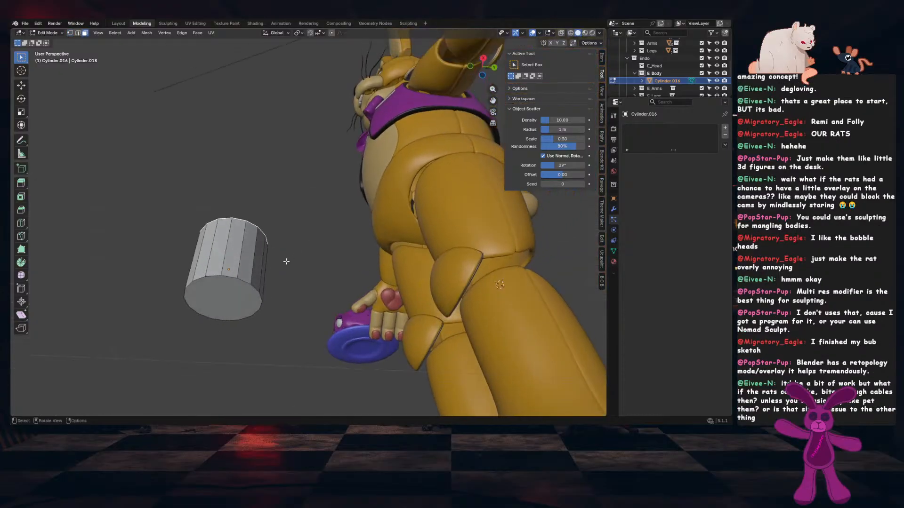
key("x")
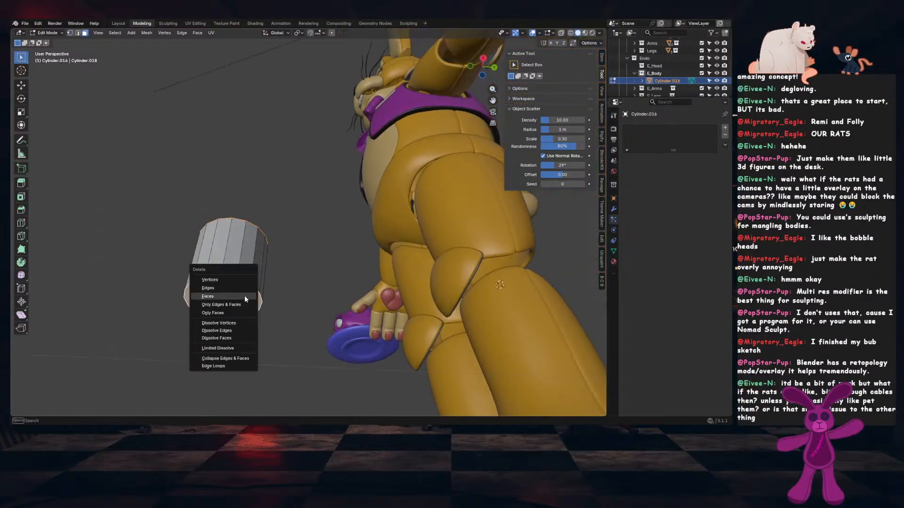
left_click(245, 299)
Add a centred horizontal loop cut to the tube and bevel it 0.25 m with one segment, close to both rims
middle_click_drag(245, 299, 353, 243)
key("KP_1")
key("ctrl+r")
left_click(322, 279)
scroll(322, 279, "up", 3)
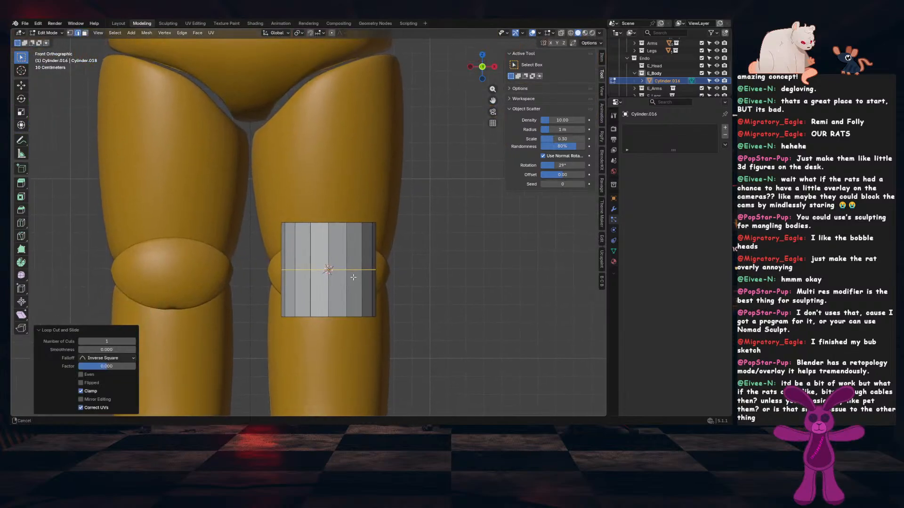
key("ctrl+b")
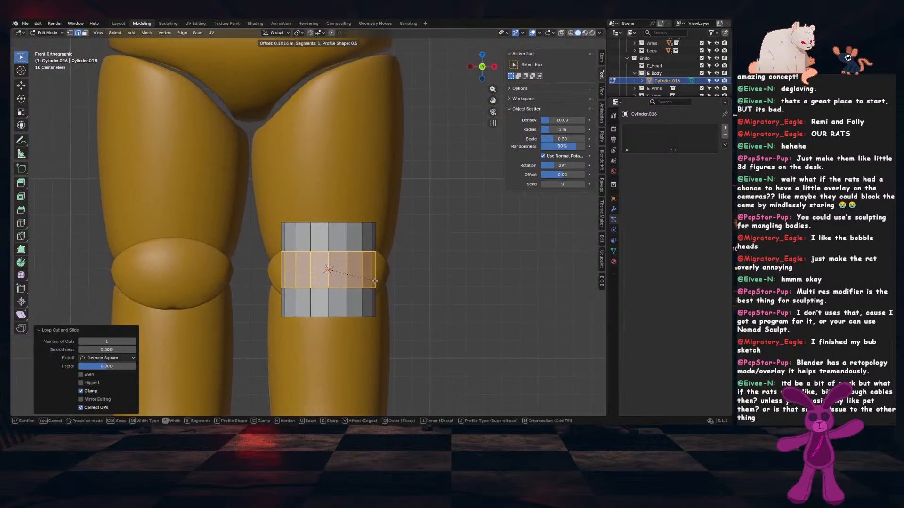
left_click(221, 276)
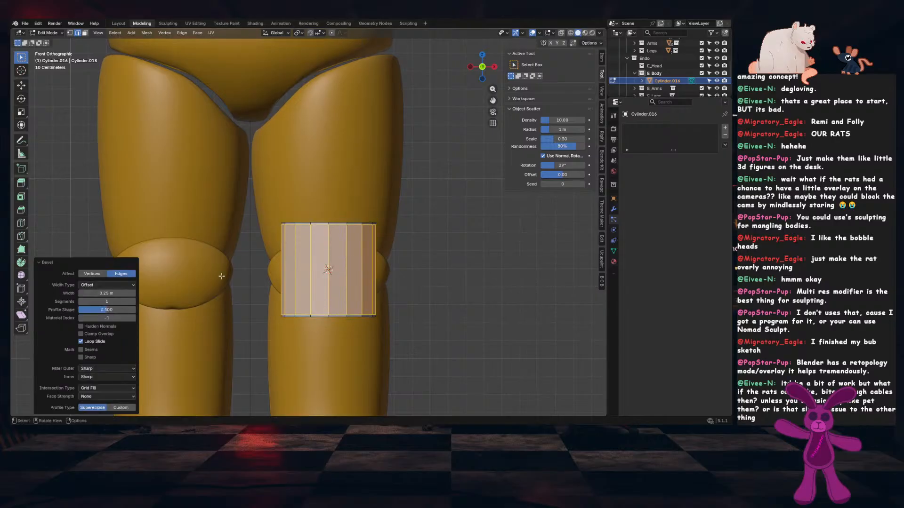
Flare the tube's top and bottom rim loops outward with Shrink/Fatten
scroll(245, 284, "up", 1)
left_click(321, 222, "alt")
key("s")
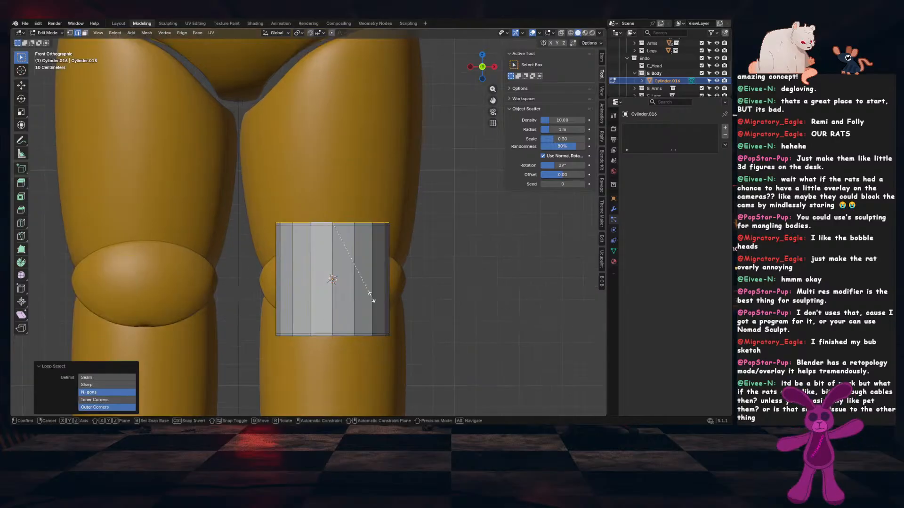
key("Escape")
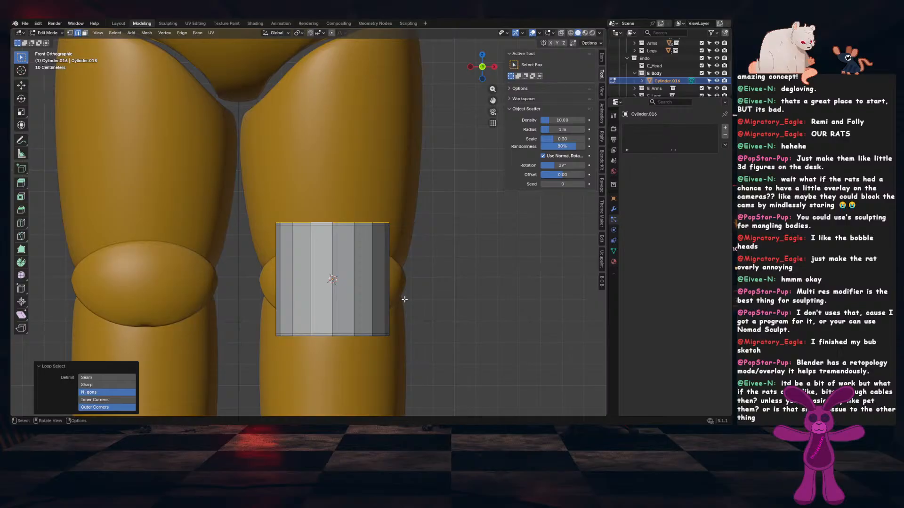
left_click(349, 337, "alt+shift")
key("alt+s")
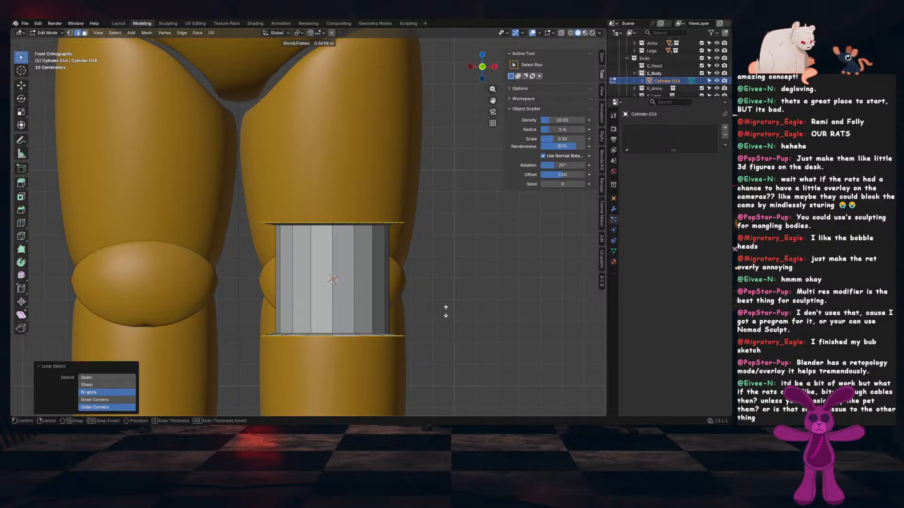
left_click(445, 312)
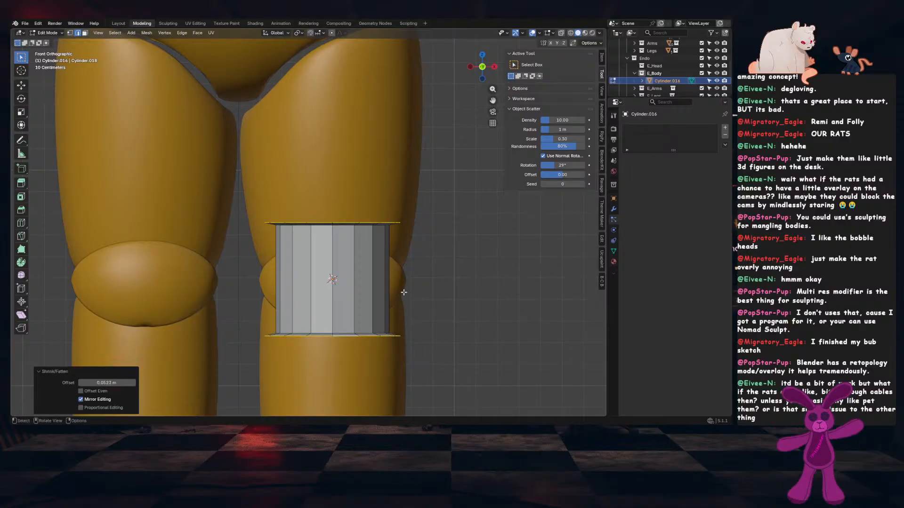
Apply the tube's scale in Object Mode and shade it smooth
key("Tab")
key("ctrl+a")
left_click(443, 280)
right_click(487, 264)
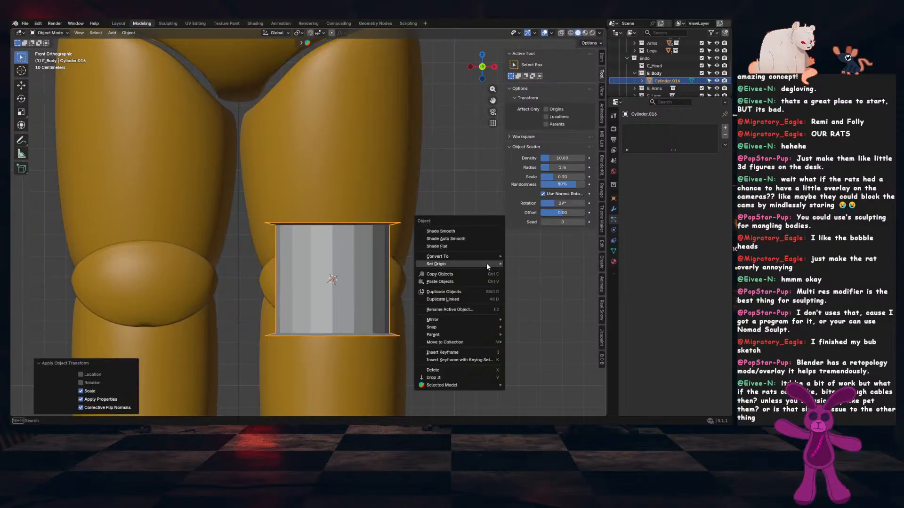
left_click(441, 231)
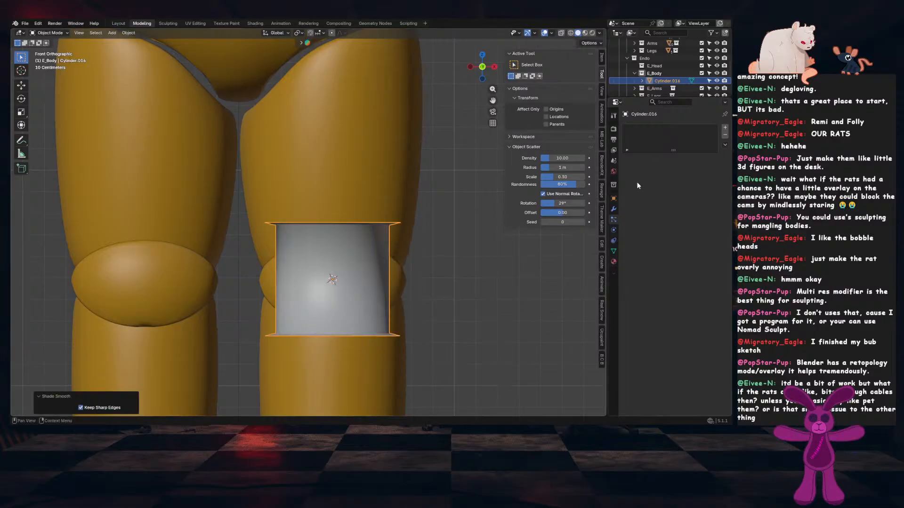
Add a Subdivision modifier with viewport and render levels of 1 to the tube and duplicate it
left_click(613, 209)
left_click(650, 121)
left_click(626, 144)
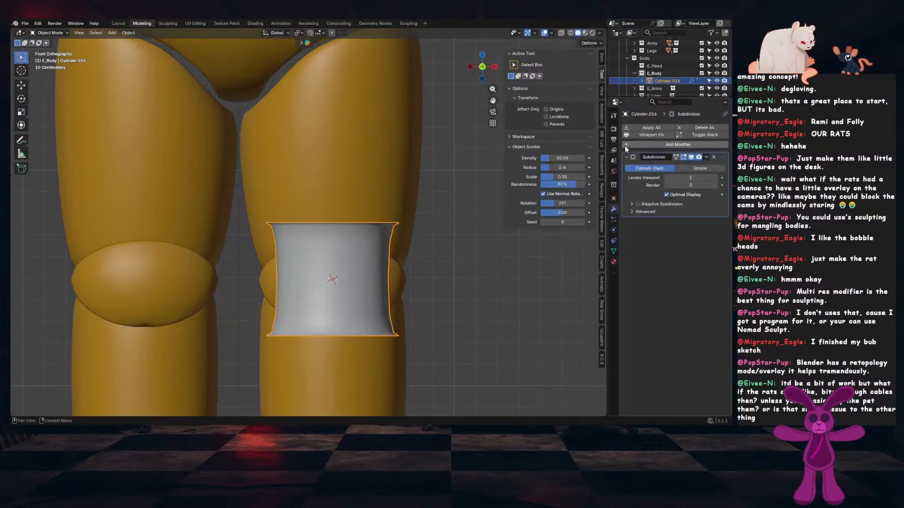
left_click(706, 157)
left_click(687, 173)
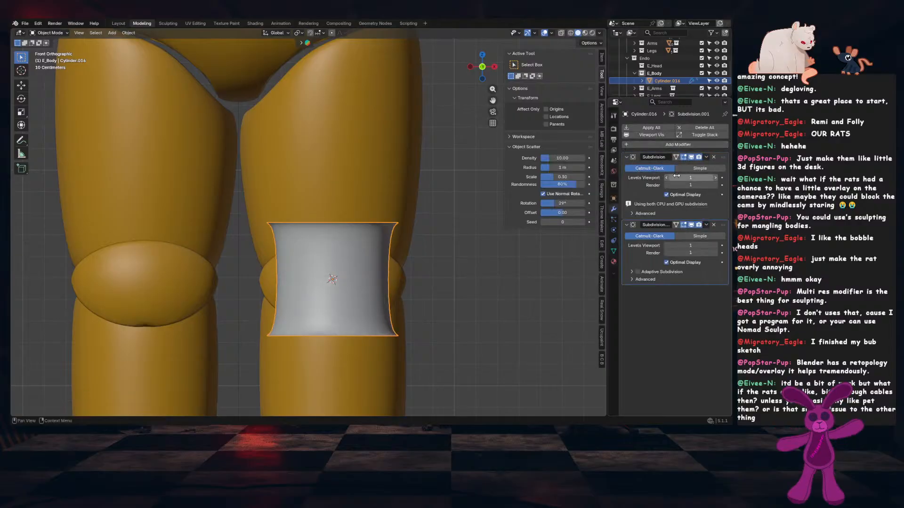
Apply the tube's scale and enable on-cage display for the second Subdivision modifier
key("ctrl+a")
left_click(408, 269)
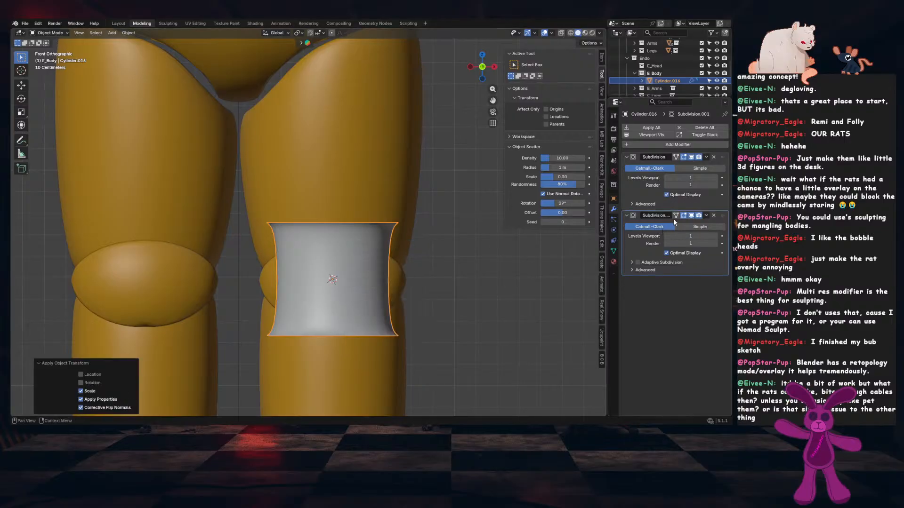
left_click(676, 215)
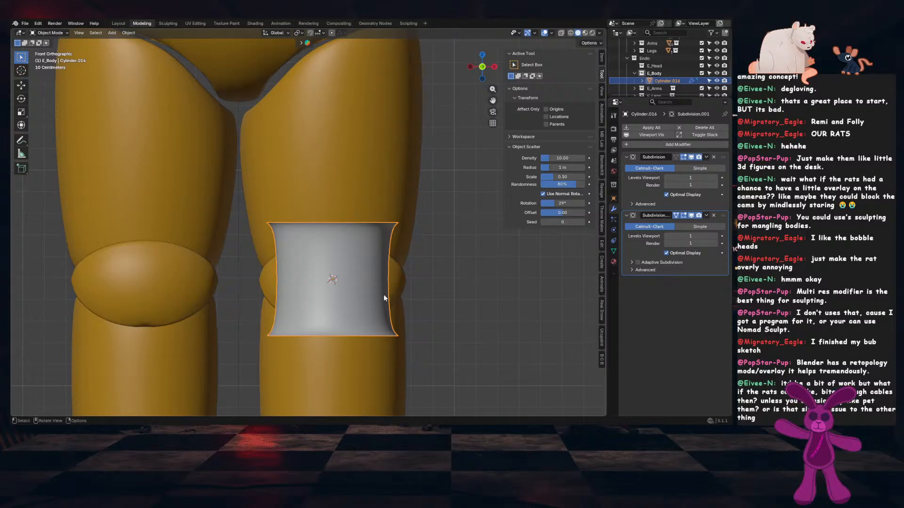
Add a centred loop cut to the tube and bevel it about 0.225 m wide with six segments
key("Tab")
key("ctrl+r")
left_click(372, 276)
right_click(371, 277)
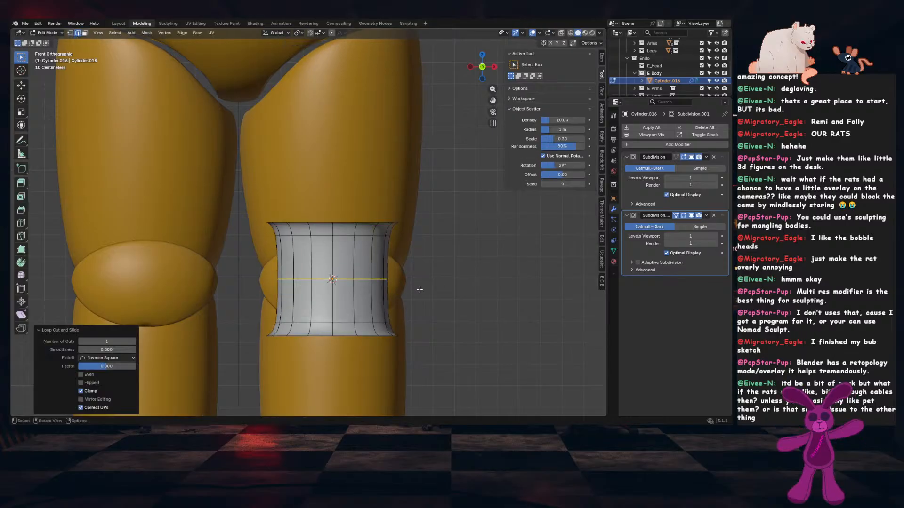
key("ctrl+b")
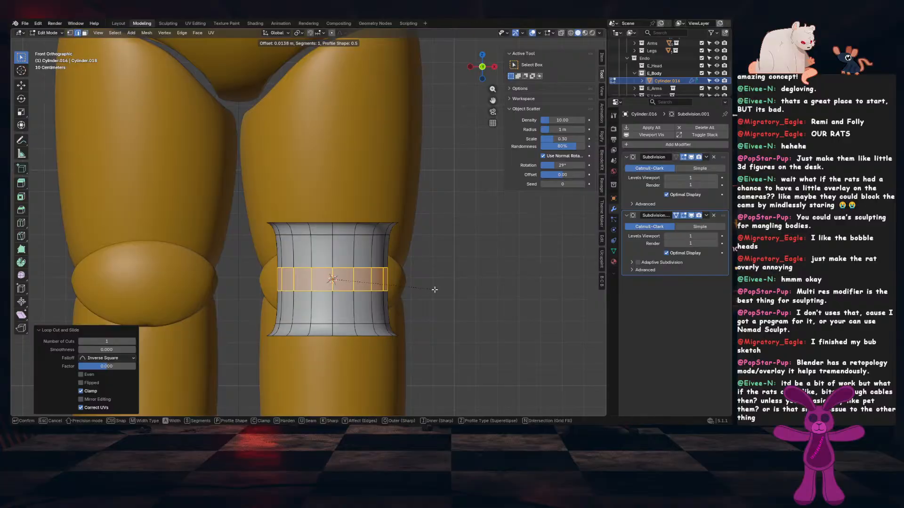
scroll(434, 289, "up", 1)
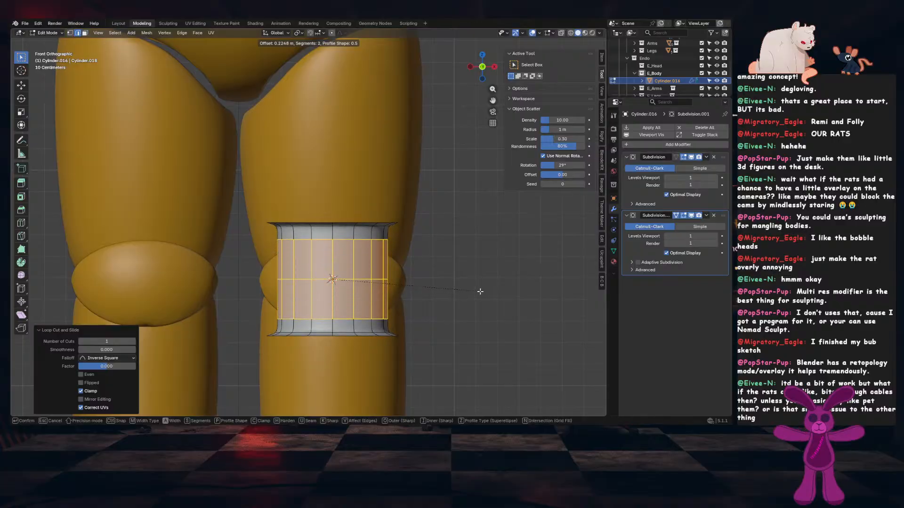
scroll(479, 292, "up", 1)
scroll(479, 291, "up", 1)
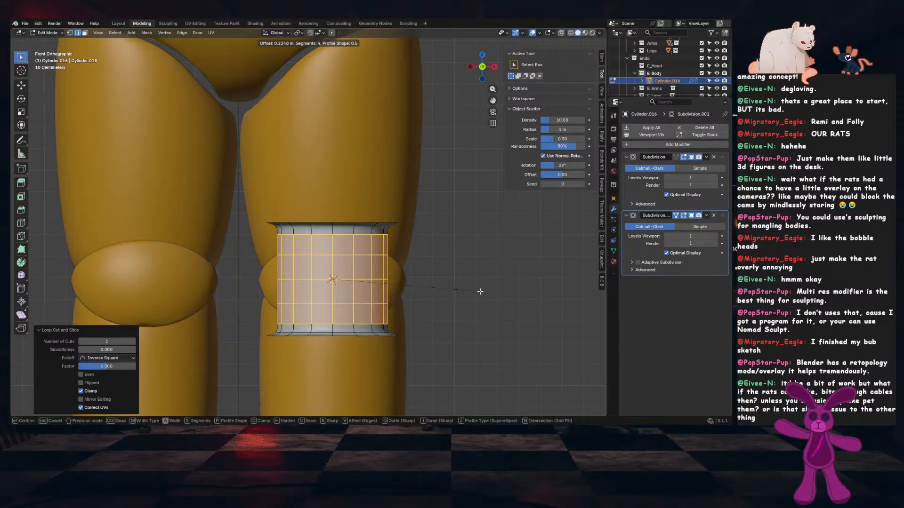
scroll(480, 291, "up", 2)
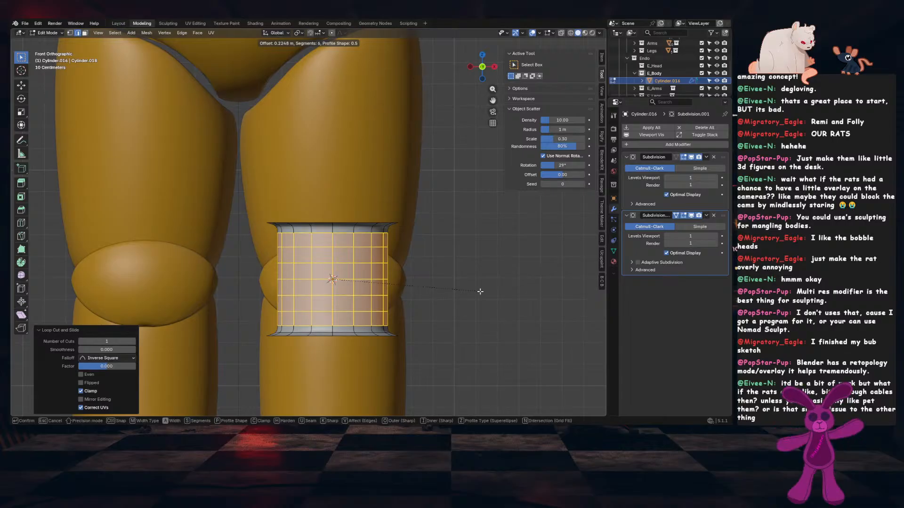
left_click(480, 291)
Select four alternating horizontal edge loops and push them outward about 0.094 m with Shrink/Fatten to form ridges
key("ctrl+e")
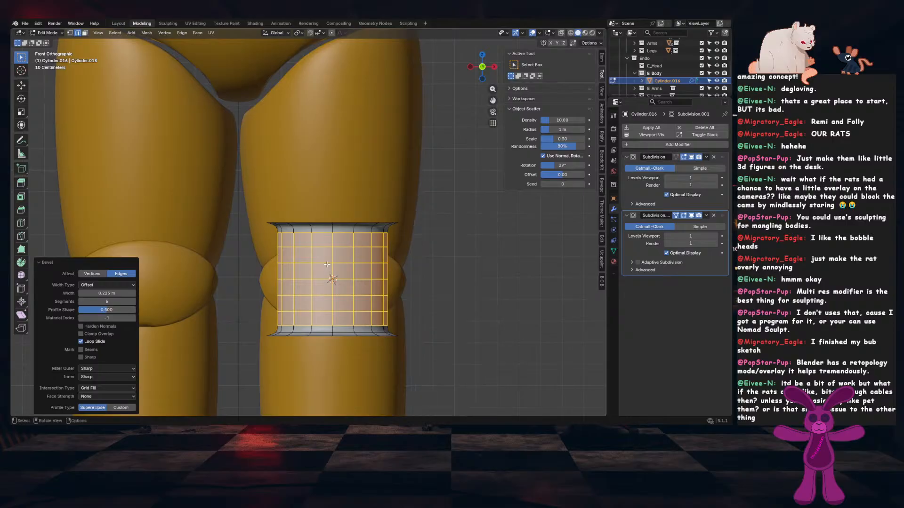
left_click(322, 233, "alt")
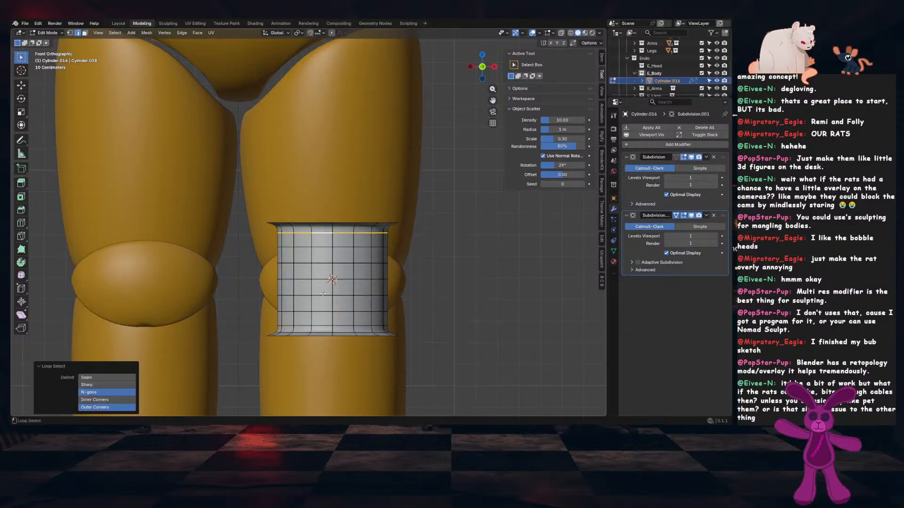
left_click(322, 324, "alt+shift")
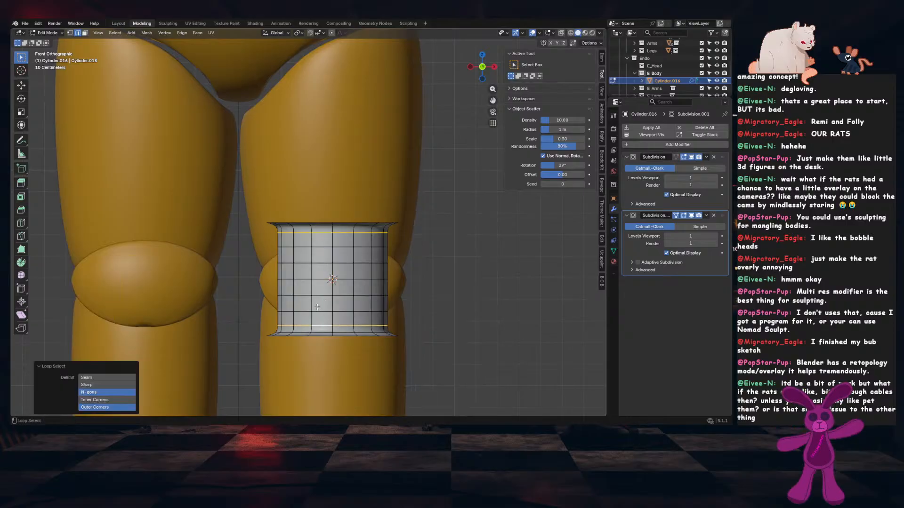
left_click(320, 264, "alt+shift")
key("alt+s")
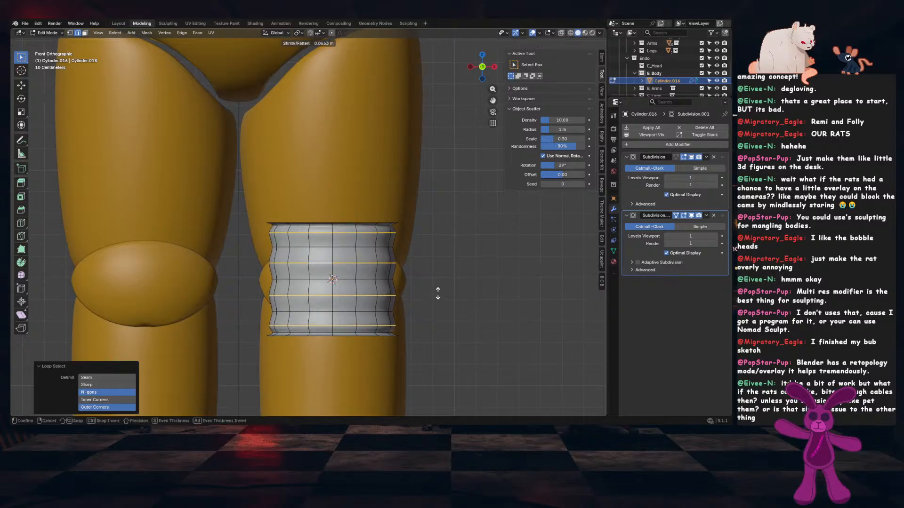
left_click(476, 297)
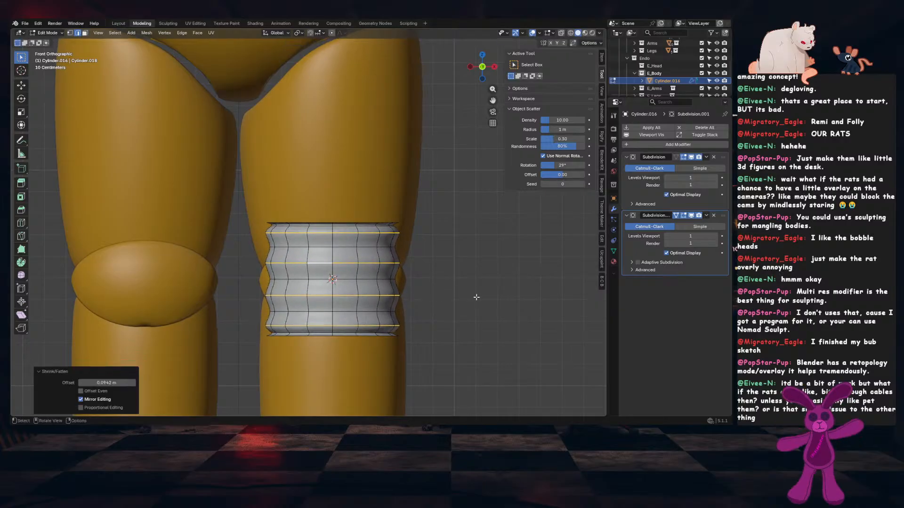
key("s")
key("z")
right_click(443, 287)
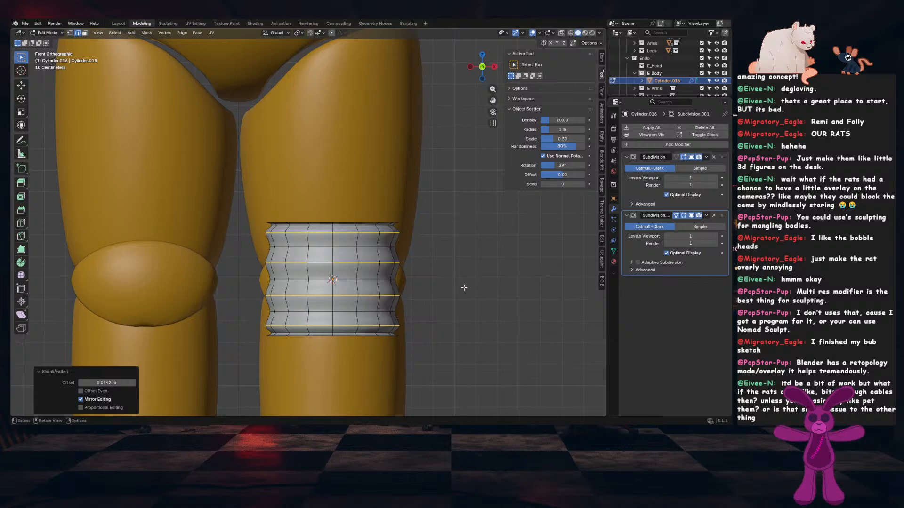
Select the ridged face loops between the tube's outermost ridges and scale them to about 0.844 along Z
left_click(464, 287)
left_click(332, 237, "alt")
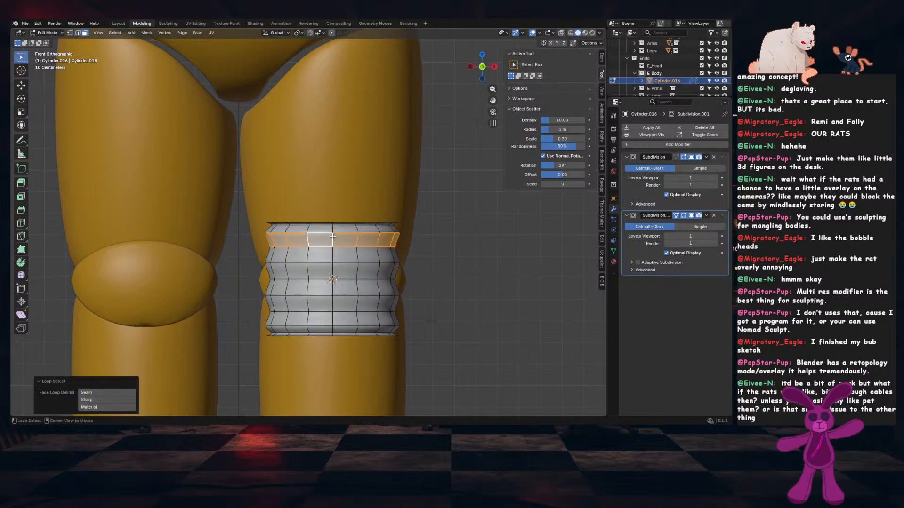
left_click(334, 254, "alt+shift")
left_click(334, 282, "alt+shift")
left_click(334, 288, "alt+shift")
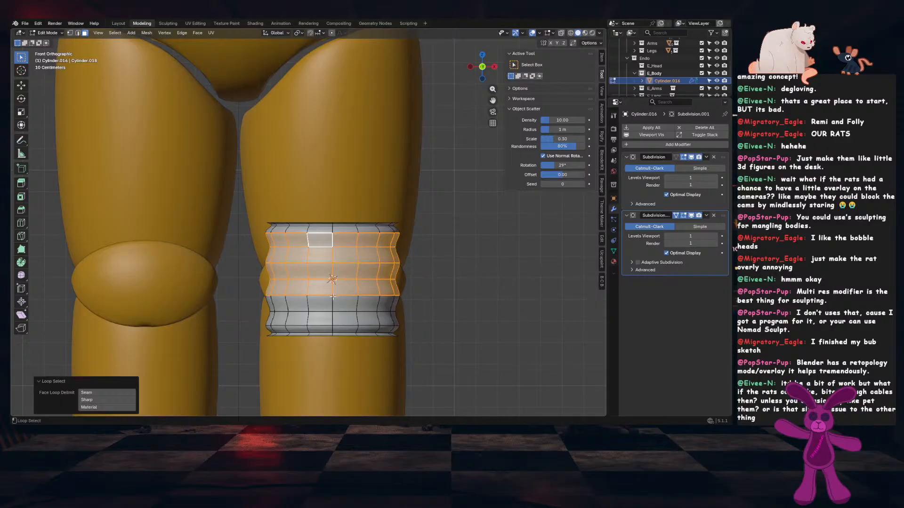
left_click(335, 303, "alt+shift")
left_click(334, 319, "alt+shift")
key("s")
key("z")
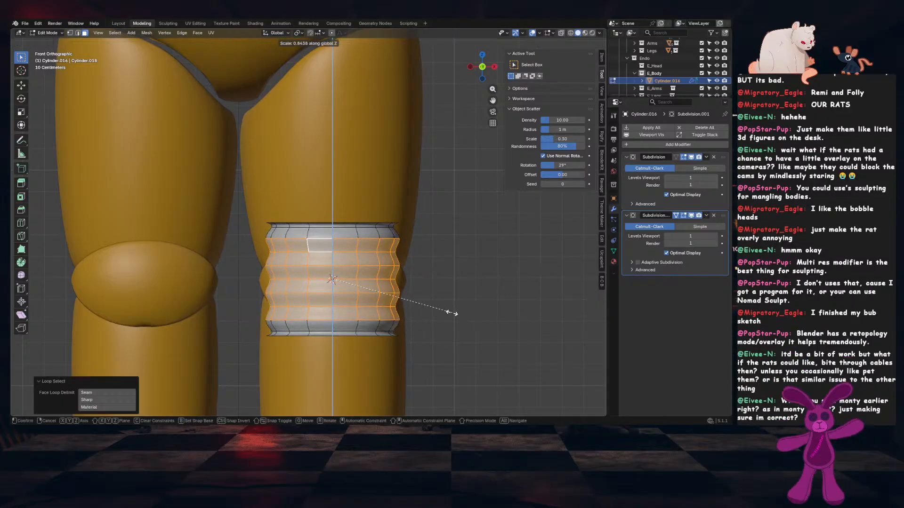
left_click(452, 313)
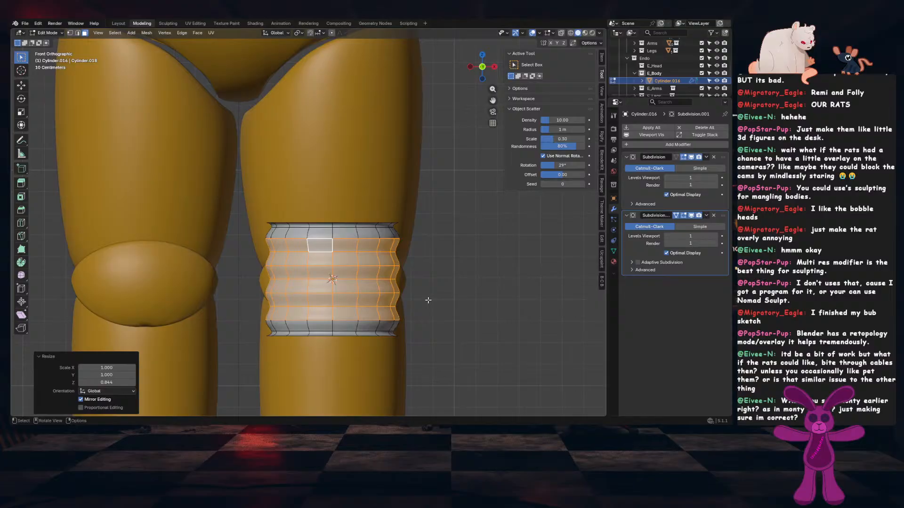
Select the five recessed horizontal edge loops and pull them inward about 0.059 m with Shrink/Fatten, easing them back out about 0.013 m
key("2")
left_click(349, 230, "alt")
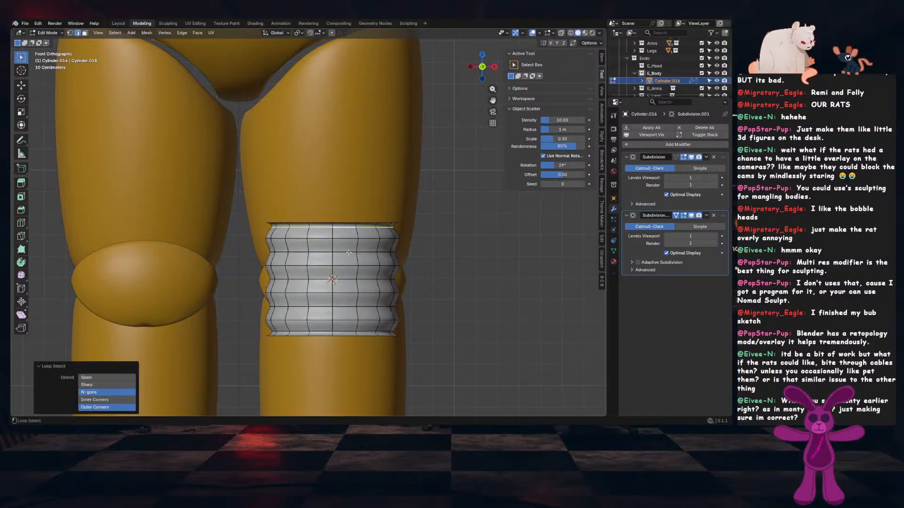
left_click(348, 252, "alt+shift")
left_click(346, 280, "alt+shift")
left_click(344, 306, "alt+shift")
left_click(343, 321, "alt+shift")
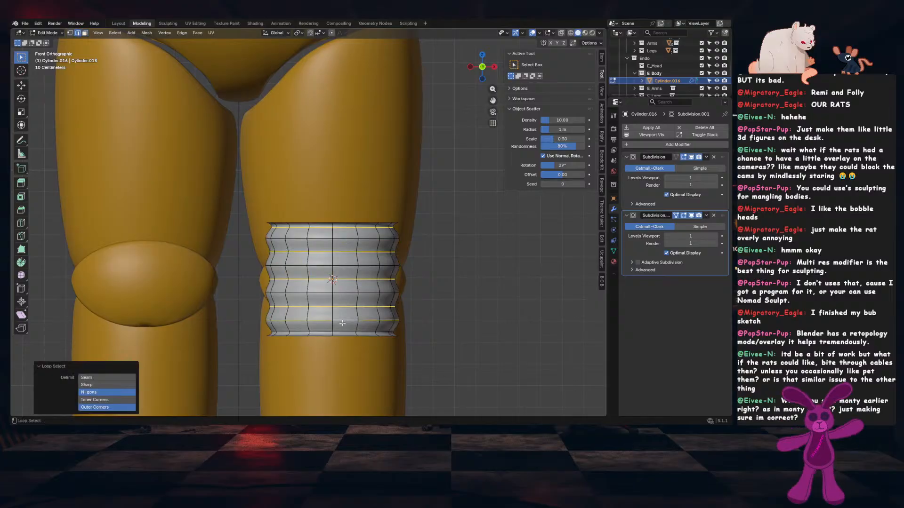
left_click(342, 323, "alt+shift")
left_click(342, 331, "alt+shift")
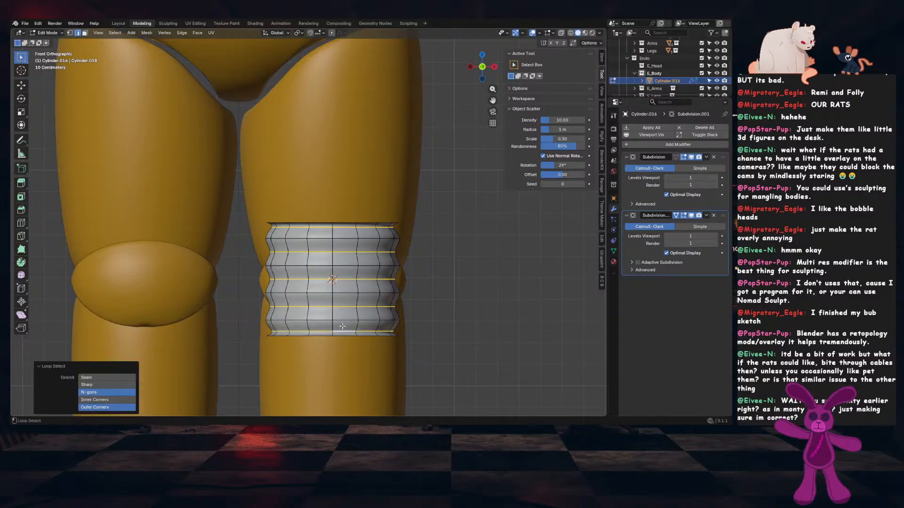
key("alt+s")
left_click(457, 281)
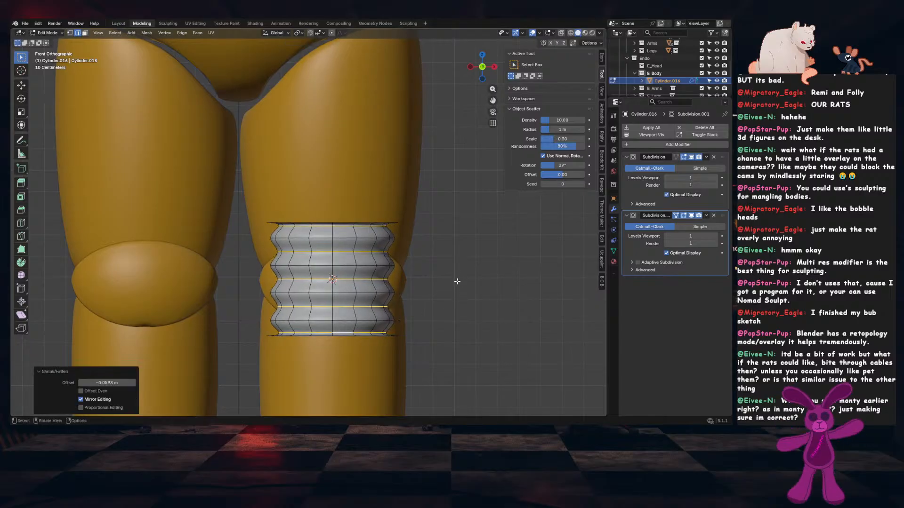
key("alt+s")
left_click(438, 269)
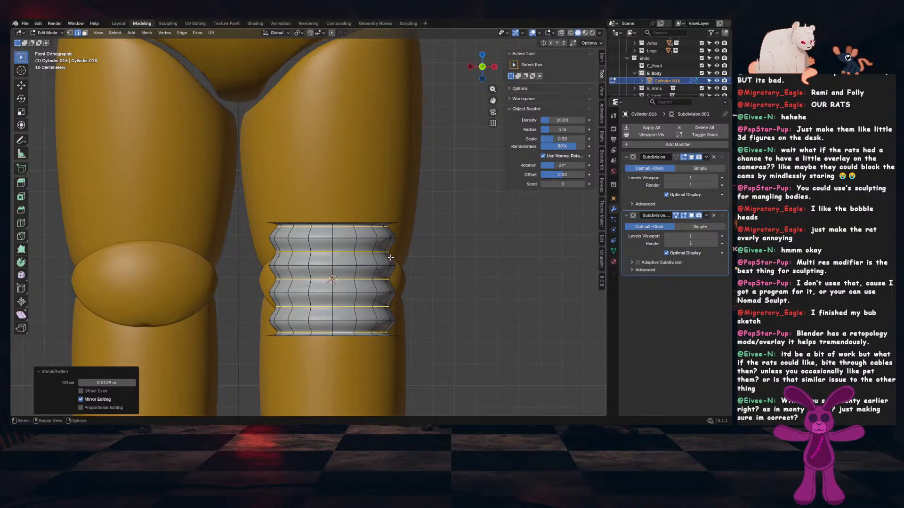
Select the four protruding ridge edge loops and bevel them about 0.006 m wide with one segment
left_click(345, 240, "alt")
left_click(344, 267, "alt+shift")
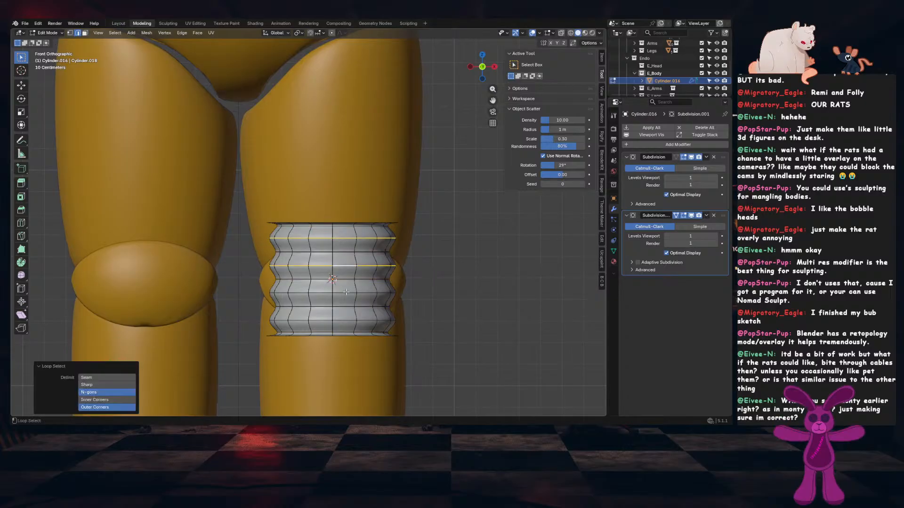
left_click(347, 294, "alt+shift")
left_click(339, 321, "alt+shift")
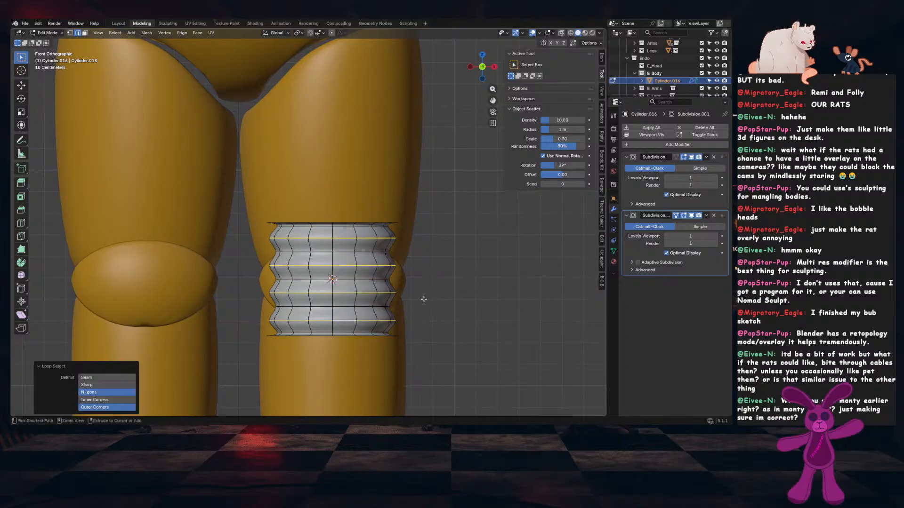
key("ctrl+b")
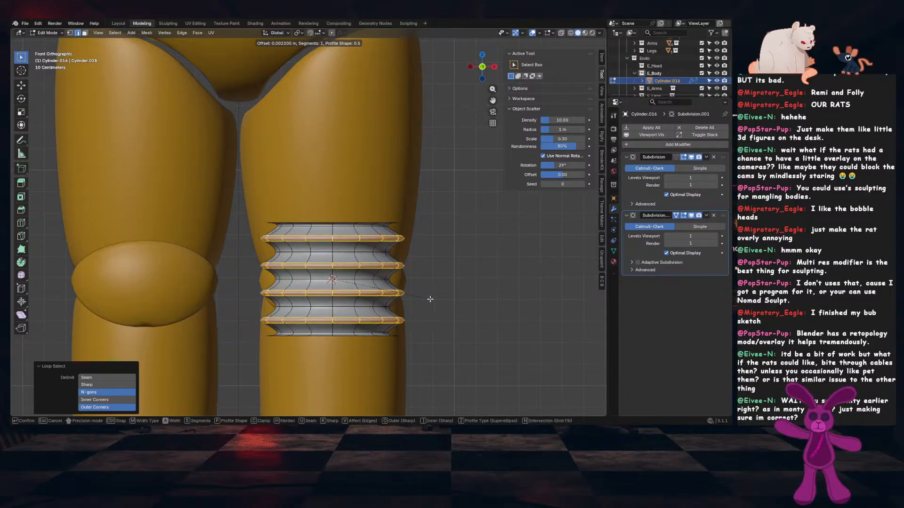
left_click(436, 300)
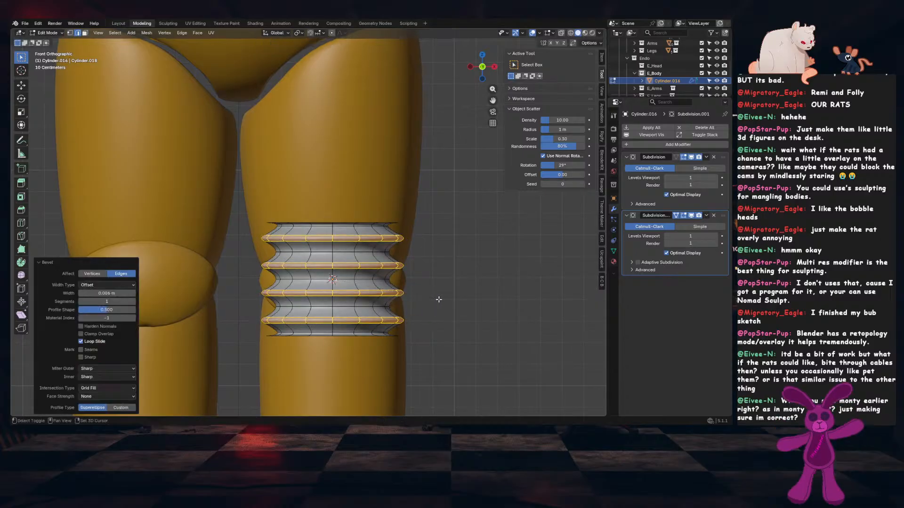
Select the five recessed edge loops between and beyond the ridges and push them outward about 0.048 m with Shrink/Fatten
left_click(345, 332, "alt")
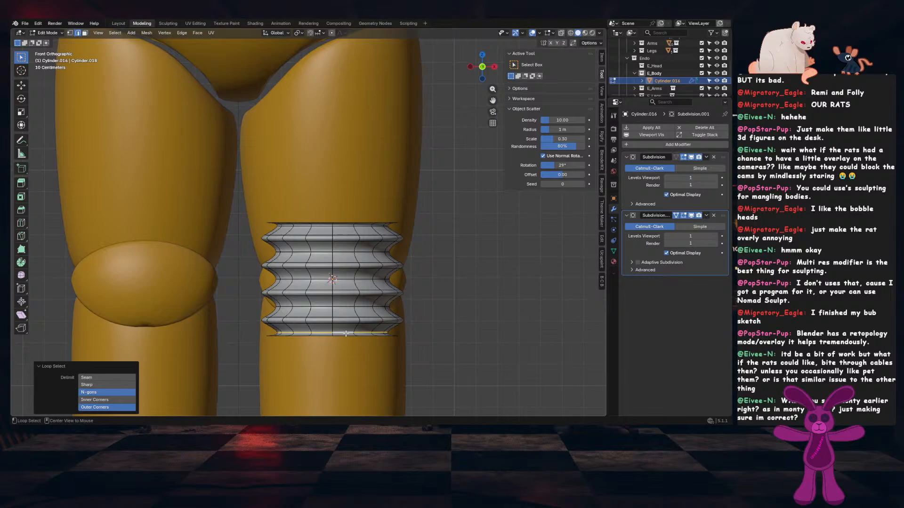
left_click(344, 308, "alt+shift")
left_click(345, 280, "alt+shift")
left_click(345, 253, "alt+shift")
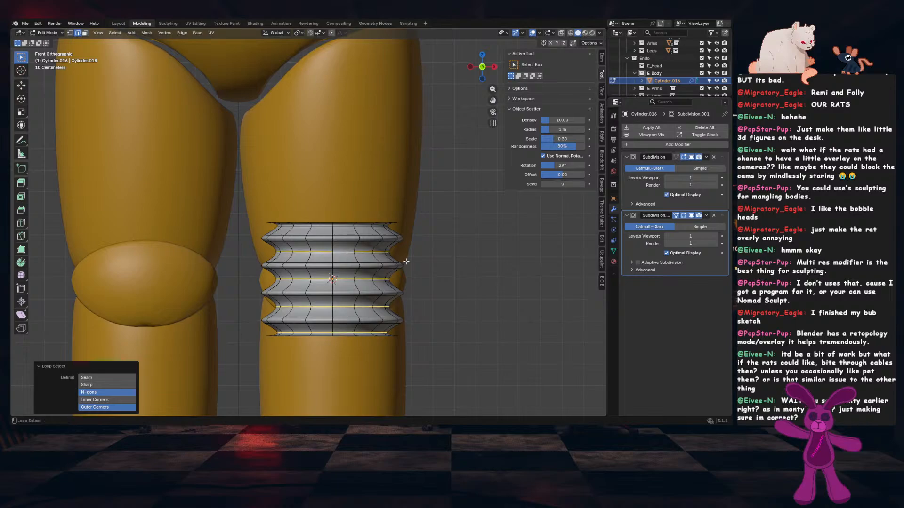
left_click(349, 225, "alt+shift")
key("alt+s")
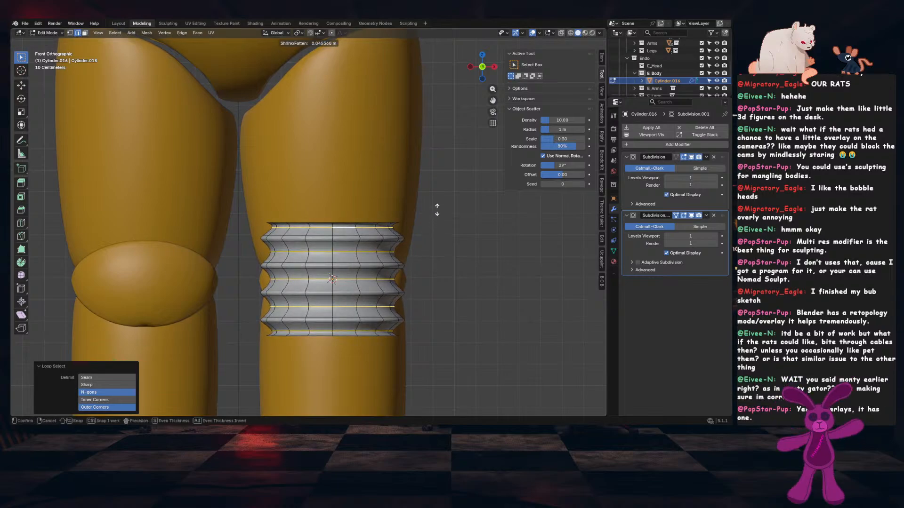
left_click(437, 208)
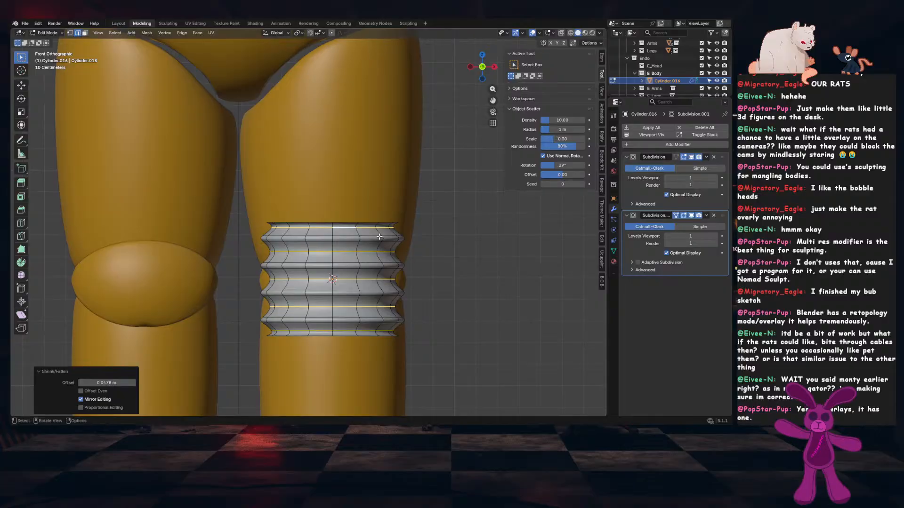
Select the four narrow beveled ridge face loops and shrink them inward about 0.028 m with Shrink/Fatten
left_click(380, 237, "alt")
left_click(361, 266, "alt+shift")
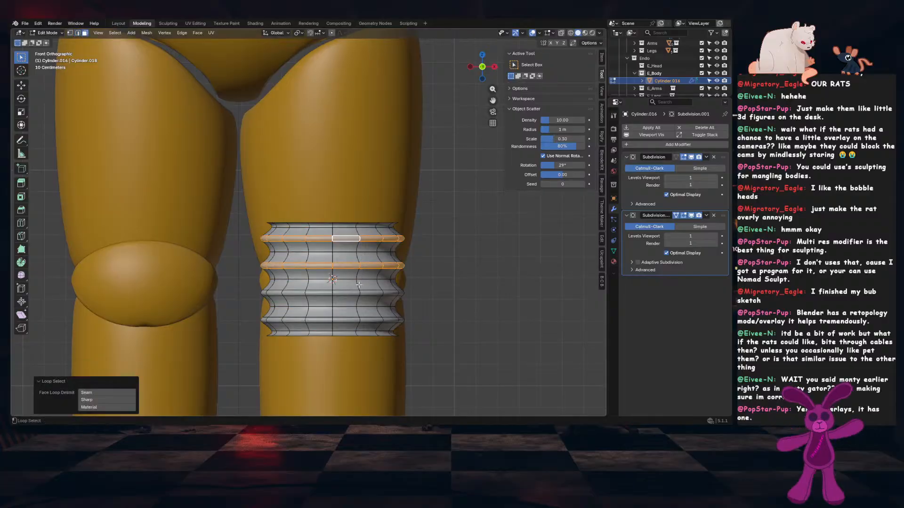
left_click(358, 293, "alt+shift")
left_click(357, 320, "alt+shift")
key("alt+s")
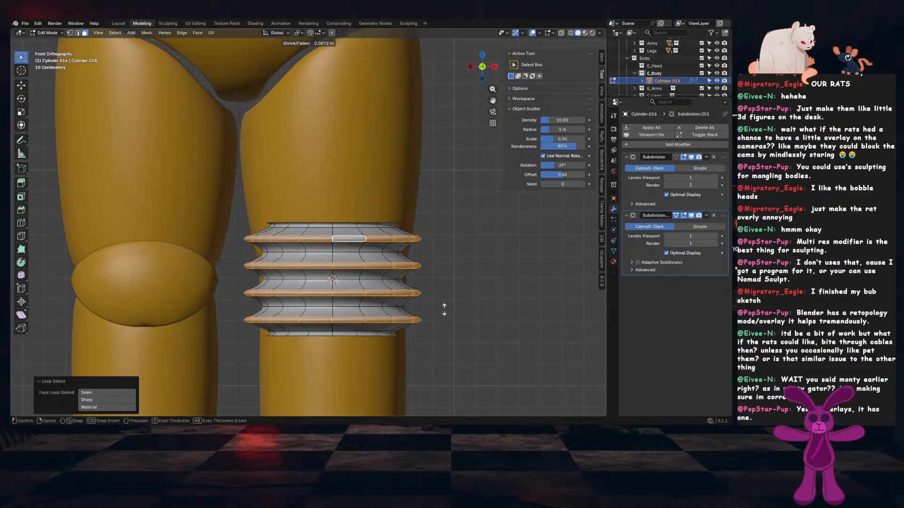
left_click(440, 337)
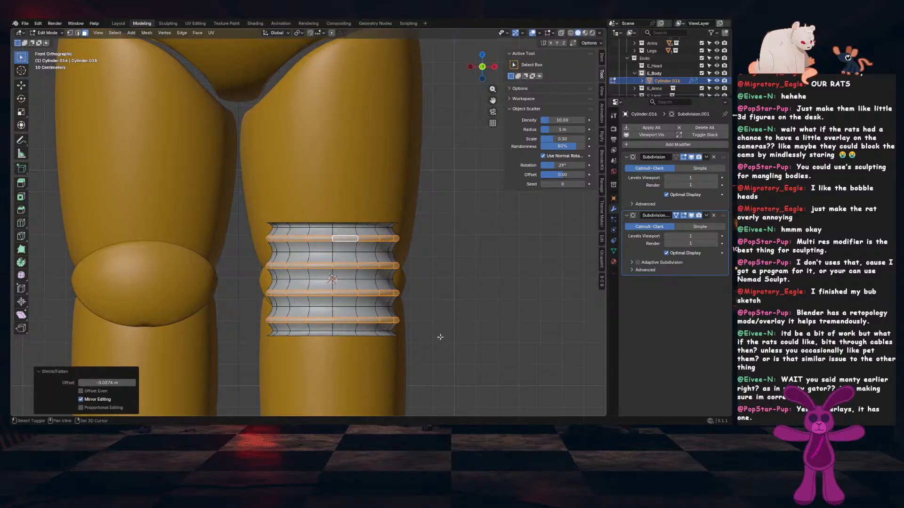
Apply the ribbed tube's scale in Object Mode and snap the tube to the 3D cursor at the knee
key("Tab")
key("ctrl+a")
left_click(466, 275)
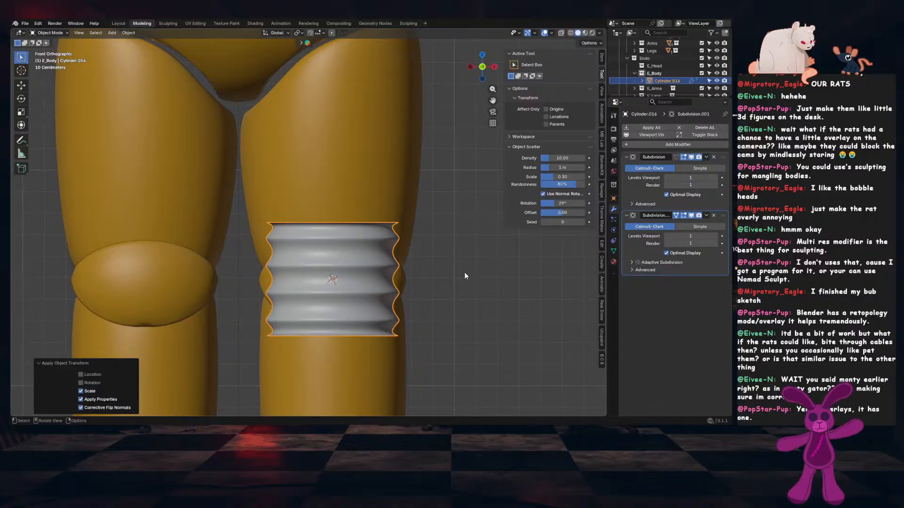
key("KP_3")
key("shift+s")
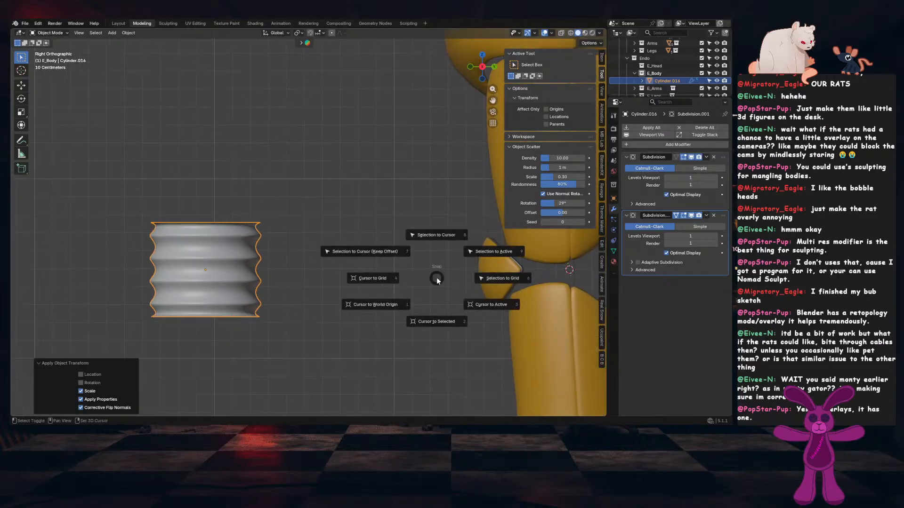
left_click(433, 246)
key("KP_Decimal")
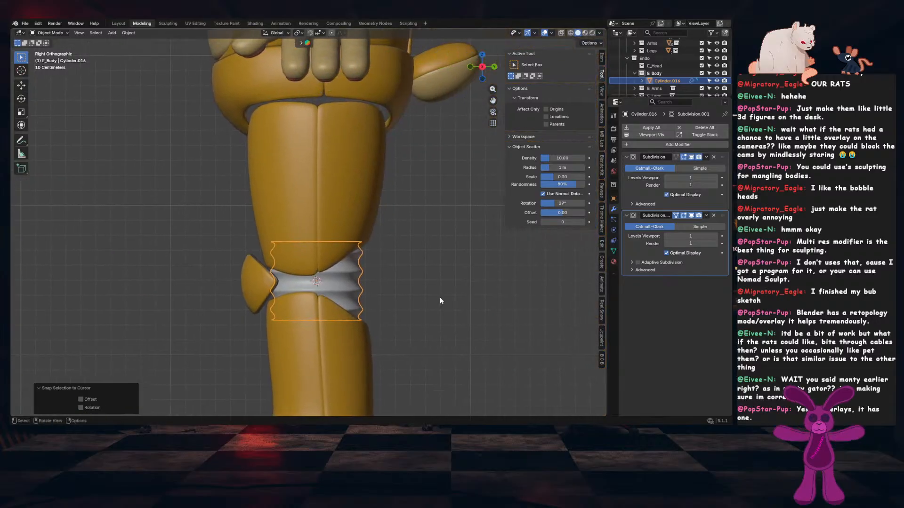
Edit the tube with X-ray on and grow a selection from its middle edge loop to everything except the end rings
middle_click_drag(441, 289, 395, 274)
left_click(313, 289)
scroll(343, 288, "up", 1)
scroll(410, 271, "up", 1)
key("Tab")
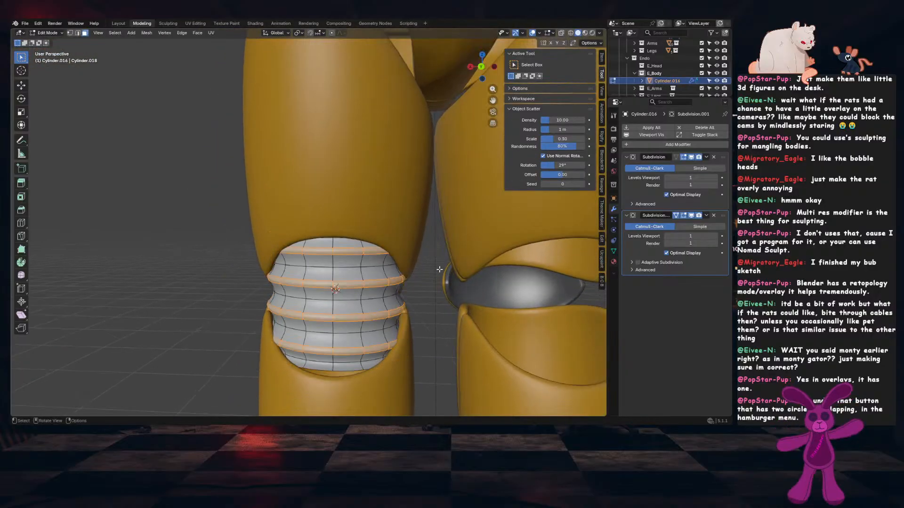
left_click(561, 33)
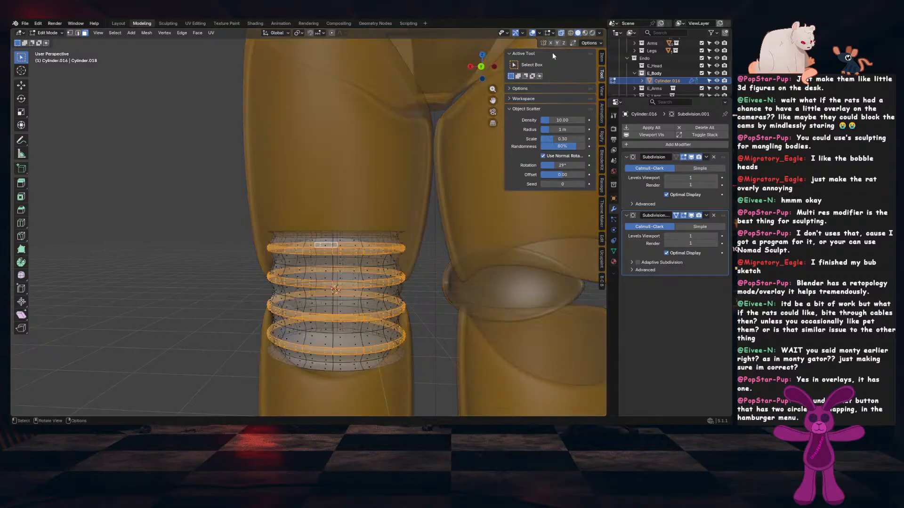
key("KP_1")
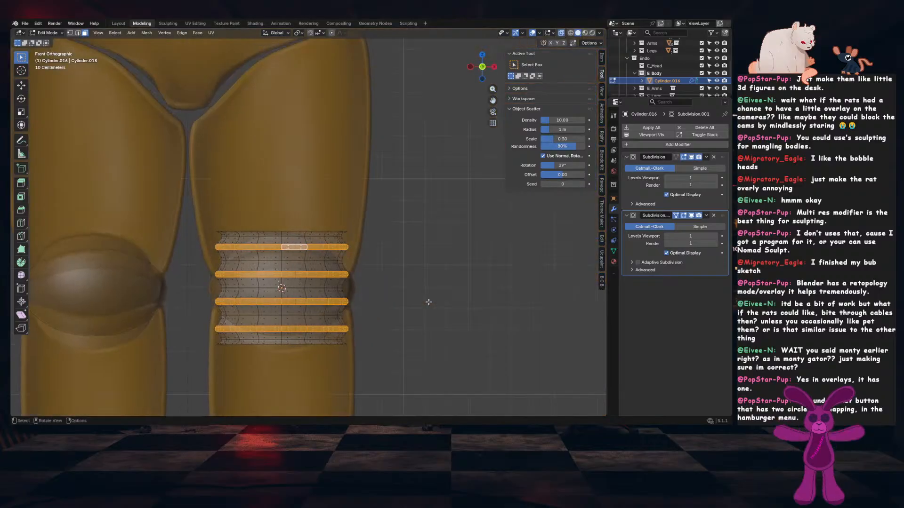
scroll(428, 300, "up", 1)
middle_click_drag(373, 314, 399, 262, "shift")
scroll(362, 260, "up", 1)
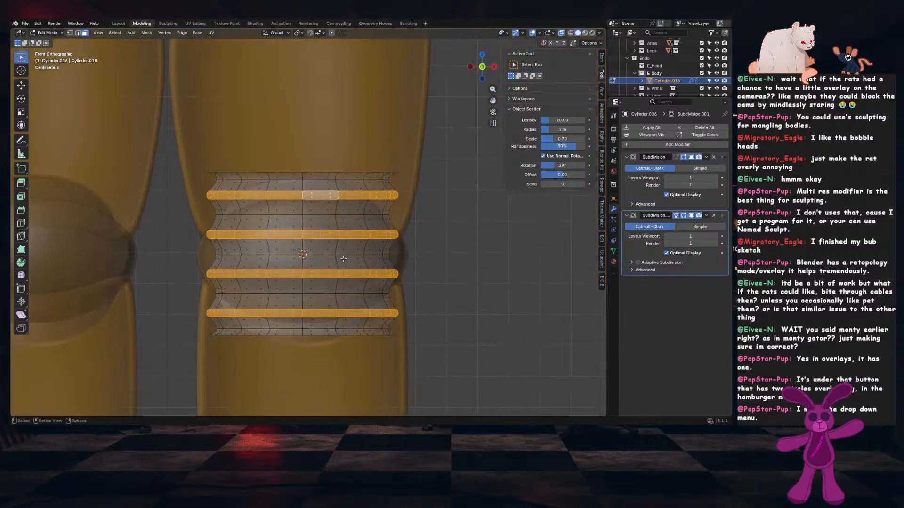
key("2")
left_click(331, 258, "alt")
key("ctrl+KP_Add")
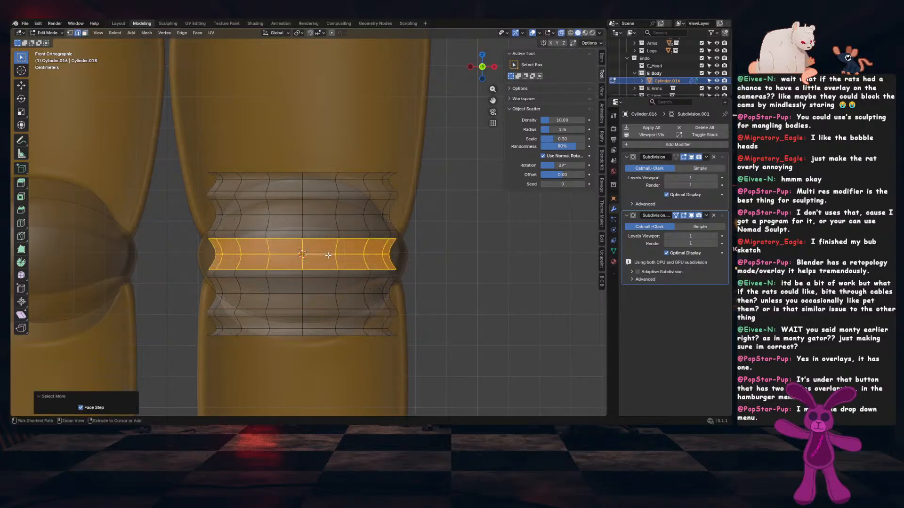
key("ctrl+KP_Add")
key("ctrl+KP_Add")
key("ctrl+KP_Add")
key("ctrl+KP_Add")
key("ctrl+KP_Add")
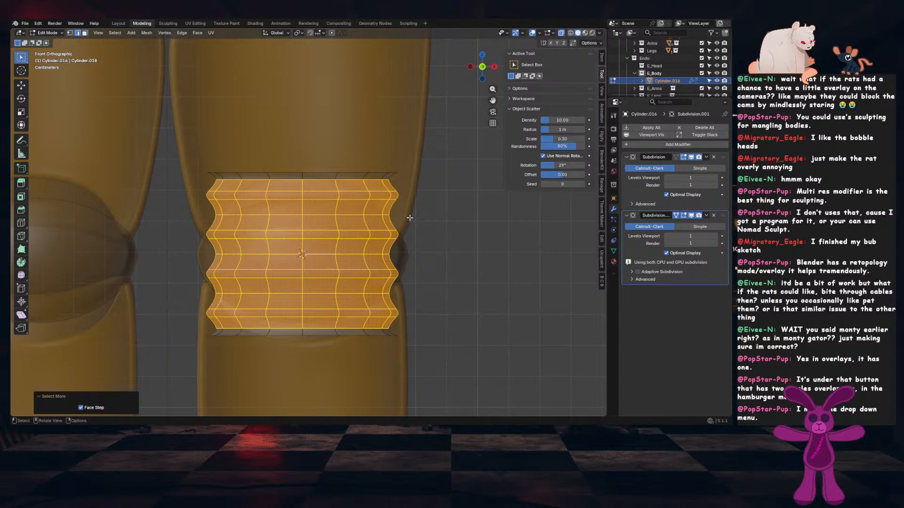
Turn X-ray off, scale the selected ribbed section to about 0.902 overall, and stretch it to about 1.05 along Z
key("3")
key("KP_3")
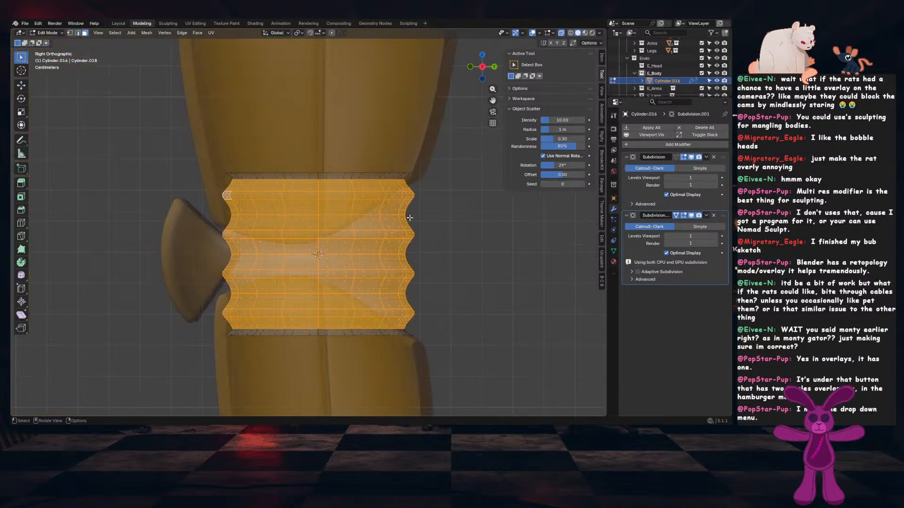
key("KP_1")
key("ctrl+KP_1")
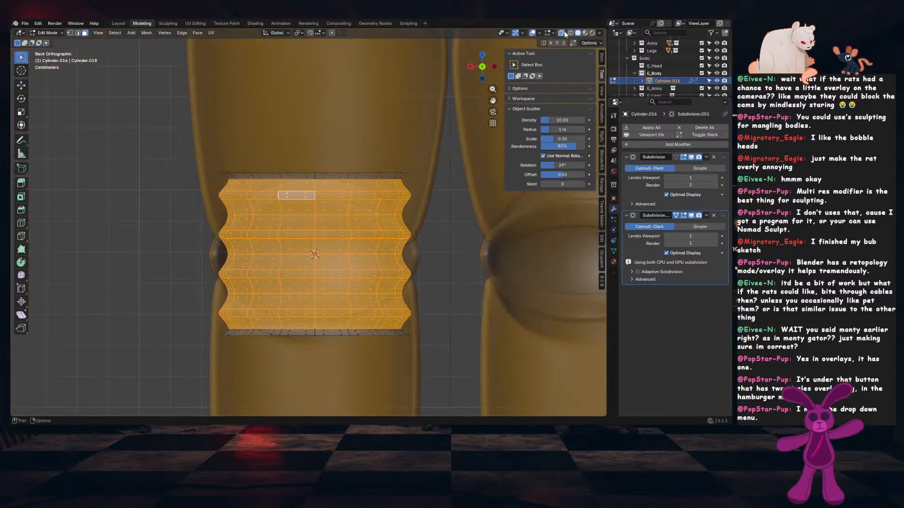
left_click(562, 33)
key("alt+s")
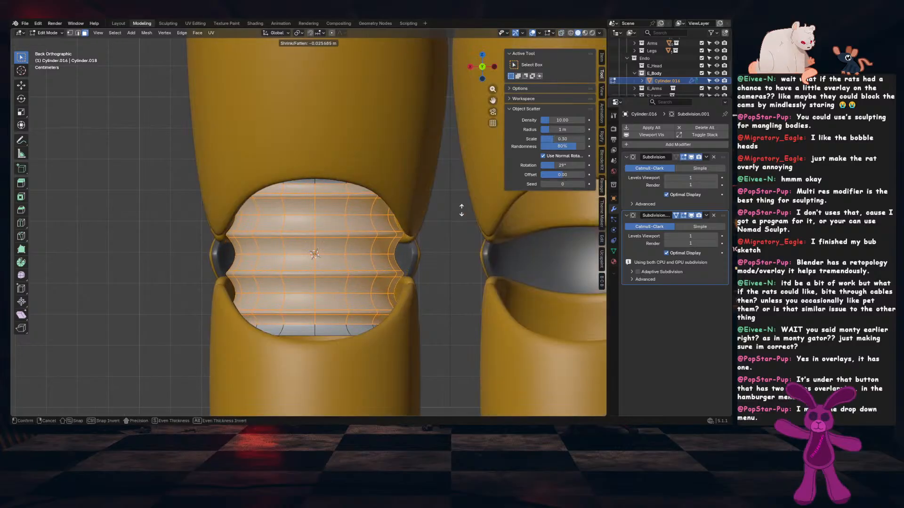
left_click(463, 214)
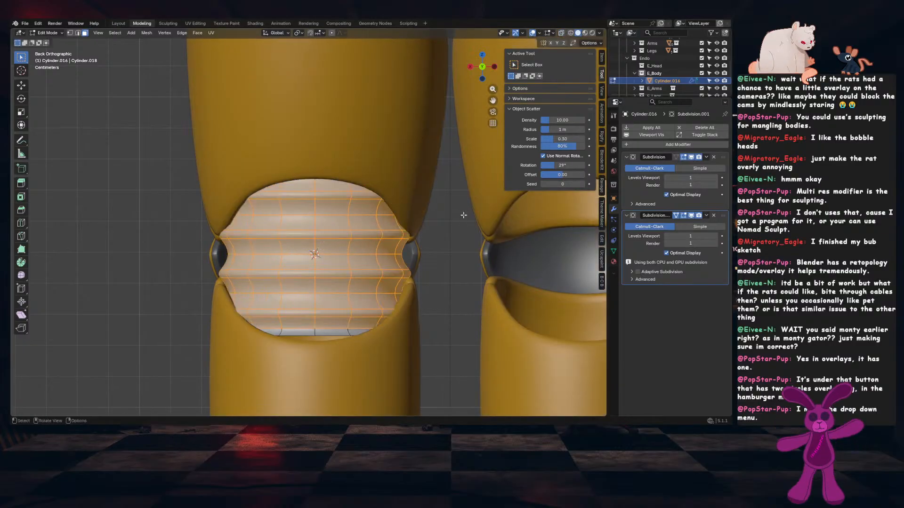
key("s")
left_click(440, 224)
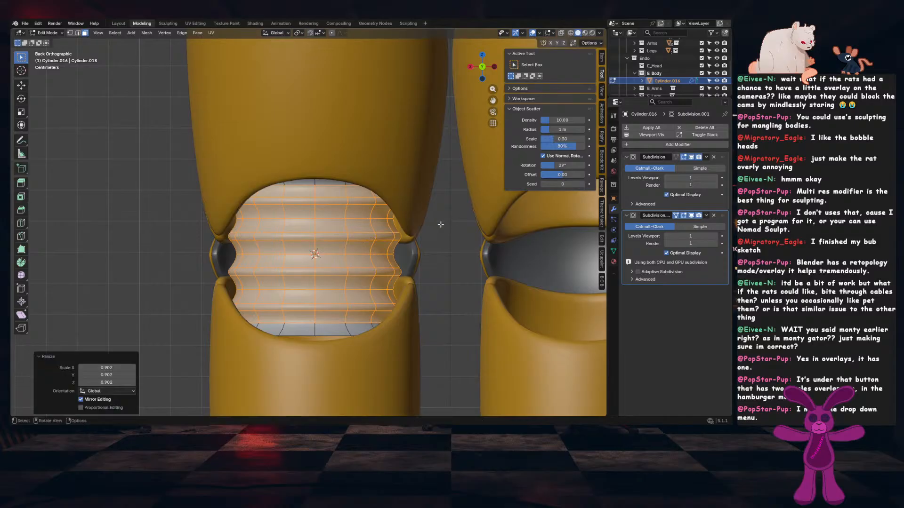
key("s")
key("z")
left_click(446, 225)
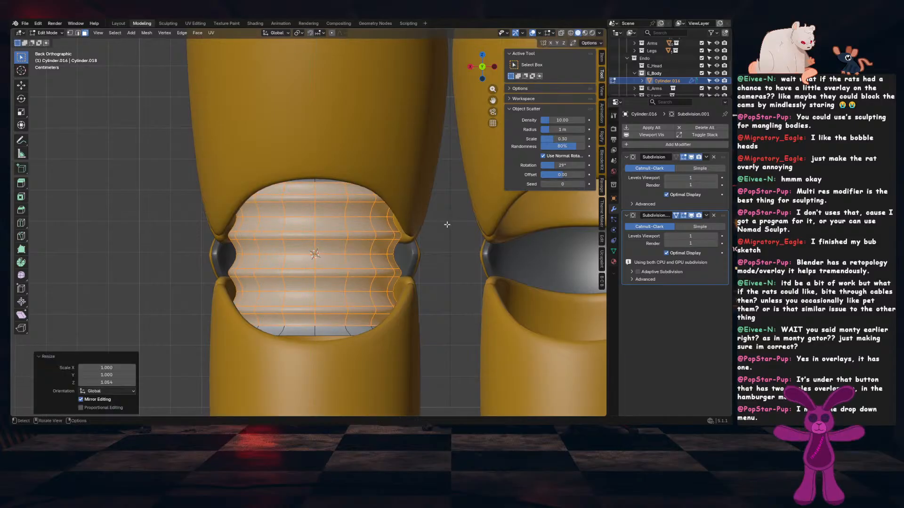
In Object Mode, stretch the ribbed knee tube to about 1.14 along Z and shift it slightly along Z
key("Tab")
mouse_move(430, 230)
middle_mouse_down()
mouse_move(392, 252)
mouse_move(441, 230)
middle_mouse_up()
key("s")
key("z")
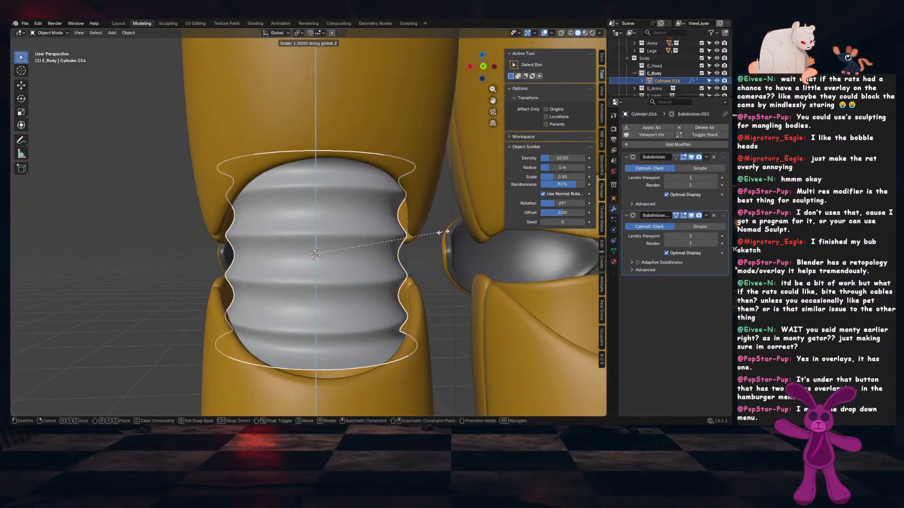
left_click(462, 239)
key("g")
key("z")
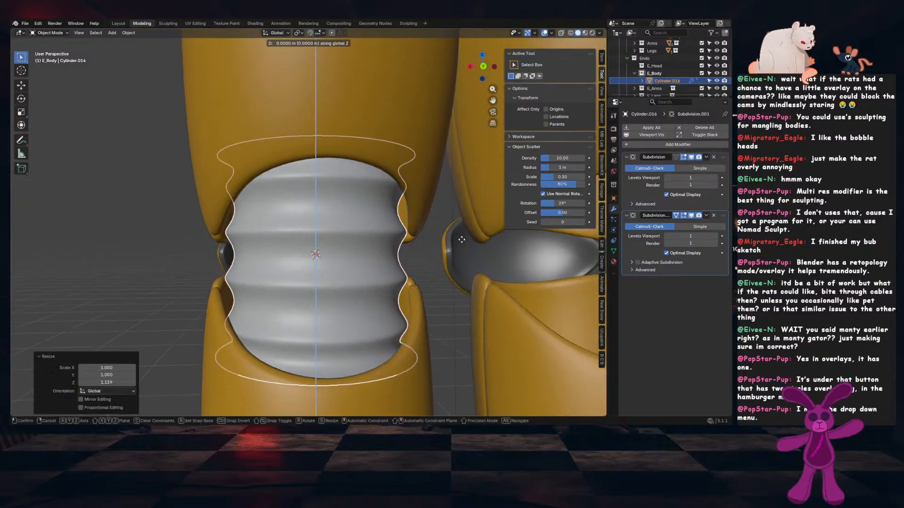
left_click(442, 241)
Apply the knee tube's scale and save the file
key("ctrl+a")
left_click(442, 241)
mouse_move(441, 241)
middle_mouse_down()
mouse_move(405, 193)
mouse_move(390, 196)
mouse_move(357, 267)
mouse_move(424, 263)
mouse_move(434, 250)
middle_mouse_up()
key("ctrl+s")
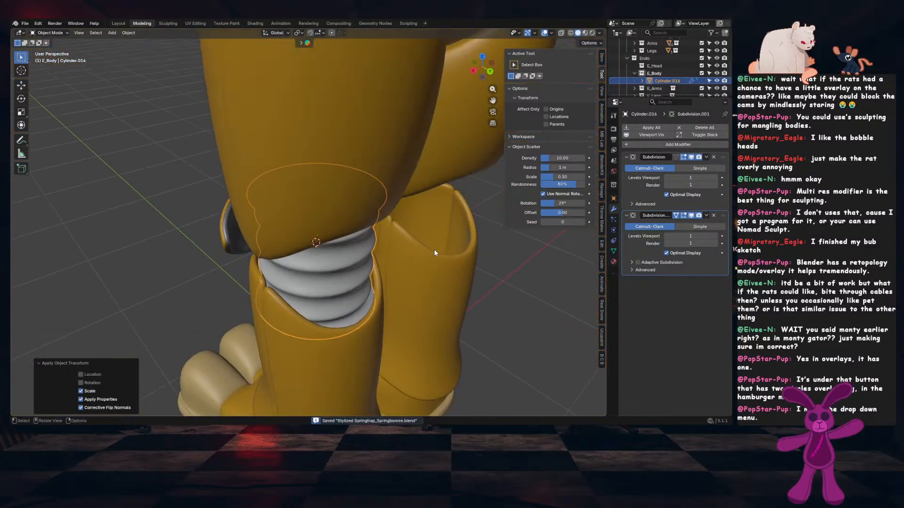
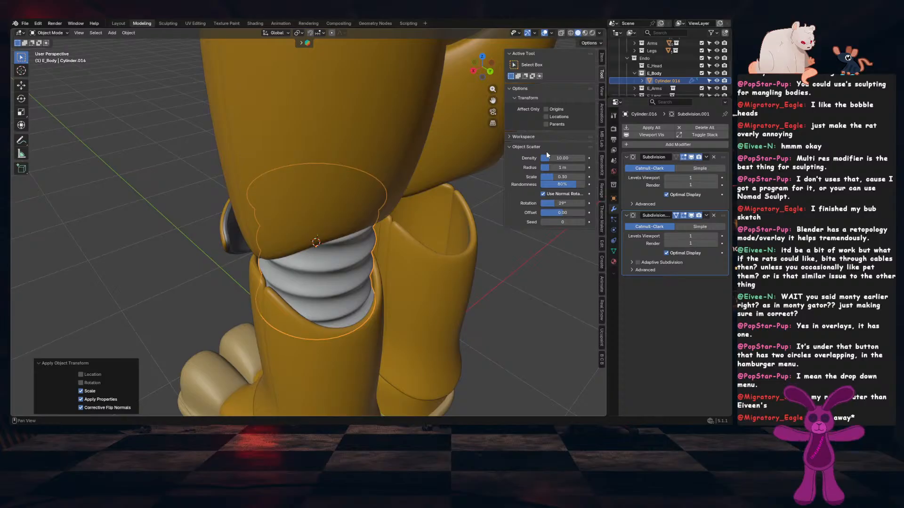
scroll(436, 231, "down", 4)
middle_click_drag(390, 168, 332, 199)
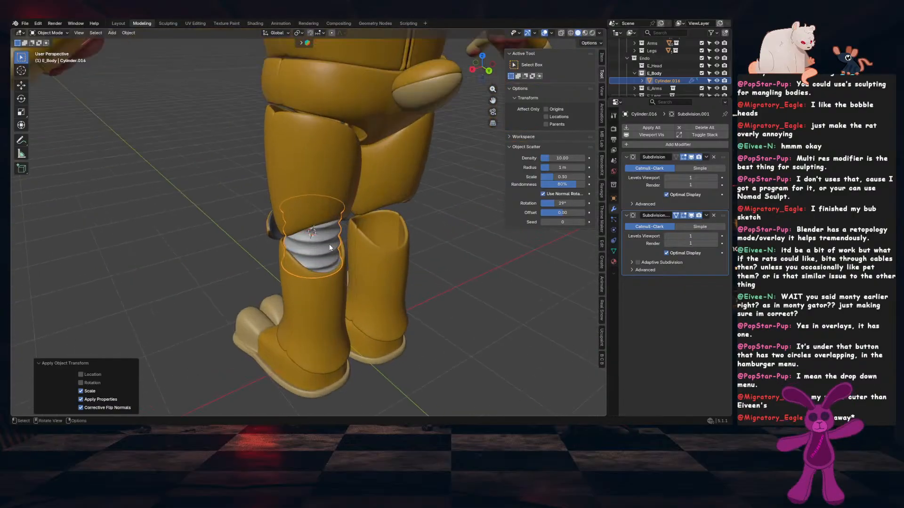
mouse_move(329, 244)
middle_mouse_down()
mouse_move(389, 233)
mouse_move(332, 232)
middle_mouse_up()
key("ctrl+s")
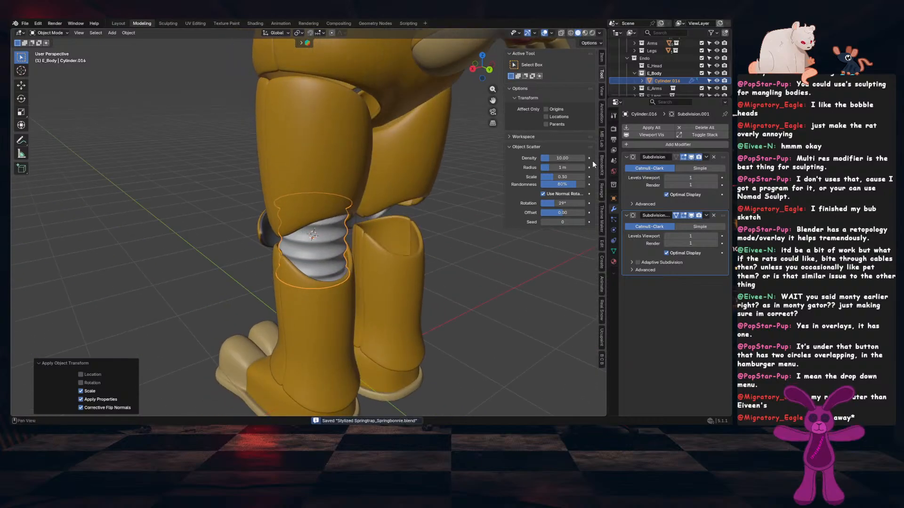
Add a Mirror modifier above the tube's subdivisions with Roundcube.007 as mirror object, and apply the tube's scale
left_click(627, 145)
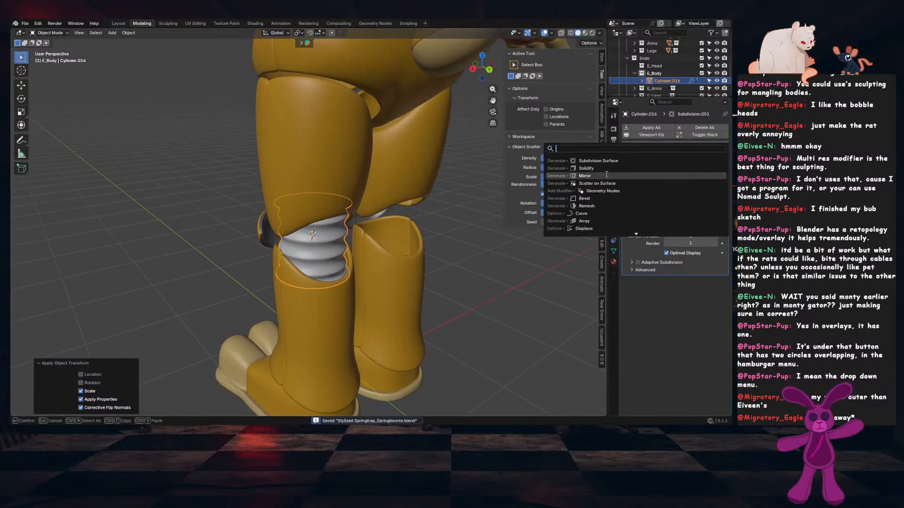
left_click(608, 176)
left_click_drag(705, 144, 704, 143)
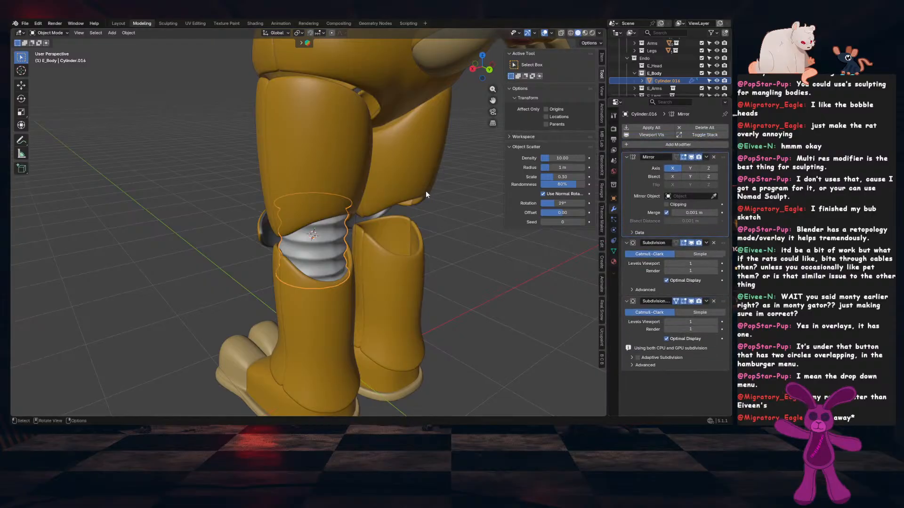
scroll(427, 196, "down", 1)
left_click(713, 196)
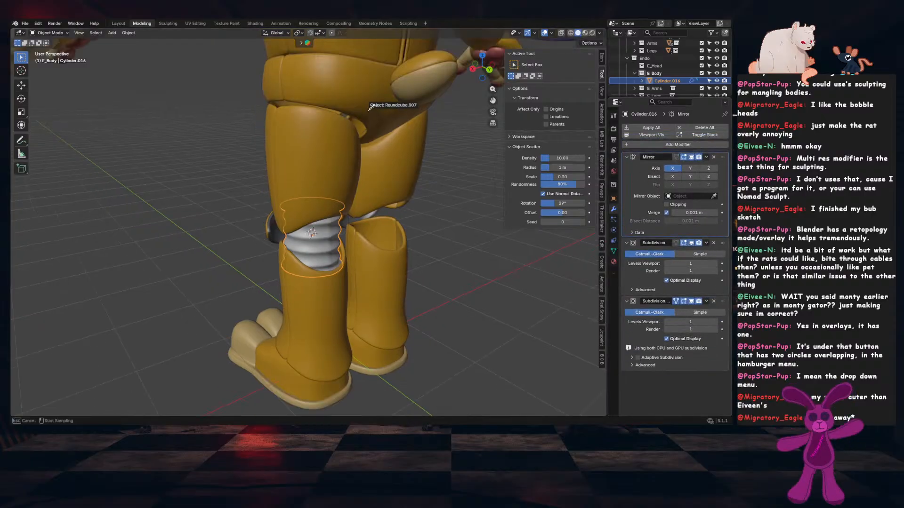
left_click(376, 216)
key("ctrl+a")
left_click(448, 220)
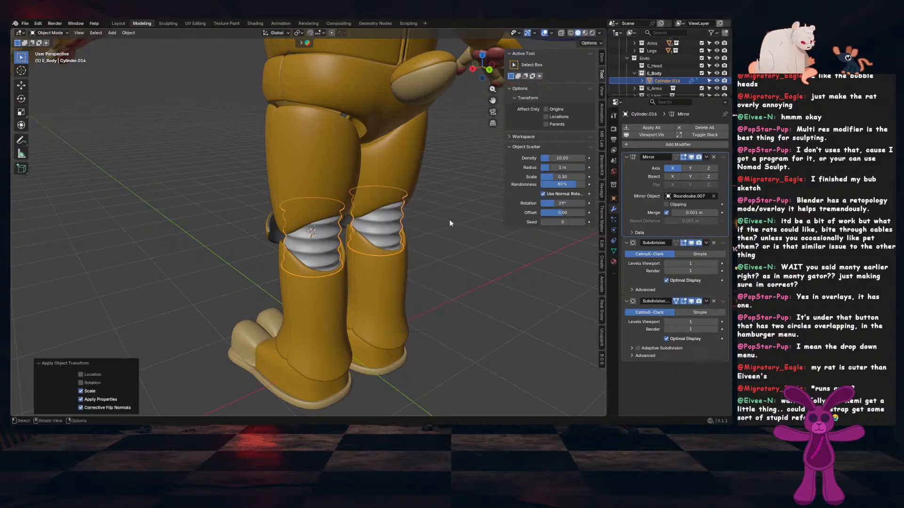
Open the Shading workspace with rendered viewport shading and assign the Scratched Matte Rubber (Black) material to the knee tubes
scroll(449, 219, "up", 2)
left_click(255, 23)
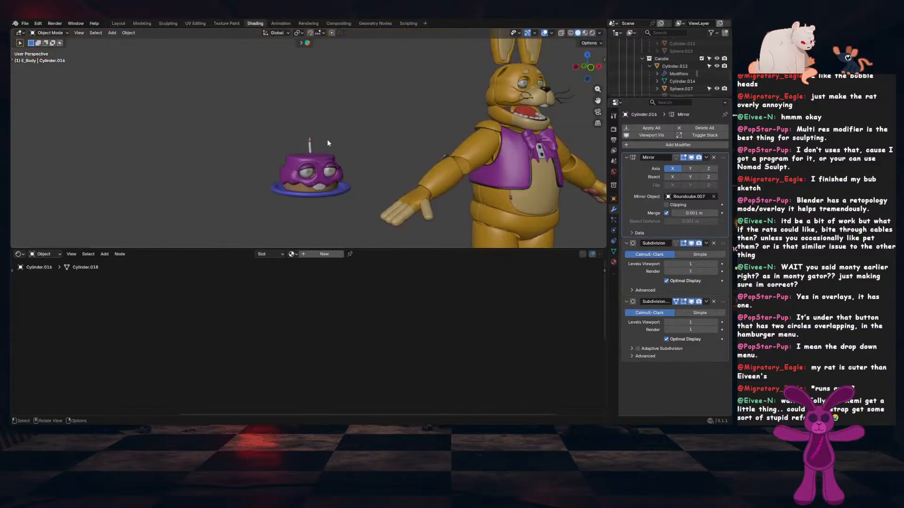
key("KP_Decimal")
middle_click_drag(301, 138, 542, 47)
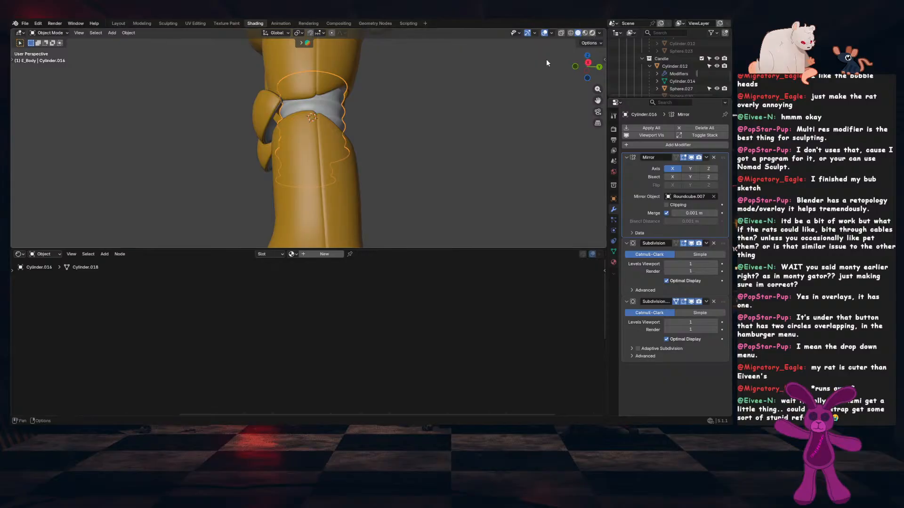
middle_click_drag(385, 118, 358, 143)
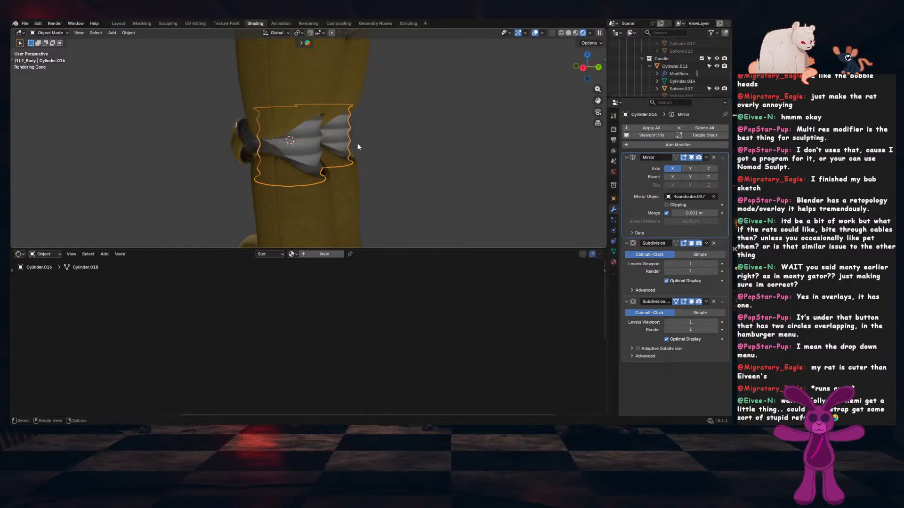
left_click(293, 254)
type("rubb")
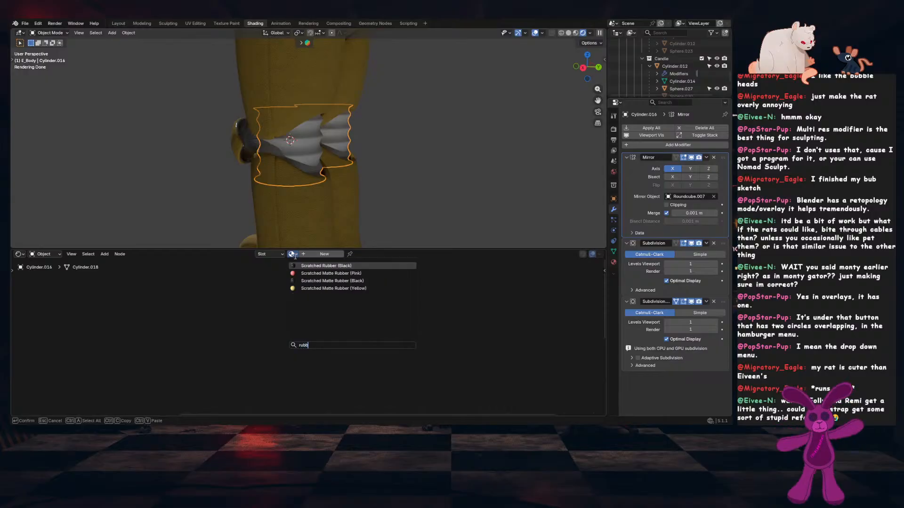
left_click(330, 281)
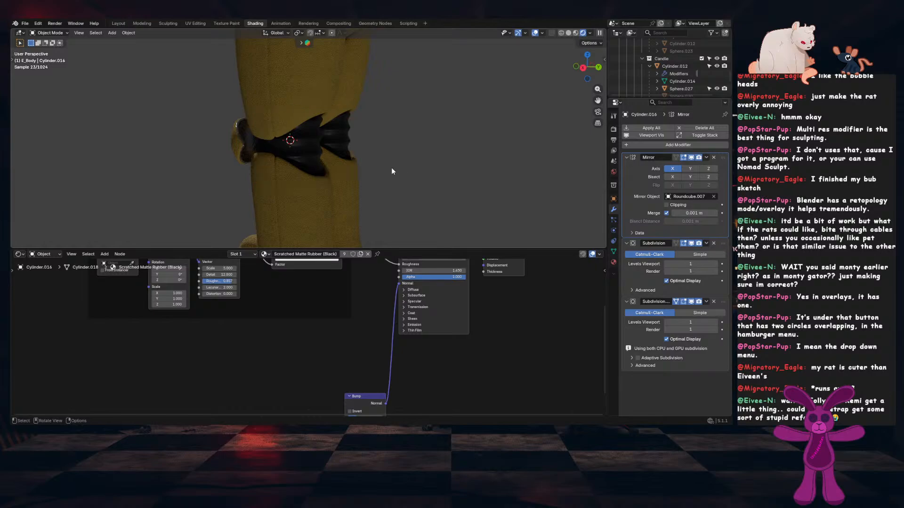
Apply the scale of the black rubber knee tubes again
key("ctrl+KP_1")
key("ctrl+a")
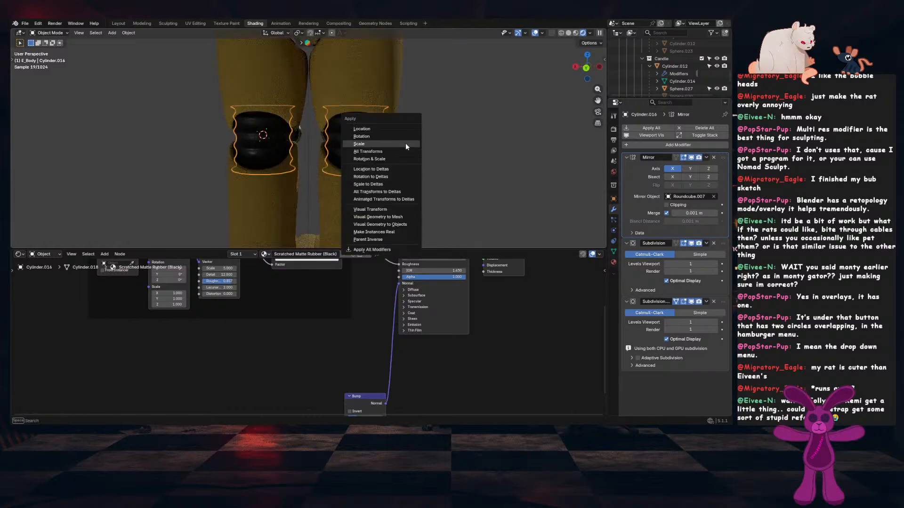
left_click(405, 143)
left_click(422, 136)
Duplicate the mirrored knee tubes in front view and place the copies beside the forearms
mouse_move(421, 137)
middle_mouse_down()
mouse_move(310, 144)
mouse_move(415, 144)
middle_mouse_up()
scroll(388, 142, "down", 2)
middle_click_drag(314, 120, 316, 148, "shift")
left_click(326, 174)
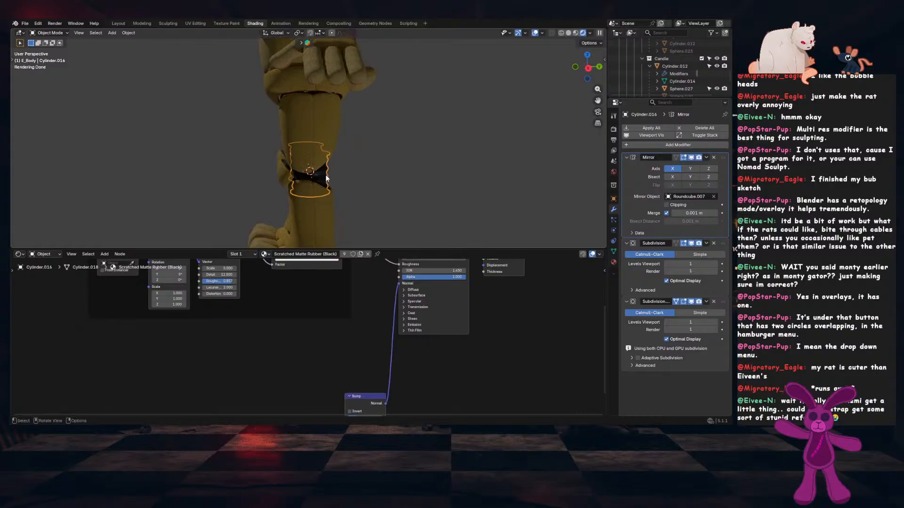
key("KP_1")
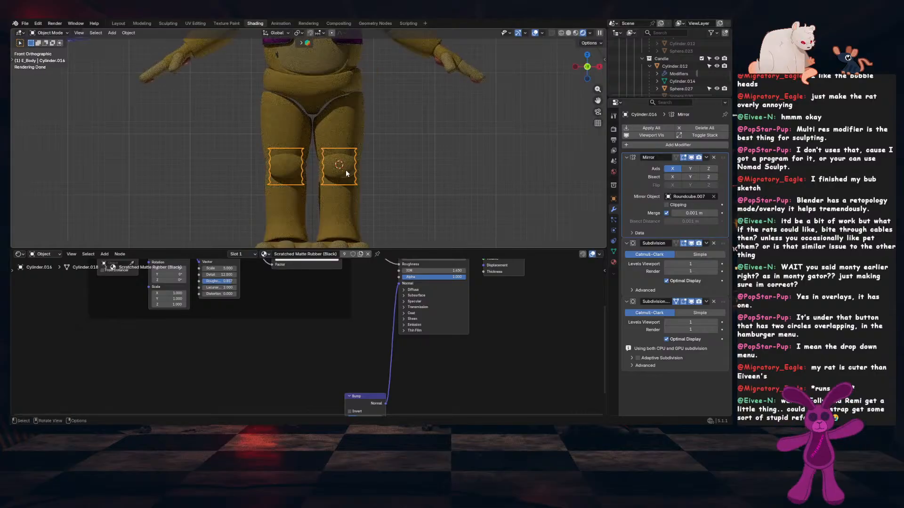
middle_click_drag(348, 153, 357, 208, "shift")
key("shift+d")
middle_click_drag(445, 58, 380, 147, "shift")
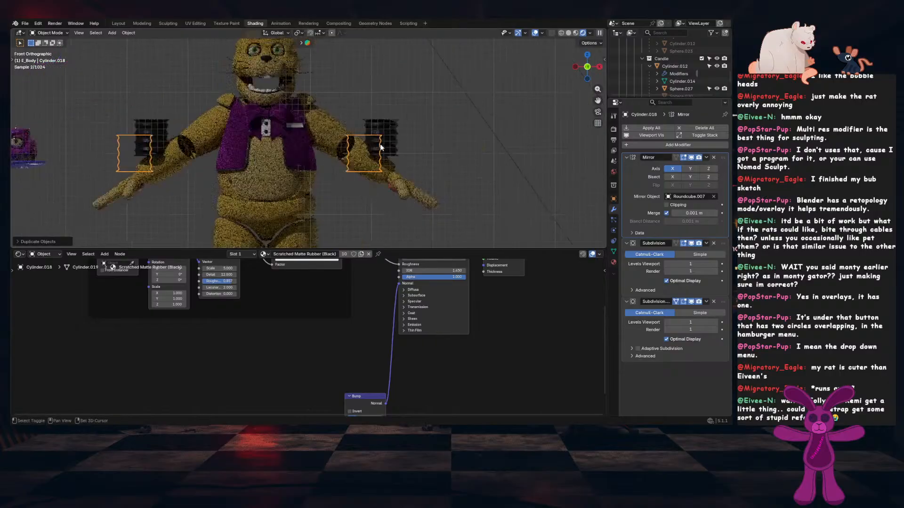
scroll(340, 160, "up", 2)
Copy the upper arm casing's rotation values onto the duplicated rubber tube
left_click(338, 159)
key("n")
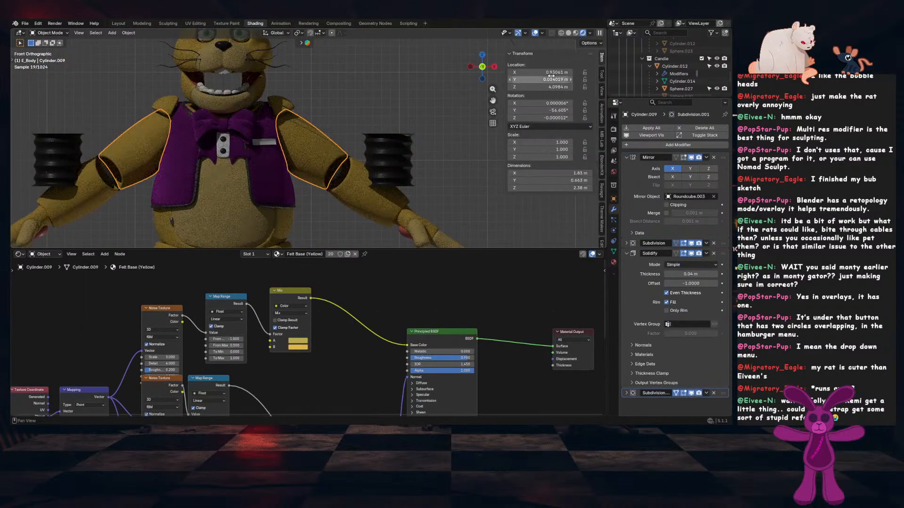
key("ctrl+c")
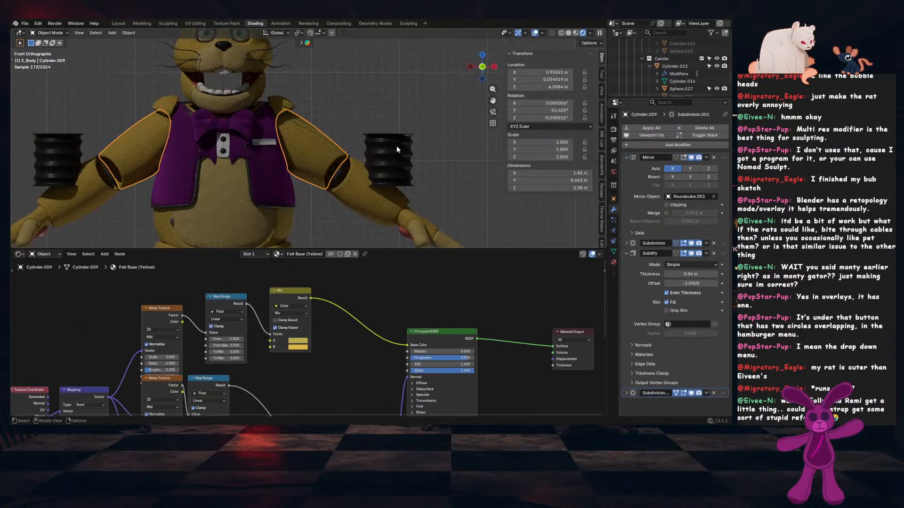
left_click(397, 147)
key("ctrl+v")
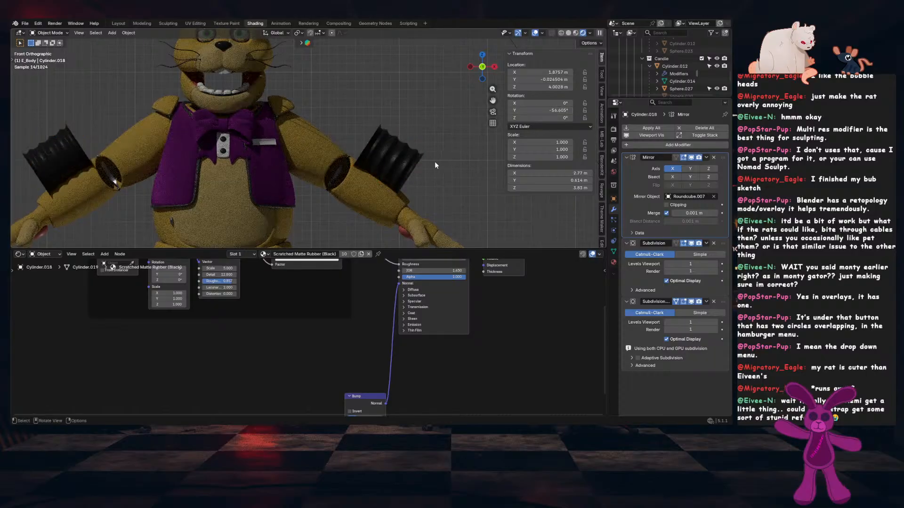
left_click(374, 188)
left_click(417, 157)
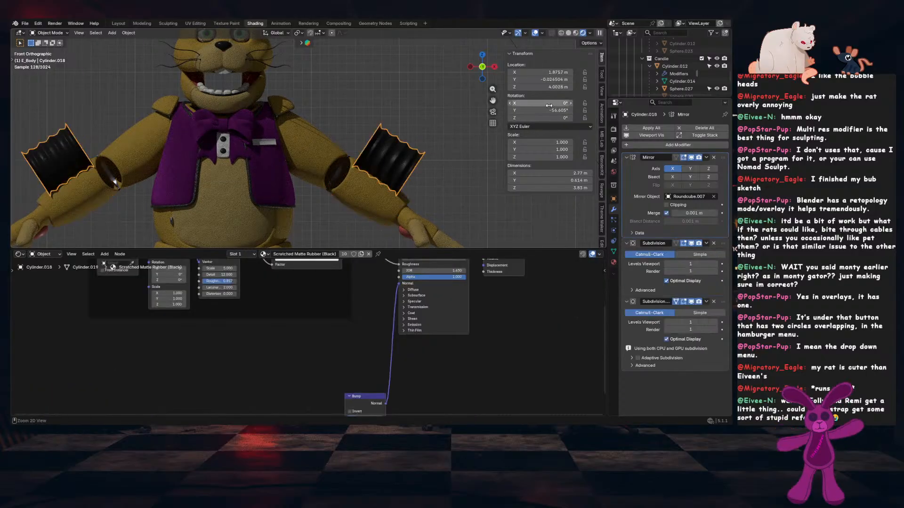
key("ctrl+v")
Select the forearm and upper arm casings together and snap the 3D cursor to them
left_click(384, 200)
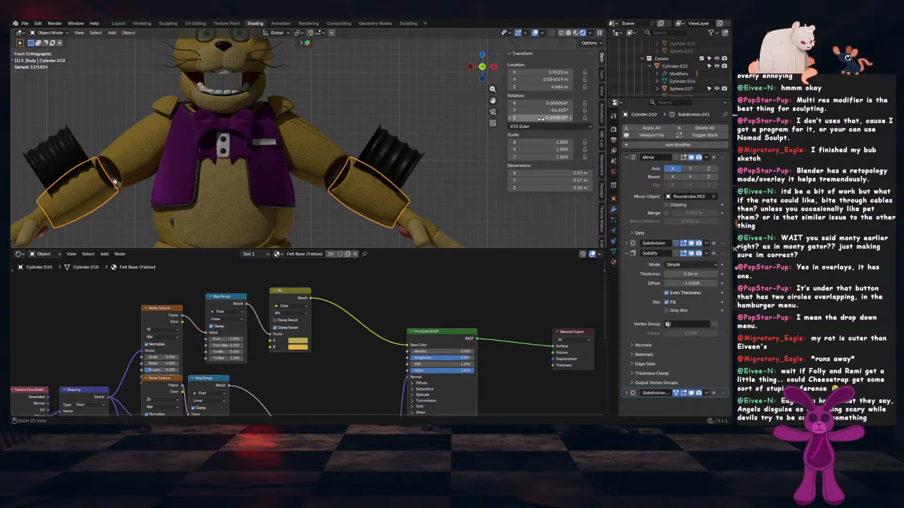
left_click(358, 190)
left_click(358, 190)
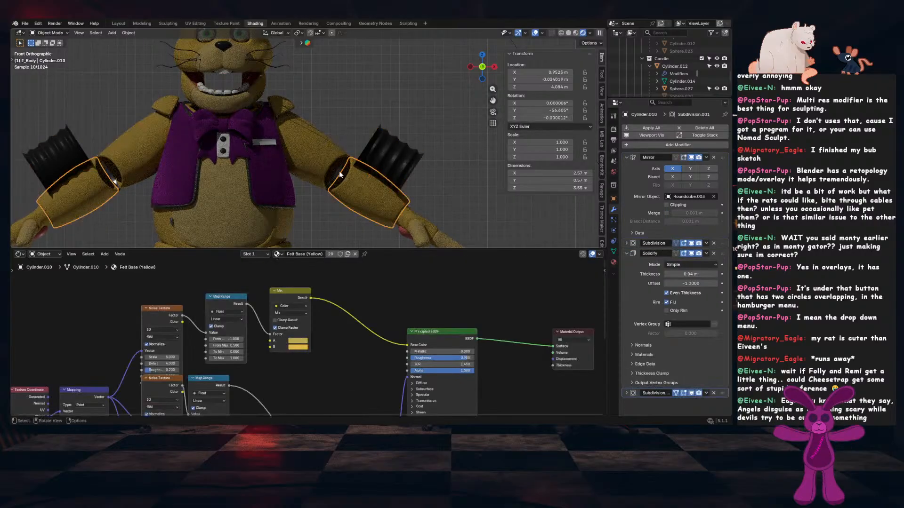
key("shift+s")
left_click(422, 134)
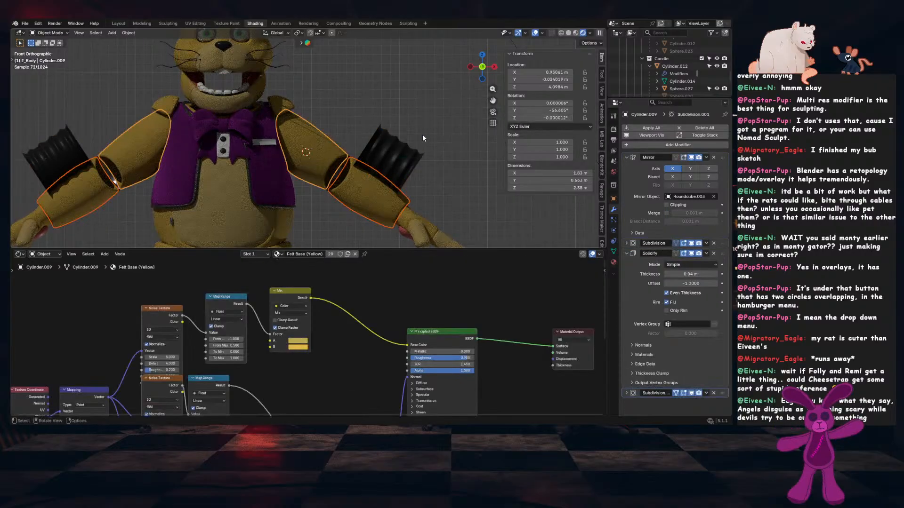
Snap the duplicated tube to the 3D cursor and slide it along its local Z axis down to the elbow
left_click(405, 150)
key("shift+s")
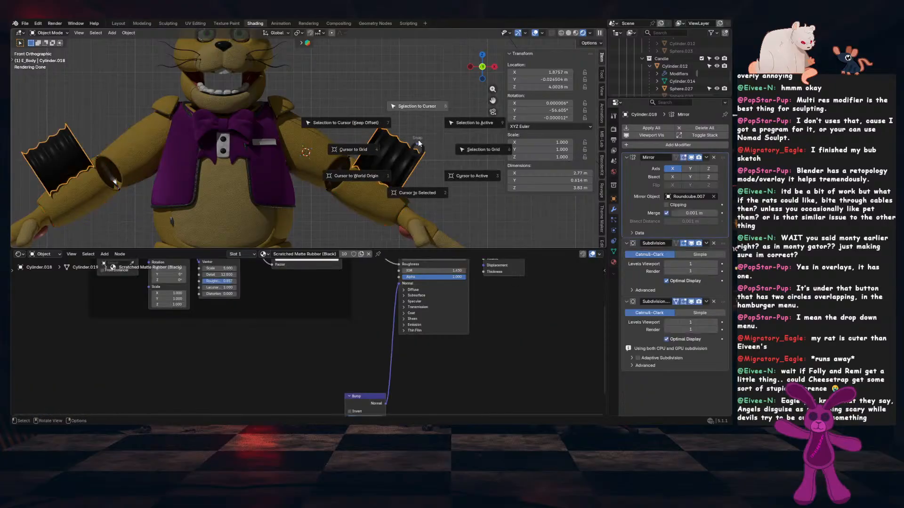
left_click(418, 135)
key("g")
key("z")
key("z")
left_click(419, 170)
scroll(419, 171, "up", 2)
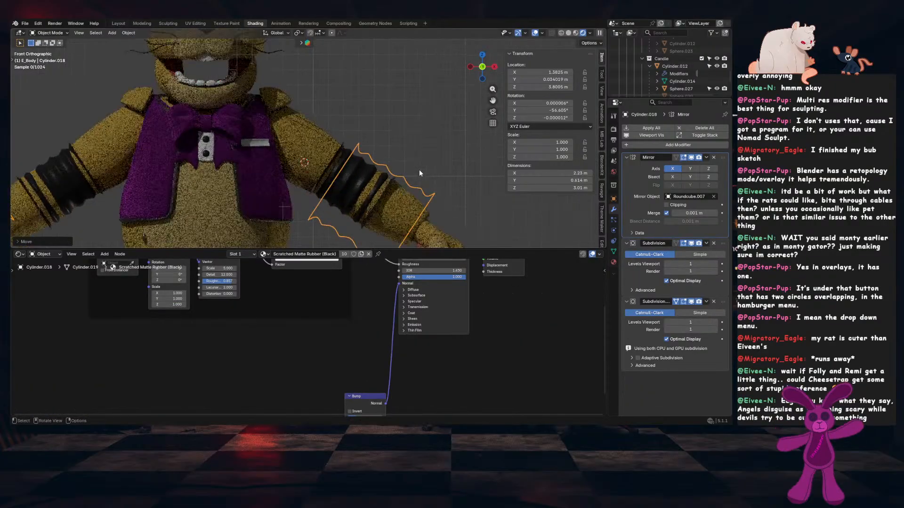
Scale the elbow tube to 0.714 and slide it along local Z to centre it in the elbow gap
middle_click_drag(420, 173, 419, 137, "shift")
scroll(419, 137, "up", 2)
scroll(420, 138, "down", 1)
key("s")
left_click(417, 147)
key("g")
key("z")
key("z")
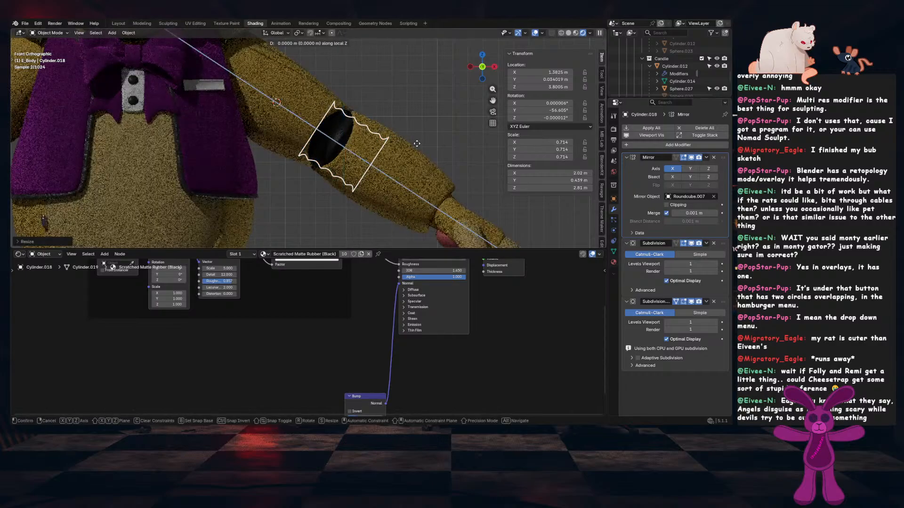
left_click(400, 139)
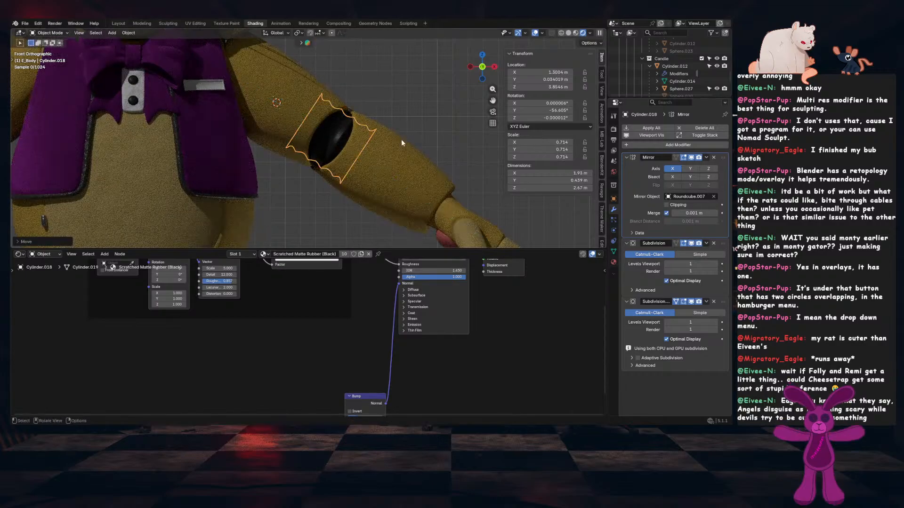
Check the fit of the elbow tubes around the arms and return to the Modeling workspace
middle_click_drag(401, 139, 414, 161)
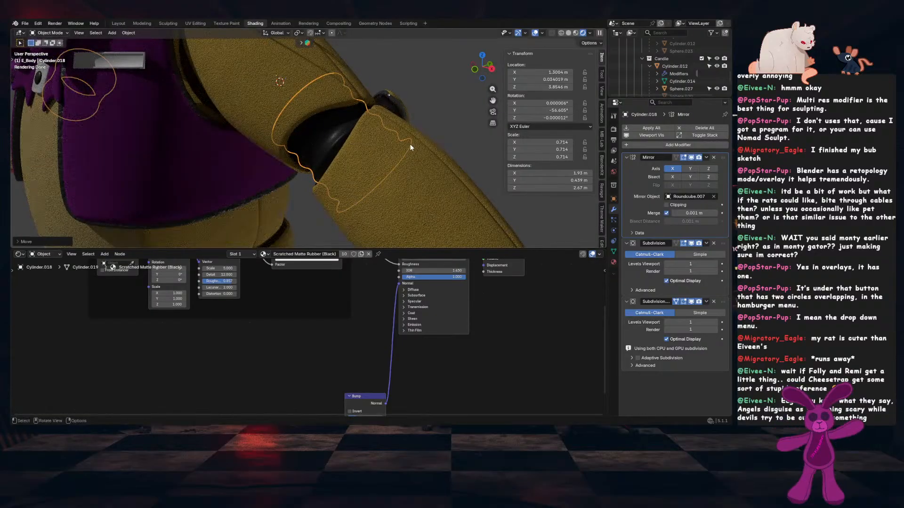
middle_click_drag(409, 143, 414, 110)
scroll(412, 113, "down", 8)
middle_click_drag(334, 145, 358, 168)
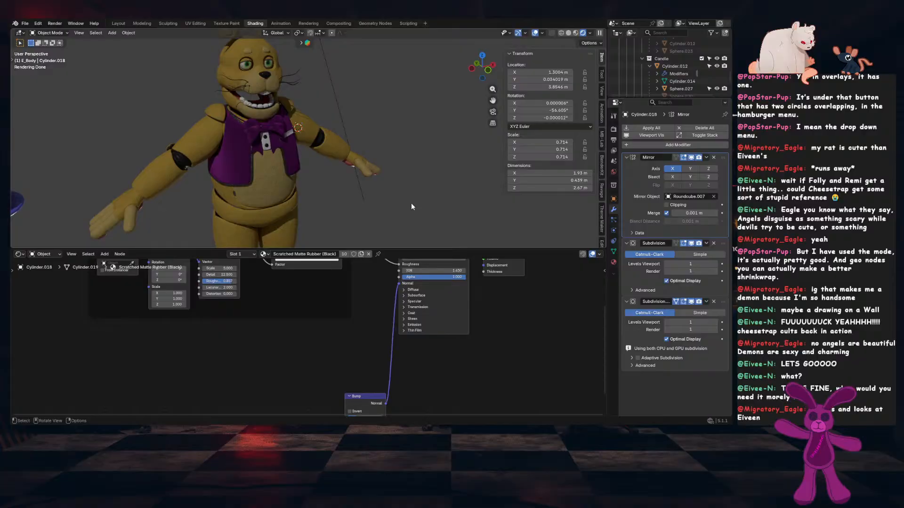
scroll(360, 166, "down", 1)
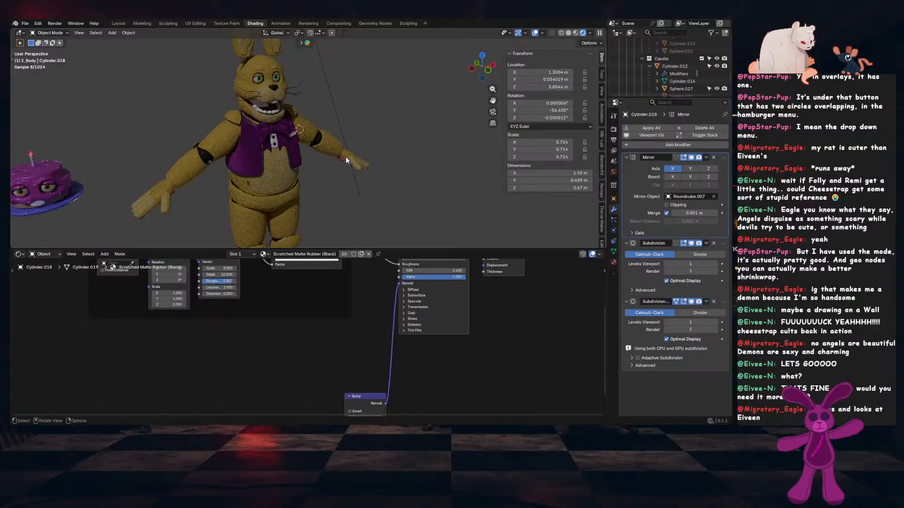
scroll(345, 158, "up", 1)
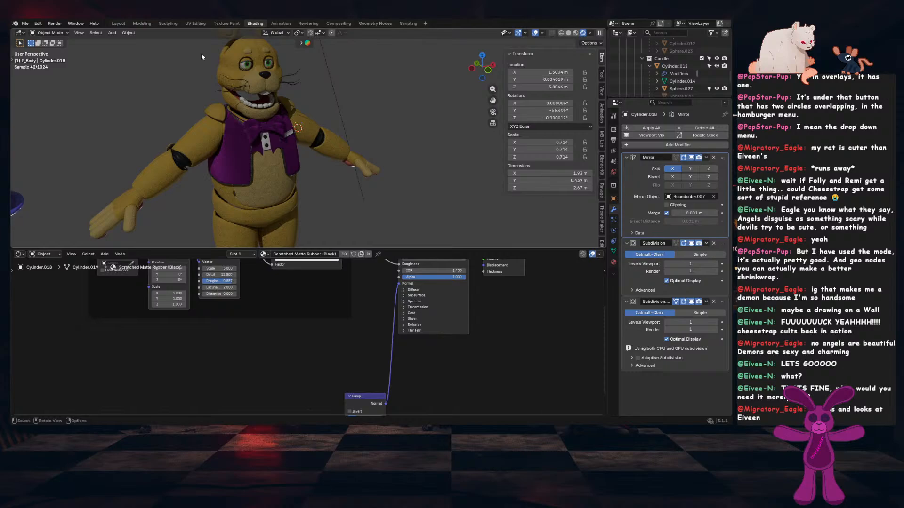
left_click(141, 23)
key("Tab")
scroll(352, 194, "down", 5)
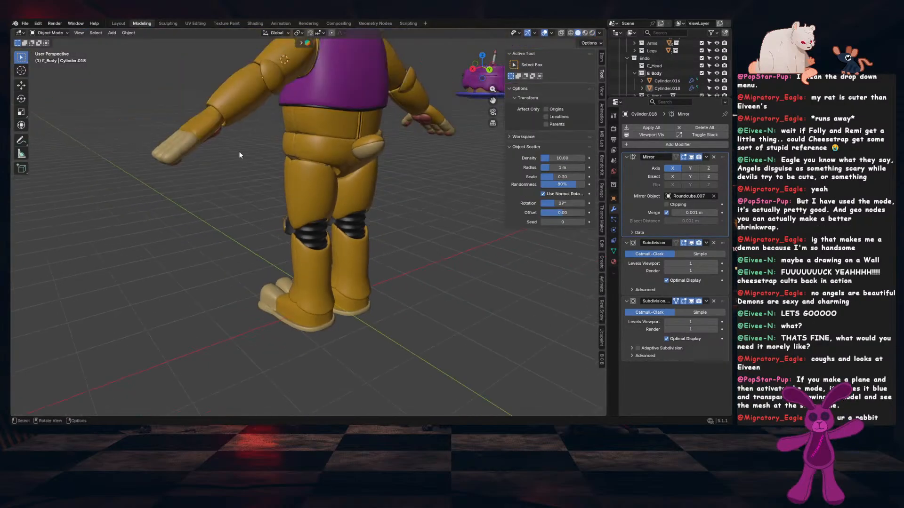
Save the file and inspect the whole character from the front and back, down to the knee joint
middle_click_drag(239, 152, 383, 128)
key("ctrl+s")
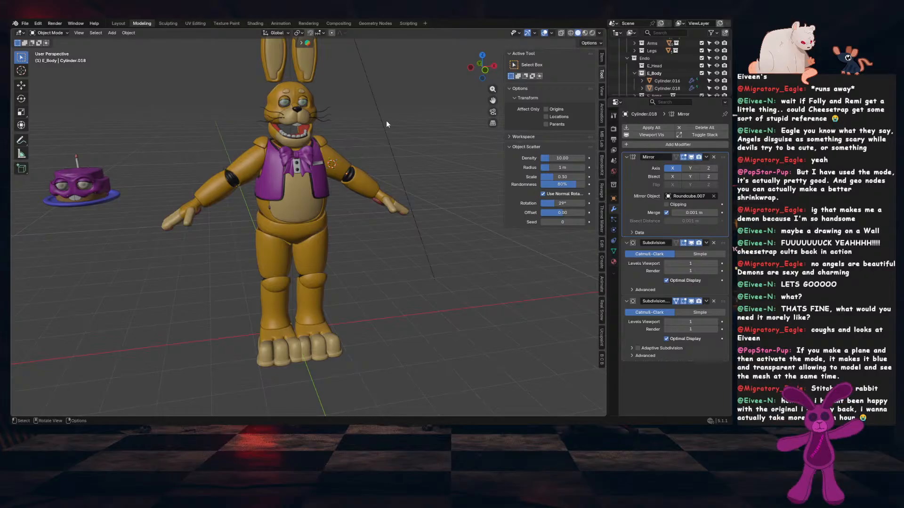
middle_click_drag(387, 119, 404, 175, "shift")
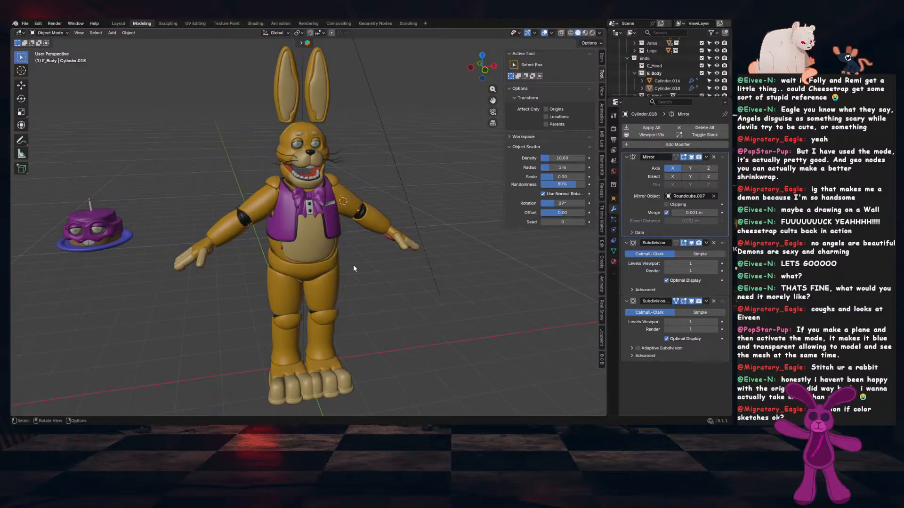
mouse_move(353, 264)
middle_mouse_down()
mouse_move(266, 249)
mouse_move(170, 249)
mouse_move(344, 265)
middle_mouse_up()
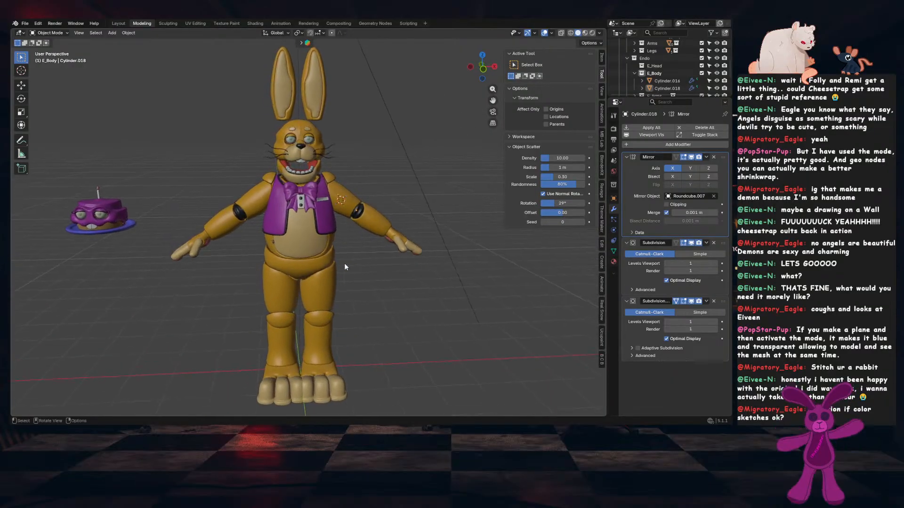
middle_click_drag(338, 264, 408, 316)
scroll(408, 316, "up", 4)
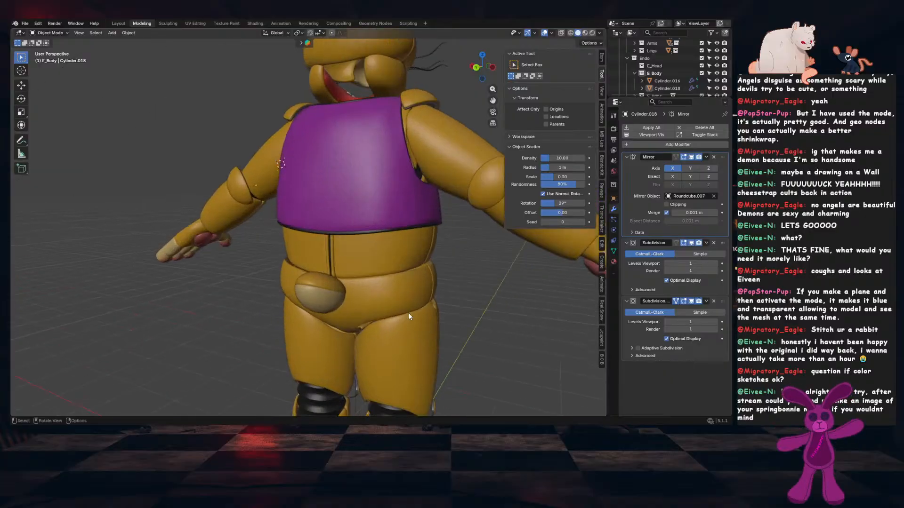
middle_click_drag(408, 312, 351, 292)
scroll(418, 297, "up", 3)
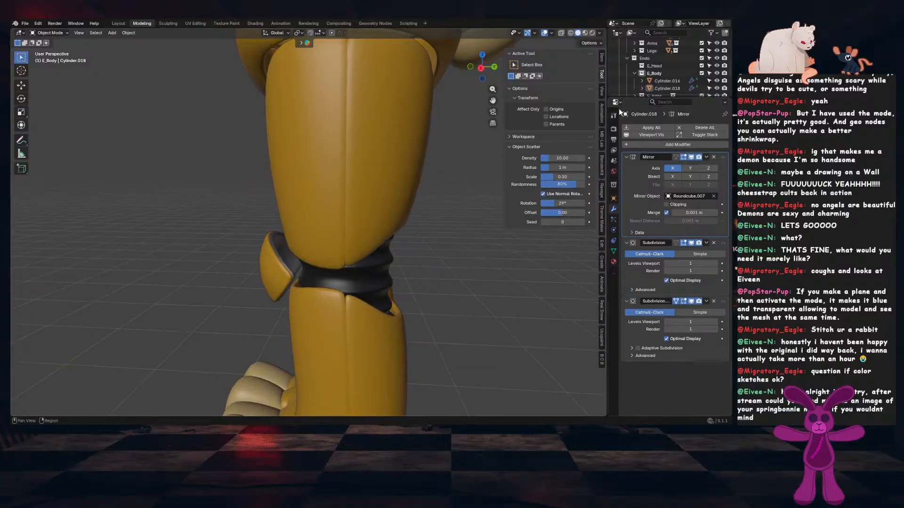
Snap the 3D cursor to the kneecap and add a 16-vertex cylinder there
left_click(300, 264)
middle_click_drag(297, 267, 397, 235)
key("shift+a")
mouse_move(438, 233)
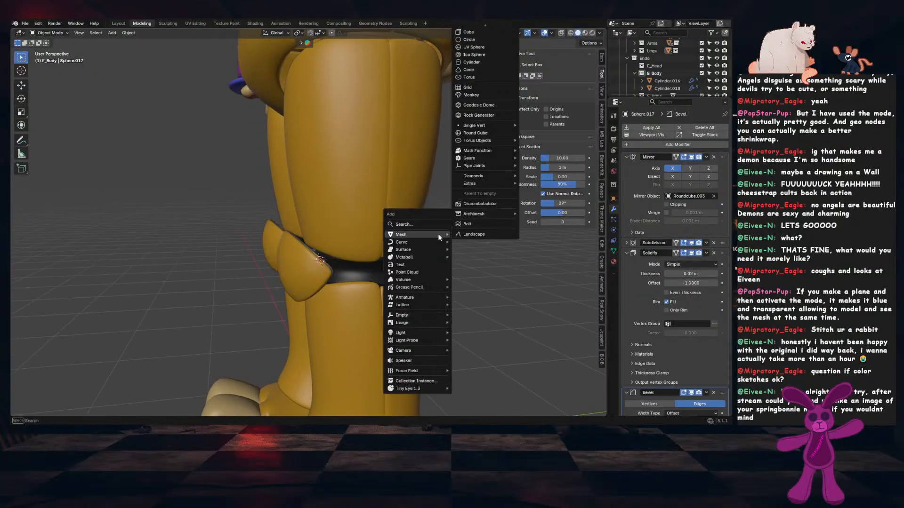
left_click(480, 61)
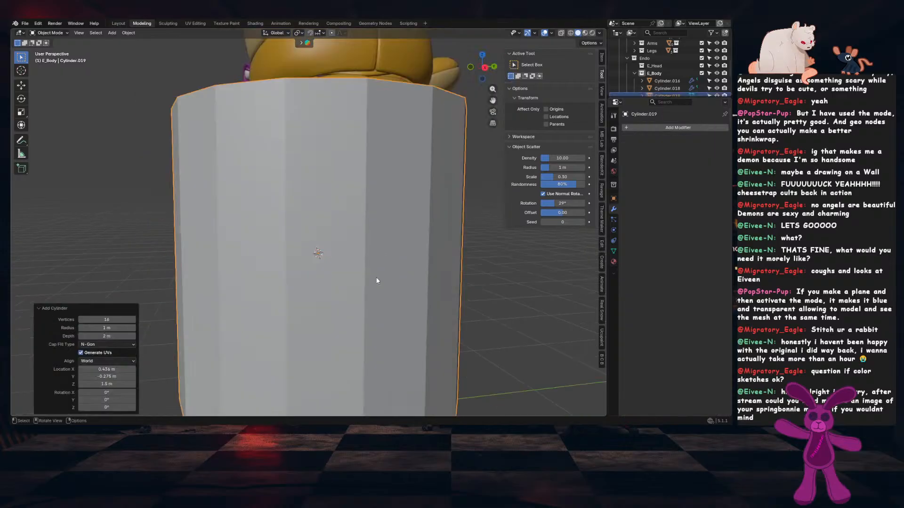
Rotate the cylinder 90° in the right side view and scale it down by 0.187 and again by 0.232
scroll(420, 281, "down", 4)
key("KP_3")
scroll(421, 281, "up", 3)
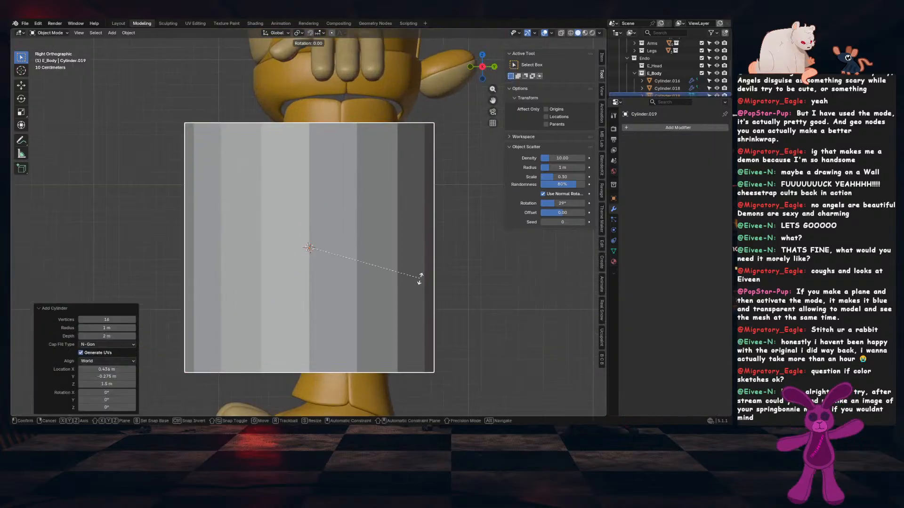
type("r90")
key("Return")
scroll(420, 282, "up", 3)
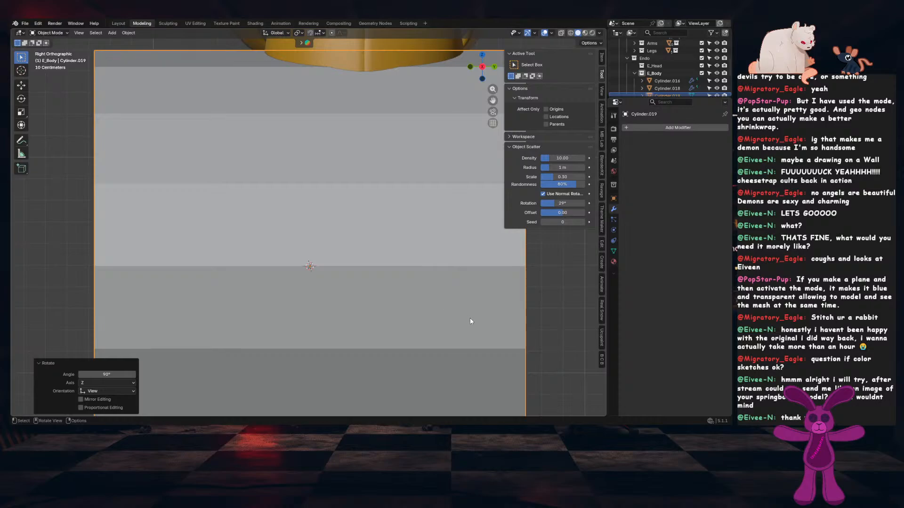
scroll(470, 317, "down", 5)
key("s")
left_click(415, 305)
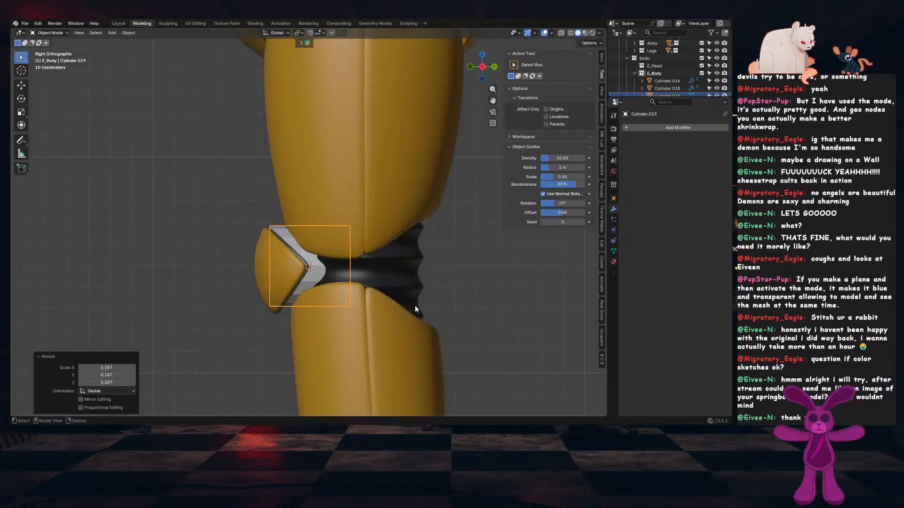
key("s")
left_click(326, 284)
Move the small cylinder about 0.492 m along the X axis, out beside the leg
middle_click_drag(326, 284, 376, 270)
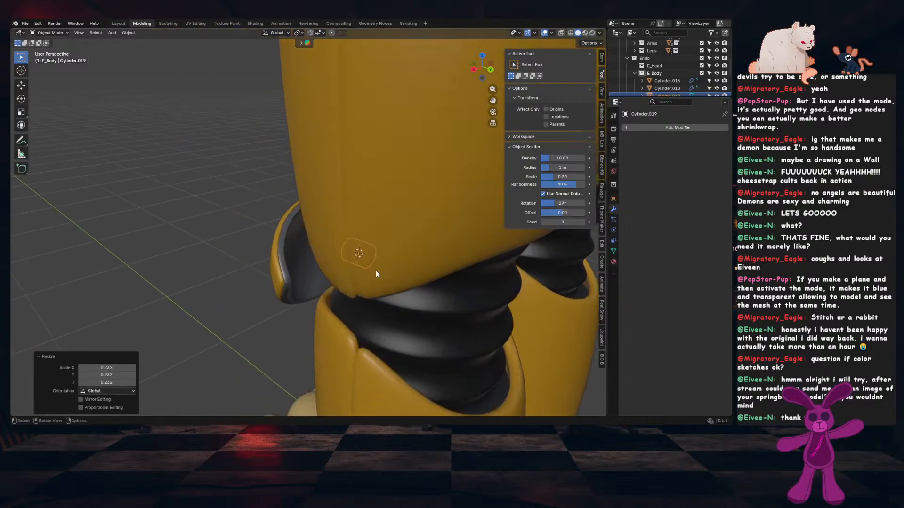
scroll(375, 270, "up", 1)
key("g")
key("y")
key("x")
left_click(275, 327)
Stretch the cylinder along Y by about 6.512 and rescale it uniformly into a thin, short rod
scroll(275, 327, "down", 3)
key("s")
key("x")
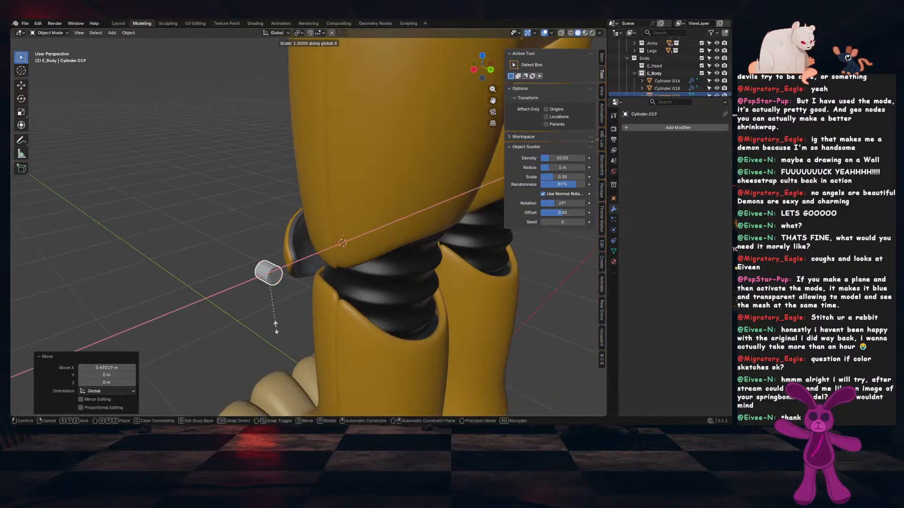
key("y")
left_click(581, 400)
key("s")
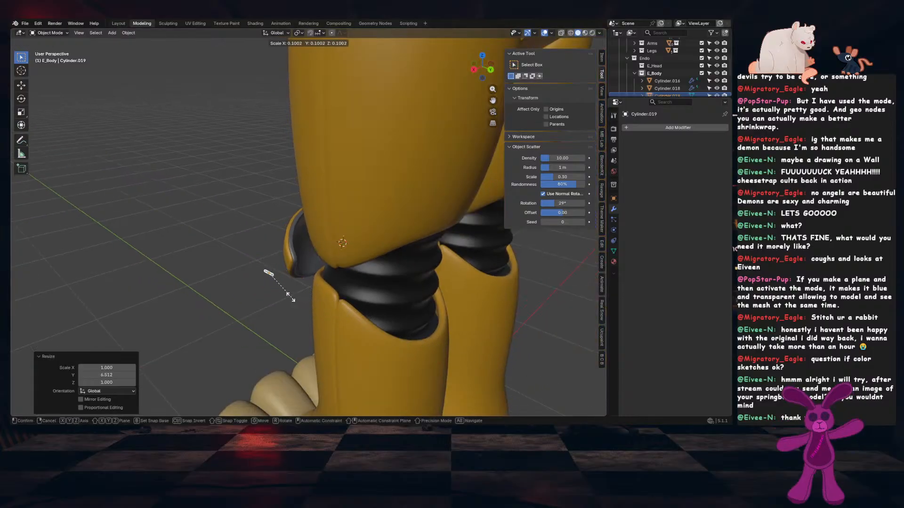
left_click(287, 296)
key("s")
left_click(282, 291)
key("s")
left_click(322, 300)
Move the rod about -0.202 m along X so it sits inside the kneecap's outer edge
middle_click_drag(305, 307, 315, 298)
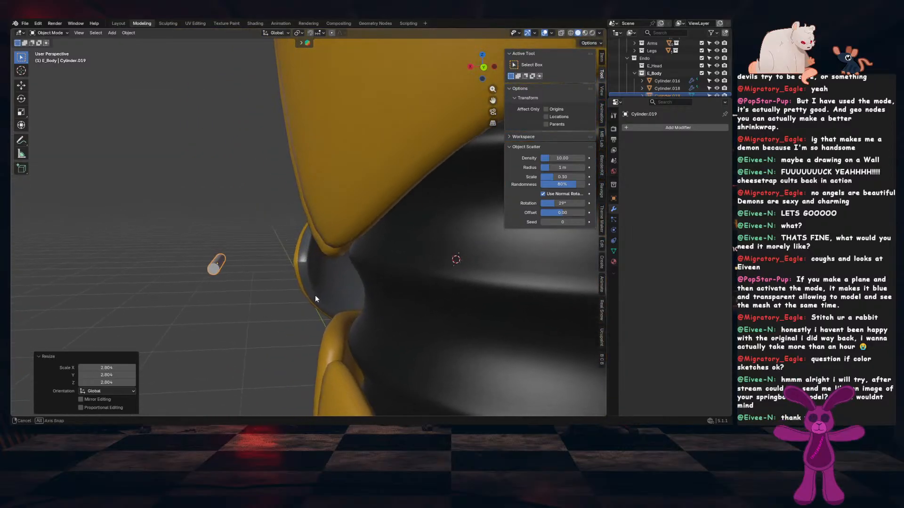
key("g")
key("x")
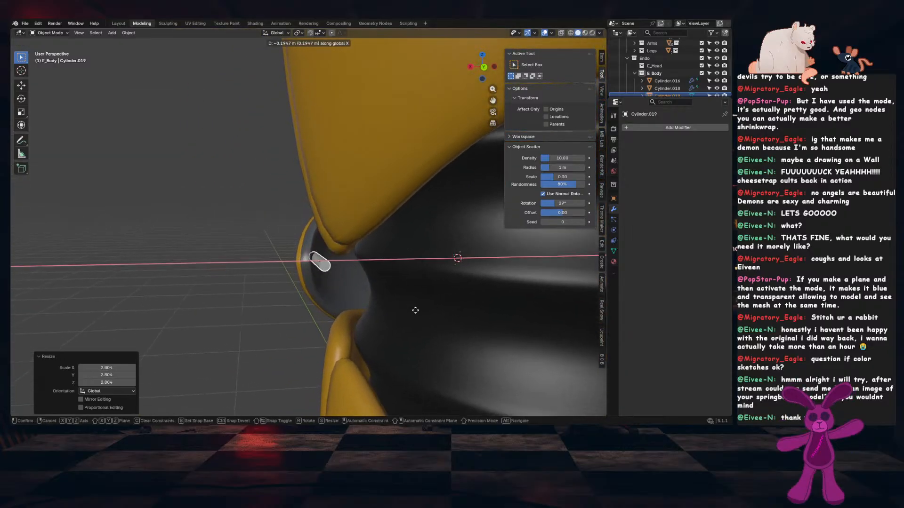
left_click(410, 312)
middle_click_drag(403, 314, 394, 267)
Add a Mirror modifier to the rod, with the kneecap as mirror object and Y as the only axis
left_click(635, 126)
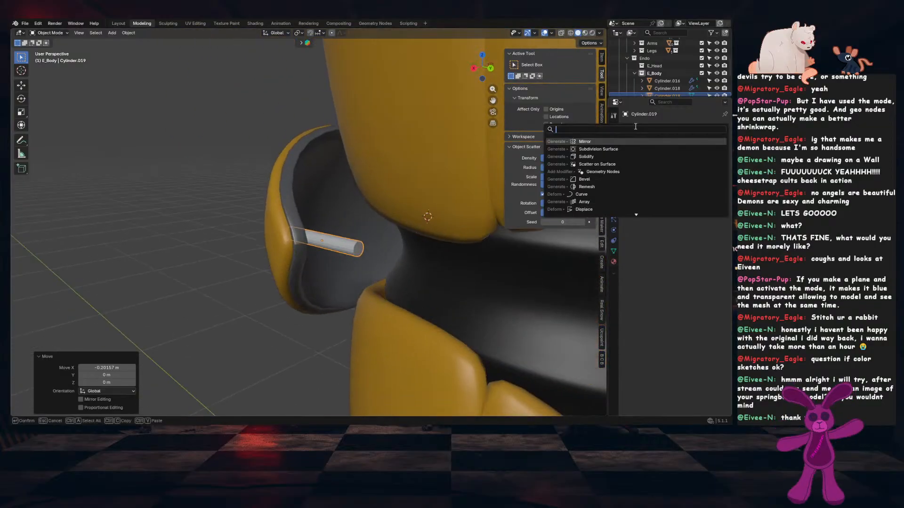
left_click(609, 141)
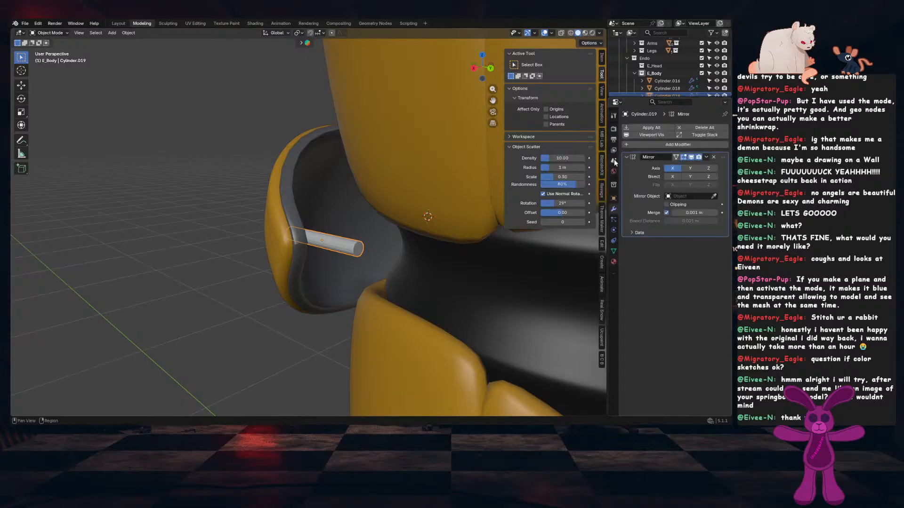
left_click(713, 196)
left_click(337, 191)
scroll(336, 202, "down", 4)
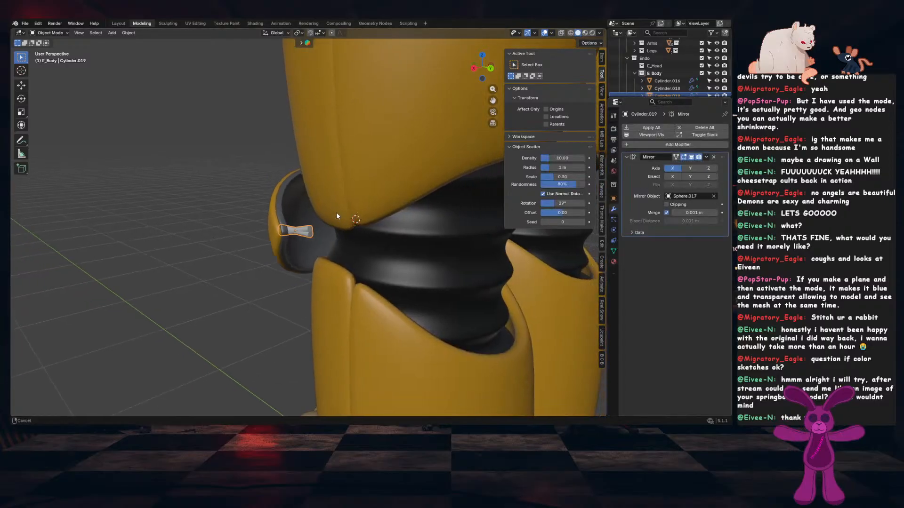
left_click(707, 168)
left_click(667, 170)
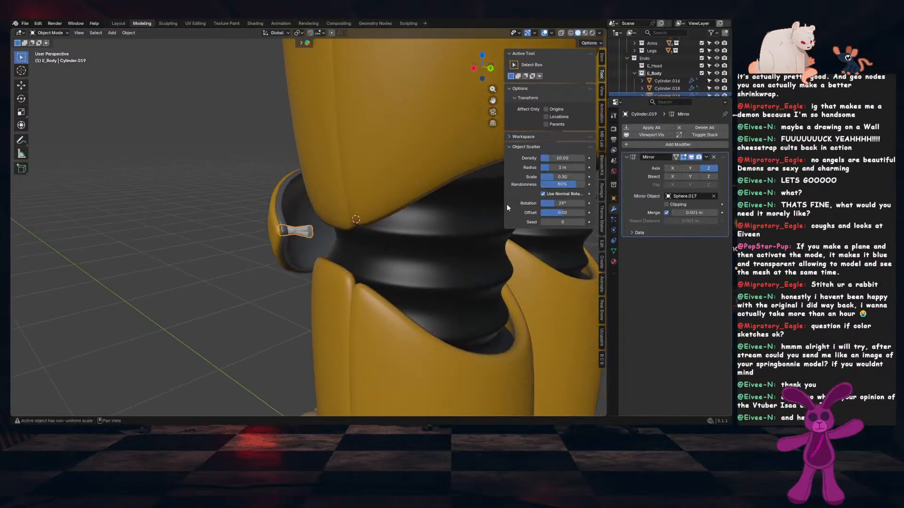
left_click(690, 170)
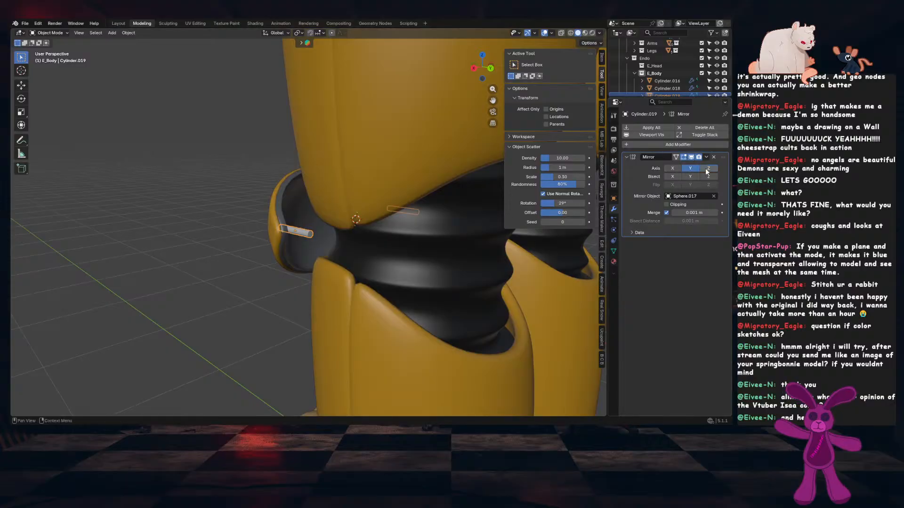
middle_click_drag(326, 241, 410, 250)
Duplicate the rod's Mirror modifier, set the copy's axis to X and clear its mirror object
left_click(708, 155)
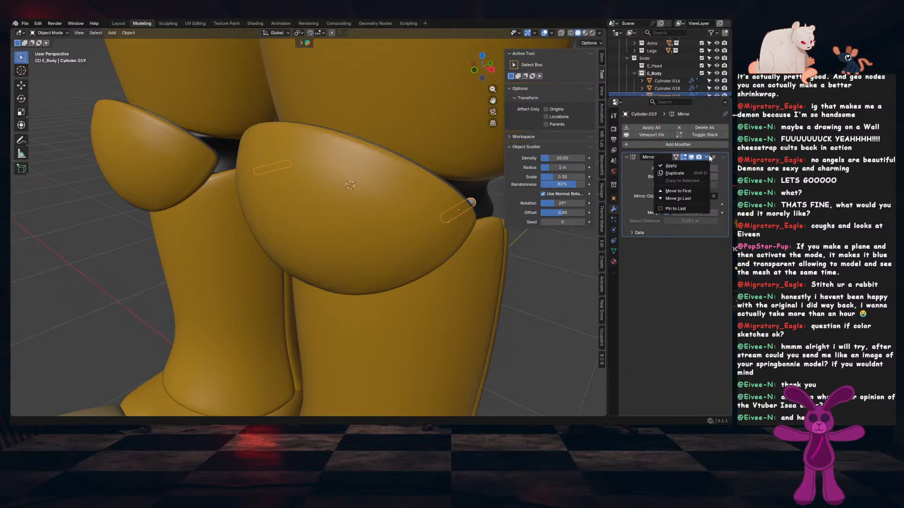
left_click(685, 174)
scroll(532, 260, "down", 5)
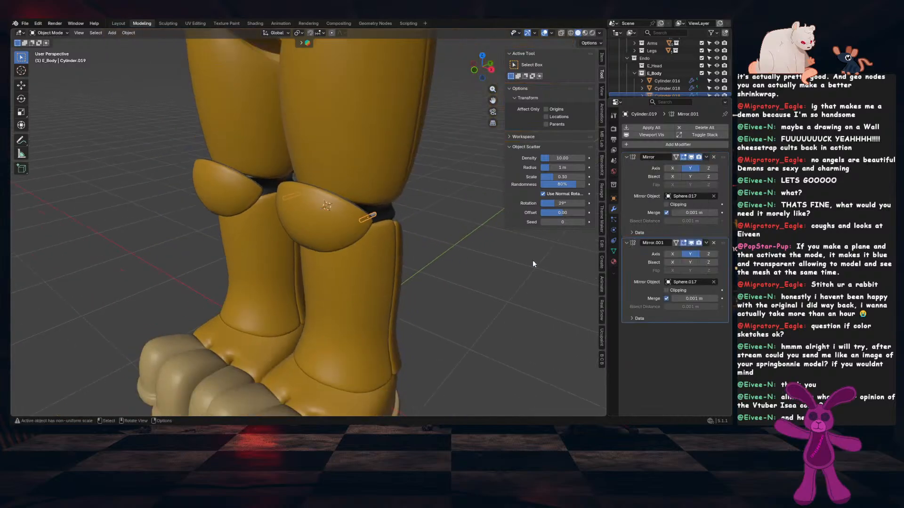
scroll(411, 204, "down", 1)
middle_click_drag(411, 204, 419, 265, "shift")
left_click(714, 281)
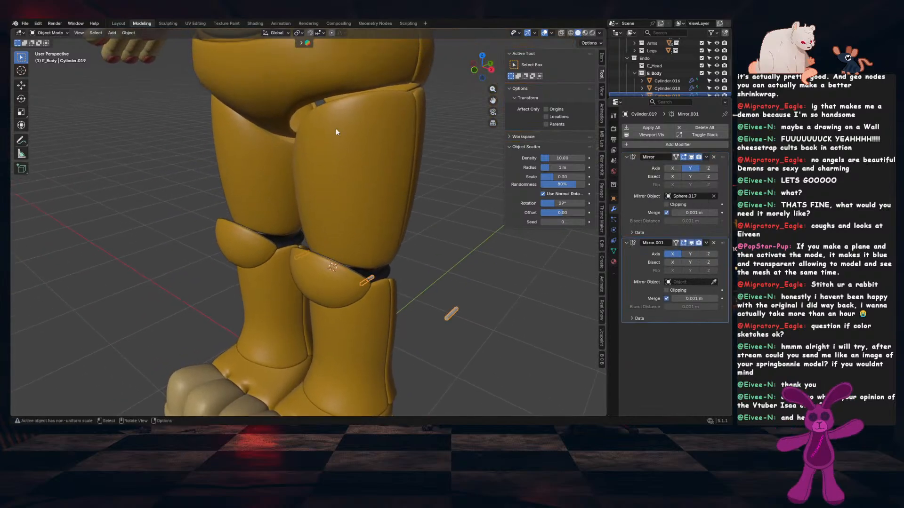
left_click(359, 142)
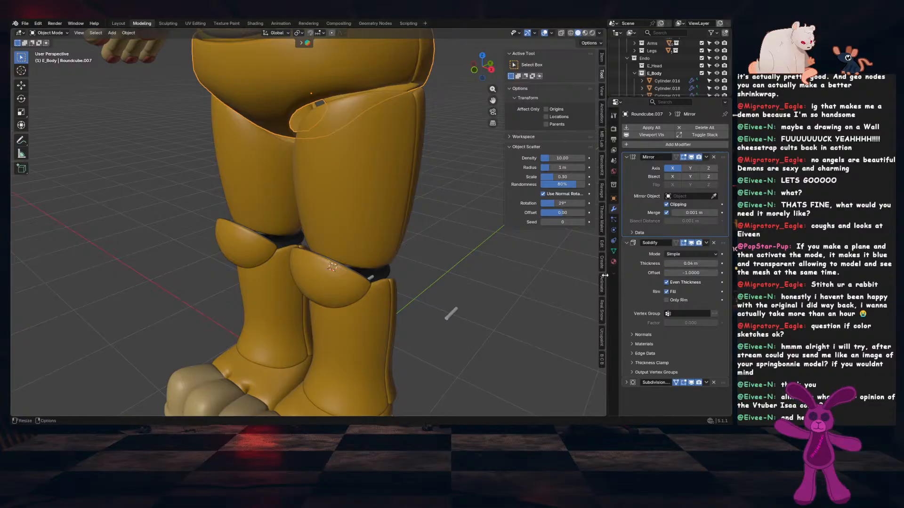
left_click(366, 280)
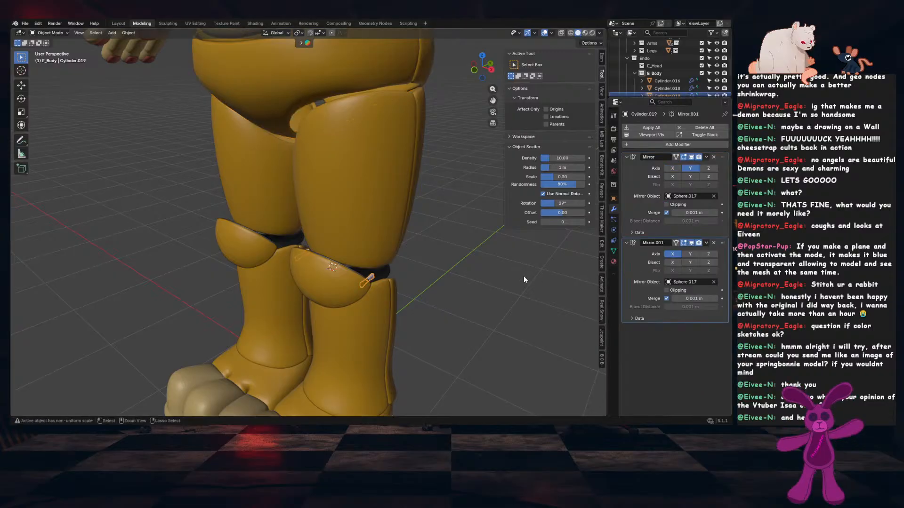
key("ctrl+z")
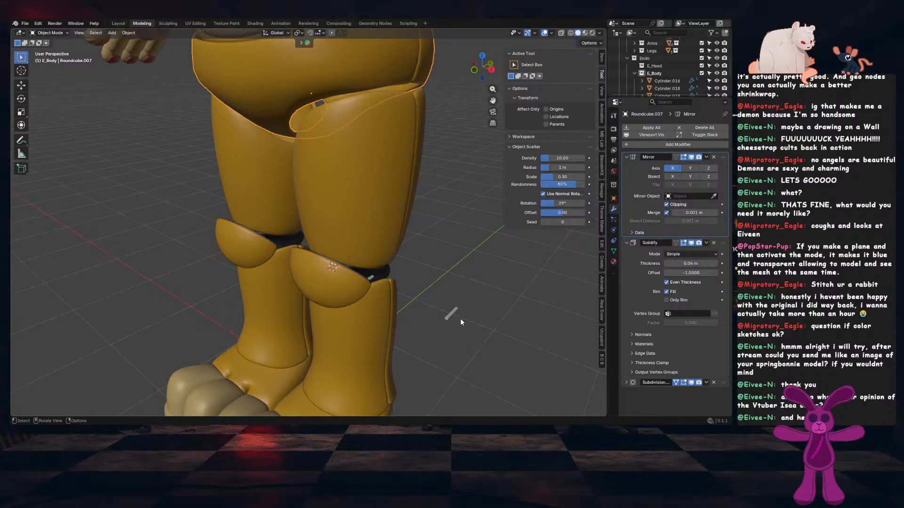
key("ctrl+z")
Set the pelvis casing as the second Mirror modifier's mirror object and save the file
left_click(714, 283)
left_click(301, 81)
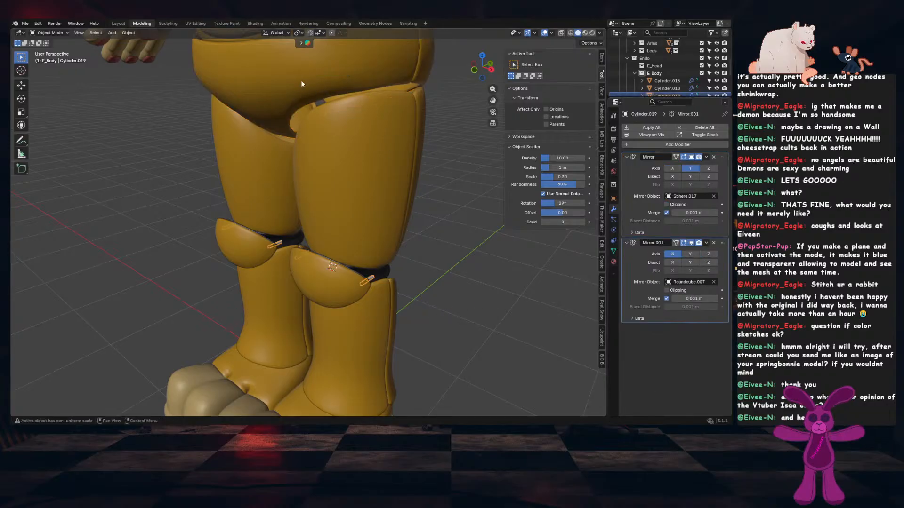
middle_click_drag(421, 251, 353, 257)
key("ctrl+s")
Link the kneecap's materials to the rod
scroll(355, 264, "up", 4)
middle_click_drag(387, 324, 356, 266, "shift")
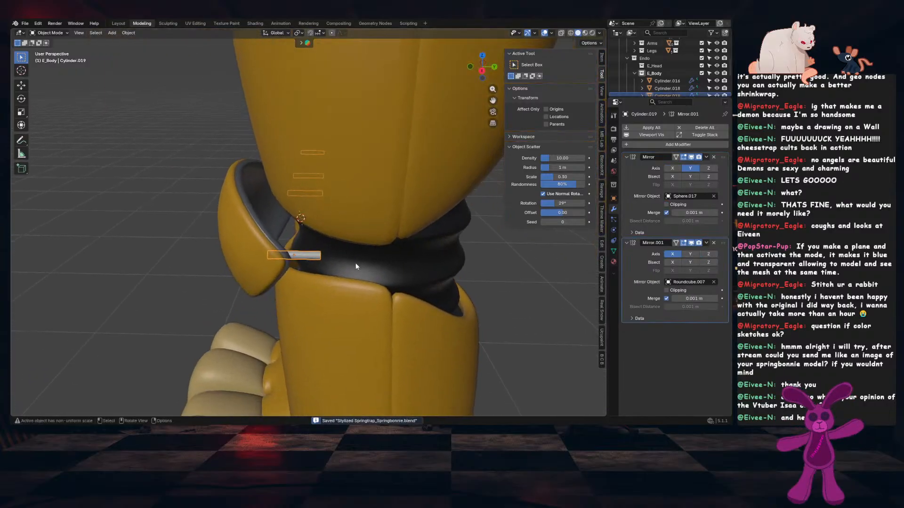
scroll(355, 266, "up", 2)
left_click(239, 271, "shift")
key("ctrl+l")
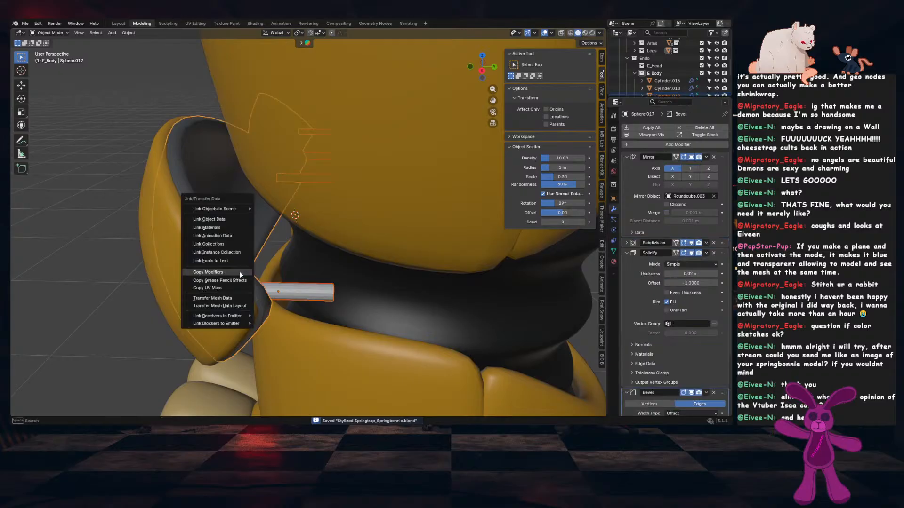
left_click(231, 227)
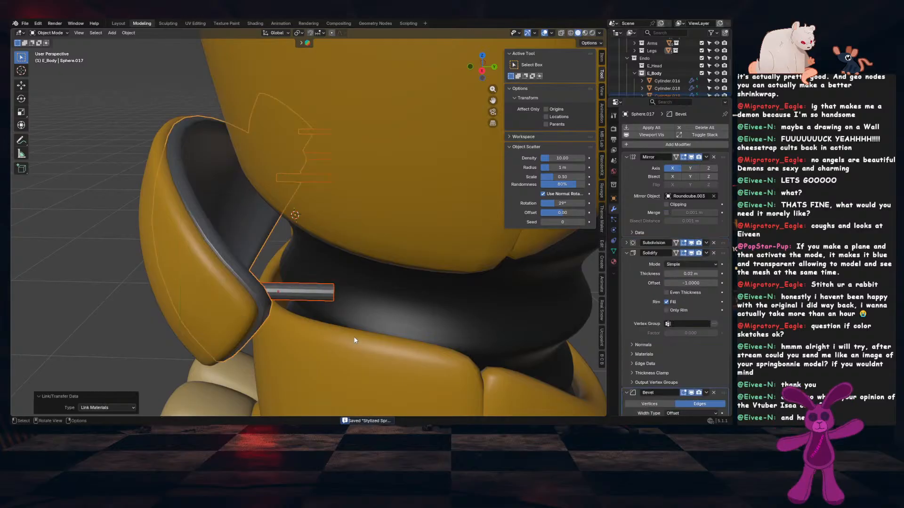
Apply the rod's scale and add a Bevel modifier to it
left_click(319, 295)
key("ctrl+a")
key("s")
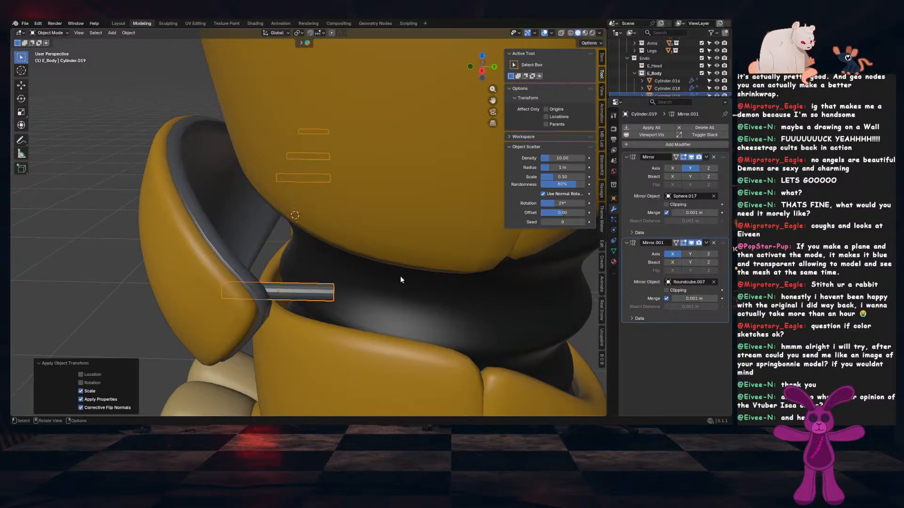
left_click(670, 147)
left_click(555, 233)
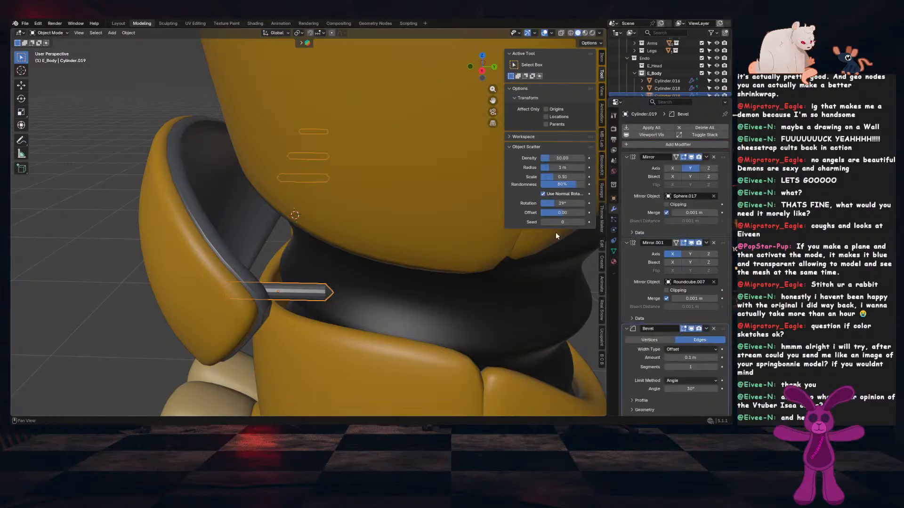
Shade the rod smooth with sharp edges kept and set its bevel amount to 0.001 m
right_click(488, 241)
left_click(488, 241)
right_click(468, 252)
left_click(466, 247)
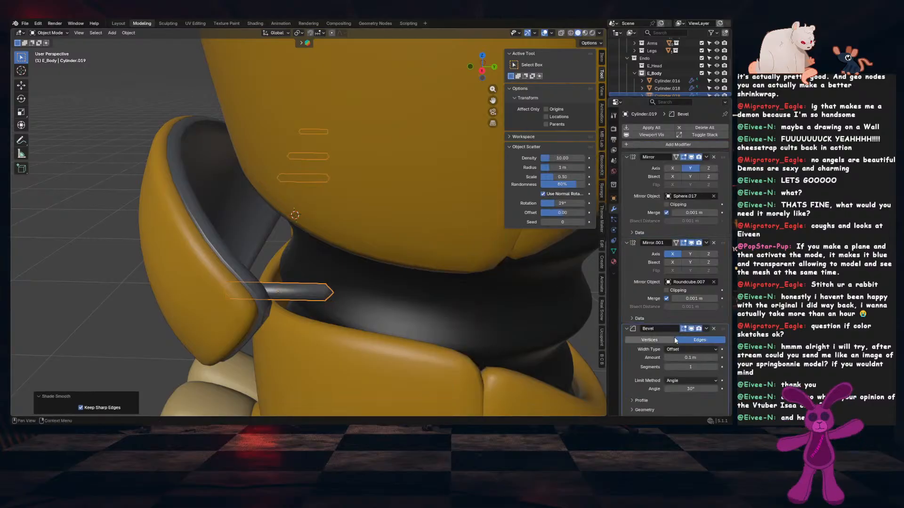
left_click(673, 358)
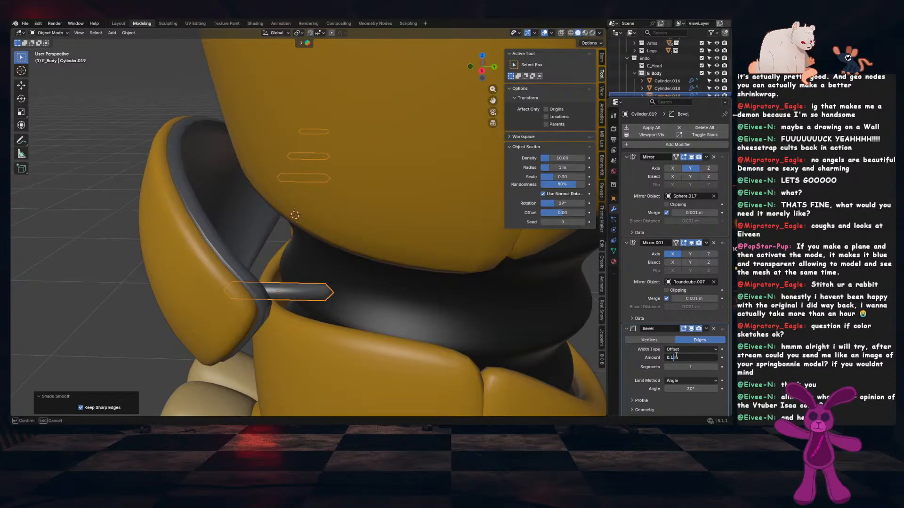
key("Return")
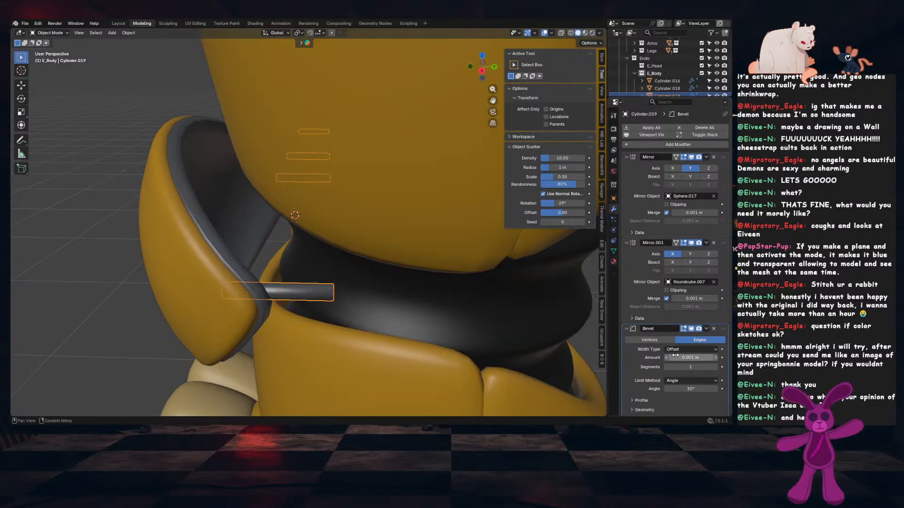
Set the rod's bevel amount to 0.005 m
left_click(675, 357)
left_click(676, 358)
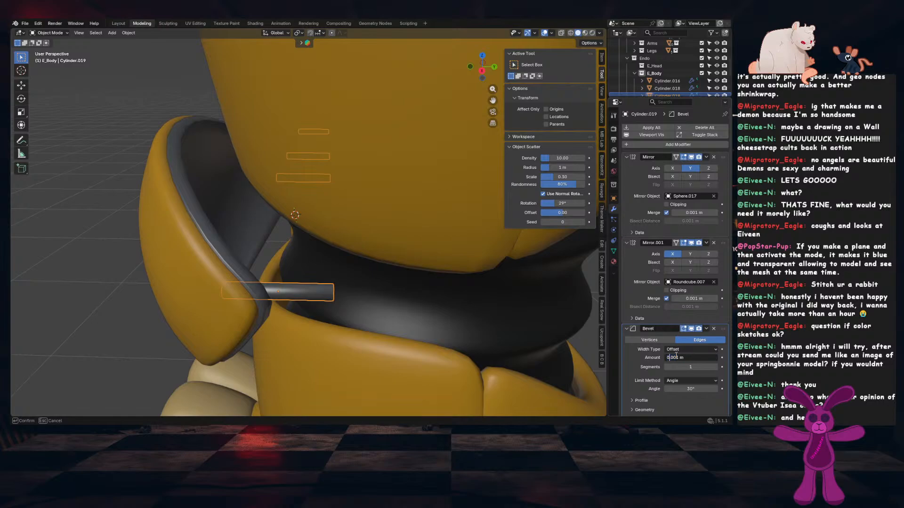
key("BackSpace")
key("Return")
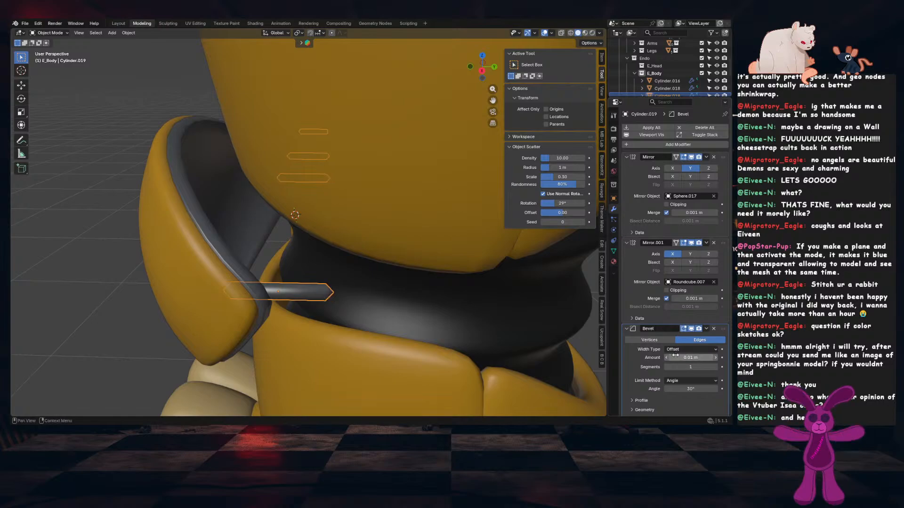
left_click(673, 357)
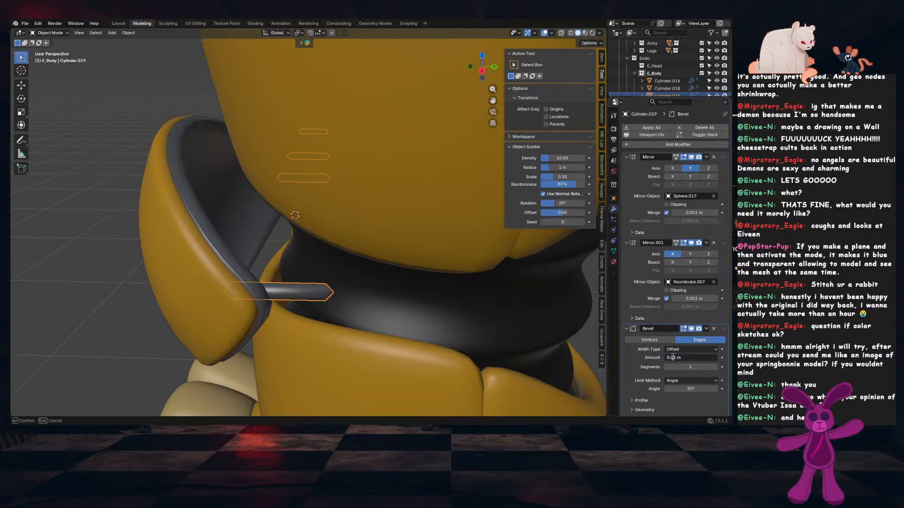
type("05")
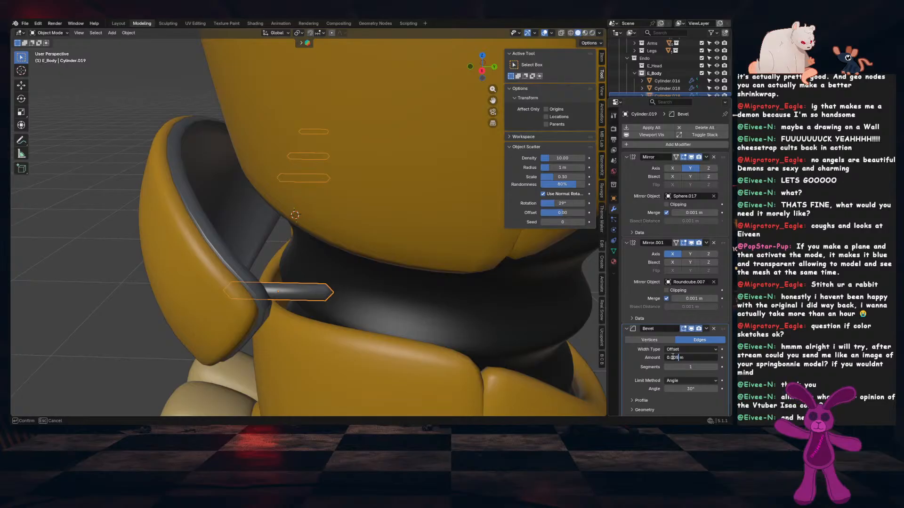
key("Return")
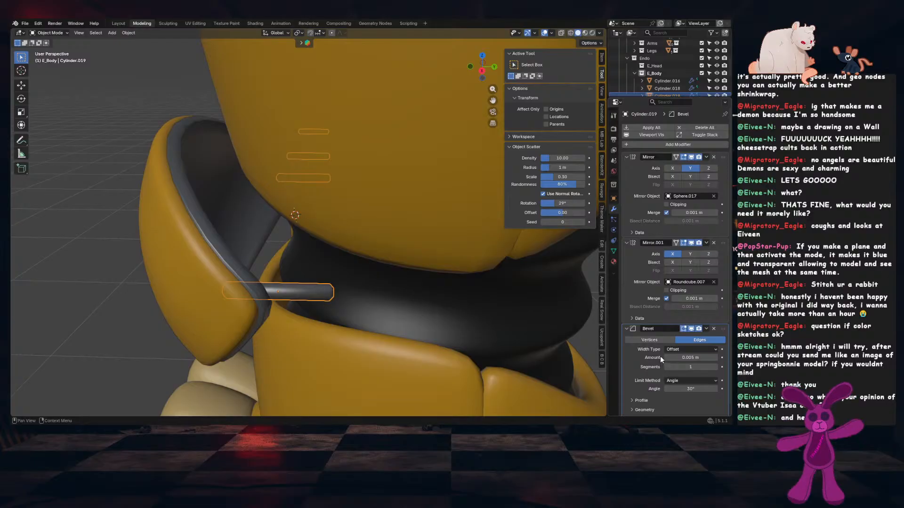
Rotate the rod by about 32° and 17° in side view and move it to slope from the kneecap's edge down to the shin casing
middle_click_drag(382, 323, 377, 214)
key("KP_3")
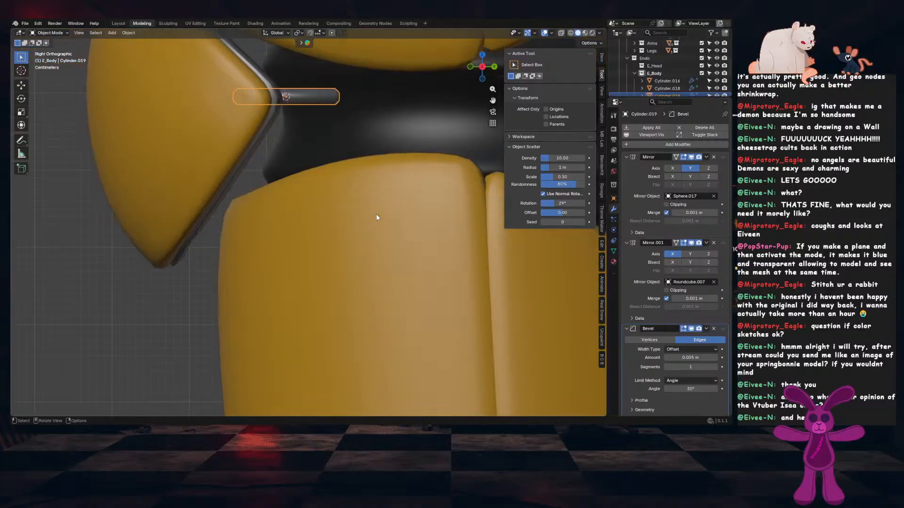
middle_click_drag(404, 135, 414, 205, "shift")
key("r")
left_click(341, 252)
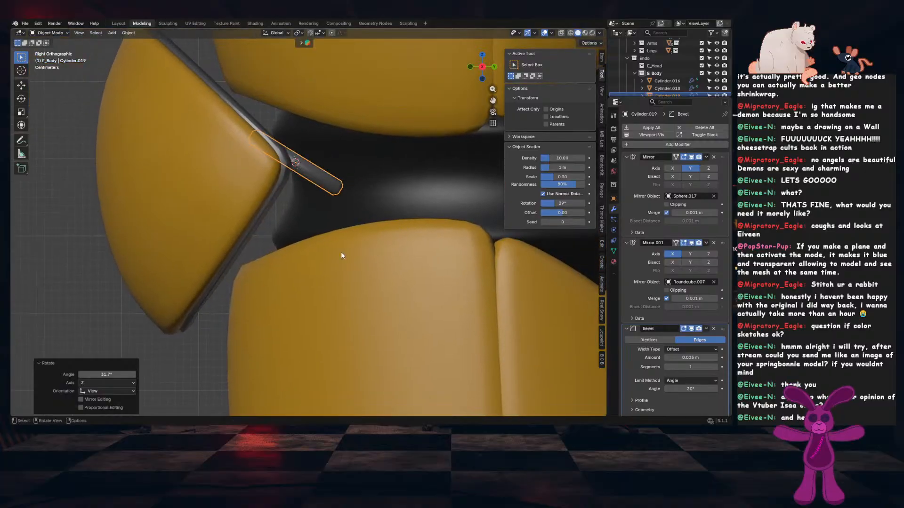
key("g")
left_click(358, 296)
key("r")
left_click(379, 273)
key("g")
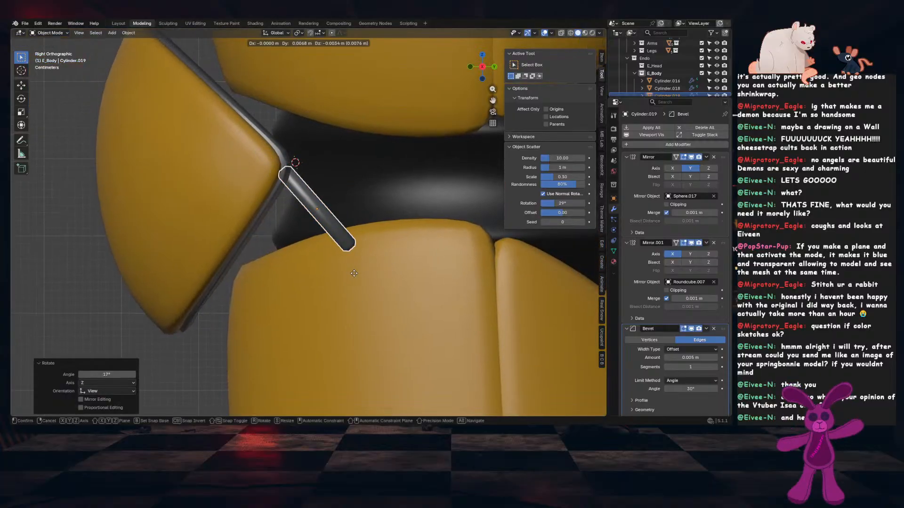
left_click(354, 272)
Rotate the rod about 21° around the global Z axis to follow the shin casing
middle_click_drag(354, 271, 423, 259)
key("r")
key("z")
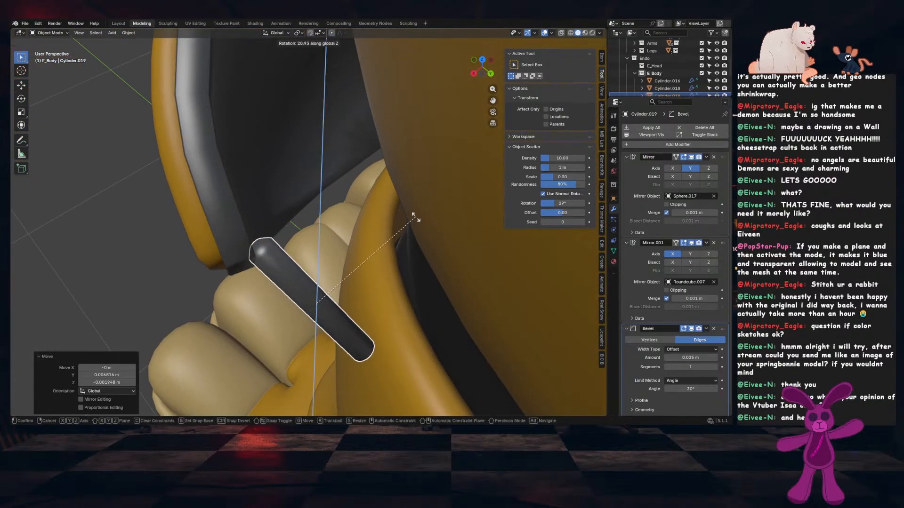
left_click(412, 215)
Lengthen the rod along its local Z axis by a factor of about 1.34 and apply its scale
key("a")
key("alt+a")
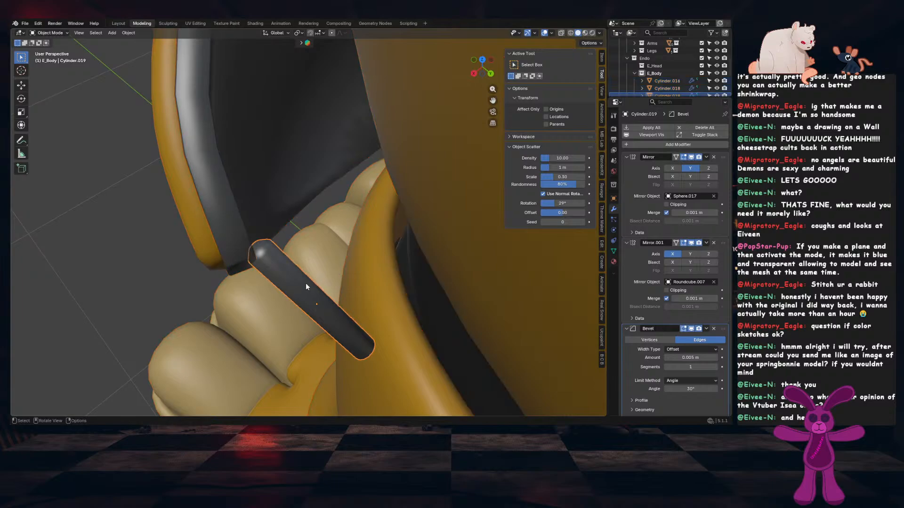
left_click(306, 283)
key("s")
key("z")
key("z")
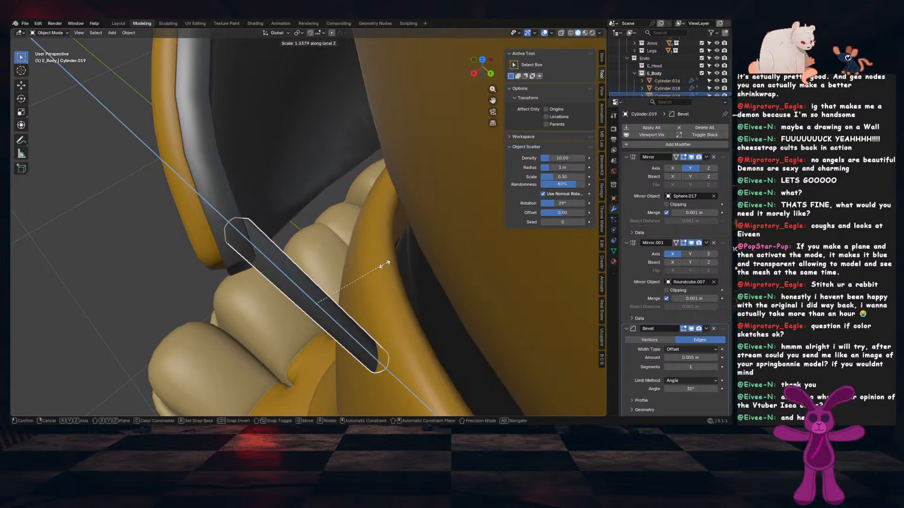
left_click(383, 263)
middle_click_drag(383, 264, 405, 263)
key("ctrl+a")
left_click(406, 262)
Rotate the rod back about 16° in side view and reposition it between the kneecap's edge and the shin casing
middle_click_drag(125, 215, 304, 259)
scroll(362, 256, "up", 2)
key("r")
left_click(395, 241)
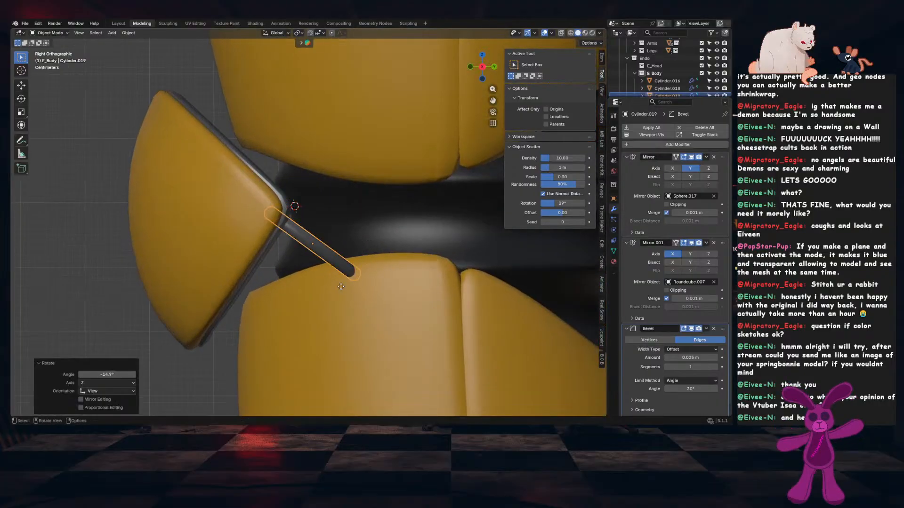
key("g")
left_click(348, 275)
key("g")
left_click(381, 277)
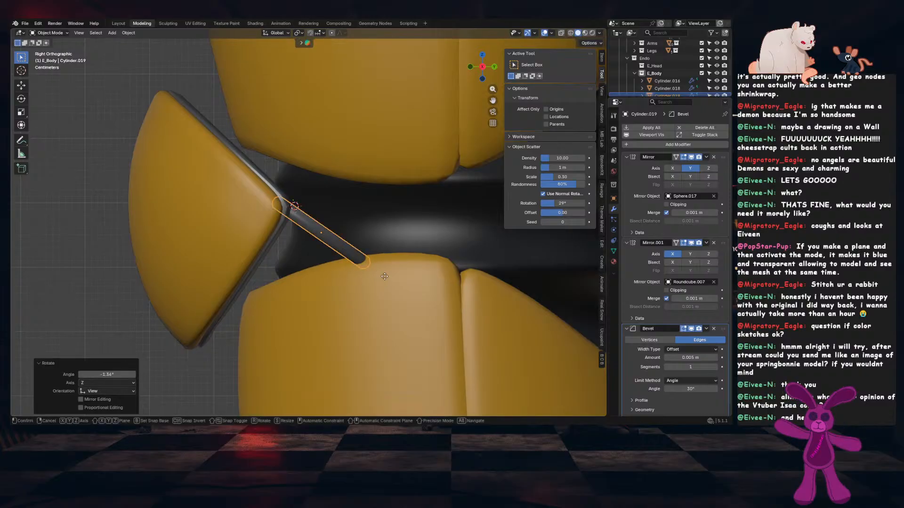
Apply the repositioned rod's scale and save the file
middle_click_drag(380, 278, 343, 309)
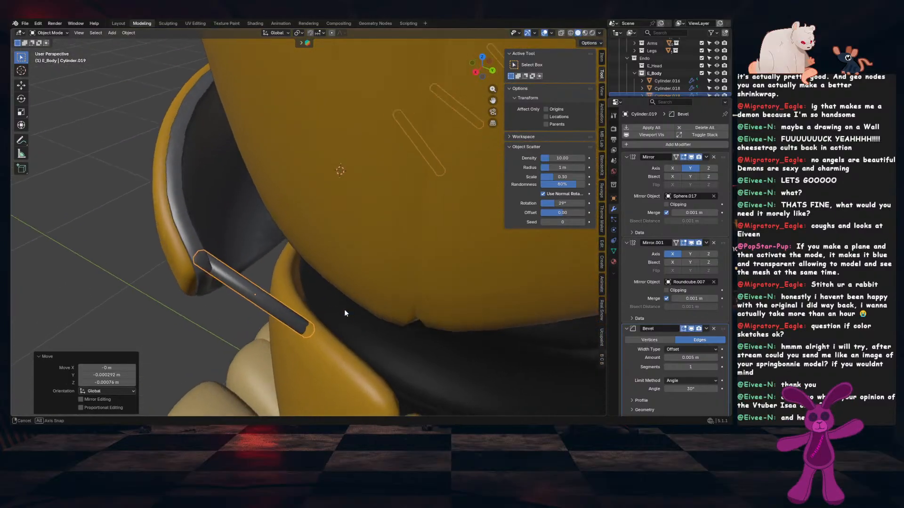
key("ctrl+a")
left_click(385, 289)
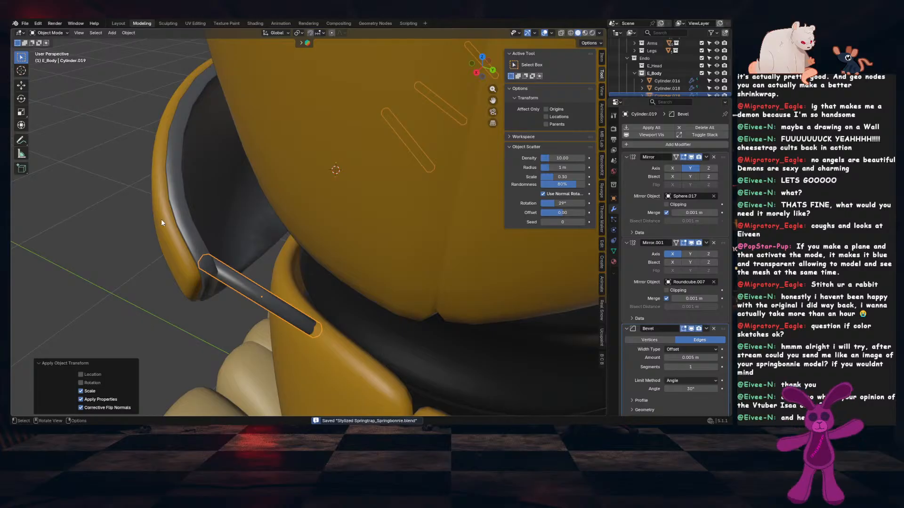
Apply the rod's rotation and scale
middle_click_drag(148, 219, 360, 244)
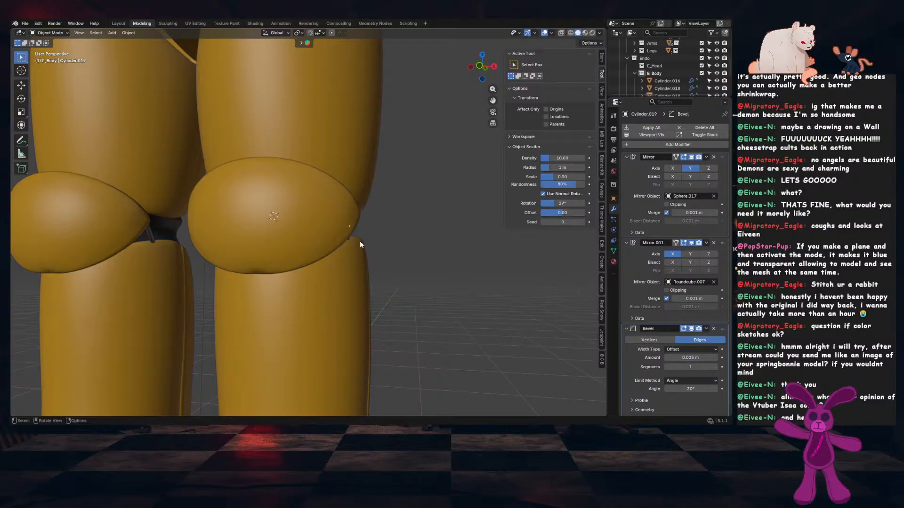
scroll(360, 244, "down", 3)
middle_click_drag(363, 243, 356, 274)
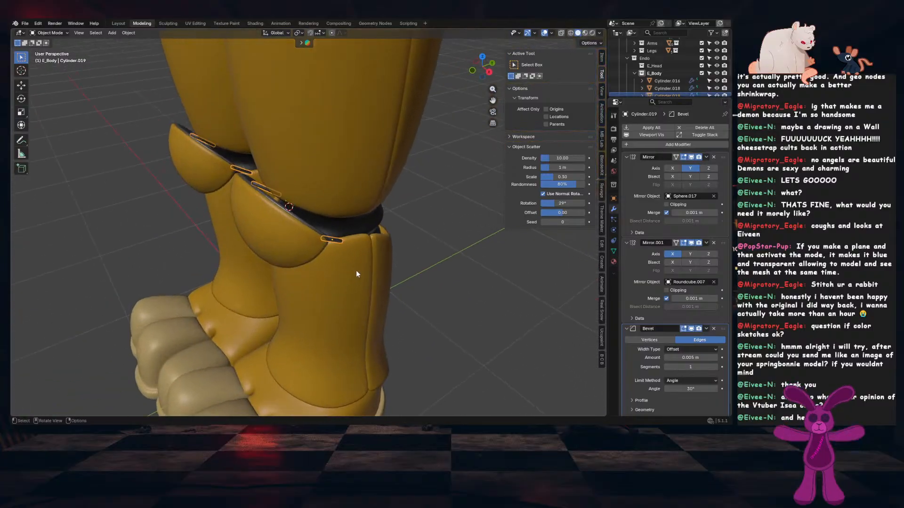
key("shift+a")
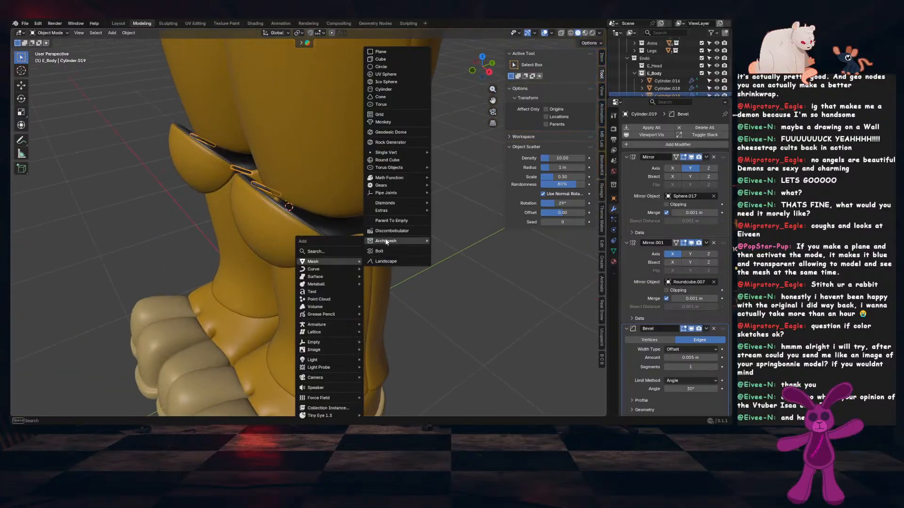
key("Escape")
key("ctrl+a")
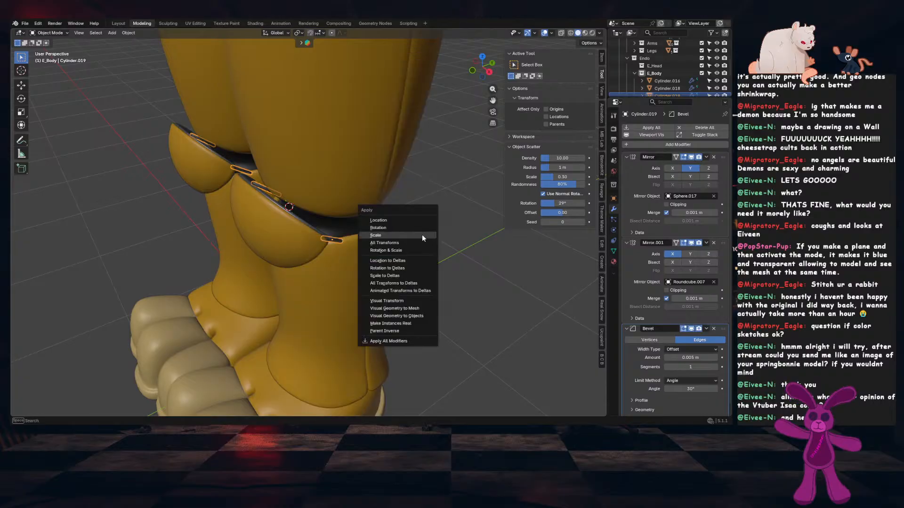
left_click(411, 230)
key("ctrl+a")
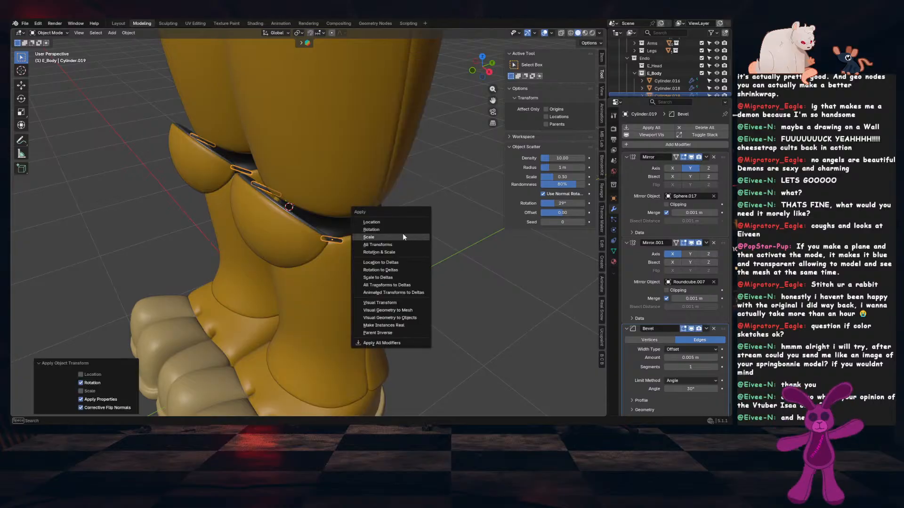
left_click(401, 236)
Snap the 3D cursor to the kneecap and set the rod's origin to the 3D cursor
key("KP_1")
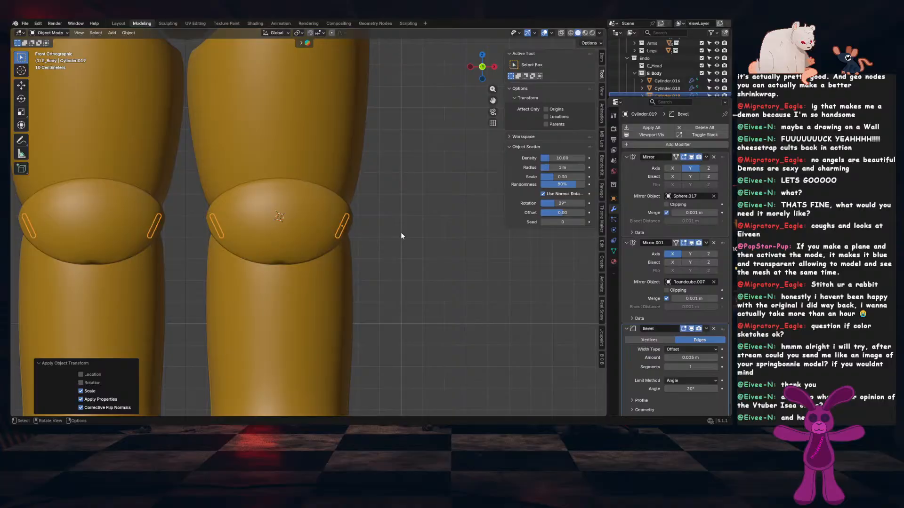
middle_click_drag(400, 235, 309, 236)
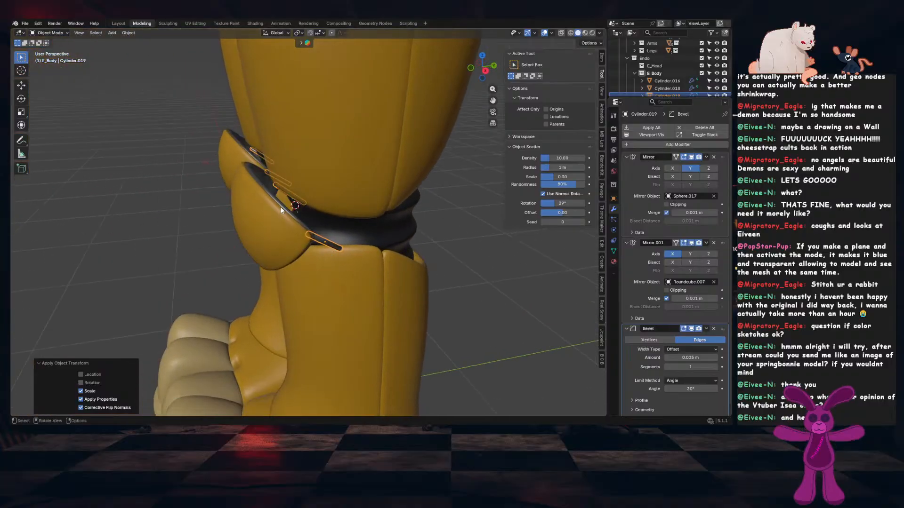
left_click(281, 208)
middle_click_drag(283, 208, 317, 247)
key("shift+s")
left_click(336, 237)
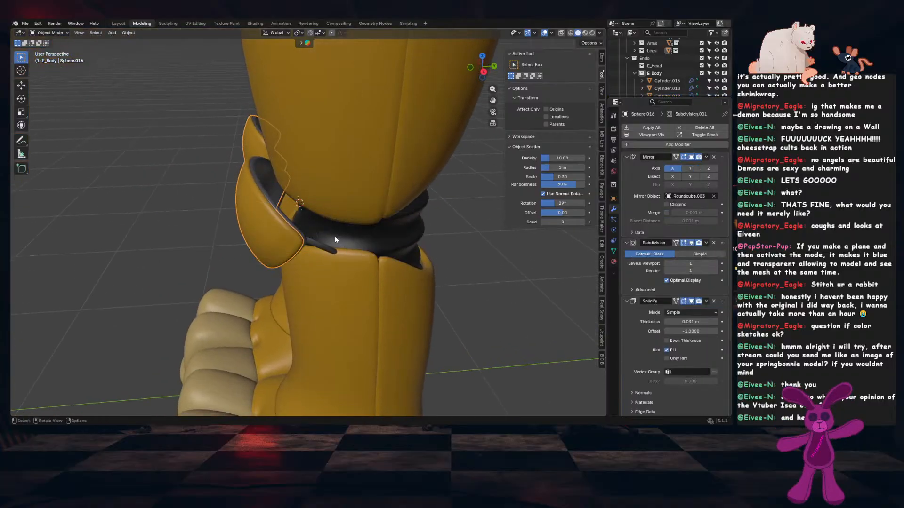
key("shift+s")
left_click(333, 252)
left_click(322, 244)
right_click(328, 245)
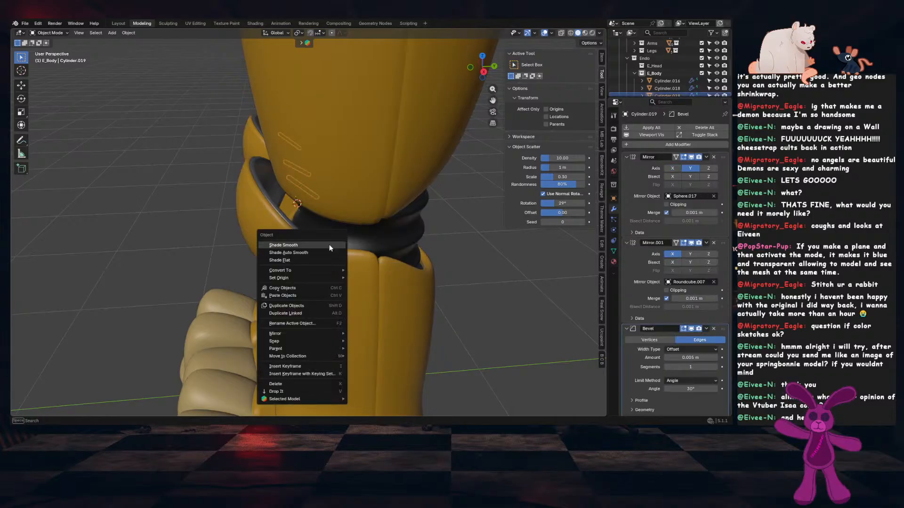
mouse_move(330, 278)
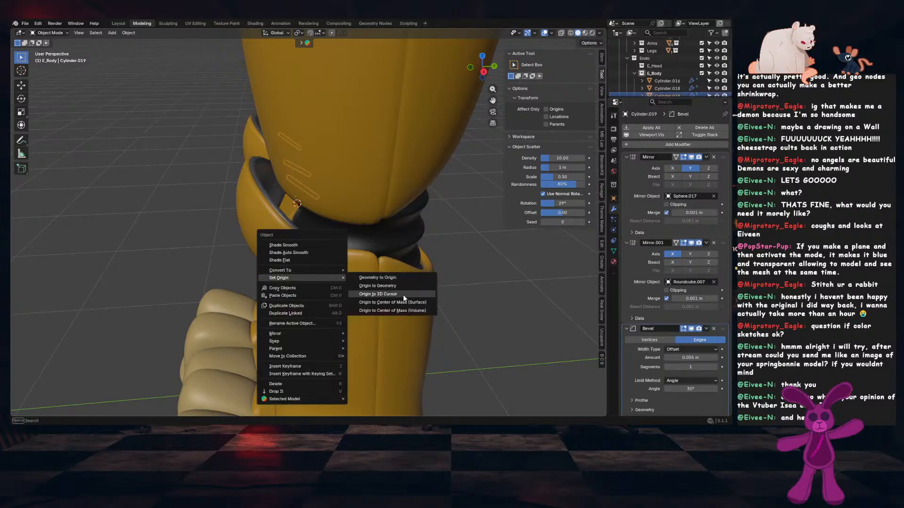
left_click(402, 295)
Duplicate the rod in front view and move the copy beside the upper arm, about 1.02 m in X and 2.87 m in Z
scroll(362, 292, "down", 5)
middle_click_drag(362, 292, 266, 416)
key("KP_1")
key("shift+d")
left_click(359, 164)
Set the copied rod's mirror objects to the forearm casing Cylinder.010 and the torso casing Roundcube.003
scroll(336, 273, "up", 4)
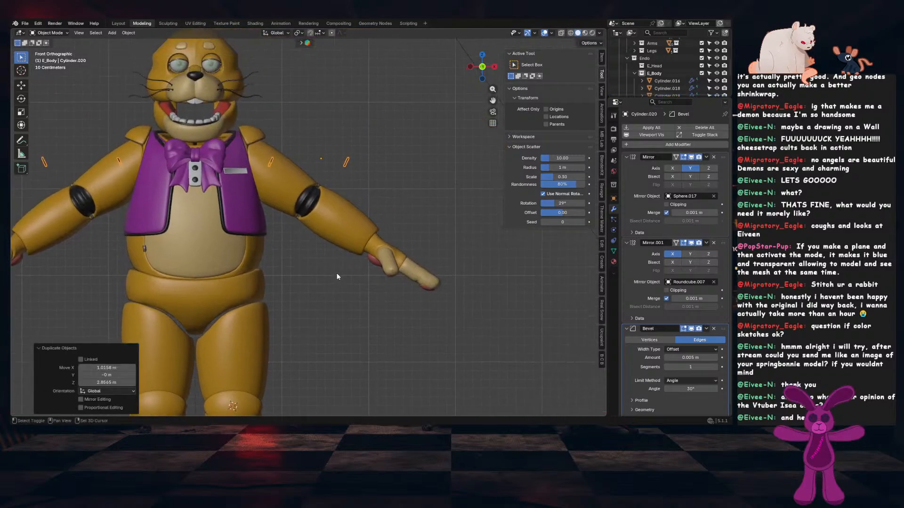
middle_click_drag(337, 273, 615, 242, "shift")
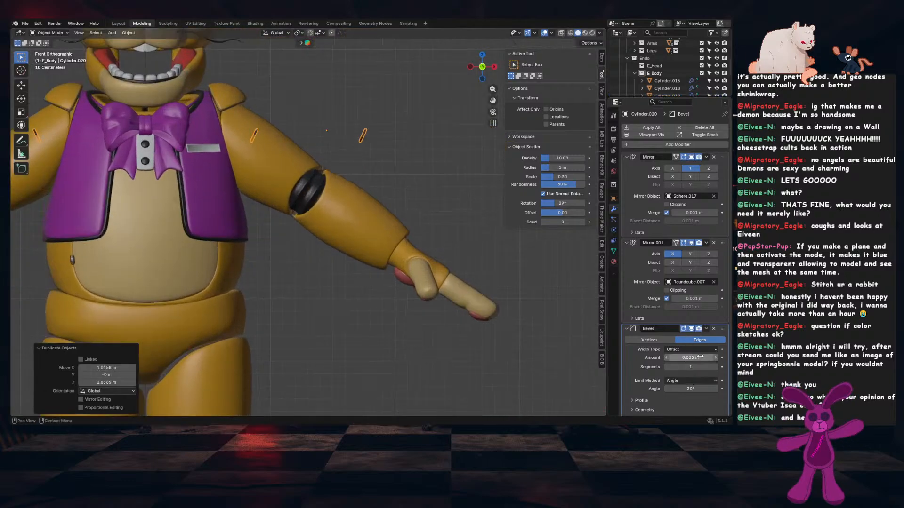
middle_click_drag(476, 202, 411, 229)
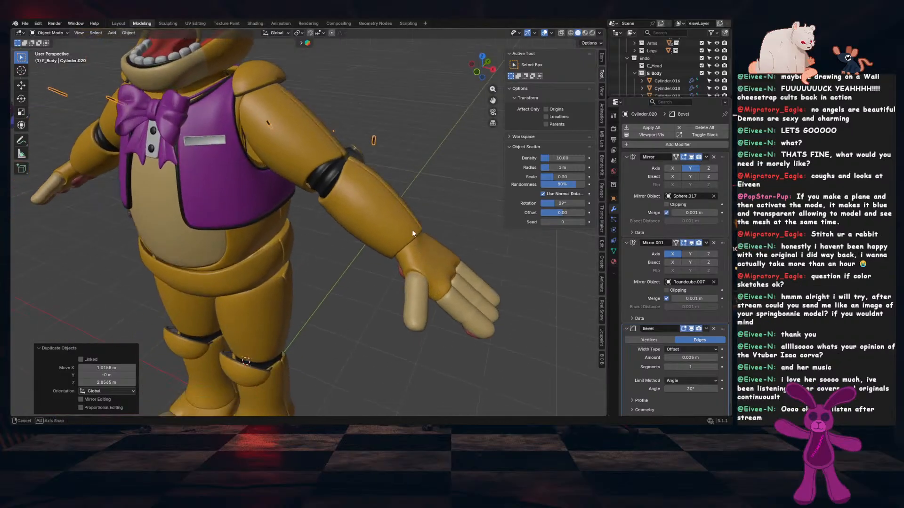
scroll(424, 216, "up", 4)
middle_click_drag(445, 193, 426, 222)
left_click(714, 196)
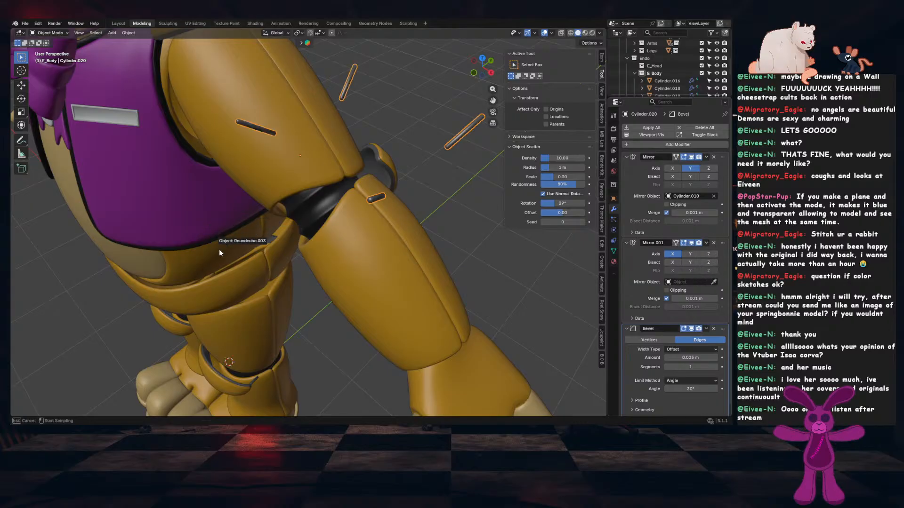
Snap the 3D cursor to the elbow cap and snap the copied rod to the cursor
middle_click_drag(343, 244, 392, 219)
left_click(393, 219)
key("shift+s")
left_click(423, 242)
left_click(268, 172)
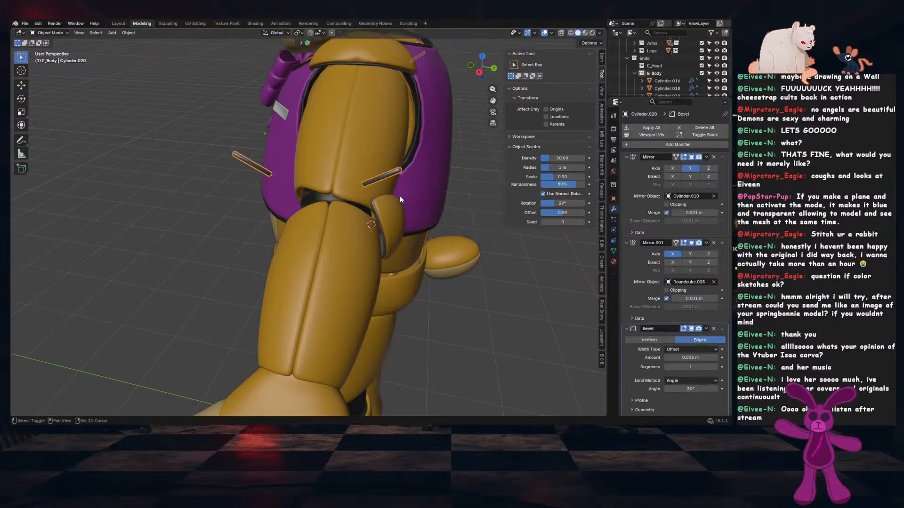
key("shift+s")
left_click(401, 183)
Set the copied rod's Y rotation to the forearm casing's value of -56.605°
middle_click_drag(401, 179, 381, 250)
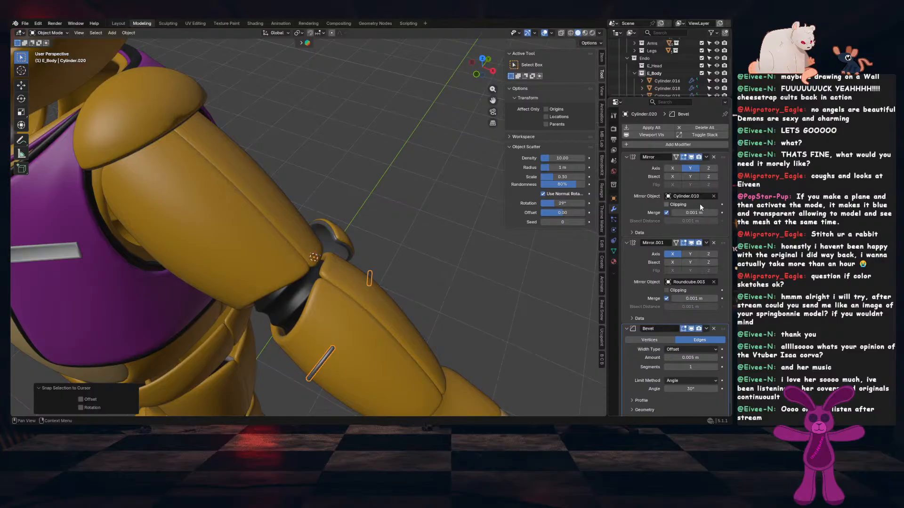
scroll(428, 291, "down", 4)
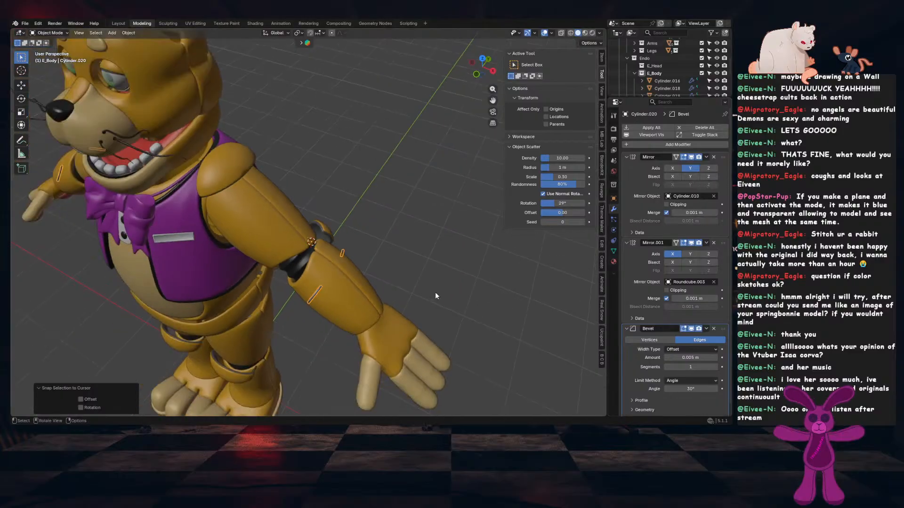
middle_click_drag(435, 293, 401, 300)
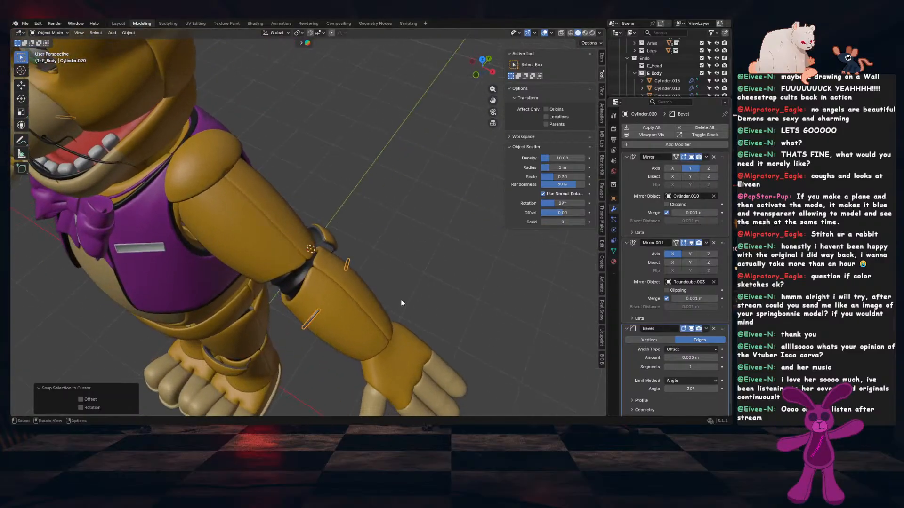
key("KP_1")
scroll(401, 303, "up", 5)
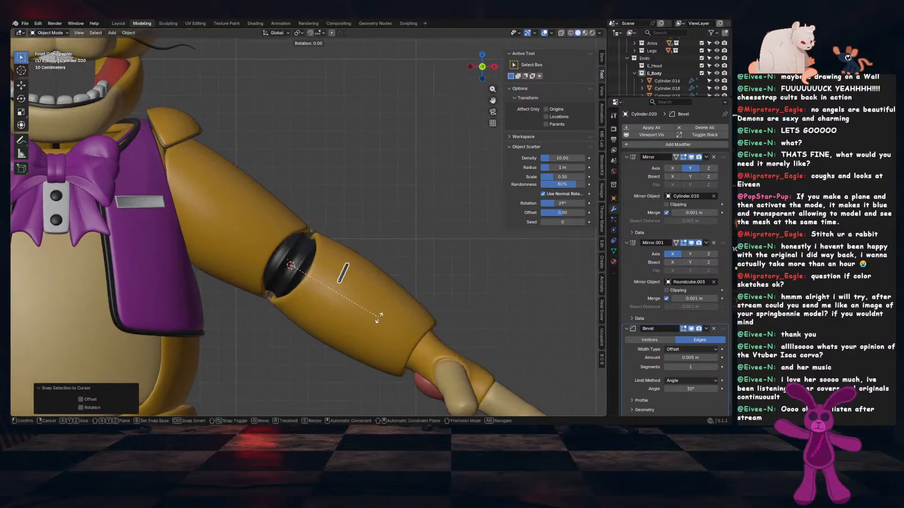
left_click(388, 304)
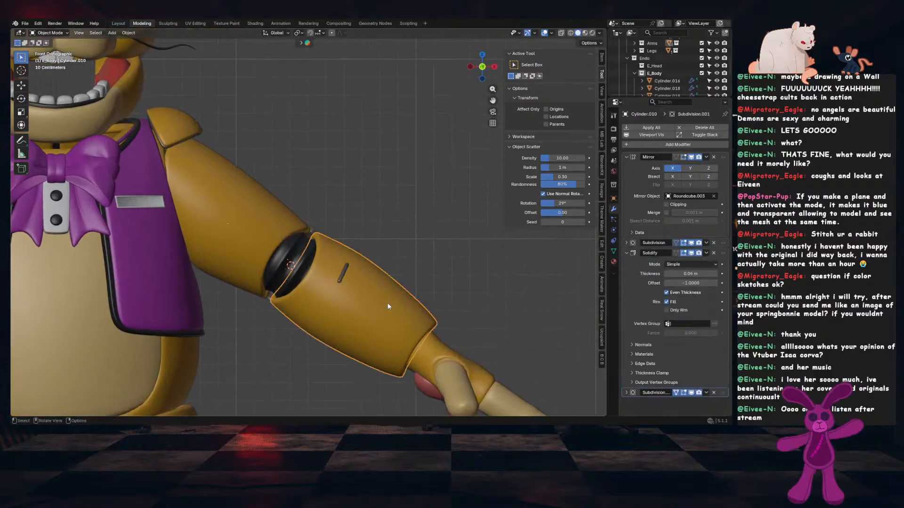
left_click(602, 58)
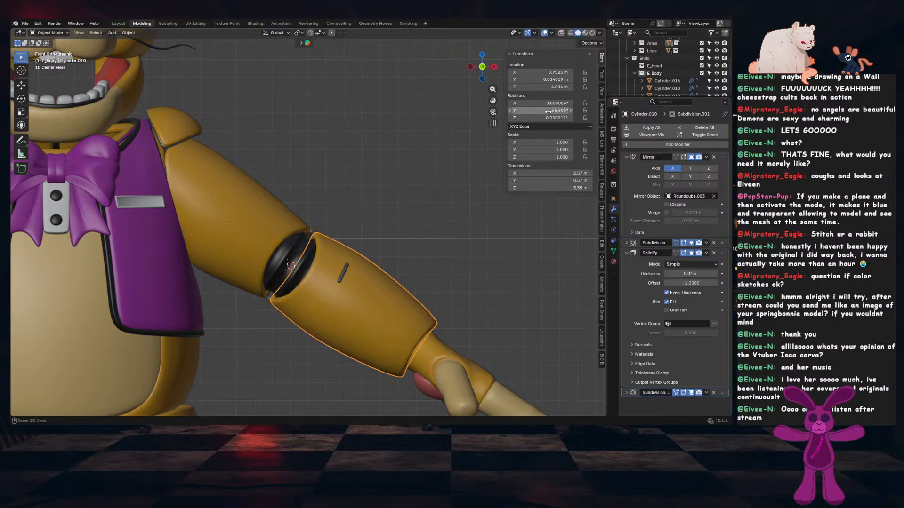
left_click(341, 277)
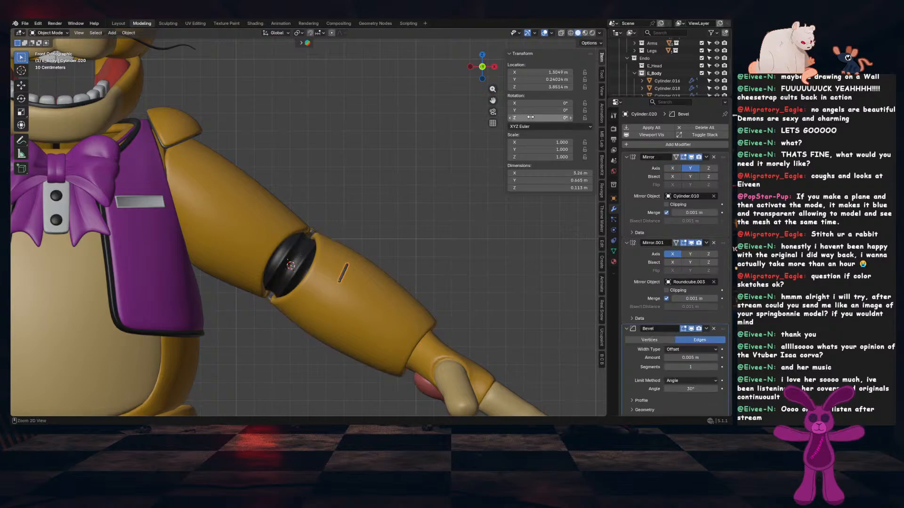
middle_click_drag(443, 188, 296, 249)
key("g")
left_click(295, 250)
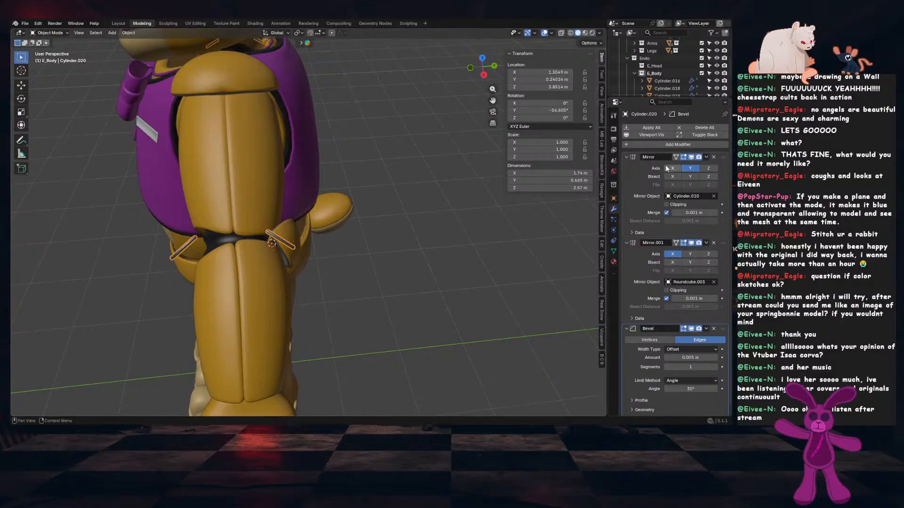
Change the axis of the rod's first Mirror modifier to X only and save the file
left_click(691, 170)
middle_click_drag(406, 255, 439, 239)
key("ctrl+s")
Try to scale the elbow rod down uniformly in front view
scroll(322, 254, "up", 3)
key("KP_1")
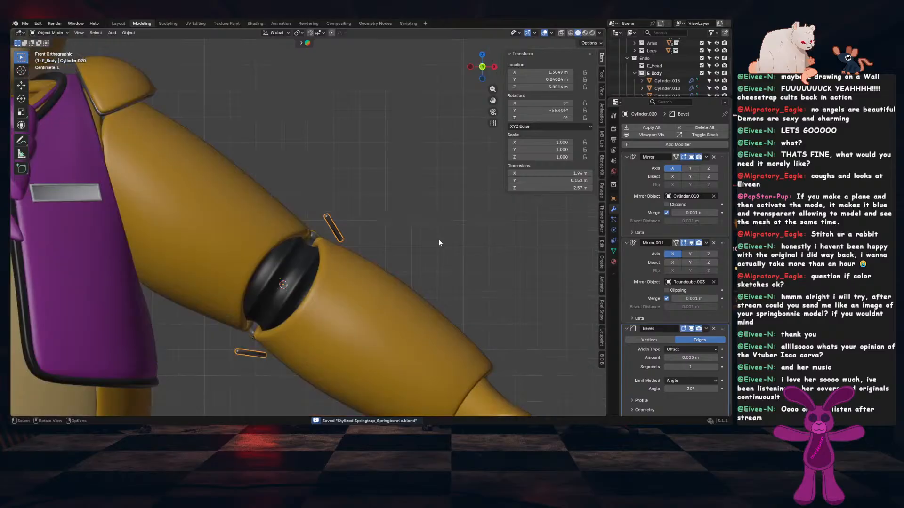
scroll(438, 239, "up", 3)
key("s")
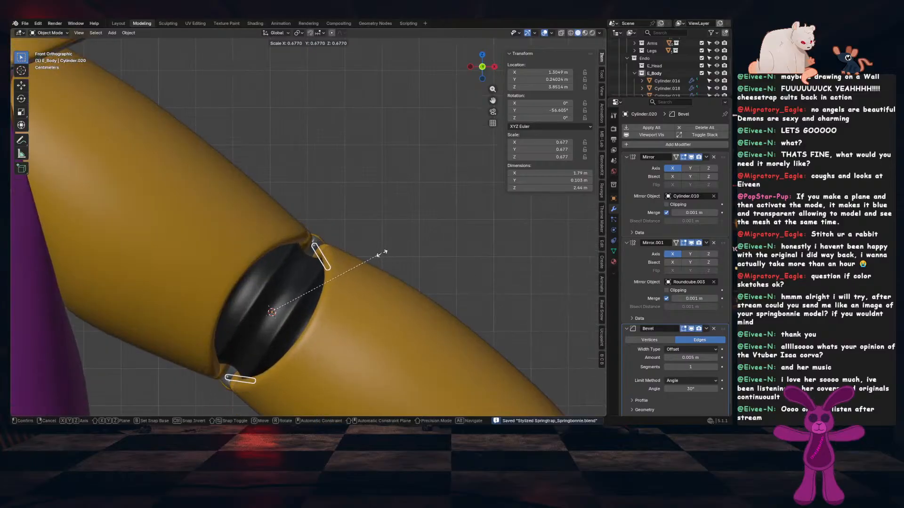
left_click(382, 252)
middle_click_drag(382, 252, 354, 276)
key("ctrl+z")
key("r")
key("z")
key("z")
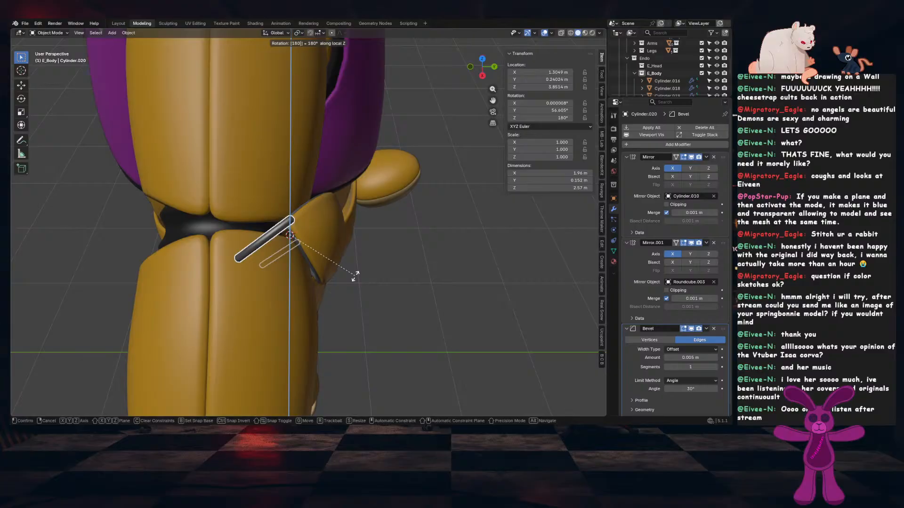
key("y")
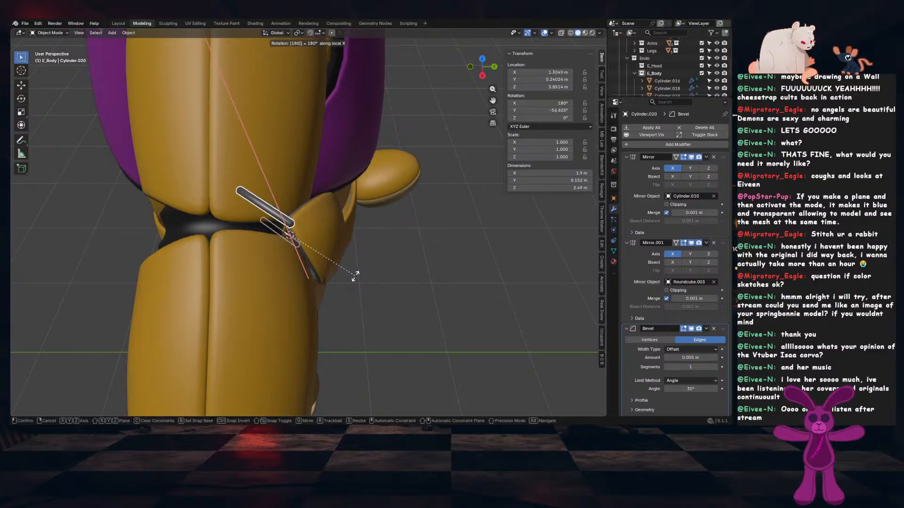
right_click(355, 277)
Flip the elbow rod by scaling it by -1 along its local Z axis
scroll(347, 274, "down", 2)
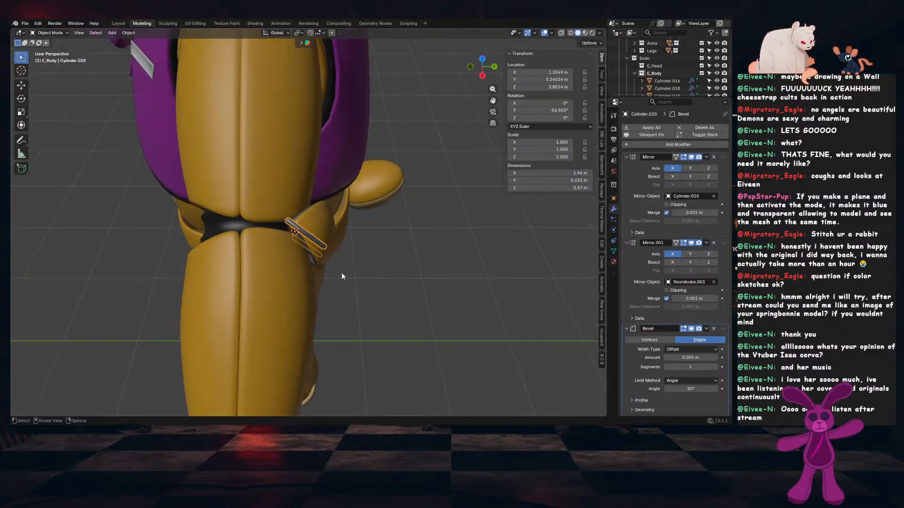
key("KP_7")
scroll(342, 275, "up", 4)
middle_click_drag(340, 273, 343, 208)
key("KP_7")
key("s")
key("z")
key("z")
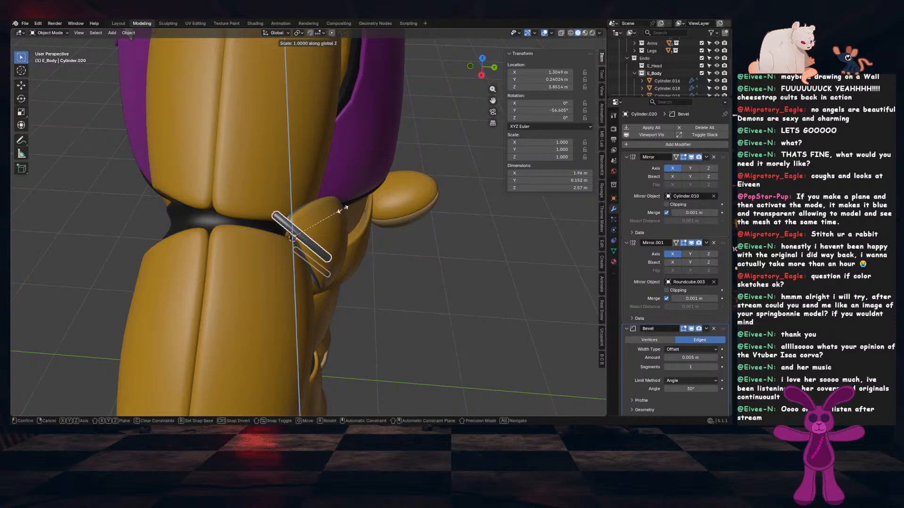
key("Return")
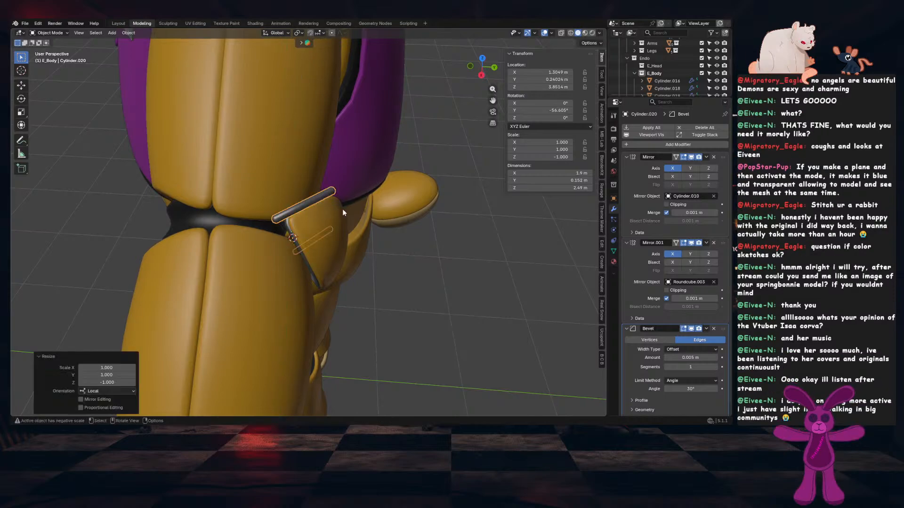
Move the flipped rod about -0.099 m along its local X axis and inward along global Y toward the arm
key("KP_3")
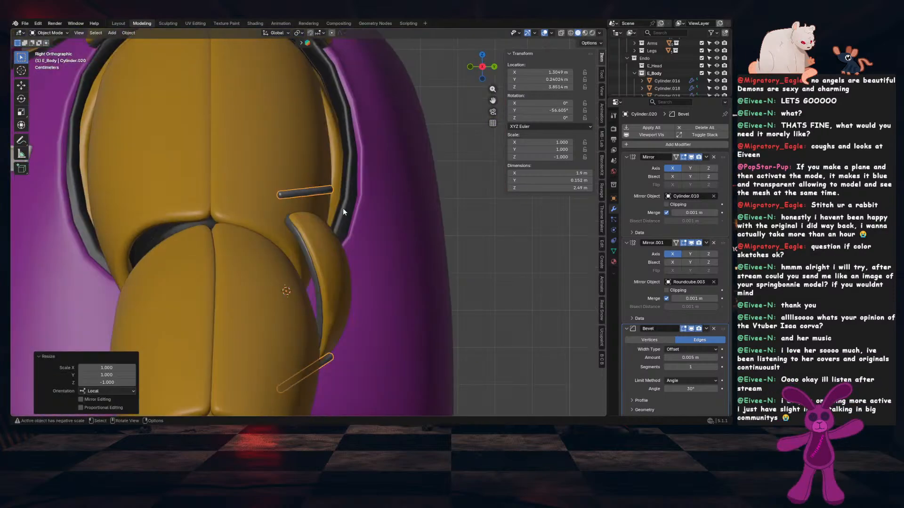
middle_click_drag(343, 208, 432, 231)
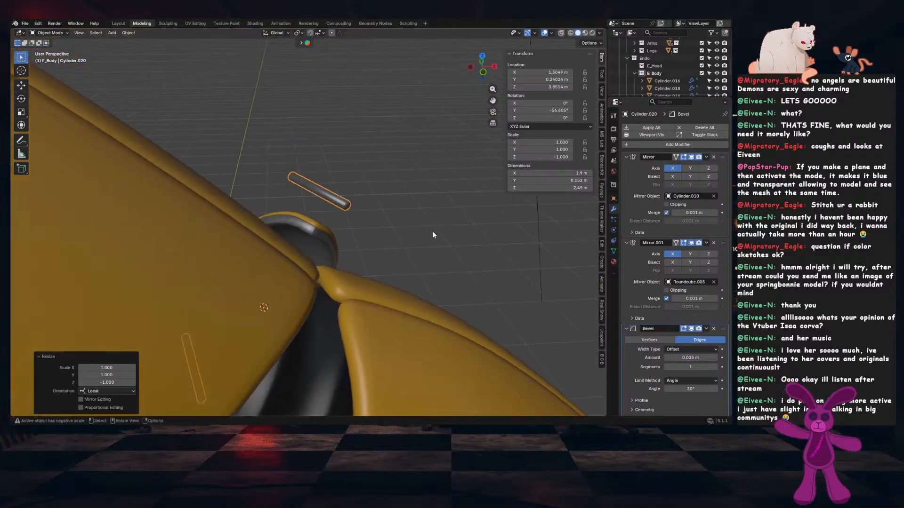
key("g")
key("x")
key("x")
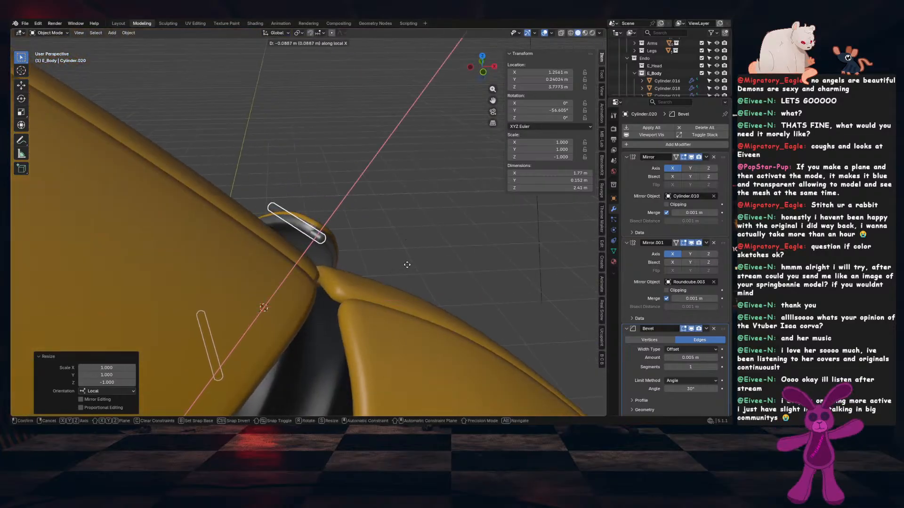
left_click(405, 268)
key("g")
key("y")
key("y")
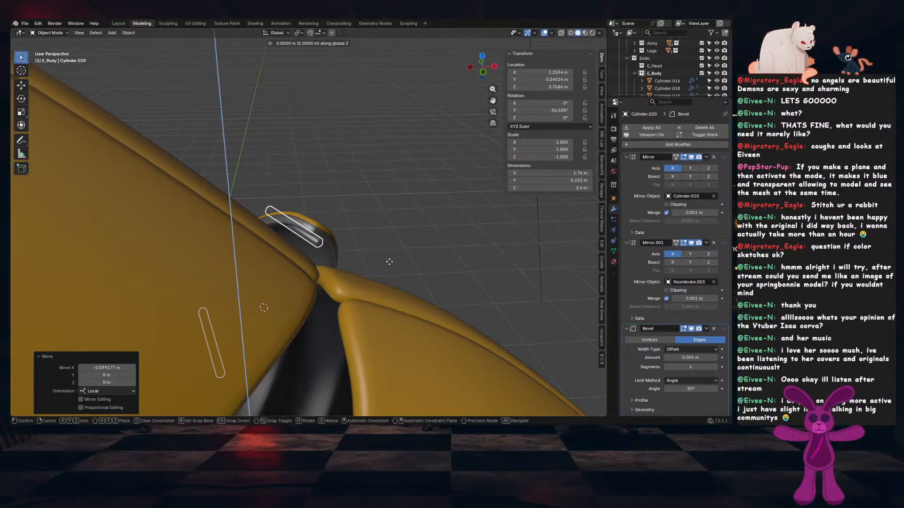
key("z")
key("y")
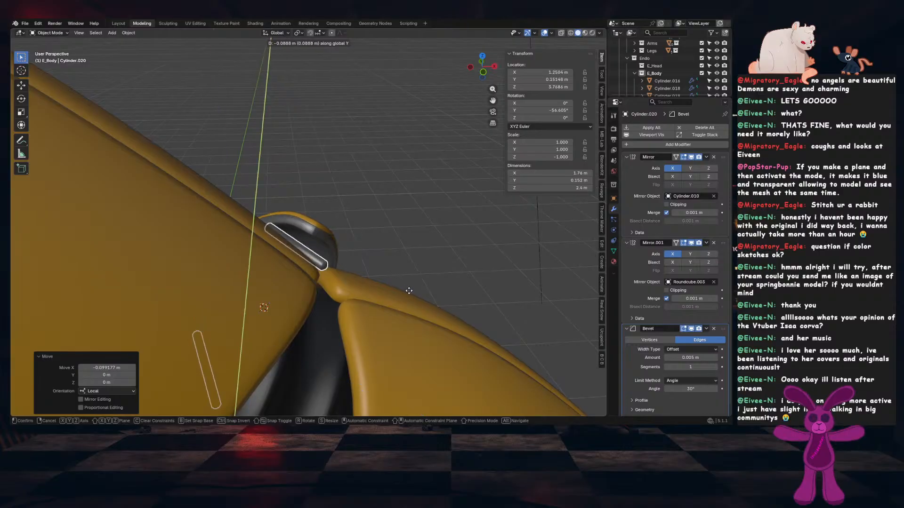
left_click(430, 297)
Set the elbow rod's origin to its geometry
middle_click_drag(429, 297, 308, 265)
right_click(378, 278)
mouse_move(378, 278)
left_click(439, 286)
Move the rod to about X 1.42, Y 0.18, Z 4.01 m at the elbow cap's edge and tilt it to about -17.9° in X
key("g")
left_click(300, 301)
key("r")
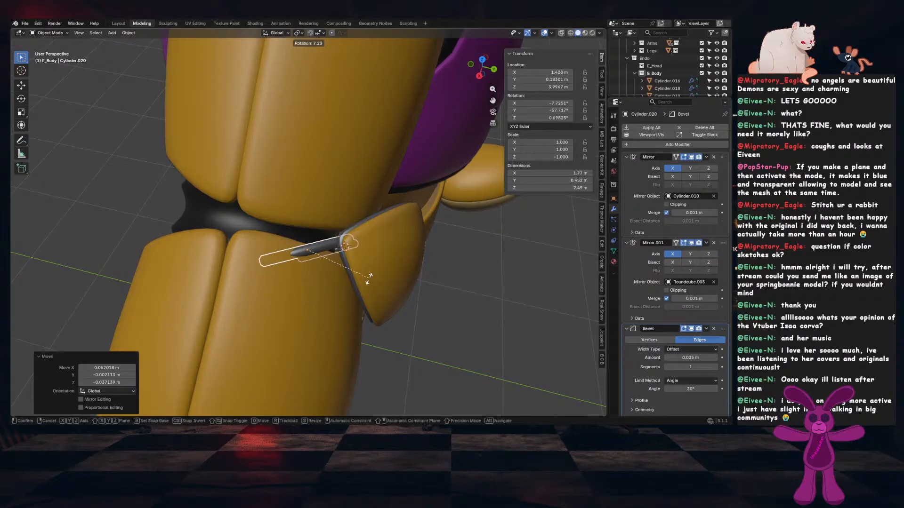
left_click(365, 299)
key("g")
left_click(375, 291)
key("r")
left_click(379, 285)
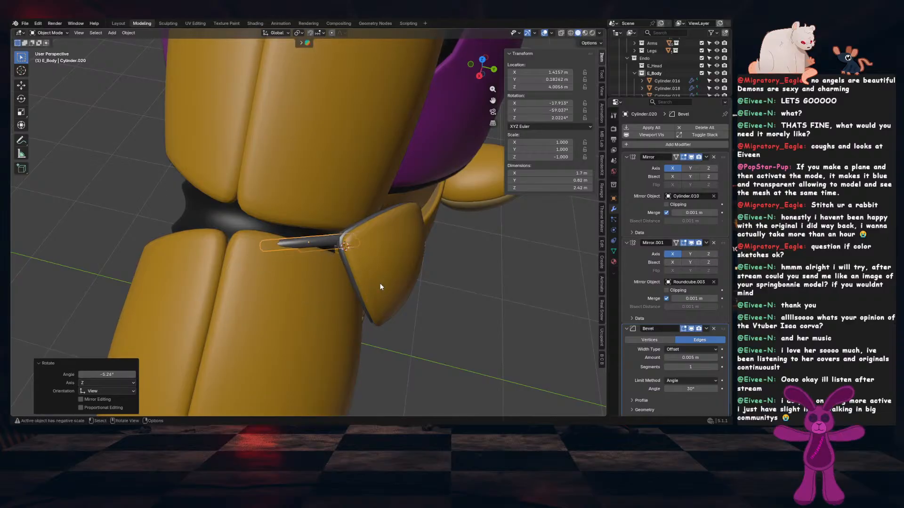
Scale the elbow rod down to 0.645 and nudge it toward the elbow cap
key("s")
left_click(355, 273)
key("g")
left_click(362, 272)
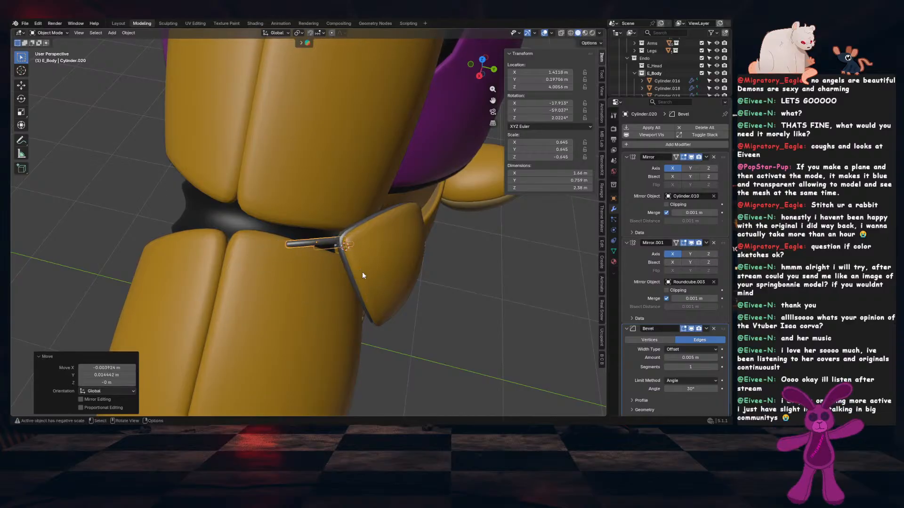
Rotate the elbow rod about 30.2° around its local Z axis and shift it along its local X axis
middle_click_drag(362, 272, 378, 221)
key("r")
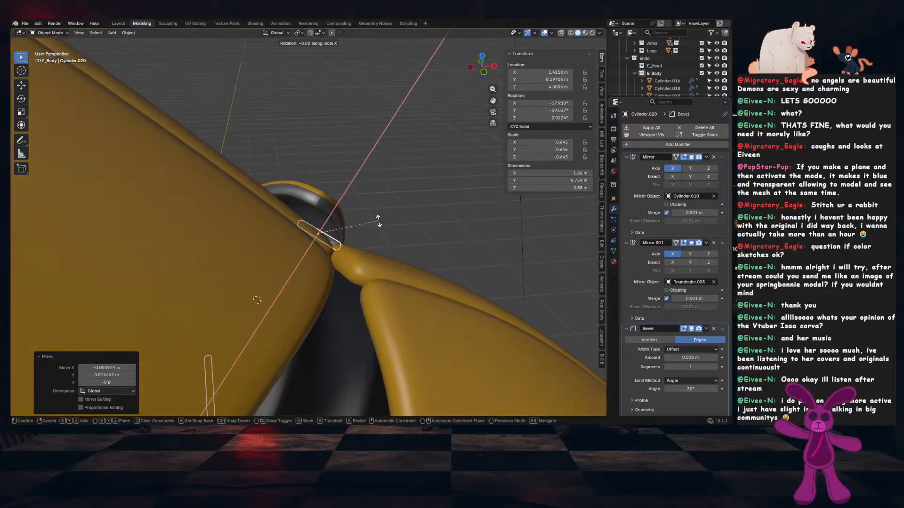
key("z")
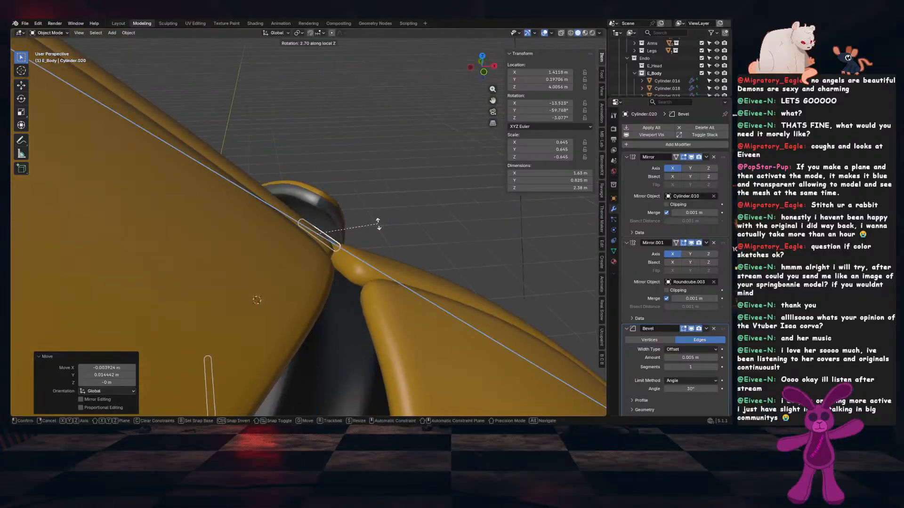
left_click(372, 253)
key("g")
key("x")
key("x")
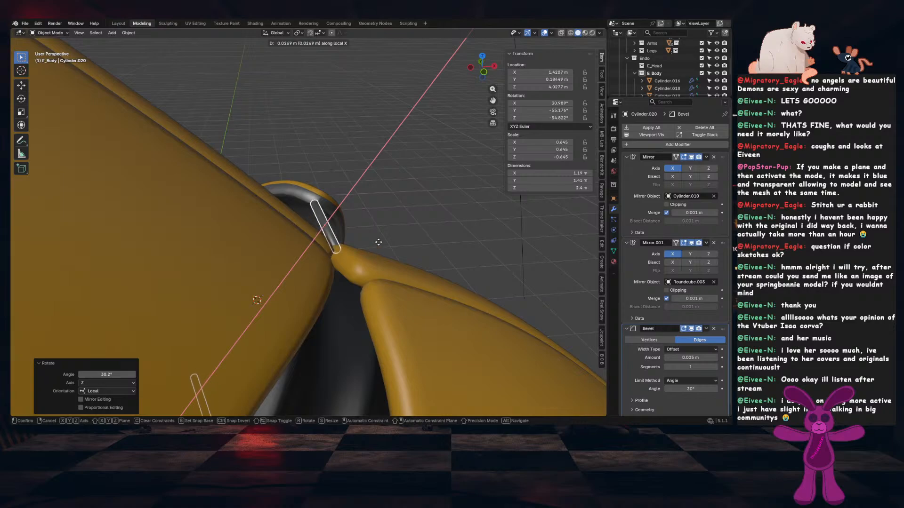
left_click(378, 242)
Reposition the elbow rod at about X 1.428, Y 0.192, Z 4.025 m and save the file
middle_click_drag(377, 242, 405, 331)
key("g")
key("Escape")
key("g")
left_click(337, 243)
key("ctrl+s")
scroll(400, 222, "down", 12)
scroll(405, 331, "up", 12)
middle_click_drag(361, 278, 307, 172)
scroll(348, 197, "up", 6)
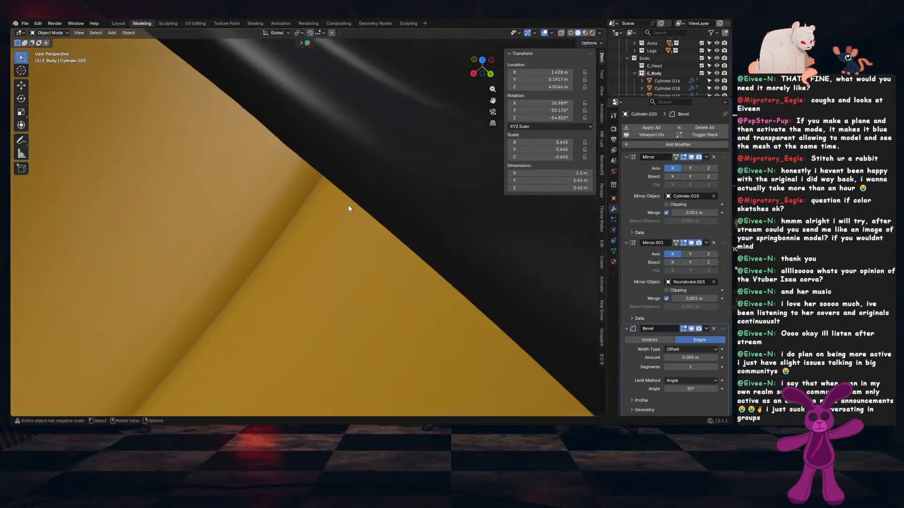
scroll(349, 207, "down", 4)
middle_click_drag(368, 178, 365, 218)
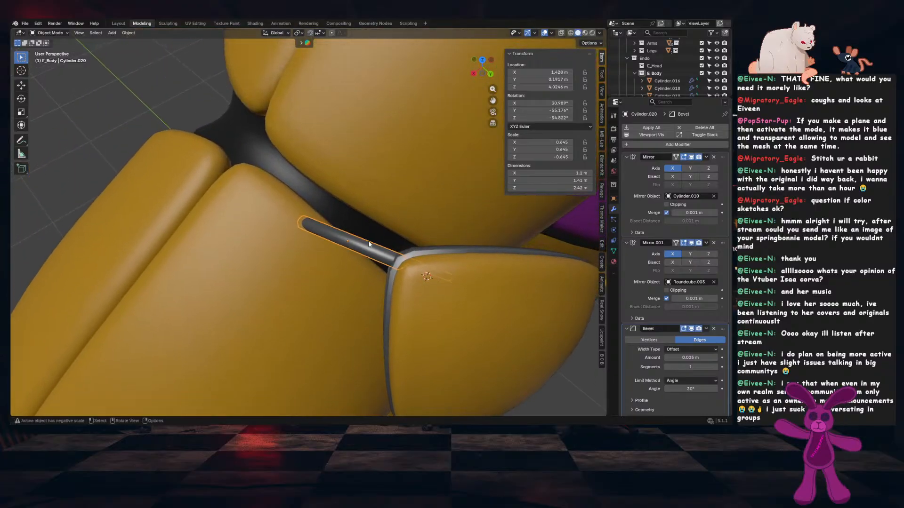
key("s")
key("x")
left_click(474, 268)
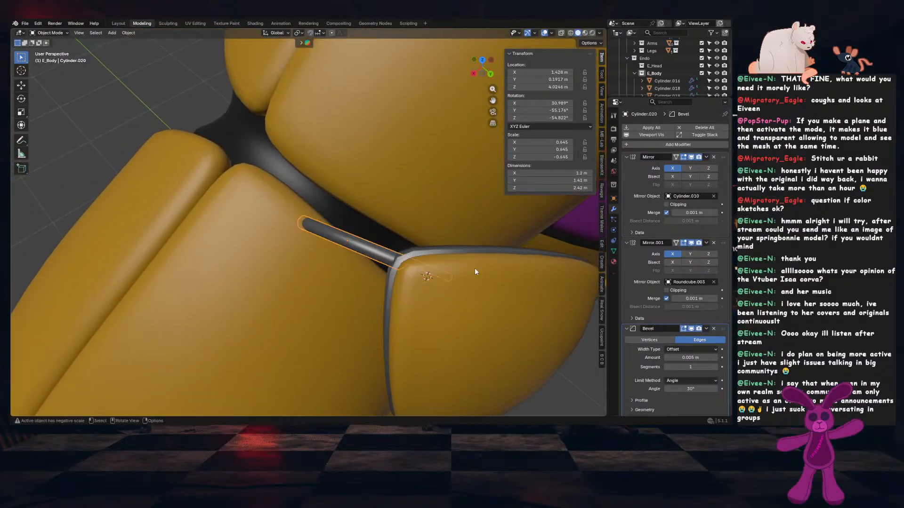
Apply the elbow rod's scale, then shrink it to 0.633 and move it against the elbow cap's rim
key("ctrl+a")
left_click(466, 253)
middle_click_drag(467, 253, 515, 267)
key("s")
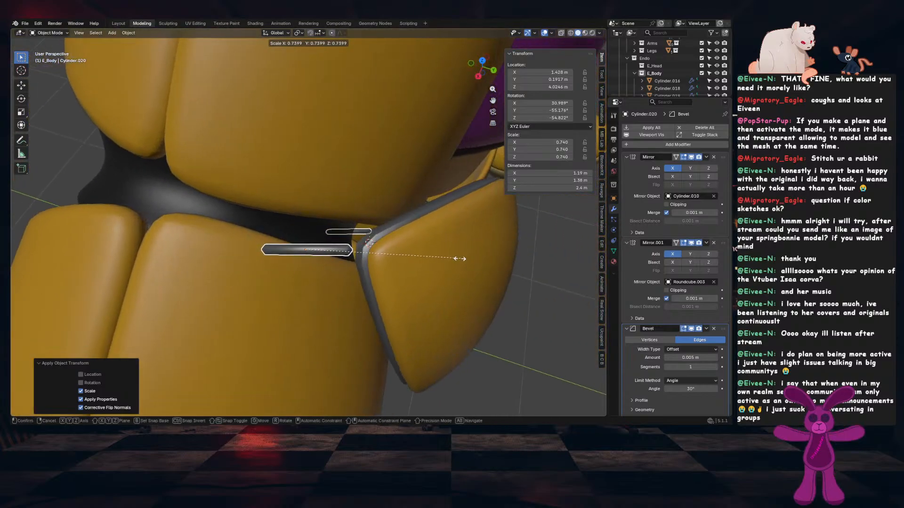
left_click(443, 256)
key("g")
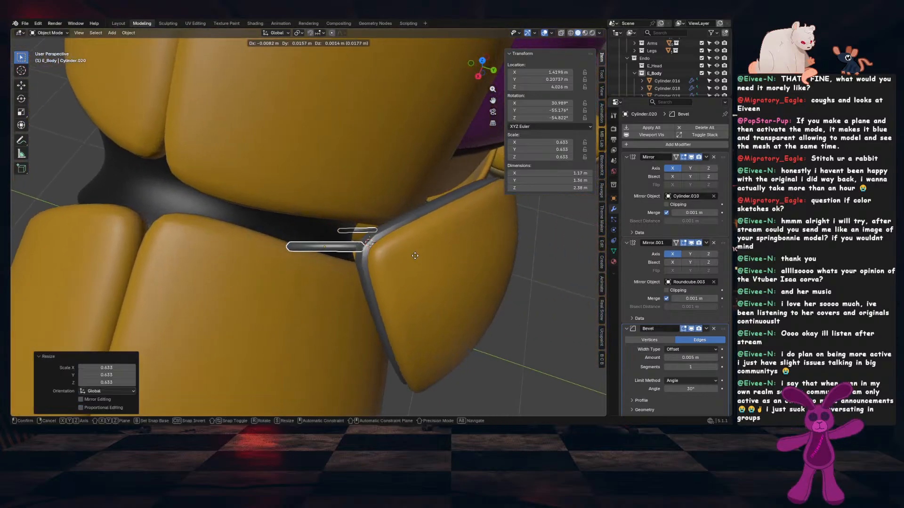
left_click(416, 260)
Fatten the loop of side faces around the elbow rod in Edit Mode and apply the object's scale
key("Tab")
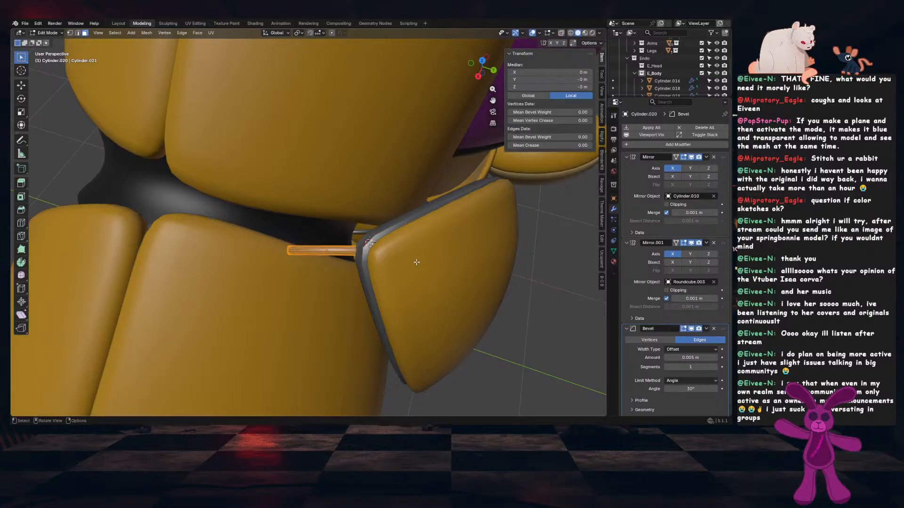
left_click(350, 255, "alt")
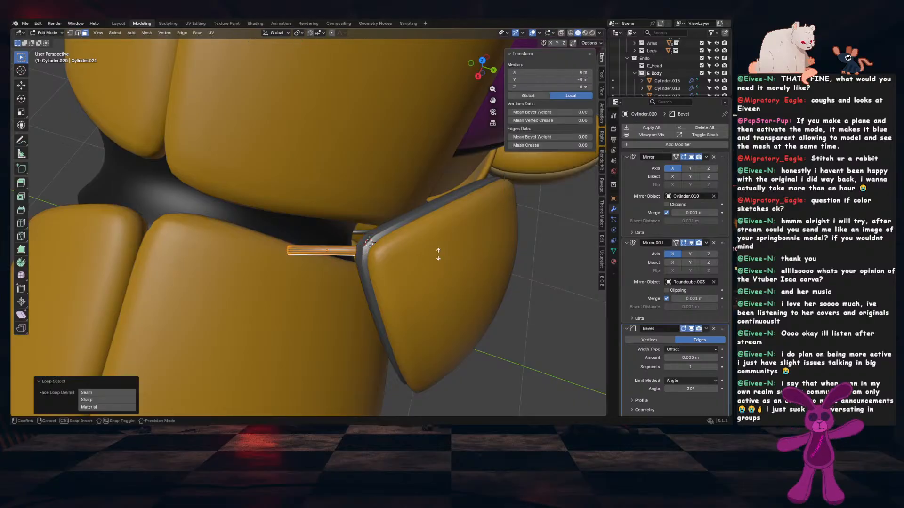
left_click(430, 231)
key("Tab")
key("ctrl+a")
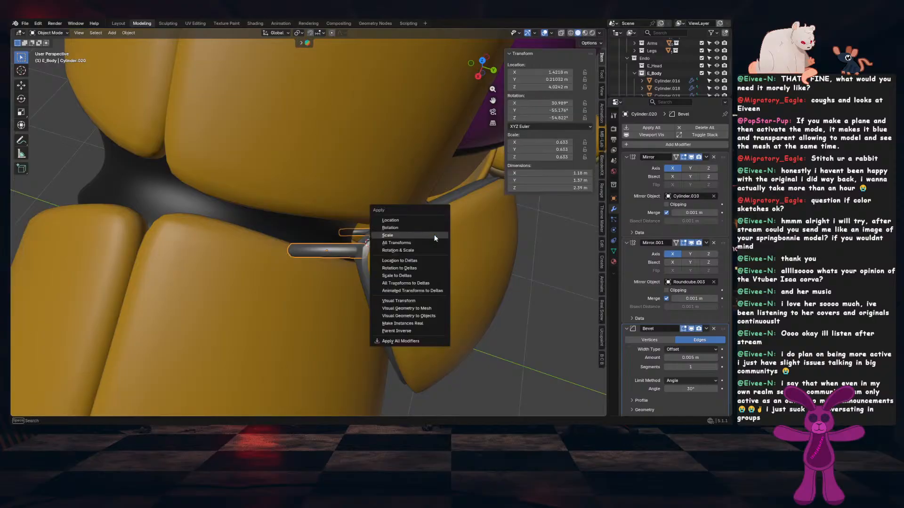
left_click(428, 243)
Rotate the elbow rod about 16° in the view and move it to about X 1.415, Y 0.211, Z 4.014 m
middle_click_drag(428, 245, 402, 197)
key("KP_Decimal")
key("Tab")
key("KP_Decimal")
key("Tab")
scroll(398, 233, "down", 2)
key("r")
left_click(406, 239)
key("g")
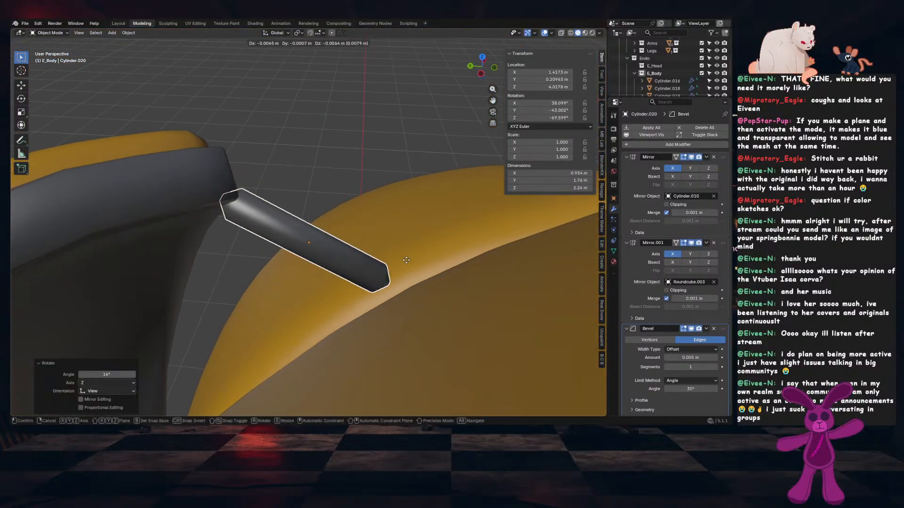
left_click(401, 270)
Enlarge the elbow rod to 1.192, tilt it, and move it to about X 1.414, Y 0.213, Z 4.012 m
middle_click_drag(401, 272, 388, 288)
key("s")
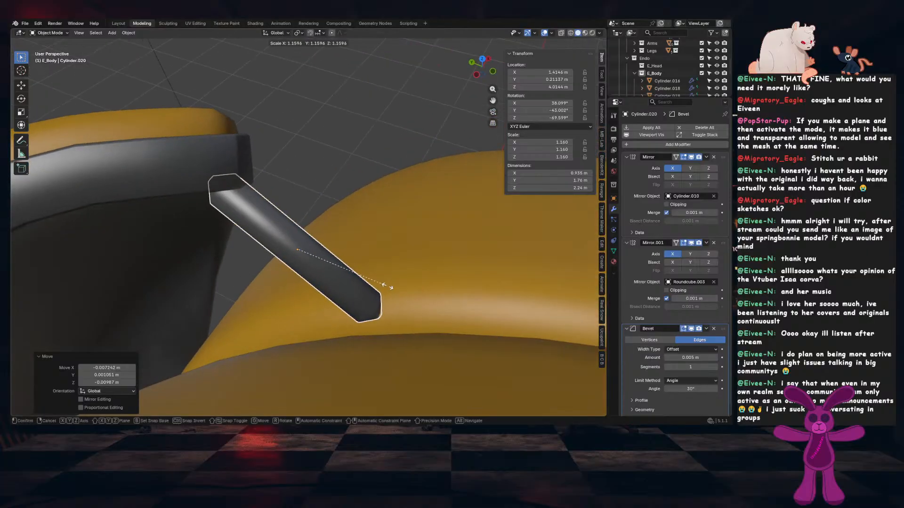
left_click(405, 295)
key("r")
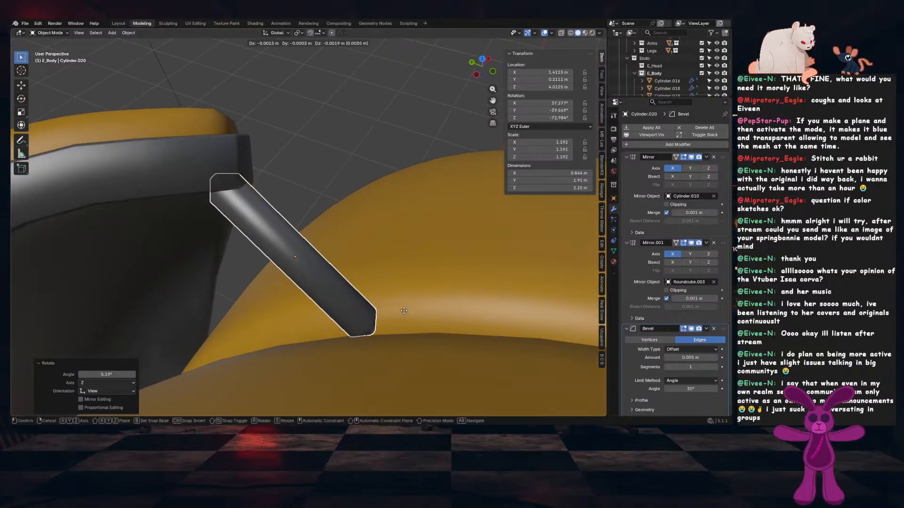
left_click(404, 303)
key("r")
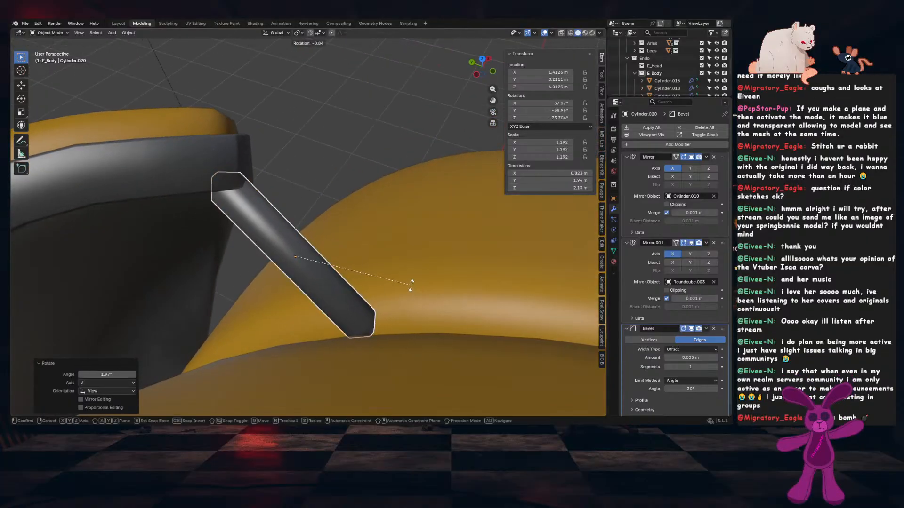
mouse_move(413, 282)
middle_mouse_down()
mouse_move(297, 265)
mouse_move(314, 278)
mouse_move(398, 279)
middle_mouse_up()
left_click(399, 279)
key("g")
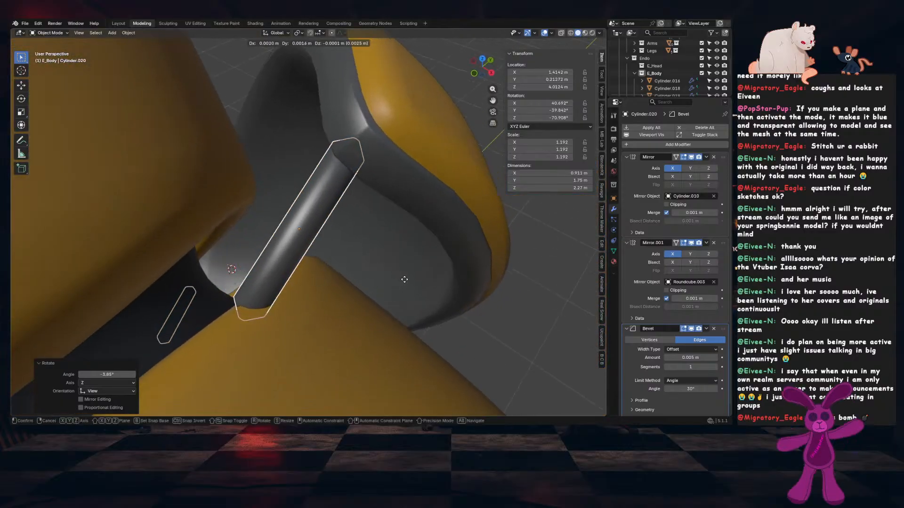
left_click(403, 280)
Apply the elbow rod's scale, enlarge it to 1.205, and fine-tune its tilt and position under the cap's rim
middle_click_drag(338, 287, 458, 267)
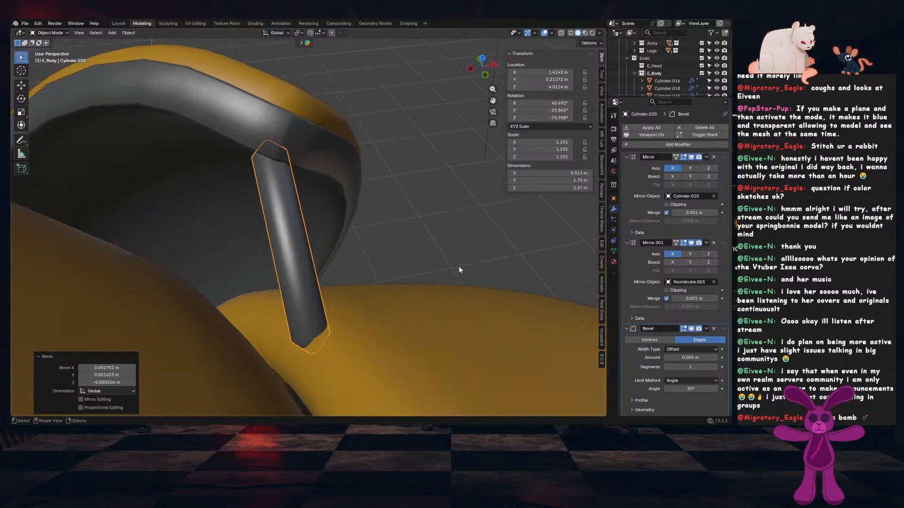
key("ctrl+a")
left_click(444, 264)
middle_click_drag(394, 253, 372, 256)
key("s")
left_click(433, 253)
key("r")
left_click(436, 252)
key("g")
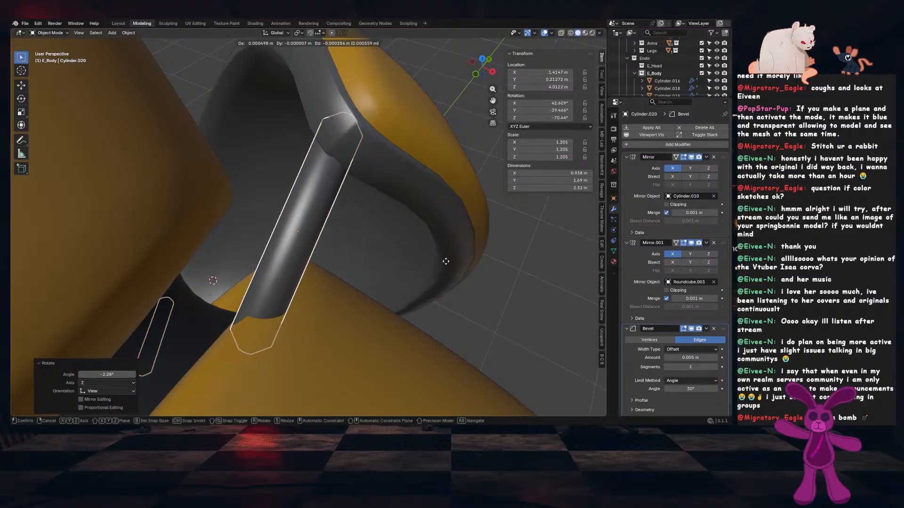
left_click(460, 275)
middle_click_drag(460, 275, 414, 277)
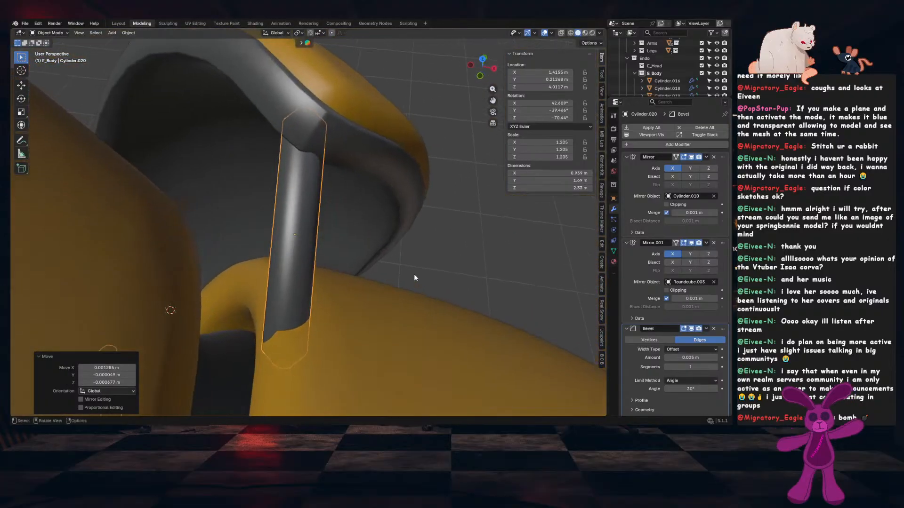
Shrink the elbow rod's side faces with a Shrink/Fatten offset of about -0.00179 m in Edit Mode
key("Tab")
left_click(439, 265)
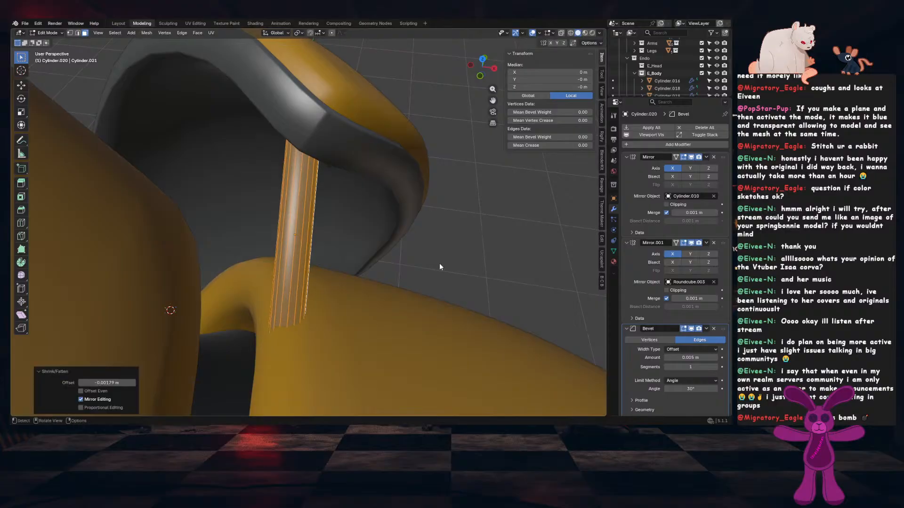
key("Tab")
Nudge the elbow rod's rotation and position slightly, apply its scale, and deselect it
middle_click_drag(439, 263, 427, 255)
key("r")
left_click(433, 255)
key("g")
left_click(432, 252)
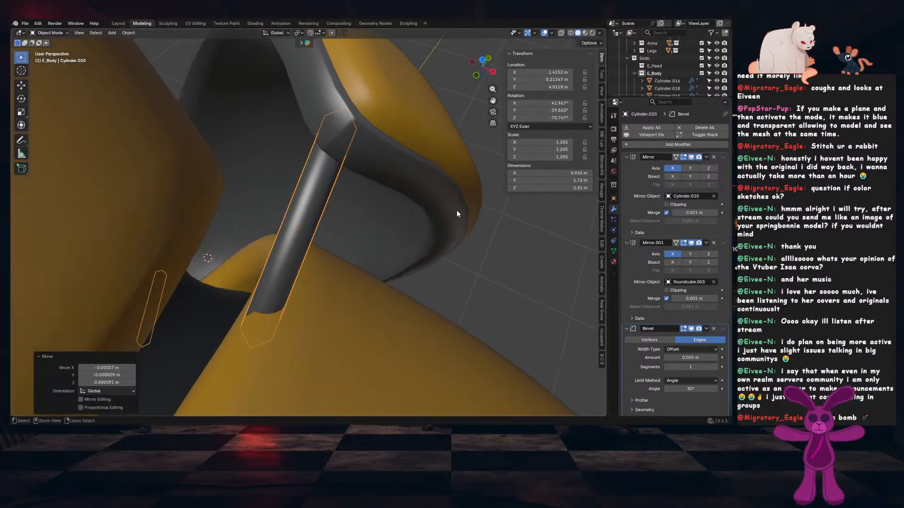
key("ctrl+a")
left_click(457, 210)
left_click(485, 247)
Duplicate the kneecap rod in front view and place the copy above the shoulder
scroll(460, 264, "down", 11)
scroll(456, 264, "down", 7)
middle_click_drag(456, 263, 303, 249)
scroll(369, 228, "up", 6)
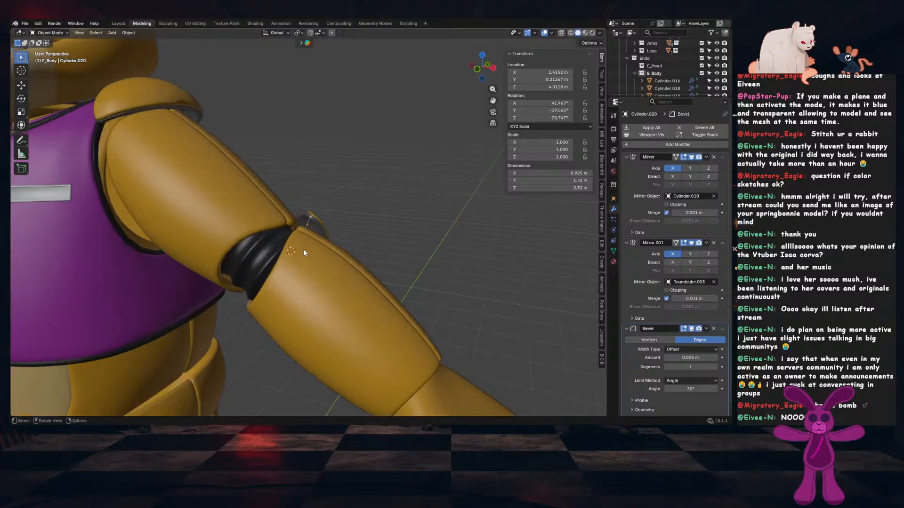
scroll(295, 286, "down", 6)
middle_click_drag(296, 286, 469, 284)
scroll(394, 239, "up", 5)
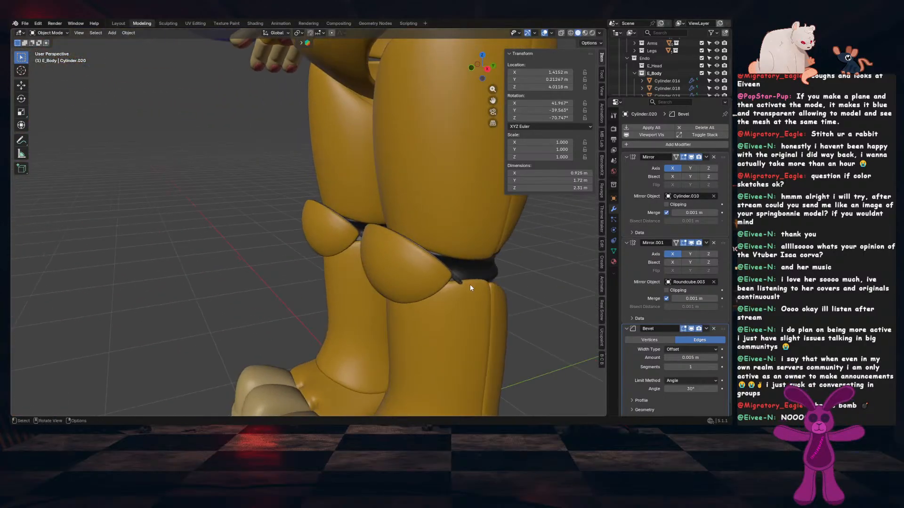
left_click(461, 282)
key("KP_1")
scroll(461, 281, "down", 8)
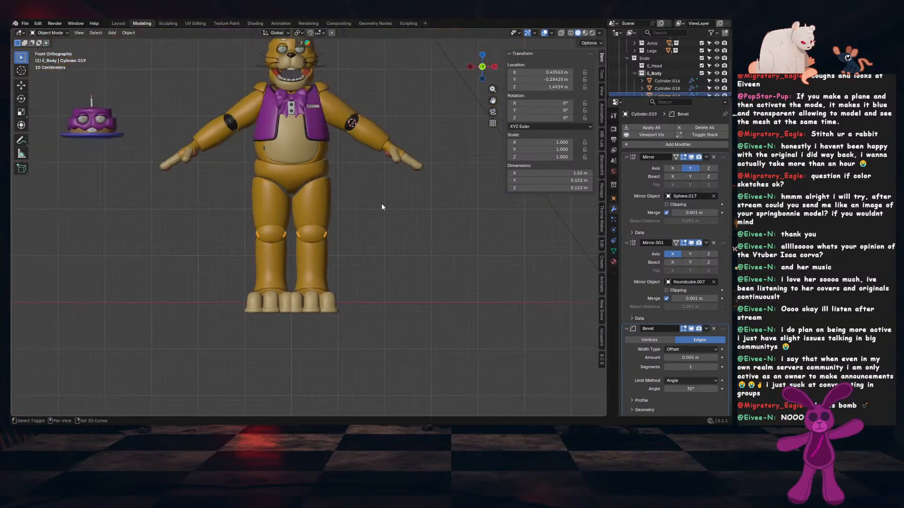
middle_click_drag(360, 178, 352, 303, "shift")
key("shift+d")
left_click(367, 159)
scroll(342, 237, "up", 5)
Snap the 3D cursor to the shoulder cap and snap the duplicated rod to the cursor
left_click(325, 196)
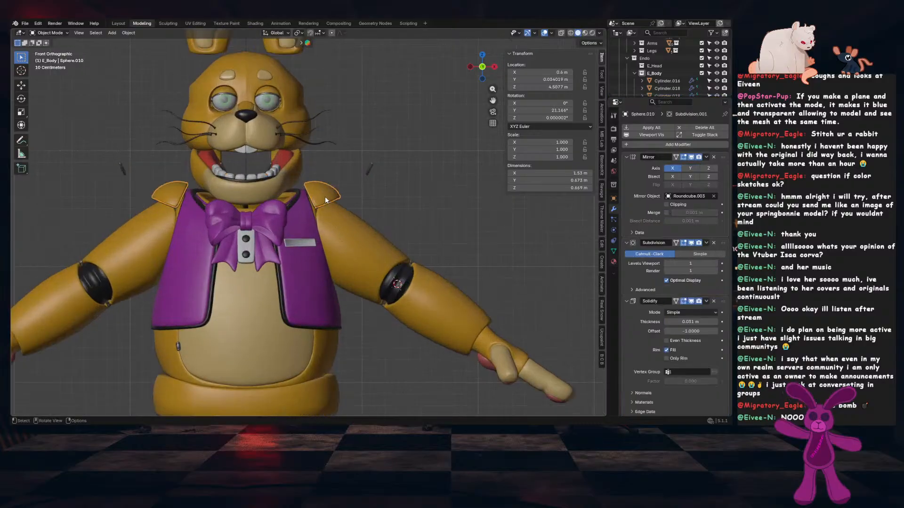
key("shift+s")
left_click(393, 197)
middle_click_drag(392, 197, 362, 209)
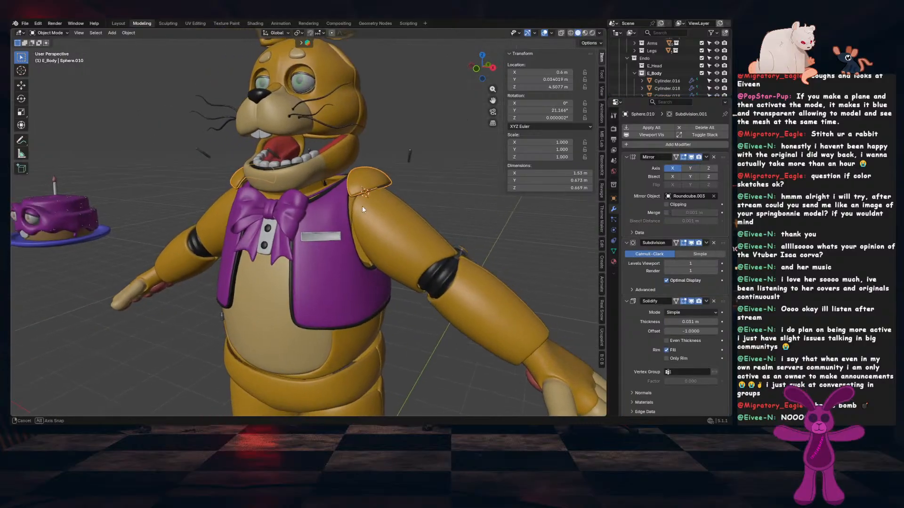
left_click(409, 162)
key("shift+s")
left_click(409, 120)
Rotate the shoulder rod about -103.7° around the global Z axis
middle_click_drag(420, 210, 335, 264)
key("r")
key("z")
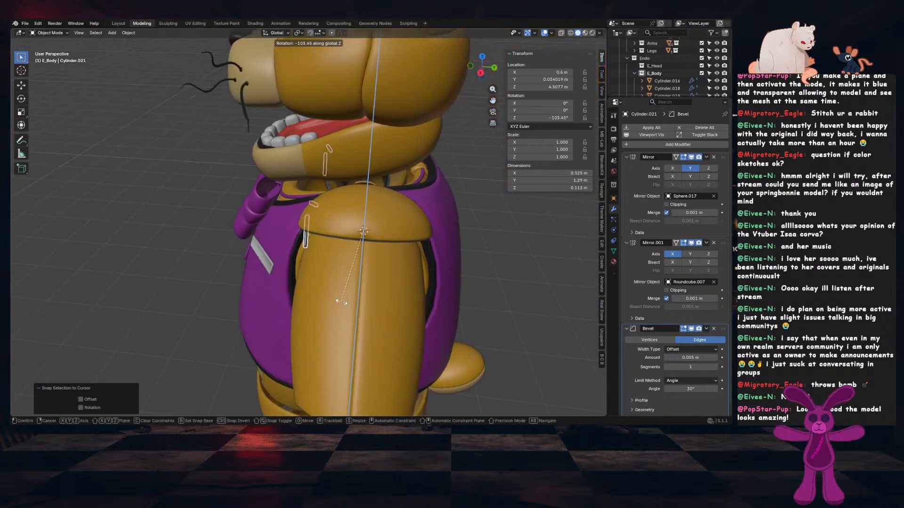
left_click(339, 304)
Set the mirror object of the rod's first Mirror modifier to the shoulder cap, Sphere.010
middle_click_drag(341, 301, 386, 212)
left_click(714, 196)
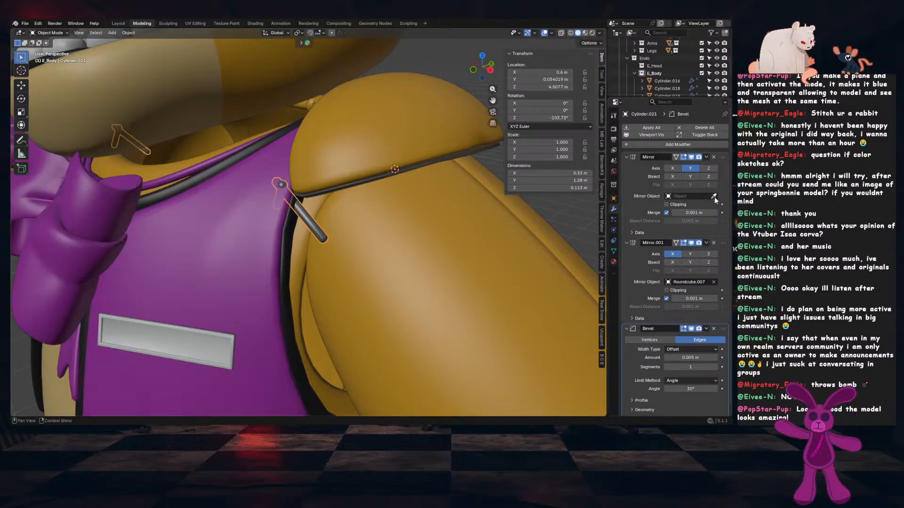
left_click(713, 197)
left_click(399, 143)
Apply the shoulder rod's scale and set its origin to its geometry
middle_click_drag(427, 196, 448, 173)
key("ctrl+a")
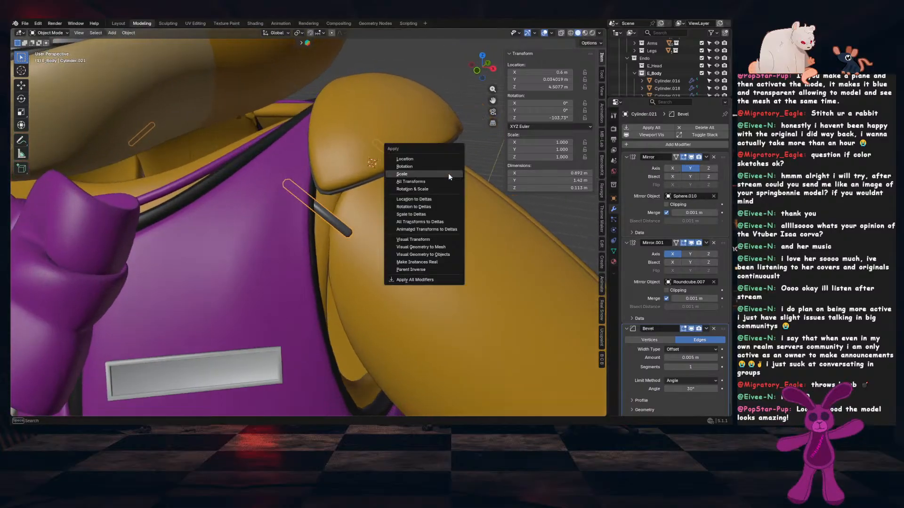
left_click(448, 174)
key("KP_1")
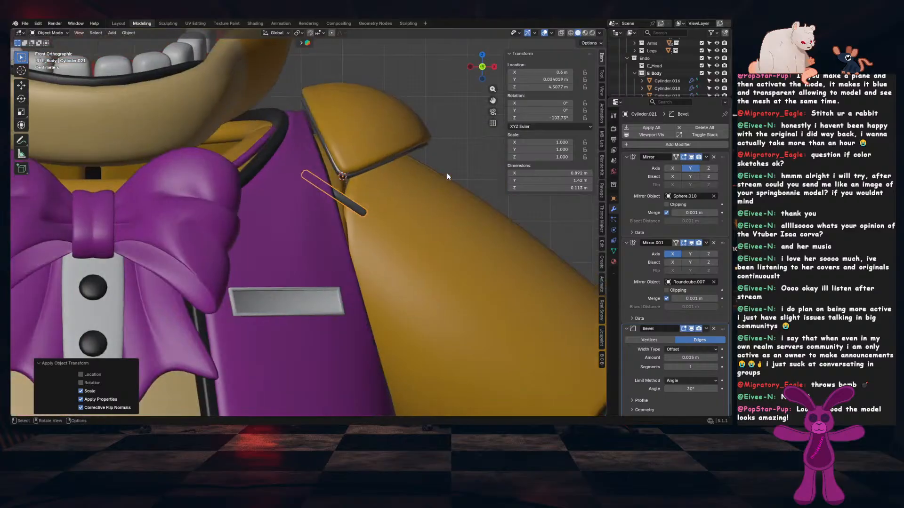
right_click(439, 176)
mouse_move(438, 176)
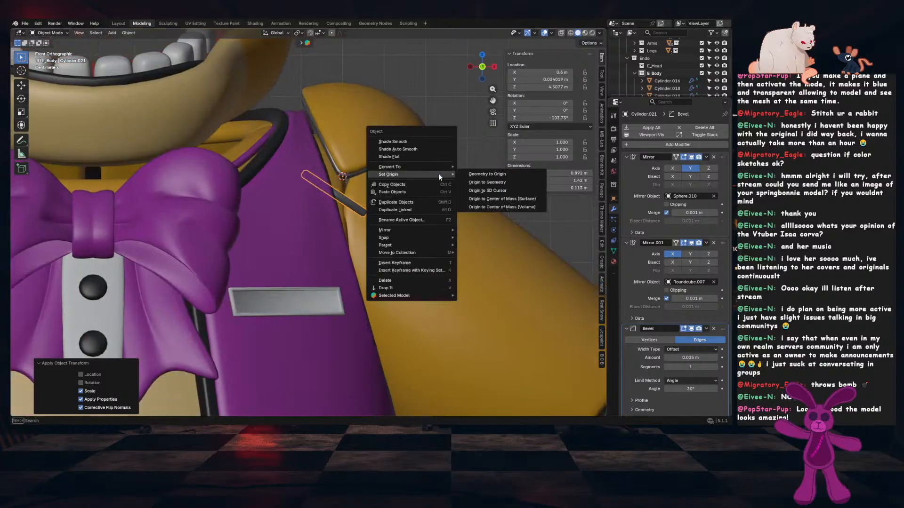
left_click(496, 182)
scroll(372, 249, "up", 3)
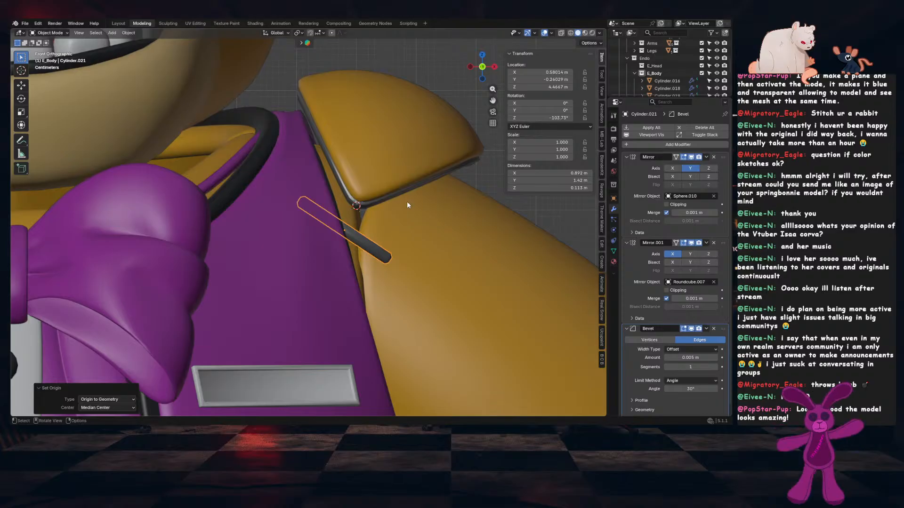
Rotate the shoulder rod upright beneath the cap and move it to about X 0.580, Y -0.248, Z 4.471 m
key("r")
left_click(389, 301)
middle_click_drag(389, 305, 357, 280)
key("r")
left_click(360, 264)
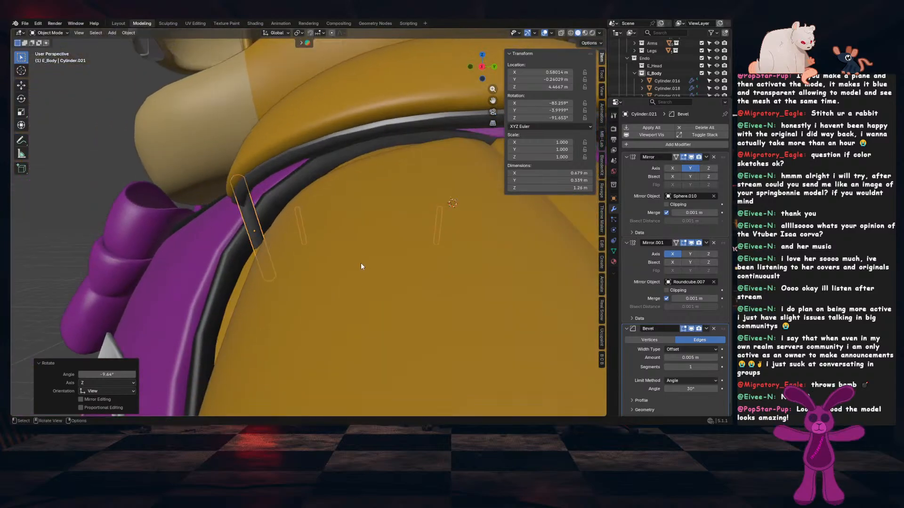
key("g")
left_click(368, 261)
key("s")
key("z")
key("z")
key("x")
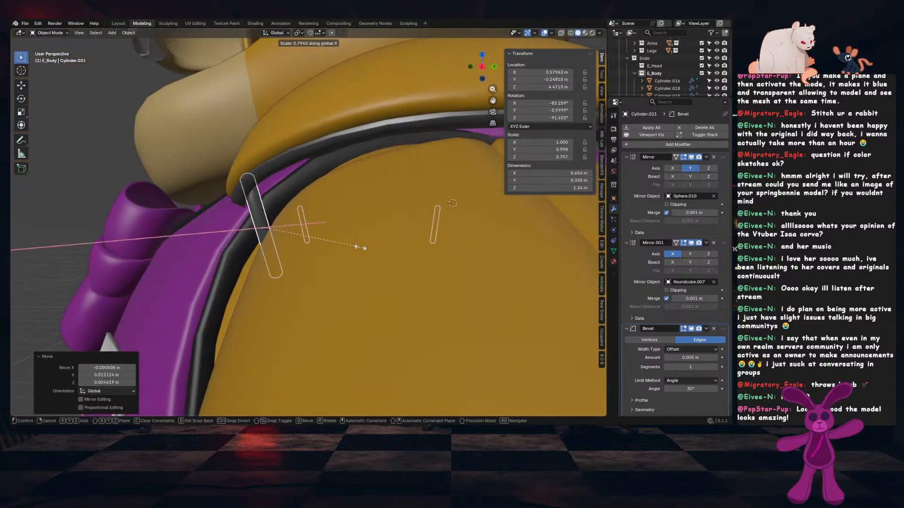
key("y")
key("z")
right_click(339, 243)
Scale the shoulder rod down uniformly to 0.545
middle_click_drag(339, 242, 445, 245)
key("s")
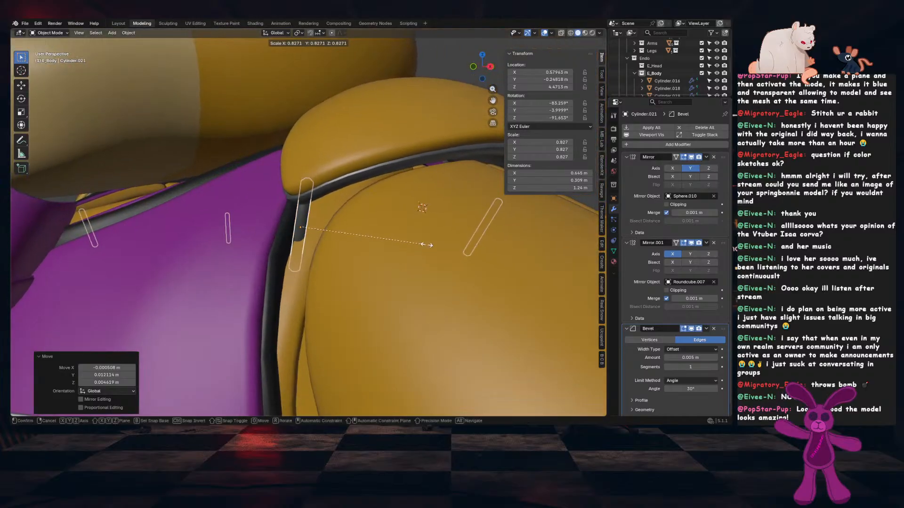
left_click(388, 234)
Shift the shoulder rod along its local Z axis and along the global X and Y axes toward the cap's front rim
middle_click_drag(388, 234, 347, 240)
key("g")
key("z")
key("z")
left_click(343, 230)
key("g")
key("x")
left_click(333, 224)
key("g")
key("y")
left_click(336, 242)
Tilt the shoulder rod to follow the cap's rim and move it to about X 0.598, Y -0.253, Z 4.488 m
key("r")
left_click(431, 219)
key("g")
left_click(428, 220)
key("r")
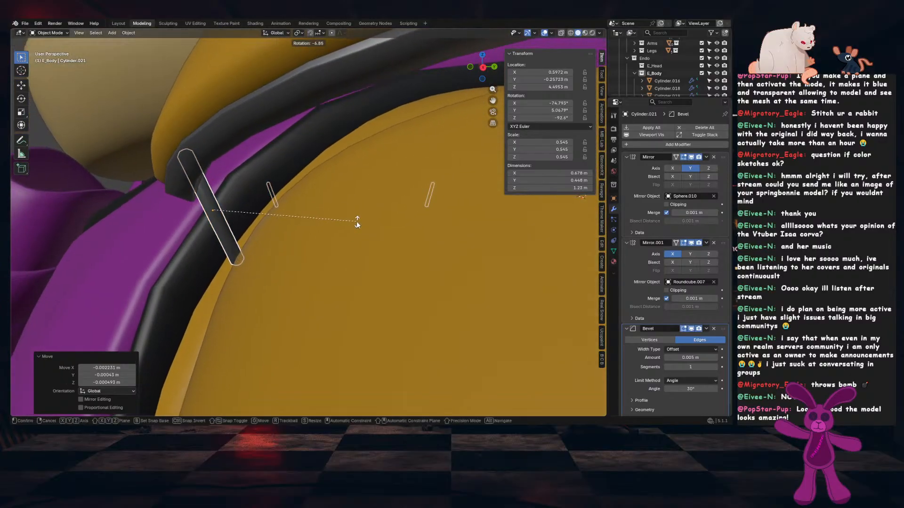
left_click(357, 220)
key("g")
left_click(400, 312)
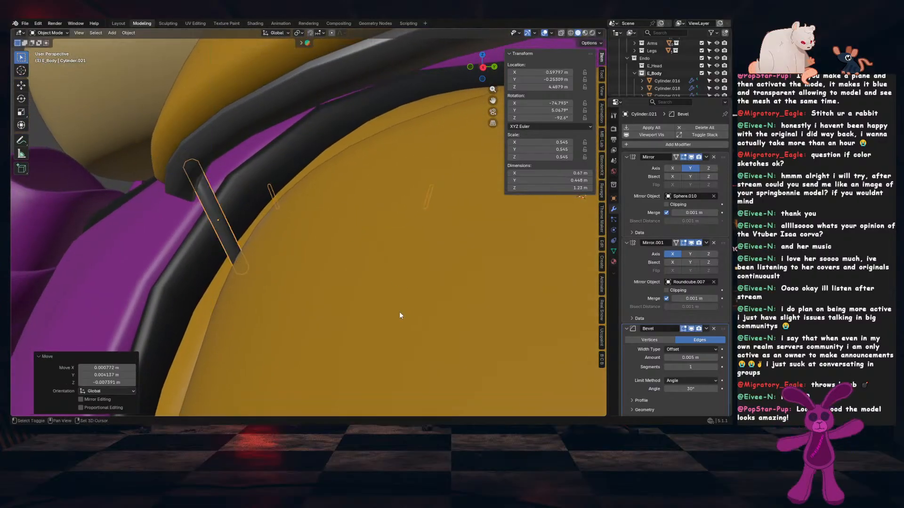
Apply the shoulder rod's scale and save the file
middle_click_drag(399, 312, 369, 269)
key("ctrl+a")
left_click(466, 211)
key("ctrl+s")
scroll(315, 232, "up", 5)
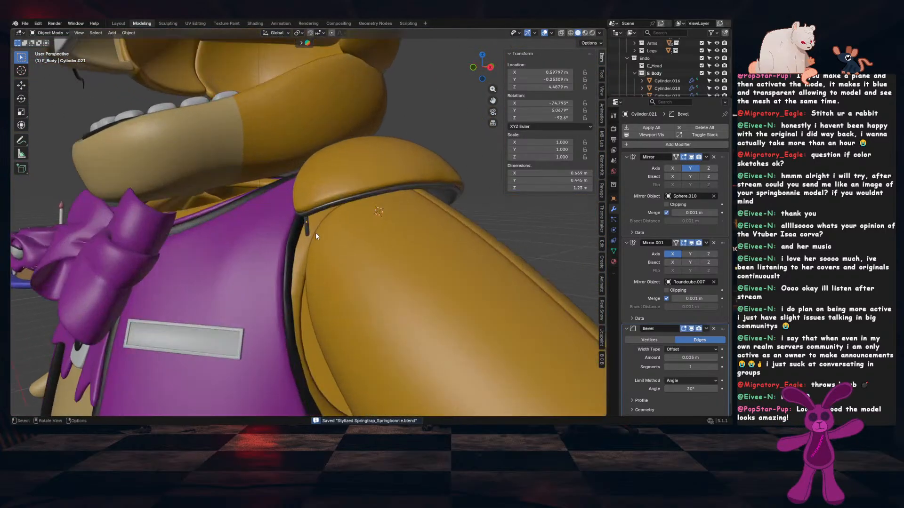
Set the second Mirror modifier's mirror object to the torso piece Roundcube.003 and save the file
scroll(331, 236, "down", 7)
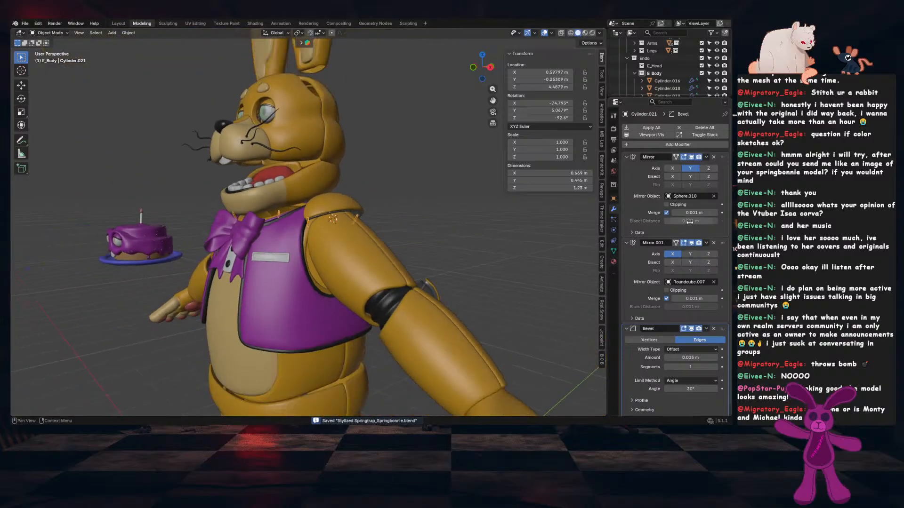
left_click(713, 282)
left_click(713, 281)
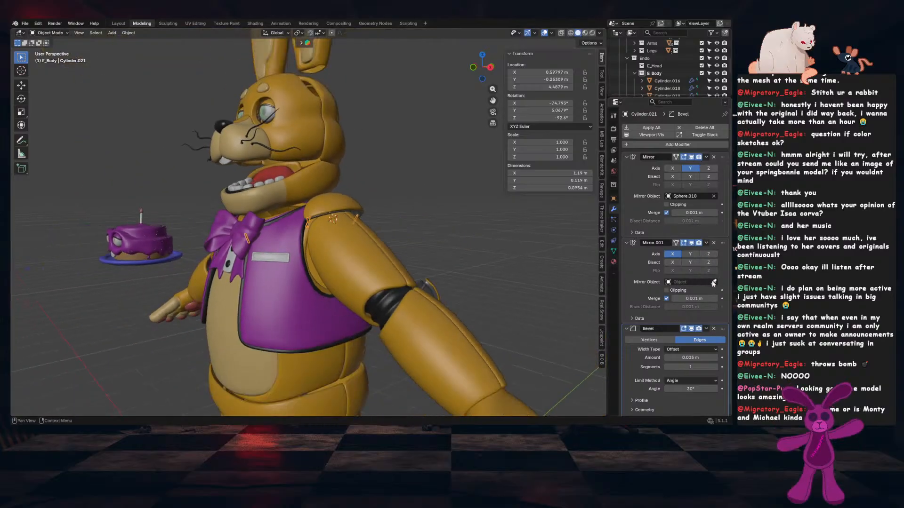
left_click(311, 359)
left_click(410, 221)
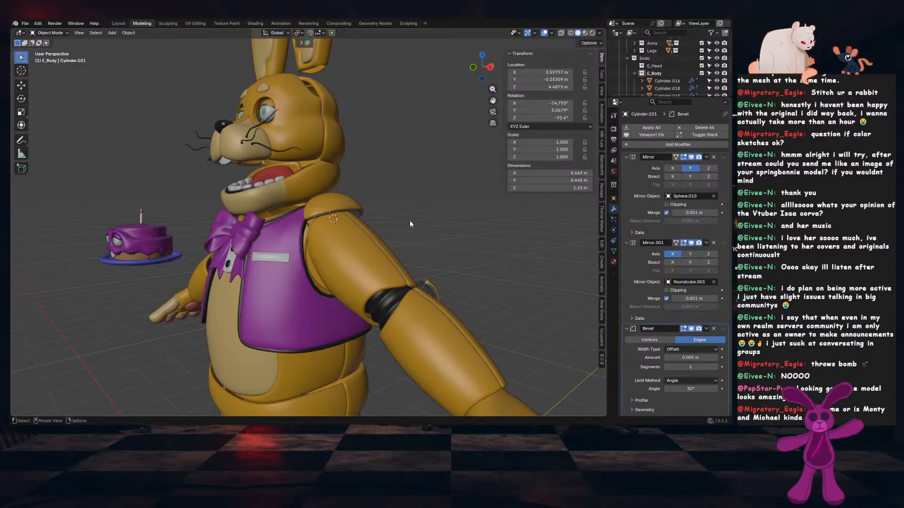
key("ctrl+s")
Rotate the shoulder rod about -4.3° in the view and move it to about X 0.594, Y -0.253, Z 4.486 m
middle_click_drag(400, 198, 415, 216)
scroll(339, 230, "up", 8)
key("r")
left_click(416, 212)
key("g")
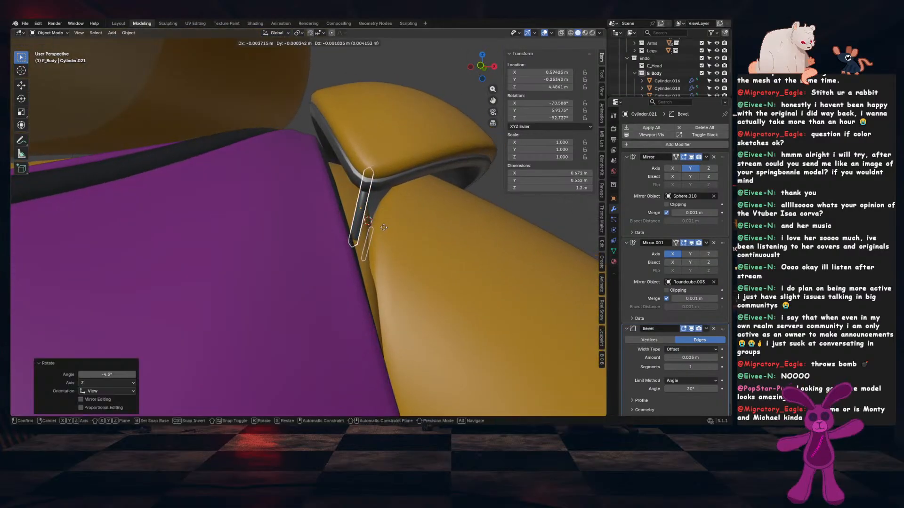
left_click(381, 229, "shift")
Apply the shoulder rod's scale again, deselect everything, and save the file
key("ctrl+a")
left_click(414, 205)
key("alt+a")
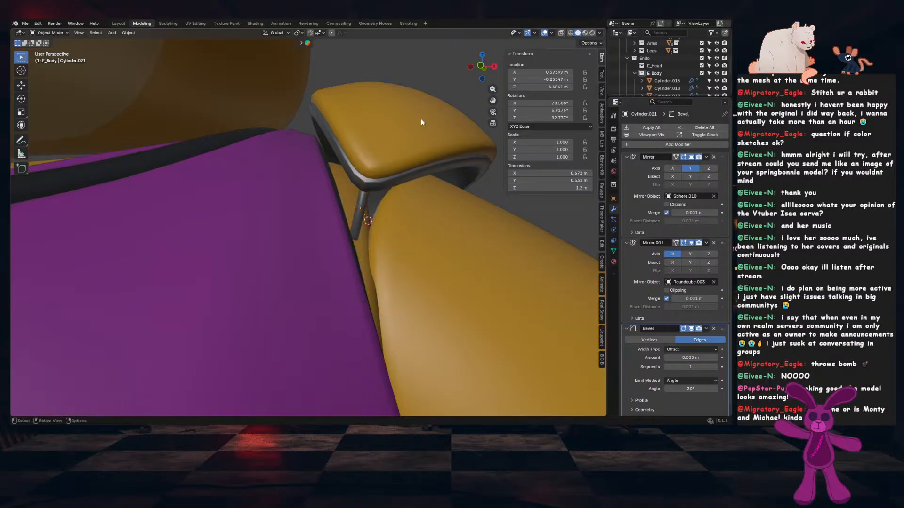
middle_click_drag(421, 119, 216, 128)
key("ctrl+s")
Inspect the whole rabbit from behind and from the front, and save the file
scroll(400, 228, "down", 4)
middle_click_drag(400, 228, 308, 331)
scroll(414, 289, "down", 4)
scroll(440, 317, "up", 2)
scroll(445, 294, "down", 4)
scroll(451, 299, "down", 3)
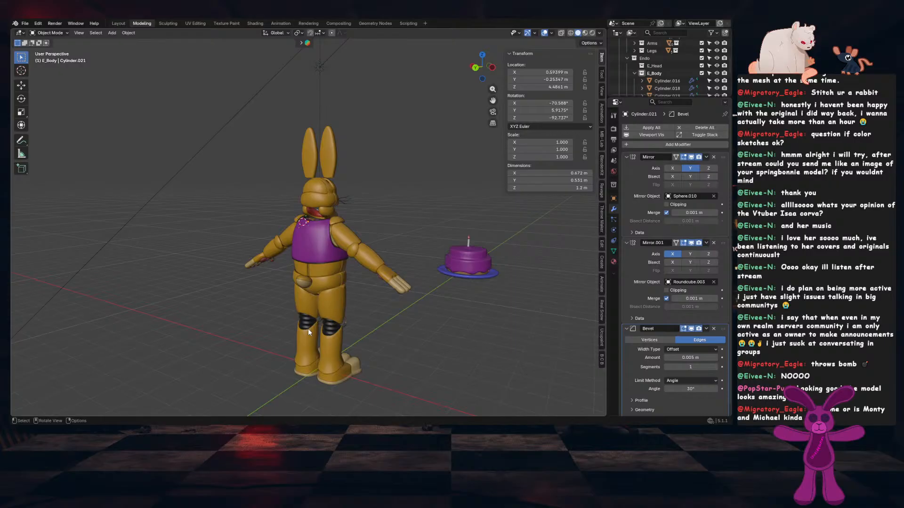
middle_click_drag(444, 282, 374, 270)
key("ctrl+s")
scroll(351, 273, "up", 3)
scroll(372, 239, "down", 1)
key("ctrl+s")
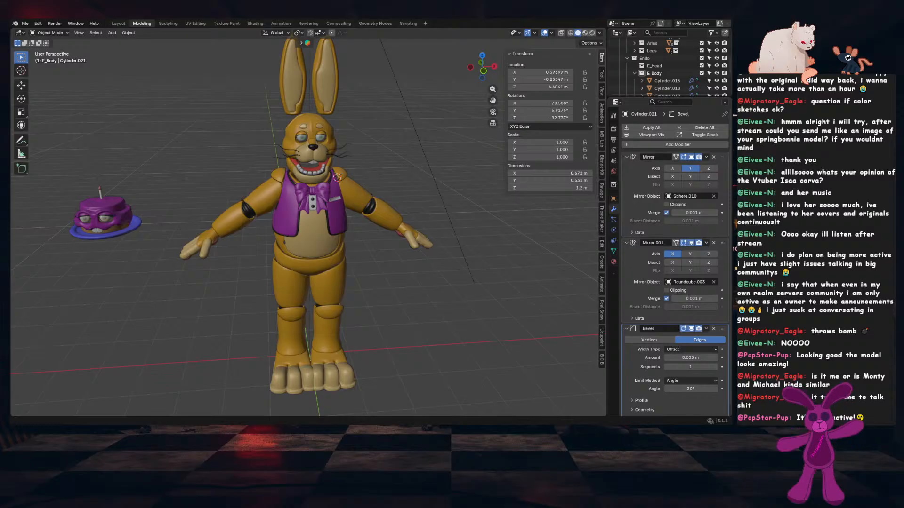
key("ctrl+s")
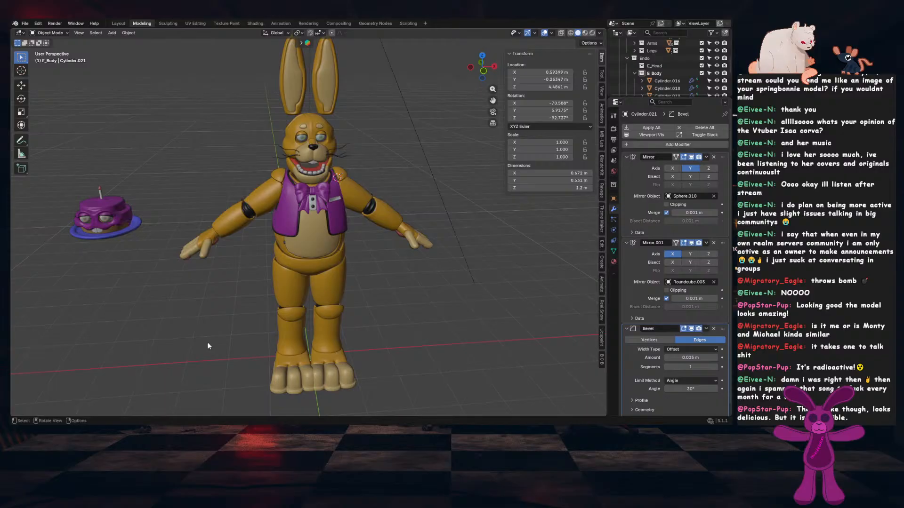
Examine the purple cupcake beside the rabbit up close and save the file
middle_click_drag(207, 343, 357, 281)
scroll(357, 282, "up", 2)
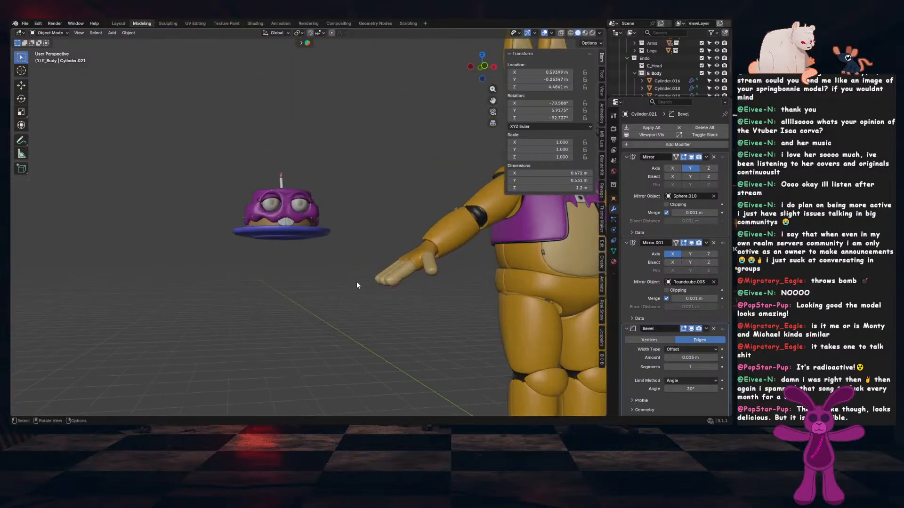
scroll(356, 281, "up", 6)
middle_click_drag(296, 238, 373, 295, "shift")
scroll(341, 288, "up", 1)
key("ctrl+s")
scroll(330, 305, "up", 4)
middle_click_drag(127, 320, 216, 270, "shift")
scroll(339, 248, "up", 5)
scroll(417, 254, "down", 5)
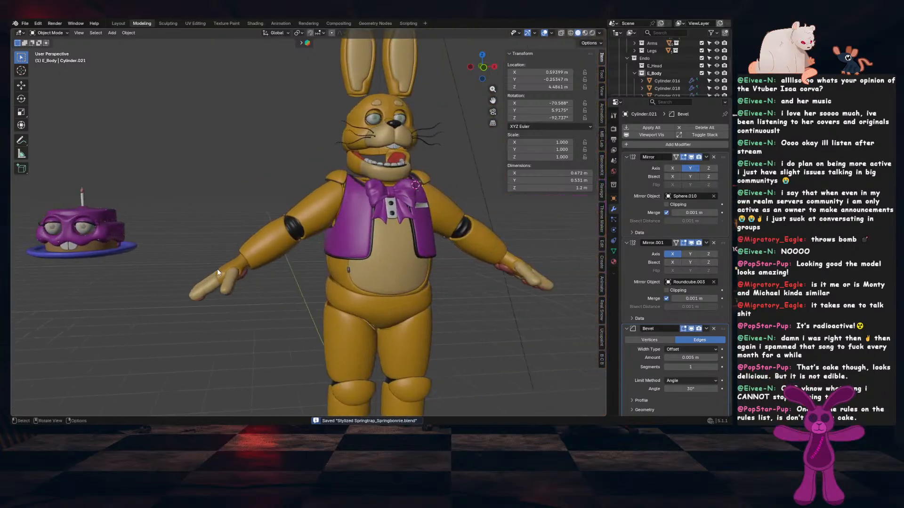
Review the full rabbit from the front at several distances, save the file, and collapse the E_Body collection
scroll(307, 272, "down", 4)
middle_click_drag(374, 266, 332, 267, "shift")
scroll(332, 268, "up", 1)
key("ctrl+s")
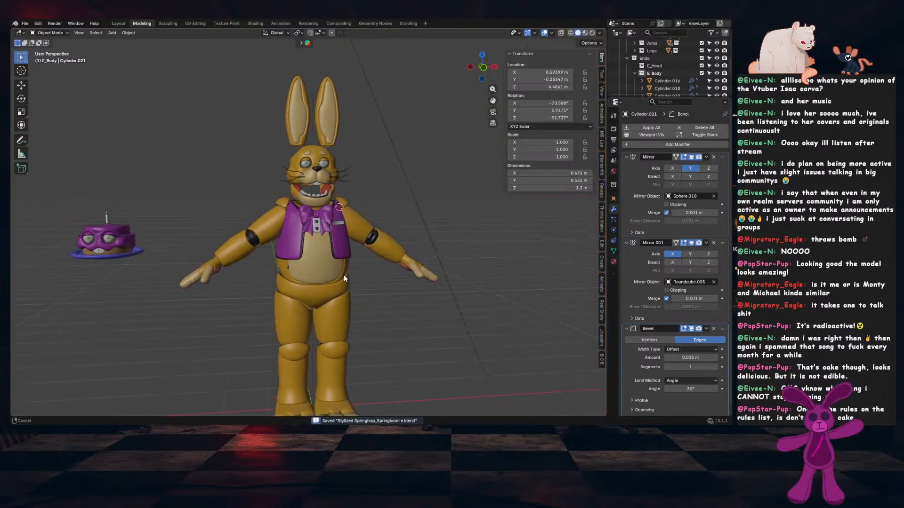
scroll(340, 264, "down", 1)
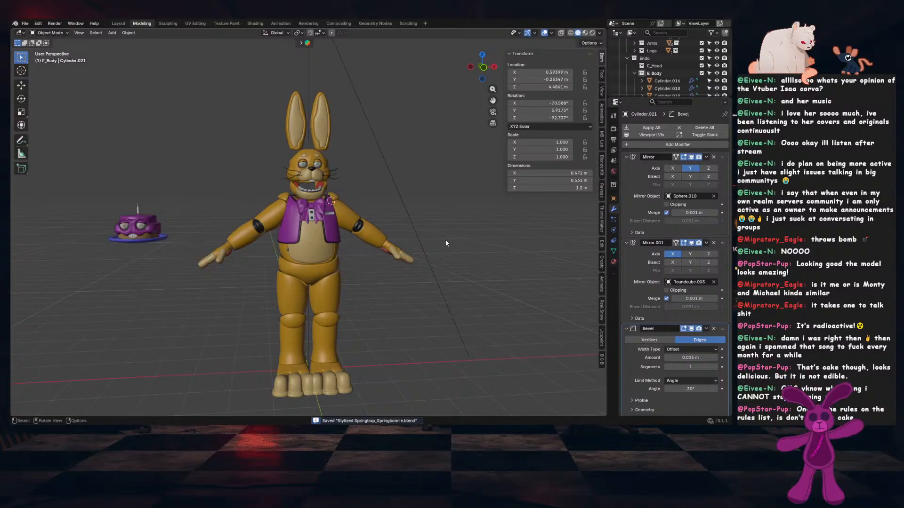
scroll(445, 239, "down", 4)
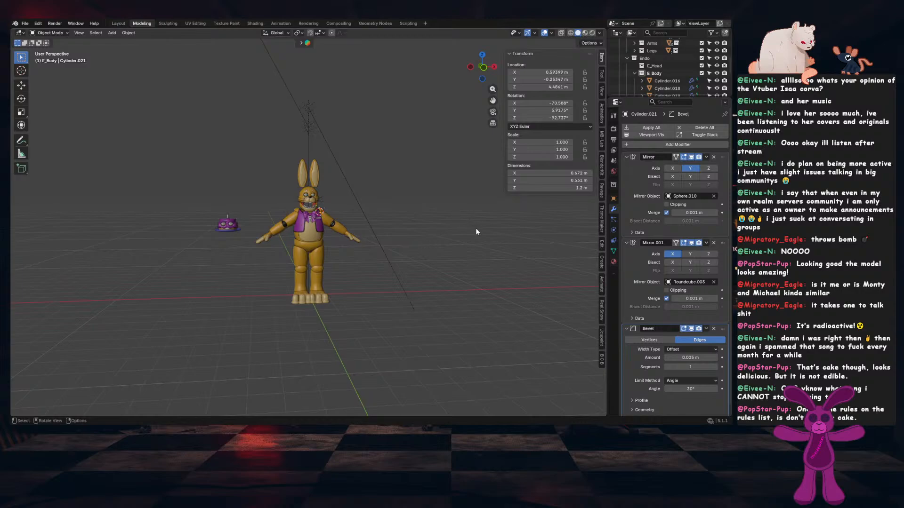
scroll(357, 269, "up", 5)
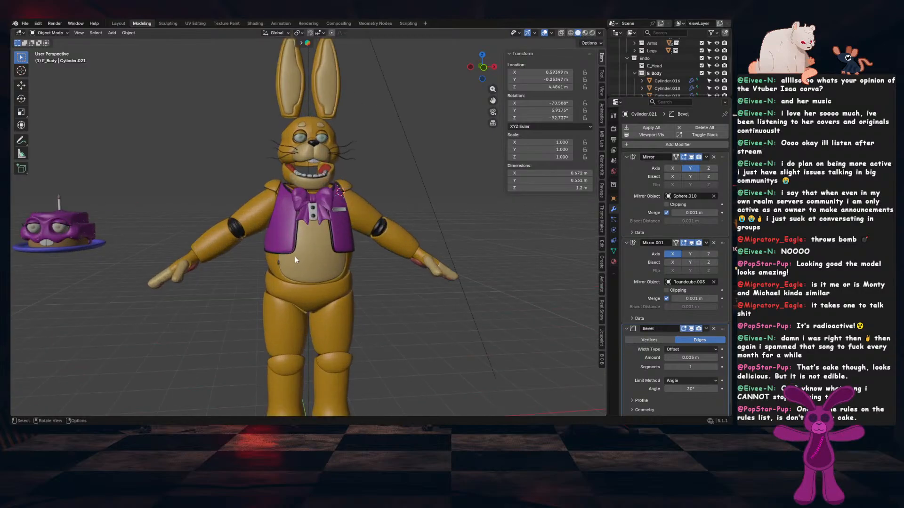
scroll(294, 260, "down", 1)
key("ctrl+s")
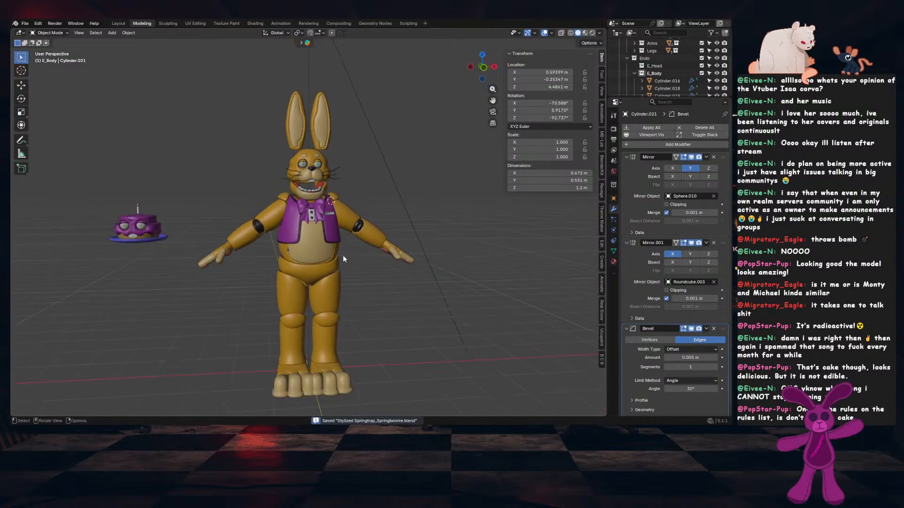
left_click(633, 74)
Hide the purple vest and its black layer to examine the torso's back and neck opening
middle_click_drag(429, 289, 274, 268)
scroll(272, 269, "up", 5)
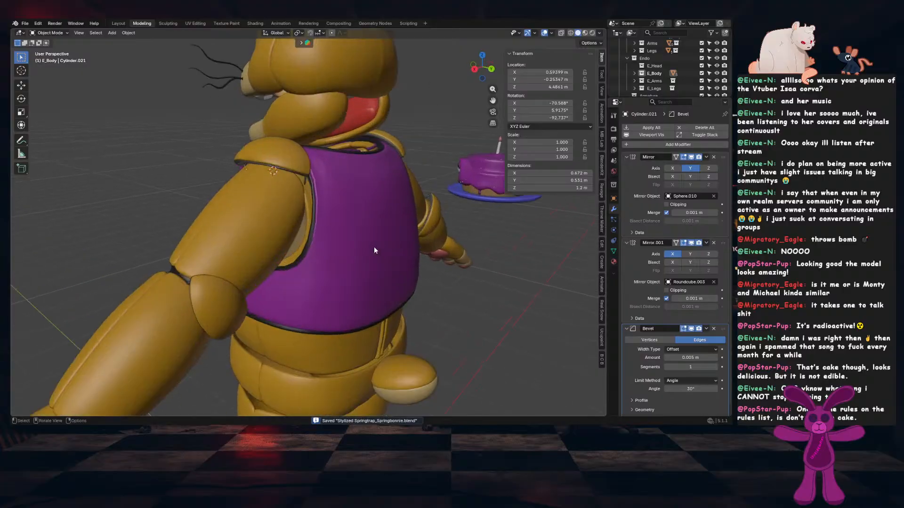
left_click(375, 236)
key("h")
middle_click_drag(385, 216, 349, 224)
left_click(350, 225)
key("h")
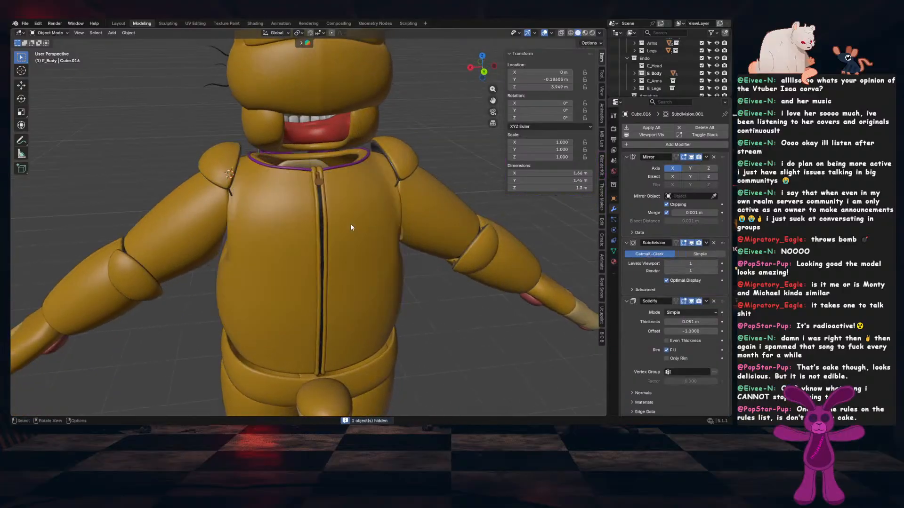
scroll(350, 223, "up", 8)
middle_click_drag(360, 163, 455, 223)
scroll(357, 176, "down", 7)
Undo the hiding and selection of both vest layers, back to the shoulder rod as active object
key("ctrl+z")
scroll(360, 220, "down", 2)
left_click(430, 283)
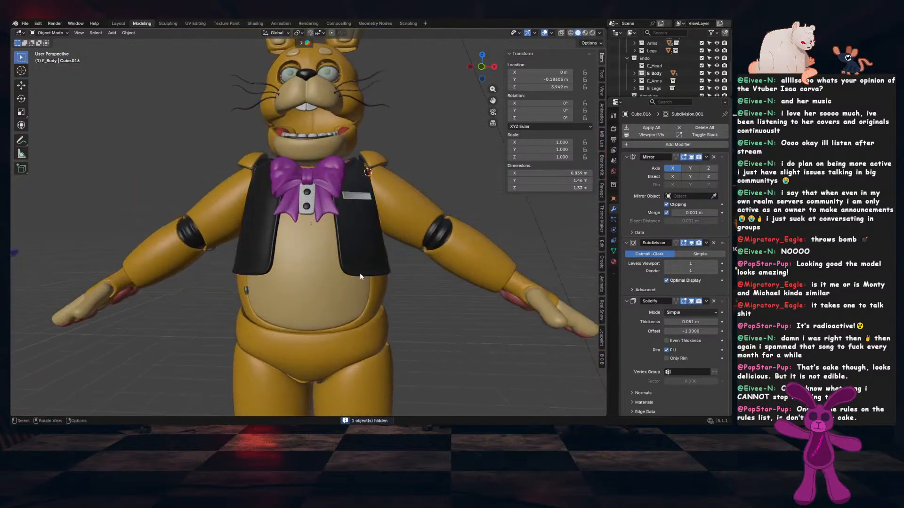
scroll(370, 277, "down", 5)
mouse_move(370, 281)
middle_mouse_down()
mouse_move(386, 278)
mouse_move(370, 292)
middle_mouse_up()
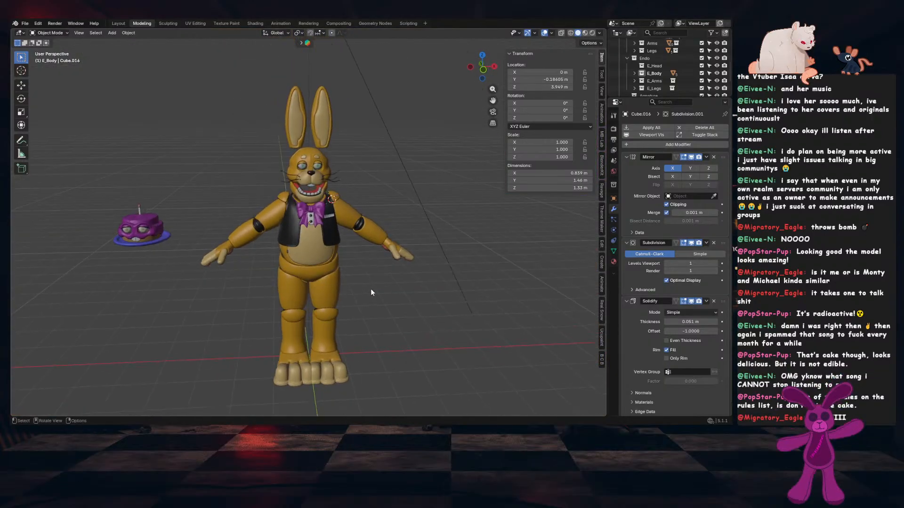
key("ctrl+z")
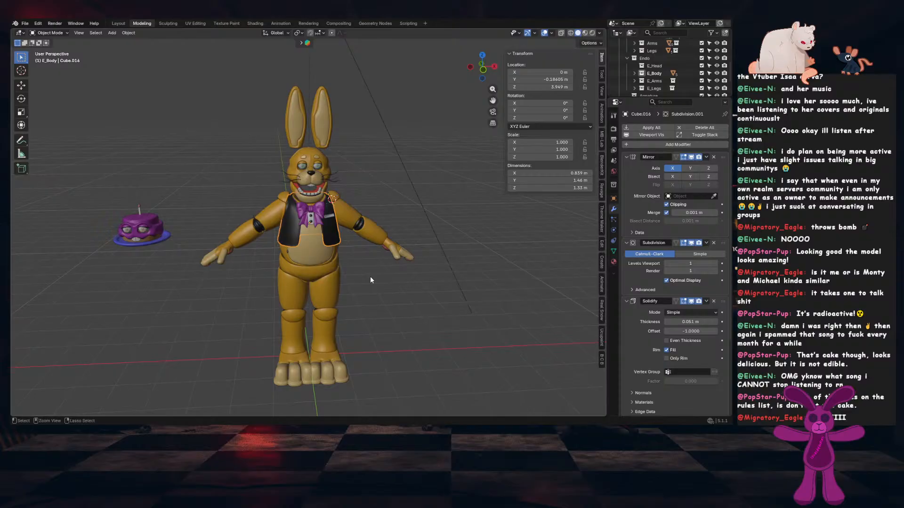
key("ctrl+z")
key("ctrl+z")
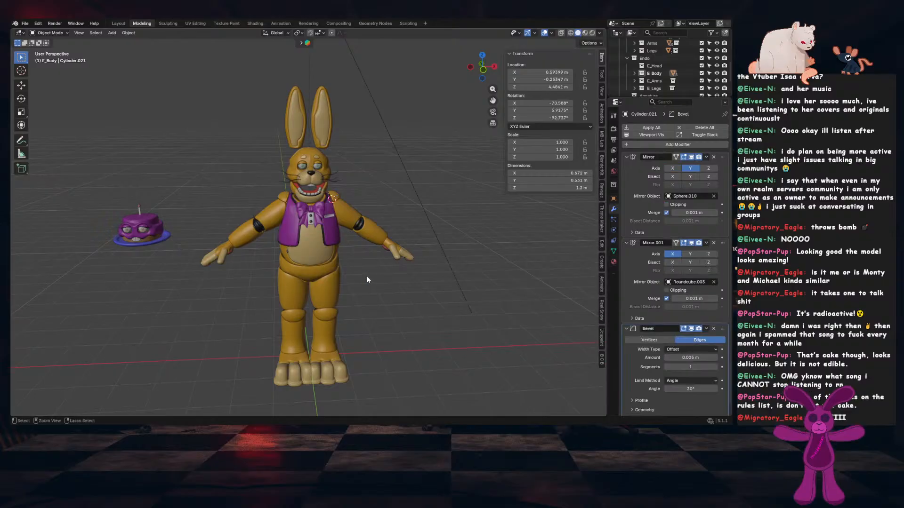
Save the file again while checking the whole rabbit from the front at a slight angle
key("ctrl+s")
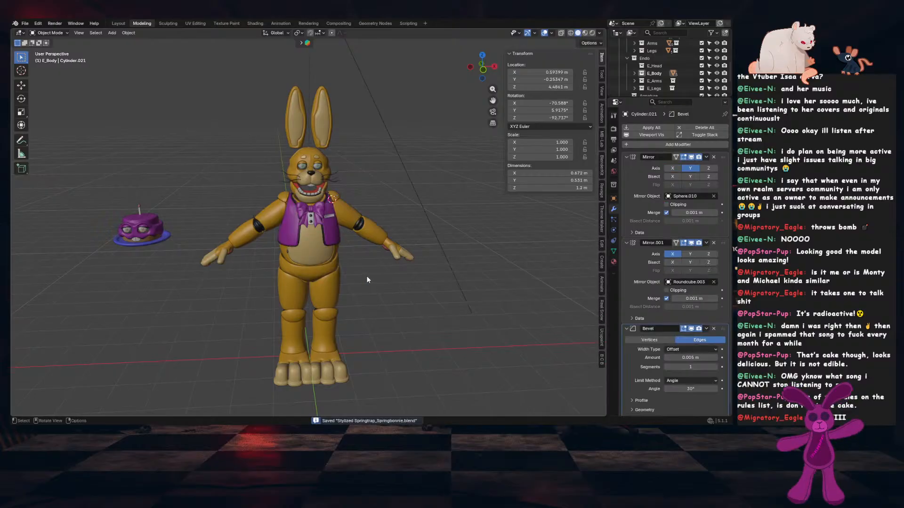
middle_click_drag(367, 280, 417, 246)
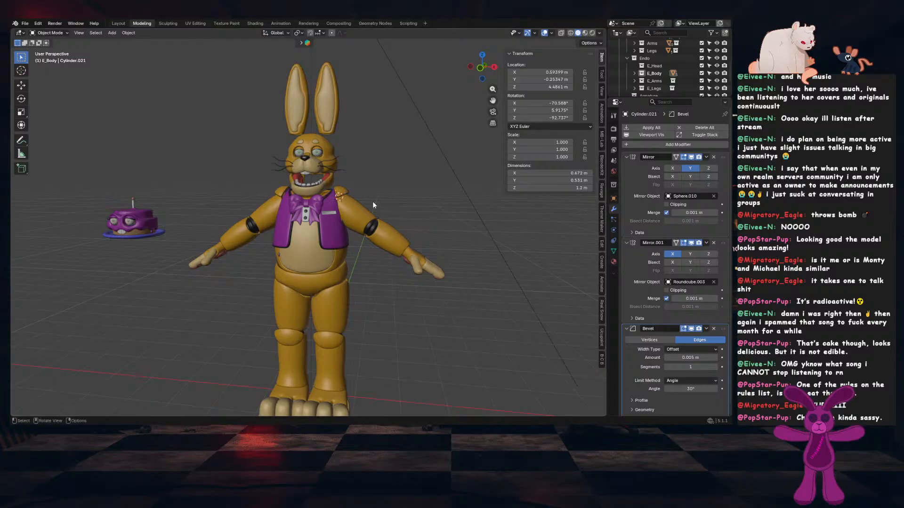
key("ctrl+s")
scroll(374, 202, "down", 1)
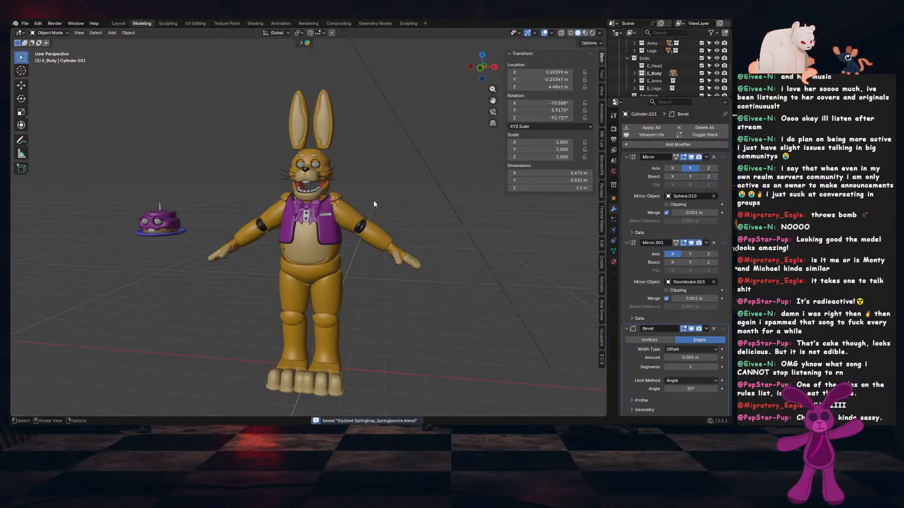
middle_click_drag(375, 223, 371, 218, "shift")
key("ctrl+s")
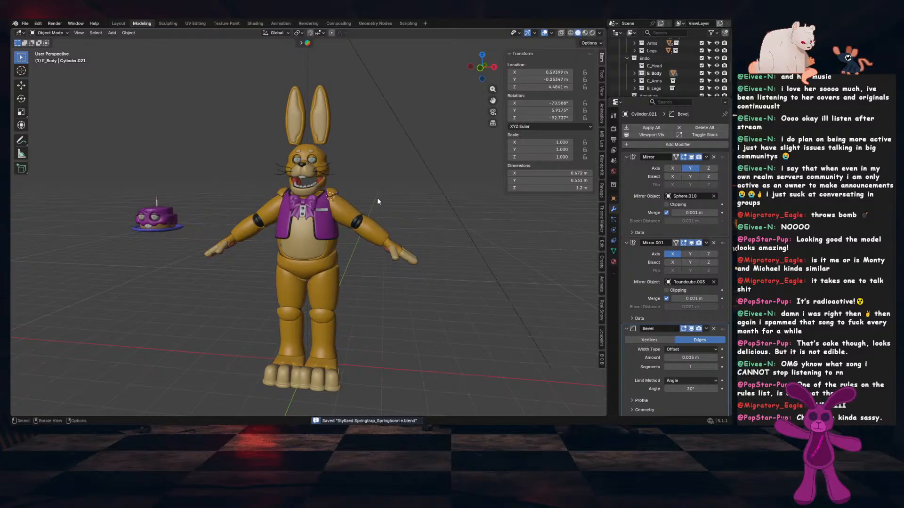